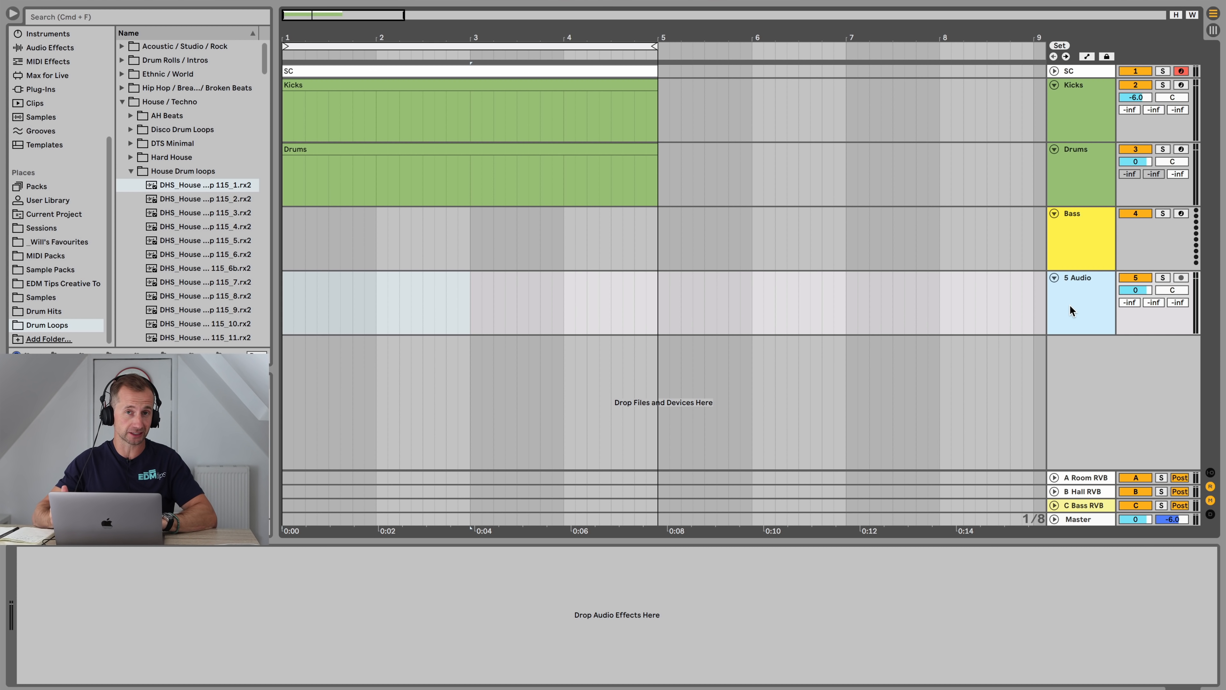
Step: Rename the new audio track to Kick and move it to the top, above the Kicks track
{"action": "left_click", "coordinate": [1068, 296]}
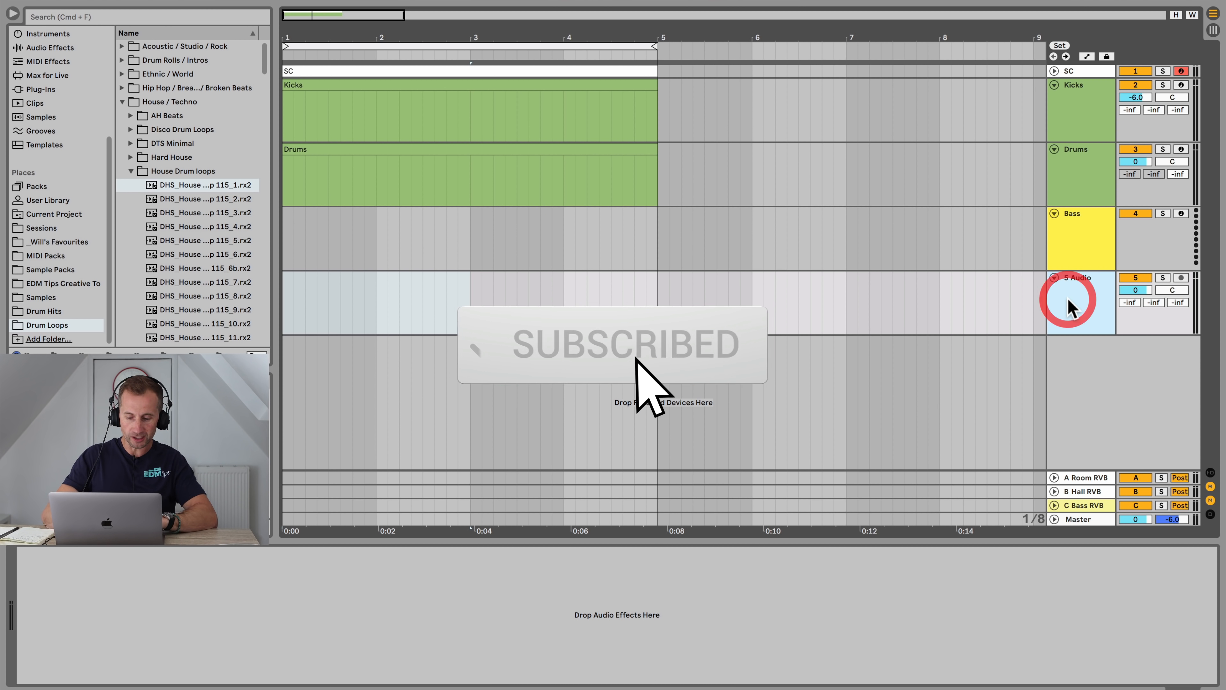
{"action": "key", "text": "cmd+r"}
{"action": "type", "text": "Kick"}
{"action": "key", "text": "Return"}
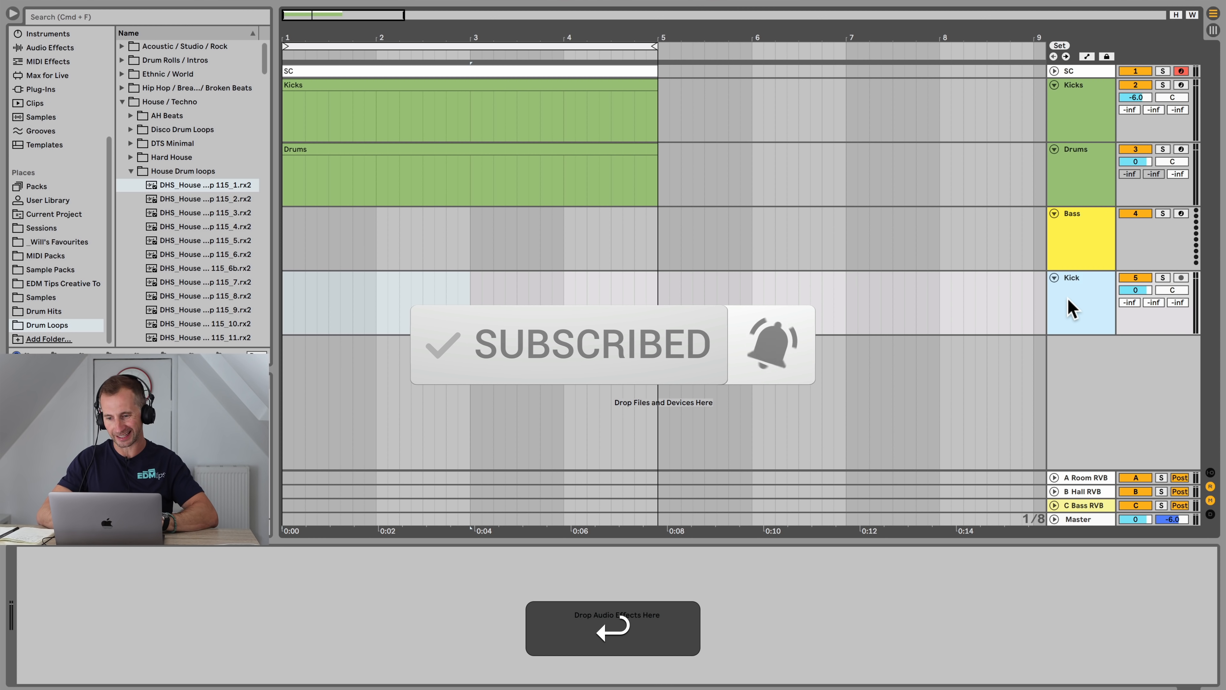
{"action": "right_click", "coordinate": [1069, 309]}
{"action": "left_click_drag", "start_coordinate": [1069, 304], "coordinate": [1075, 87]}
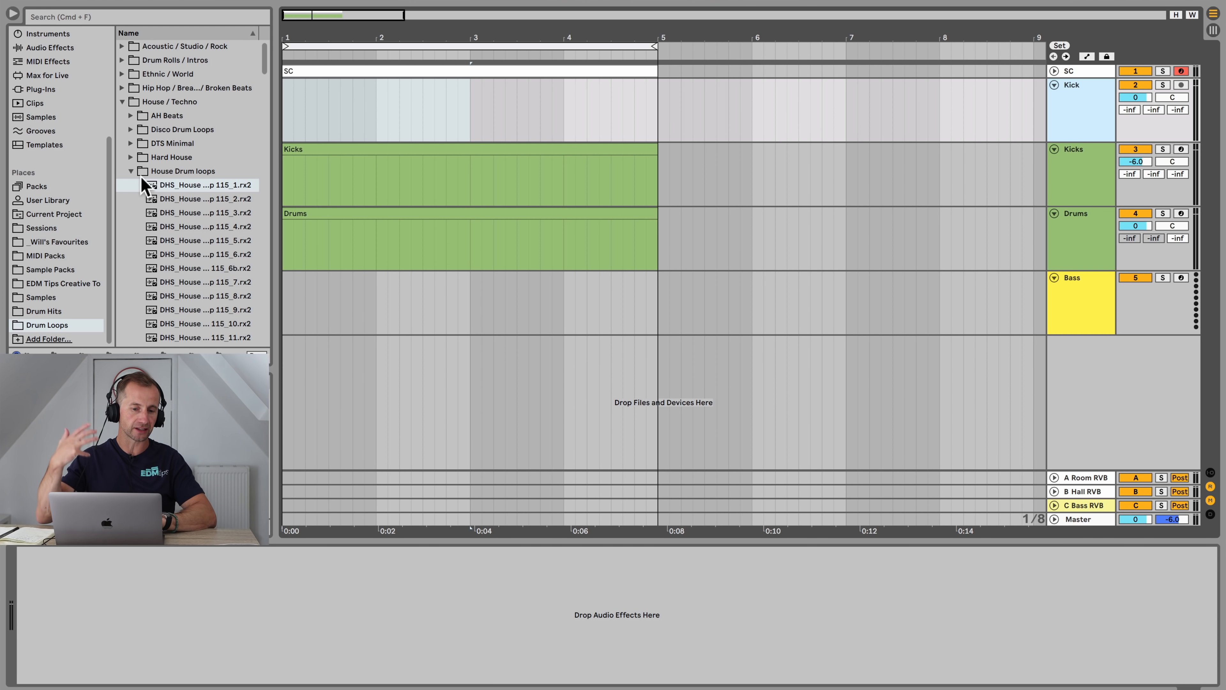
Step: Place the 909 Kick sample from the Drum Hits Kicks folder in Will's Favourites at the start of the Kick track
{"action": "left_click", "coordinate": [129, 171]}
{"action": "left_click", "coordinate": [122, 101]}
{"action": "scroll", "coordinate": [66, 170], "scroll_direction": "up", "scroll_amount": 5}
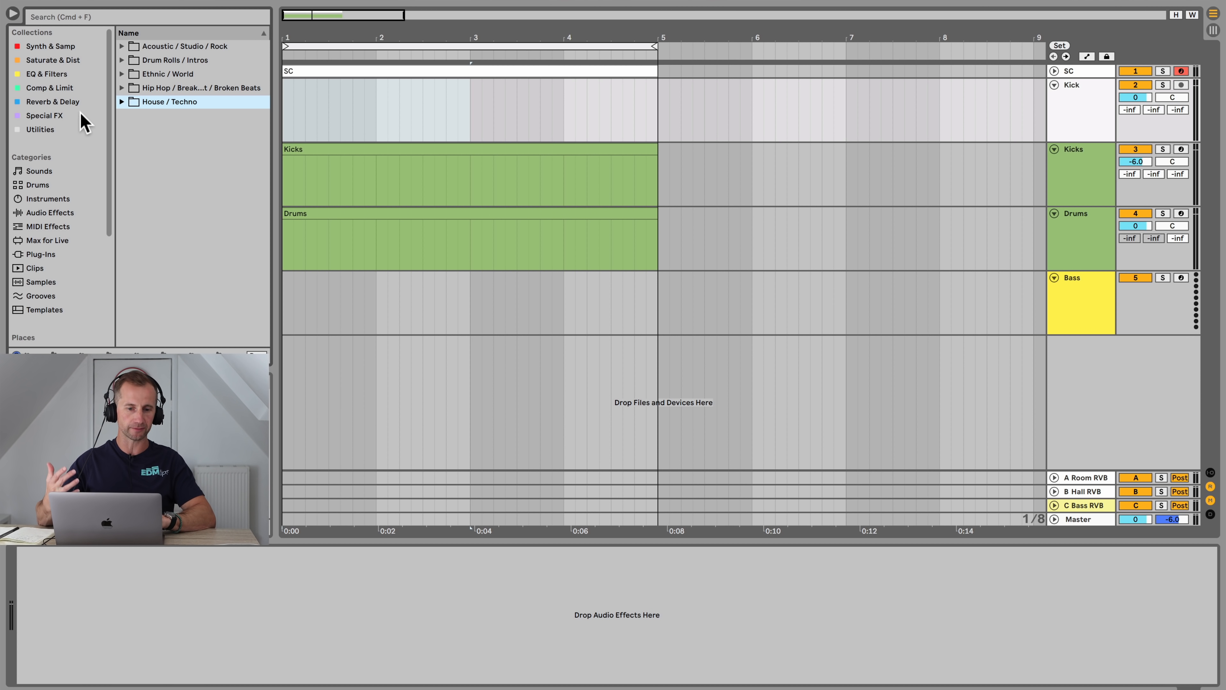
{"action": "scroll", "coordinate": [77, 312], "scroll_direction": "down", "scroll_amount": 5}
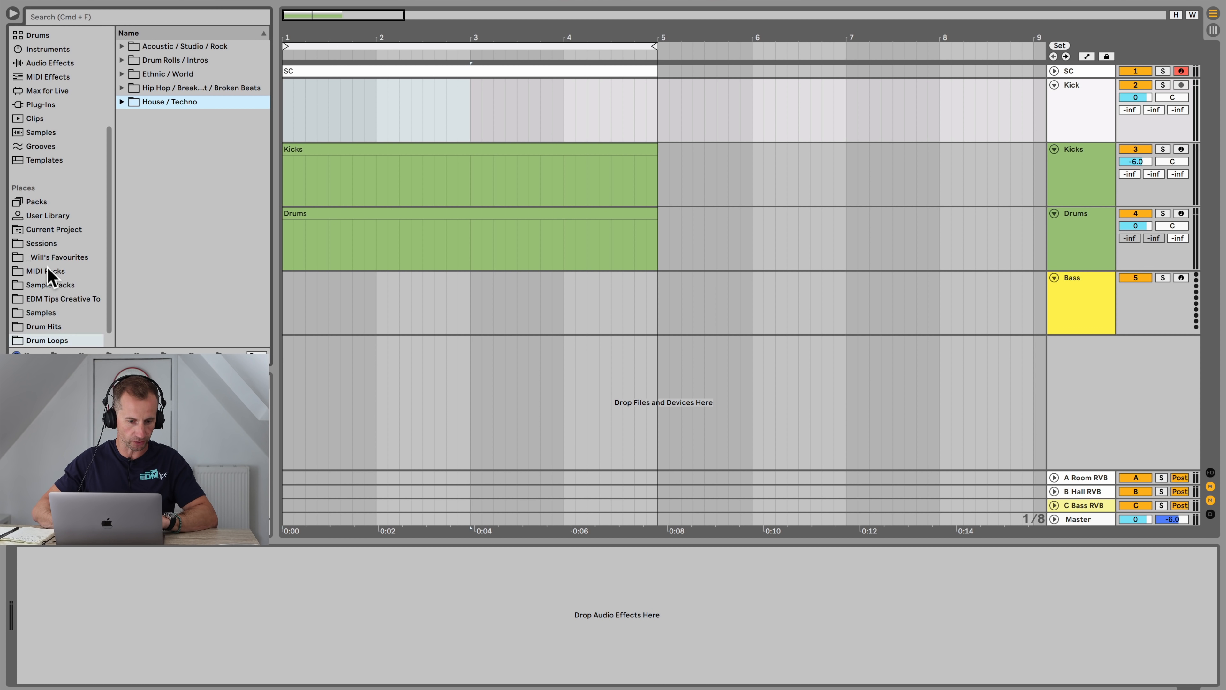
{"action": "left_click", "coordinate": [48, 243]}
{"action": "left_click", "coordinate": [49, 258]}
{"action": "left_click", "coordinate": [148, 74]}
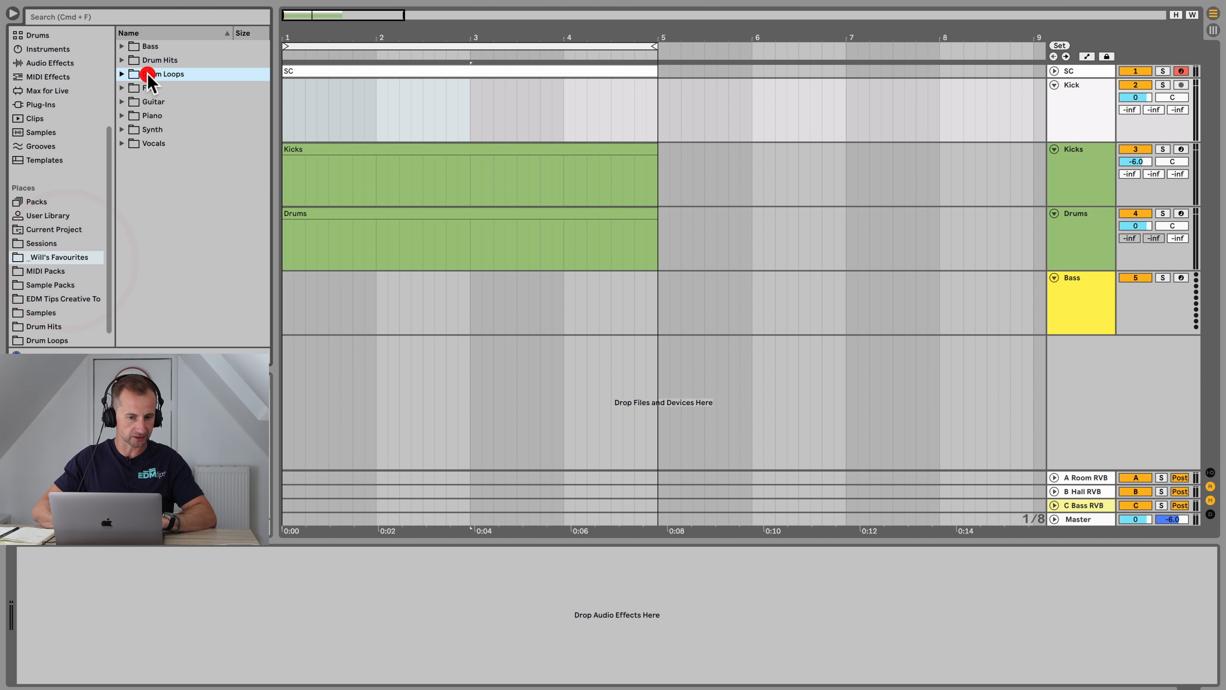
{"action": "key", "text": "Up"}
{"action": "key", "text": "Right"}
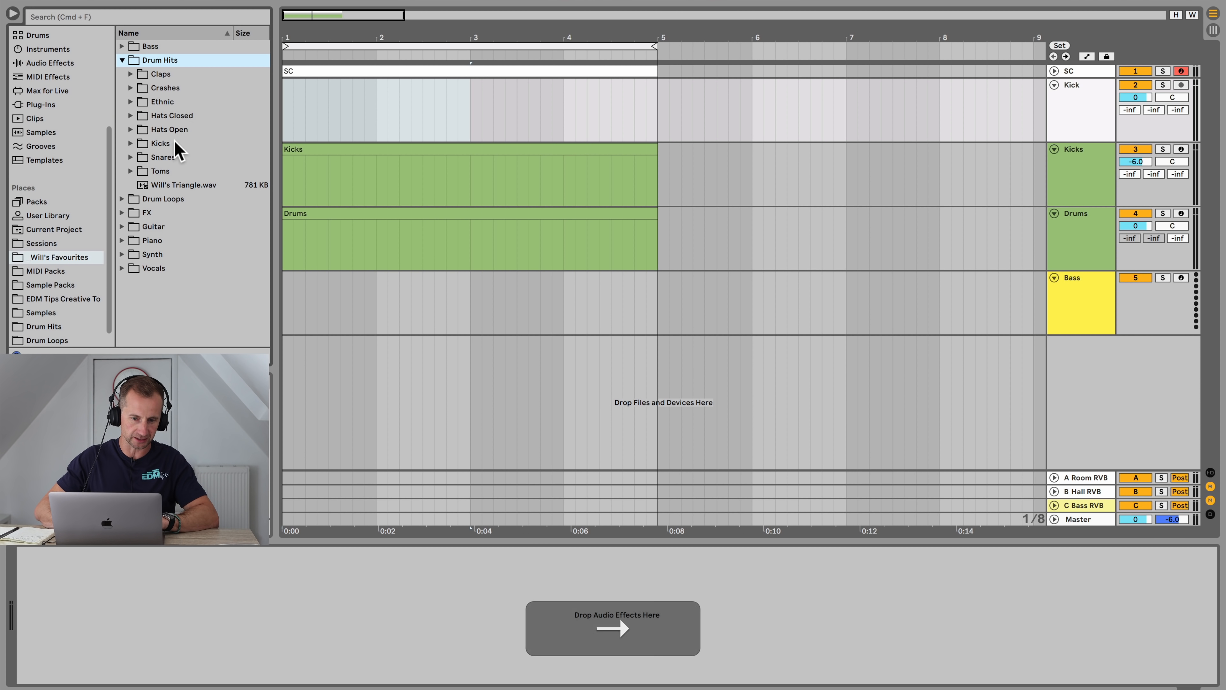
{"action": "left_click", "coordinate": [173, 142]}
{"action": "key", "text": "Right"}
{"action": "key", "text": "Down"}
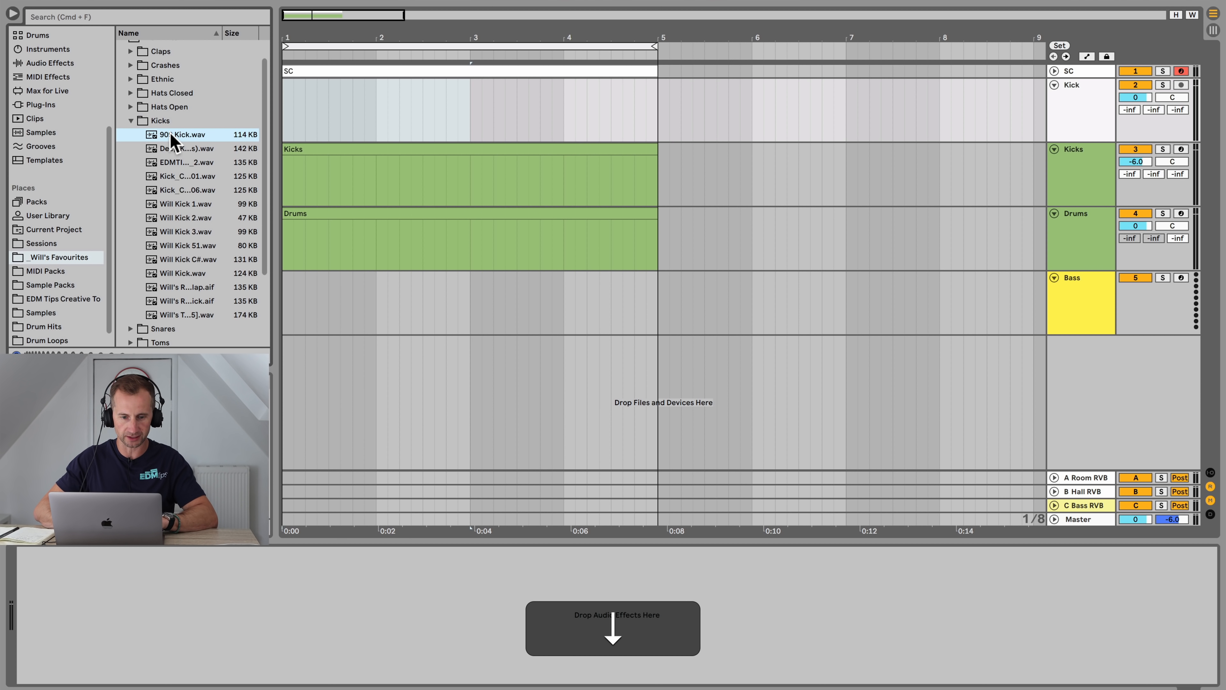
{"action": "left_click_drag", "start_coordinate": [171, 135], "coordinate": [292, 121]}
Step: Trim the 909 Kick clip down to about a sixteenth note
{"action": "scroll", "coordinate": [314, 97], "scroll_direction": "up", "scroll_amount": 10}
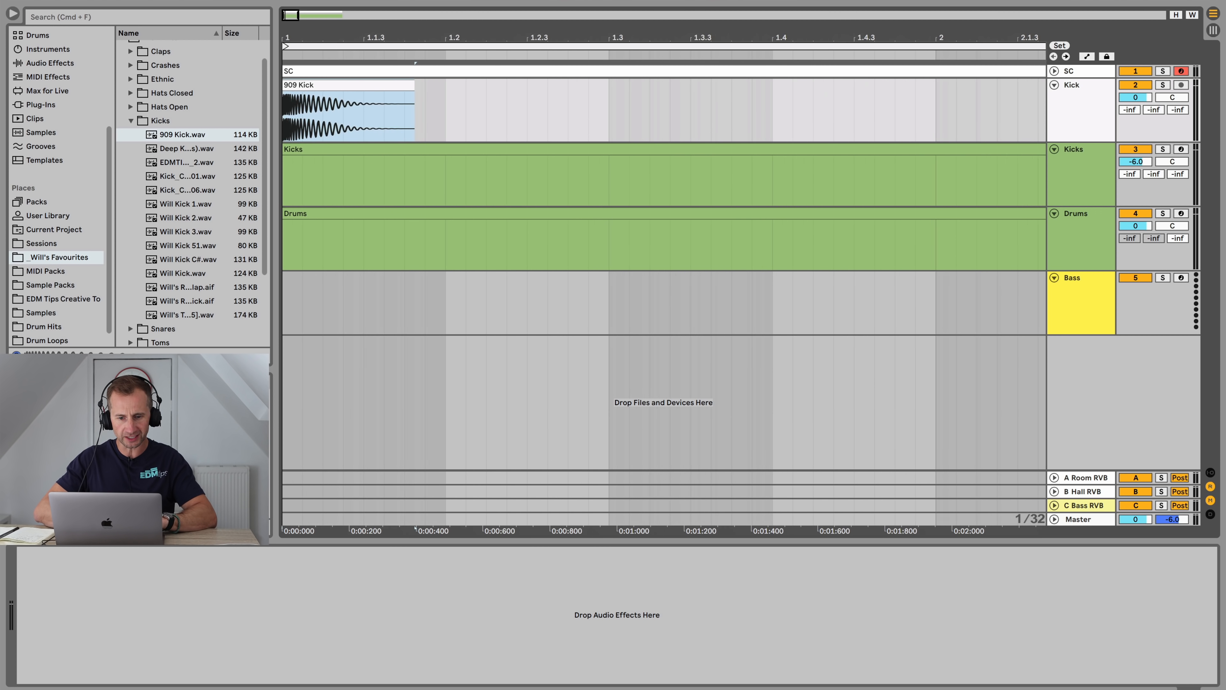
{"action": "left_click_drag", "start_coordinate": [426, 84], "coordinate": [358, 93]}
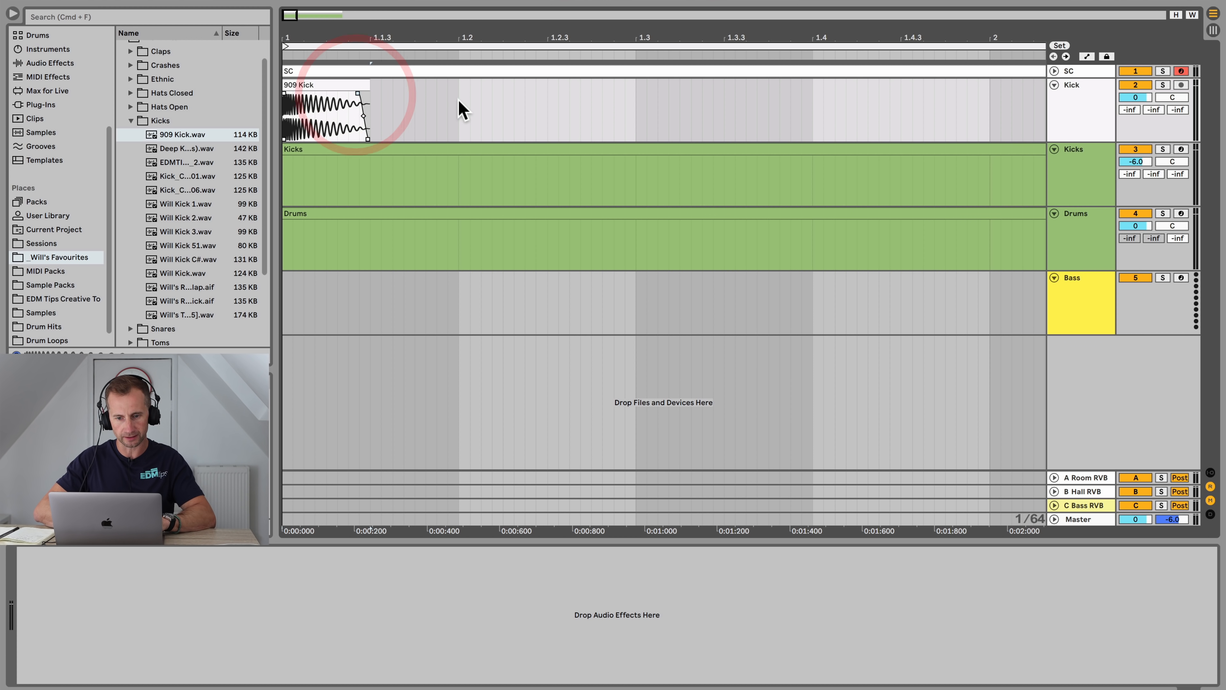
Step: Select the first beat of the Kick track and duplicate it to fill four bars with kicks
{"action": "left_click_drag", "start_coordinate": [460, 110], "coordinate": [289, 112]}
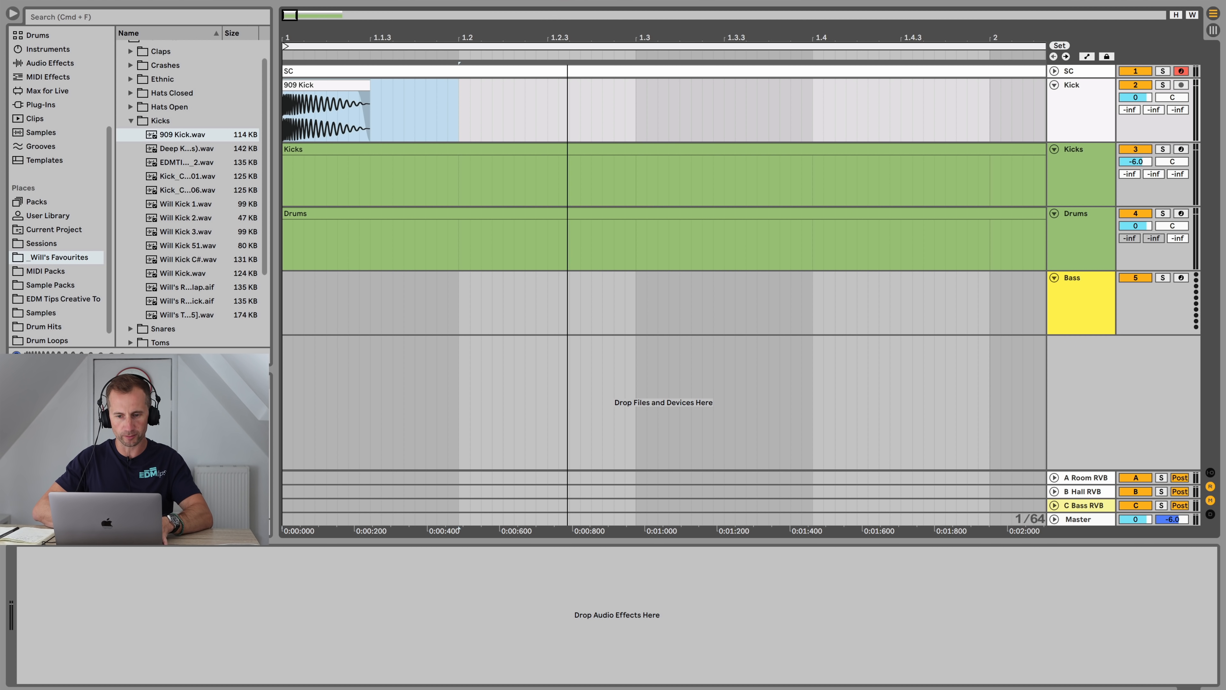
{"action": "left_click_drag", "start_coordinate": [570, 38], "coordinate": [294, 36]}
{"action": "key", "text": "super+d"}
{"action": "key", "text": "super+d"}
{"action": "key", "text": "super+d"}
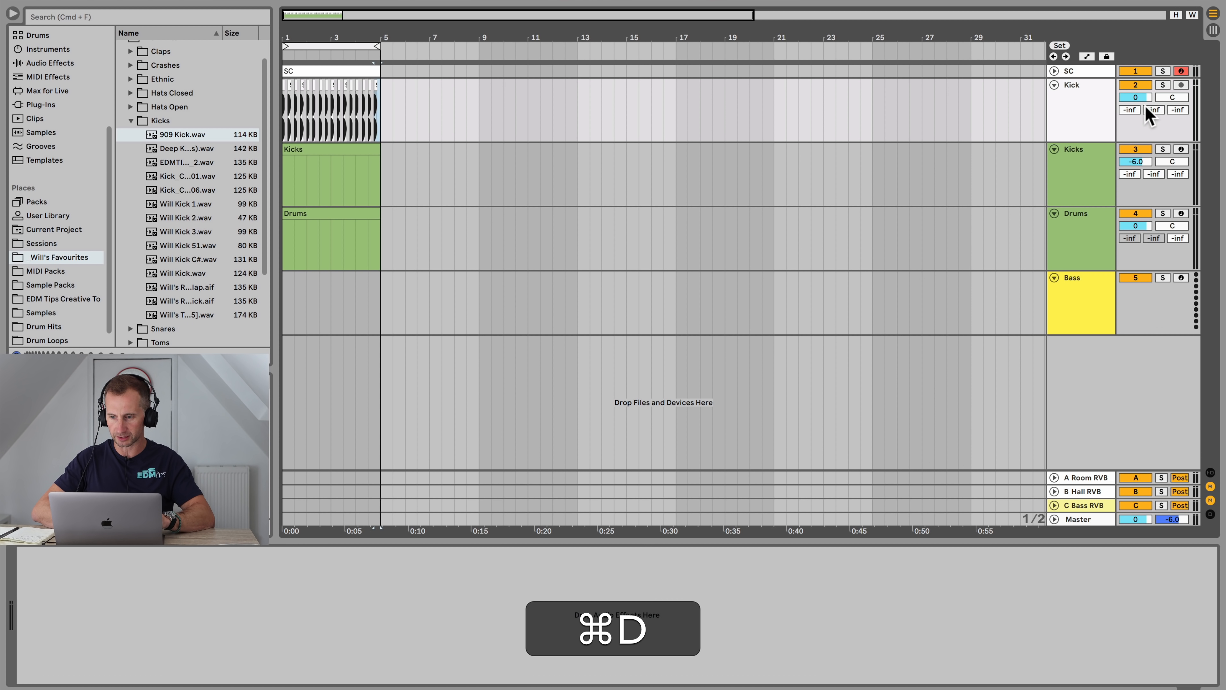
Step: Set the Kick track's volume to -12 dB
{"action": "left_click", "coordinate": [1137, 97]}
{"action": "type", "text": "-12."}
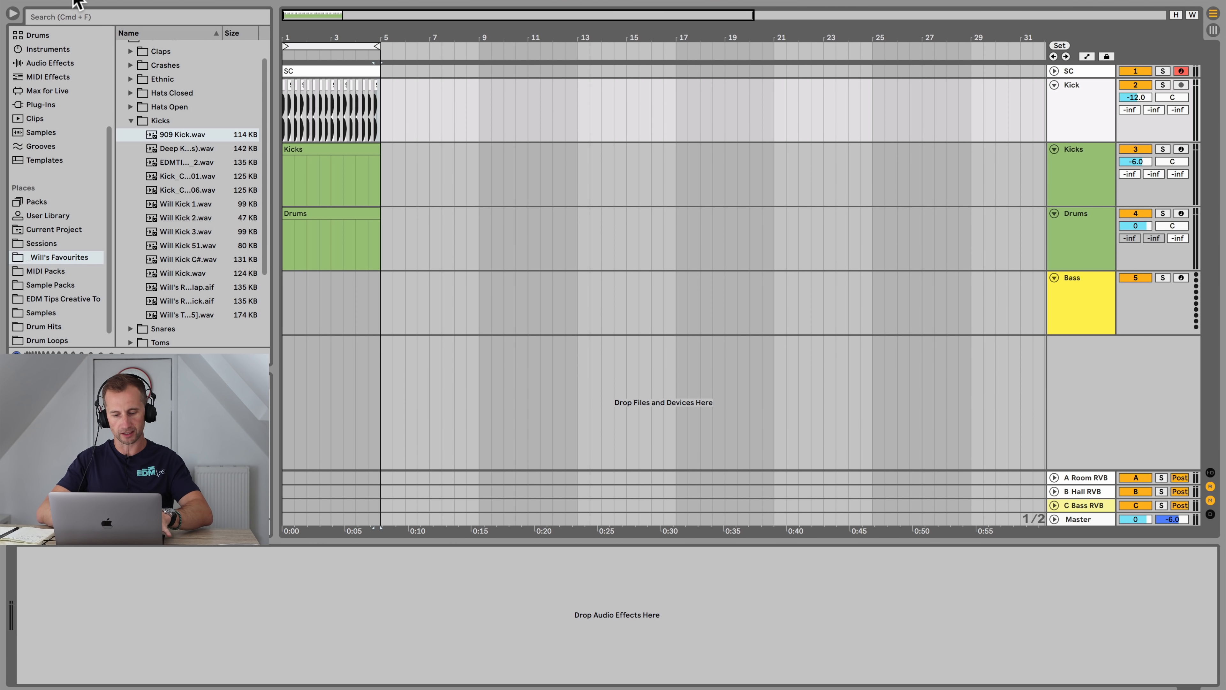
Step: Play and stop the arrangement to audition the kick pattern
{"action": "key", "text": "i"}
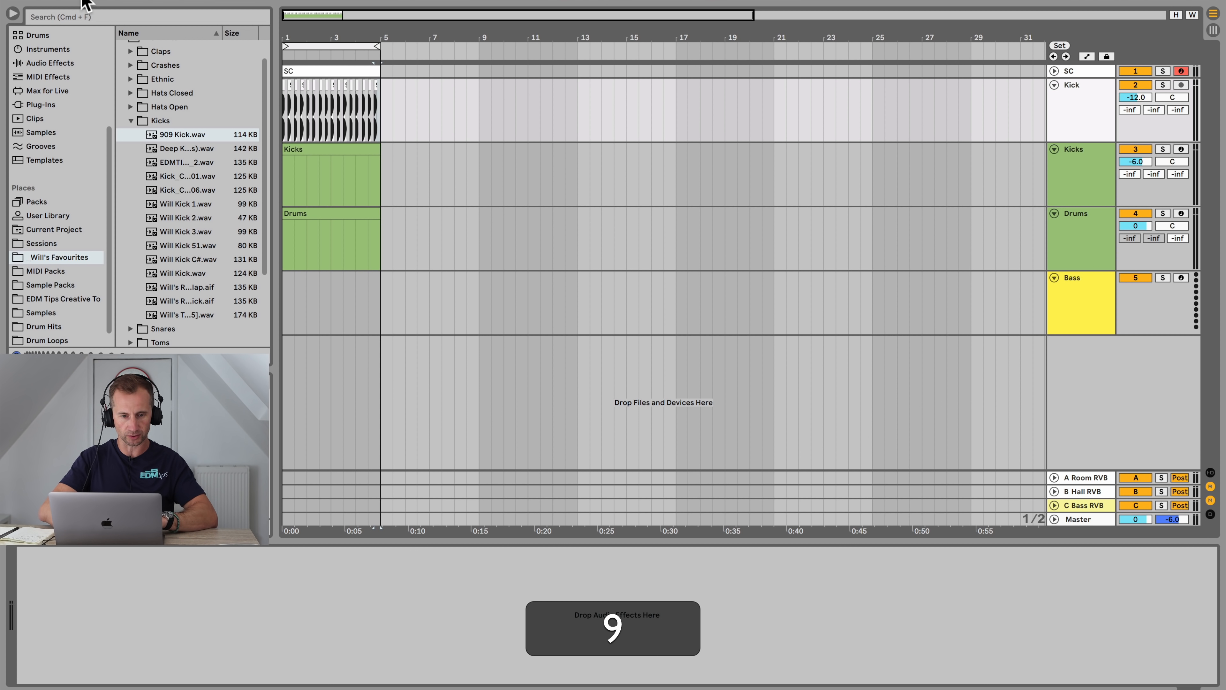
{"action": "key", "text": "space"}
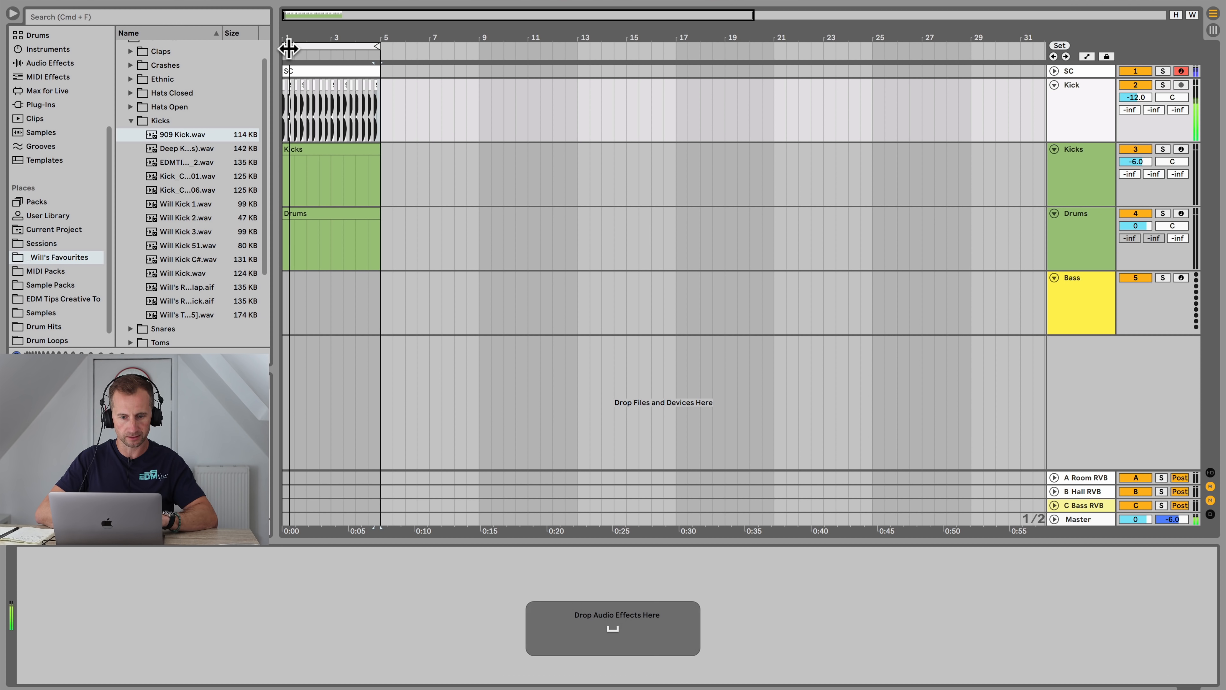
{"action": "key", "text": "space"}
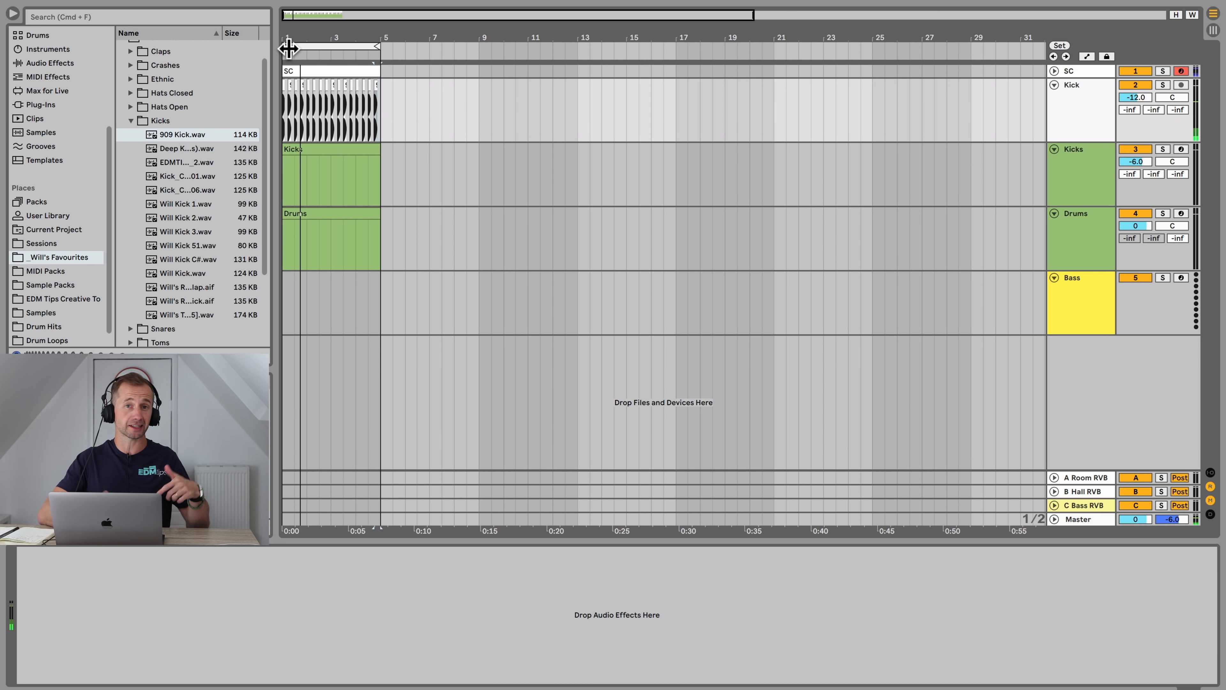
Step: Color the Kick track green and assign the track color to its clips
{"action": "left_click_drag", "start_coordinate": [290, 40], "coordinate": [291, 121]}
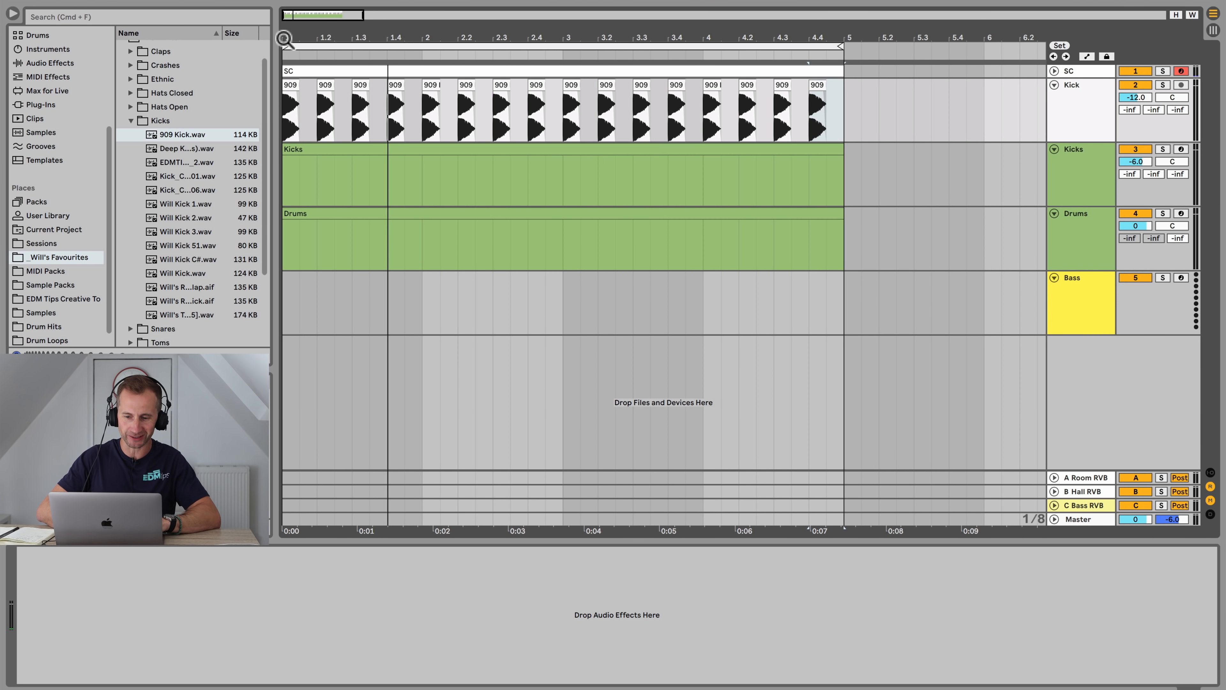
{"action": "left_click", "coordinate": [1080, 114]}
{"action": "right_click", "coordinate": [1080, 115]}
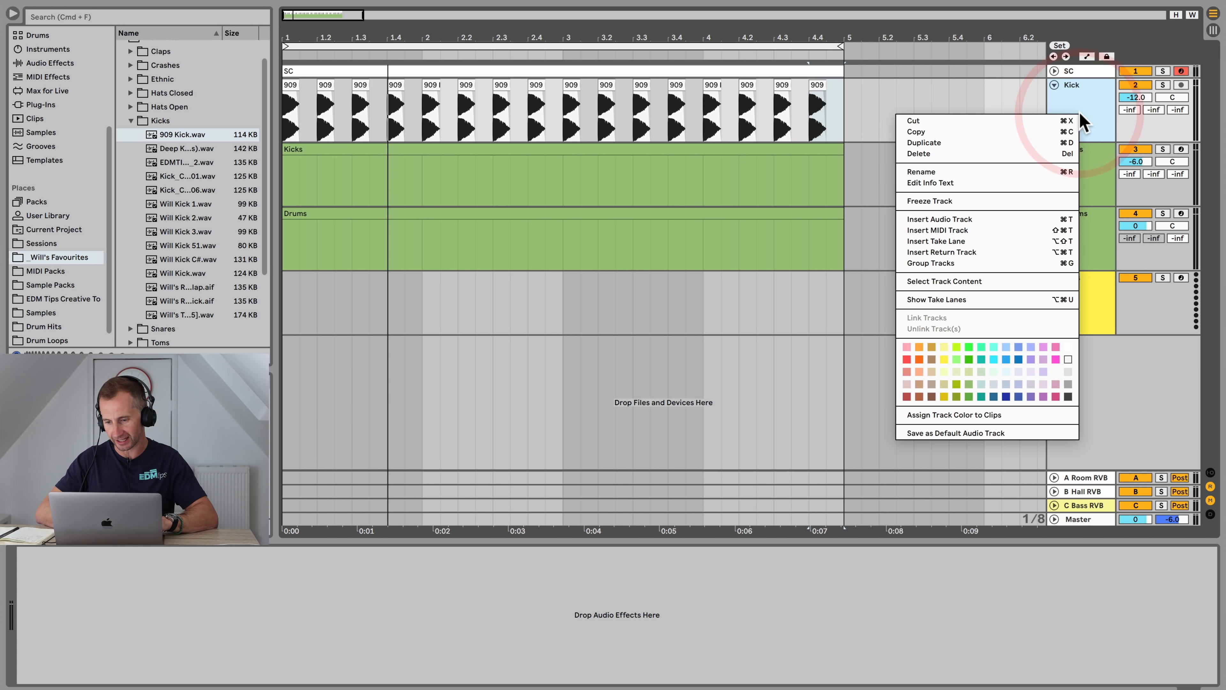
{"action": "left_click", "coordinate": [968, 379]}
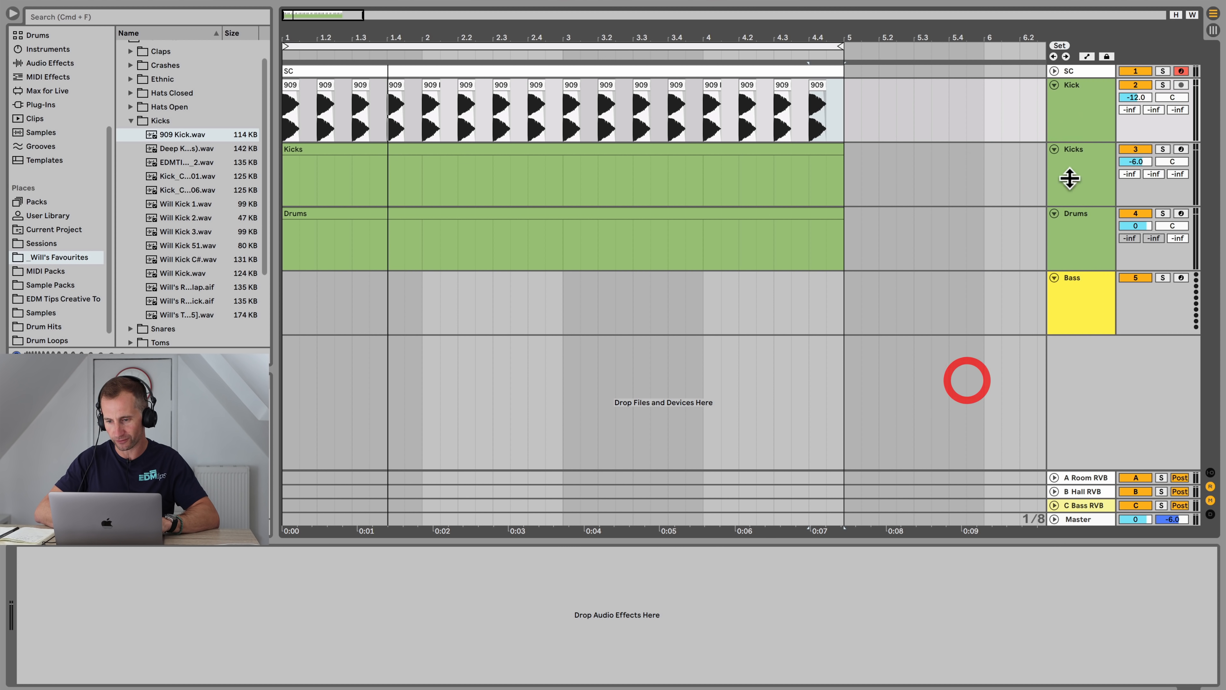
{"action": "left_click", "coordinate": [1093, 107]}
{"action": "right_click", "coordinate": [1077, 109]}
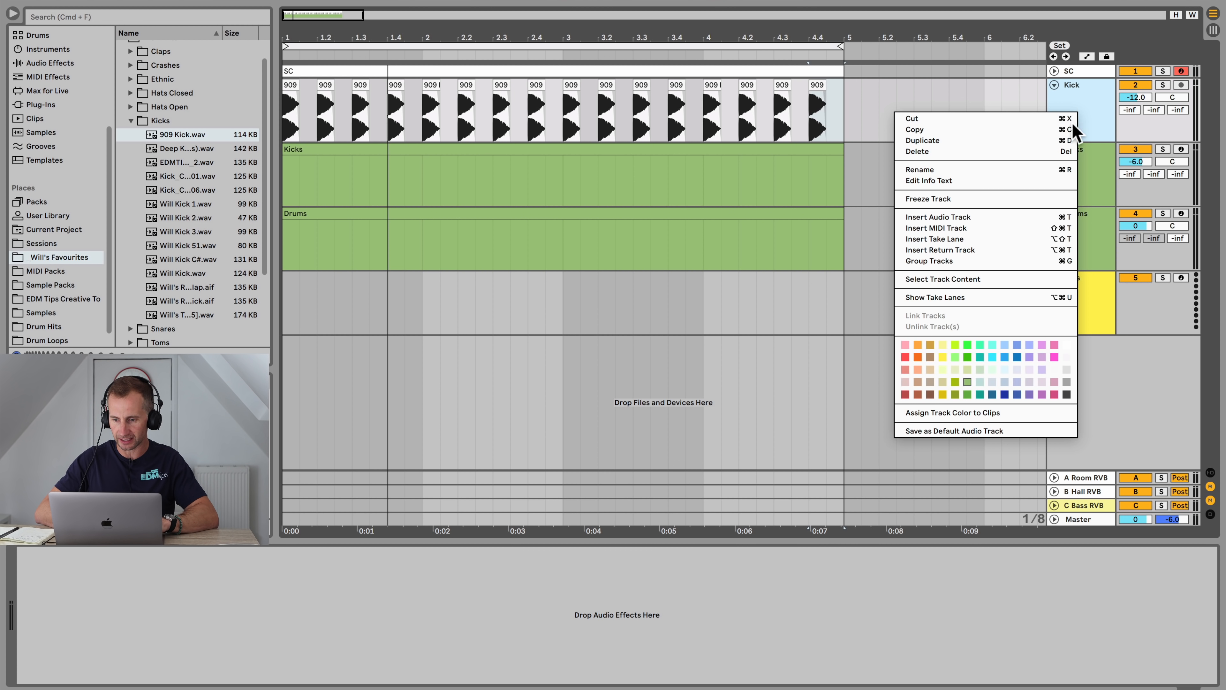
{"action": "left_click", "coordinate": [985, 413]}
Step: Delete the old Kicks track
{"action": "left_click", "coordinate": [1087, 170]}
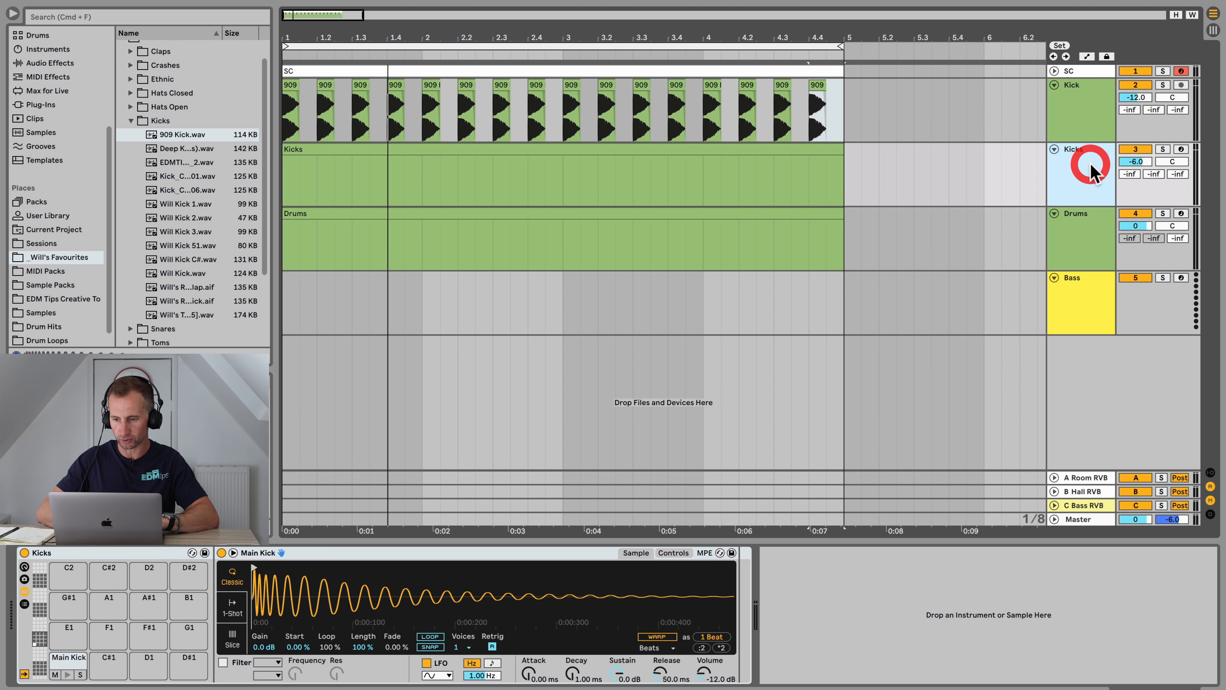
{"action": "key", "text": "BackSpace"}
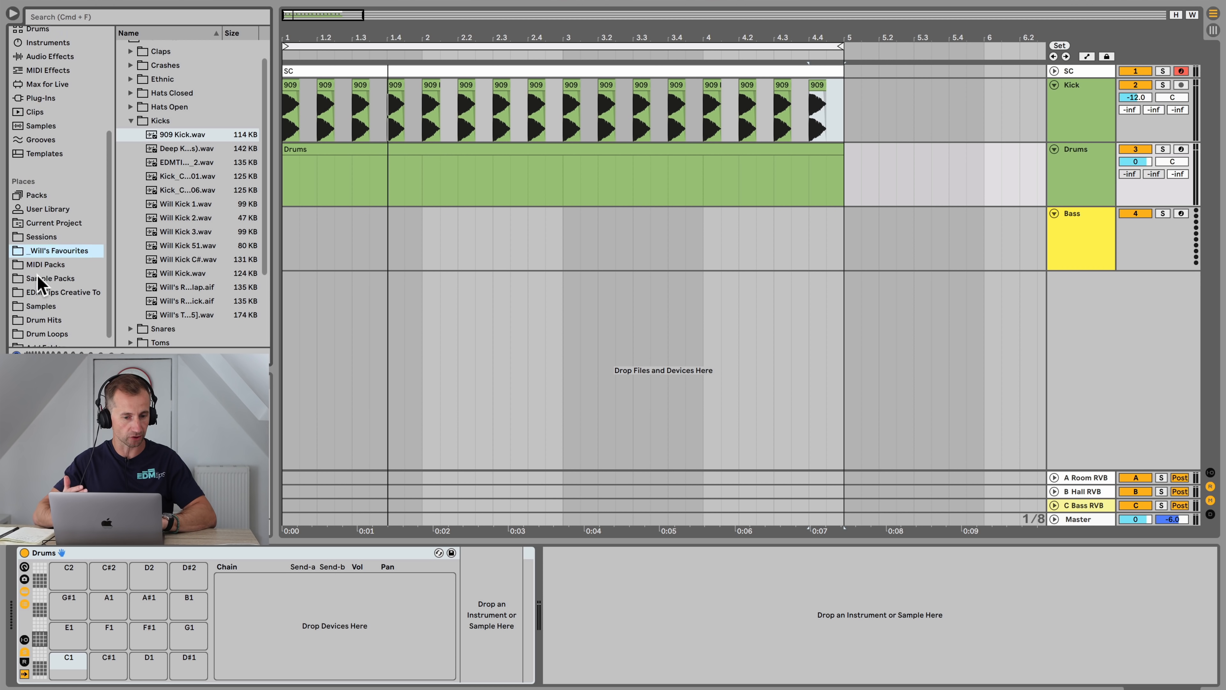
Step: Open the Claps folder under Drum Hits in Will's Favourites
{"action": "scroll", "coordinate": [41, 275], "scroll_direction": "up", "scroll_amount": 5}
{"action": "scroll", "coordinate": [38, 210], "scroll_direction": "down", "scroll_amount": 4}
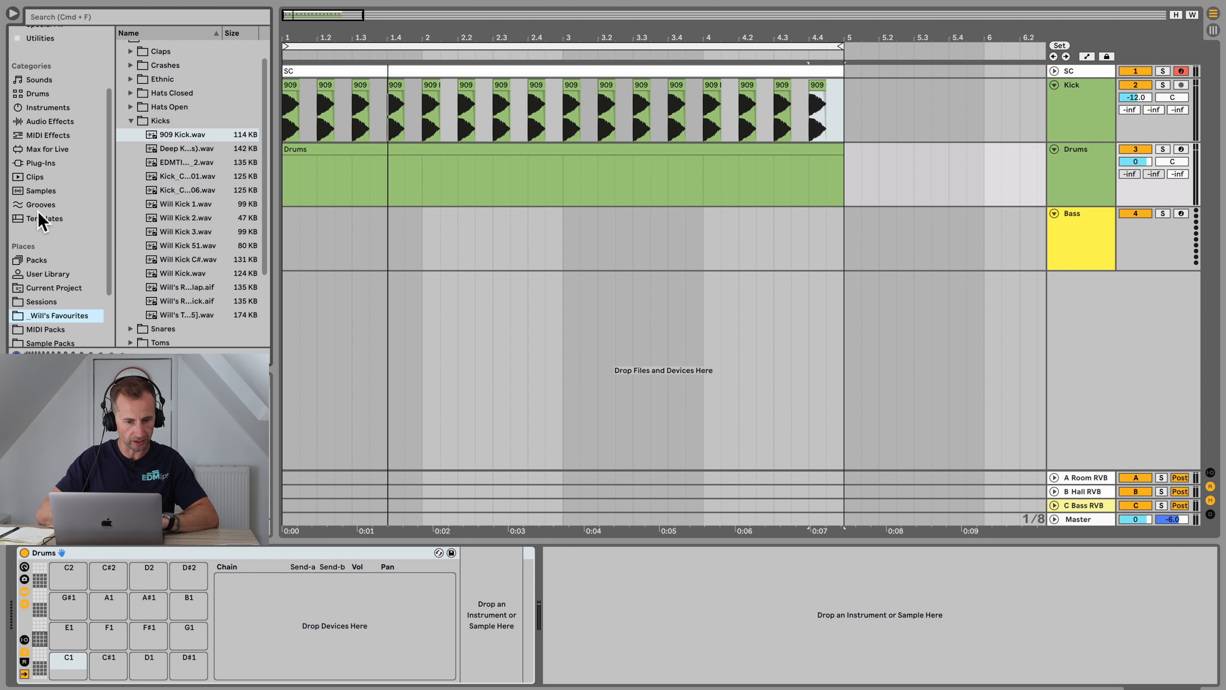
{"action": "left_click", "coordinate": [134, 121]}
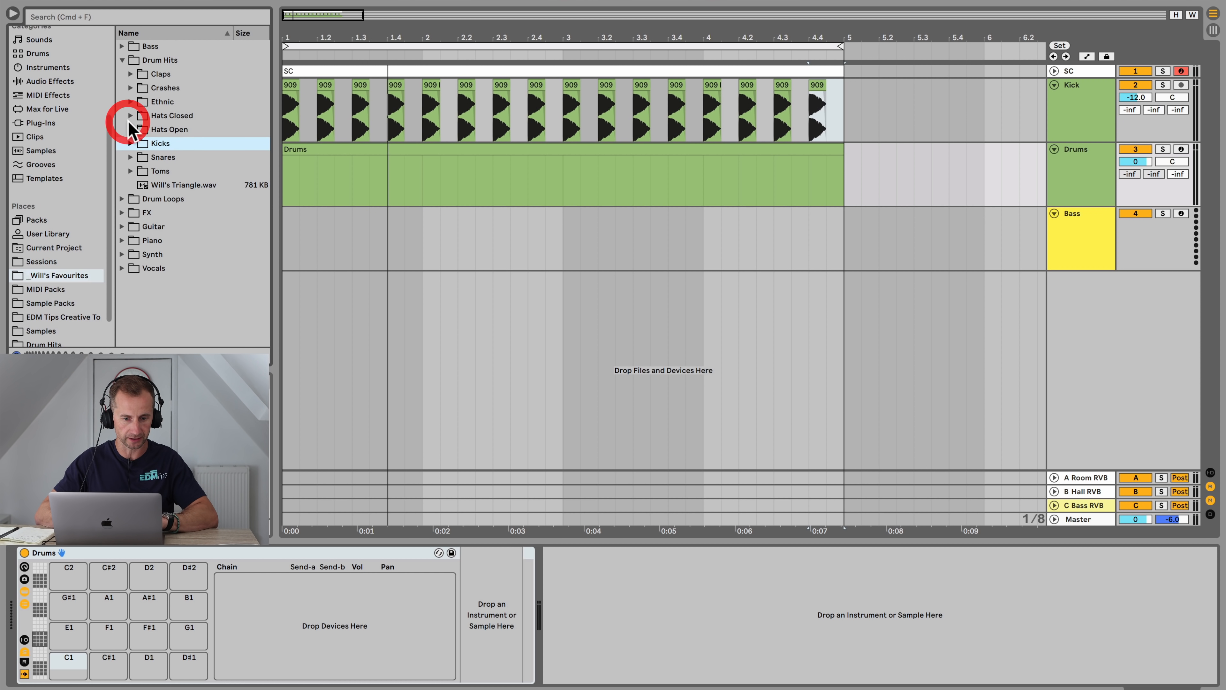
{"action": "left_click", "coordinate": [168, 78]}
{"action": "key", "text": "Right"}
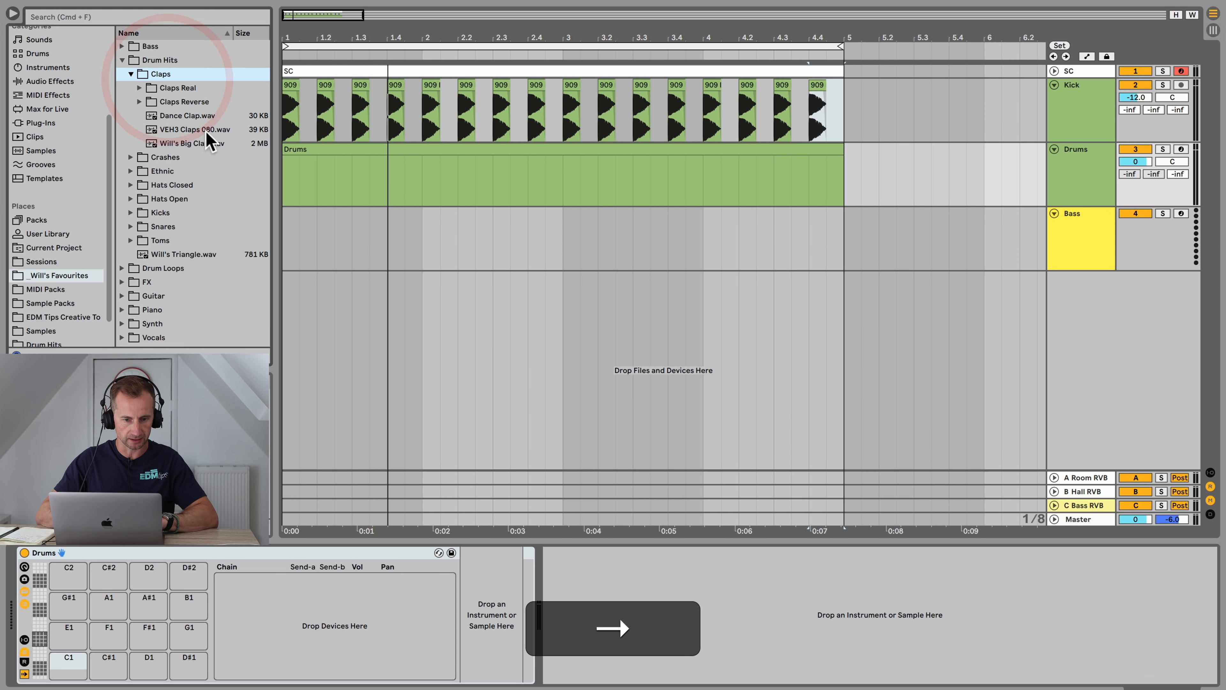
Step: Try loading VEH3 Claps 080 onto the Drums track, then undo the load
{"action": "double_click", "coordinate": [192, 125]}
{"action": "key", "text": "Up"}
{"action": "key", "text": "Up"}
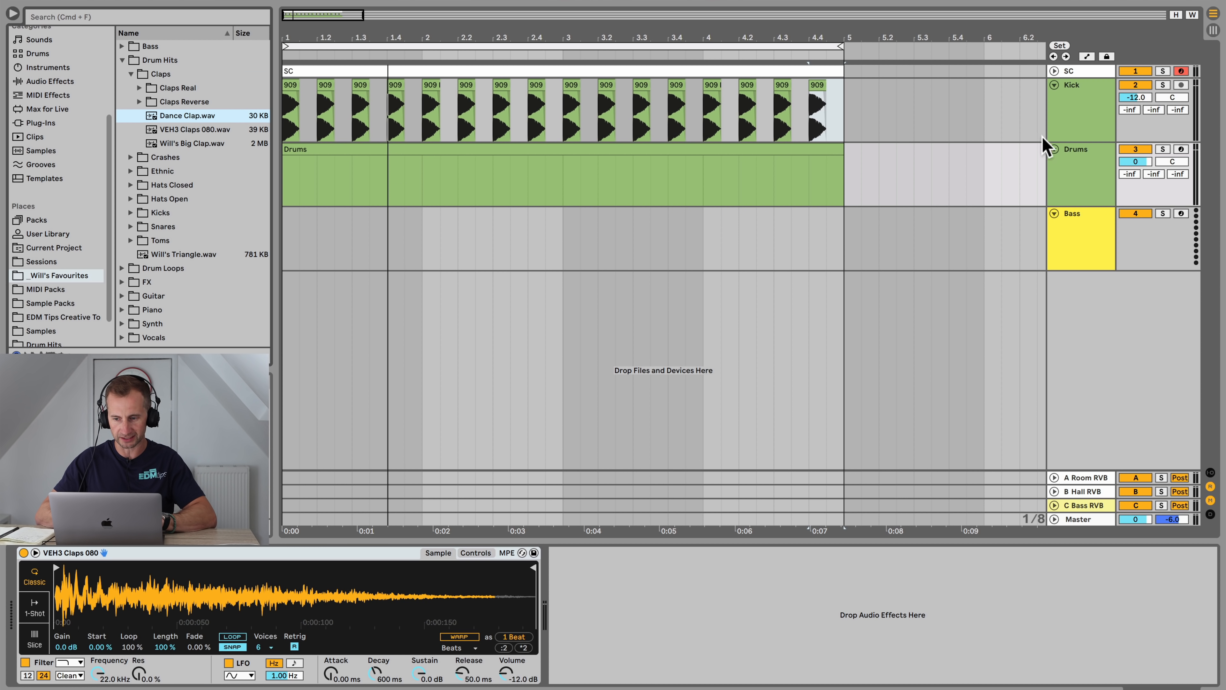
{"action": "left_click", "coordinate": [1080, 175]}
{"action": "left_click", "coordinate": [1084, 176]}
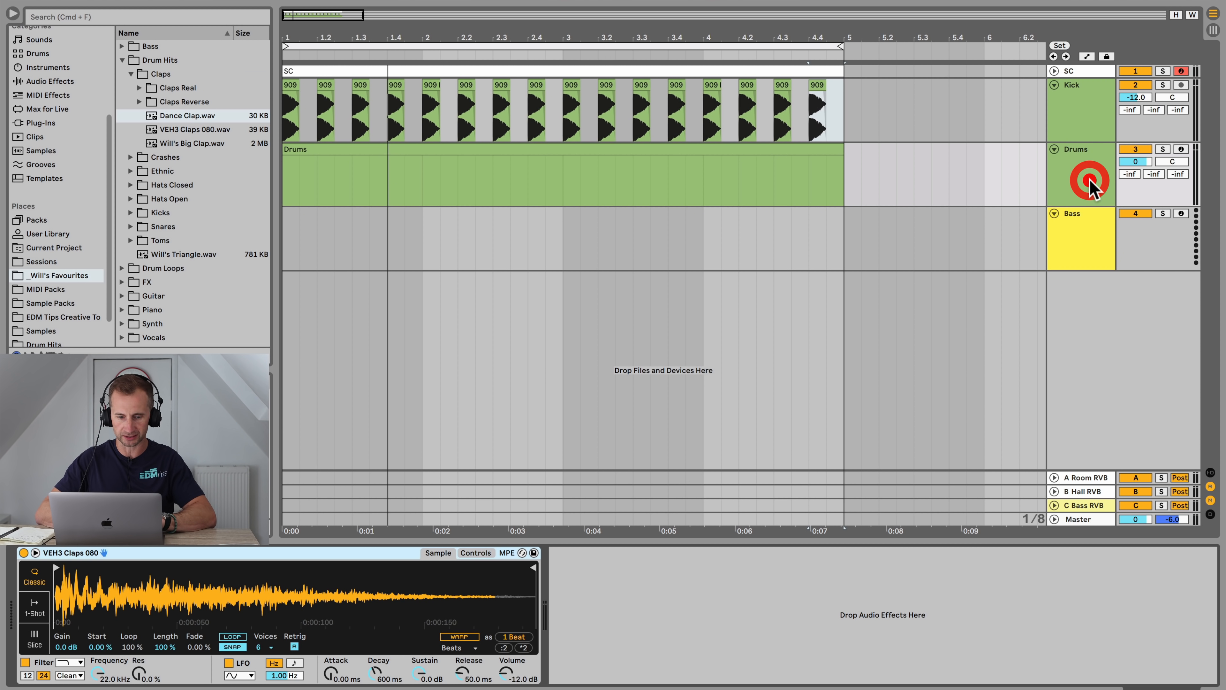
{"action": "left_click", "coordinate": [1078, 174]}
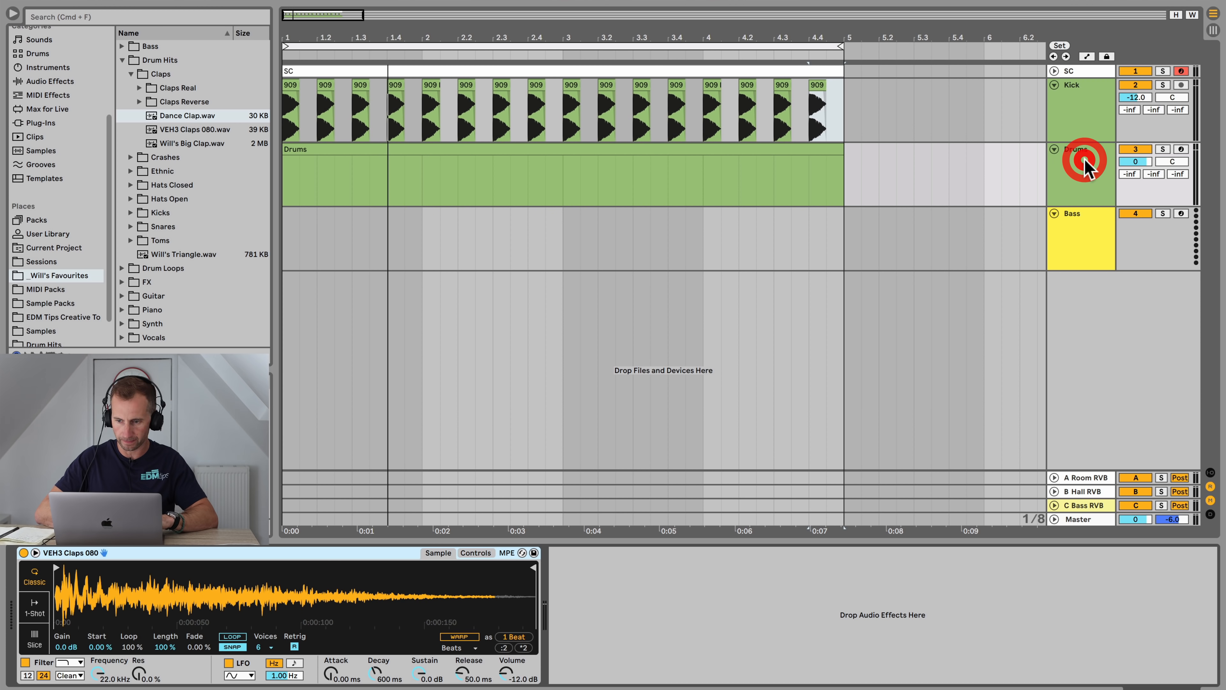
{"action": "key", "text": "super+z"}
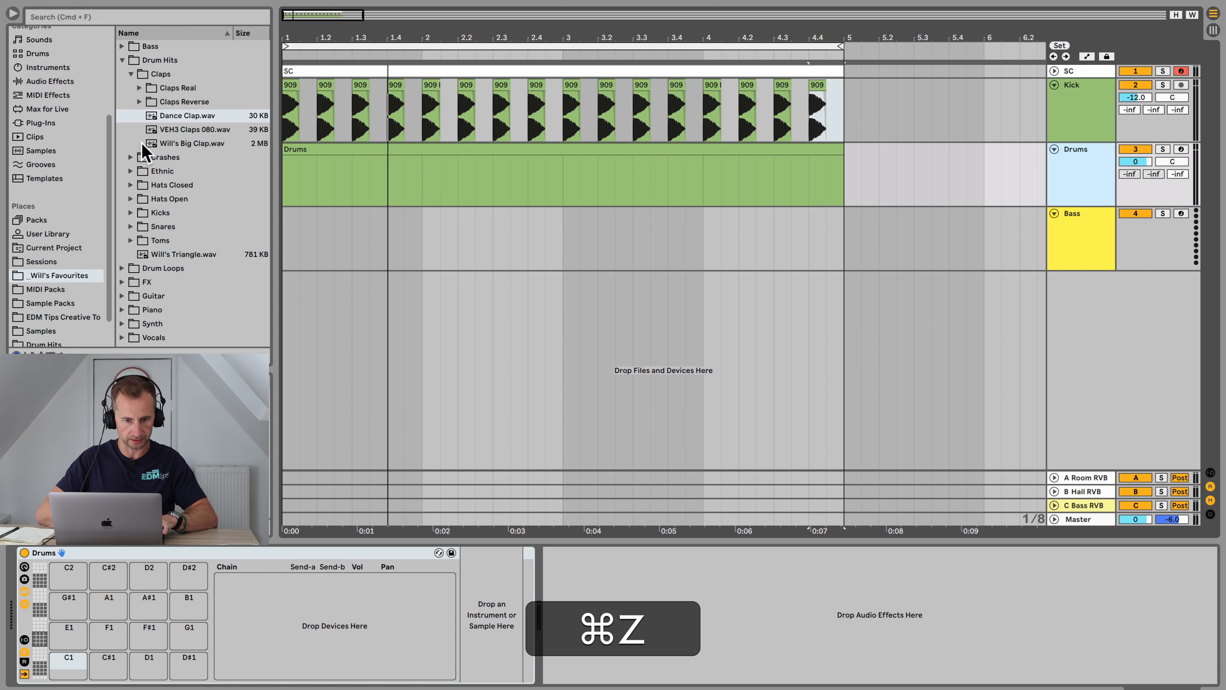
Step: Load the Dance Clap sample onto the C1 pad of the Drums rack
{"action": "left_click", "coordinate": [177, 116]}
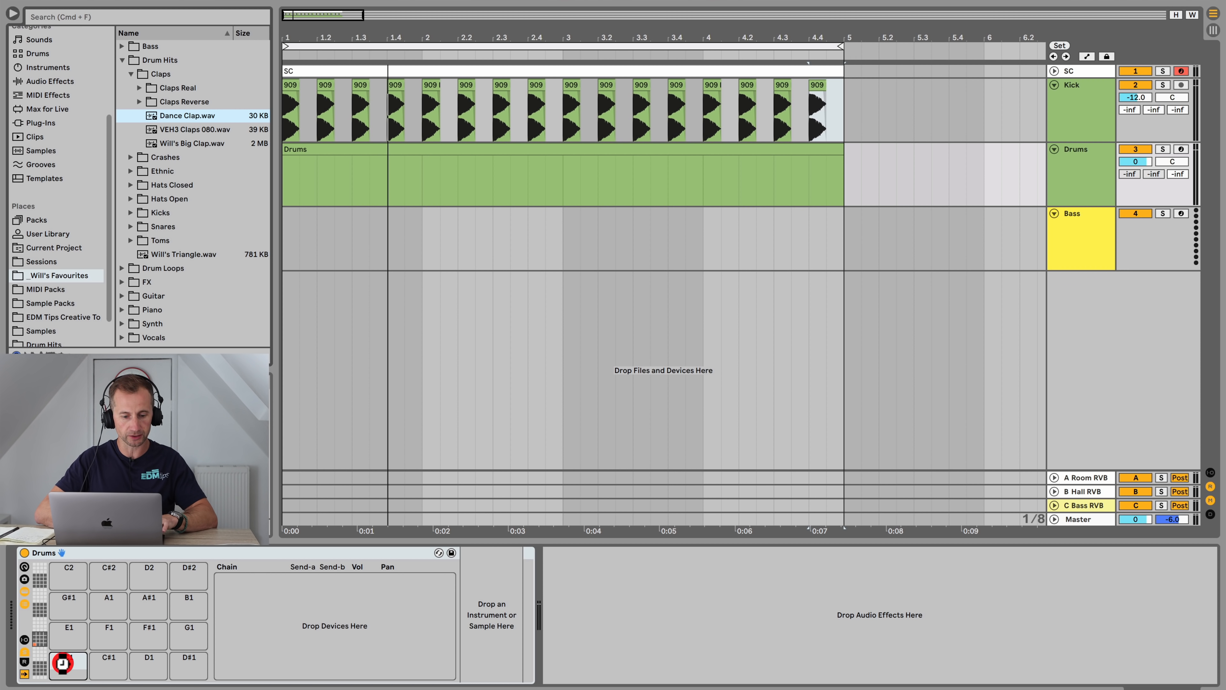
{"action": "left_click_drag", "start_coordinate": [63, 663], "coordinate": [62, 663]}
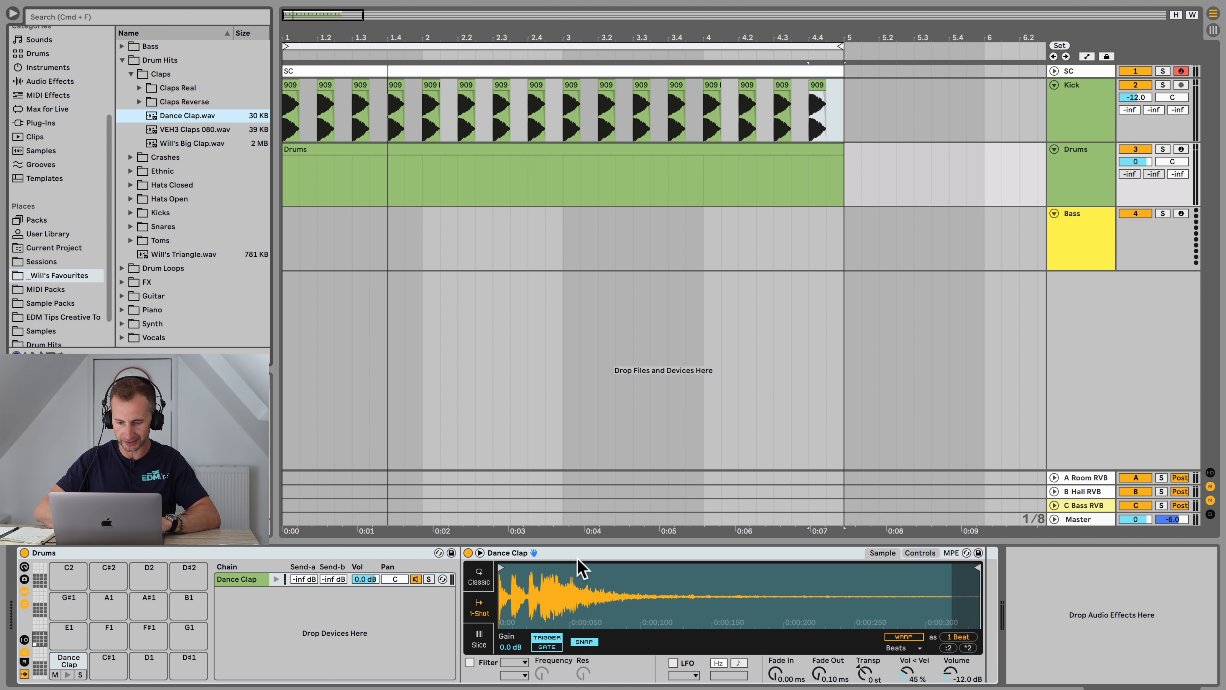
Step: Create a MIDI clip on the Drums track and add a Dance Clap note on the off-beat after beat 1
{"action": "double_click", "coordinate": [342, 151]}
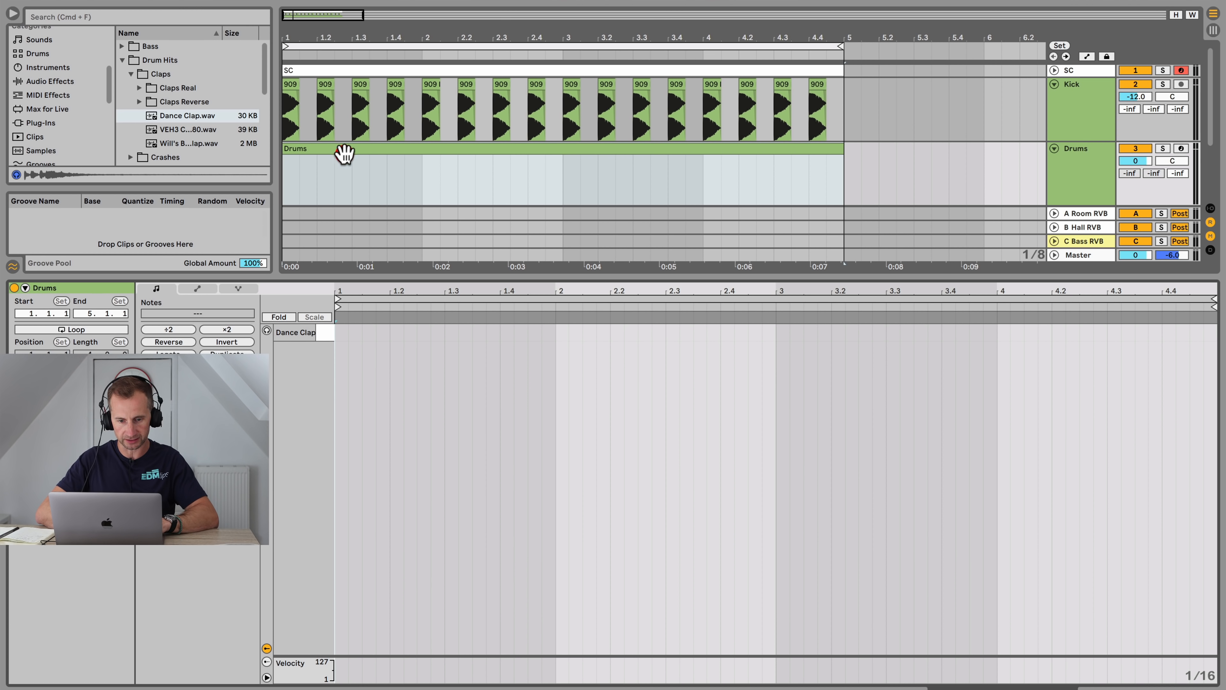
{"action": "key", "text": "space"}
{"action": "double_click", "coordinate": [368, 333]}
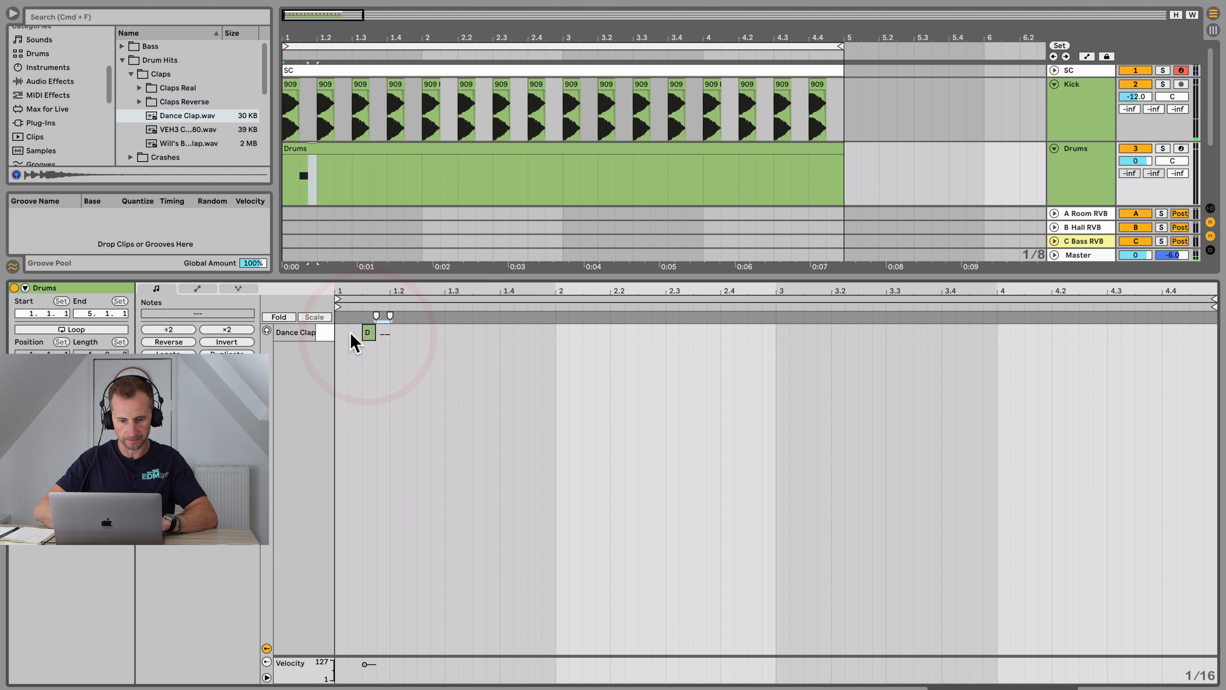
Step: Duplicate the clap note repeatedly so a clap falls on every off-beat across the four bars
{"action": "left_click", "coordinate": [339, 333]}
{"action": "key", "text": "super+d"}
{"action": "key", "text": "super+d"}
{"action": "key", "text": "super+d"}
{"action": "key", "text": "super+d"}
{"action": "key", "text": "super+d"}
{"action": "key", "text": "super+d"}
{"action": "key", "text": "super+d"}
{"action": "key", "text": "super+d"}
{"action": "key", "text": "super+d"}
{"action": "key", "text": "super+d"}
{"action": "key", "text": "super+d"}
{"action": "key", "text": "super+d"}
{"action": "key", "text": "super+d"}
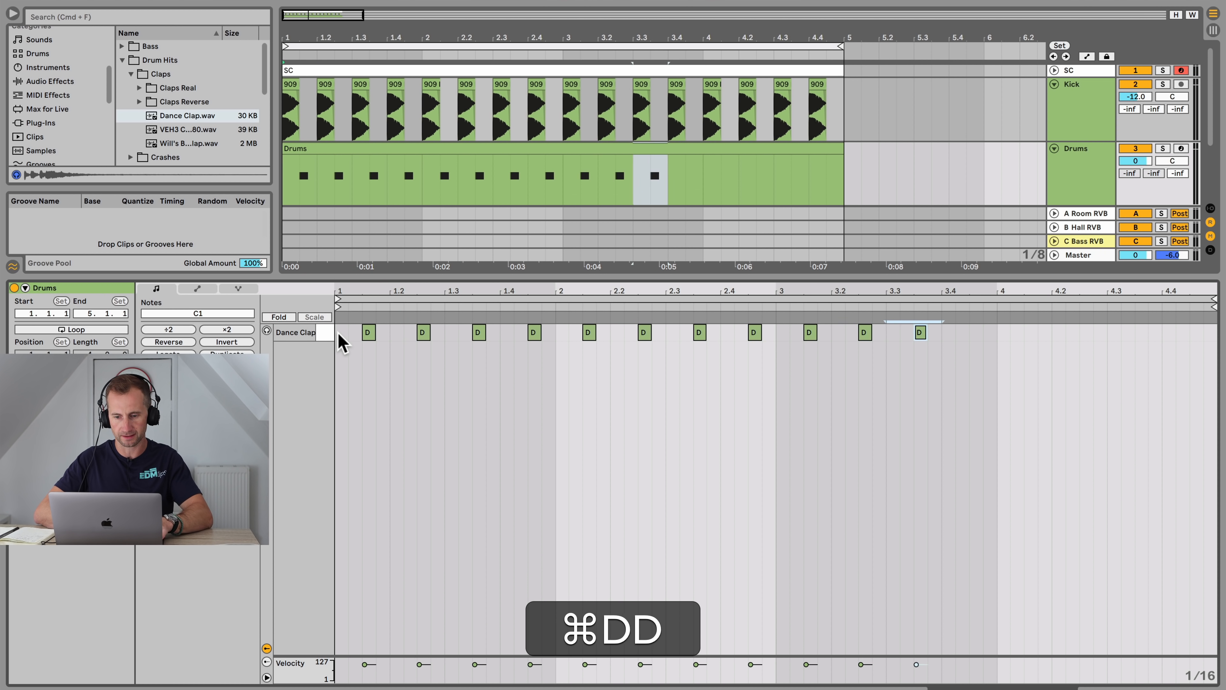
{"action": "key", "text": "super+d"}
{"action": "key", "text": "super+d"}
{"action": "key", "text": "space"}
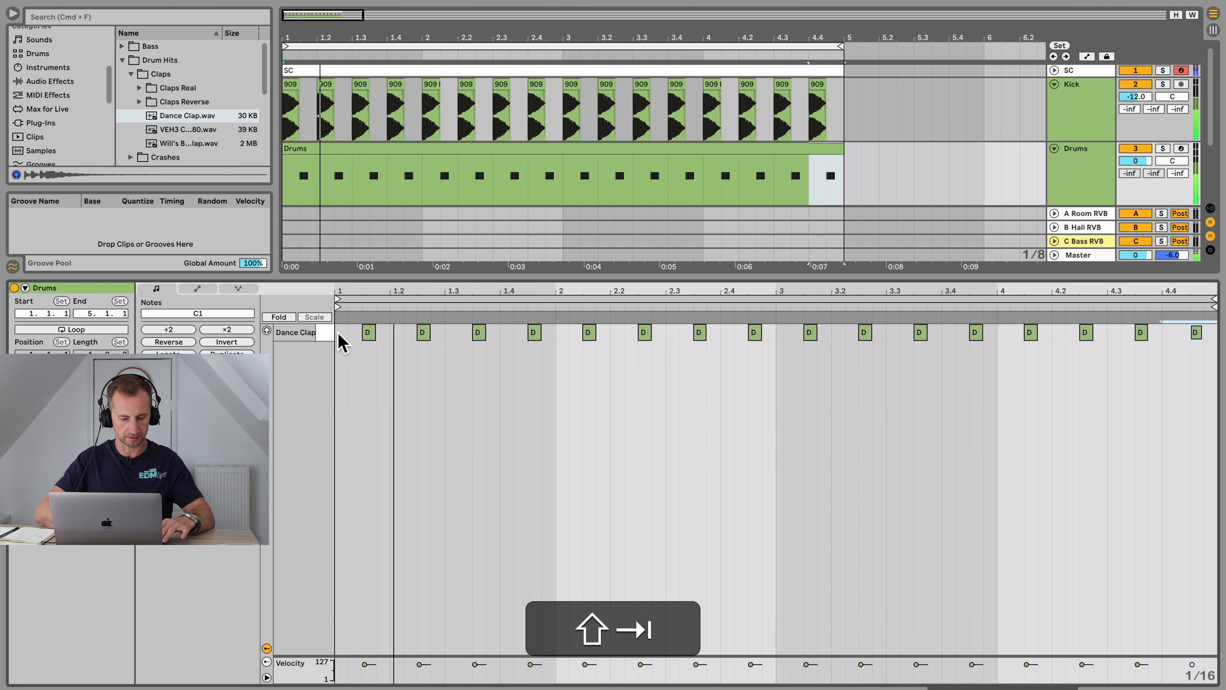
Step: Delete the off-beat claps and repeat a clap on beats 2 and 4 across all four bars
{"action": "key", "text": "shift+Tab"}
{"action": "double_click", "coordinate": [340, 151]}
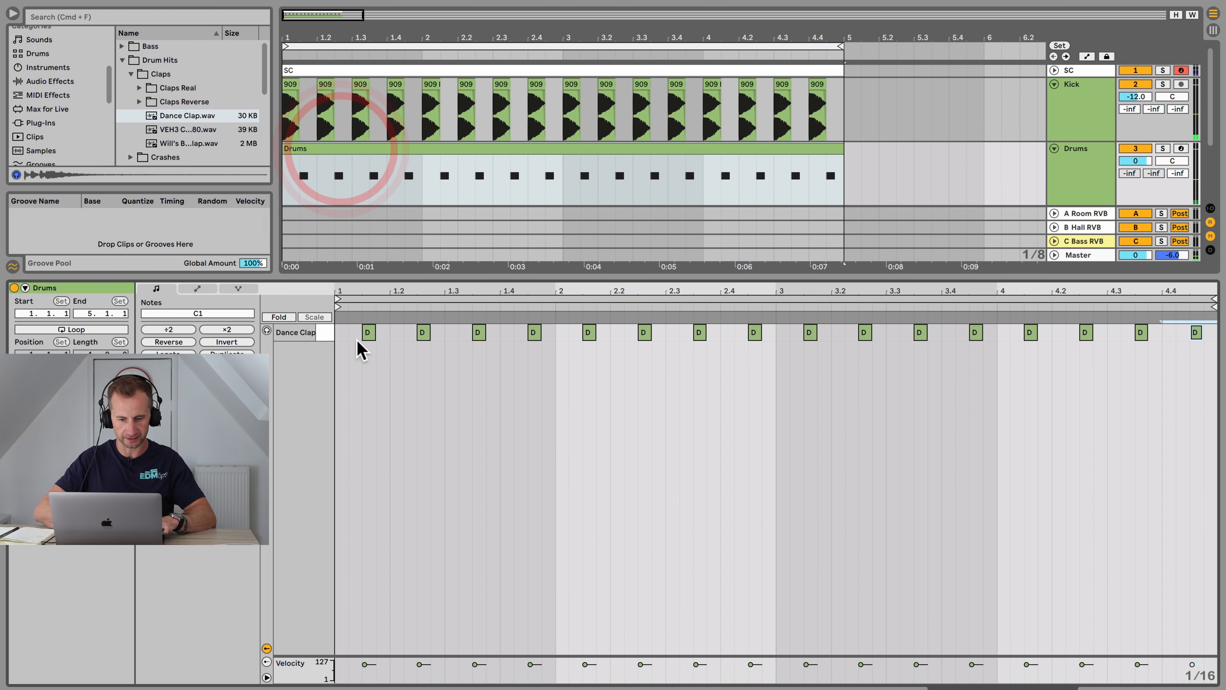
{"action": "left_click_drag", "start_coordinate": [371, 333], "coordinate": [1220, 309]}
{"action": "key", "text": "BackSpace"}
{"action": "left_click_drag", "start_coordinate": [443, 336], "coordinate": [334, 328]}
{"action": "key", "text": "super+d"}
{"action": "key", "text": "super+d"}
{"action": "key", "text": "super+d"}
{"action": "key", "text": "super+d"}
{"action": "key", "text": "super+d"}
{"action": "key", "text": "super+d"}
{"action": "key", "text": "super+d"}
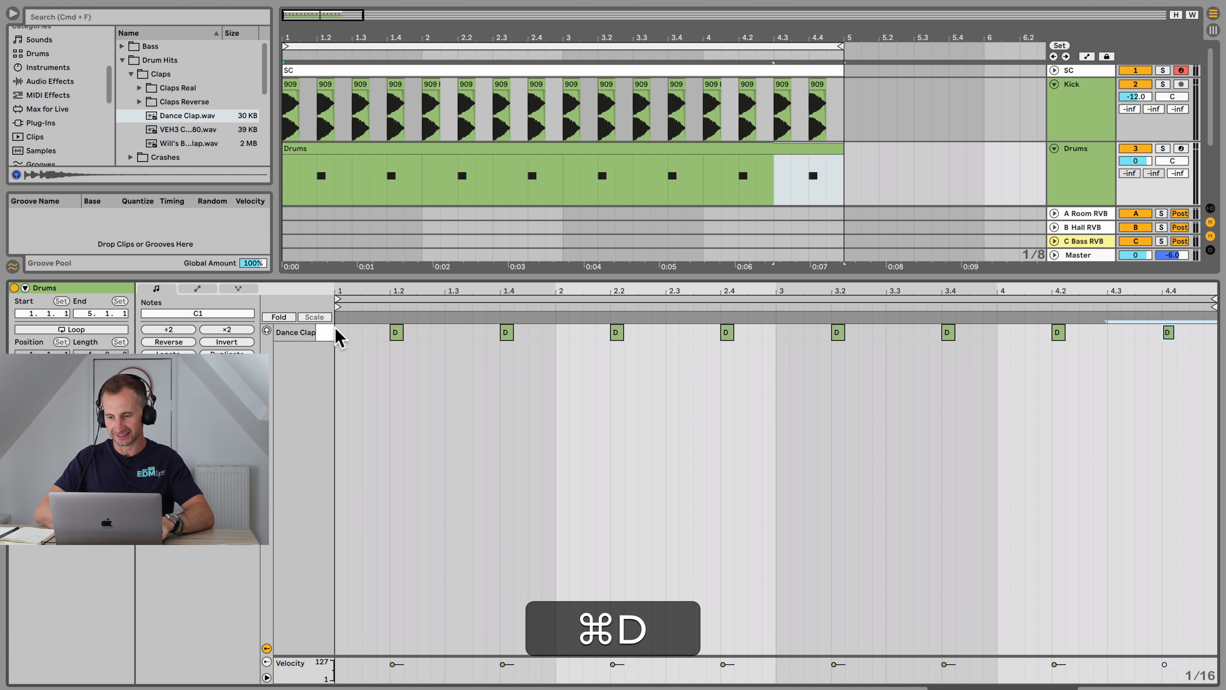
Step: Play the pattern, open the clap's Simpler device and switch it to Classic mode
{"action": "key", "text": "space"}
{"action": "key", "text": "shift+Tab"}
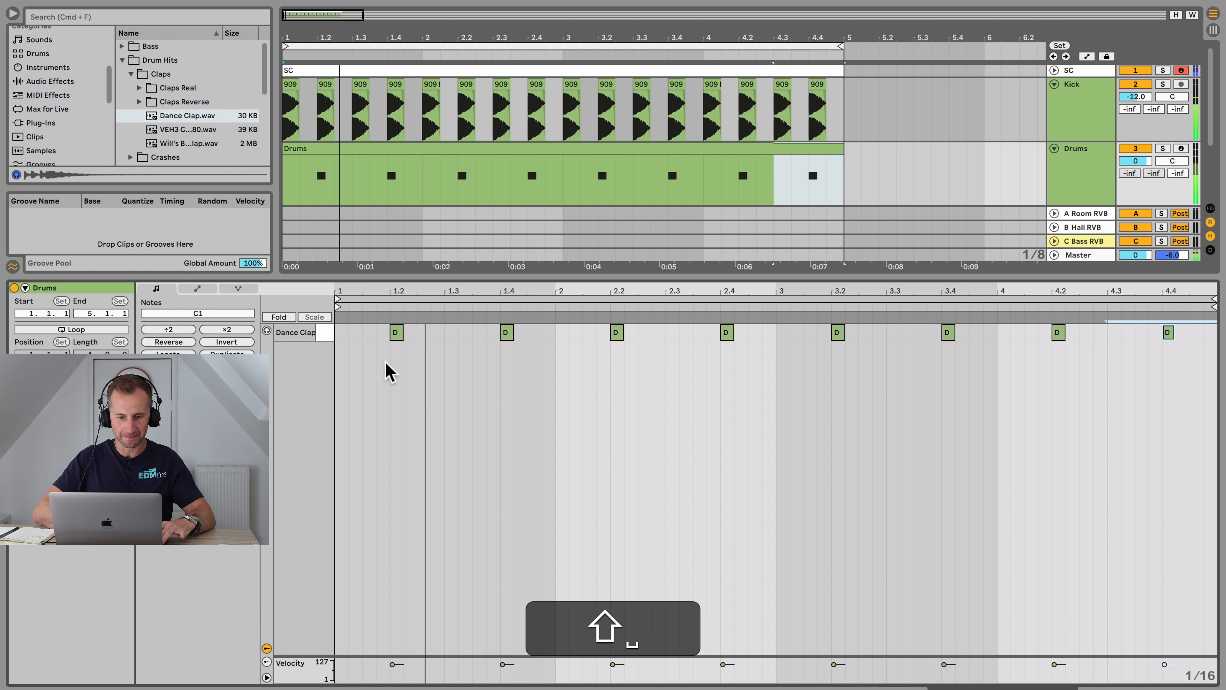
{"action": "key", "text": "space"}
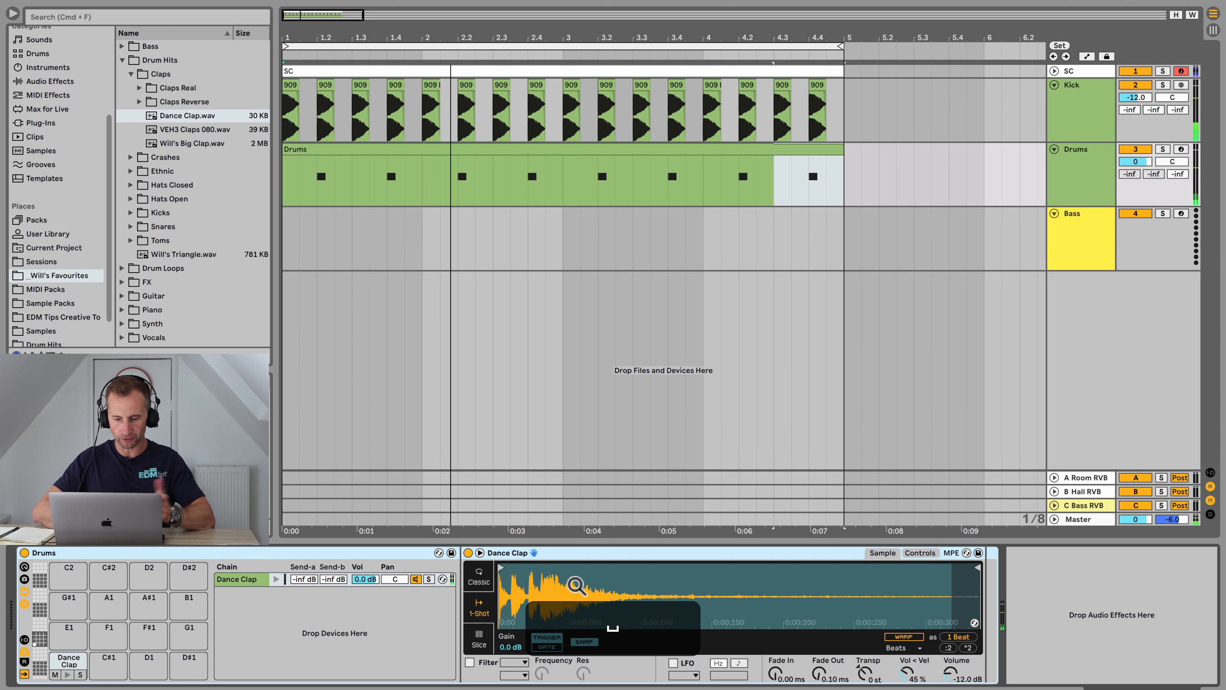
{"action": "left_click", "coordinate": [479, 576]}
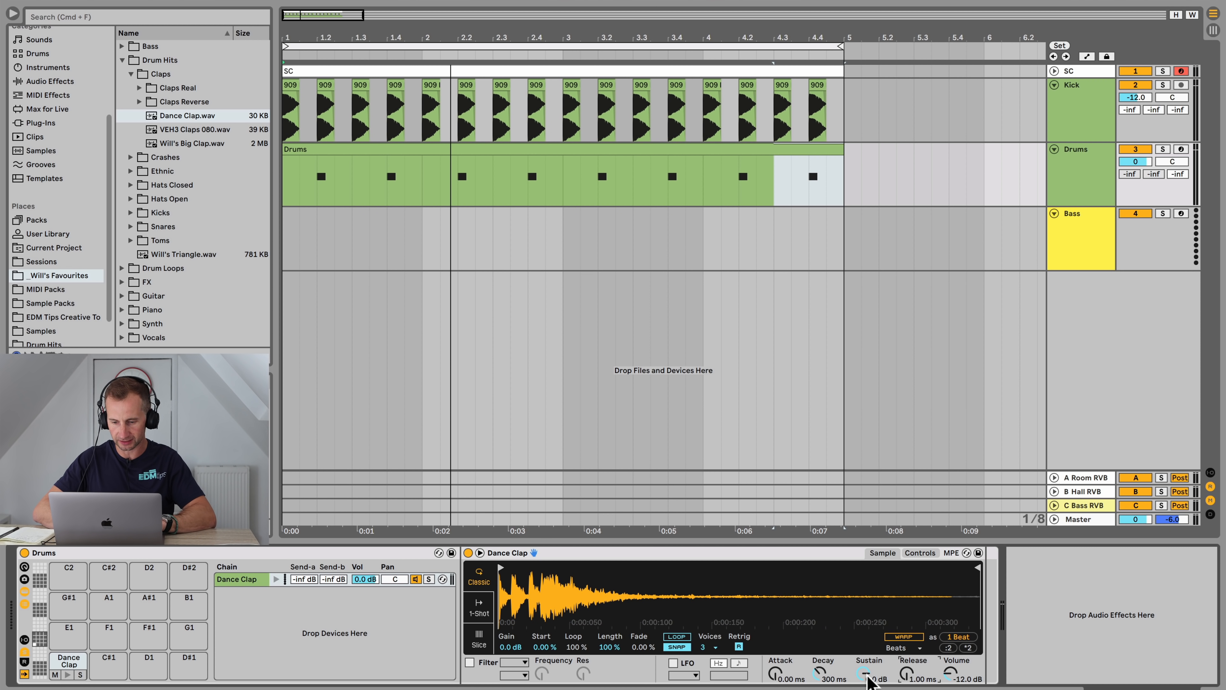
Step: Shape the clap's envelope with sustain at -inf dB, decay at 2.82 s and release at 267 ms
{"action": "key", "text": "space"}
{"action": "left_click", "coordinate": [864, 673]}
{"action": "key", "text": "space"}
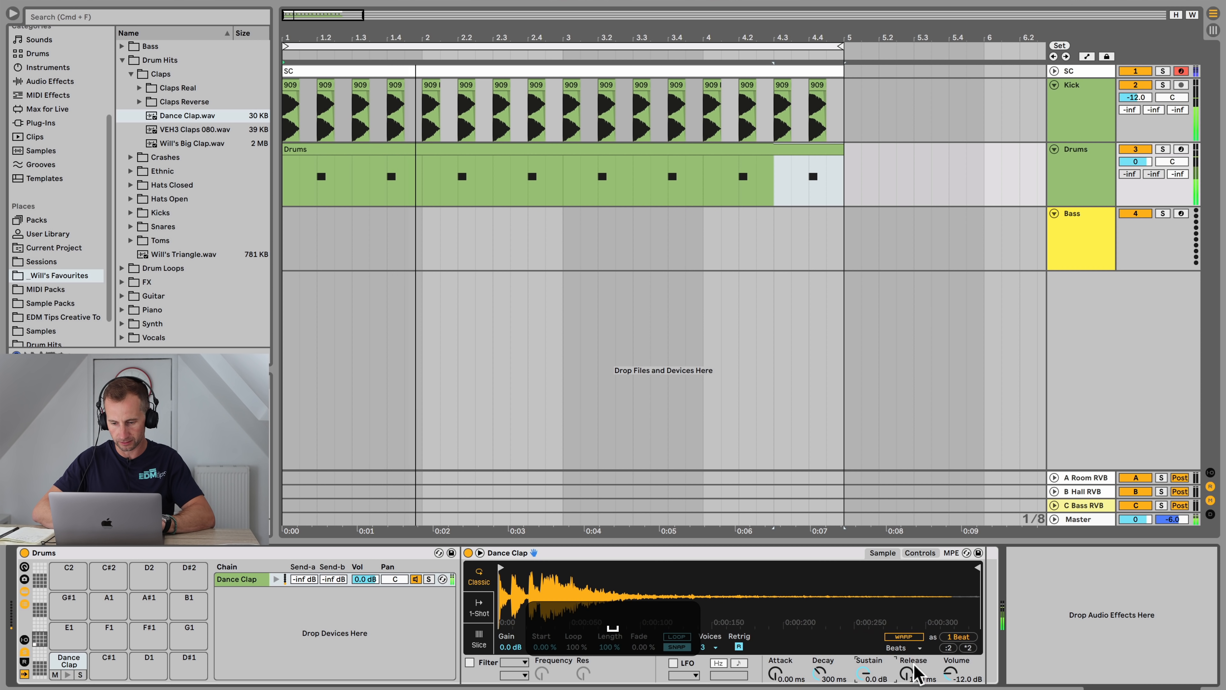
{"action": "left_click", "coordinate": [914, 673]}
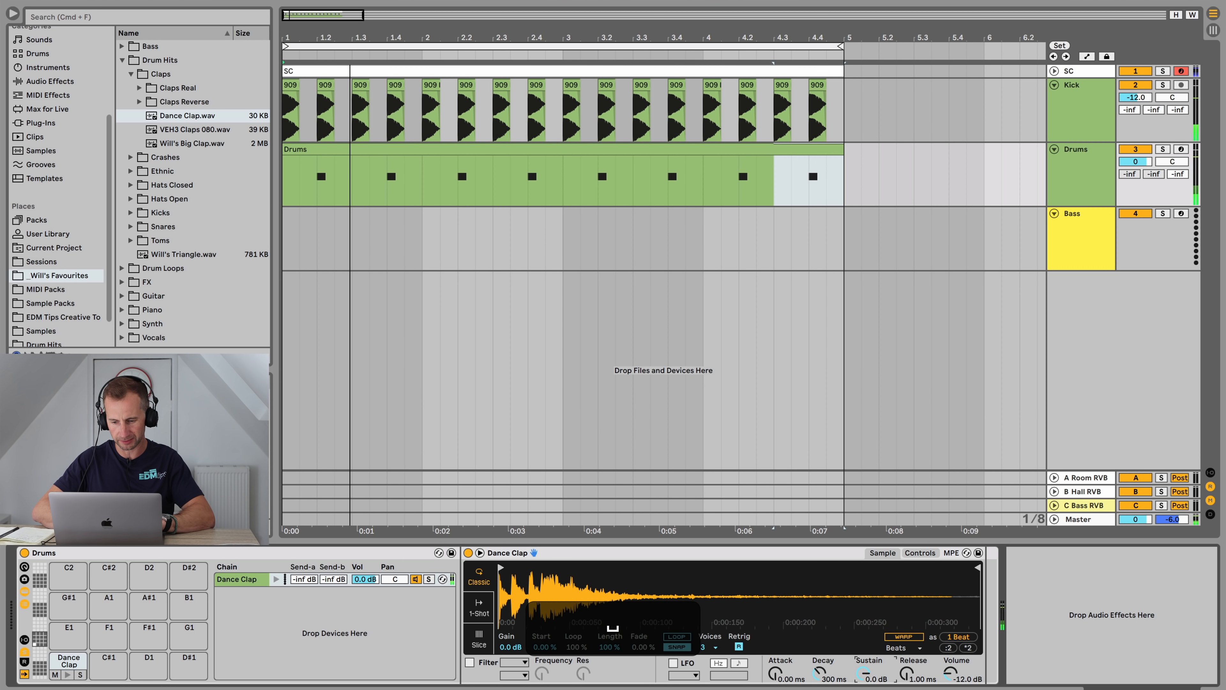
{"action": "left_click_drag", "start_coordinate": [864, 674], "coordinate": [819, 662]}
{"action": "key", "text": "space"}
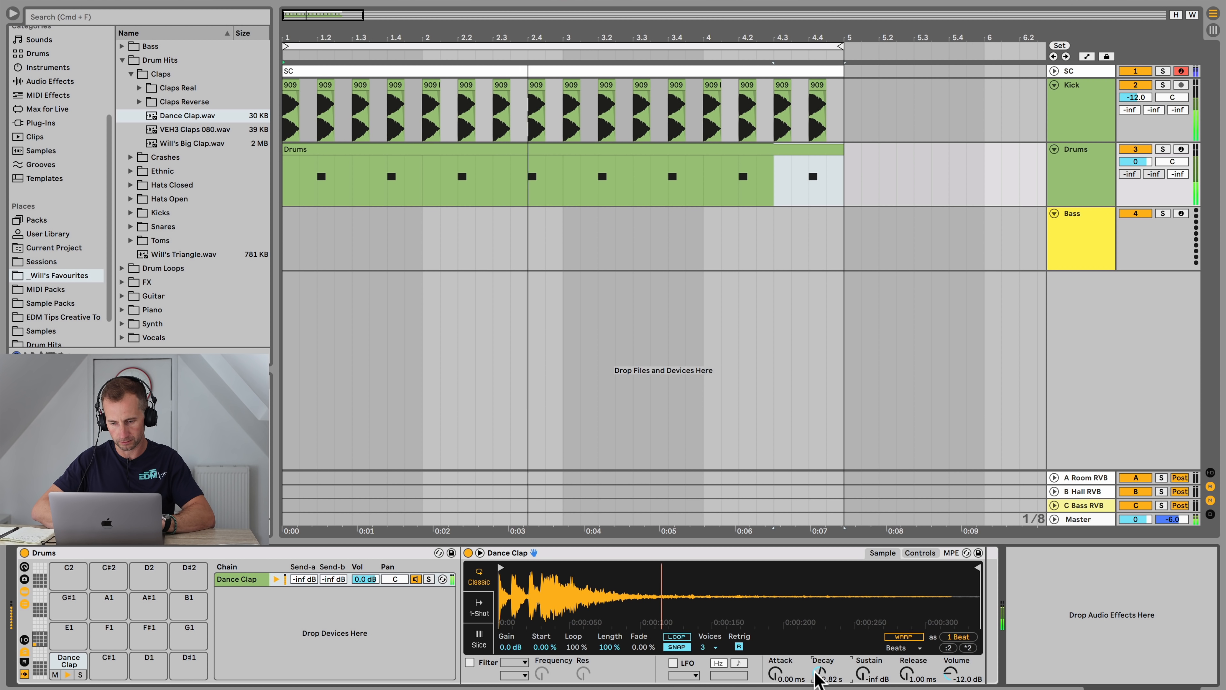
{"action": "left_click", "coordinate": [907, 673]}
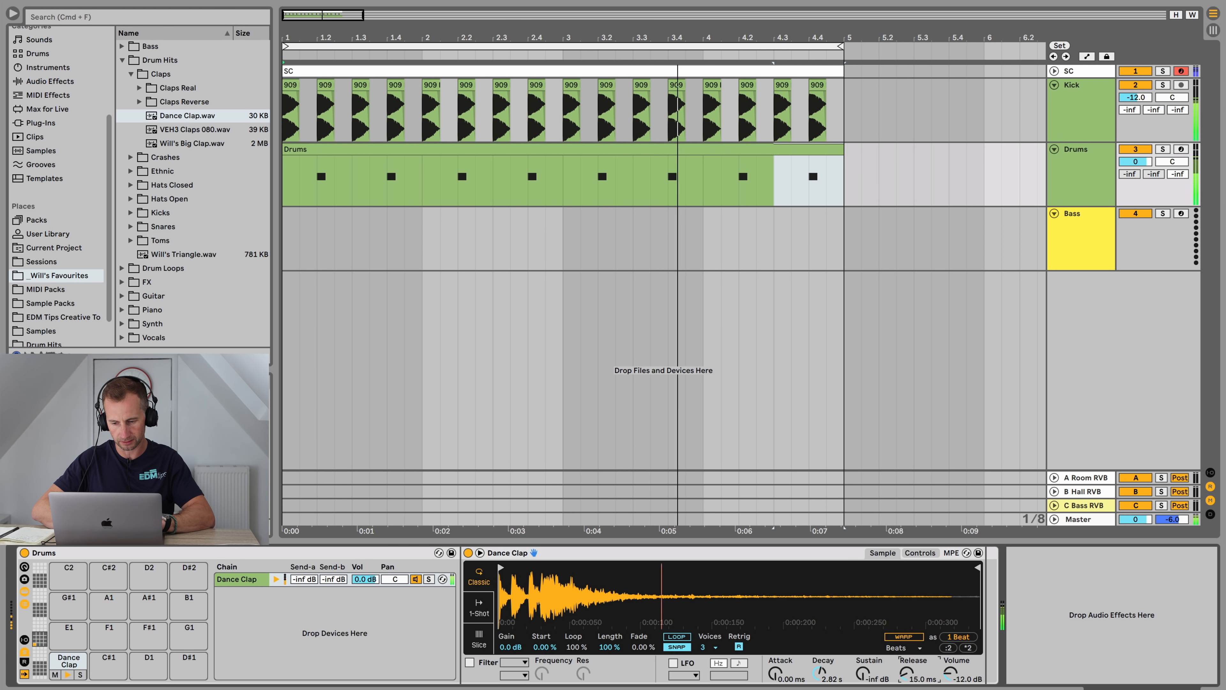
{"action": "left_click_drag", "start_coordinate": [907, 669], "coordinate": [907, 656]}
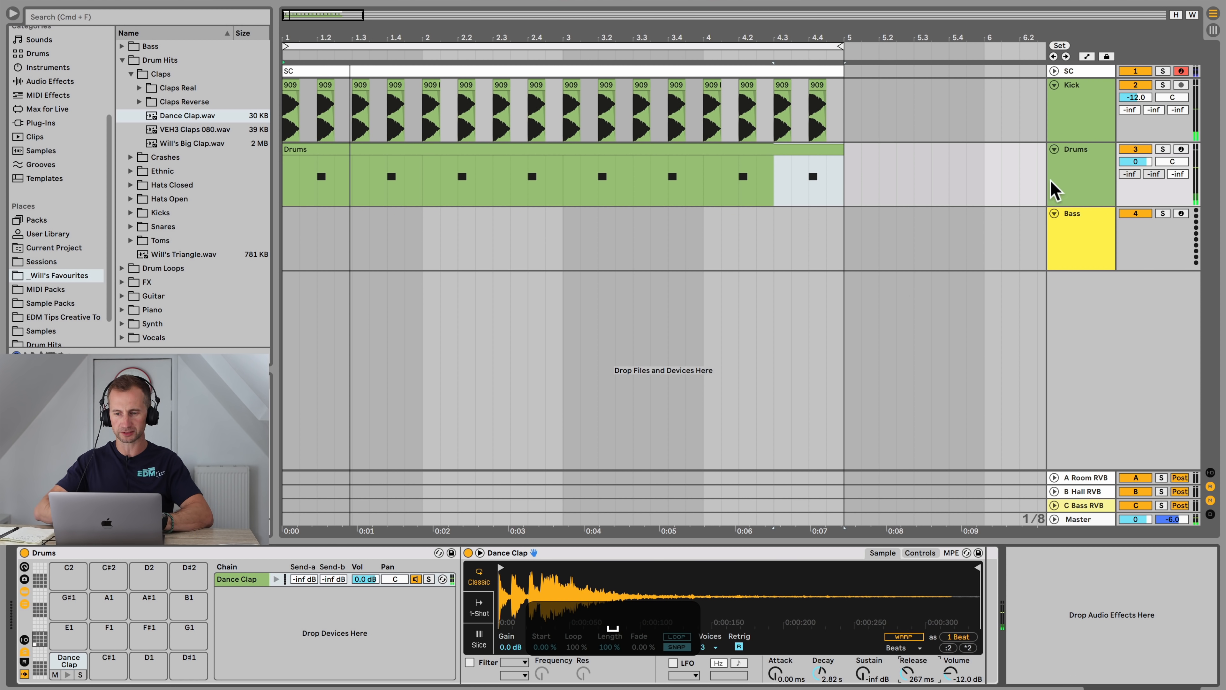
Step: Inspect the devices on the A Room RVB return track
{"action": "left_click", "coordinate": [1055, 188]}
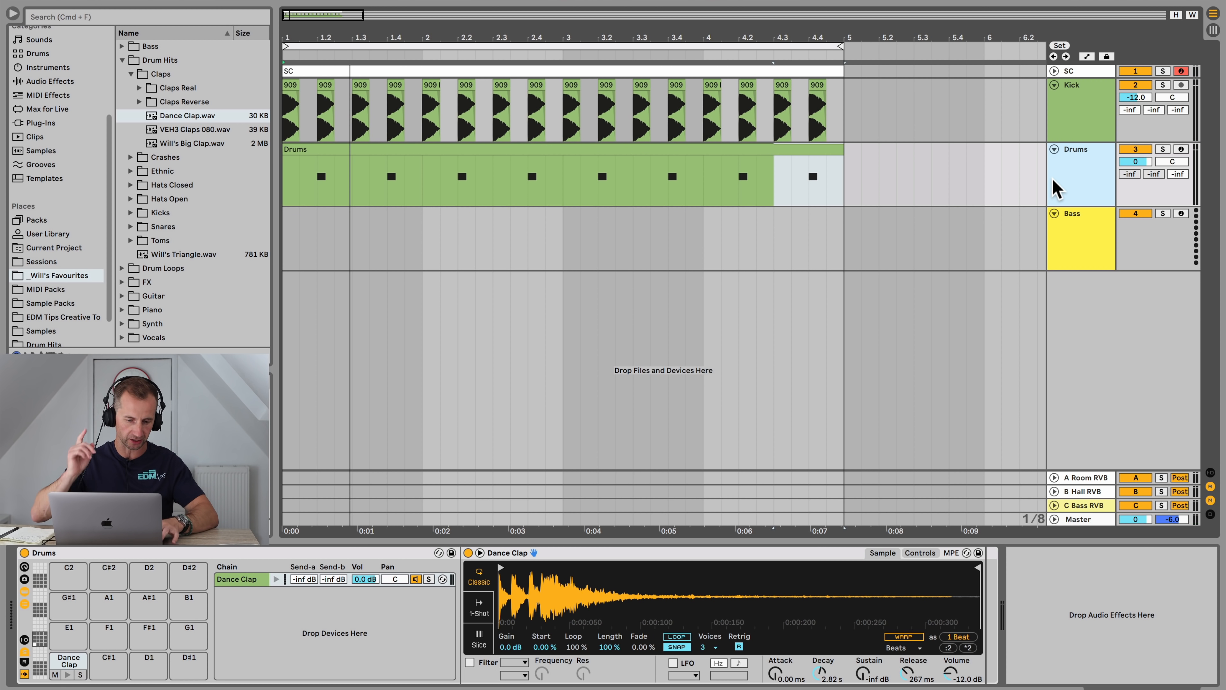
{"action": "key", "text": "Tab"}
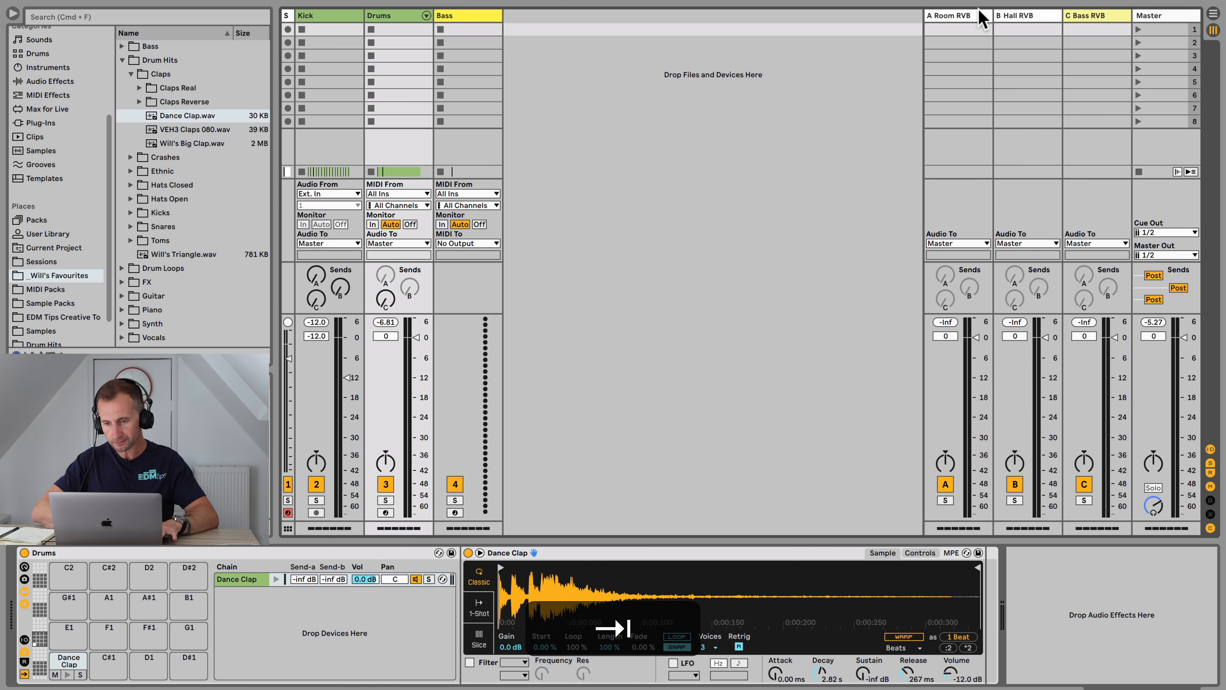
{"action": "left_click", "coordinate": [964, 18]}
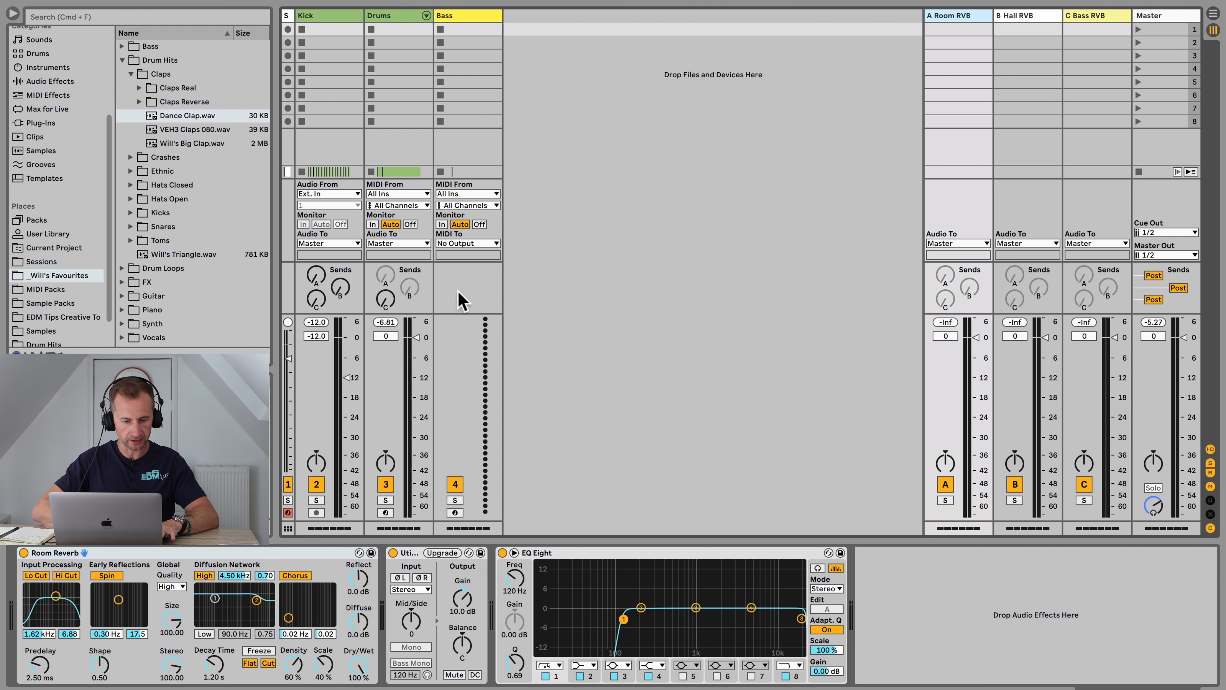
{"action": "key", "text": "Tab"}
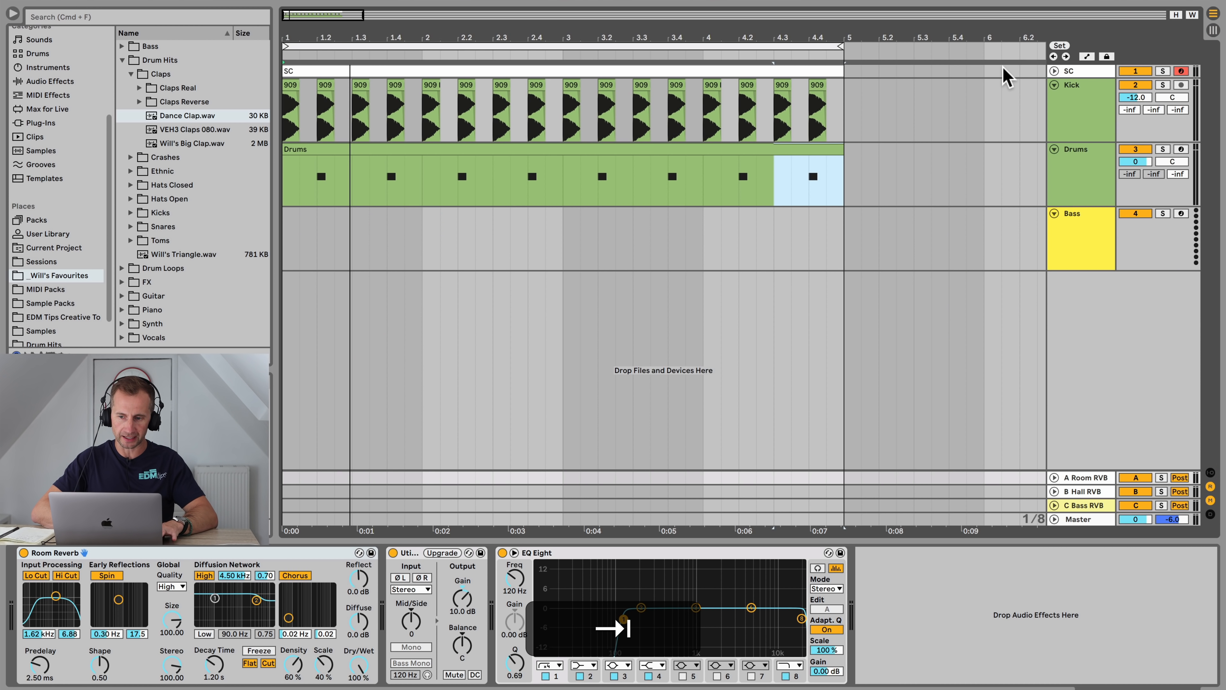
Step: Examine the Drums rack's chain settings and the output routing of its return chains
{"action": "key", "text": "shift+Tab"}
{"action": "key", "text": "shift+Tab"}
{"action": "left_click", "coordinate": [1082, 164]}
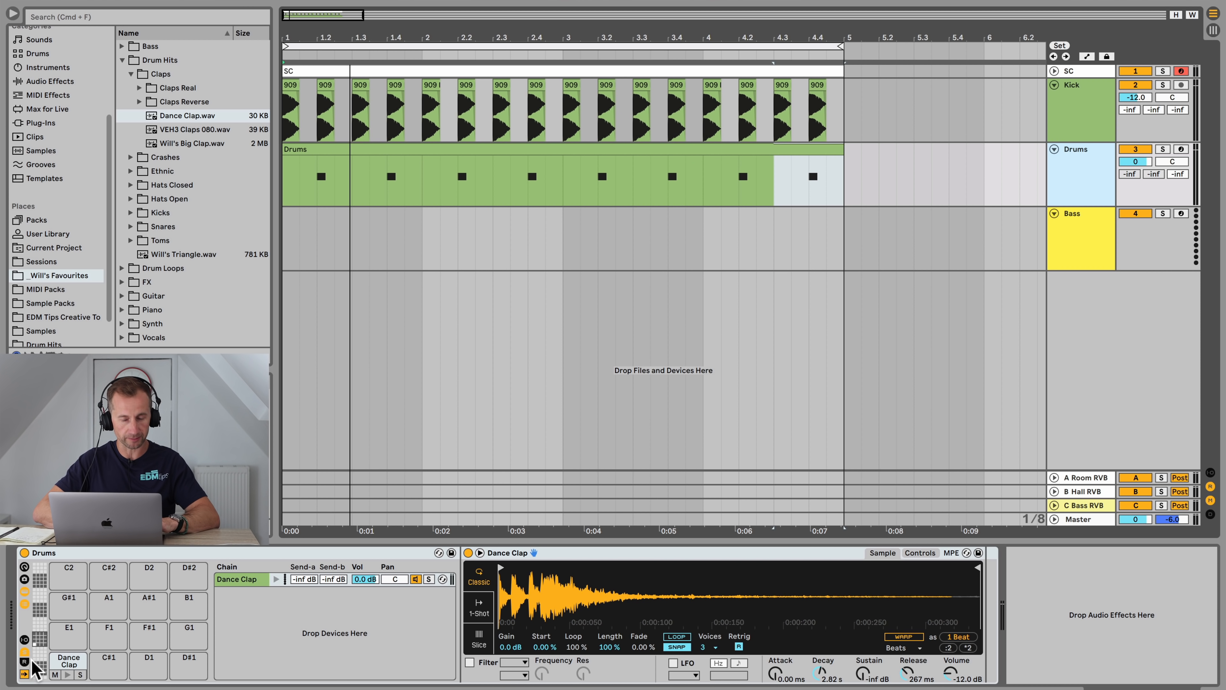
{"action": "left_click", "coordinate": [24, 640]}
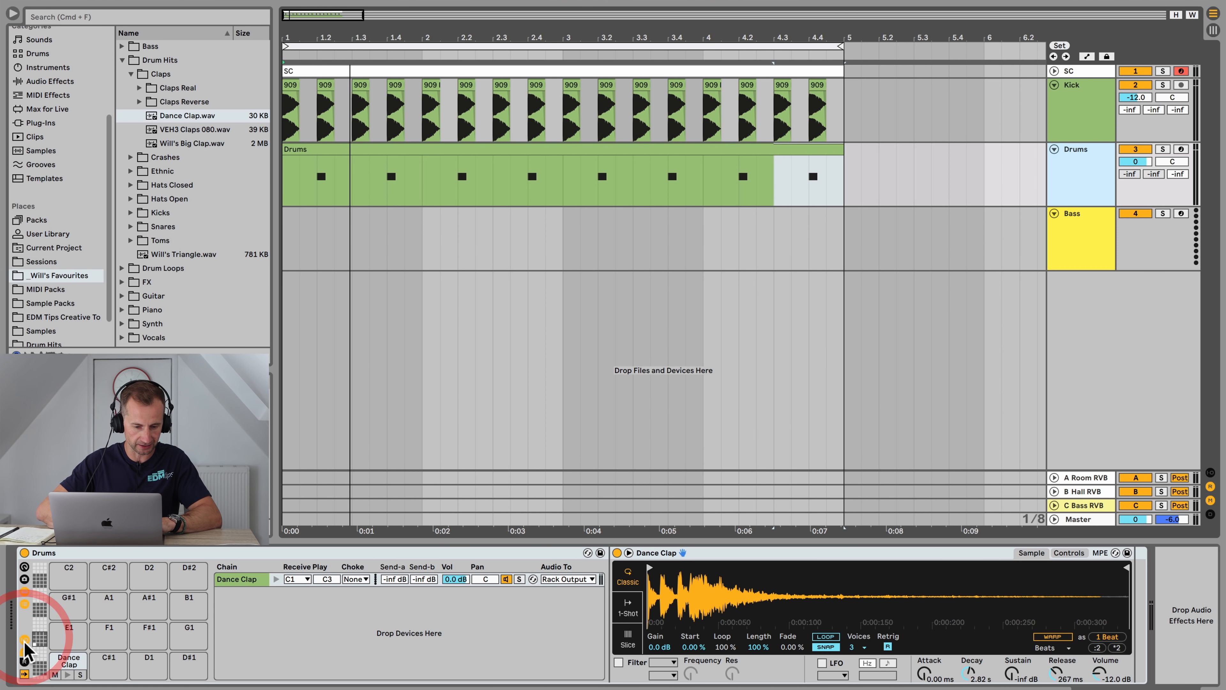
{"action": "left_click", "coordinate": [23, 662]}
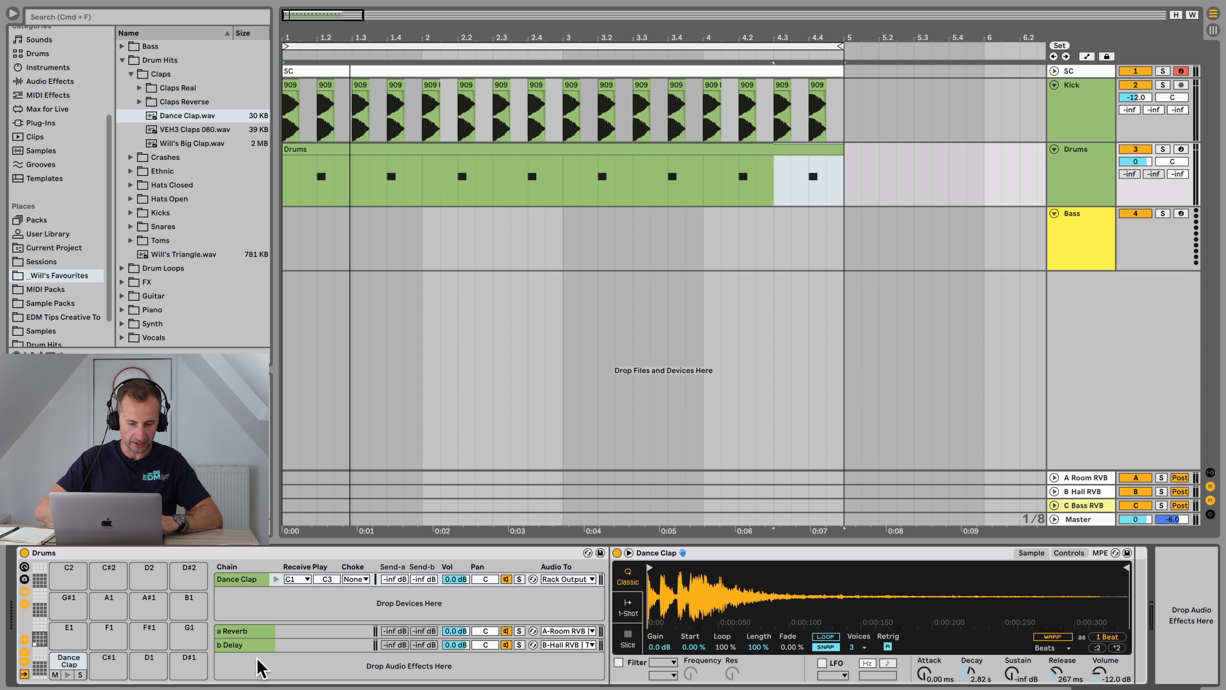
{"action": "right_click", "coordinate": [260, 669]}
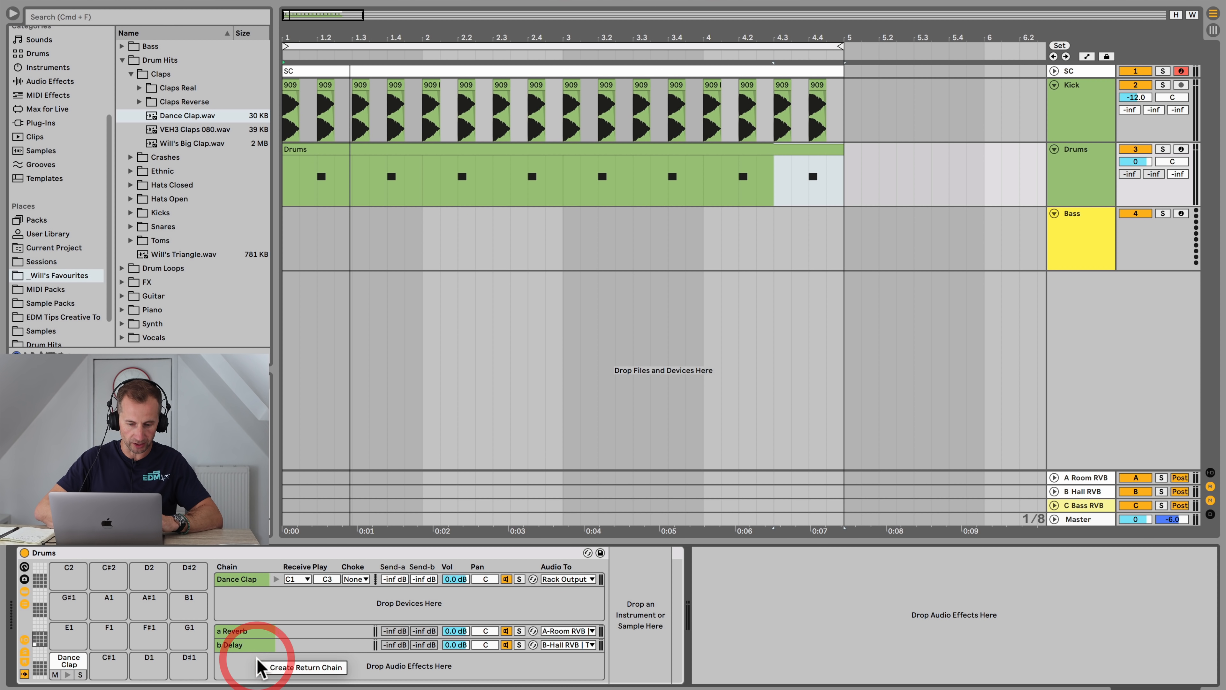
{"action": "left_click", "coordinate": [234, 664]}
{"action": "left_click", "coordinate": [565, 631]}
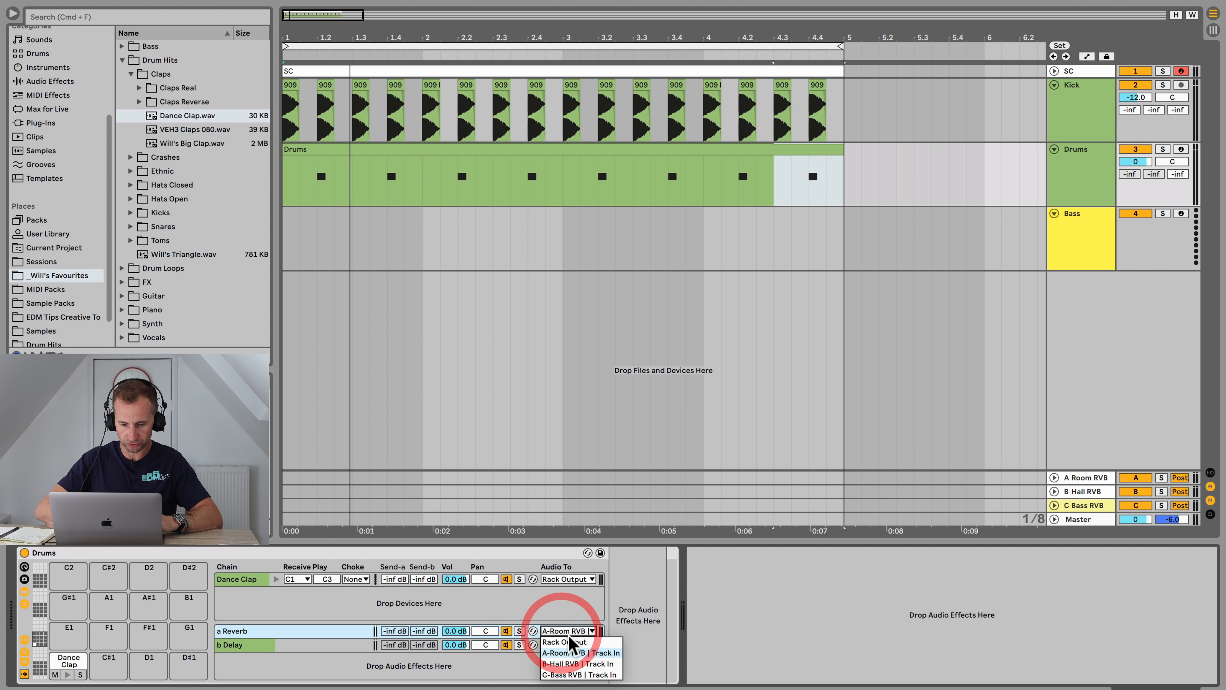
{"action": "left_click", "coordinate": [577, 650]}
{"action": "left_click", "coordinate": [572, 631]}
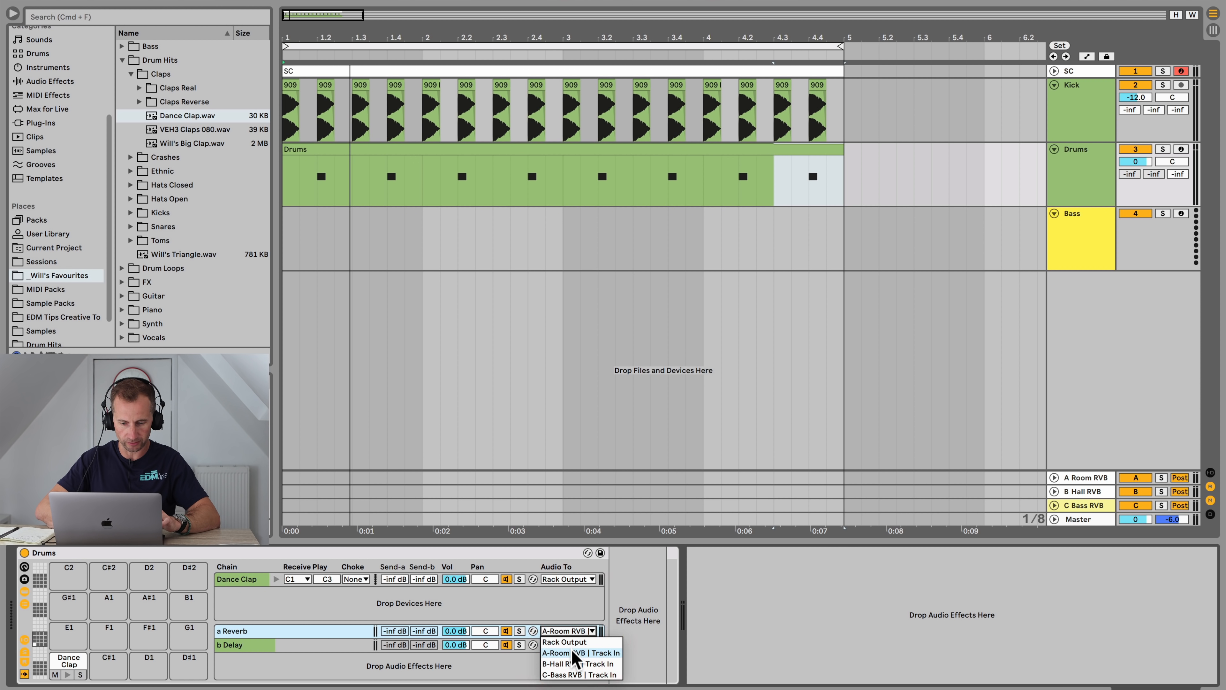
{"action": "left_click", "coordinate": [575, 663]}
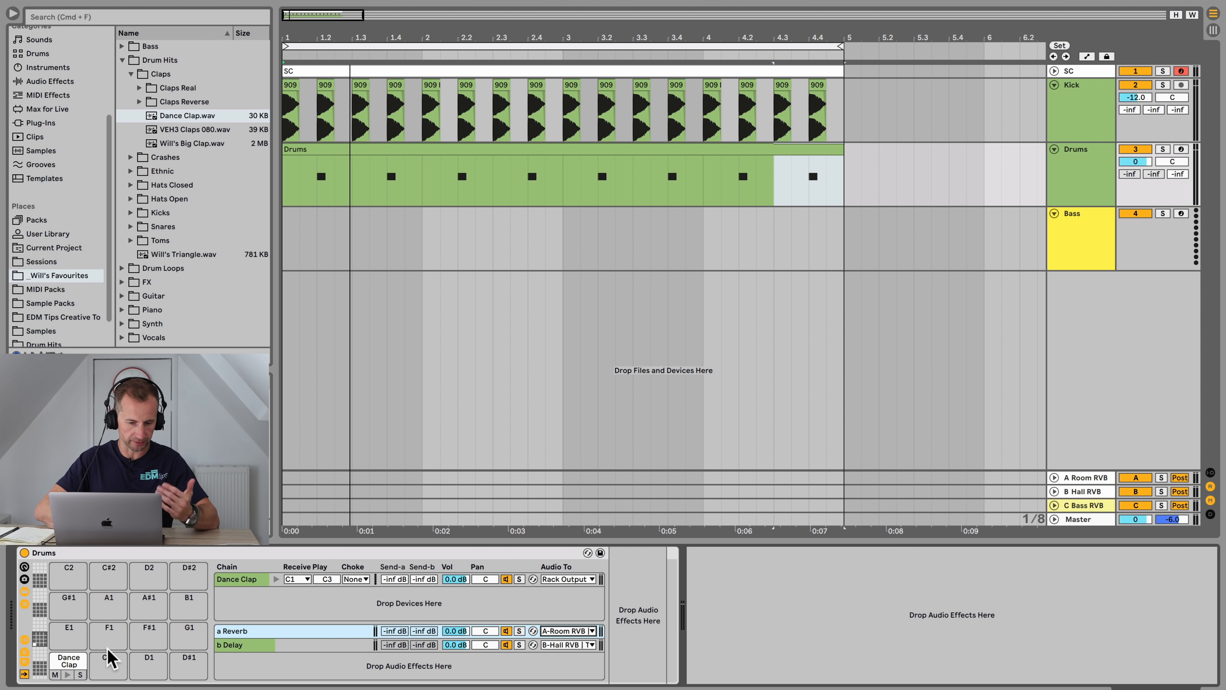
{"action": "left_click", "coordinate": [23, 661]}
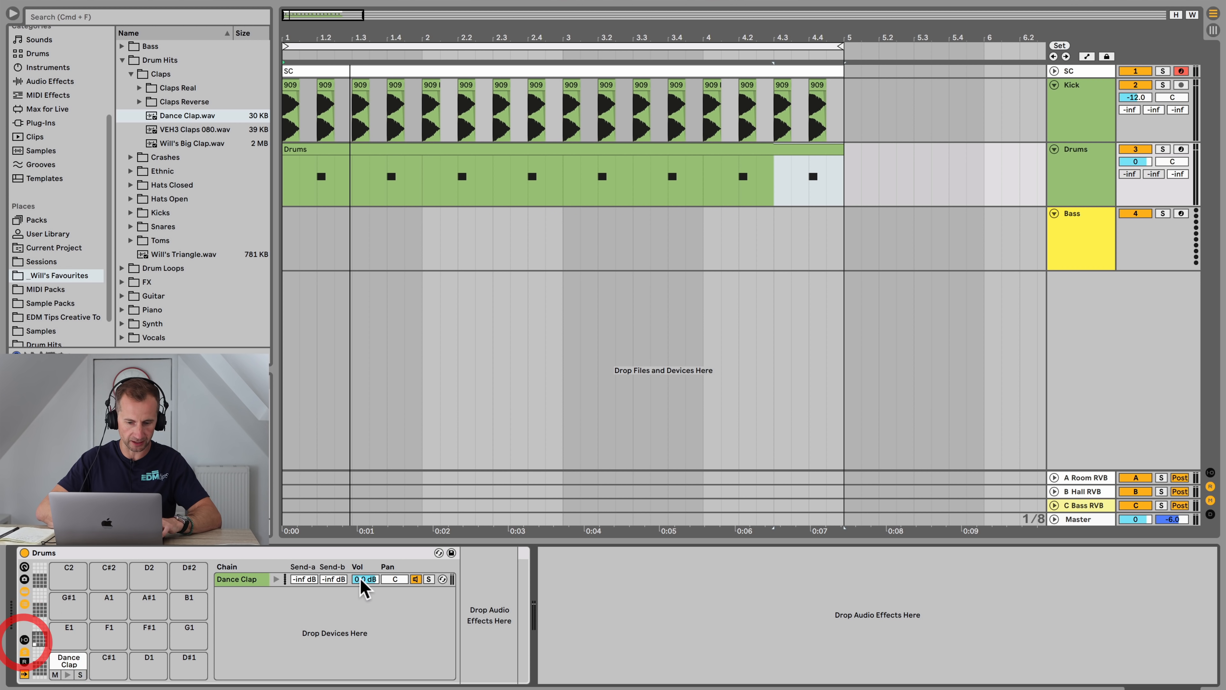
{"action": "left_click", "coordinate": [24, 640]}
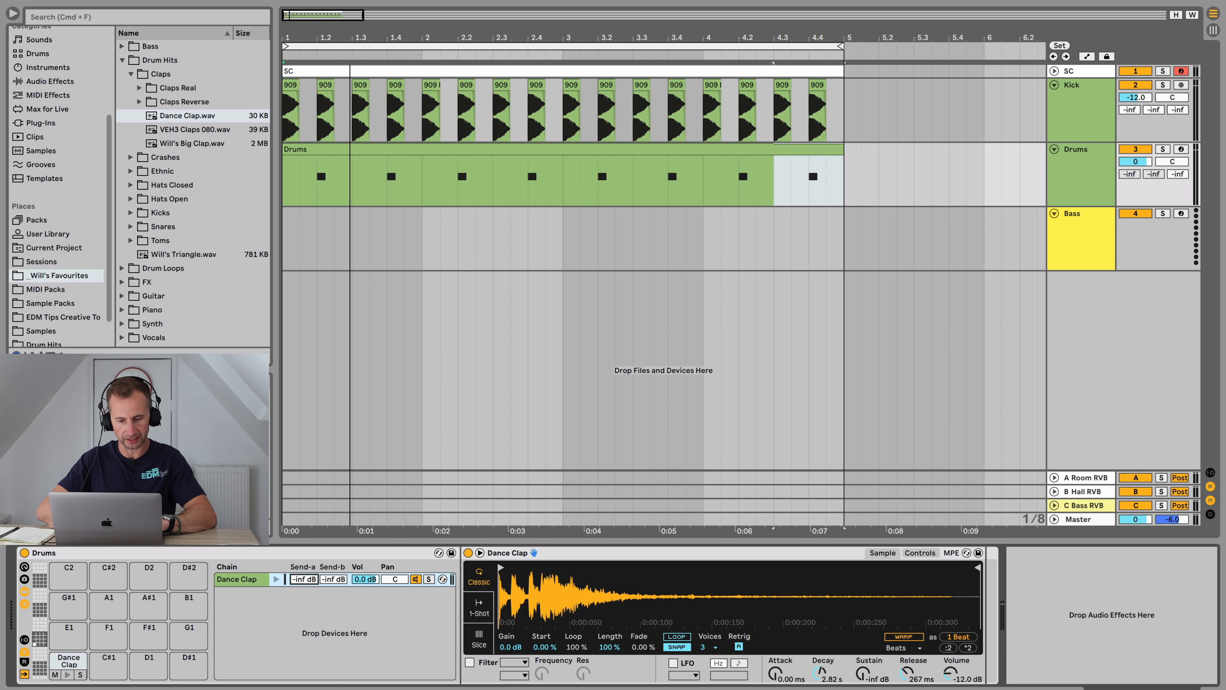
Step: Raise the Dance Clap chain's Send A to about -19.7 dB while the loop plays
{"action": "key", "text": "space"}
{"action": "left_click_drag", "start_coordinate": [307, 579], "coordinate": [306, 538]}
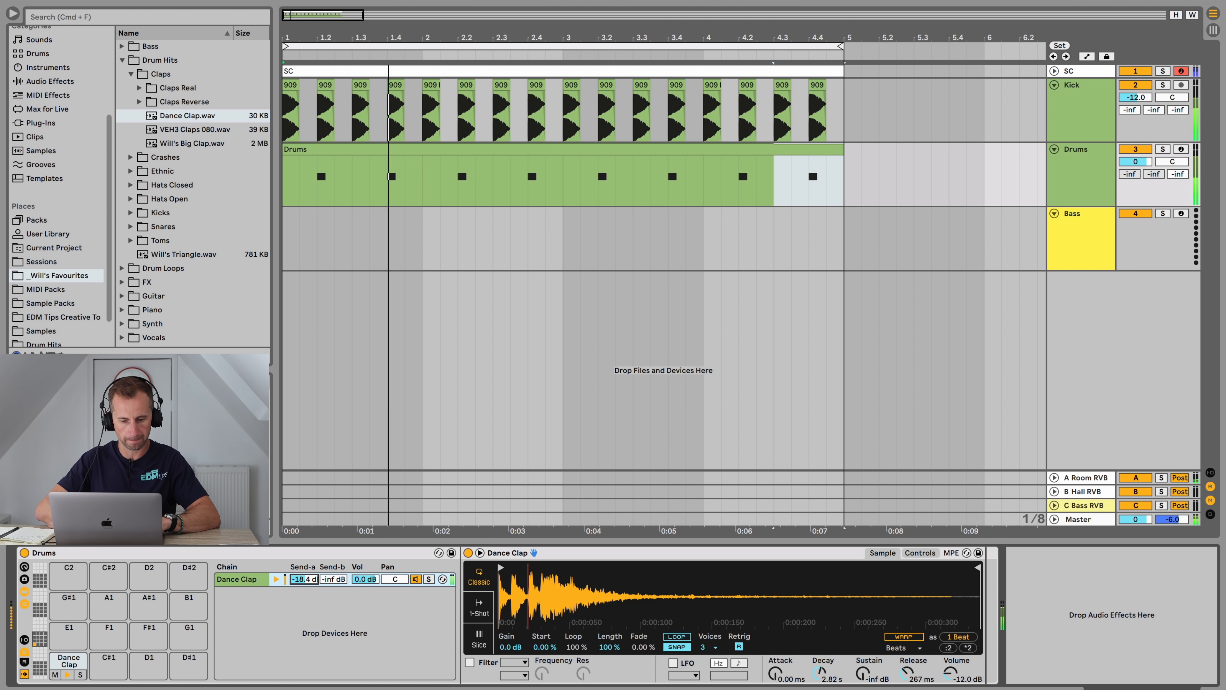
{"action": "key", "text": "Tab"}
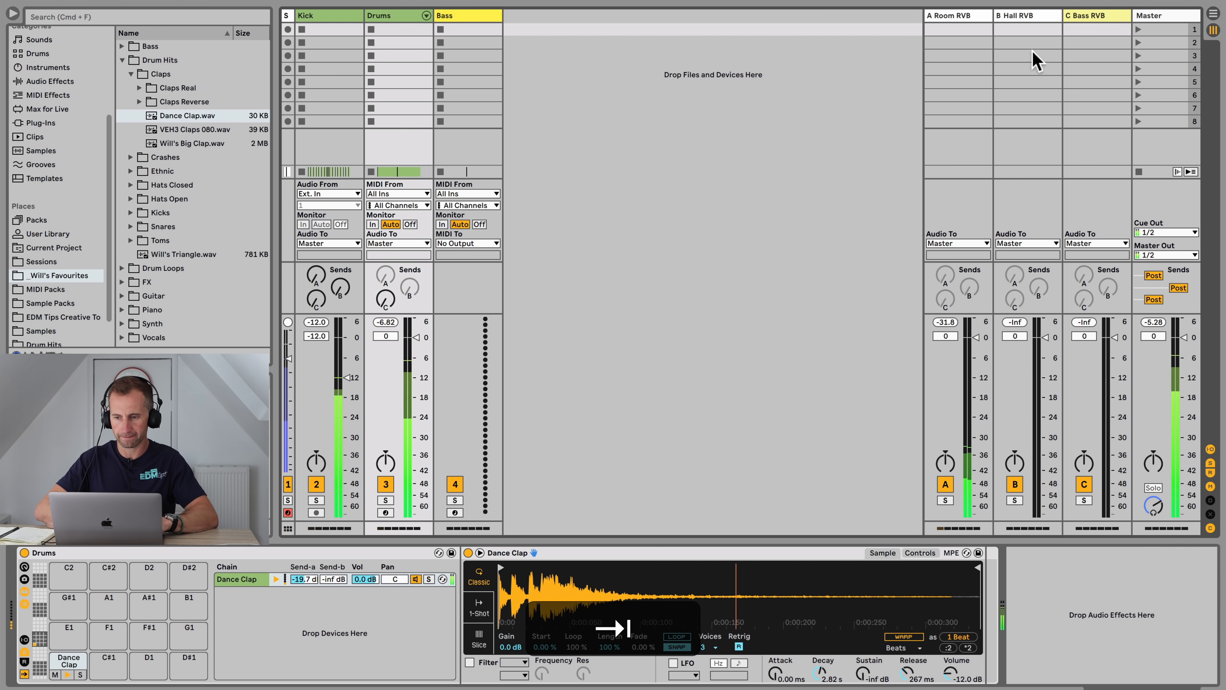
Step: Shorten the Room Reverb's decay time on the A Room RVB return to about 620 ms
{"action": "left_click", "coordinate": [959, 22]}
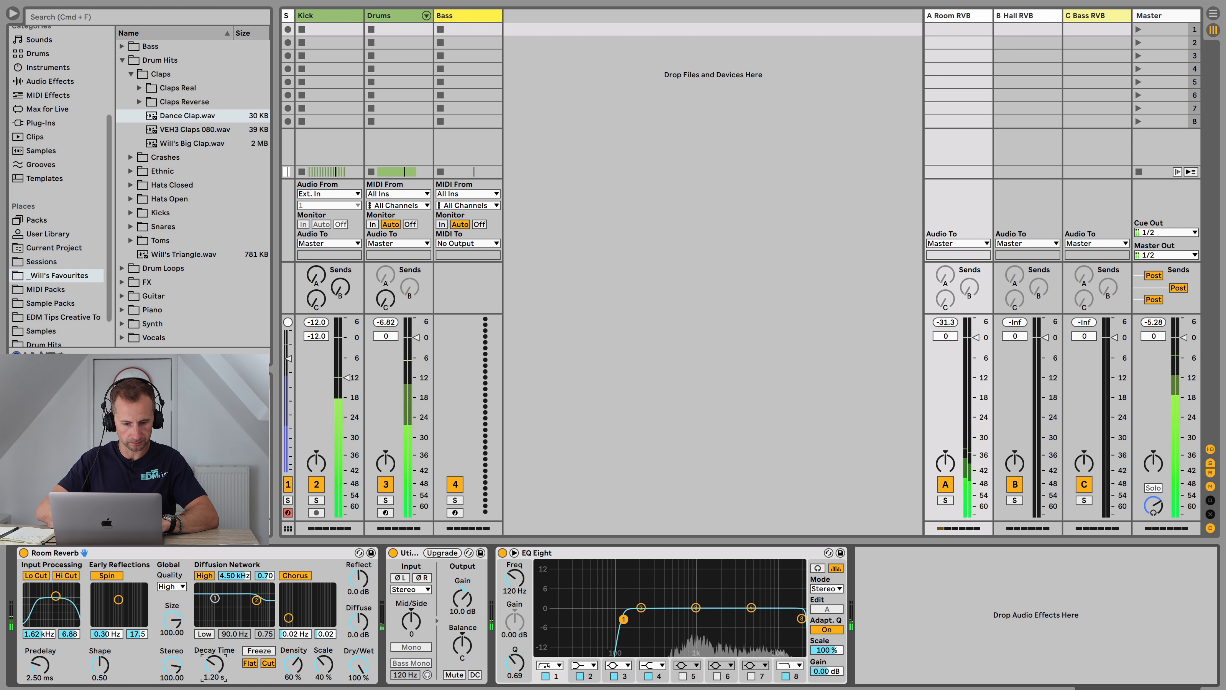
{"action": "left_click_drag", "start_coordinate": [214, 665], "coordinate": [214, 679]}
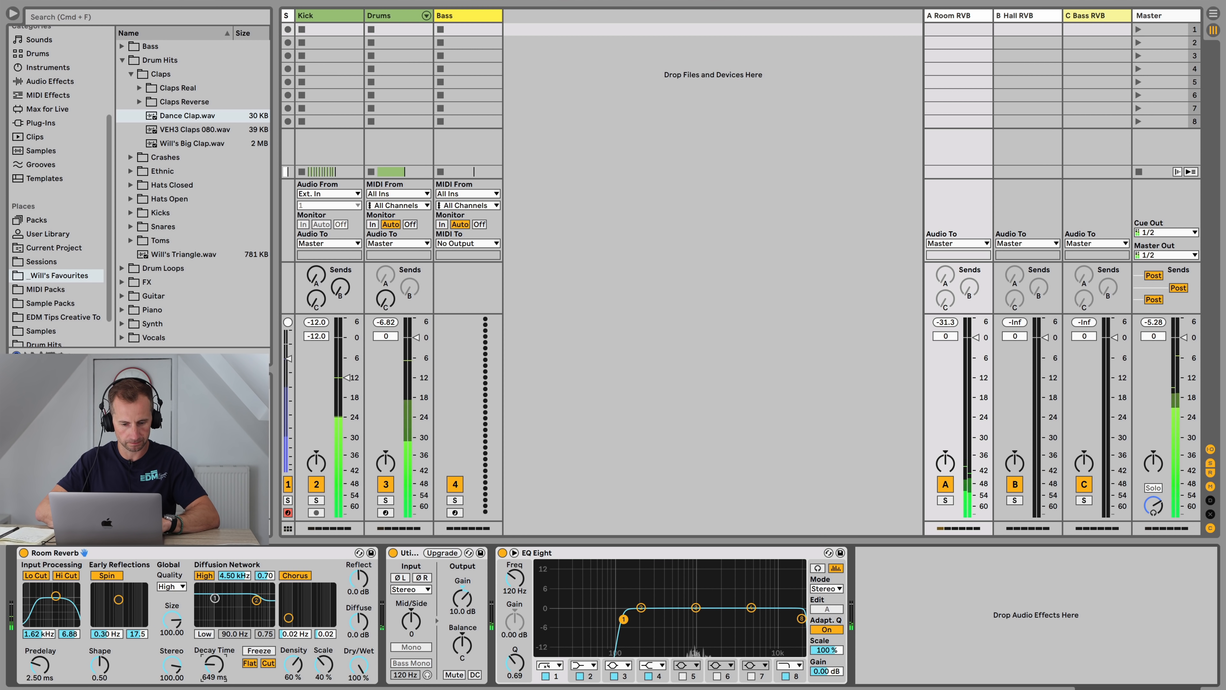
{"action": "key", "text": "Tab"}
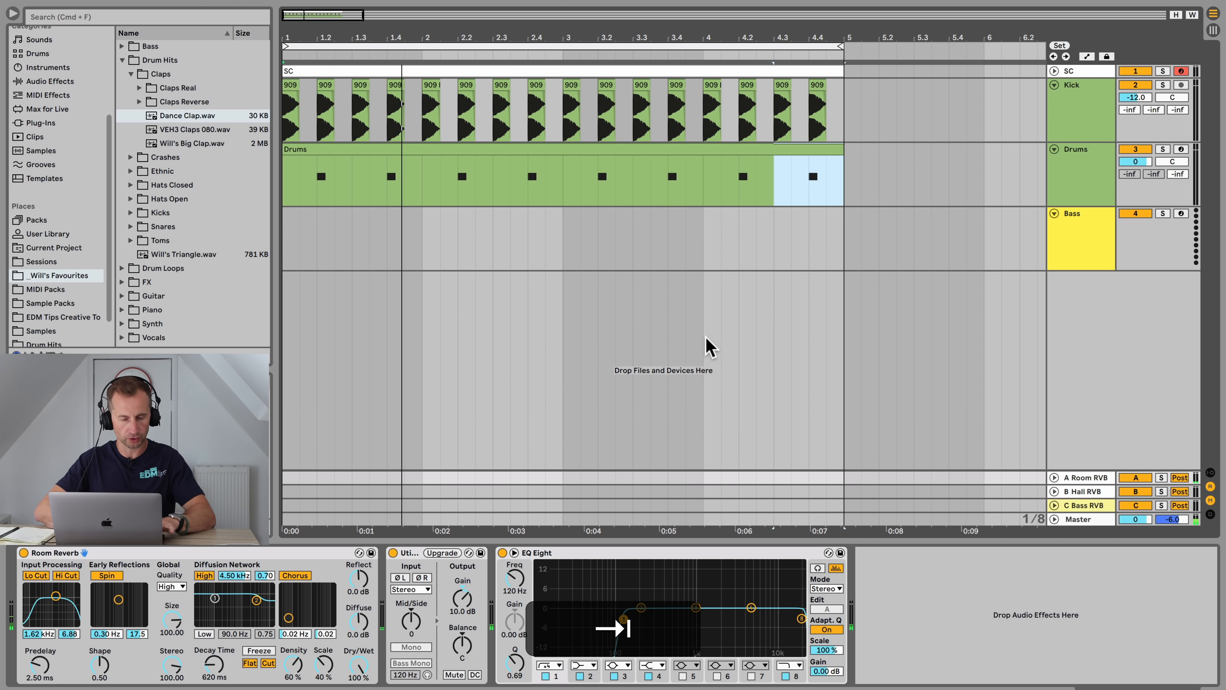
Step: Browse the Drum Hits folders and preview the open and closed hi-hat samples
{"action": "left_click", "coordinate": [317, 154]}
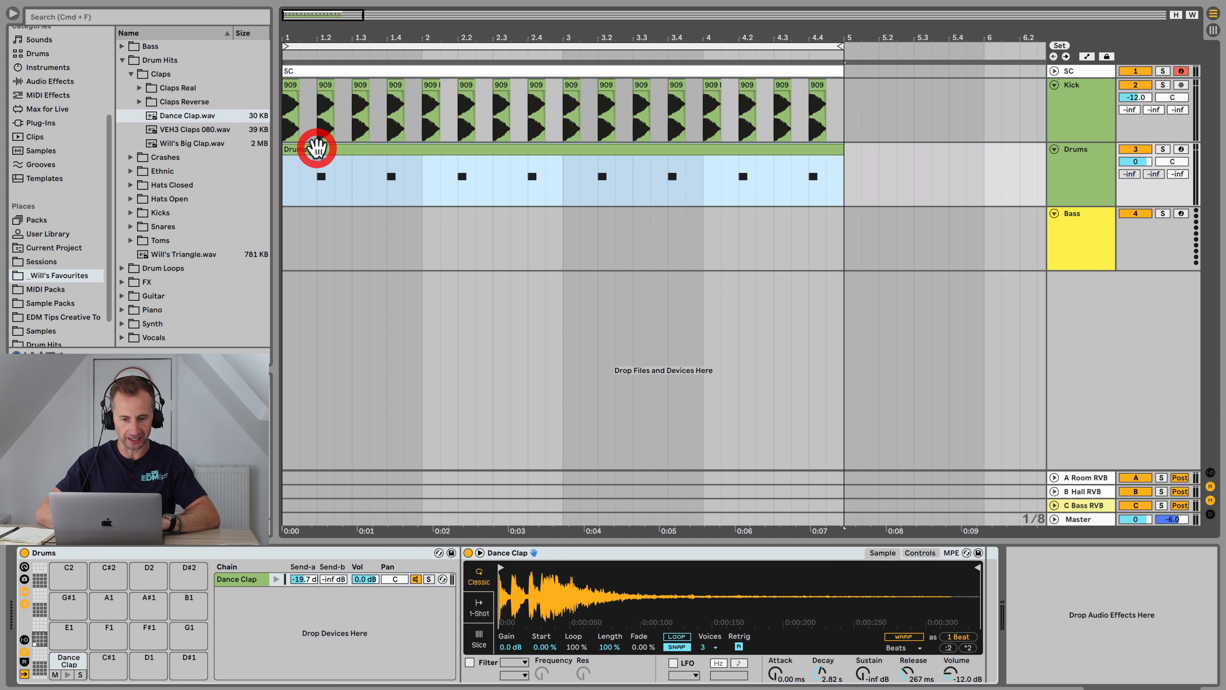
{"action": "left_click", "coordinate": [122, 60]}
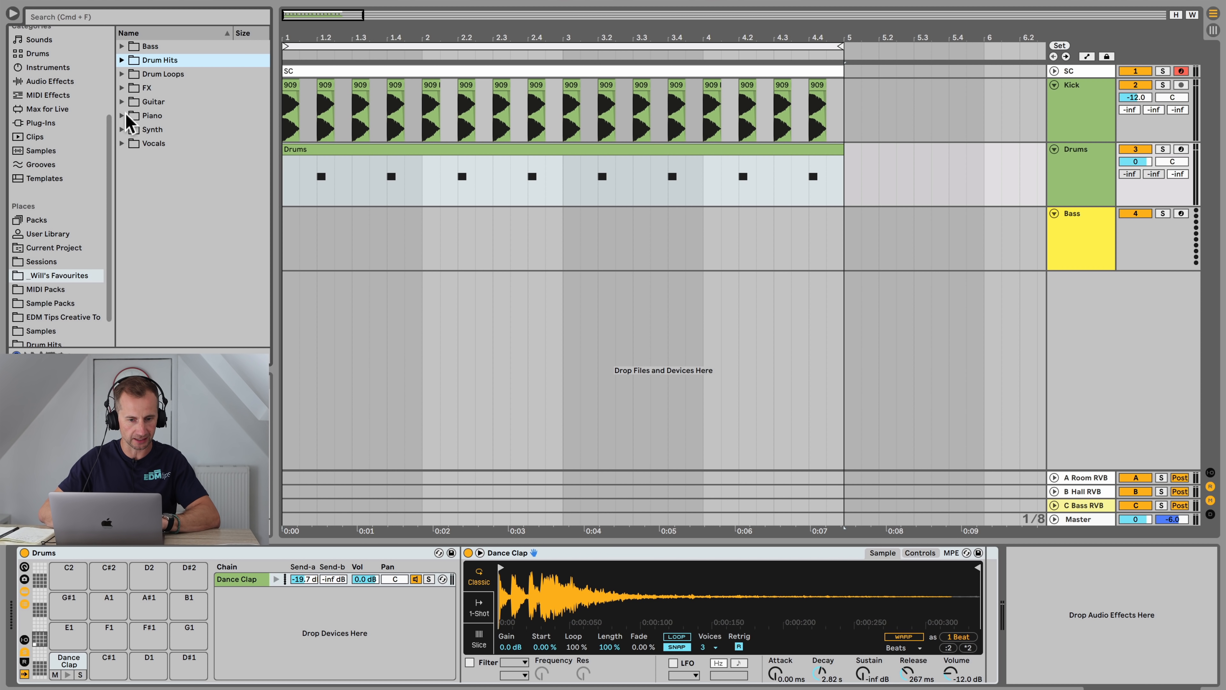
{"action": "left_click", "coordinate": [122, 60]}
{"action": "left_click", "coordinate": [131, 74]}
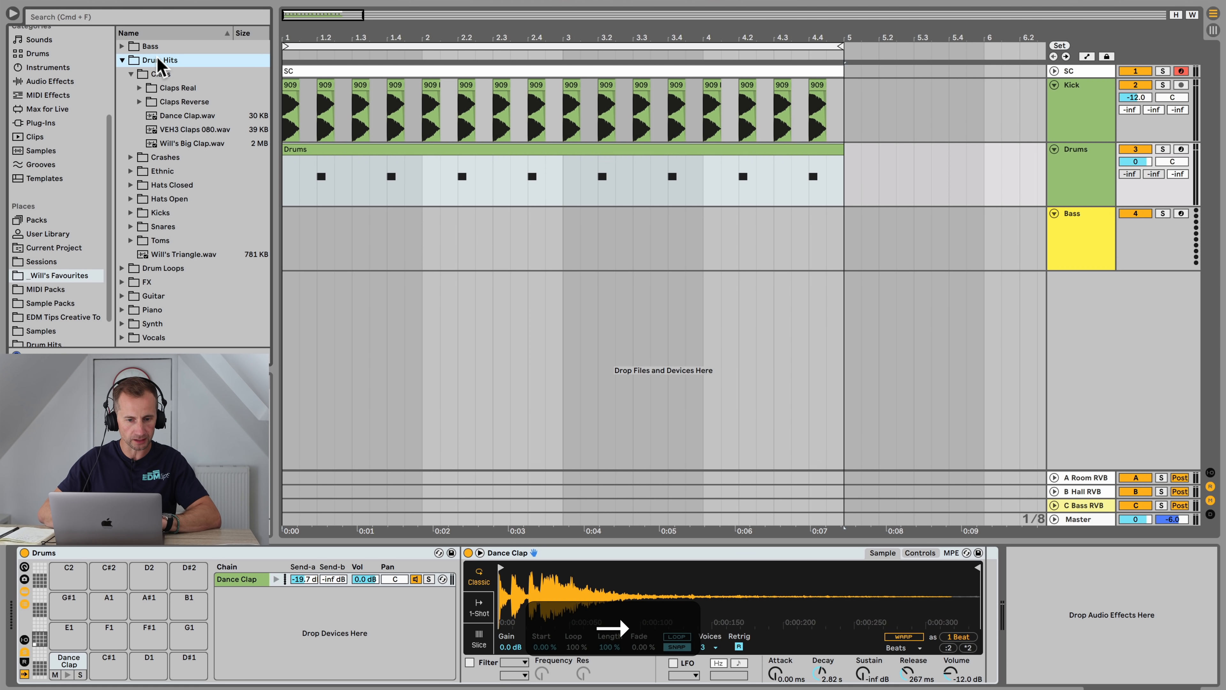
{"action": "left_click", "coordinate": [163, 75]}
{"action": "key", "text": "Left"}
{"action": "left_click", "coordinate": [159, 170]}
{"action": "key", "text": "Up"}
{"action": "key", "text": "Up"}
{"action": "key", "text": "Up"}
{"action": "key", "text": "Right"}
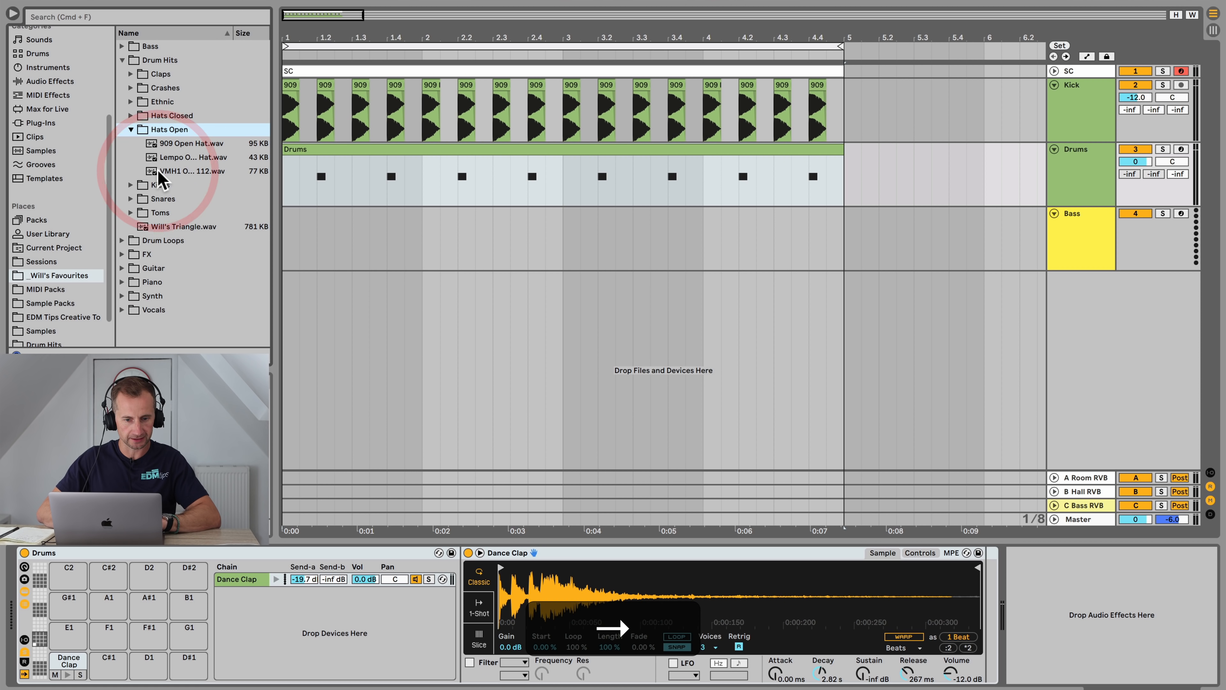
{"action": "key", "text": "Up"}
{"action": "key", "text": "Up"}
{"action": "key", "text": "Up"}
{"action": "key", "text": "Up"}
{"action": "left_click", "coordinate": [164, 125]}
{"action": "key", "text": "Up"}
{"action": "key", "text": "Right"}
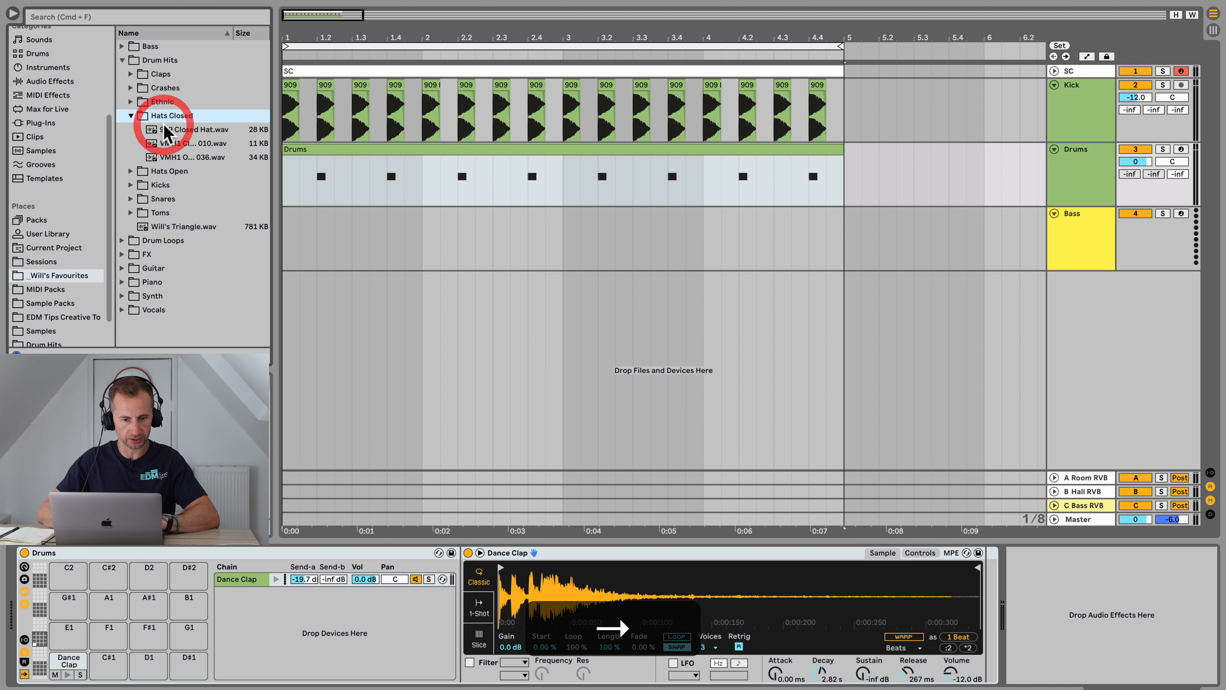
{"action": "key", "text": "Down"}
{"action": "key", "text": "Down"}
{"action": "key", "text": "Up"}
{"action": "key", "text": "Down"}
{"action": "key", "text": "Down"}
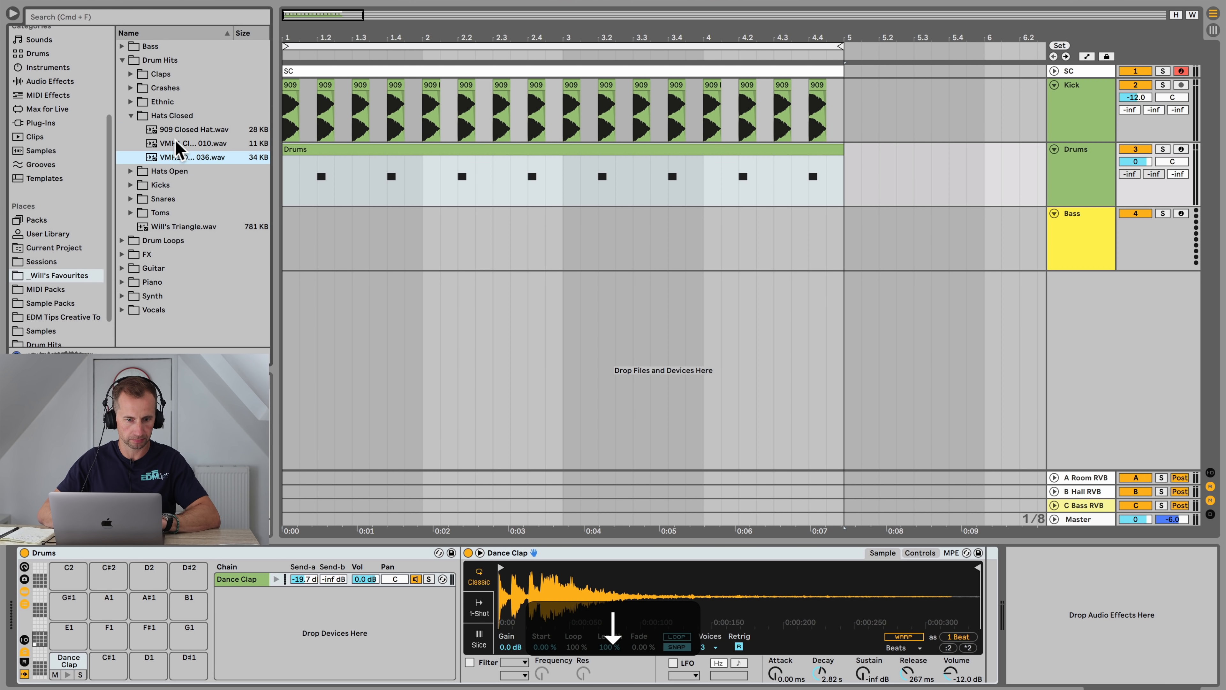
{"action": "key", "text": "Up"}
{"action": "key", "text": "Up"}
{"action": "left_click", "coordinate": [171, 116]}
{"action": "key", "text": "Left"}
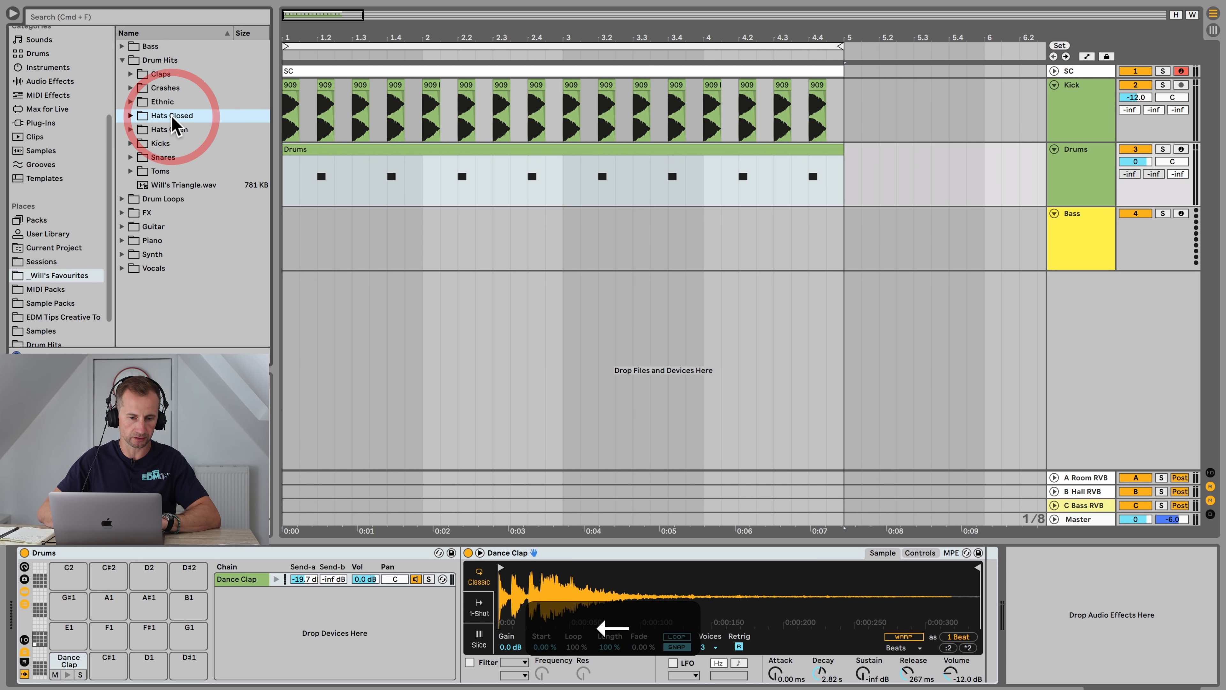
Step: Browse the Samples' Hi Hats (Closed) folder, preview the 808 closed hats, and add 808_CL7 to the Drums rack
{"action": "scroll", "coordinate": [48, 300], "scroll_direction": "down", "scroll_amount": 2}
{"action": "left_click", "coordinate": [44, 300]}
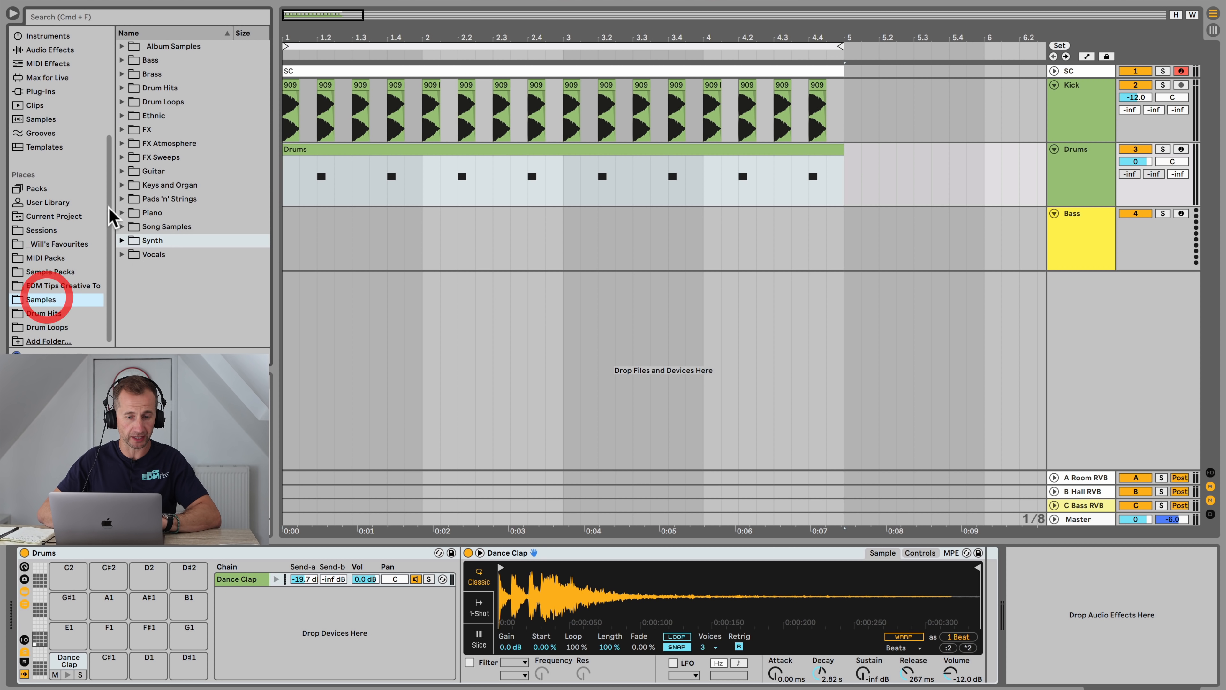
{"action": "left_click", "coordinate": [159, 88]}
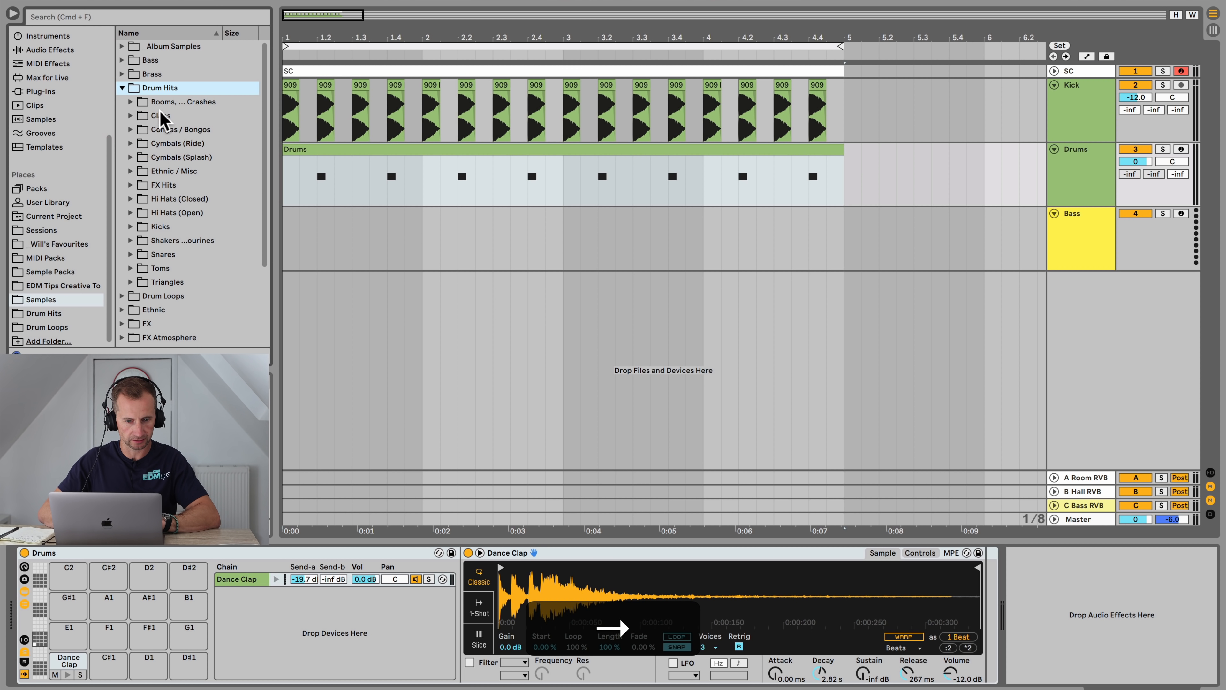
{"action": "left_click", "coordinate": [174, 198]}
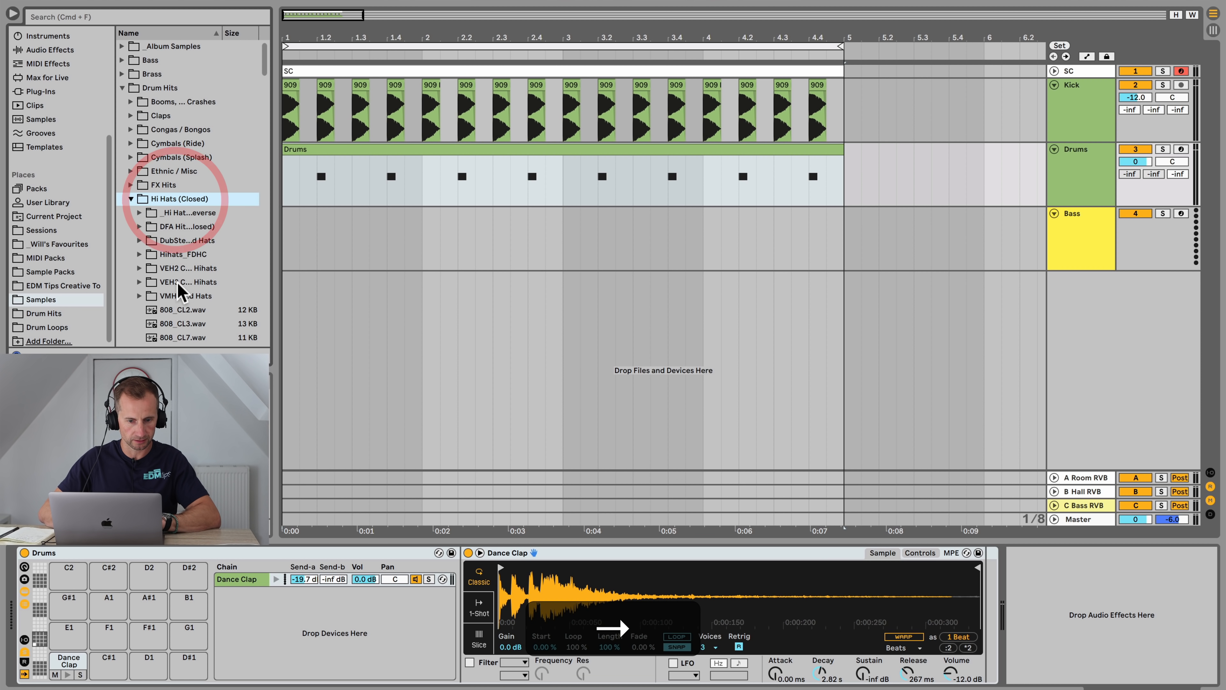
{"action": "left_click", "coordinate": [182, 310]}
{"action": "scroll", "coordinate": [184, 318], "scroll_direction": "down", "scroll_amount": 3}
{"action": "key", "text": "Down"}
{"action": "key", "text": "Down"}
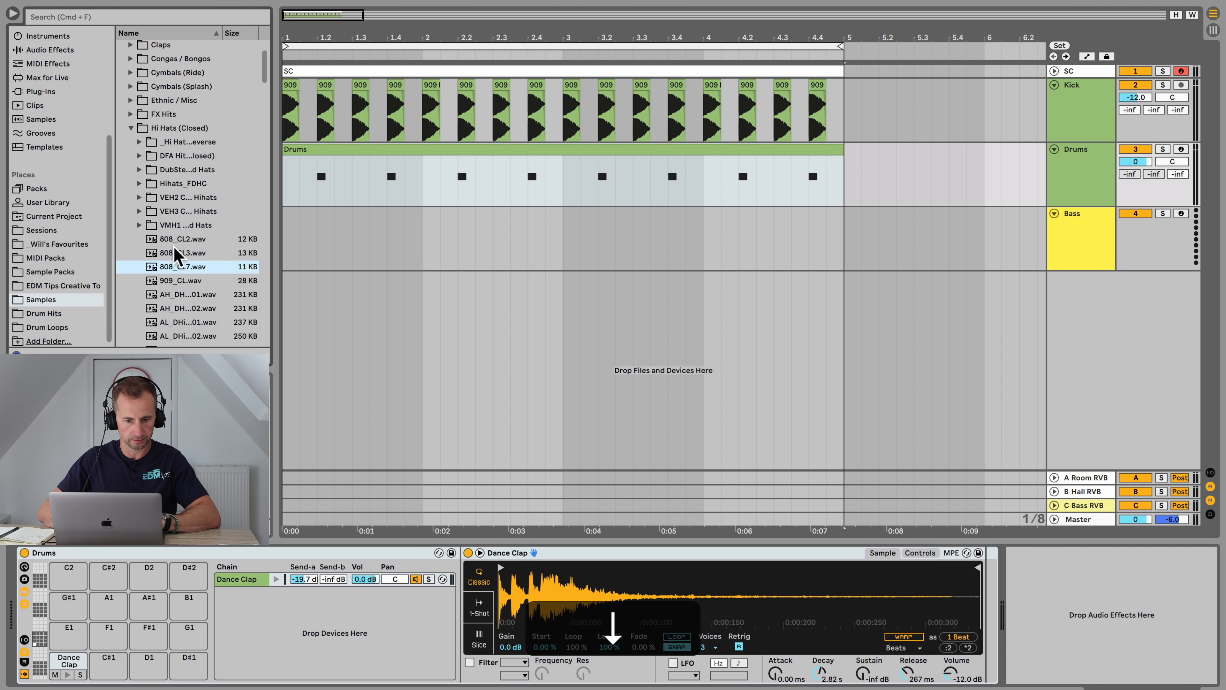
{"action": "key", "text": "Up"}
{"action": "key", "text": "Up"}
{"action": "key", "text": "Down"}
{"action": "key", "text": "Down"}
{"action": "left_click_drag", "start_coordinate": [182, 266], "coordinate": [242, 610]}
Step: Open the Hi Hats (Open) folder, preview its 808 samples, and add 808_op4 to the Drums rack
{"action": "left_click", "coordinate": [131, 128]}
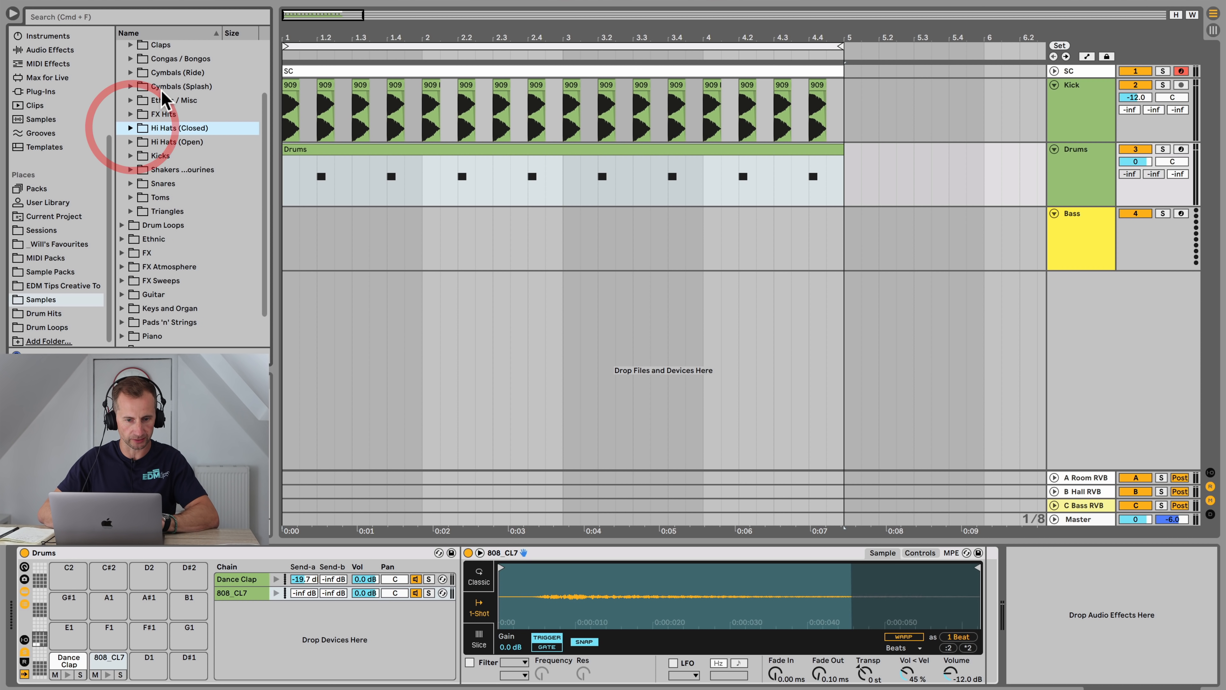
{"action": "left_click", "coordinate": [164, 141]}
{"action": "key", "text": "Right"}
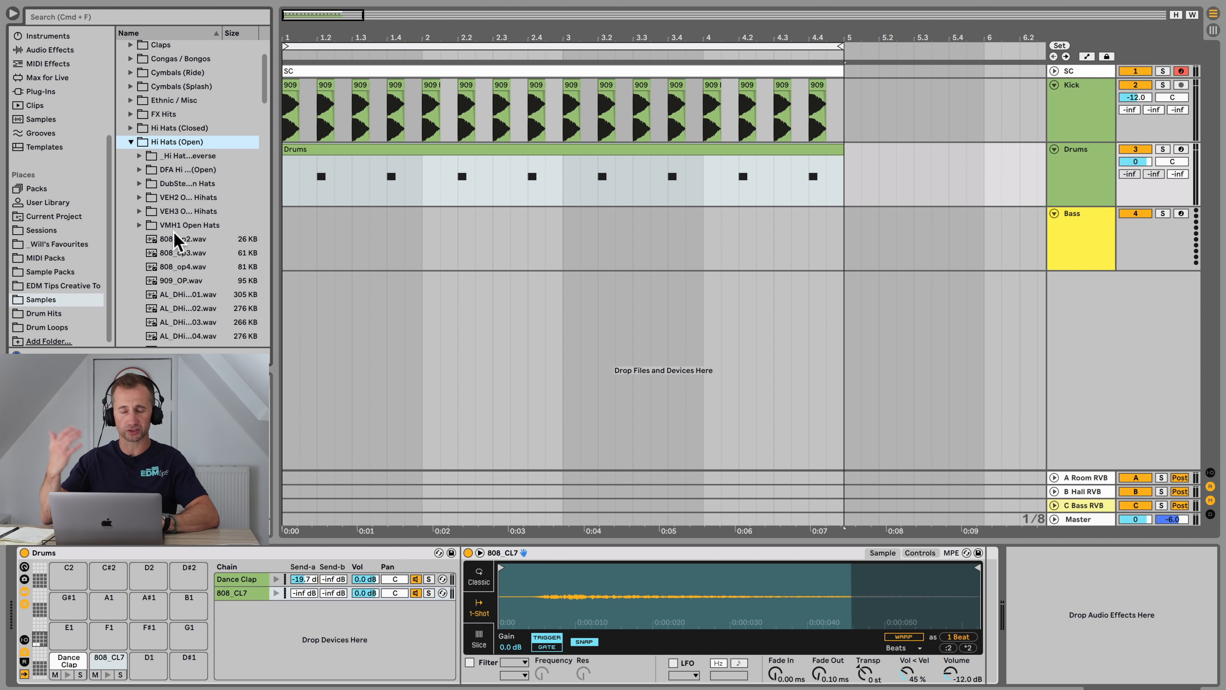
{"action": "left_click", "coordinate": [167, 240]}
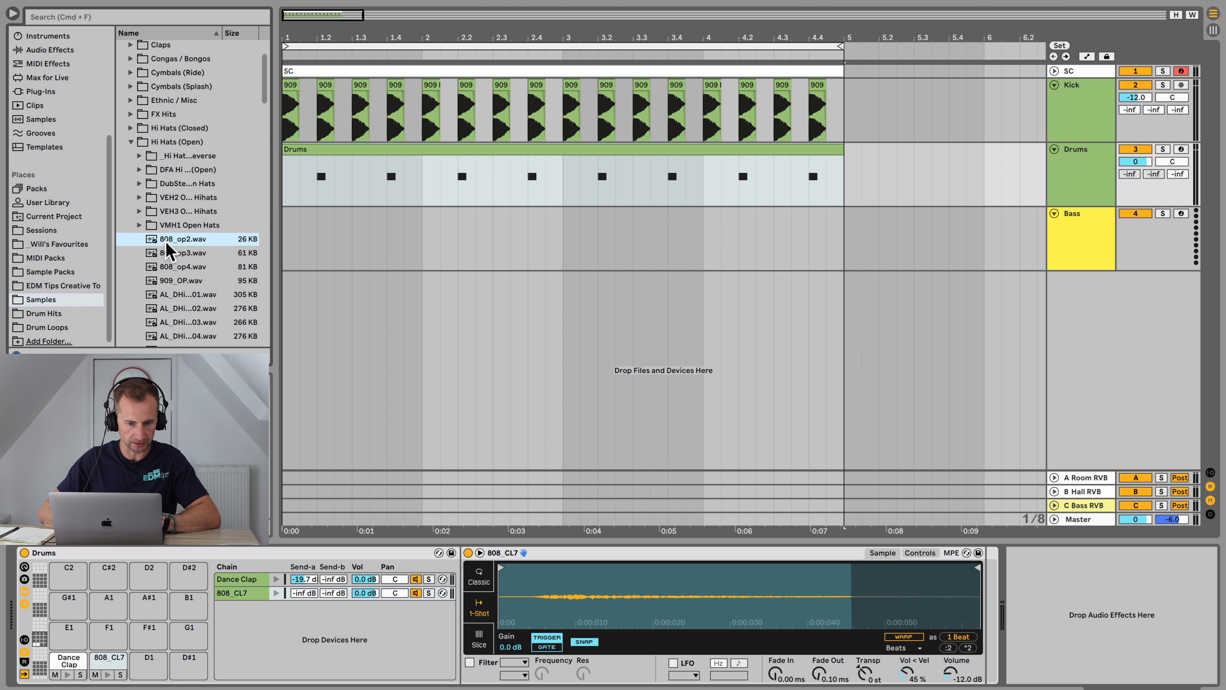
{"action": "key", "text": "Down"}
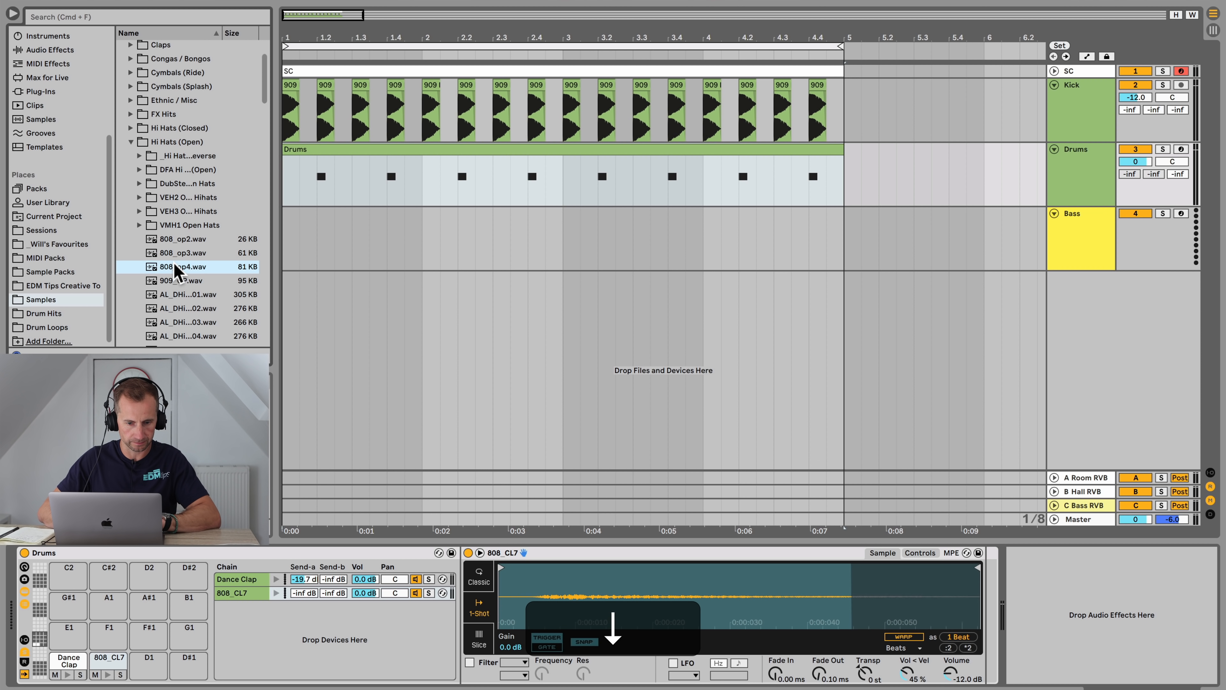
{"action": "left_click_drag", "start_coordinate": [185, 273], "coordinate": [246, 622]}
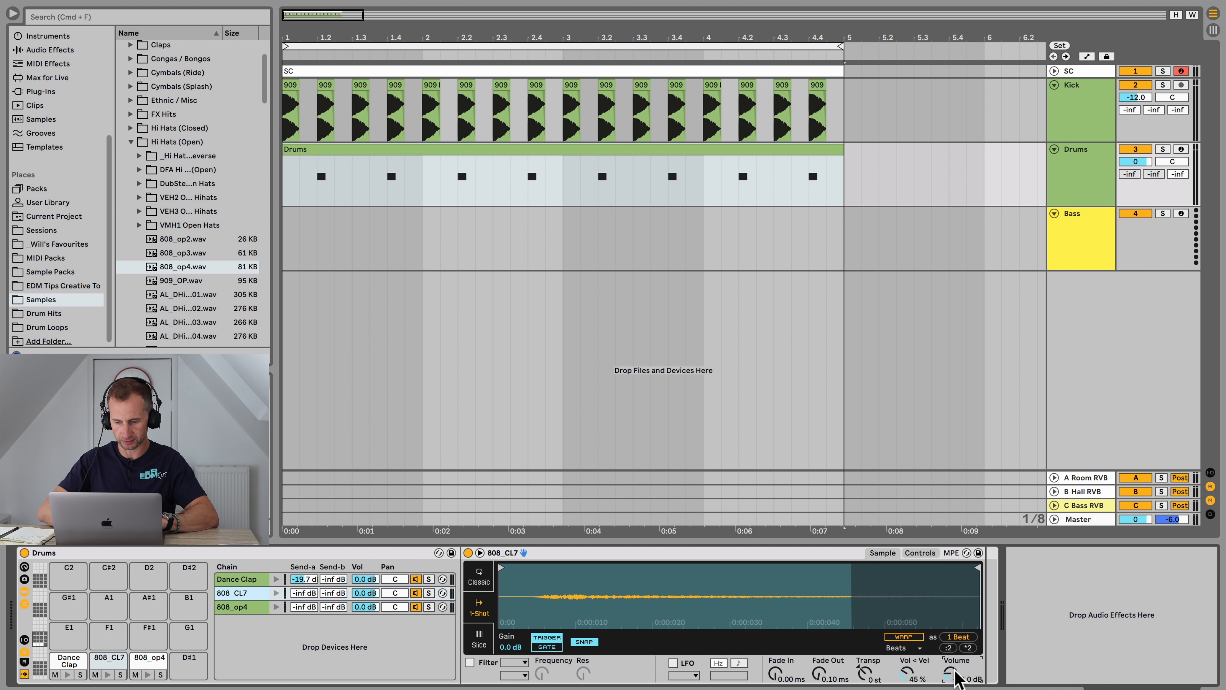
Step: Set the 808_op4 sample's volume to 0 dB
{"action": "key", "text": "Return"}
{"action": "left_click", "coordinate": [234, 607]}
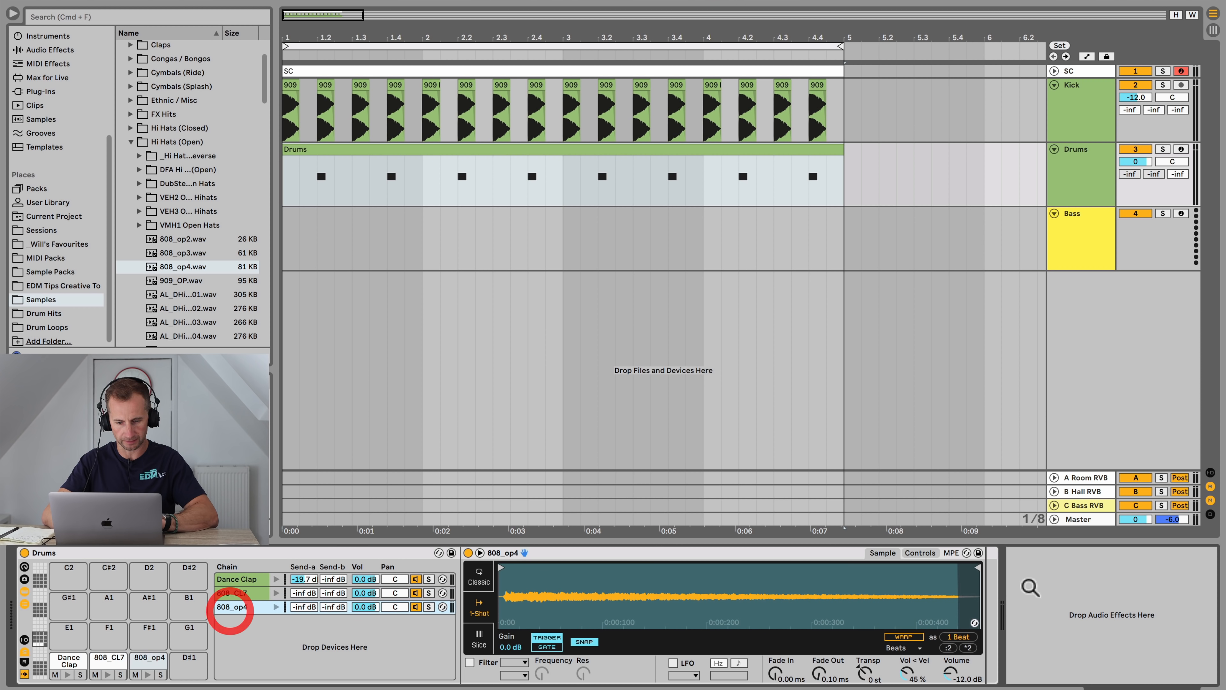
{"action": "type", "text": "0"}
{"action": "key", "text": "Return"}
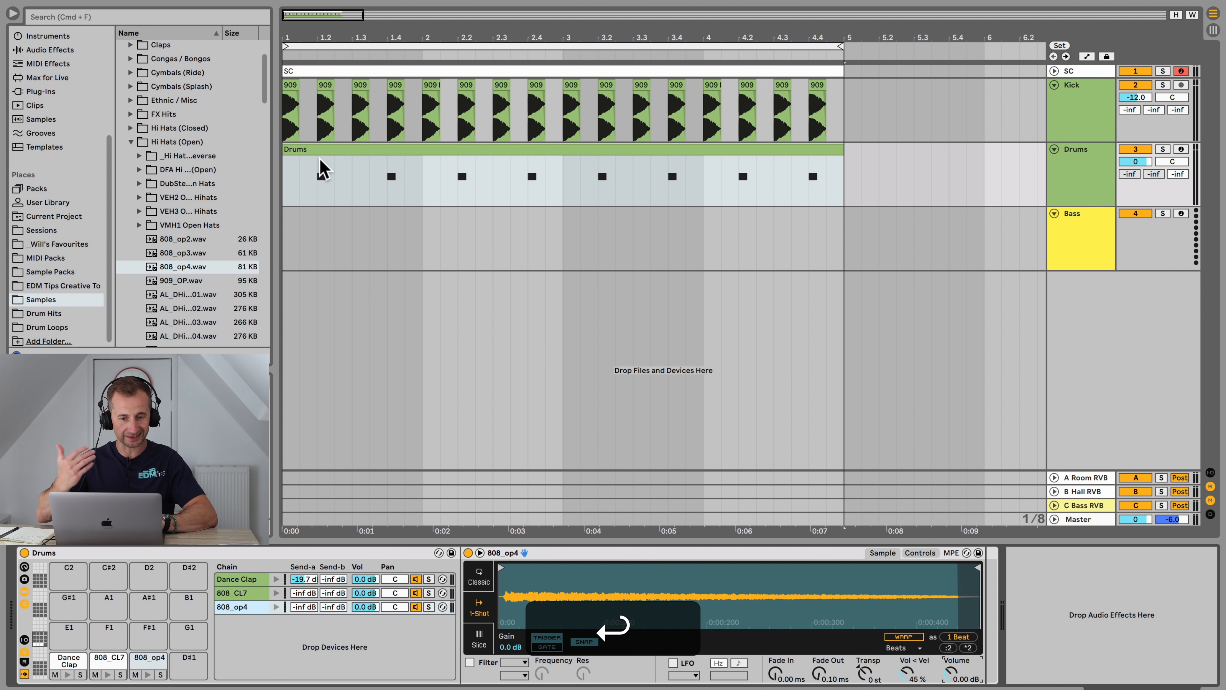
Step: Open the Drums clip, audition the hat pads, and draw 808_CL7 hi-hat notes at the start of bar 1
{"action": "left_click", "coordinate": [312, 152]}
{"action": "double_click", "coordinate": [312, 151]}
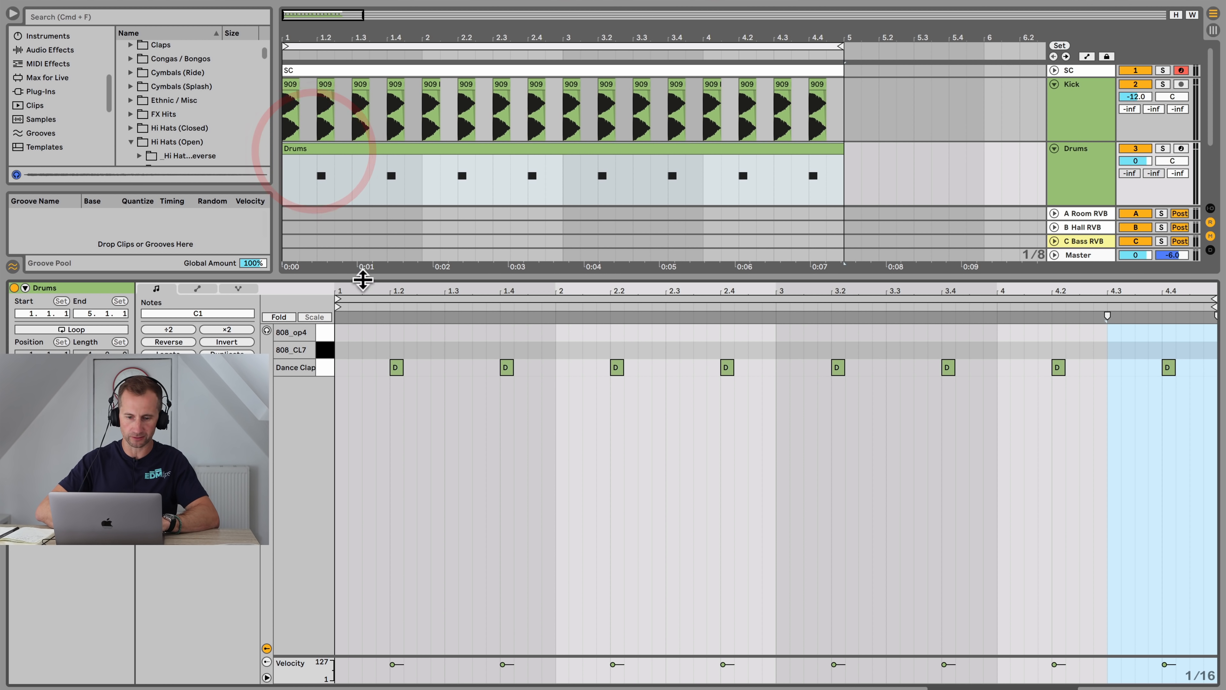
{"action": "left_click", "coordinate": [323, 336]}
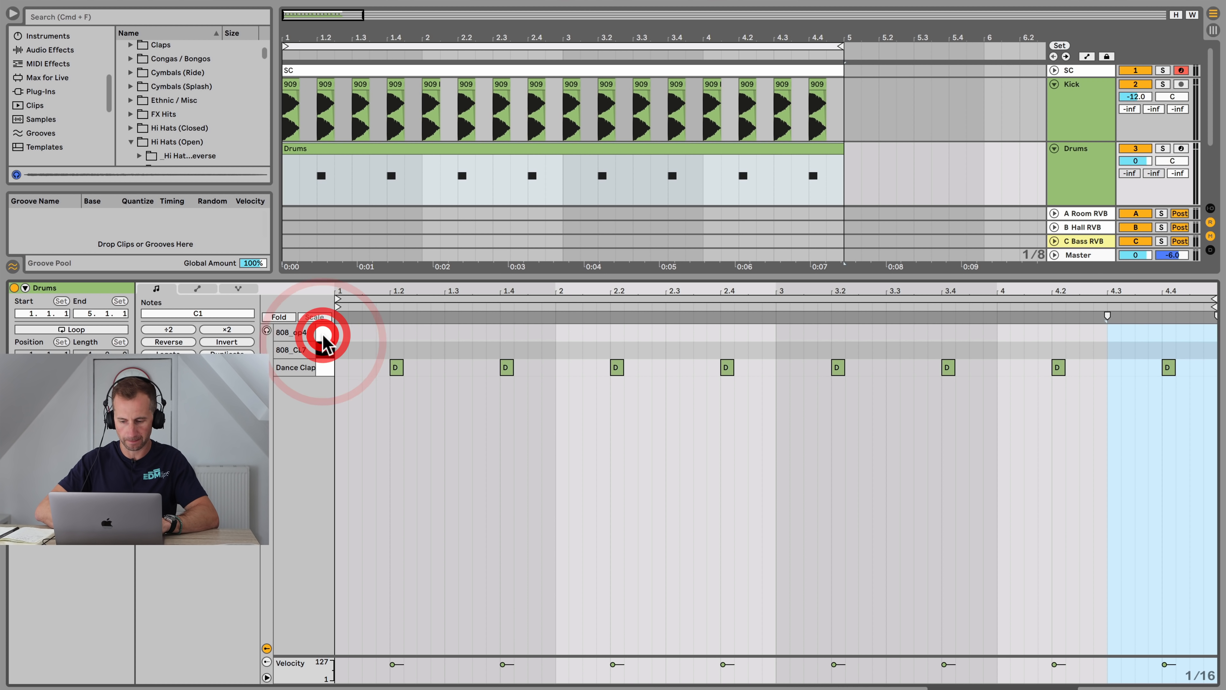
{"action": "key", "text": "p"}
{"action": "left_click", "coordinate": [323, 335]}
{"action": "left_click", "coordinate": [324, 346]}
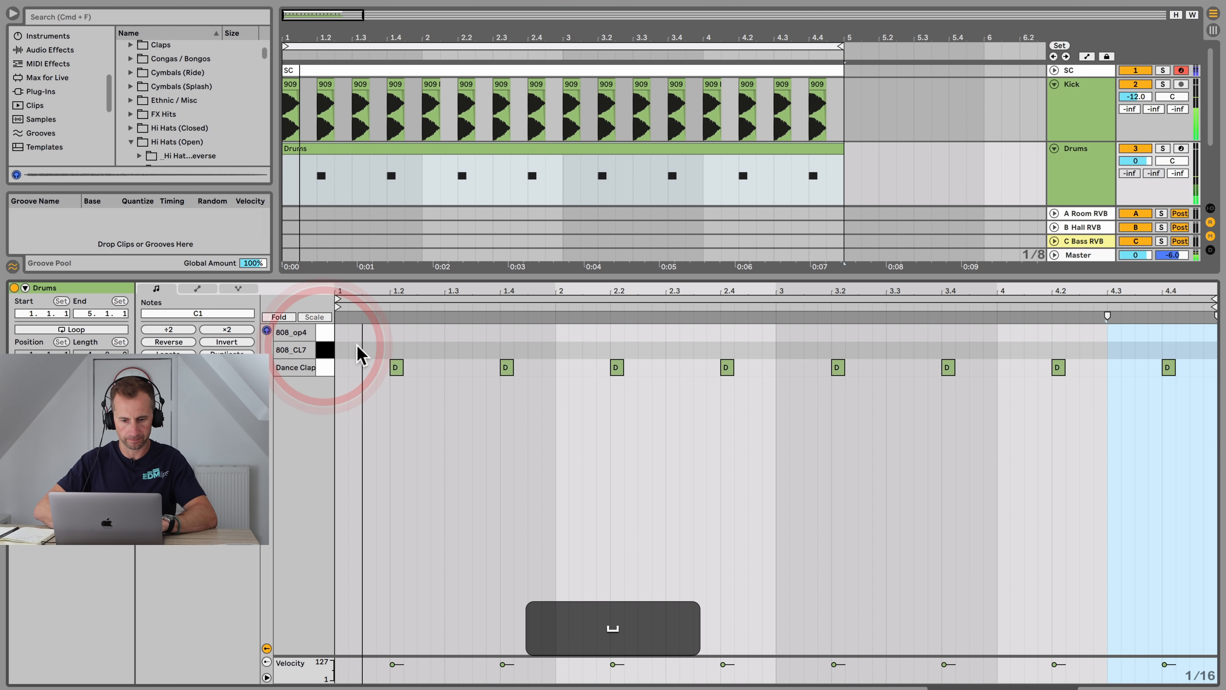
{"action": "double_click", "coordinate": [354, 348]}
{"action": "double_click", "coordinate": [365, 349]}
{"action": "mouse_move", "coordinate": [361, 353]}
{"action": "left_mouse_down"}
{"action": "mouse_move", "coordinate": [375, 352]}
{"action": "mouse_move", "coordinate": [353, 349]}
{"action": "left_mouse_up"}
{"action": "key", "text": "space"}
{"action": "key", "text": "space"}
Step: Add more 808_CL7 hi-hat notes across the rest of the first bar
{"action": "key", "text": "space"}
{"action": "left_click", "coordinate": [412, 345]}
{"action": "double_click", "coordinate": [413, 348]}
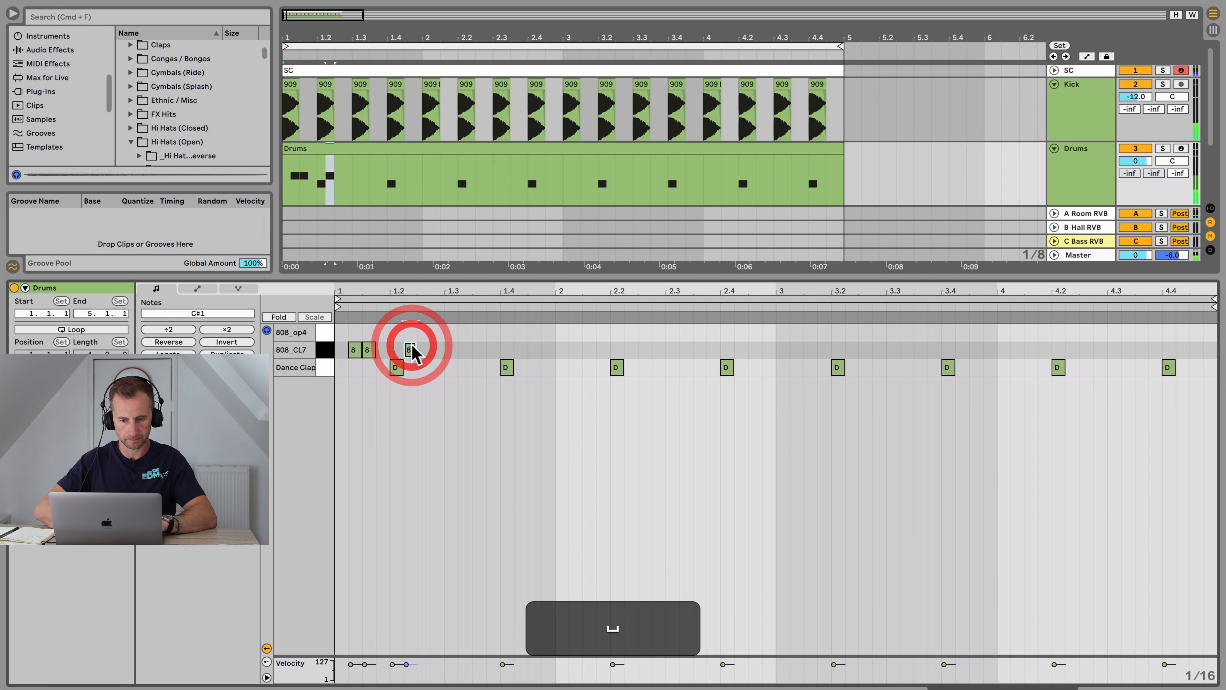
{"action": "key", "text": "space"}
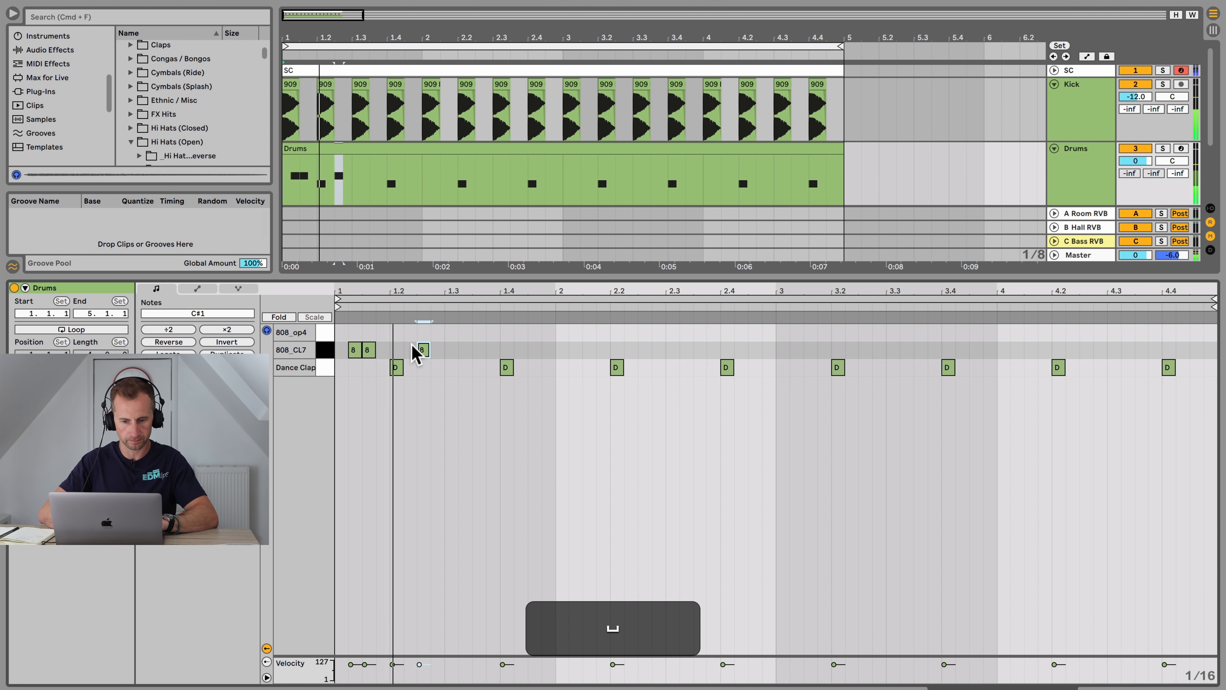
{"action": "double_click", "coordinate": [465, 349]}
{"action": "double_click", "coordinate": [493, 349]}
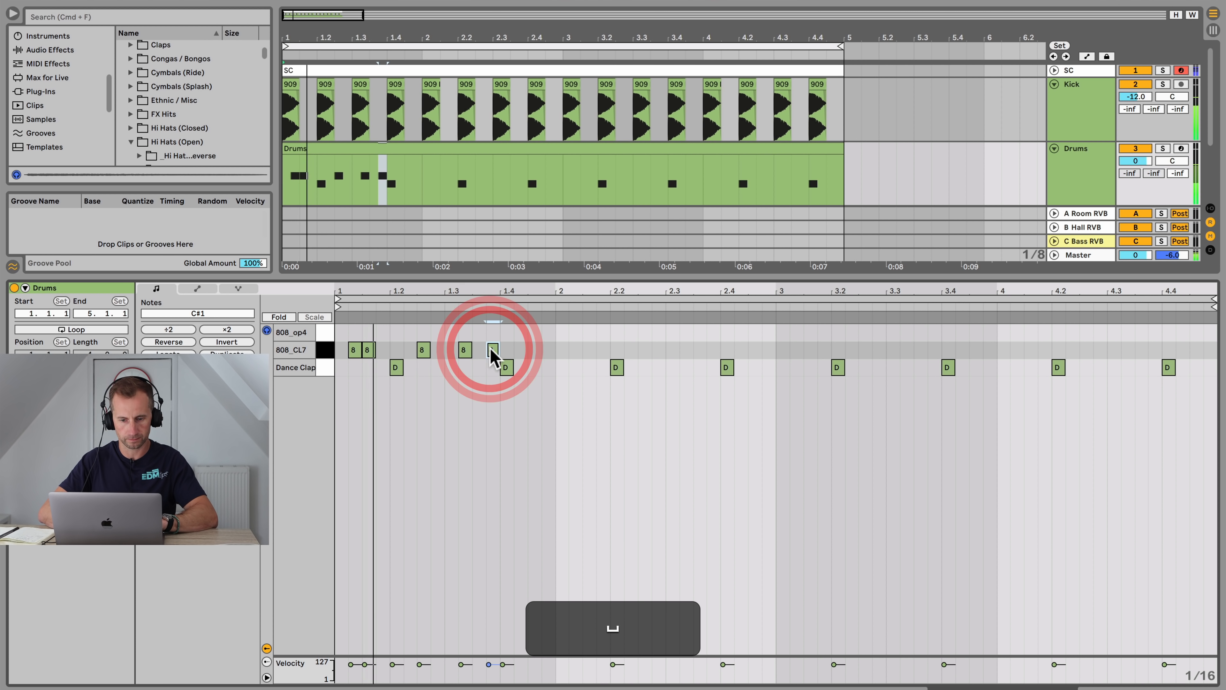
{"action": "double_click", "coordinate": [547, 349]}
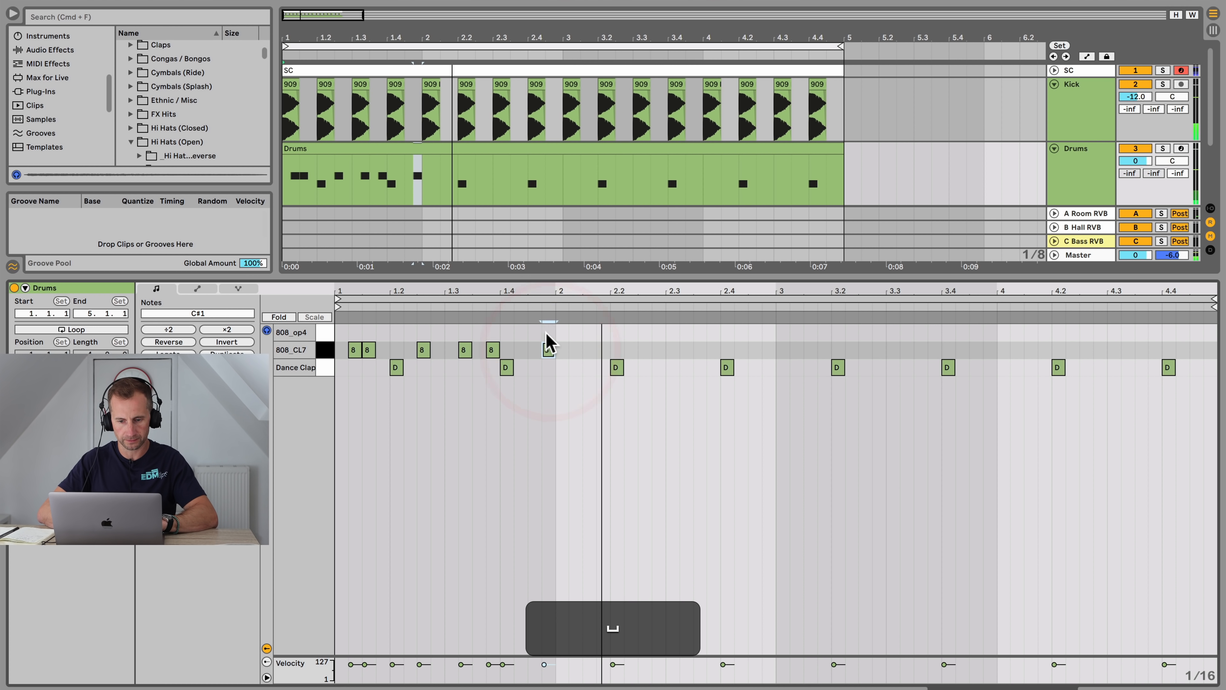
Step: Duplicate the first bar's hi-hat pattern twice and delete the hat note at the end of bar 2
{"action": "left_click_drag", "start_coordinate": [547, 335], "coordinate": [340, 351]}
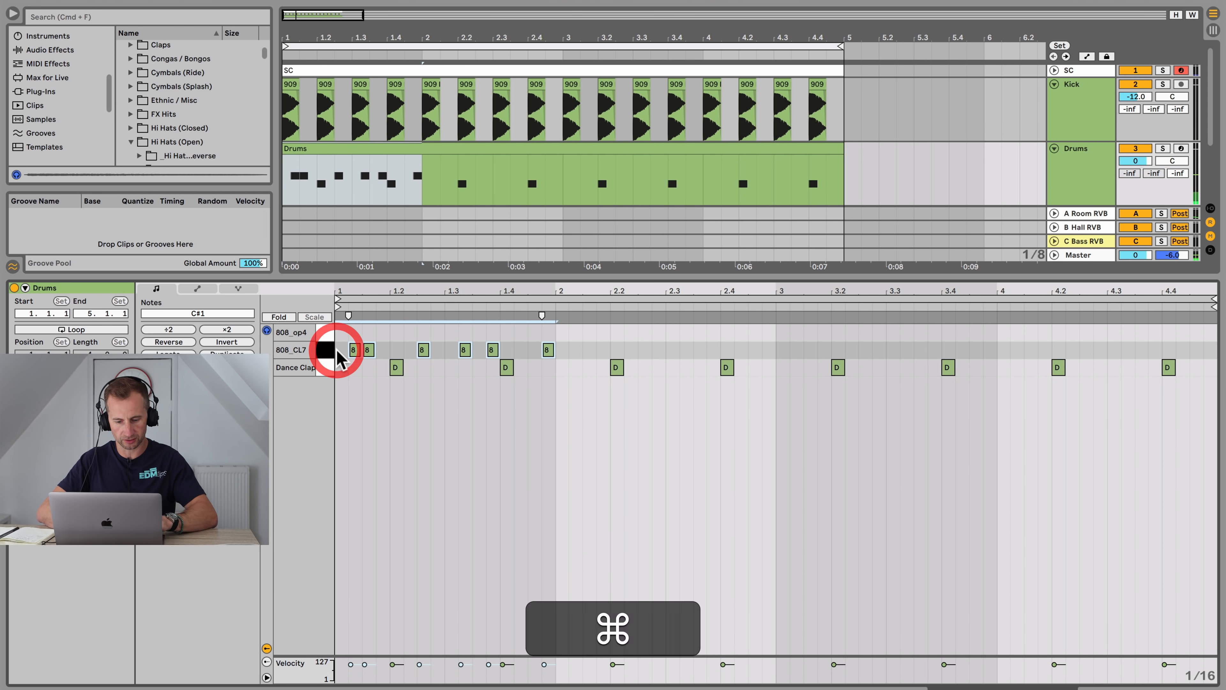
{"action": "key", "text": "super+d"}
{"action": "key", "text": "super+d"}
{"action": "key", "text": "space"}
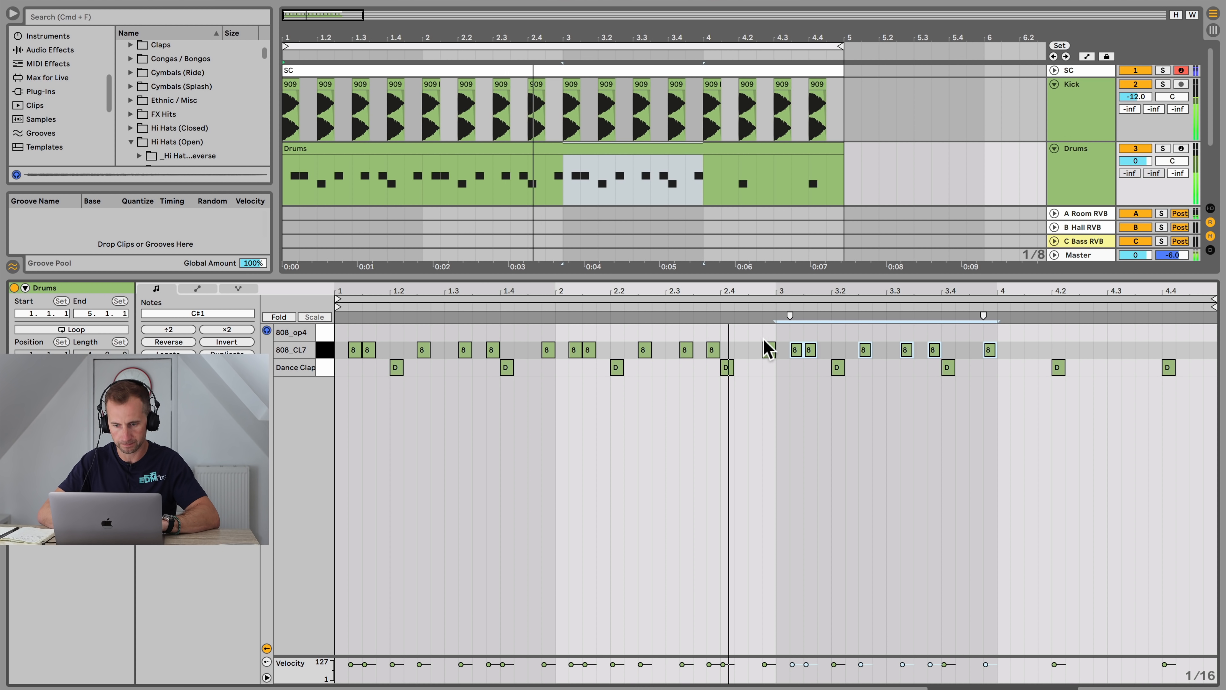
{"action": "key", "text": "space"}
{"action": "left_click", "coordinate": [768, 348]}
{"action": "key", "text": "BackSpace"}
Step: Clear bar 3's hats and duplicate the two-bar hi-hat pattern into bars 3 and 4
{"action": "left_click_drag", "start_coordinate": [784, 350], "coordinate": [993, 347]}
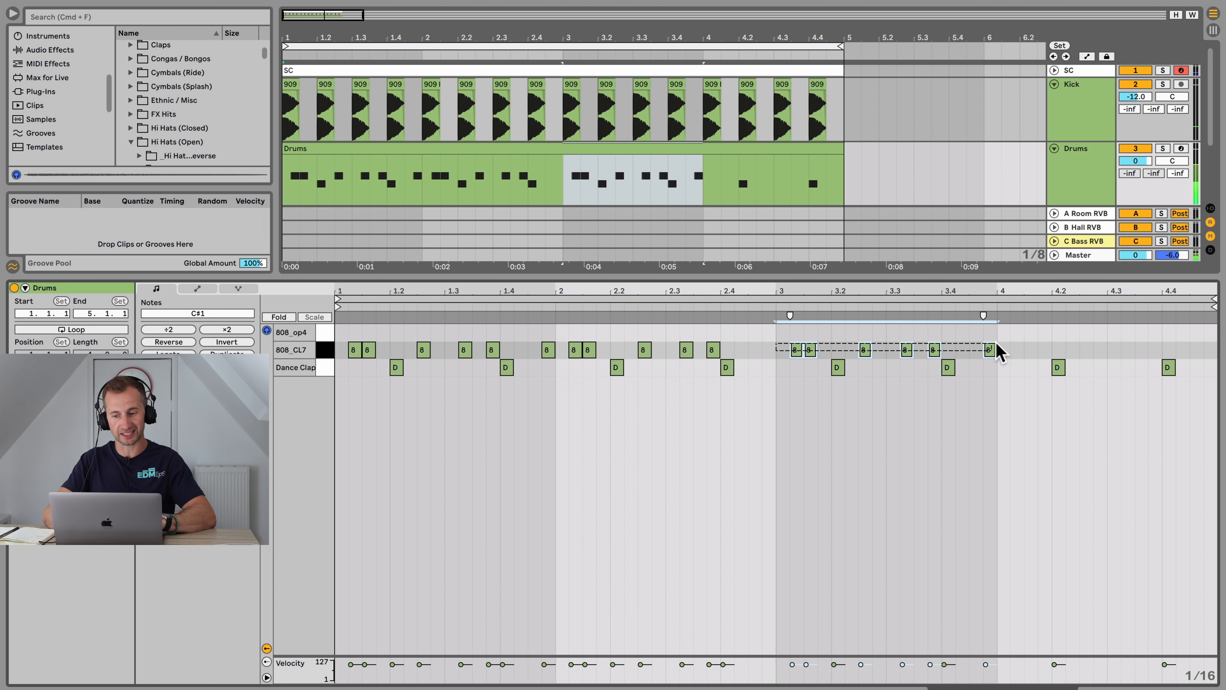
{"action": "key", "text": "BackSpace"}
{"action": "left_click_drag", "start_coordinate": [770, 347], "coordinate": [338, 351]}
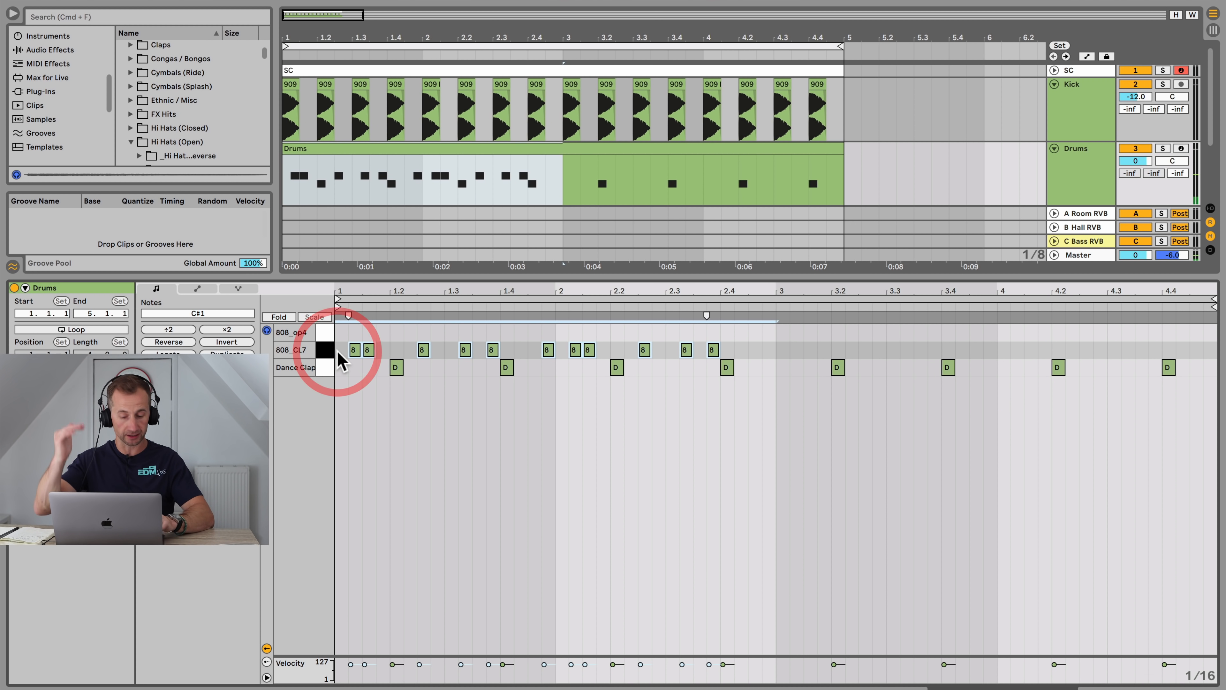
{"action": "key", "text": "super+d"}
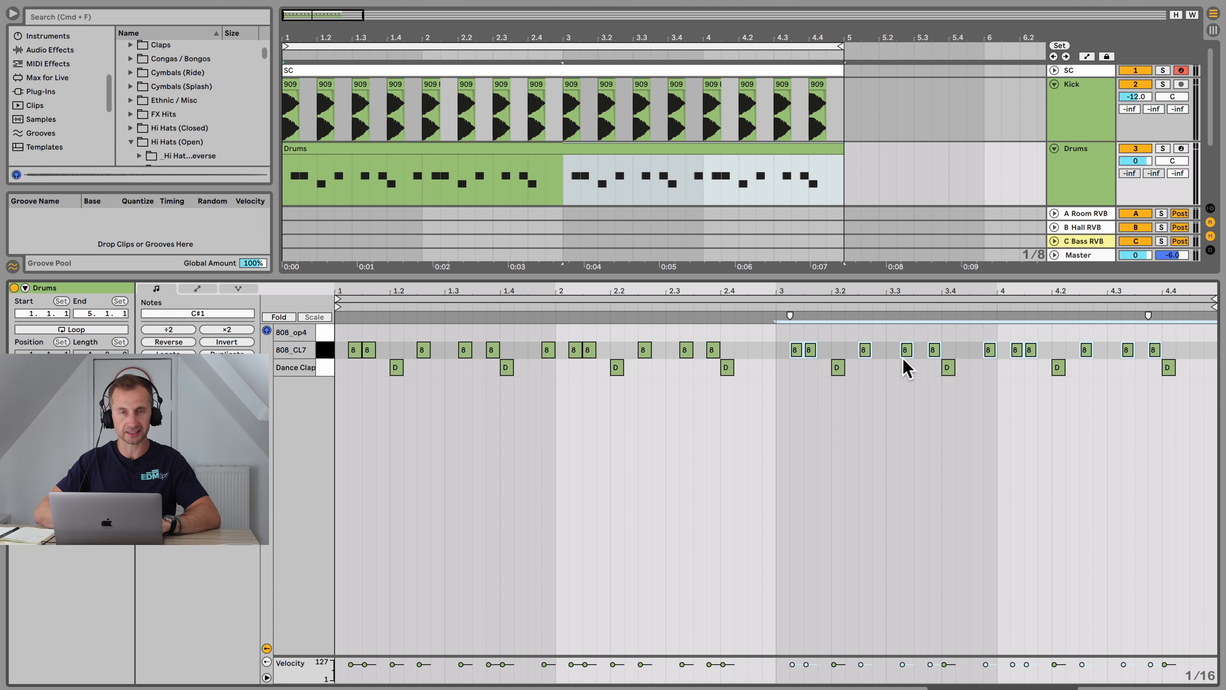
Step: Apply the Swing 16ths 64 groove from the Grooves library to the Drums clip and play the loop
{"action": "key", "text": "shift+Tab"}
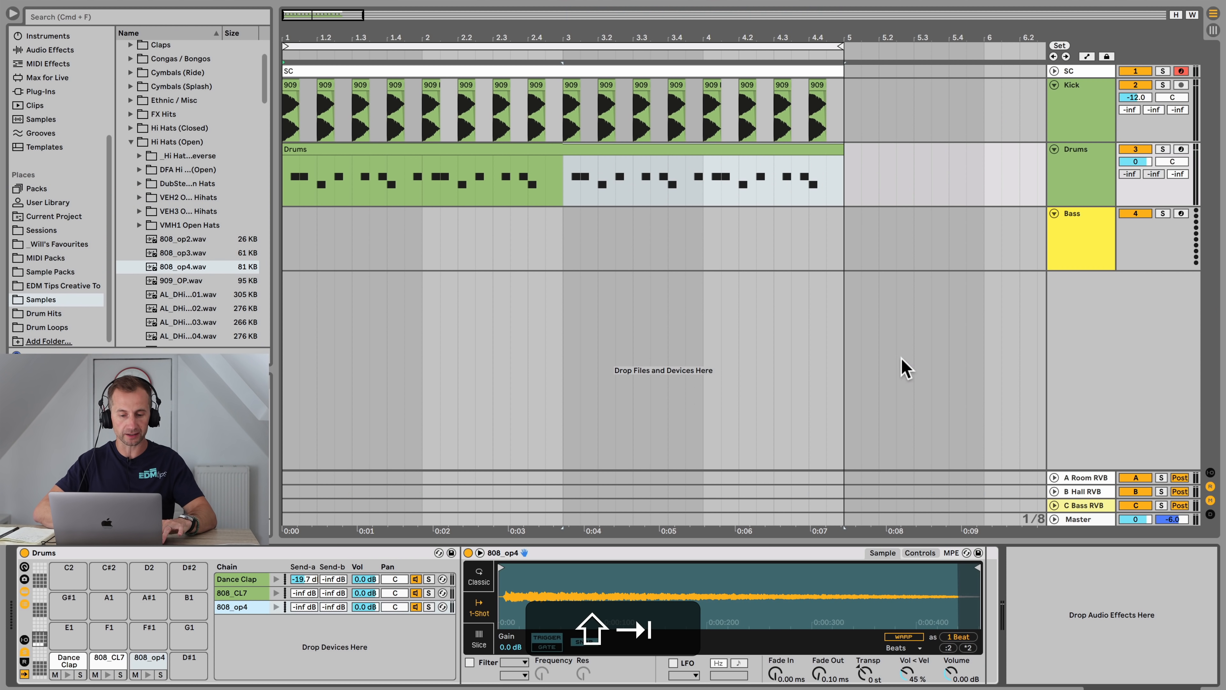
{"action": "key", "text": "space"}
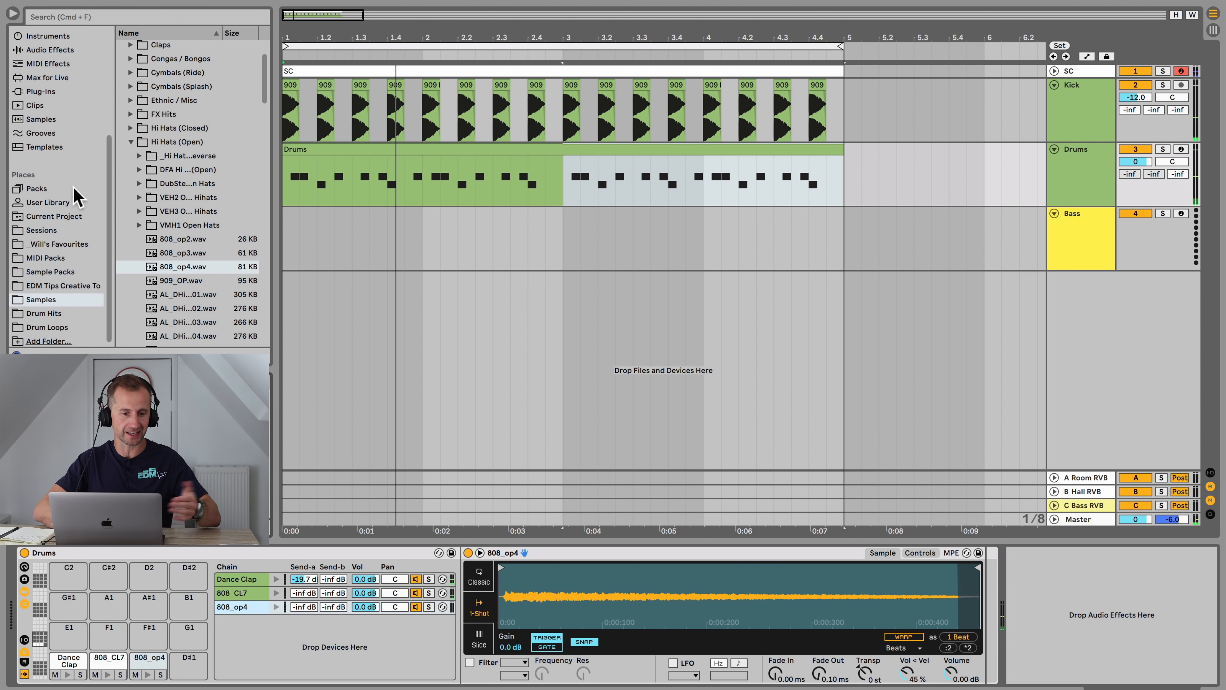
{"action": "left_click", "coordinate": [62, 133]}
{"action": "scroll", "coordinate": [181, 143], "scroll_direction": "down", "scroll_amount": 20}
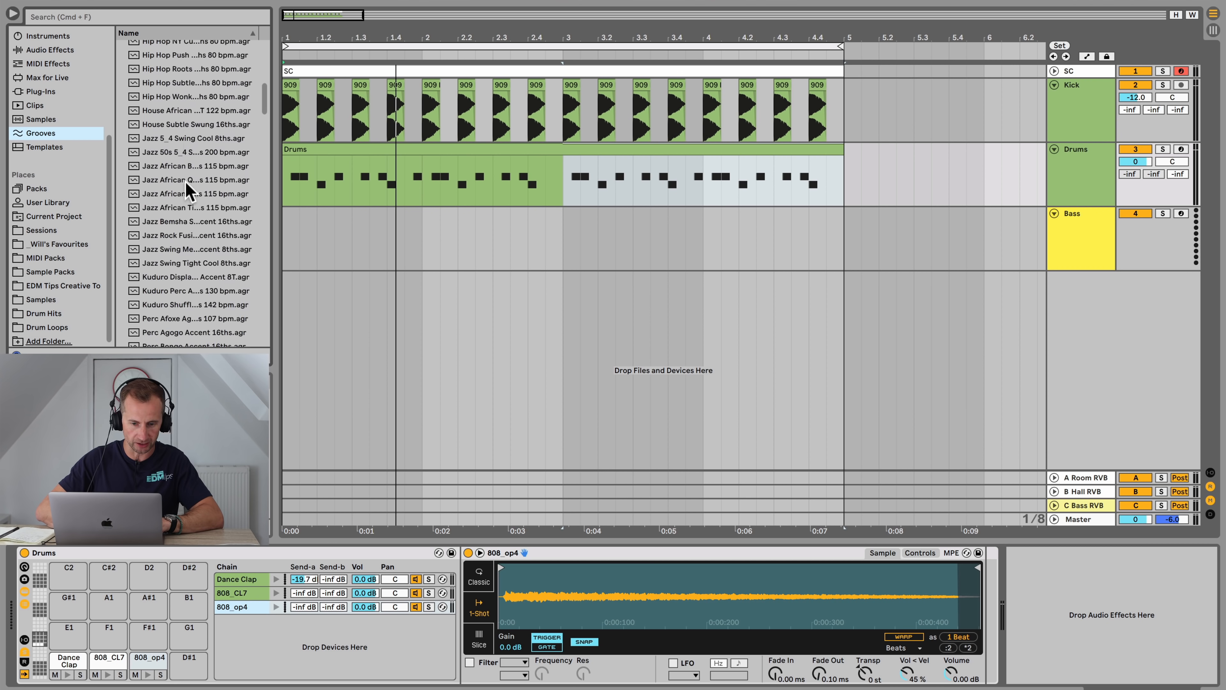
{"action": "scroll", "coordinate": [188, 191], "scroll_direction": "down", "scroll_amount": 5}
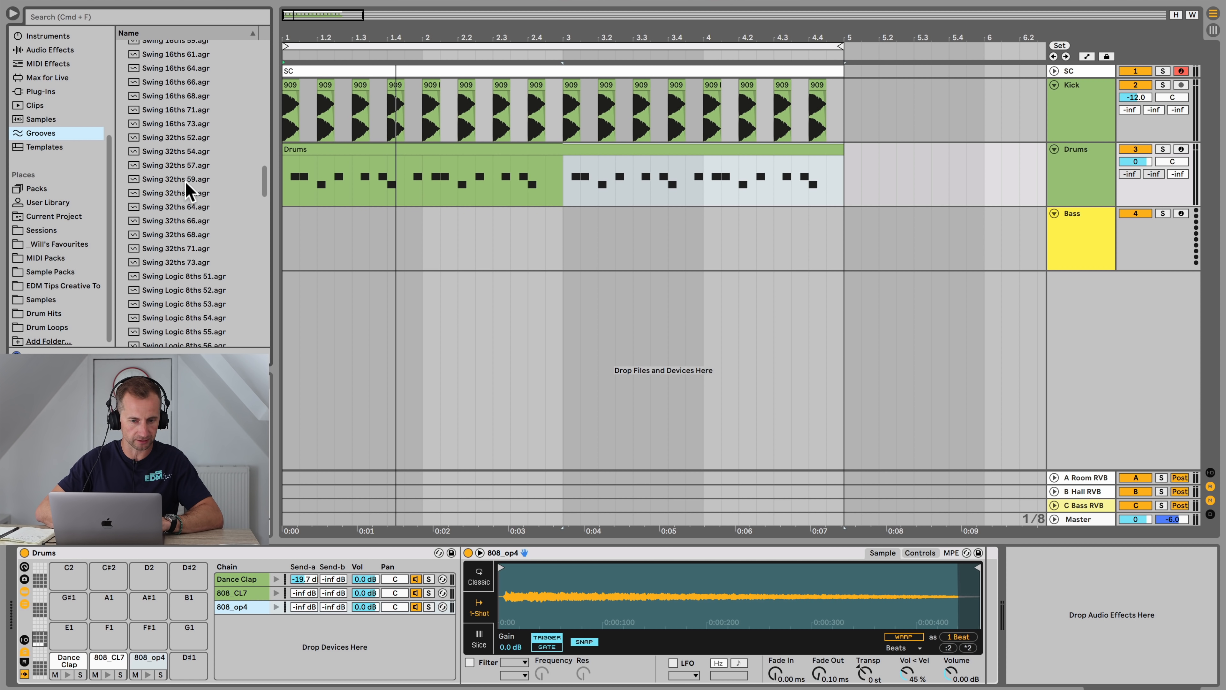
{"action": "scroll", "coordinate": [193, 151], "scroll_direction": "up", "scroll_amount": 1}
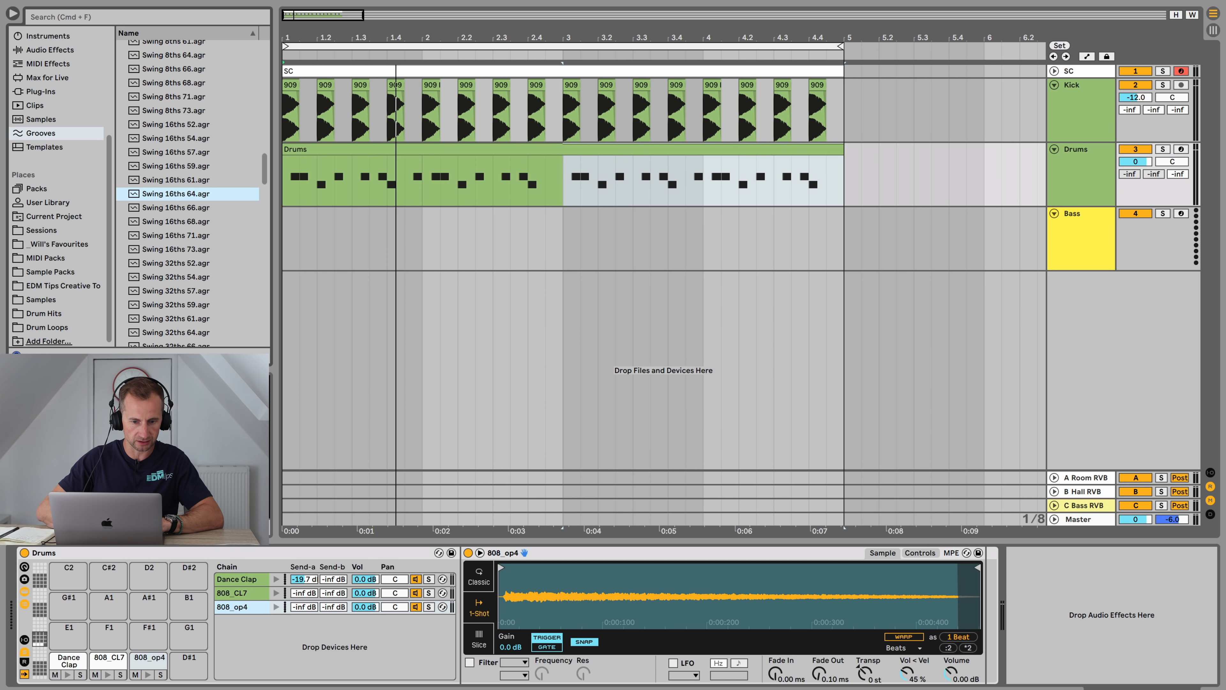
{"action": "left_click_drag", "start_coordinate": [176, 194], "coordinate": [164, 410]}
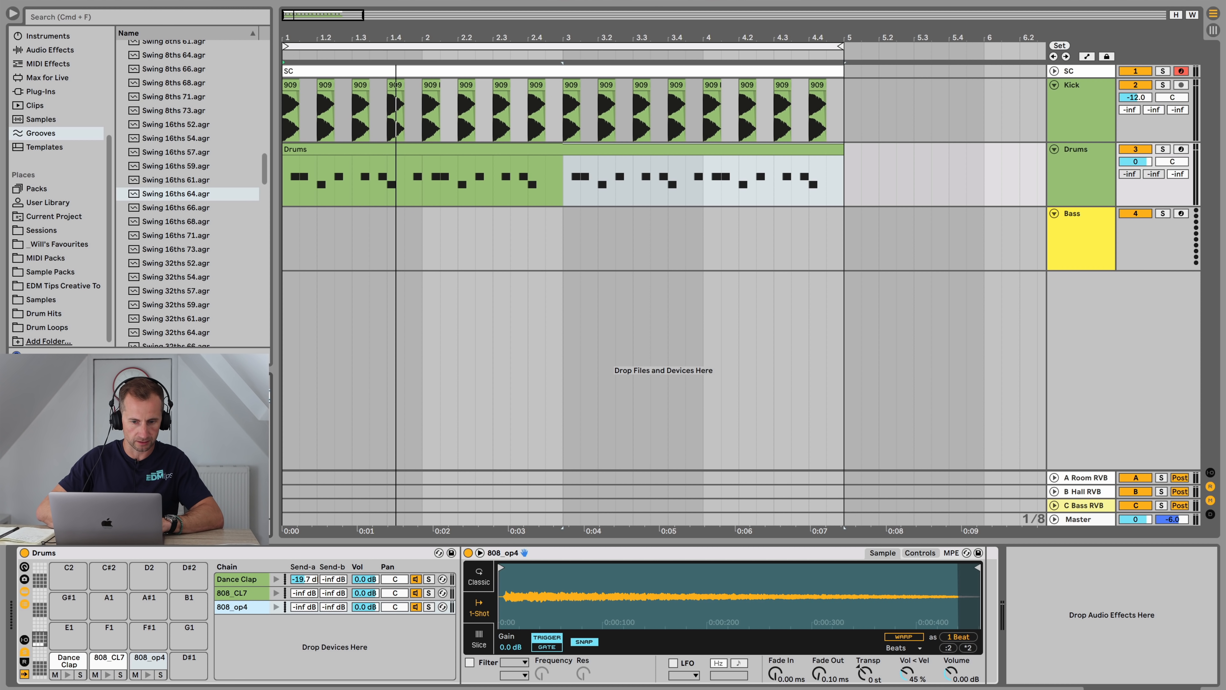
{"action": "left_click_drag", "start_coordinate": [278, 277], "coordinate": [310, 144]}
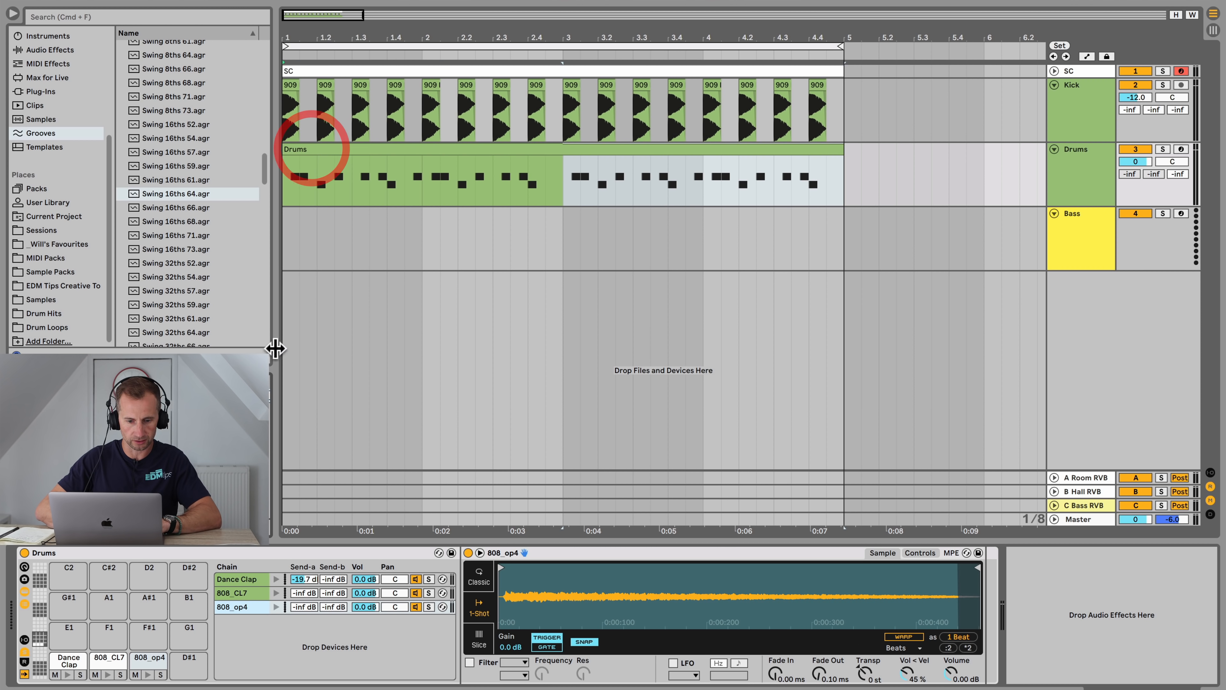
{"action": "key", "text": "space"}
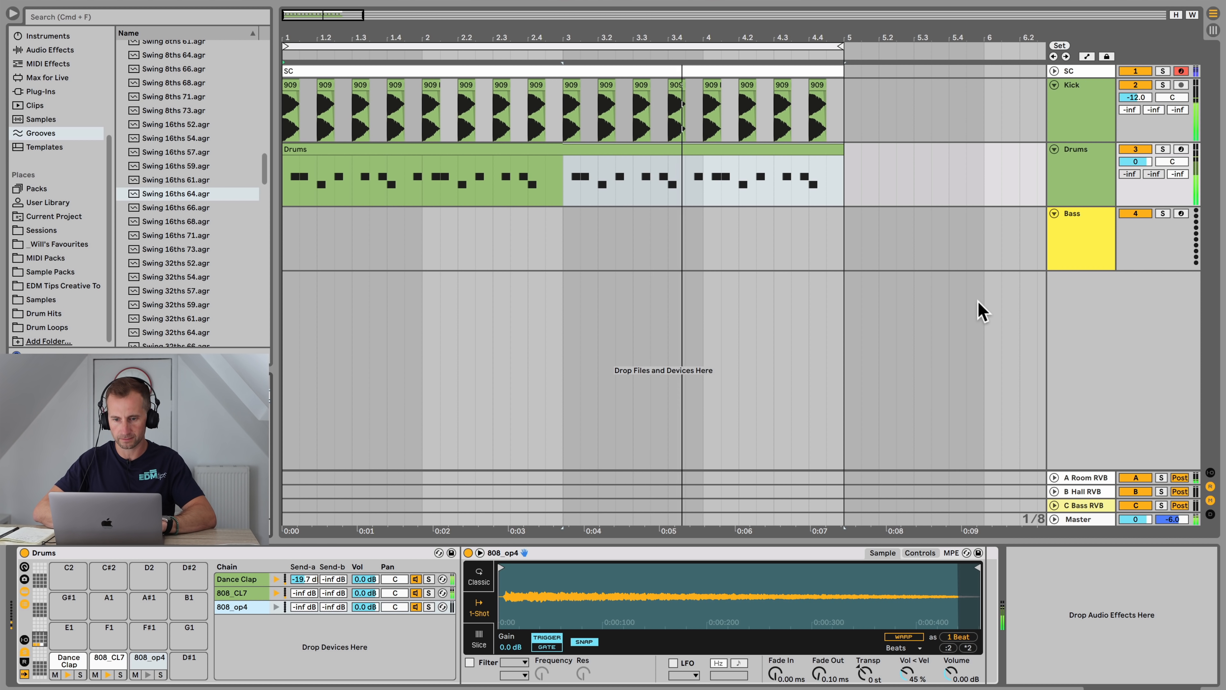
{"action": "key", "text": "space"}
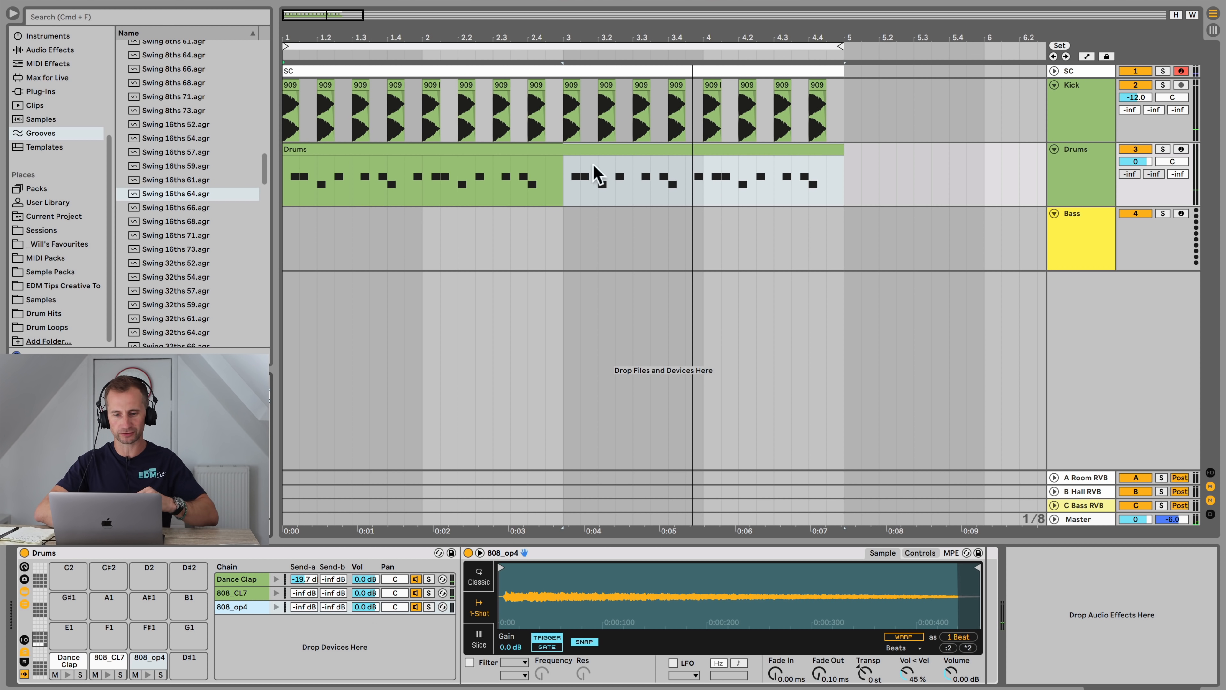
Step: Return to the Samples' Drum Hits folders in the browser
{"action": "scroll", "coordinate": [54, 207], "scroll_direction": "up", "scroll_amount": 5}
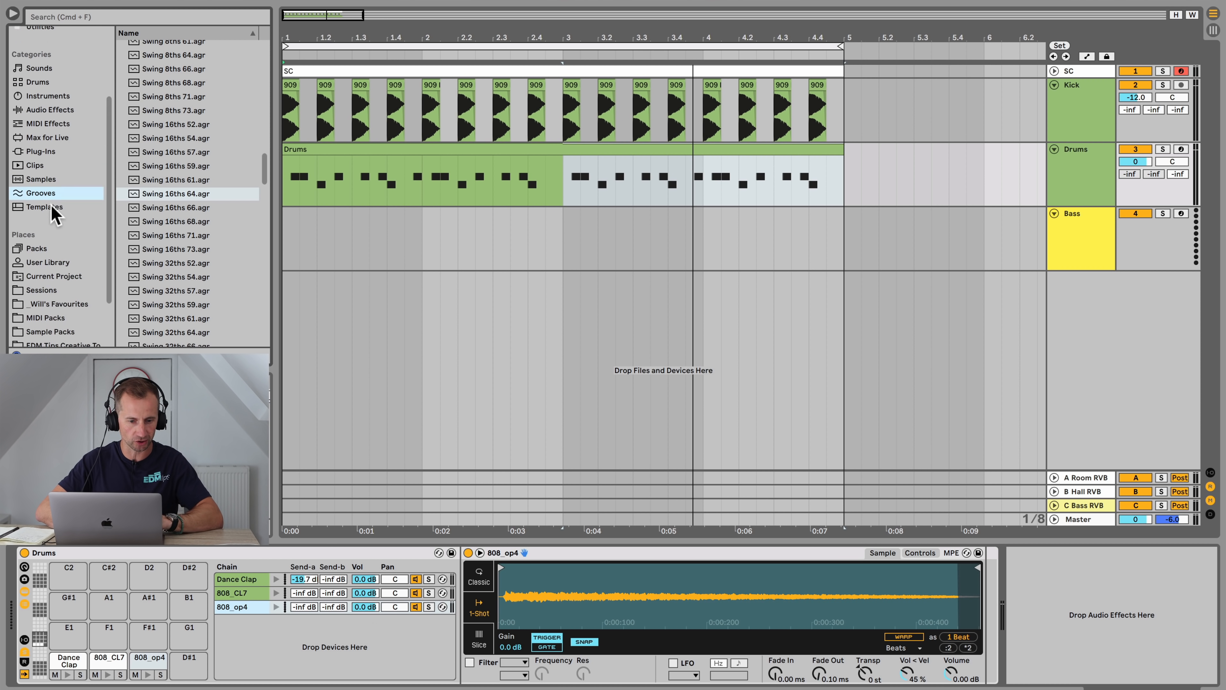
{"action": "scroll", "coordinate": [60, 290], "scroll_direction": "down", "scroll_amount": 6}
{"action": "left_click", "coordinate": [57, 297]}
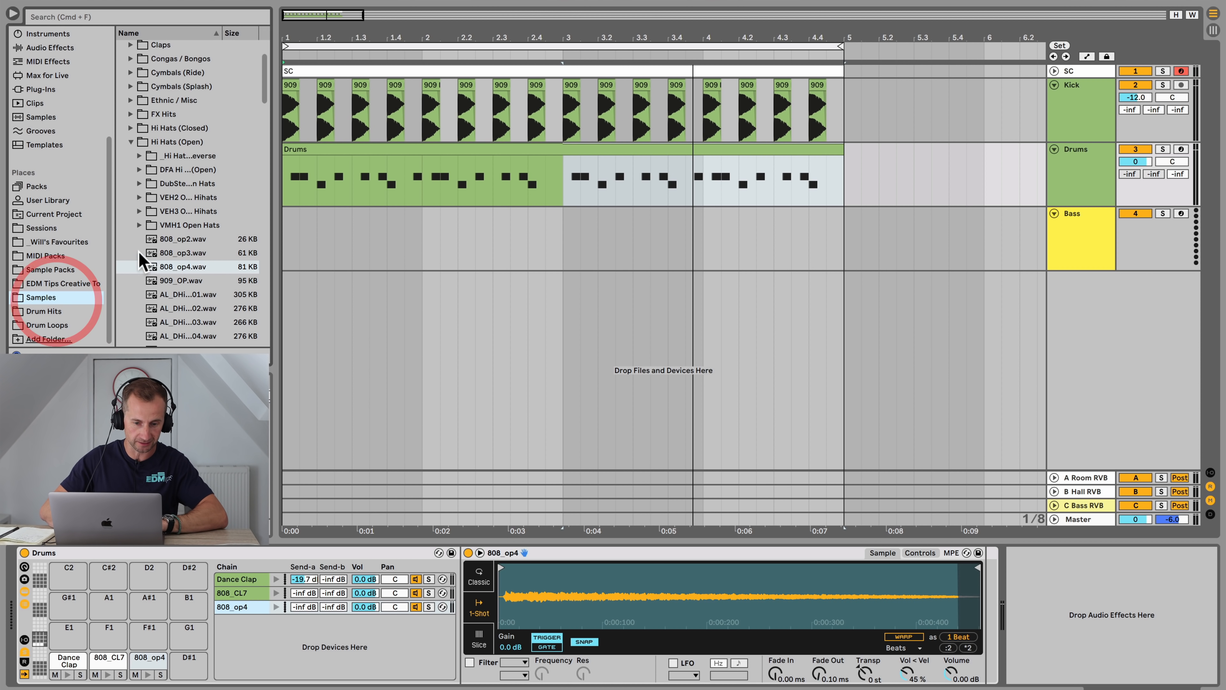
{"action": "left_click", "coordinate": [161, 143]}
{"action": "key", "text": "Left"}
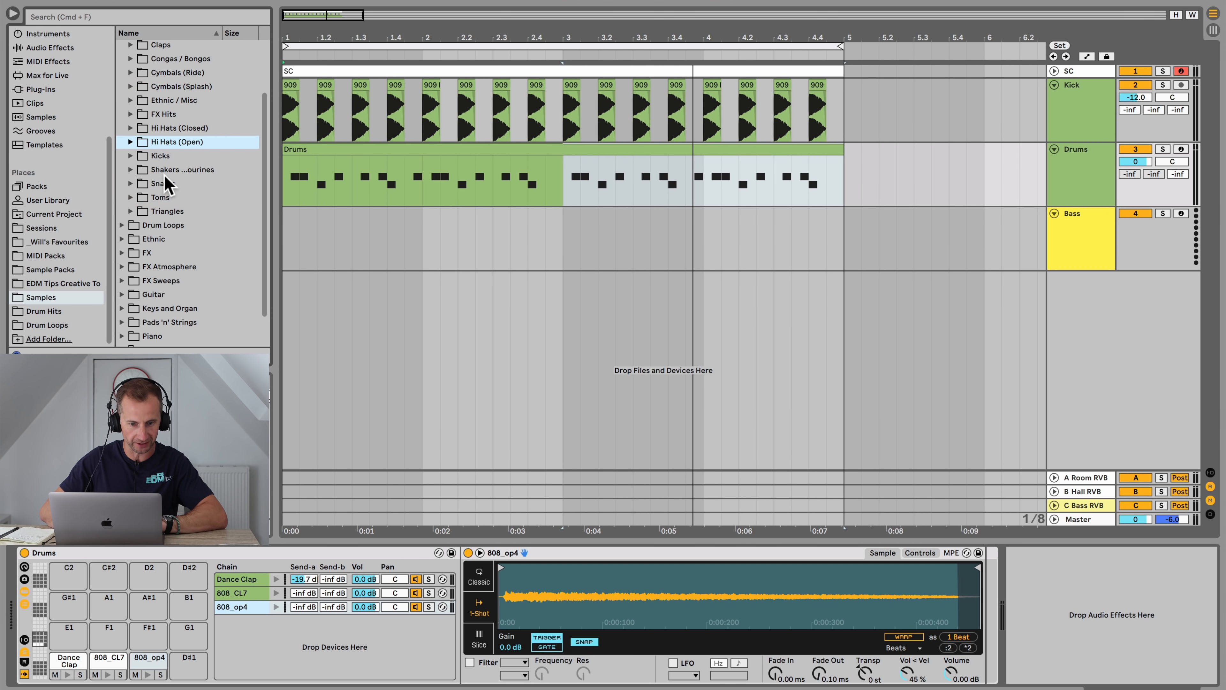
Step: Load the VEH1 Shaker - 01 sample from the Shakers / Tambourines folder onto a new Drum Rack pad
{"action": "key", "text": "Right"}
{"action": "key", "text": "Down"}
{"action": "key", "text": "Down"}
{"action": "key", "text": "Down"}
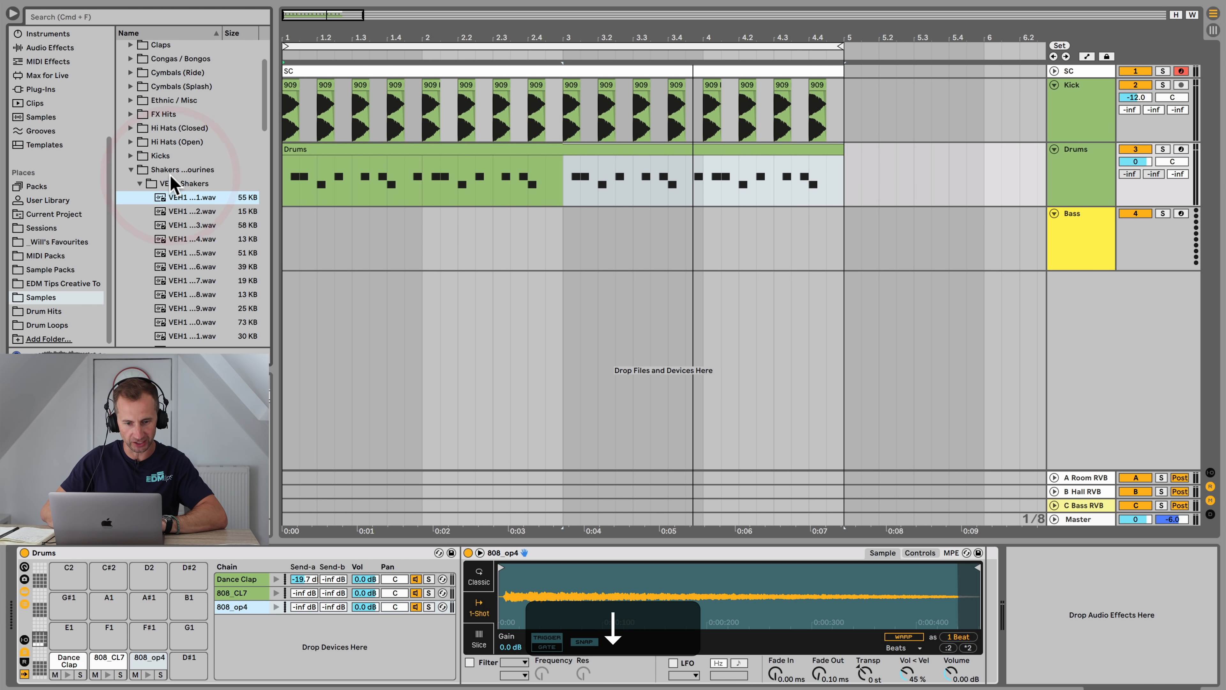
{"action": "key", "text": "Up"}
{"action": "left_click_drag", "start_coordinate": [192, 197], "coordinate": [262, 647]}
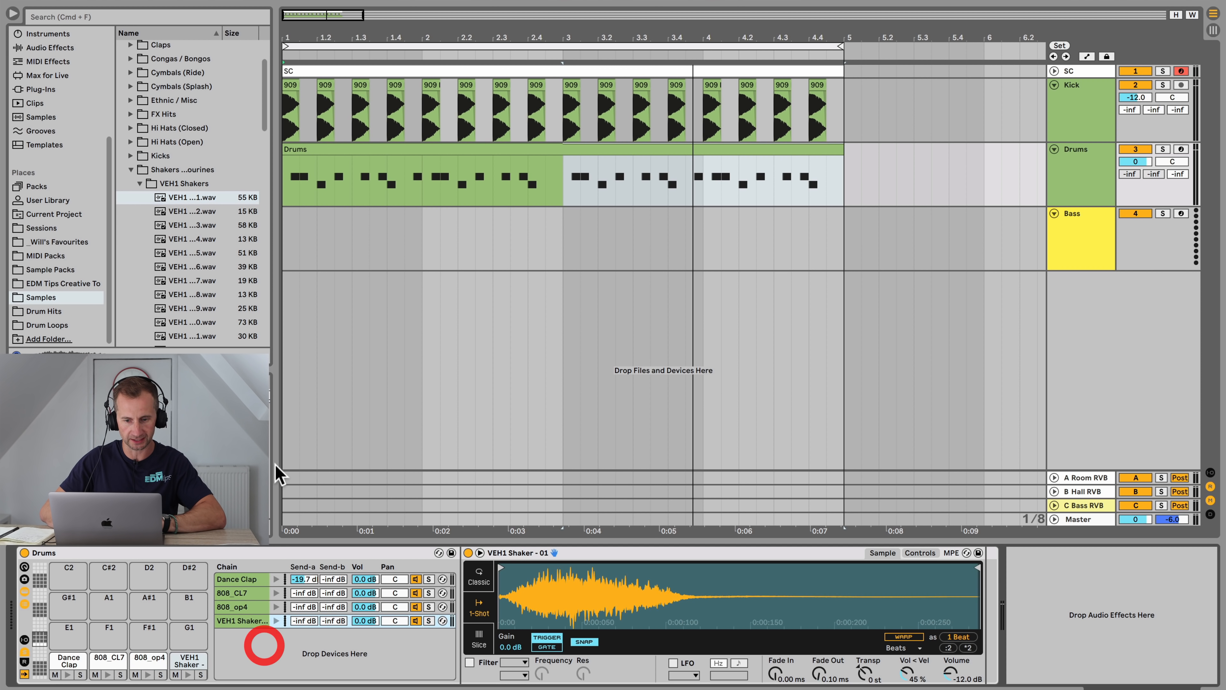
Step: Open the Drums clip, add a shaker note on the first offbeat and duplicate it across all four bars
{"action": "double_click", "coordinate": [325, 147]}
{"action": "double_click", "coordinate": [388, 333]}
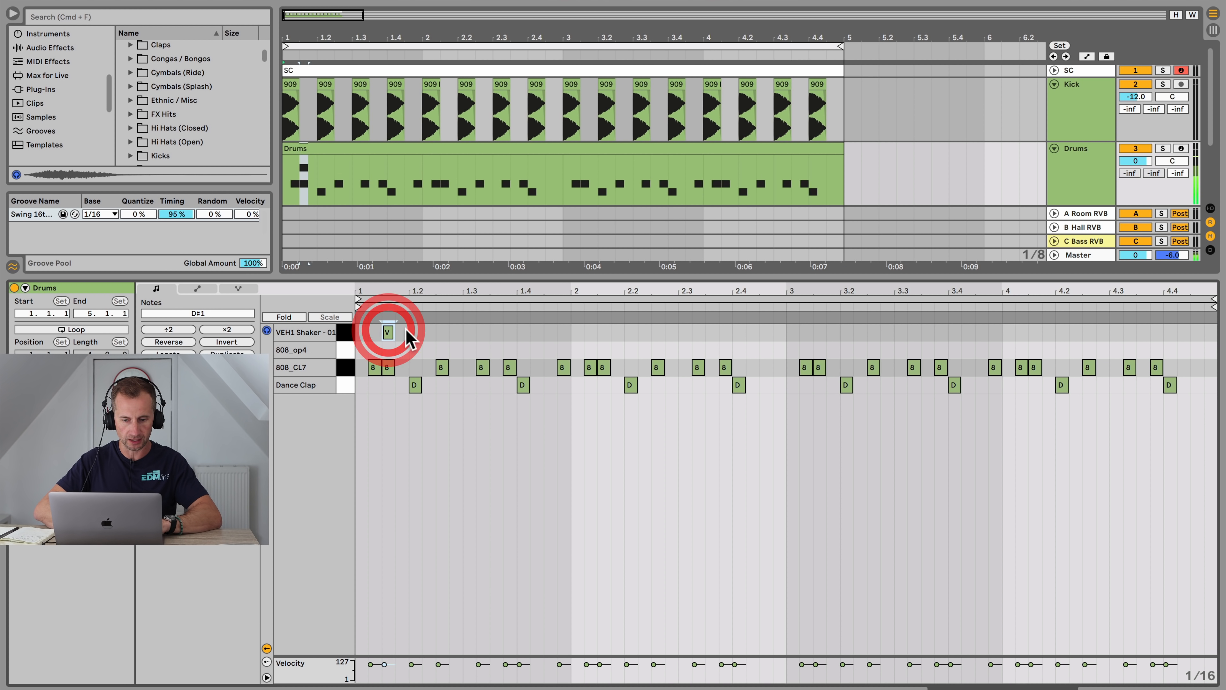
{"action": "left_click", "coordinate": [349, 332]}
{"action": "key", "text": "super+d"}
{"action": "key", "text": "super+d"}
{"action": "key", "text": "super+d"}
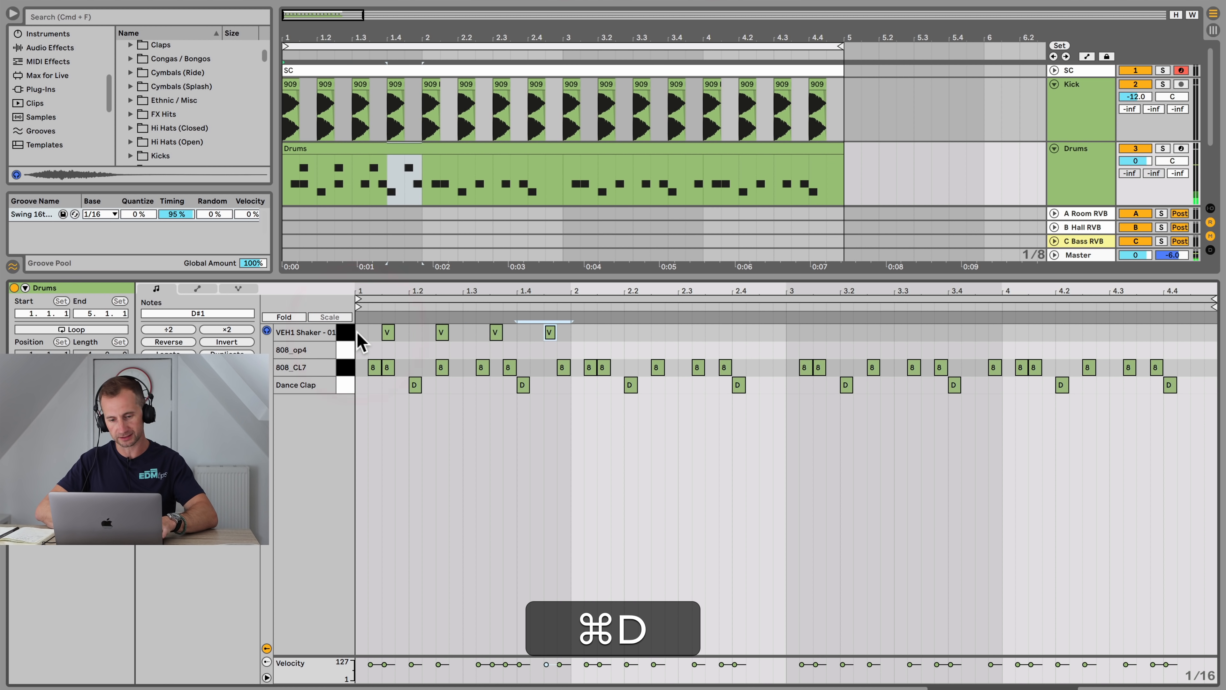
{"action": "key", "text": "super+d"}
{"action": "key", "text": "super+d"}
{"action": "key", "text": "super+d"}
{"action": "key", "text": "super+d"}
{"action": "key", "text": "super+d"}
{"action": "key", "text": "super+d"}
{"action": "key", "text": "super+d"}
{"action": "key", "text": "super+d"}
{"action": "key", "text": "super+d"}
{"action": "key", "text": "super+d"}
{"action": "key", "text": "super+d"}
{"action": "key", "text": "super+d"}
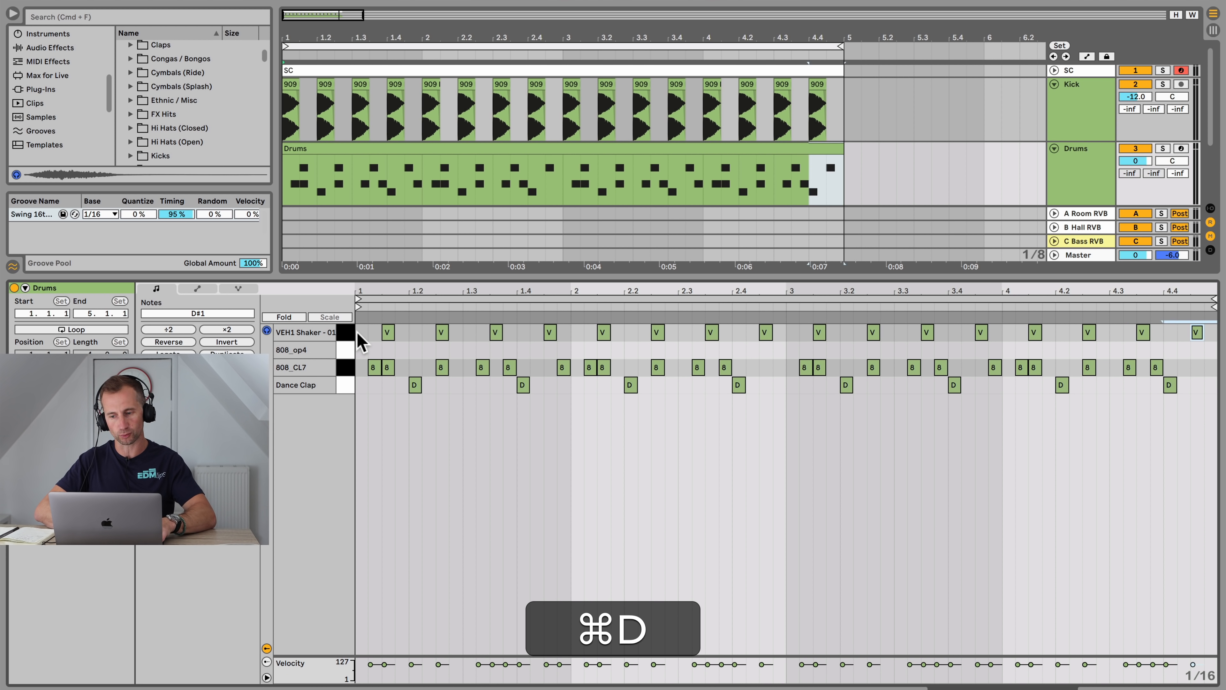
Step: Play the loop, lower the shaker chain's volume to -13.0 dB and trim the start of the shaker sample
{"action": "key", "text": "shift+Tab"}
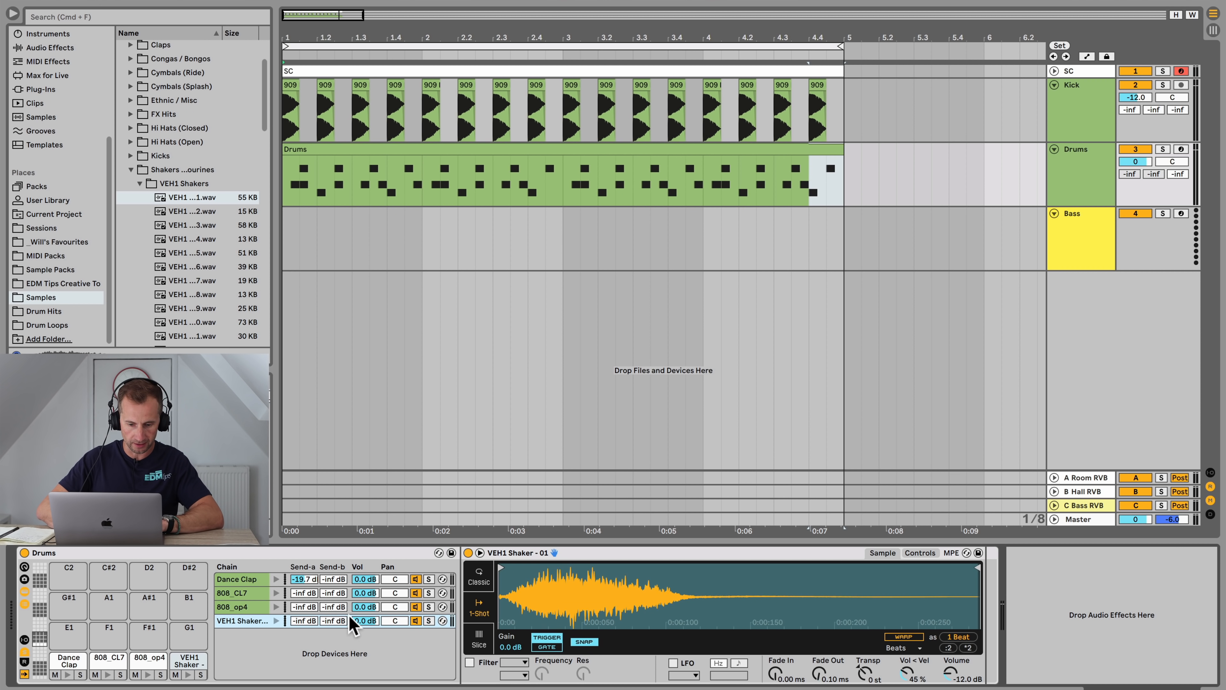
{"action": "key", "text": "space"}
{"action": "left_click_drag", "start_coordinate": [366, 621], "coordinate": [366, 592]}
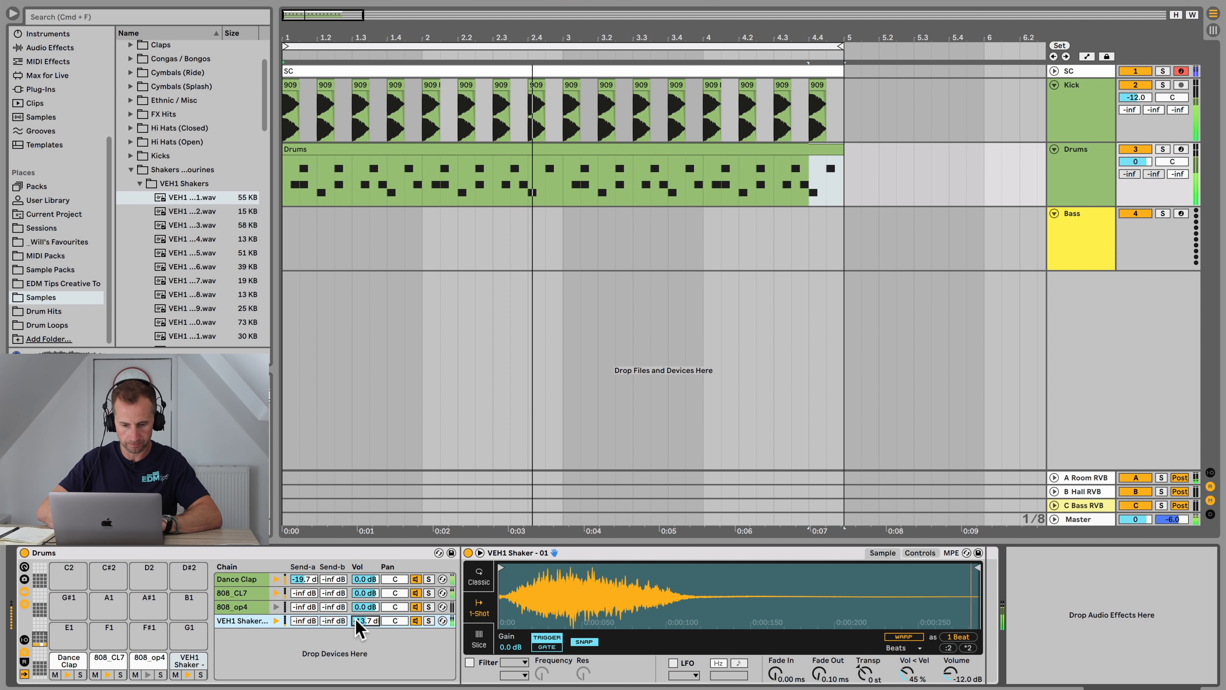
{"action": "left_click_drag", "start_coordinate": [500, 567], "coordinate": [516, 569]}
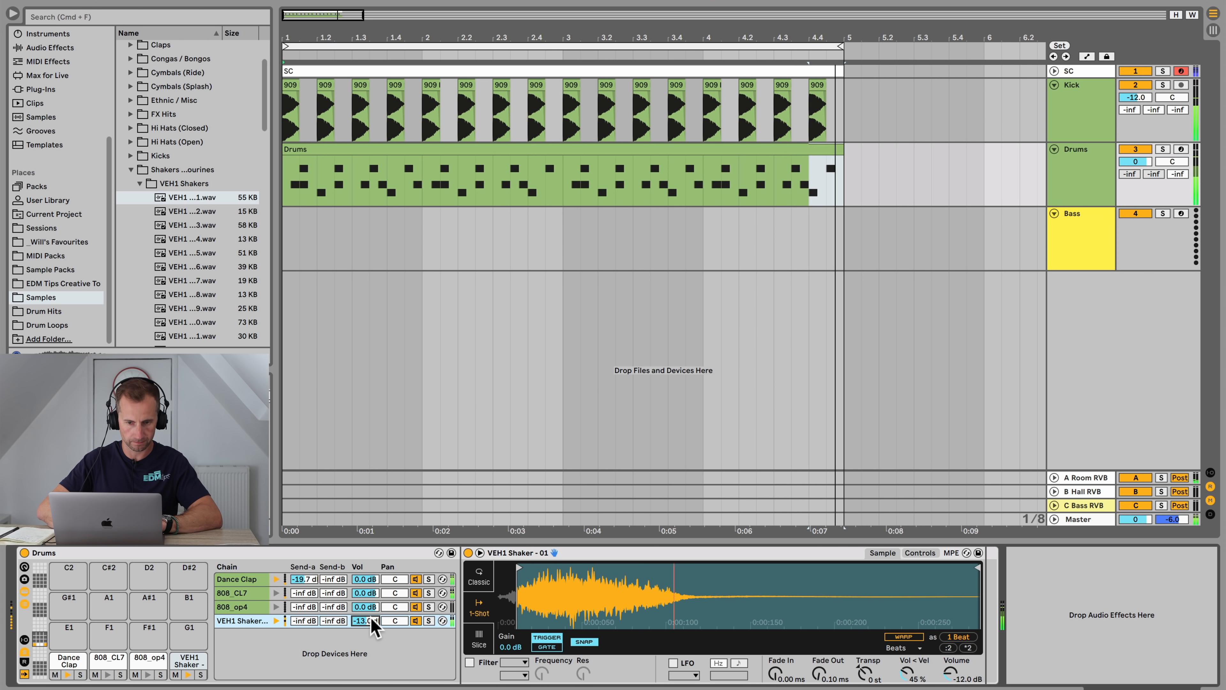
{"action": "key", "text": "space"}
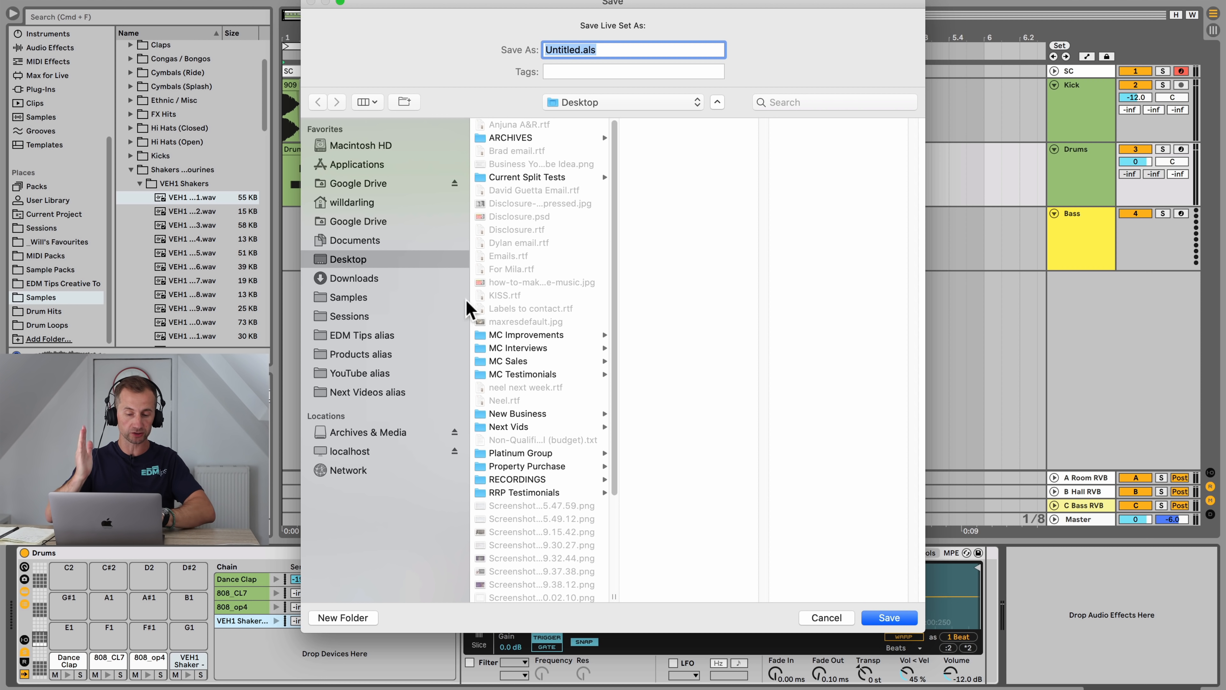
Step: Save the Live Set as Expos in the Sessions folder
{"action": "left_click", "coordinate": [354, 317]}
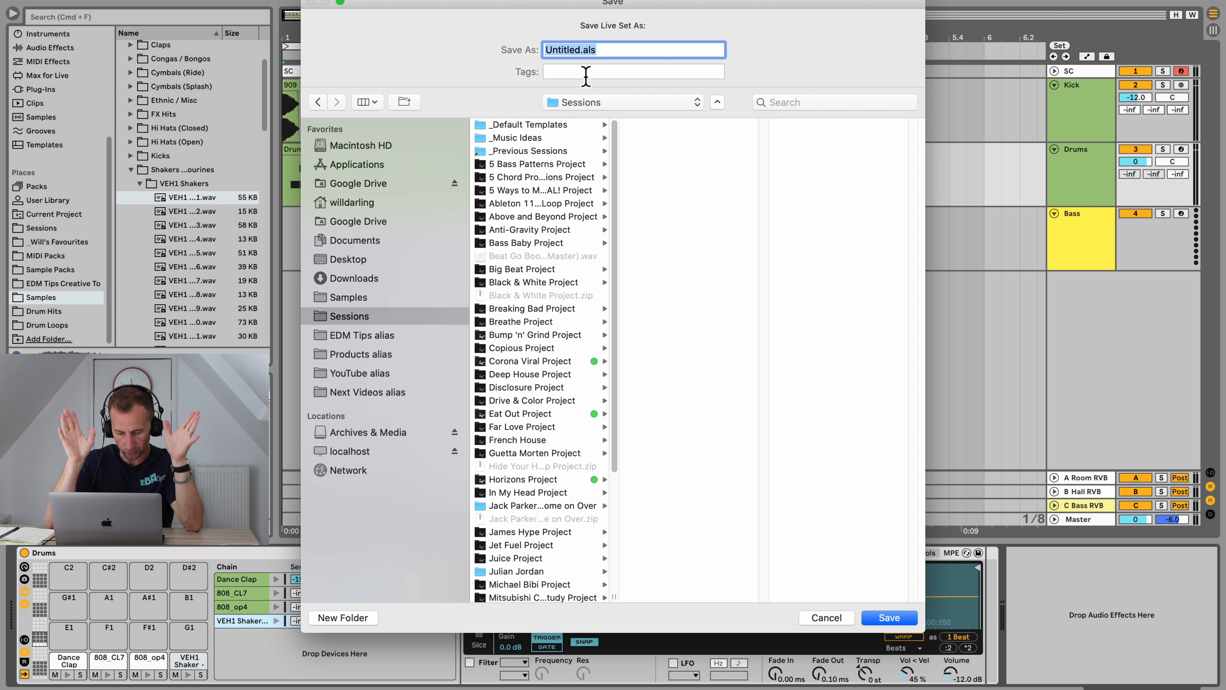
{"action": "type", "text": "Ex"}
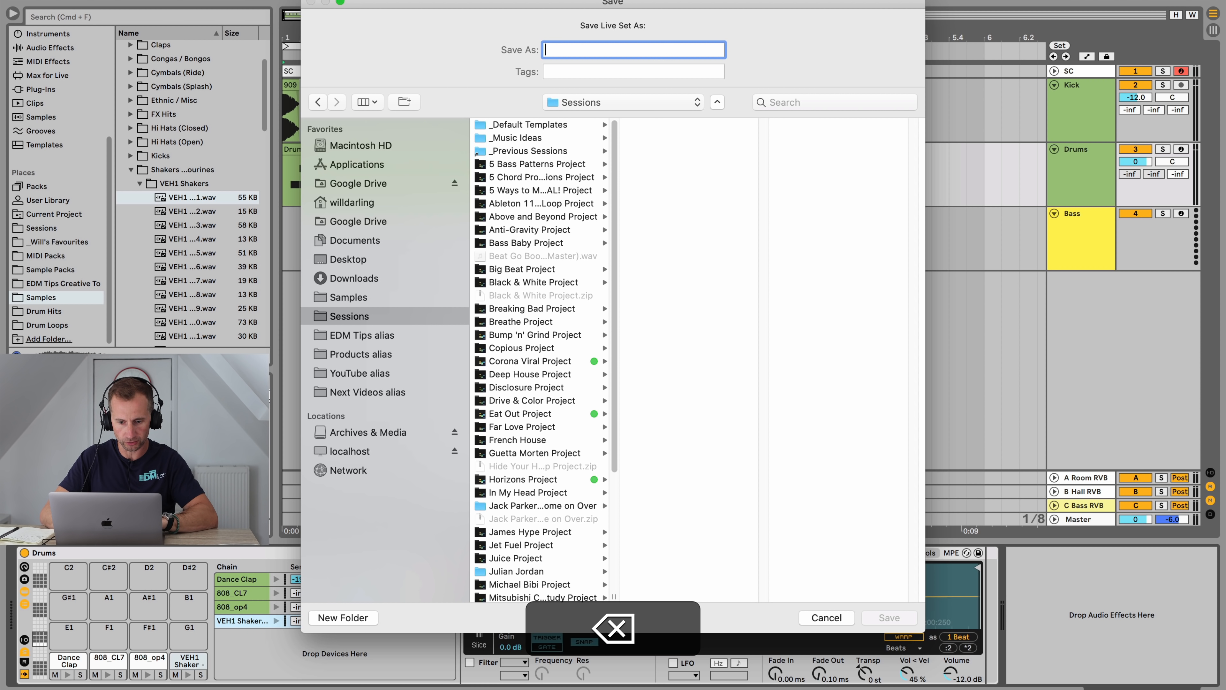
{"action": "type", "text": "Exposure"}
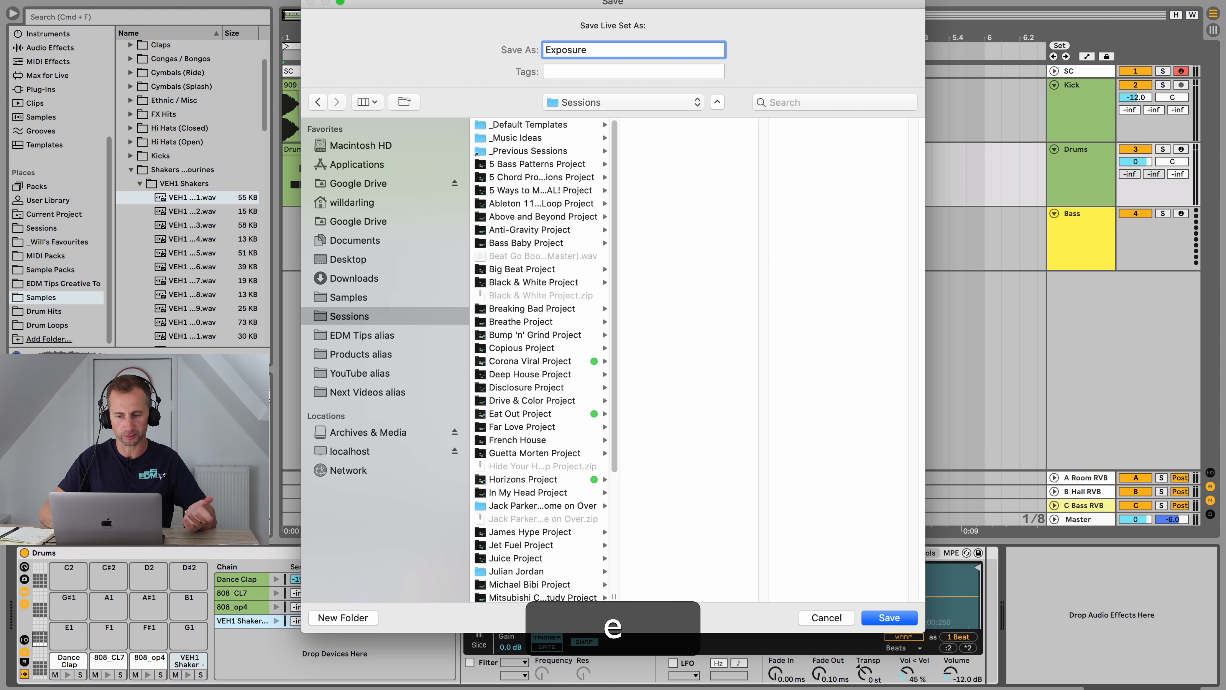
{"action": "key", "text": "Return"}
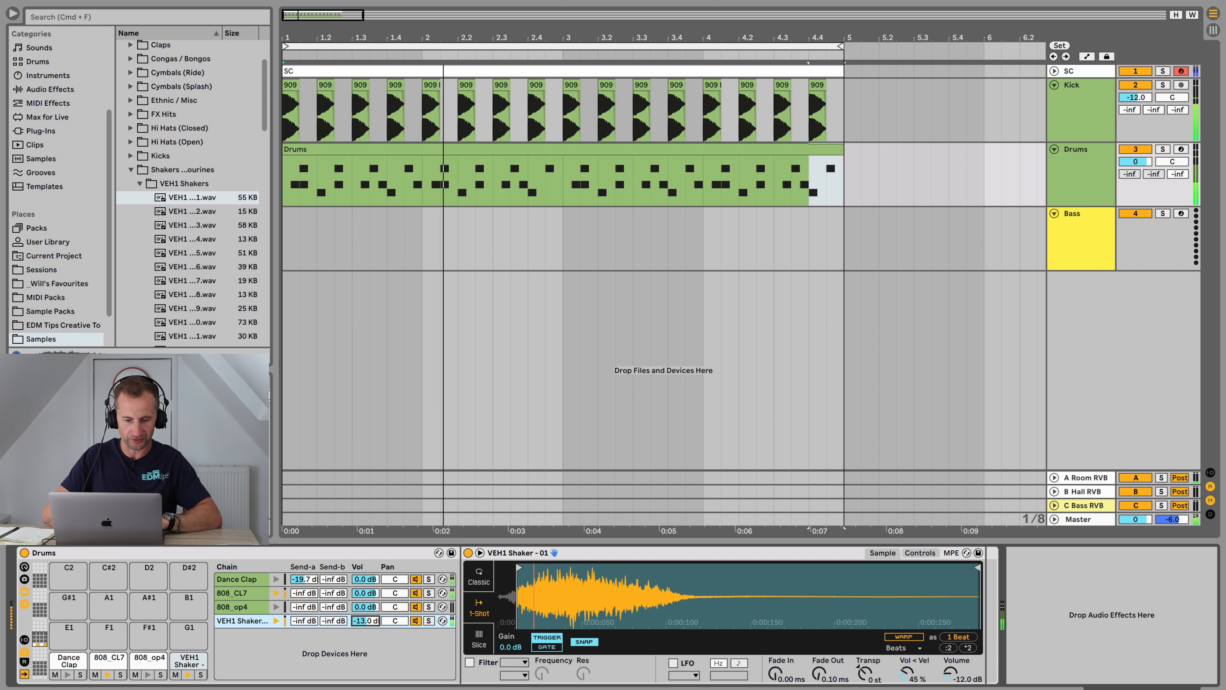
Step: Play the loop and set the shaker chain's Send A reverb level to -9.4 dB
{"action": "key", "text": "space"}
{"action": "key", "text": "space"}
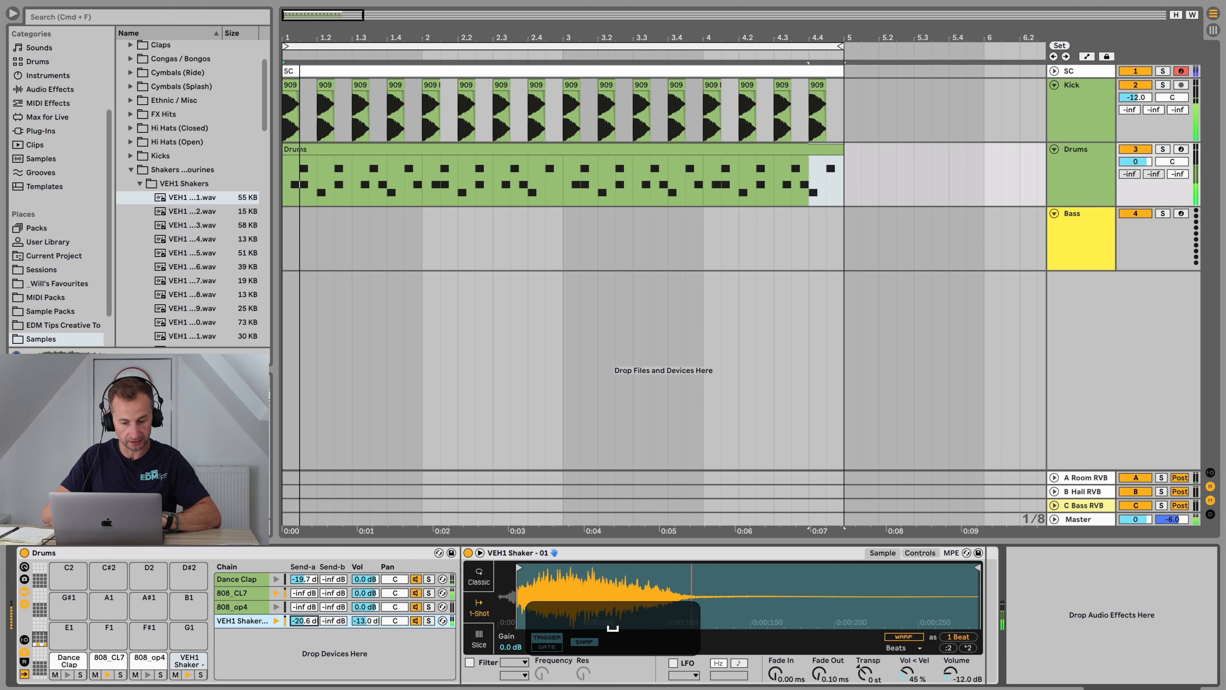
{"action": "left_click_drag", "start_coordinate": [304, 621], "coordinate": [304, 623]}
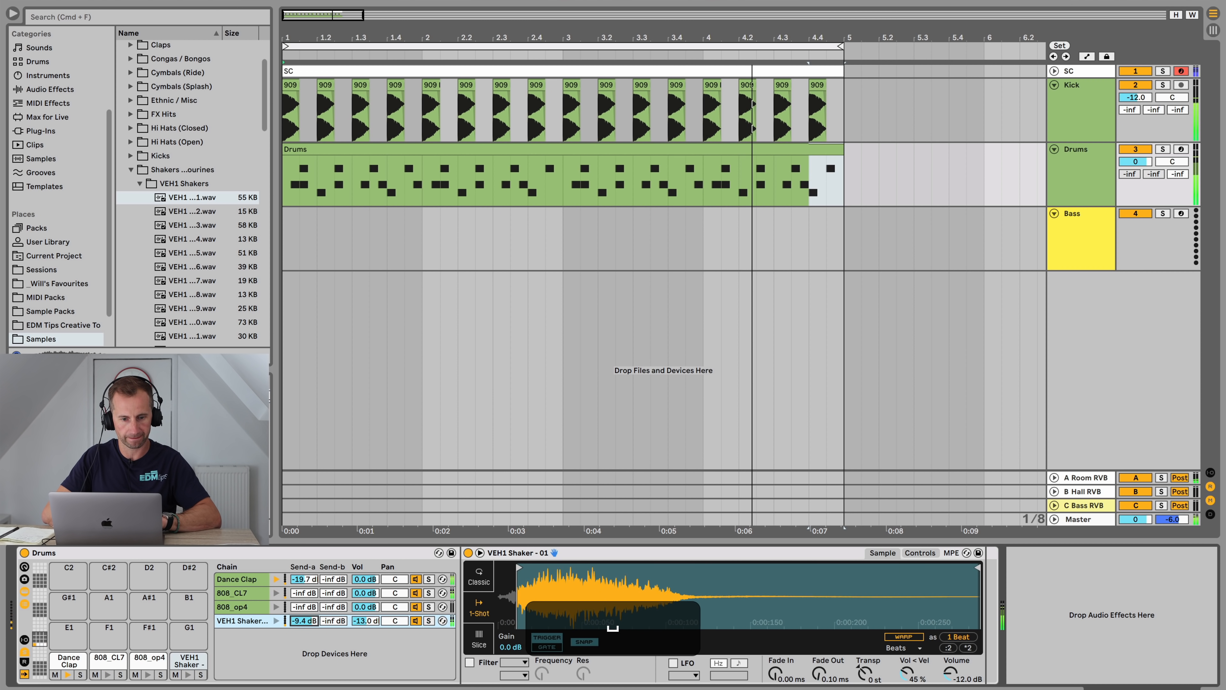
Step: Browse the Drum Hits open hi-hat samples
{"action": "key", "text": "Left"}
{"action": "key", "text": "Left"}
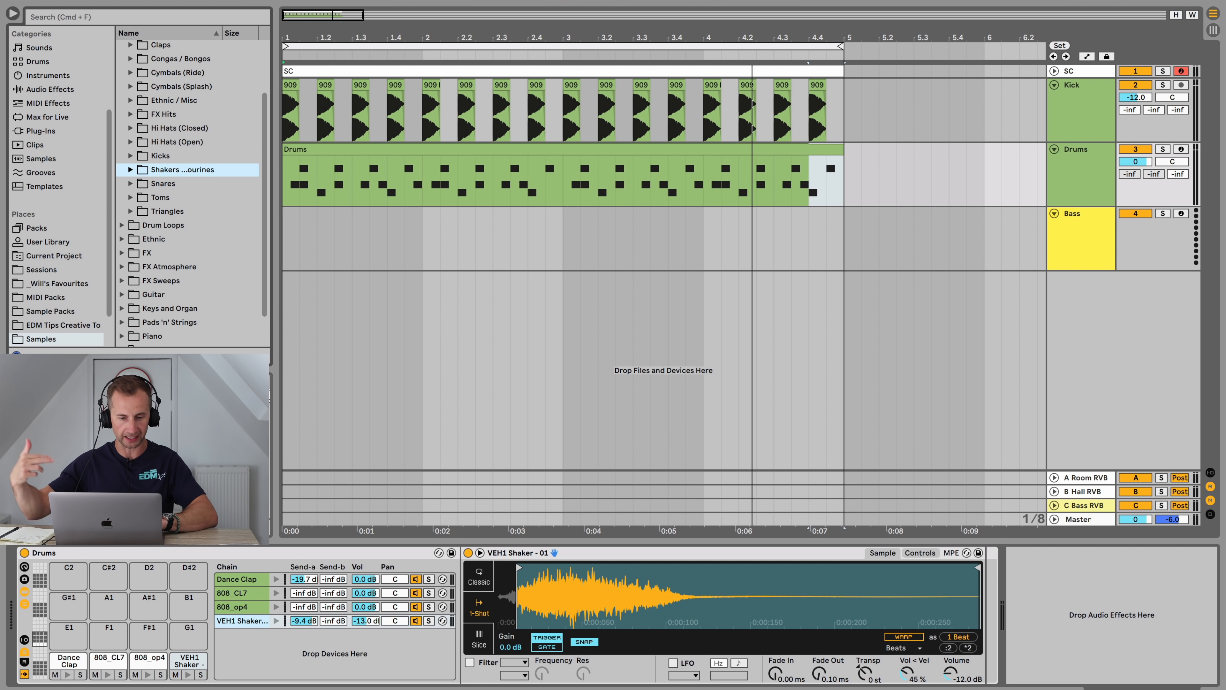
{"action": "scroll", "coordinate": [192, 193], "scroll_direction": "up", "scroll_amount": 3}
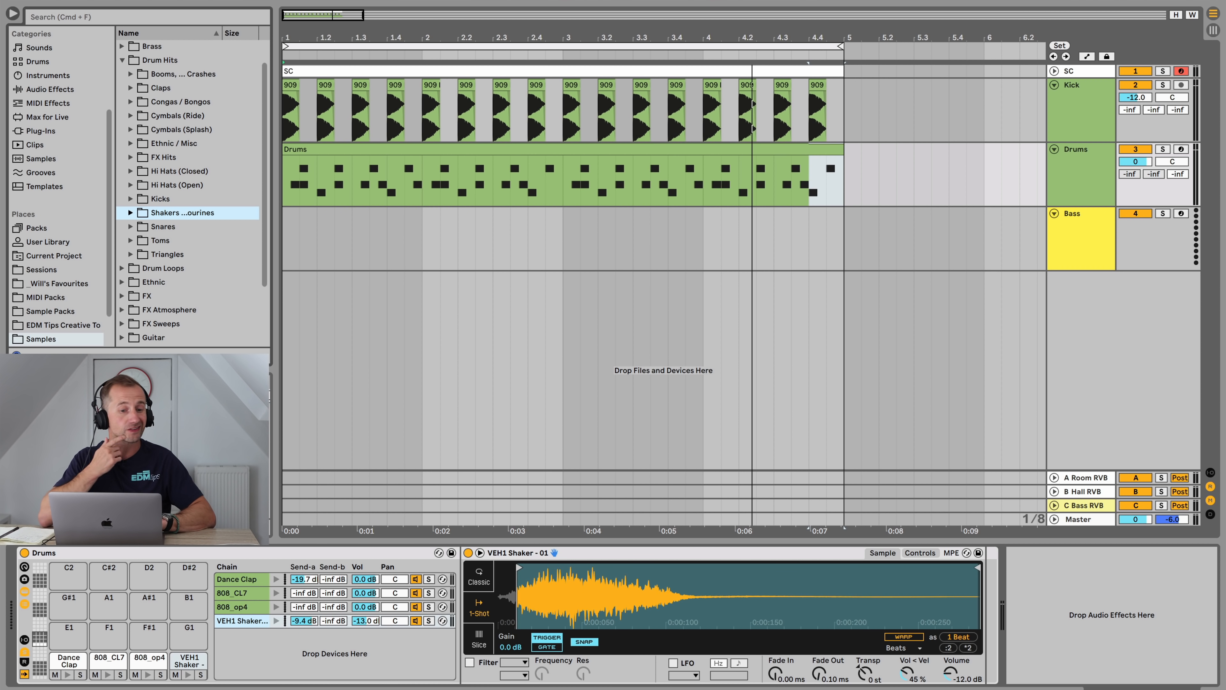
{"action": "scroll", "coordinate": [60, 189], "scroll_direction": "down", "scroll_amount": 3}
{"action": "left_click", "coordinate": [44, 311]}
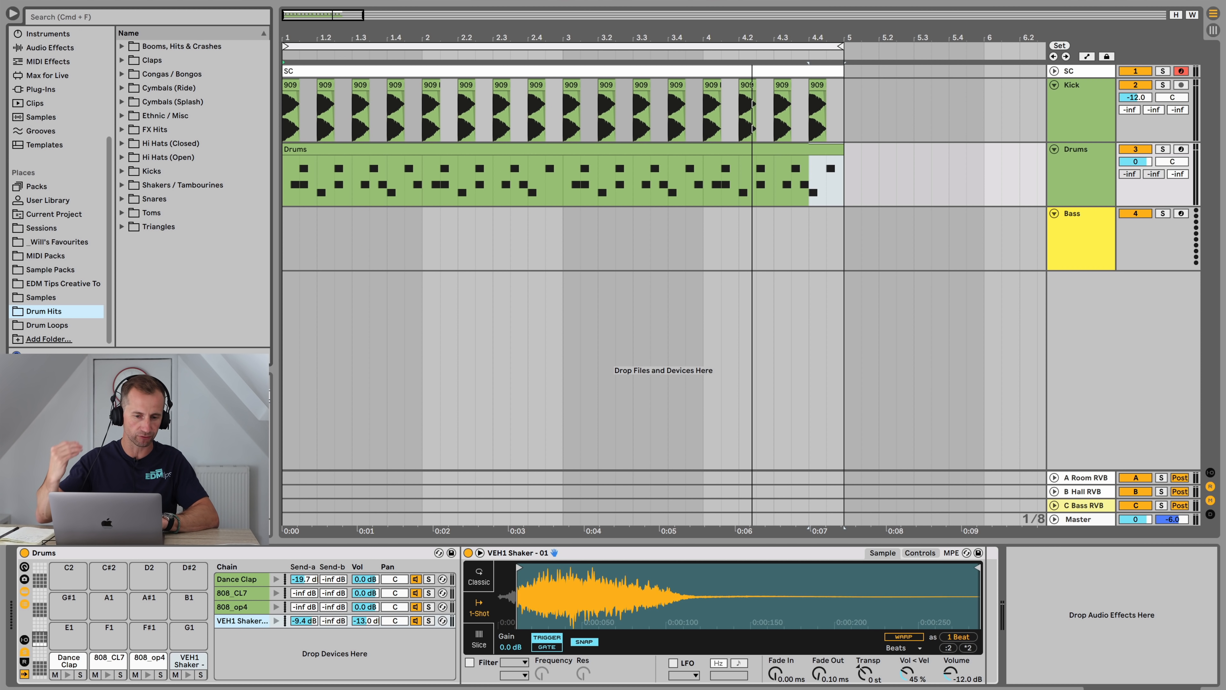
{"action": "key", "text": "Down"}
{"action": "key", "text": "Down"}
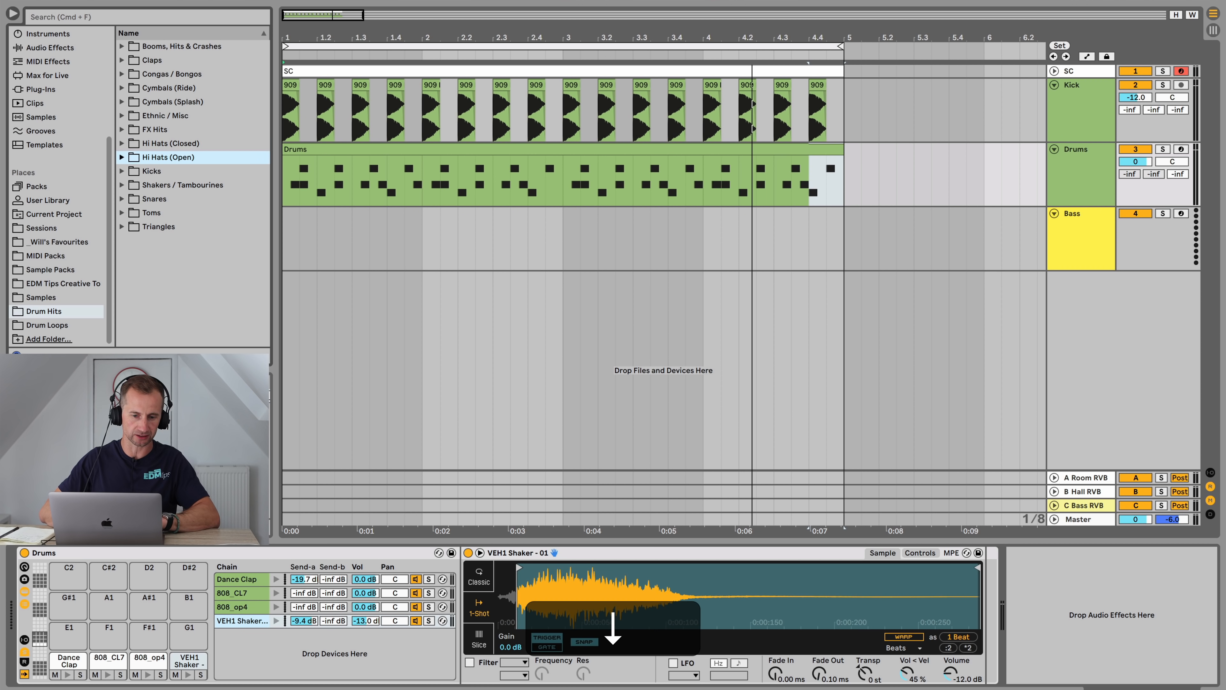
{"action": "key", "text": "Right"}
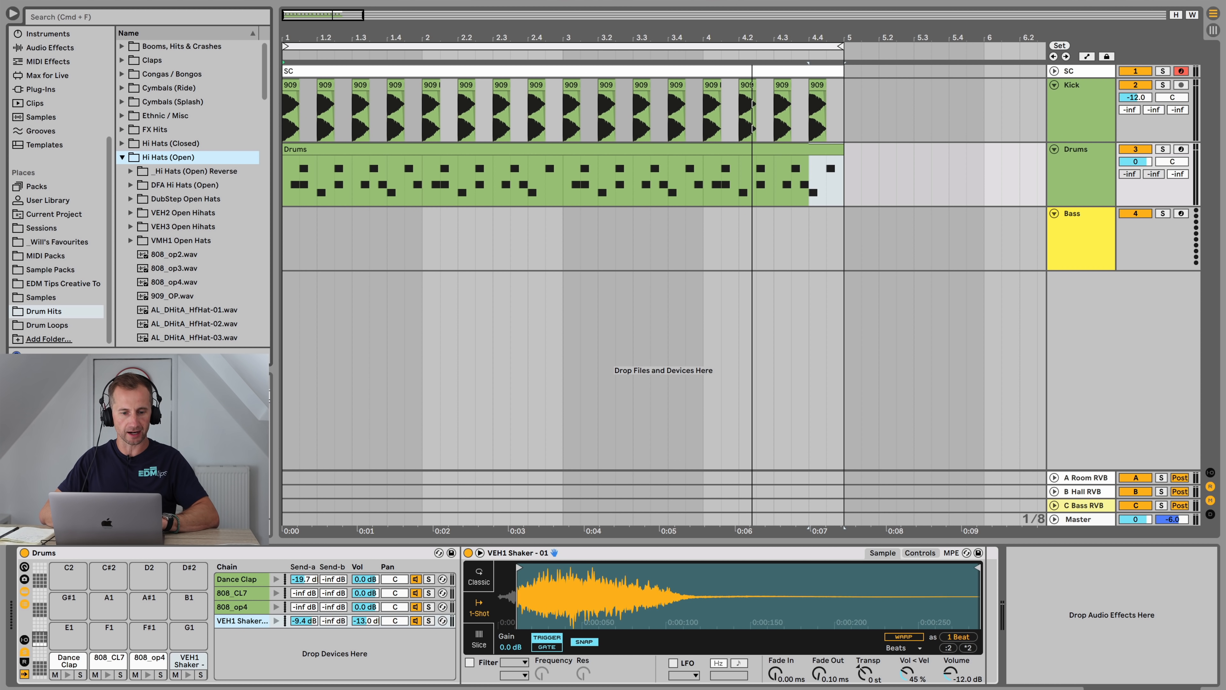
Step: Load 909 Open Hat.wav from Will's Favourites Hats Open folder onto a new pad and switch its Simpler to Classic mode
{"action": "left_click", "coordinate": [57, 241]}
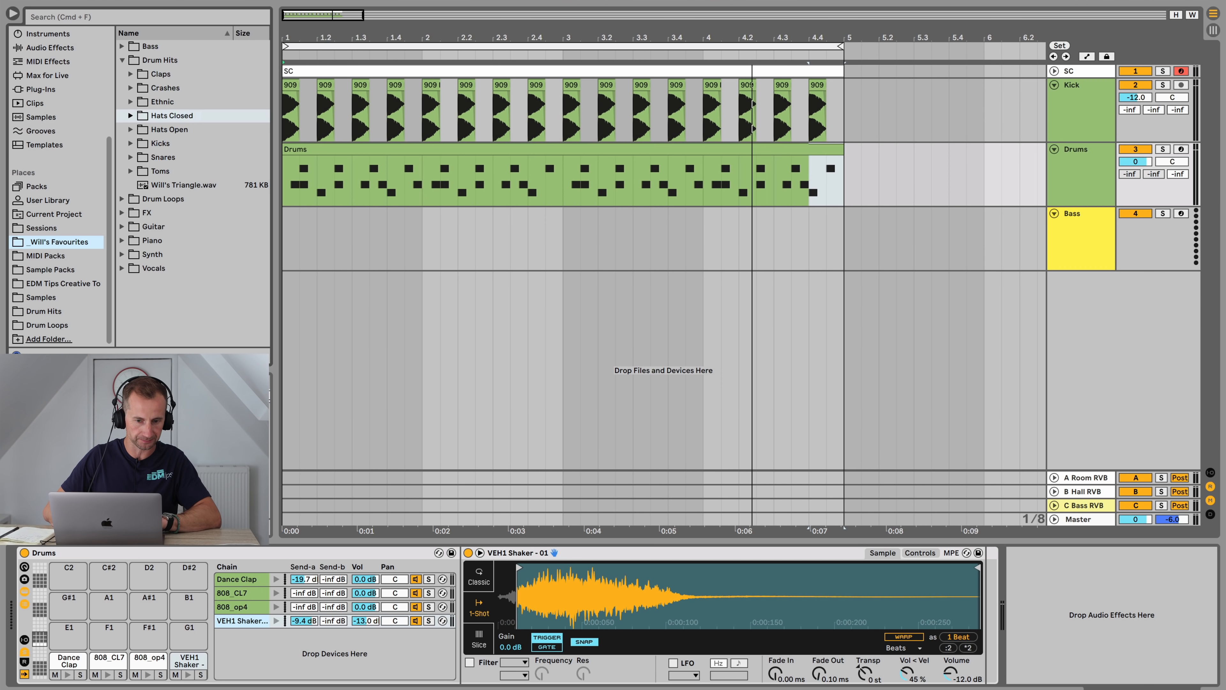
{"action": "key", "text": "Down"}
{"action": "key", "text": "Right"}
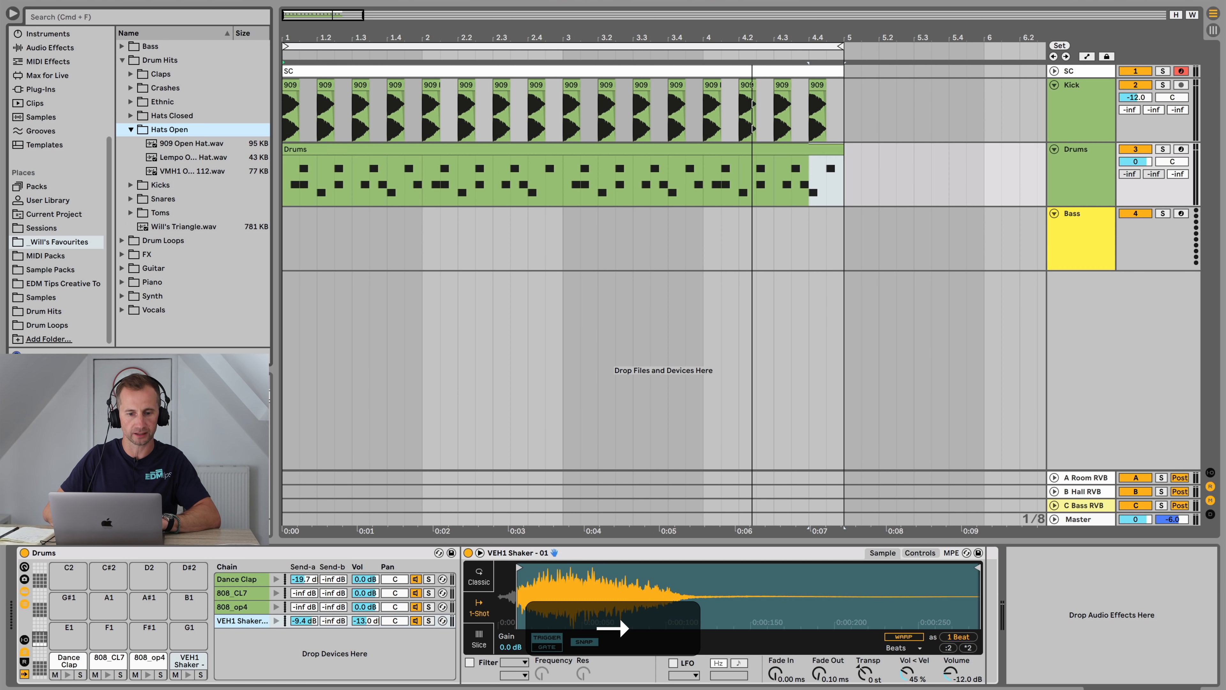
{"action": "key", "text": "Down"}
{"action": "key", "text": "Return"}
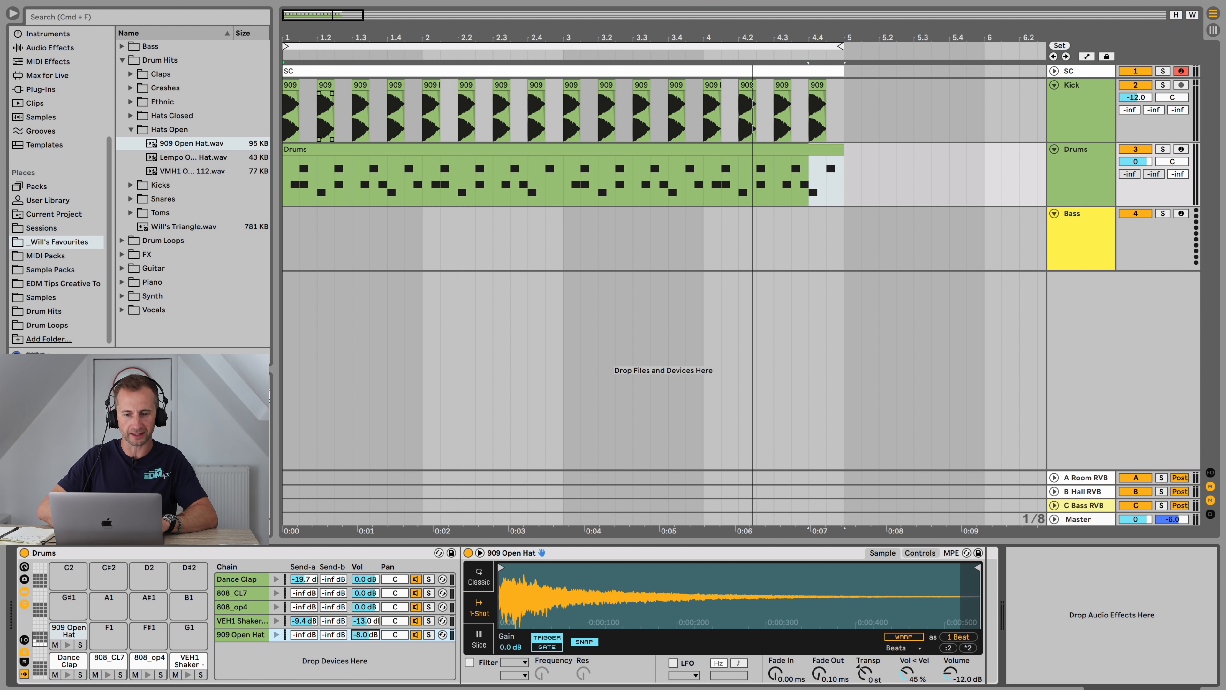
{"action": "left_click", "coordinate": [479, 577]}
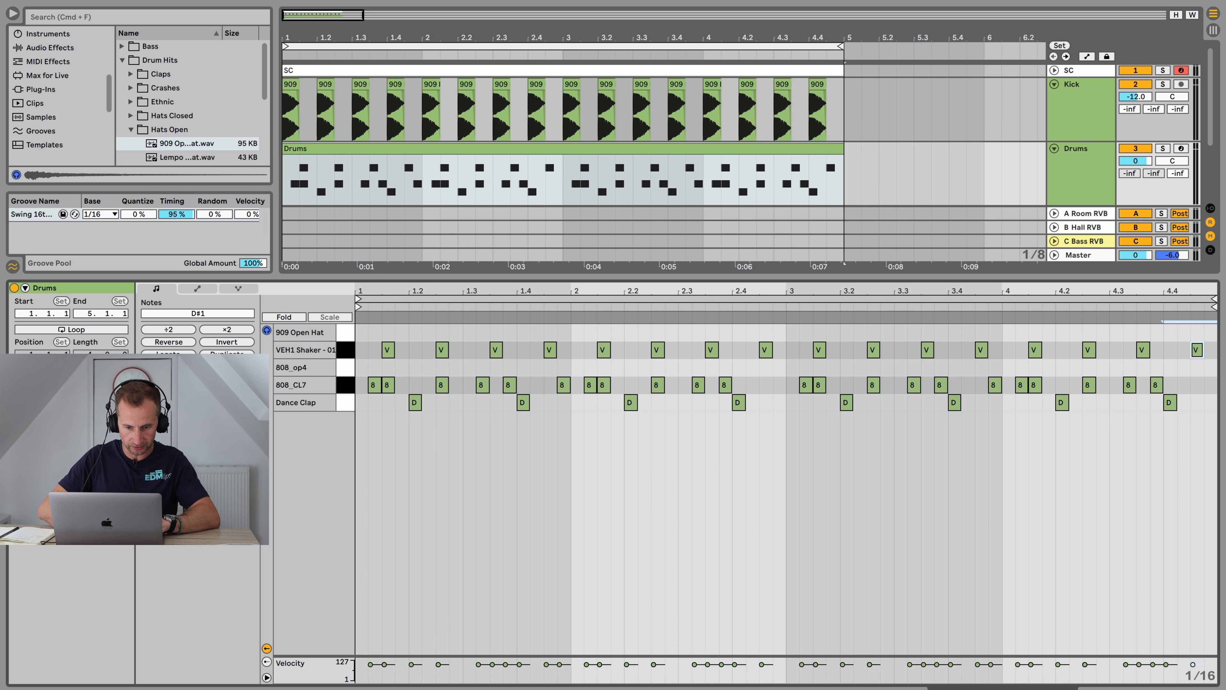
Step: Add an open hat note on the first offbeat, lengthen it one sixteenth and duplicate it across all four bars
{"action": "double_click", "coordinate": [388, 332]}
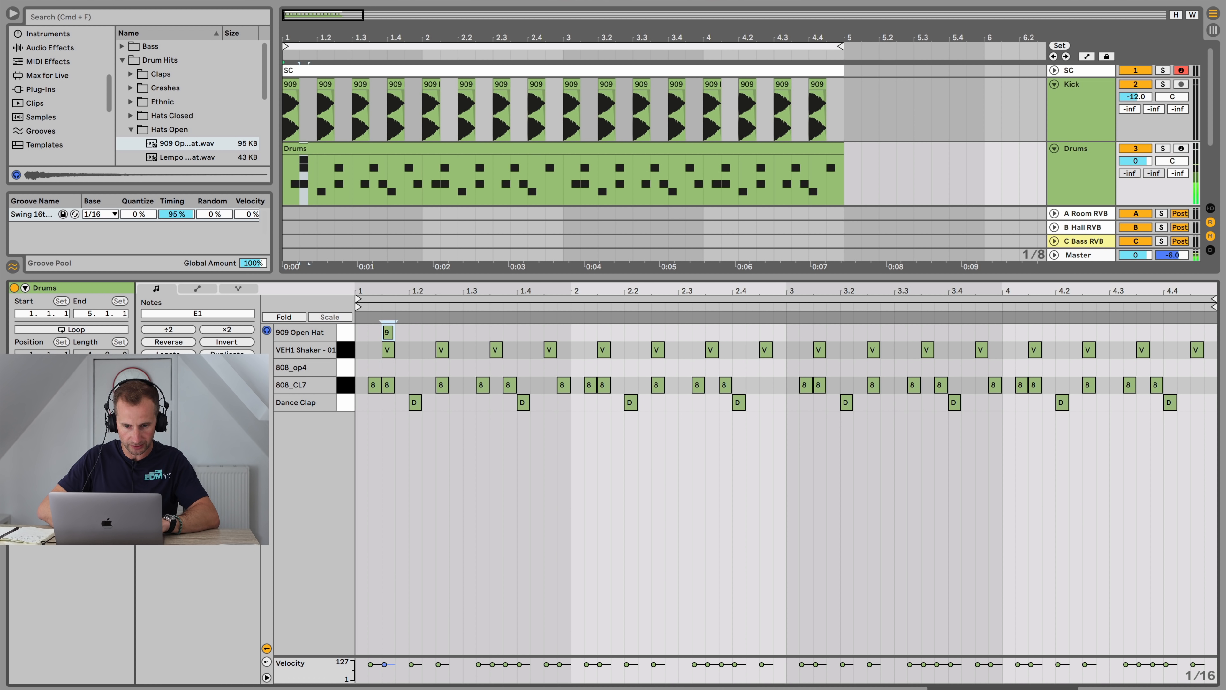
{"action": "key", "text": "shift+Right"}
{"action": "key", "text": "space"}
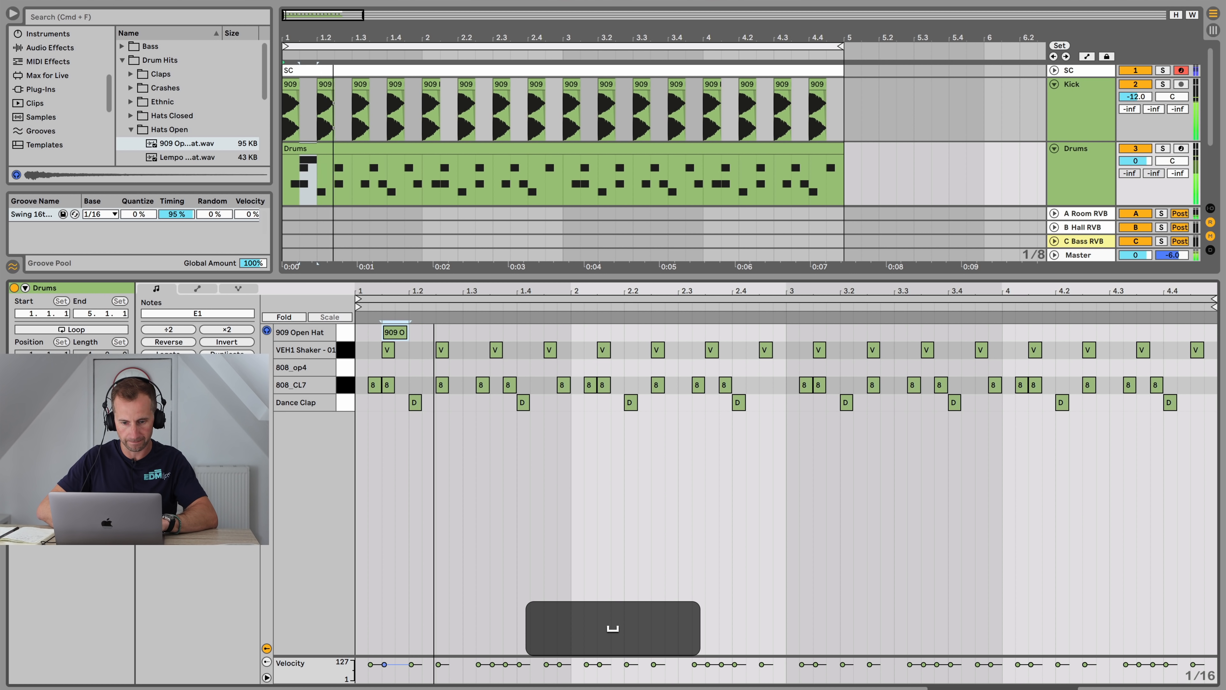
{"action": "key", "text": "super+d"}
{"action": "key", "text": "super+d"}
{"action": "key", "text": "super+d"}
{"action": "key", "text": "super+d"}
{"action": "key", "text": "super+d"}
{"action": "key", "text": "super+d"}
{"action": "key", "text": "super+d"}
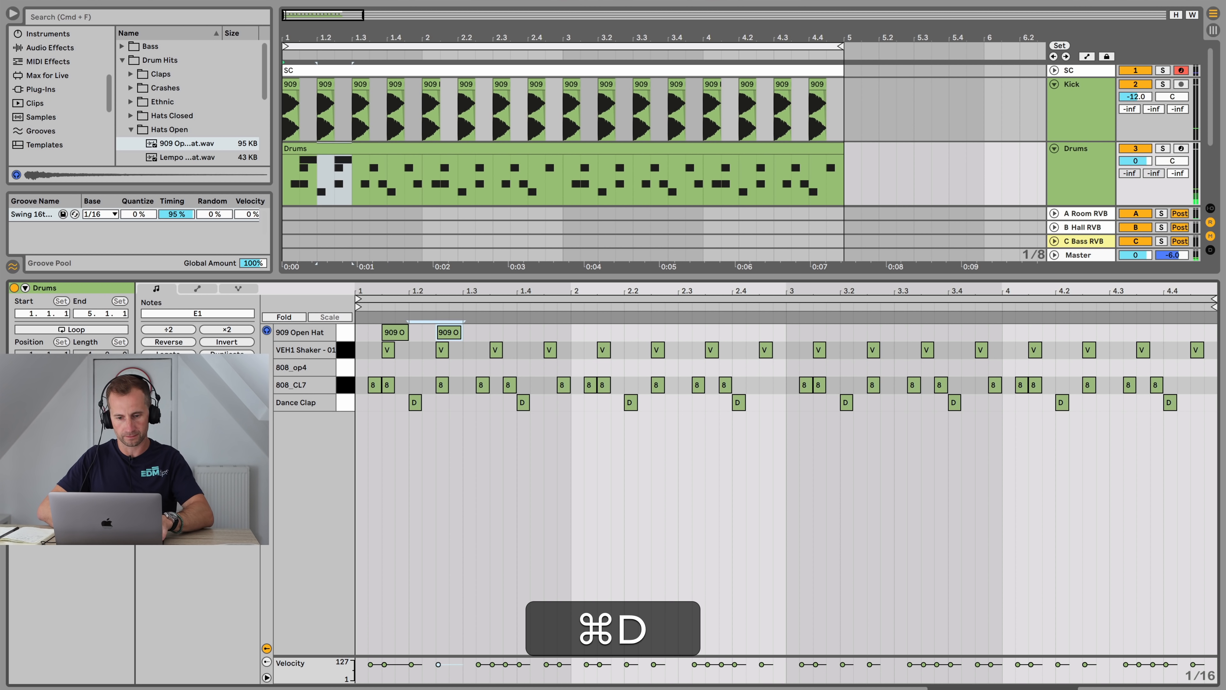
{"action": "key", "text": "super+d"}
{"action": "key", "text": "super+d"}
{"action": "key", "text": "super+d"}
{"action": "key", "text": "super+d"}
{"action": "key", "text": "super+d"}
{"action": "key", "text": "super+d"}
{"action": "key", "text": "super+d"}
{"action": "key", "text": "super+d"}
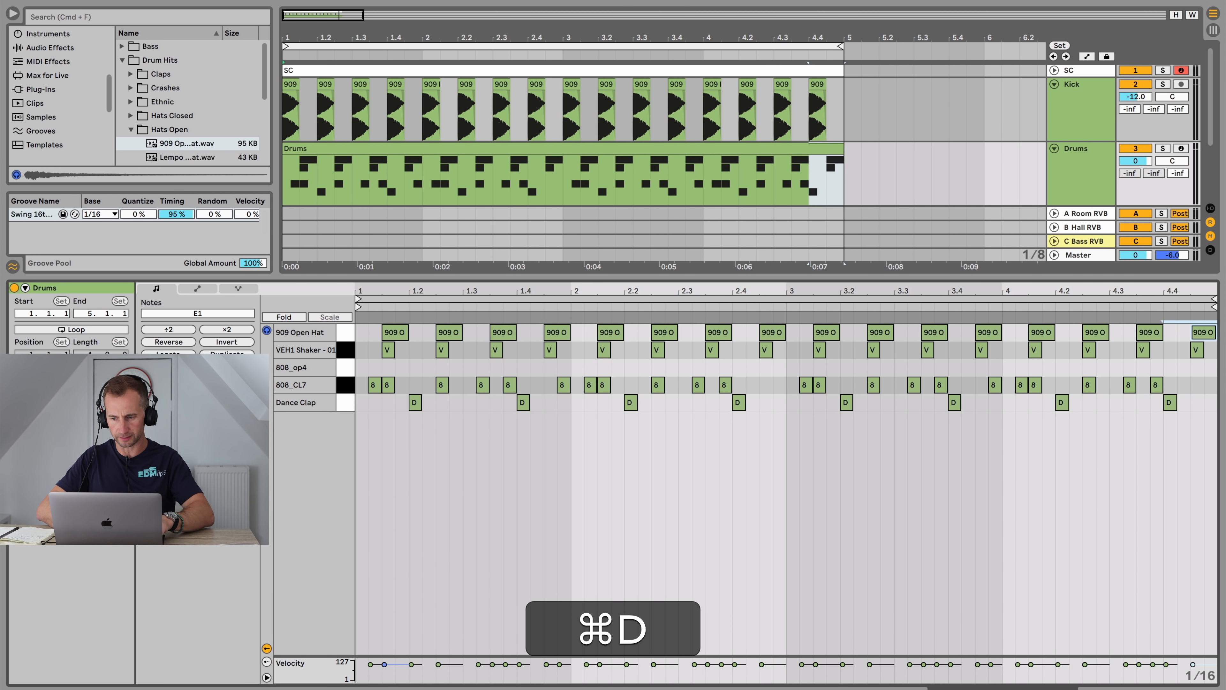
Step: Play the loop and lower the 909 Open Hat chain's volume to -19.6 dB
{"action": "key", "text": "shift+super+Tab"}
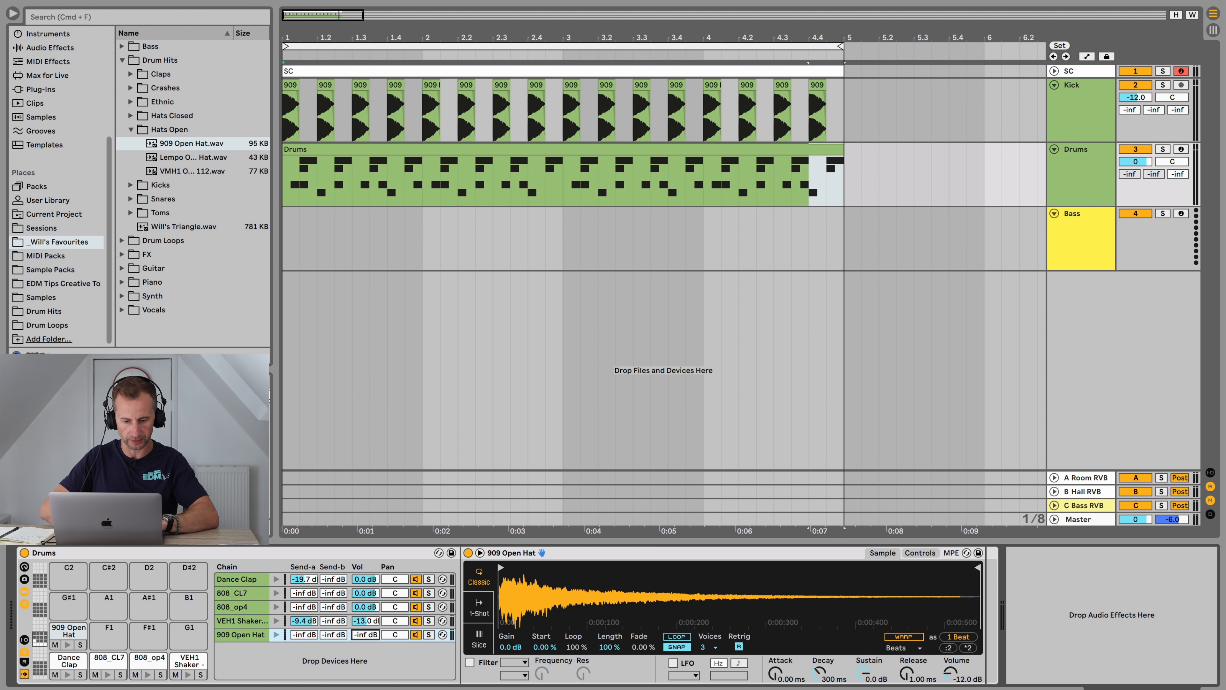
{"action": "key", "text": "space"}
{"action": "mouse_move", "coordinate": [365, 635]}
{"action": "left_mouse_down"}
{"action": "mouse_move", "coordinate": [366, 604]}
{"action": "mouse_move", "coordinate": [366, 623]}
{"action": "left_mouse_up"}
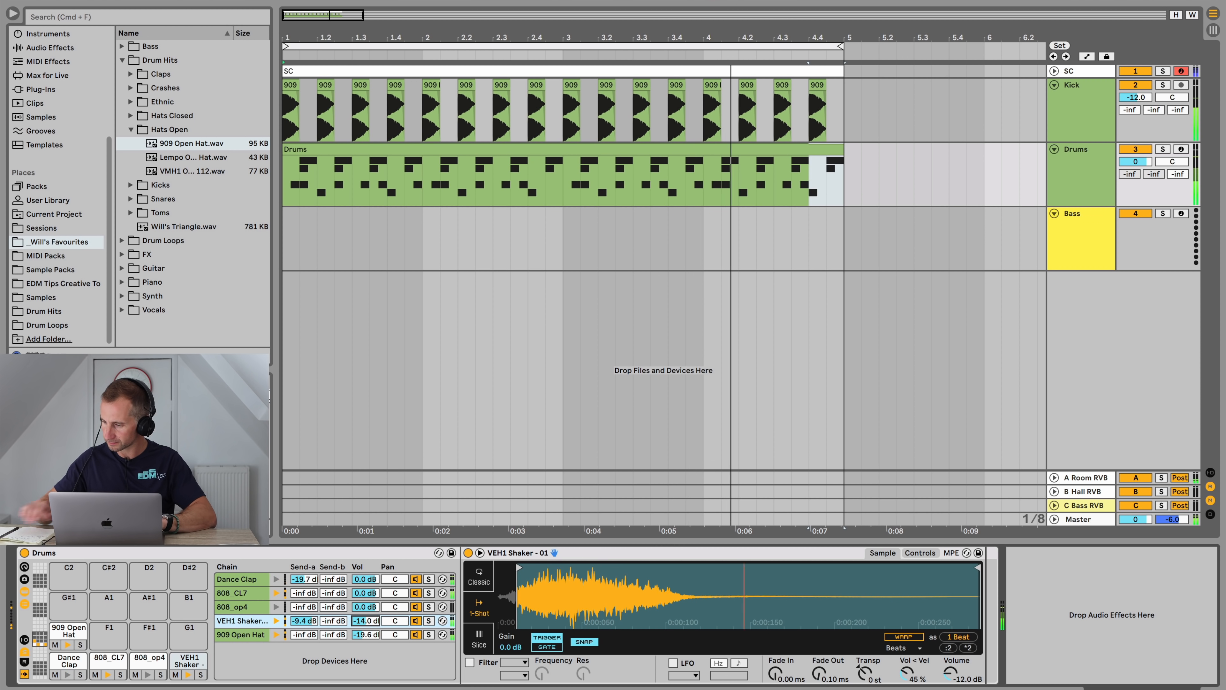
{"action": "key", "text": "space"}
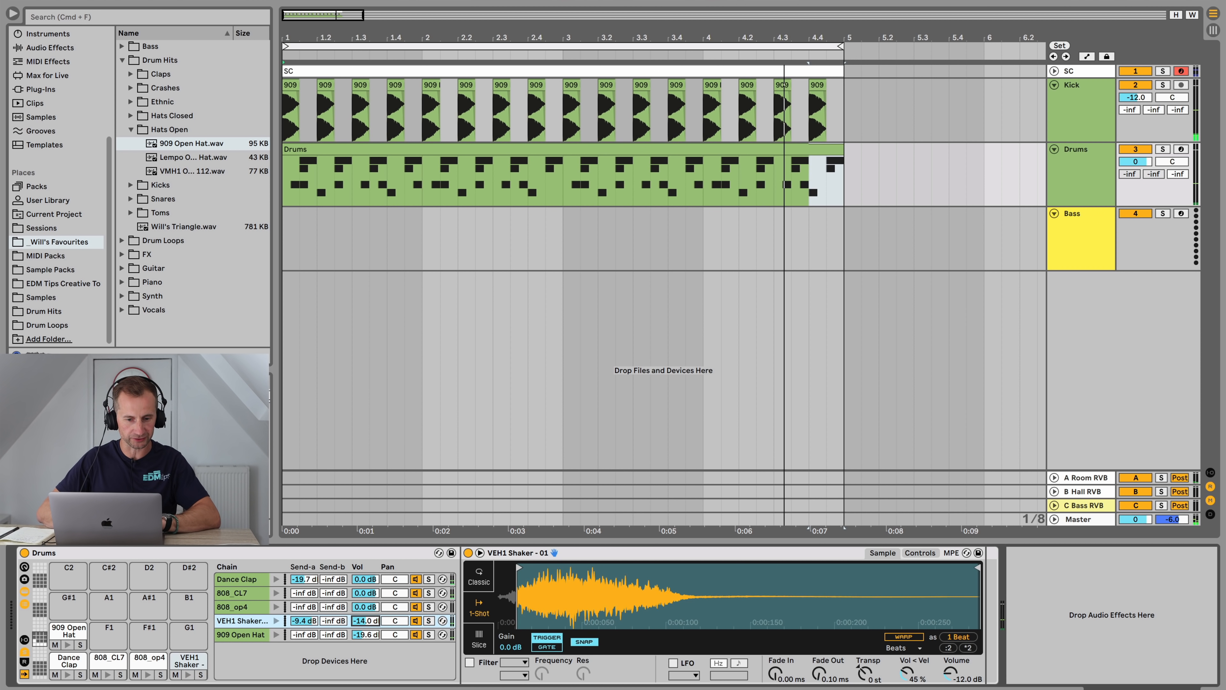
Step: Audition the snare samples in the favourites' Snares folder and return to the Drum Hits folder
{"action": "left_click", "coordinate": [160, 185]}
{"action": "key", "text": "Right"}
{"action": "key", "text": "Left"}
{"action": "key", "text": "Down"}
{"action": "key", "text": "Right"}
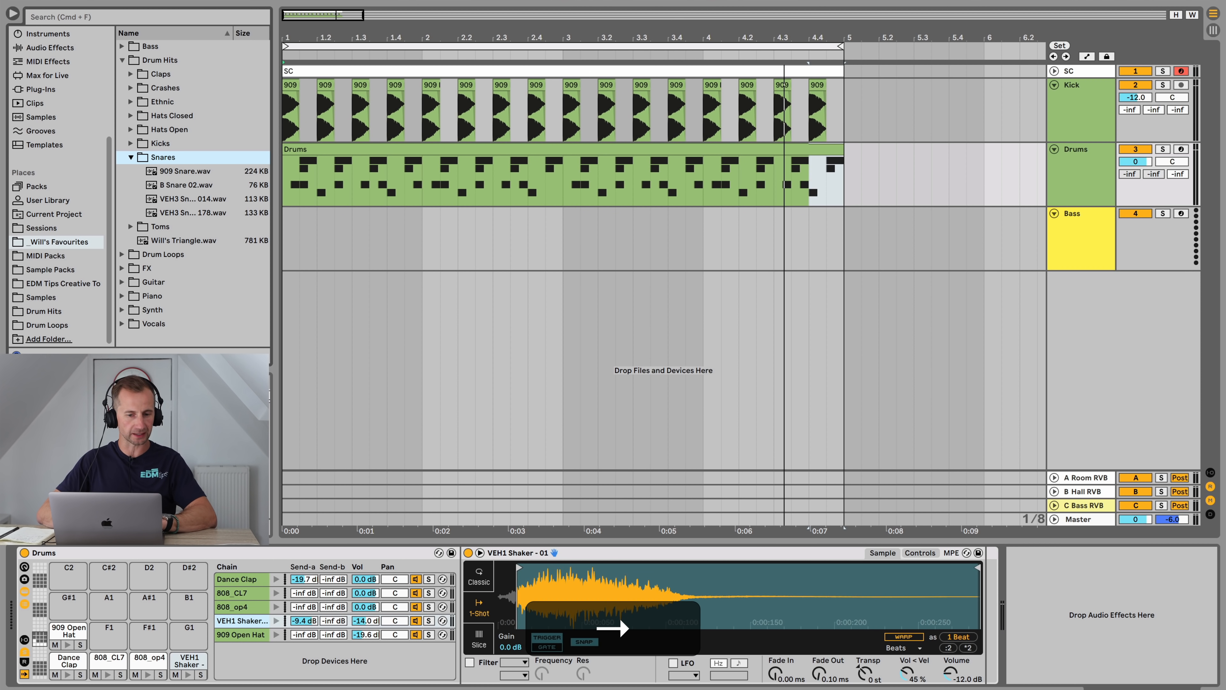
{"action": "key", "text": "Down"}
{"action": "key", "text": "Down"}
{"action": "key", "text": "Up"}
{"action": "key", "text": "Down"}
{"action": "key", "text": "Down"}
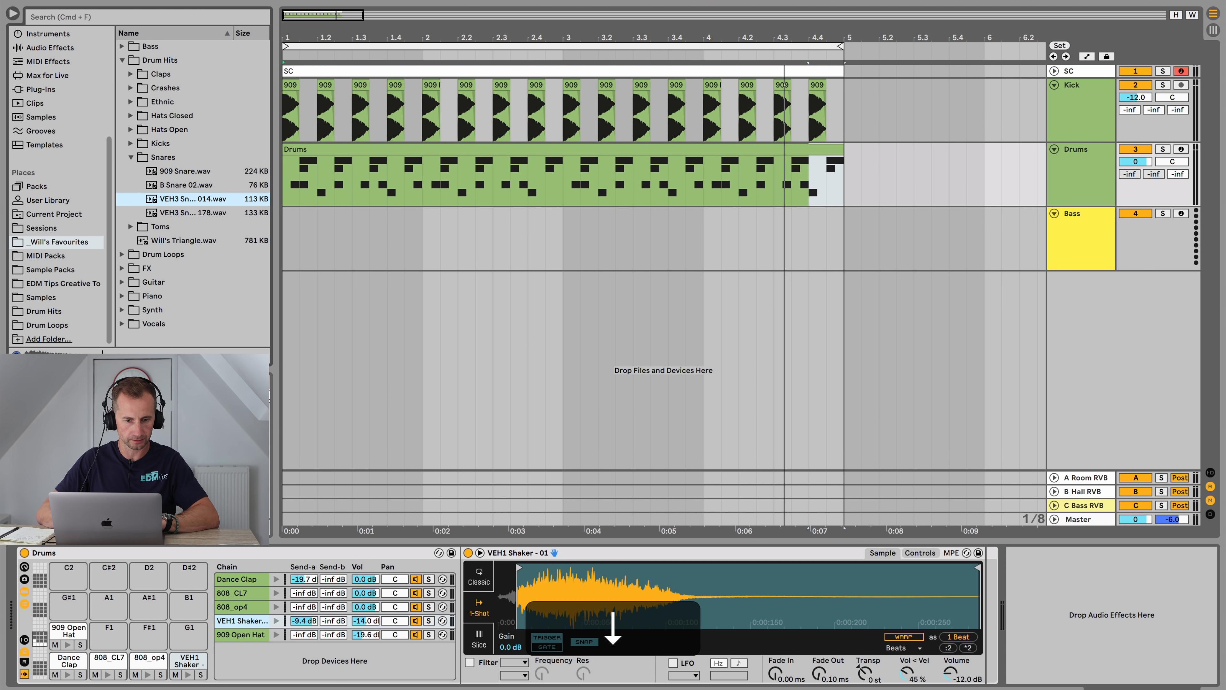
{"action": "key", "text": "Up"}
{"action": "key", "text": "Up"}
{"action": "key", "text": "Up"}
{"action": "key", "text": "Left"}
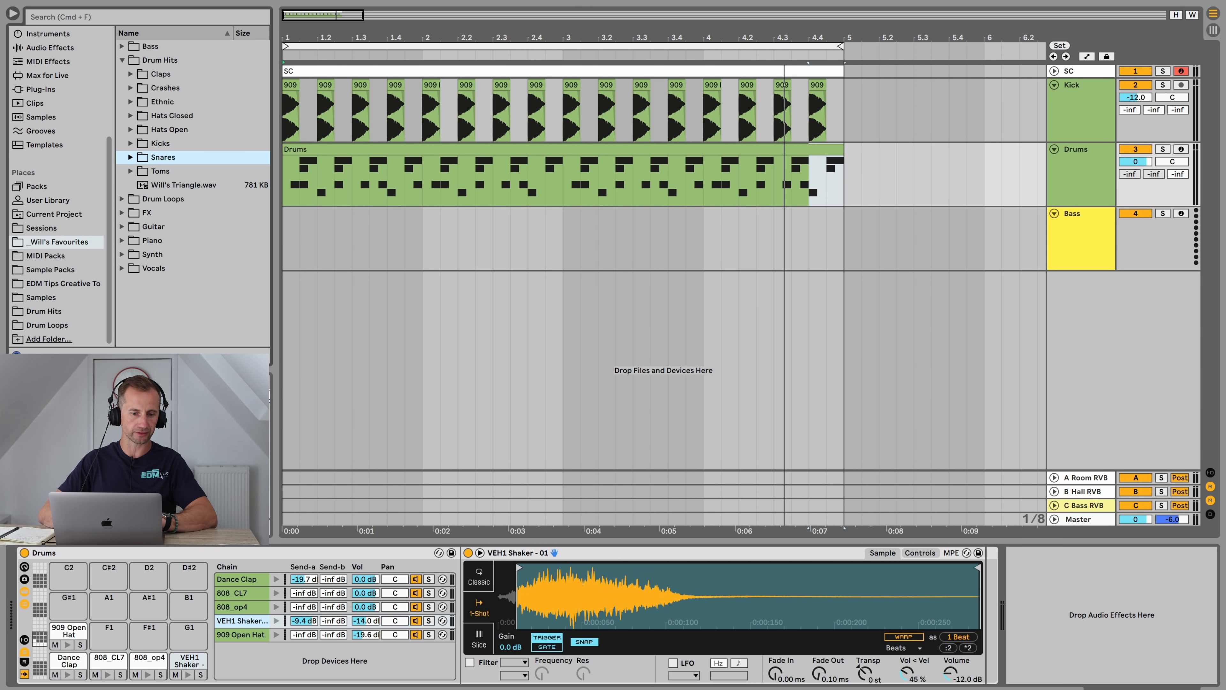
{"action": "left_click", "coordinate": [44, 312]}
{"action": "key", "text": "Left"}
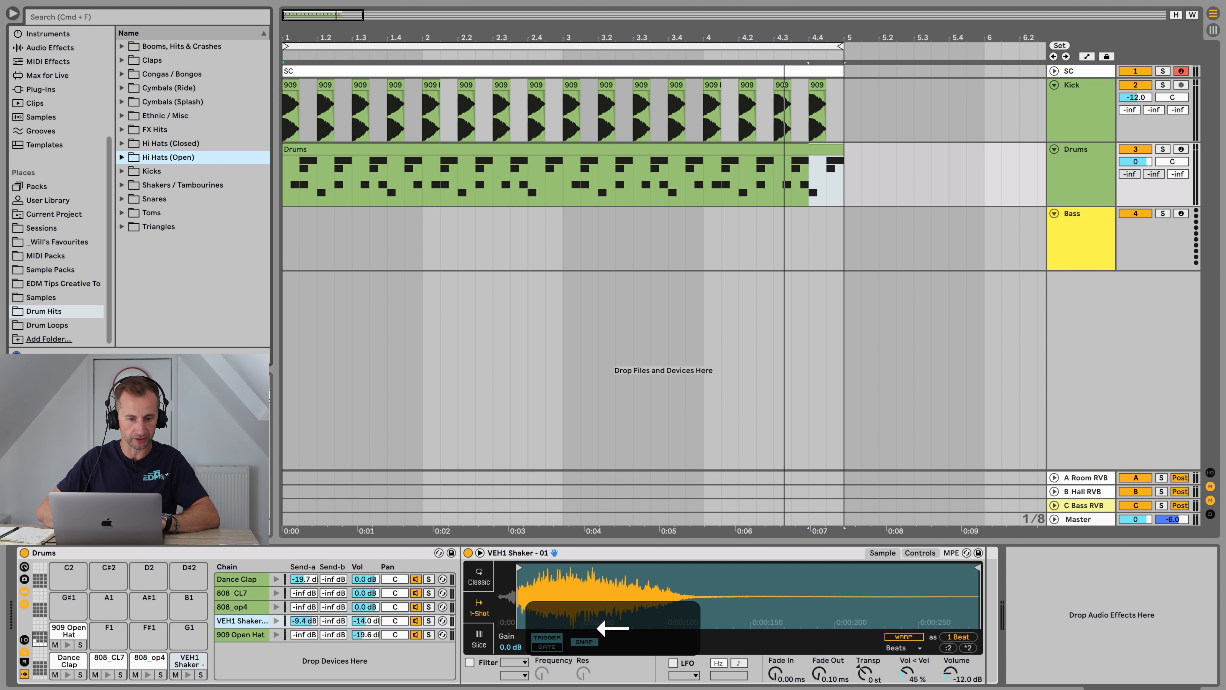
Step: Audition snares in the favourites' Snares subfolders and load VEH3 Snares 001.wav onto a new pad
{"action": "key", "text": "Down"}
{"action": "key", "text": "Down"}
{"action": "key", "text": "Down"}
{"action": "key", "text": "Right"}
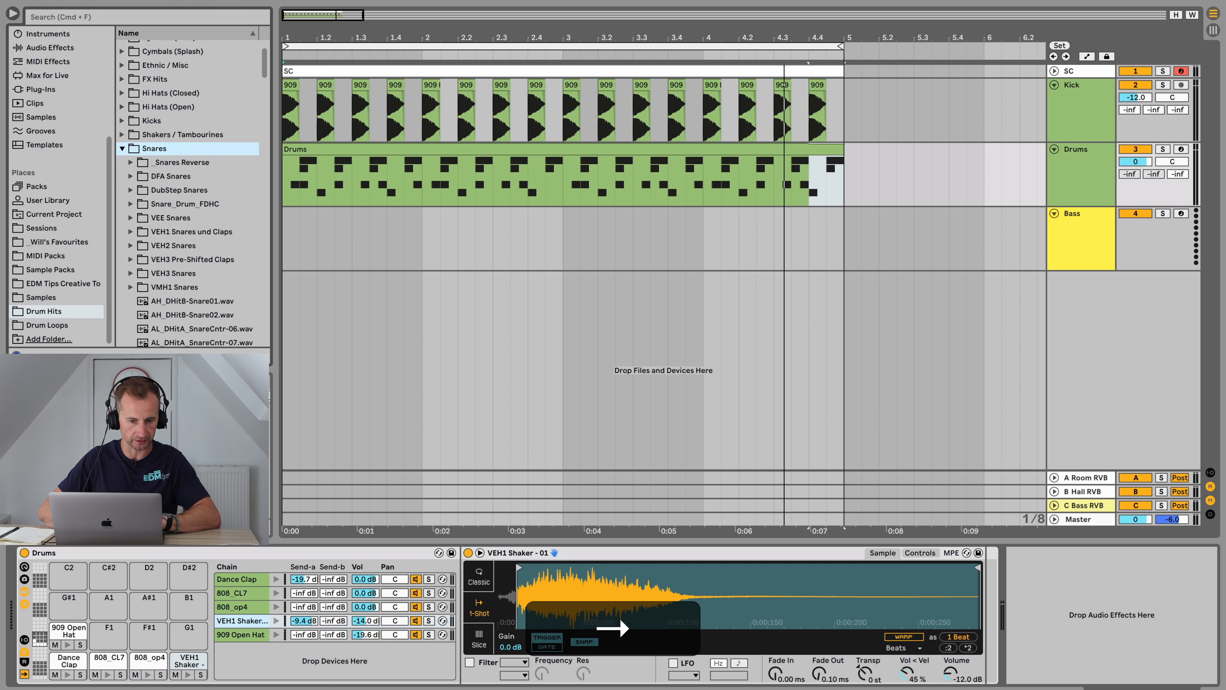
{"action": "key", "text": "Down"}
{"action": "key", "text": "Down"}
{"action": "key", "text": "Down"}
{"action": "key", "text": "Down"}
{"action": "key", "text": "Up"}
{"action": "key", "text": "Up"}
{"action": "key", "text": "Right"}
{"action": "key", "text": "Down"}
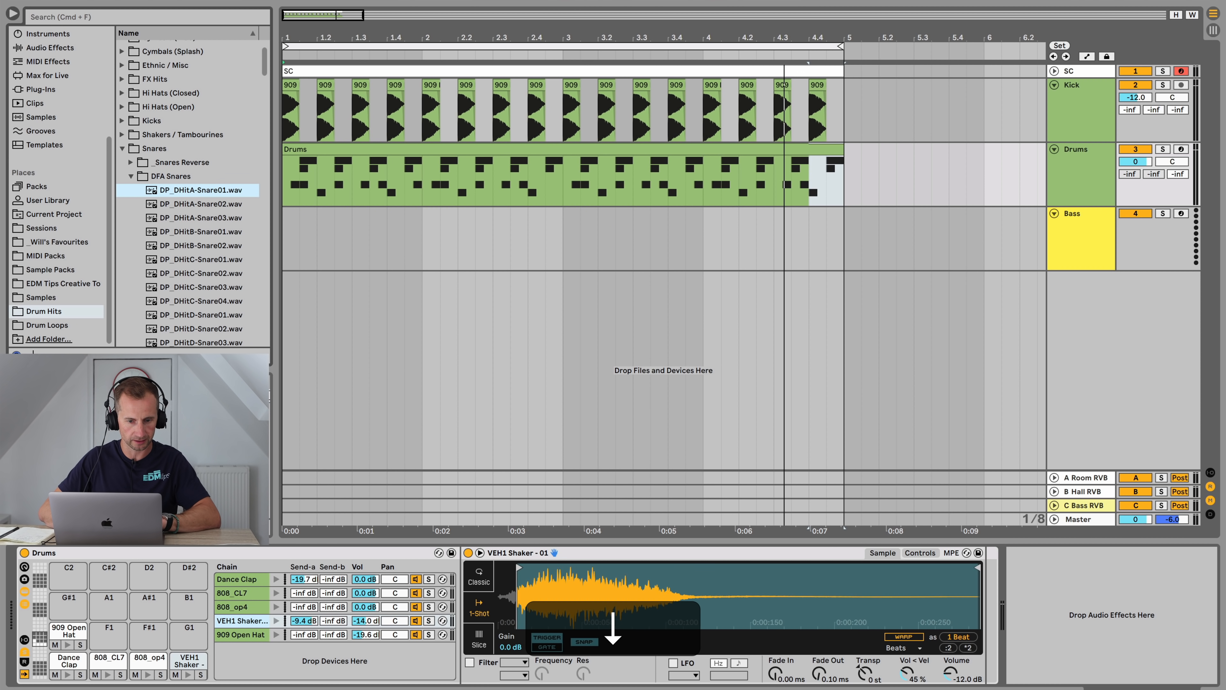
{"action": "key", "text": "Left"}
{"action": "key", "text": "Down"}
{"action": "key", "text": "Down"}
{"action": "key", "text": "Down"}
{"action": "key", "text": "Down"}
{"action": "key", "text": "Down"}
{"action": "key", "text": "Down"}
{"action": "key", "text": "Down"}
{"action": "key", "text": "Down"}
{"action": "key", "text": "Down"}
{"action": "key", "text": "Down"}
{"action": "key", "text": "Down"}
{"action": "key", "text": "Up"}
{"action": "key", "text": "Up"}
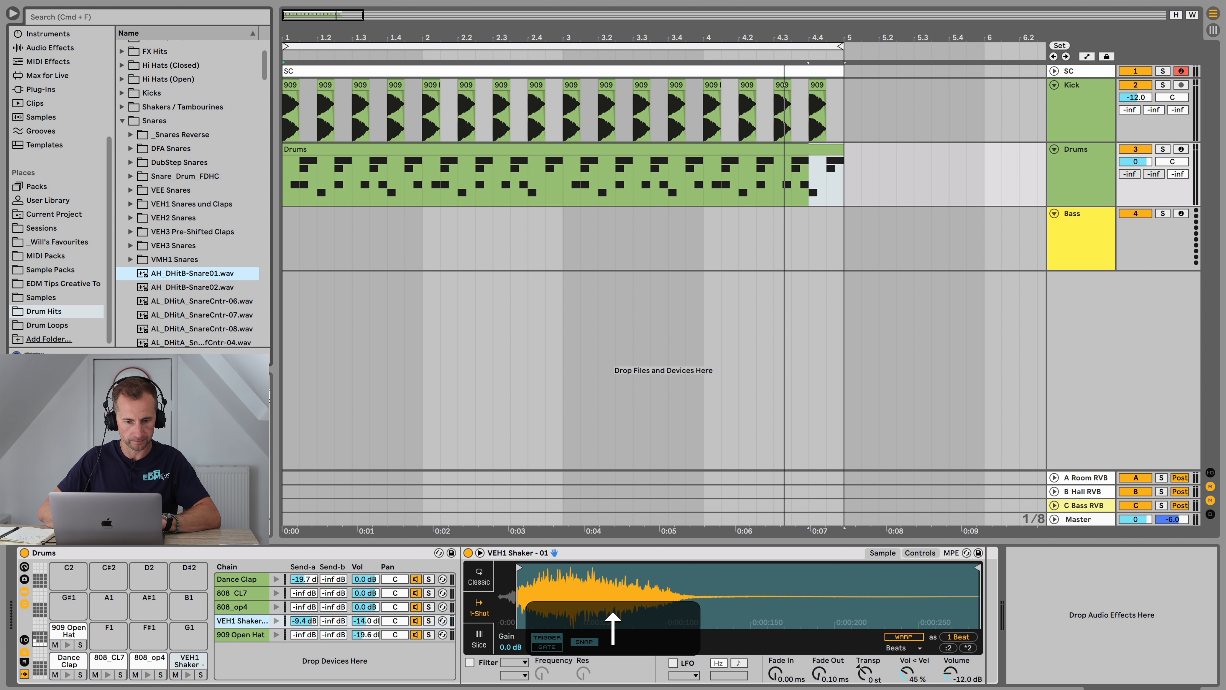
{"action": "key", "text": "Up"}
{"action": "key", "text": "Up"}
{"action": "key", "text": "Up"}
{"action": "key", "text": "Up"}
{"action": "key", "text": "Up"}
{"action": "key", "text": "Up"}
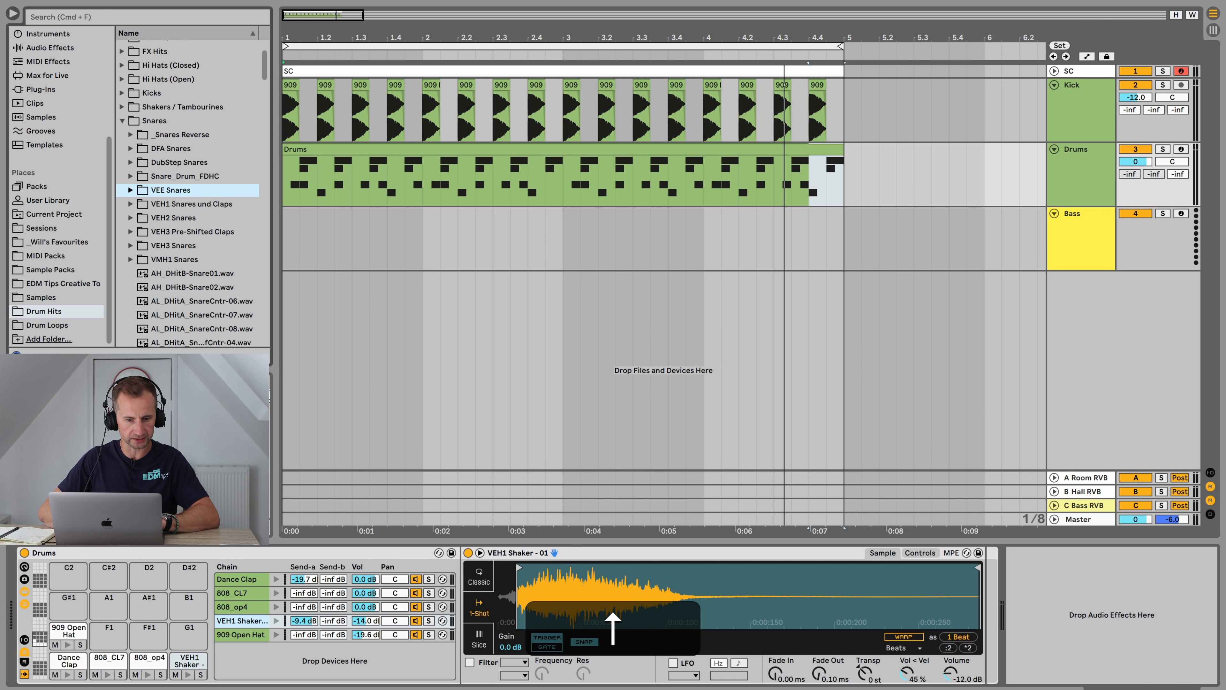
{"action": "key", "text": "Down"}
{"action": "key", "text": "Down"}
{"action": "key", "text": "Down"}
{"action": "key", "text": "Down"}
{"action": "key", "text": "Right"}
{"action": "key", "text": "Down"}
{"action": "key", "text": "Down"}
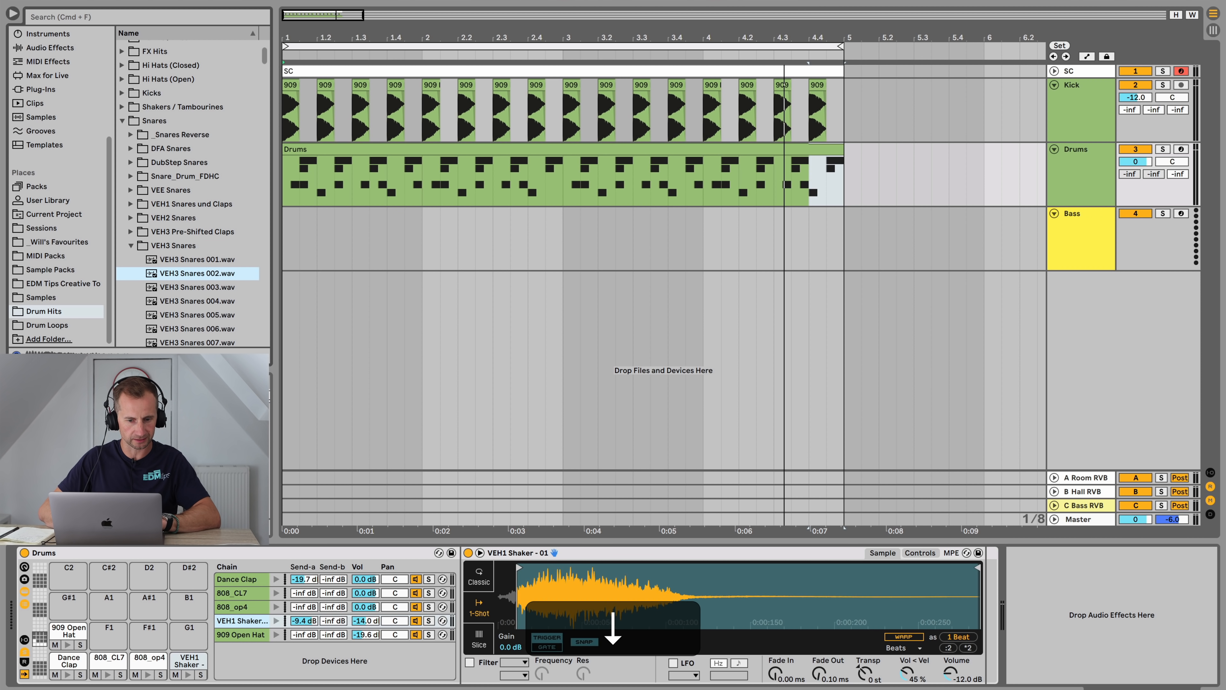
{"action": "key", "text": "Up"}
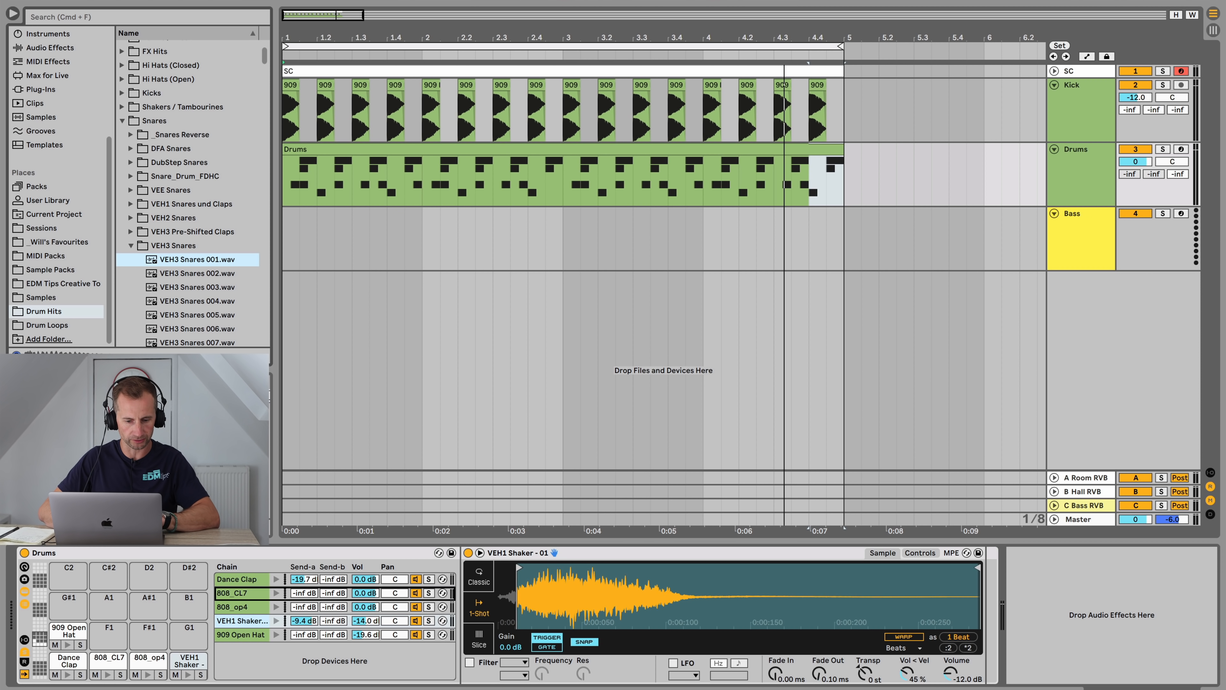
{"action": "key", "text": "Return"}
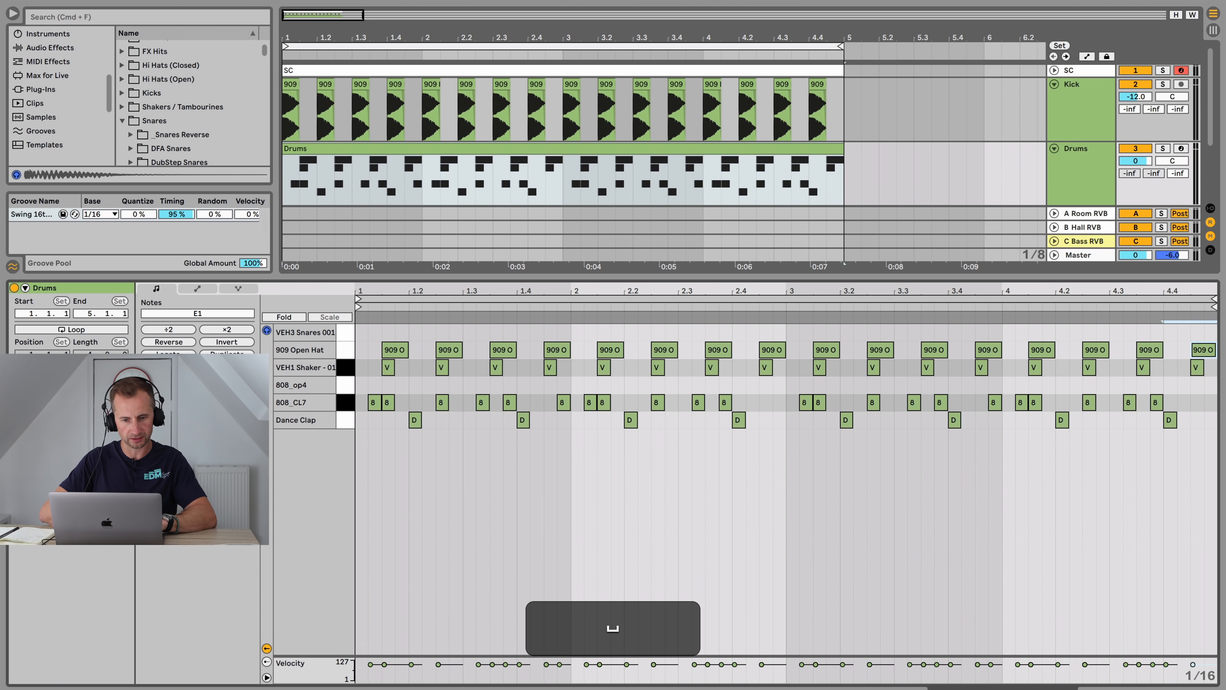
Step: Program a few VEH3 Snares 001 hits in the first bars, repositioning one while the loop plays
{"action": "key", "text": "space"}
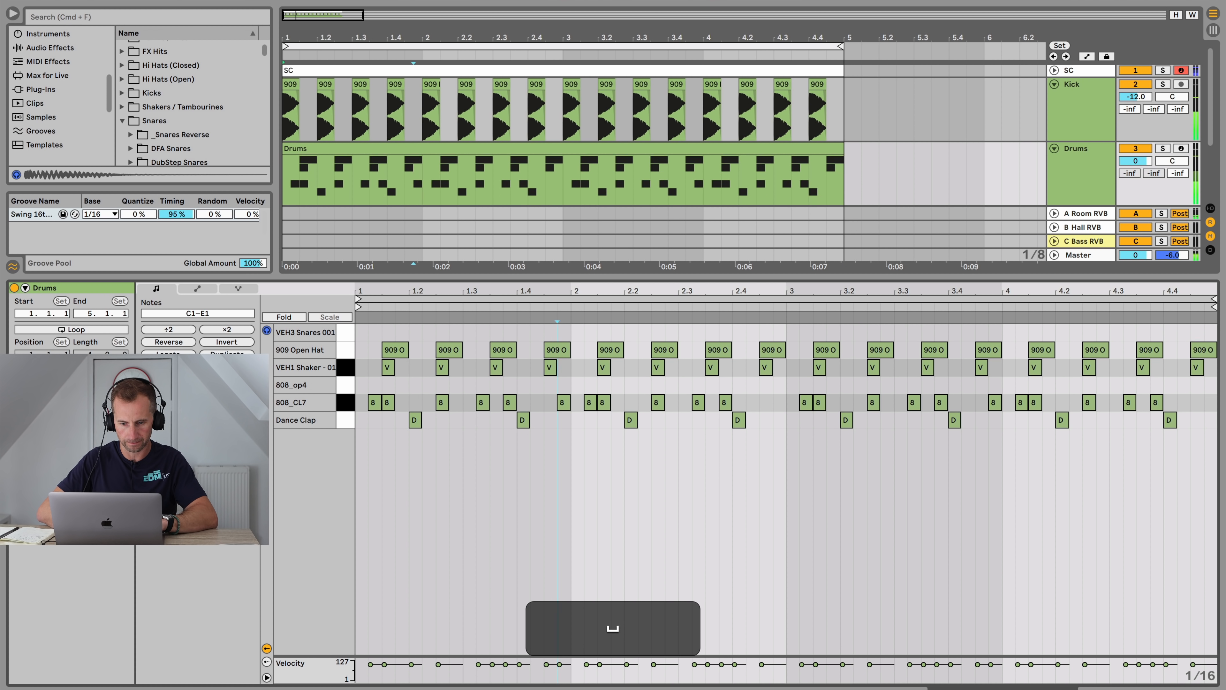
{"action": "double_click", "coordinate": [564, 333]}
{"action": "key", "text": "space"}
{"action": "key", "text": "space"}
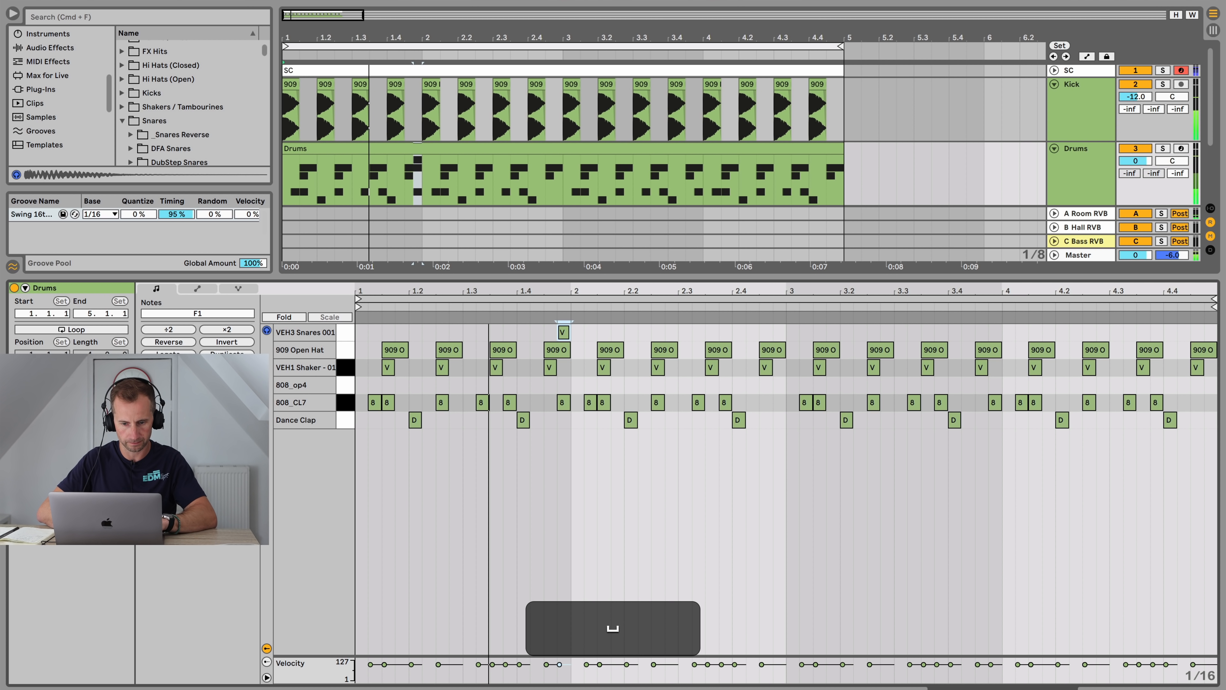
{"action": "double_click", "coordinate": [456, 333]}
{"action": "key", "text": "space"}
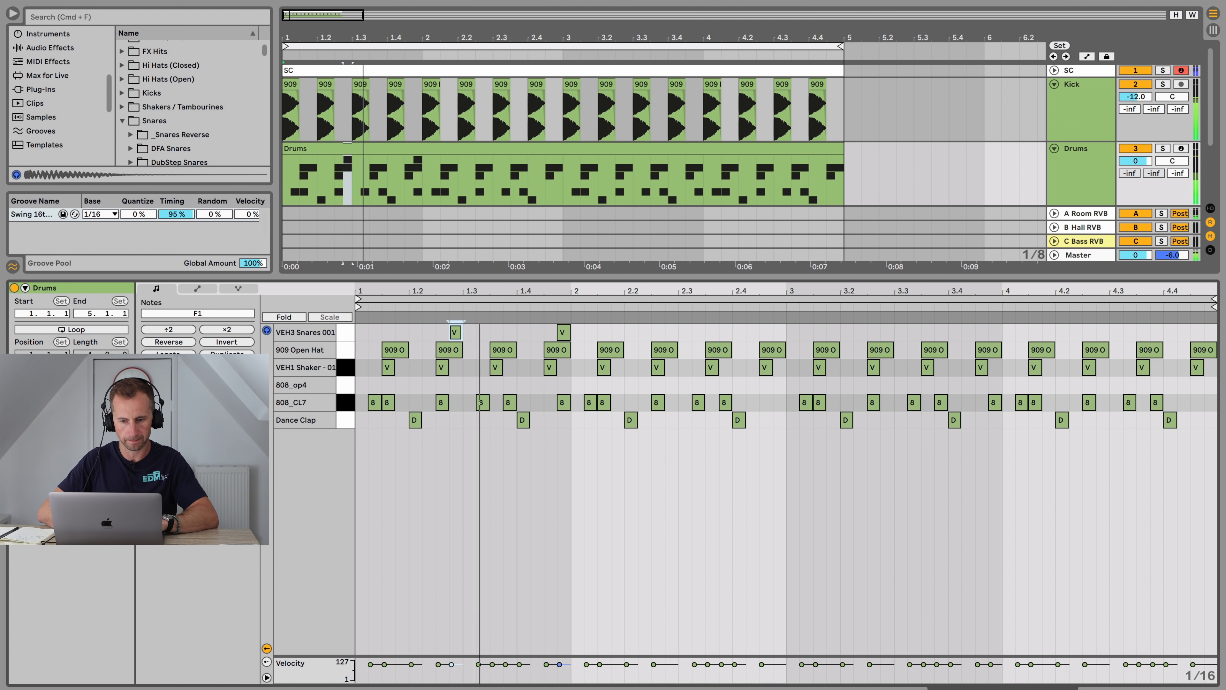
{"action": "key", "text": "space"}
{"action": "left_click_drag", "start_coordinate": [563, 332], "coordinate": [643, 333]}
{"action": "key", "text": "Right"}
{"action": "key", "text": "Right"}
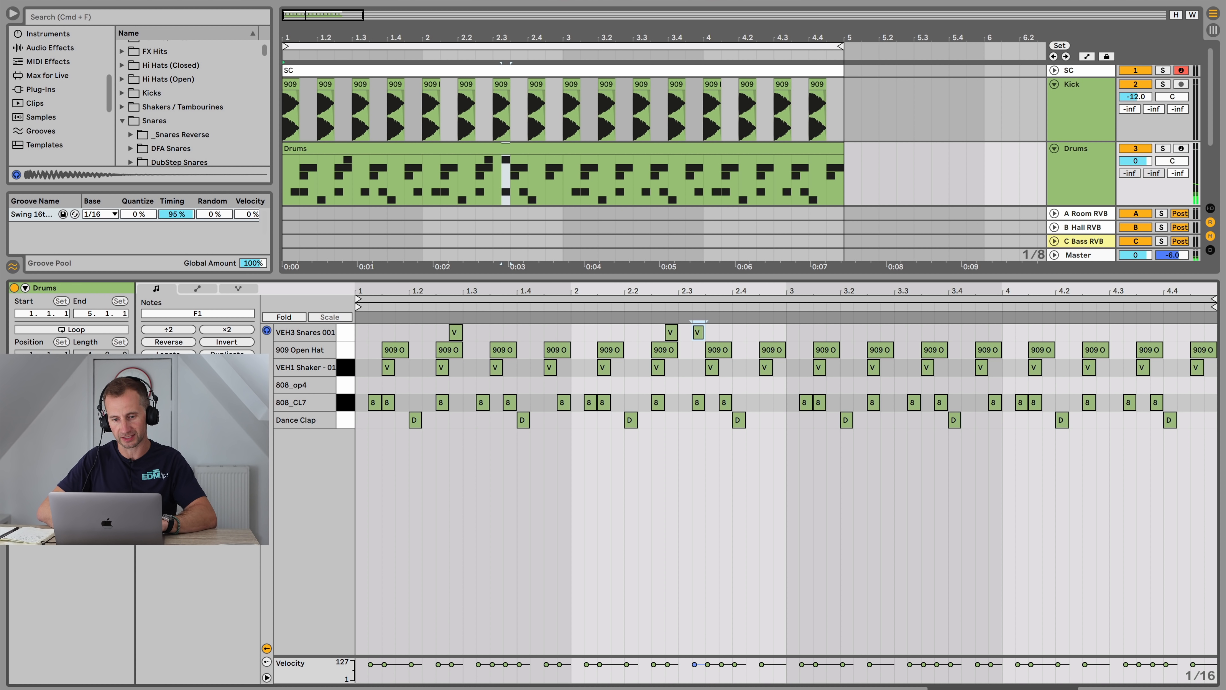
{"action": "key", "text": "space"}
{"action": "key", "text": "shift"}
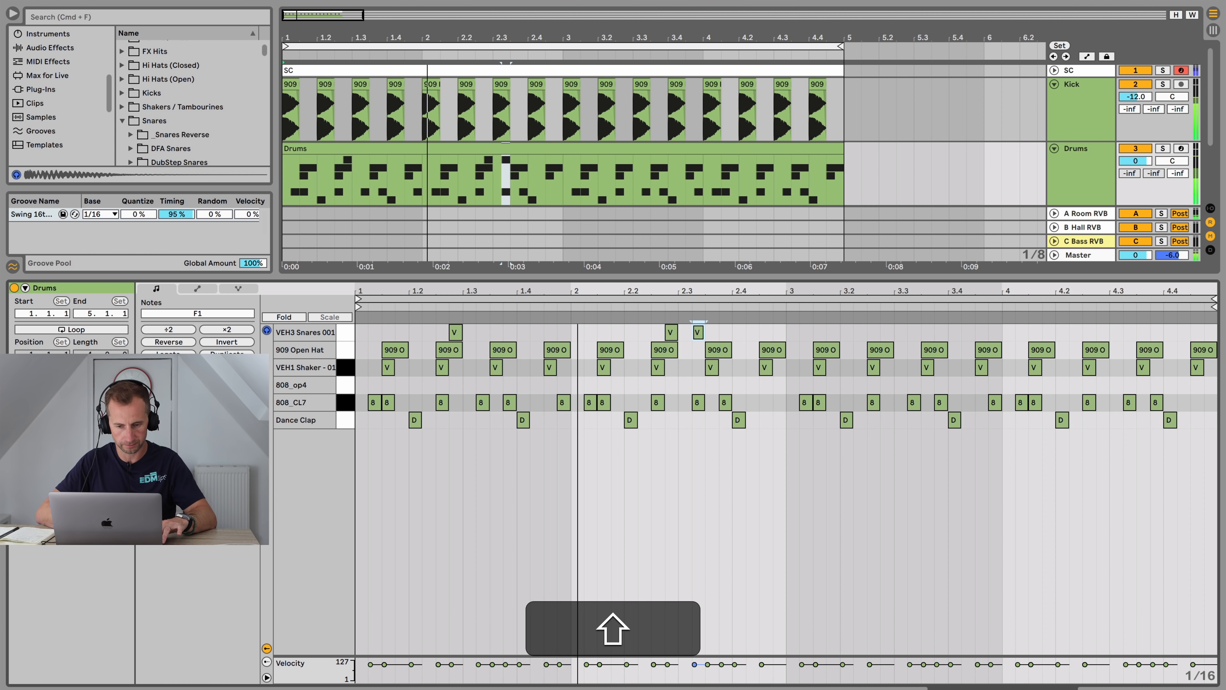
{"action": "key", "text": "space"}
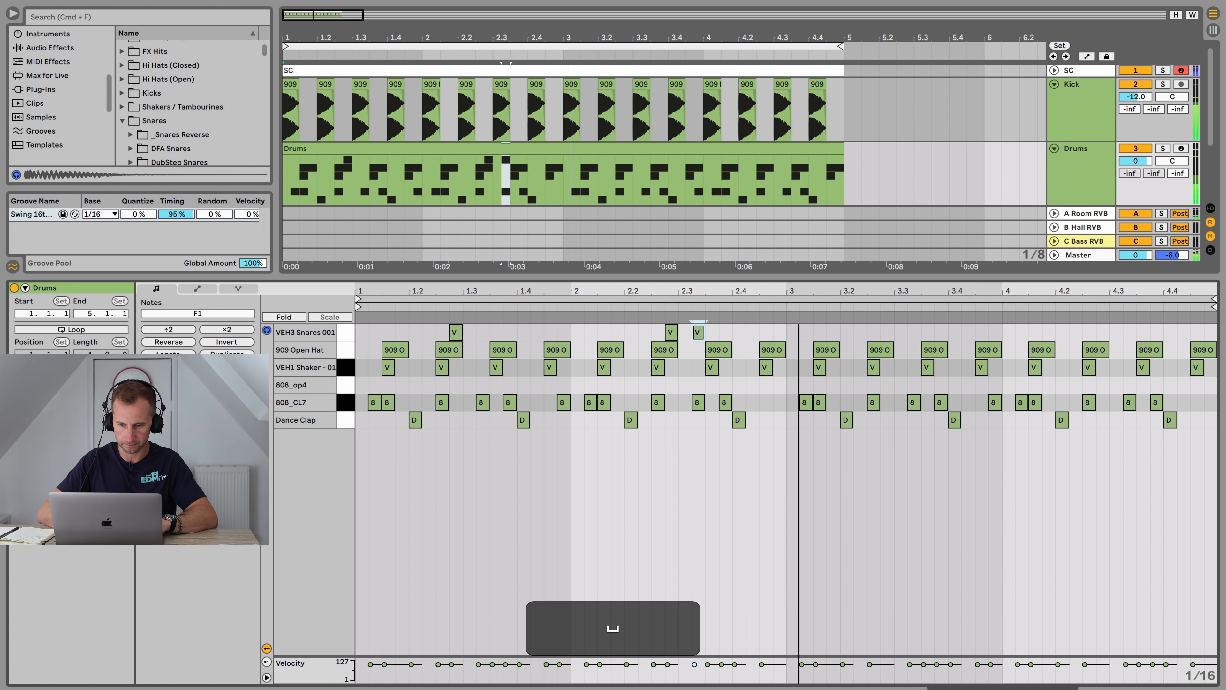
Step: Lower the 808_CL7 chain's volume to -7.7 dB while playing the loop
{"action": "key", "text": "shift+Tab"}
{"action": "key", "text": "space"}
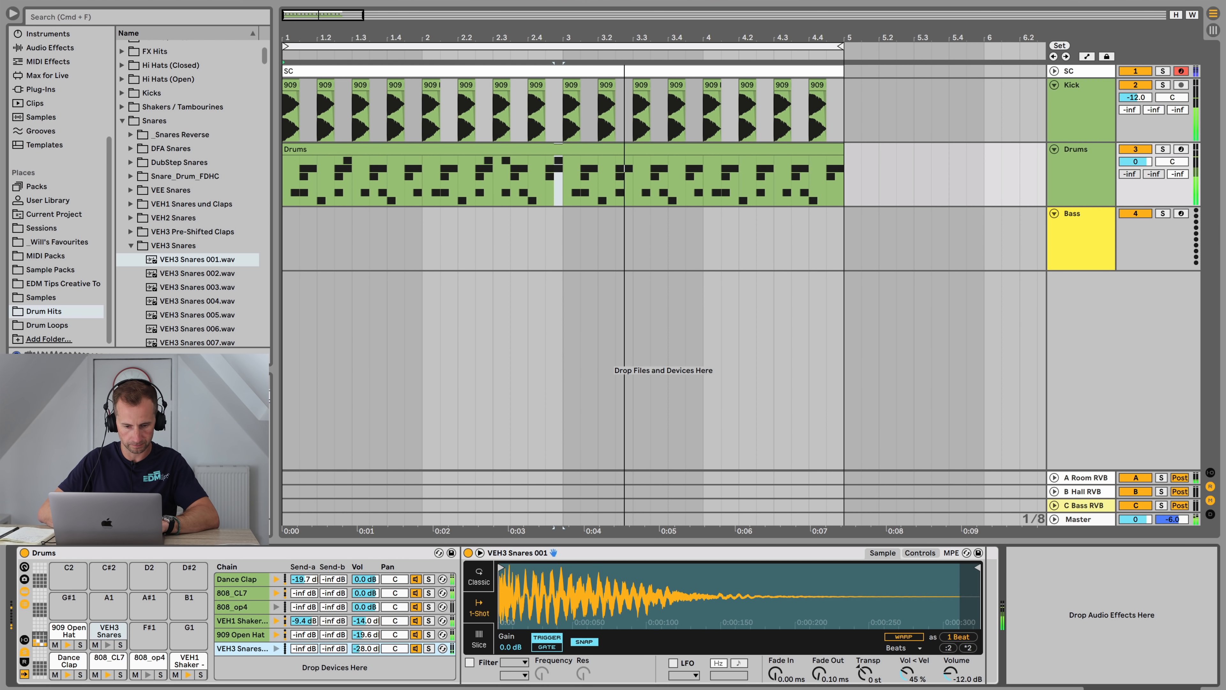
{"action": "mouse_move", "coordinate": [365, 593]}
{"action": "left_mouse_down"}
{"action": "mouse_move", "coordinate": [365, 622]}
{"action": "mouse_move", "coordinate": [366, 601]}
{"action": "left_mouse_up"}
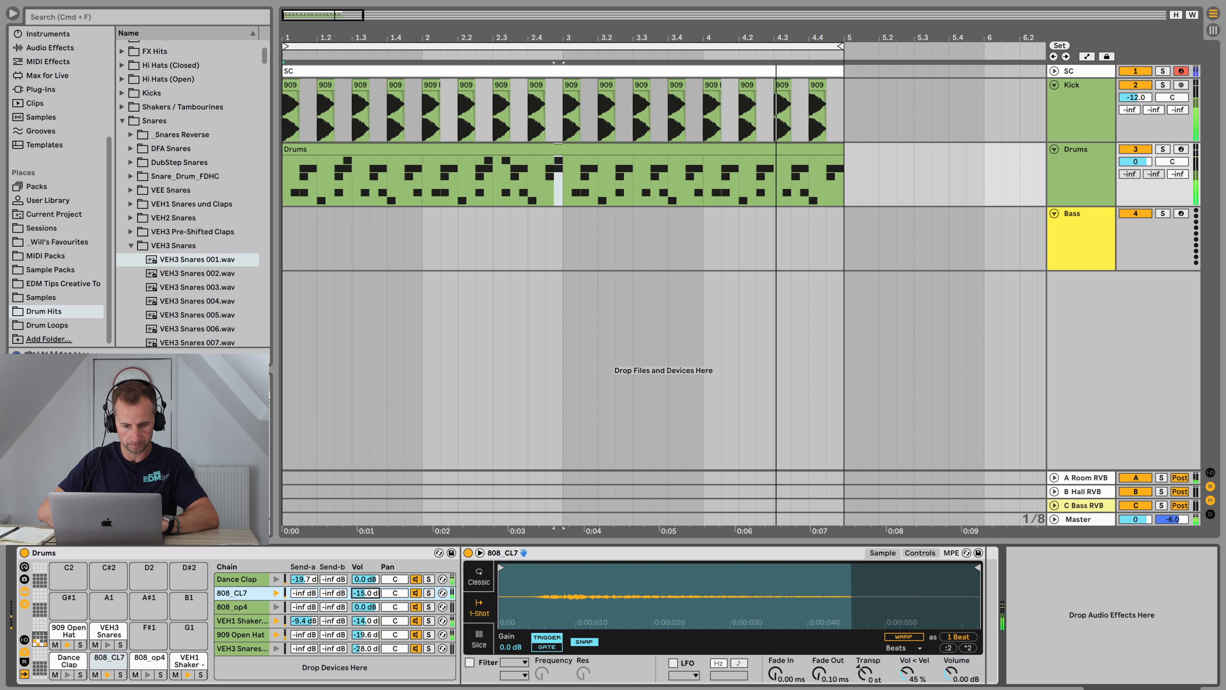
{"action": "key", "text": "space"}
Step: Add another snare hit in bar 3 and an 808_op4 hit at the end of bar 4
{"action": "double_click", "coordinate": [483, 149]}
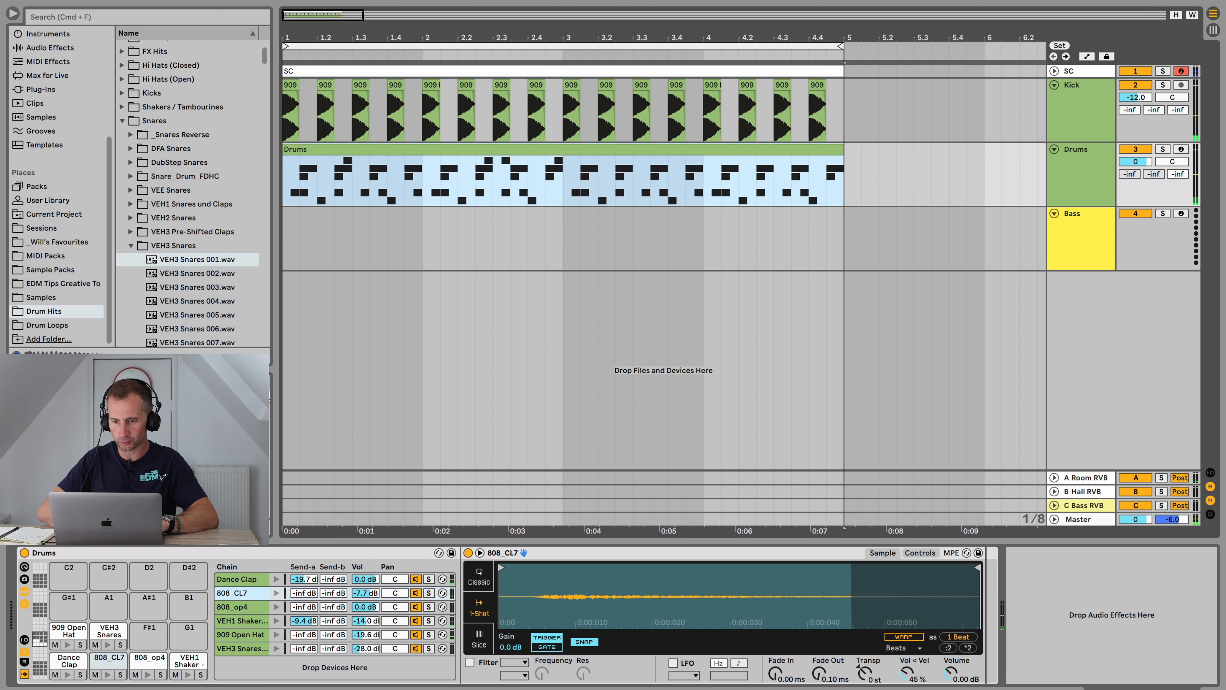
{"action": "left_click", "coordinate": [1191, 334]}
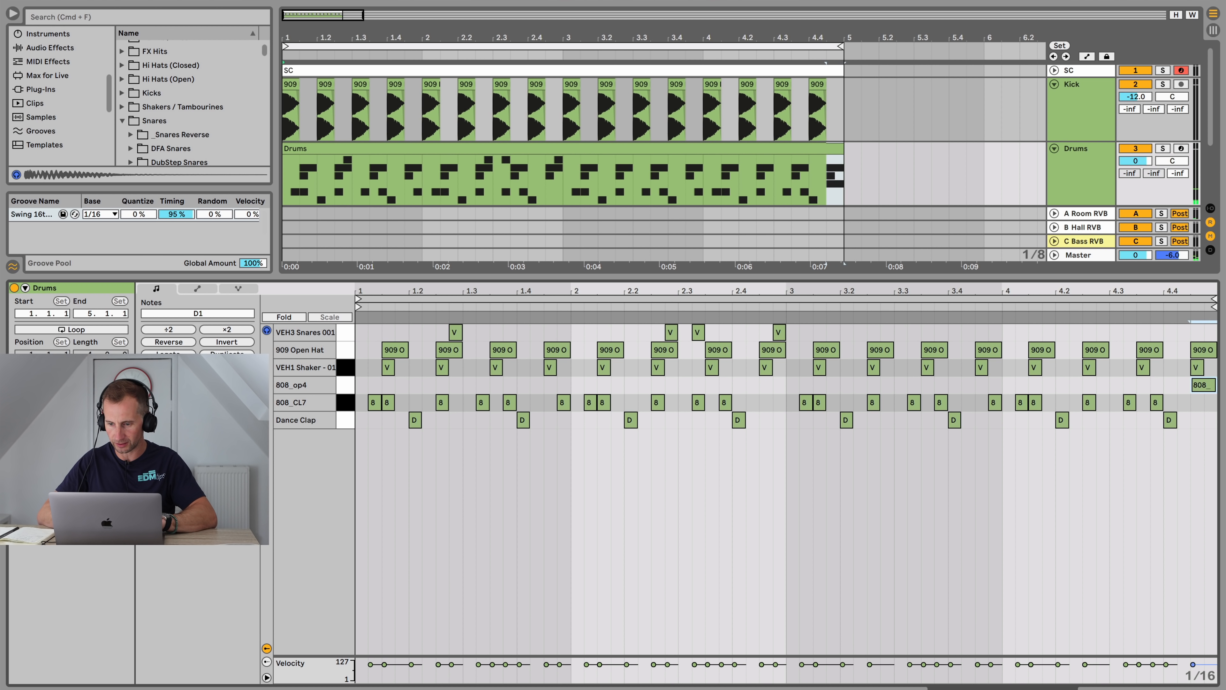
{"action": "key", "text": "shift+Tab"}
{"action": "key", "text": "space"}
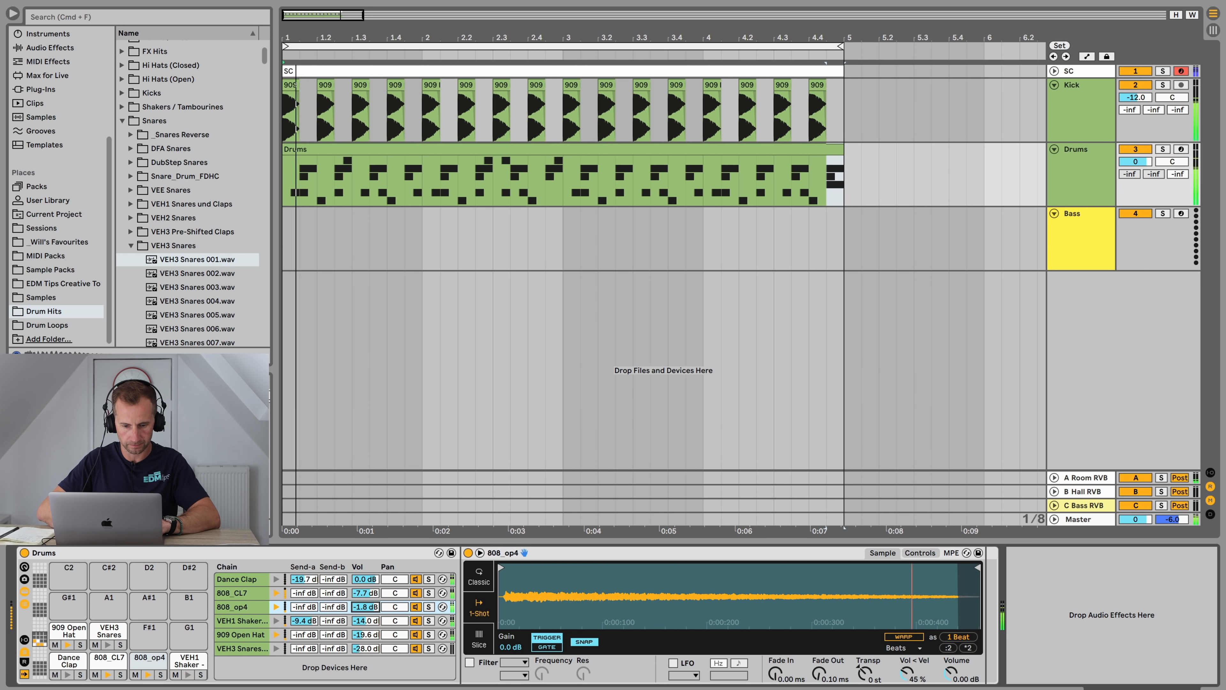
Step: Play from bar 4, lower the 808_op4 chain's volume to -8.7 dB and save the set
{"action": "key", "text": "space"}
{"action": "left_click", "coordinate": [755, 55]}
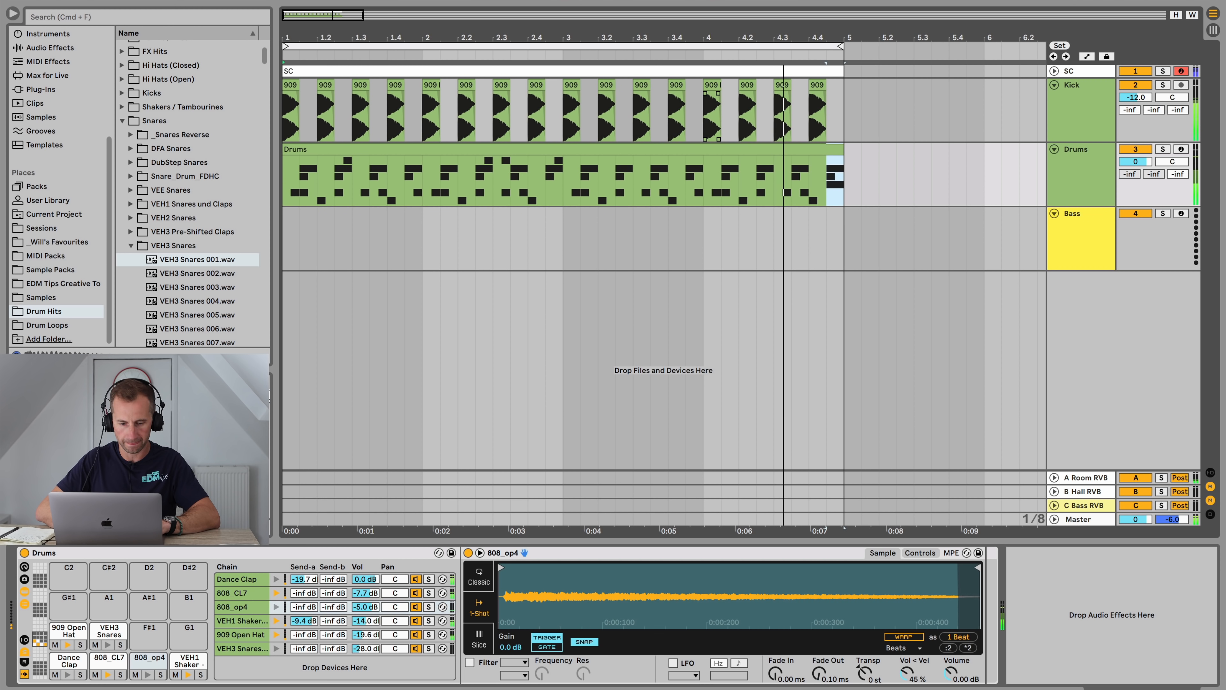
{"action": "key", "text": "space"}
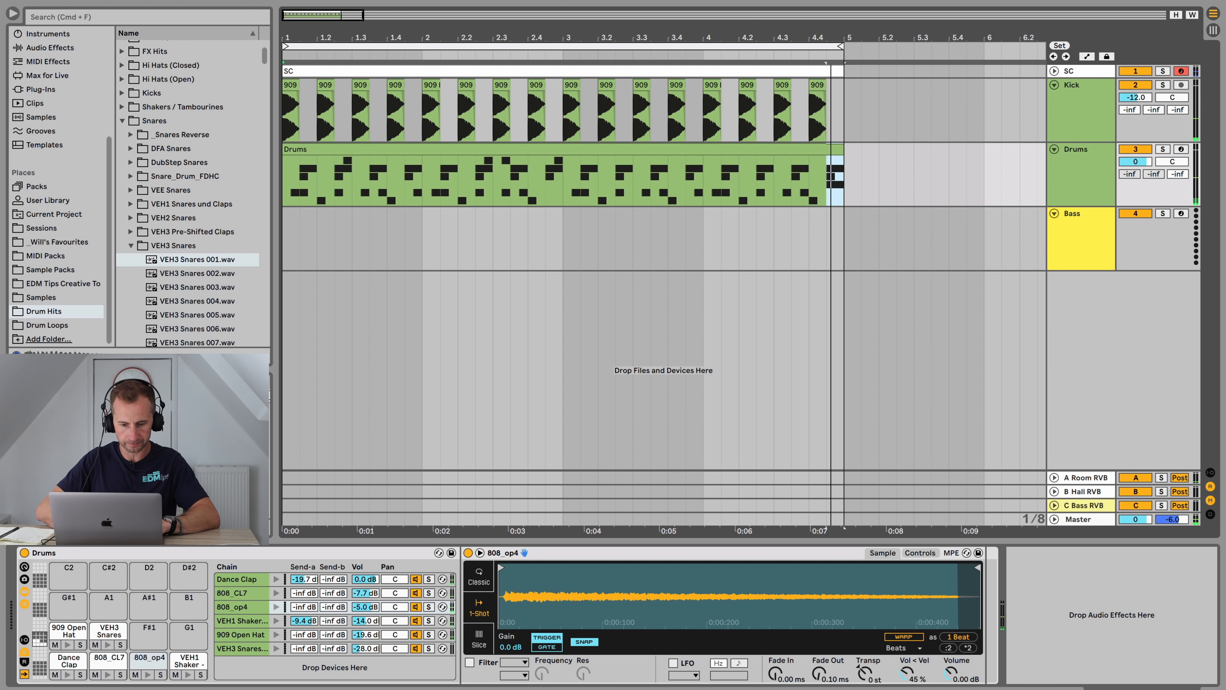
{"action": "left_click_drag", "start_coordinate": [365, 607], "coordinate": [365, 613]}
{"action": "key", "text": "super+s"}
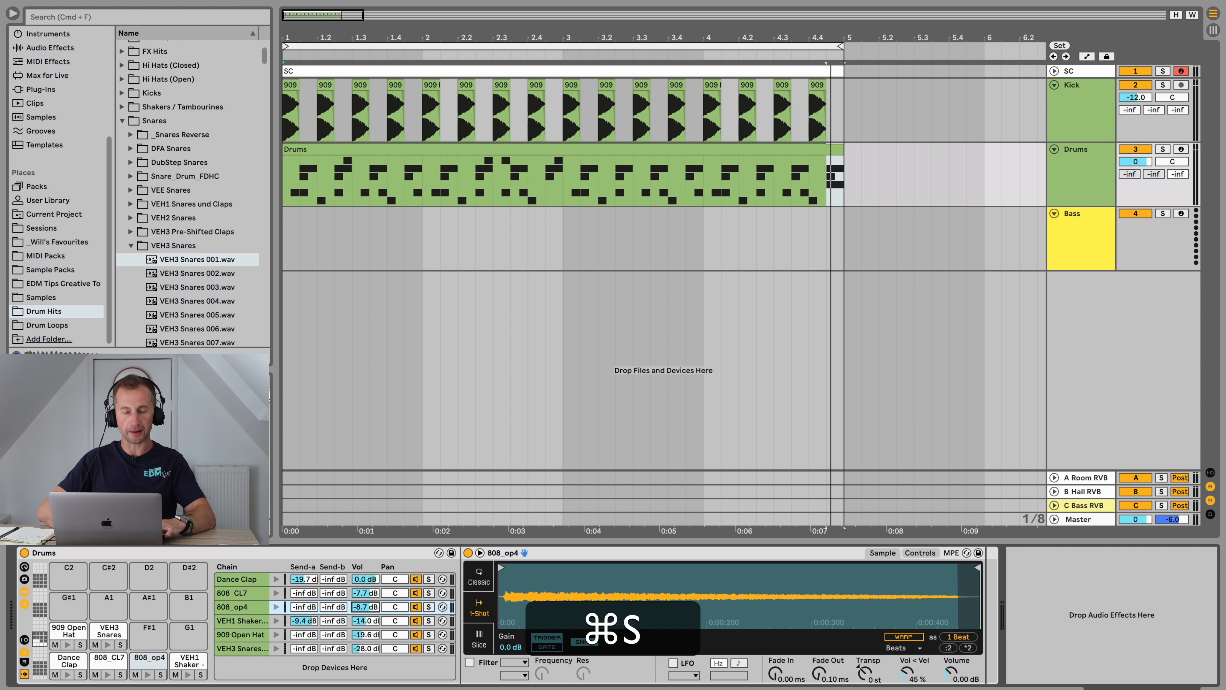
Step: Insert a new audio track below the Drums track and play the arrangement
{"action": "scroll", "coordinate": [60, 189], "scroll_direction": "up", "scroll_amount": 2}
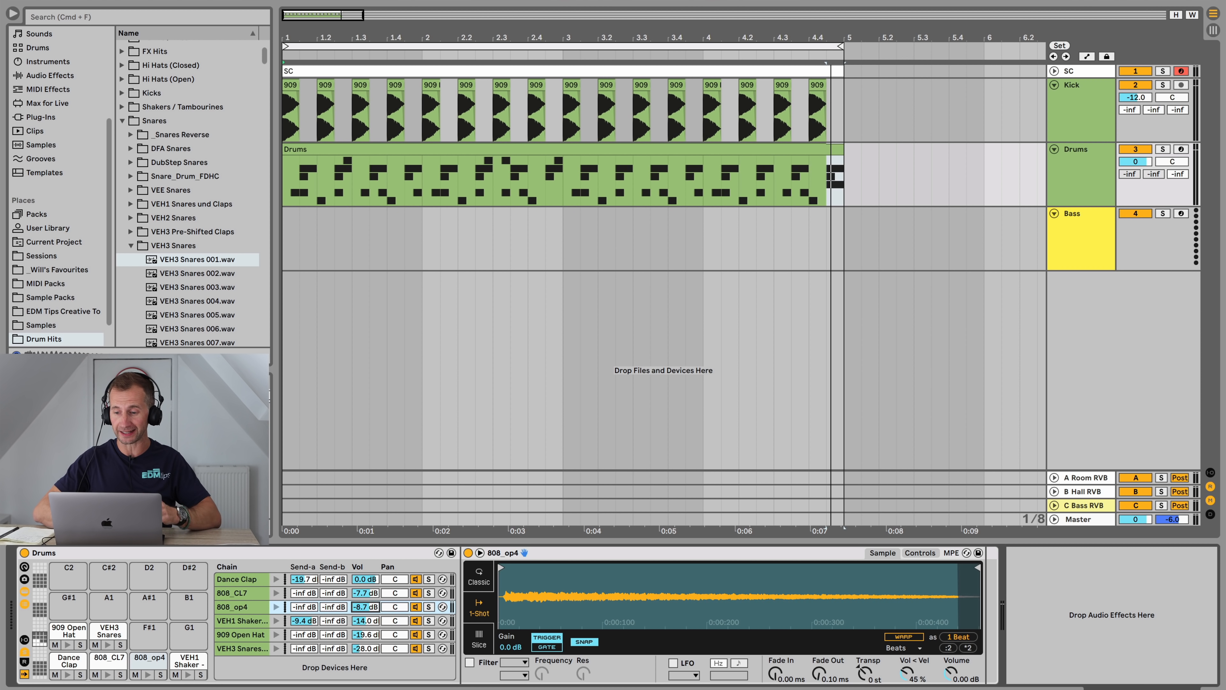
{"action": "left_click", "coordinate": [1082, 159]}
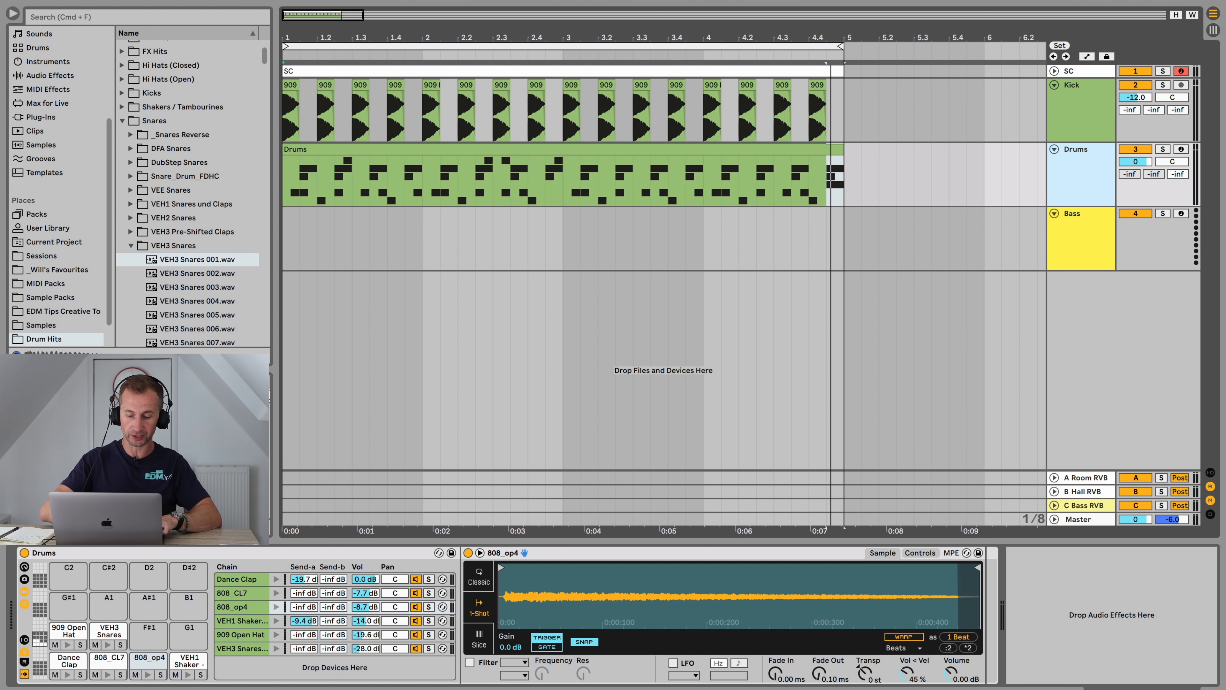
{"action": "key", "text": "super+t"}
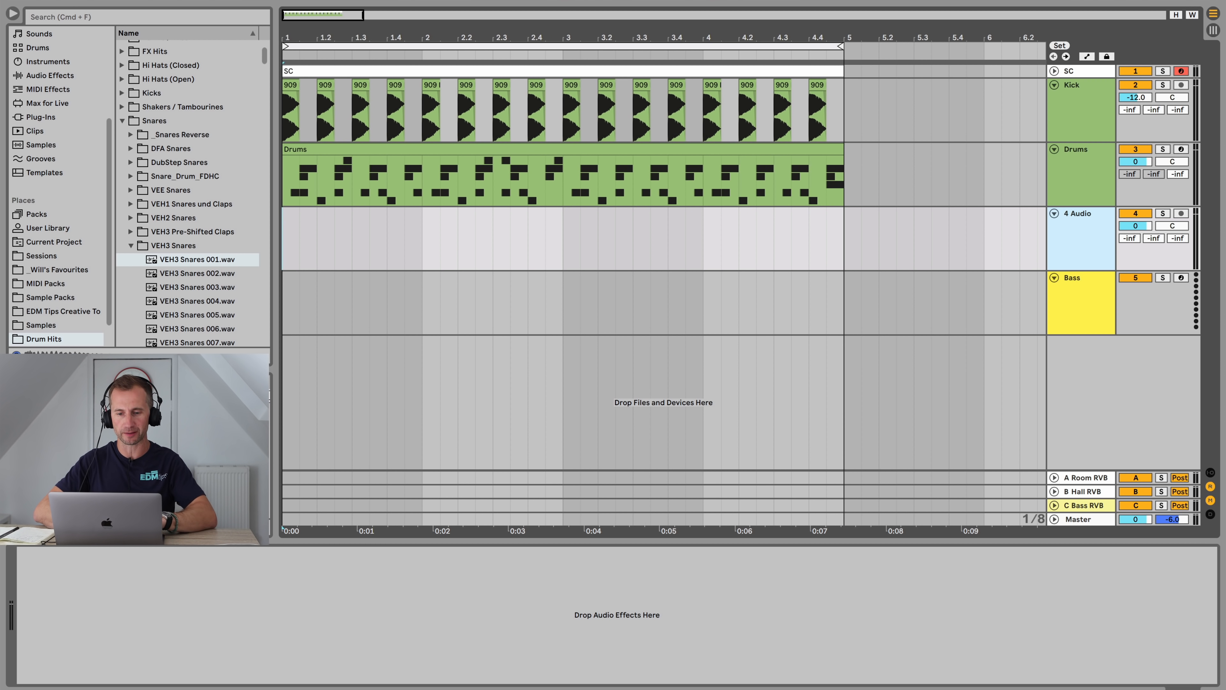
{"action": "scroll", "coordinate": [664, 266], "scroll_direction": "up", "scroll_amount": 1}
{"action": "key", "text": "space"}
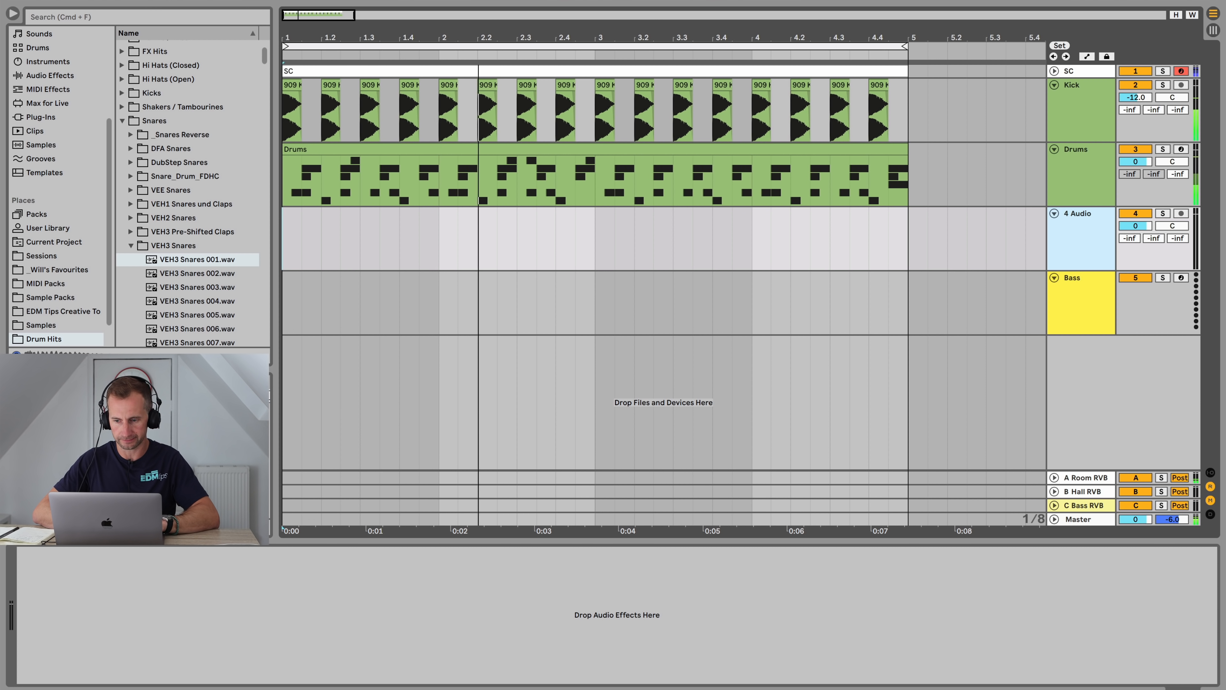
{"action": "key", "text": "space"}
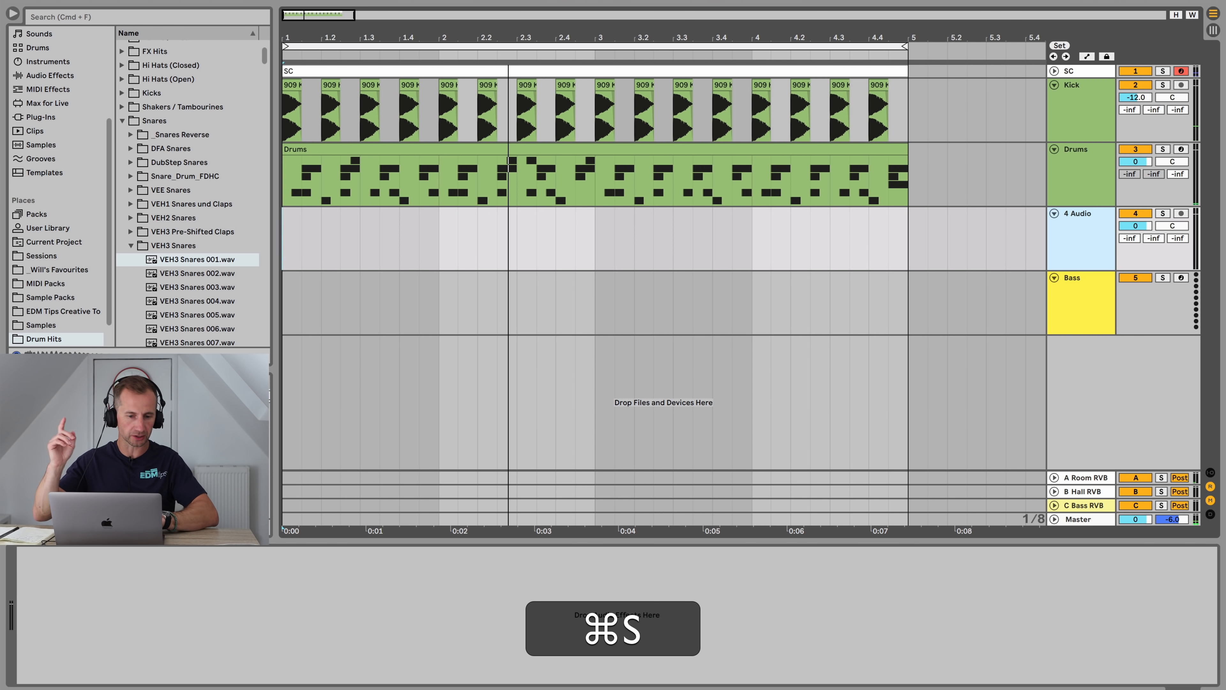
Step: Browse the Drum Loops folders and audition loops from VMH1 Minimal Loops with the arrangement
{"action": "left_click", "coordinate": [44, 339]}
{"action": "scroll", "coordinate": [56, 325], "scroll_direction": "down", "scroll_amount": 2}
{"action": "left_click", "coordinate": [47, 326]}
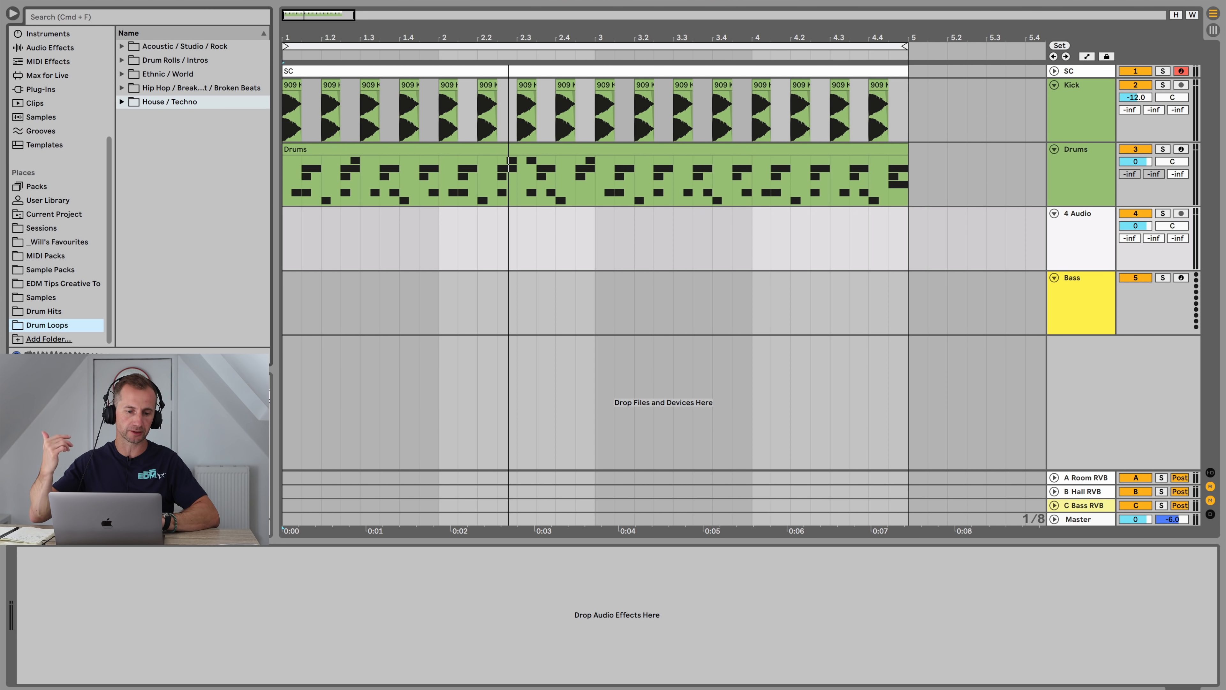
{"action": "key", "text": "Right"}
{"action": "scroll", "coordinate": [193, 194], "scroll_direction": "down", "scroll_amount": 5}
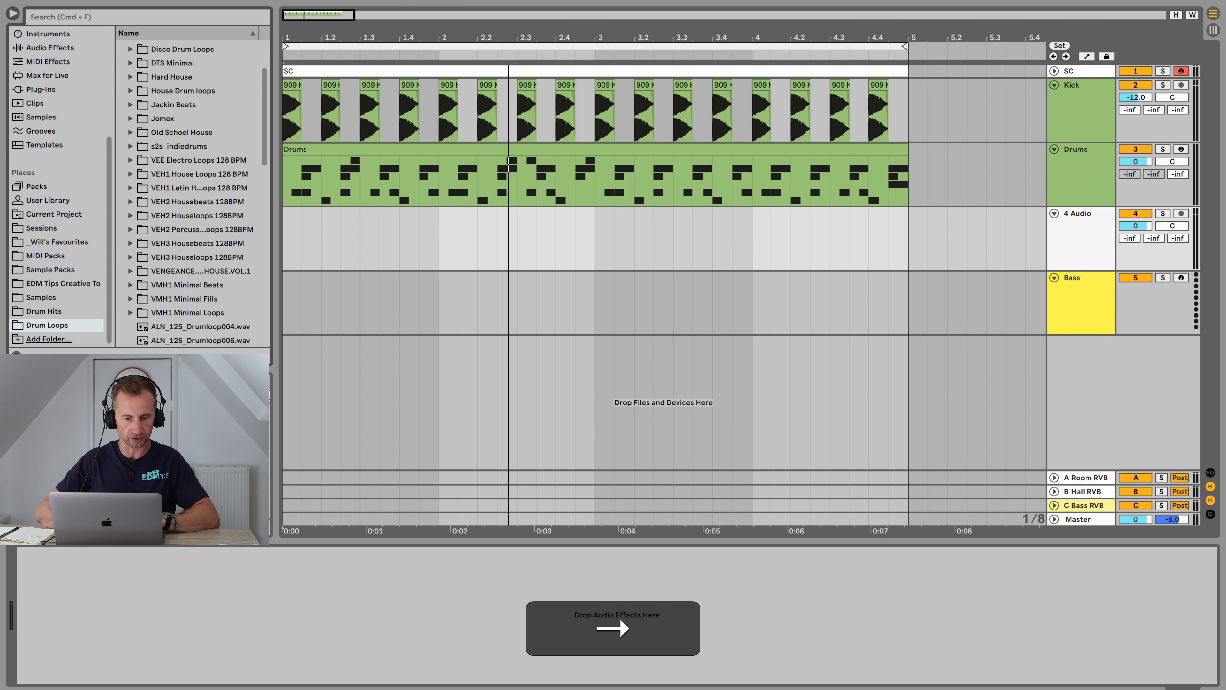
{"action": "left_click", "coordinate": [188, 273]}
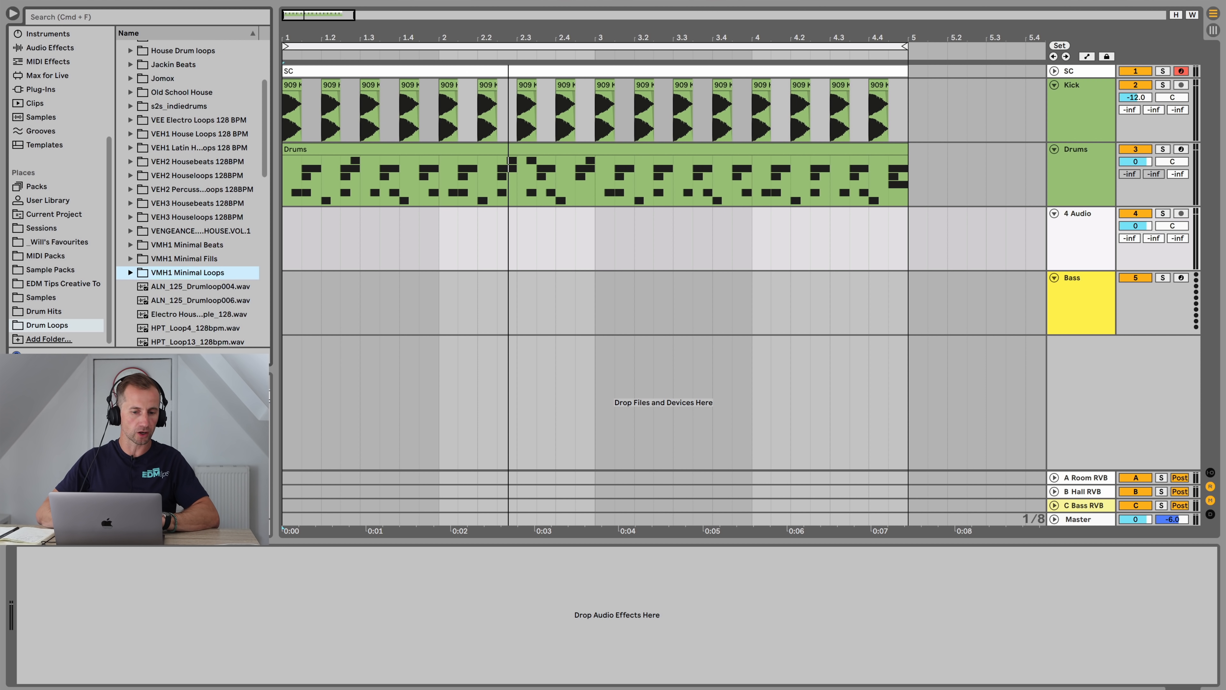
{"action": "key", "text": "Right"}
{"action": "key", "text": "Down"}
{"action": "key", "text": "Down"}
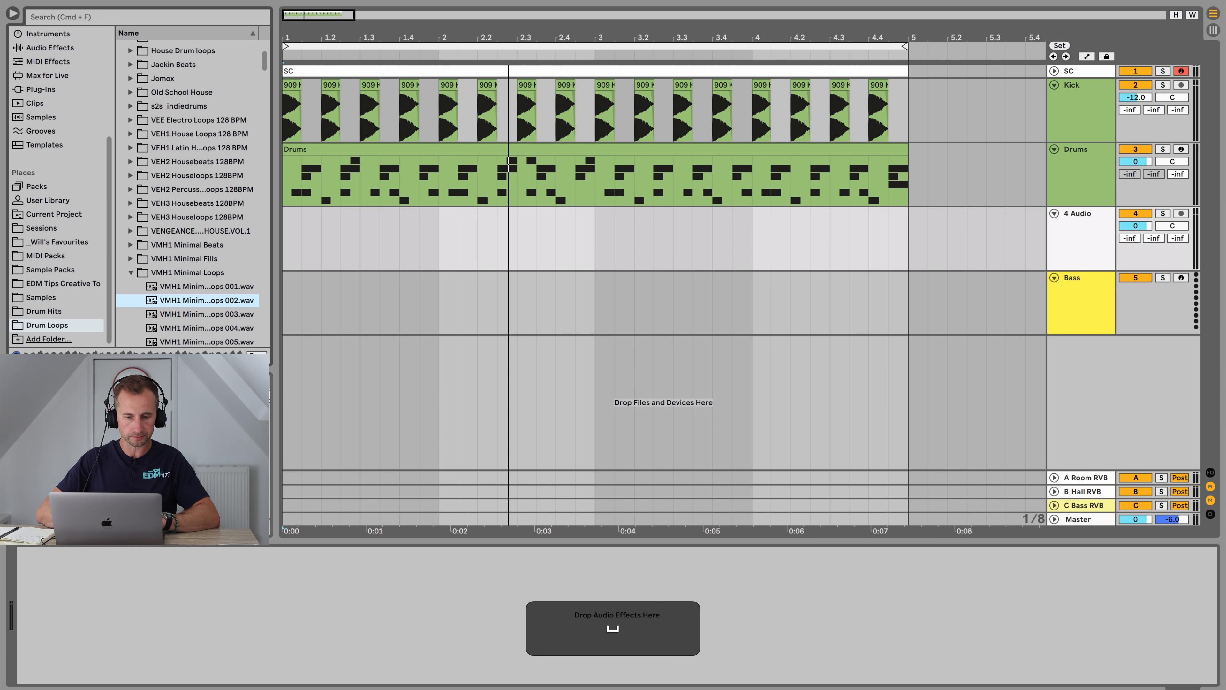
{"action": "left_click", "coordinate": [284, 242]}
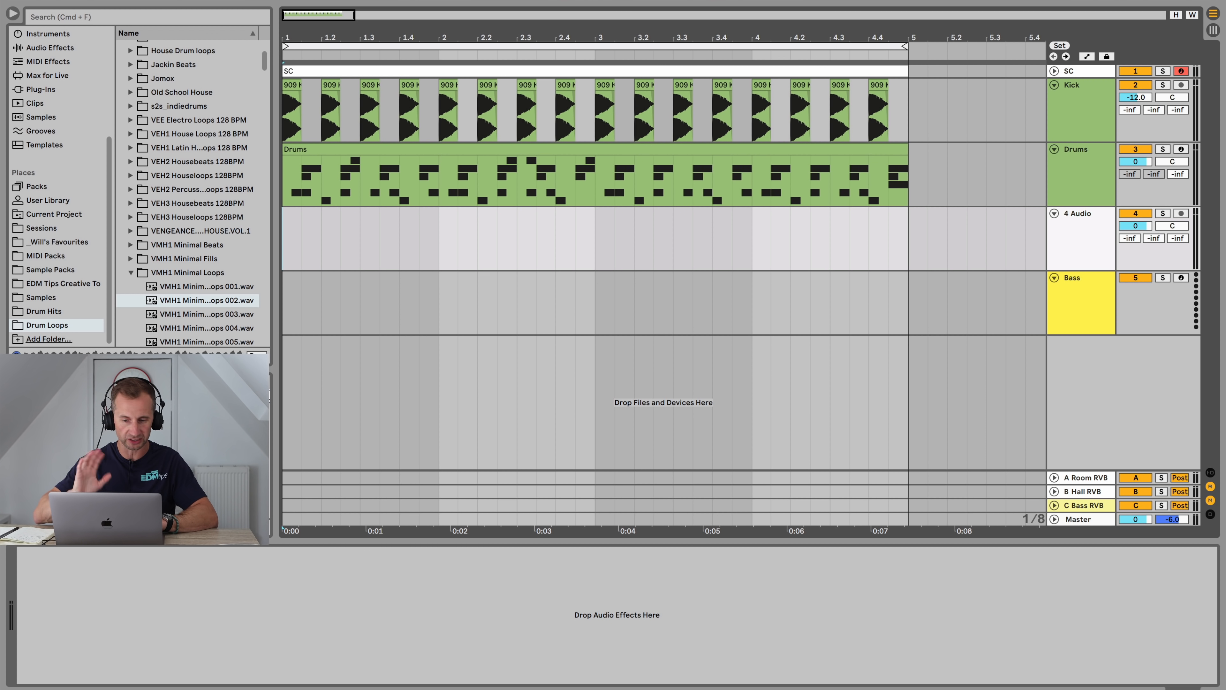
{"action": "key", "text": "space"}
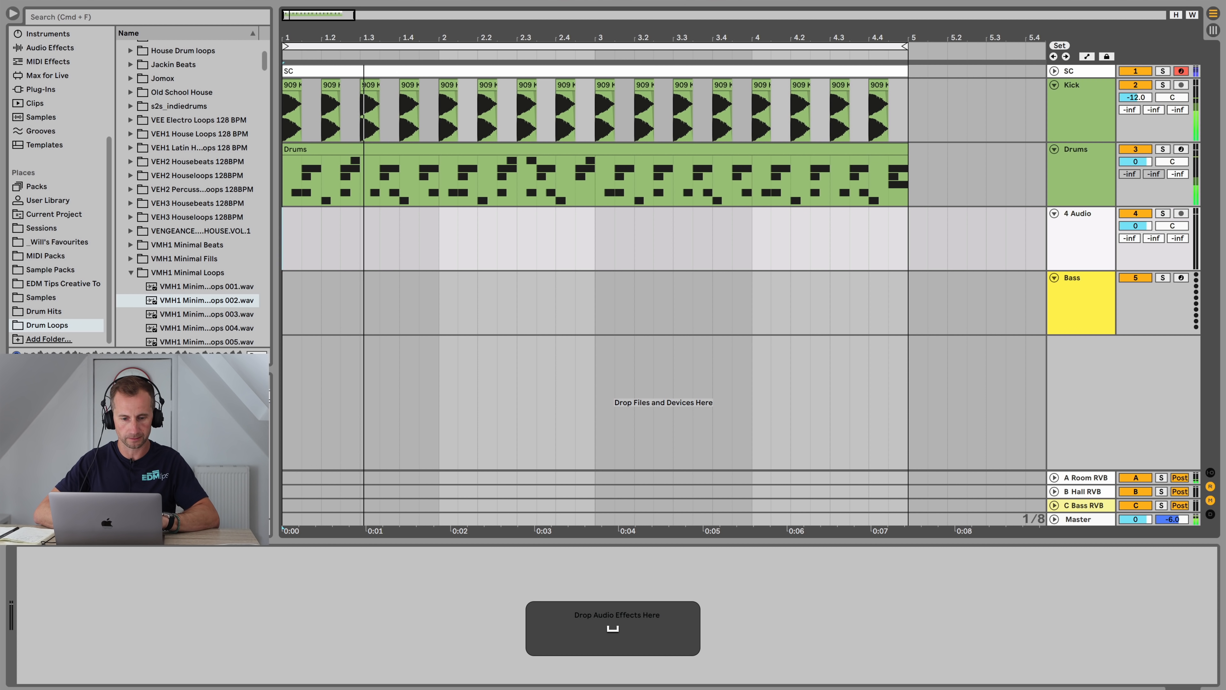
{"action": "key", "text": "space"}
{"action": "left_click", "coordinate": [202, 314]}
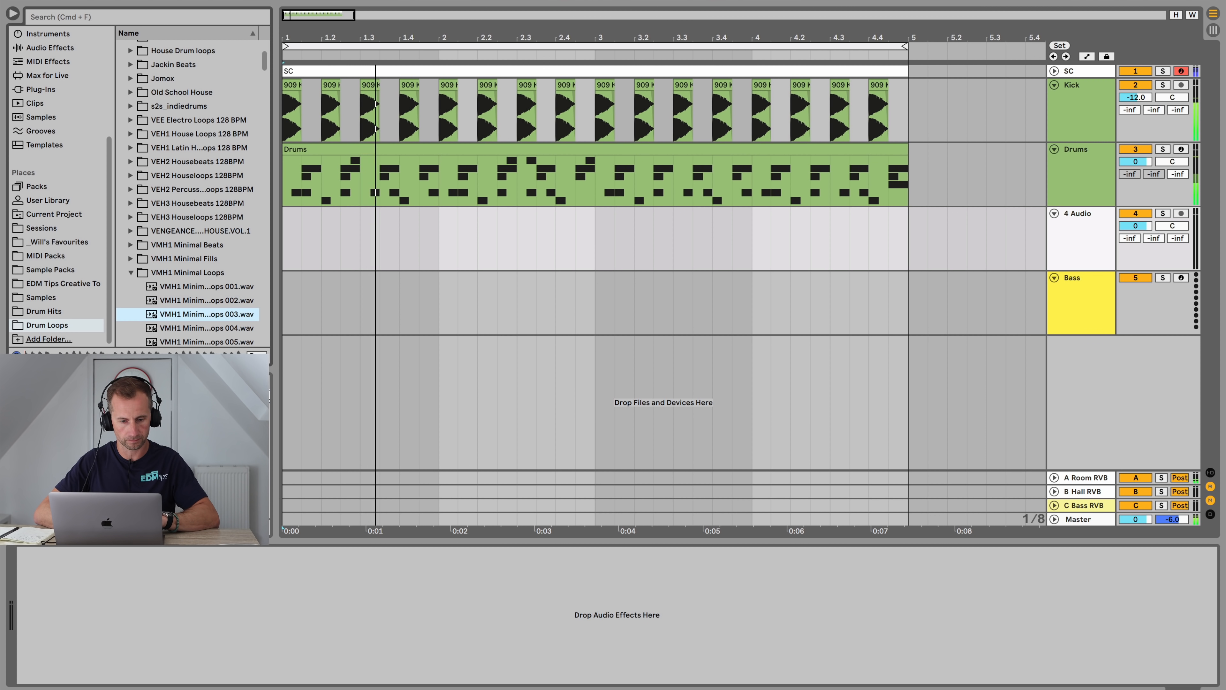
{"action": "scroll", "coordinate": [187, 193], "scroll_direction": "down", "scroll_amount": 3}
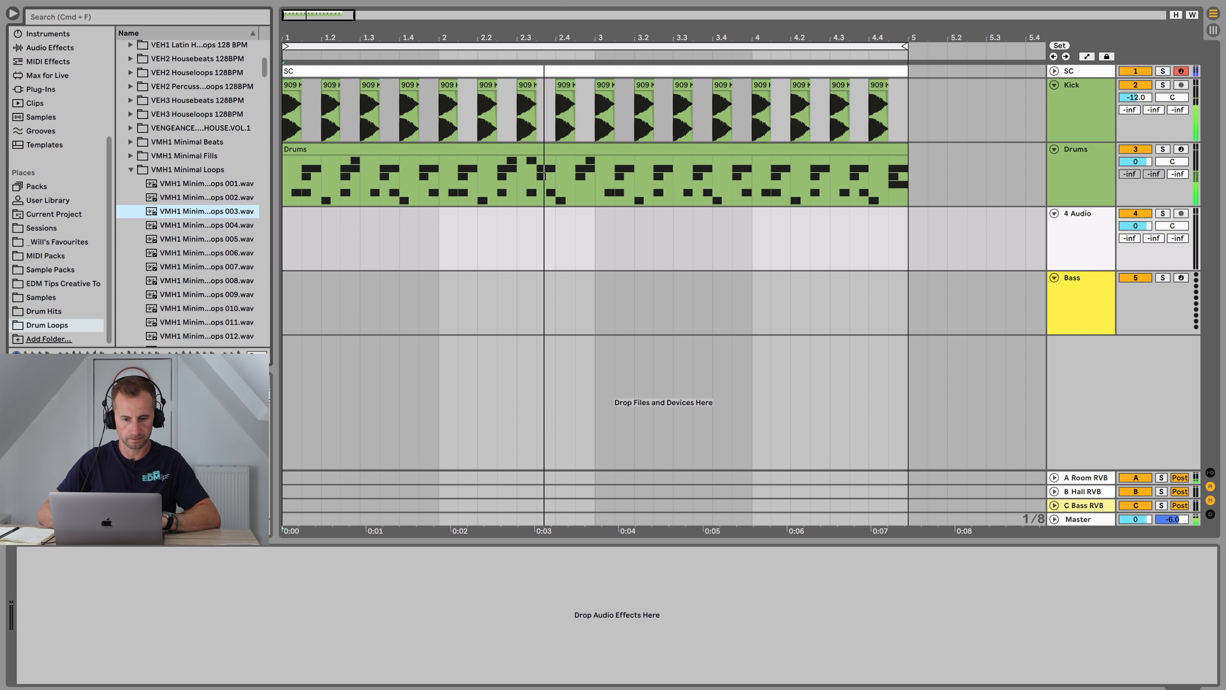
{"action": "key", "text": "Down"}
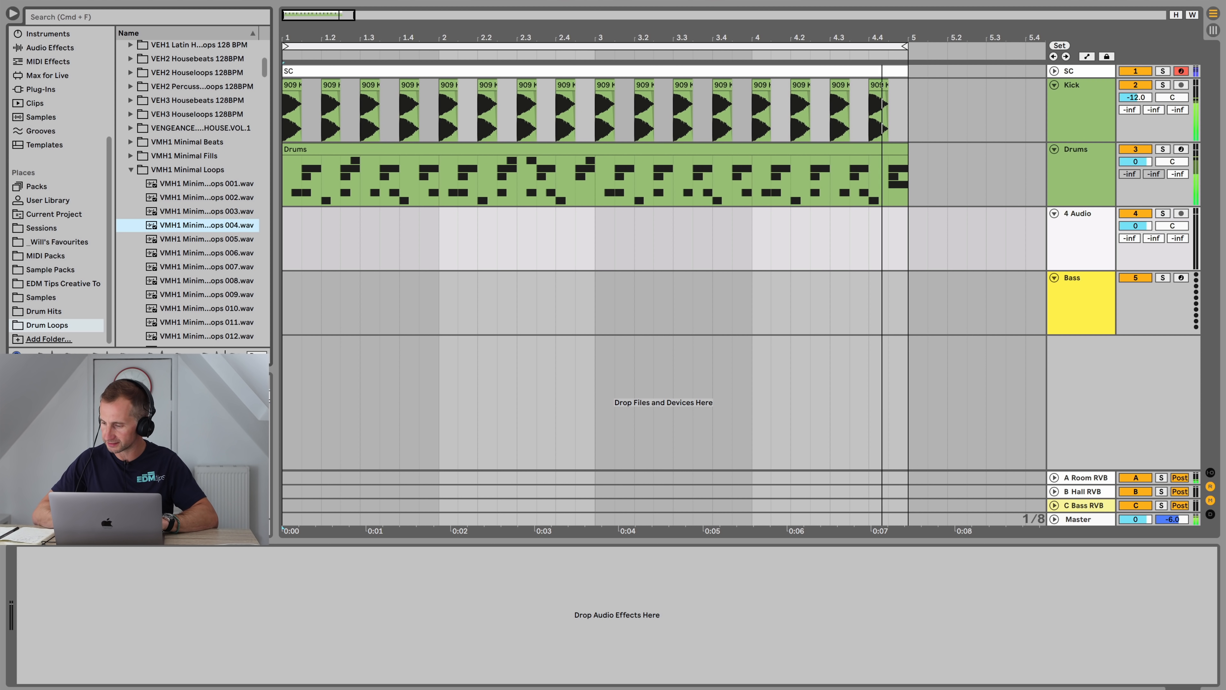
{"action": "key", "text": "Down"}
{"action": "key", "text": "Down"}
{"action": "key", "text": "Down"}
{"action": "key", "text": "Down"}
{"action": "key", "text": "Down"}
{"action": "key", "text": "Down"}
{"action": "key", "text": "Down"}
{"action": "key", "text": "Down"}
{"action": "key", "text": "Down"}
{"action": "key", "text": "Down"}
{"action": "key", "text": "Down"}
{"action": "key", "text": "Down"}
{"action": "key", "text": "Down"}
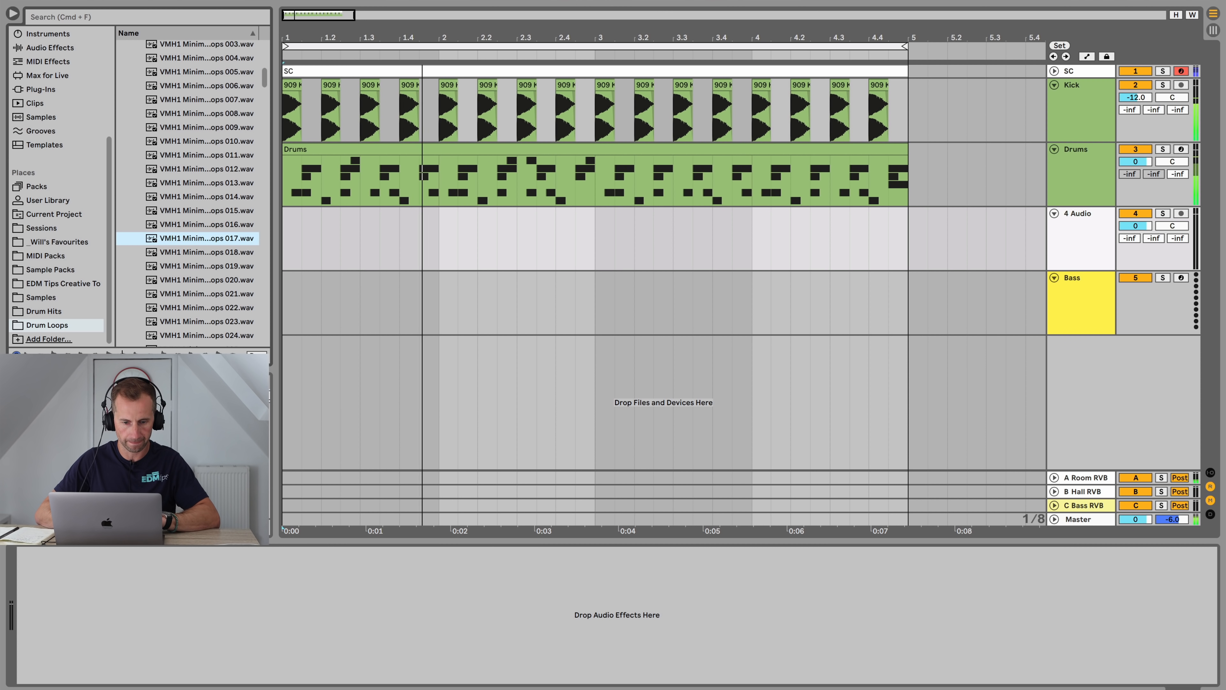
{"action": "key", "text": "Down"}
{"action": "key", "text": "Down"}
{"action": "key", "text": "Down"}
{"action": "key", "text": "Down"}
{"action": "key", "text": "Down"}
{"action": "key", "text": "Down"}
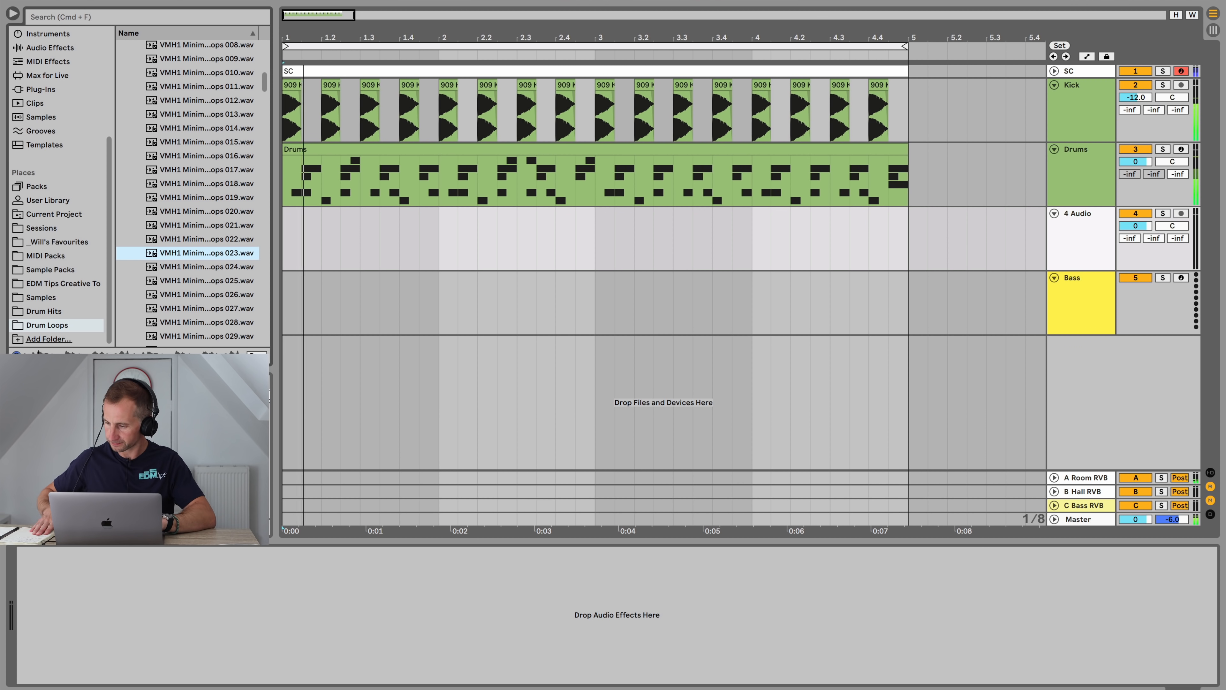
{"action": "key", "text": "space"}
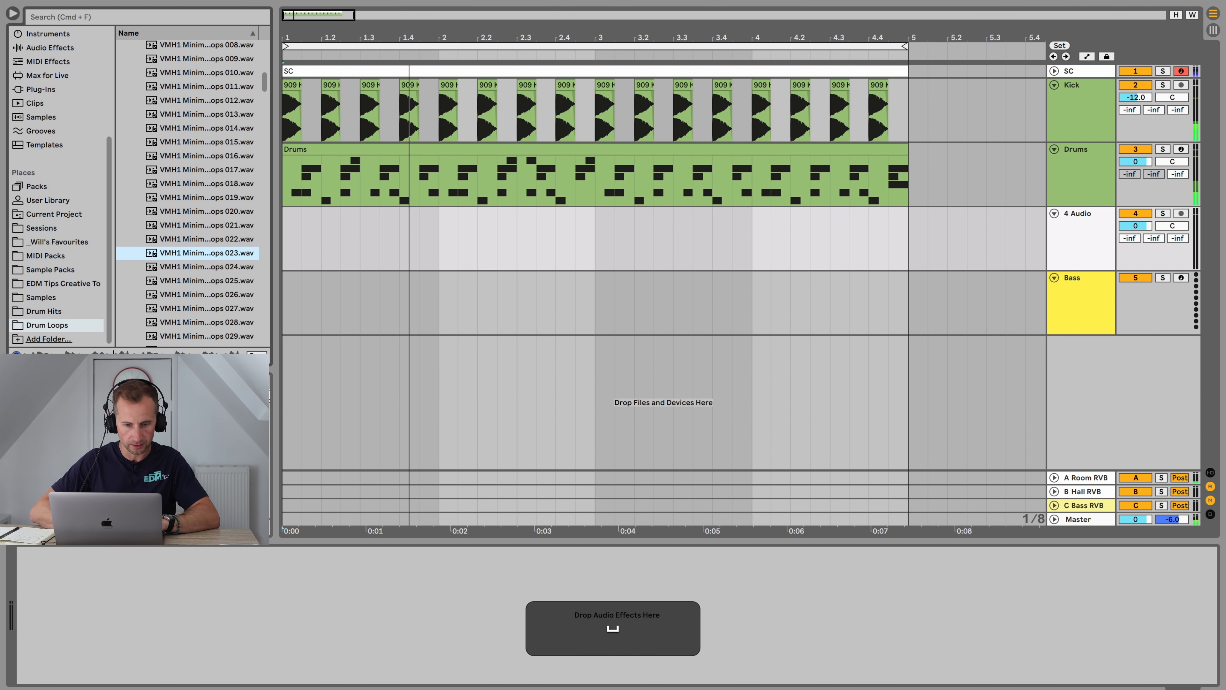
Step: Place VMH1 Minimal Loops 023 on the new audio track at bar 1 and solo it for playback
{"action": "left_click_drag", "start_coordinate": [207, 252], "coordinate": [288, 240]}
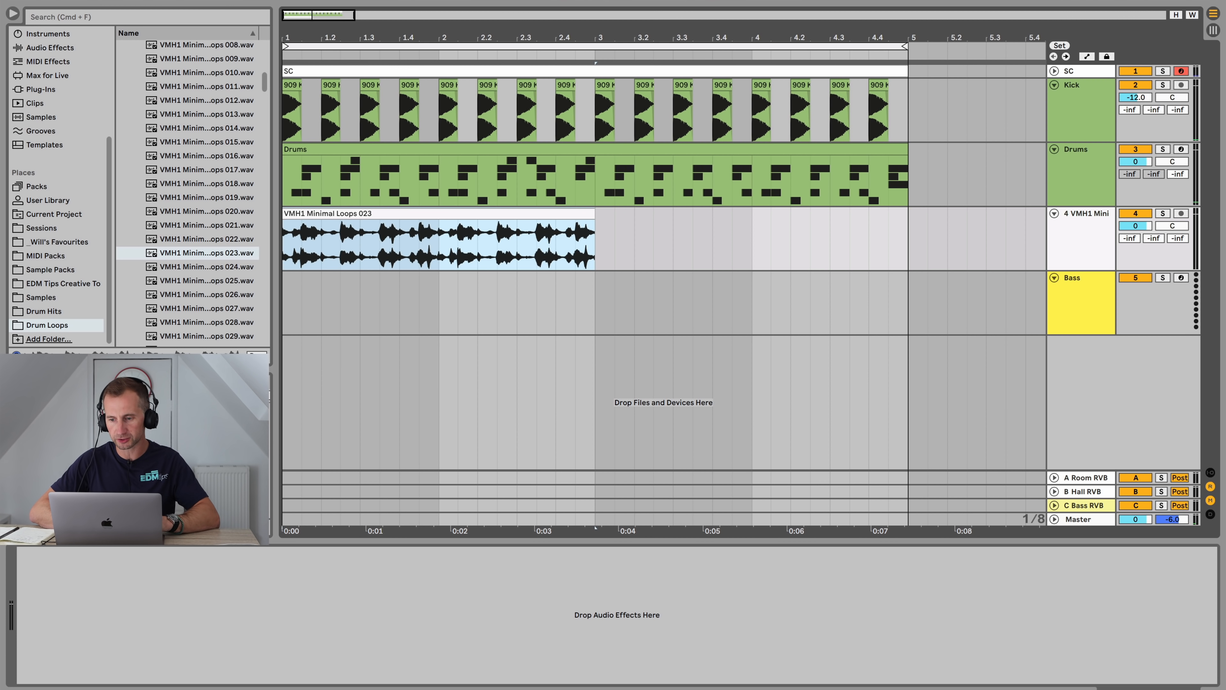
{"action": "left_click", "coordinate": [1163, 214]}
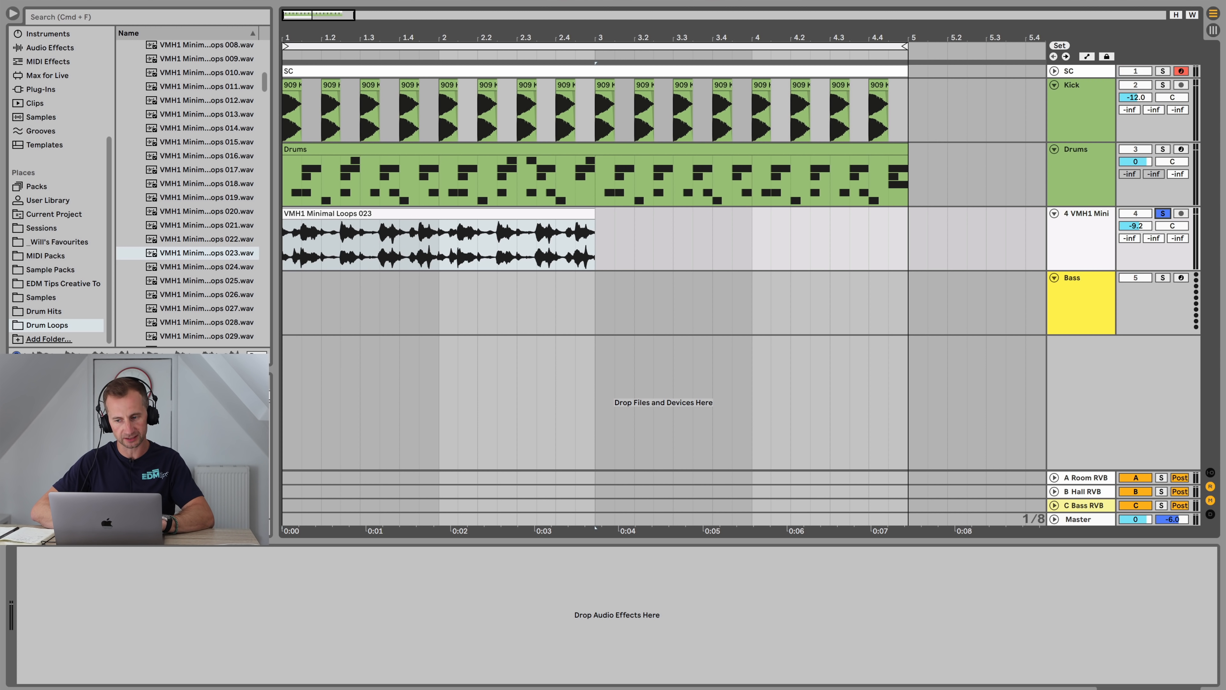
{"action": "key", "text": "space"}
{"action": "key", "text": "space"}
{"action": "key", "text": "space"}
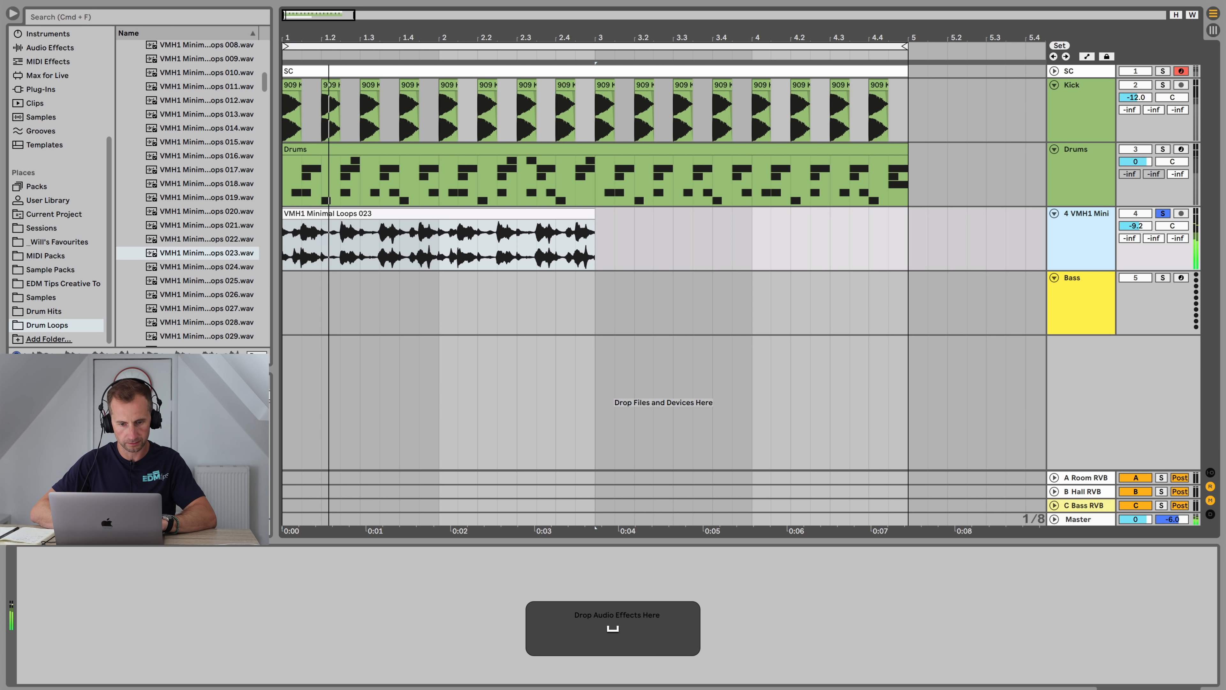
{"action": "key", "text": "space"}
{"action": "key", "text": "space"}
{"action": "key", "text": "space"}
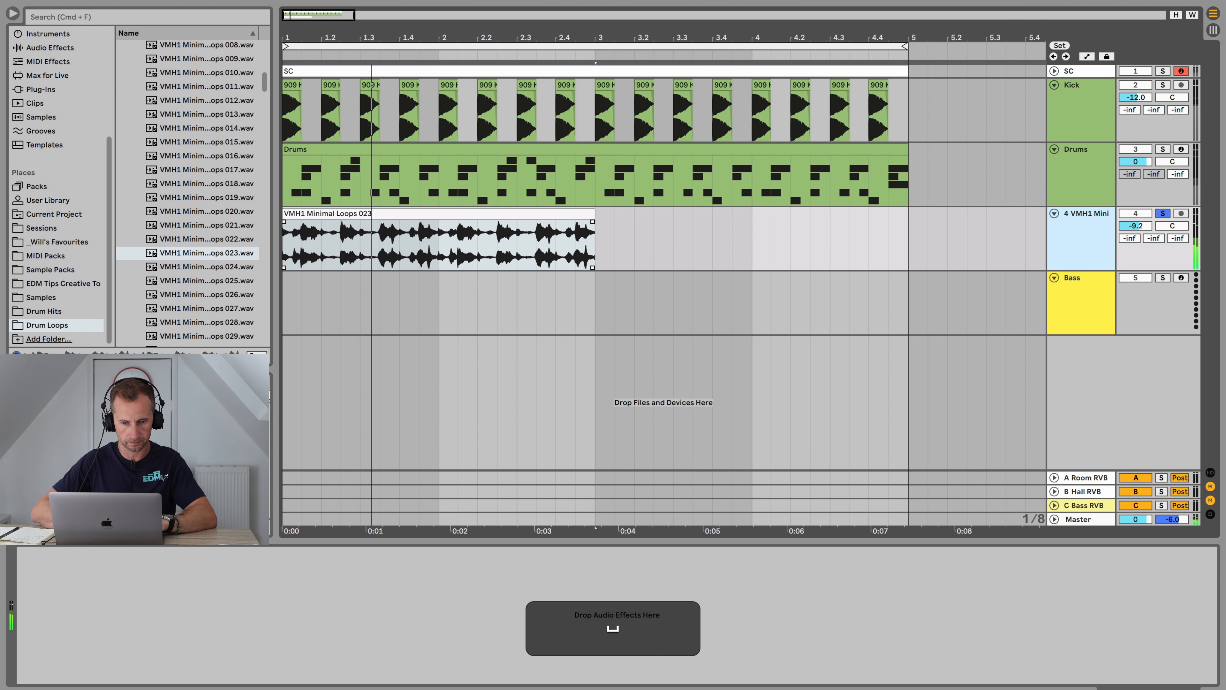
Step: Select the loop's first half bar and duplicate it to fill bars 1 to 4
{"action": "left_click", "coordinate": [290, 214]}
{"action": "left_click_drag", "start_coordinate": [283, 244], "coordinate": [360, 244]}
{"action": "key", "text": "super+d"}
{"action": "key", "text": "super+d"}
{"action": "key", "text": "super+d"}
{"action": "key", "text": "super+d"}
{"action": "key", "text": "super+d"}
{"action": "key", "text": "super+d"}
{"action": "key", "text": "super+d"}
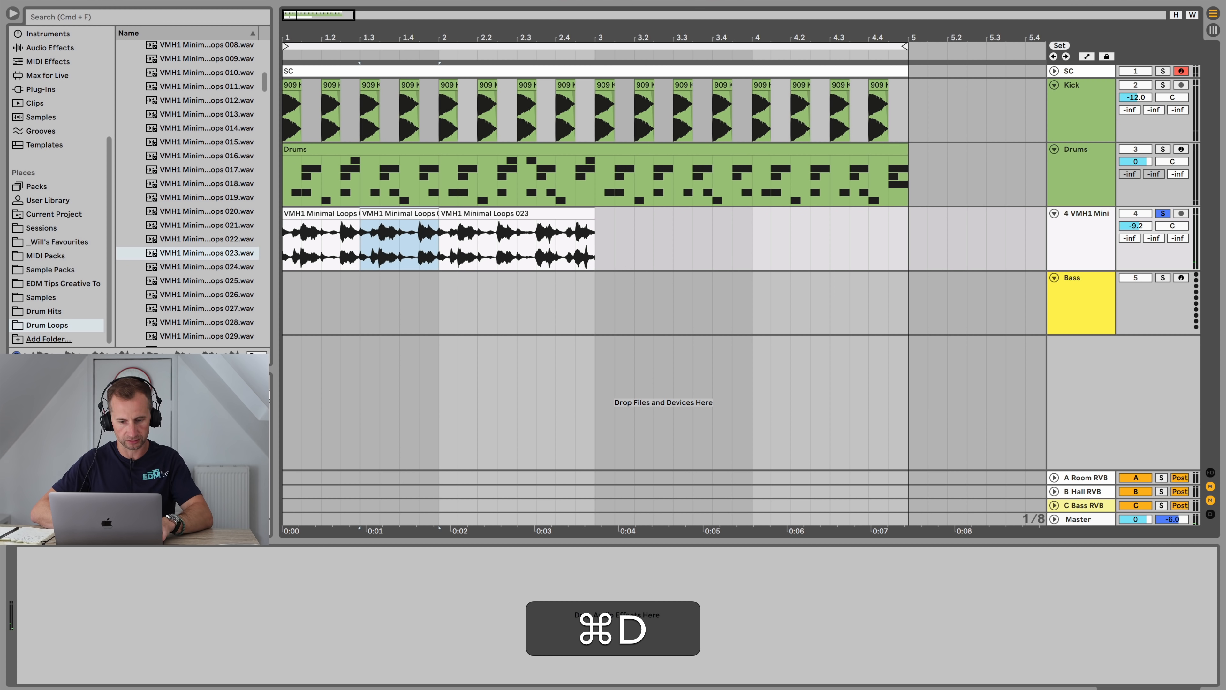
{"action": "left_click", "coordinate": [284, 244]}
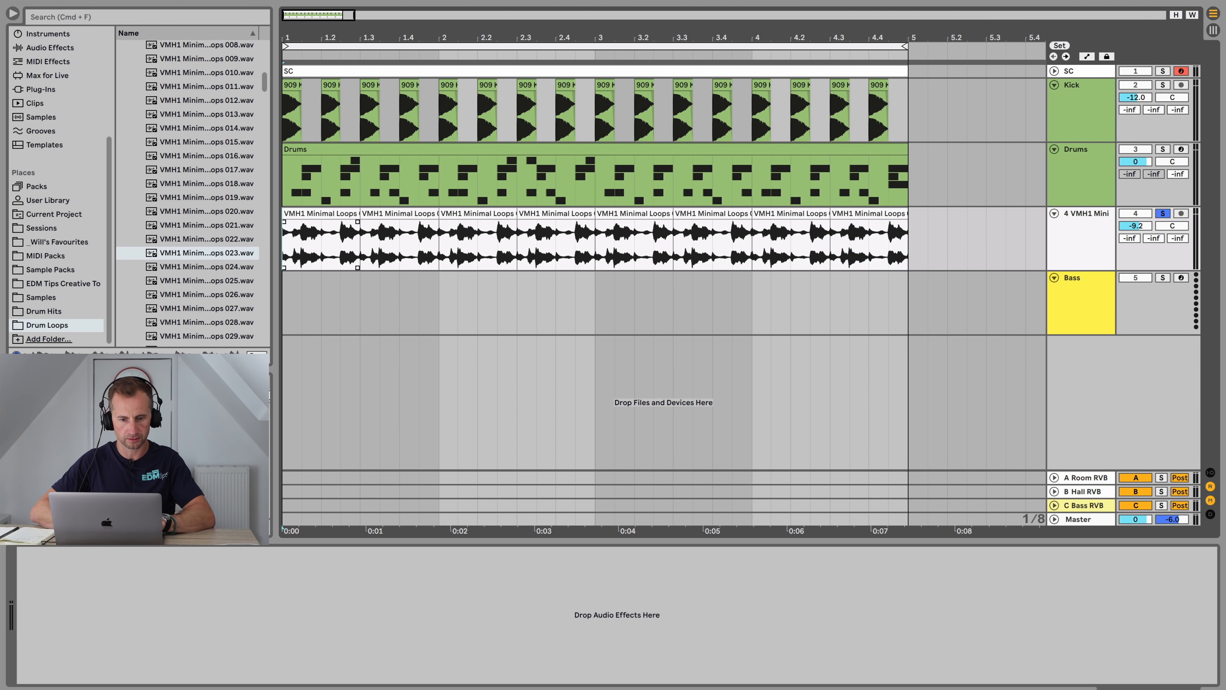
Step: Unsolo the loop track, set its volume to -24.2 dB and play it with the drums
{"action": "left_click", "coordinate": [1087, 227]}
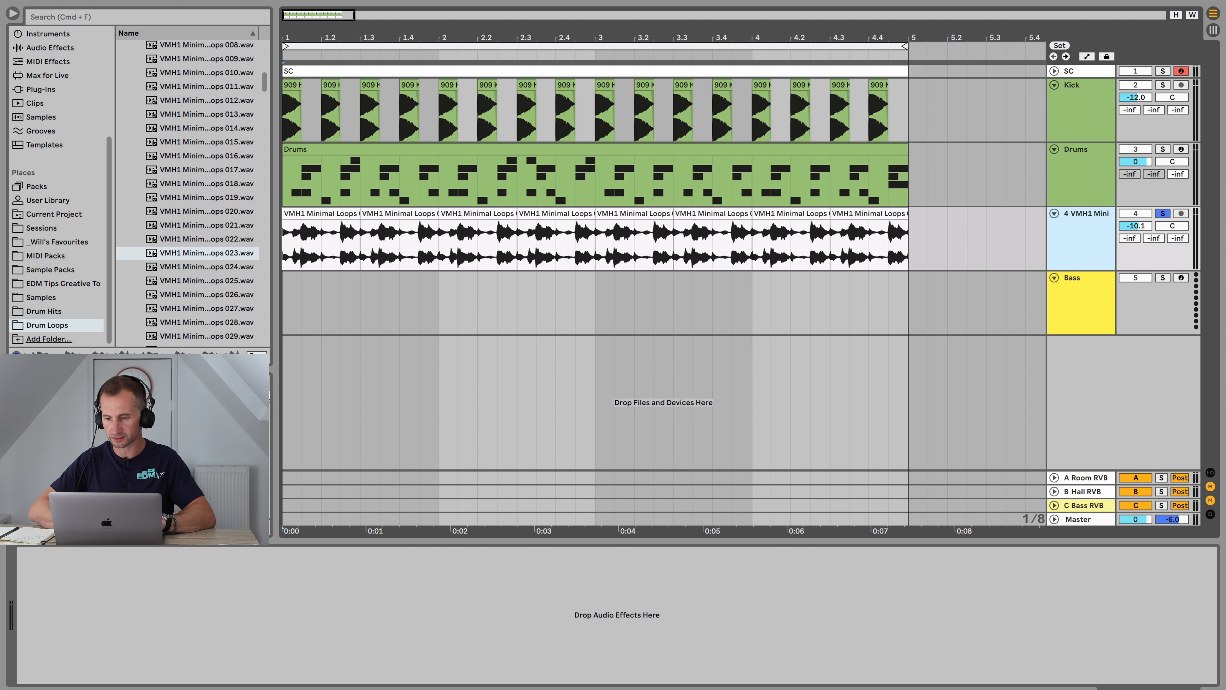
{"action": "key", "text": "space"}
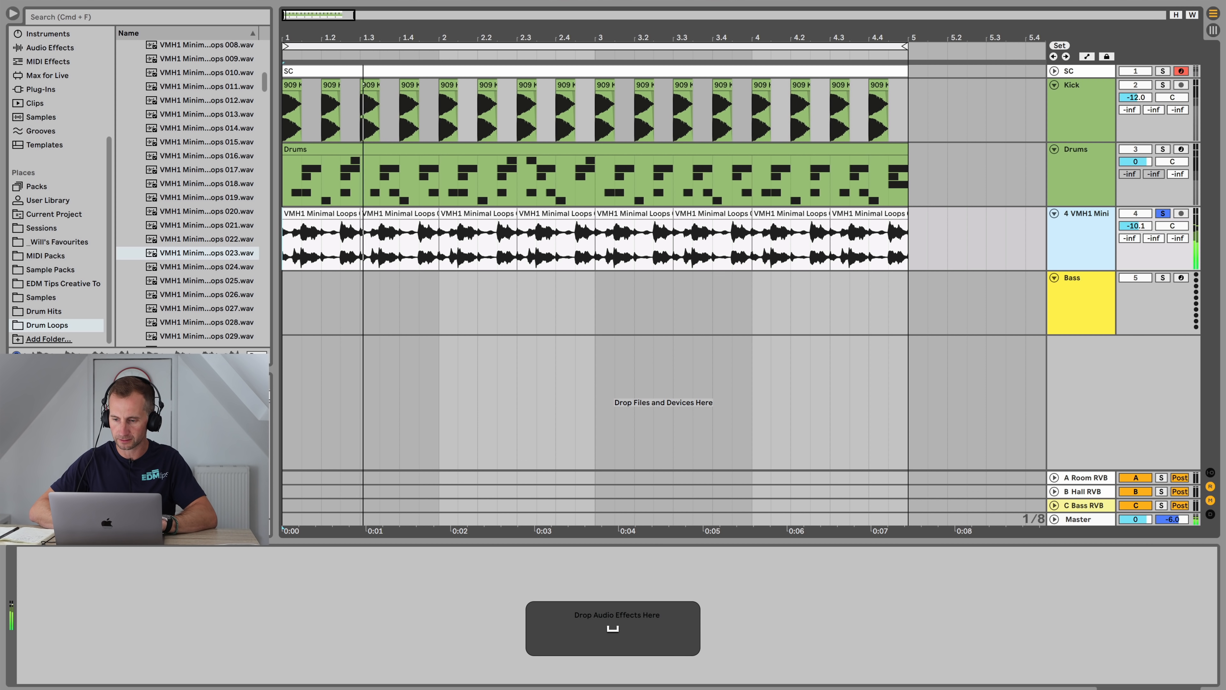
{"action": "key", "text": "space"}
{"action": "key", "text": "space"}
{"action": "mouse_move", "coordinate": [1136, 226]}
{"action": "left_mouse_down"}
{"action": "mouse_move", "coordinate": [1136, 246]}
{"action": "mouse_move", "coordinate": [1136, 221]}
{"action": "left_mouse_up"}
{"action": "left_click", "coordinate": [1087, 241]}
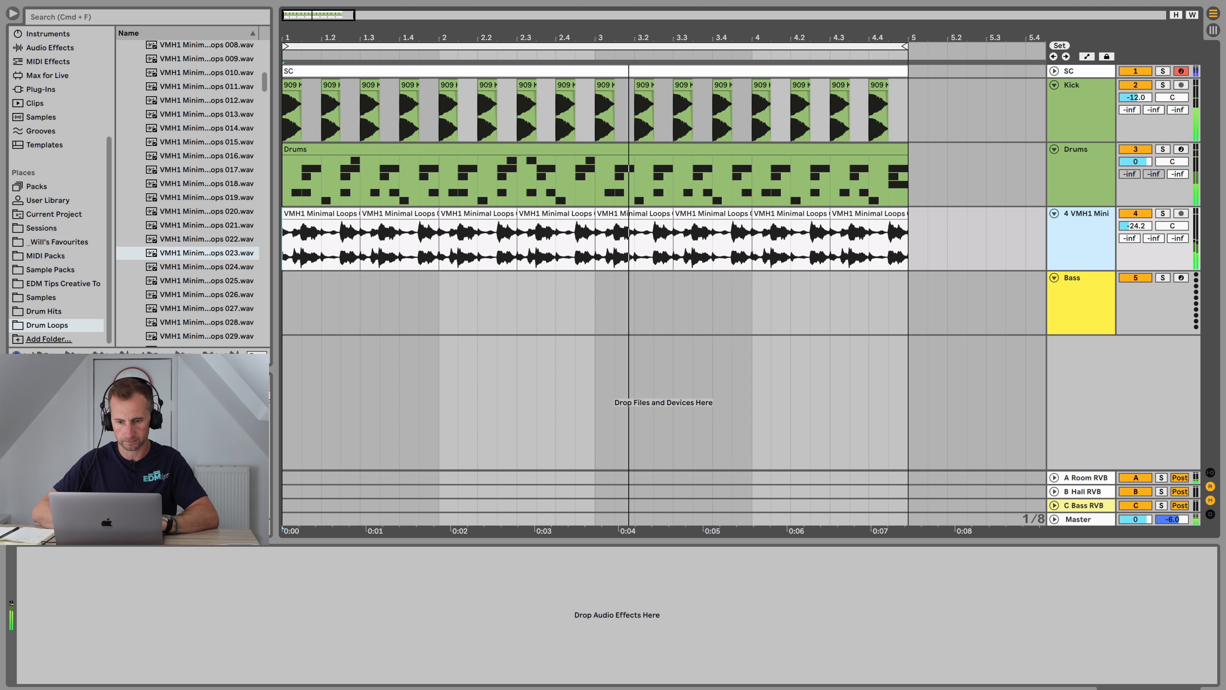
{"action": "key", "text": "space"}
{"action": "key", "text": "space"}
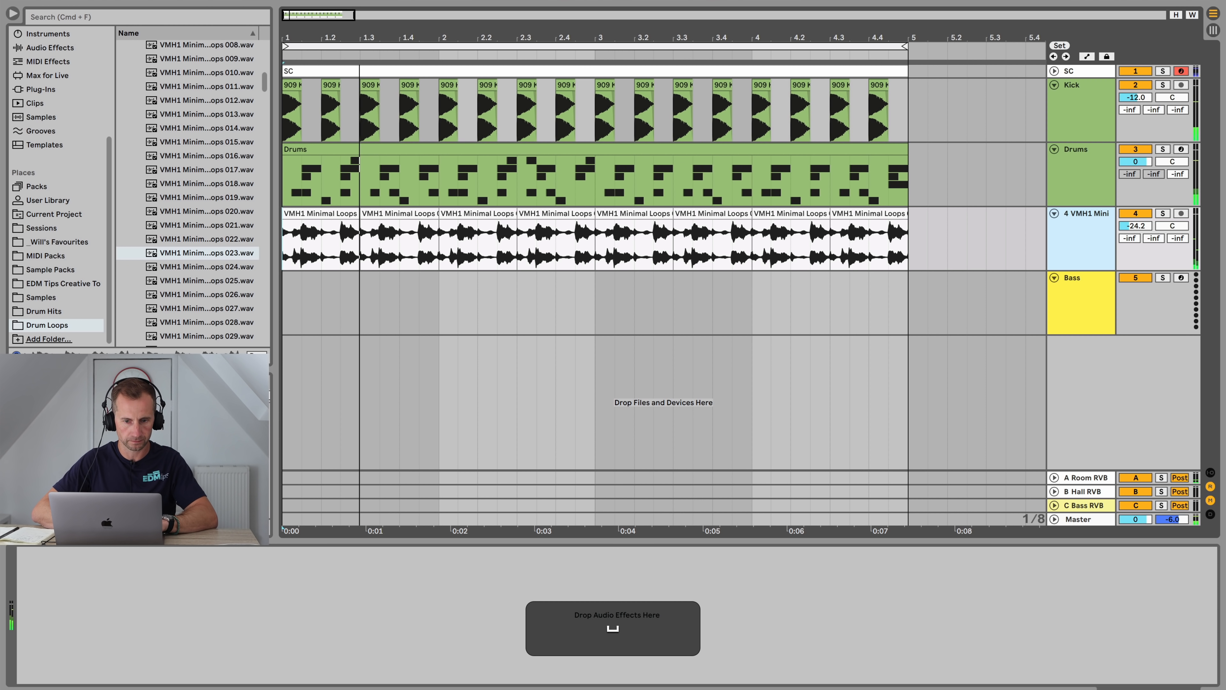
Step: Add EQ Eight to the loop track with a low cut around 240 Hz and a high cut
{"action": "scroll", "coordinate": [56, 186], "scroll_direction": "up", "scroll_amount": 5}
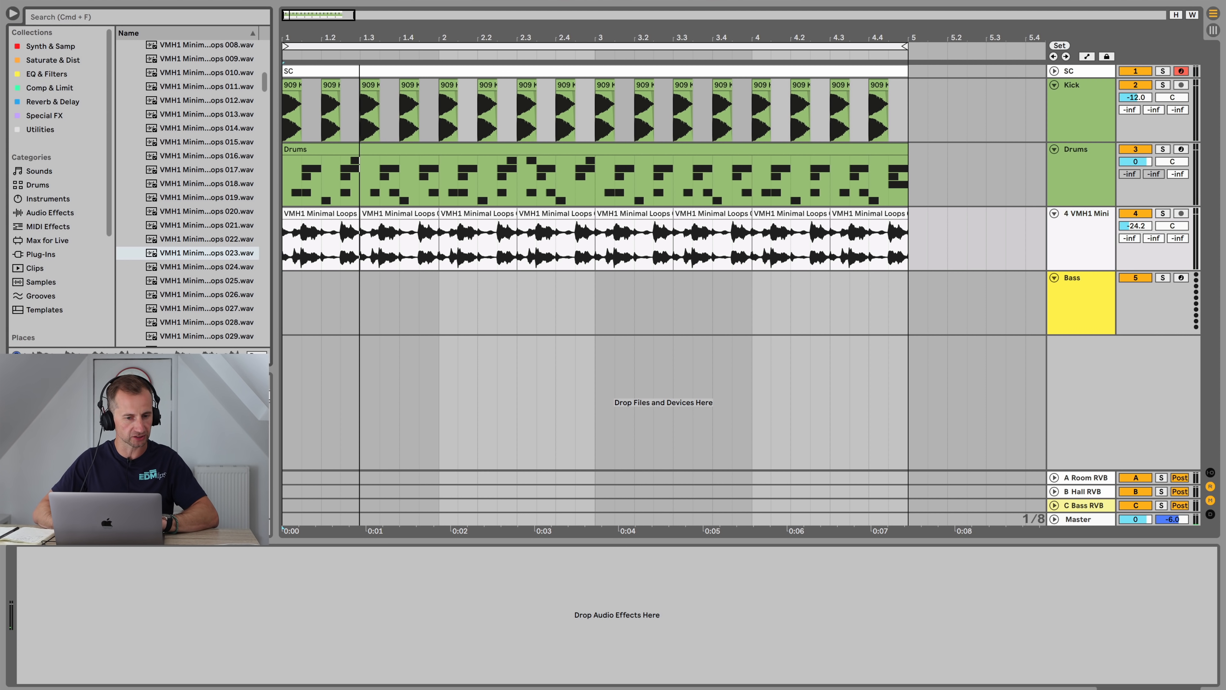
{"action": "left_click", "coordinate": [47, 73]}
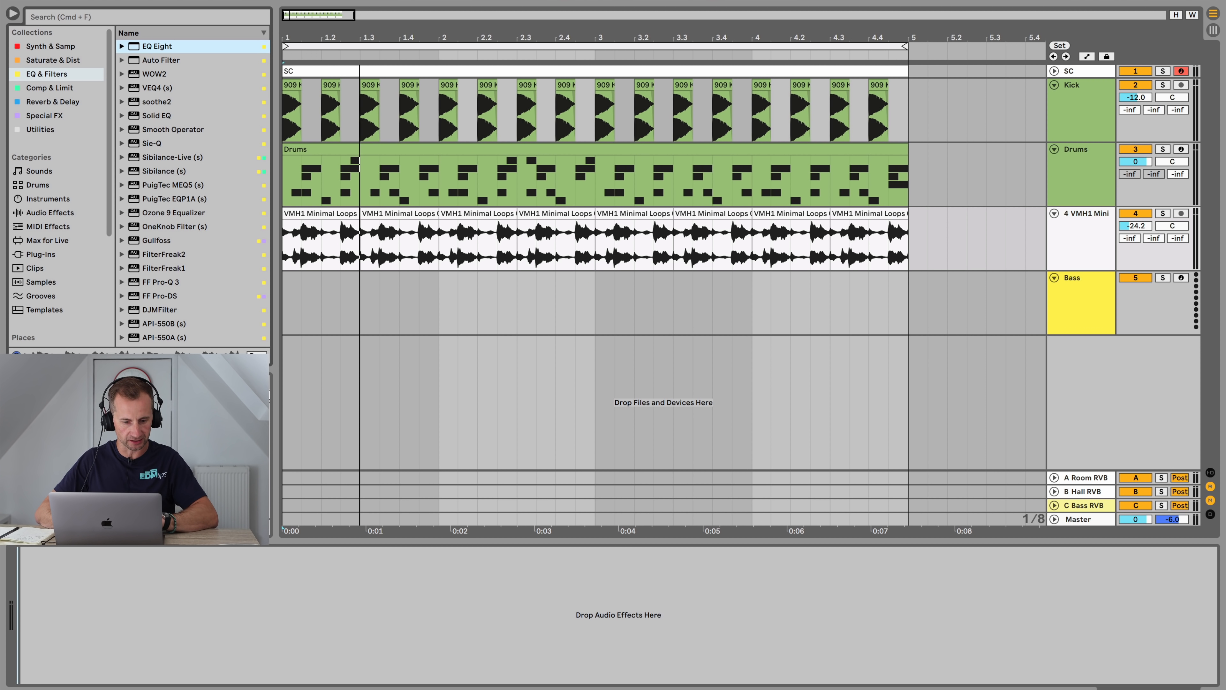
{"action": "key", "text": "Return"}
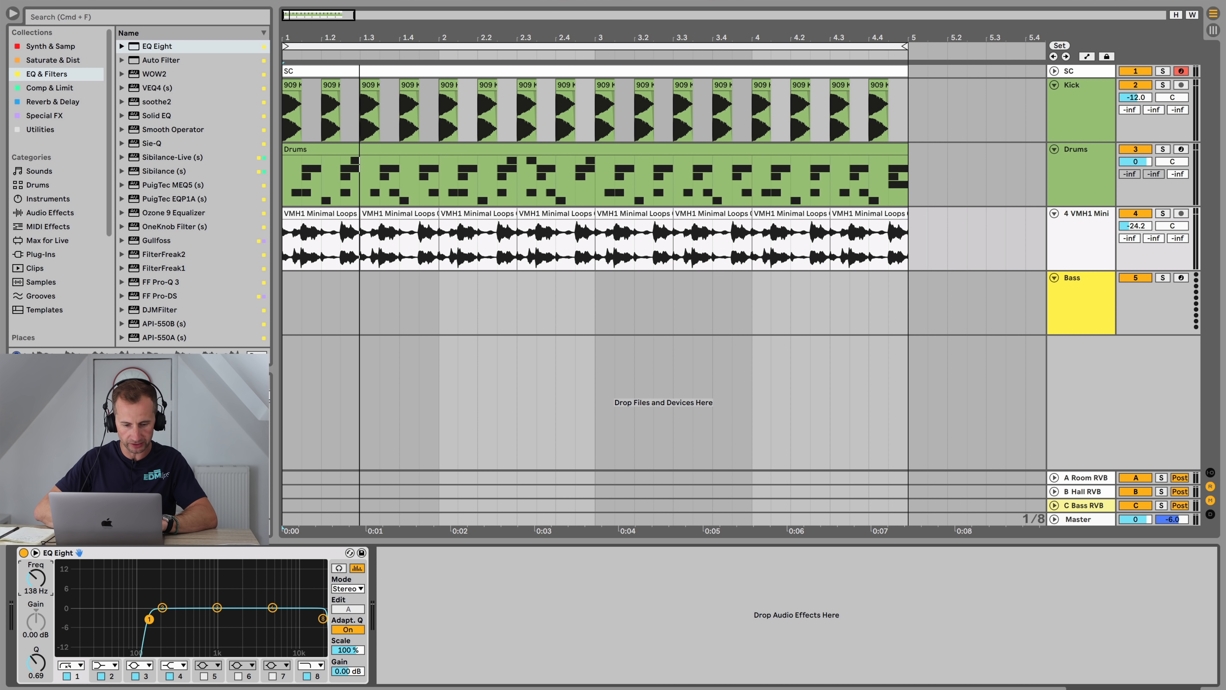
{"action": "key", "text": "space"}
{"action": "left_click_drag", "start_coordinate": [323, 619], "coordinate": [244, 617]}
{"action": "left_click_drag", "start_coordinate": [144, 619], "coordinate": [168, 619]}
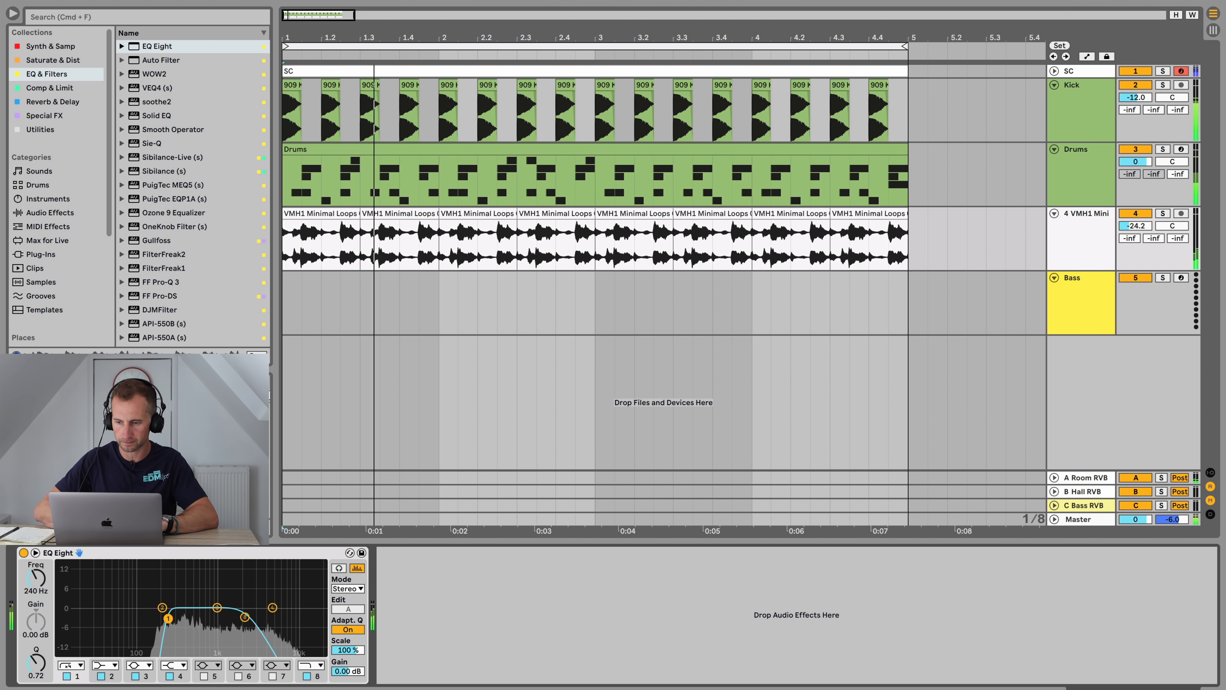
{"action": "key", "text": "space"}
Step: Colour the loop track green
{"action": "left_click", "coordinate": [1089, 231]}
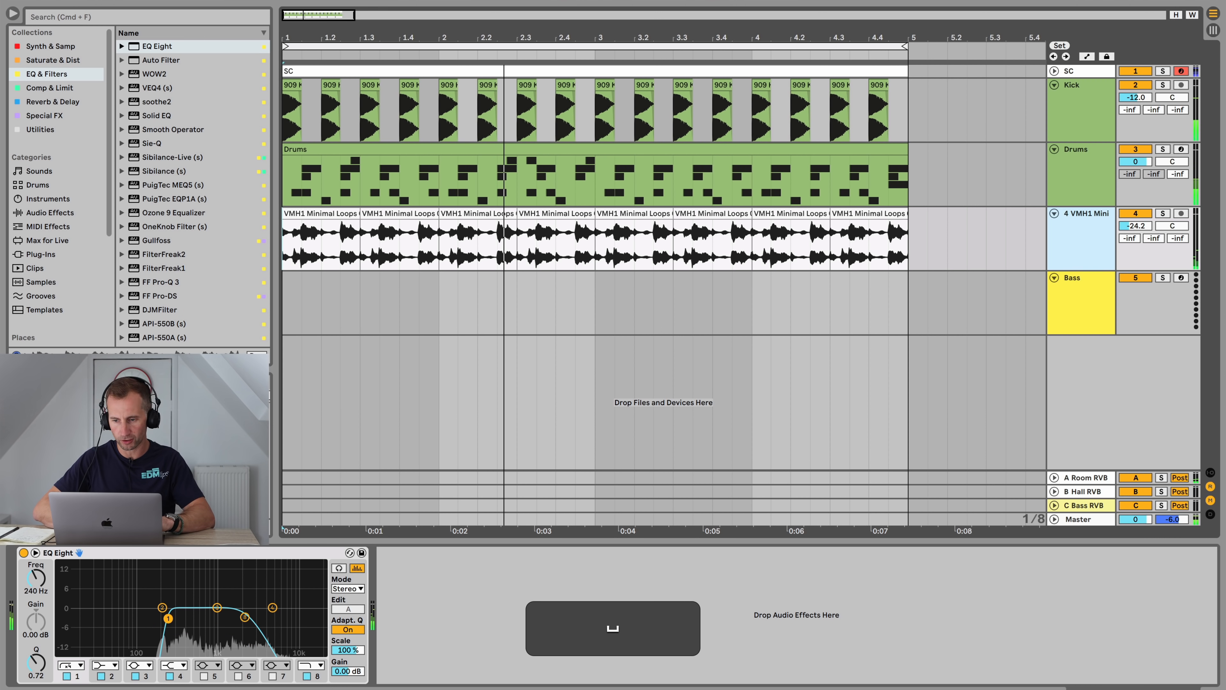
{"action": "right_click", "coordinate": [1090, 231]}
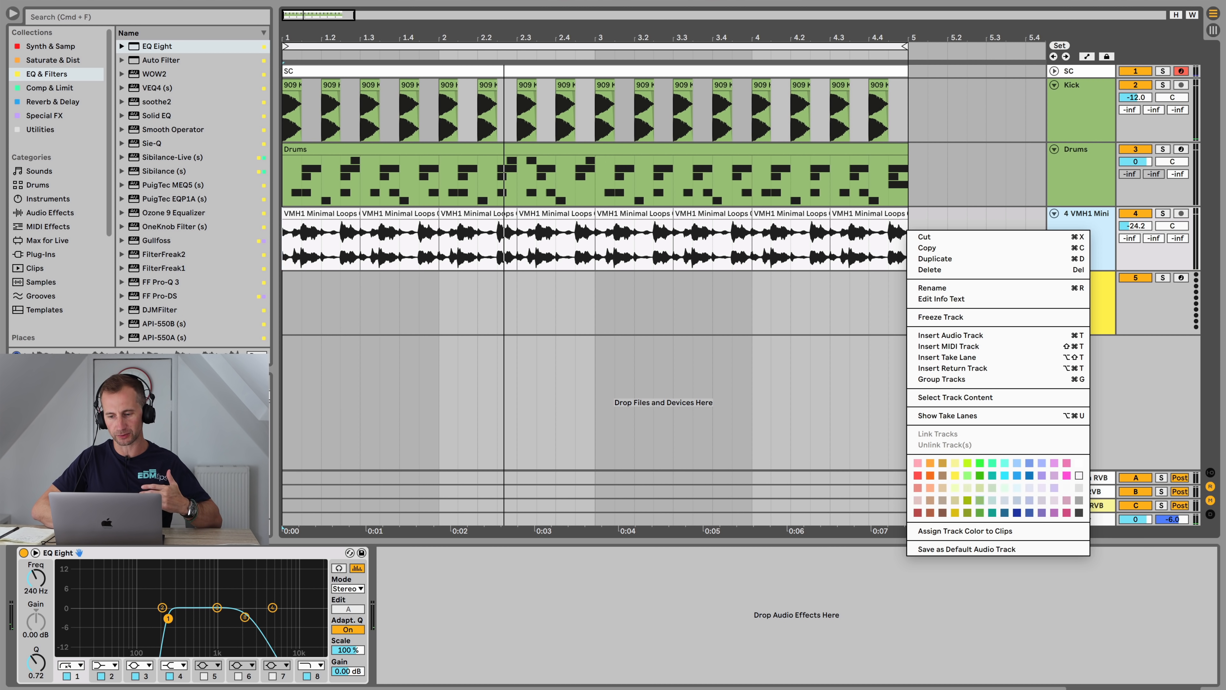
{"action": "left_click", "coordinate": [1090, 232]}
{"action": "right_click", "coordinate": [1085, 239]}
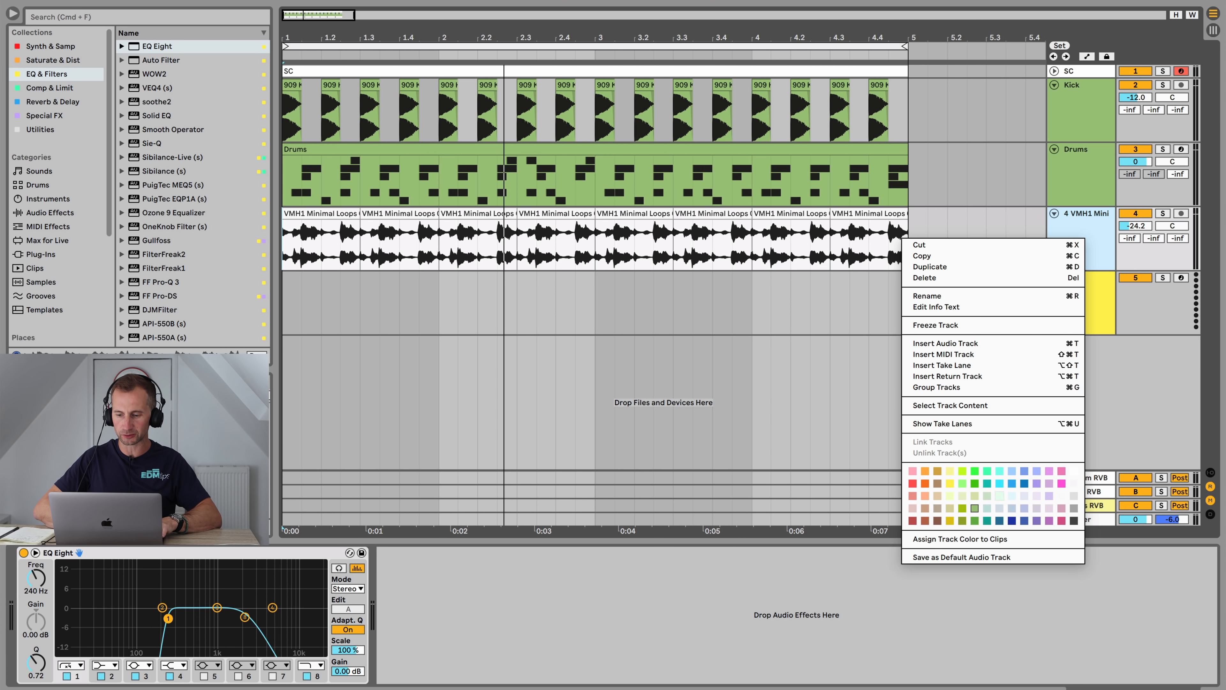
{"action": "left_click", "coordinate": [961, 539]}
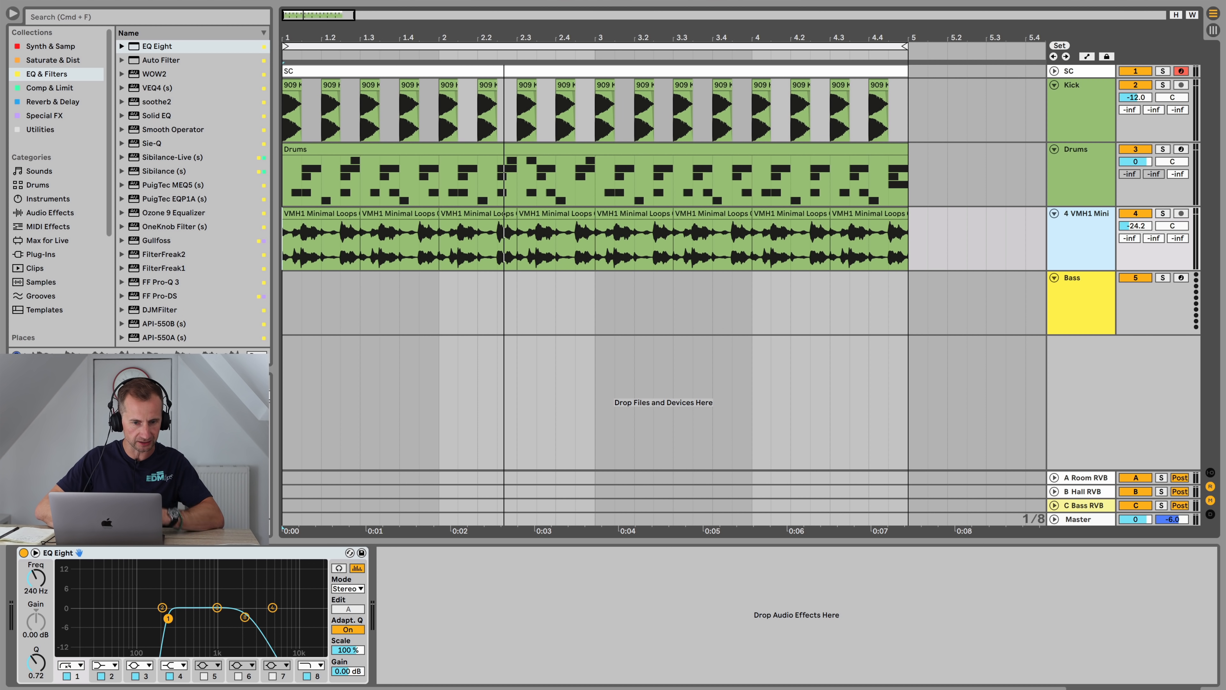
Step: Insert a Drum Buss before the EQ Eight on the loop track
{"action": "left_click", "coordinate": [50, 87]}
{"action": "left_click", "coordinate": [53, 60]}
{"action": "left_click", "coordinate": [161, 60]}
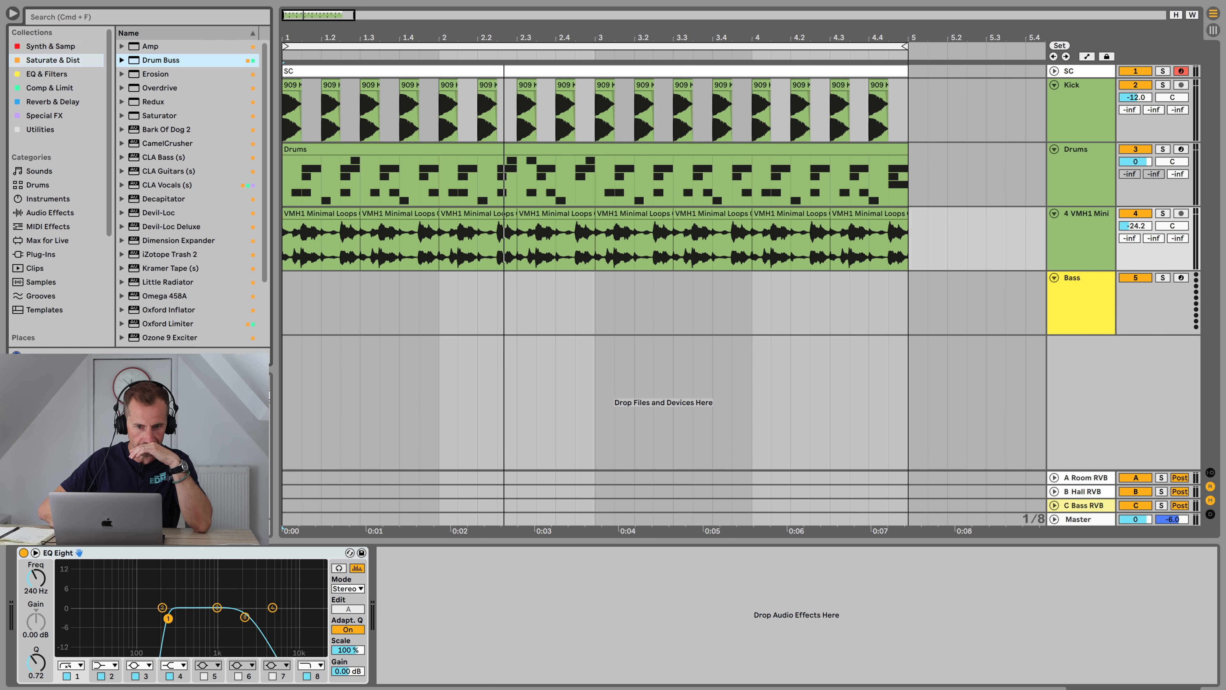
{"action": "left_click_drag", "start_coordinate": [160, 60], "coordinate": [19, 604]}
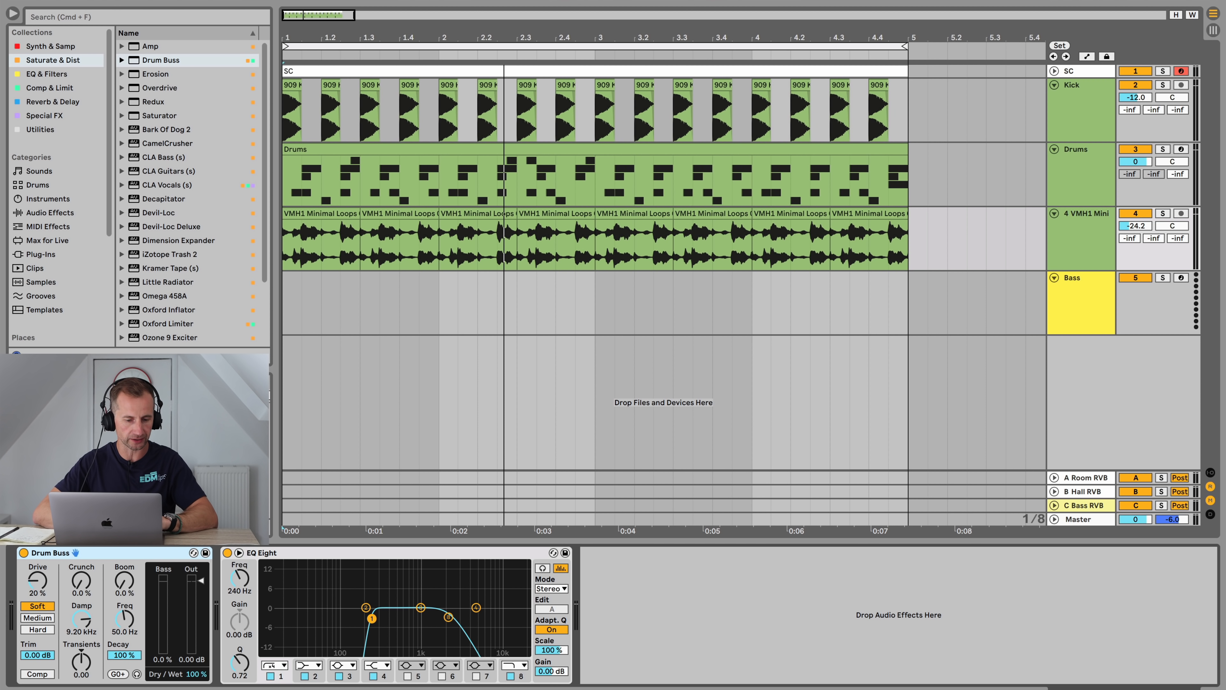
Step: Set the Drum Buss drive to 78 %, crunch to 13 % and output to -6.63 dB, then bypass it to compare
{"action": "key", "text": "space"}
{"action": "left_click_drag", "start_coordinate": [38, 580], "coordinate": [37, 505]}
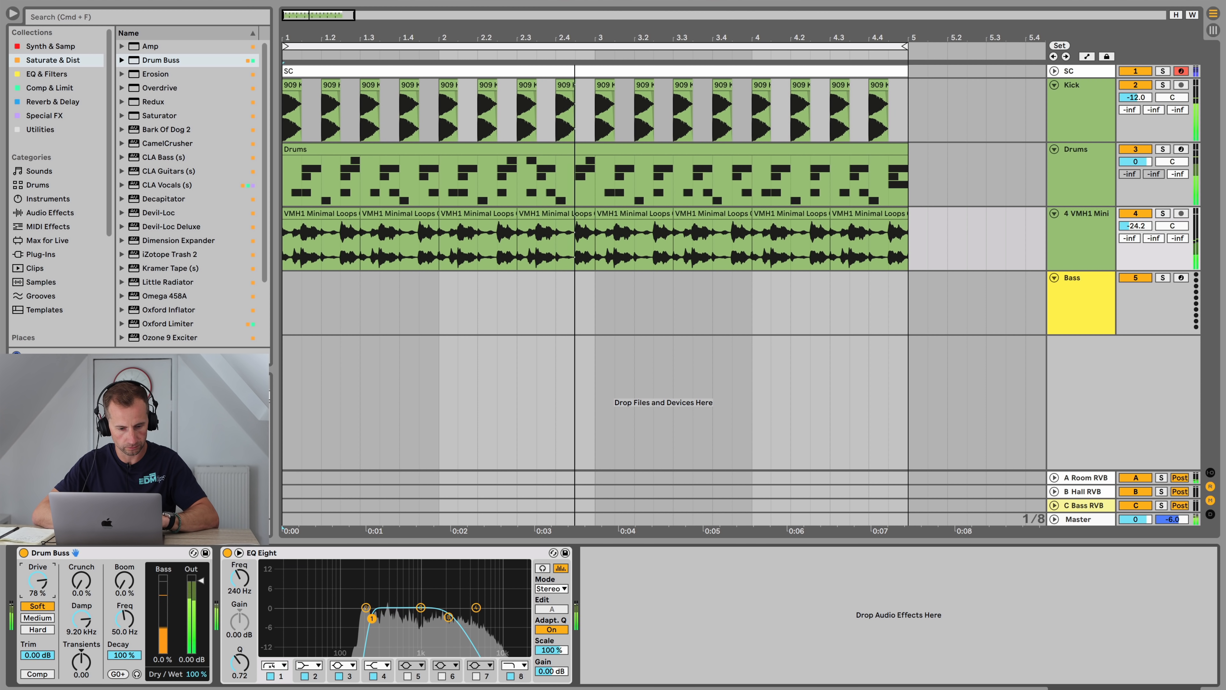
{"action": "left_click_drag", "start_coordinate": [82, 580], "coordinate": [81, 563]}
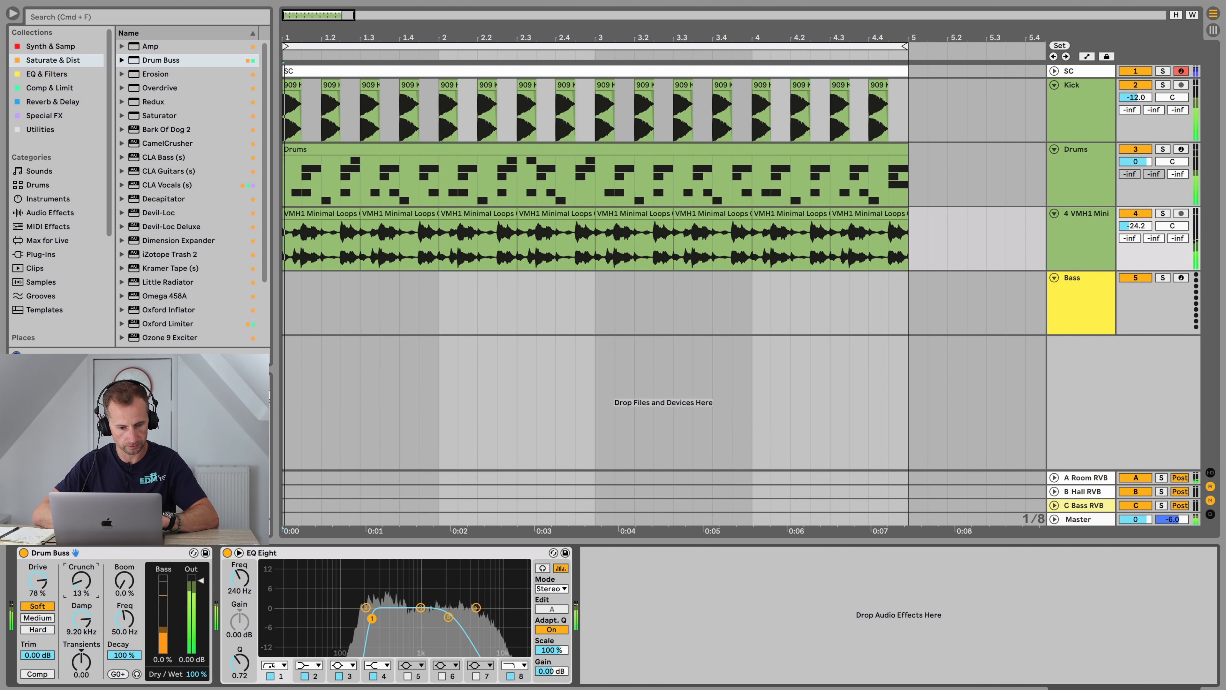
{"action": "mouse_move", "coordinate": [201, 581]}
{"action": "left_mouse_down"}
{"action": "mouse_move", "coordinate": [201, 604]}
{"action": "mouse_move", "coordinate": [200, 594]}
{"action": "left_mouse_up"}
{"action": "left_click", "coordinate": [23, 552]}
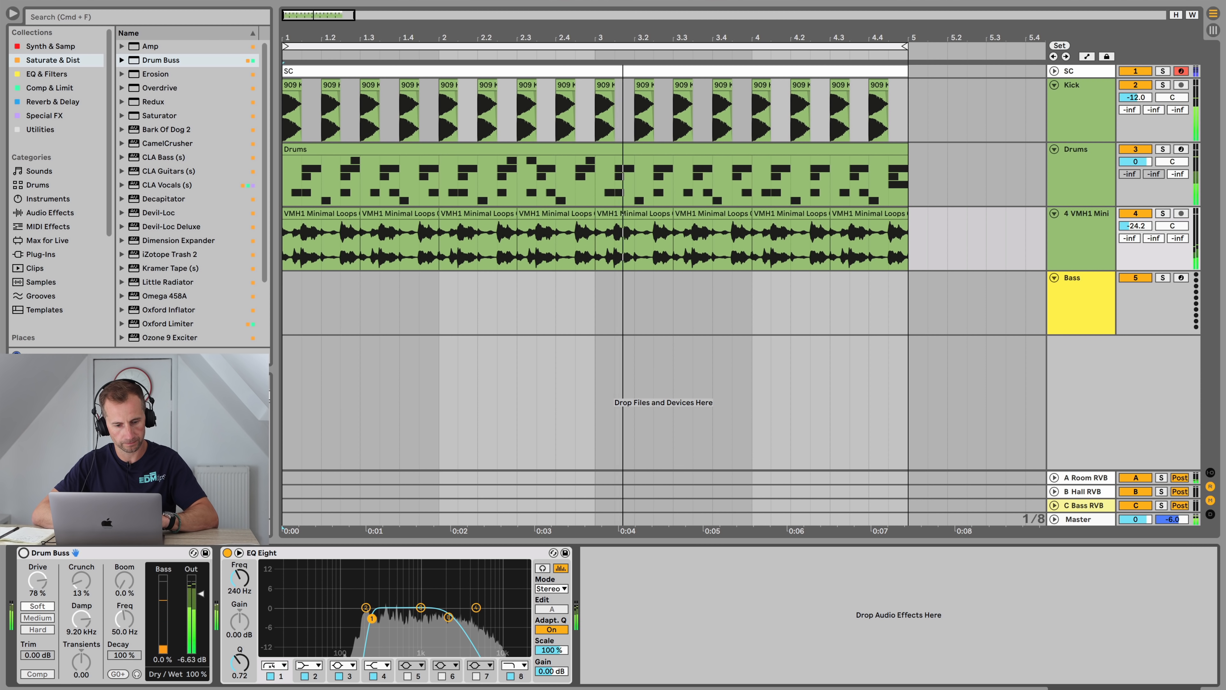
Step: Re-enable the Drum Buss, then add a Compressor after the EQ Eight on the loop track and turn on its sidechain
{"action": "left_click", "coordinate": [23, 552]}
{"action": "key", "text": "space"}
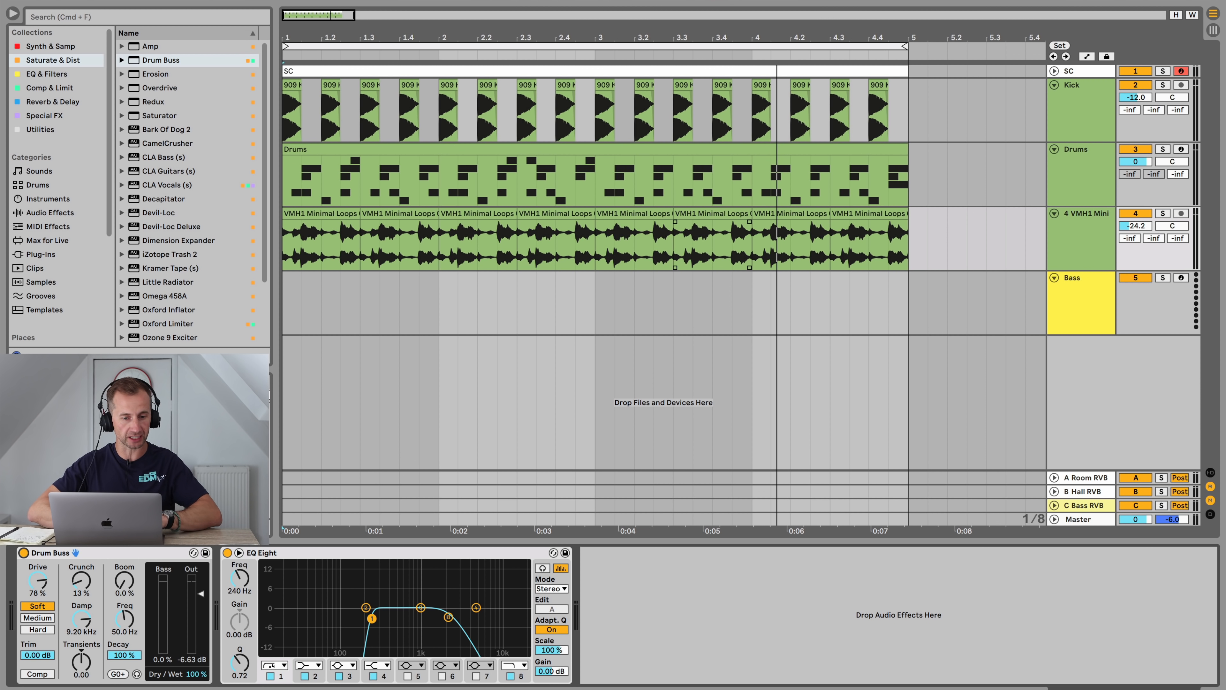
{"action": "left_click", "coordinate": [50, 88]}
{"action": "left_click", "coordinate": [164, 47]}
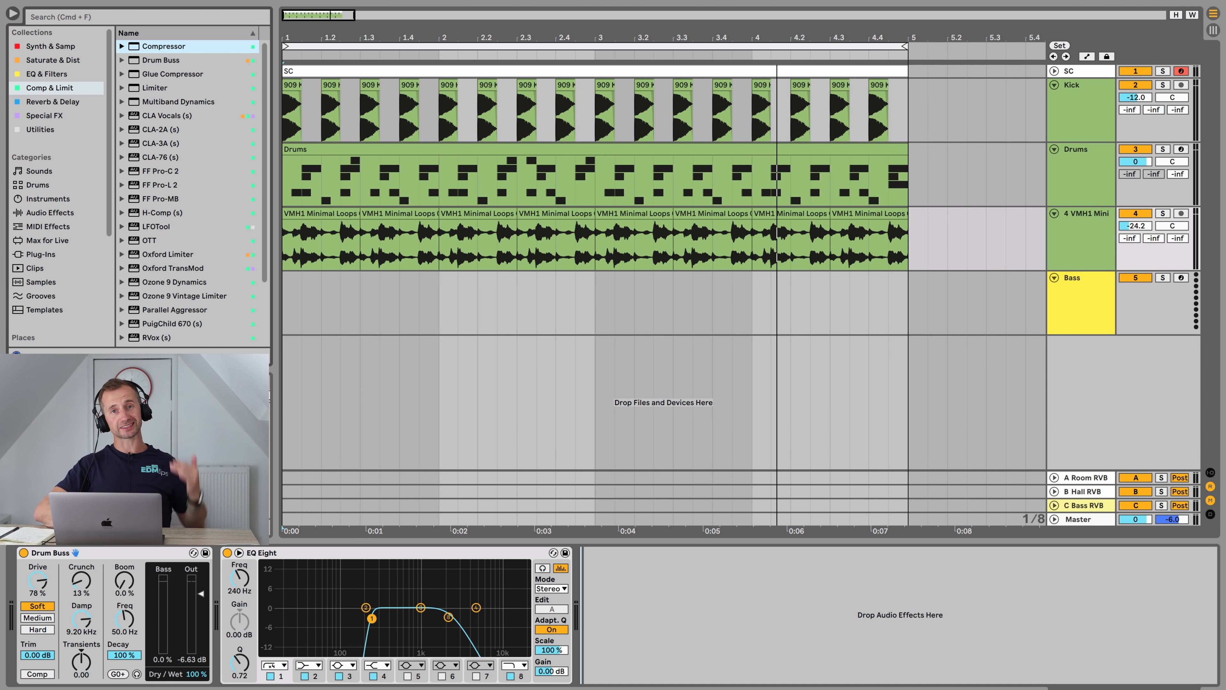
{"action": "key", "text": "Return"}
{"action": "left_click", "coordinate": [599, 553]}
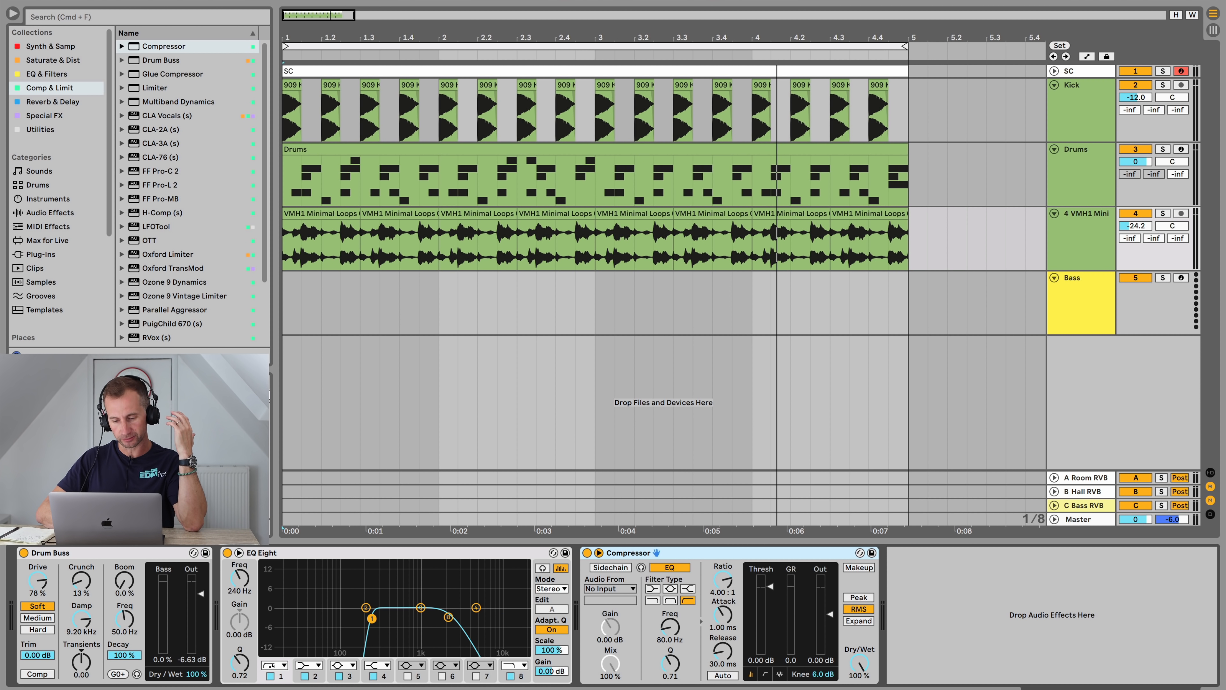
{"action": "left_click", "coordinate": [611, 567]}
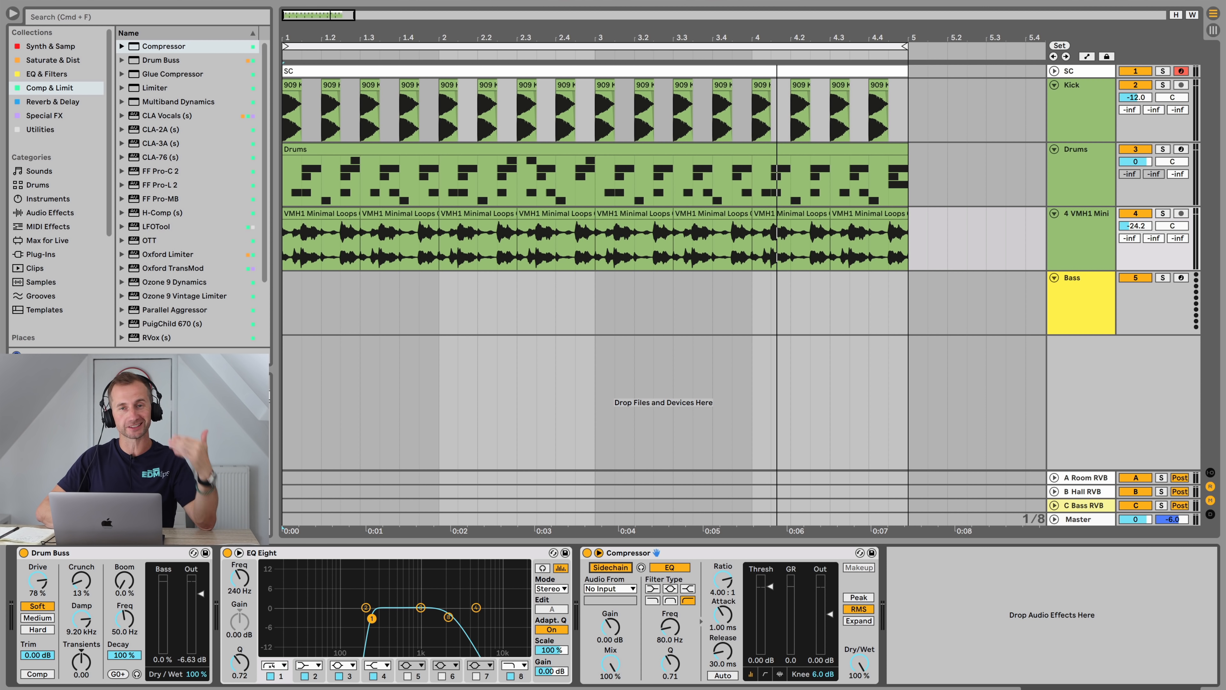
Step: Route the compressor's sidechain input from the SC track
{"action": "left_click", "coordinate": [1054, 71]}
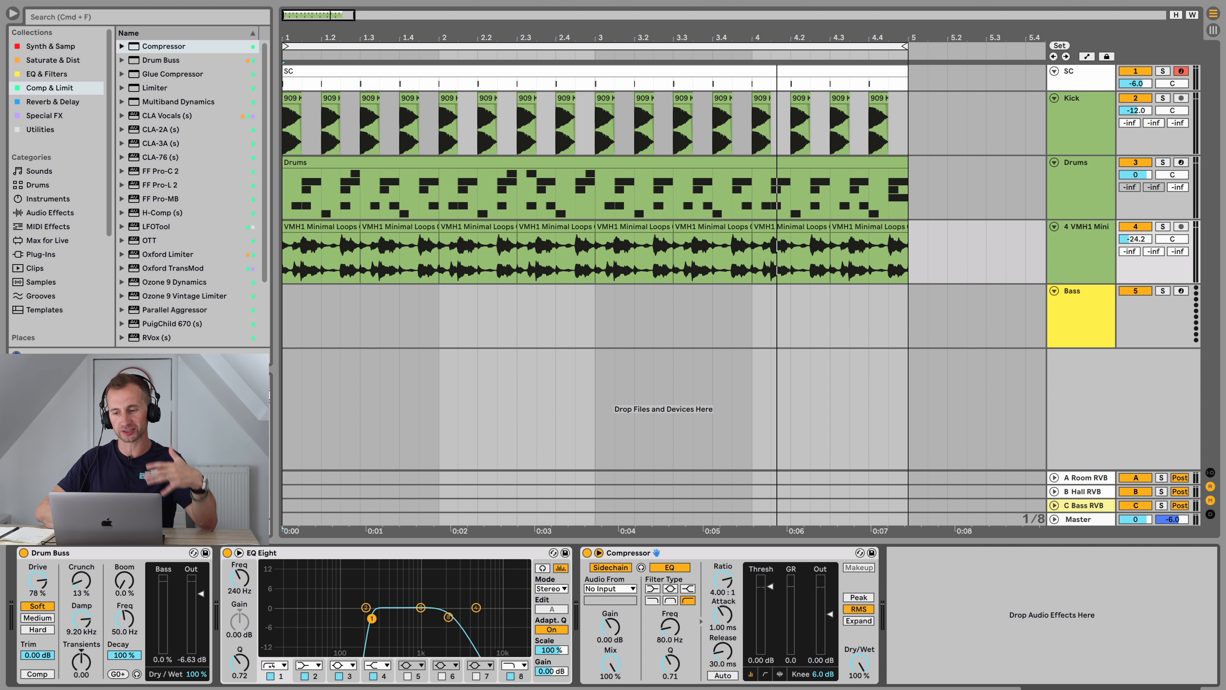
{"action": "left_click_drag", "start_coordinate": [1080, 91], "coordinate": [1079, 252]}
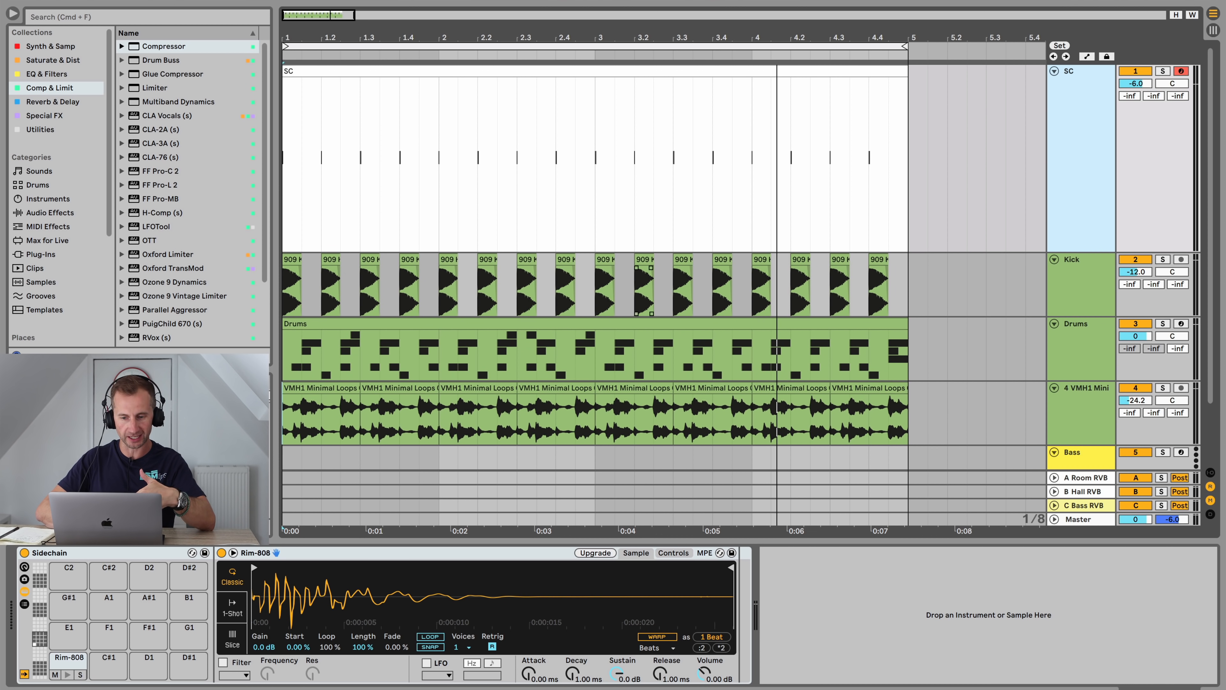
{"action": "mouse_move", "coordinate": [295, 37]}
{"action": "left_mouse_down"}
{"action": "mouse_move", "coordinate": [295, 116]}
{"action": "mouse_move", "coordinate": [295, 38]}
{"action": "left_mouse_up"}
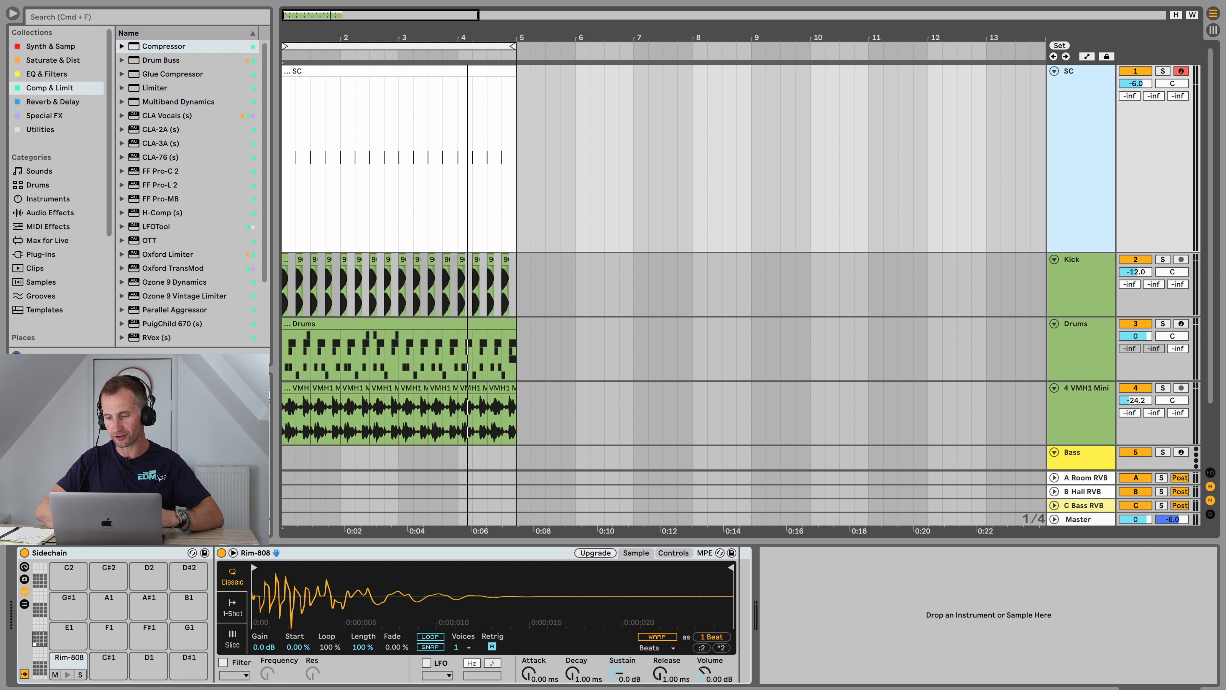
{"action": "key", "text": "super+alt+i"}
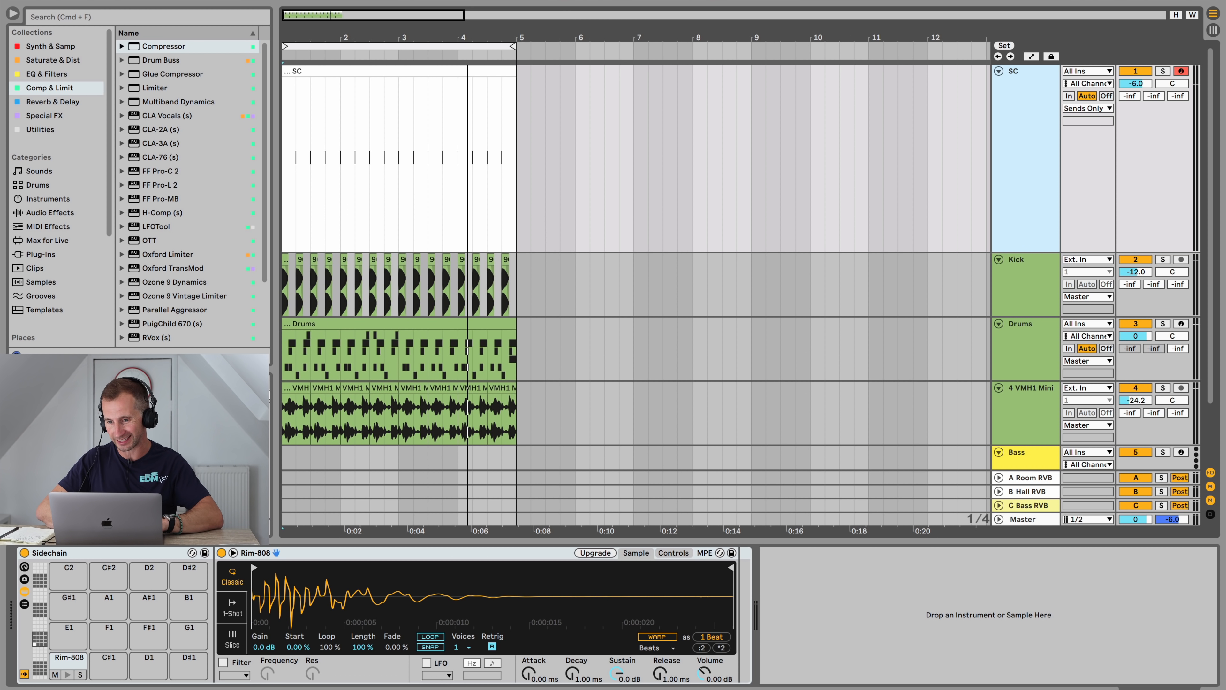
{"action": "key", "text": "u"}
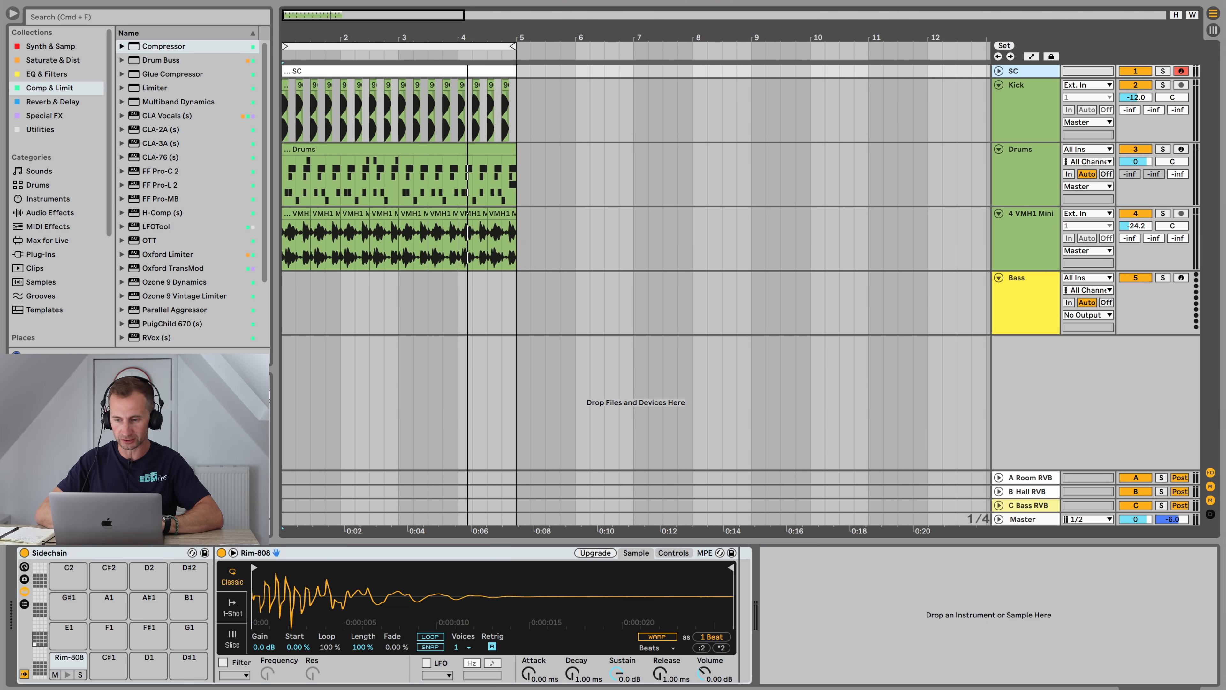
{"action": "left_click", "coordinate": [1031, 214]}
{"action": "key", "text": "space"}
{"action": "left_click_drag", "start_coordinate": [771, 586], "coordinate": [771, 653]}
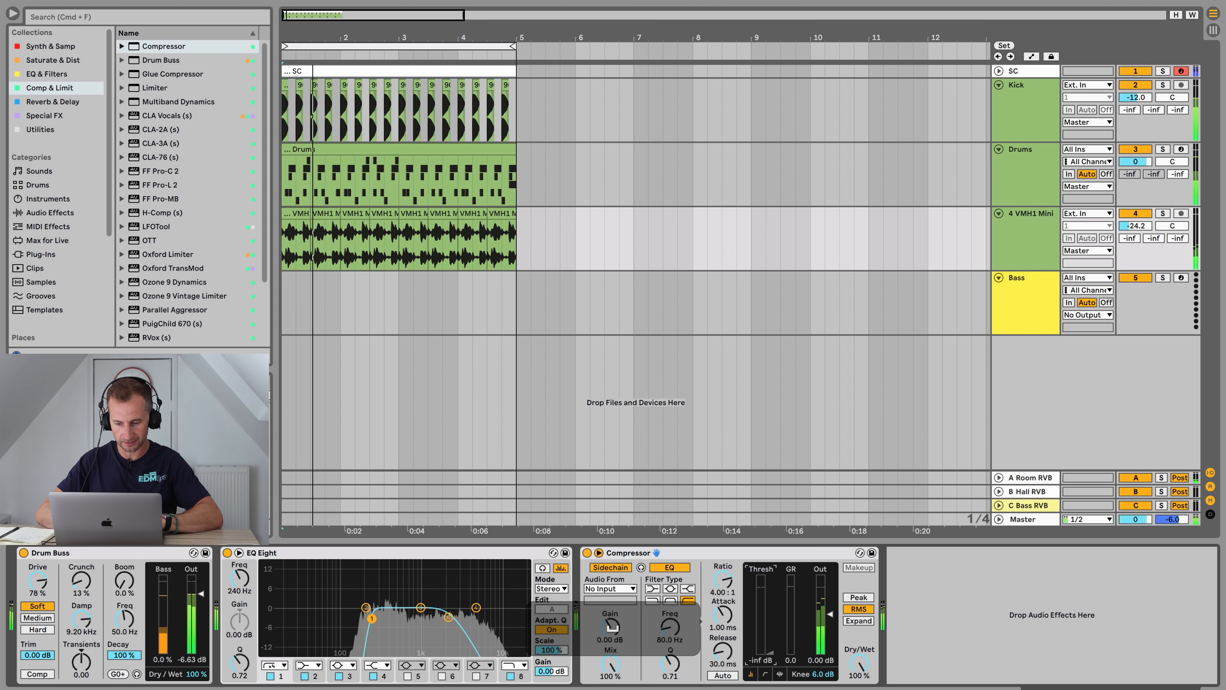
{"action": "left_click", "coordinate": [609, 589]}
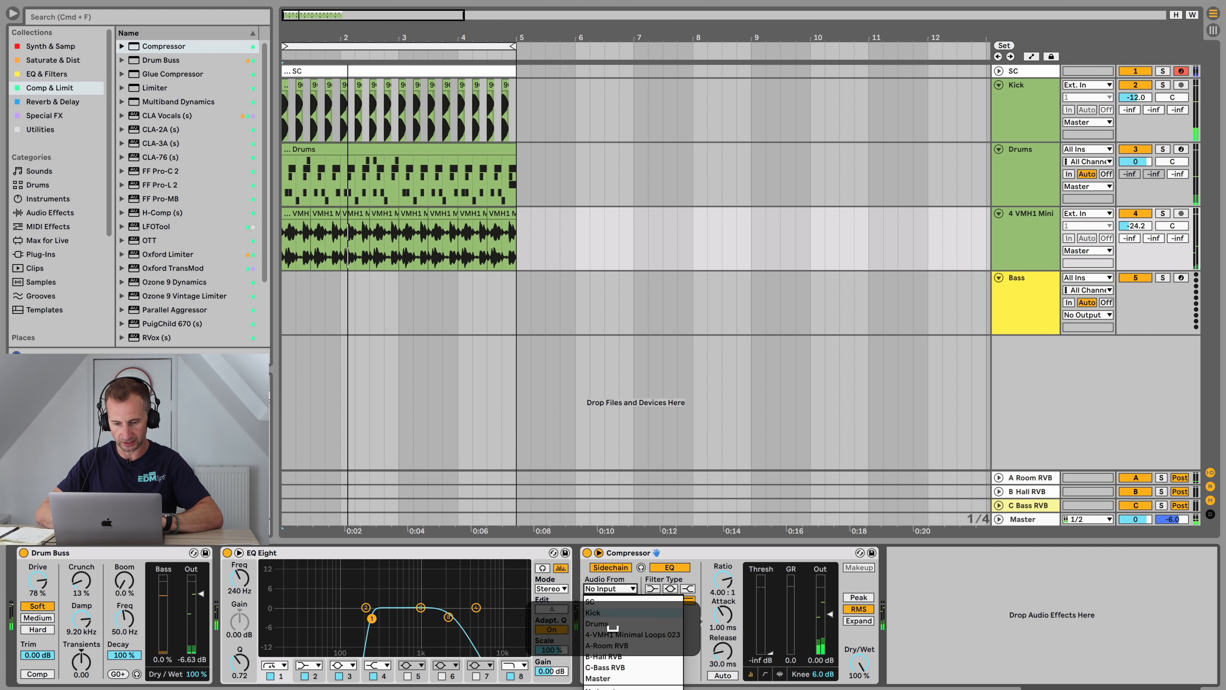
{"action": "left_click", "coordinate": [599, 602]}
Step: Solo the loop and set the compressor ratio to inf:1, attack 0.01 ms, release 45 ms and threshold -30 dB
{"action": "left_click", "coordinate": [1163, 214]}
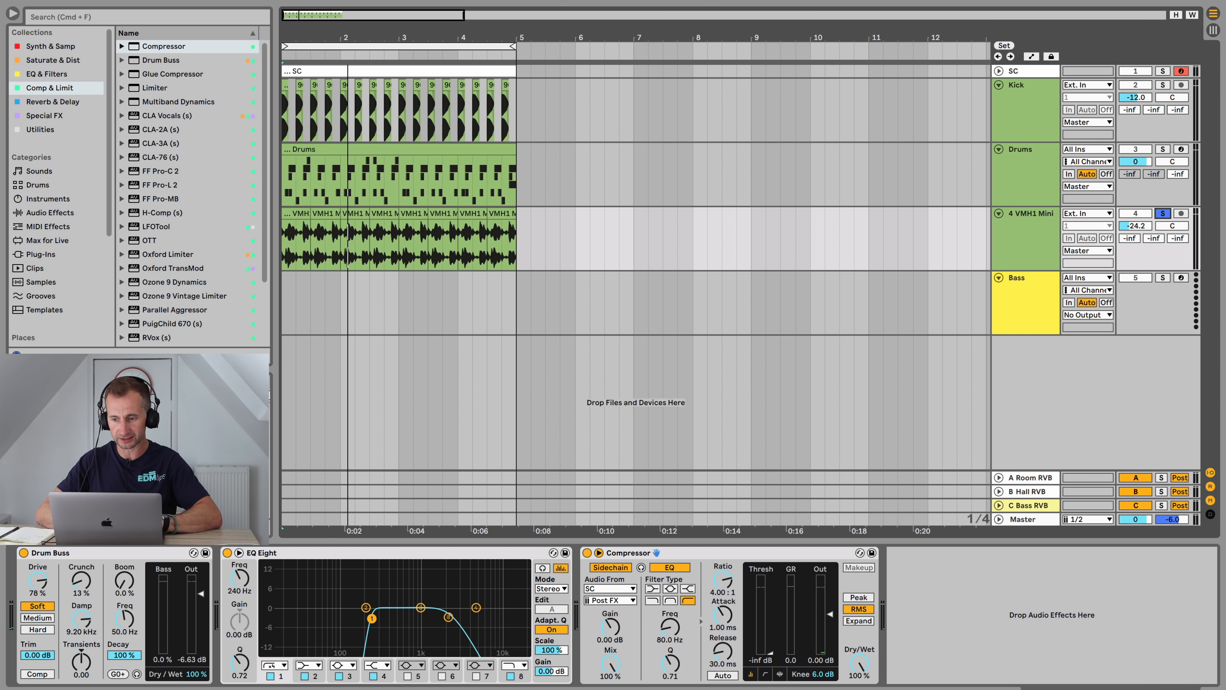
{"action": "key", "text": "space"}
{"action": "left_click_drag", "start_coordinate": [723, 579], "coordinate": [722, 531]}
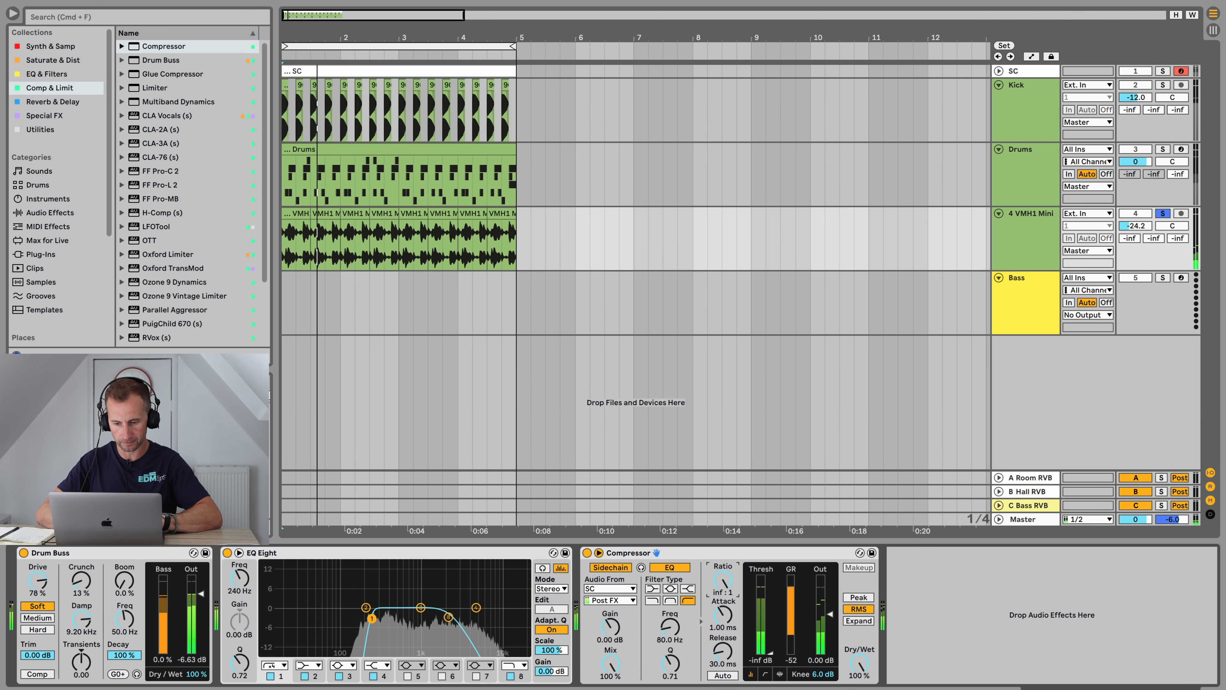
{"action": "mouse_move", "coordinate": [723, 615]}
{"action": "left_mouse_down"}
{"action": "mouse_move", "coordinate": [723, 663]}
{"action": "mouse_move", "coordinate": [723, 640]}
{"action": "mouse_move", "coordinate": [771, 599]}
{"action": "mouse_move", "coordinate": [770, 577]}
{"action": "mouse_move", "coordinate": [770, 638]}
{"action": "left_mouse_up"}
{"action": "left_click", "coordinate": [723, 652]}
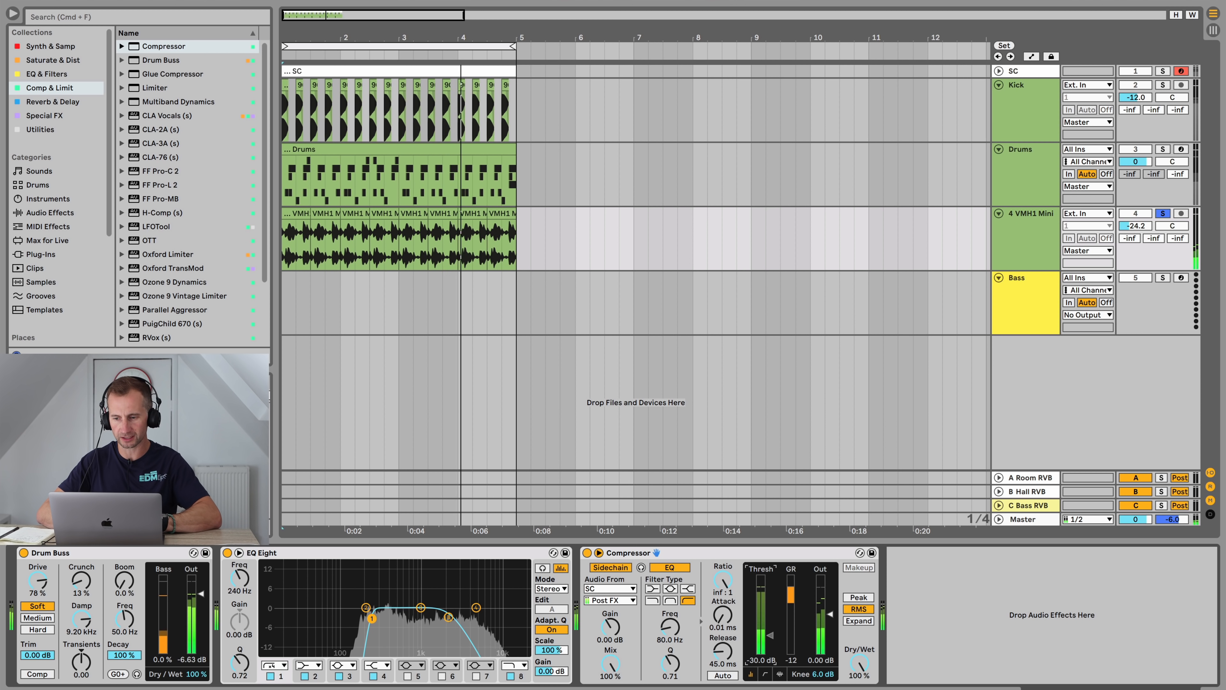
{"action": "left_click", "coordinate": [1163, 214]}
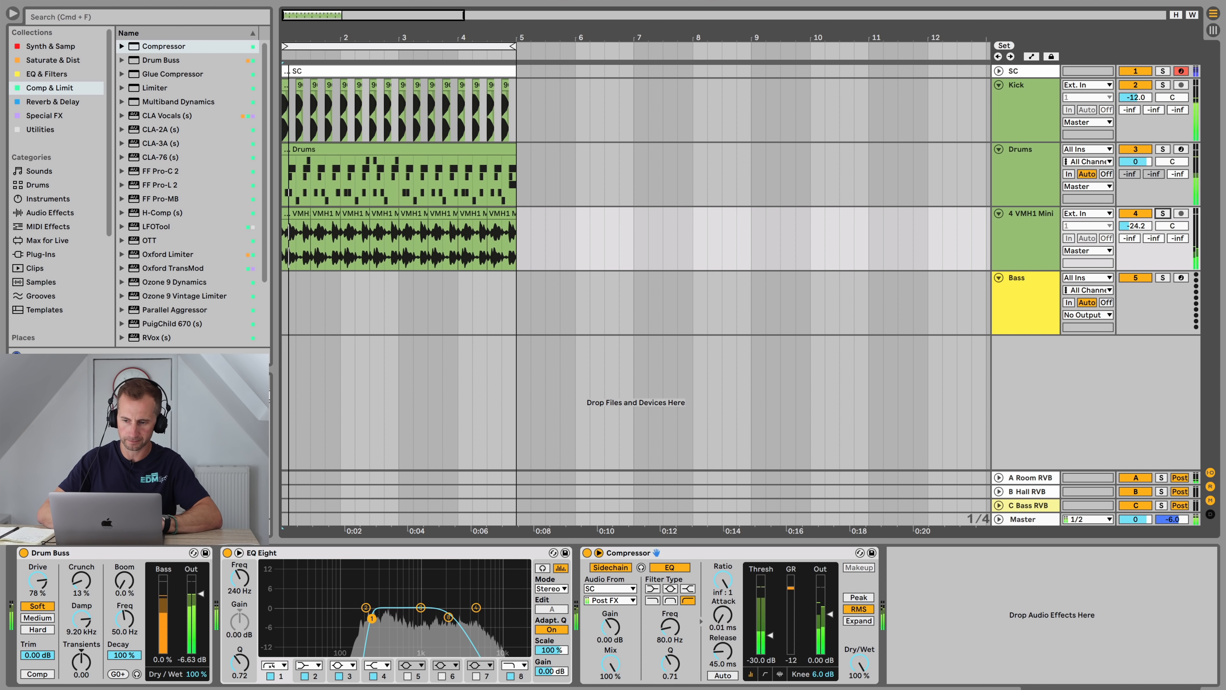
Step: Open the Drums rack and try adjusting the Dance Clap send, then undo it
{"action": "left_click", "coordinate": [1026, 150]}
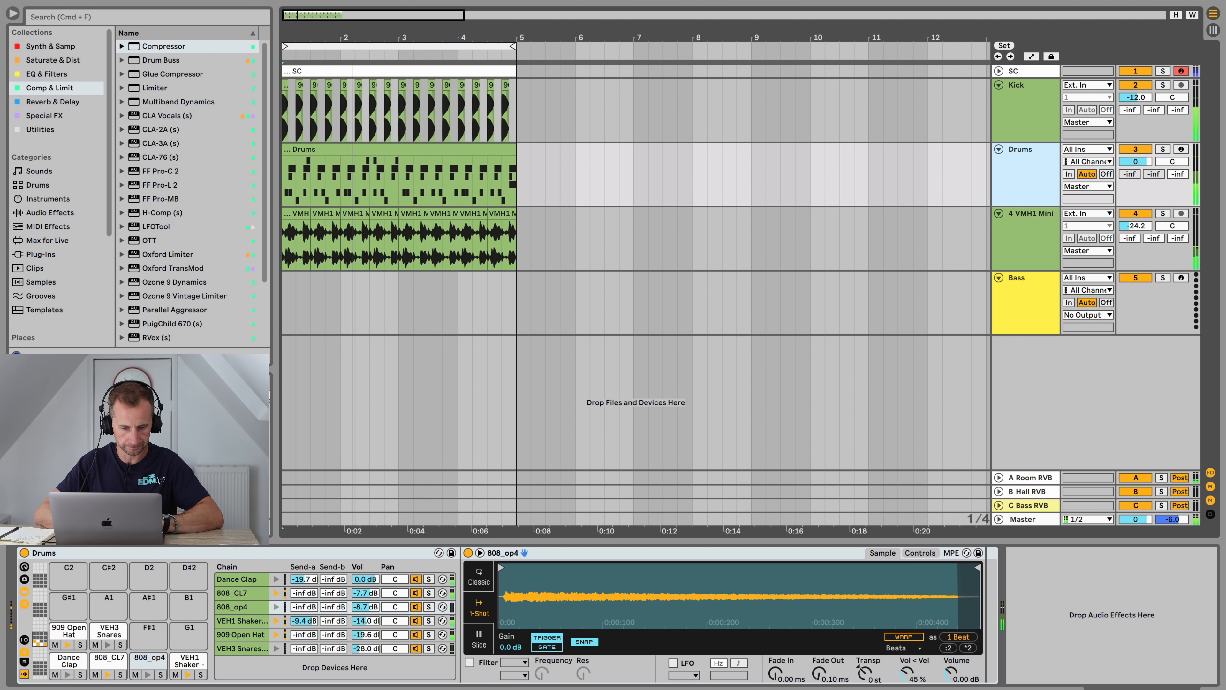
{"action": "left_click", "coordinate": [304, 579]}
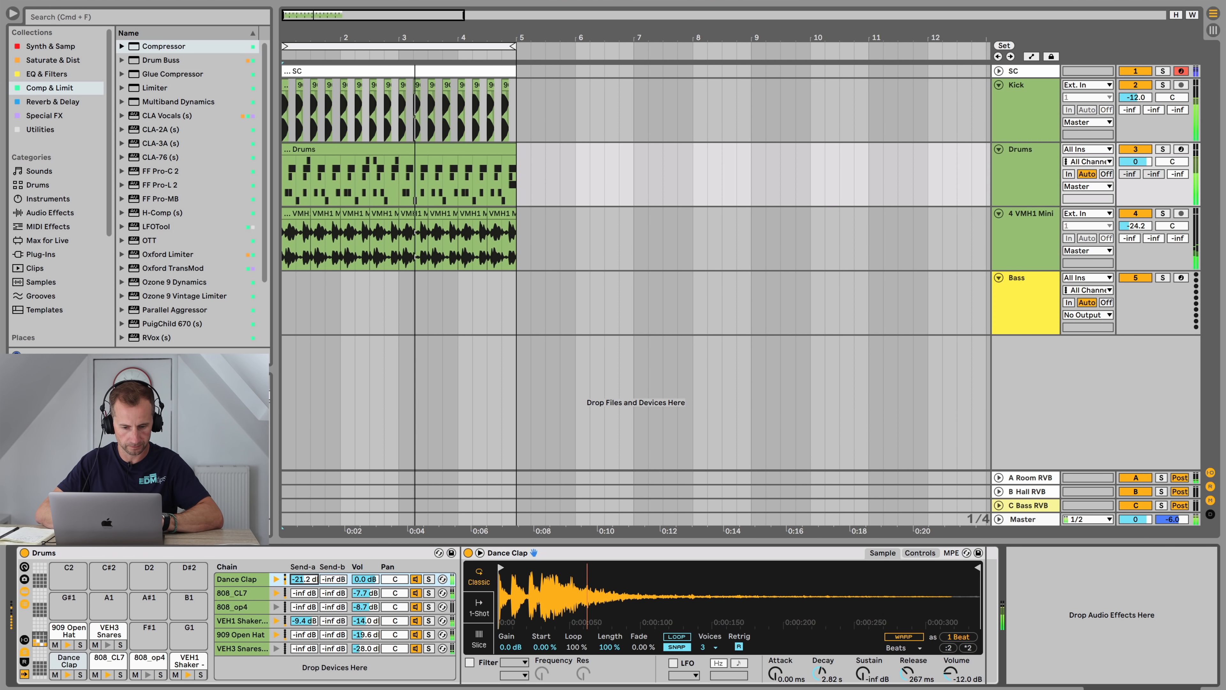
{"action": "key", "text": "super+z"}
Step: Pull the Dance Clap, 808_CL7, 808_op4 and VEH1 Shaker chain volumes all the way down
{"action": "left_click_drag", "start_coordinate": [368, 580], "coordinate": [366, 636]}
{"action": "key", "text": "XF86AudioRaiseVolume"}
{"action": "left_click", "coordinate": [222, 636]}
{"action": "key", "text": "space"}
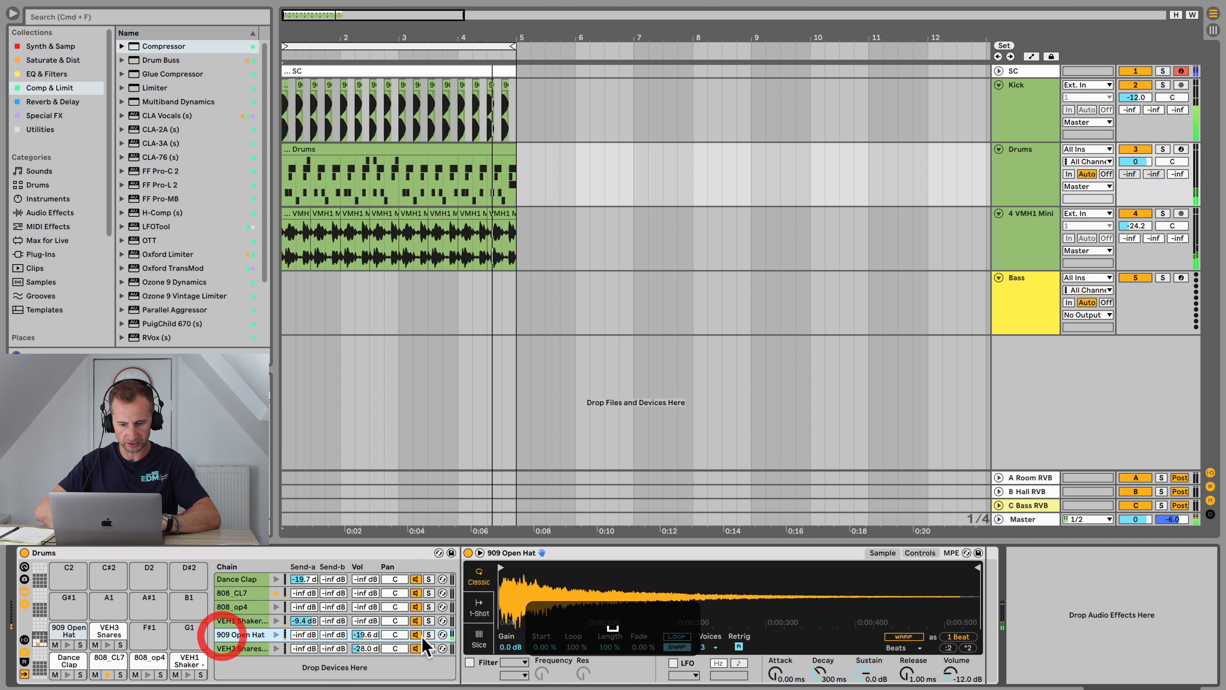
Step: Solo the 909 Open Hat chain, enable its filter and lower the filter frequency to 1.06 kHz
{"action": "left_click", "coordinate": [469, 662]}
{"action": "left_click", "coordinate": [515, 665]}
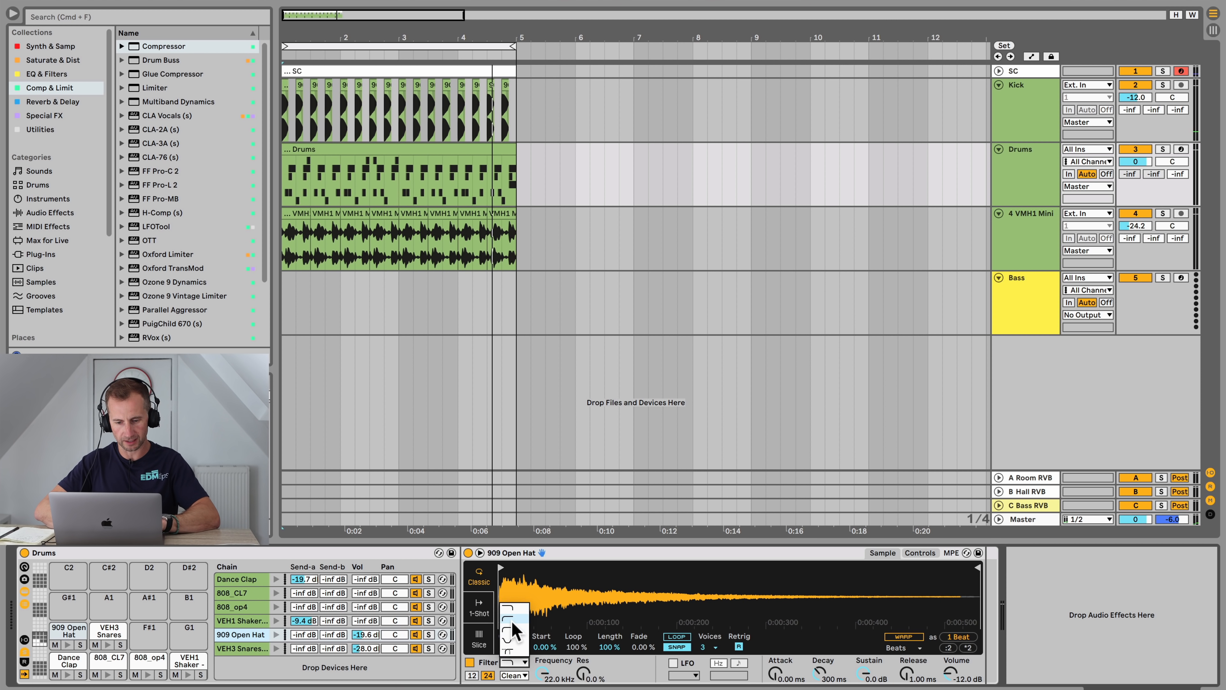
{"action": "left_click", "coordinate": [428, 634]}
{"action": "key", "text": "space"}
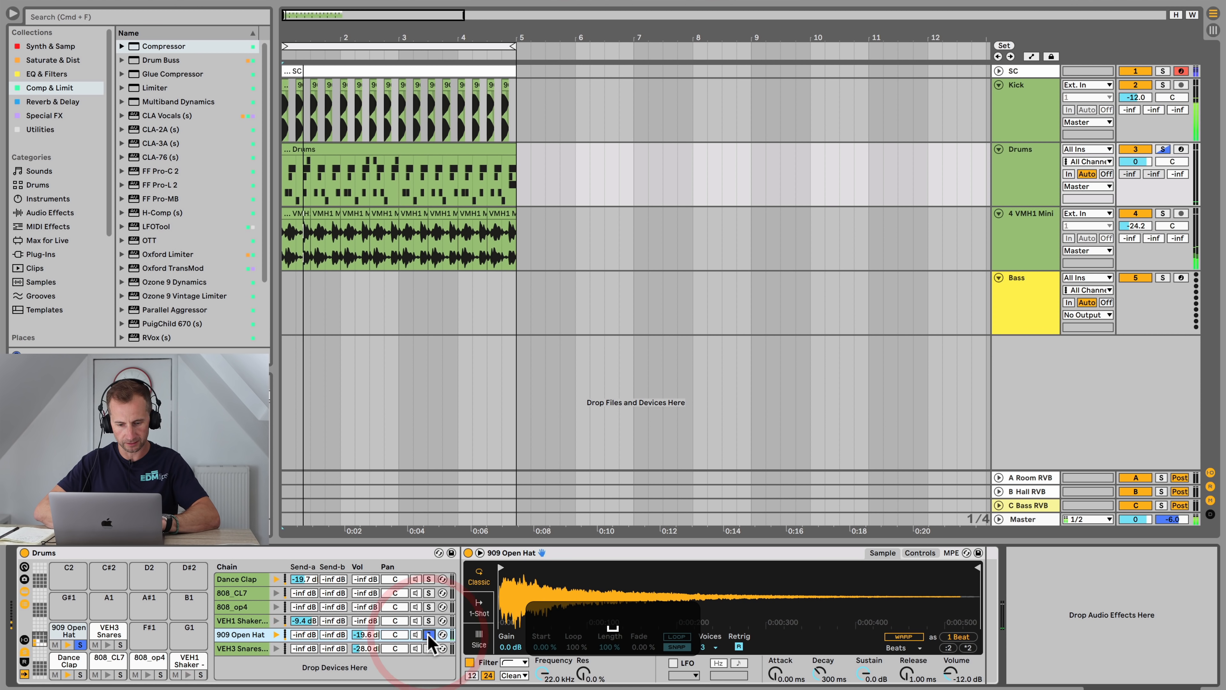
{"action": "key", "text": "space"}
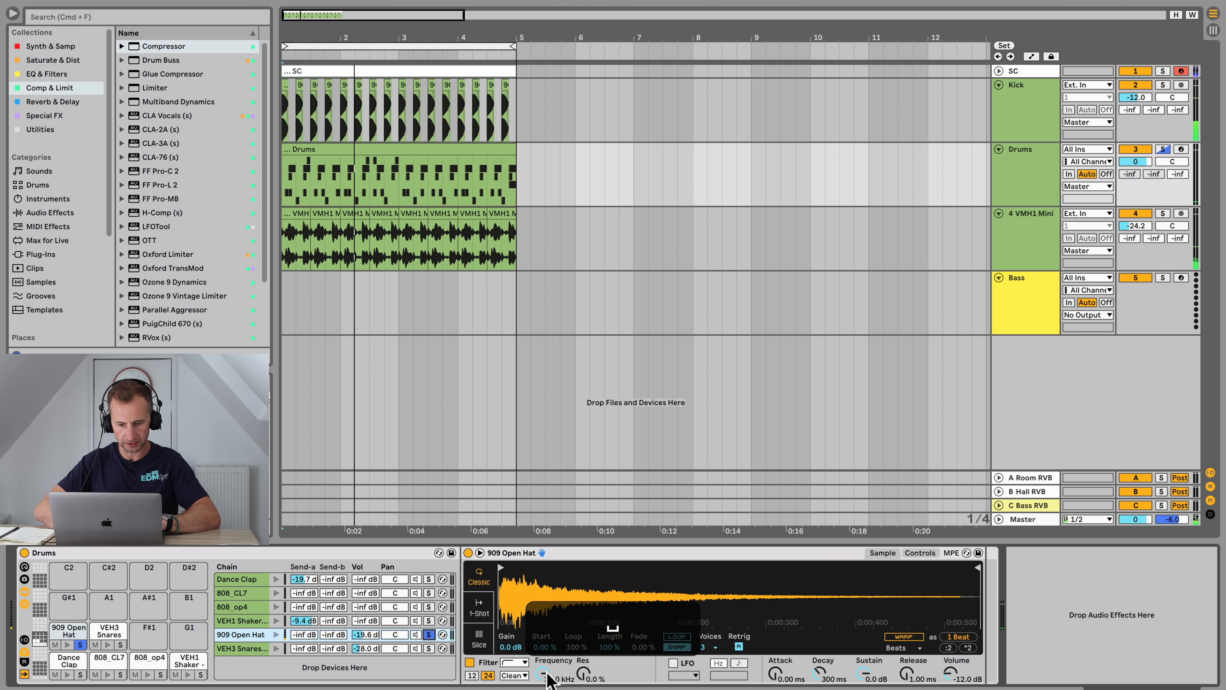
{"action": "left_click_drag", "start_coordinate": [542, 672], "coordinate": [543, 686]}
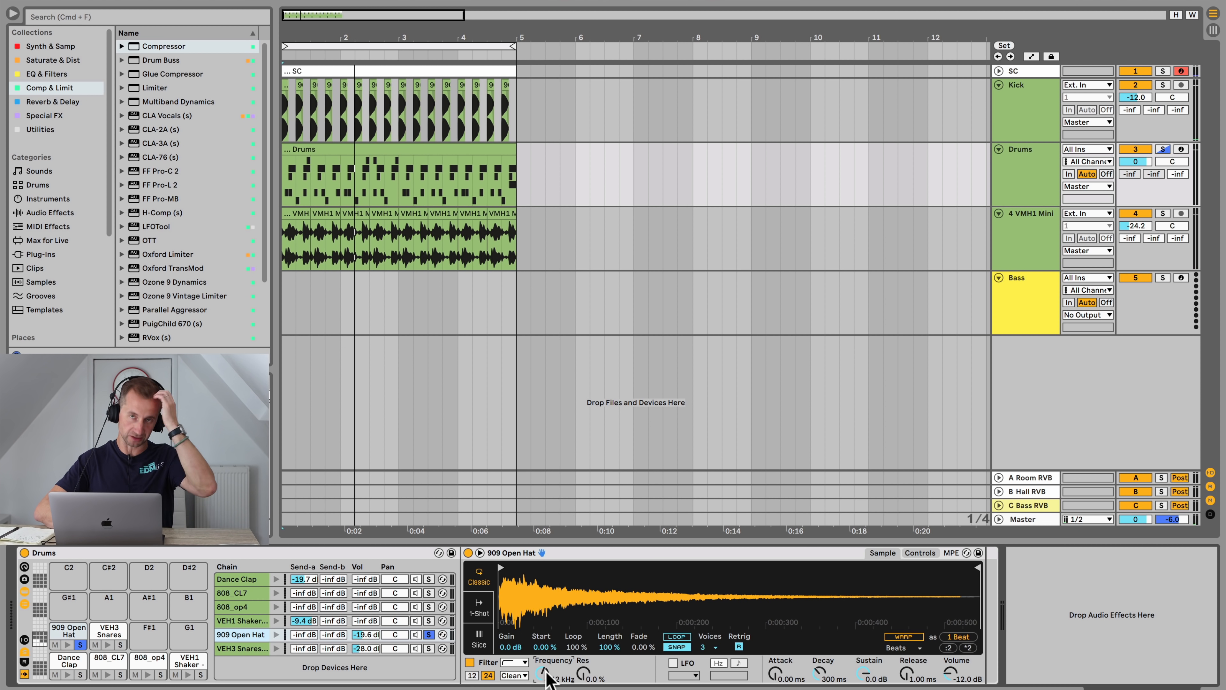
{"action": "key", "text": "space"}
{"action": "left_click_drag", "start_coordinate": [543, 673], "coordinate": [543, 689]}
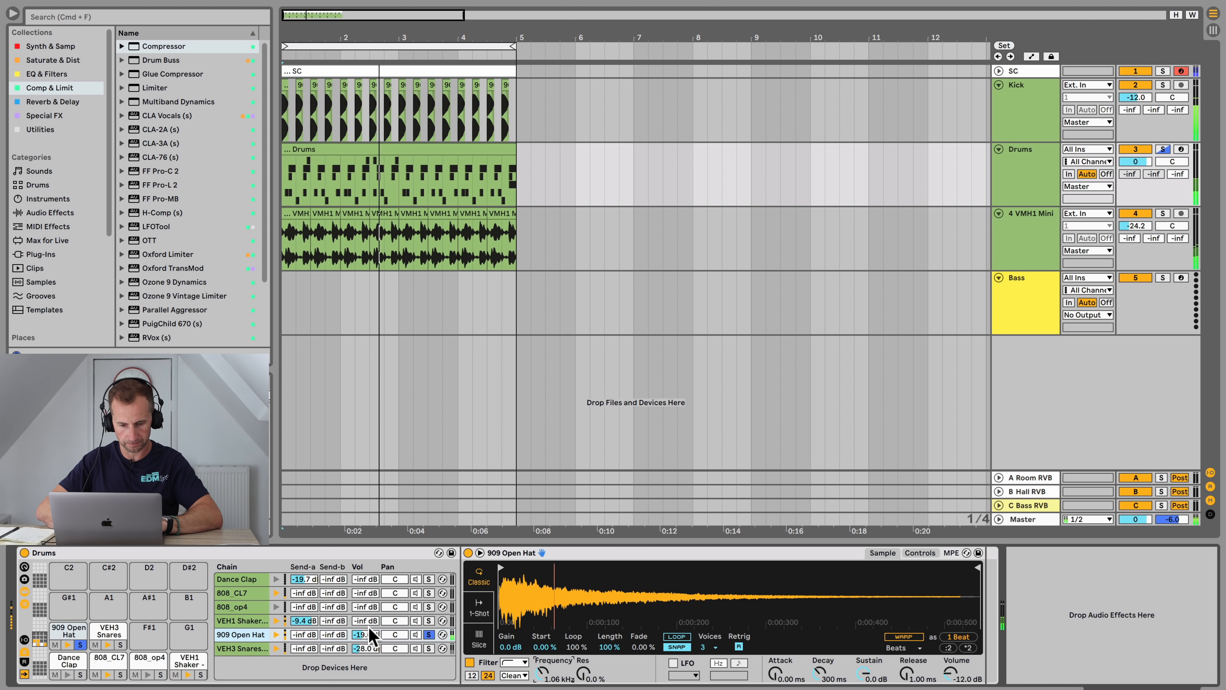
Step: Set the 909 Open Hat volume to -16.0 dB and Dance Clap to -6.5 dB, then unsolo the hat
{"action": "left_click_drag", "start_coordinate": [371, 635], "coordinate": [370, 625]}
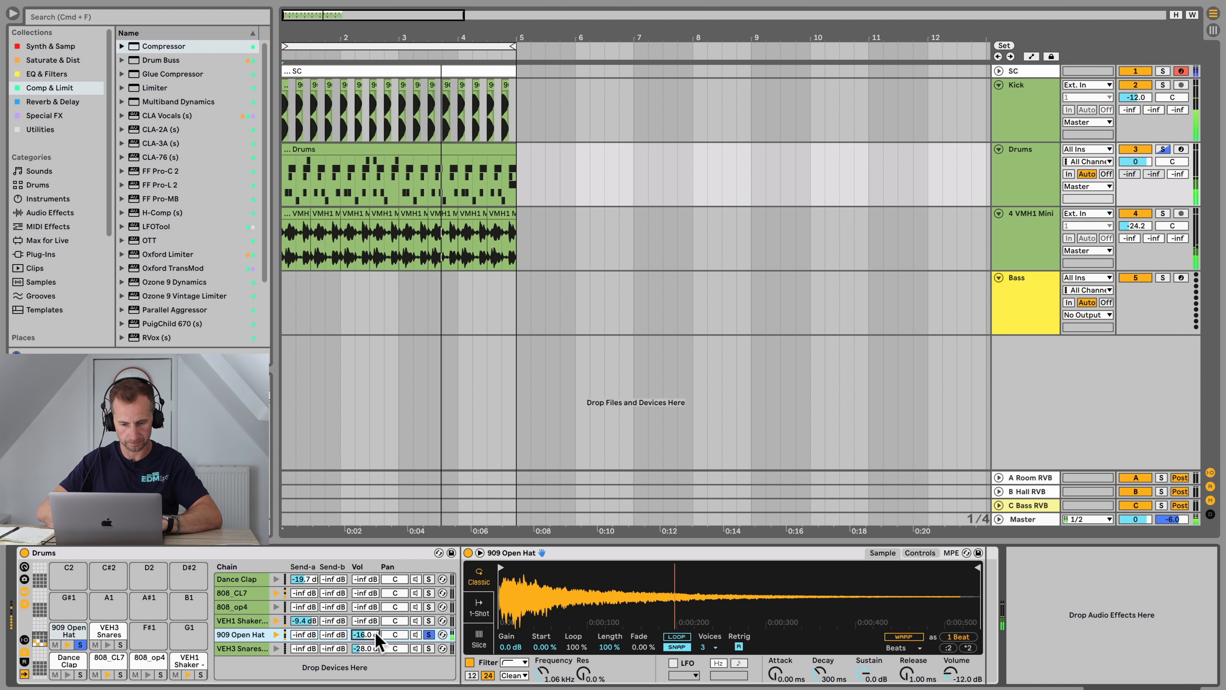
{"action": "left_click_drag", "start_coordinate": [369, 580], "coordinate": [370, 575]}
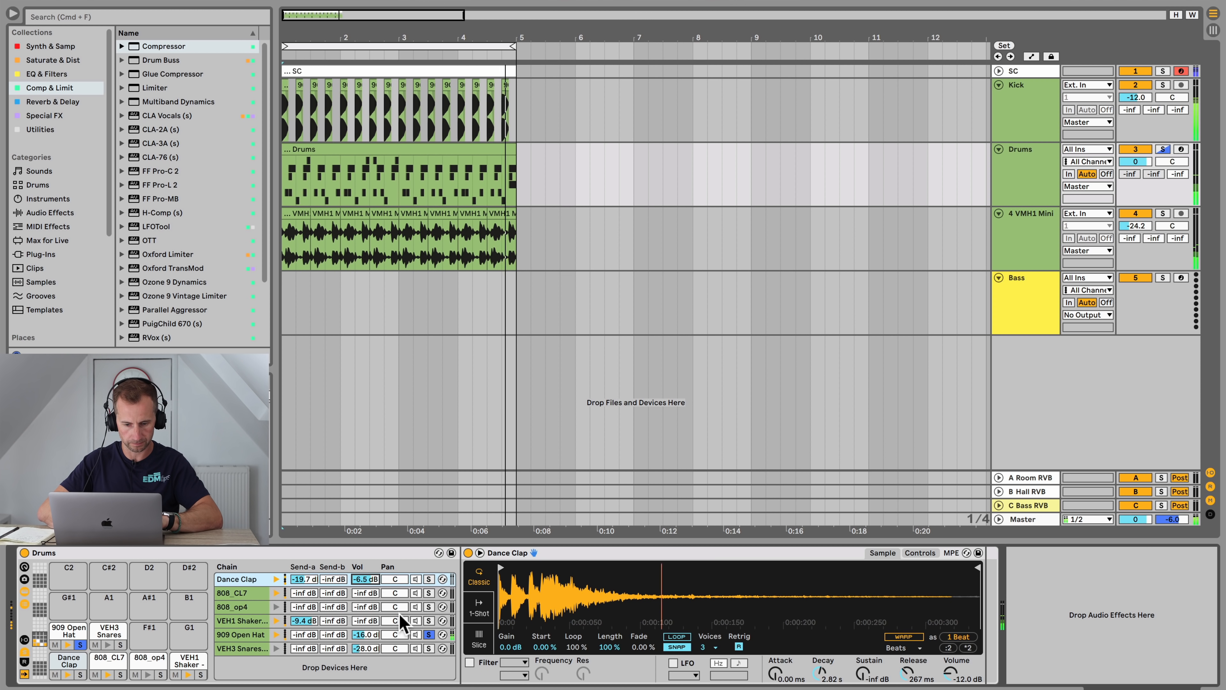
{"action": "left_click", "coordinate": [428, 636]}
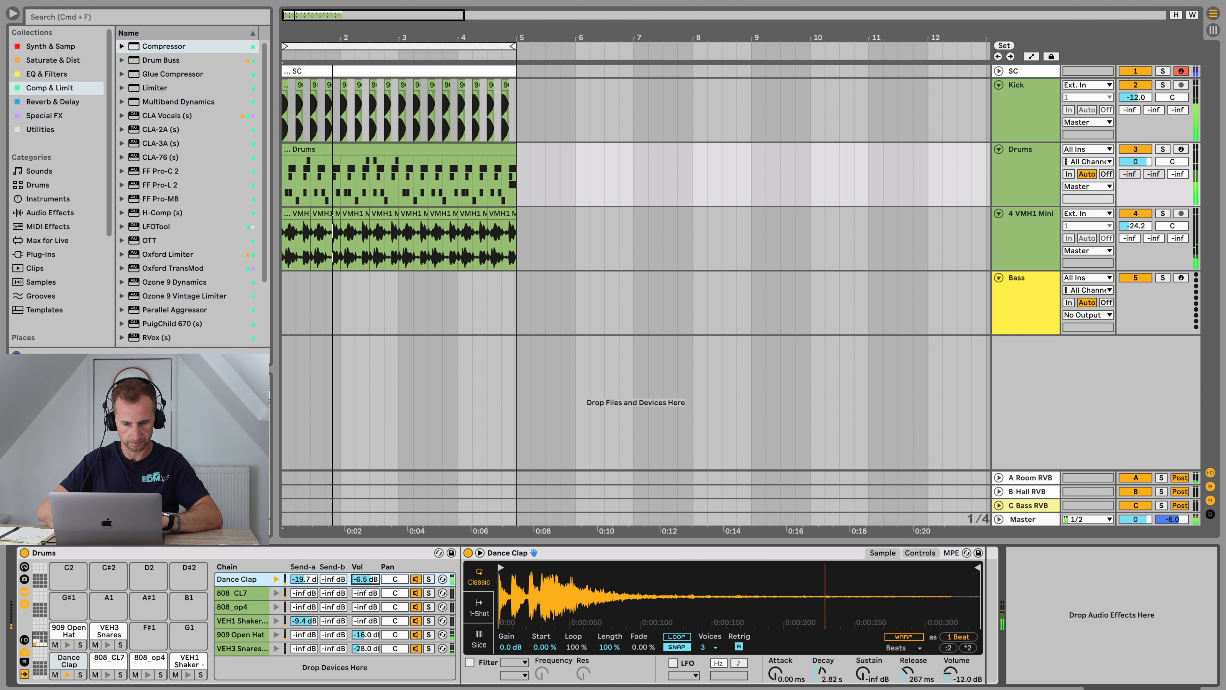
Step: Set chain volumes: 808_CL7 -9.3 dB, 808_op4 -11.5 dB, VEH1 Shaker -17.0 dB and VEH3 Snares -25.0 dB
{"action": "left_click", "coordinate": [365, 593]}
{"action": "mouse_move", "coordinate": [365, 593]}
{"action": "left_mouse_down"}
{"action": "mouse_move", "coordinate": [365, 560]}
{"action": "mouse_move", "coordinate": [365, 599]}
{"action": "left_mouse_up"}
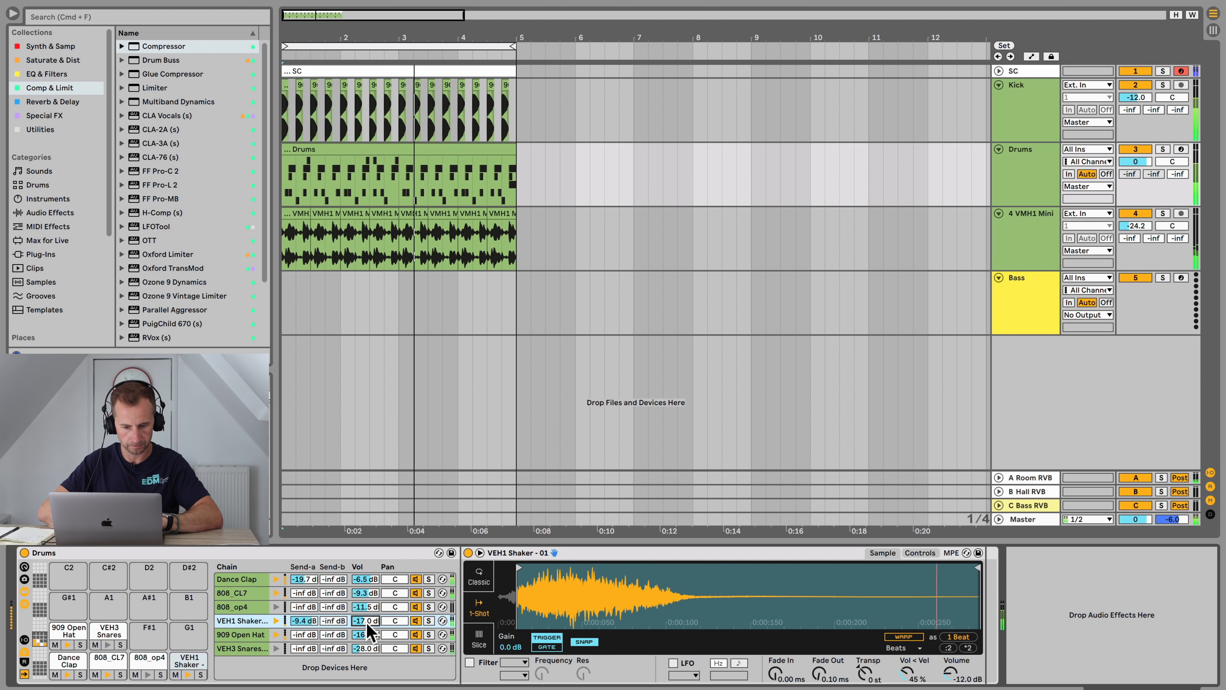
{"action": "left_click_drag", "start_coordinate": [364, 585], "coordinate": [366, 591]}
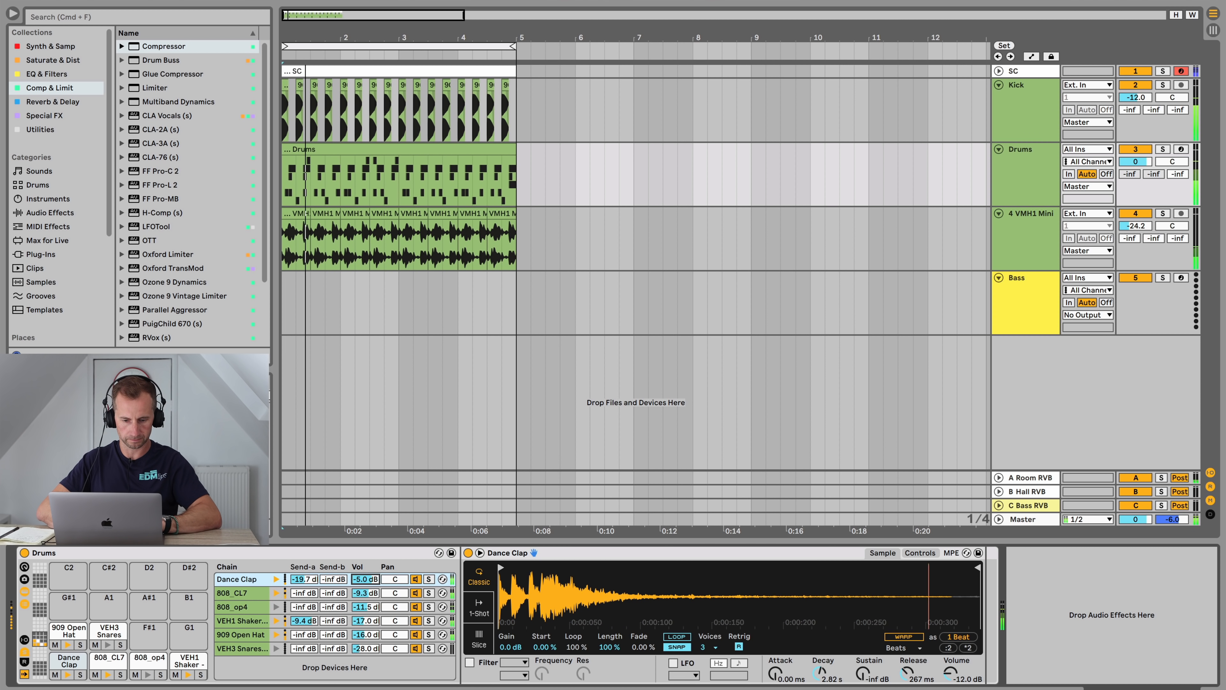
{"action": "key", "text": "super+z"}
{"action": "key", "text": "super+z"}
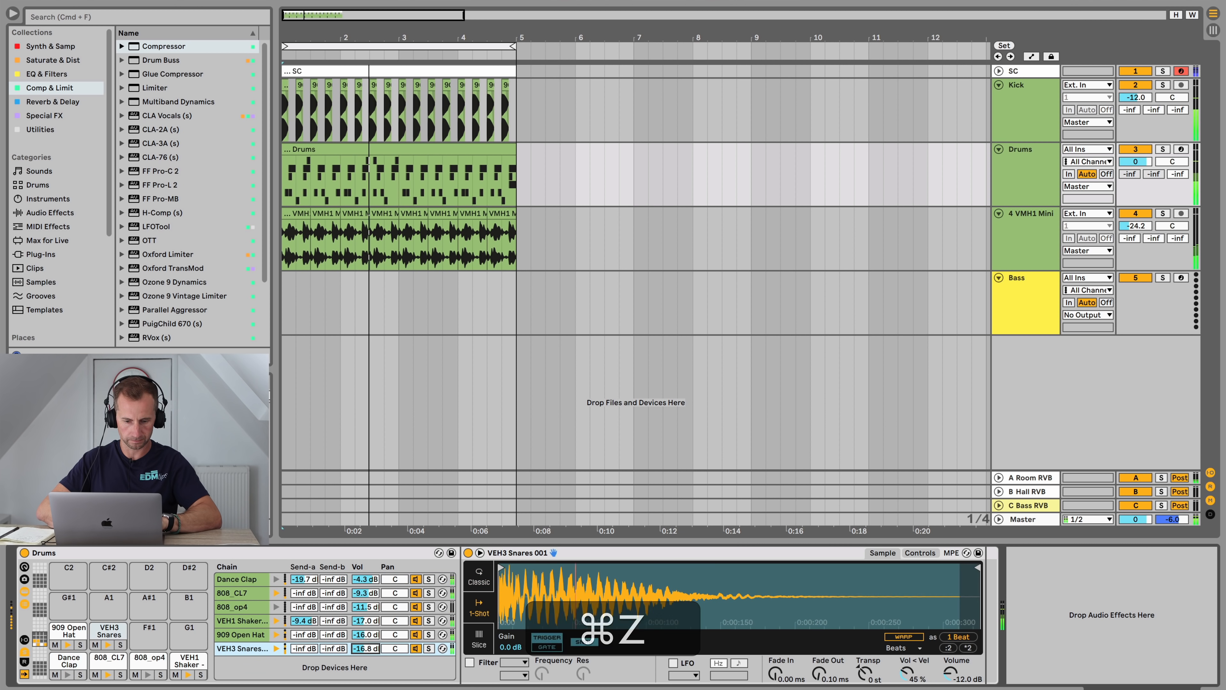
{"action": "left_click_drag", "start_coordinate": [370, 644], "coordinate": [370, 653]}
Step: Group the Kick, Drums and loop tracks together
{"action": "key", "text": "super+space"}
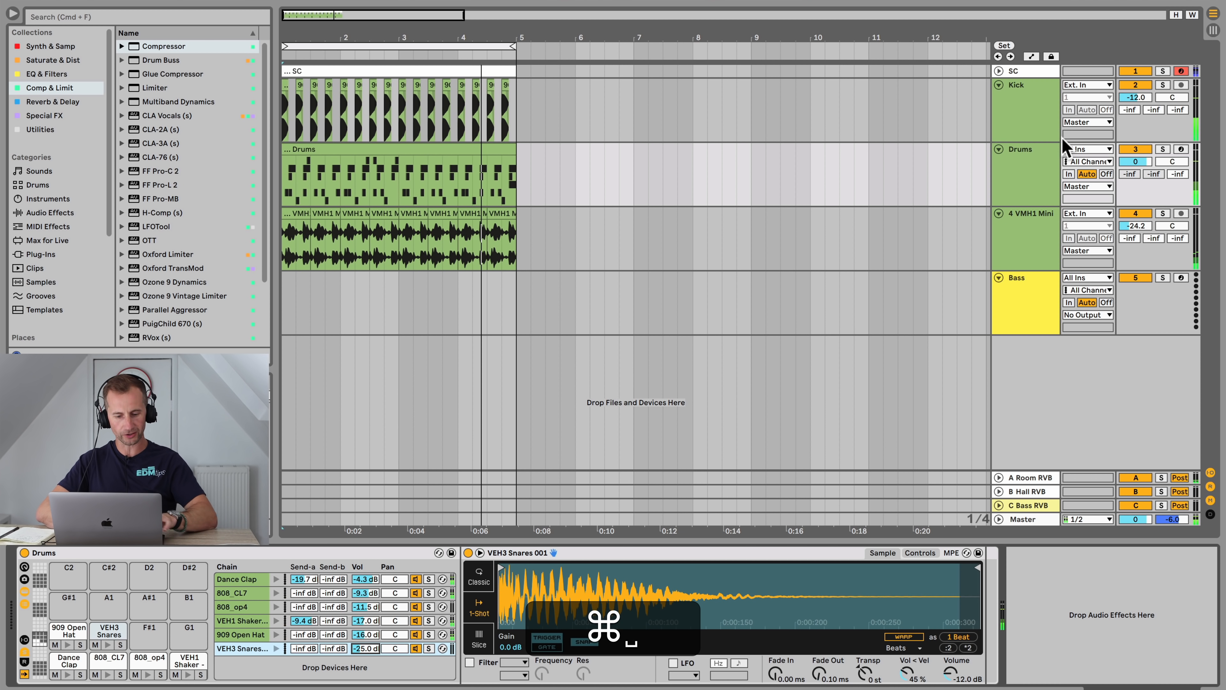
{"action": "left_click", "coordinate": [1019, 111]}
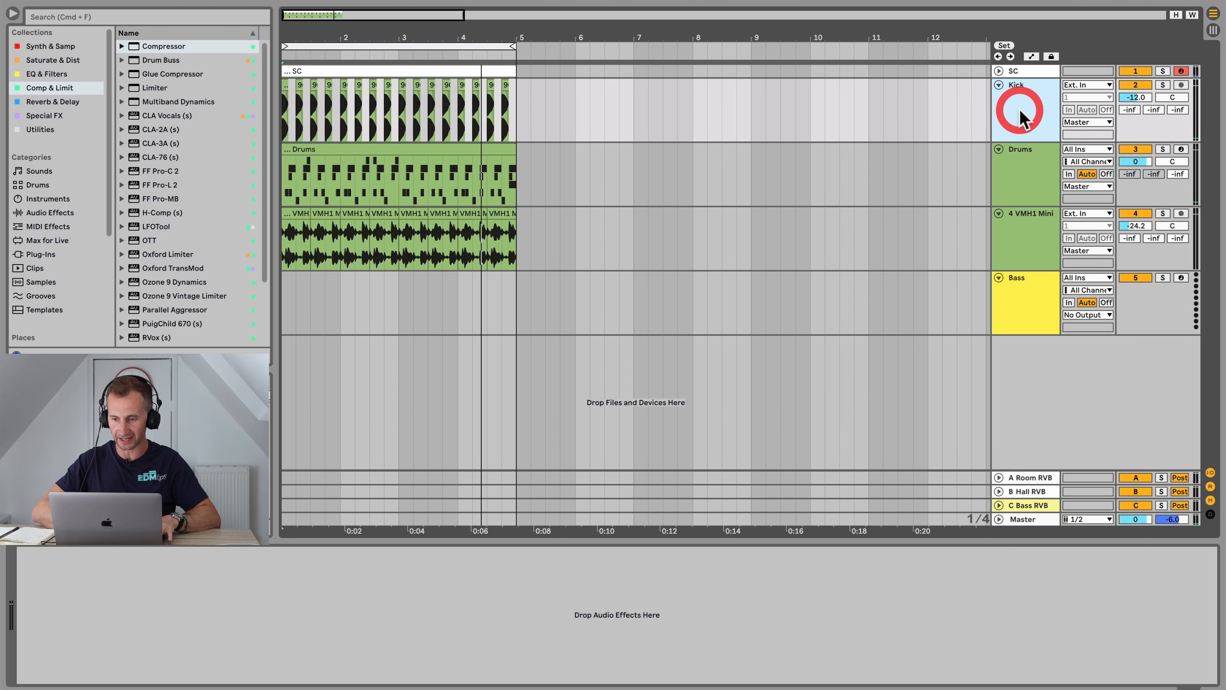
{"action": "left_click", "coordinate": [1026, 236], "text": "shift"}
{"action": "key", "text": "super+g"}
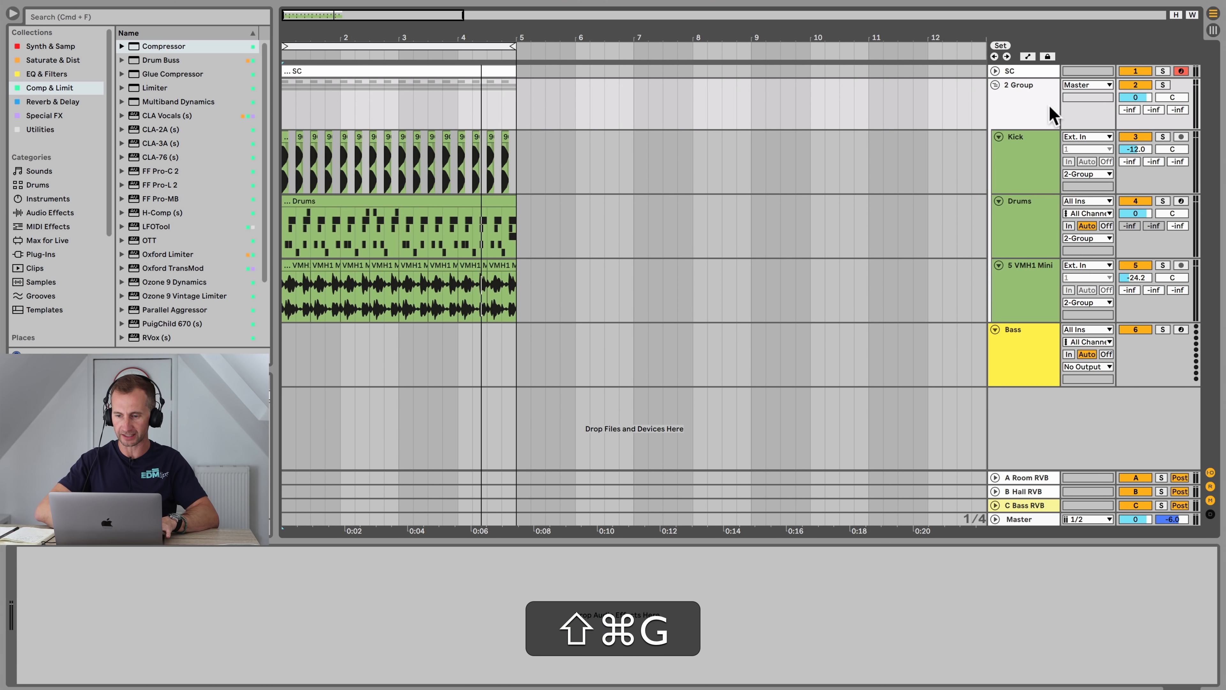
Step: Rename the group track DRUMS and give it a green colour
{"action": "left_click", "coordinate": [1033, 85]}
{"action": "key", "text": "super+r"}
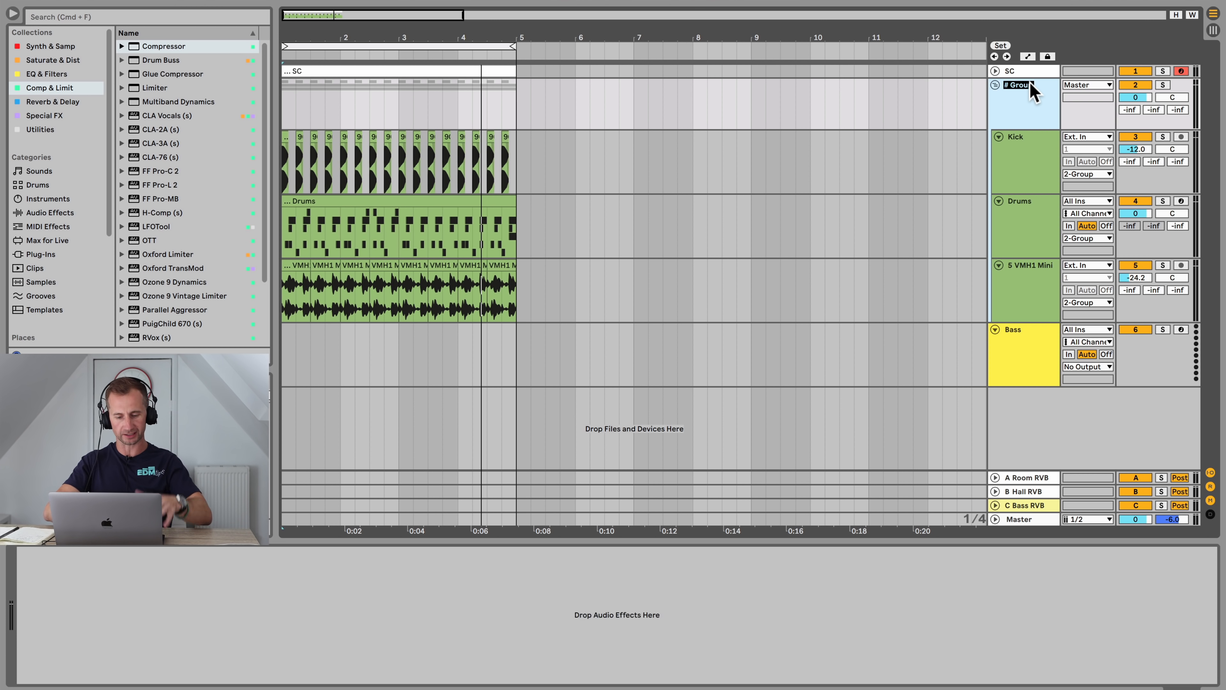
{"action": "type", "text": "DRUMS"}
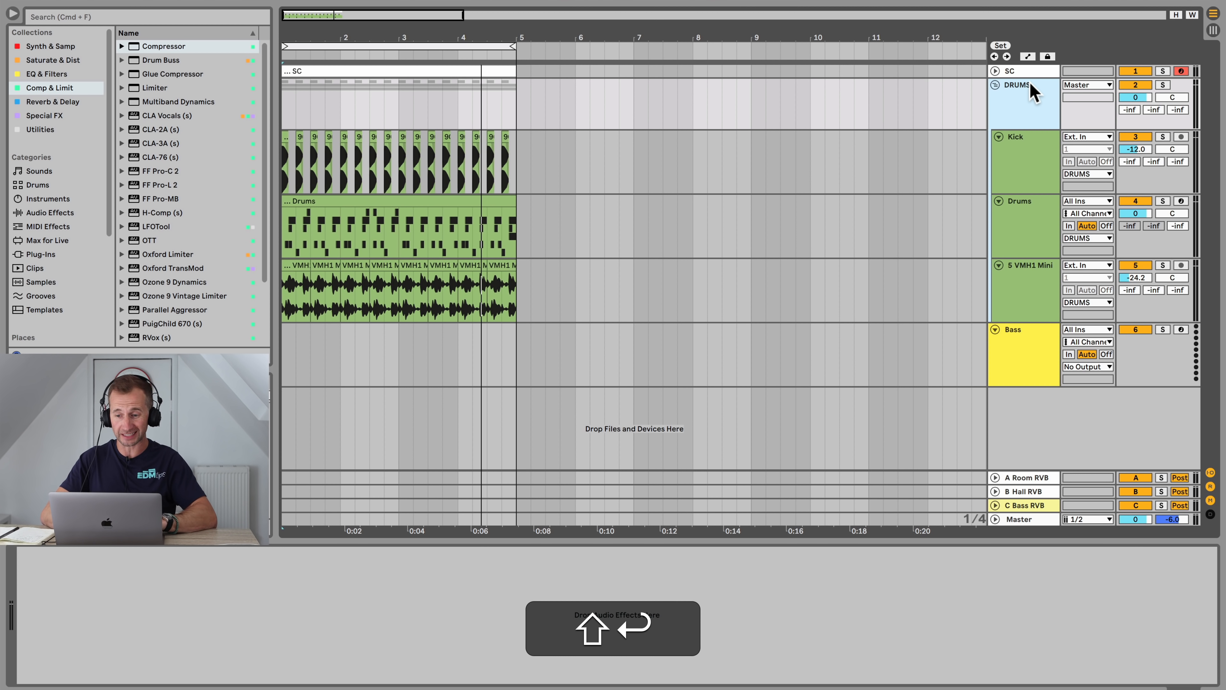
{"action": "right_click", "coordinate": [1031, 85]}
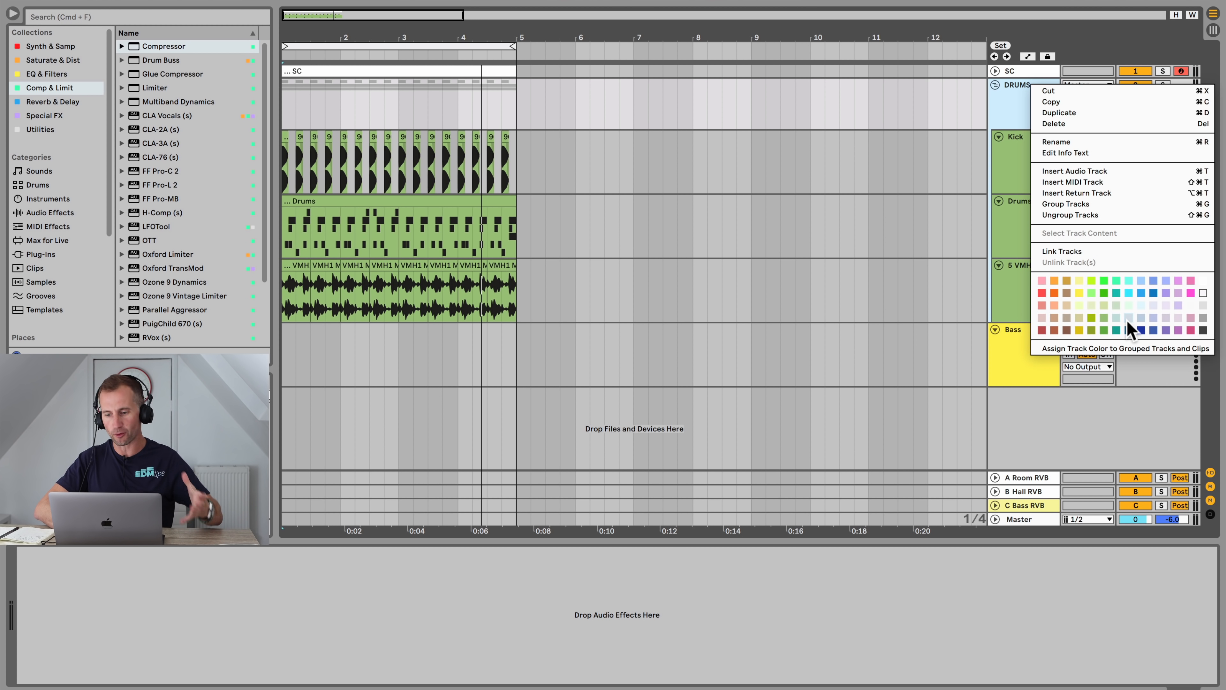
{"action": "left_click", "coordinate": [1107, 322]}
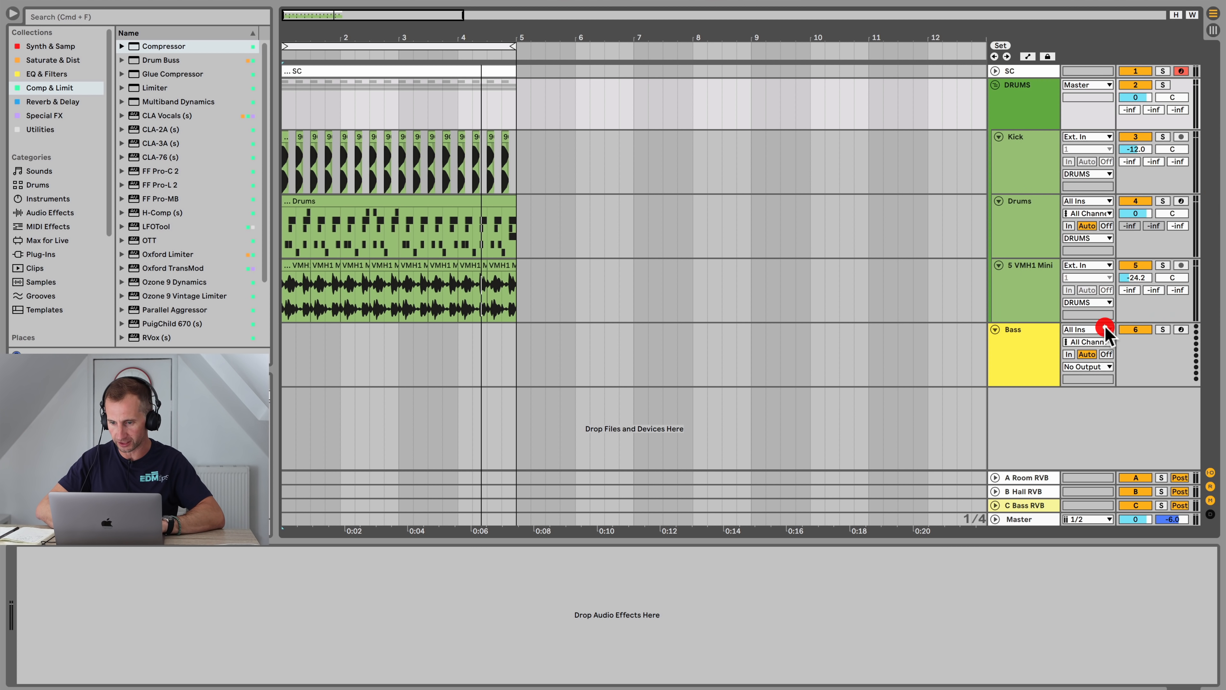
Step: Add a Drum Buss to the DRUMS group track and bypass it briefly during playback to compare
{"action": "left_click", "coordinate": [1031, 110]}
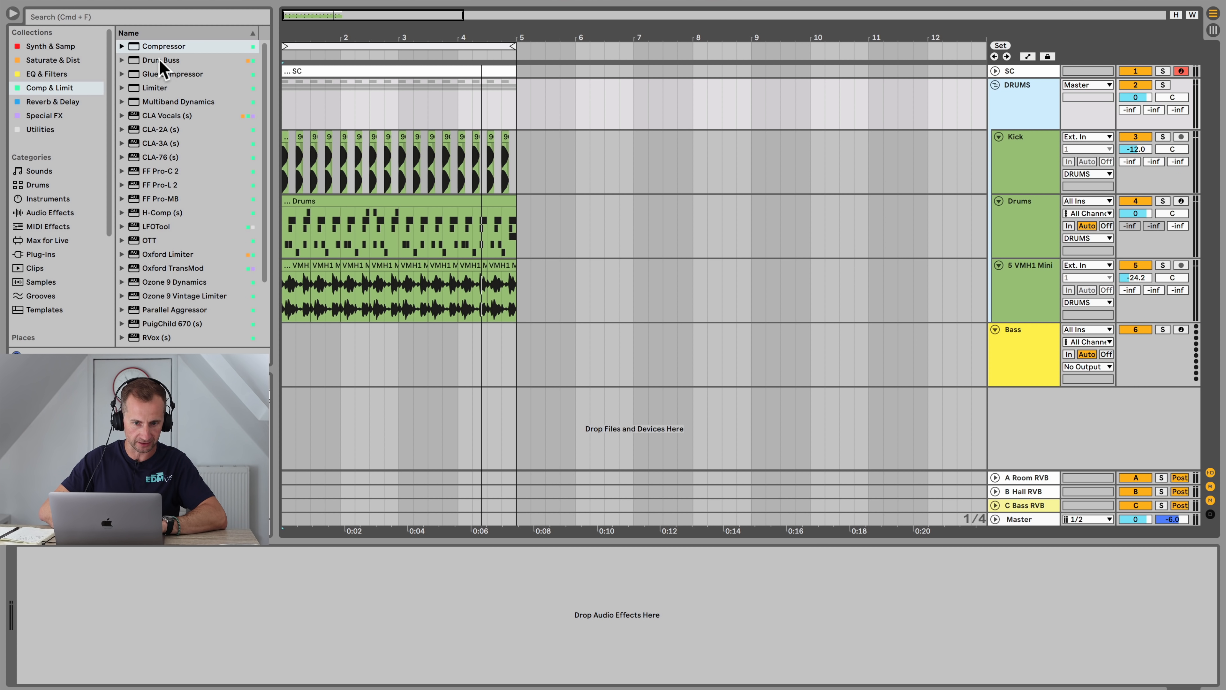
{"action": "left_click", "coordinate": [157, 46]}
{"action": "left_click", "coordinate": [55, 89]}
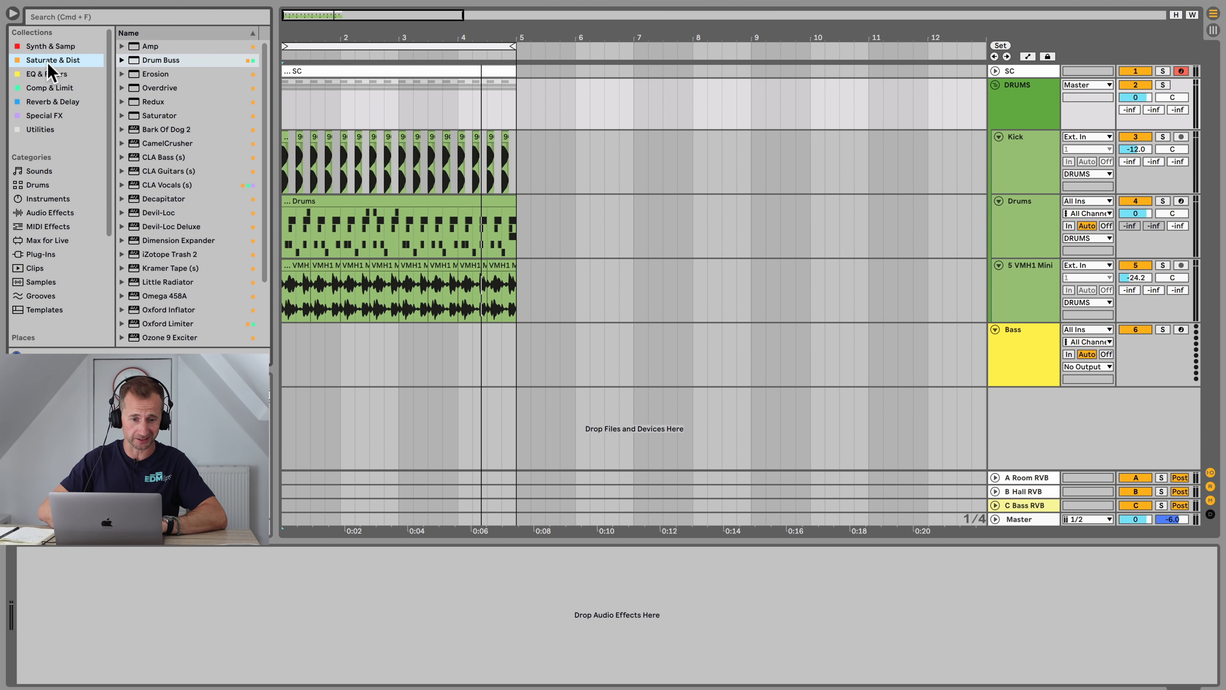
{"action": "left_click", "coordinate": [189, 62]}
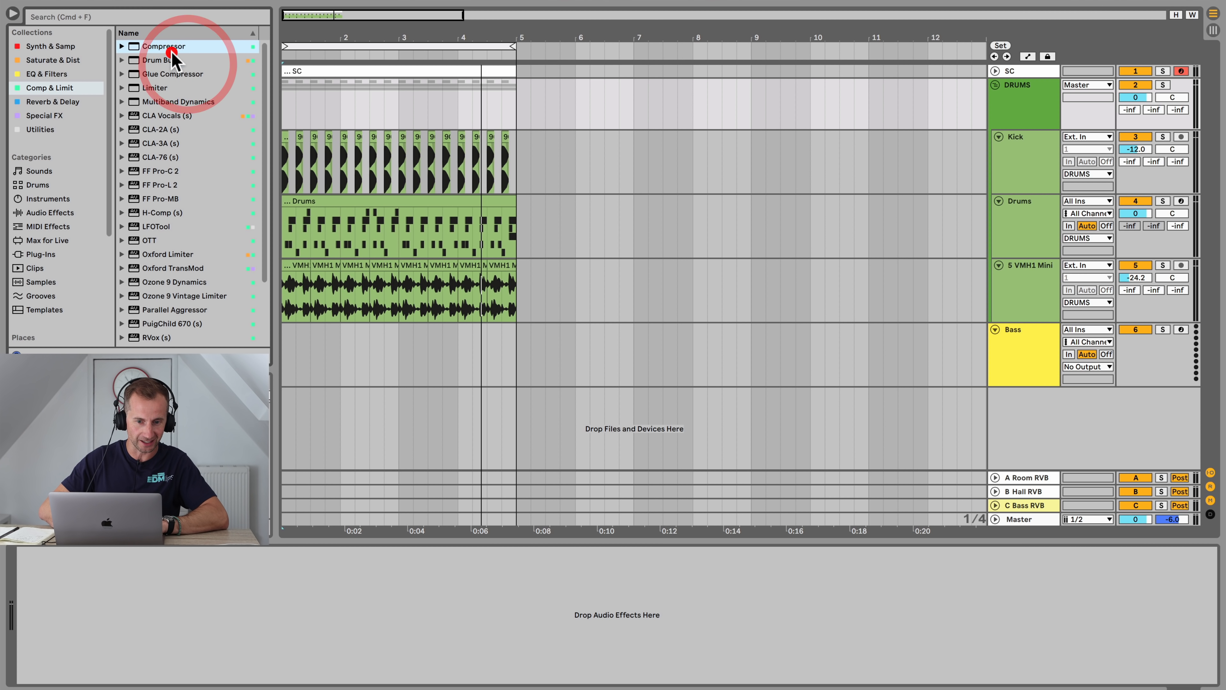
{"action": "left_click_drag", "start_coordinate": [169, 60], "coordinate": [124, 579]}
{"action": "key", "text": "space"}
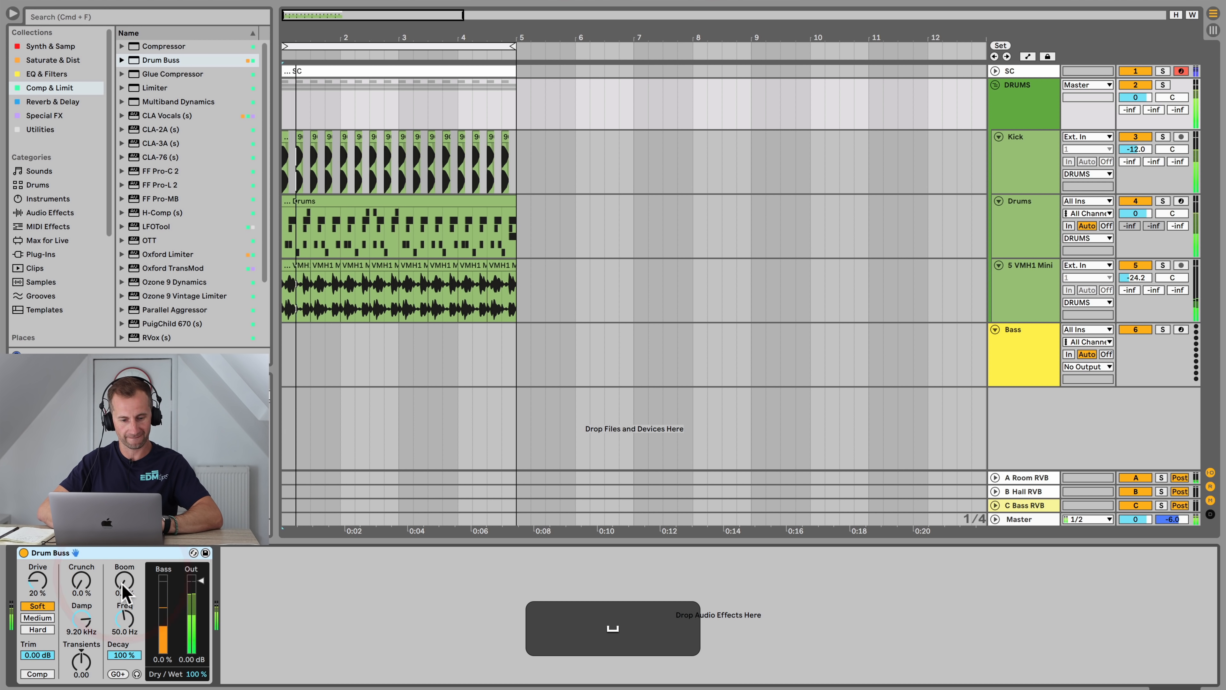
{"action": "left_click", "coordinate": [23, 553]}
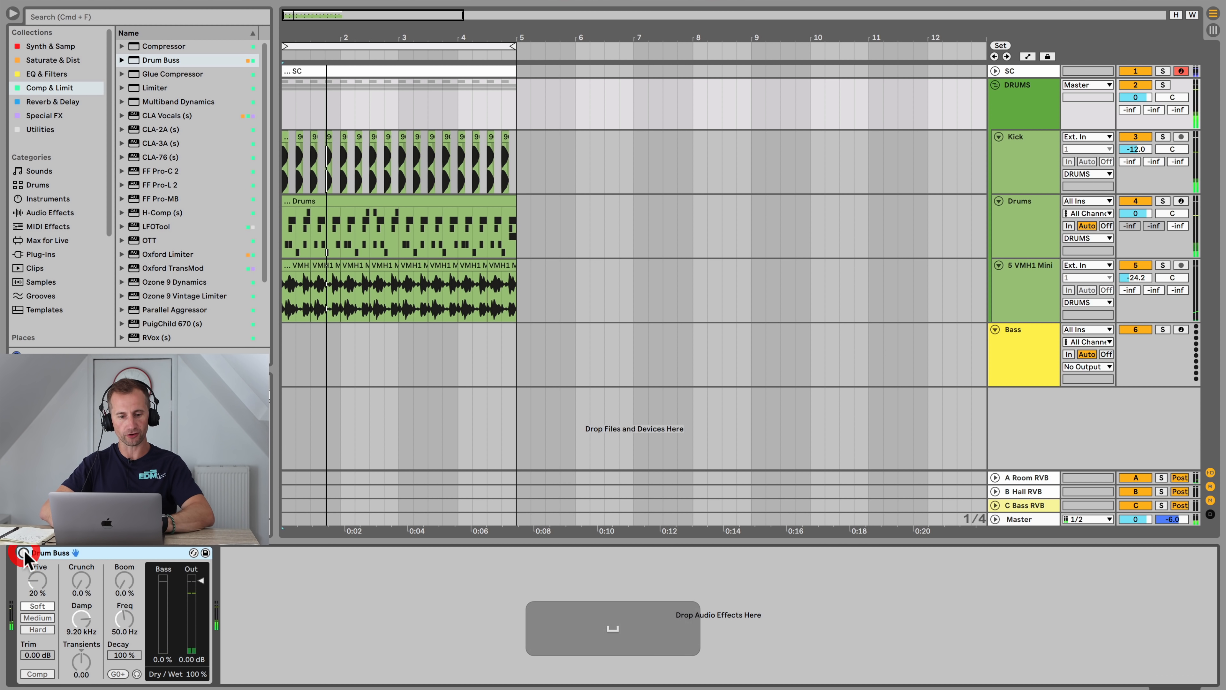
{"action": "key", "text": "space"}
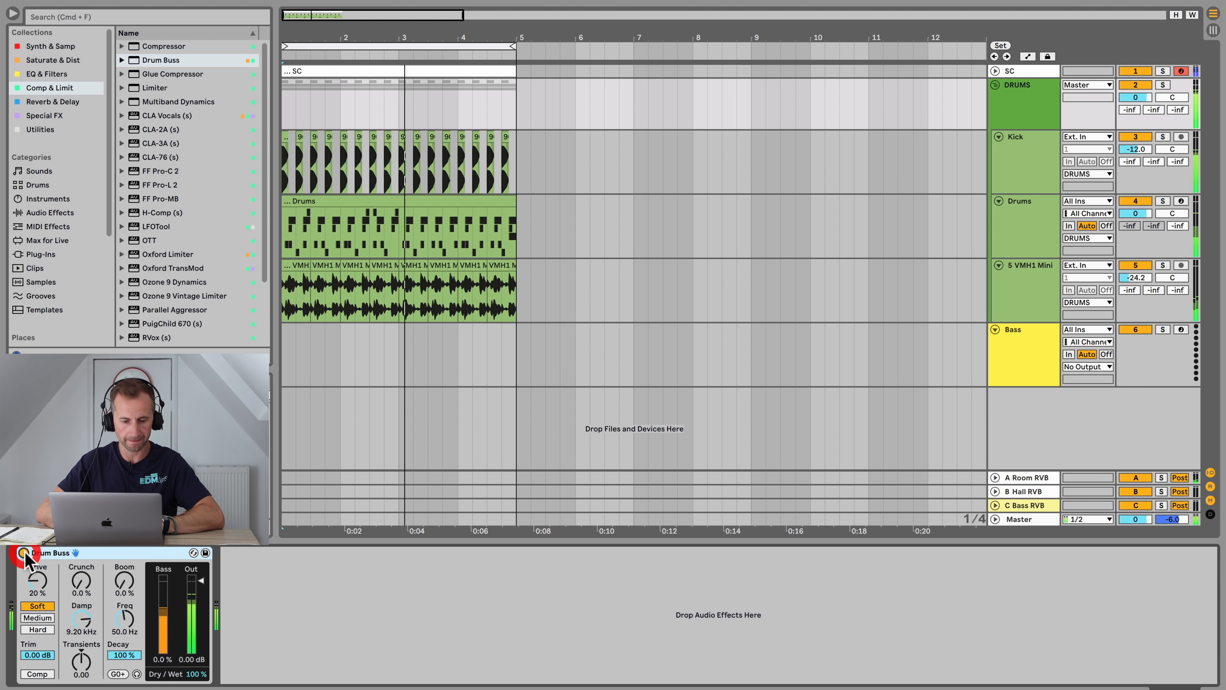
{"action": "left_click", "coordinate": [23, 552]}
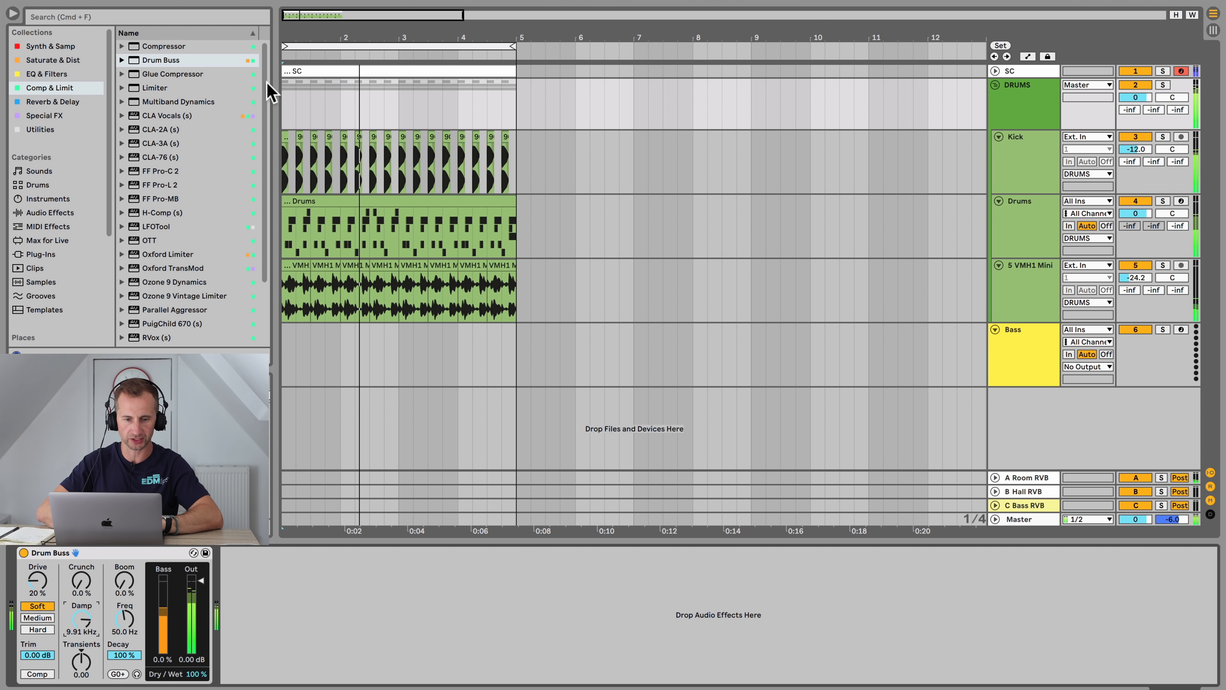
Step: Add a Glue Compressor after the Drum Buss with threshold -13.0 dB, adjusting its release and attack
{"action": "left_click_drag", "start_coordinate": [174, 75], "coordinate": [378, 584]}
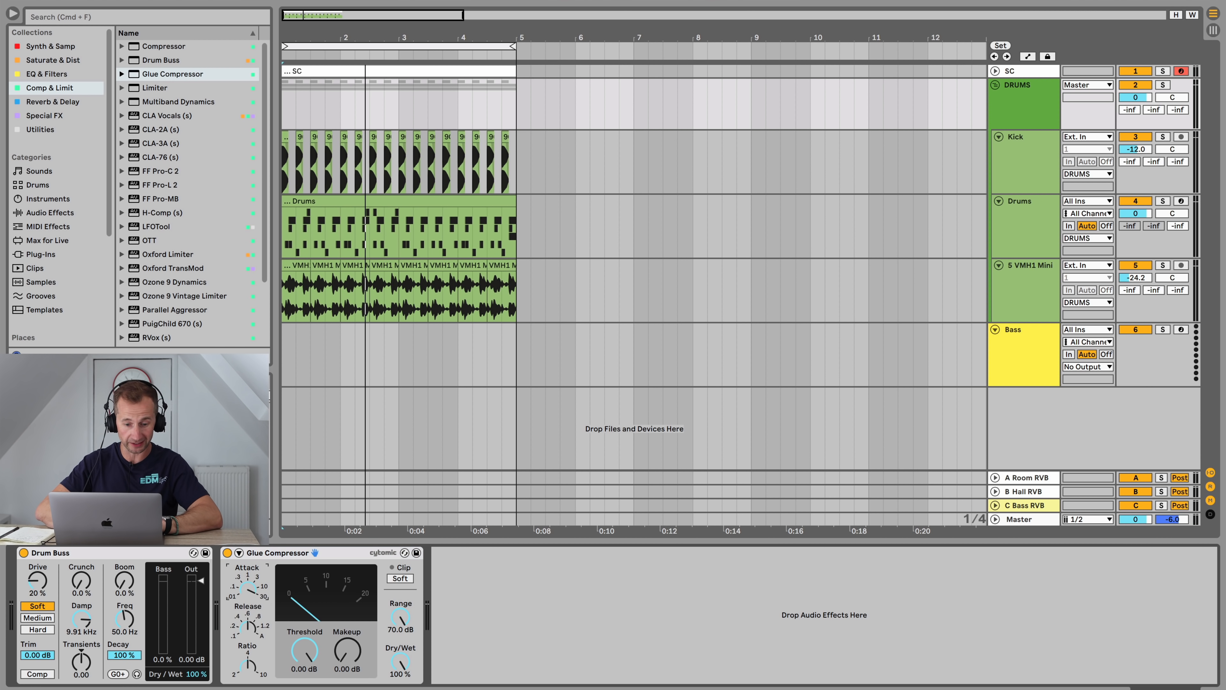
{"action": "key", "text": "space"}
{"action": "left_click_drag", "start_coordinate": [303, 647], "coordinate": [303, 681]}
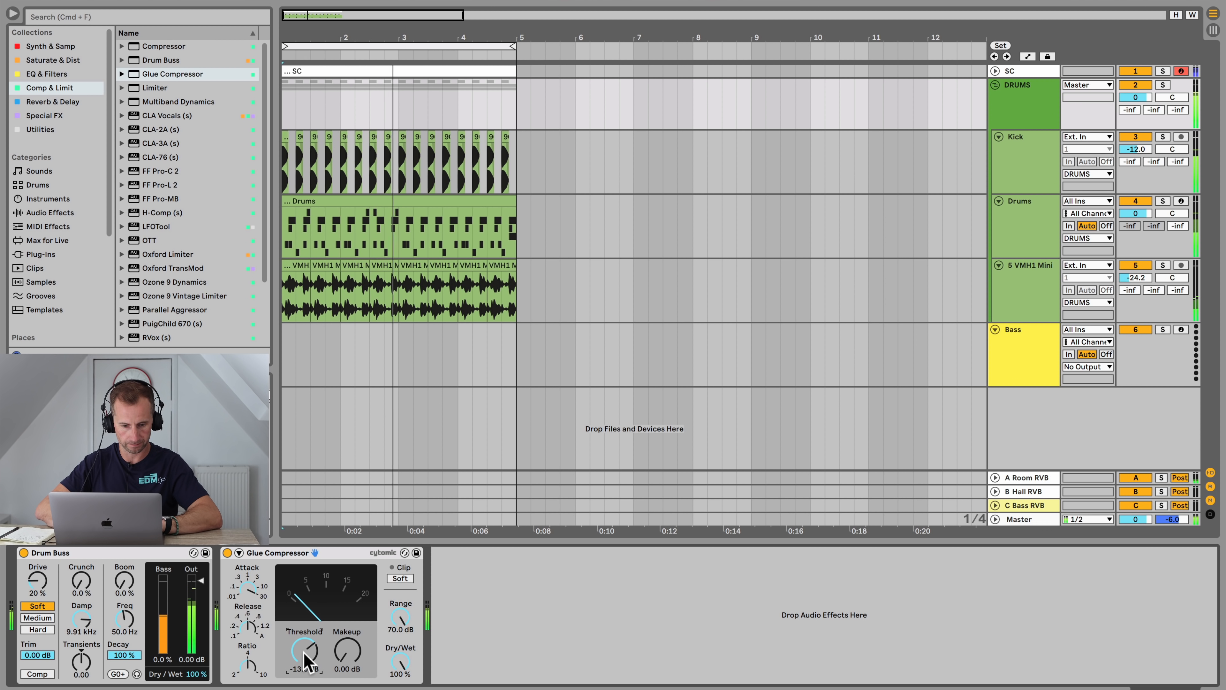
{"action": "left_click", "coordinate": [248, 626]}
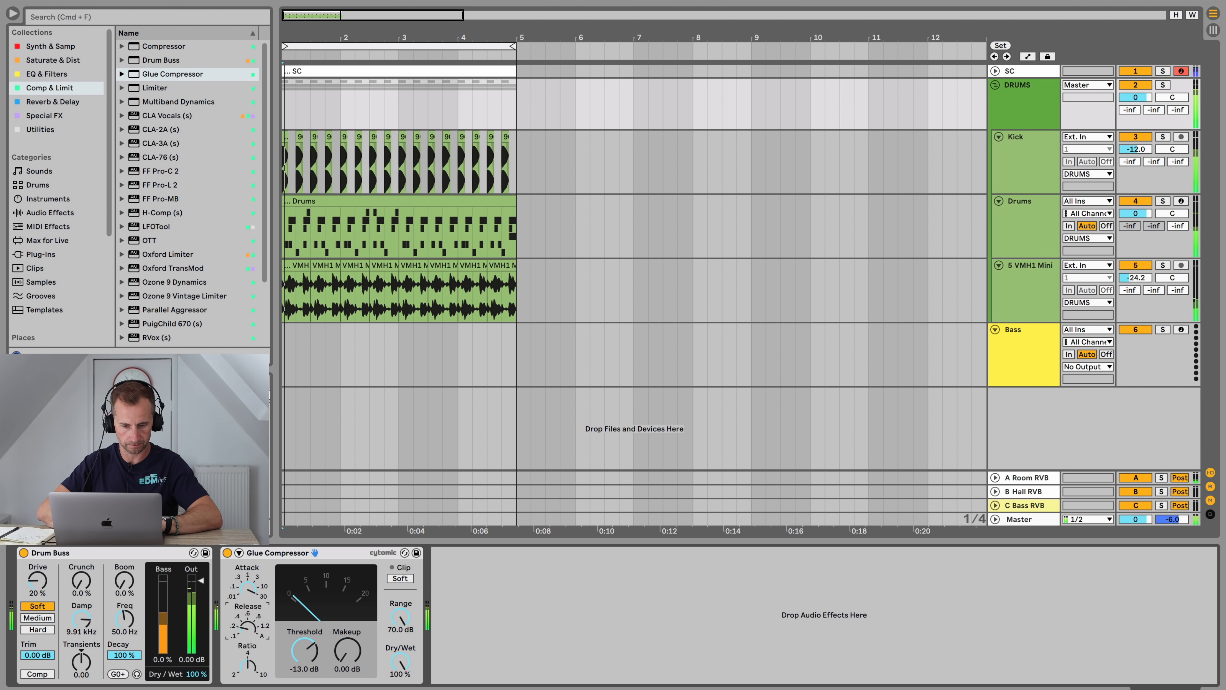
{"action": "left_click_drag", "start_coordinate": [248, 588], "coordinate": [247, 613]}
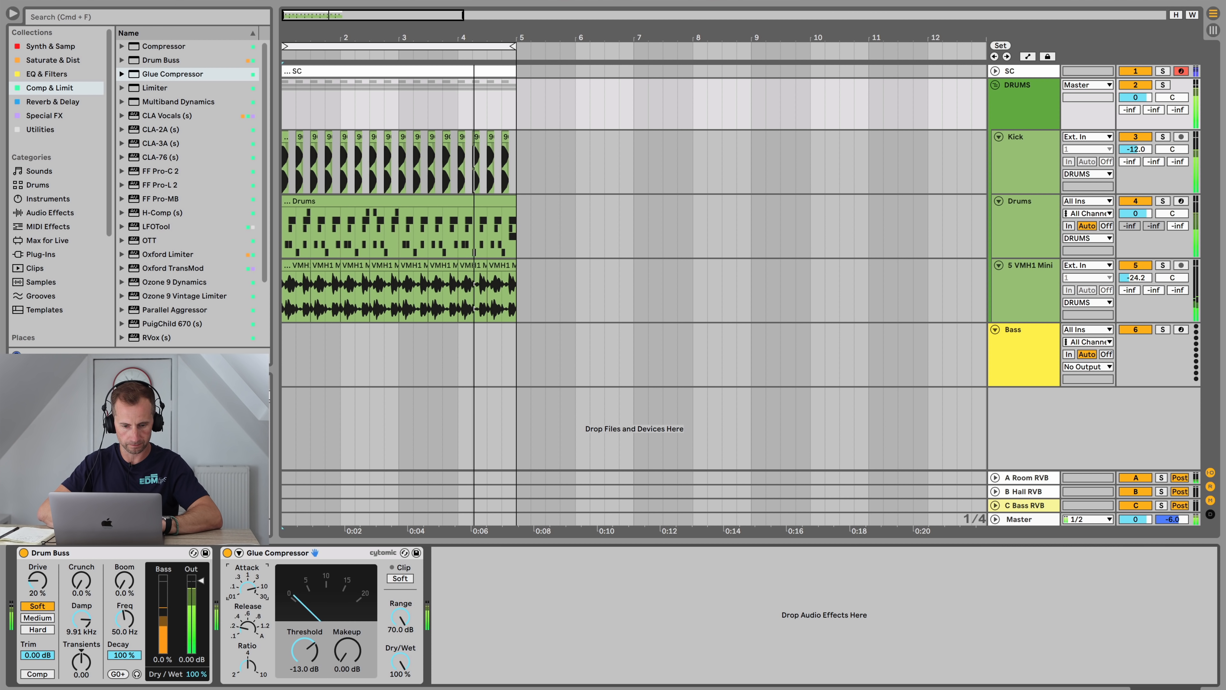
Step: Lower the Glue Compressor threshold to -15.2 dB and set its makeup to 3 dB
{"action": "key", "text": "space"}
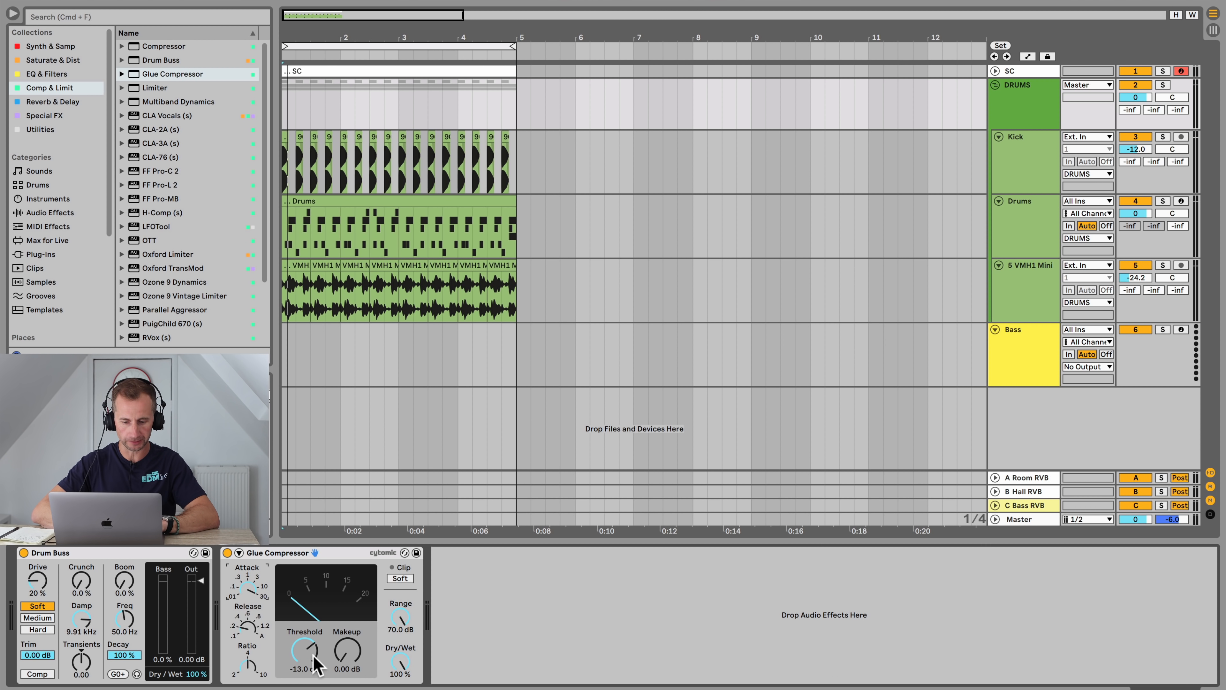
{"action": "key", "text": "space"}
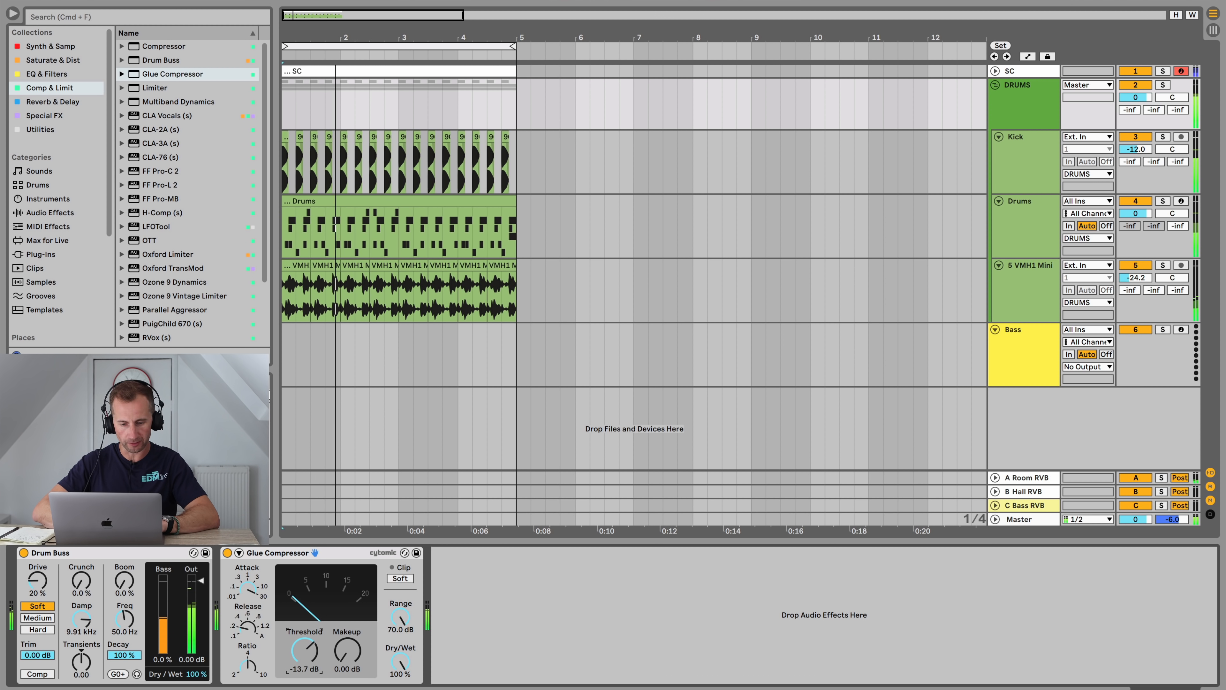
{"action": "left_click_drag", "start_coordinate": [308, 650], "coordinate": [311, 660]}
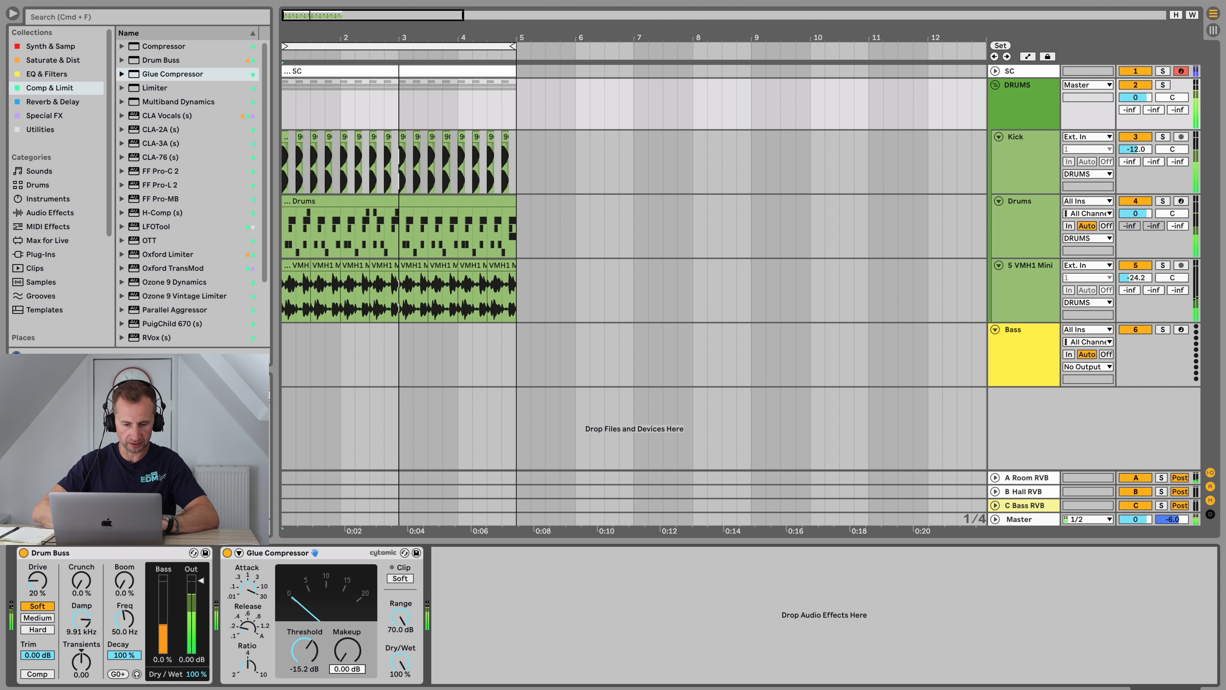
{"action": "left_click", "coordinate": [348, 669]}
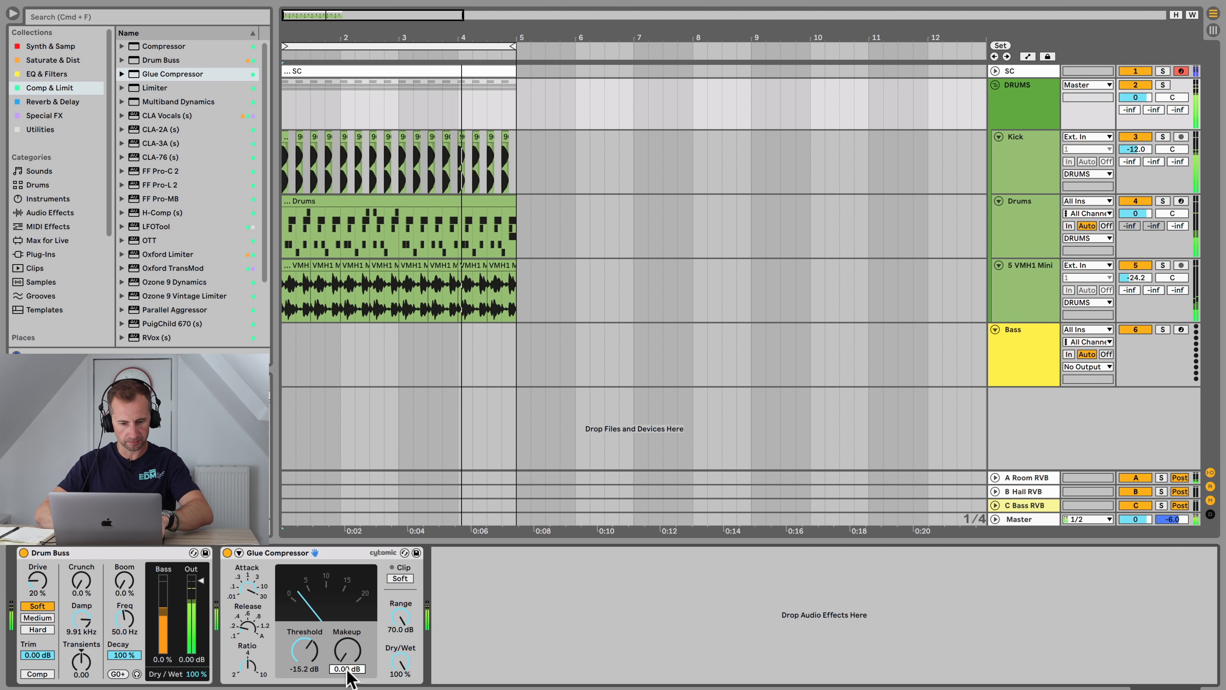
{"action": "type", "text": "3"}
{"action": "key", "text": "Return"}
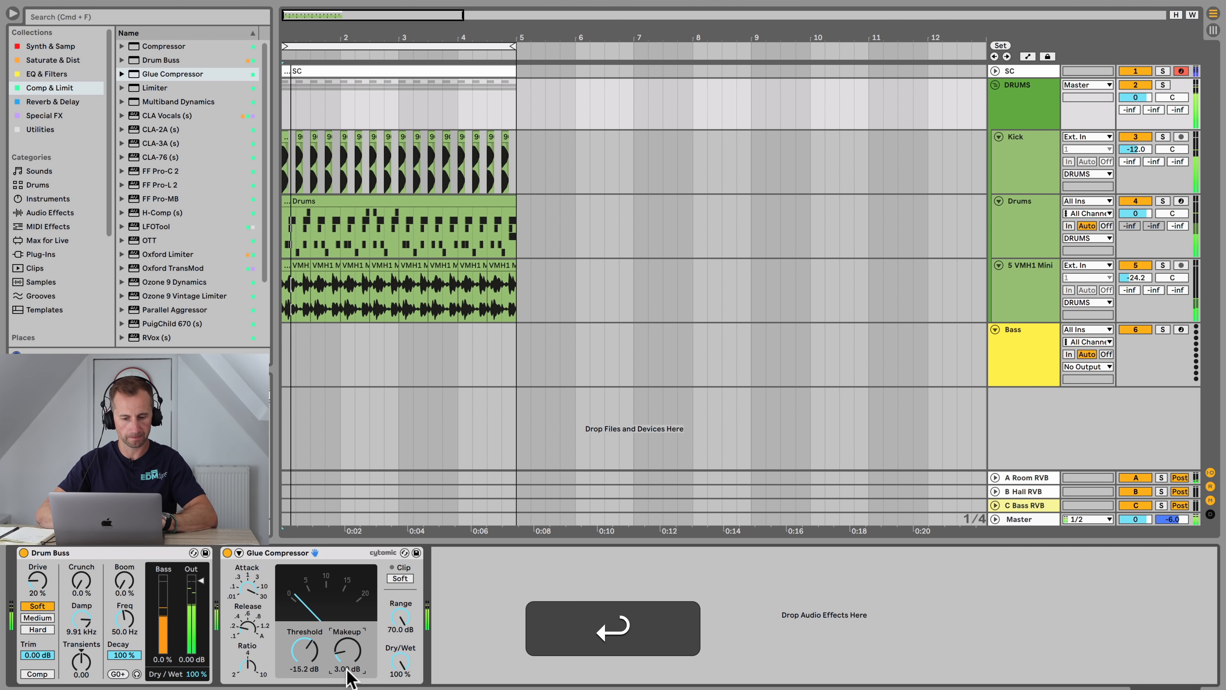
Step: Enable the Glue Compressor's Soft clip and toggle the compressor off and on to compare
{"action": "left_click", "coordinate": [401, 579]}
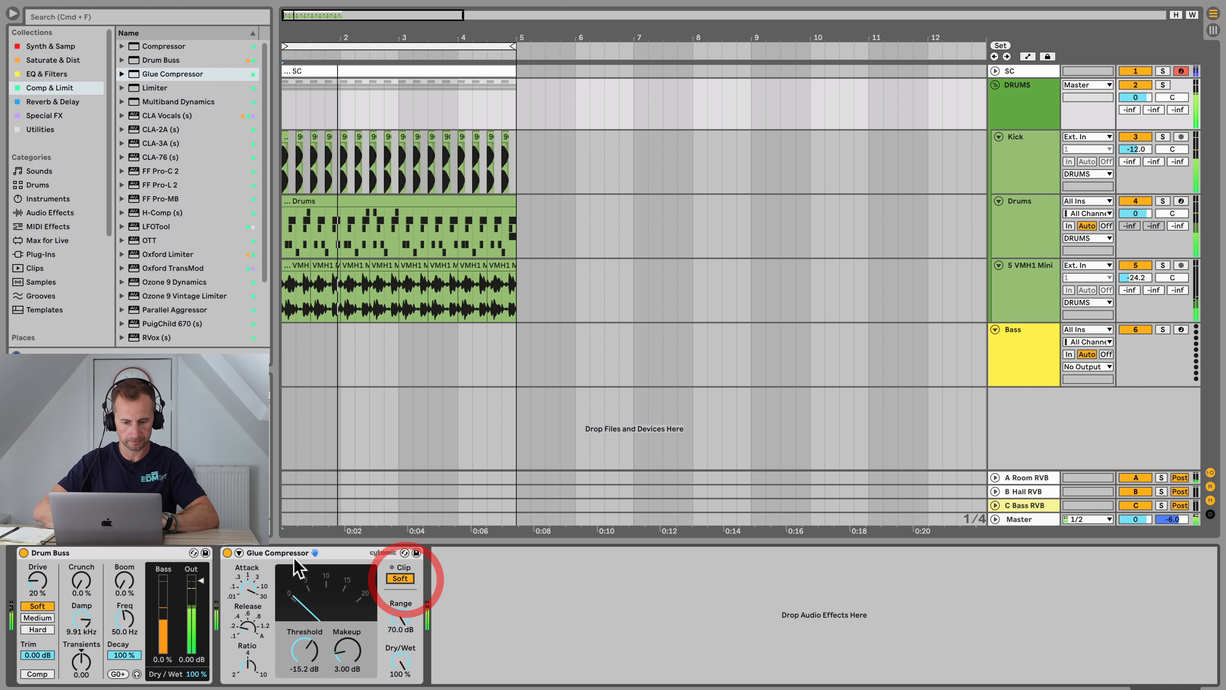
{"action": "left_click", "coordinate": [227, 552]}
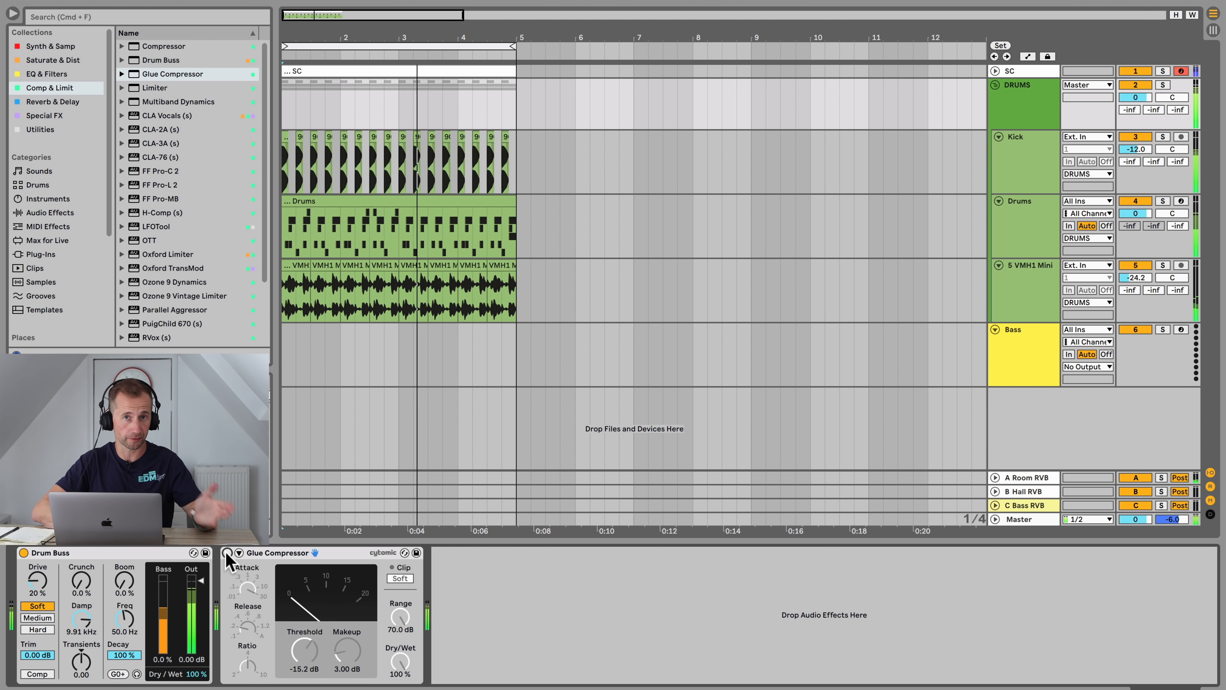
{"action": "left_click", "coordinate": [227, 553]}
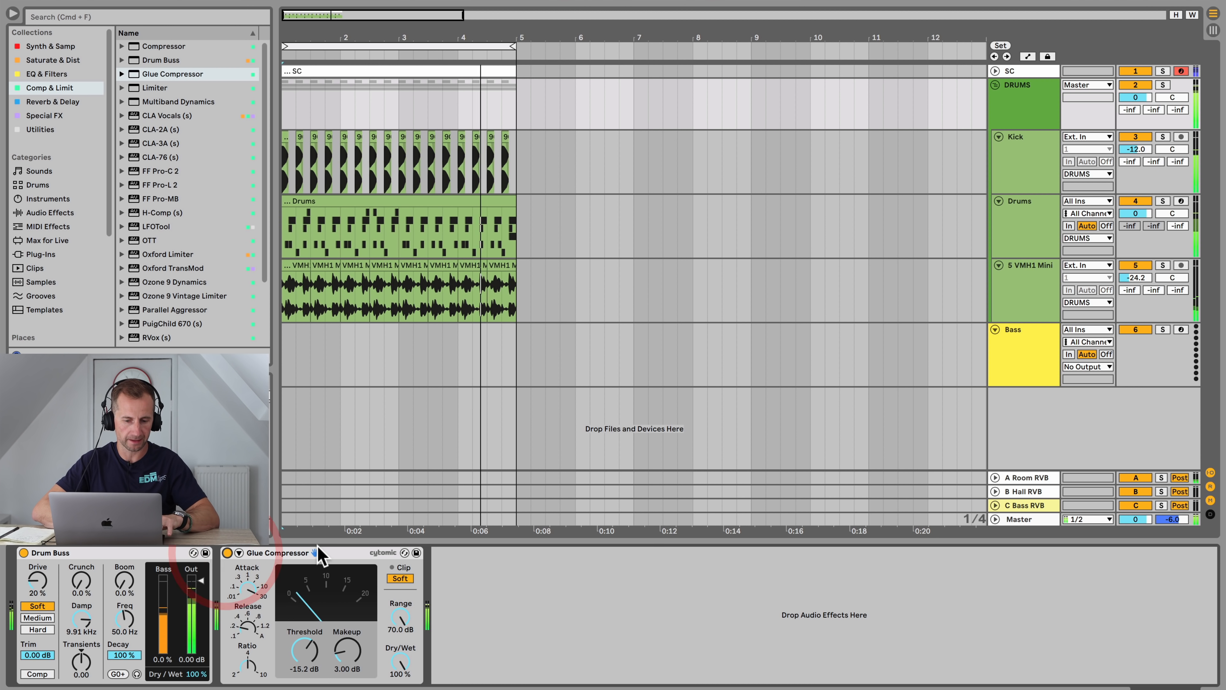
Step: Group the Drum Buss and Glue Compressor into one effect rack
{"action": "key", "text": "space"}
{"action": "left_click", "coordinate": [341, 551]}
{"action": "left_click", "coordinate": [164, 553], "text": "shift"}
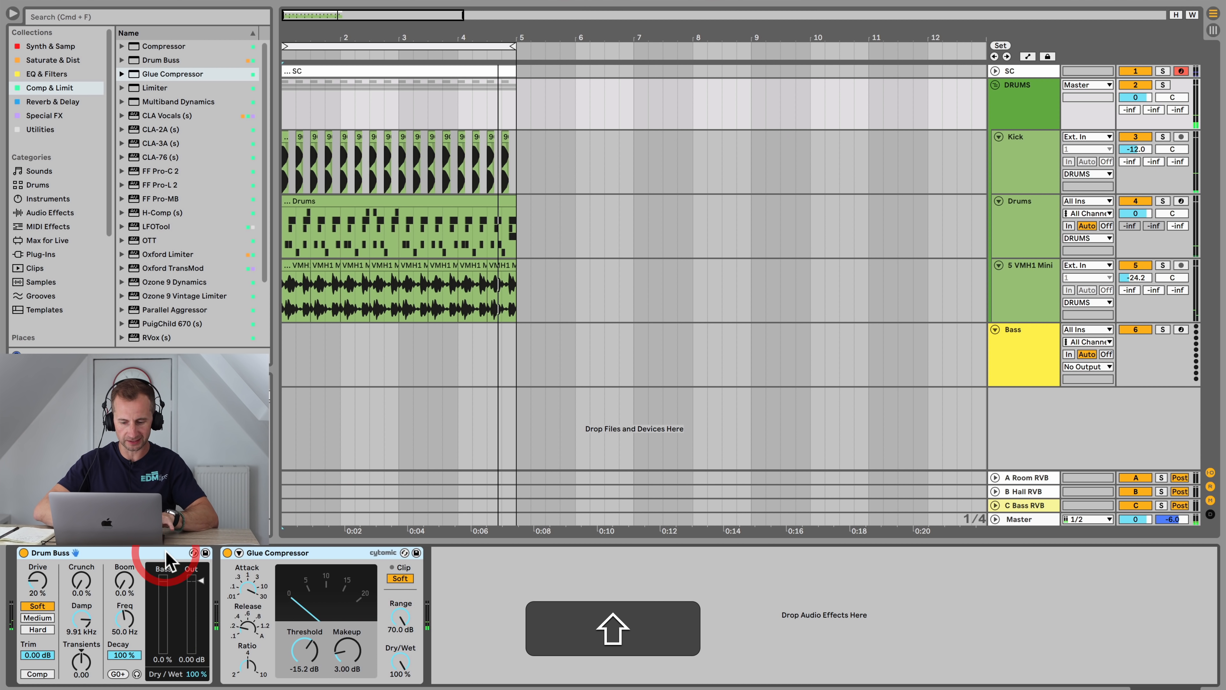
{"action": "key", "text": "super+g"}
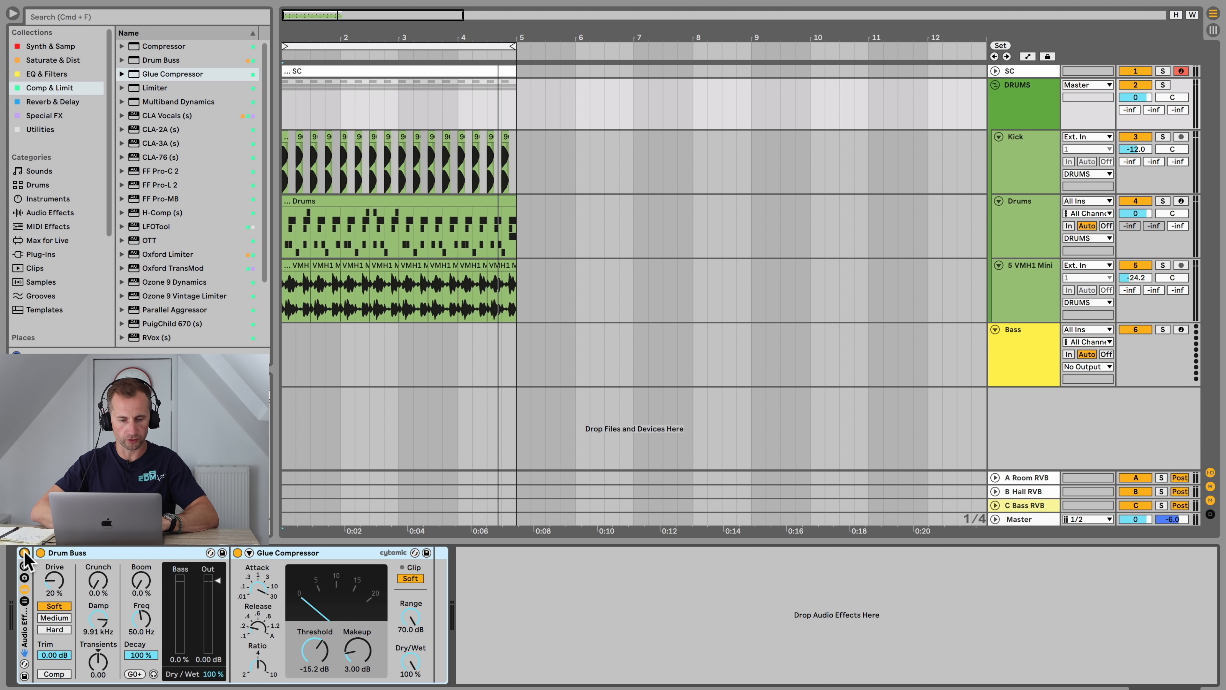
Step: Bypass the drum effect rack during playback to compare, then re-enable it
{"action": "left_click", "coordinate": [24, 552]}
{"action": "key", "text": "space"}
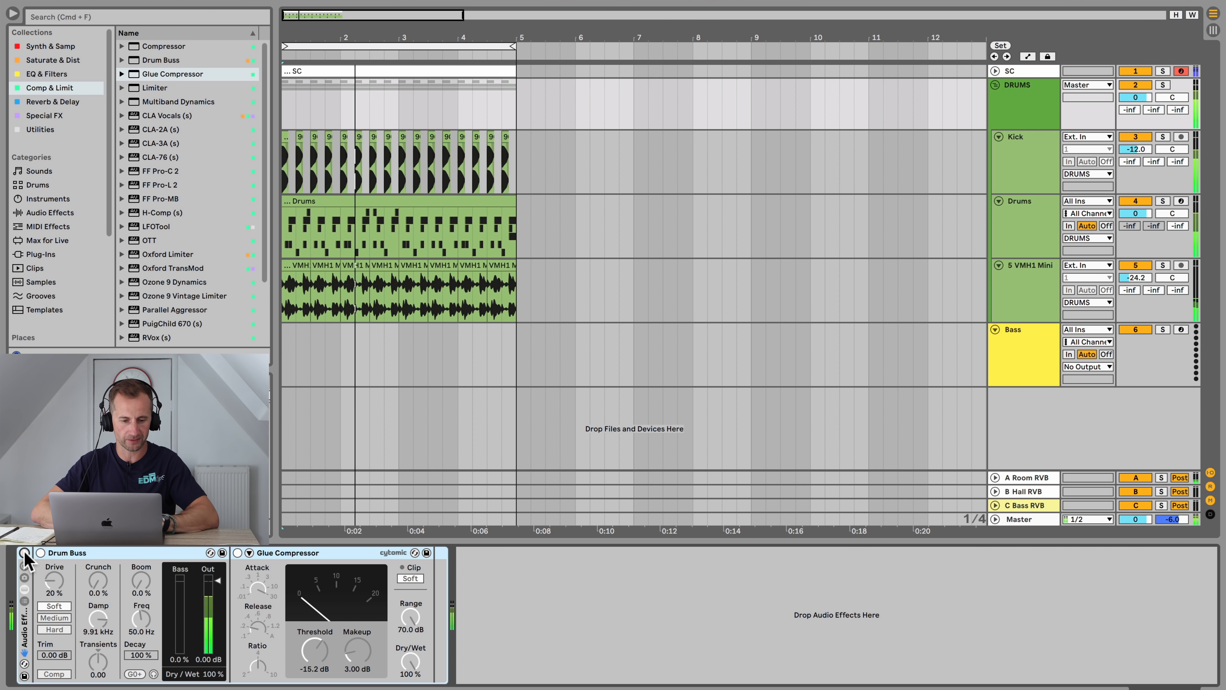
{"action": "left_click", "coordinate": [25, 553]}
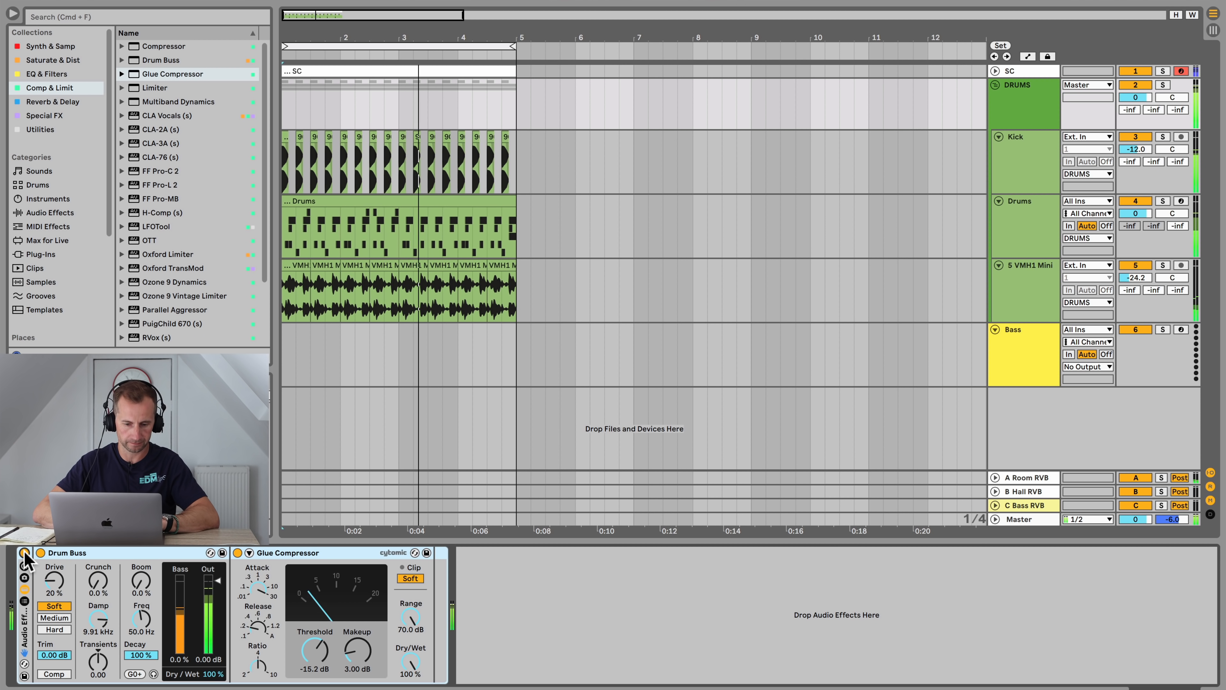
{"action": "key", "text": "space"}
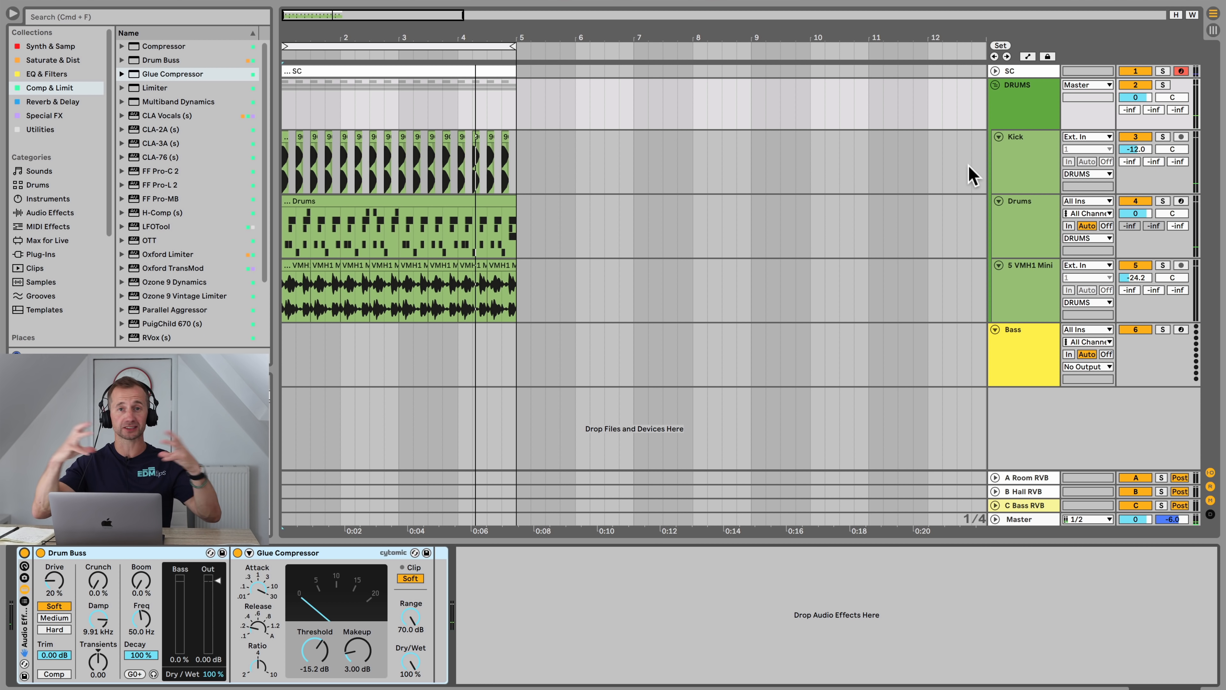
Step: Insert an empty MIDI clip over the first four bars of the Bass track and name it Bass
{"action": "left_click", "coordinate": [1016, 350]}
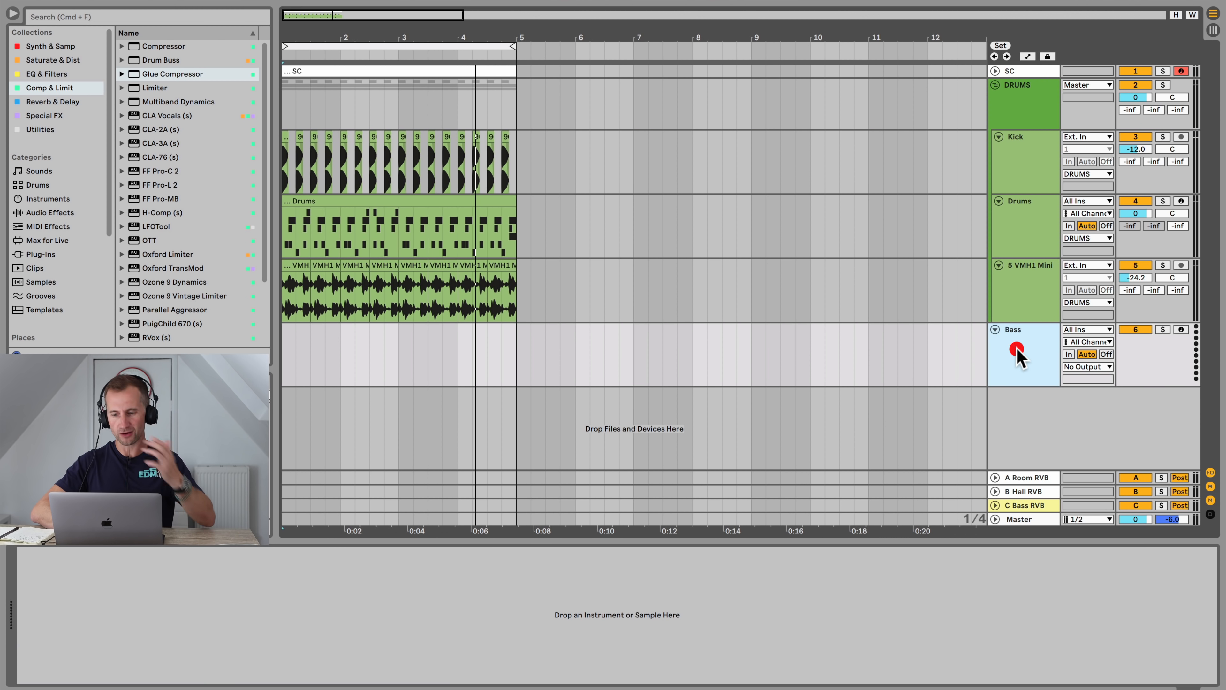
{"action": "left_click_drag", "start_coordinate": [518, 343], "coordinate": [282, 350]}
{"action": "key", "text": "shift+super+m"}
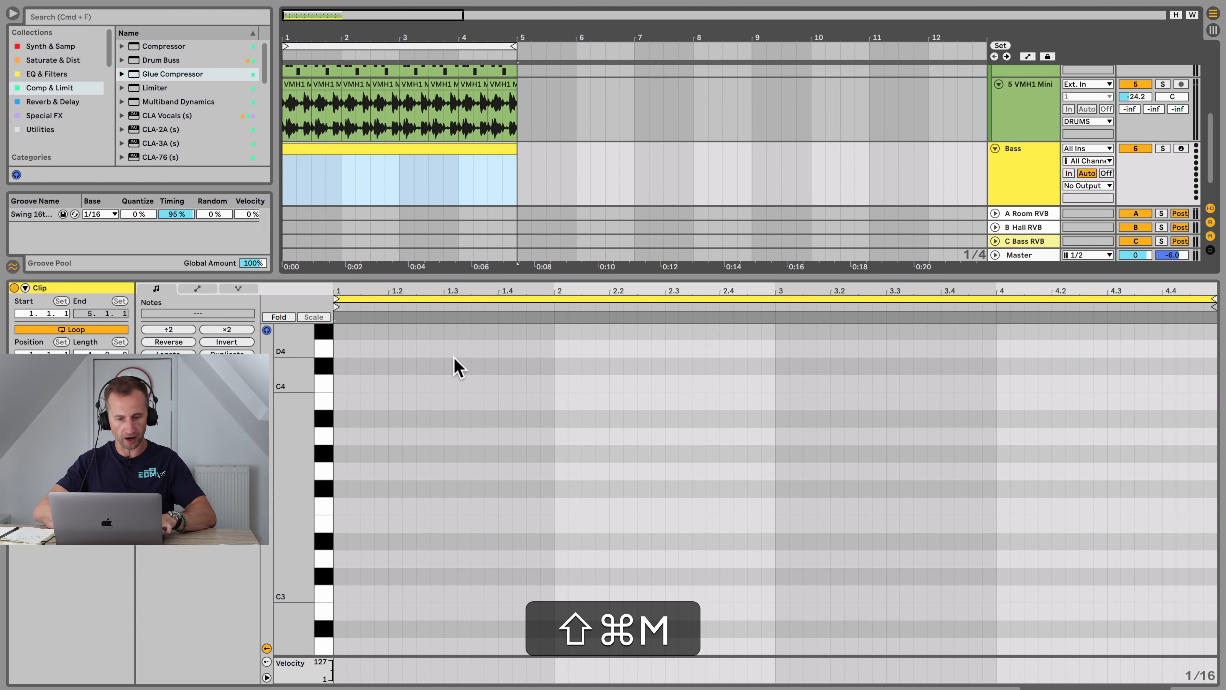
{"action": "key", "text": "super+r"}
{"action": "key", "text": "shift+super+r"}
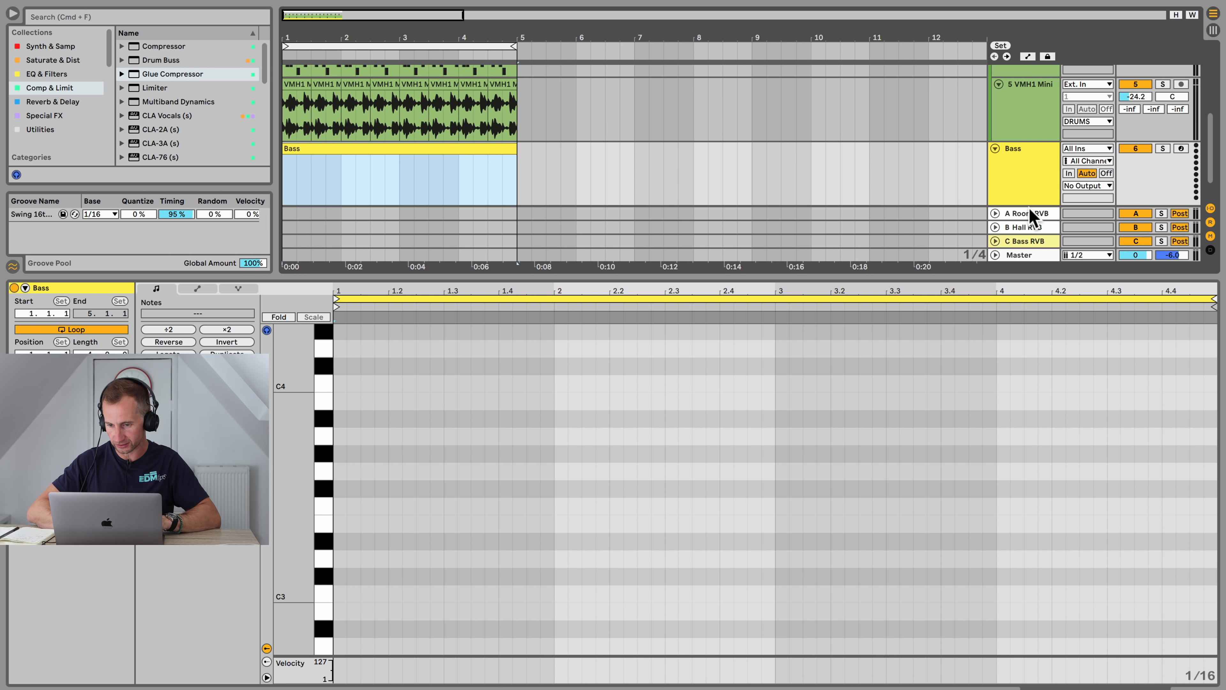
Step: Load a Simpler instrument onto the Bass track
{"action": "left_click_drag", "start_coordinate": [1028, 208], "coordinate": [1031, 286]}
{"action": "key", "text": "shift+Tab"}
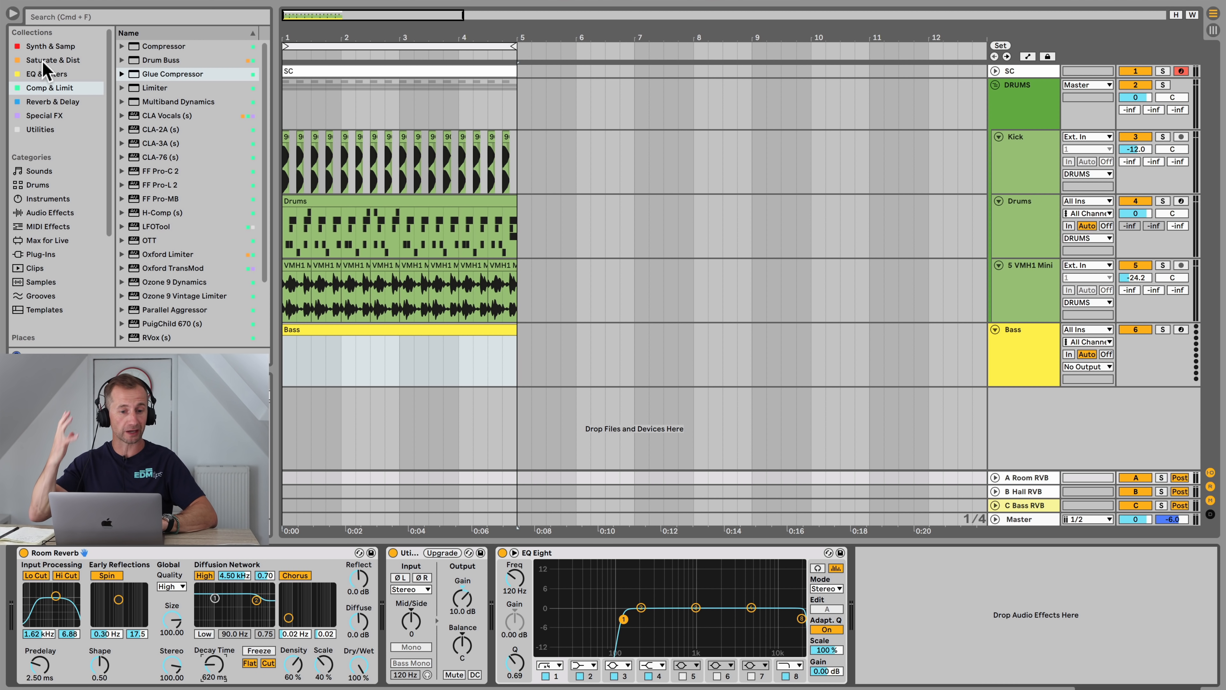
{"action": "left_click", "coordinate": [42, 46]}
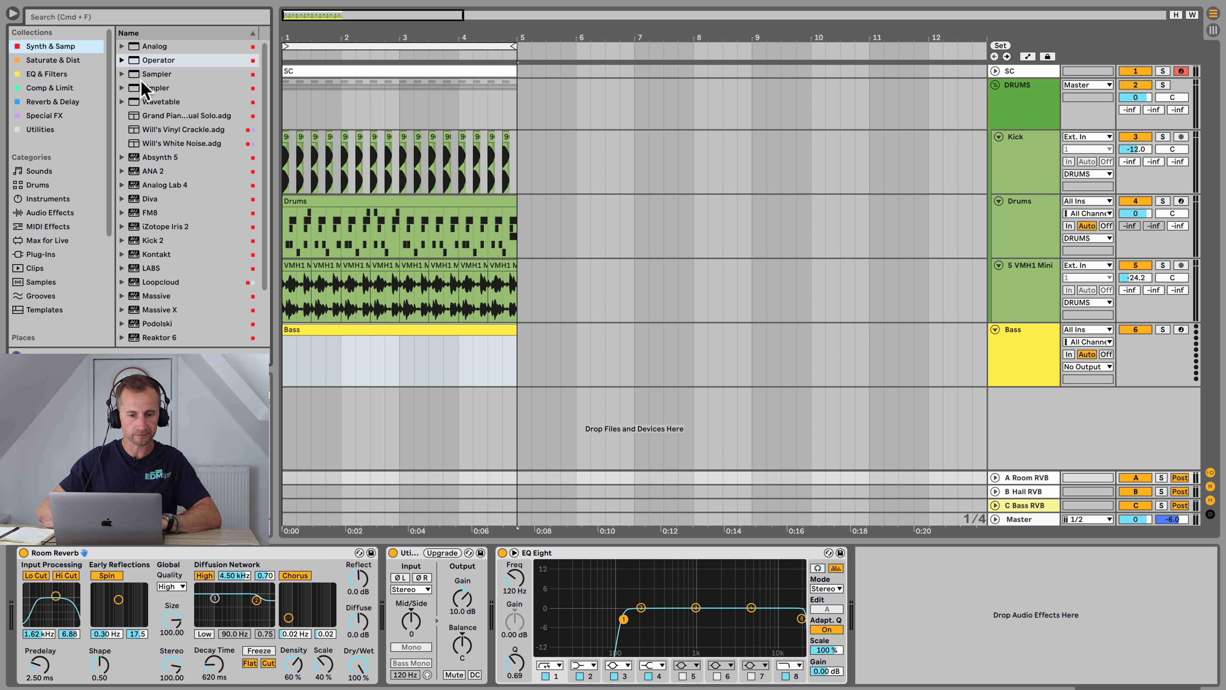
{"action": "left_click_drag", "start_coordinate": [142, 85], "coordinate": [184, 94]}
{"action": "left_click_drag", "start_coordinate": [329, 330], "coordinate": [328, 327]}
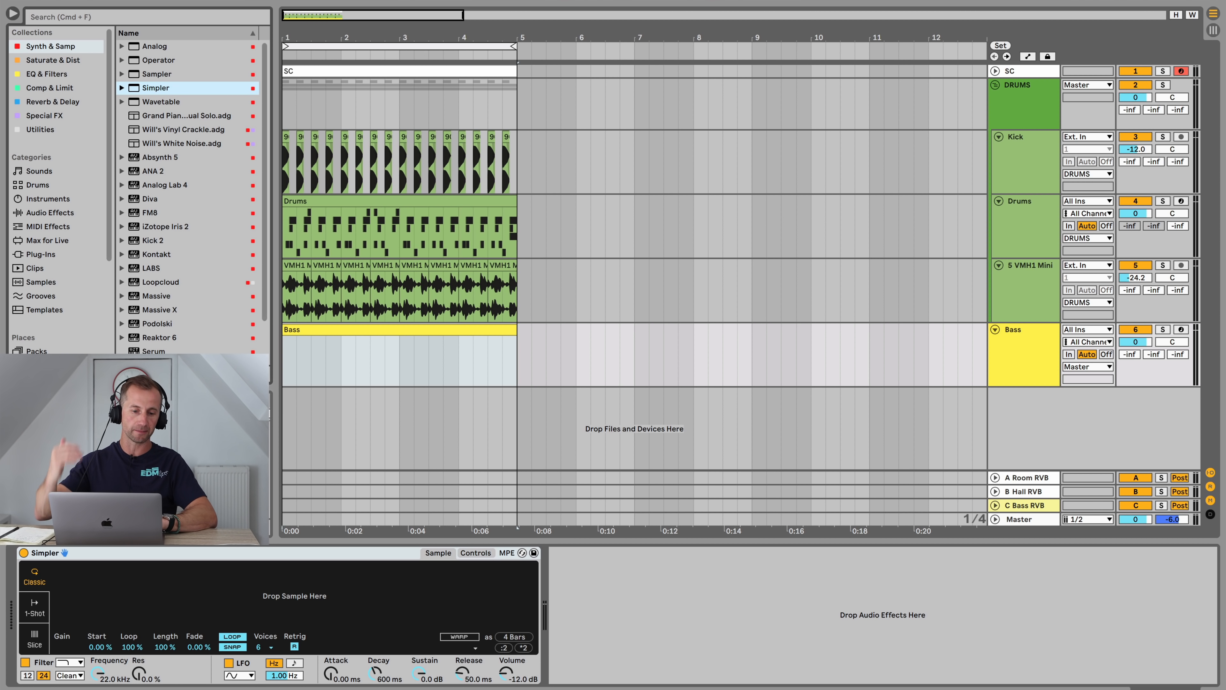
Step: Browse the browser's Places for a bass sample
{"action": "scroll", "coordinate": [49, 219], "scroll_direction": "down", "scroll_amount": 6}
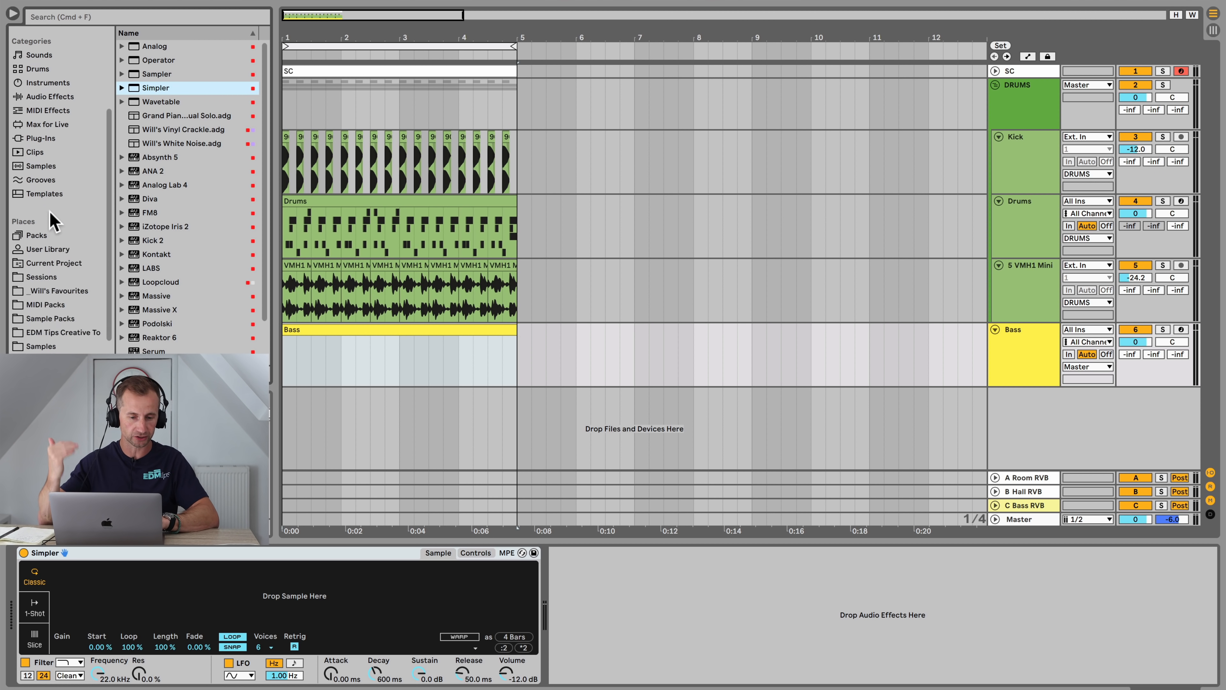
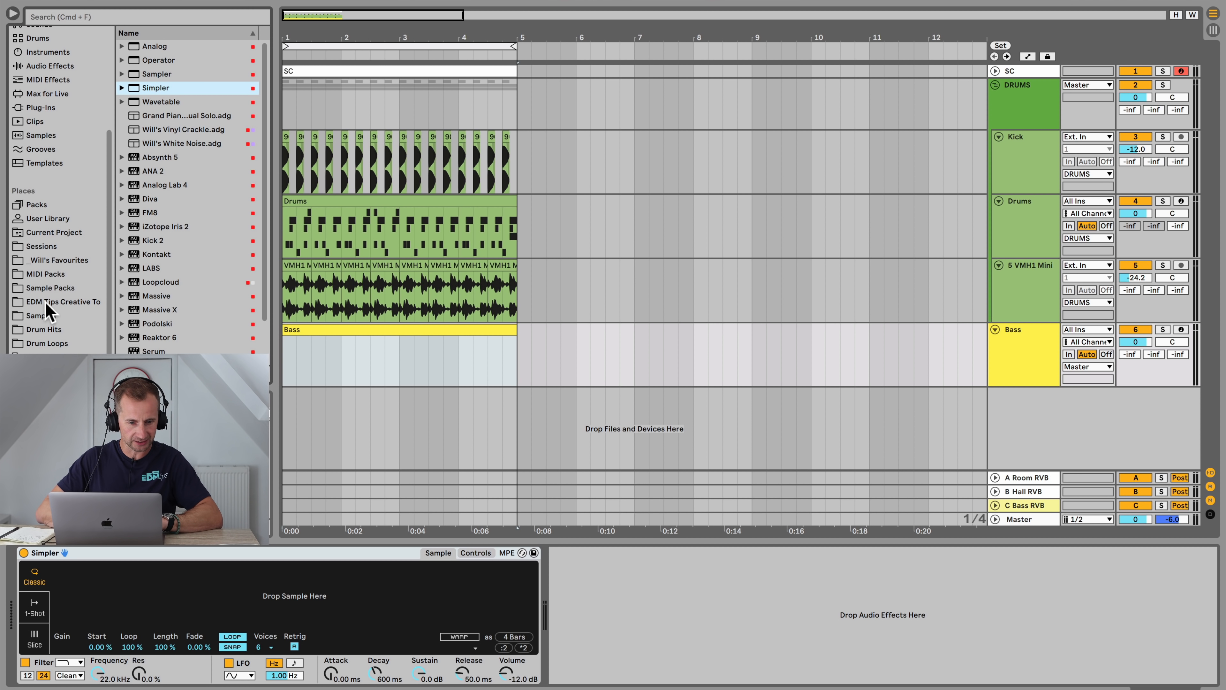
Step: Load the MB_BuzzSquare-C1.wav sample from the Samples Bass folder's BuzzSquare Multi set into Simpler
{"action": "left_click", "coordinate": [46, 316]}
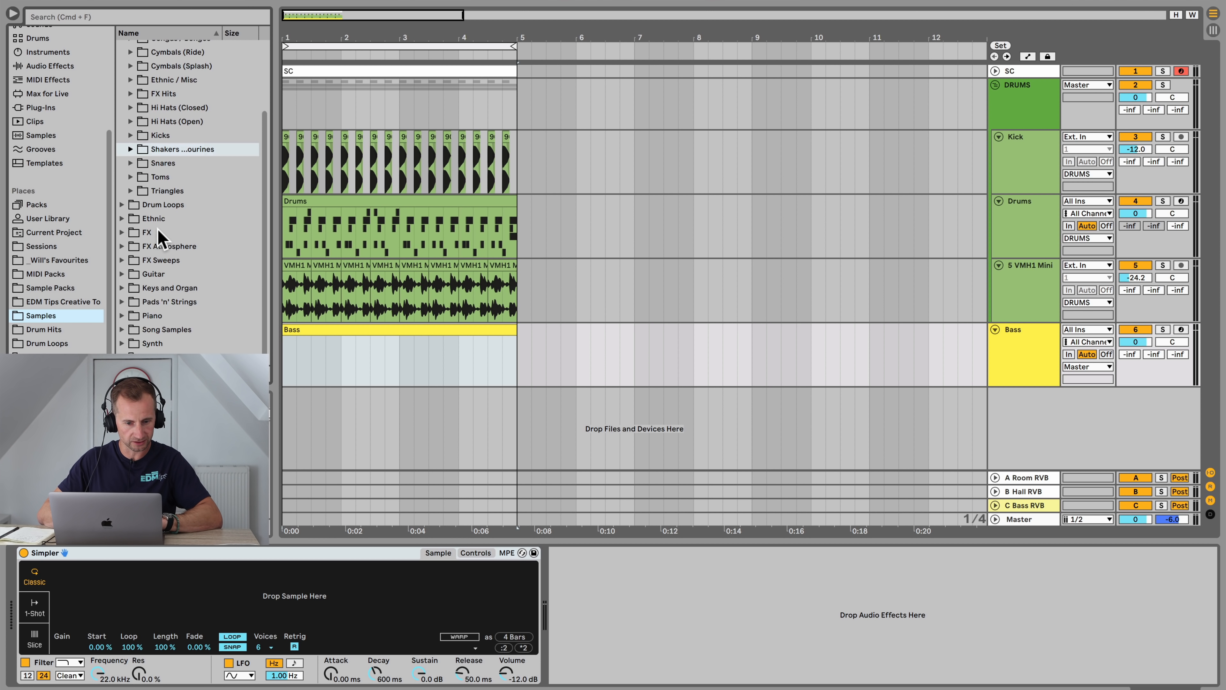
{"action": "scroll", "coordinate": [159, 237], "scroll_direction": "up", "scroll_amount": 5}
{"action": "left_click", "coordinate": [159, 90]}
{"action": "key", "text": "Up"}
{"action": "key", "text": "Up"}
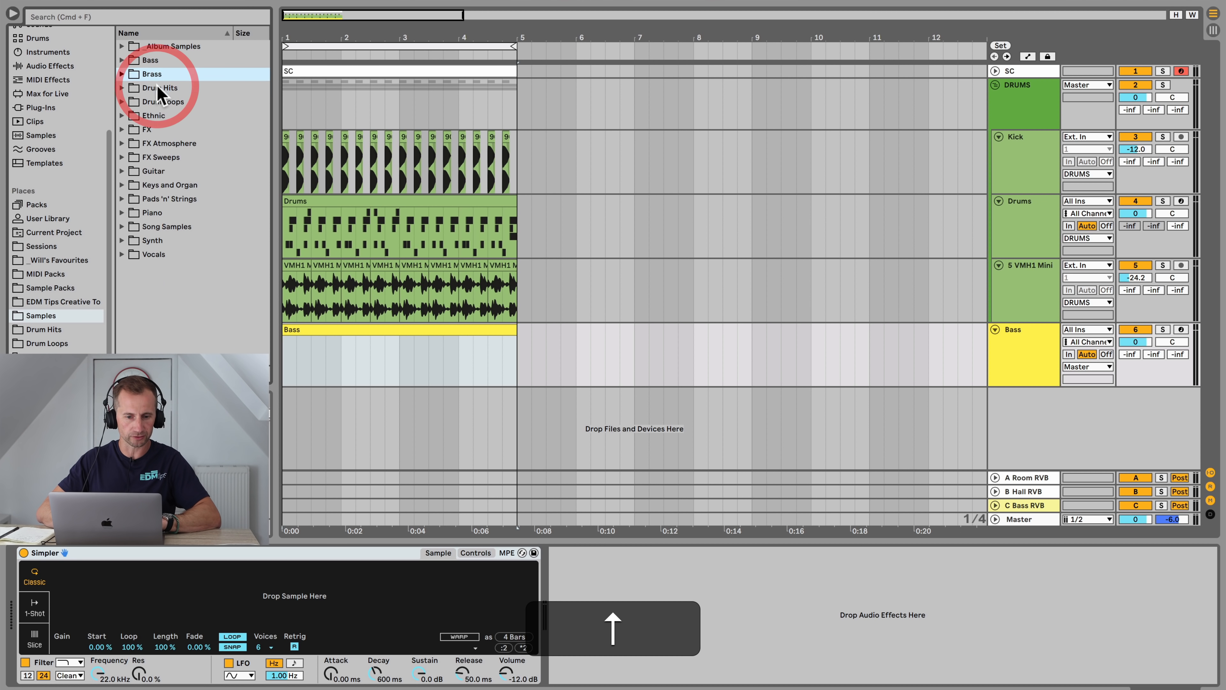
{"action": "key", "text": "Right"}
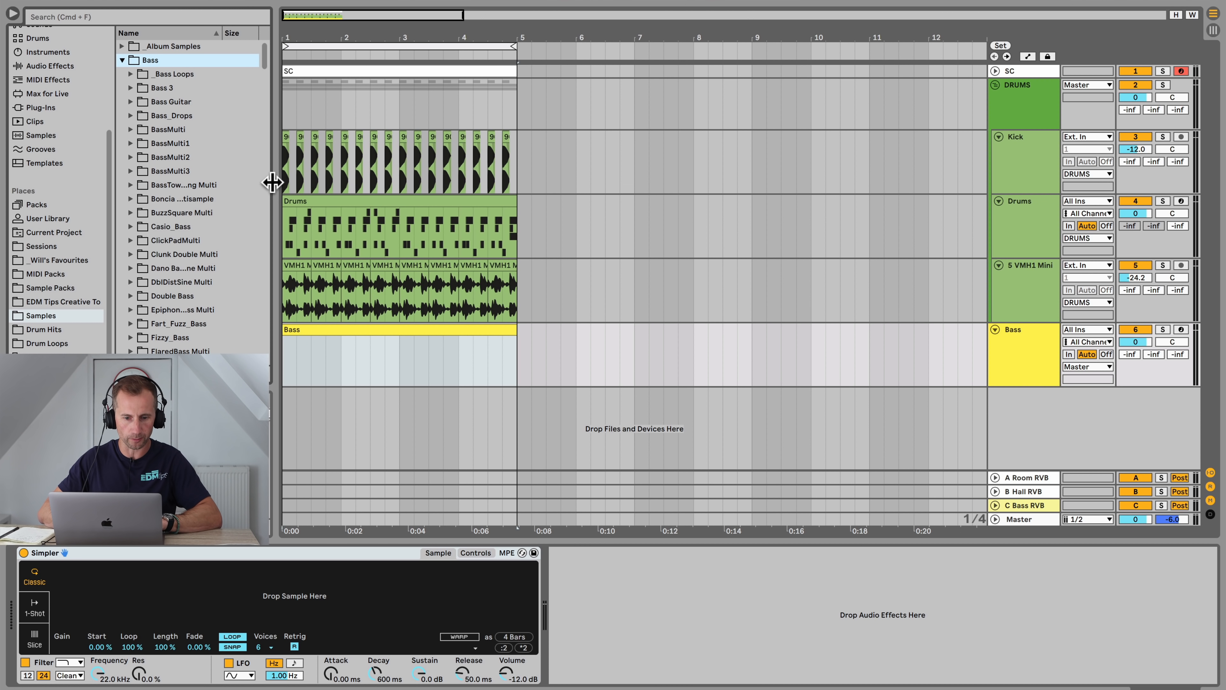
{"action": "left_click_drag", "start_coordinate": [271, 181], "coordinate": [390, 188]}
{"action": "left_click", "coordinate": [197, 212]}
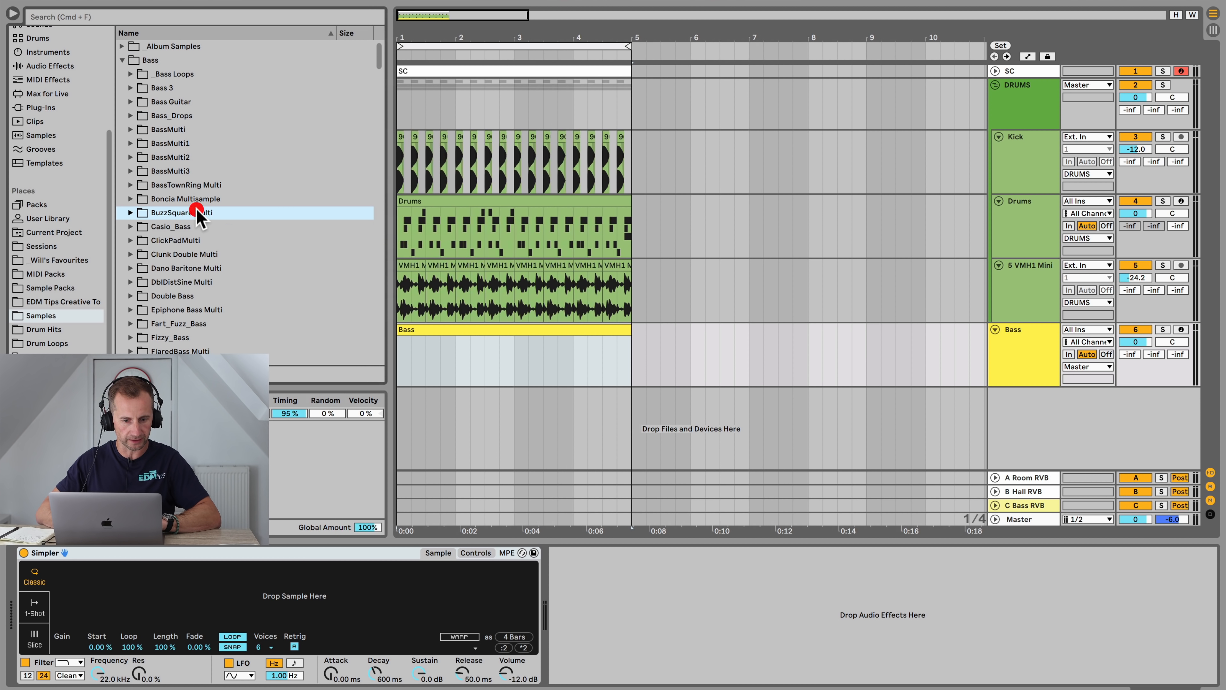
{"action": "key", "text": "Down"}
{"action": "key", "text": "Down"}
{"action": "left_click", "coordinate": [207, 310]}
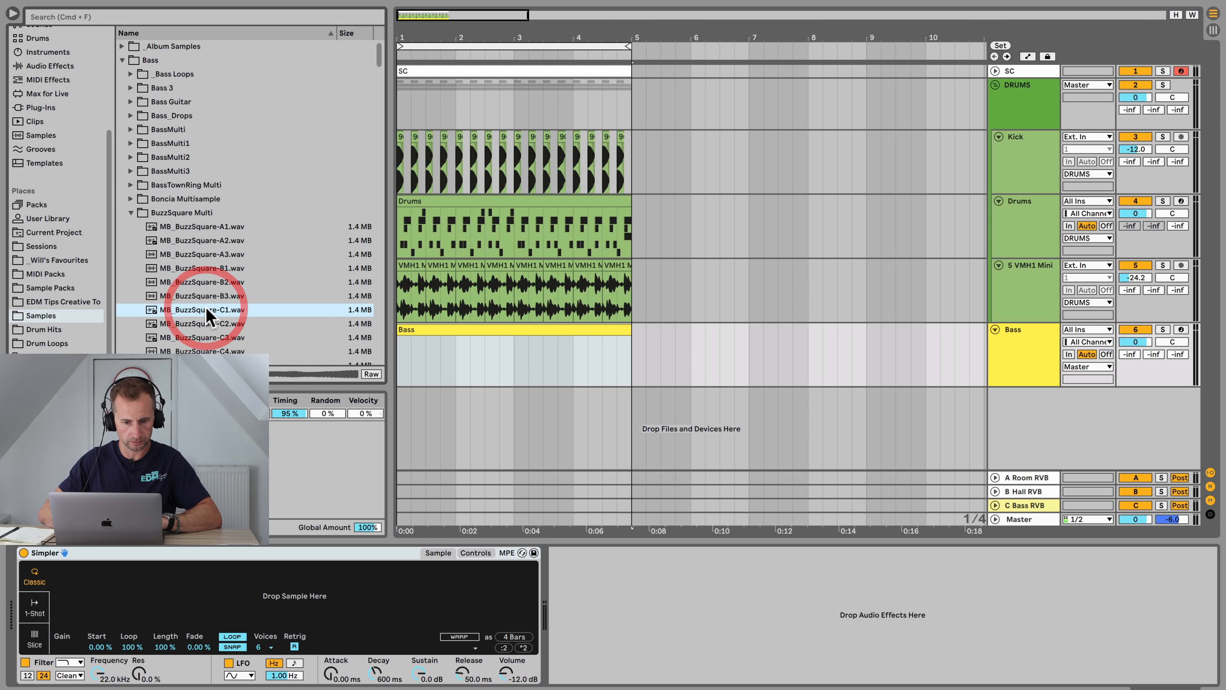
{"action": "left_click_drag", "start_coordinate": [187, 585], "coordinate": [187, 582]}
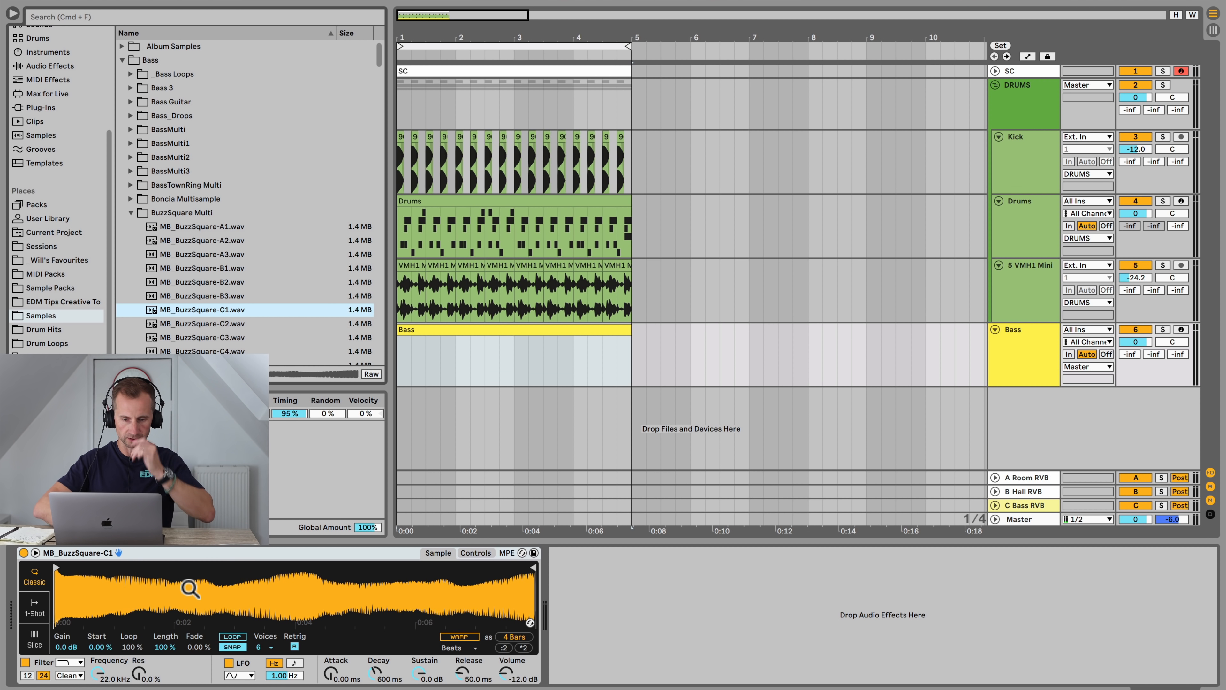
Step: Set Simpler's voices to 1 and open the Bass clip in the note editor
{"action": "left_click", "coordinate": [269, 647]}
{"action": "left_click", "coordinate": [273, 483]}
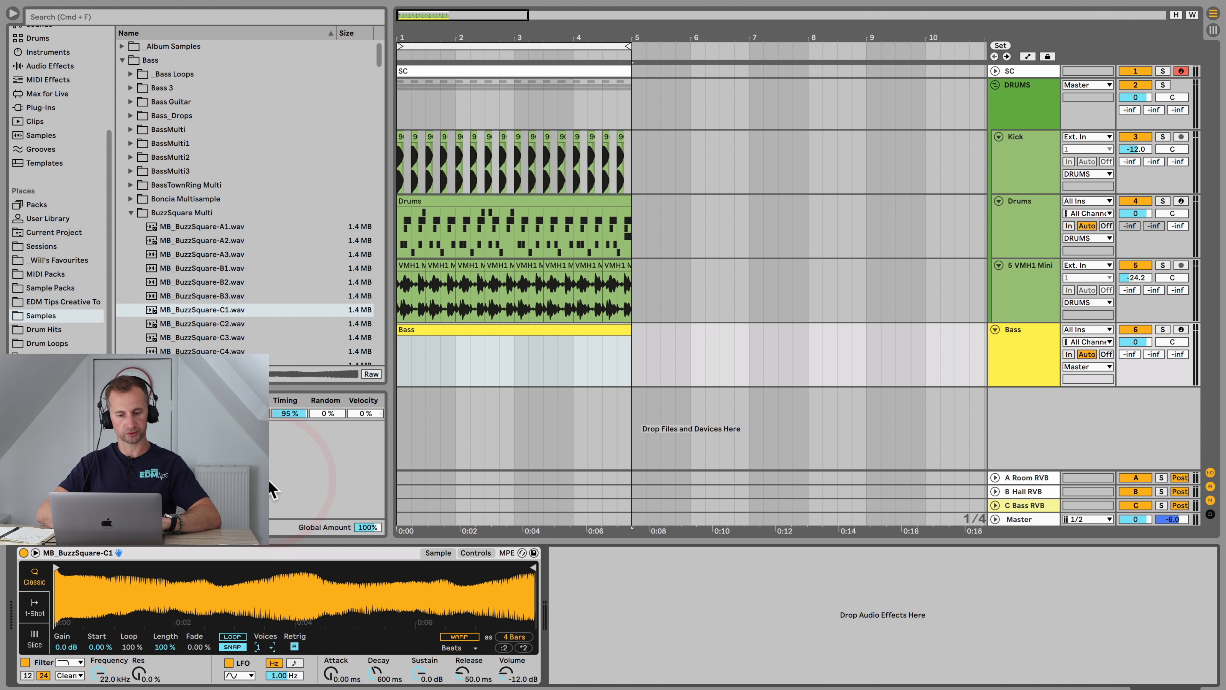
{"action": "double_click", "coordinate": [434, 329]}
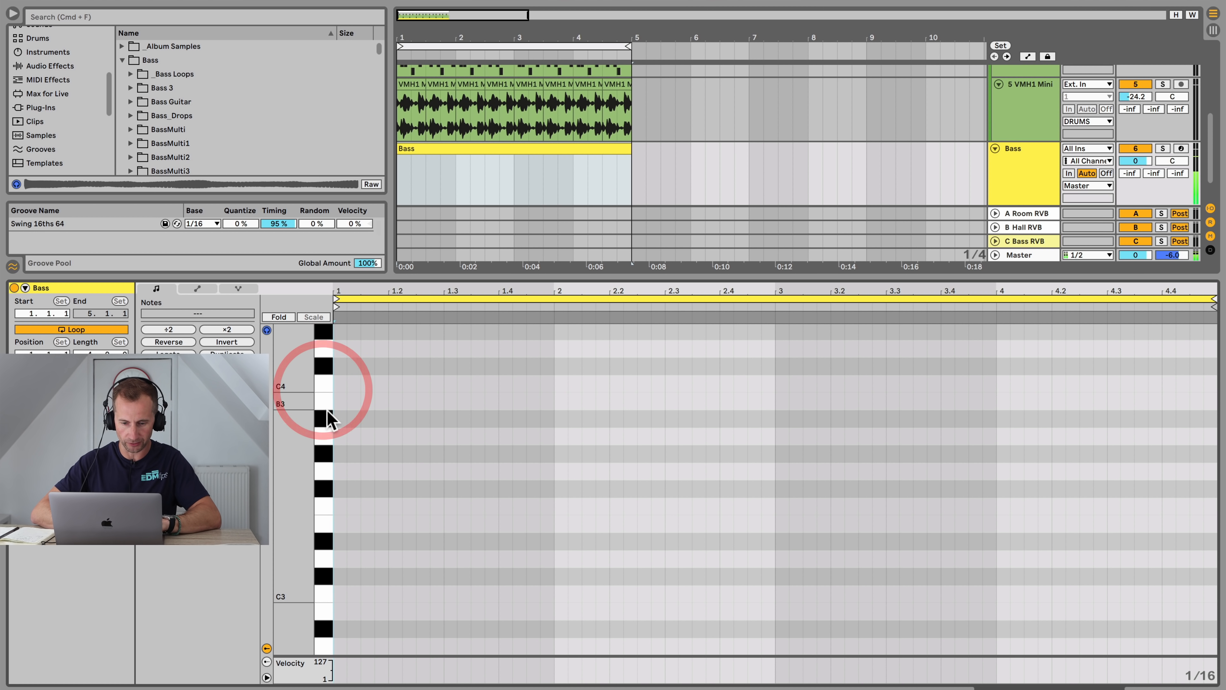
Step: Set the Bass track's volume to -6 dB
{"action": "left_click", "coordinate": [322, 440]}
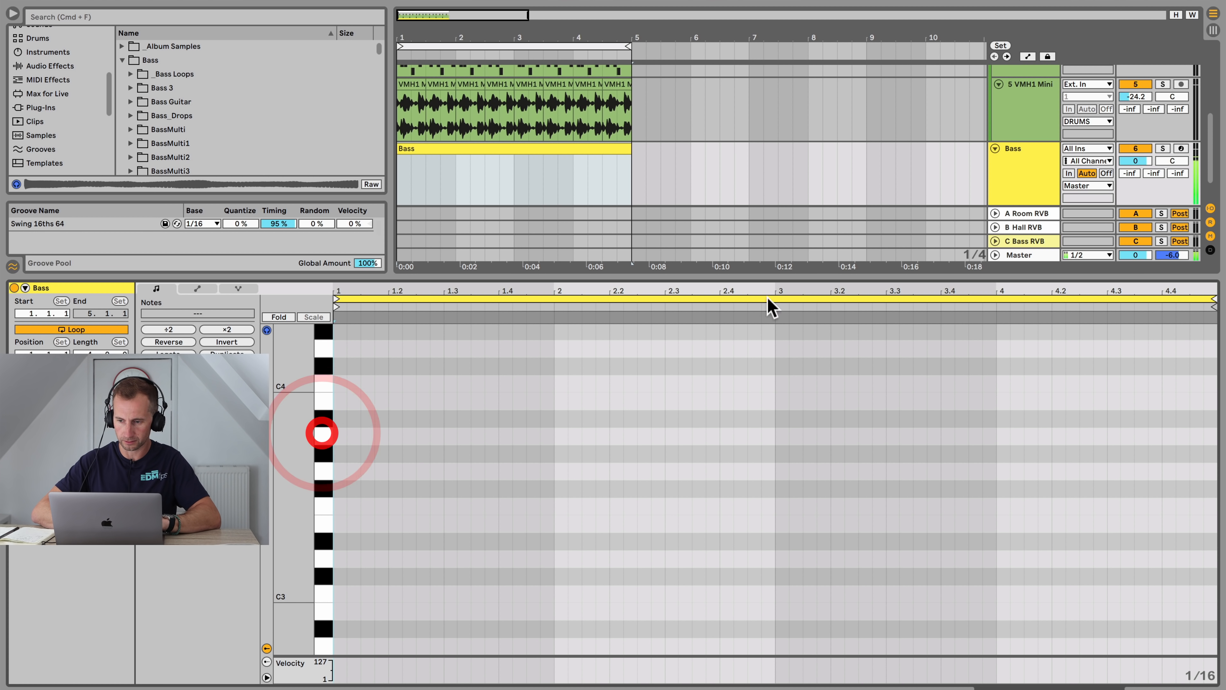
{"action": "type", "text": "-6"}
{"action": "key", "text": "Return"}
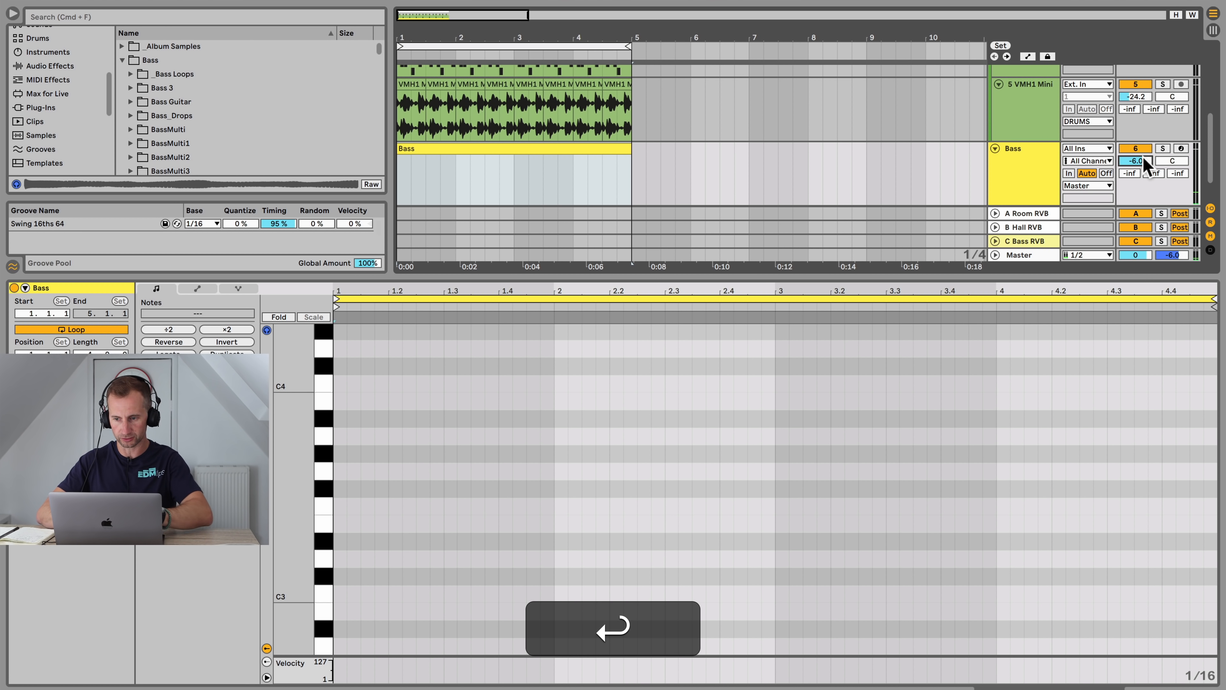
Step: Draw an A3 note on the clip's first beat and an E3 note shortly after it
{"action": "left_click", "coordinate": [324, 429]}
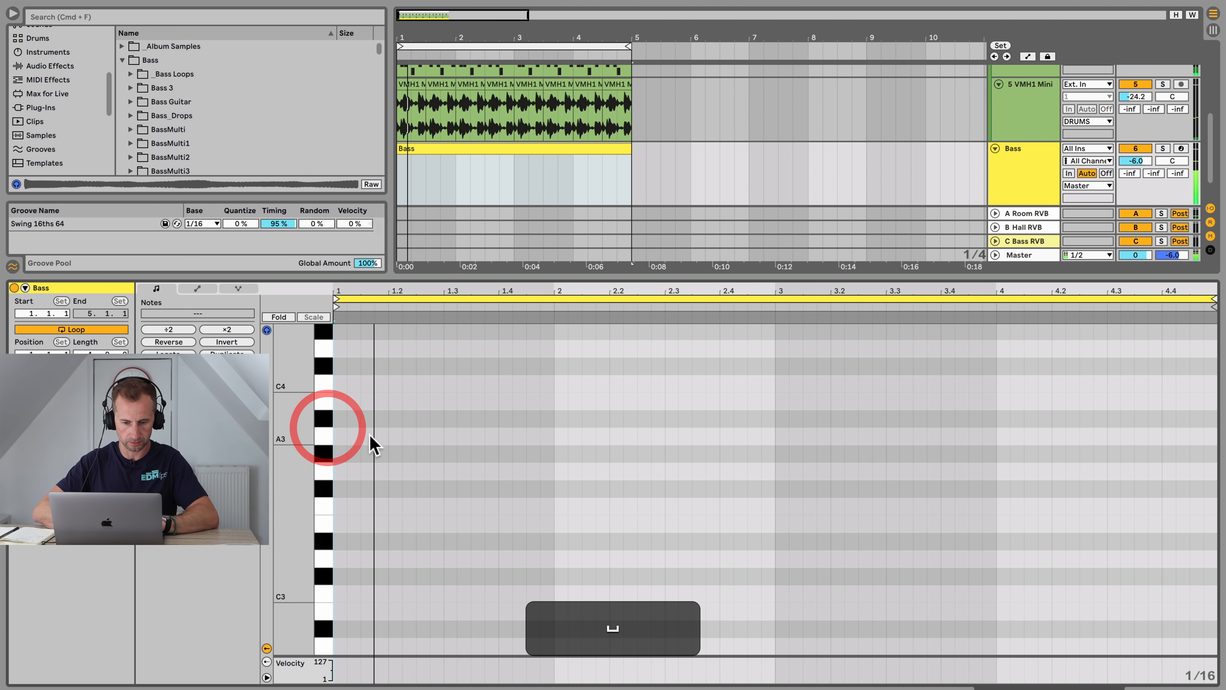
{"action": "key", "text": "space"}
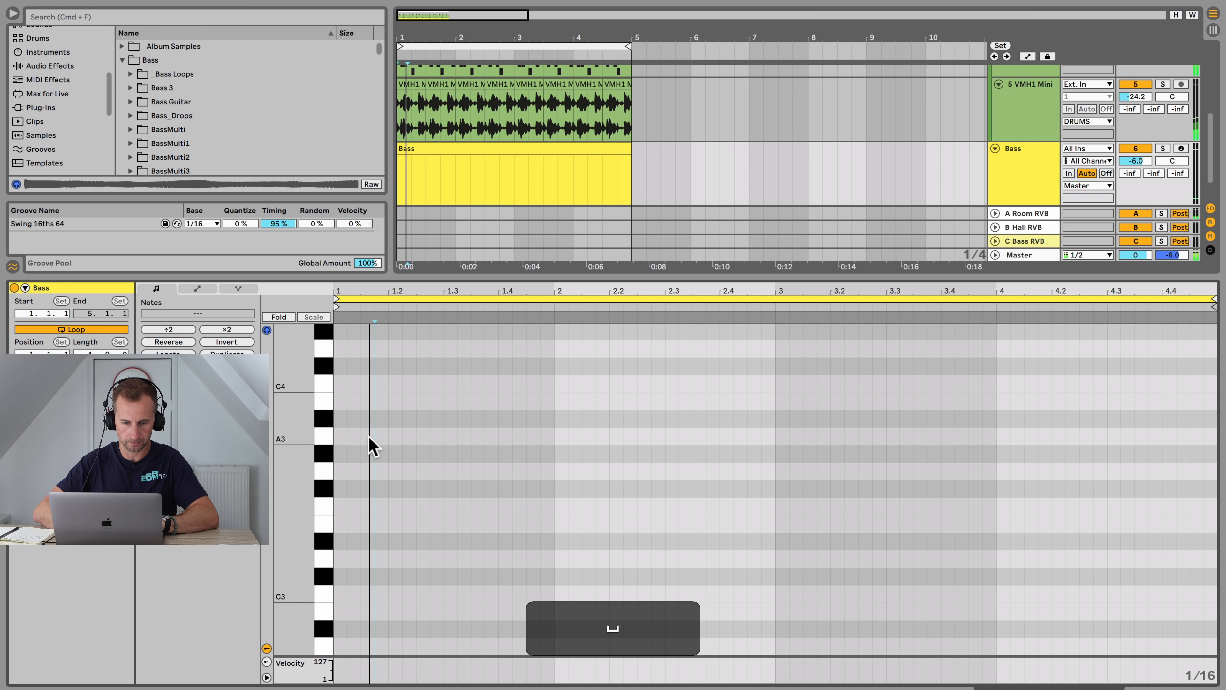
{"action": "double_click", "coordinate": [366, 436]}
{"action": "double_click", "coordinate": [419, 471]}
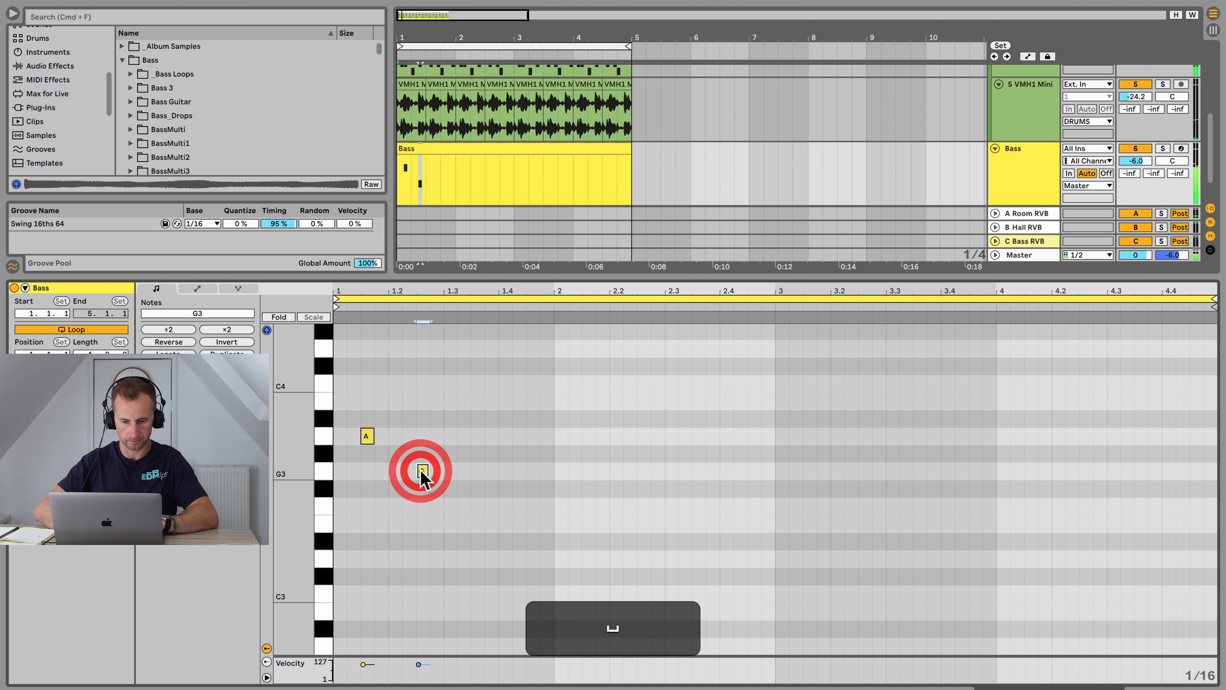
{"action": "key", "text": "Down"}
{"action": "key", "text": "Down"}
{"action": "key", "text": "Down"}
{"action": "key", "text": "space"}
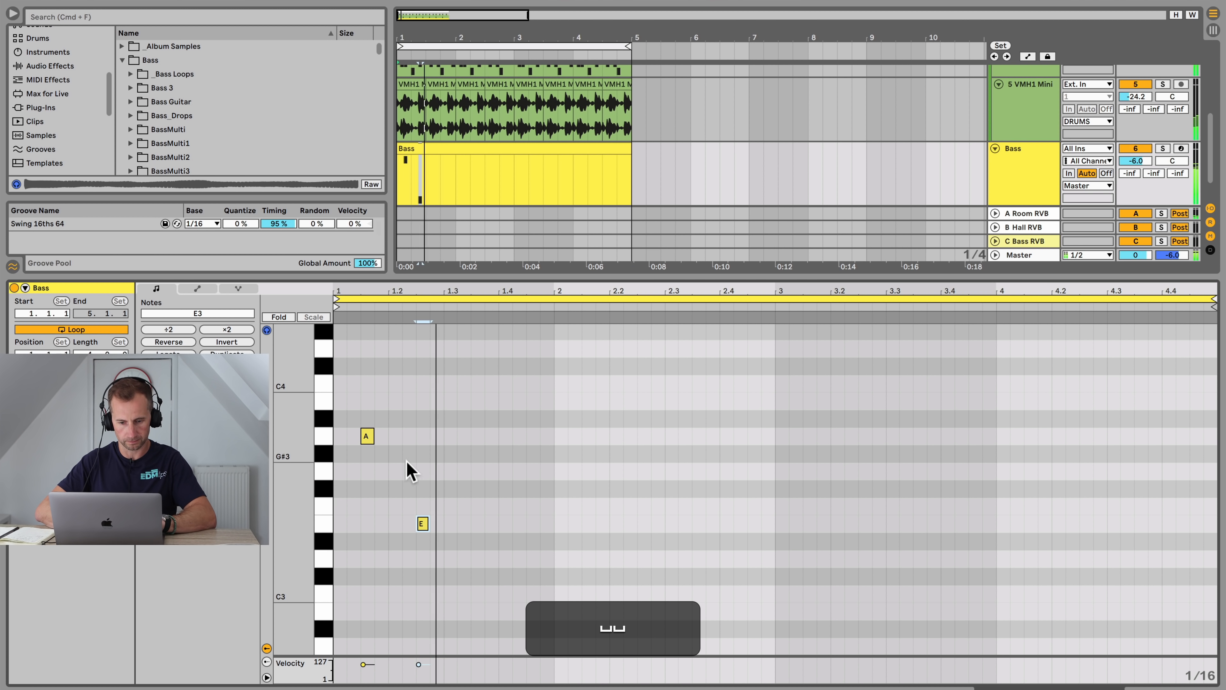
Step: Add a C4 note near beat 1.3 followed by an A3 note
{"action": "double_click", "coordinate": [478, 401]}
{"action": "key", "text": "Up"}
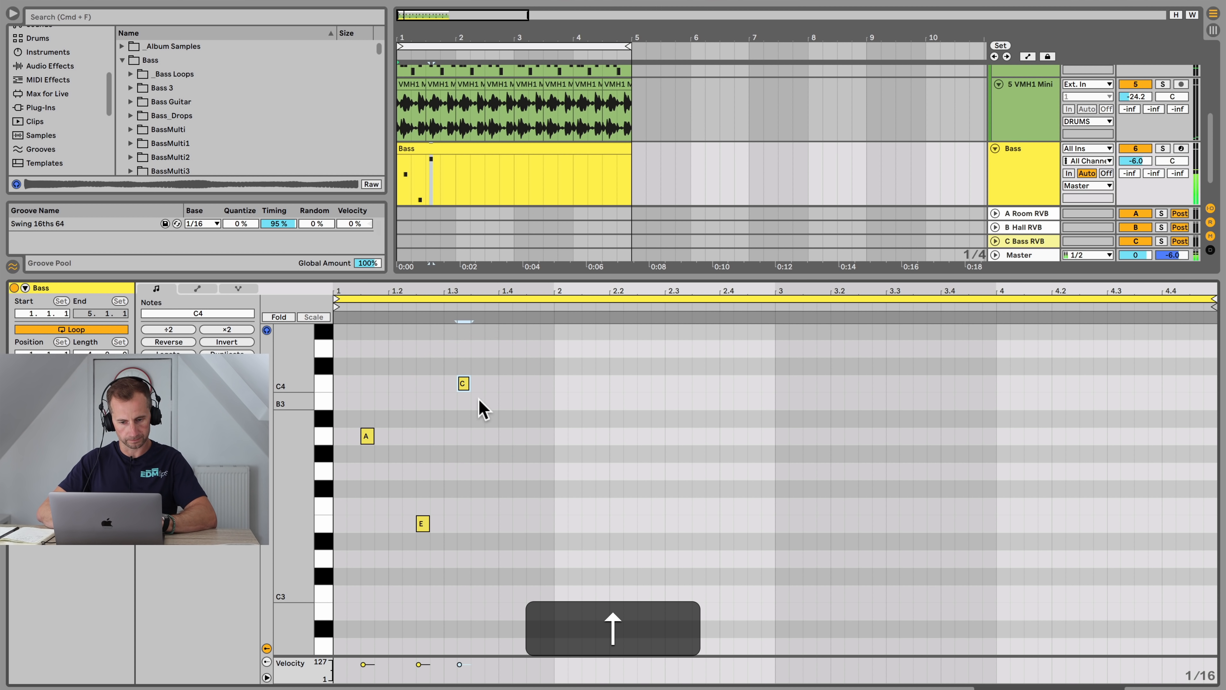
{"action": "key", "text": "space"}
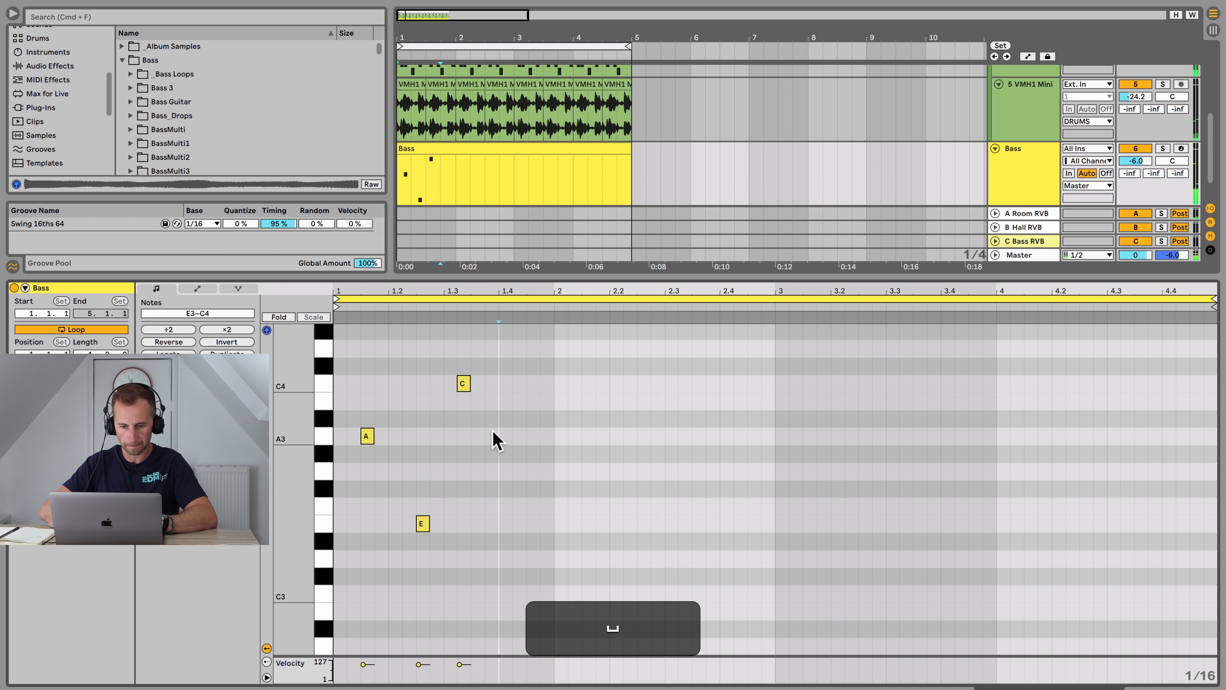
{"action": "double_click", "coordinate": [492, 435]}
{"action": "key", "text": "space"}
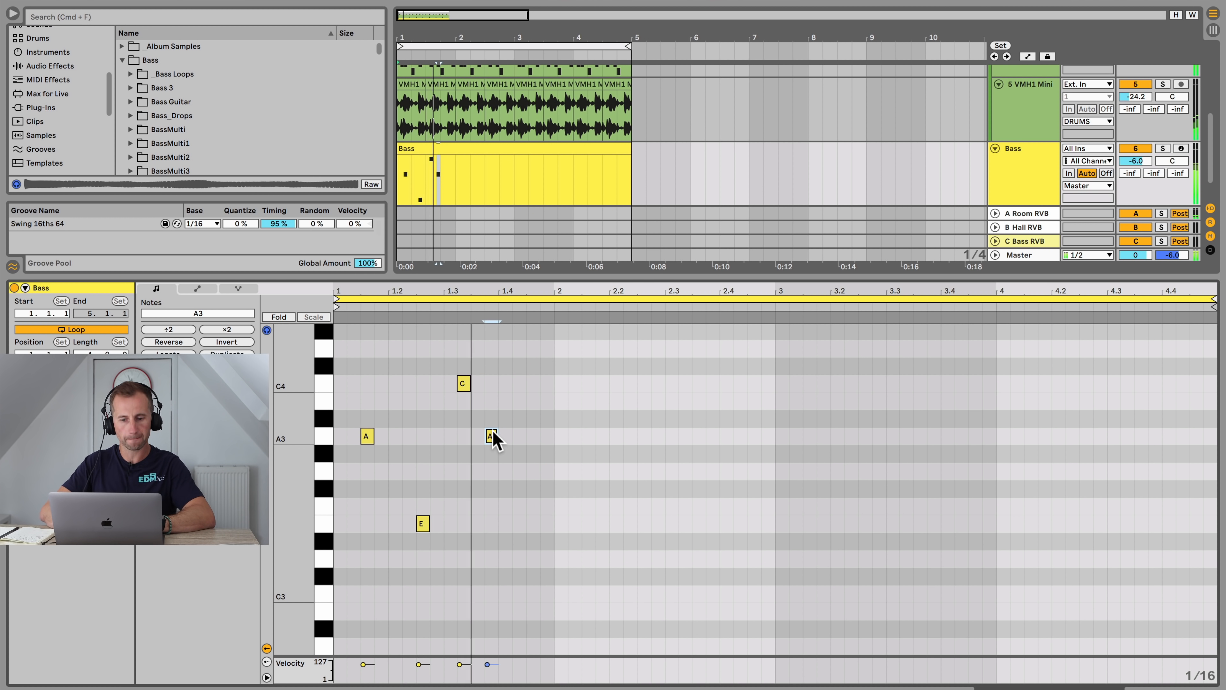
{"action": "key", "text": "space"}
Step: Add another A3 note just before beat 2 and nudge it slightly earlier
{"action": "double_click", "coordinate": [555, 437]}
{"action": "key", "text": "Left"}
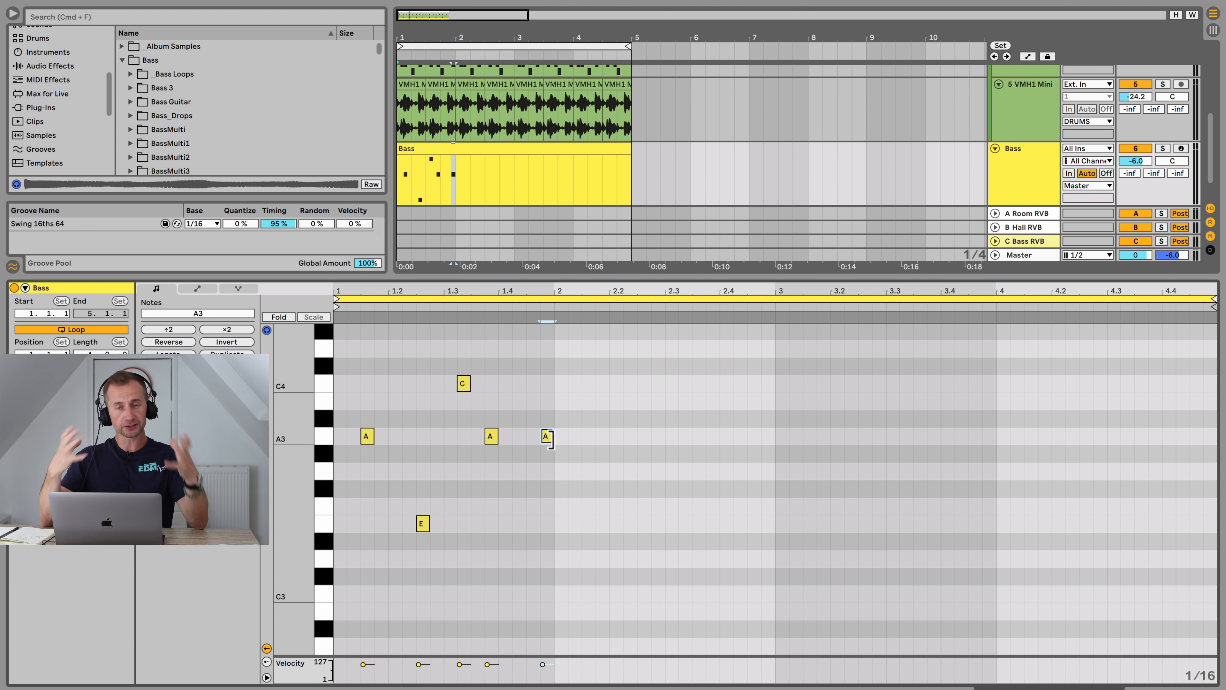
{"action": "key", "text": "space"}
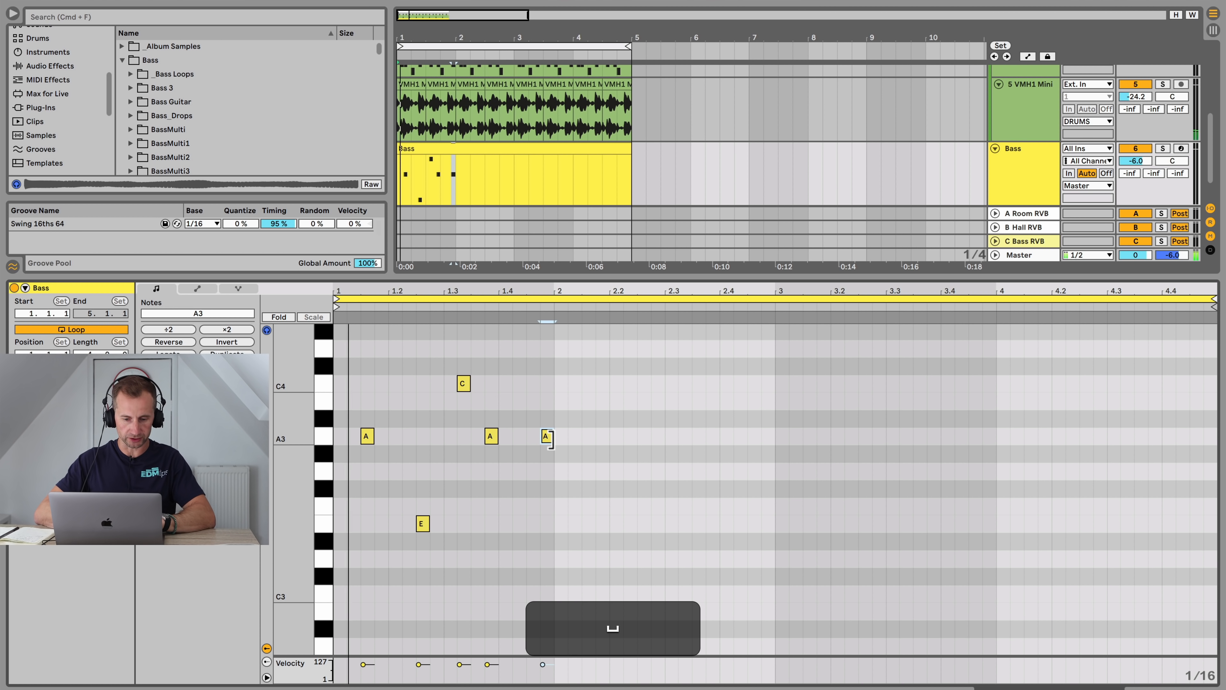
{"action": "key", "text": "space"}
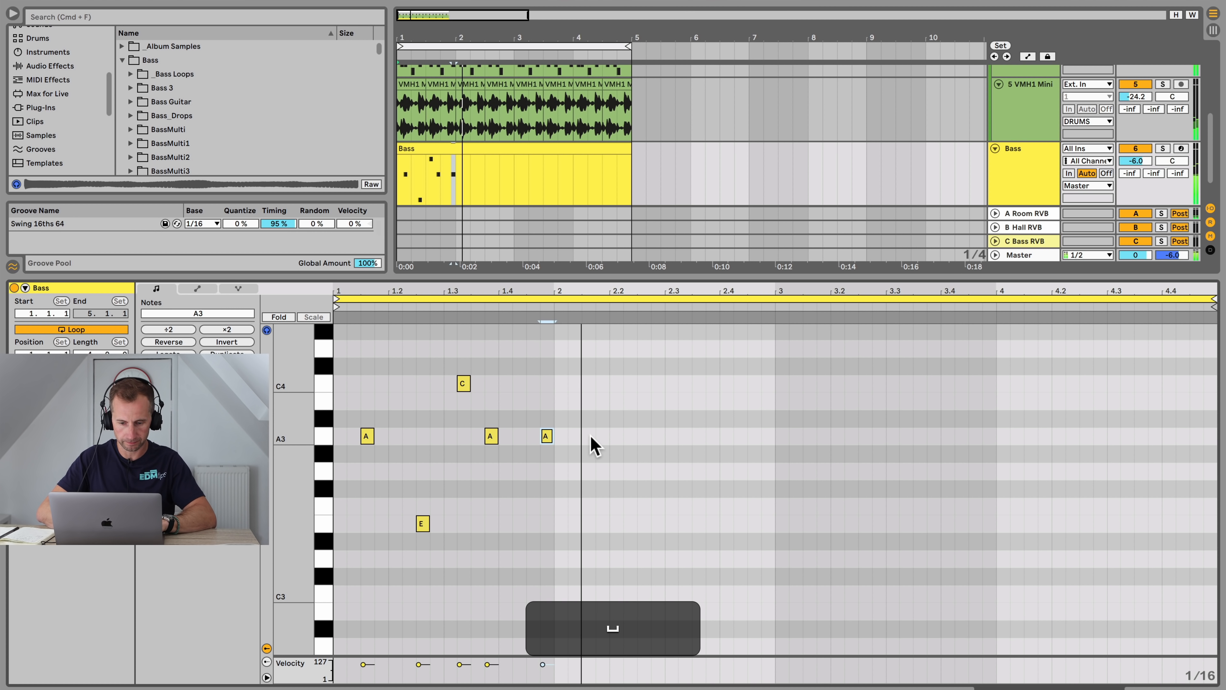
Step: Add an A3 note after beat 2, trying other pitches before settling on A3
{"action": "double_click", "coordinate": [589, 436]}
{"action": "key", "text": "Down"}
{"action": "key", "text": "Down"}
{"action": "key", "text": "Down"}
{"action": "key", "text": "Up"}
{"action": "key", "text": "Up"}
{"action": "key", "text": "Up"}
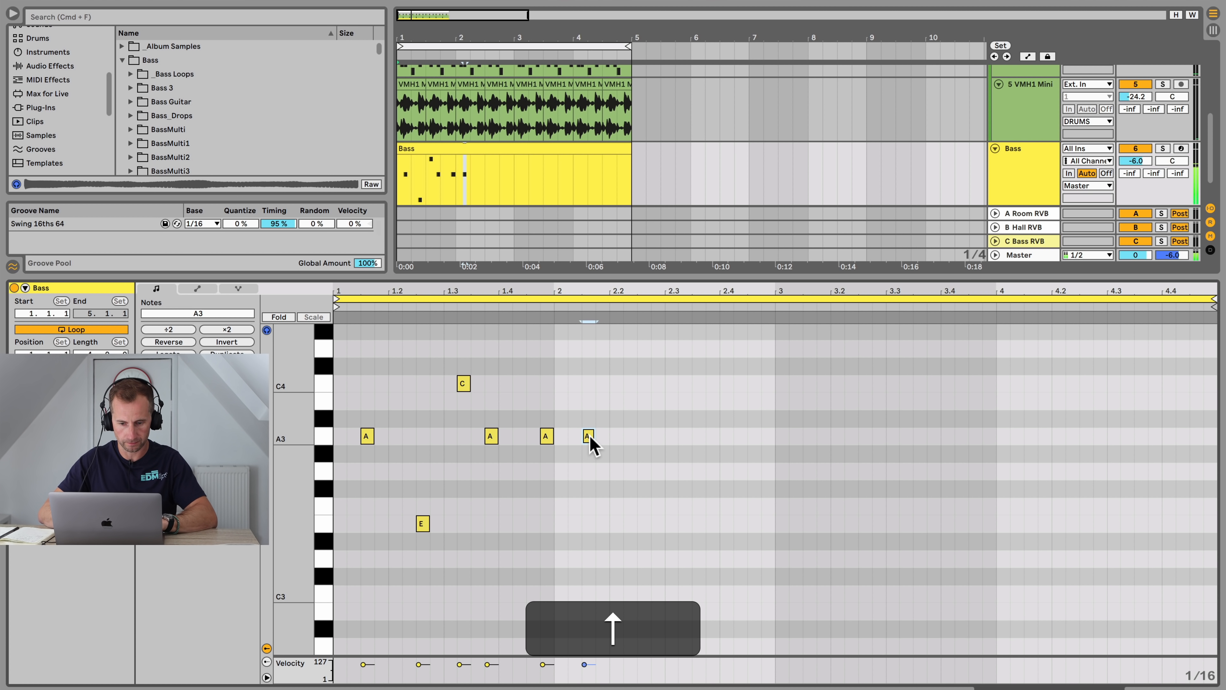
{"action": "scroll", "coordinate": [473, 452], "scroll_direction": "up", "scroll_amount": 3}
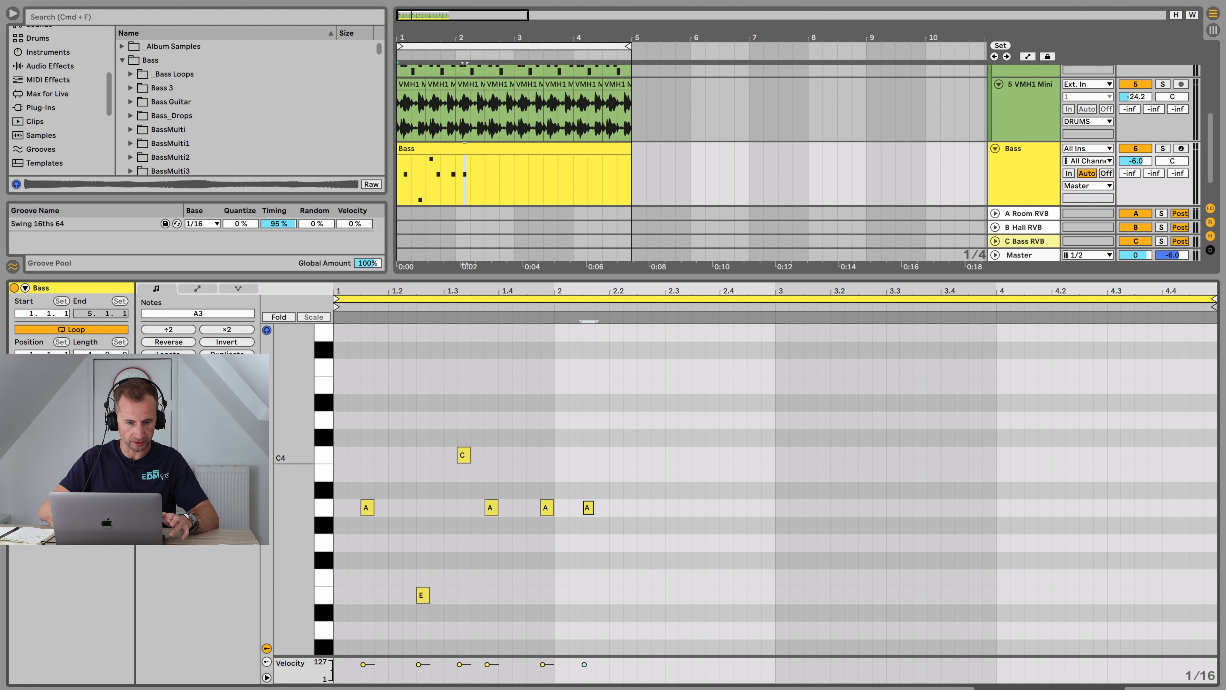
Step: Set the Bass clip's scale root to A and enable Scale mode in the note editor
{"action": "left_click", "coordinate": [34, 394]}
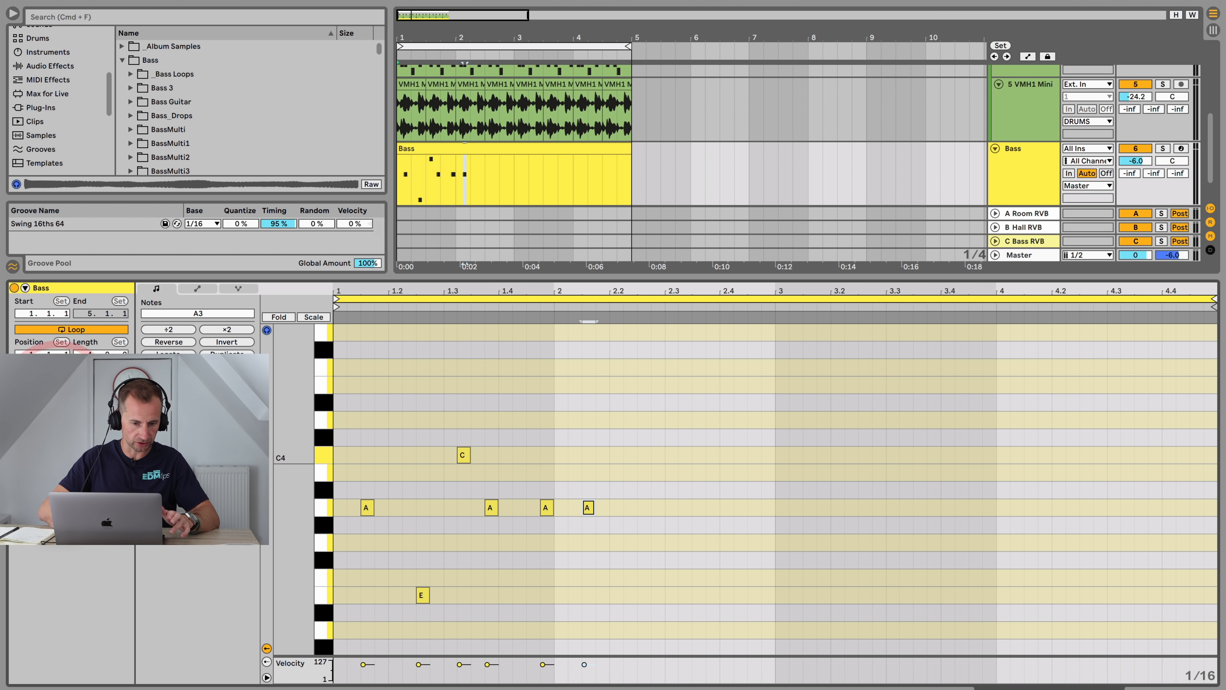
{"action": "left_click", "coordinate": [36, 527]}
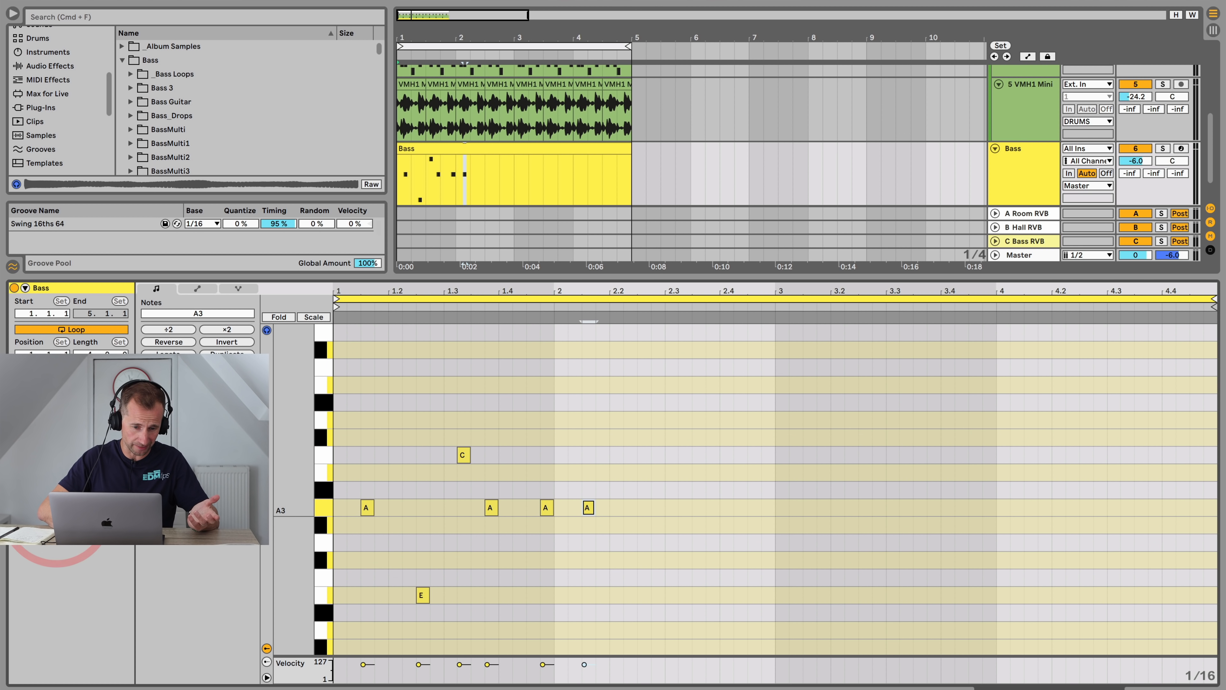
{"action": "left_click", "coordinate": [101, 399]}
{"action": "left_click", "coordinate": [99, 27]}
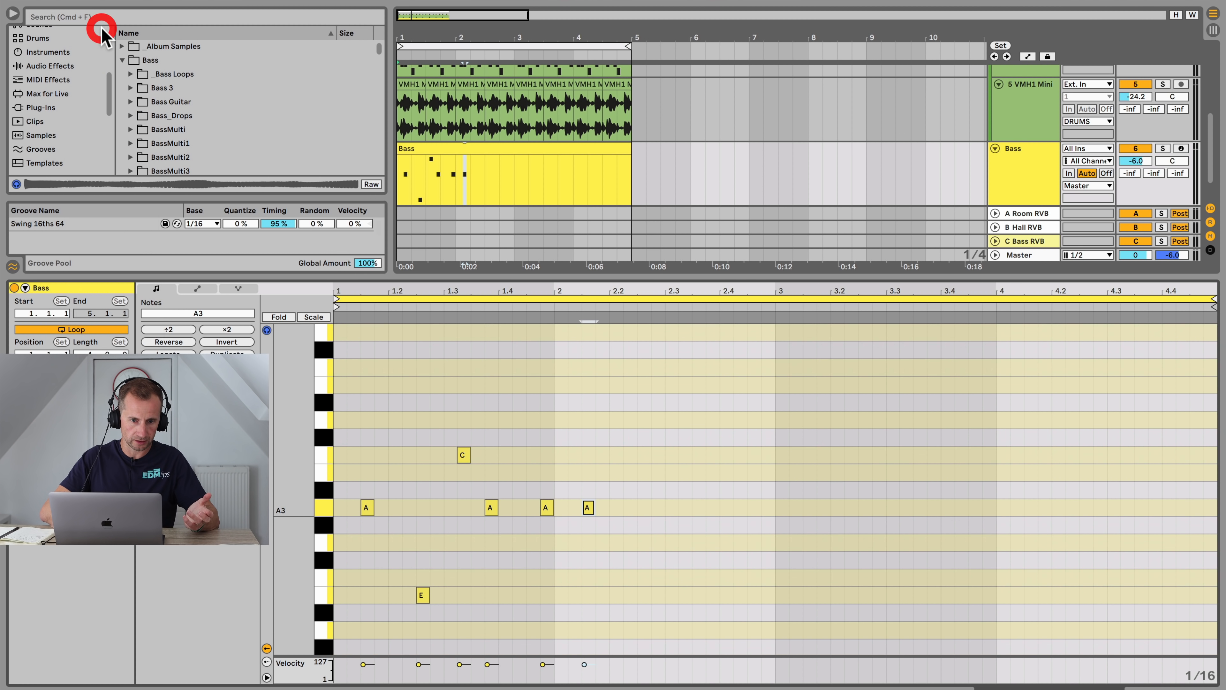
{"action": "left_click", "coordinate": [312, 317]}
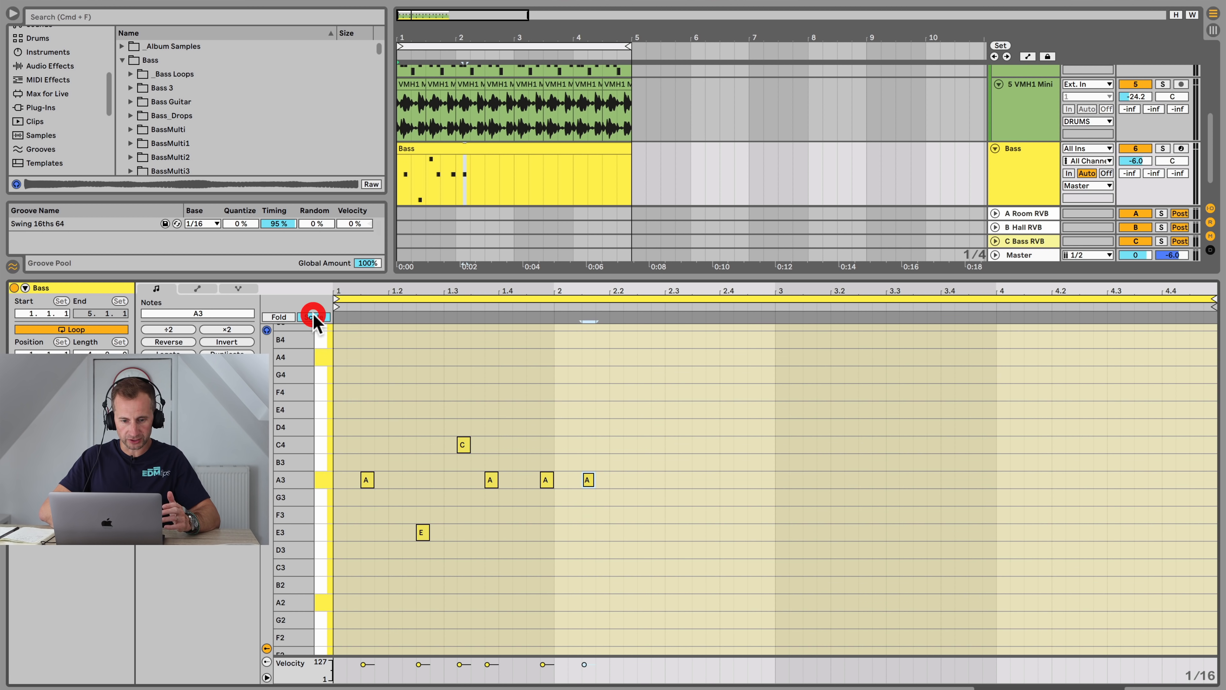
Step: Audition the existing bass notes one by one and play the clip back
{"action": "left_click", "coordinate": [367, 481]}
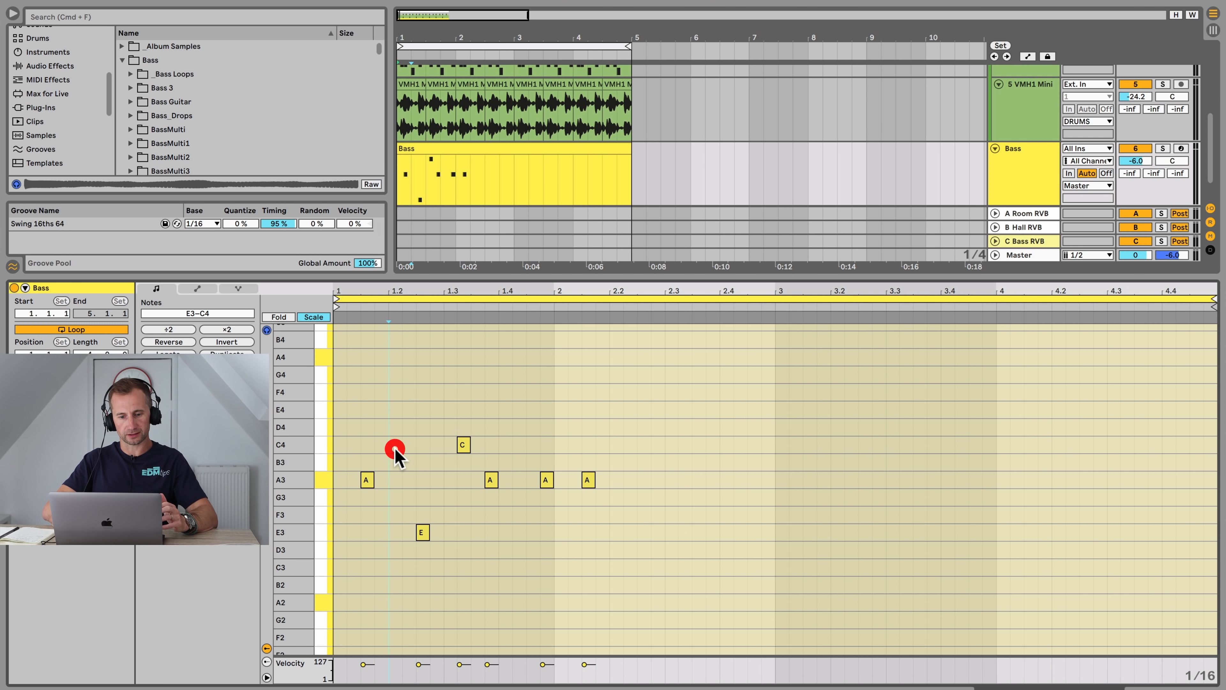
{"action": "left_click", "coordinate": [365, 479]}
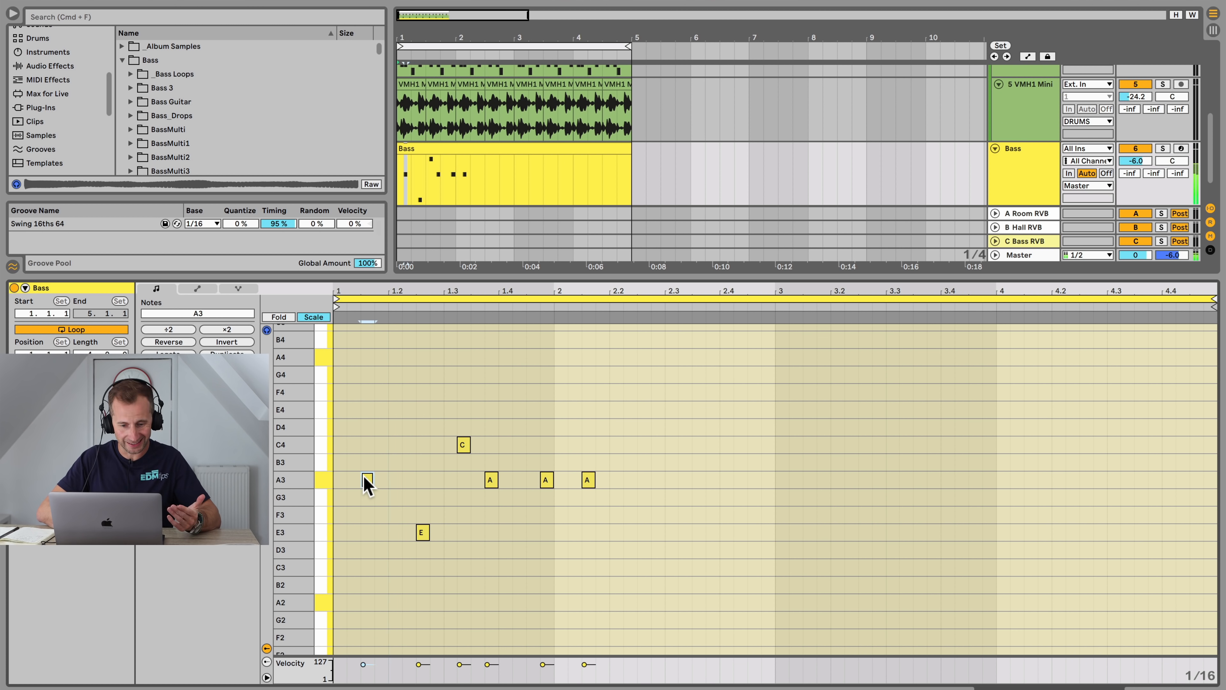
{"action": "left_click", "coordinate": [327, 478]}
{"action": "left_click", "coordinate": [421, 531]}
{"action": "left_click", "coordinate": [464, 448]}
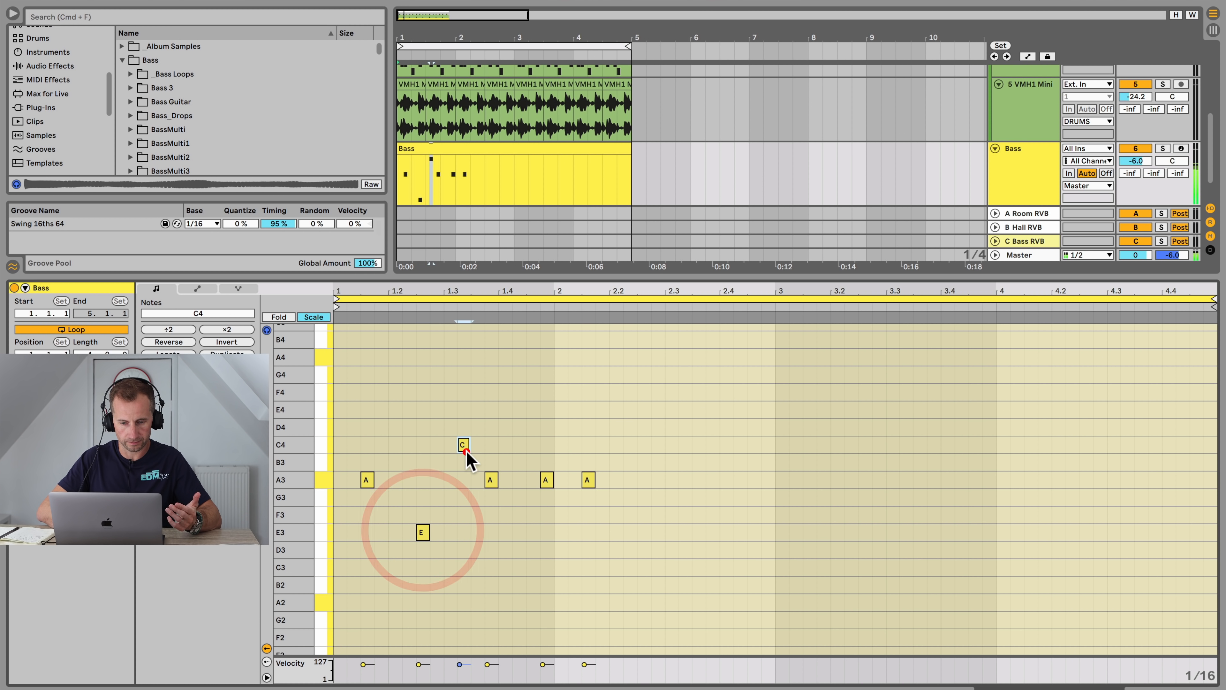
{"action": "left_click", "coordinate": [491, 480]}
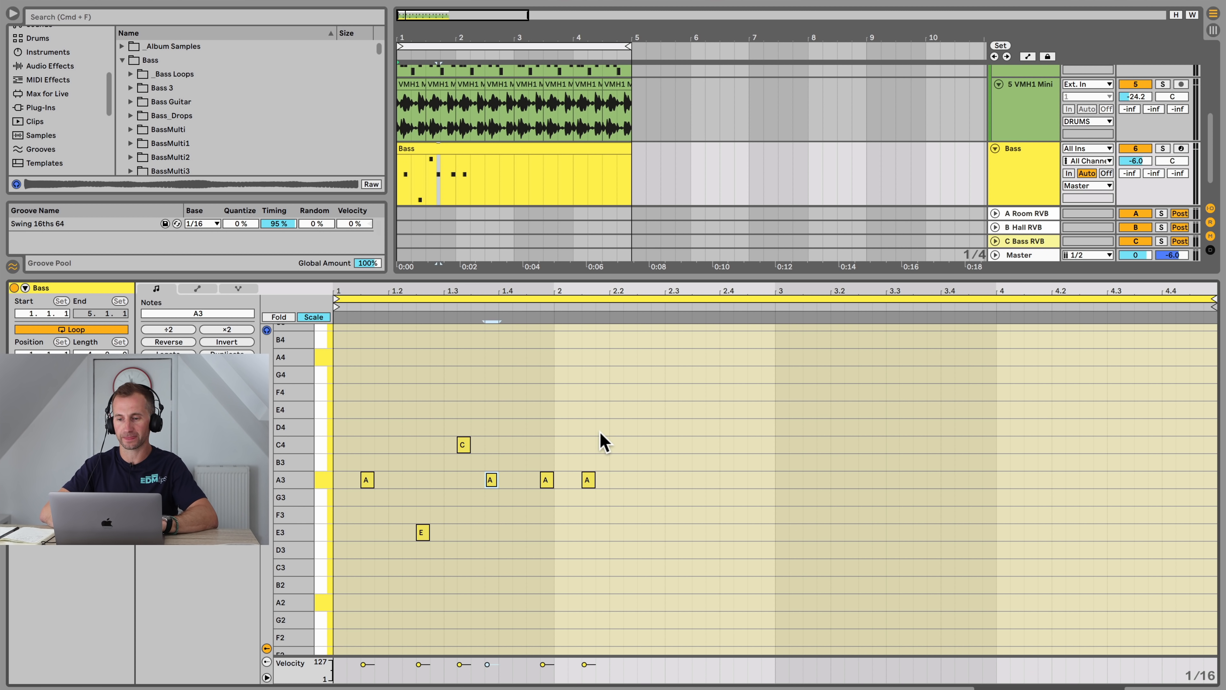
{"action": "key", "text": "space"}
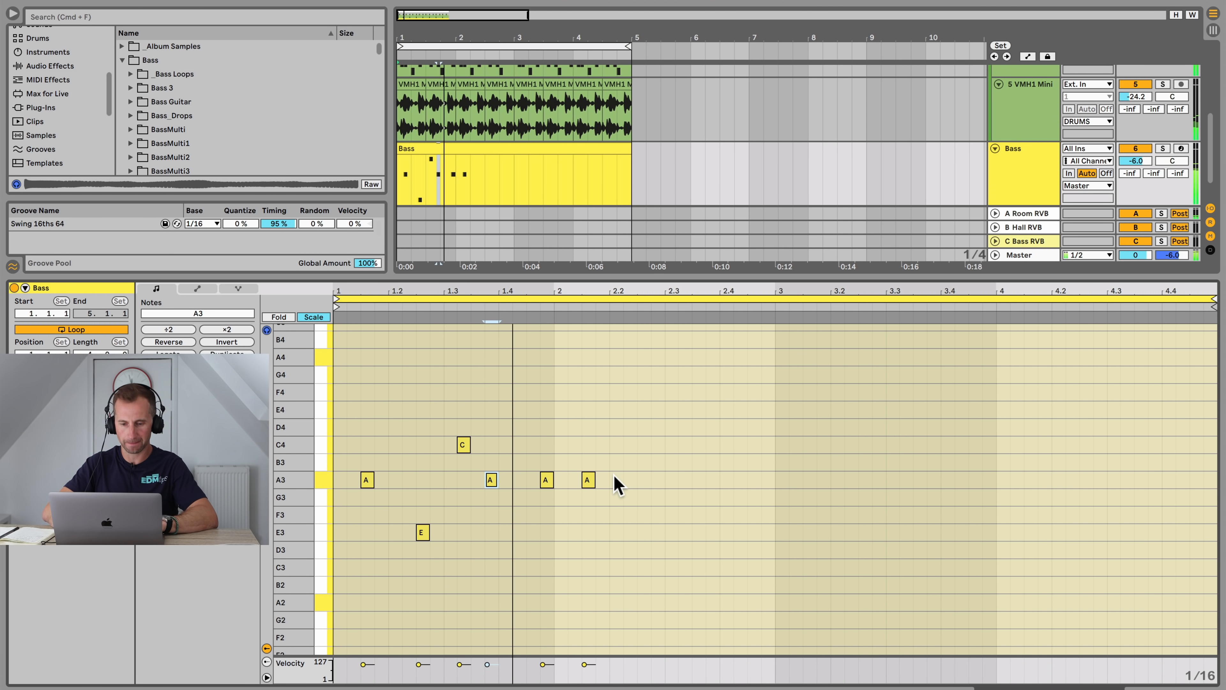
{"action": "key", "text": "space"}
Step: Add an E3 note after beat 2.2 and nudge it slightly later
{"action": "double_click", "coordinate": [640, 534]}
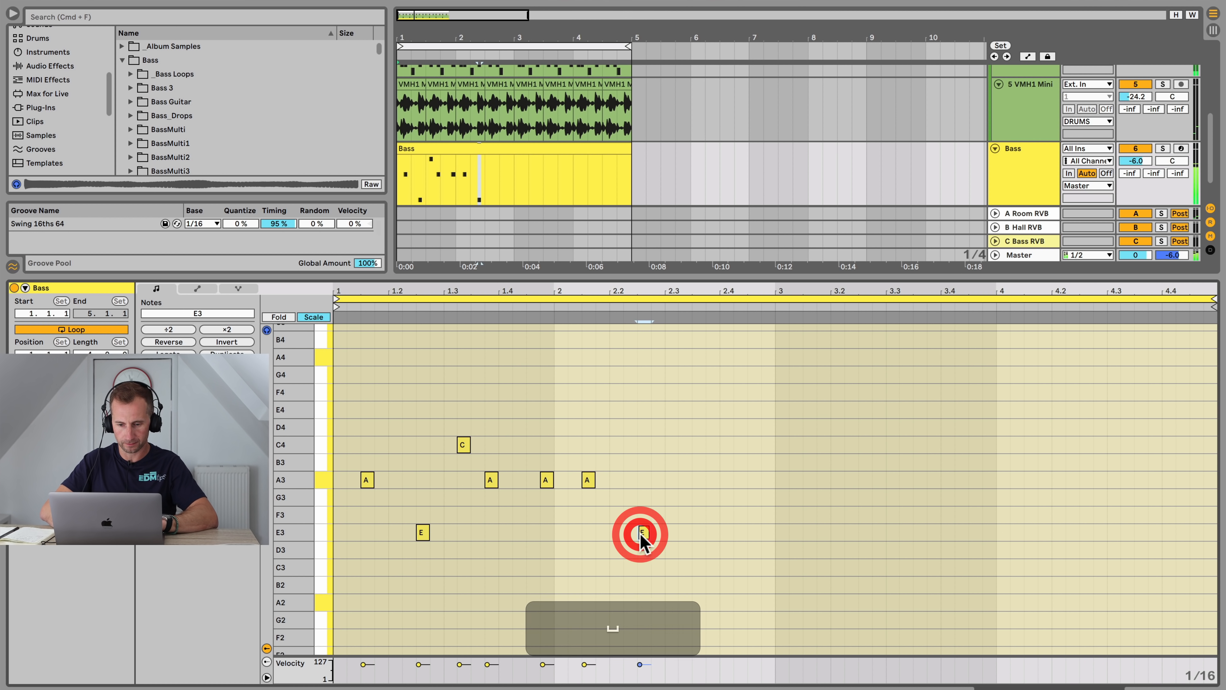
{"action": "key", "text": "space"}
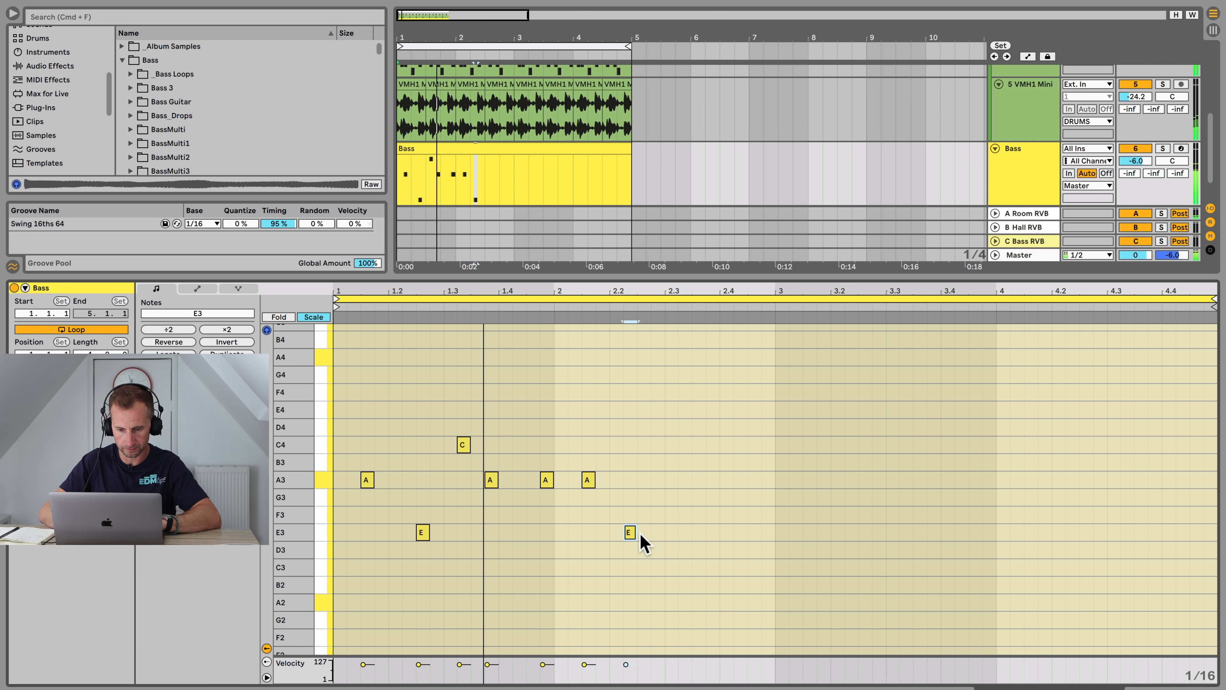
{"action": "key", "text": "Right"}
{"action": "key", "text": "space"}
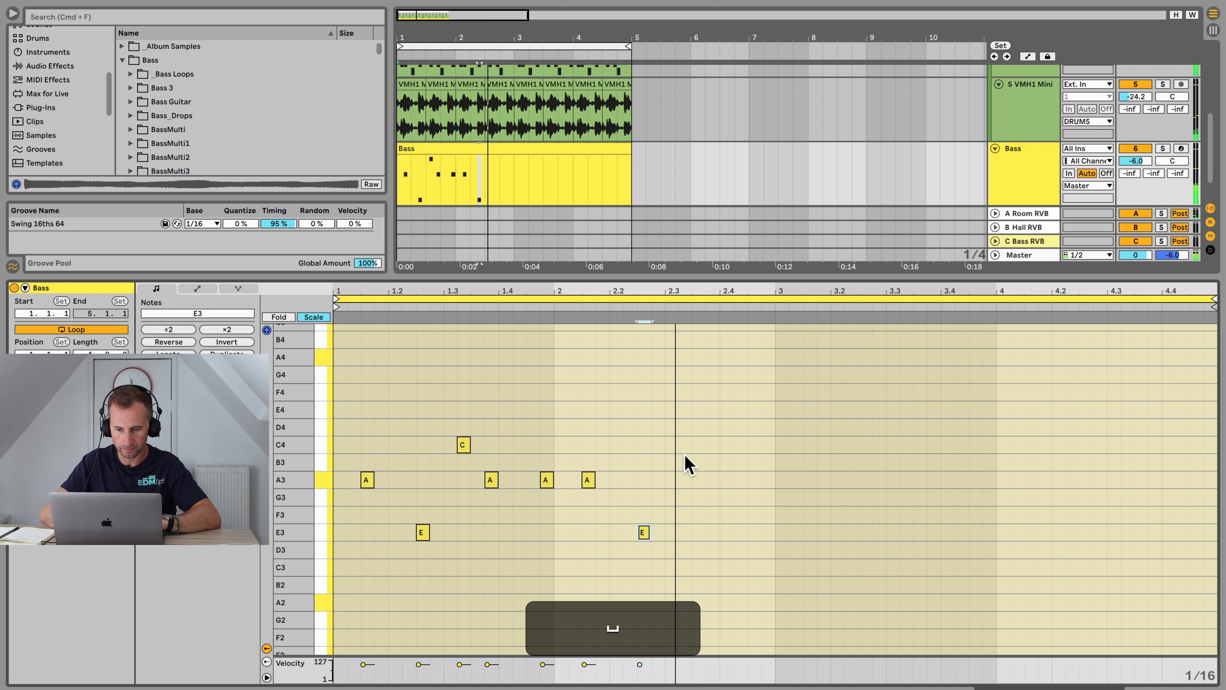
Step: Add a C4 note and an A3 note around beats 2.3 and 2.4, then play the clip
{"action": "double_click", "coordinate": [684, 445]}
{"action": "double_click", "coordinate": [708, 480]}
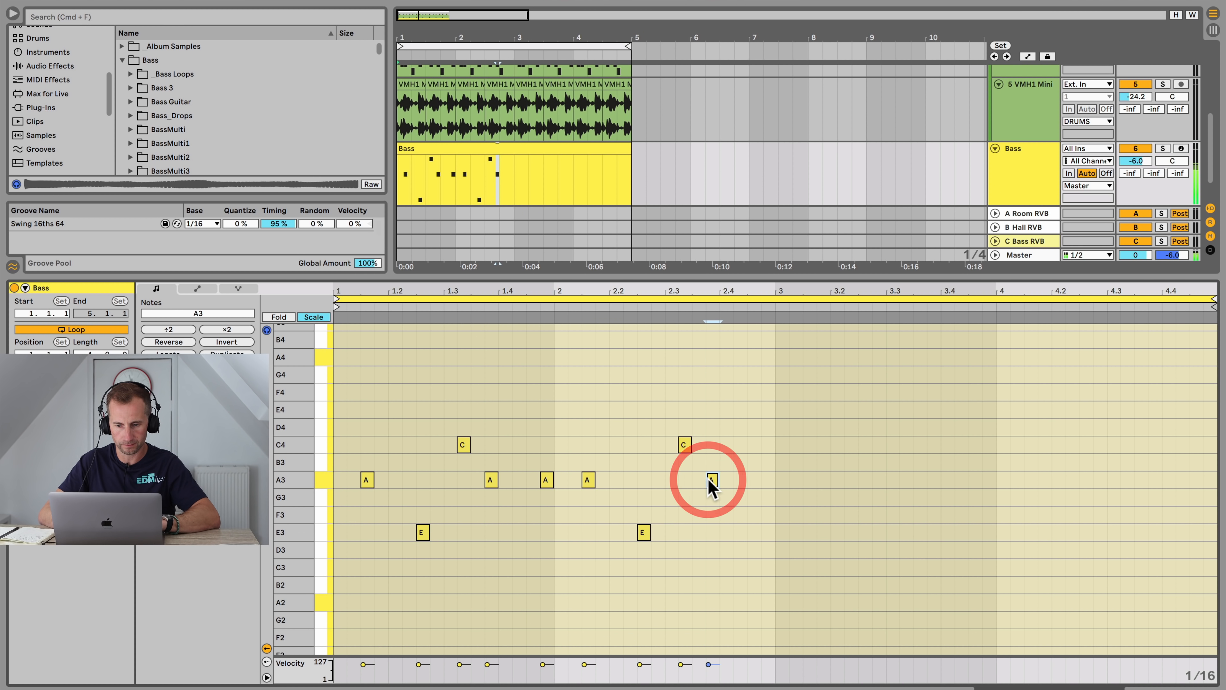
{"action": "key", "text": "space"}
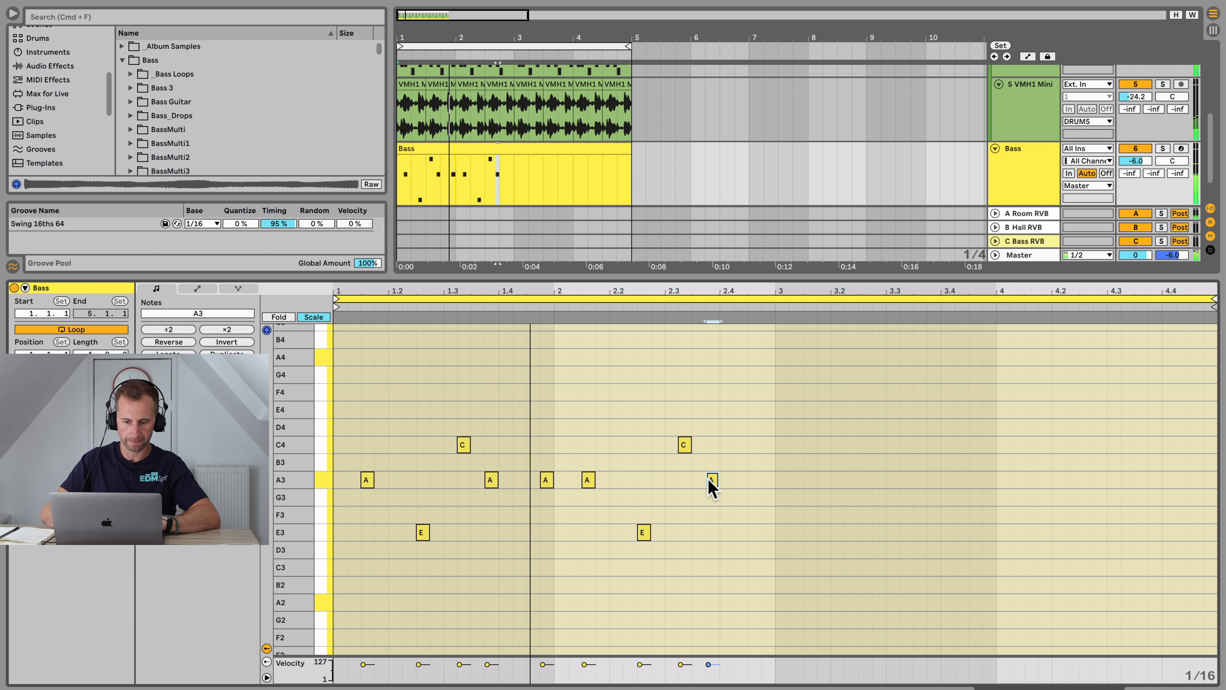
{"action": "key", "text": "space"}
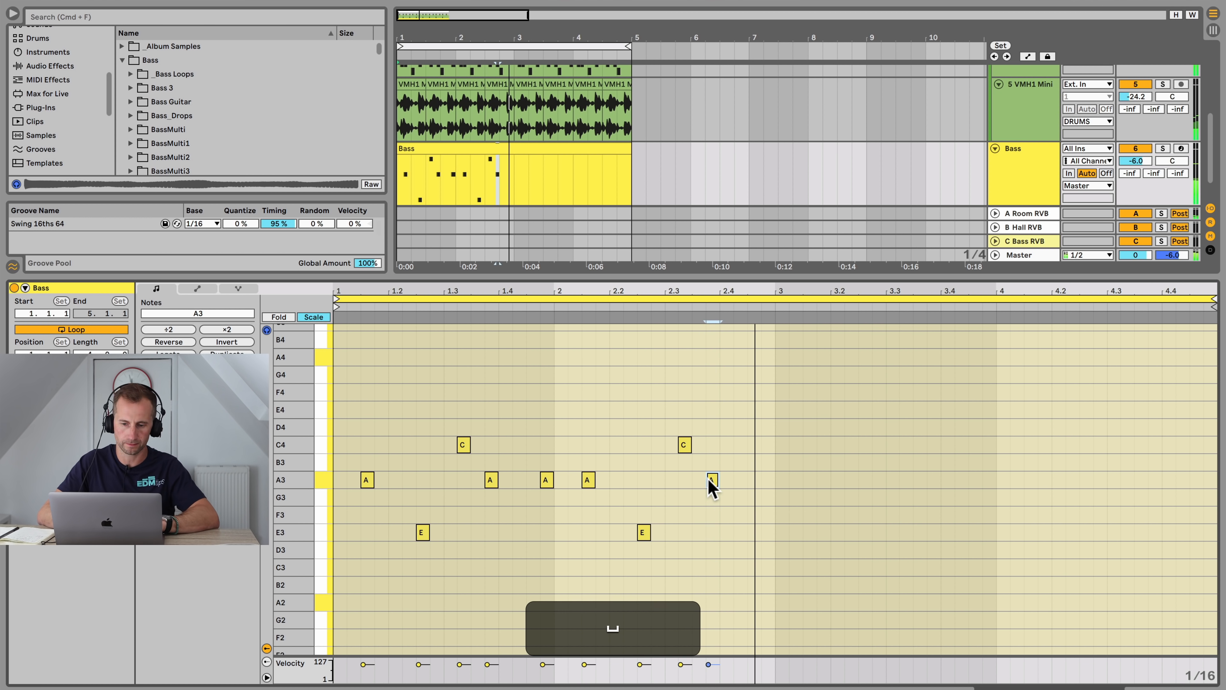
Step: Select all notes in the first two beats and duplicate them into beats 3 and 4
{"action": "mouse_move", "coordinate": [771, 557]}
{"action": "left_mouse_down"}
{"action": "mouse_move", "coordinate": [533, 507]}
{"action": "mouse_move", "coordinate": [336, 382]}
{"action": "left_mouse_up"}
{"action": "key", "text": "p"}
{"action": "left_click", "coordinate": [769, 552]}
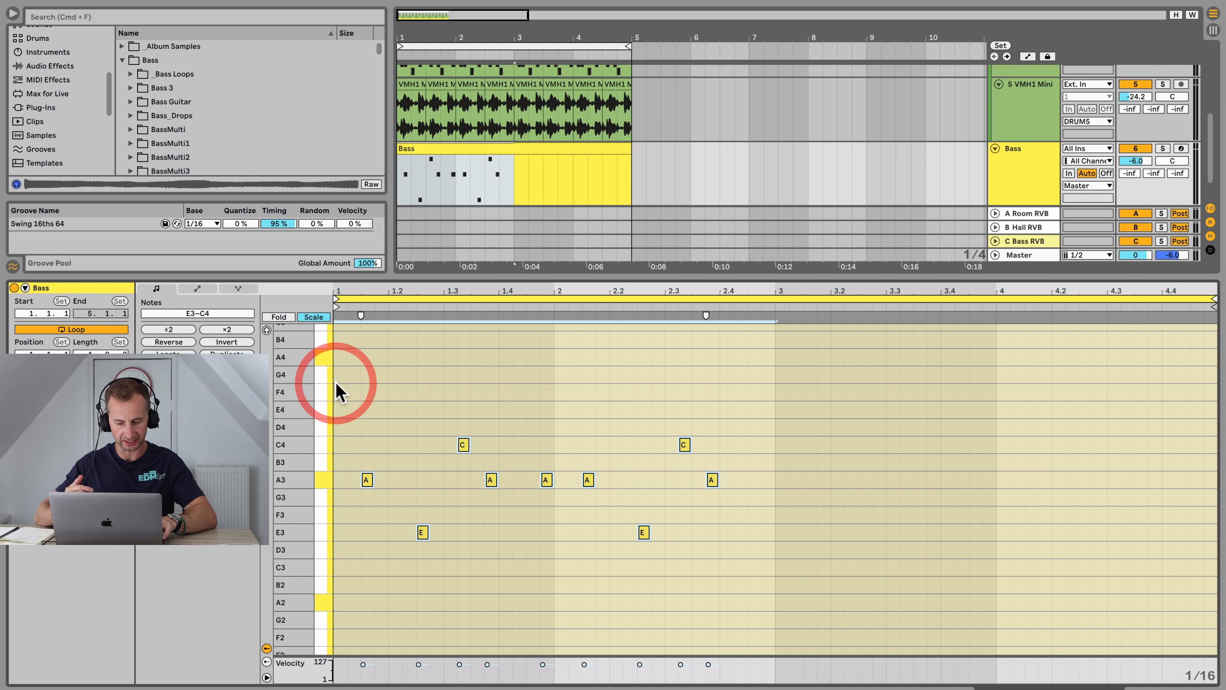
{"action": "key", "text": "super+d"}
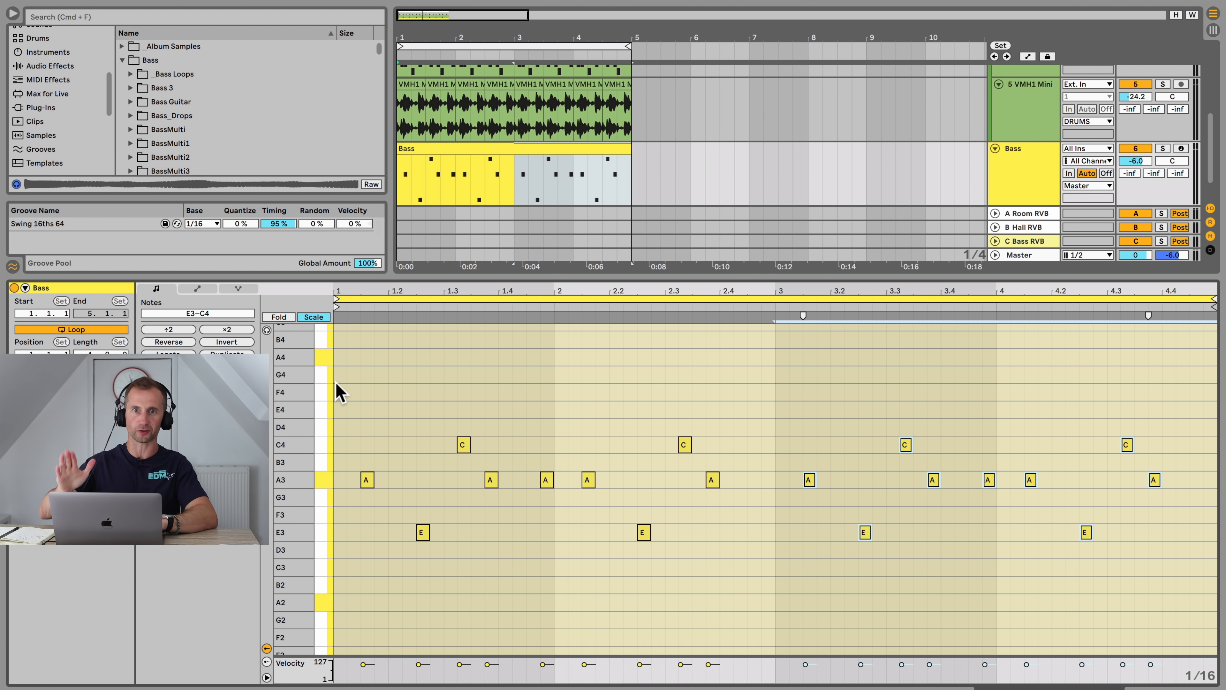
Step: Open the Bass track's Simpler device and switch between its Sample and Controls views during playback
{"action": "key", "text": "shift+Tab"}
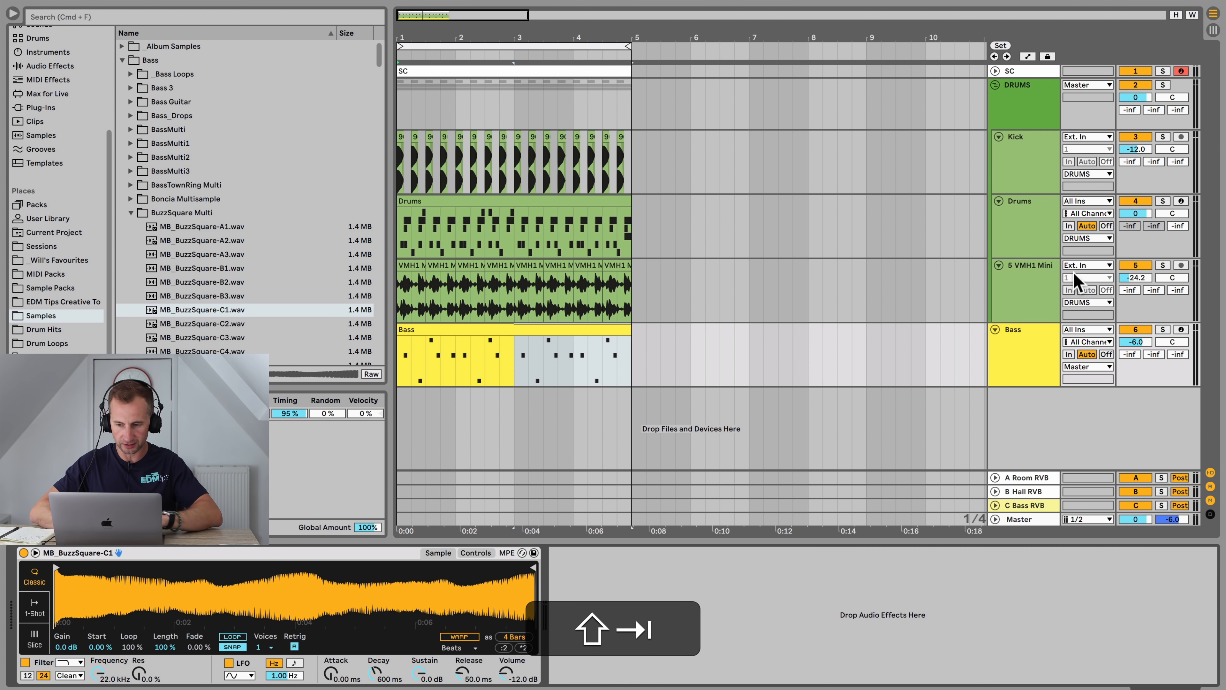
{"action": "key", "text": "space"}
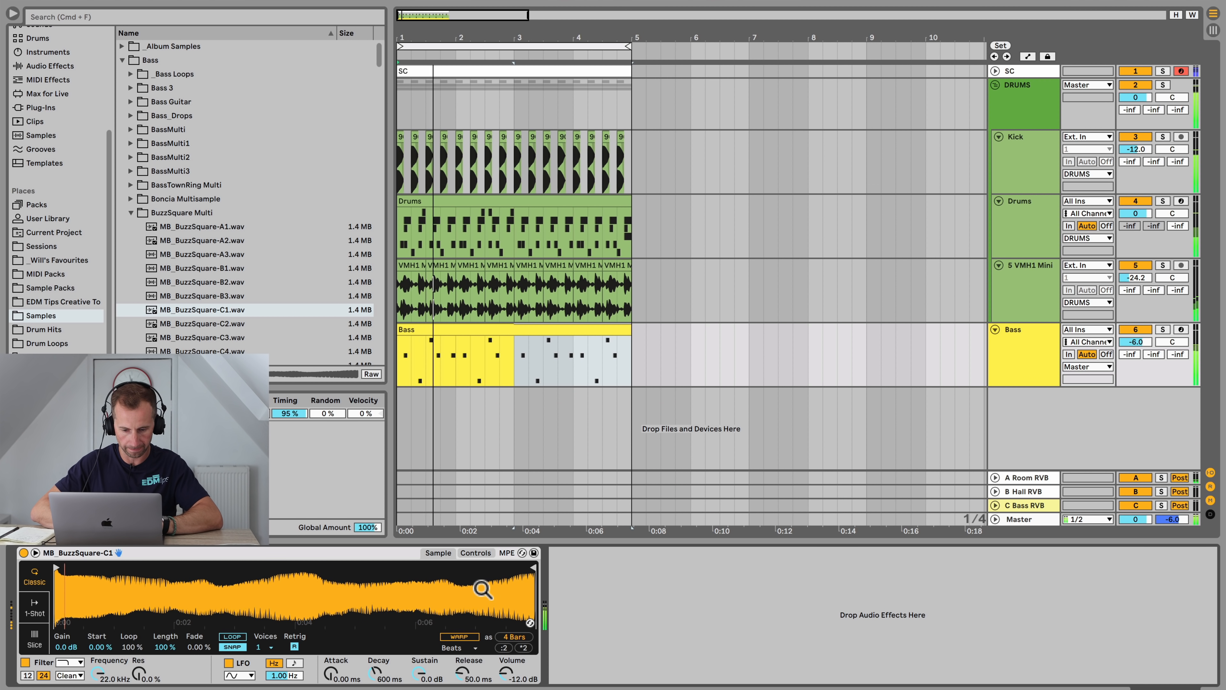
{"action": "key", "text": "space"}
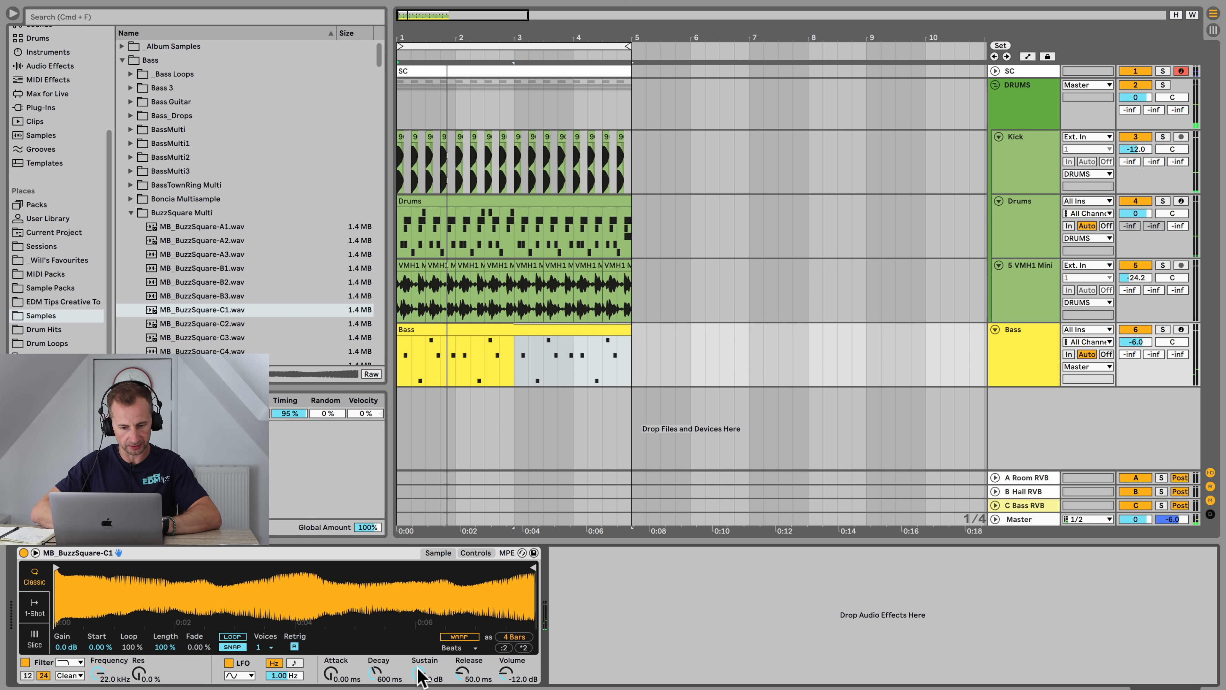
{"action": "left_click", "coordinate": [473, 555]}
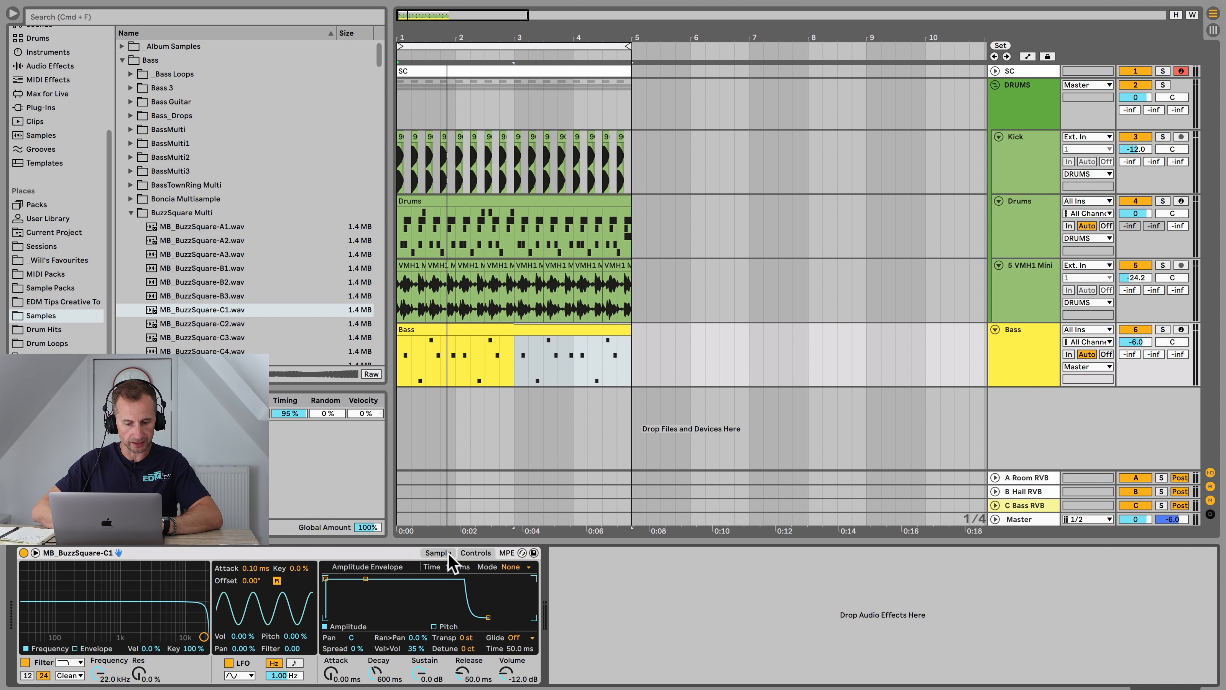
{"action": "left_click", "coordinate": [441, 554]}
{"action": "left_click", "coordinate": [473, 553]}
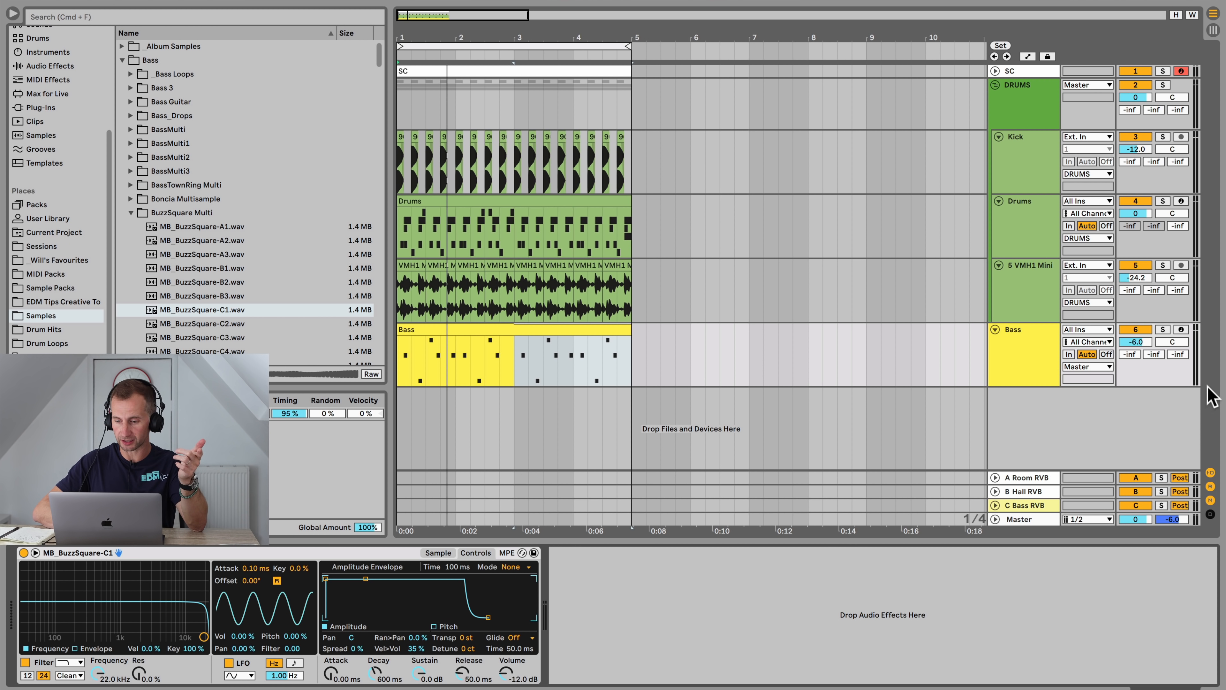
Step: Mute the Drums and VMH1 tracks and set the DRUMS bus volume to -10 dB
{"action": "left_click", "coordinate": [1135, 200]}
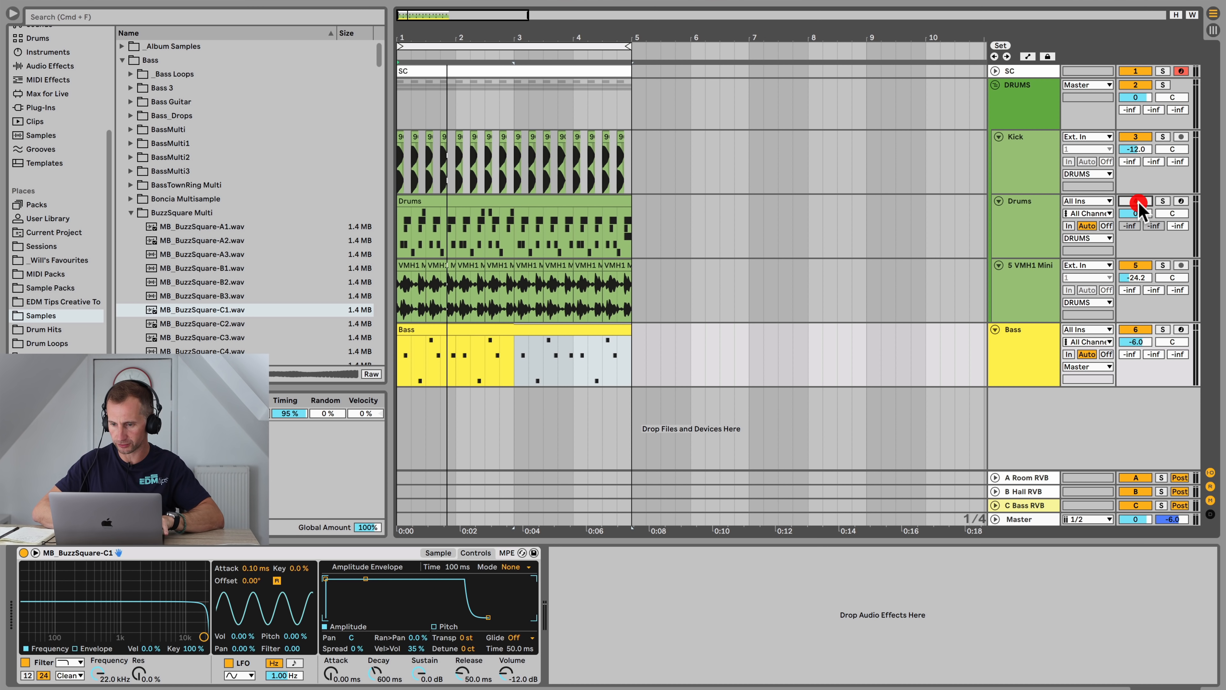
{"action": "left_click", "coordinate": [1136, 265]}
{"action": "left_click", "coordinate": [1135, 99]}
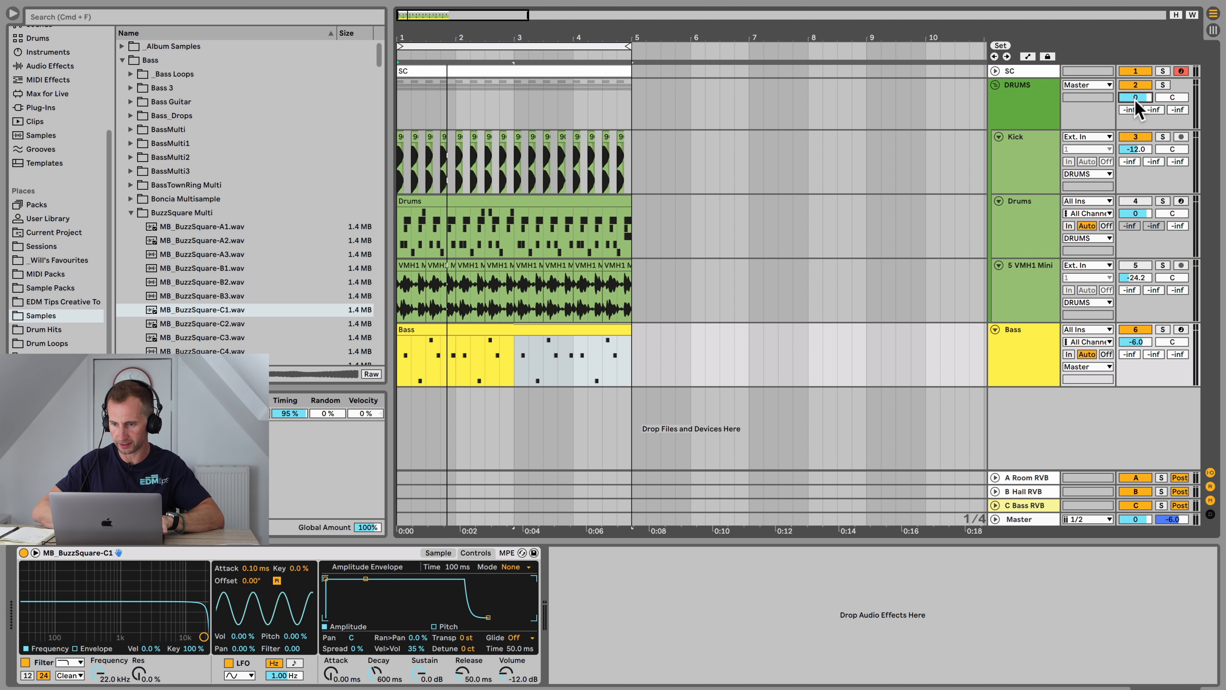
{"action": "type", "text": "-10"}
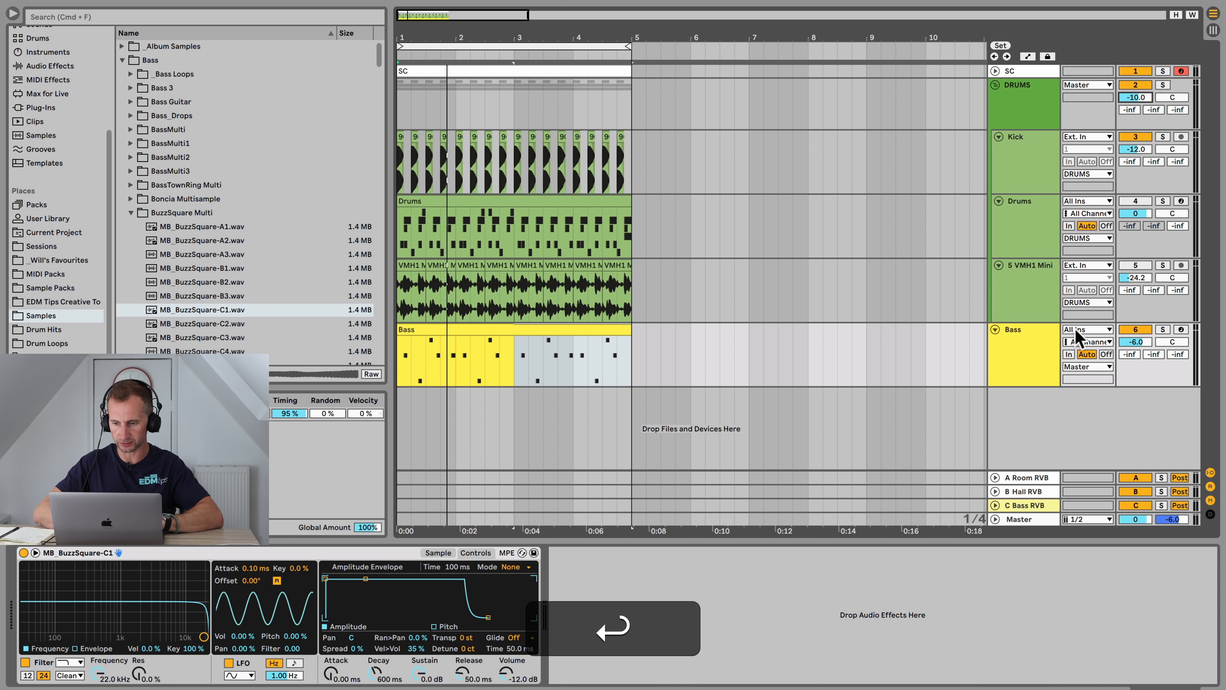
Step: Shape the Simpler amplitude envelope to decay 1.49 s, sustain -inf dB and release 493 ms
{"action": "key", "text": "space"}
{"action": "left_click", "coordinate": [1019, 360]}
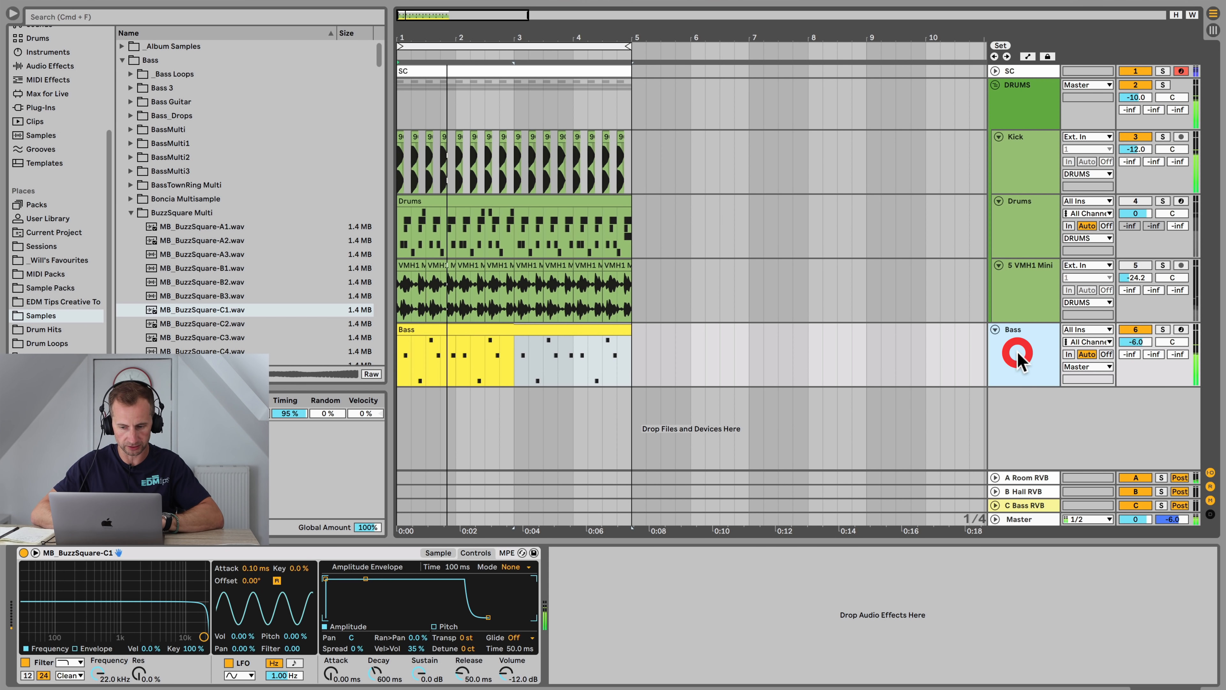
{"action": "key", "text": "space"}
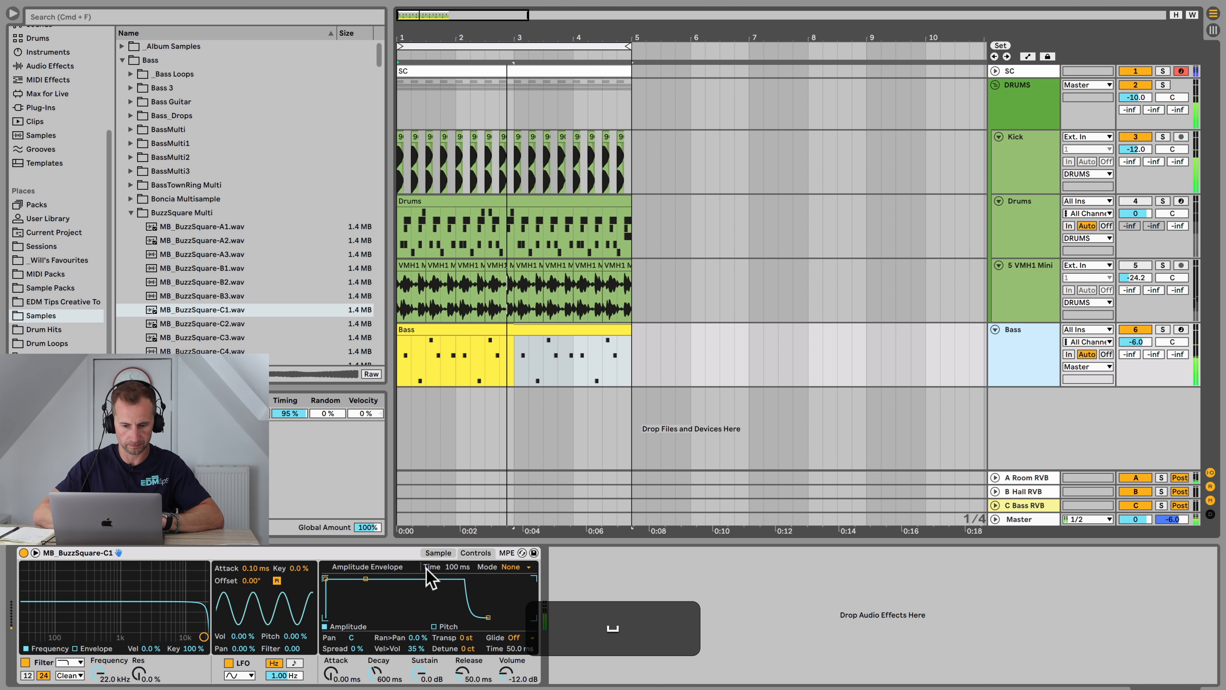
{"action": "left_click", "coordinate": [437, 553]}
{"action": "left_click", "coordinate": [475, 552]}
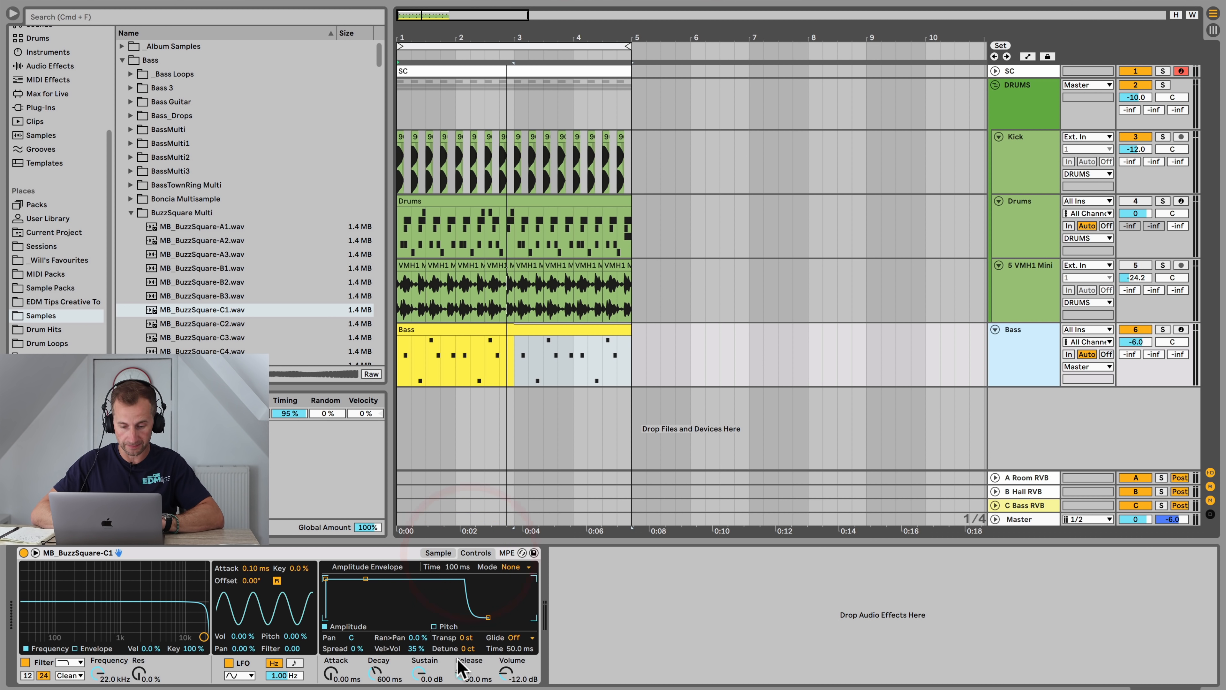
{"action": "left_click_drag", "start_coordinate": [464, 674], "coordinate": [464, 643]}
{"action": "key", "text": "space"}
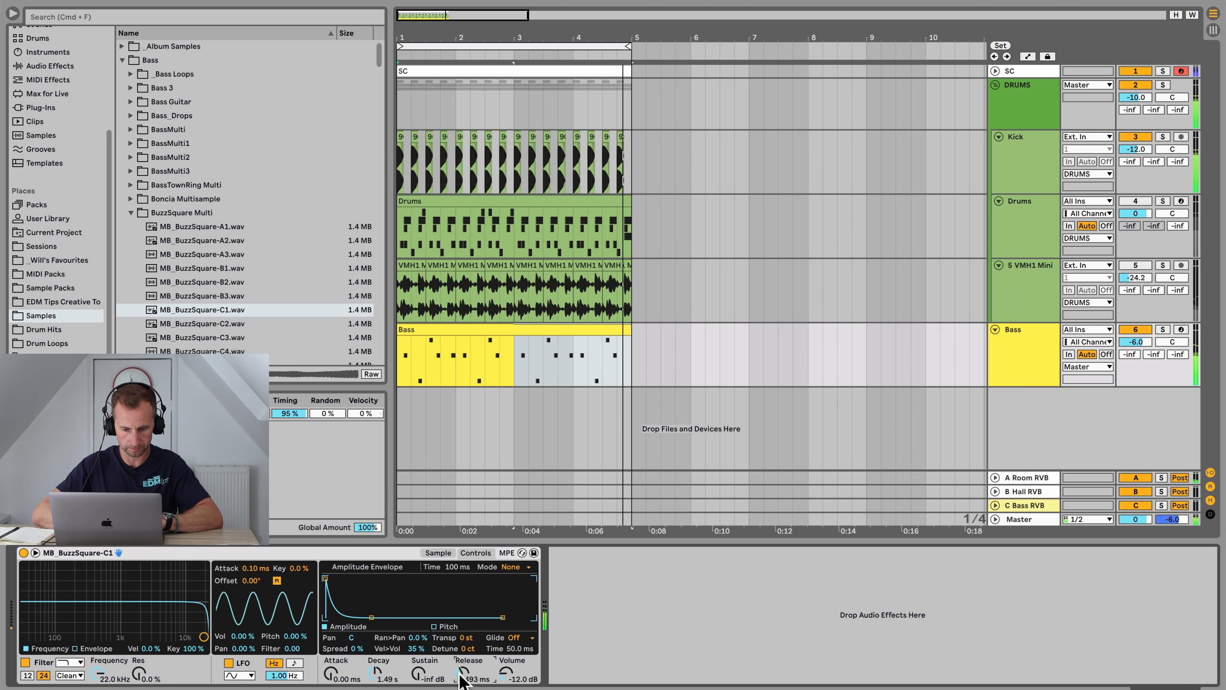
Step: Set the Simpler's Vel>Vol amount to 0 %
{"action": "key", "text": "space"}
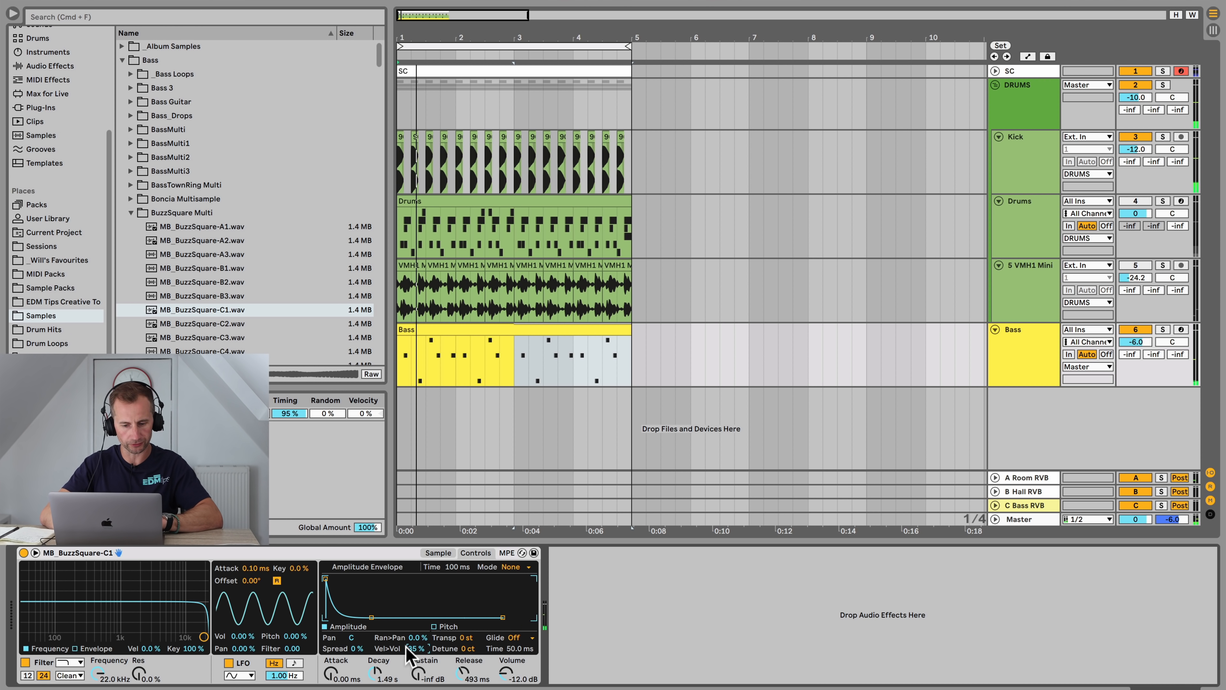
{"action": "type", "text": "0"}
{"action": "key", "text": "Return"}
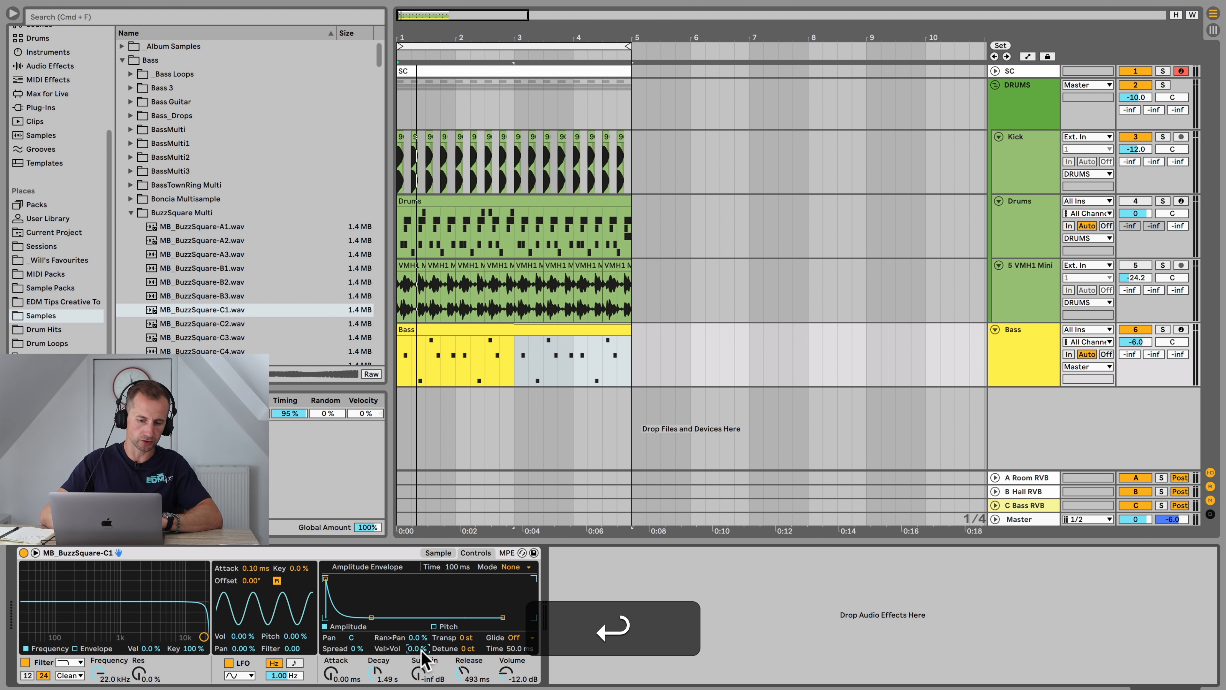
Step: Lower the Simpler output volume to about -5.7 dB while the loop plays
{"action": "key", "text": "space"}
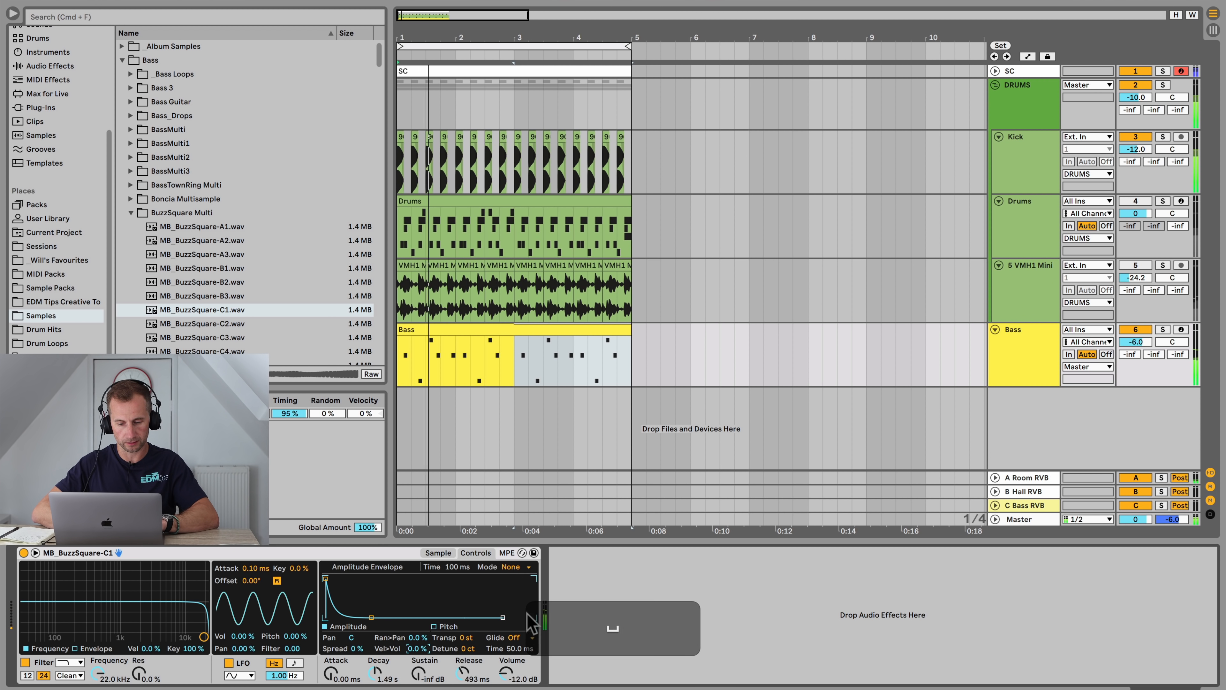
{"action": "left_click_drag", "start_coordinate": [506, 673], "coordinate": [506, 675]}
{"action": "key", "text": "space"}
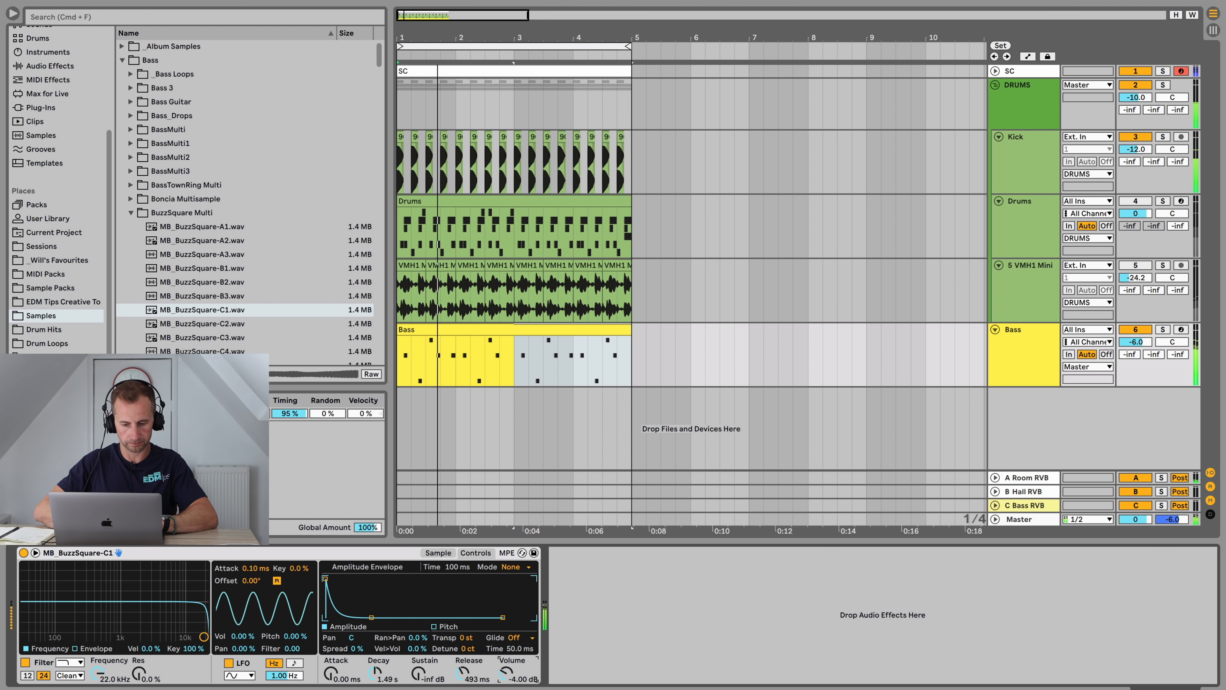
{"action": "key", "text": "space"}
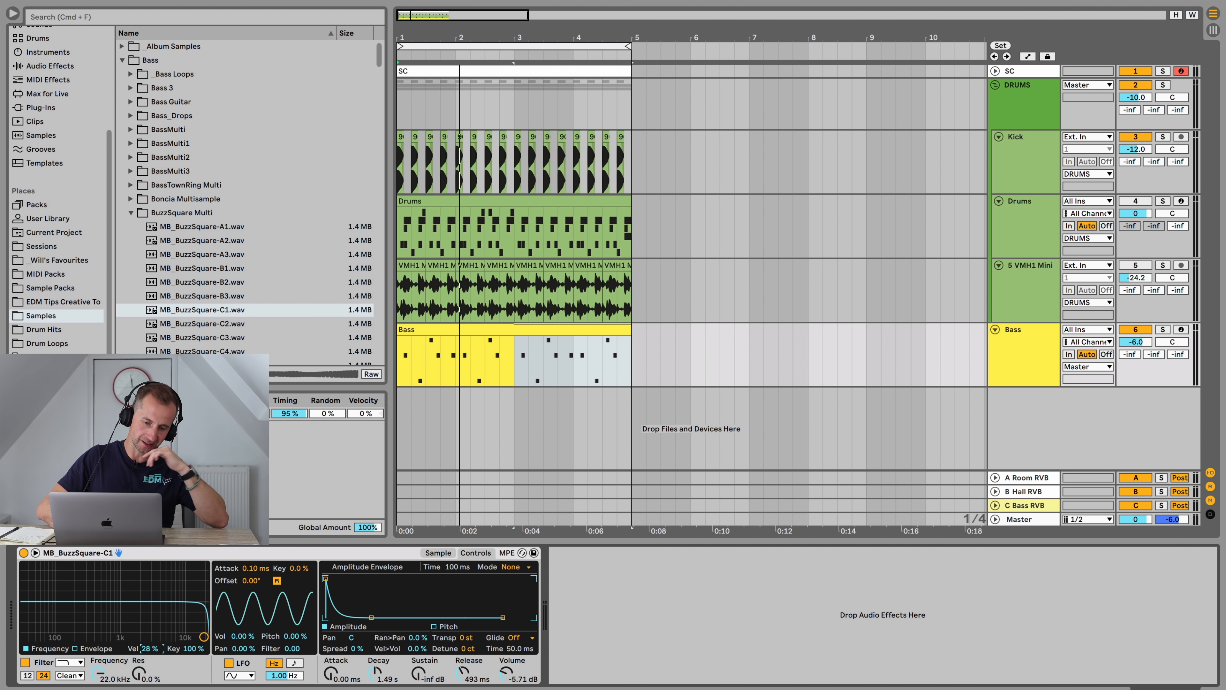
Step: Open the Bass clip, select all its notes and expand the velocity editor
{"action": "double_click", "coordinate": [488, 330]}
{"action": "left_click", "coordinate": [471, 411]}
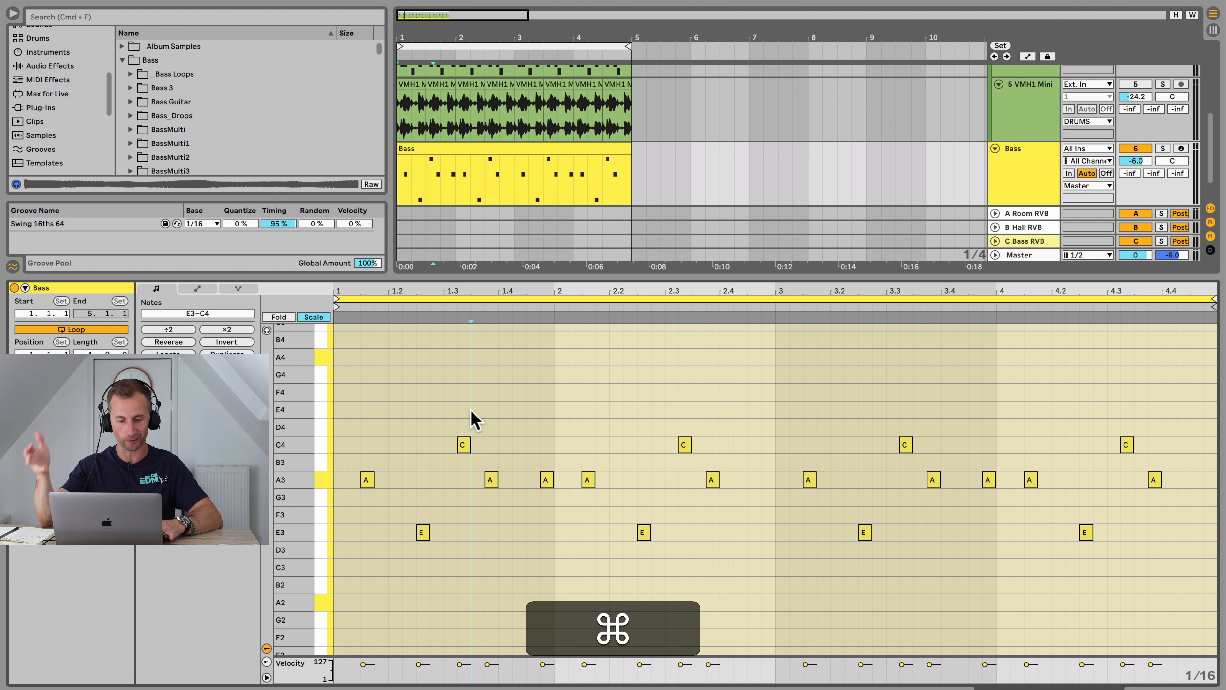
{"action": "key", "text": "super+a"}
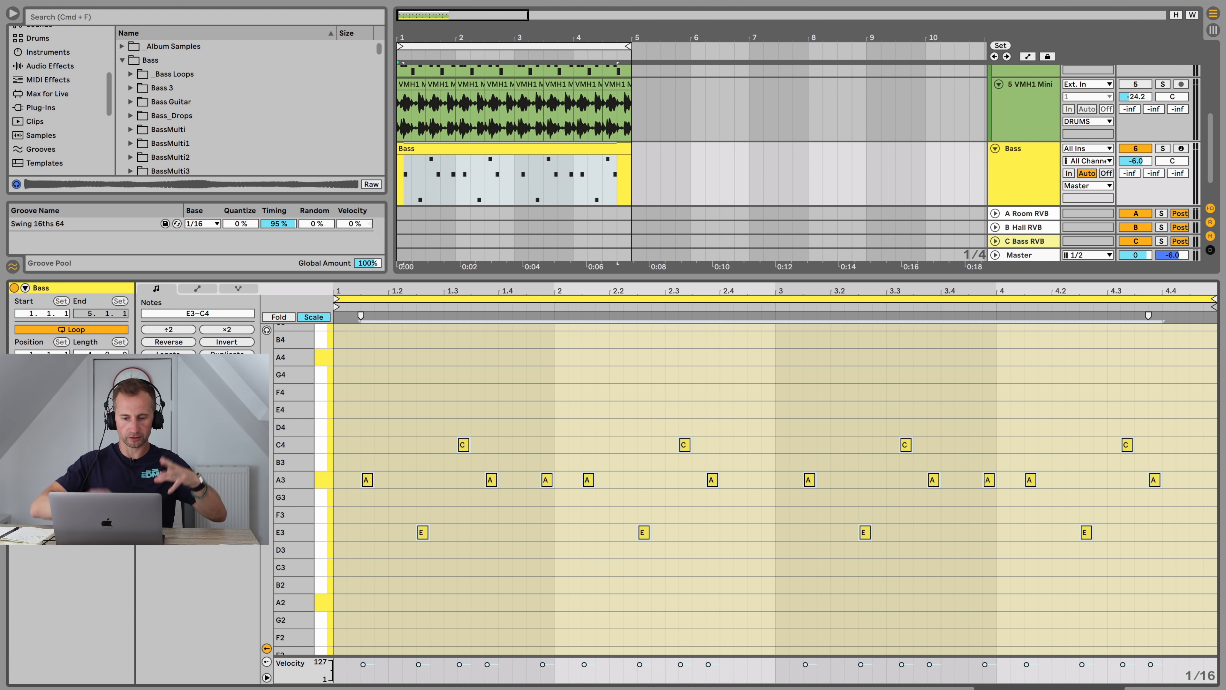
{"action": "left_click_drag", "start_coordinate": [541, 655], "coordinate": [545, 478]}
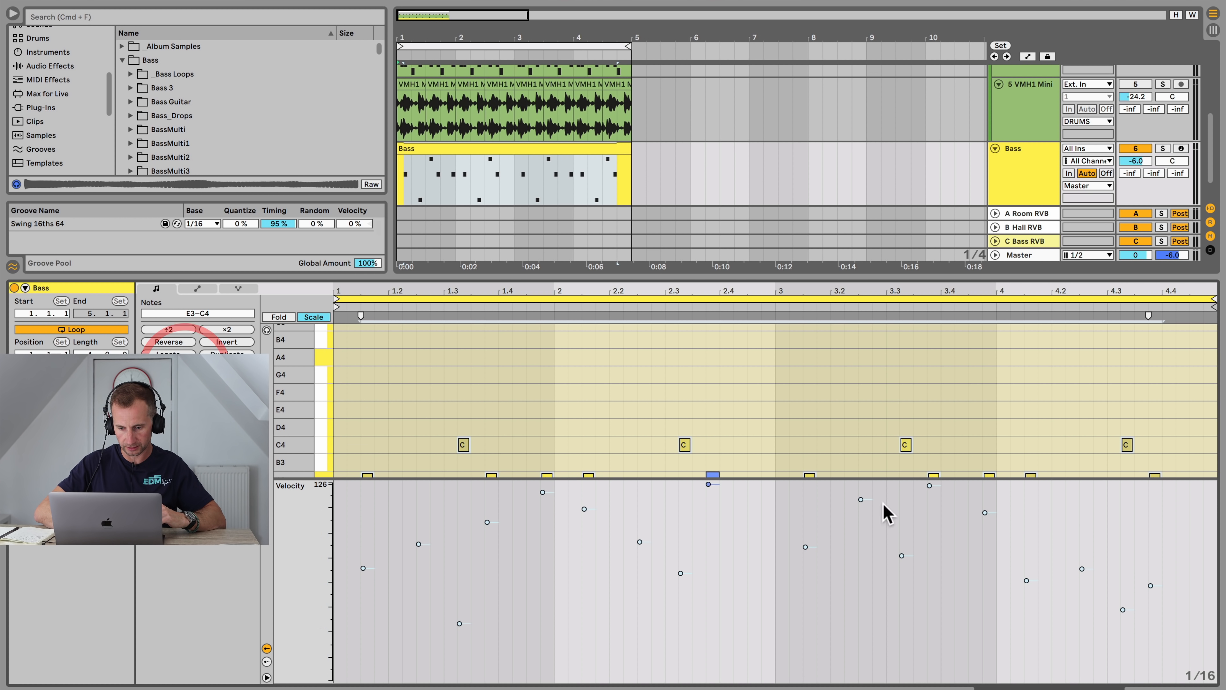
{"action": "left_click", "coordinate": [660, 543]}
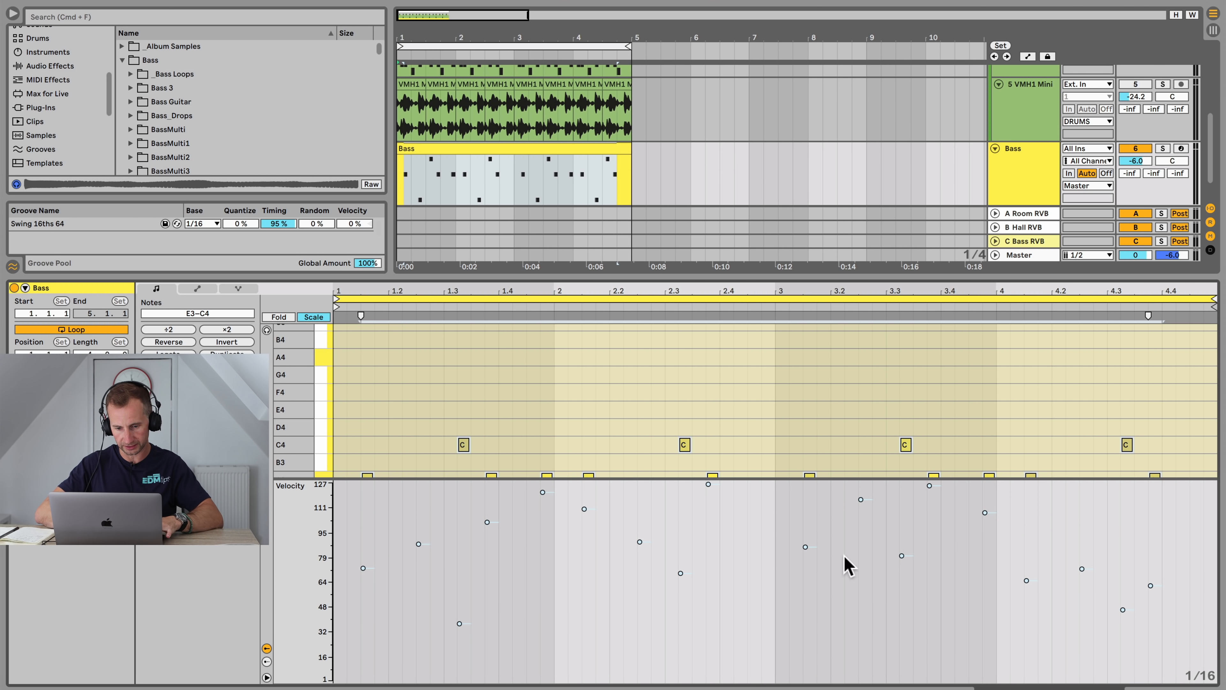
Step: Lower the Simpler filter frequency to 1.30 kHz during playback
{"action": "key", "text": "shift+Tab"}
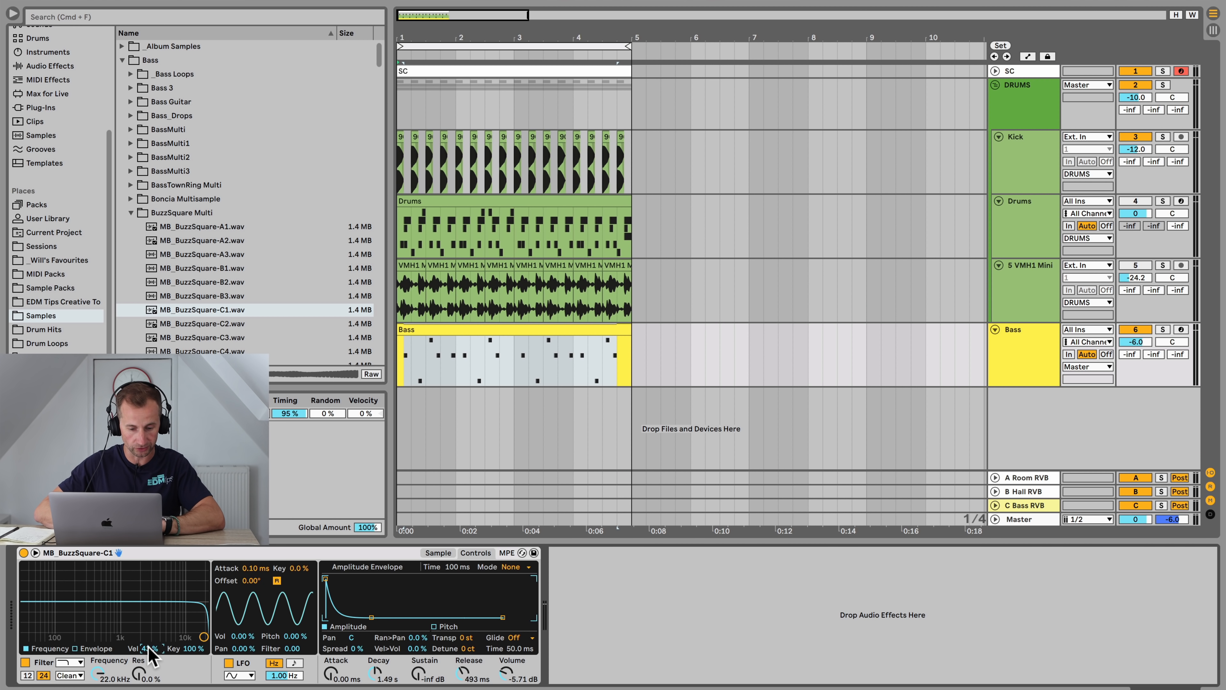
{"action": "key", "text": "space"}
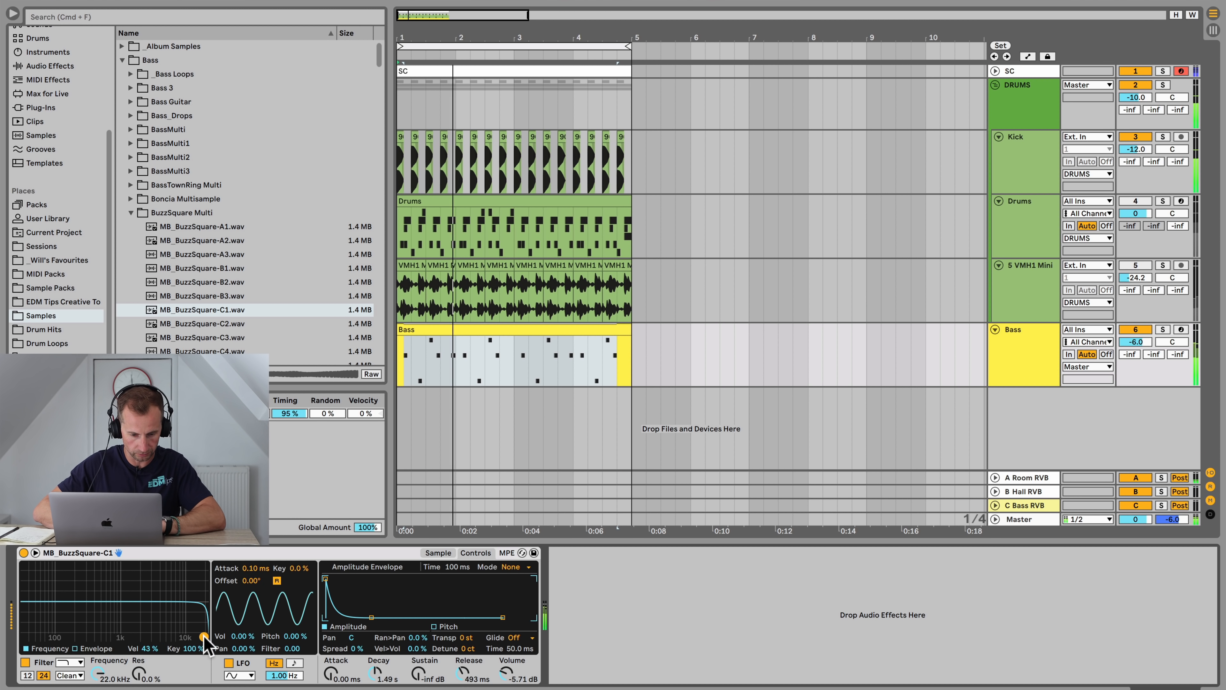
{"action": "left_click_drag", "start_coordinate": [204, 638], "coordinate": [127, 637]}
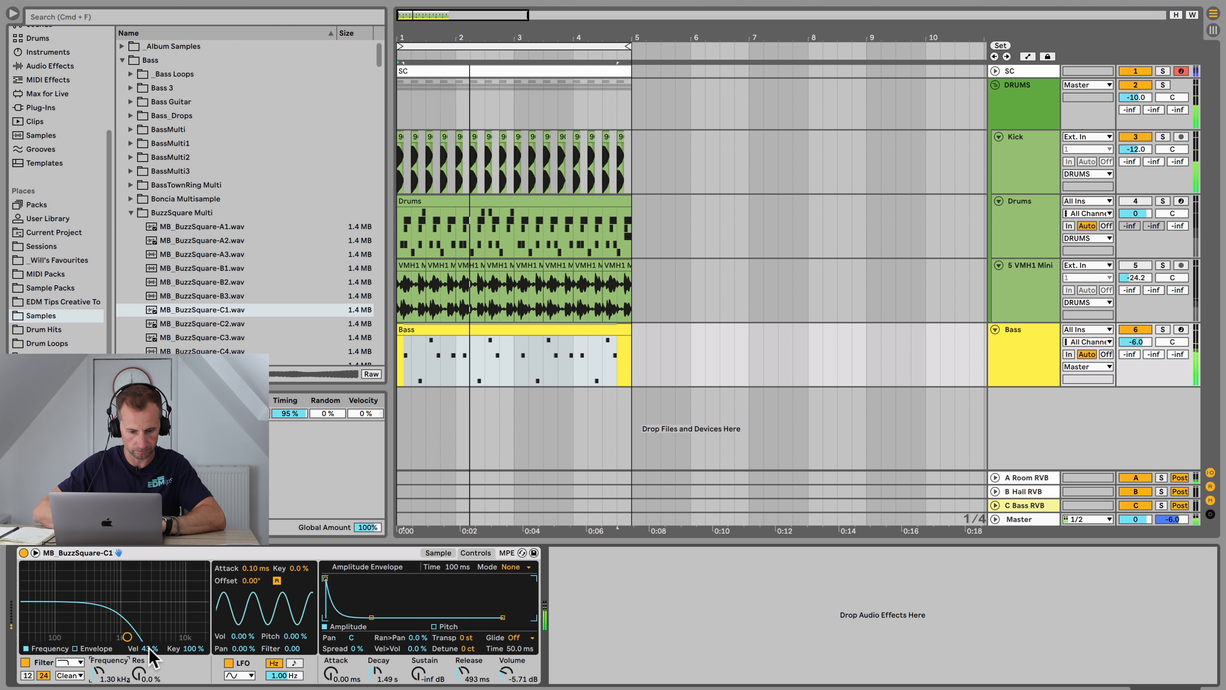
Step: Open the Bass clip in the note editor and start loop playback
{"action": "double_click", "coordinate": [480, 334]}
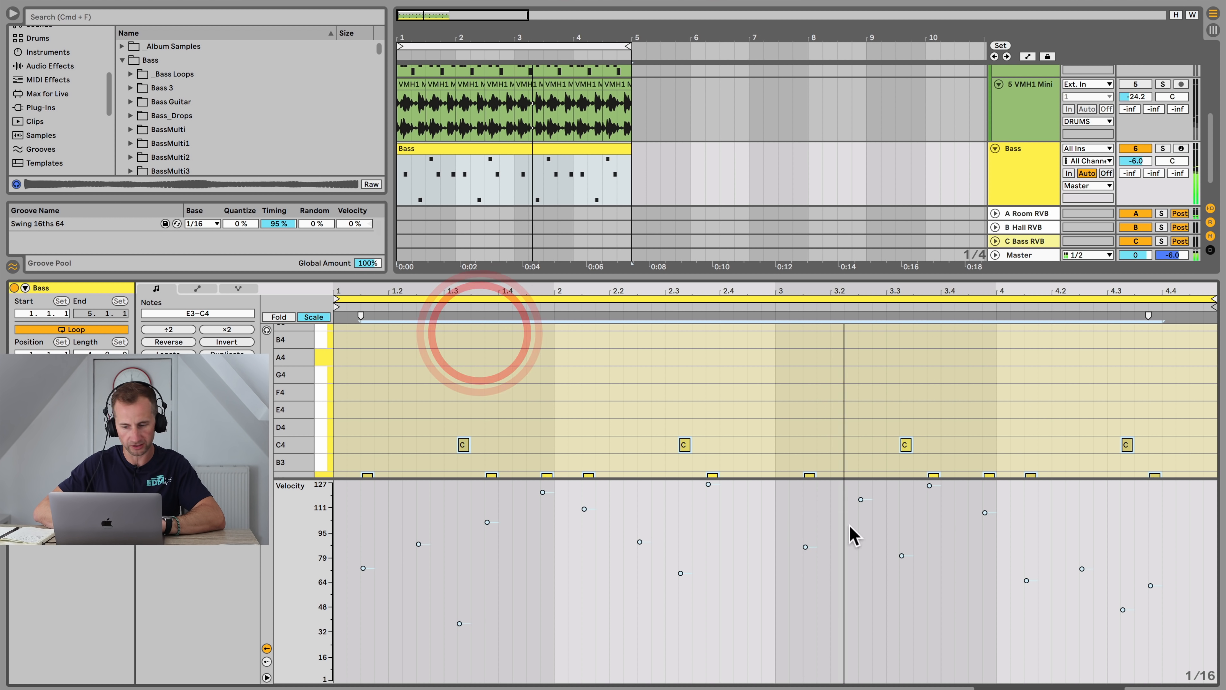
{"action": "key", "text": "space"}
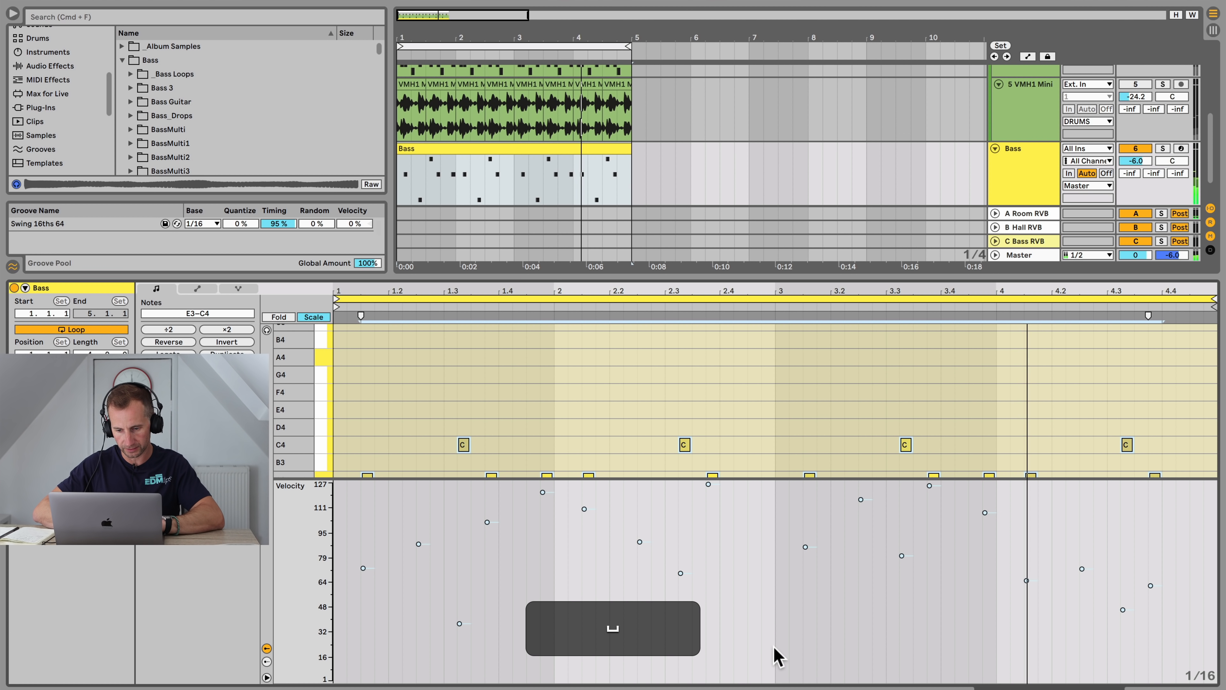
{"action": "left_click_drag", "start_coordinate": [776, 650], "coordinate": [324, 486]}
{"action": "left_click_drag", "start_coordinate": [316, 476], "coordinate": [317, 476]}
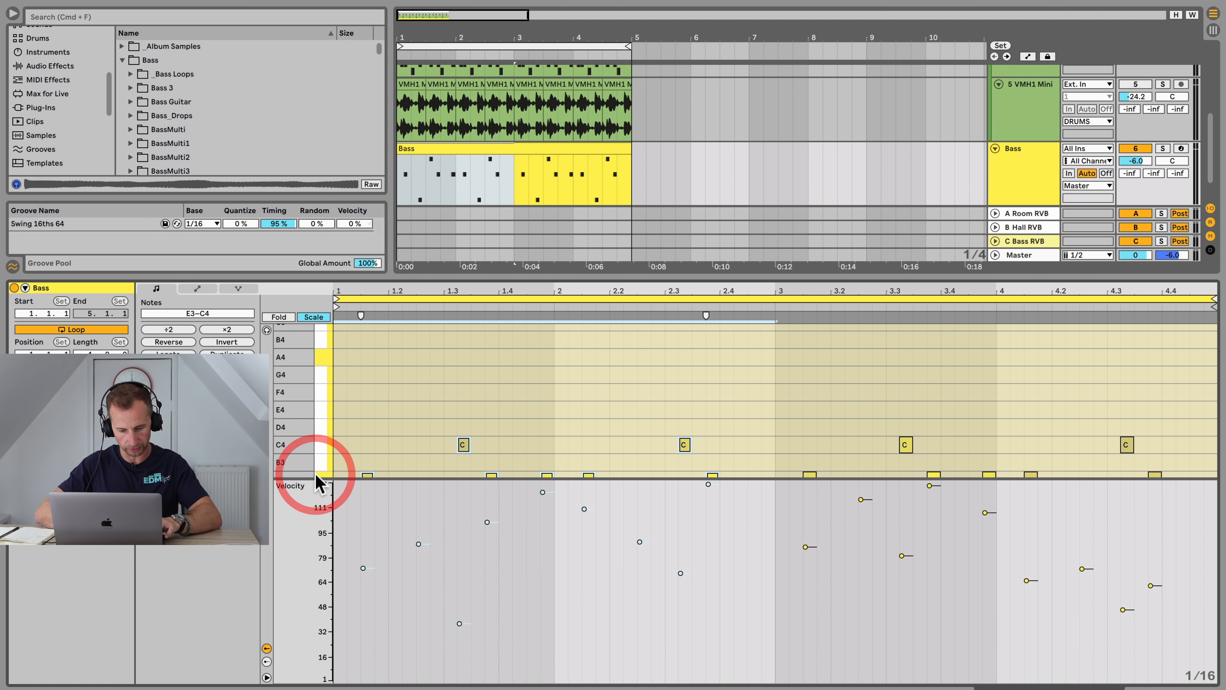
{"action": "key", "text": "super+d"}
{"action": "key", "text": "Left"}
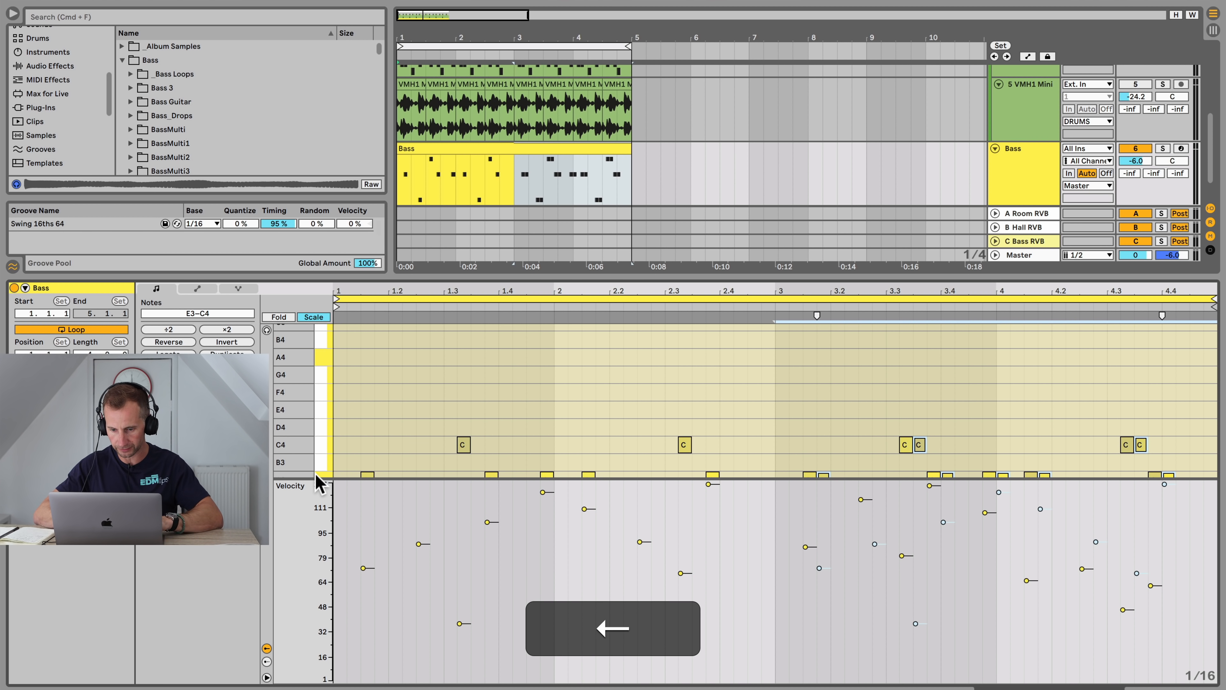
{"action": "key", "text": "super+z"}
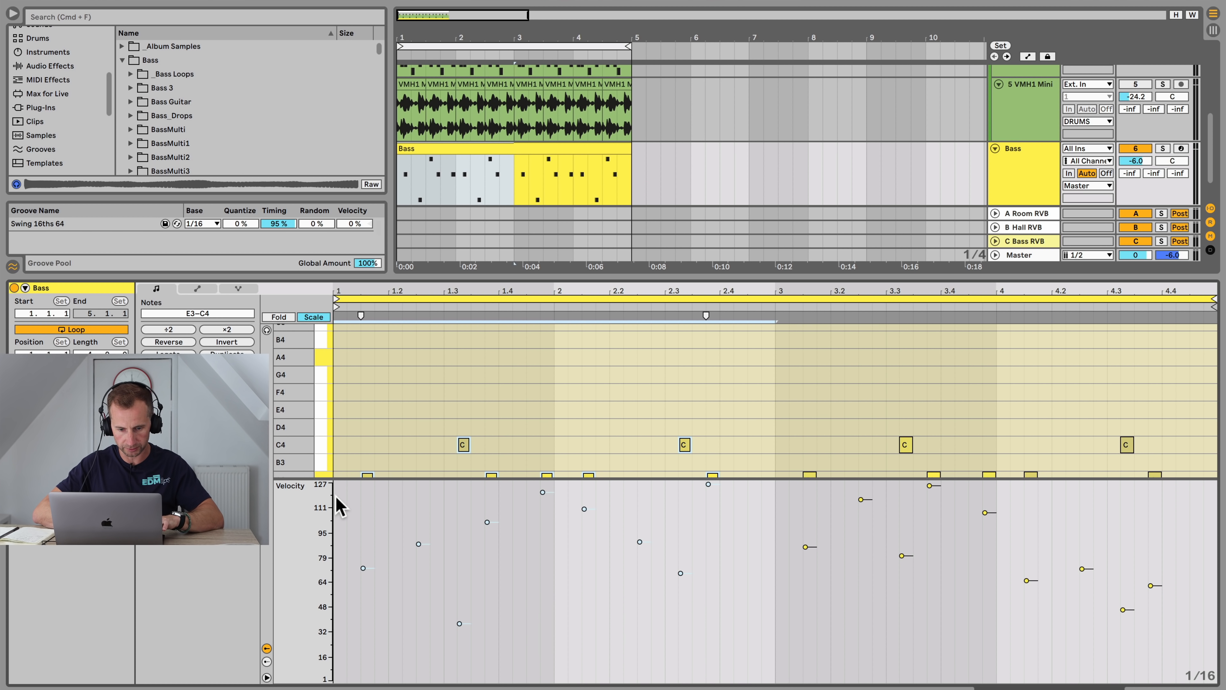
Step: Duplicate the first half of the bass notes over the second half of the clip
{"action": "left_click_drag", "start_coordinate": [337, 498], "coordinate": [771, 664]}
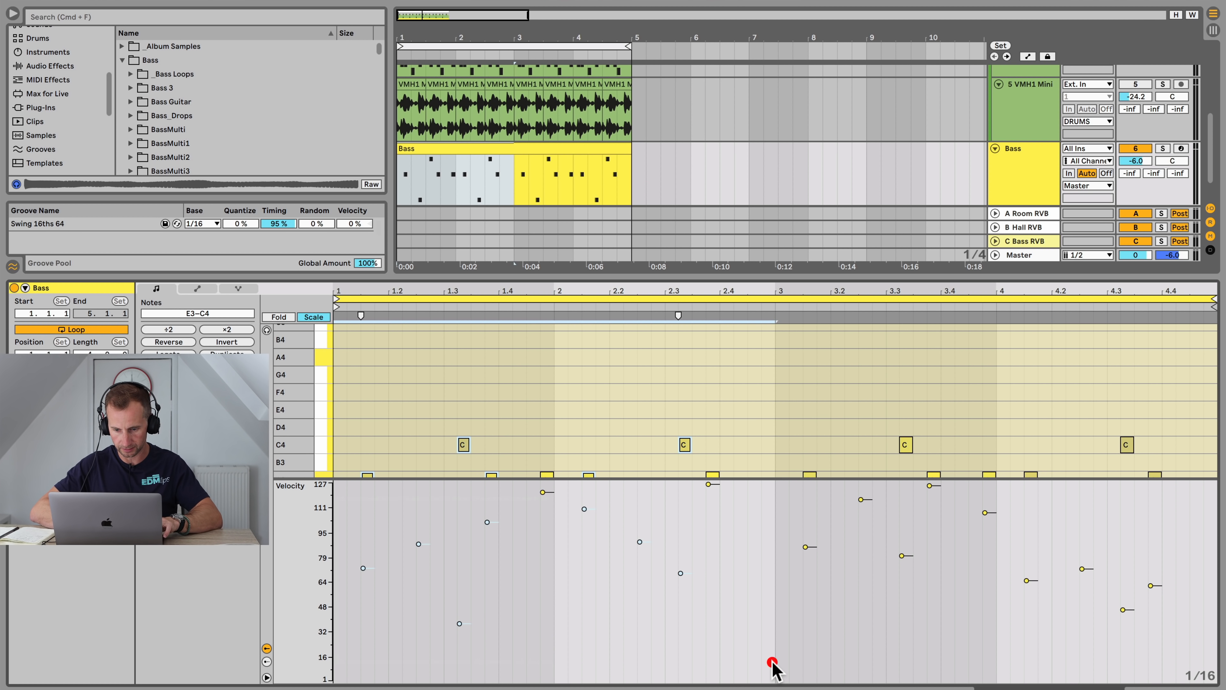
{"action": "key", "text": "super+d"}
{"action": "key", "text": "super+space"}
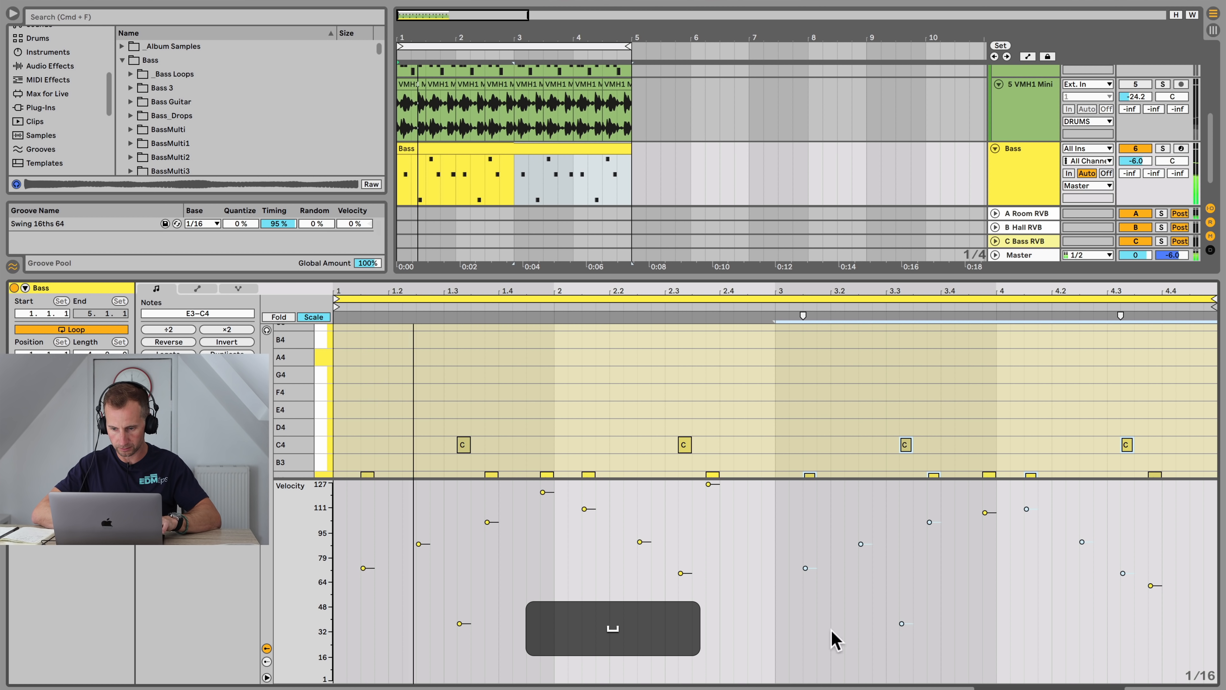
Step: Lower the velocity of the A3 note just after beat 2 to 52
{"action": "left_click", "coordinate": [973, 550]}
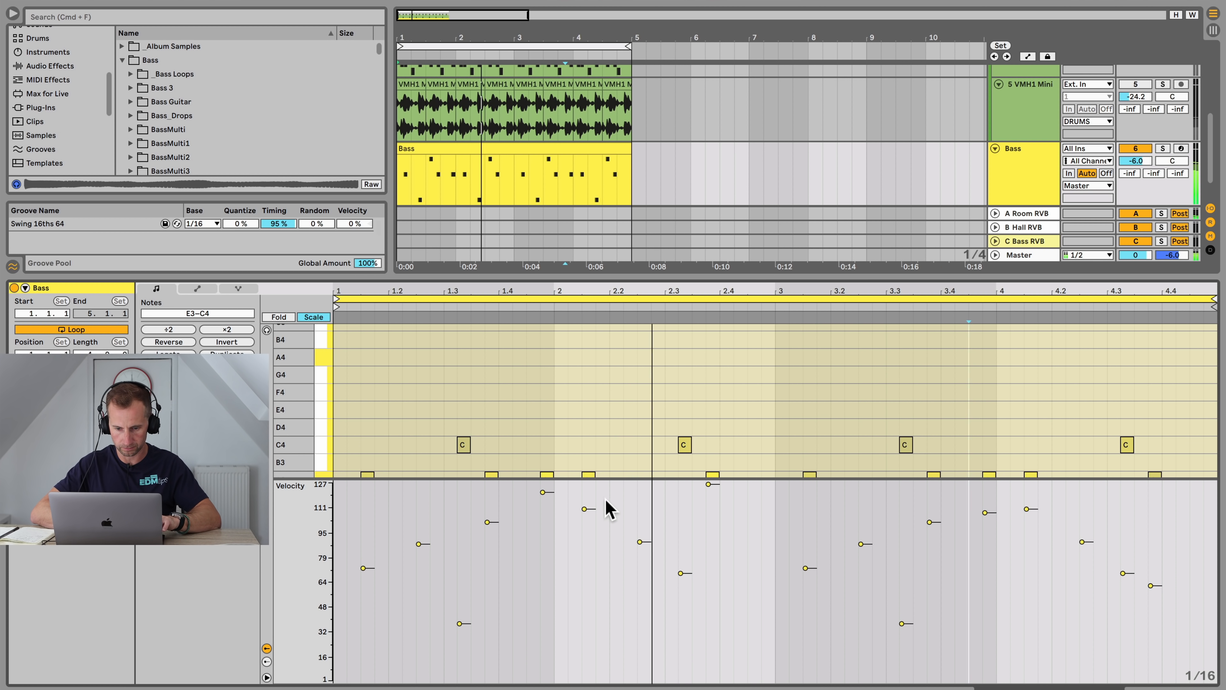
{"action": "left_click", "coordinate": [585, 509]}
{"action": "key", "text": "space"}
{"action": "left_click_drag", "start_coordinate": [584, 566], "coordinate": [583, 599]}
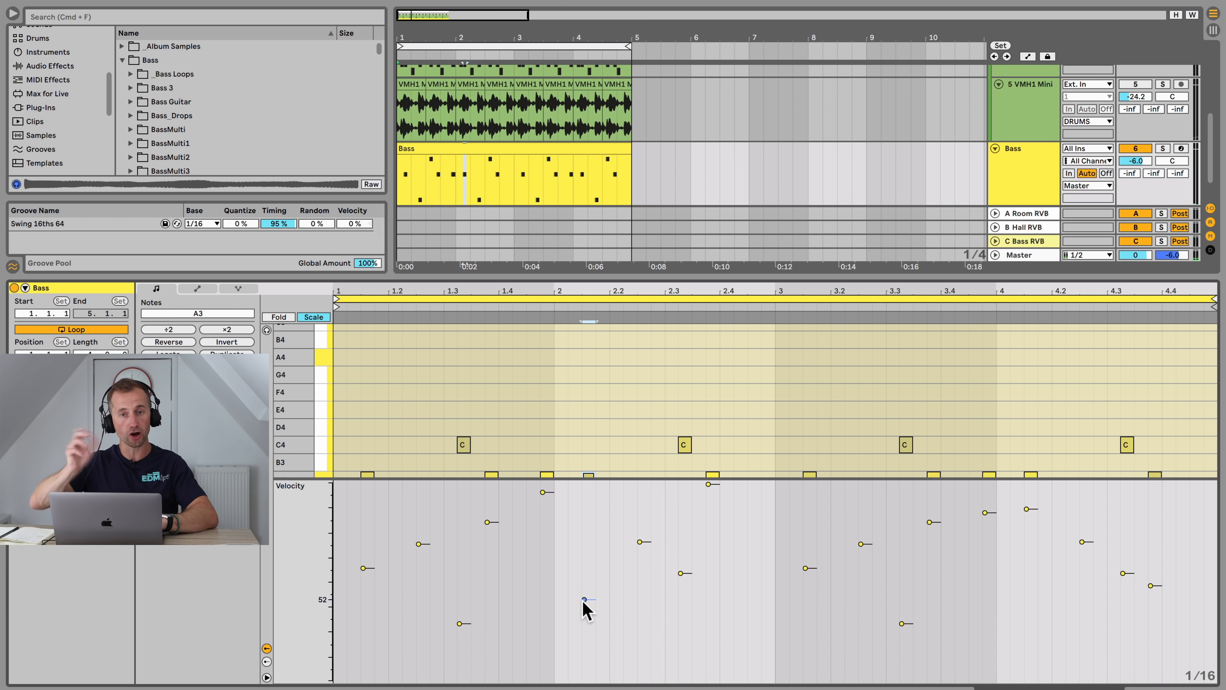
Step: Solo the Bass track and audition the loop before returning to the arrangement
{"action": "left_click", "coordinate": [1162, 148]}
{"action": "key", "text": "space"}
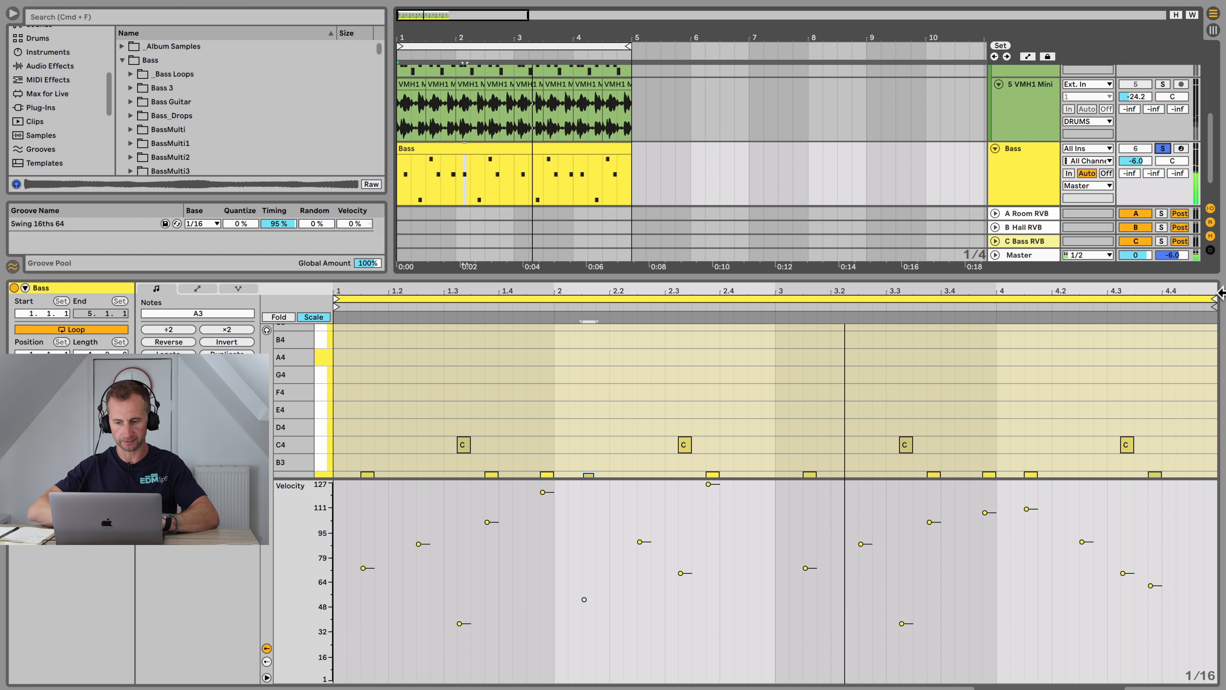
{"action": "key", "text": "space"}
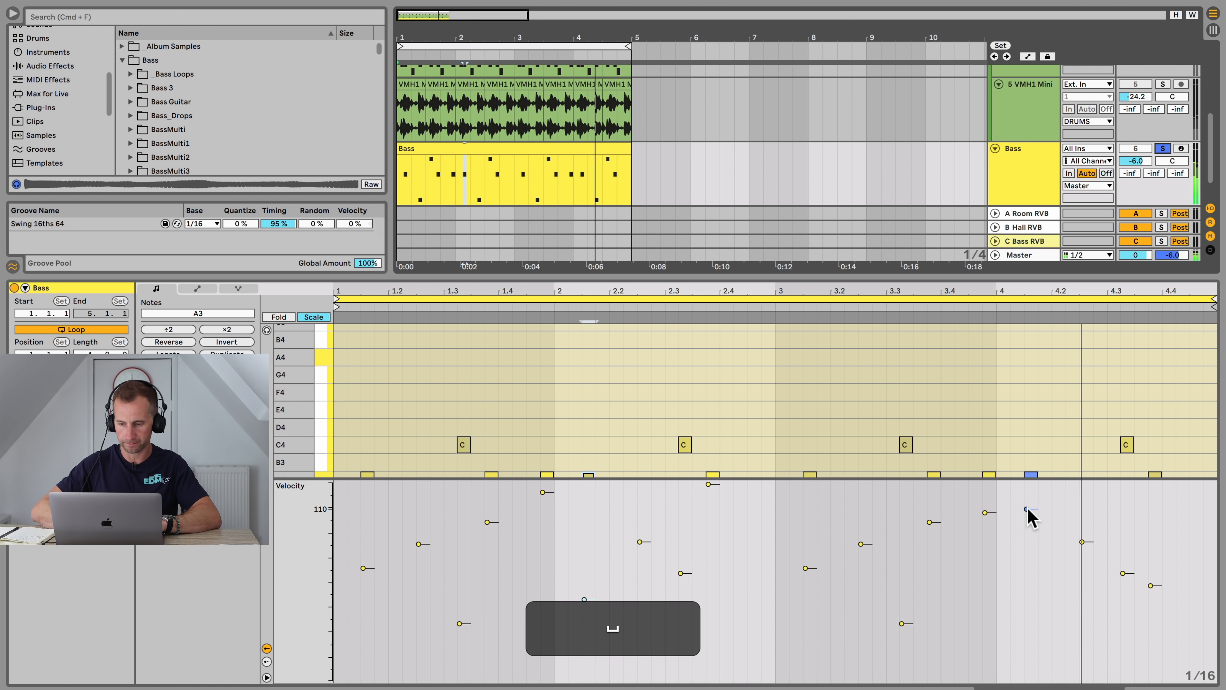
{"action": "key", "text": "shift+Tab"}
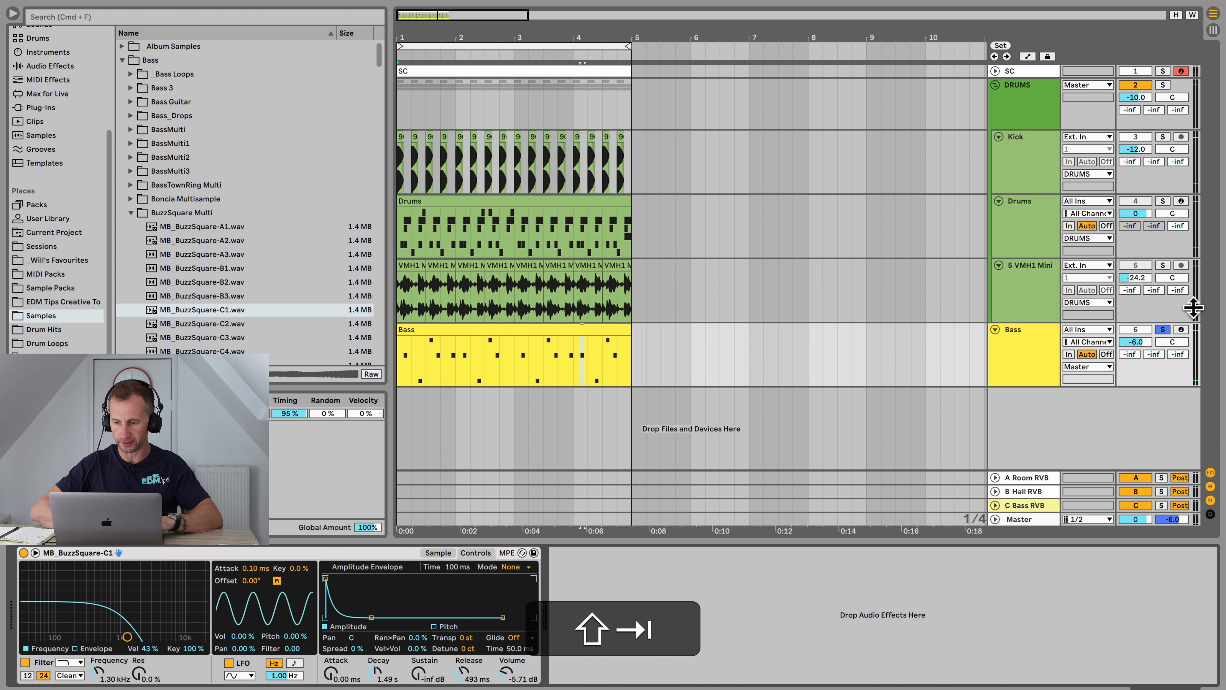
Step: Select the Bass track and save the set
{"action": "left_click", "coordinate": [1162, 329]}
{"action": "left_click", "coordinate": [1035, 362]}
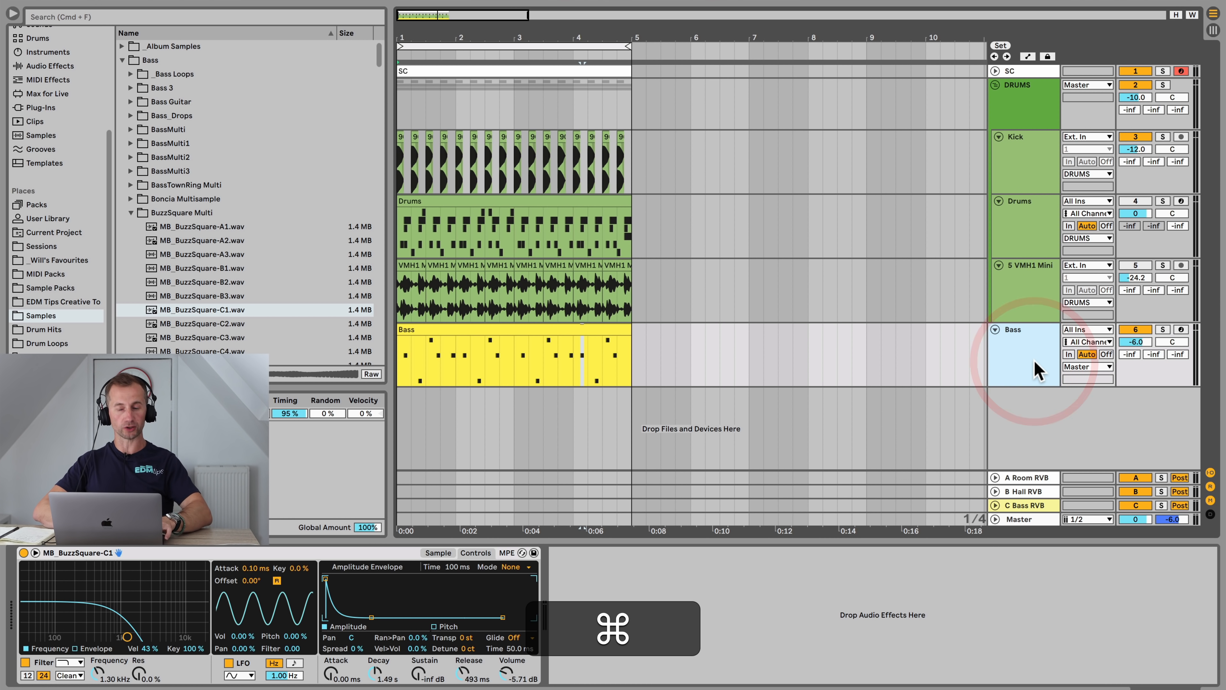
{"action": "key", "text": "super+s"}
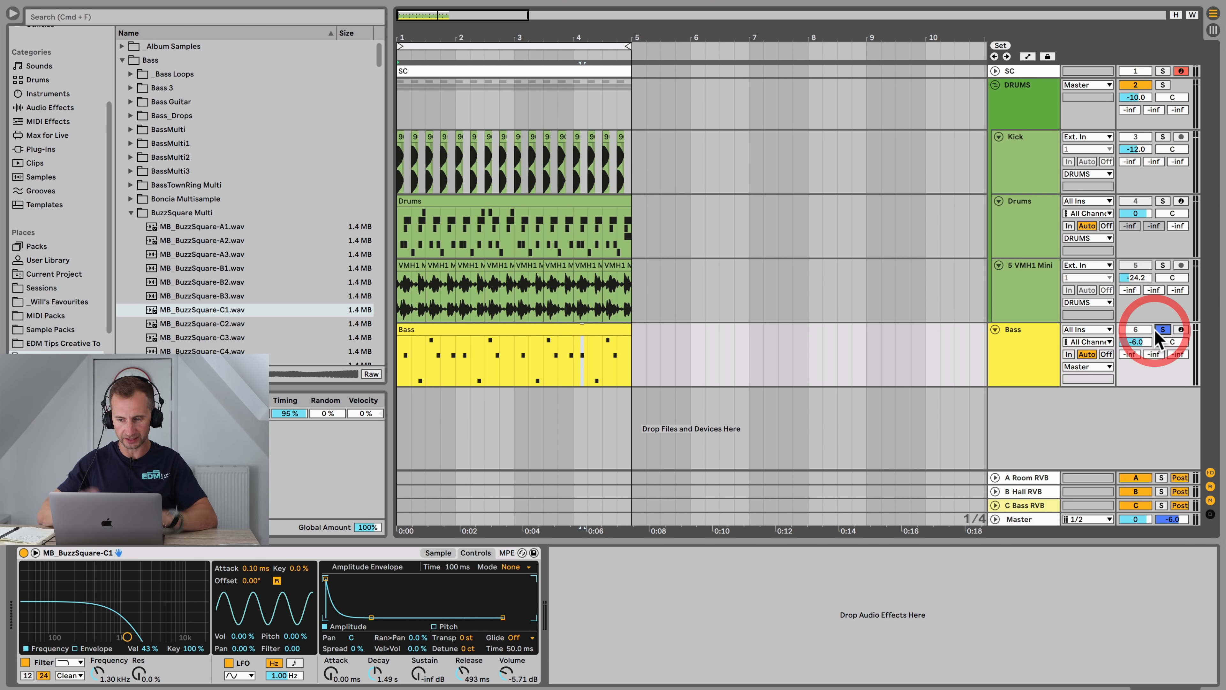
{"action": "left_click", "coordinate": [1034, 357]}
{"action": "key", "text": "space"}
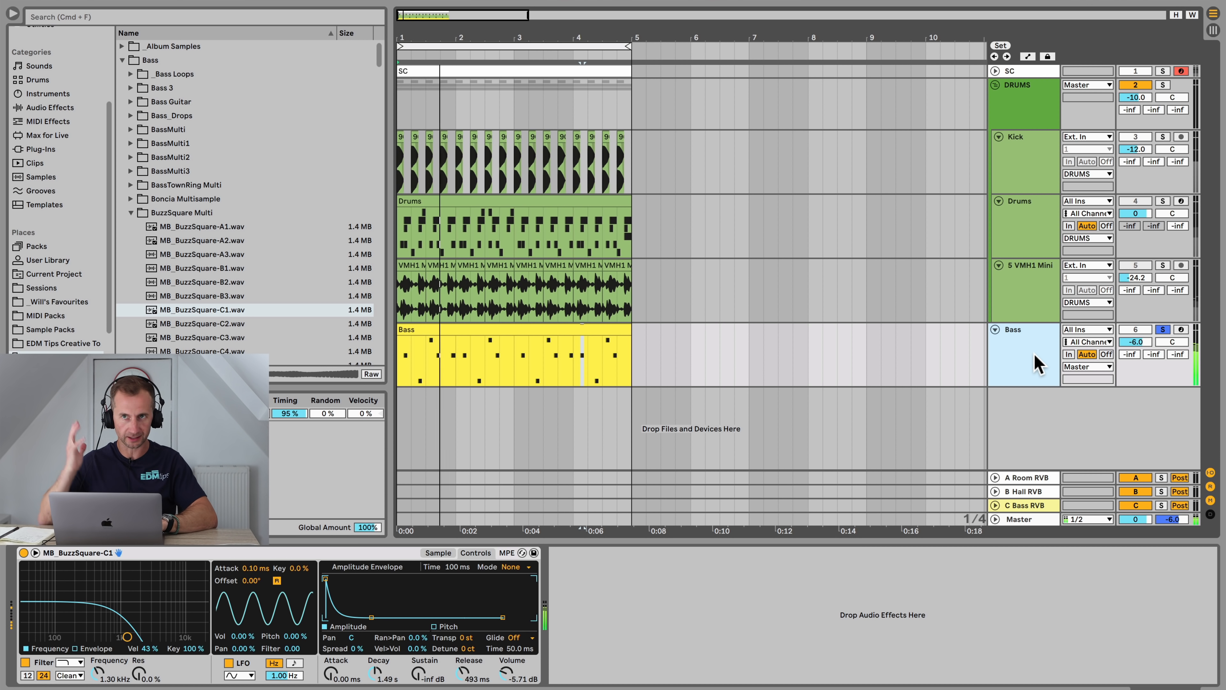
{"action": "key", "text": "space"}
{"action": "key", "text": "space"}
{"action": "left_click", "coordinate": [122, 60]}
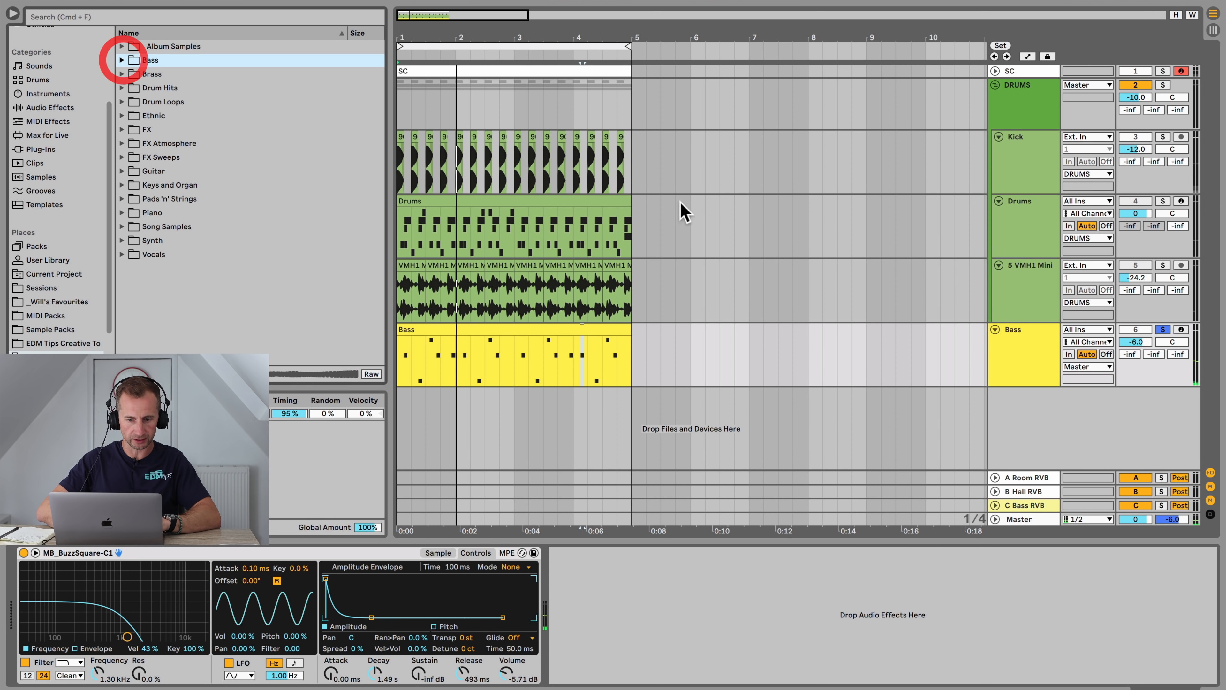
Step: Duplicate the Bass track twice
{"action": "left_click", "coordinate": [1029, 354]}
{"action": "key", "text": "super+d"}
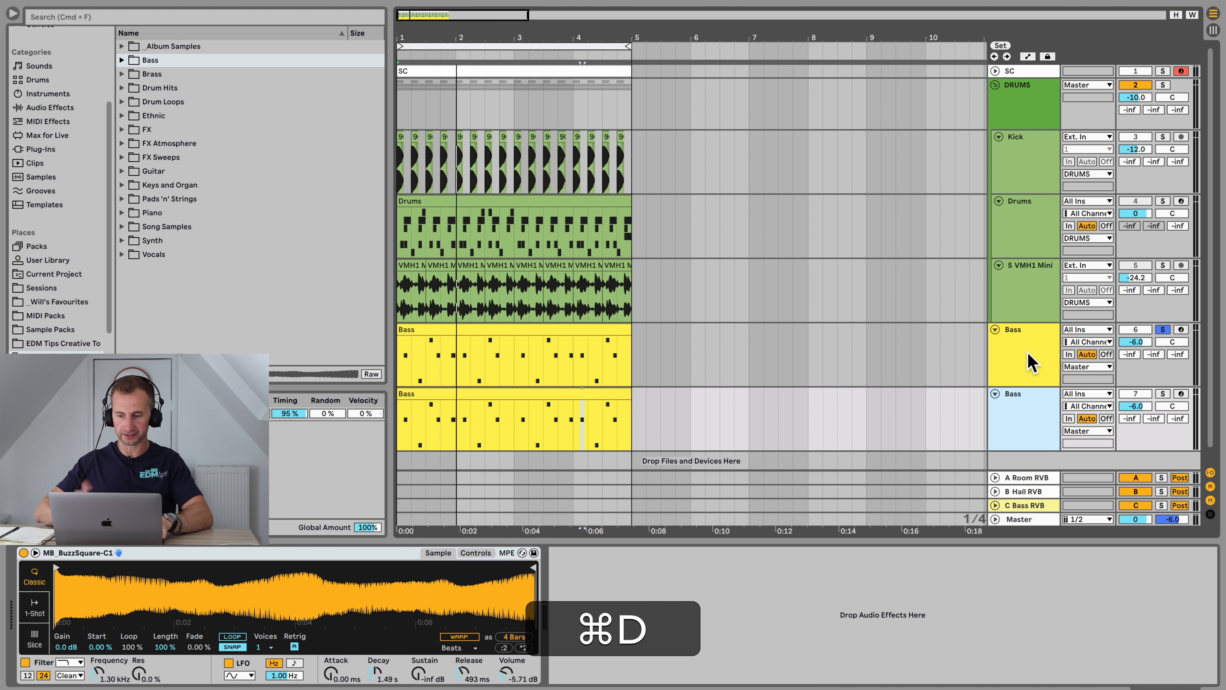
{"action": "key", "text": "super+d"}
Step: Rename the first duplicate bass track to Saw Bass
{"action": "left_click", "coordinate": [1022, 347]}
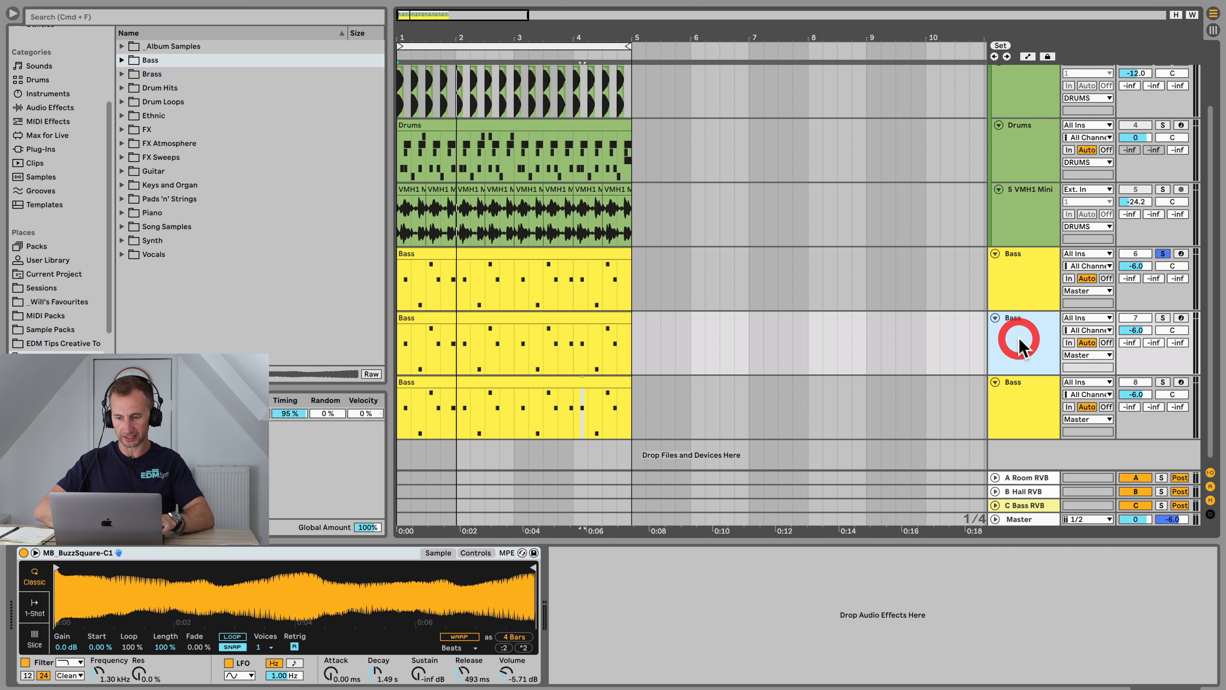
{"action": "key", "text": "super+r"}
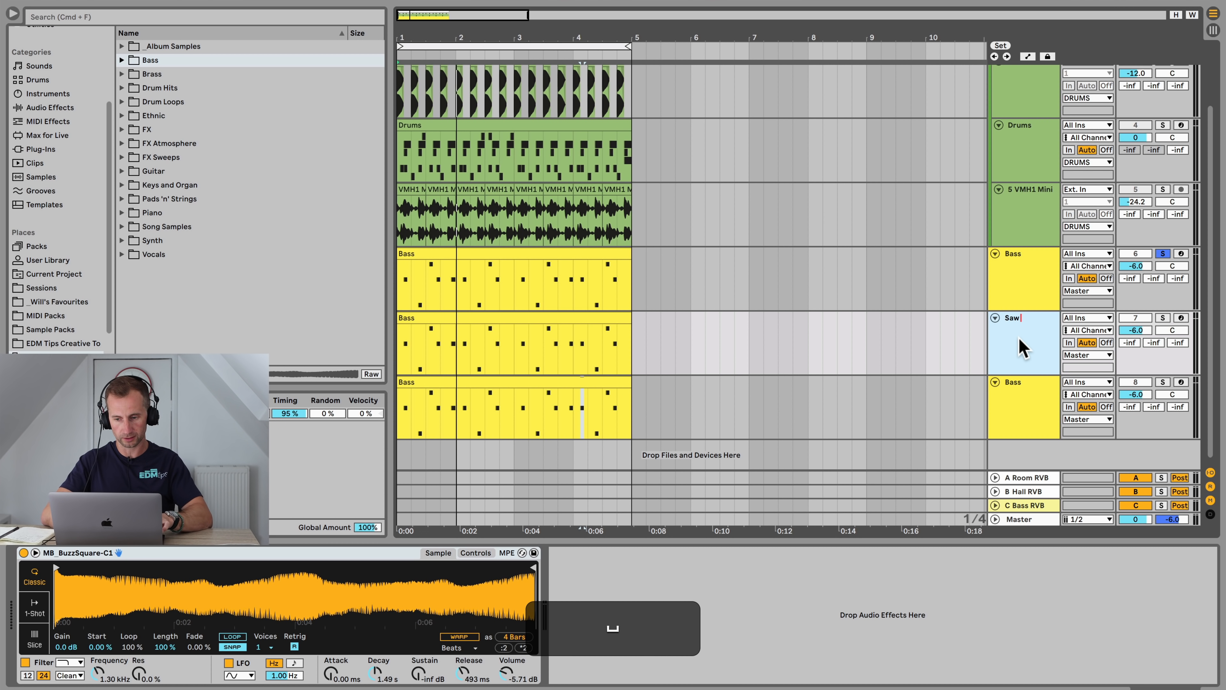
{"action": "left_click", "coordinate": [1014, 388]}
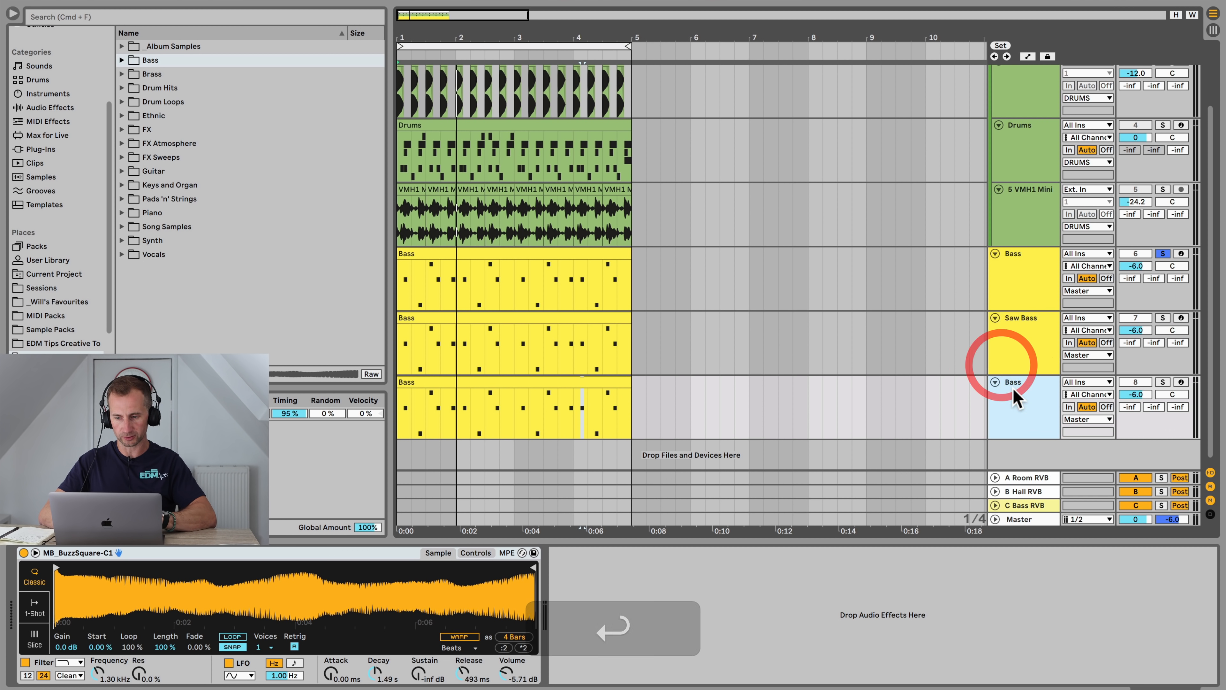
Step: Rename the second duplicate's Simpler to Sub B and the track itself to Sub Bass
{"action": "left_click", "coordinate": [1013, 388]}
{"action": "key", "text": "super+r"}
{"action": "type", "text": "Sub "}
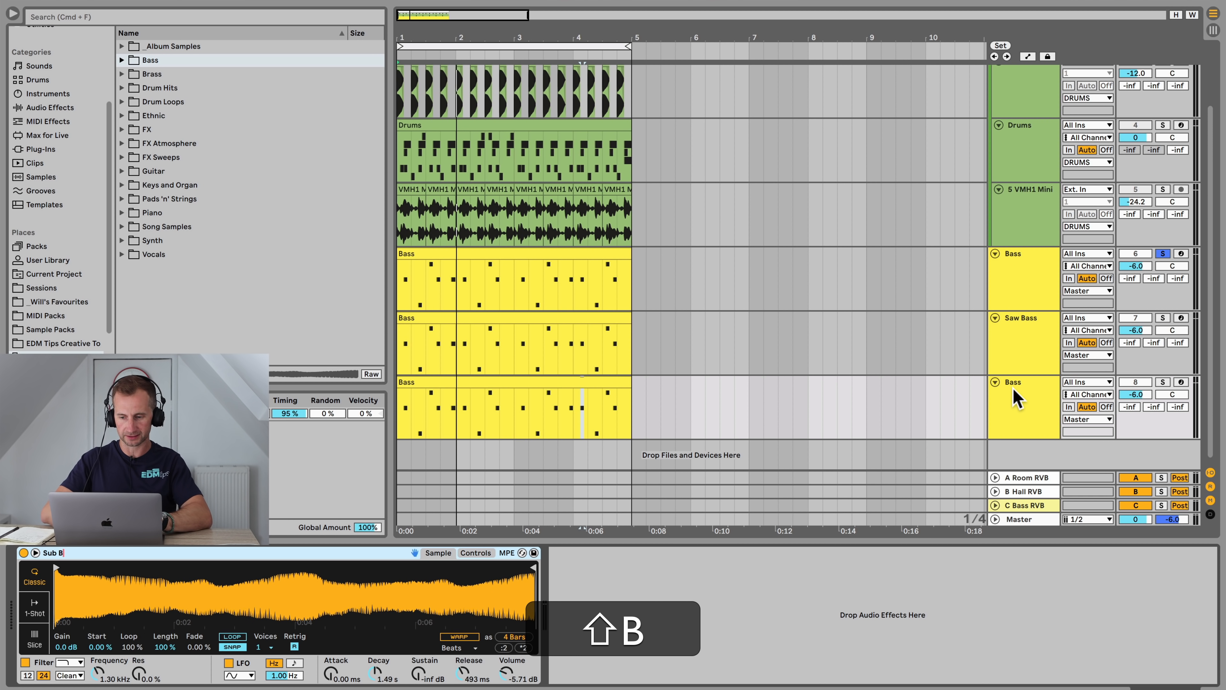
{"action": "type", "text": "B"}
{"action": "left_click", "coordinate": [1013, 391]}
{"action": "key", "text": "shift+super+r"}
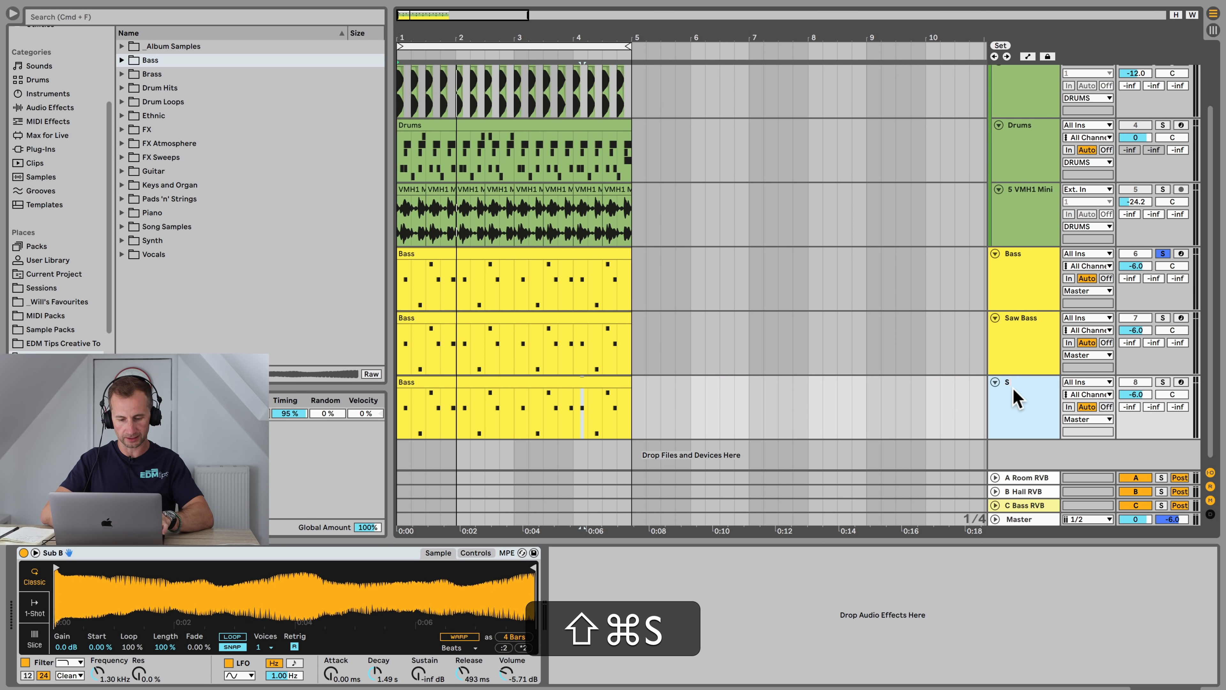
Step: Add EQ Eight to the Bass track and set its low-cut frequency to about 122 Hz
{"action": "left_click", "coordinate": [1024, 273]}
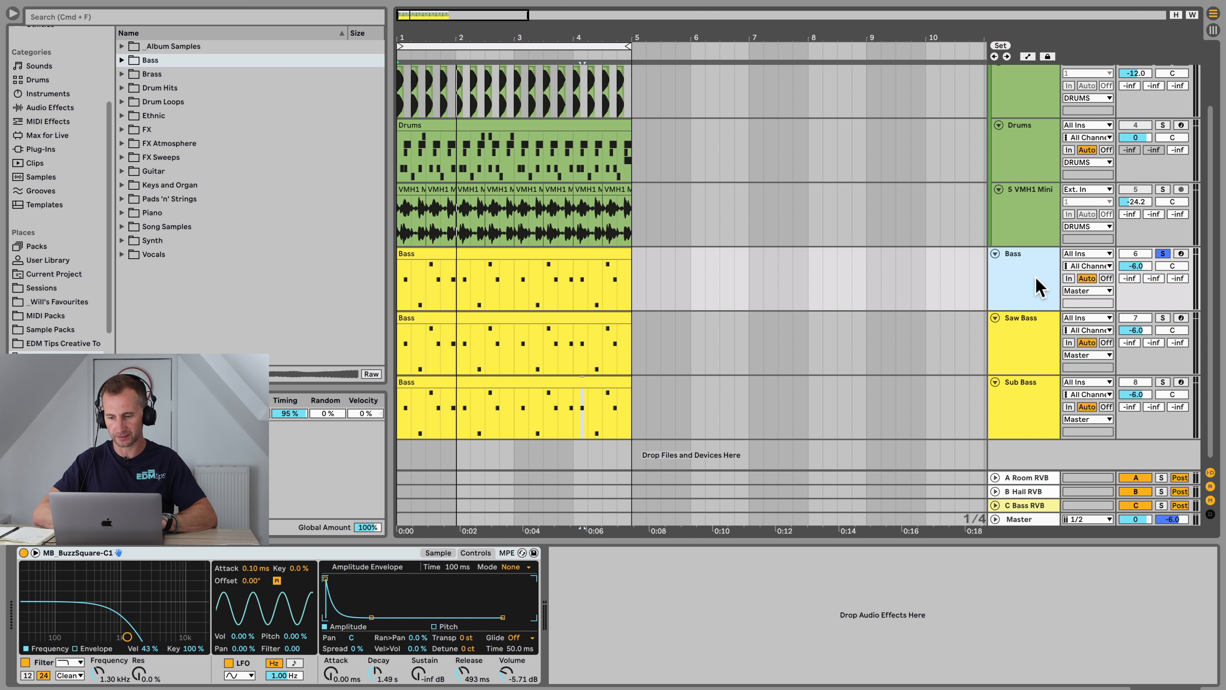
{"action": "left_click", "coordinate": [1035, 274]}
{"action": "scroll", "coordinate": [55, 89], "scroll_direction": "up", "scroll_amount": 5}
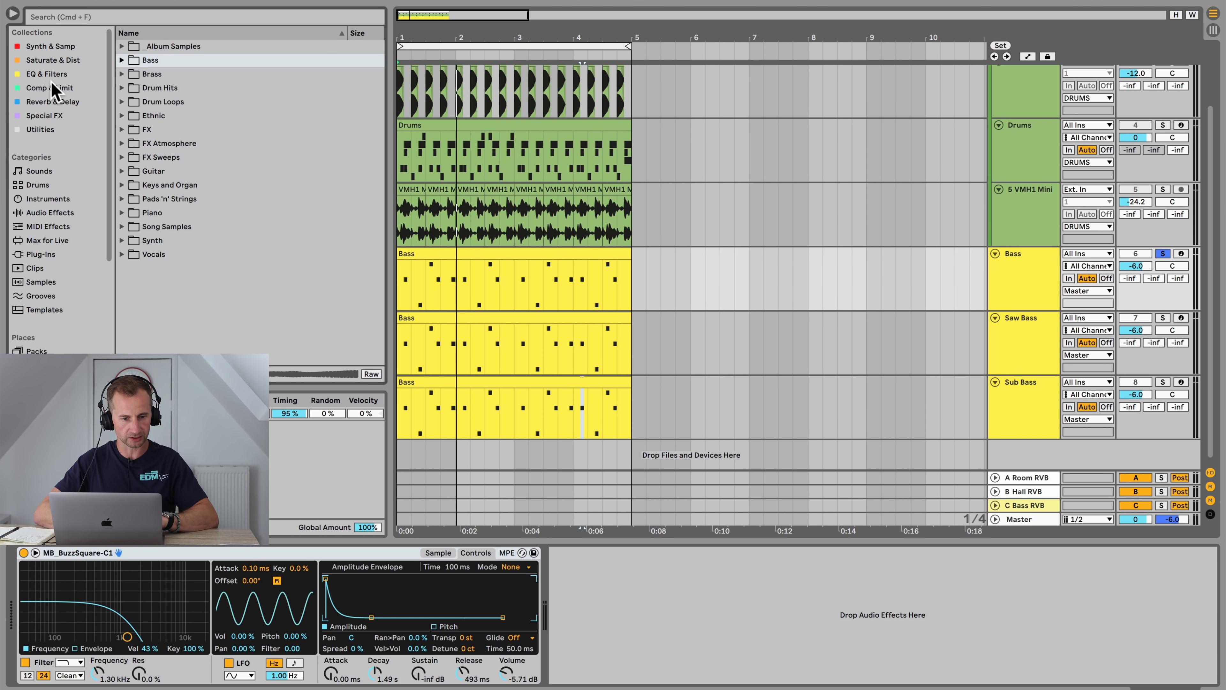
{"action": "left_click", "coordinate": [48, 73]}
{"action": "left_click_drag", "start_coordinate": [155, 46], "coordinate": [681, 619]}
{"action": "key", "text": "space"}
{"action": "left_click_drag", "start_coordinate": [568, 579], "coordinate": [568, 582]}
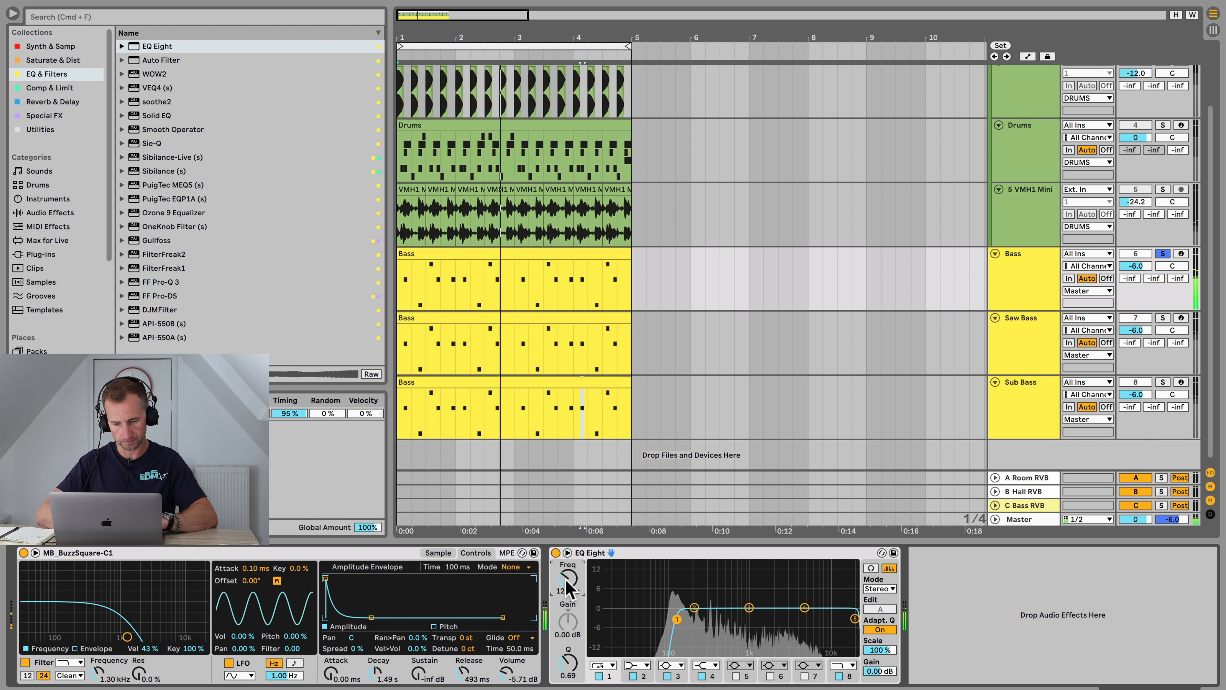
{"action": "key", "text": "space"}
Step: Add EQ Eight to the Sub Bass track and set a low-pass filter at about 66.4 Hz
{"action": "left_click", "coordinate": [1019, 410]}
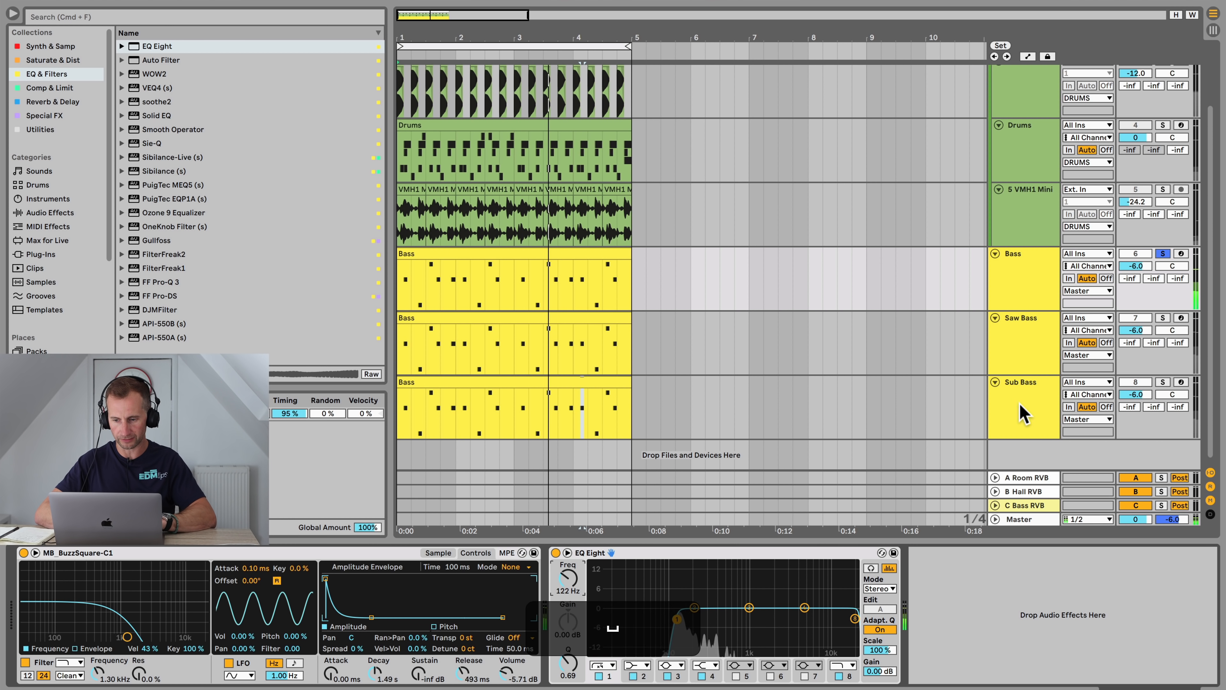
{"action": "key", "text": "space"}
{"action": "left_click", "coordinate": [1020, 407]}
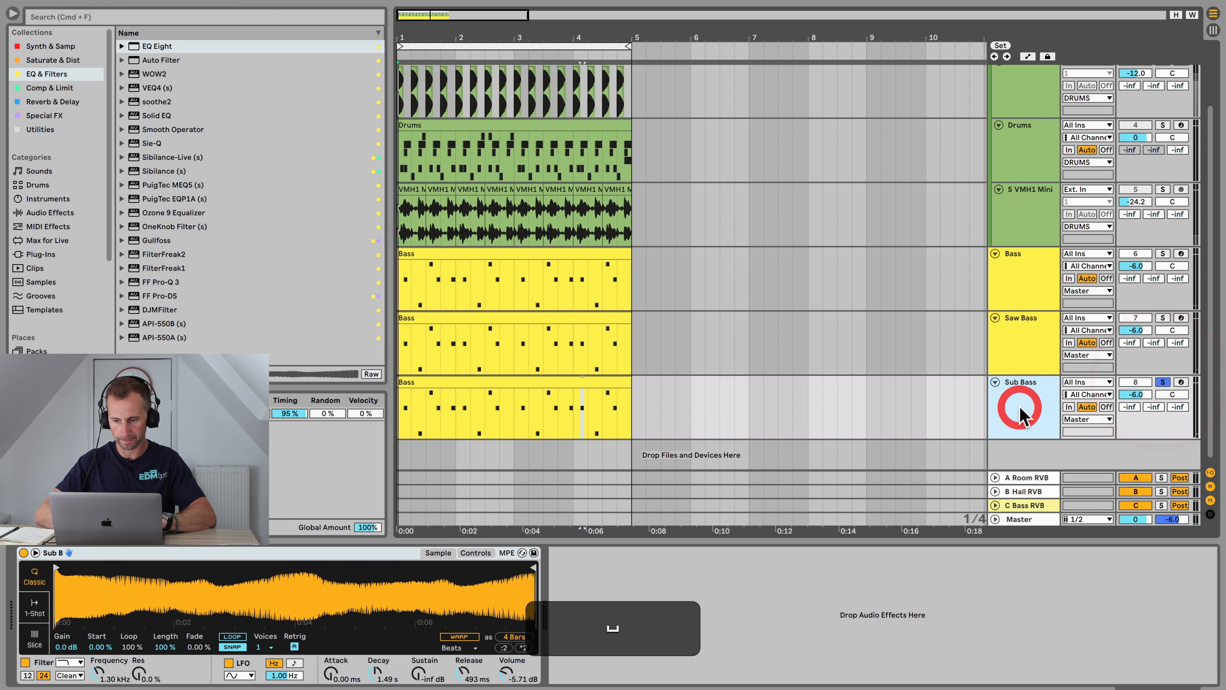
{"action": "left_click", "coordinate": [156, 47]}
{"action": "left_click_drag", "start_coordinate": [576, 559], "coordinate": [587, 583]}
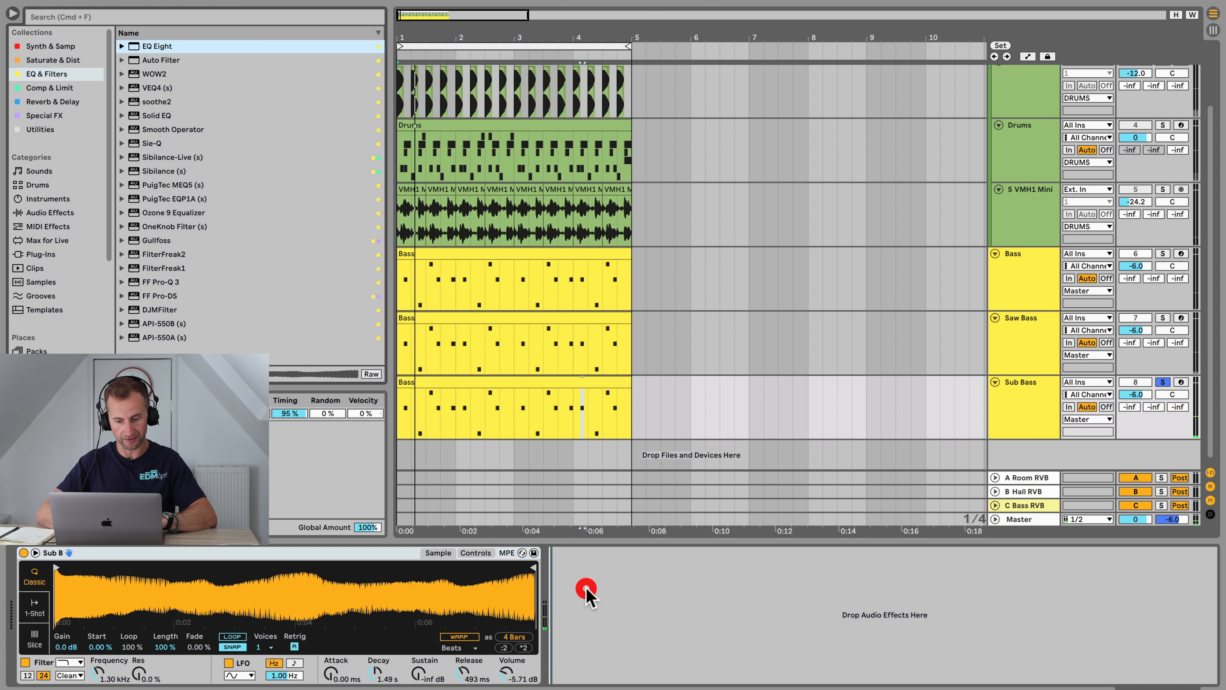
{"action": "left_click", "coordinate": [854, 619]}
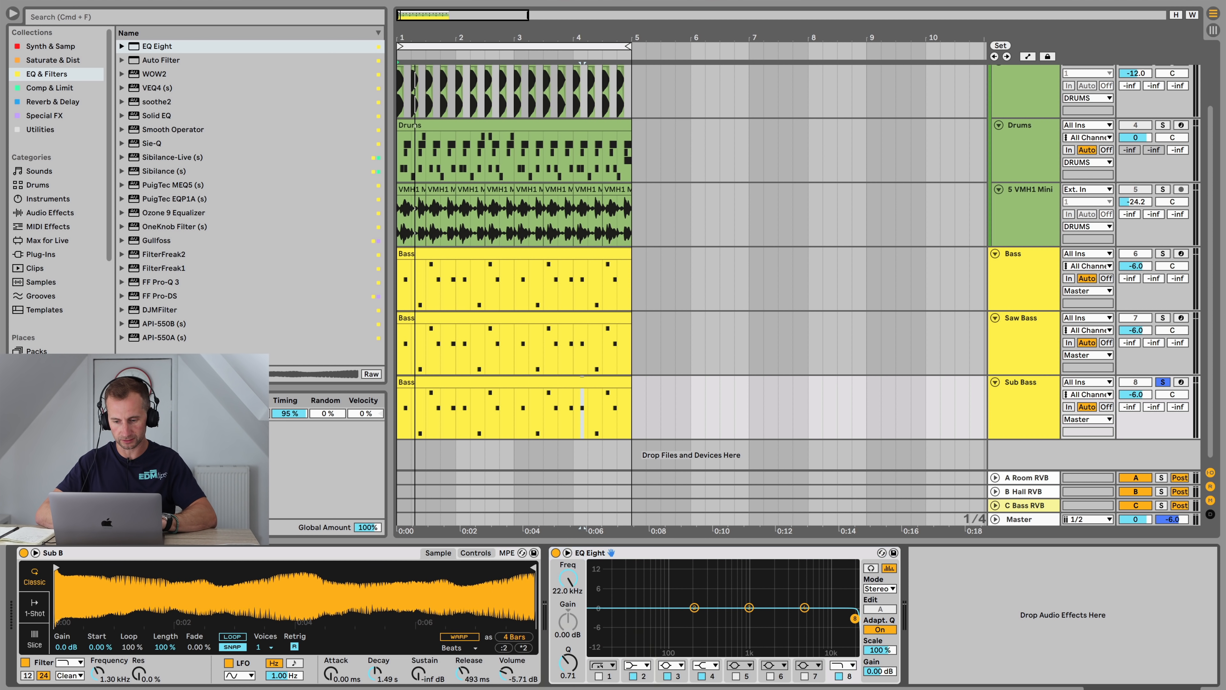
{"action": "left_click_drag", "start_coordinate": [574, 582], "coordinate": [577, 584]}
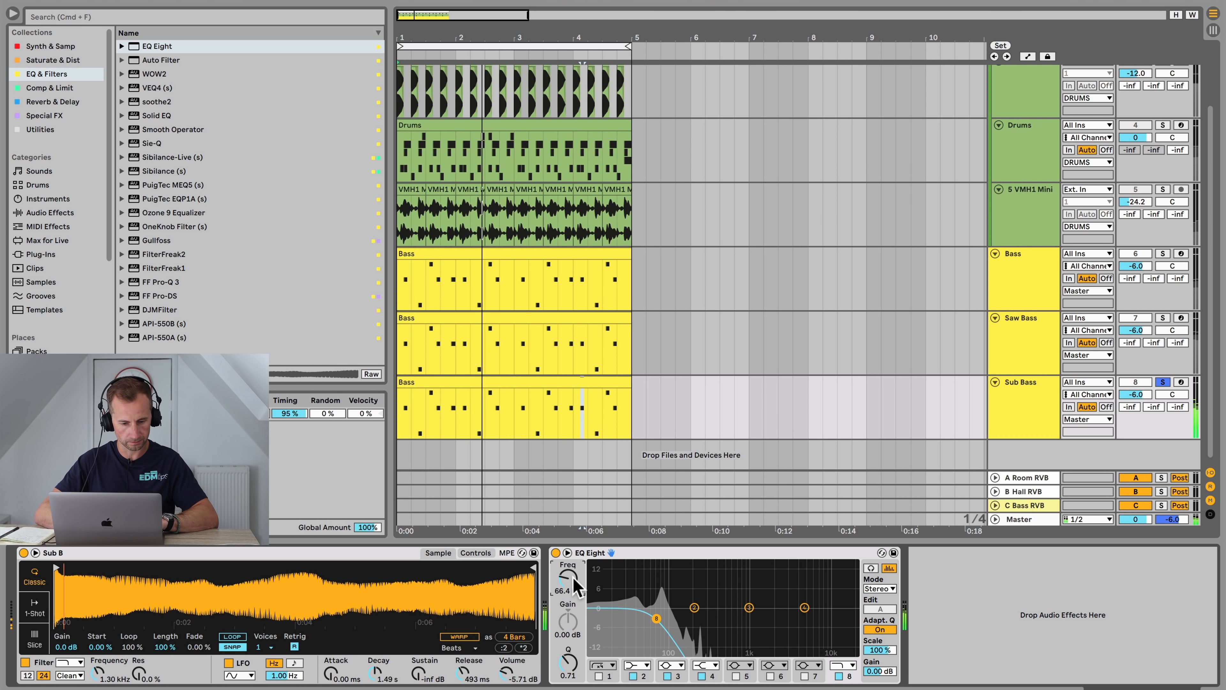
{"action": "key", "text": "space"}
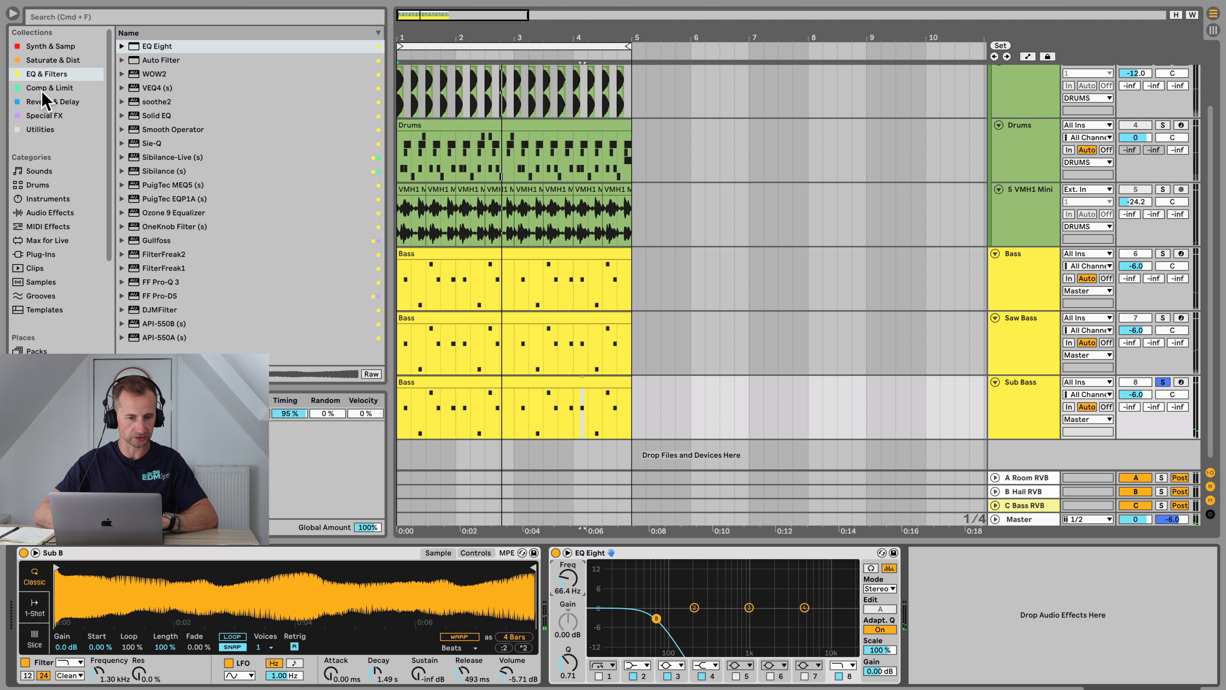
Step: Replace the Sub Bass Simpler with Operator and set oscillator A's coarse tuning to 0.5
{"action": "left_click", "coordinate": [42, 60]}
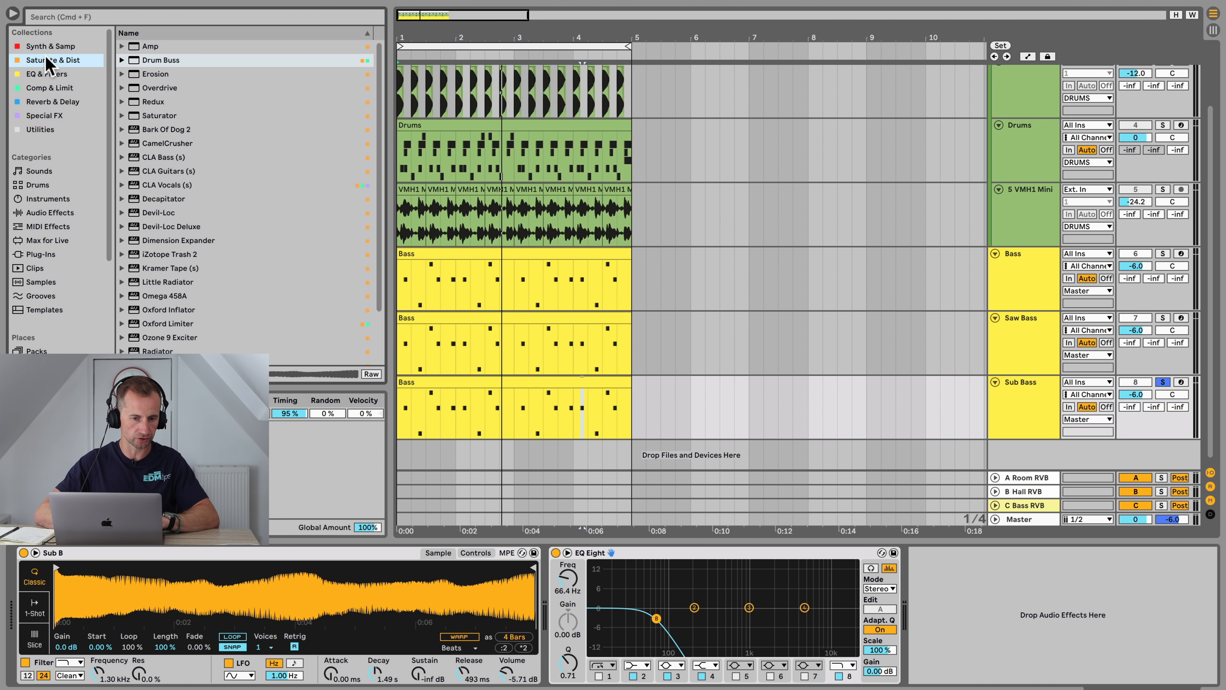
{"action": "left_click", "coordinate": [48, 46]}
{"action": "left_click_drag", "start_coordinate": [150, 65], "coordinate": [203, 563]}
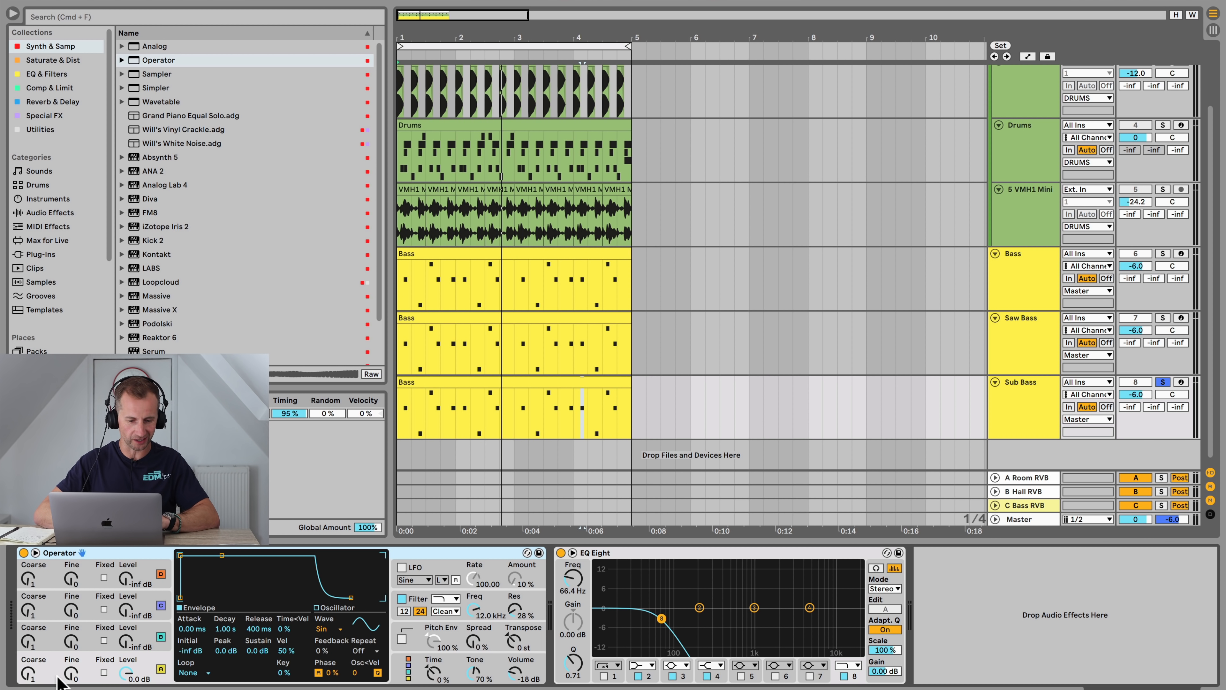
{"action": "key", "text": "space"}
{"action": "left_click_drag", "start_coordinate": [30, 674], "coordinate": [30, 682]}
{"action": "key", "text": "space"}
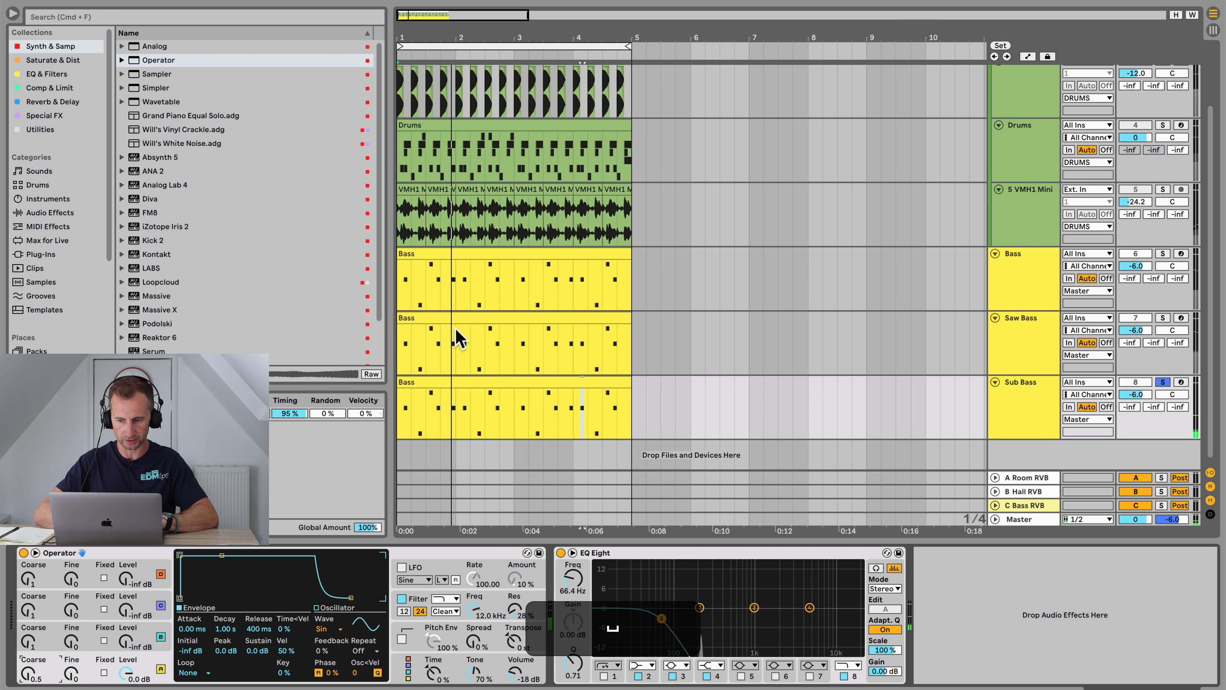
Step: Transpose all notes in the Sub Bass clip down two octaves, to the E1–C2 range
{"action": "double_click", "coordinate": [467, 382]}
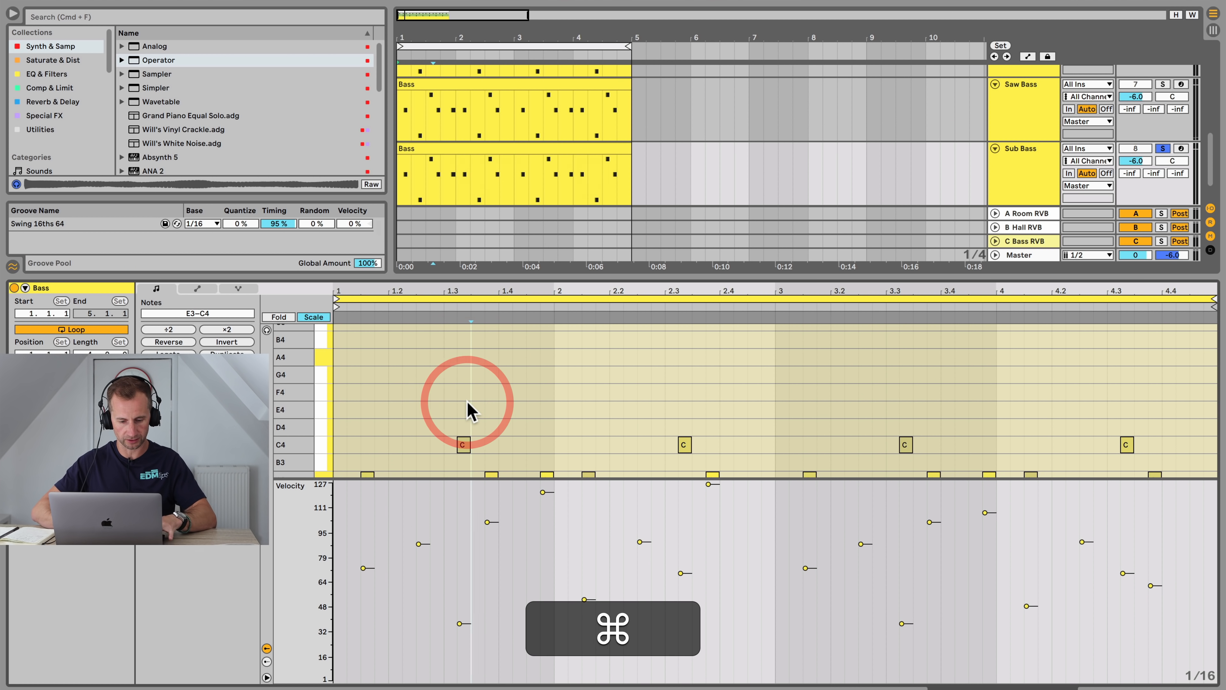
{"action": "key", "text": "shift+super+a"}
{"action": "key", "text": "shift+Down"}
{"action": "key", "text": "shift+space"}
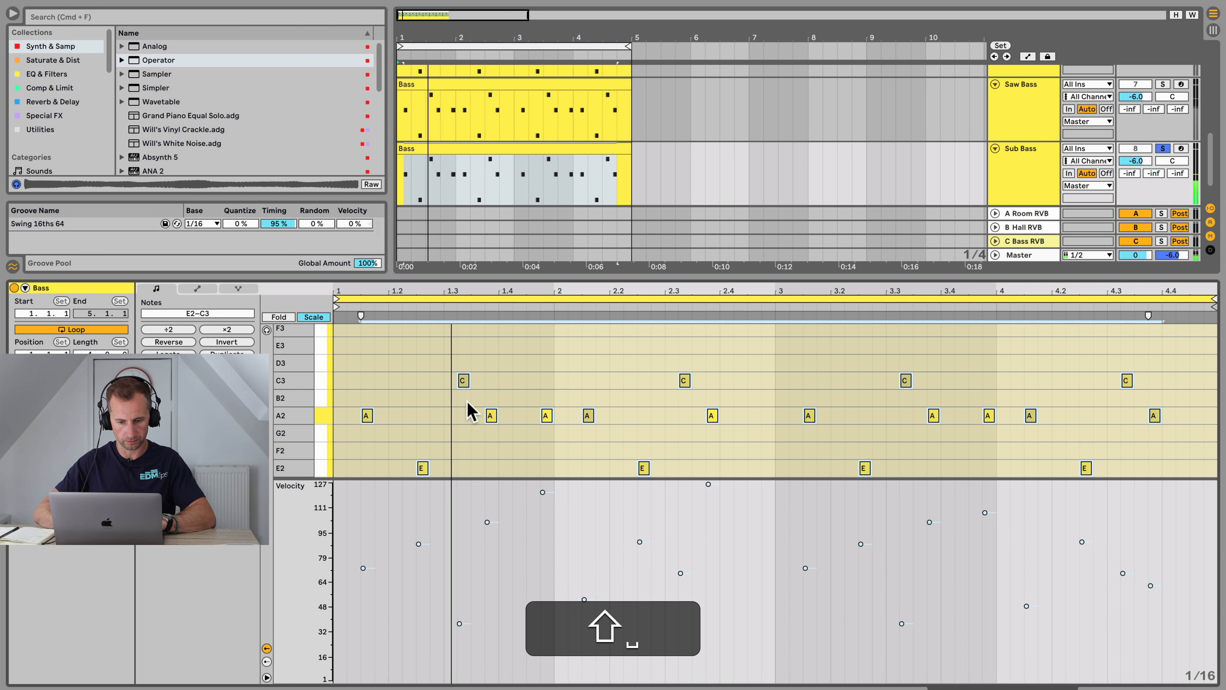
{"action": "key", "text": "shift+Down"}
{"action": "key", "text": "shift+Tab"}
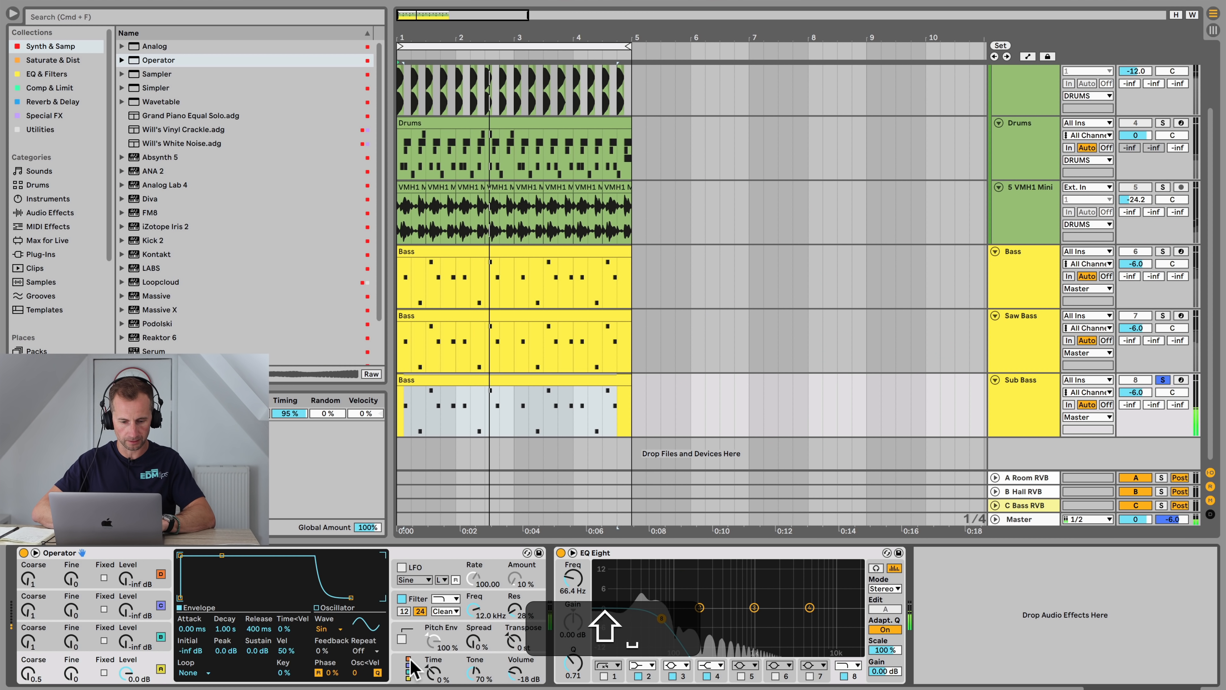
Step: Select all notes in the Sub Bass clip and play back the arrangement to listen to the bass layers
{"action": "left_click", "coordinate": [397, 669]}
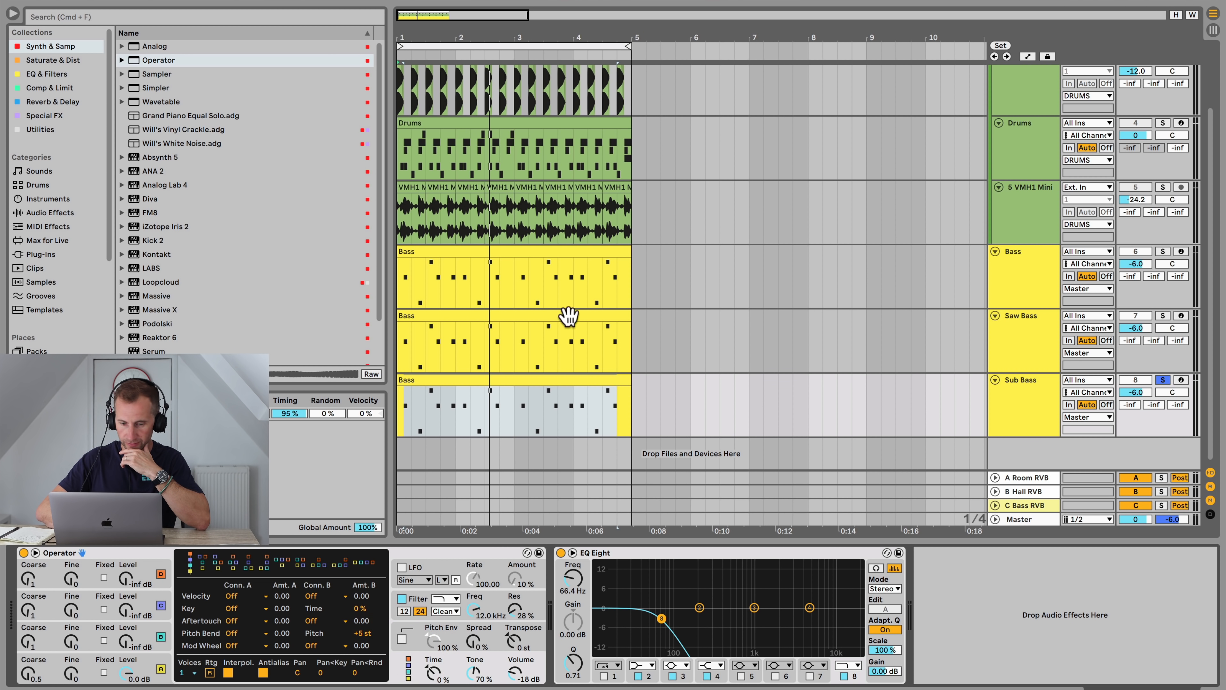
{"action": "double_click", "coordinate": [524, 381]}
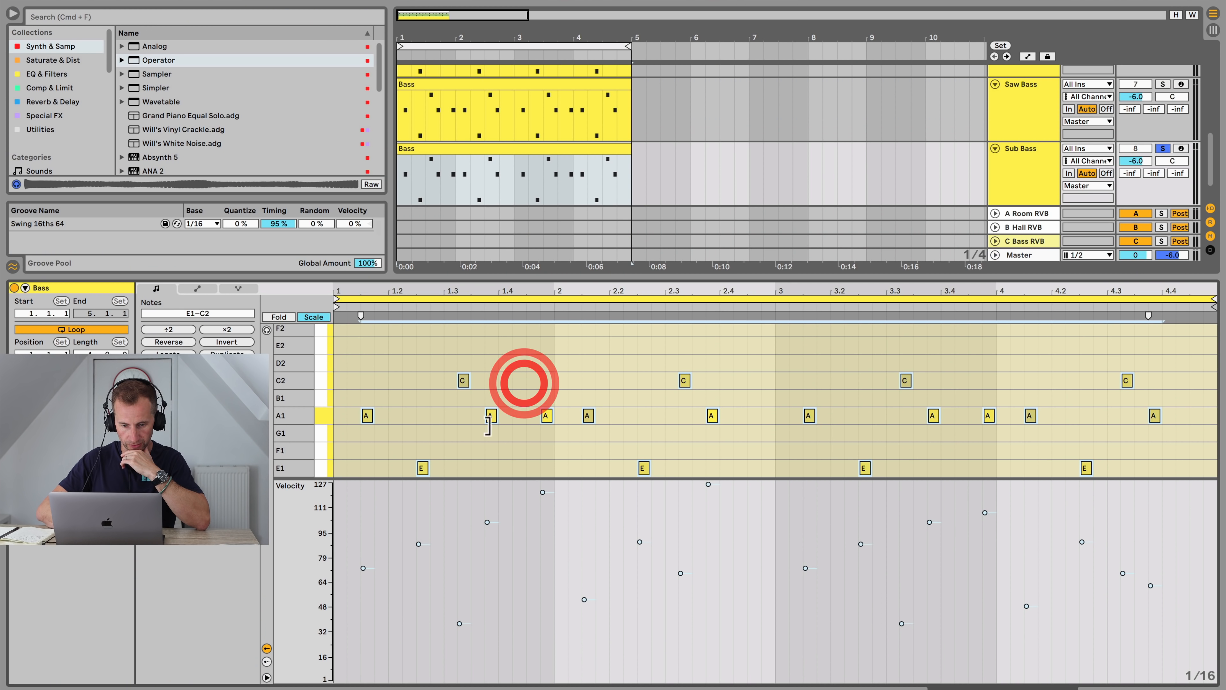
{"action": "left_click", "coordinate": [452, 417]}
{"action": "key", "text": "super+a"}
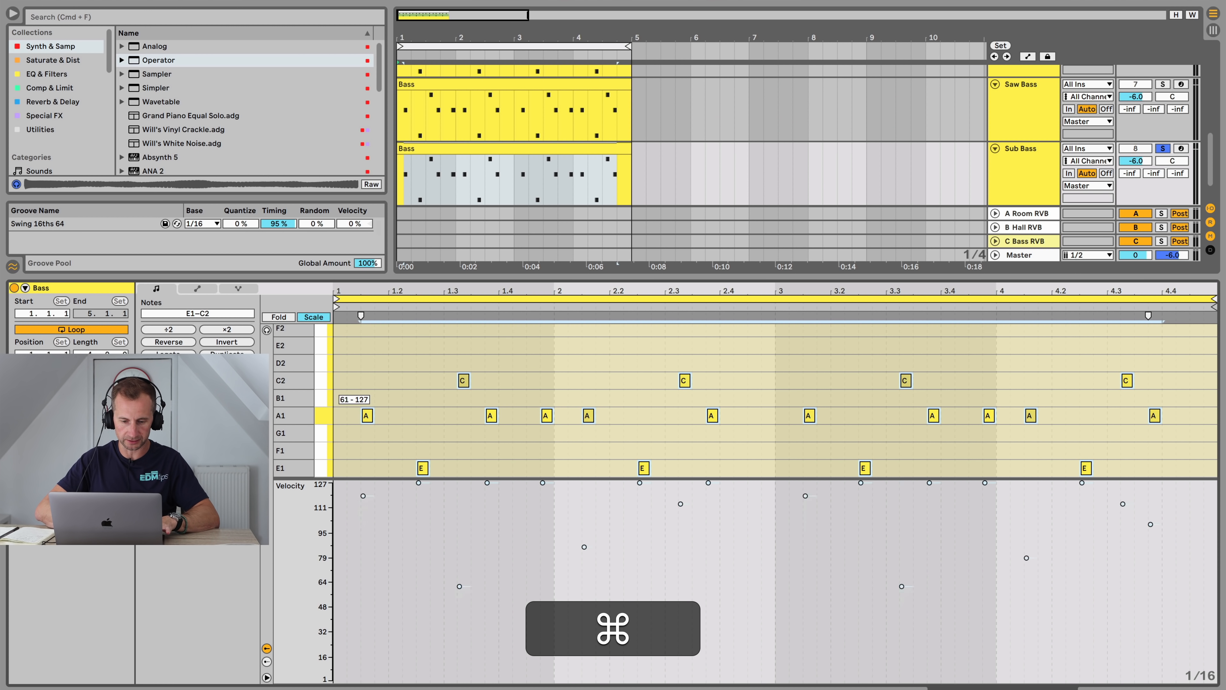
{"action": "key", "text": "shift+super+Tab"}
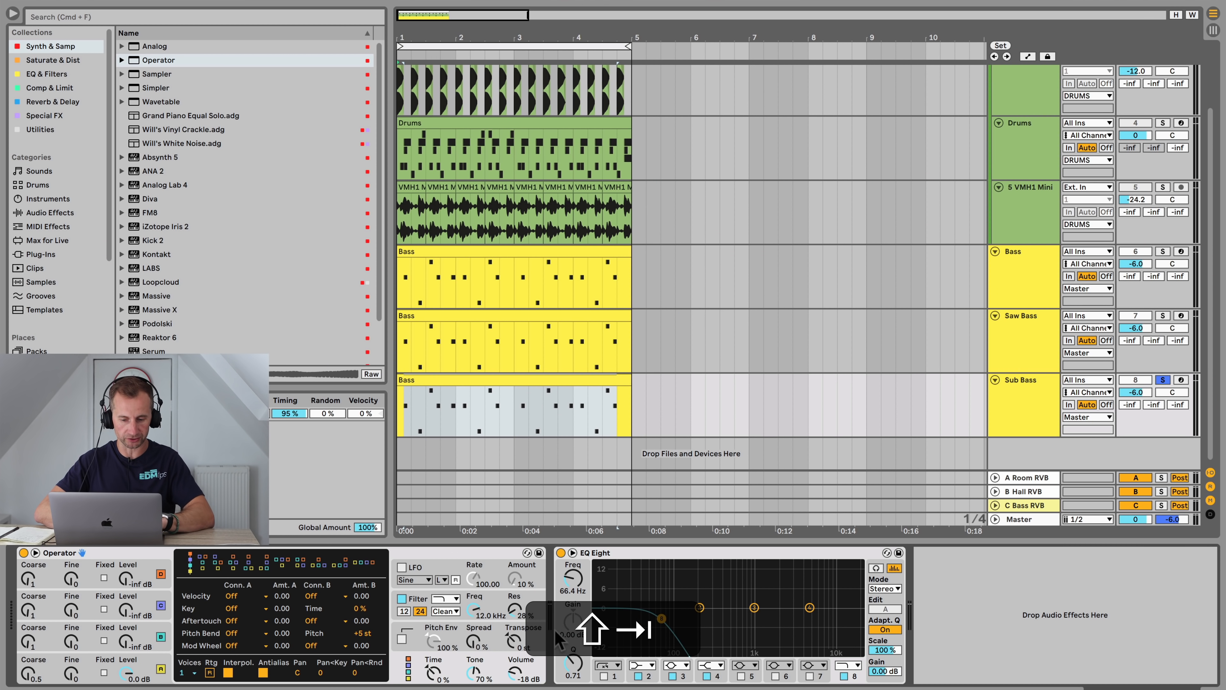
{"action": "key", "text": "space"}
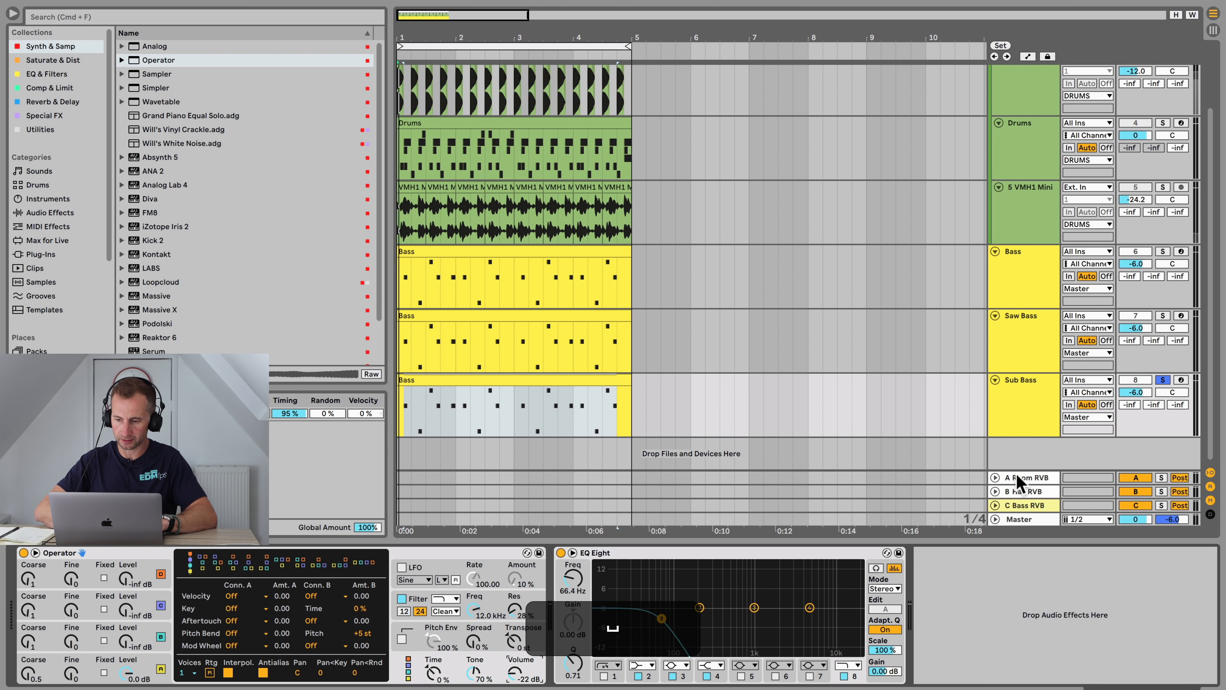
{"action": "key", "text": "space"}
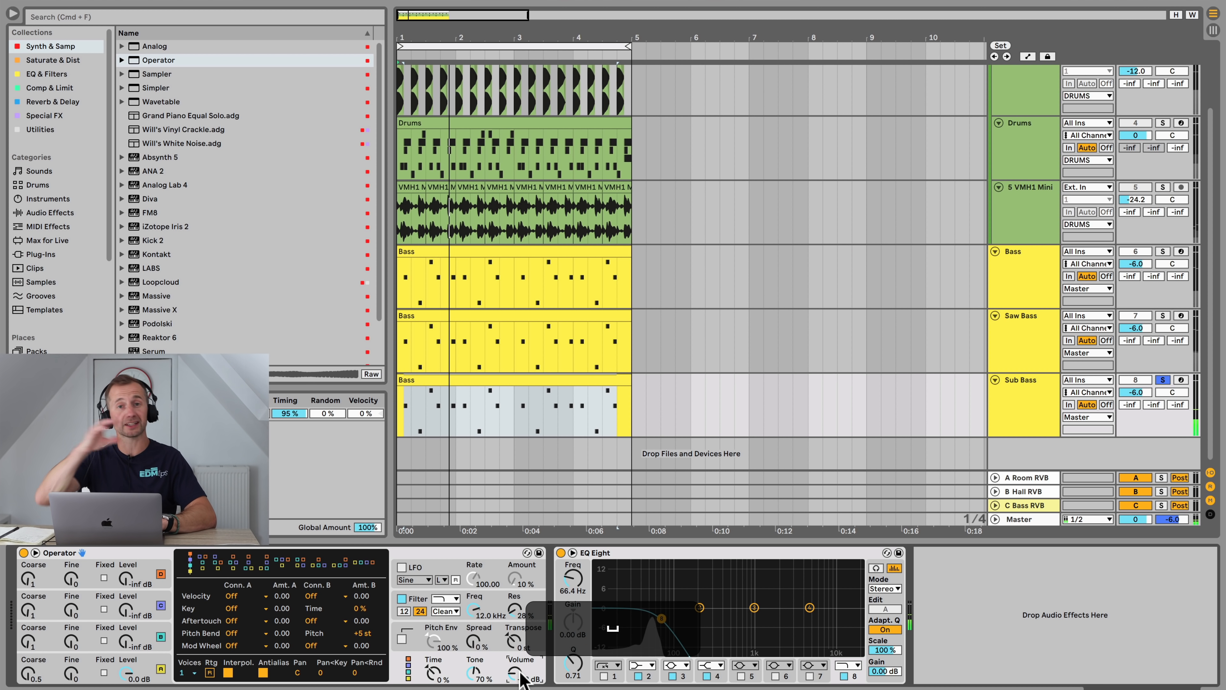
{"action": "key", "text": "space"}
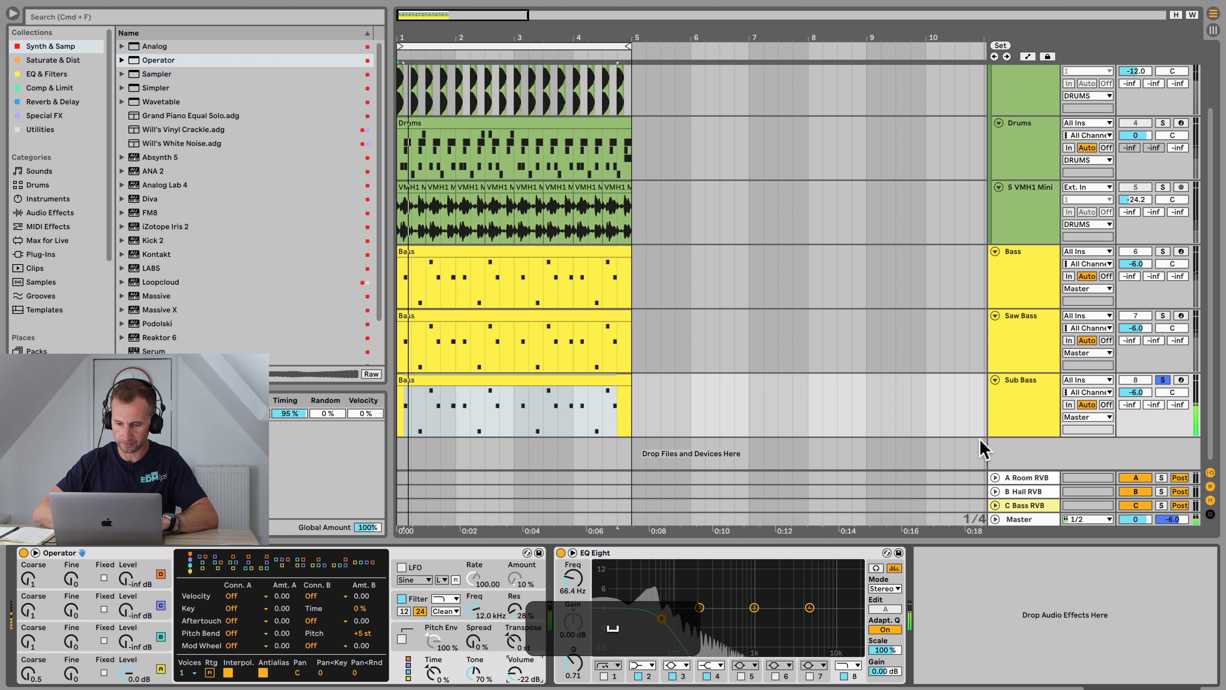
Step: Solo the Bass track alongside Sub Bass and undo an accidental Sub Bass volume change
{"action": "left_click", "coordinate": [1163, 251], "text": "super"}
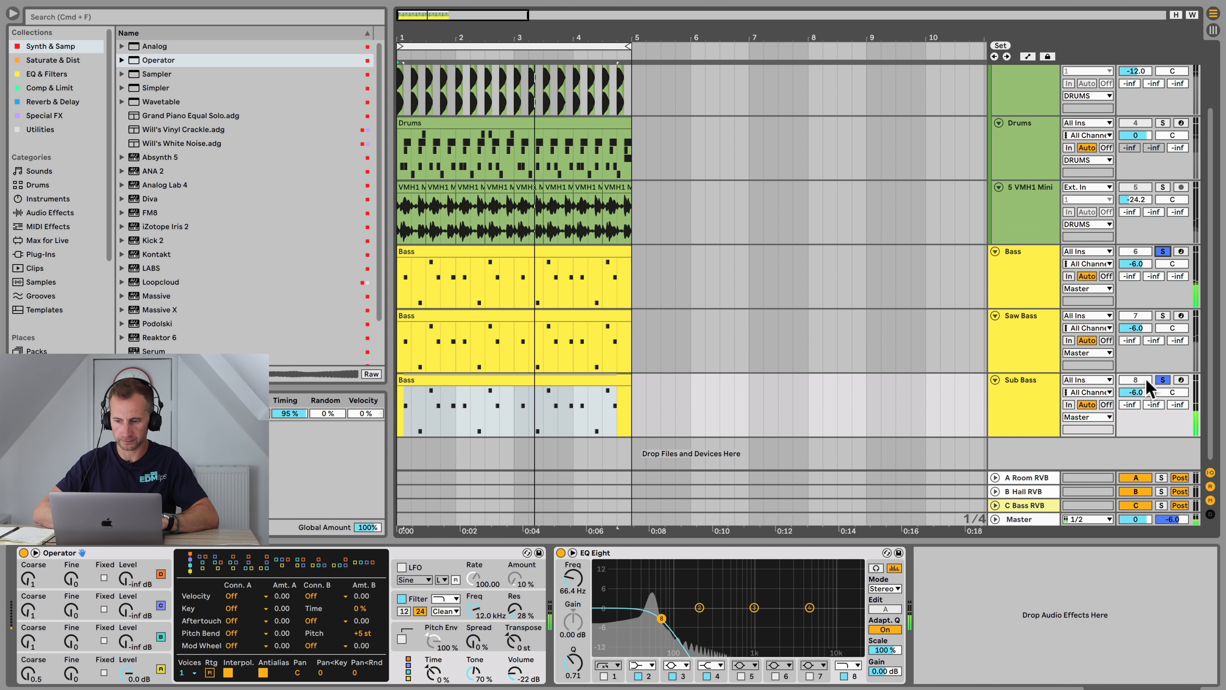
{"action": "left_click_drag", "start_coordinate": [1143, 390], "coordinate": [1143, 435]}
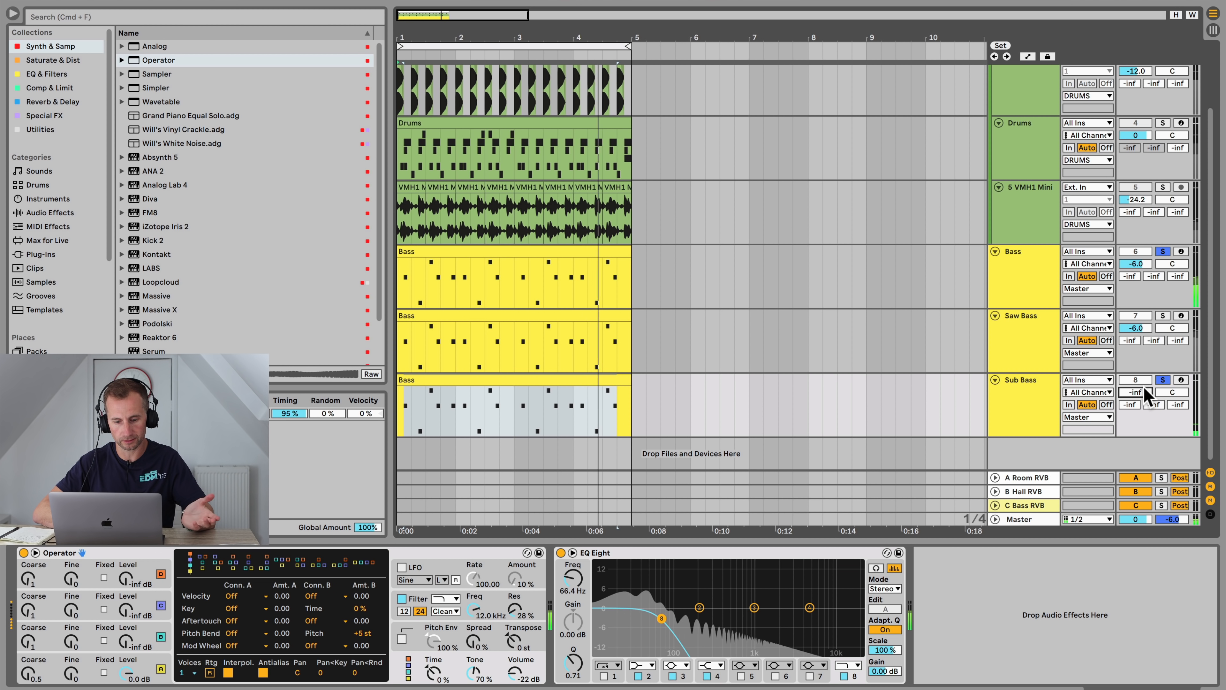
{"action": "key", "text": "super+z"}
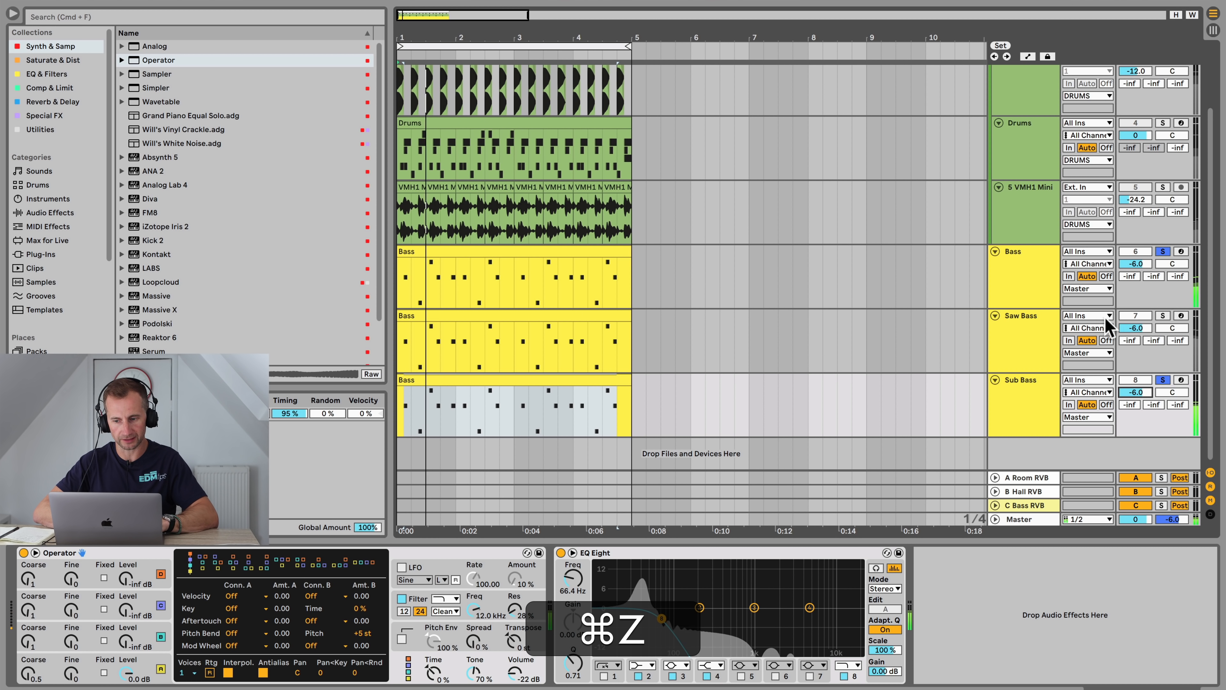
Step: Solo the Saw Bass track on its own and play it back
{"action": "left_click", "coordinate": [1031, 329]}
{"action": "key", "text": "space"}
{"action": "left_click", "coordinate": [1163, 316]}
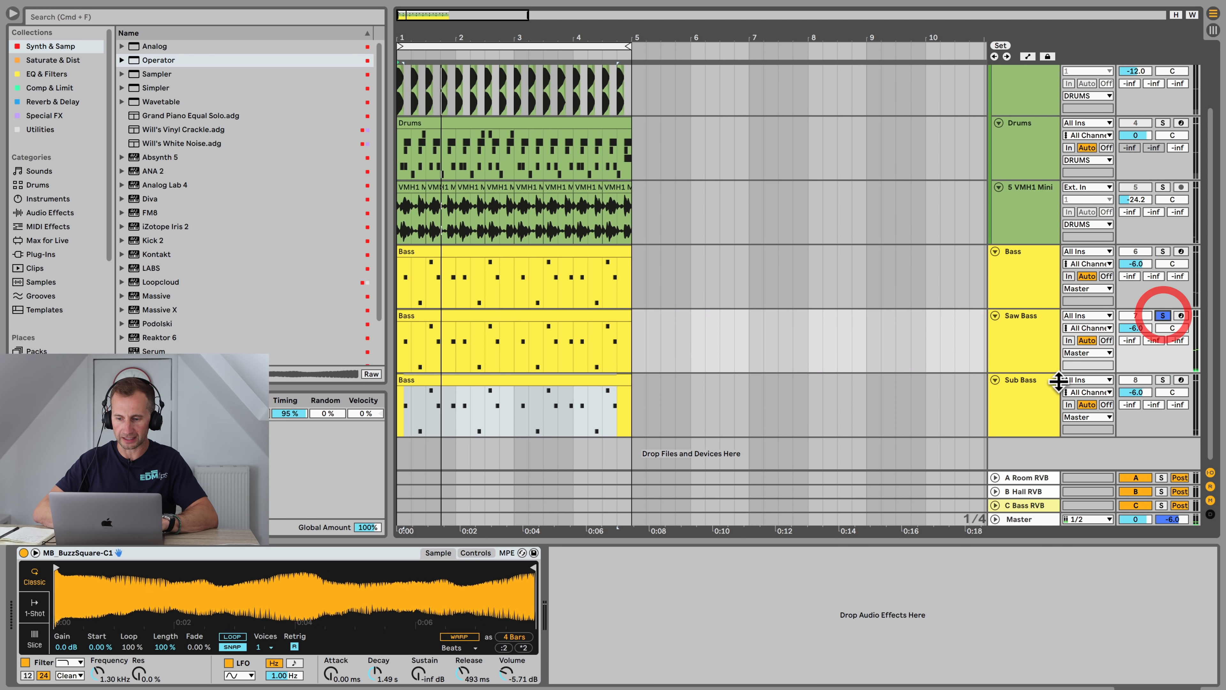
{"action": "left_click", "coordinate": [1042, 387]}
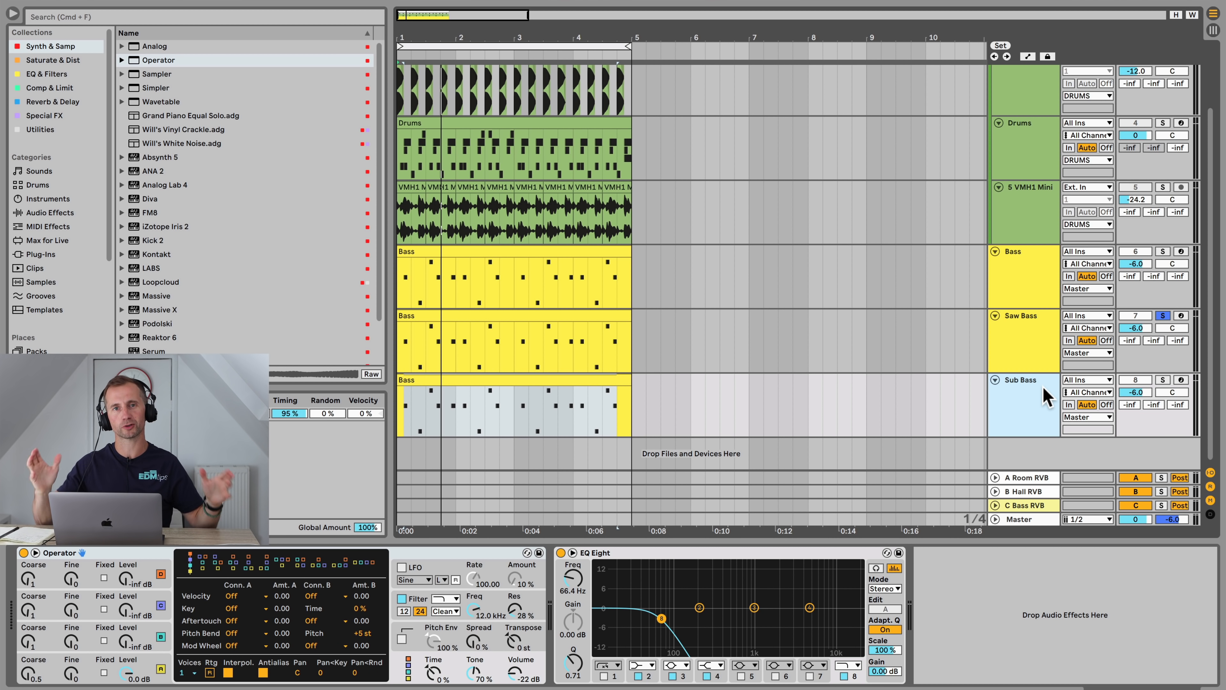
{"action": "left_click", "coordinate": [1040, 339]}
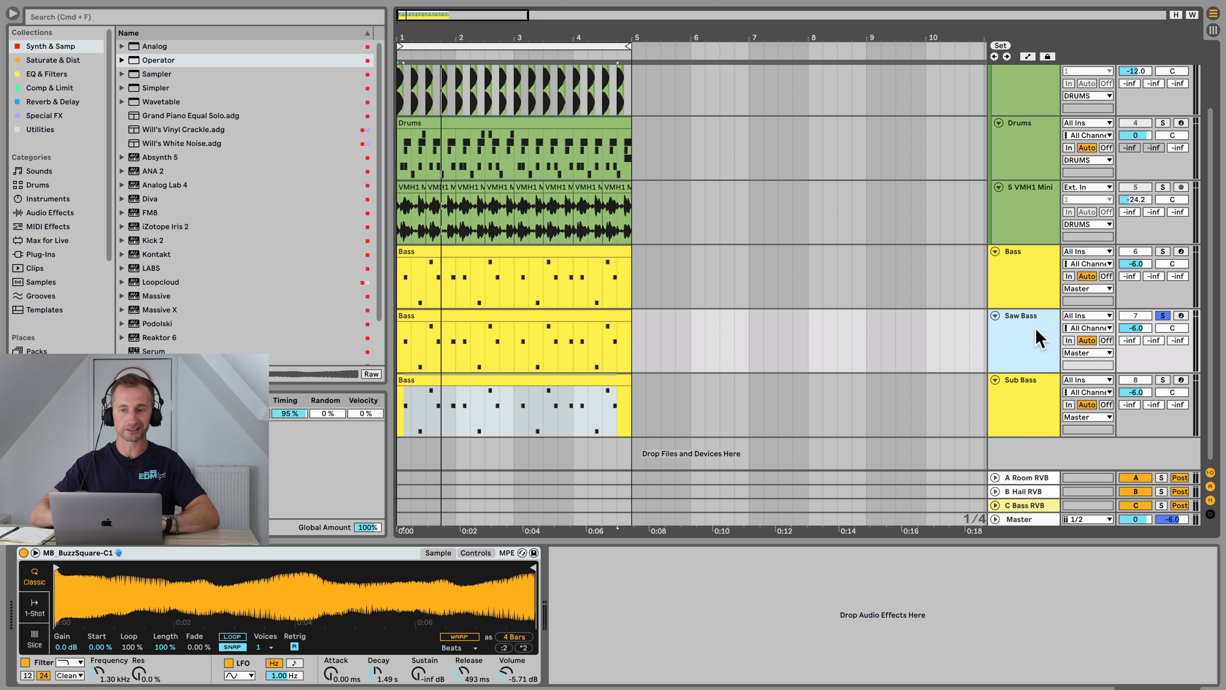
Step: Replace the Saw Bass track's Simpler with an Operator synth
{"action": "left_click", "coordinate": [1044, 277]}
{"action": "left_click", "coordinate": [1032, 348]}
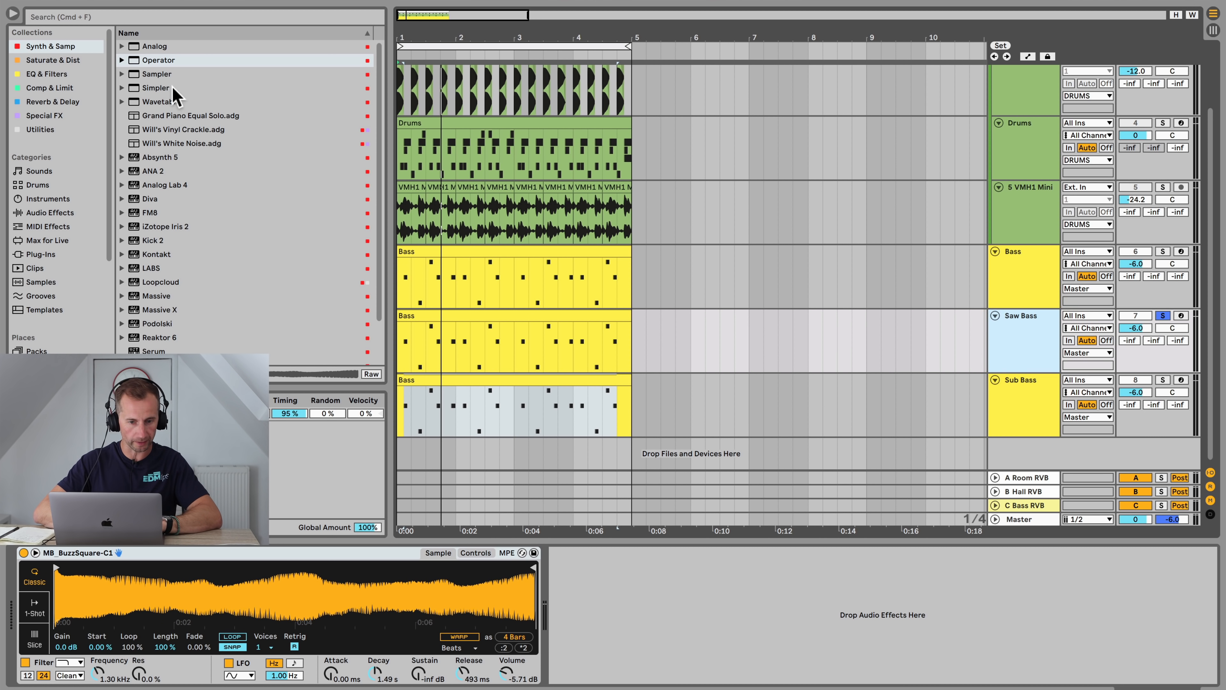
{"action": "left_click", "coordinate": [144, 63]}
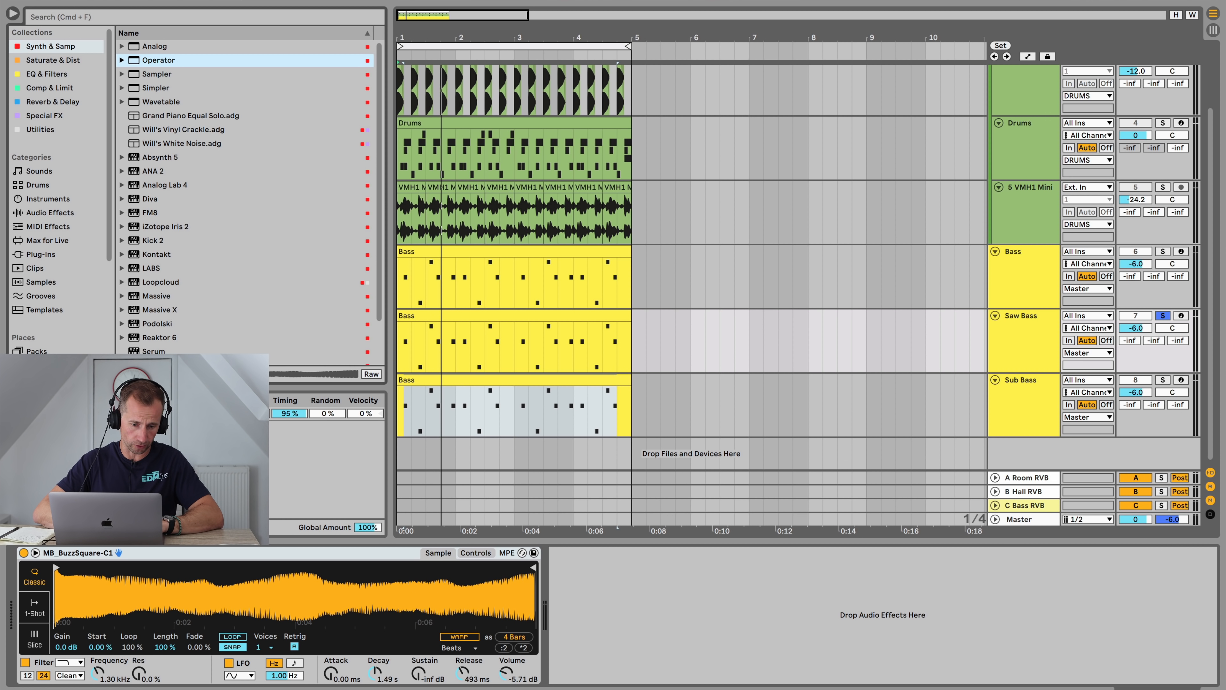
{"action": "left_click_drag", "start_coordinate": [226, 568], "coordinate": [215, 564]}
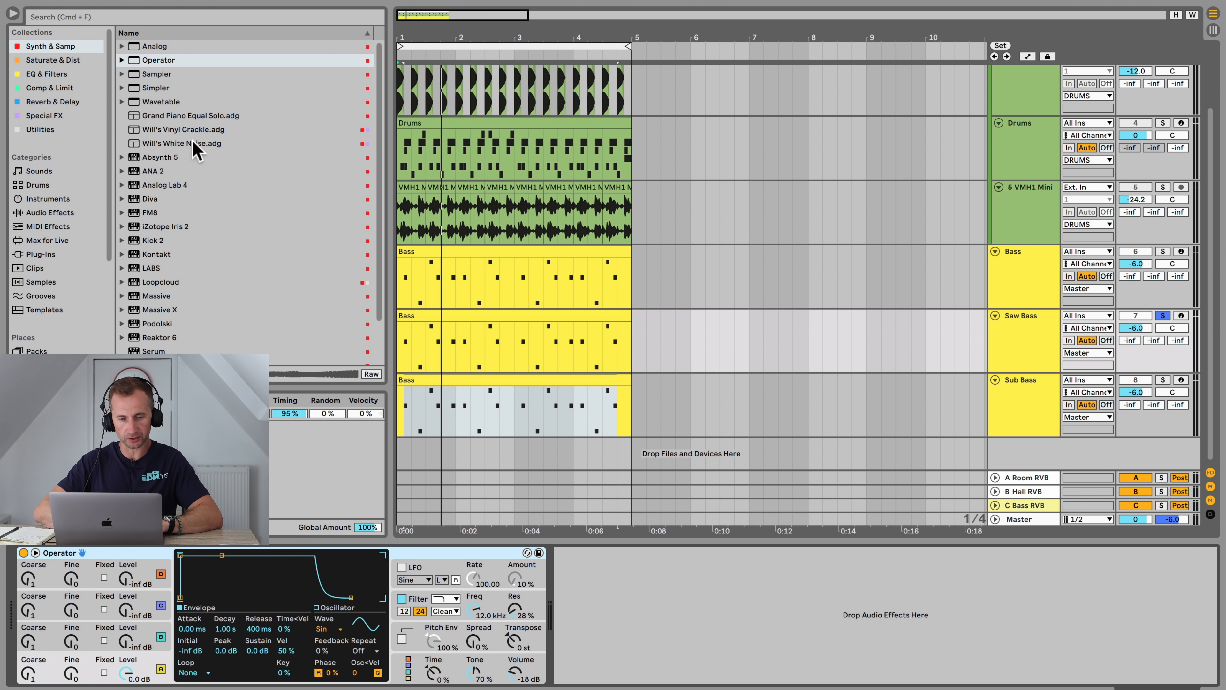
Step: Add EQ Eight to the Saw Bass track and set its low-cut frequency to about 530 Hz
{"action": "left_click", "coordinate": [48, 73]}
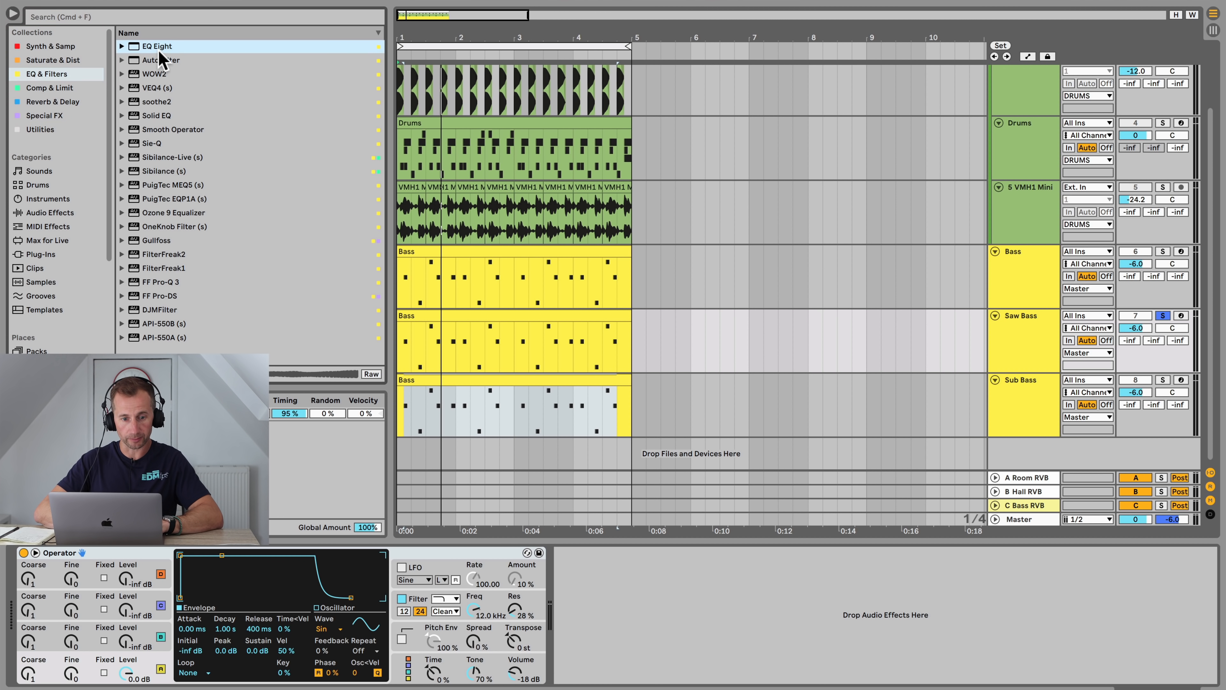
{"action": "left_click_drag", "start_coordinate": [638, 510], "coordinate": [663, 640]}
{"action": "left_click_drag", "start_coordinate": [580, 582], "coordinate": [580, 566]}
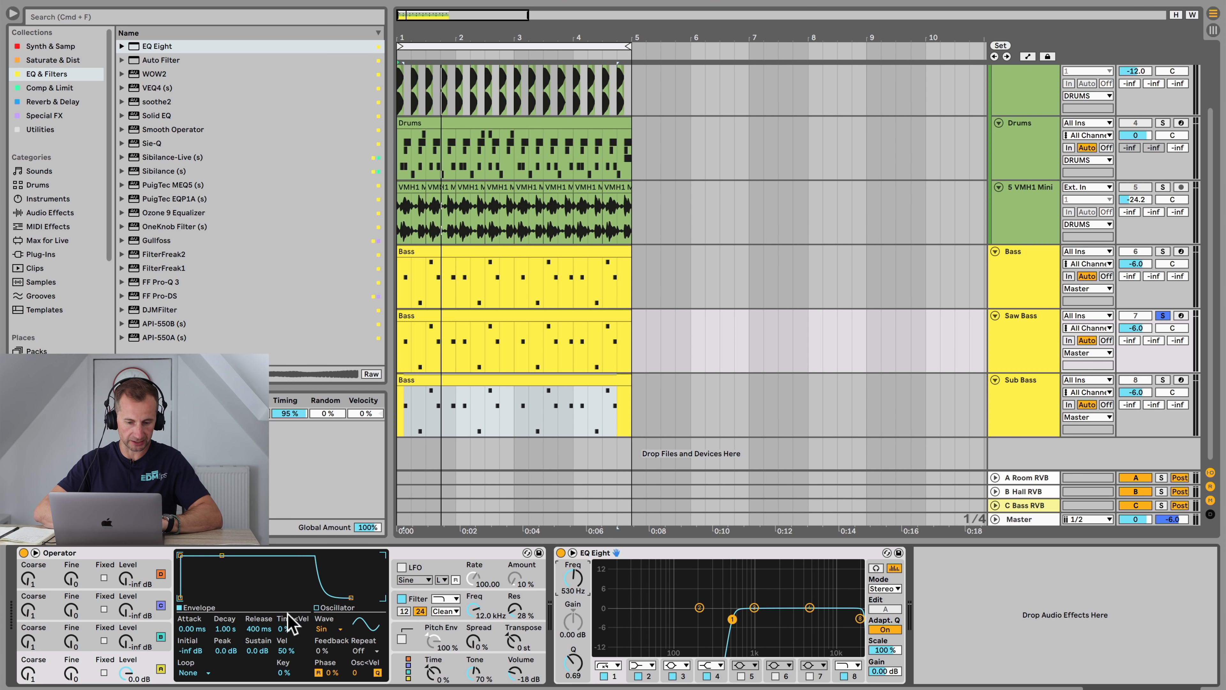
Step: Set the Saw Bass Operator's oscillator waveform to Saw 64 and audition it
{"action": "left_click", "coordinate": [333, 627]}
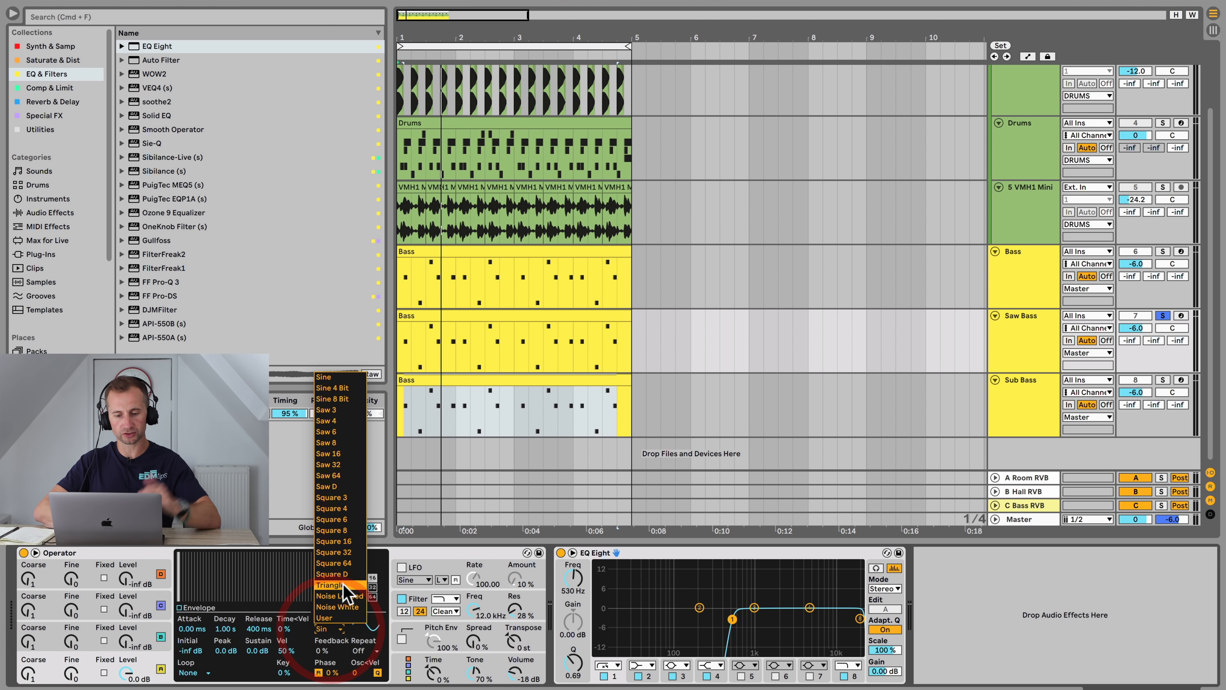
{"action": "left_click", "coordinate": [338, 564]}
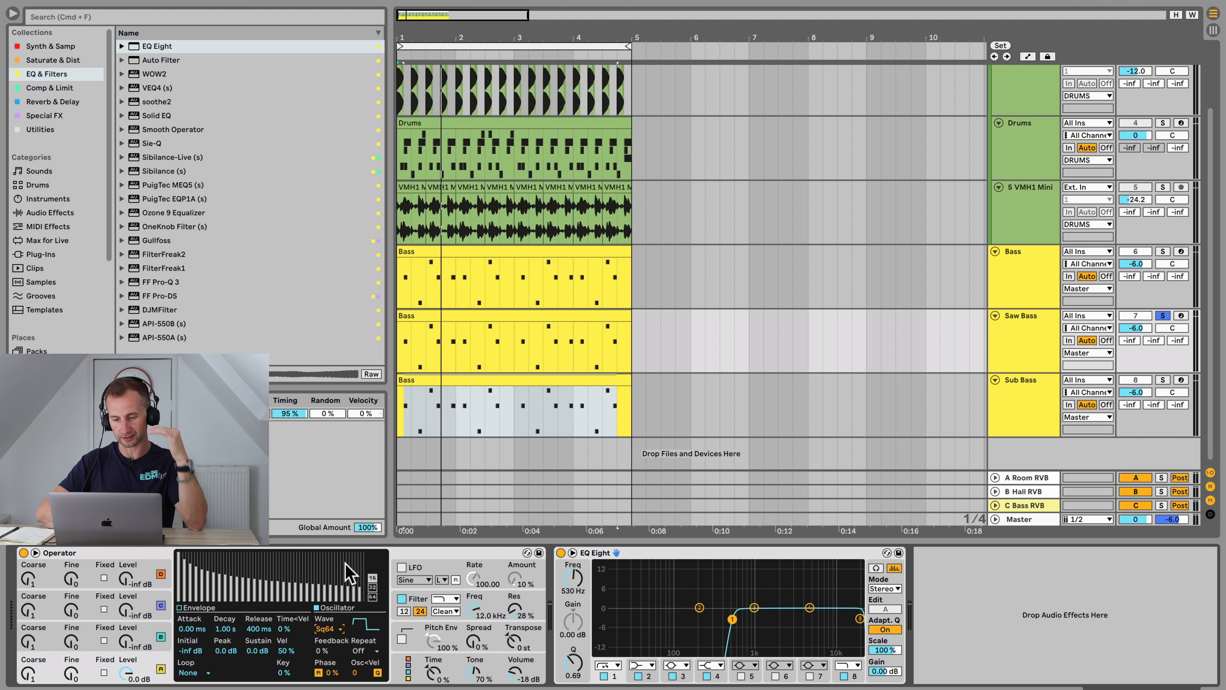
{"action": "key", "text": "space"}
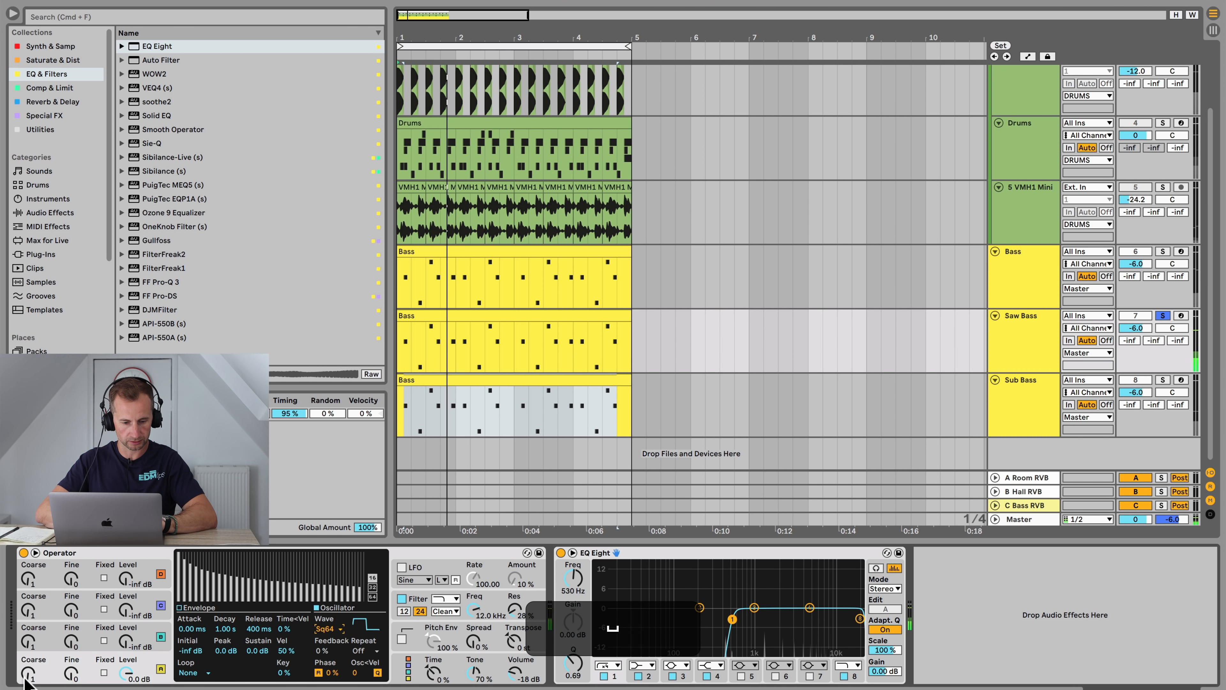
{"action": "left_click", "coordinate": [332, 630]}
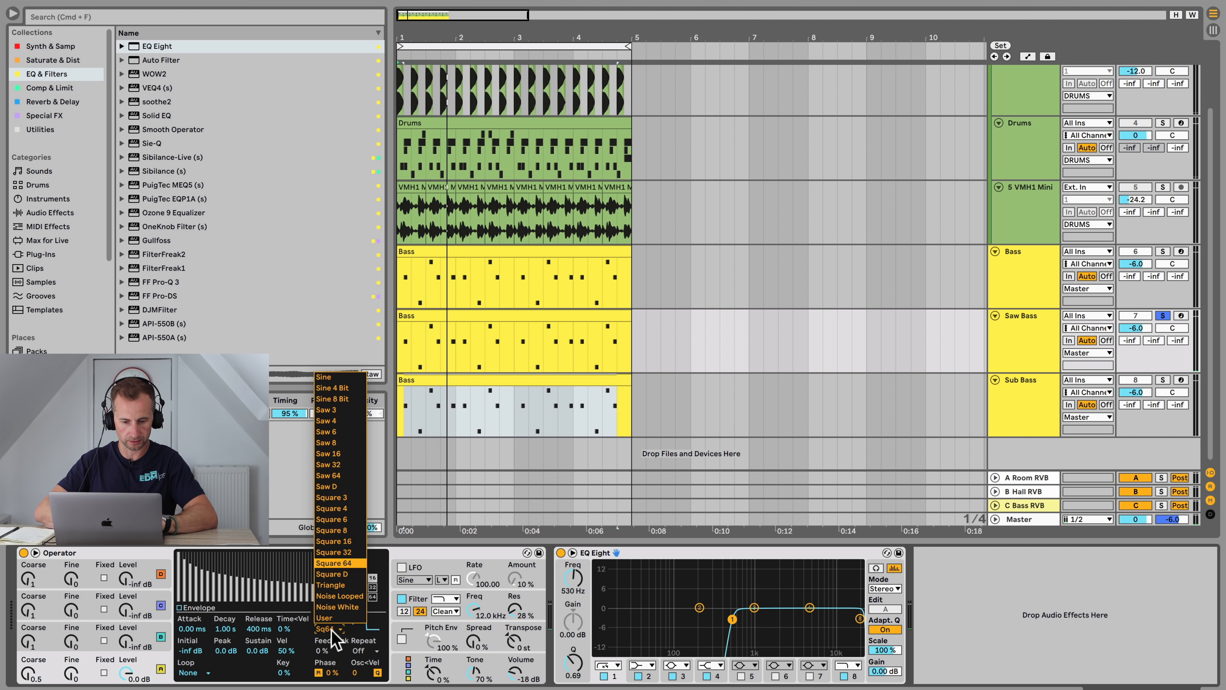
{"action": "left_click", "coordinate": [332, 476]}
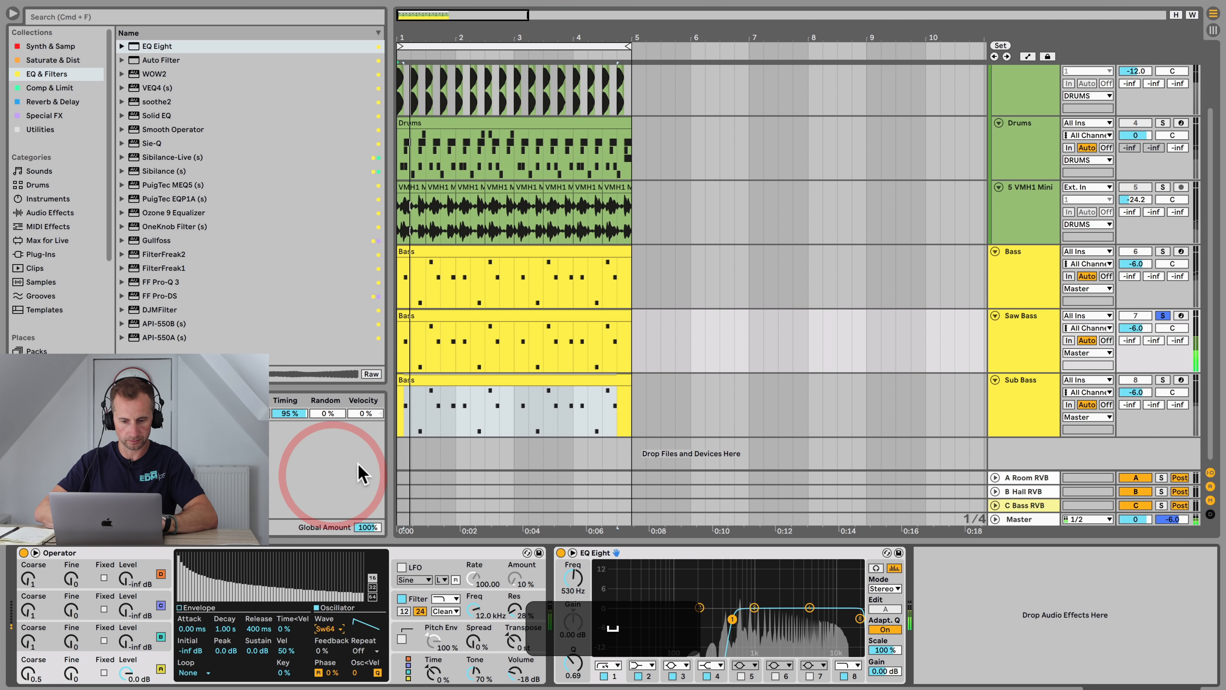
Step: Open the Saw Bass clip and transpose all its notes down two octaves, to the E1–C2 range
{"action": "left_click", "coordinate": [471, 323]}
{"action": "left_click", "coordinate": [466, 321]}
{"action": "double_click", "coordinate": [466, 321]}
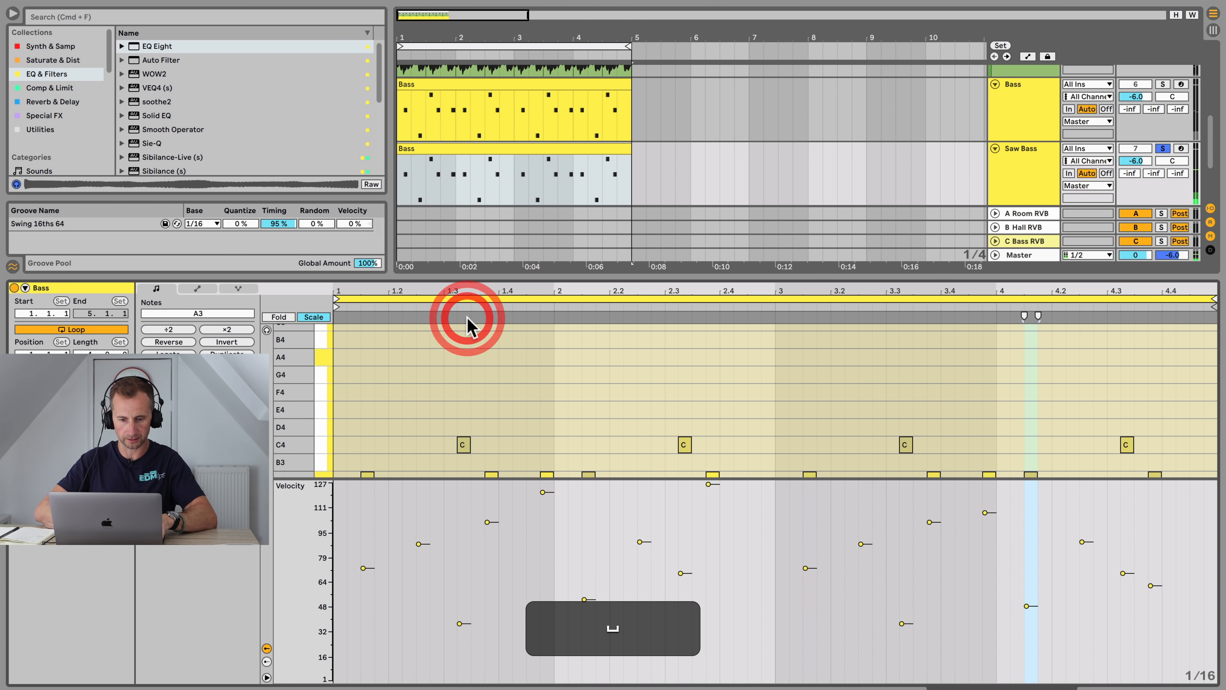
{"action": "key", "text": "shift+Tab"}
{"action": "double_click", "coordinate": [471, 313]}
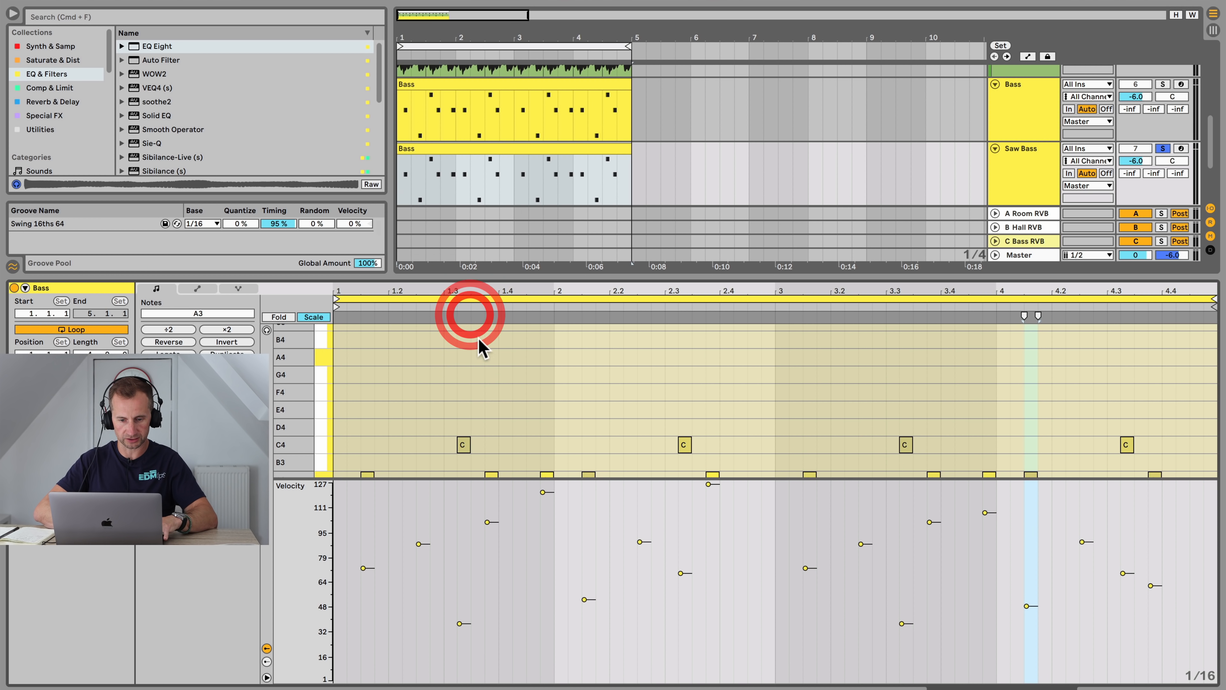
{"action": "left_click", "coordinate": [481, 384]}
{"action": "key", "text": "super+a"}
{"action": "key", "text": "shift+Down"}
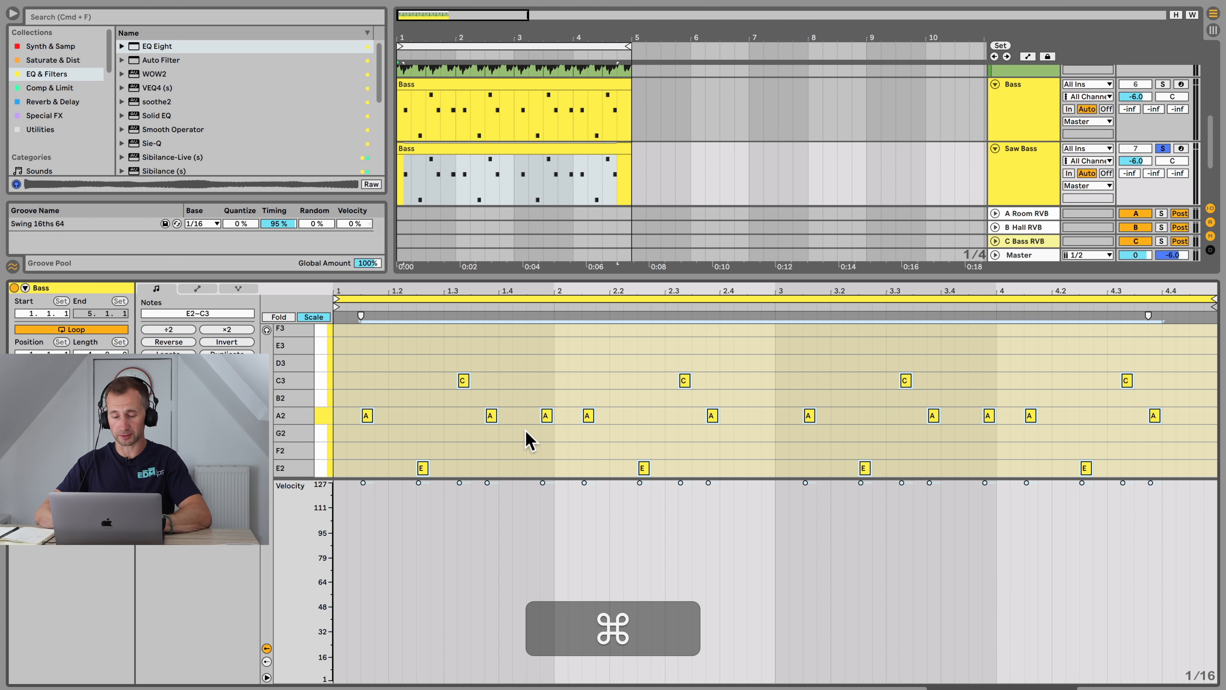
{"action": "key", "text": "shift+space"}
{"action": "key", "text": "shift+Down"}
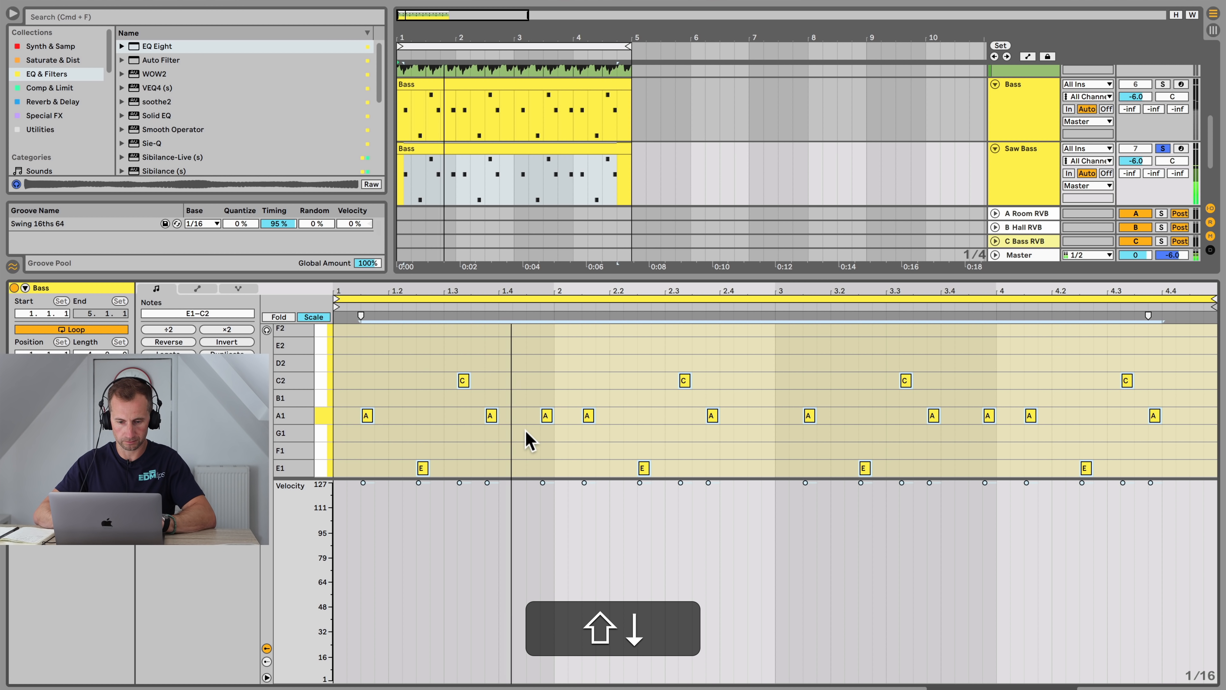
{"action": "key", "text": "shift+Up"}
{"action": "key", "text": "shift+Down"}
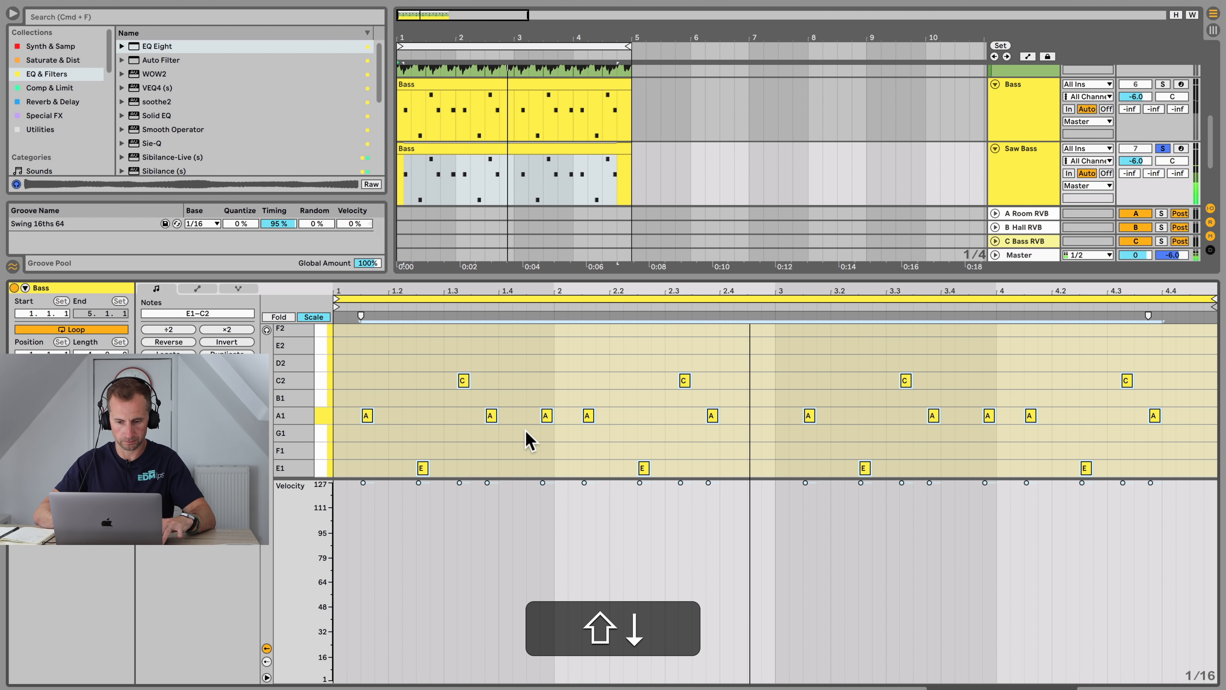
Step: Solo Bass and Sub Bass together with Saw Bass and pull the Saw Bass volume down to -inf
{"action": "key", "text": "shift+Tab"}
{"action": "left_click", "coordinate": [1164, 251], "text": "super"}
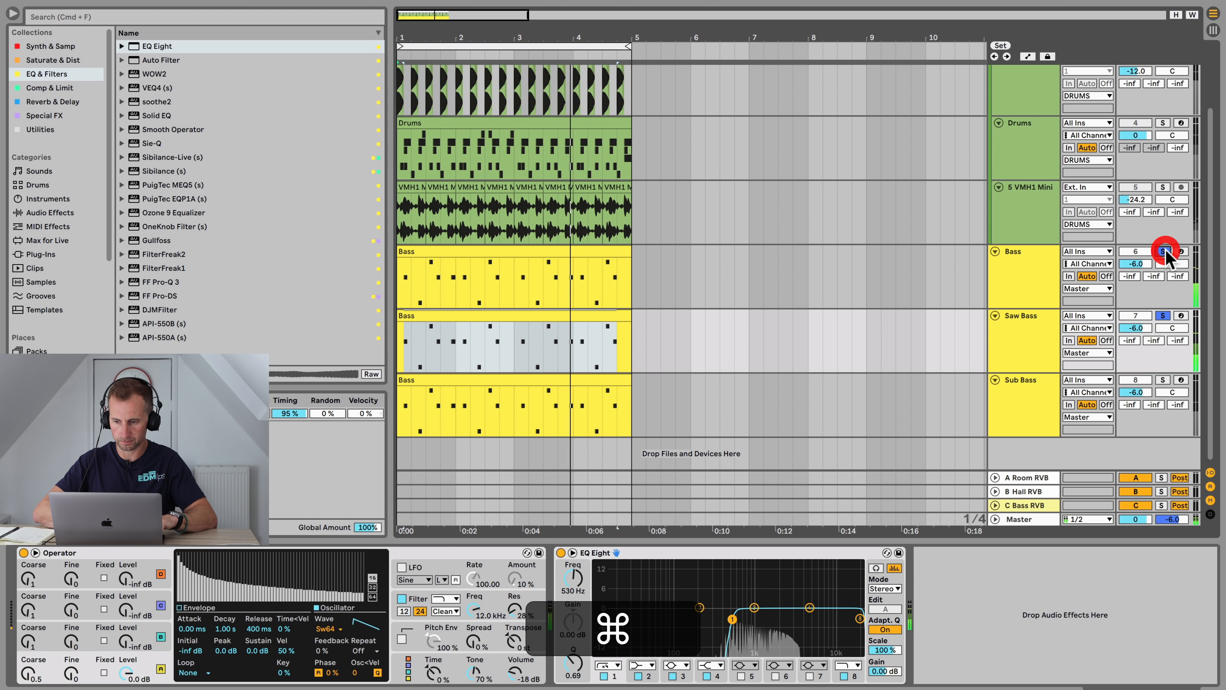
{"action": "left_click", "coordinate": [1163, 380], "text": "super"}
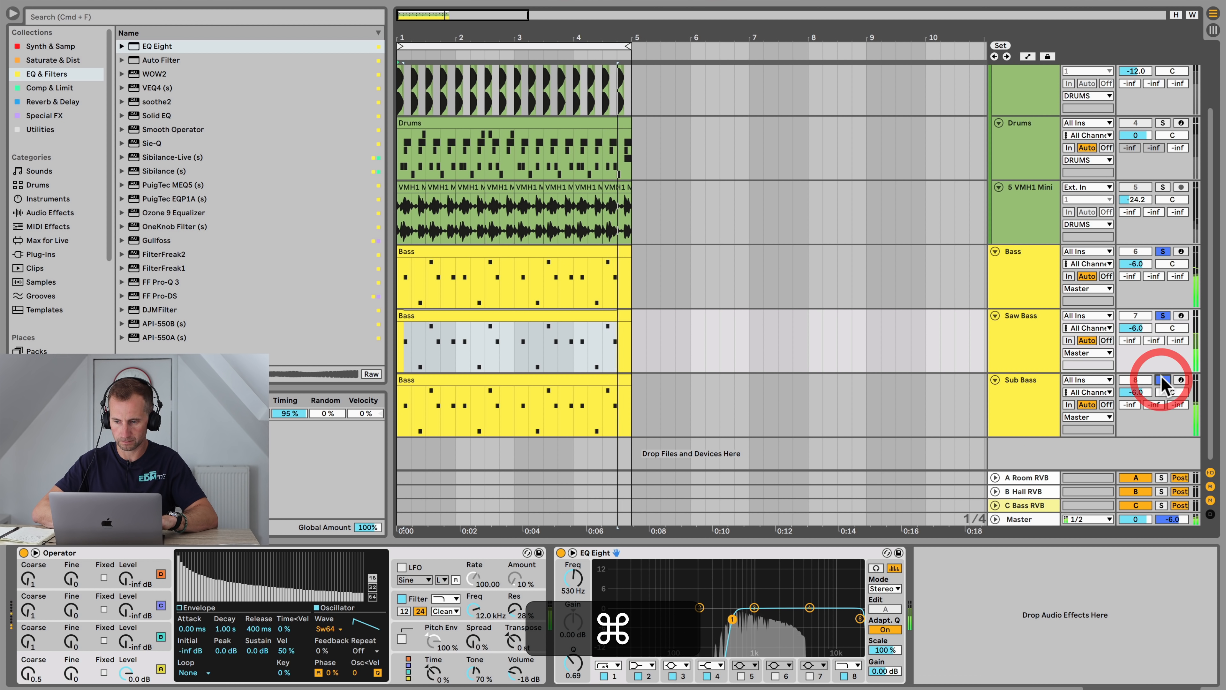
{"action": "left_click", "coordinate": [1137, 329]}
{"action": "left_click_drag", "start_coordinate": [1136, 329], "coordinate": [1139, 331]}
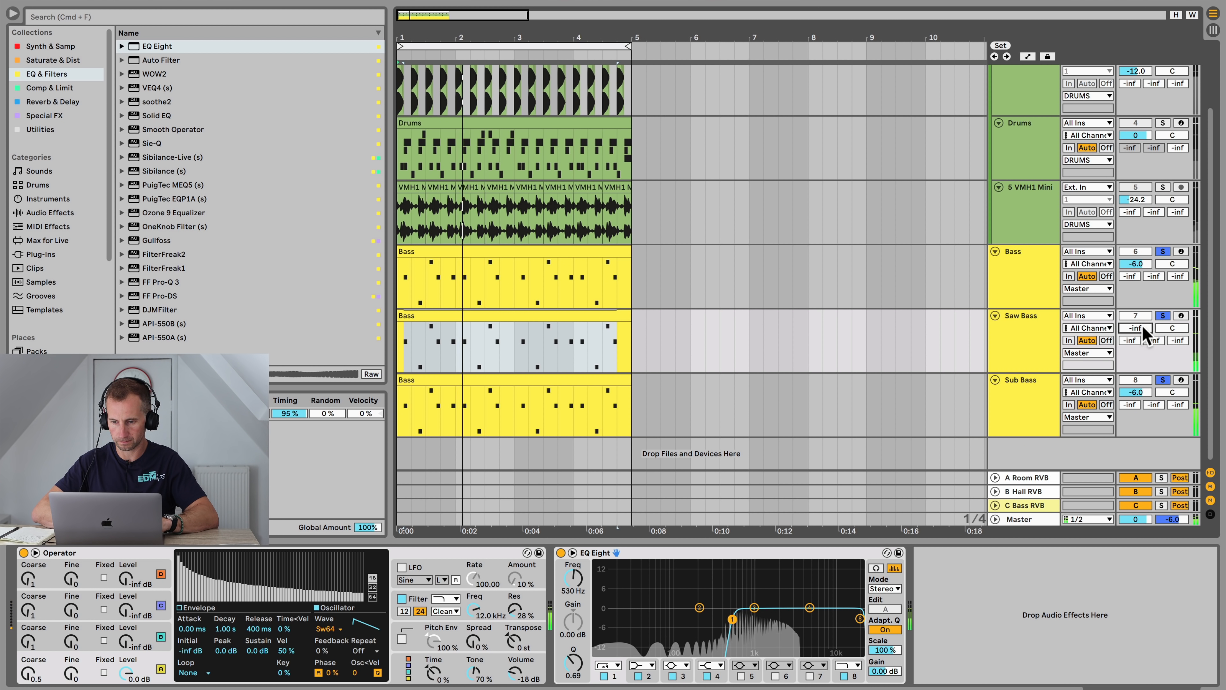
{"action": "key", "text": "space"}
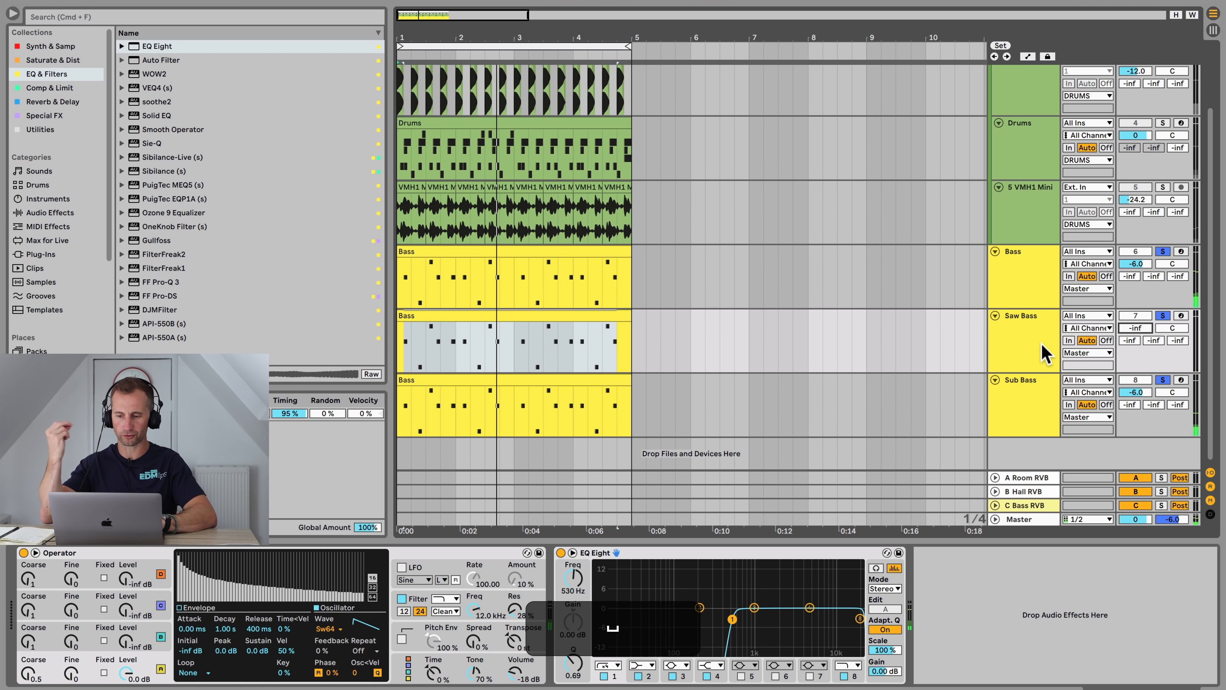
Step: Play the track and bring the Saw Bass volume up to about -18.1 dB
{"action": "left_click", "coordinate": [1041, 343]}
{"action": "key", "text": "space"}
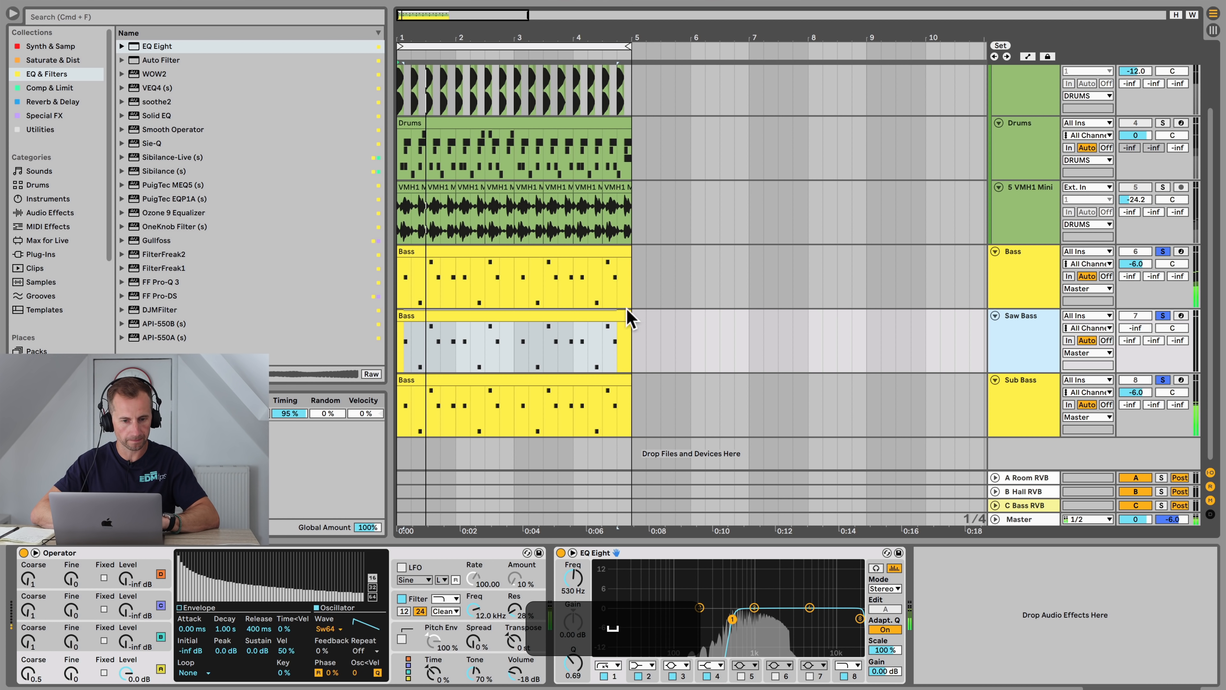
{"action": "left_click_drag", "start_coordinate": [1135, 328], "coordinate": [1136, 322]}
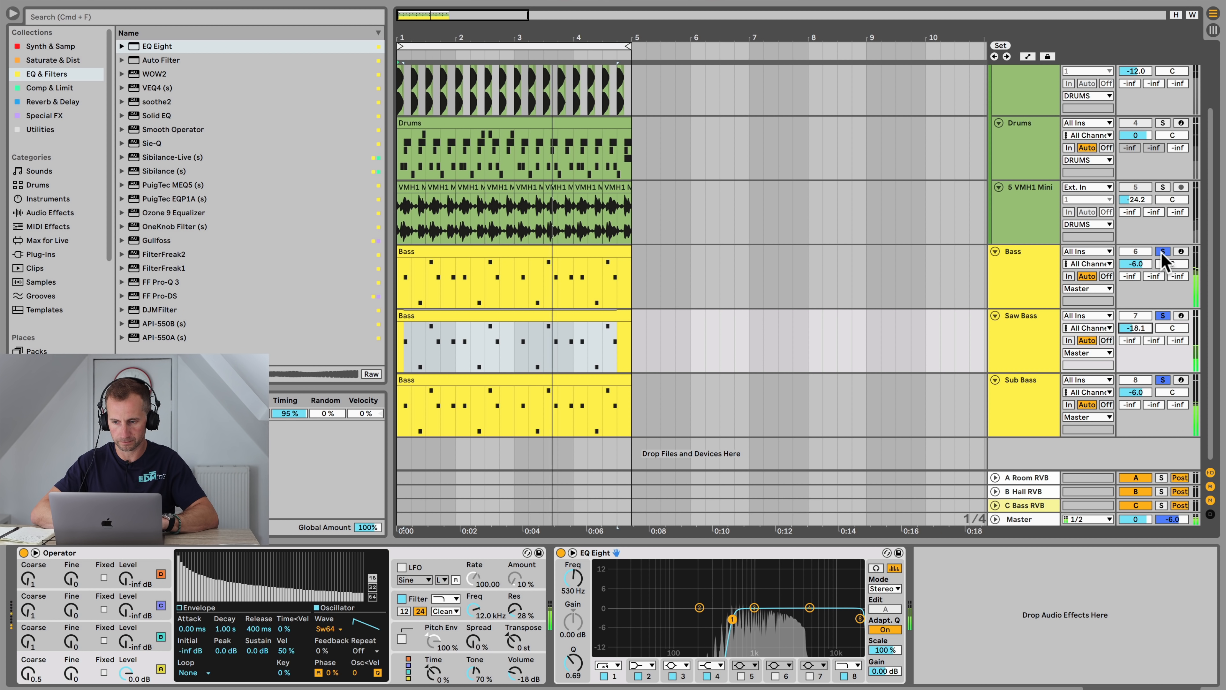
Step: Clear the solo and set the DRUMS bus volume to -2 dB
{"action": "left_click", "coordinate": [1162, 251]}
{"action": "scroll", "coordinate": [1043, 295], "scroll_direction": "up", "scroll_amount": 2}
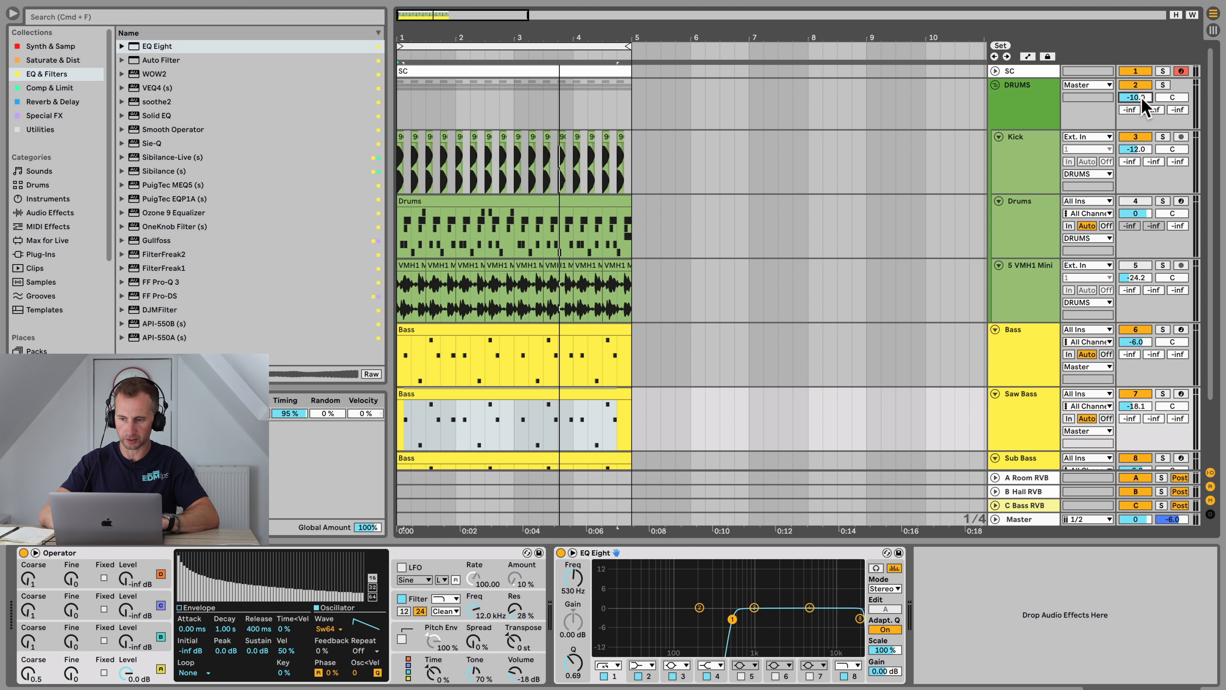
{"action": "type", "text": "-2"}
{"action": "key", "text": "Return"}
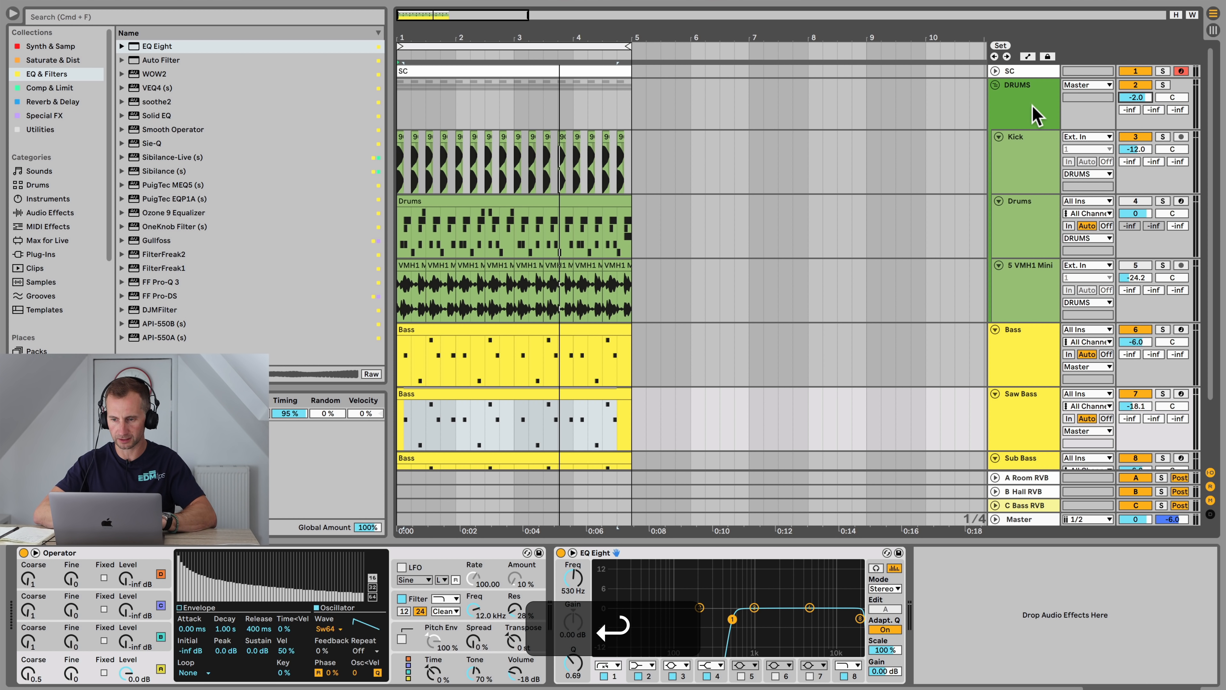
Step: Lower the S VMH1 Mini track volume to about -31.5 dB
{"action": "key", "text": "space"}
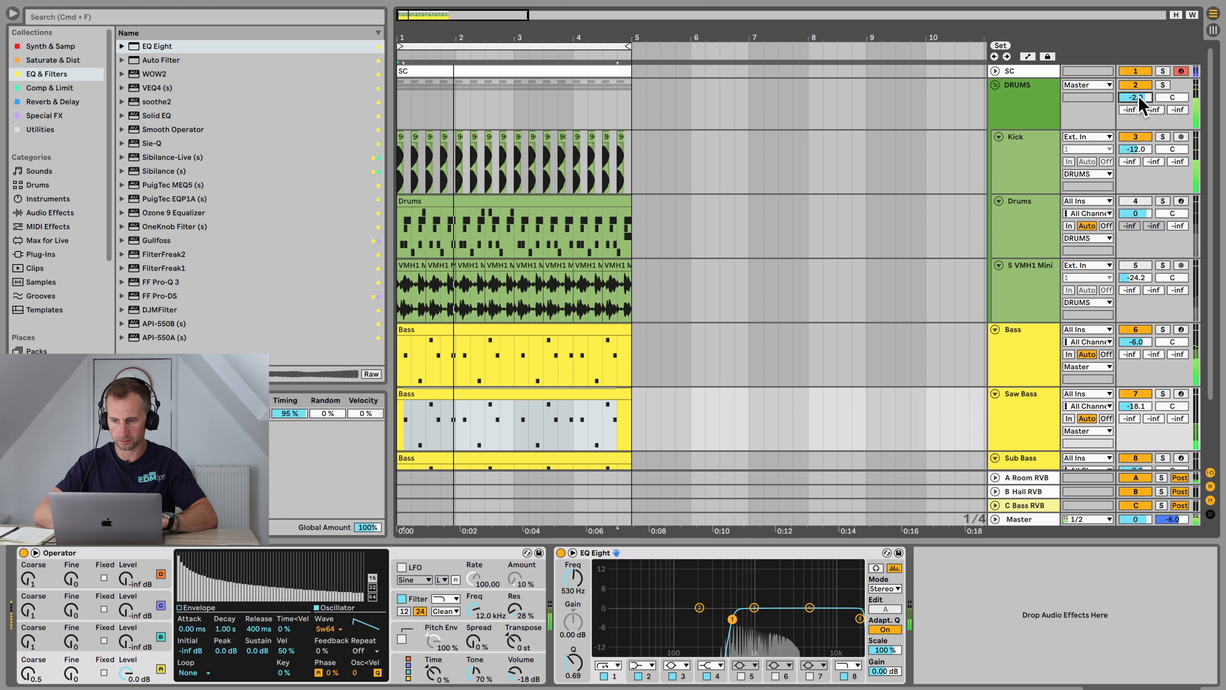
{"action": "left_click", "coordinate": [1135, 201]}
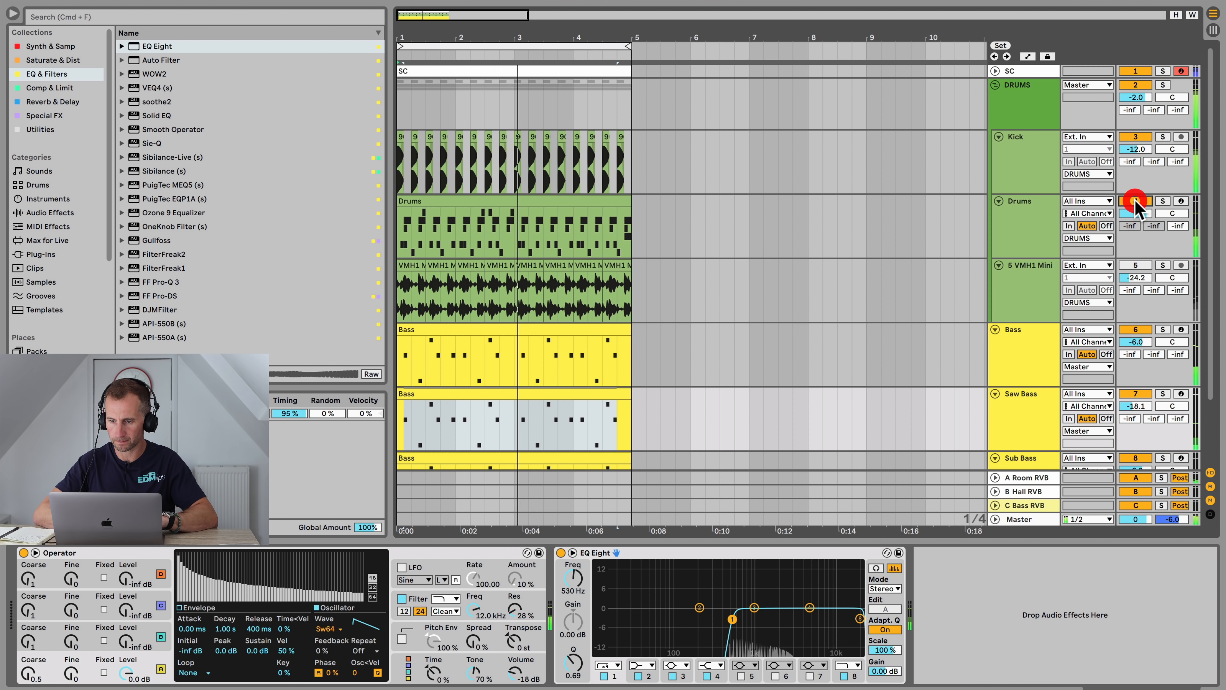
{"action": "left_click", "coordinate": [1132, 265]}
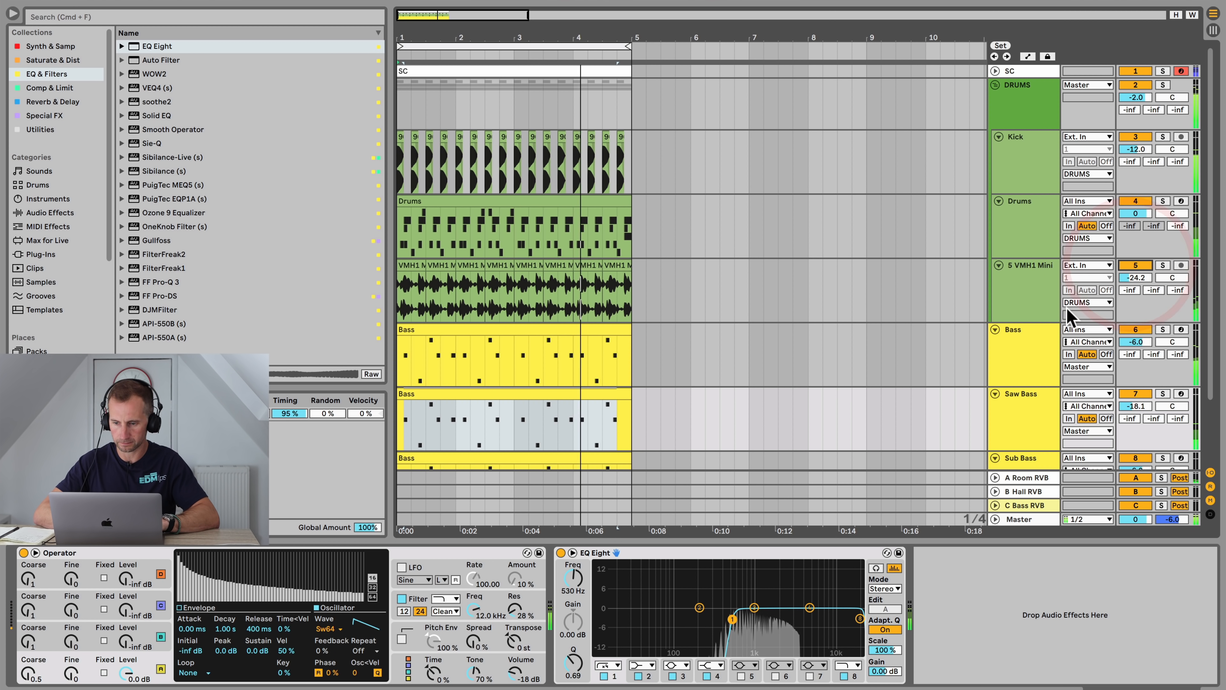
{"action": "left_click_drag", "start_coordinate": [1154, 279], "coordinate": [1142, 288]}
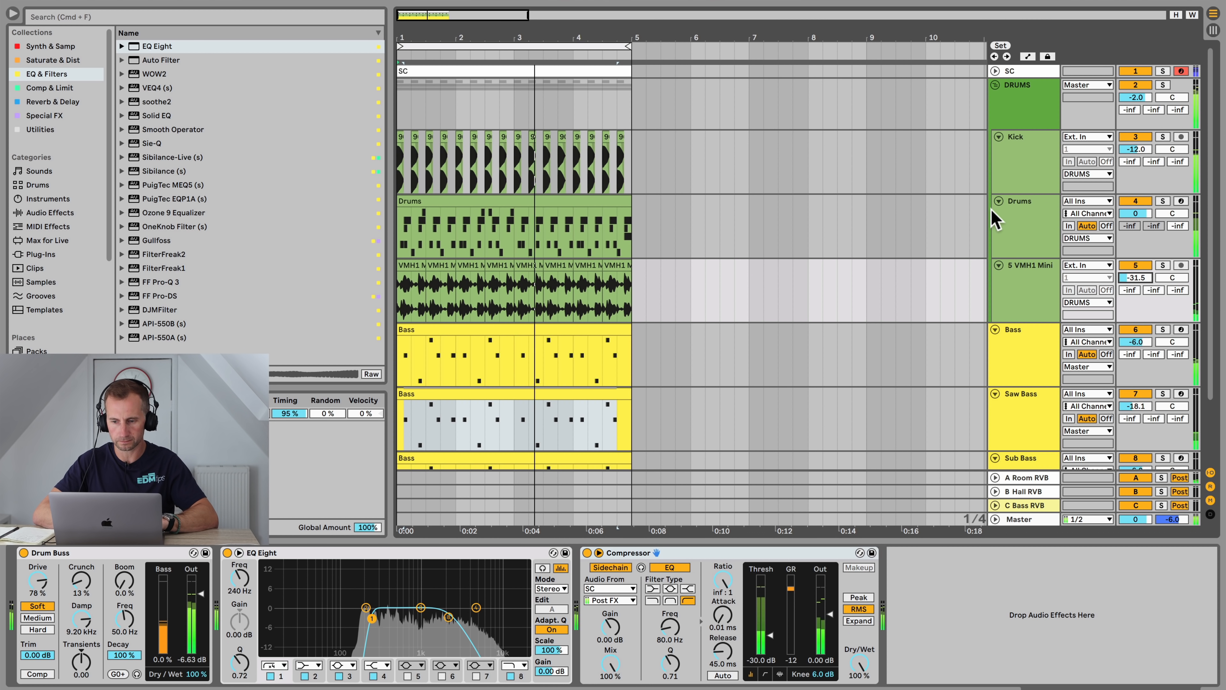
Step: Group the Bass, Saw Bass and Sub Bass tracks and rename the group BASS
{"action": "scroll", "coordinate": [1089, 329], "scroll_direction": "down", "scroll_amount": 3}
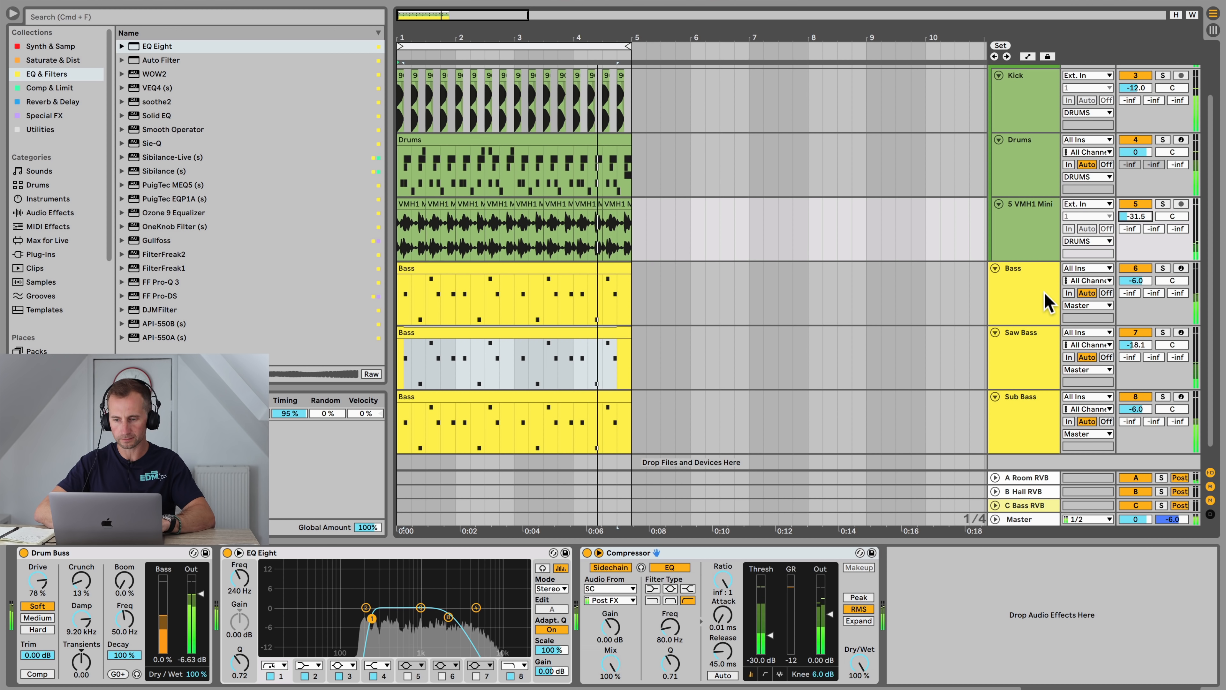
{"action": "left_click", "coordinate": [1034, 285]}
{"action": "left_click", "coordinate": [1032, 414], "text": "shift"}
{"action": "key", "text": "super+shift+g"}
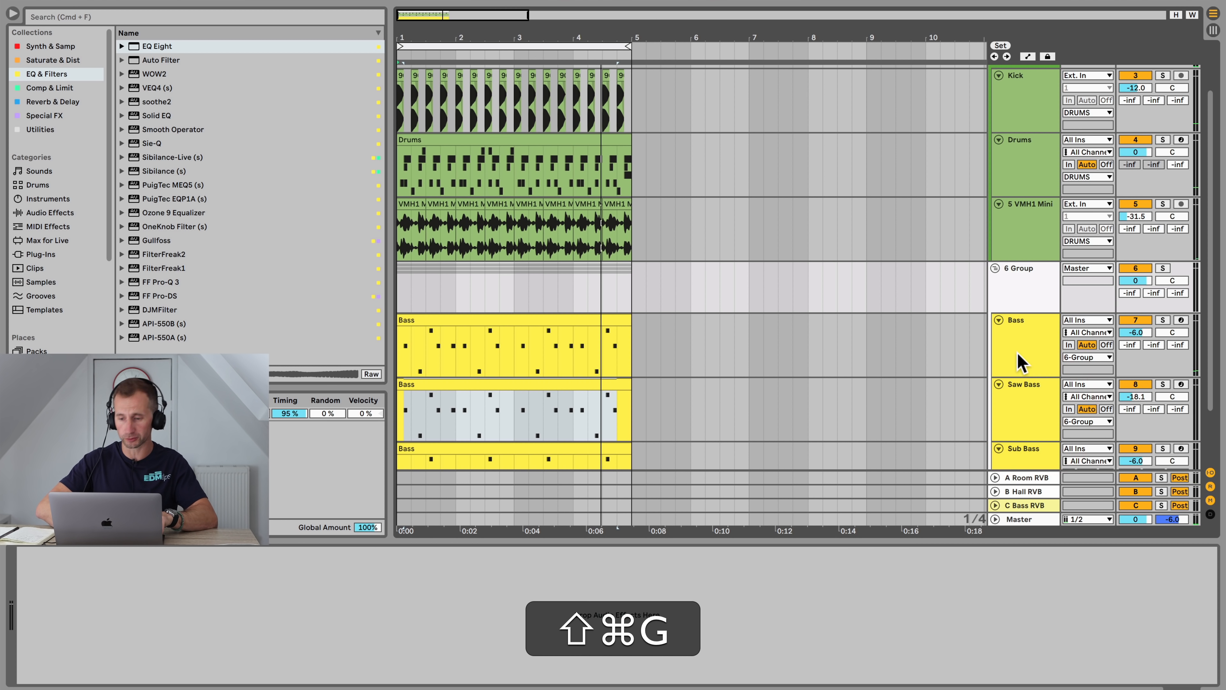
{"action": "left_click", "coordinate": [1017, 272]}
{"action": "key", "text": "super+r"}
{"action": "type", "text": "BASS"}
{"action": "key", "text": "shift+Return"}
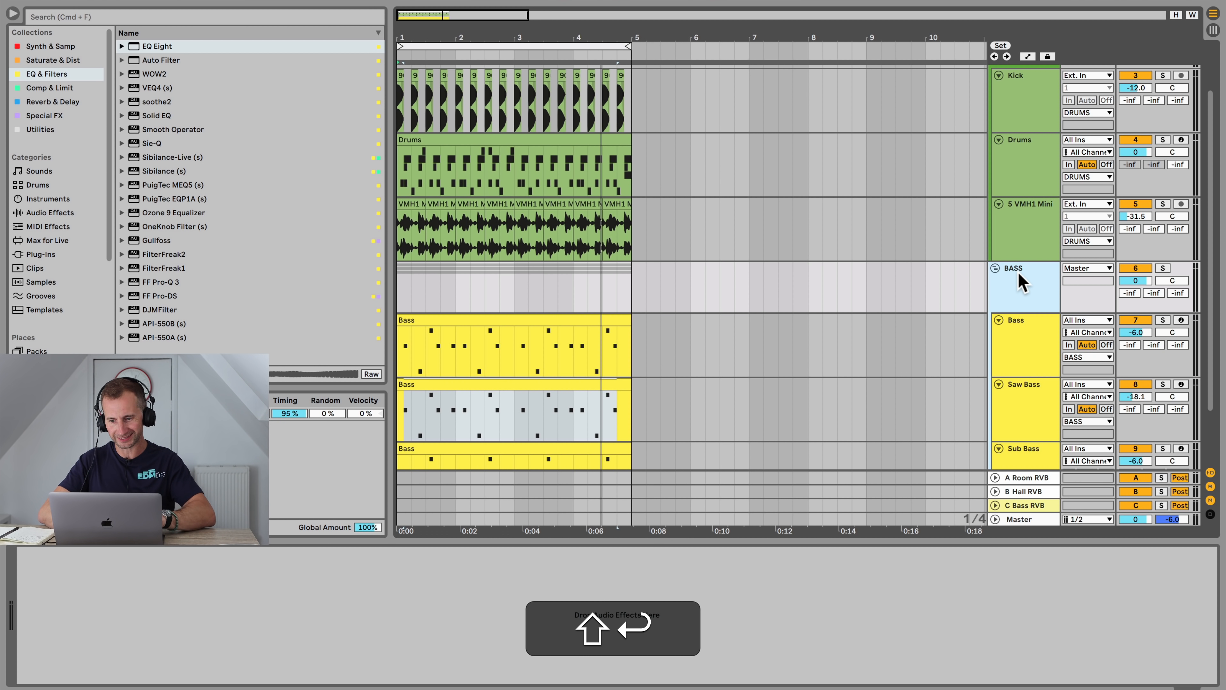
Step: Color the BASS group track orange
{"action": "right_click", "coordinate": [1017, 271]}
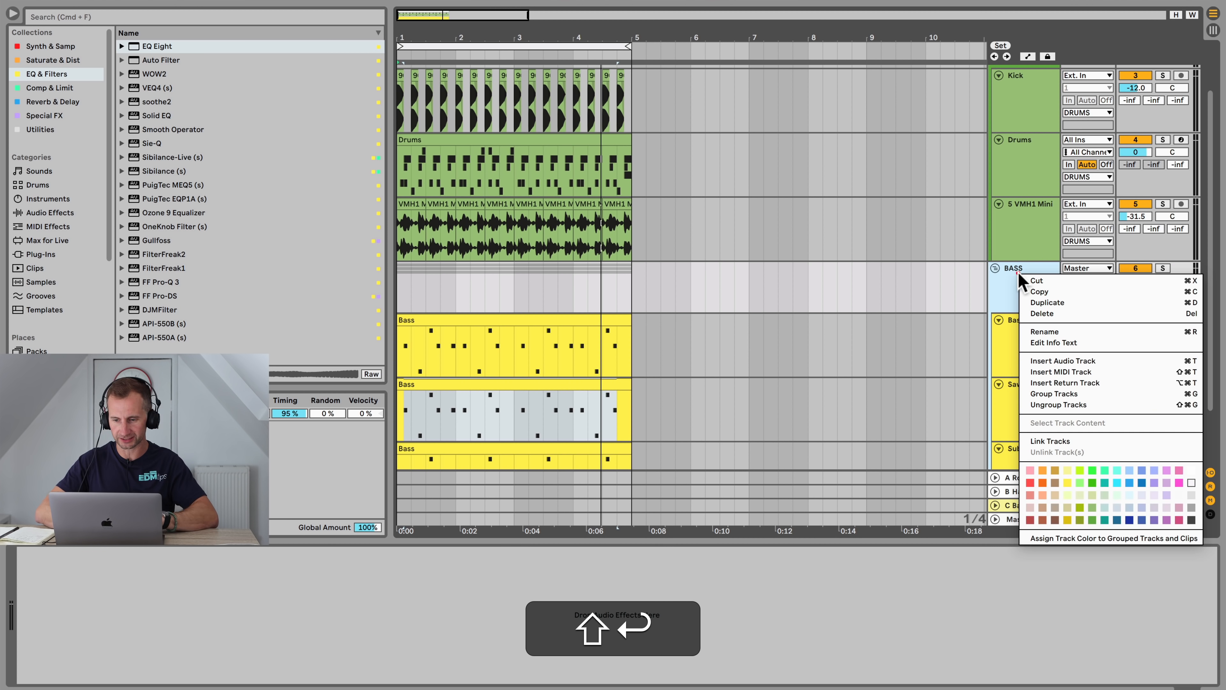
{"action": "left_click", "coordinate": [1044, 483]}
Step: Inspect the devices on the Bass, Saw Bass and Sub Bass tracks
{"action": "left_click", "coordinate": [1032, 295]}
{"action": "scroll", "coordinate": [1033, 300], "scroll_direction": "down", "scroll_amount": 2}
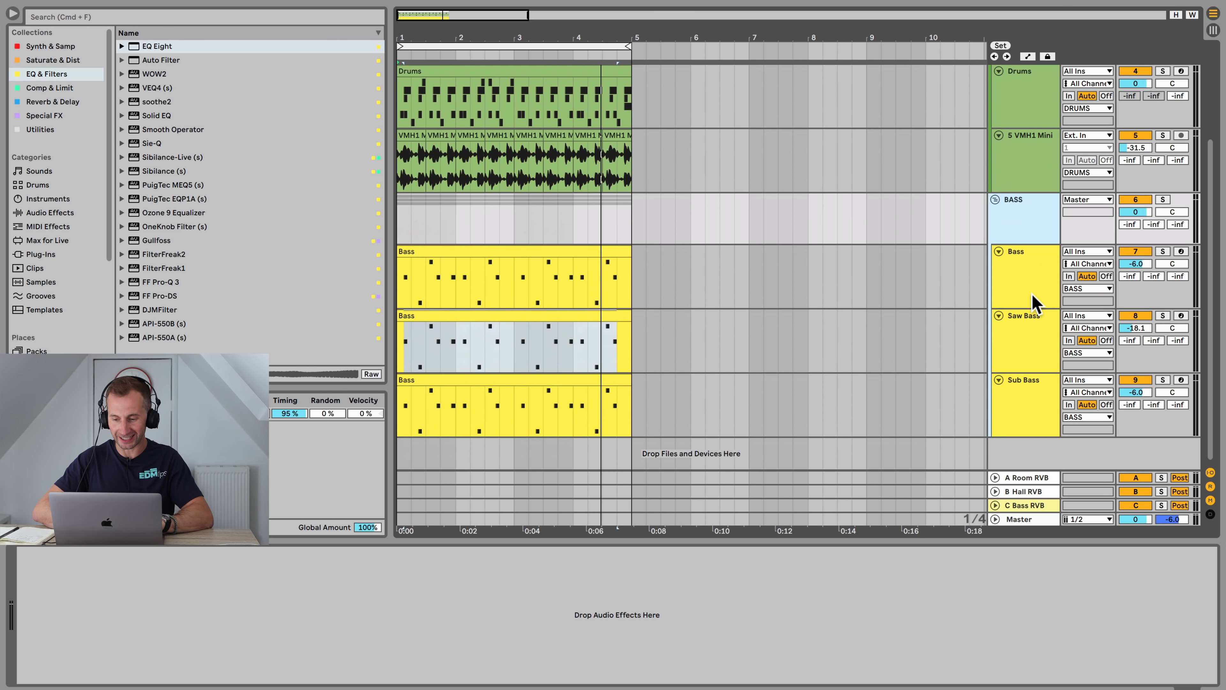
{"action": "left_click", "coordinate": [1032, 299]}
{"action": "left_click", "coordinate": [1029, 334]}
{"action": "left_click", "coordinate": [1032, 403]}
{"action": "scroll", "coordinate": [1028, 321], "scroll_direction": "up", "scroll_amount": 2}
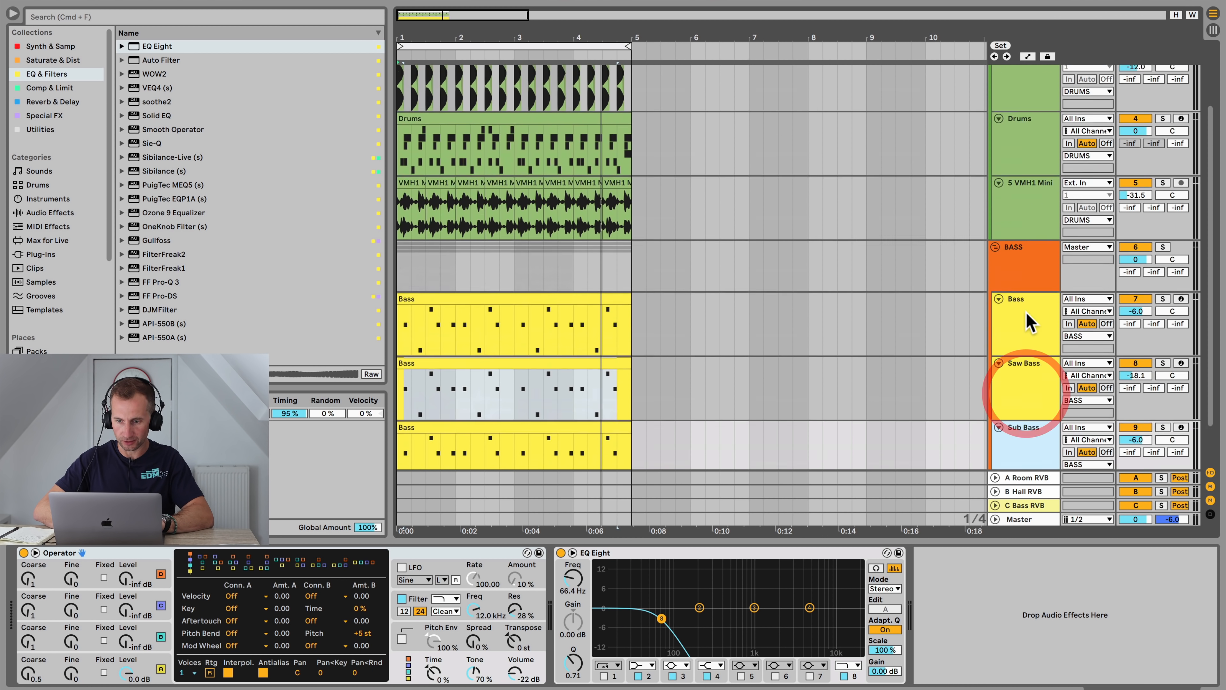
{"action": "scroll", "coordinate": [1031, 322], "scroll_direction": "up", "scroll_amount": 2}
Step: Copy the sidechain Compressor from the DRUMS bus and paste it onto the BASS group
{"action": "left_click", "coordinate": [1032, 305]}
{"action": "left_click", "coordinate": [727, 550]}
{"action": "key", "text": "super+c"}
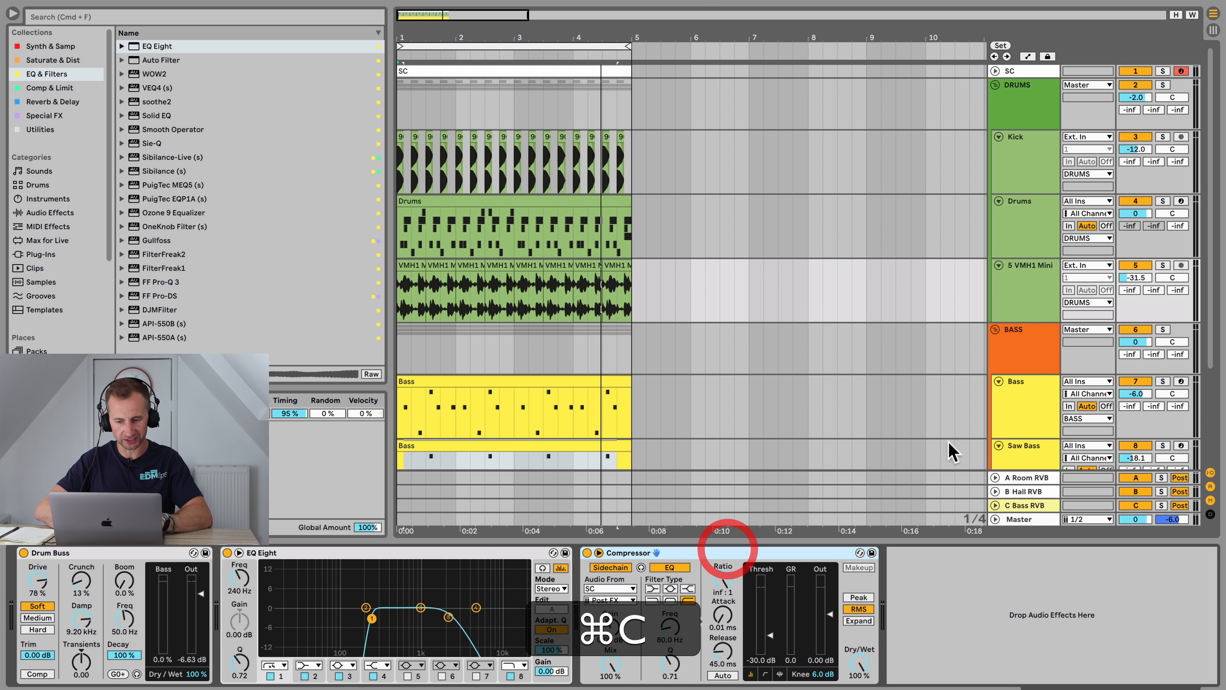
{"action": "left_click", "coordinate": [1018, 350]}
{"action": "left_click", "coordinate": [809, 566]}
{"action": "key", "text": "super+v"}
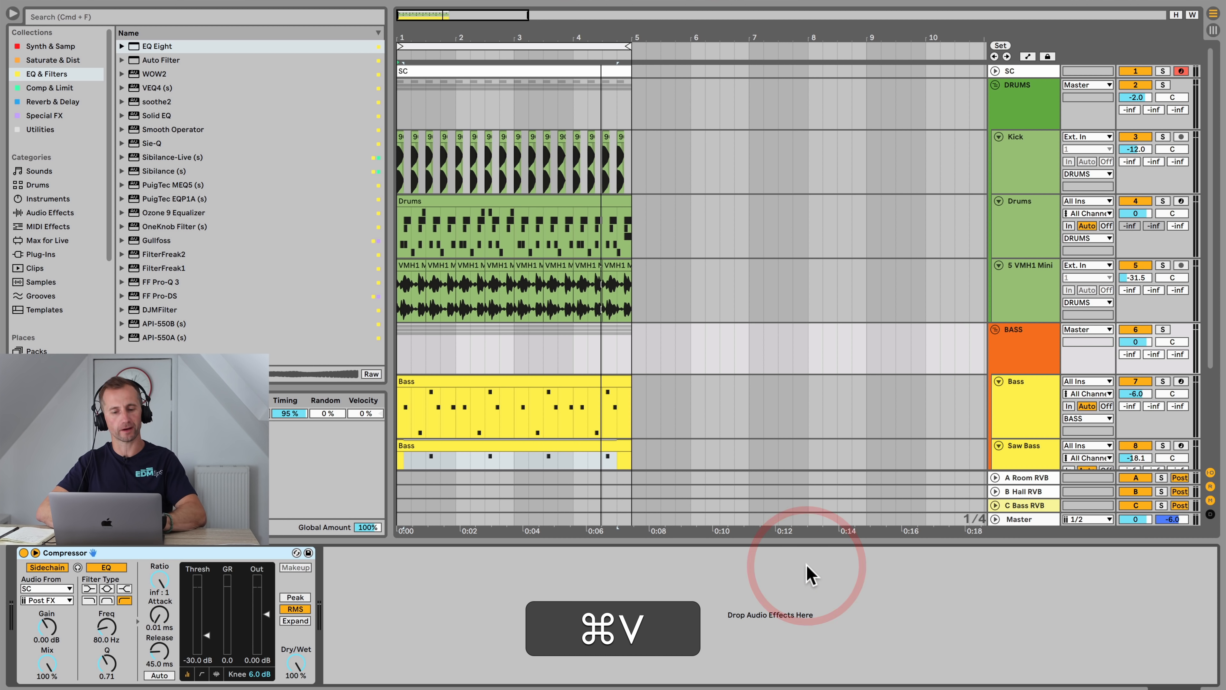
Step: Try lowering the BASS group Compressor's threshold and undo the change
{"action": "key", "text": "space"}
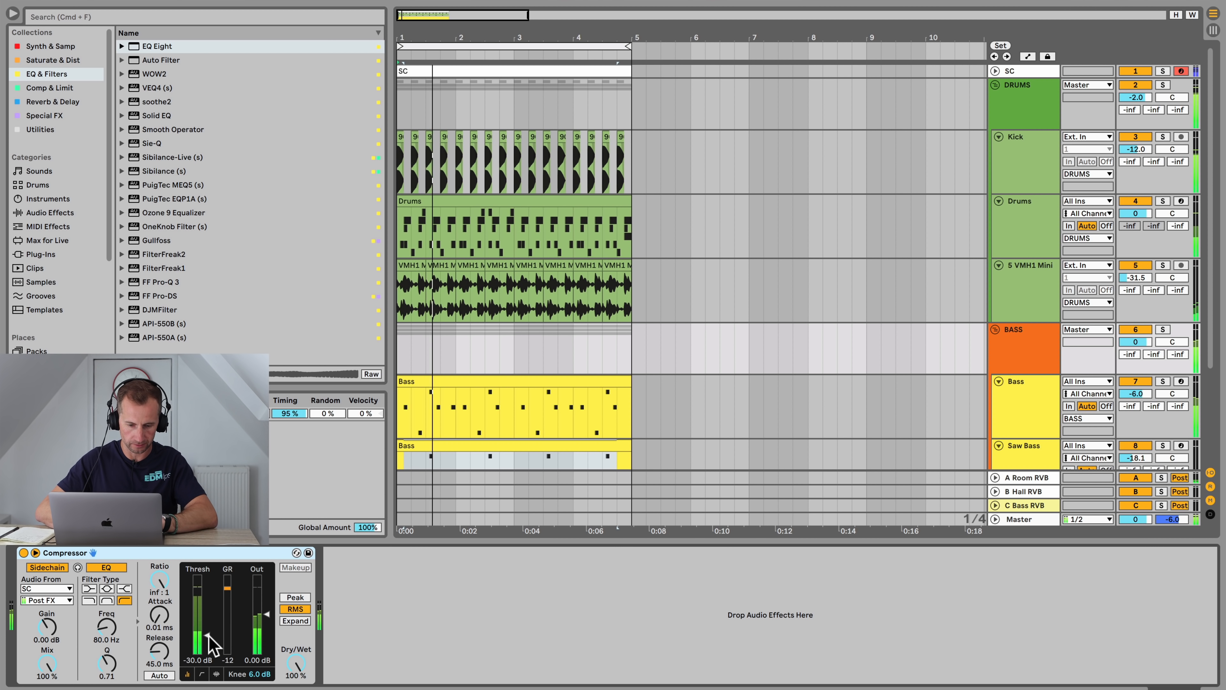
{"action": "left_click_drag", "start_coordinate": [208, 636], "coordinate": [208, 652]}
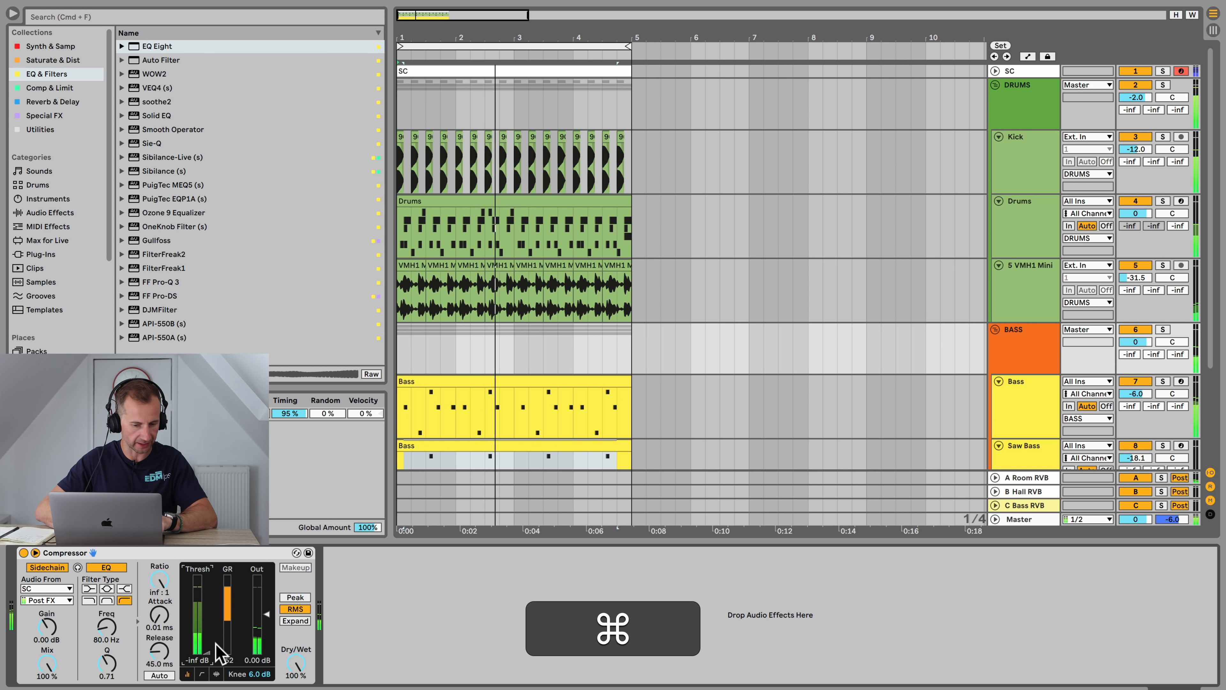
{"action": "key", "text": "super+z"}
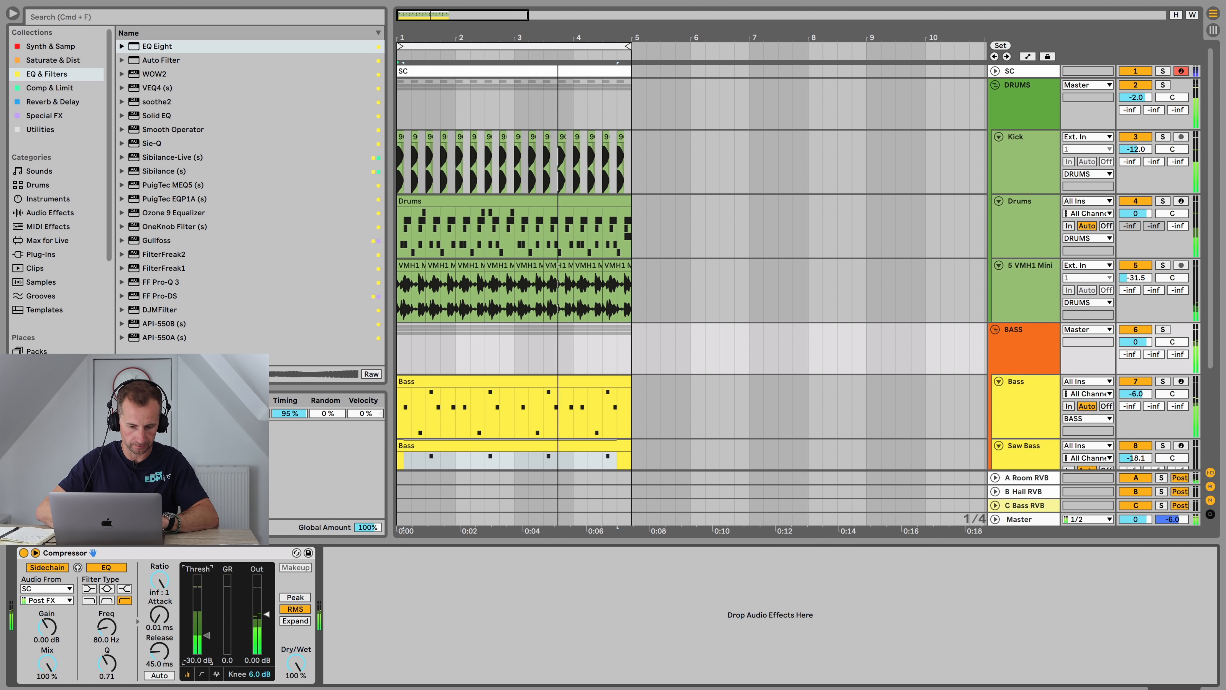
Step: Solo the BASS group and toggle its Compressor on and off to hear the ducking
{"action": "left_click", "coordinate": [1163, 329]}
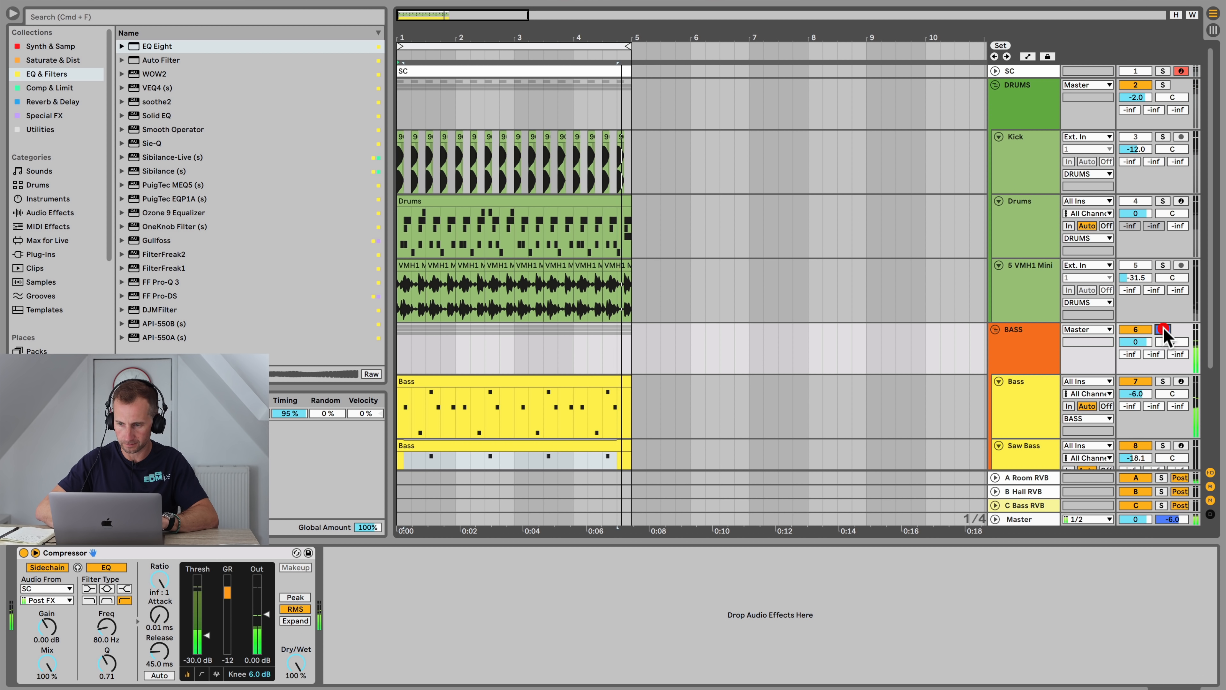
{"action": "left_click", "coordinate": [23, 556]}
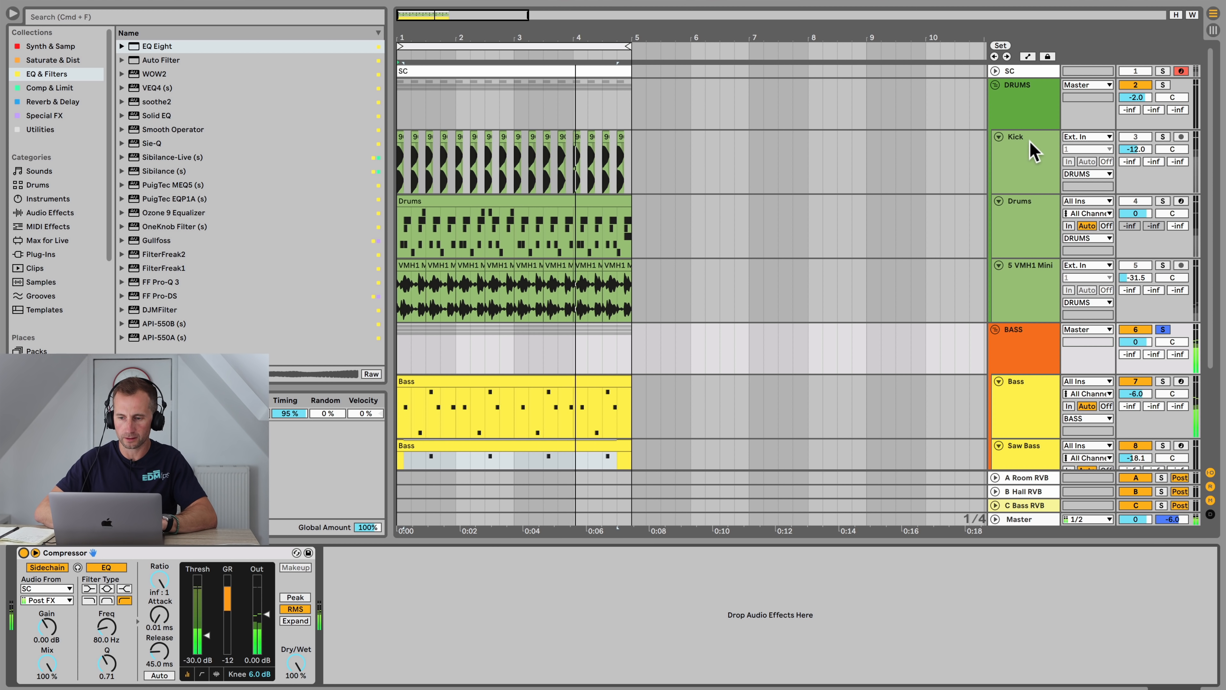
{"action": "key", "text": "space"}
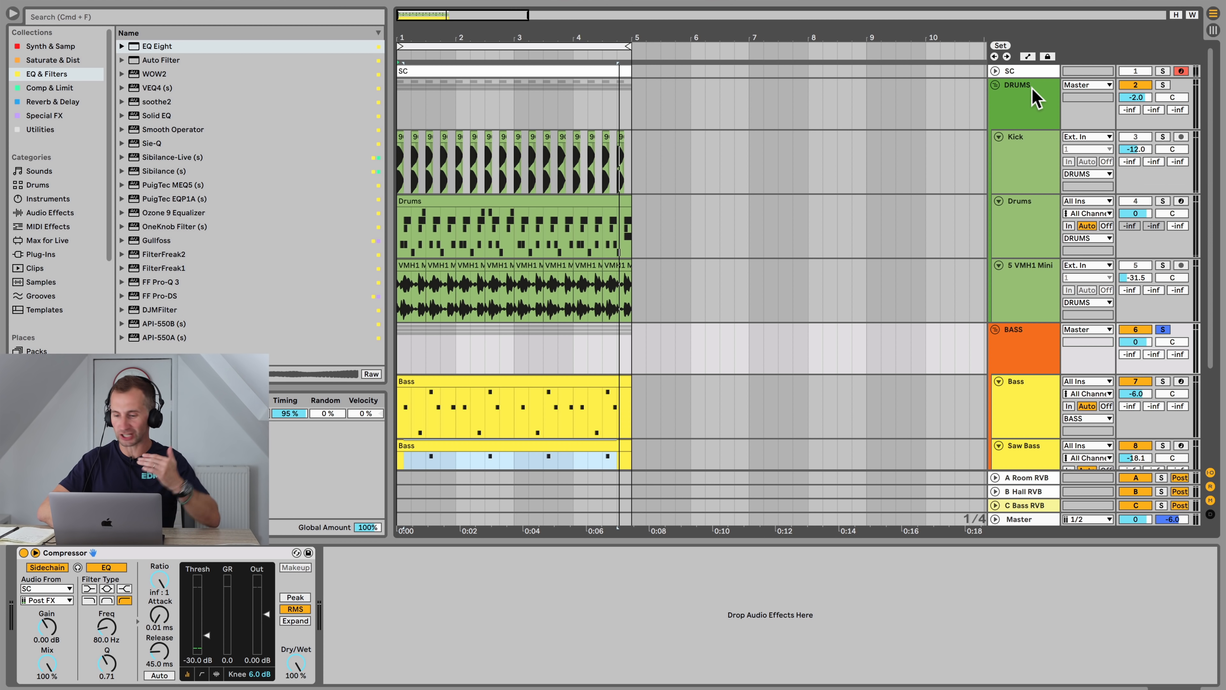
Step: Add Drum Buss from the Comp & Limit collection to the BASS group before the Compressor
{"action": "left_click", "coordinate": [1032, 339]}
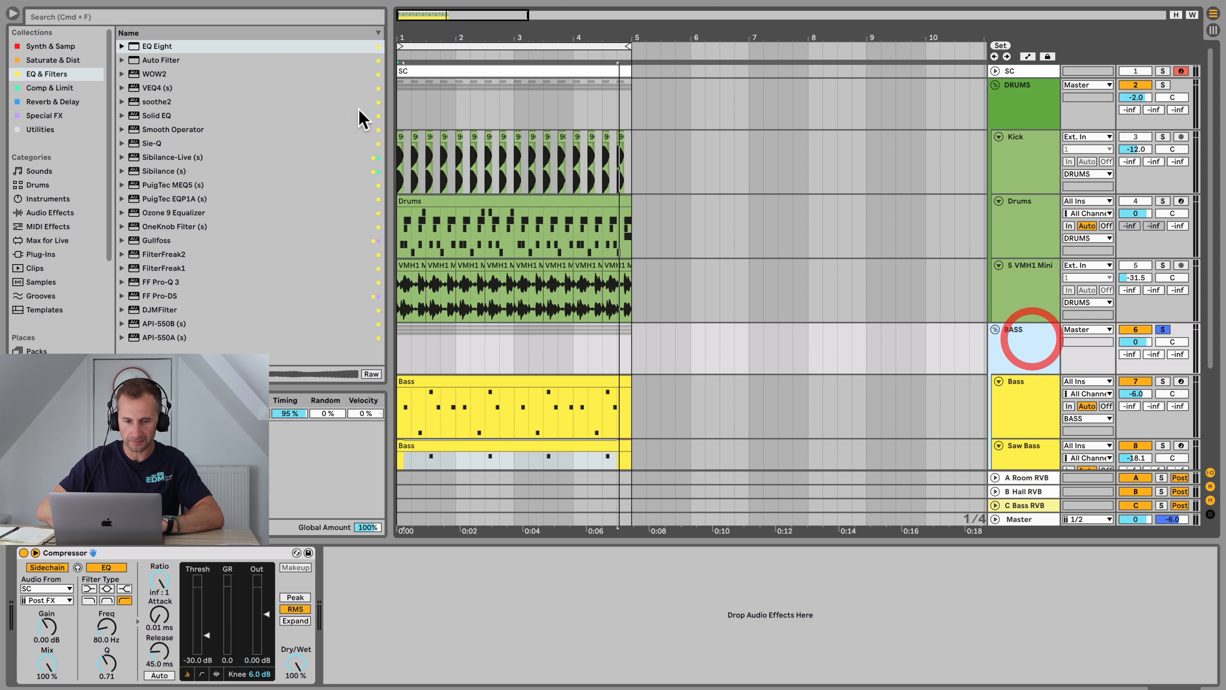
{"action": "left_click", "coordinate": [55, 88]}
{"action": "left_click", "coordinate": [170, 58]}
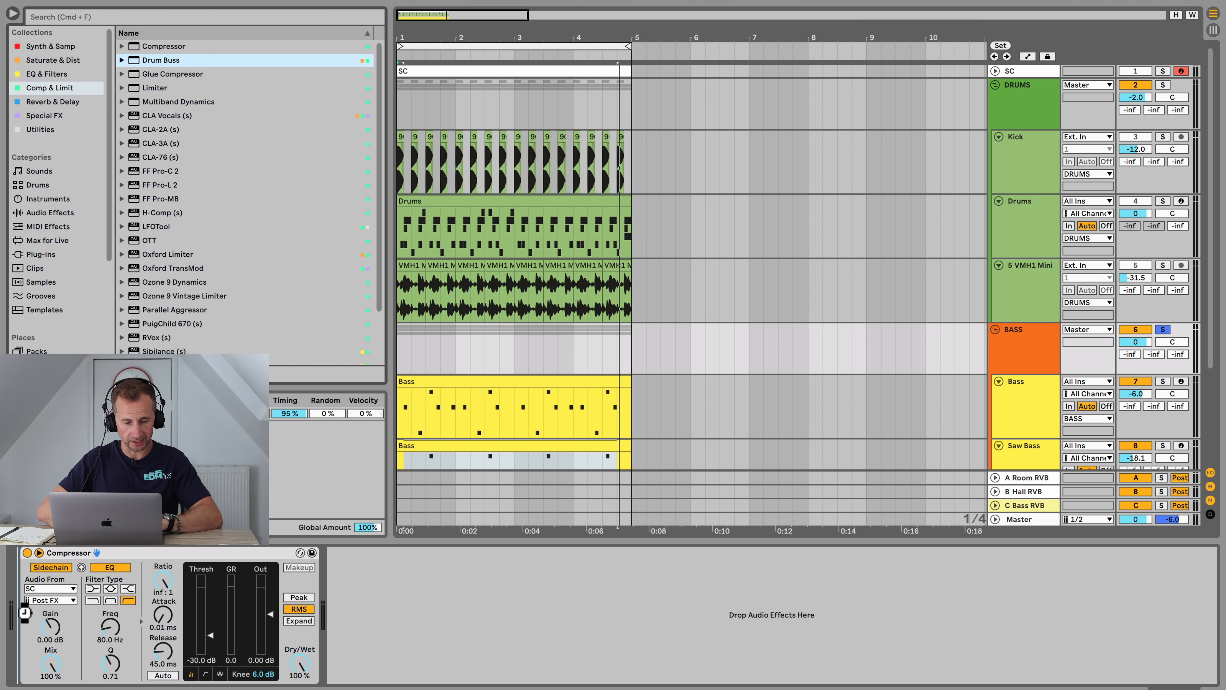
{"action": "left_click_drag", "start_coordinate": [24, 612], "coordinate": [26, 616]}
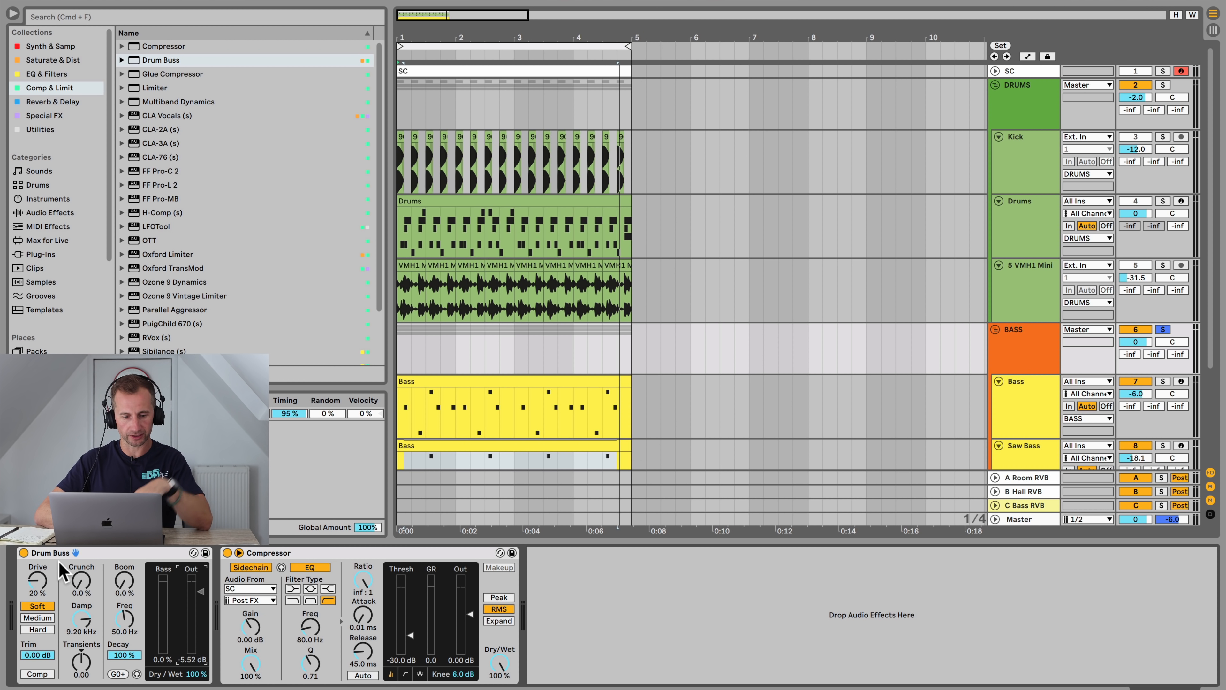
Step: Audition the Drum Buss bypassed and active, and set its Drive to 37 %
{"action": "left_click", "coordinate": [23, 552]}
{"action": "key", "text": "space"}
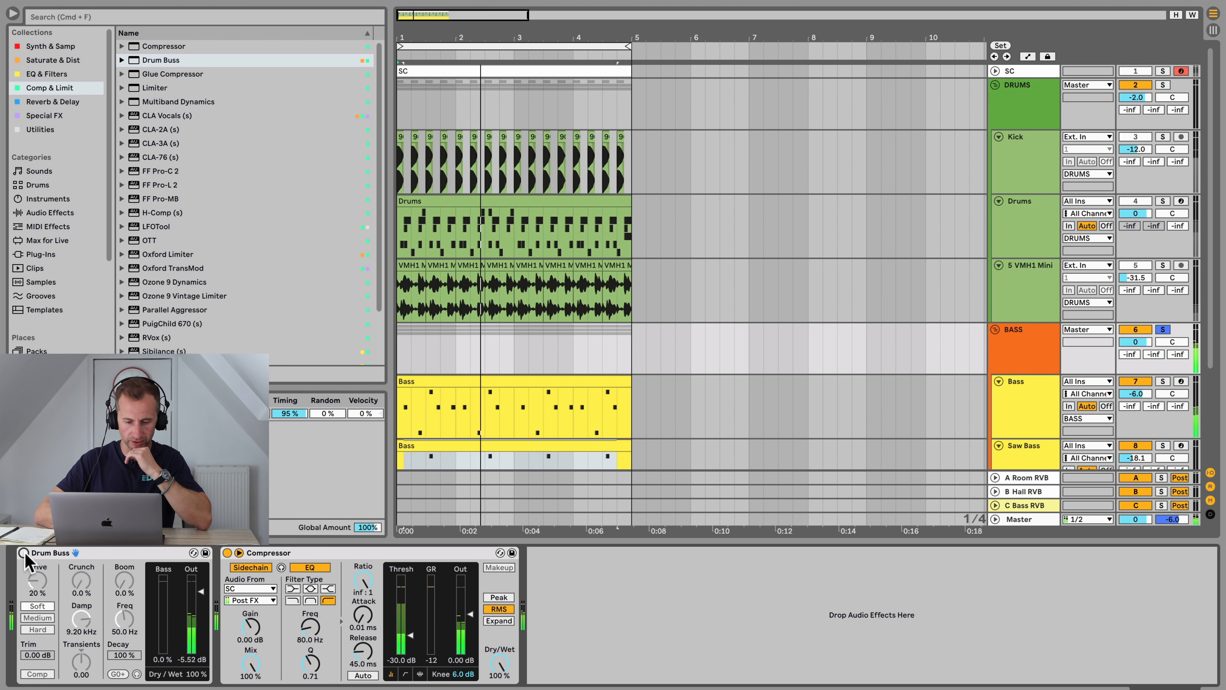
{"action": "left_click", "coordinate": [24, 553]}
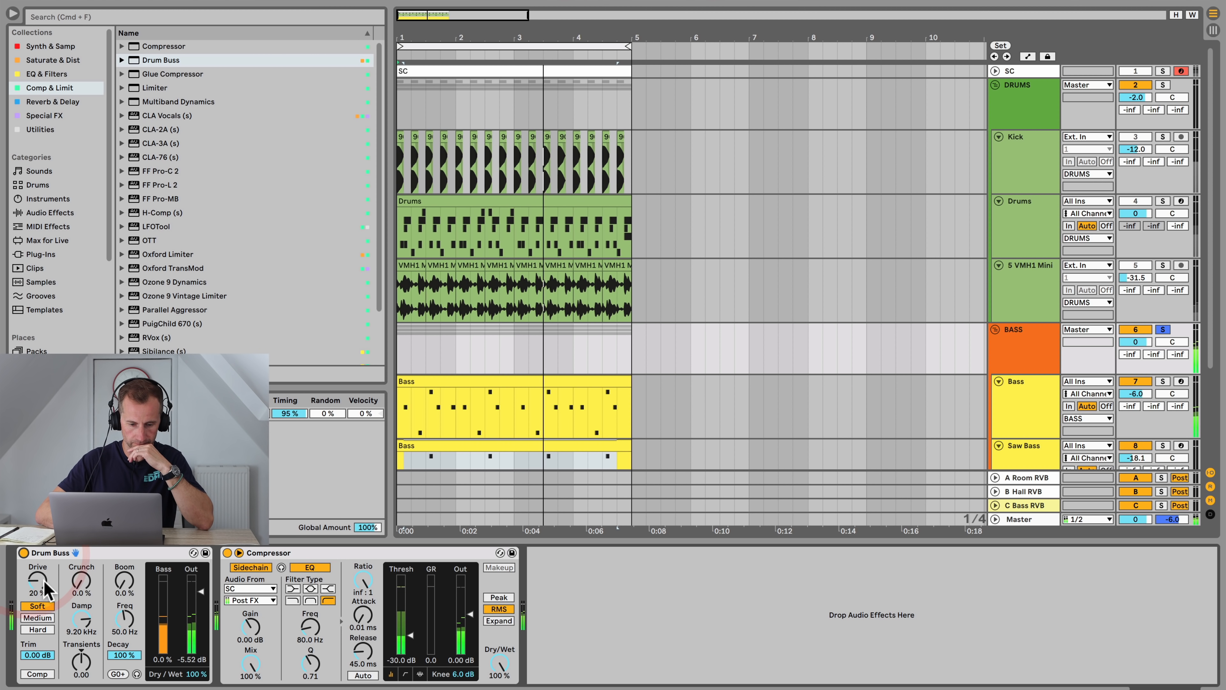
{"action": "left_click_drag", "start_coordinate": [40, 581], "coordinate": [82, 585]}
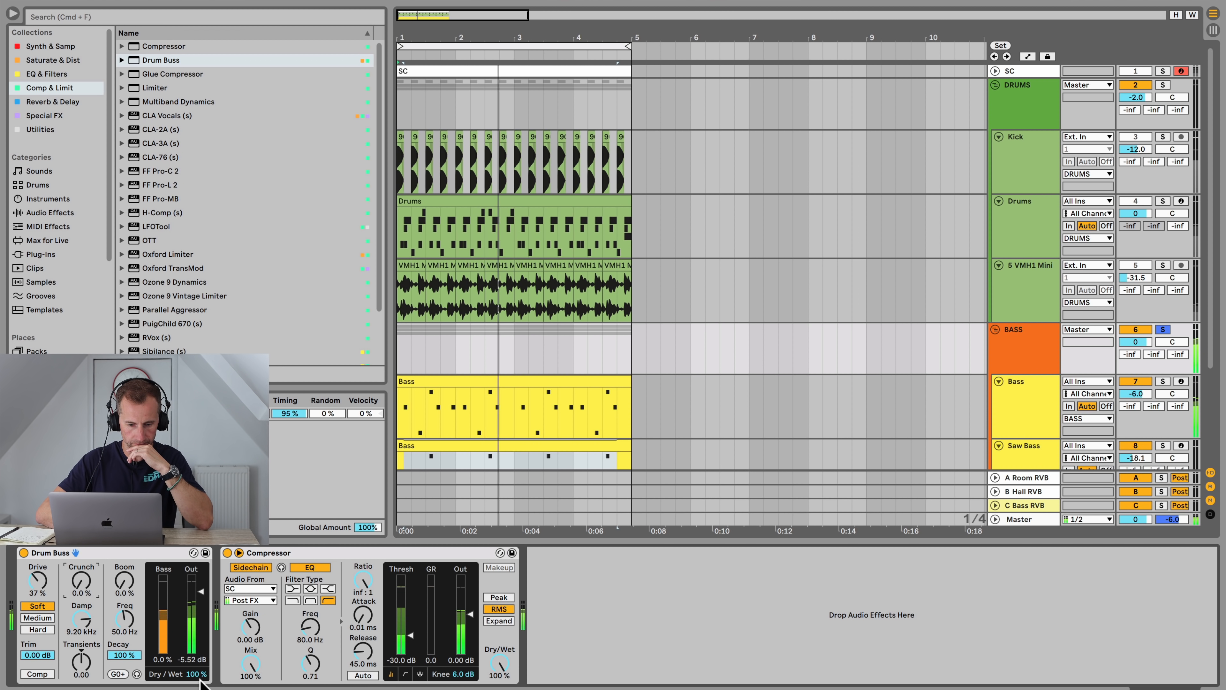
{"action": "mouse_move", "coordinate": [195, 674]}
{"action": "left_mouse_down"}
{"action": "mouse_move", "coordinate": [195, 689]}
{"action": "mouse_move", "coordinate": [195, 674]}
{"action": "left_mouse_up"}
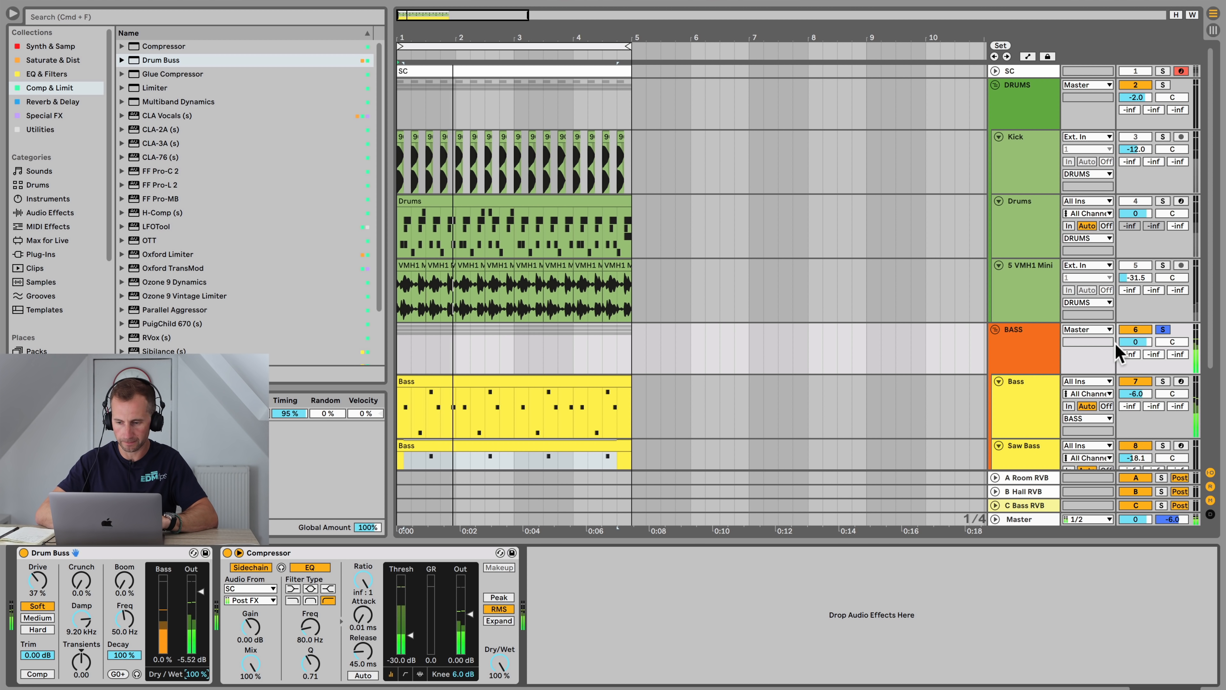
Step: Unsolo the BASS group and save the project
{"action": "left_click", "coordinate": [1162, 329]}
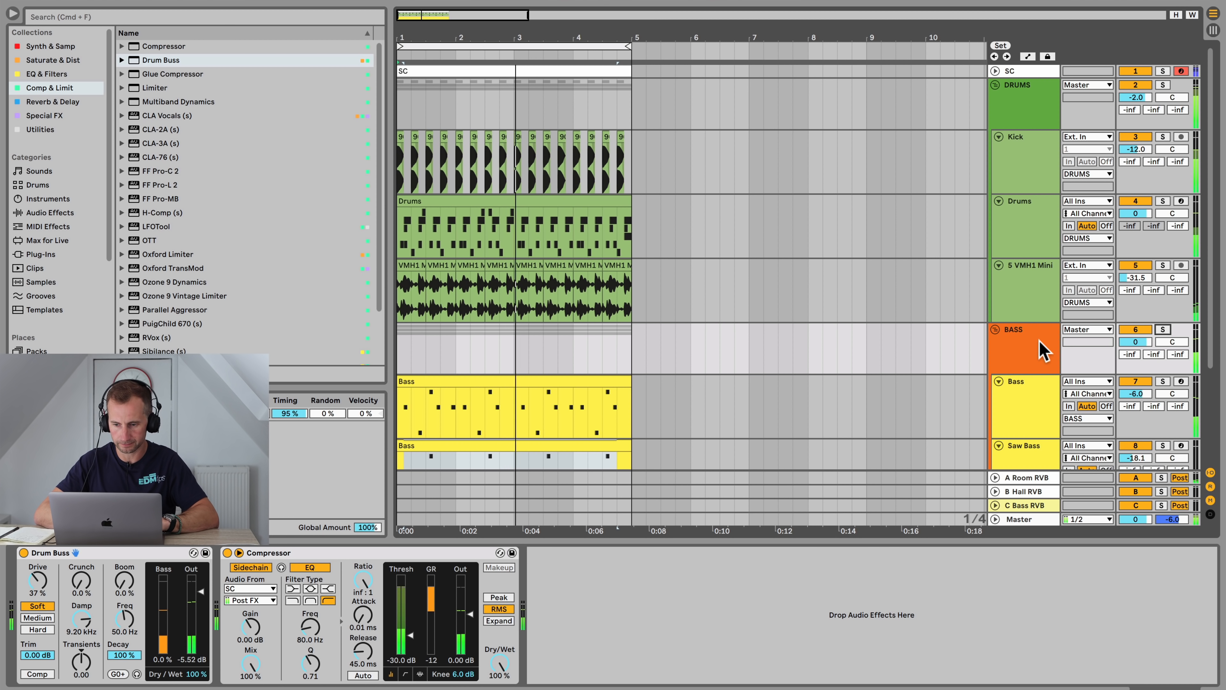
{"action": "left_click", "coordinate": [1041, 349]}
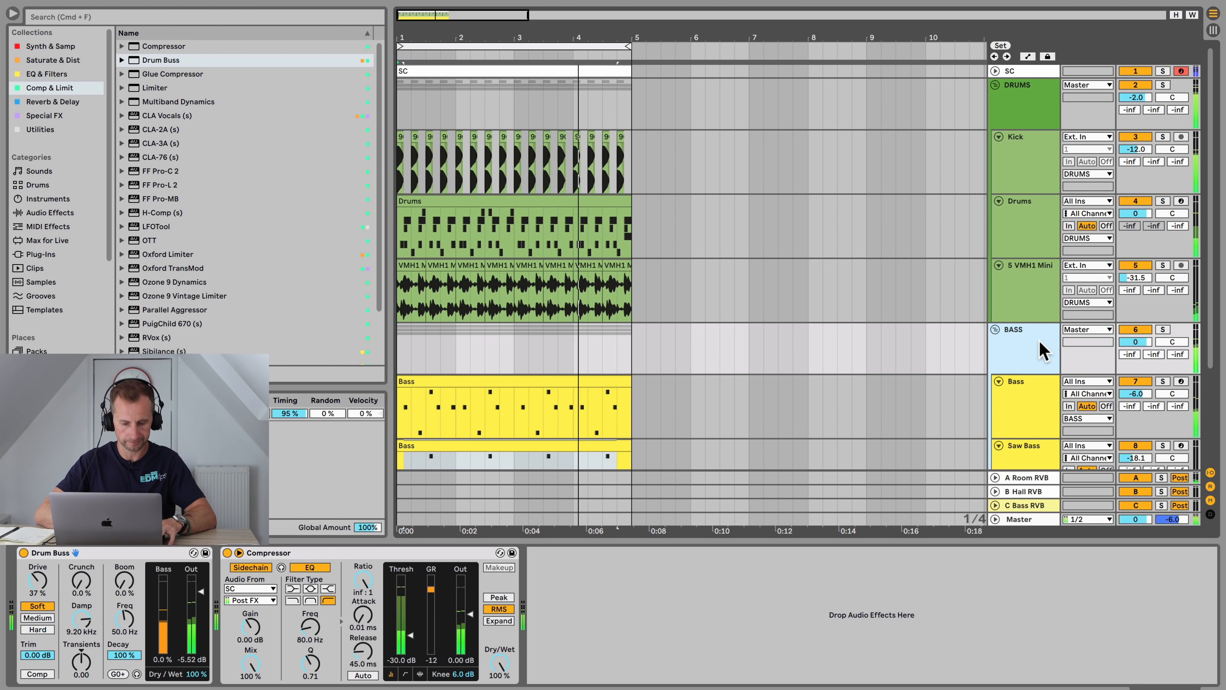
{"action": "key", "text": "super+s"}
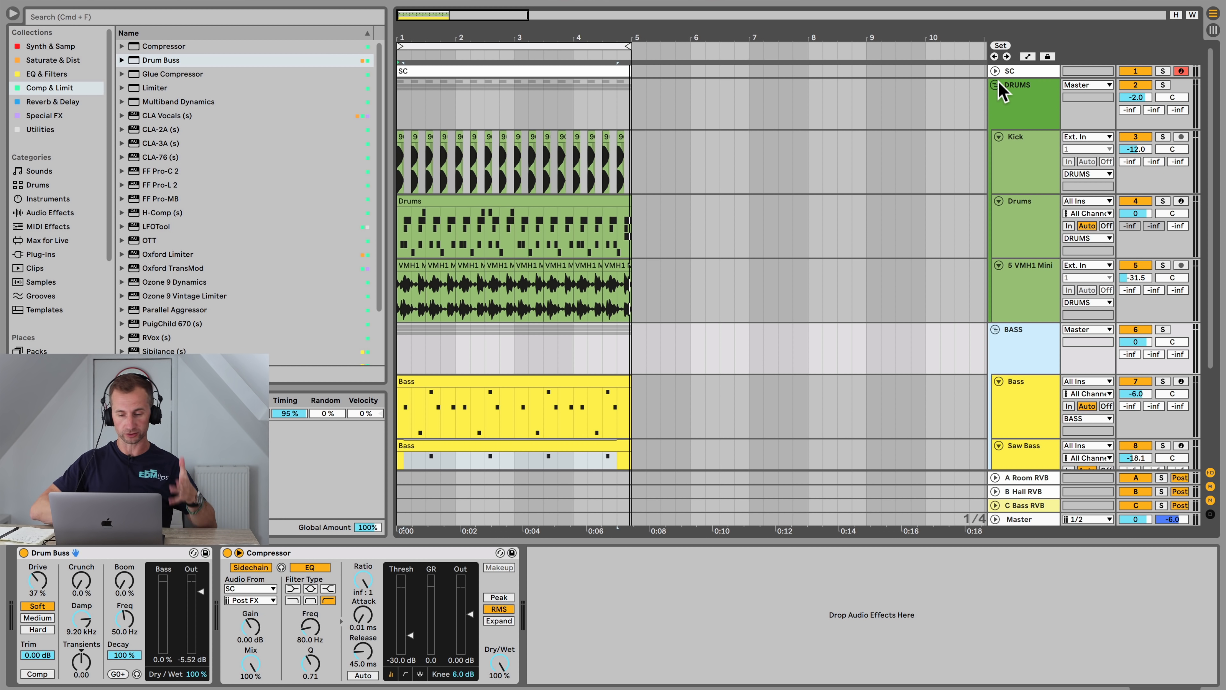
Step: Collapse the BASS and DRUMS groups and insert a new MIDI track
{"action": "left_click", "coordinate": [995, 329]}
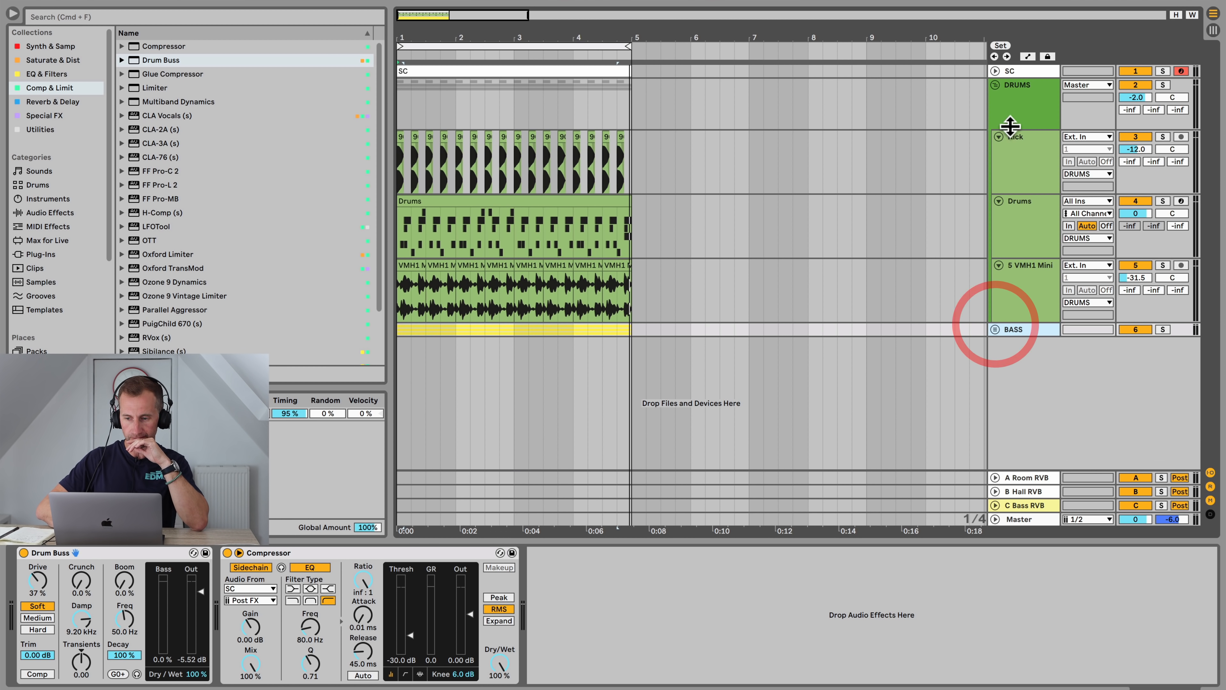
{"action": "left_click", "coordinate": [995, 84]}
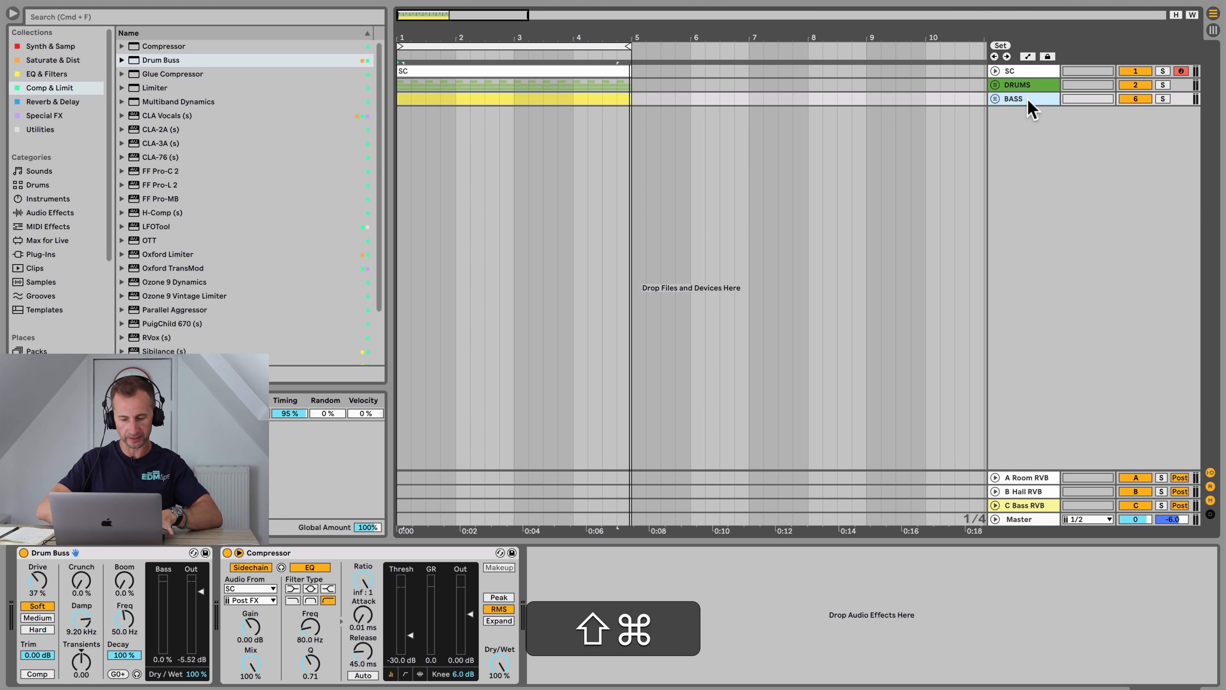
{"action": "key", "text": "super+shift+t"}
{"action": "left_click", "coordinate": [1028, 120]}
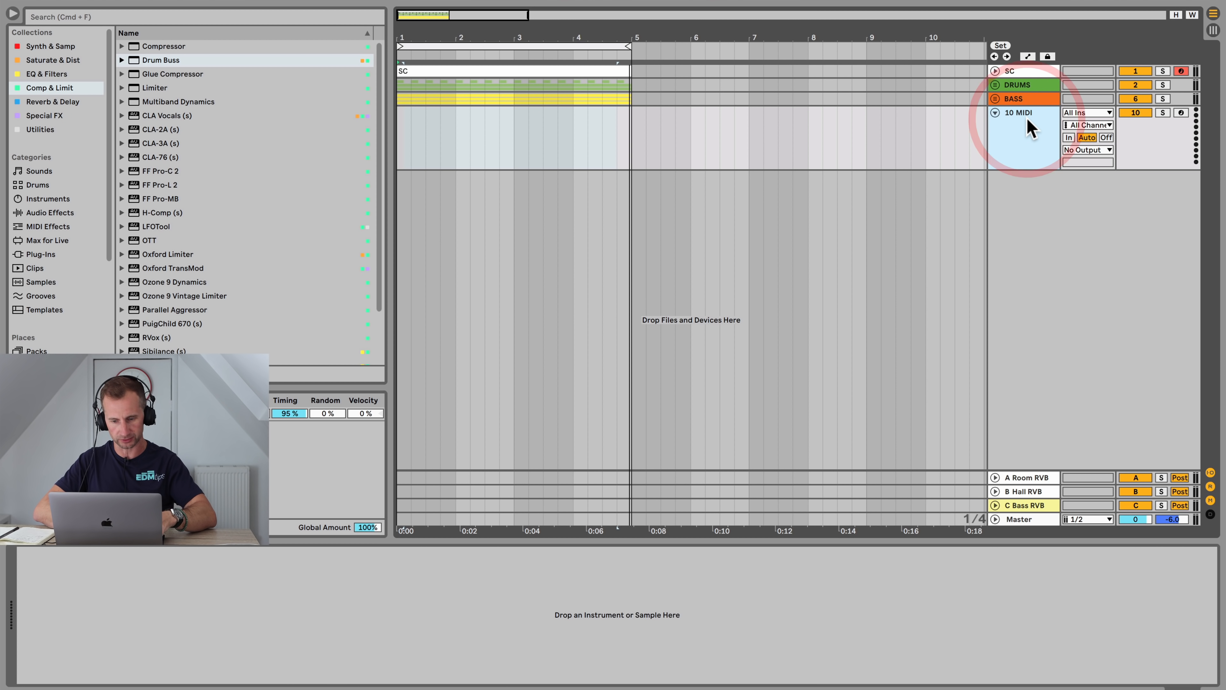
Step: Rename the new MIDI track to Chords and load Wavetable from the Synth & Samp collection onto it
{"action": "key", "text": "super+shift+r"}
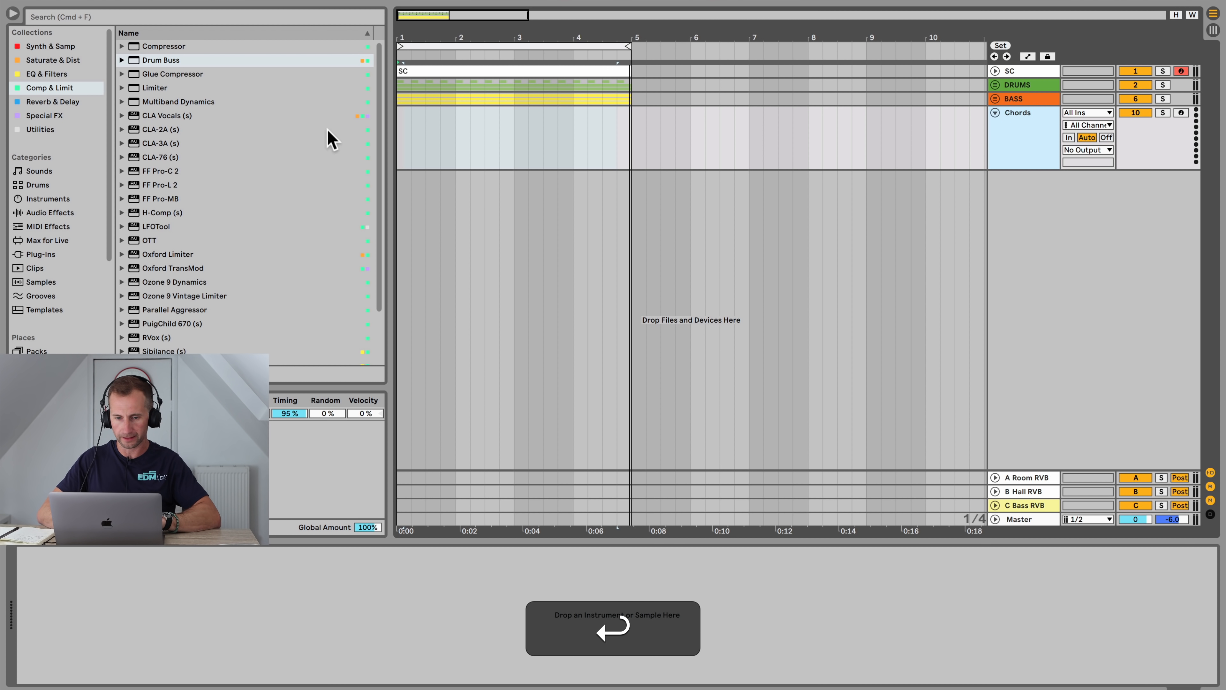
{"action": "left_click", "coordinate": [50, 47]}
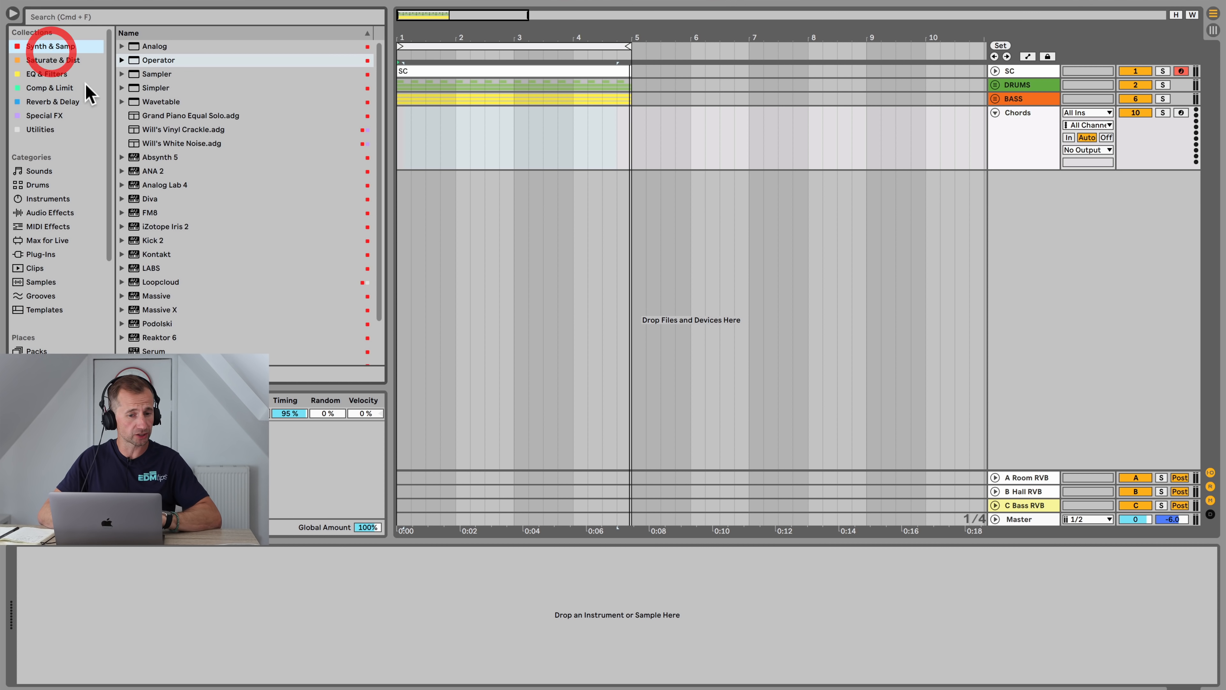
{"action": "scroll", "coordinate": [268, 275], "scroll_direction": "down", "scroll_amount": 3}
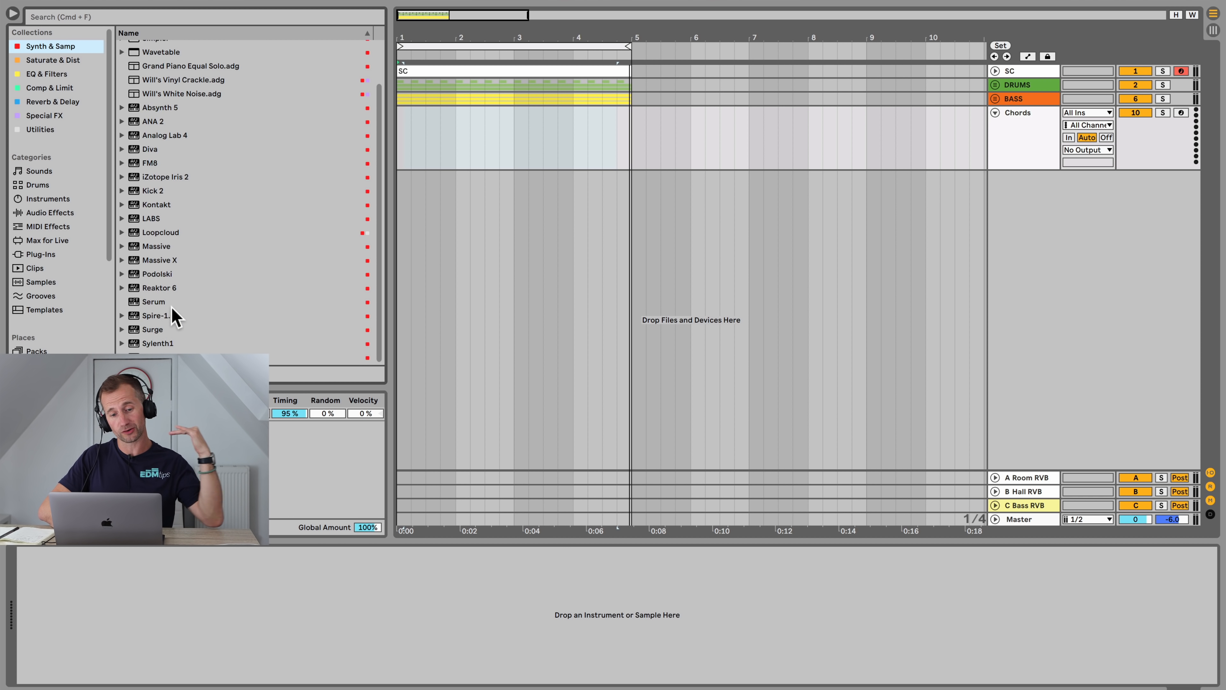
{"action": "scroll", "coordinate": [174, 316], "scroll_direction": "up", "scroll_amount": 3}
{"action": "left_click_drag", "start_coordinate": [168, 100], "coordinate": [416, 104]}
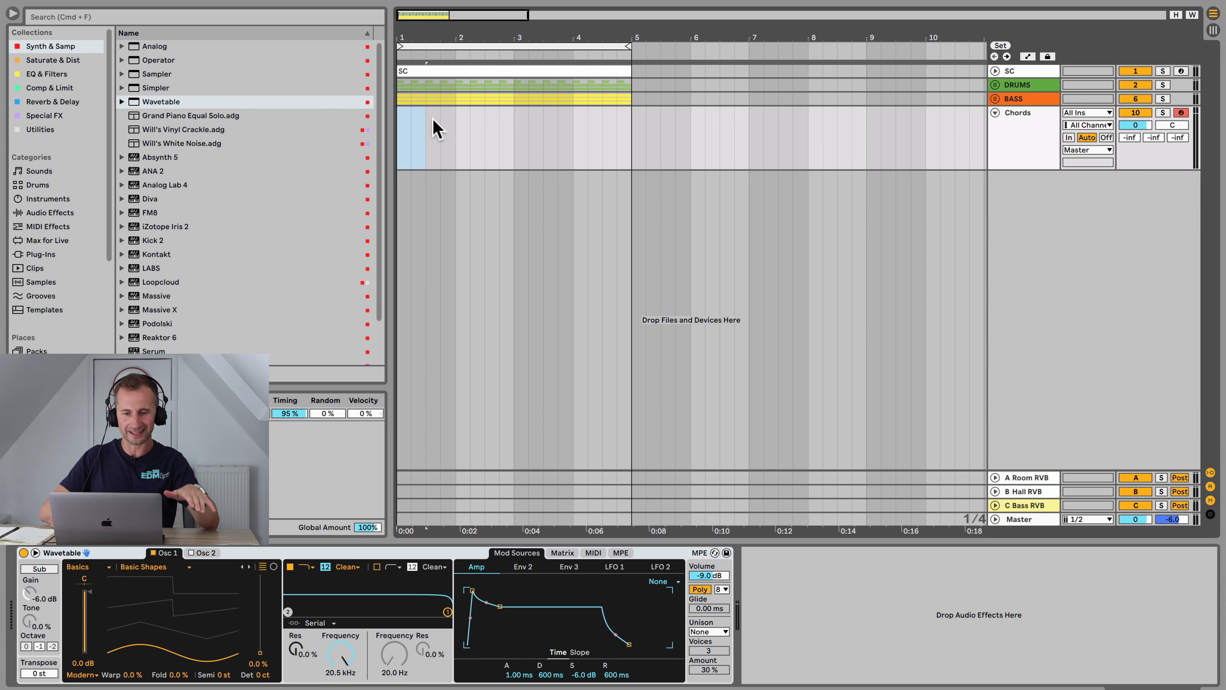
Step: Insert a MIDI clip on the Chords track and place an A2 sixteenth note on the first offbeat
{"action": "key", "text": "shift+super+m"}
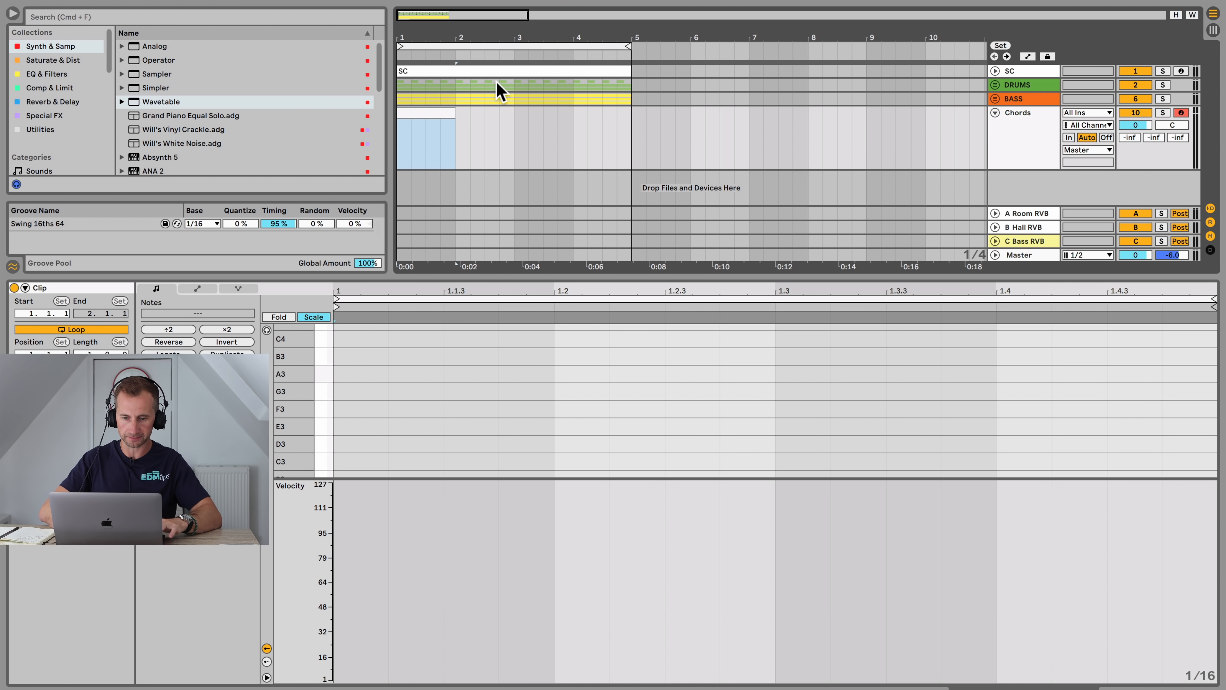
{"action": "left_click", "coordinate": [332, 373]}
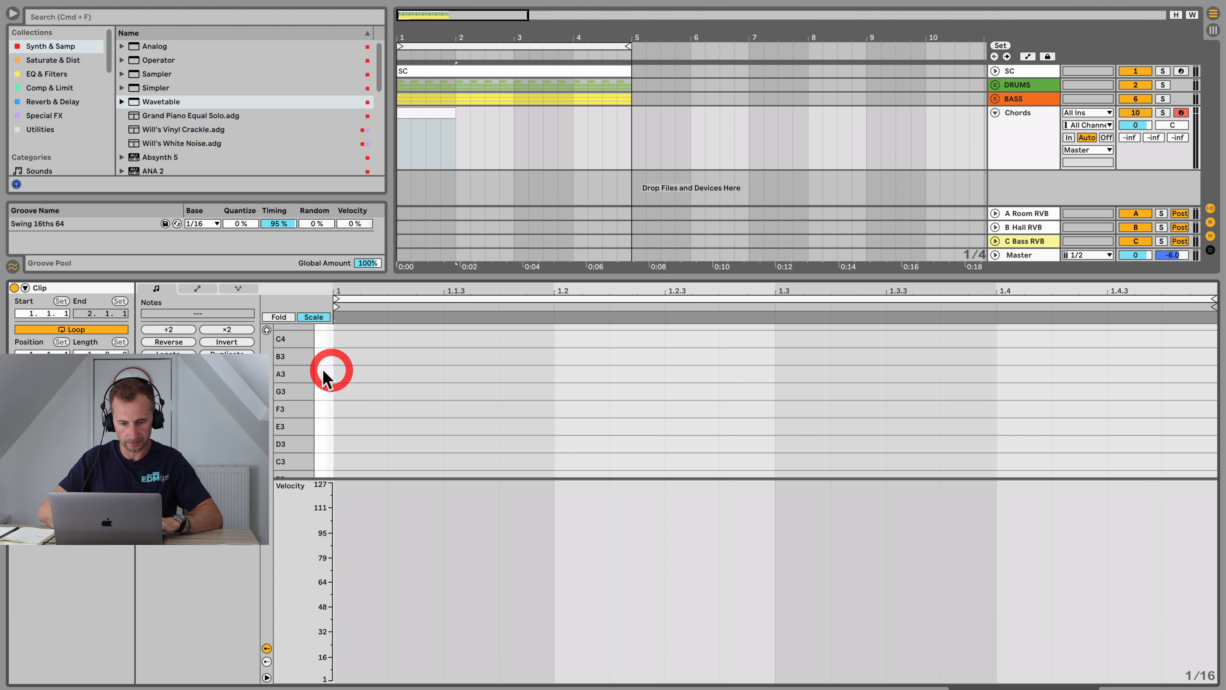
{"action": "left_click", "coordinate": [320, 316]}
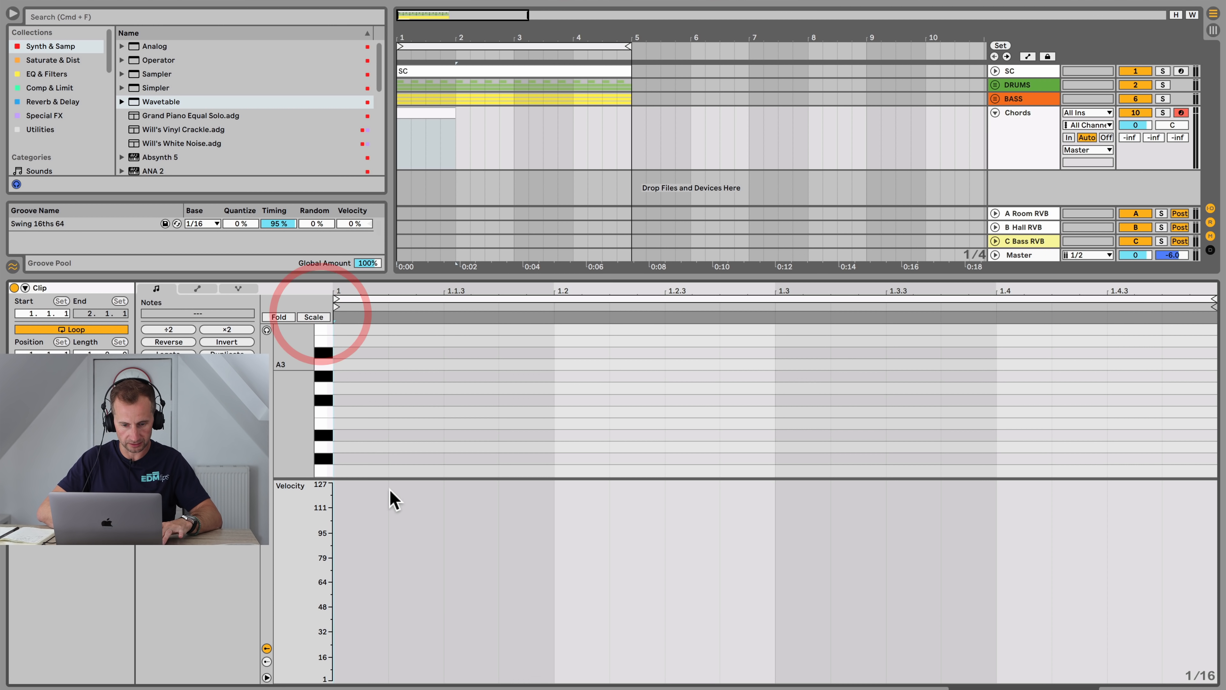
{"action": "left_click_drag", "start_coordinate": [389, 477], "coordinate": [389, 683]}
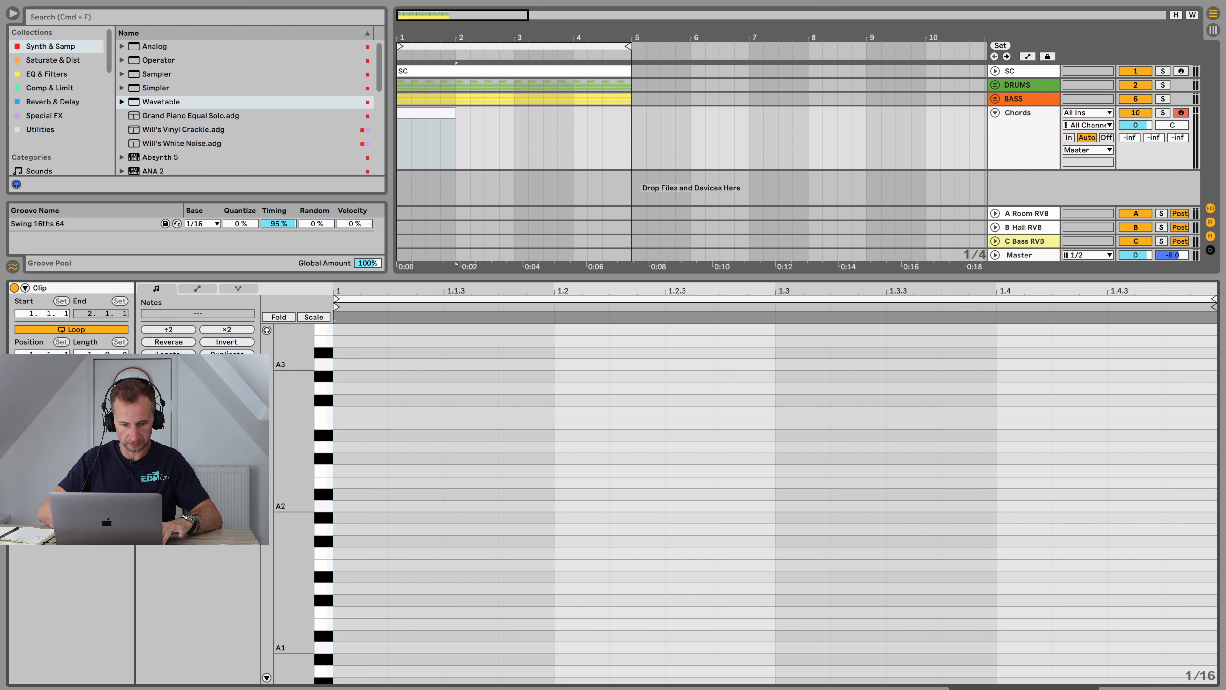
{"action": "double_click", "coordinate": [348, 496]}
{"action": "key", "text": "Down"}
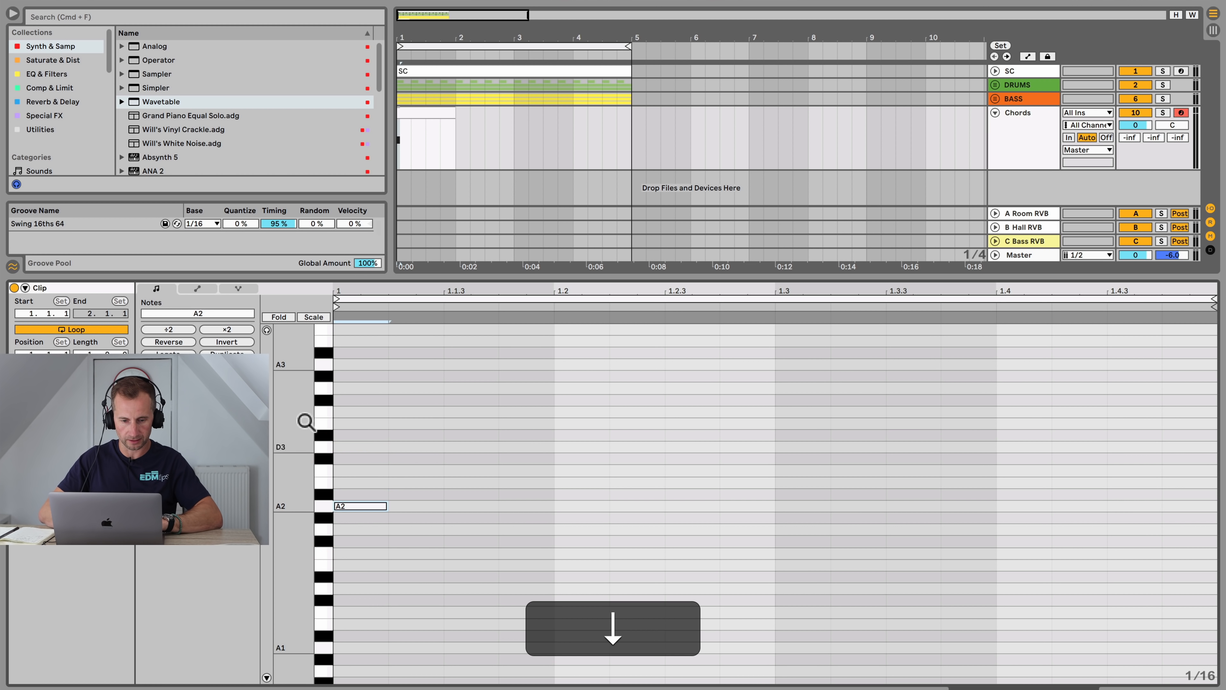
{"action": "left_click", "coordinate": [267, 330]}
{"action": "key", "text": "Up"}
{"action": "key", "text": "Down"}
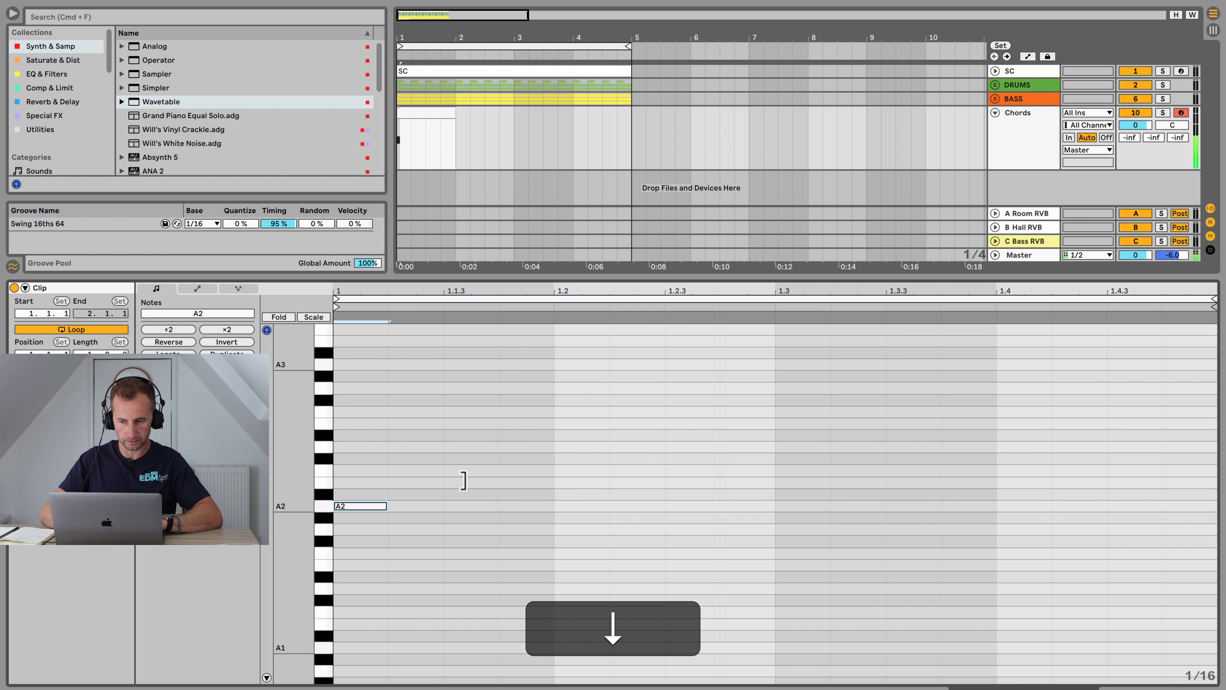
{"action": "key", "text": "minus"}
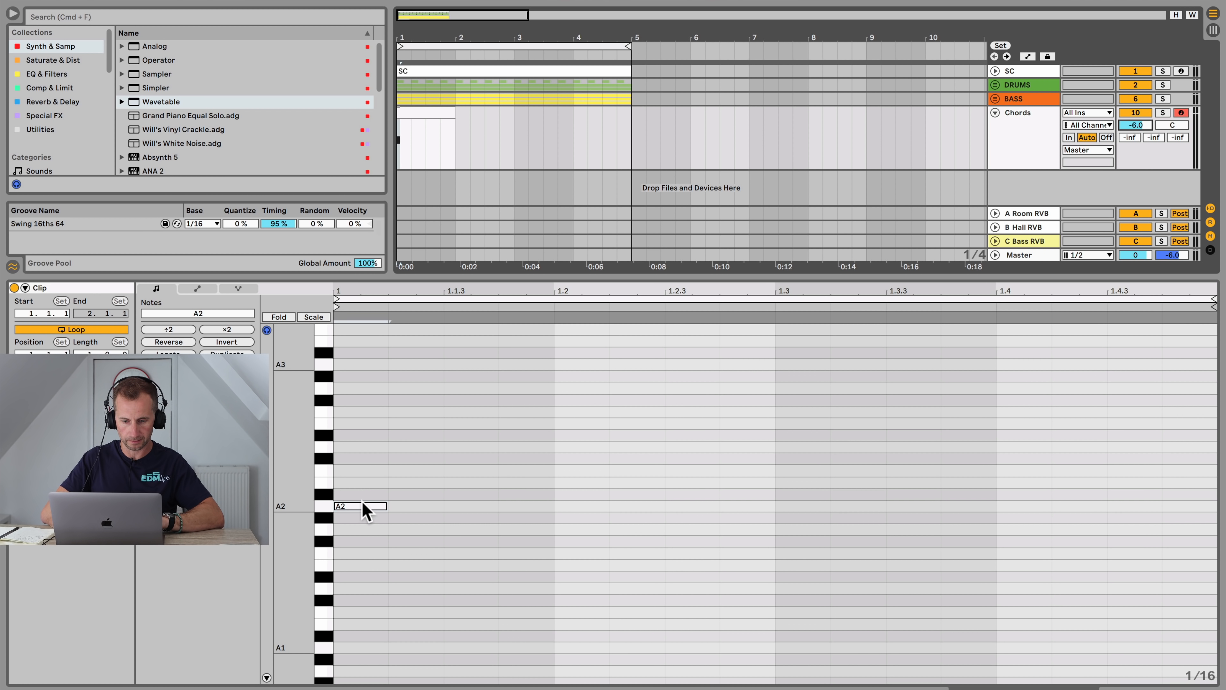
{"action": "left_click_drag", "start_coordinate": [365, 506], "coordinate": [495, 508]}
Step: Add two more A2 sixteenth notes later in the bar, nudging each one step later while auditioning
{"action": "key", "text": "space"}
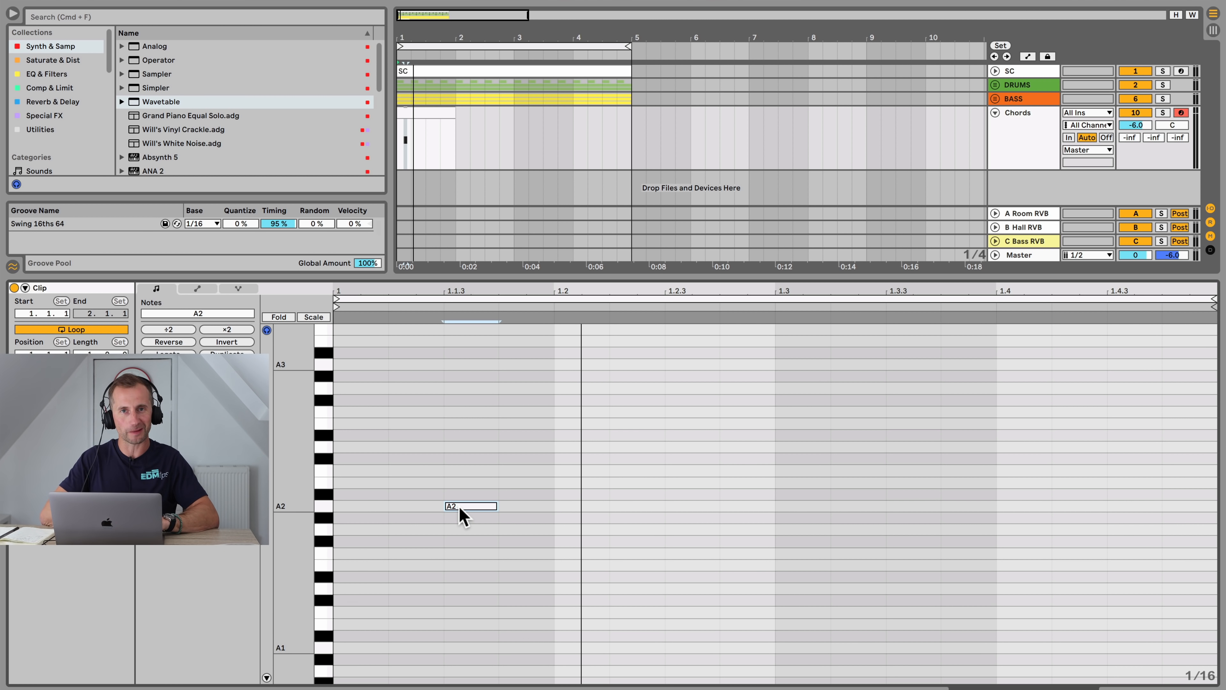
{"action": "key", "text": "space"}
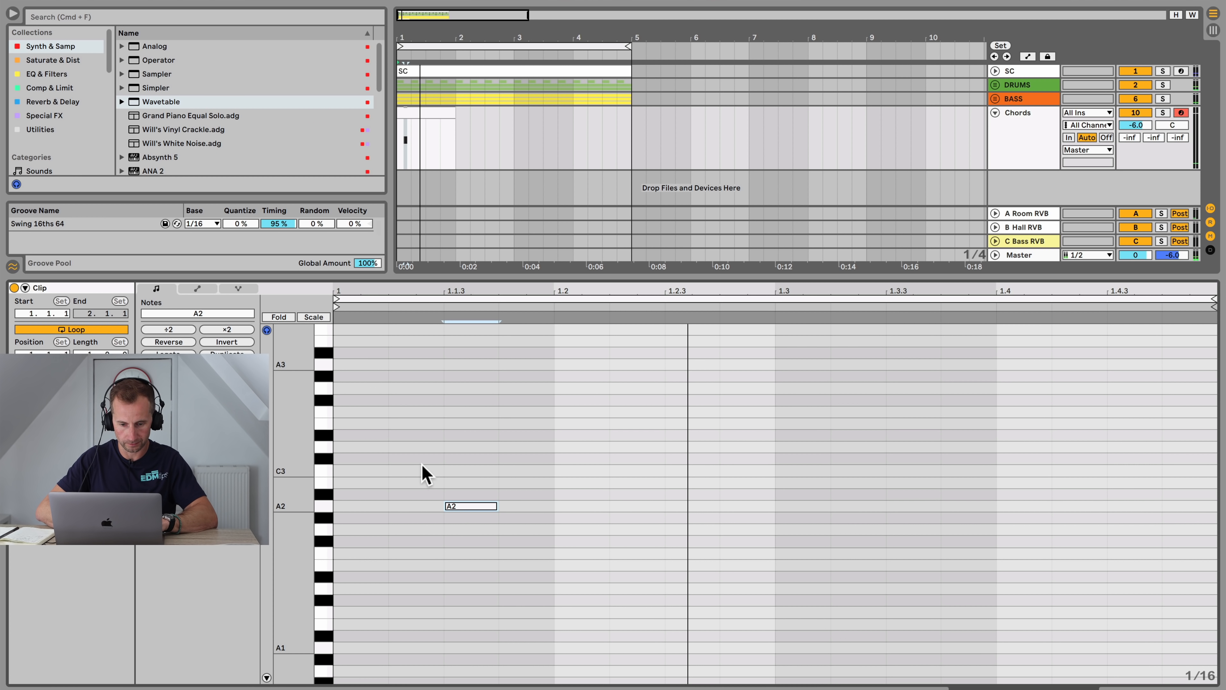
{"action": "key", "text": "space"}
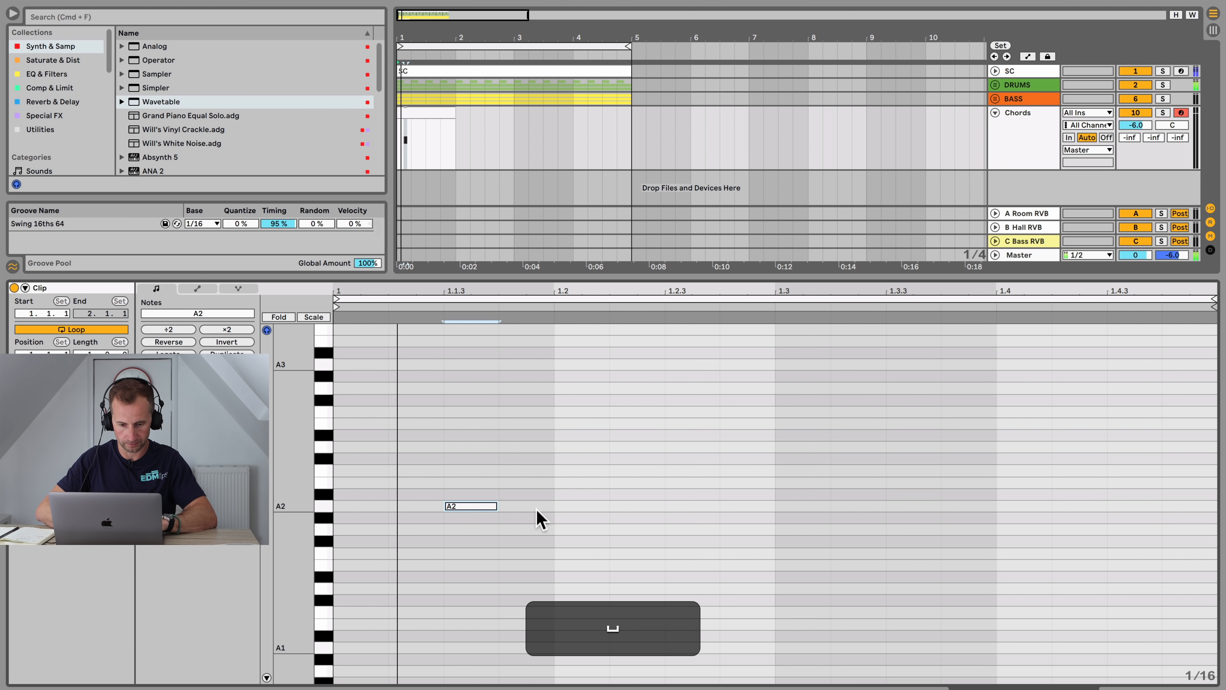
{"action": "double_click", "coordinate": [698, 506]}
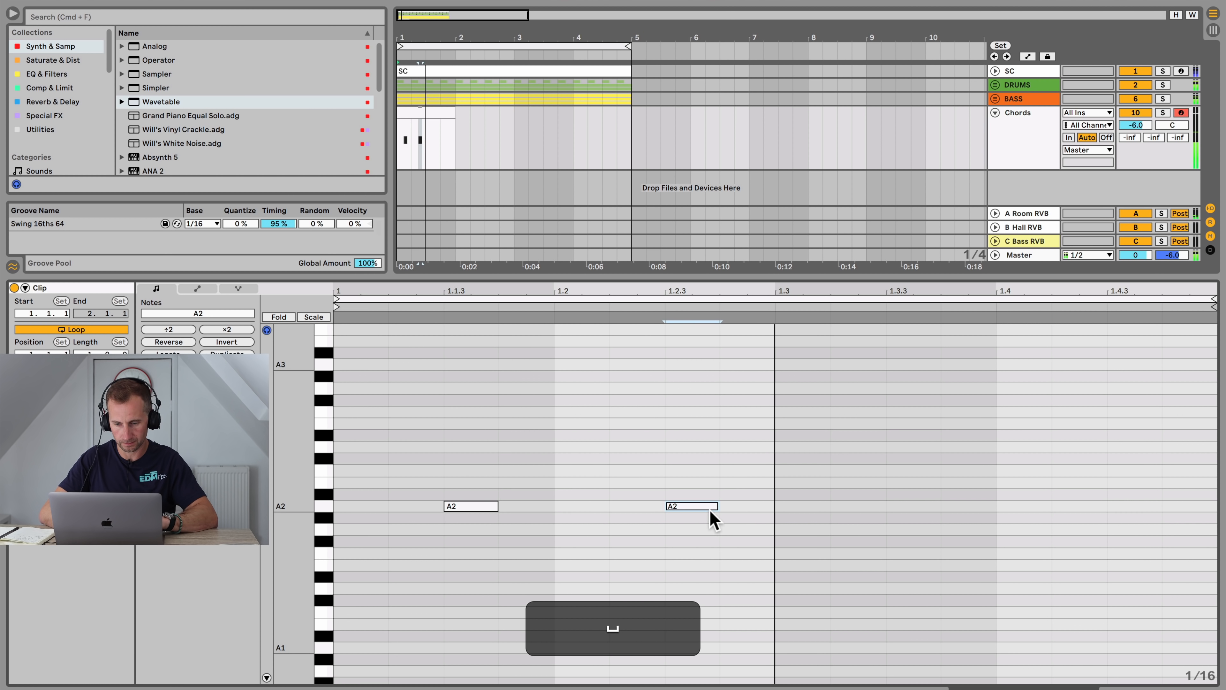
{"action": "key", "text": "Right"}
{"action": "key", "text": "space"}
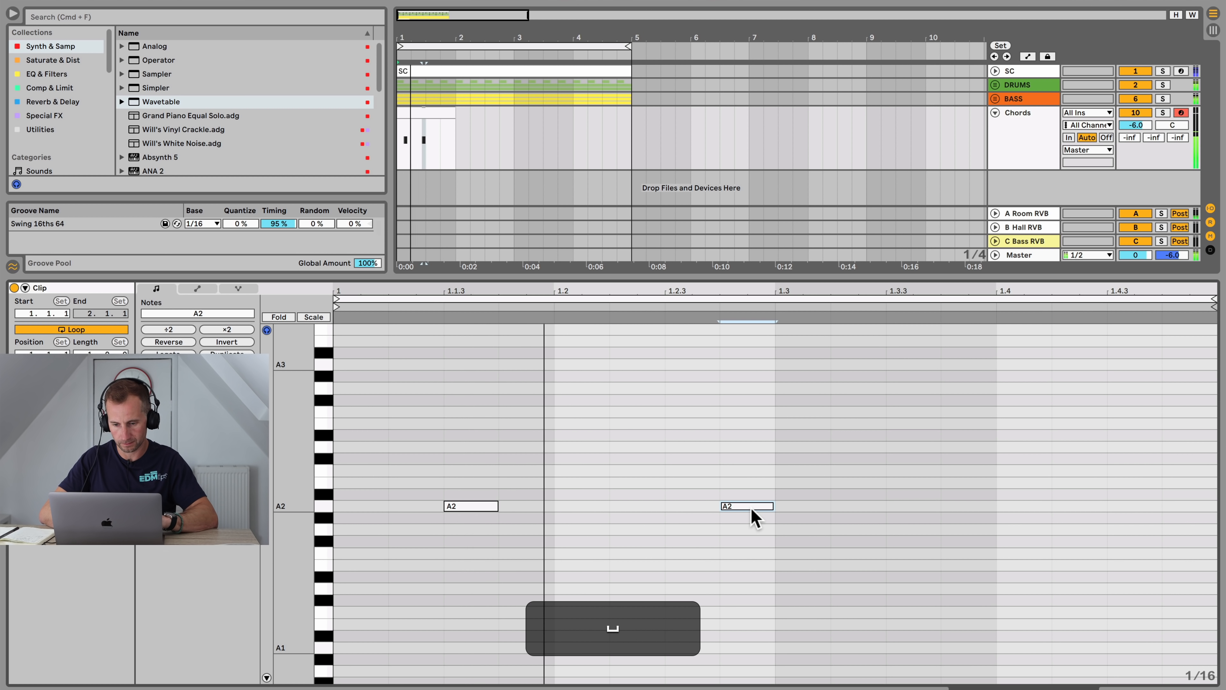
{"action": "double_click", "coordinate": [858, 506]}
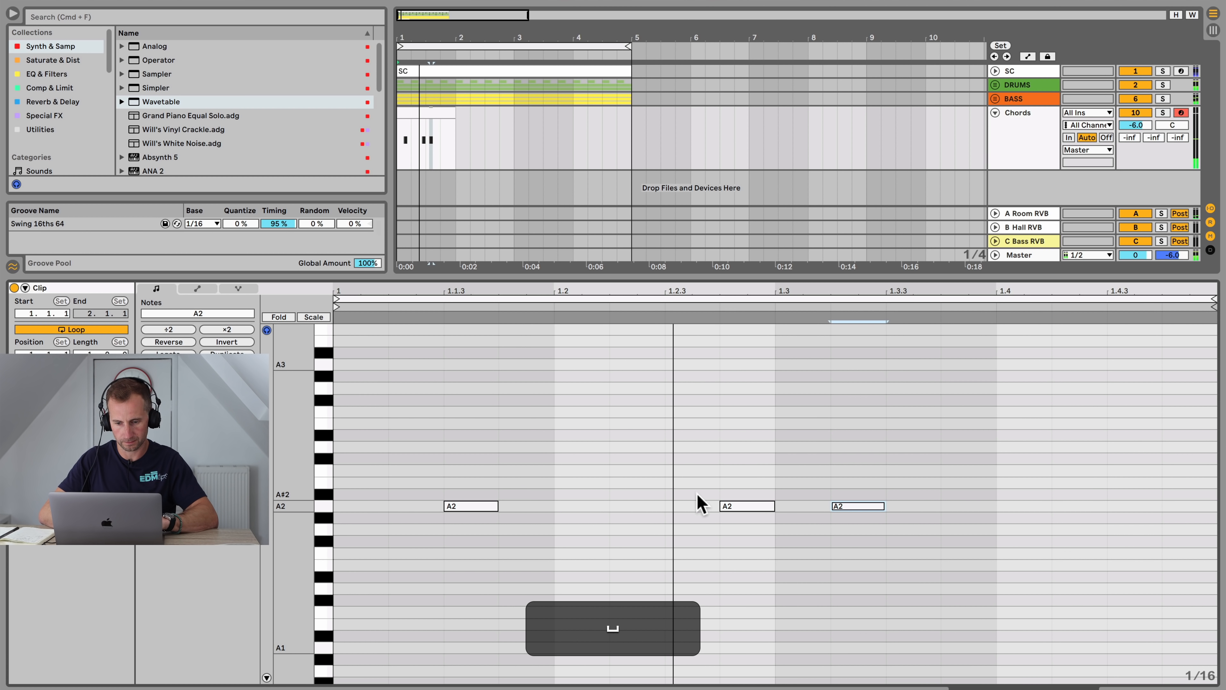
{"action": "scroll", "coordinate": [862, 528], "scroll_direction": "up", "scroll_amount": 1}
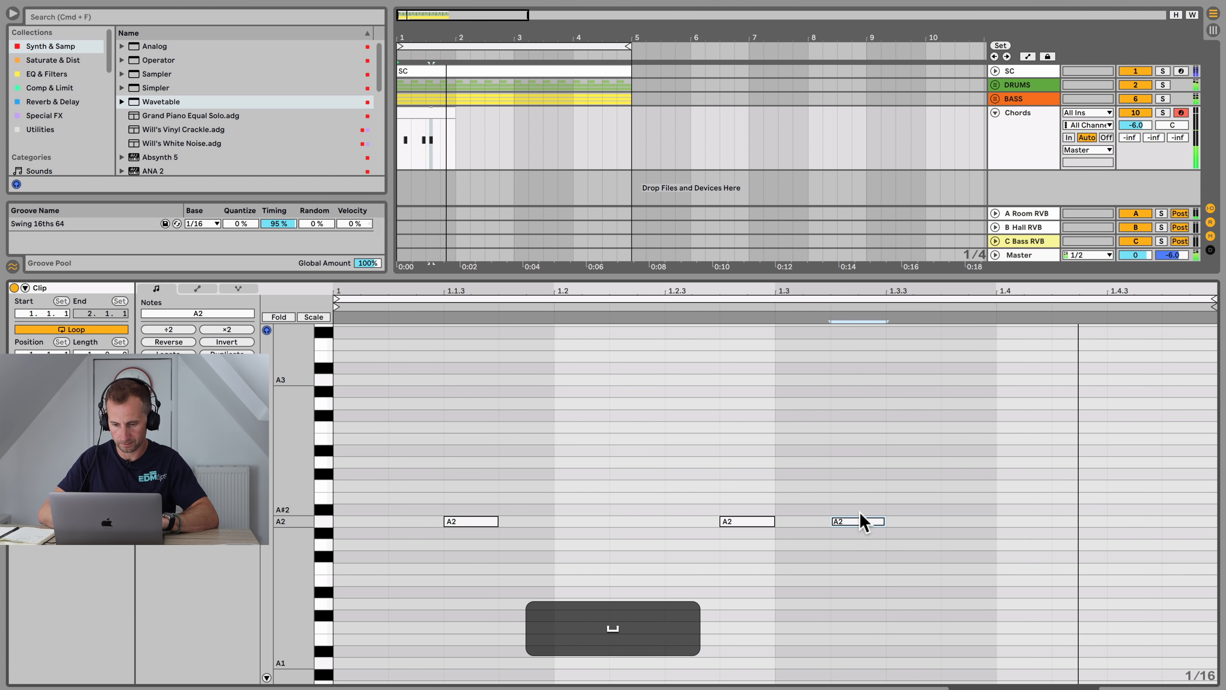
{"action": "key", "text": "Right"}
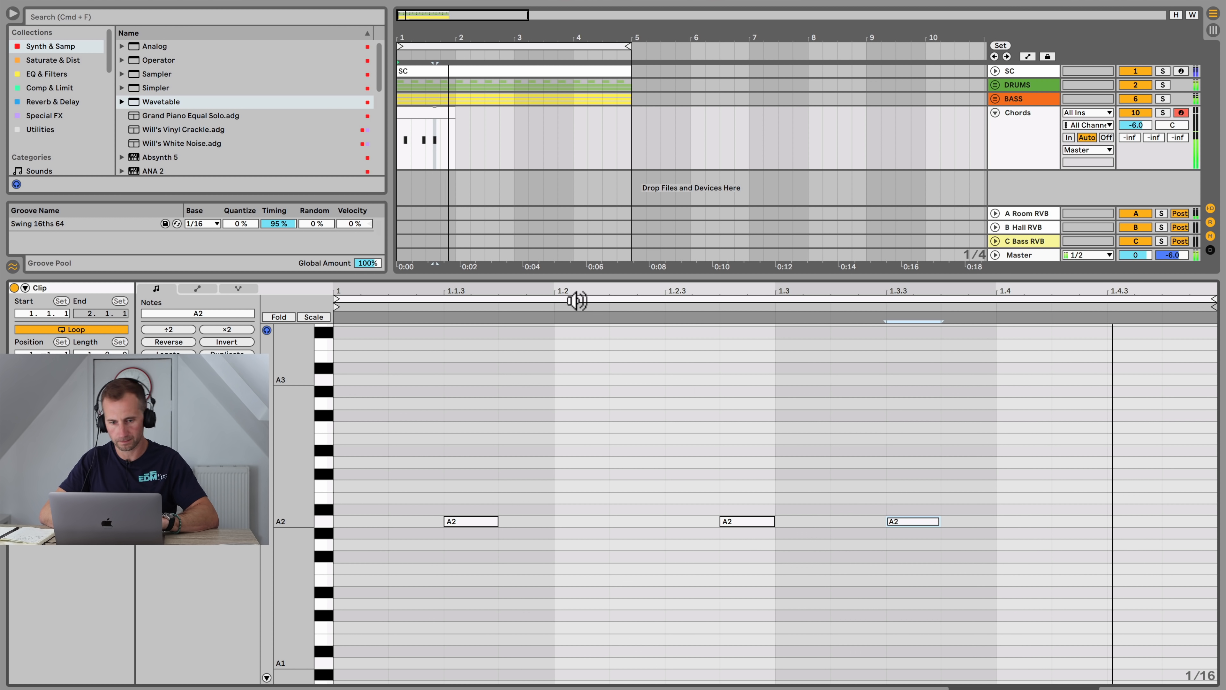
{"action": "key", "text": "space"}
Step: Duplicate the one-bar chord clip and consolidate both copies into a single two-bar clip
{"action": "left_click", "coordinate": [447, 110]}
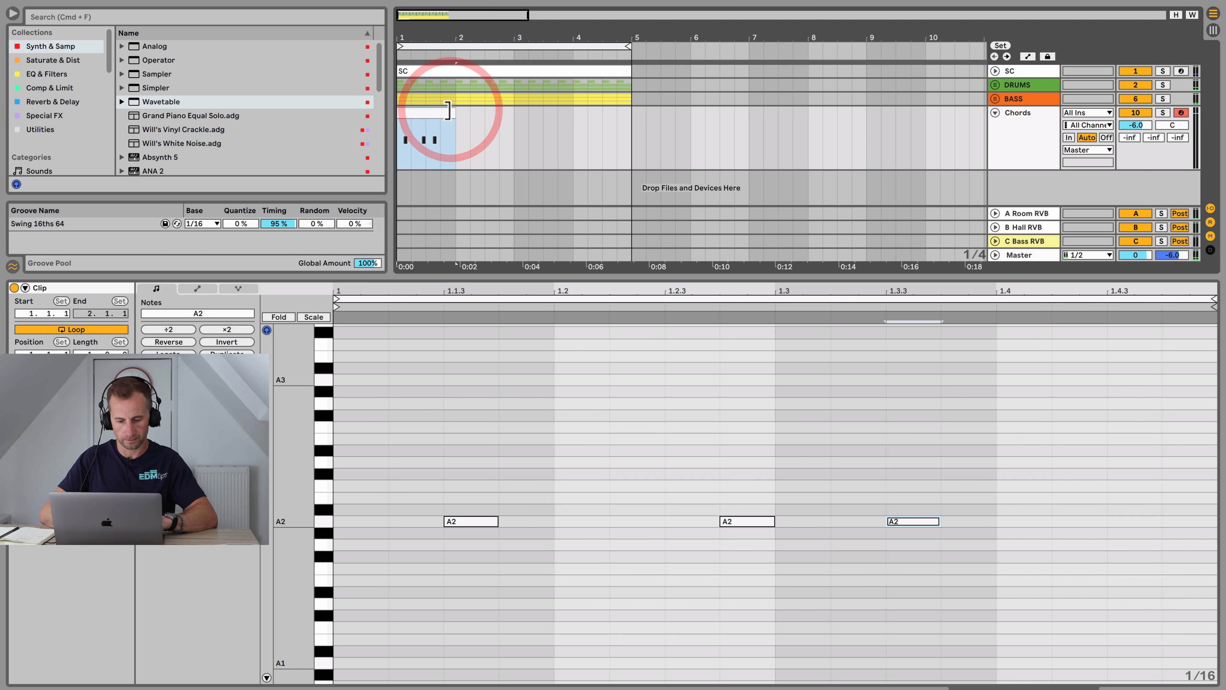
{"action": "key", "text": "super+d"}
{"action": "left_click", "coordinate": [476, 114]}
{"action": "left_click", "coordinate": [446, 111], "text": "shift"}
{"action": "key", "text": "shift+super+j"}
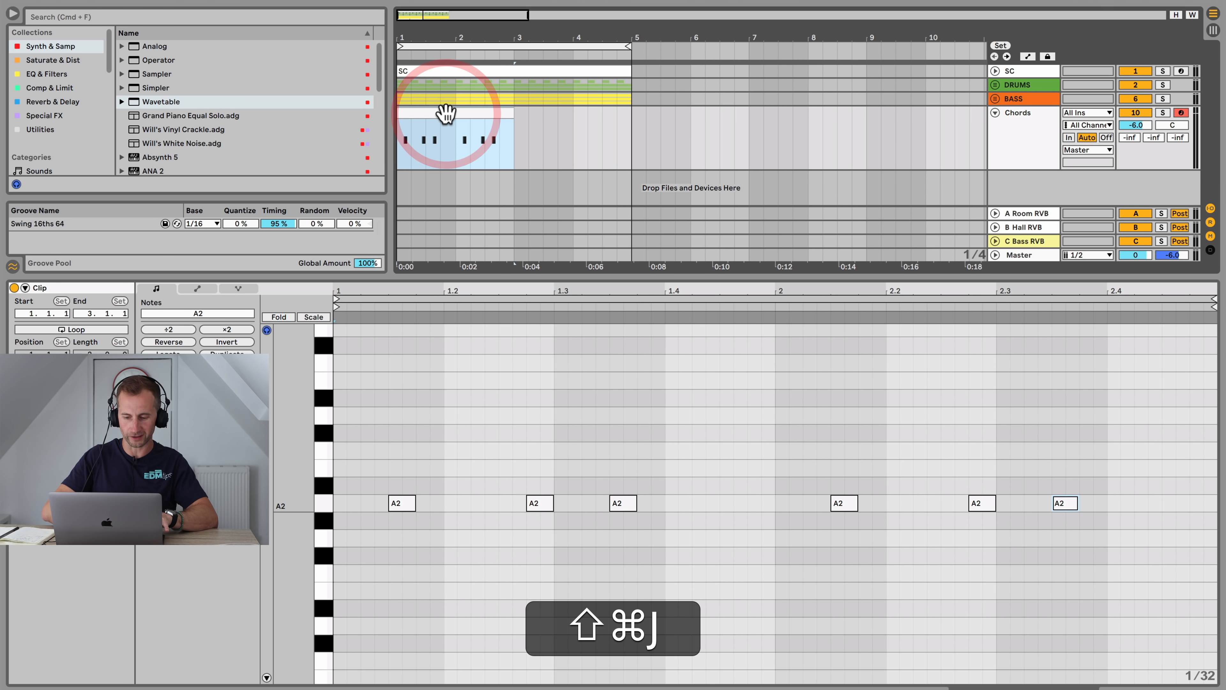
Step: Copy the last A2 note to the end of the second bar
{"action": "key", "text": "space"}
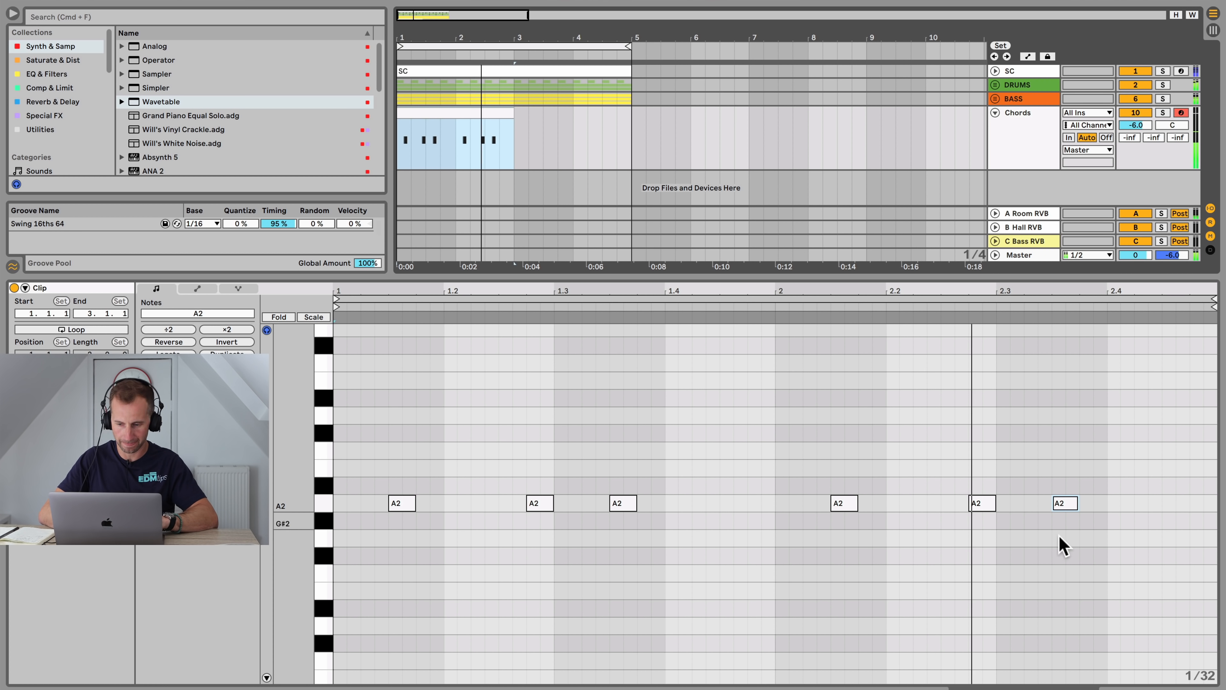
{"action": "key", "text": "space"}
{"action": "left_click_drag", "start_coordinate": [1061, 504], "coordinate": [1172, 510]}
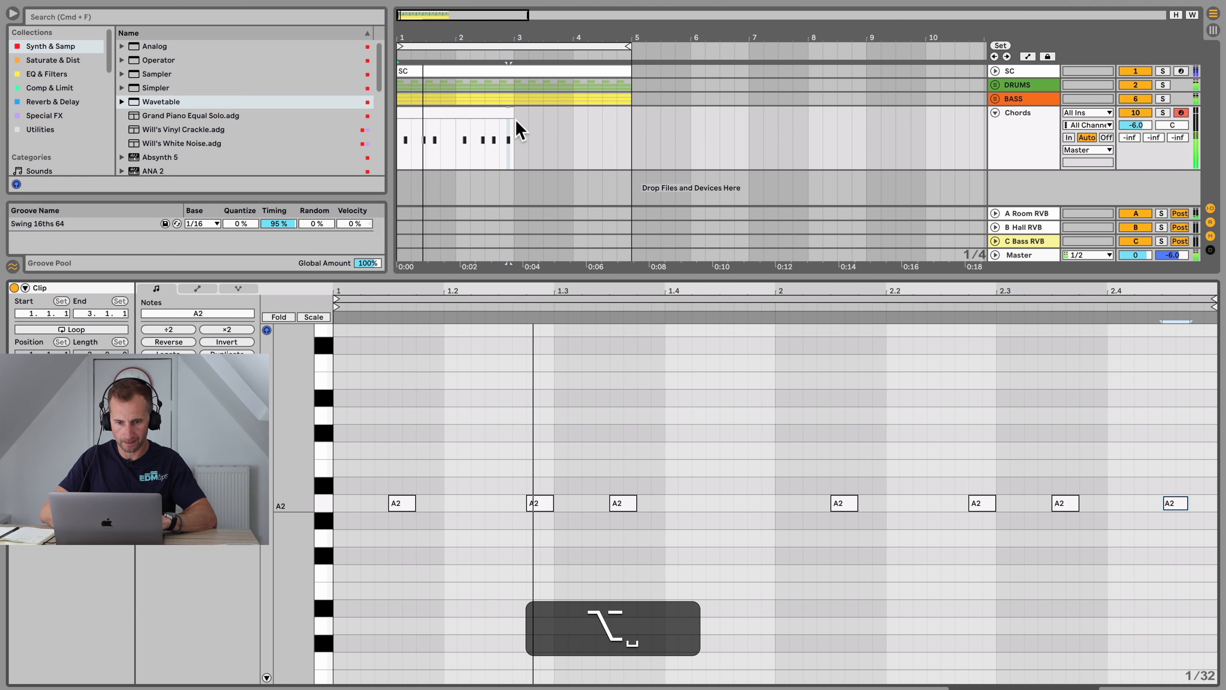
Step: Duplicate the two-bar clip and consolidate it into one four-bar clip
{"action": "left_click", "coordinate": [503, 111]}
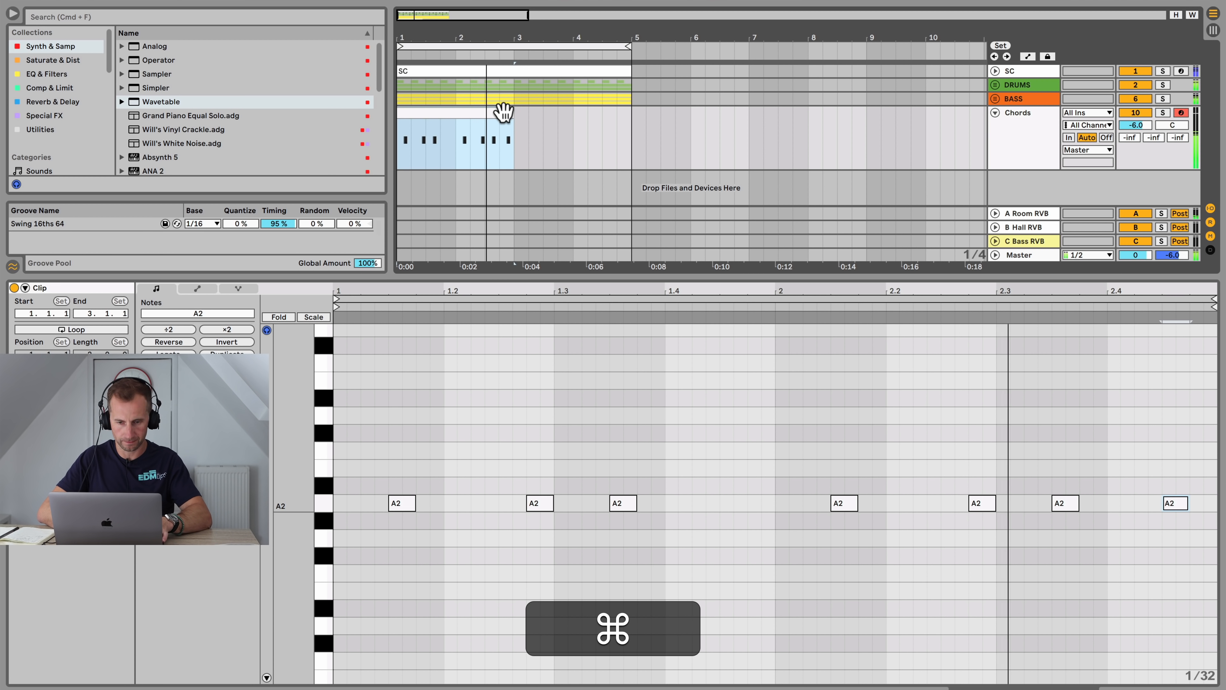
{"action": "key", "text": "super+d"}
{"action": "left_click", "coordinate": [502, 111], "text": "shift"}
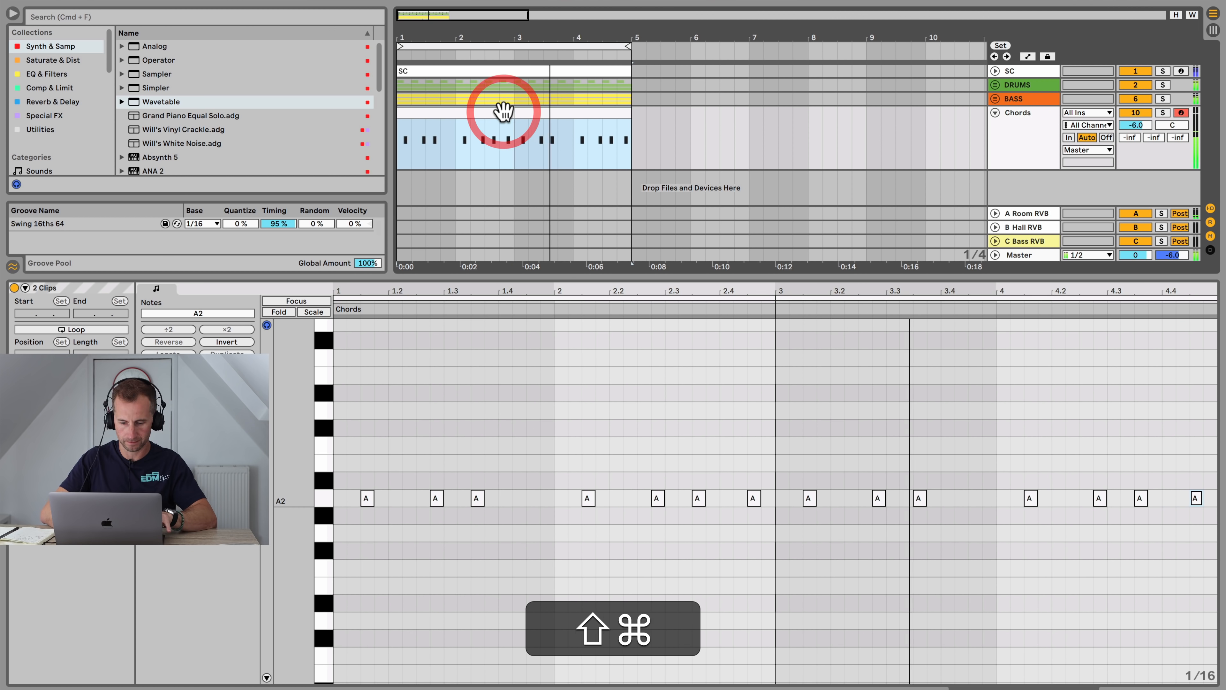
{"action": "key", "text": "shift+super+j"}
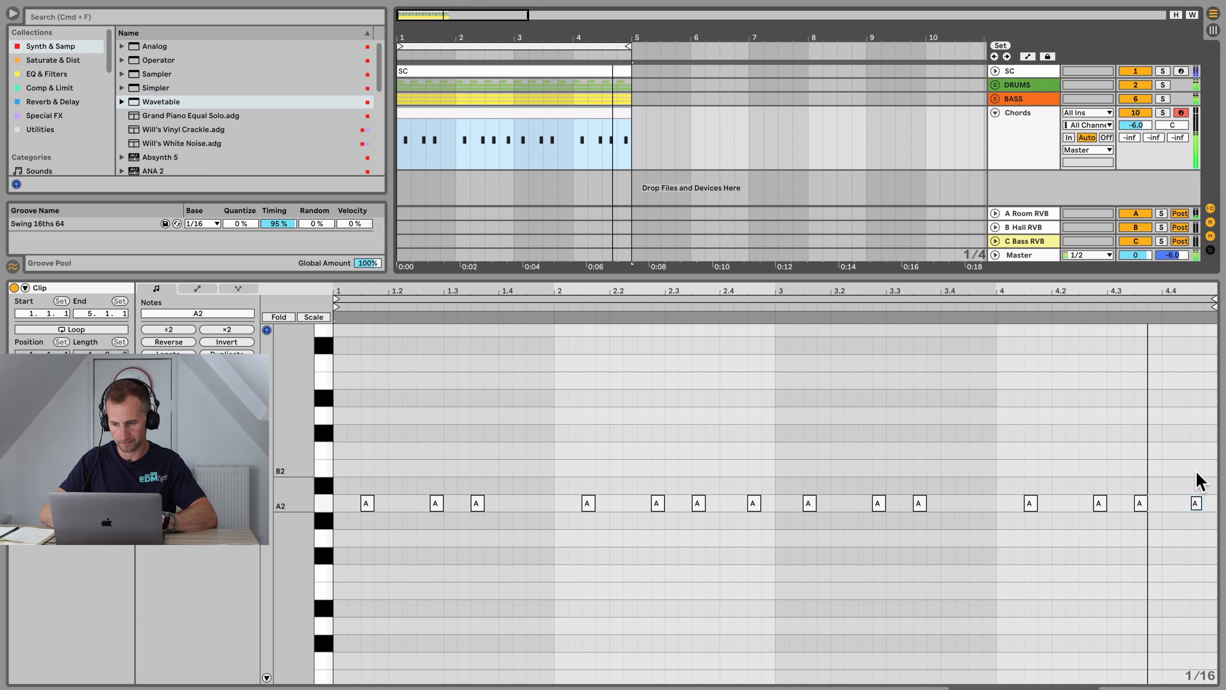
Step: Lower the final note two semitones to G2 and lengthen it to the clip's end
{"action": "left_click", "coordinate": [1196, 502]}
{"action": "key", "text": "space"}
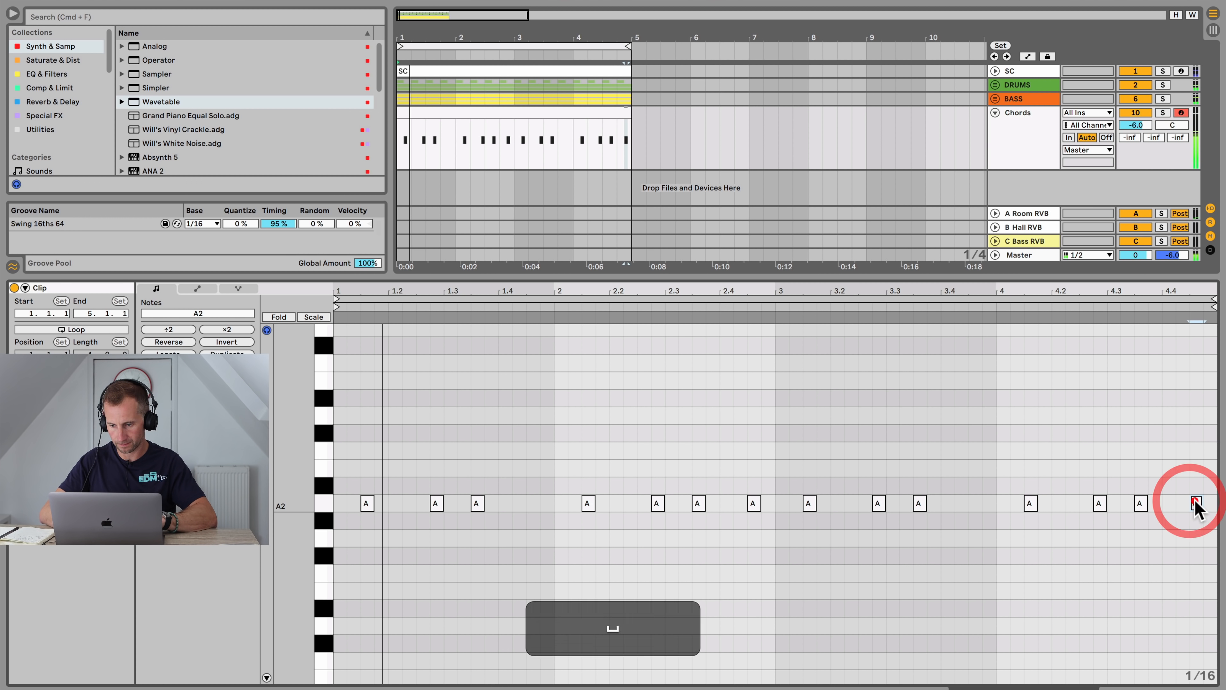
{"action": "key", "text": "Down"}
{"action": "key", "text": "Down"}
{"action": "left_click_drag", "start_coordinate": [1187, 544], "coordinate": [1216, 544]}
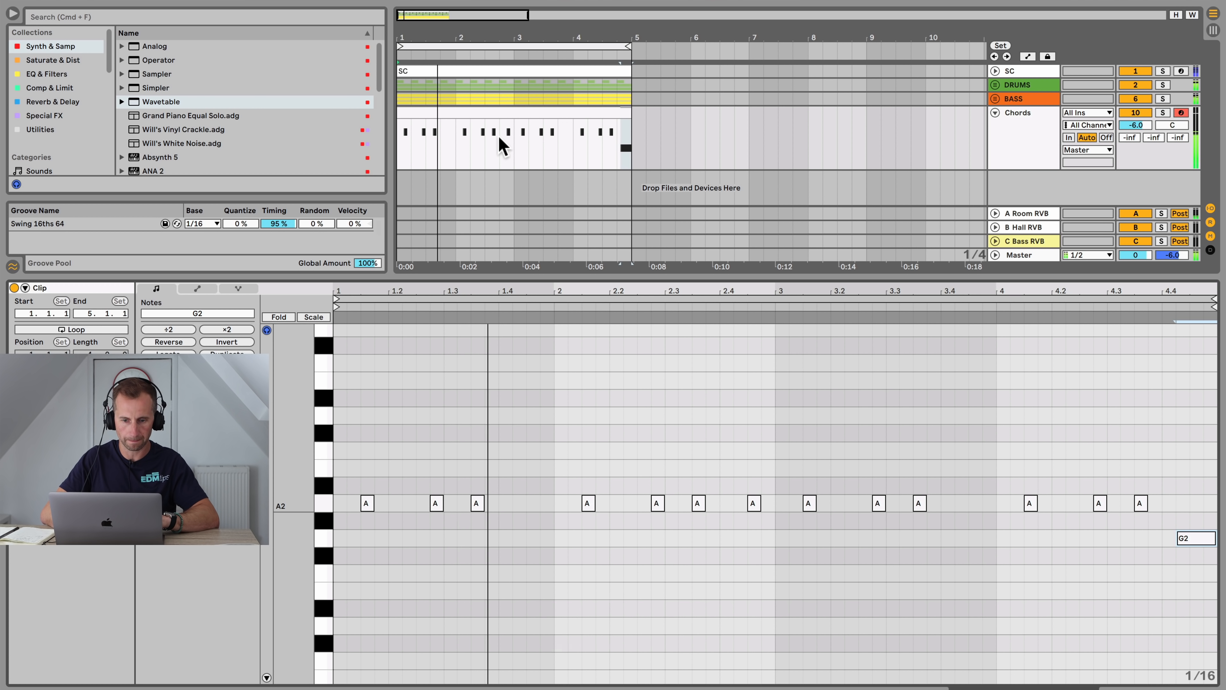
Step: Move the A2 note near beat 2.4 one sixteenth earlier and return to the device view
{"action": "left_click", "coordinate": [505, 110]}
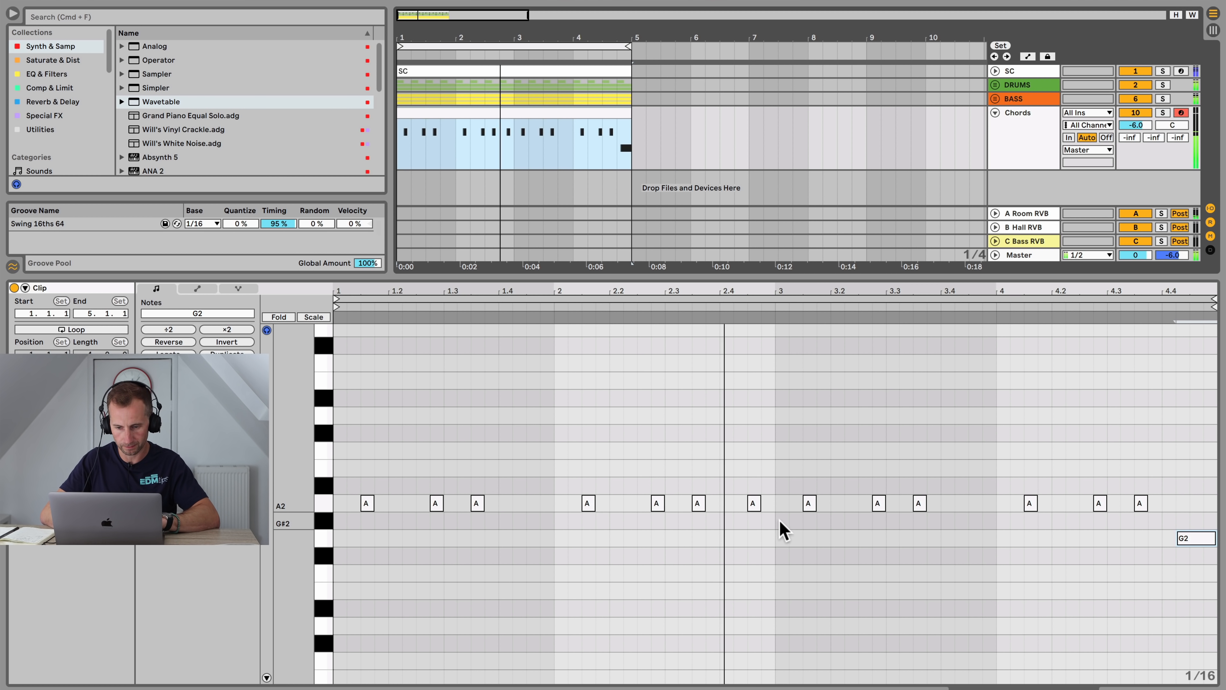
{"action": "key", "text": "space"}
{"action": "left_click", "coordinate": [754, 503]}
{"action": "key", "text": "Left"}
{"action": "key", "text": "shift+Tab"}
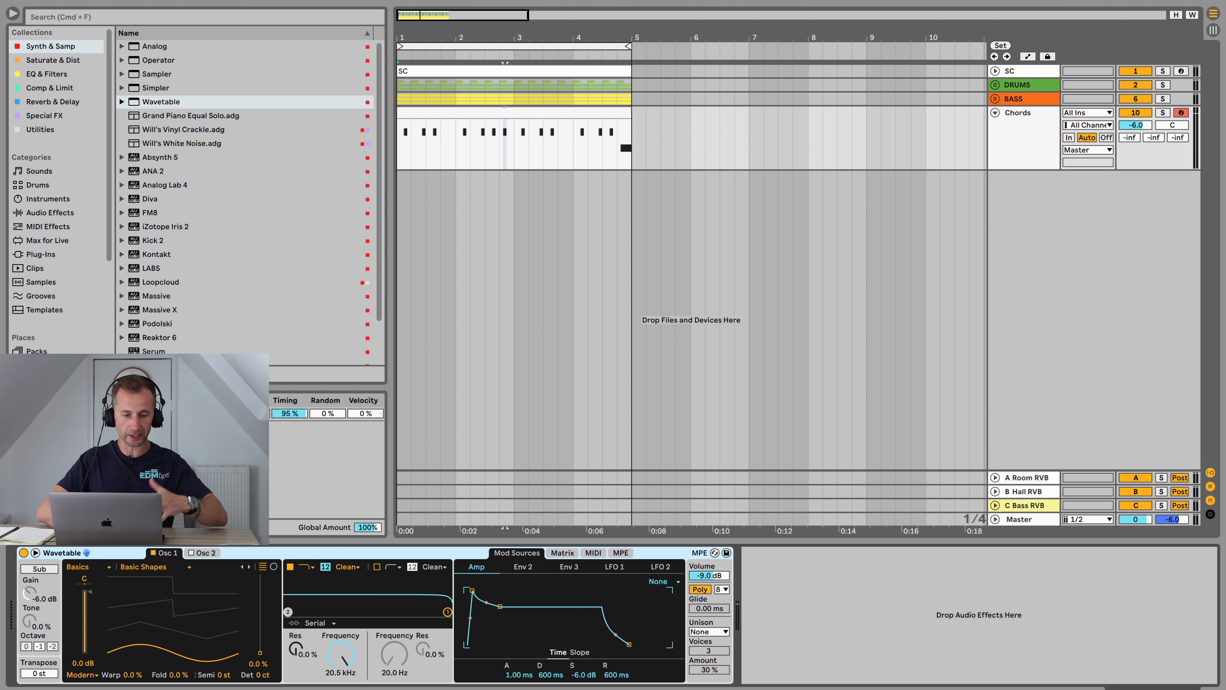
Step: Expand the BASS group and compare the bass clips' rhythm against the Chords clip notes
{"action": "left_click", "coordinate": [996, 100]}
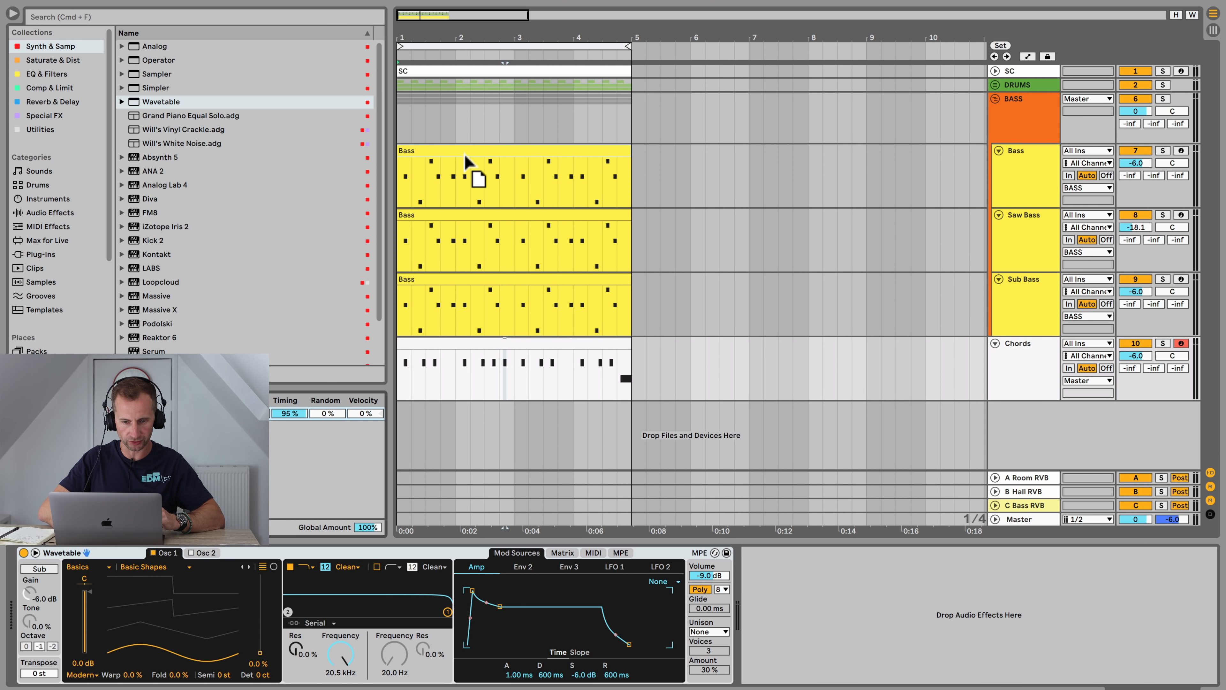
{"action": "left_click_drag", "start_coordinate": [464, 154], "coordinate": [462, 149]}
{"action": "left_click_drag", "start_coordinate": [174, 414], "coordinate": [434, 213]}
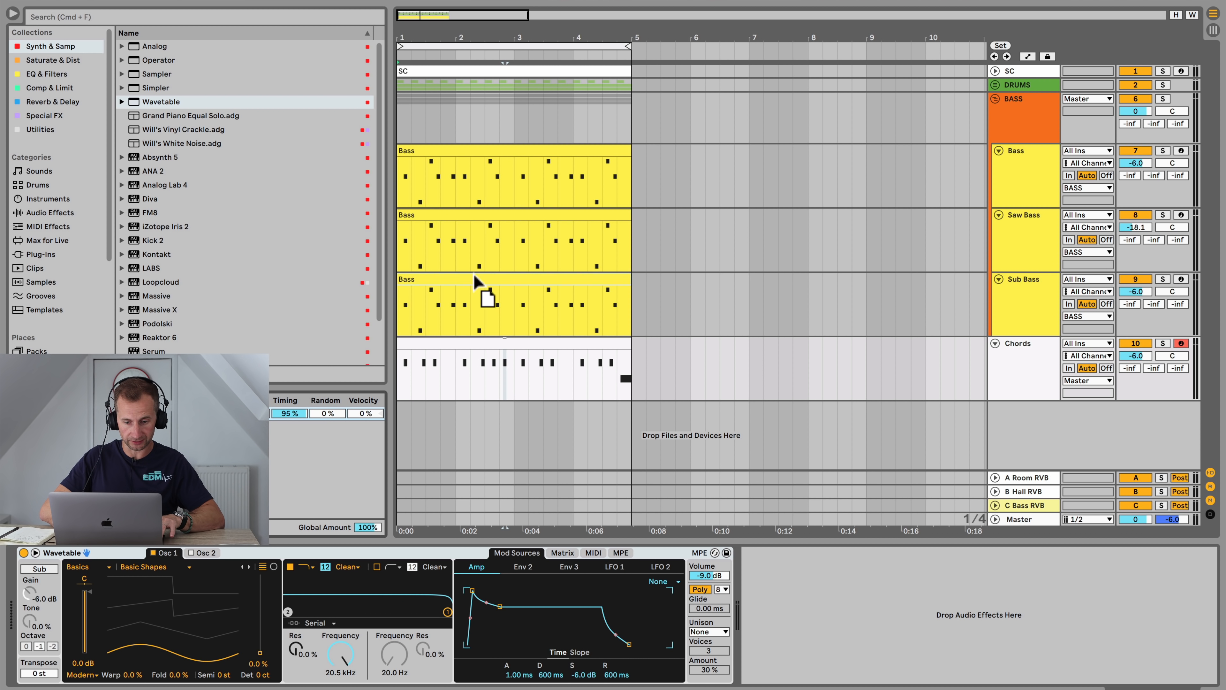
{"action": "left_click_drag", "start_coordinate": [473, 278], "coordinate": [471, 274]}
{"action": "left_click", "coordinate": [272, 413]}
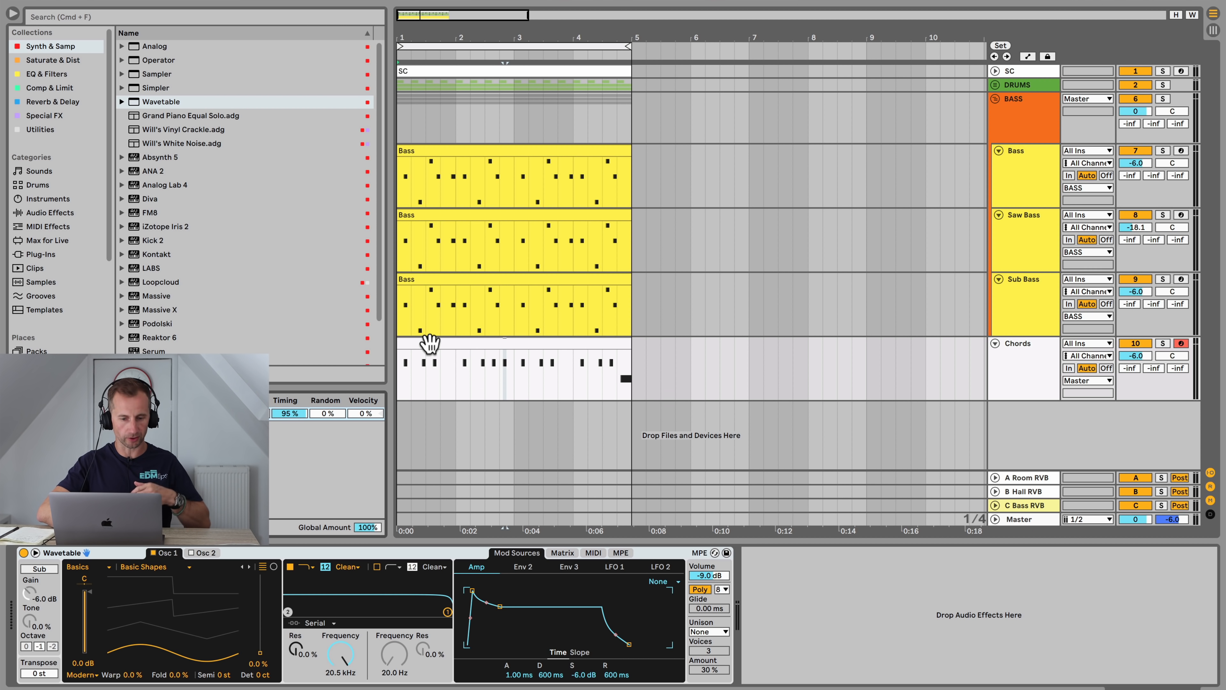
{"action": "key", "text": "space"}
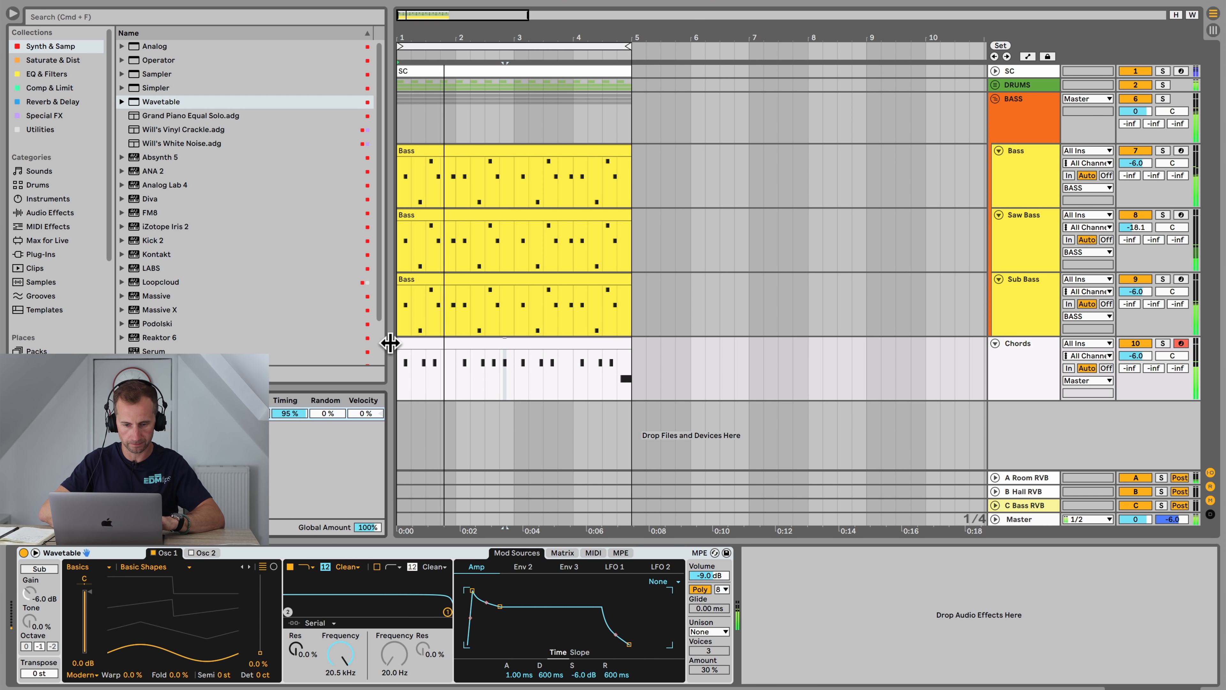
{"action": "left_click_drag", "start_coordinate": [390, 343], "coordinate": [309, 343]}
{"action": "double_click", "coordinate": [385, 345]}
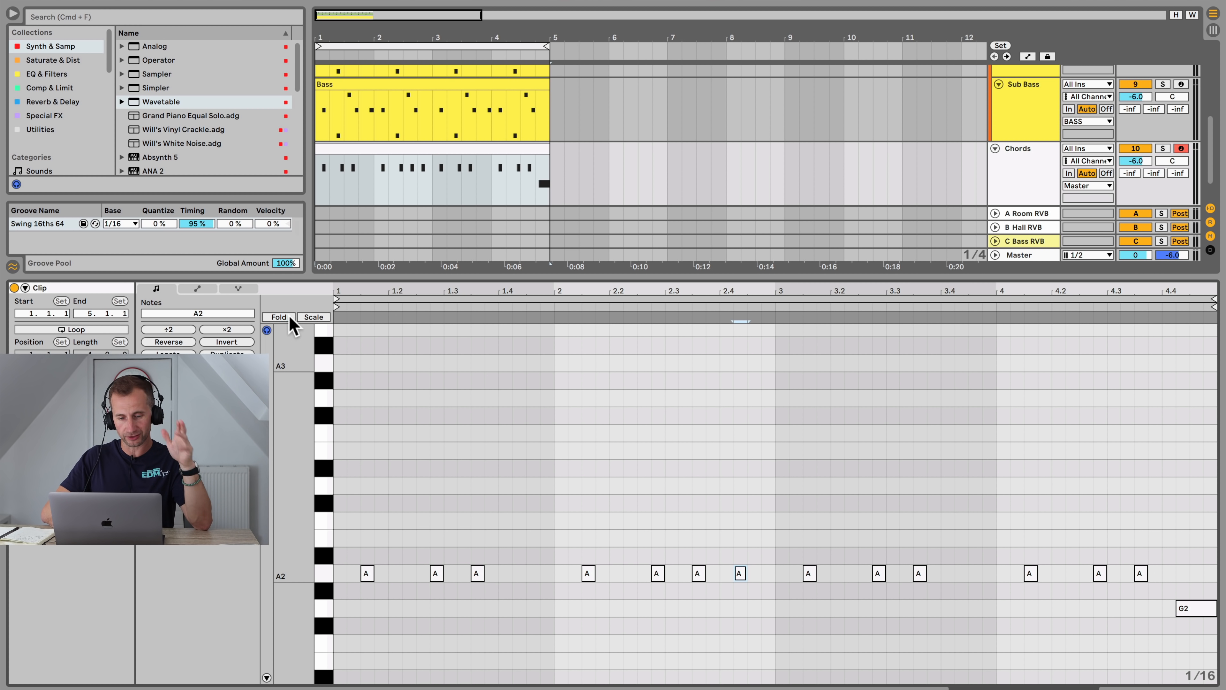
Step: Switch the Chords clip's piano roll to Scale view
{"action": "left_click", "coordinate": [311, 318]}
{"action": "left_click", "coordinate": [312, 318]}
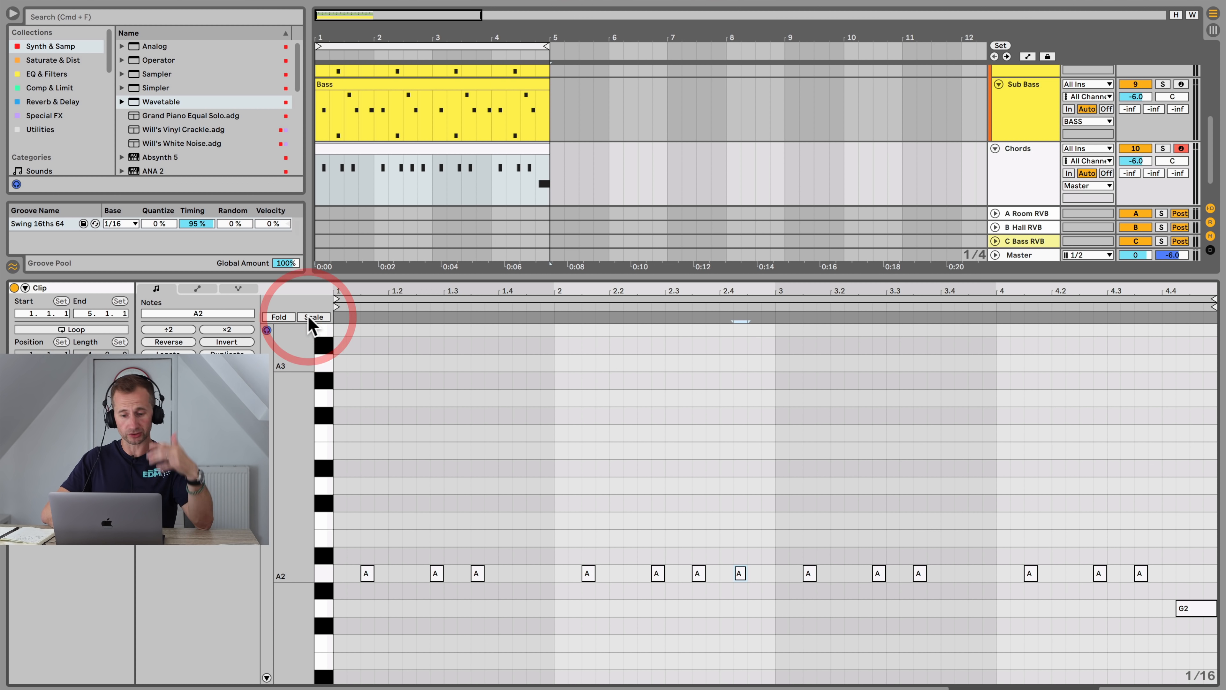
{"action": "left_click", "coordinate": [328, 574]}
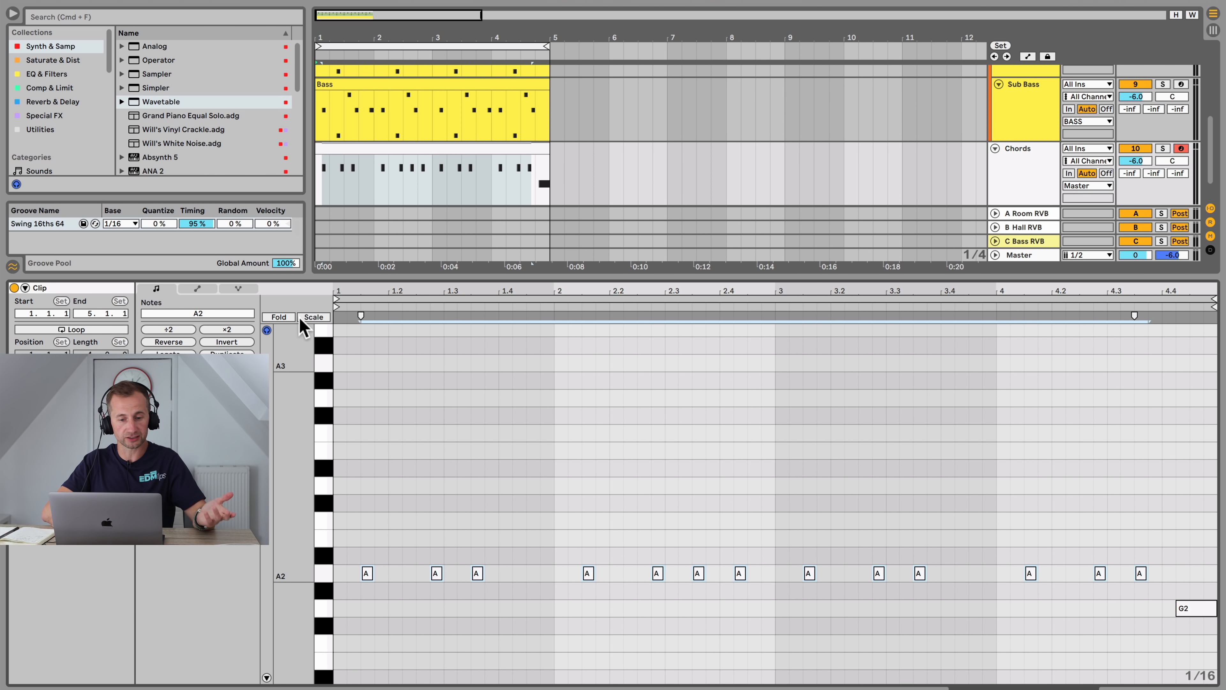
{"action": "left_click", "coordinate": [309, 317]}
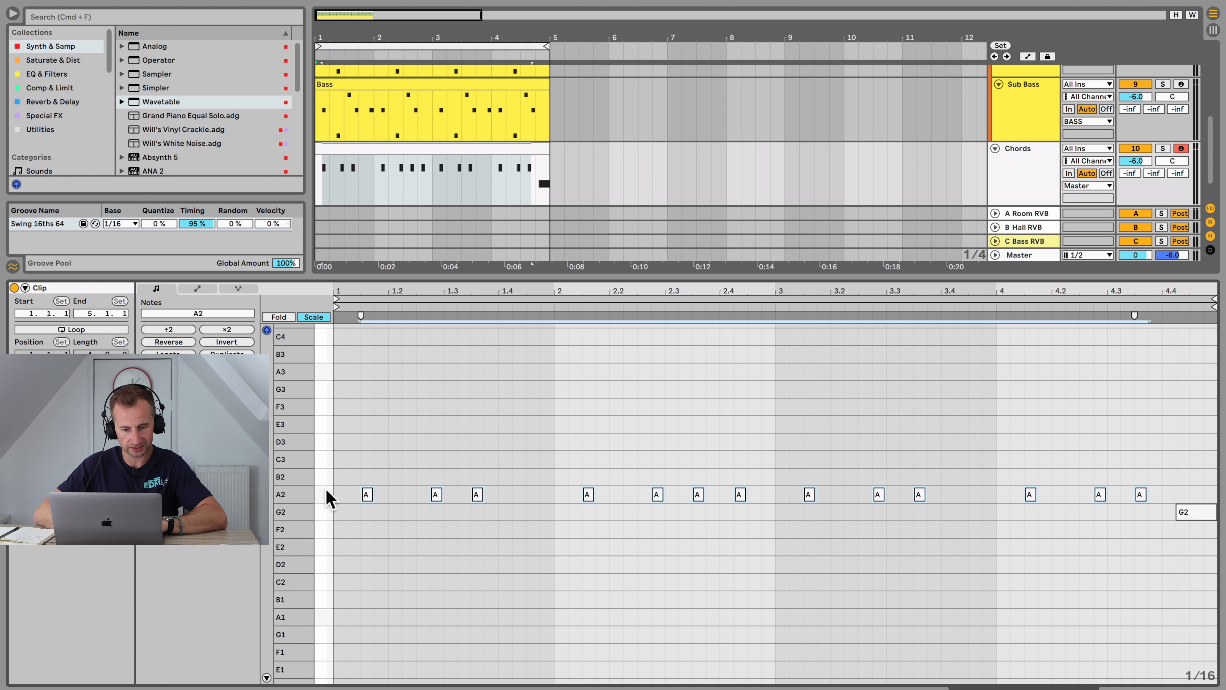
Step: Stack C3, E3, G3 and B3 notes on top of the first A2 note to build a chord
{"action": "left_click", "coordinate": [368, 496]}
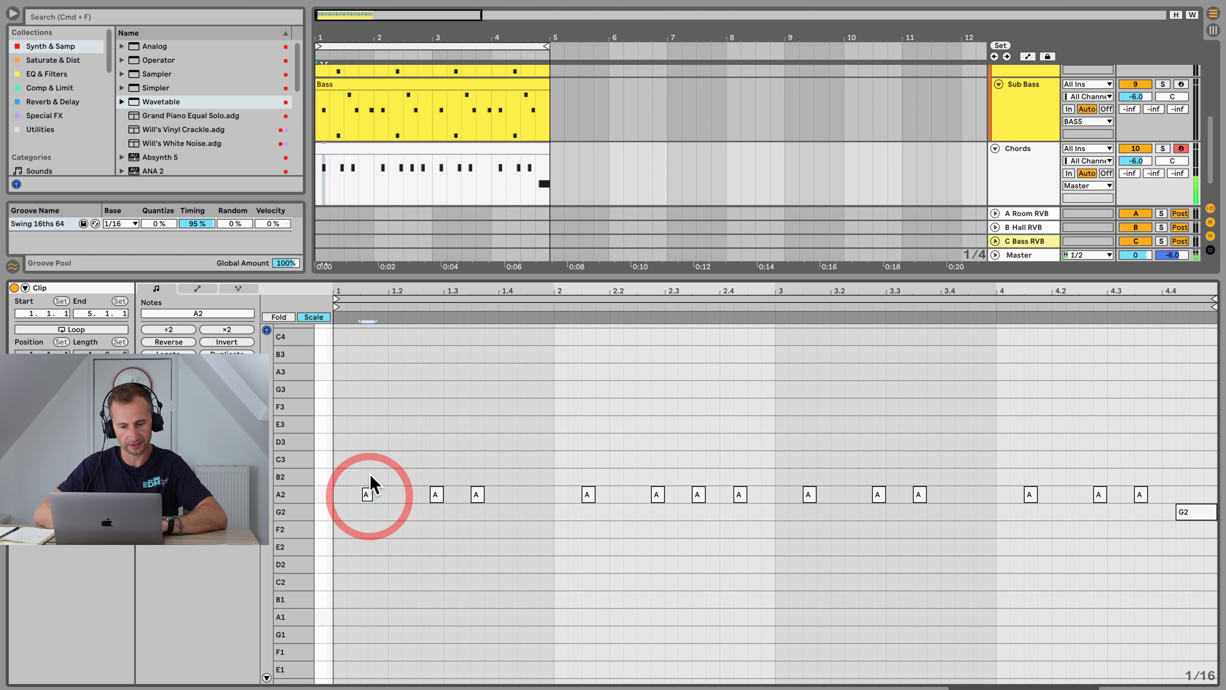
{"action": "double_click", "coordinate": [368, 460]}
{"action": "double_click", "coordinate": [369, 424]}
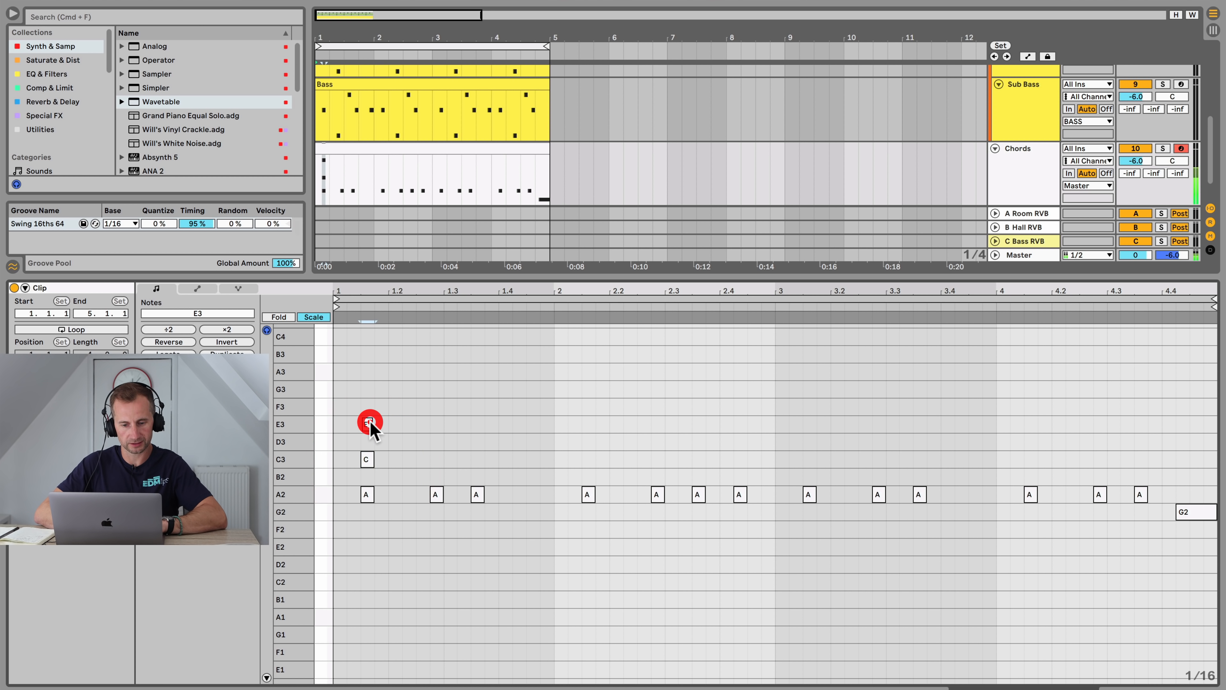
{"action": "double_click", "coordinate": [367, 389]}
{"action": "double_click", "coordinate": [366, 356]}
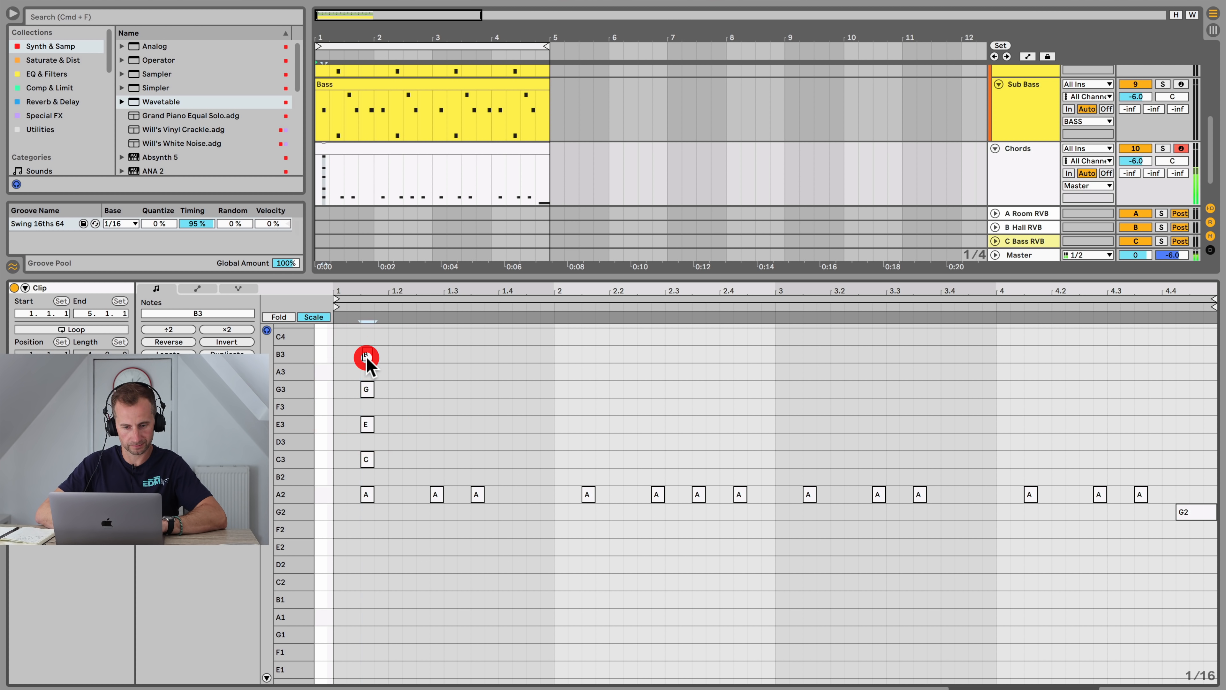
Step: Add a D4 note on top of the first chord
{"action": "scroll", "coordinate": [368, 367], "scroll_direction": "up", "scroll_amount": 2}
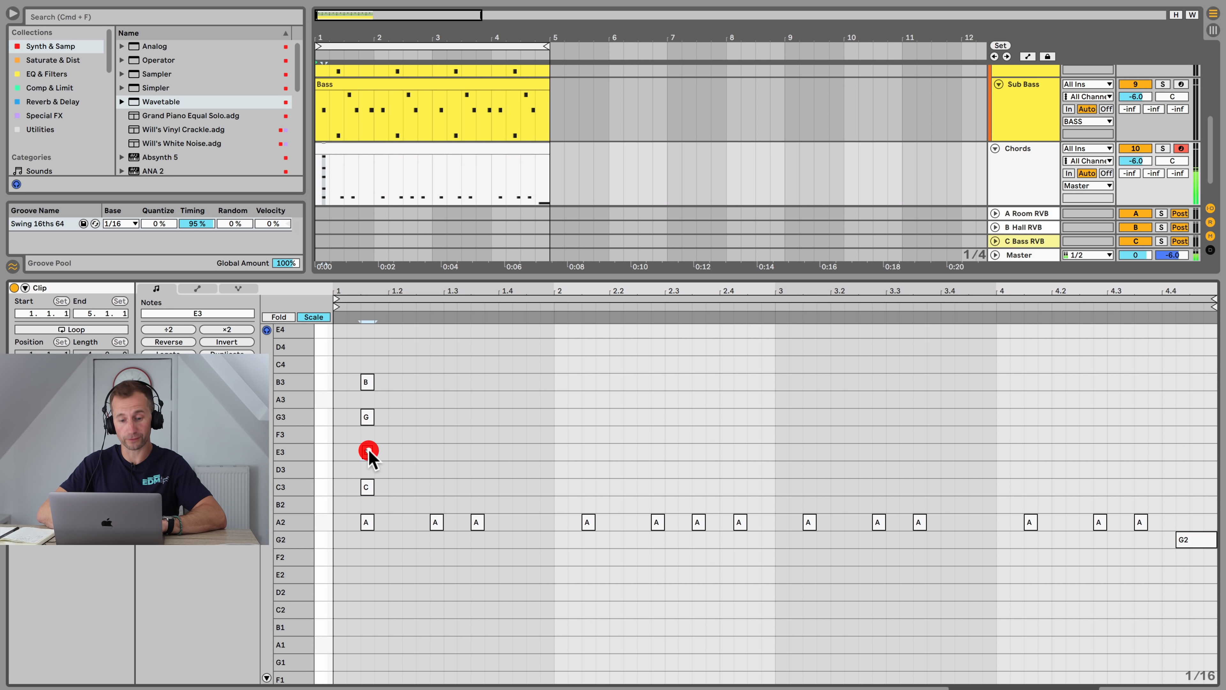
{"action": "left_click", "coordinate": [370, 418]}
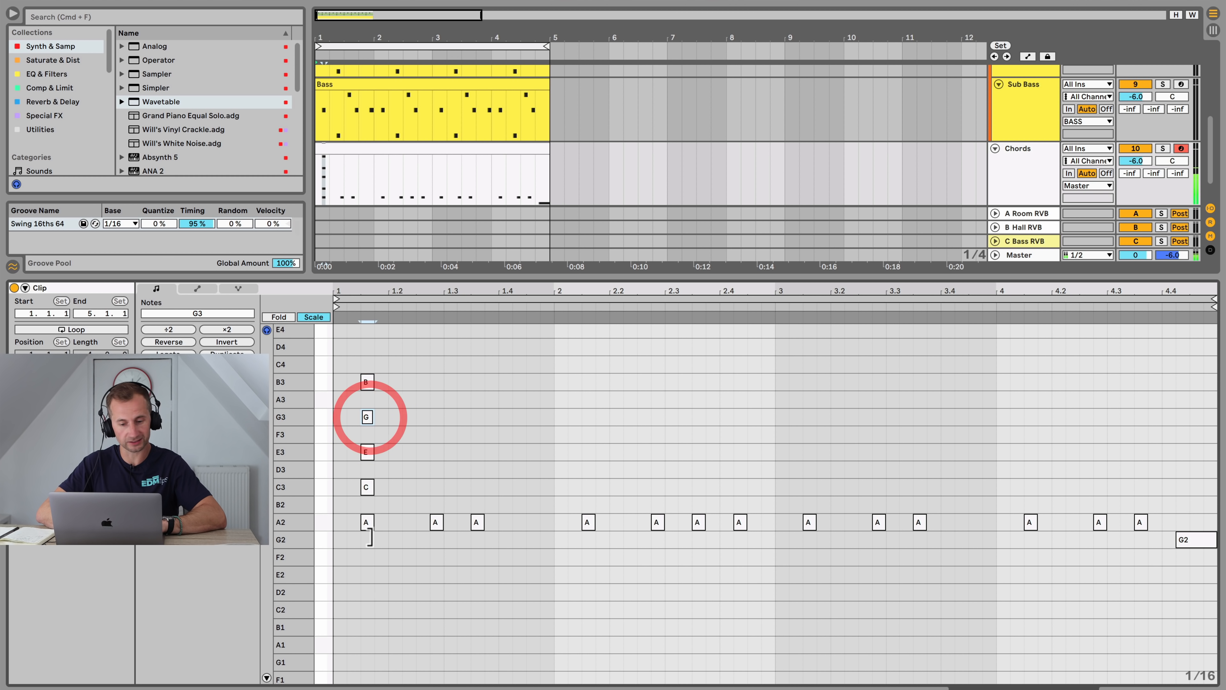
{"action": "left_click", "coordinate": [376, 582]}
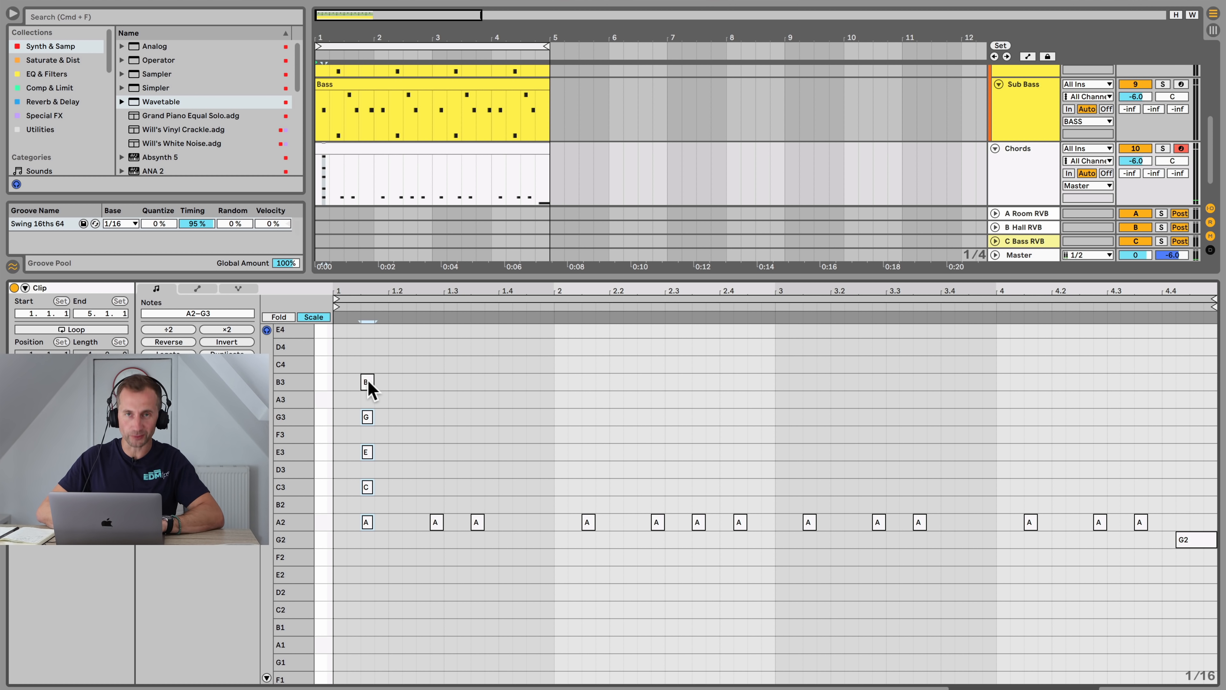
{"action": "key", "text": "alt"}
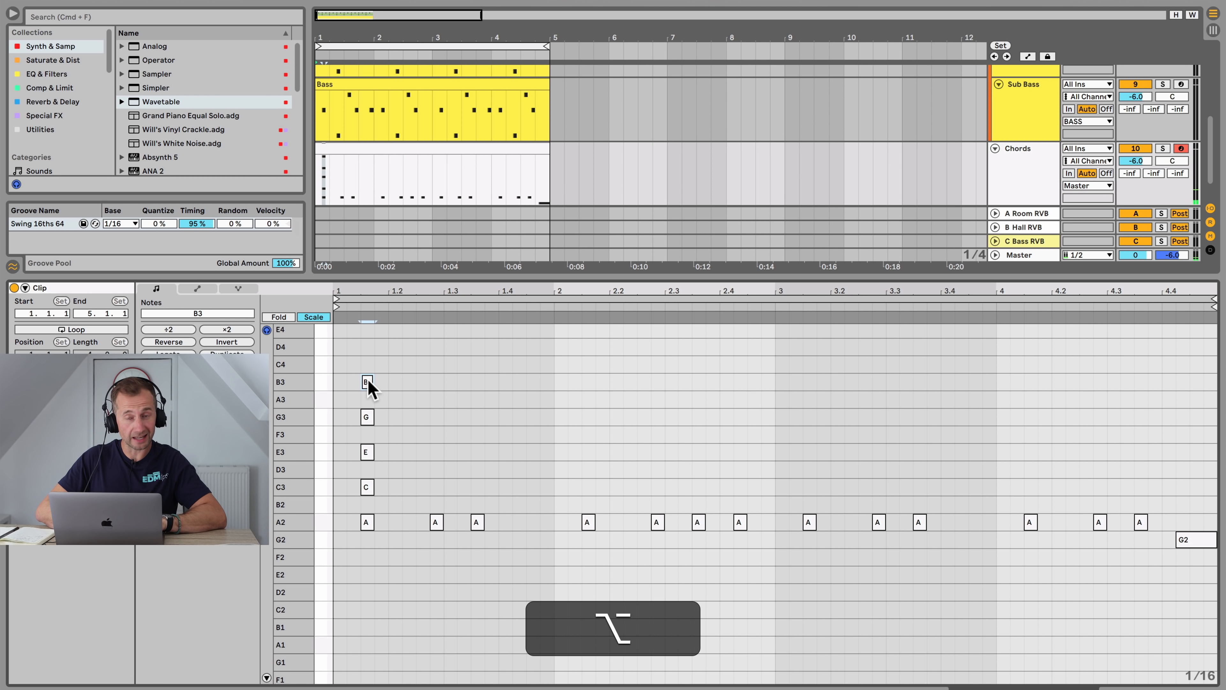
{"action": "left_click_drag", "start_coordinate": [367, 348], "coordinate": [367, 348]}
{"action": "key", "text": "space"}
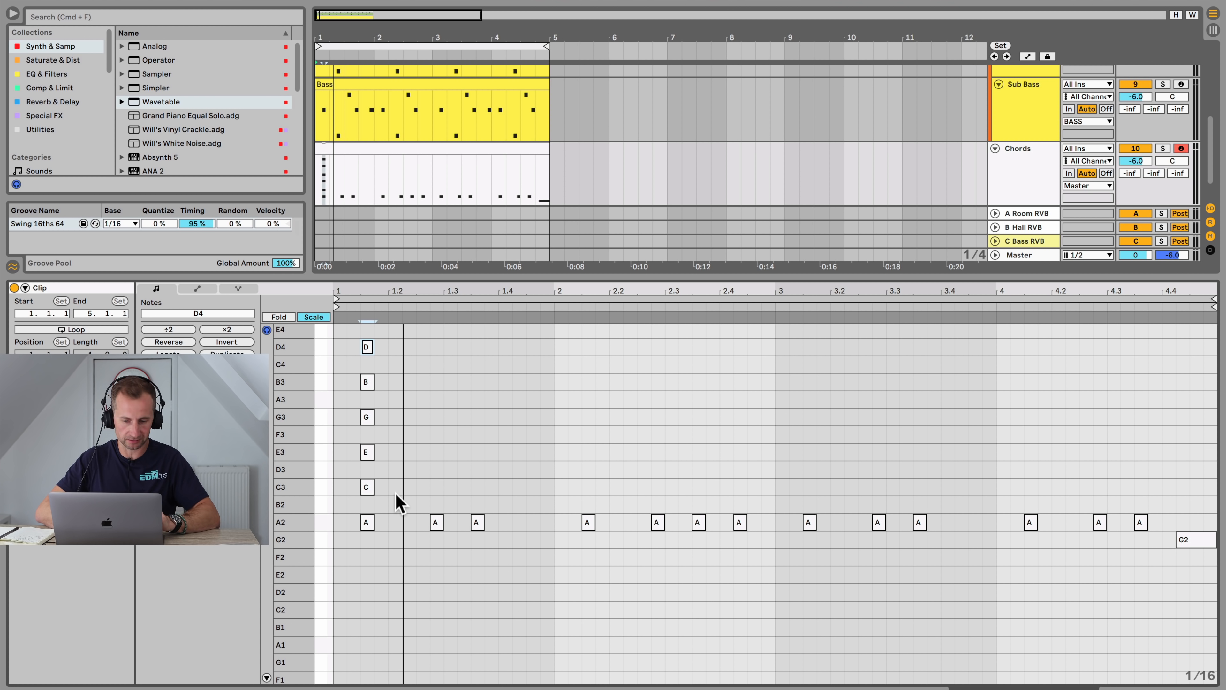
Step: Copy the chord onto every A2 note and duplicate the first two bars of chords into bars 3 and 4
{"action": "left_click_drag", "start_coordinate": [396, 494], "coordinate": [739, 356]}
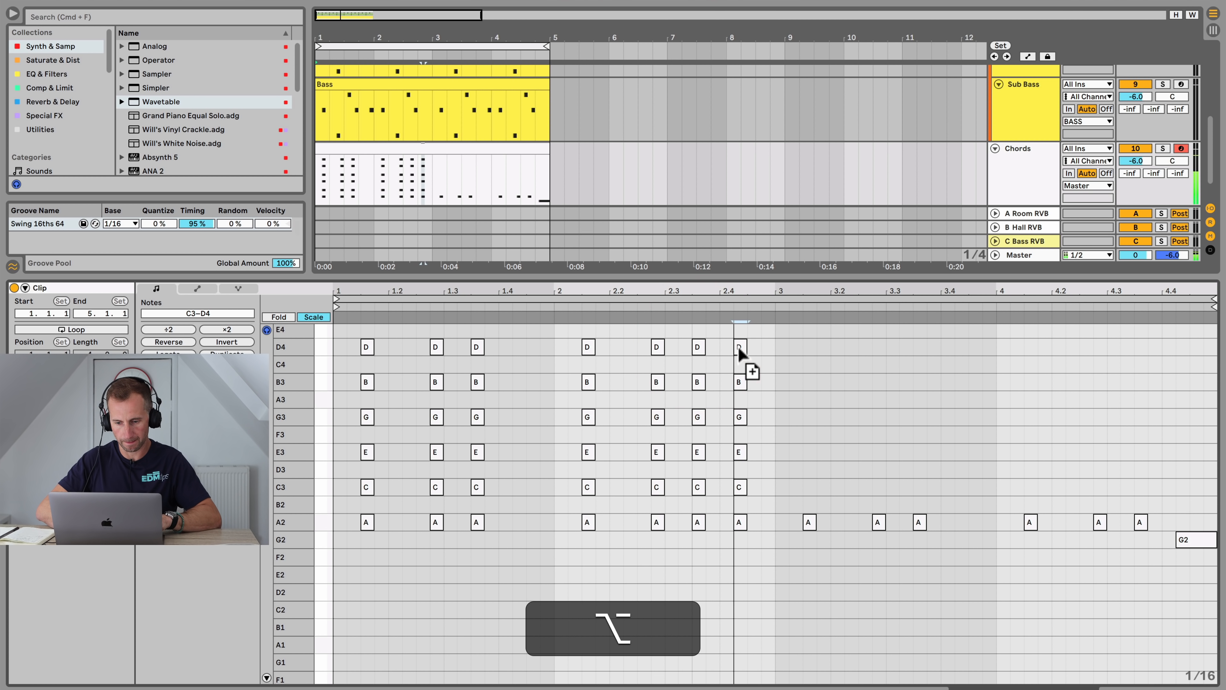
{"action": "left_click_drag", "start_coordinate": [776, 495], "coordinate": [343, 339]}
{"action": "key", "text": "cmd+d"}
{"action": "key", "text": "Right"}
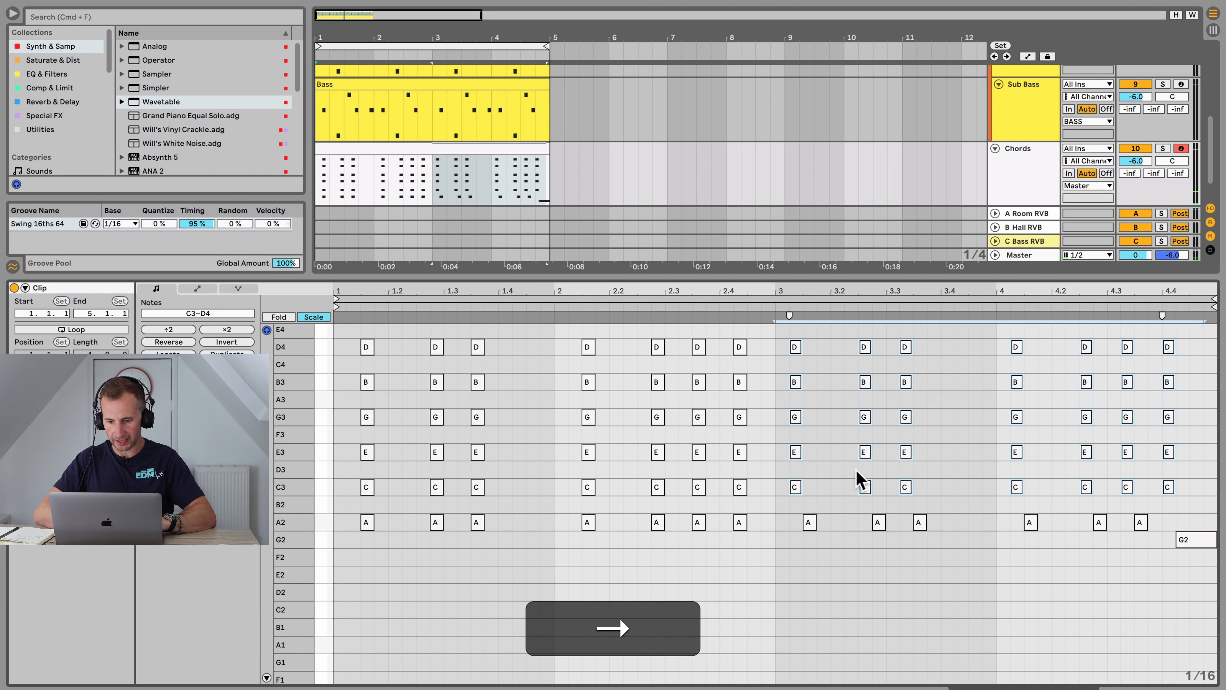
{"action": "left_click", "coordinate": [1081, 601]}
{"action": "scroll", "coordinate": [1081, 607], "scroll_direction": "up", "scroll_amount": 1}
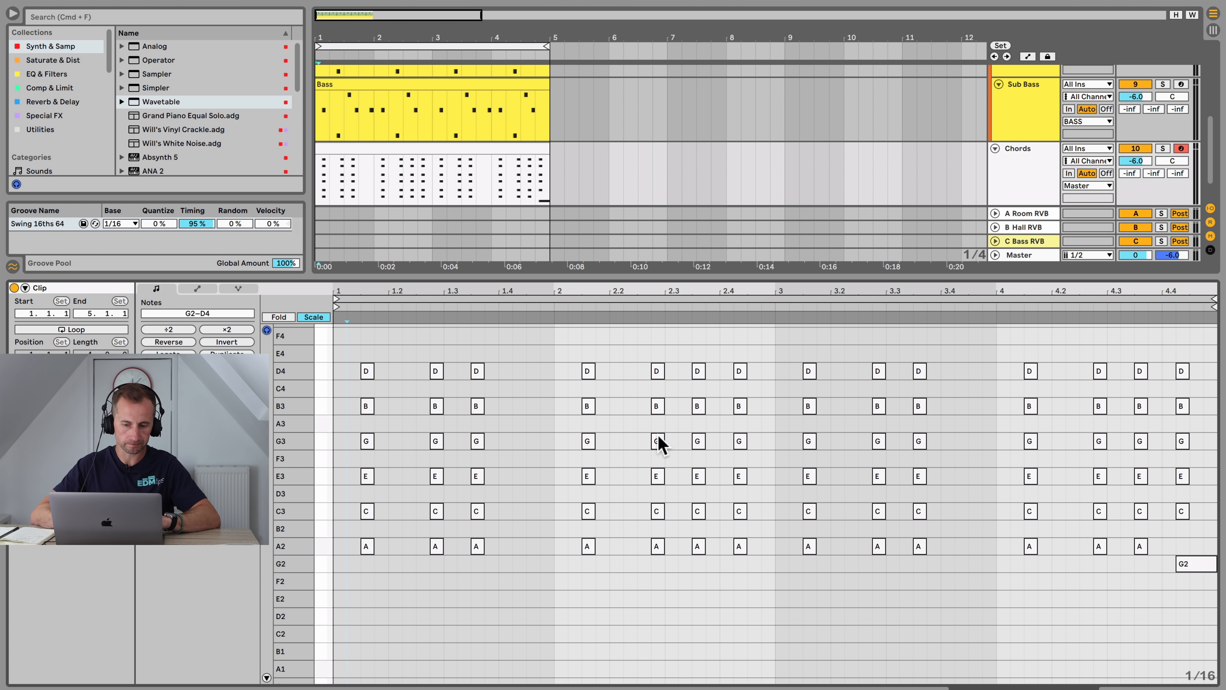
Step: Revoice the final chord over G2, moving C3 down to B2 and E3 down to D3, and audition it
{"action": "left_click", "coordinate": [1195, 569]}
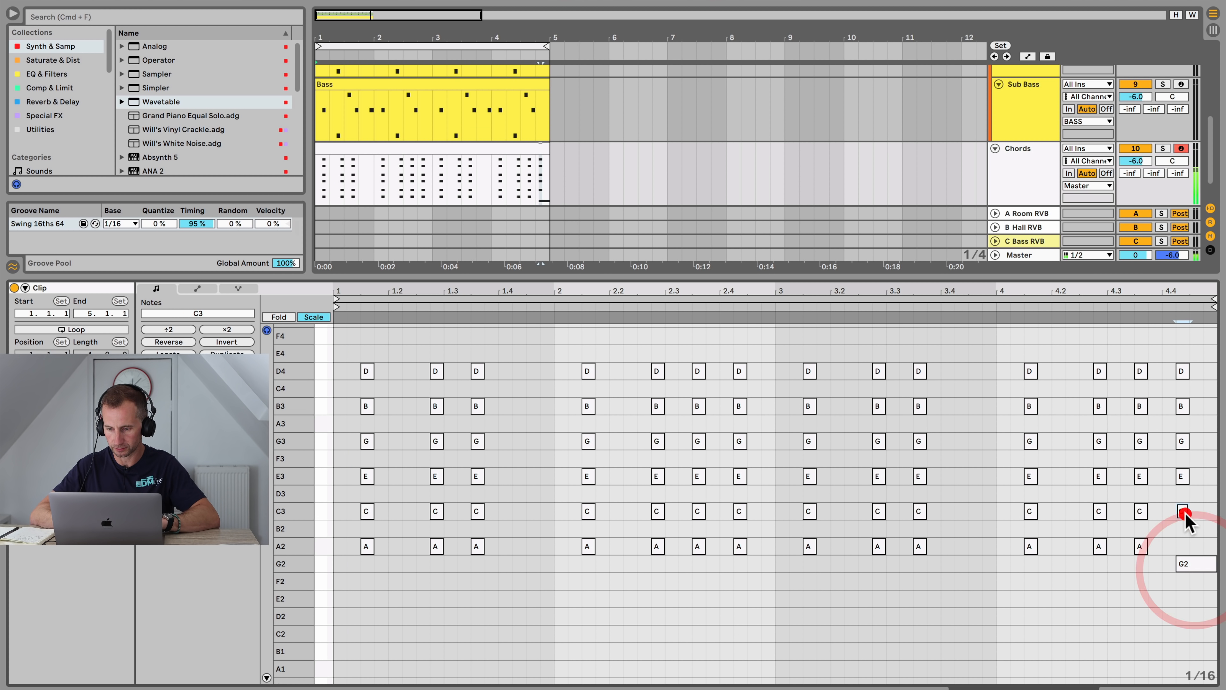
{"action": "left_click", "coordinate": [1184, 509]}
{"action": "key", "text": "Down"}
{"action": "left_click", "coordinate": [1183, 478]}
{"action": "key", "text": "Down"}
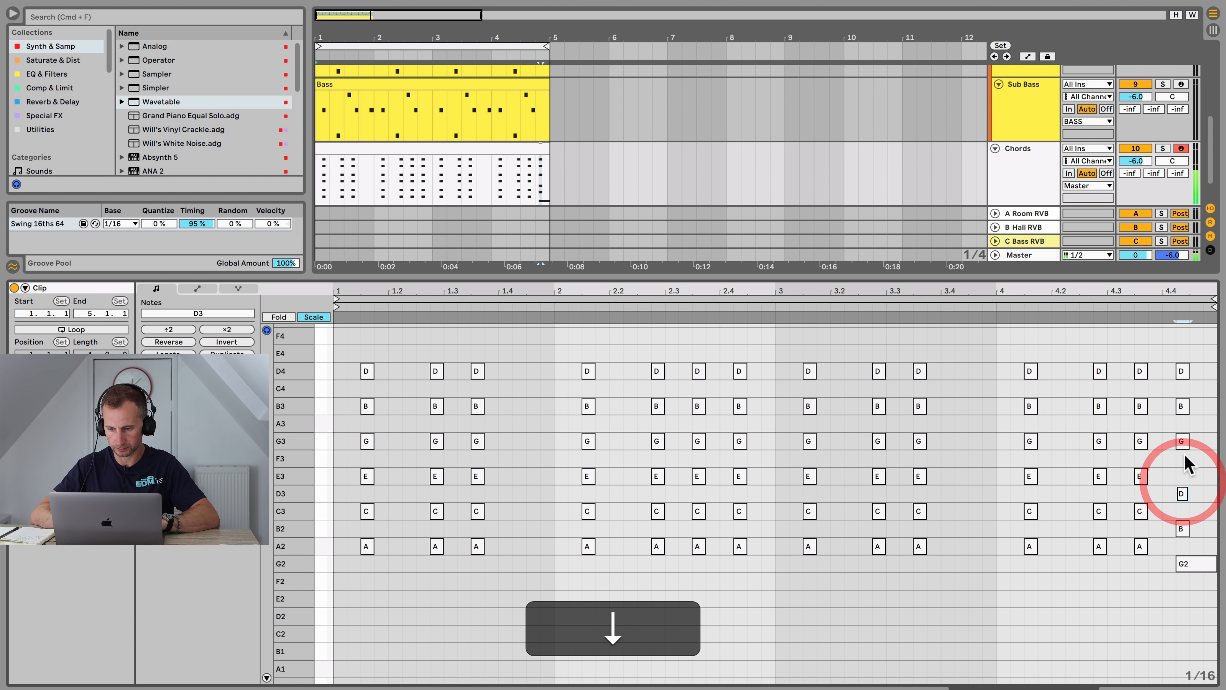
{"action": "left_click", "coordinate": [1183, 444]}
{"action": "key", "text": "Up"}
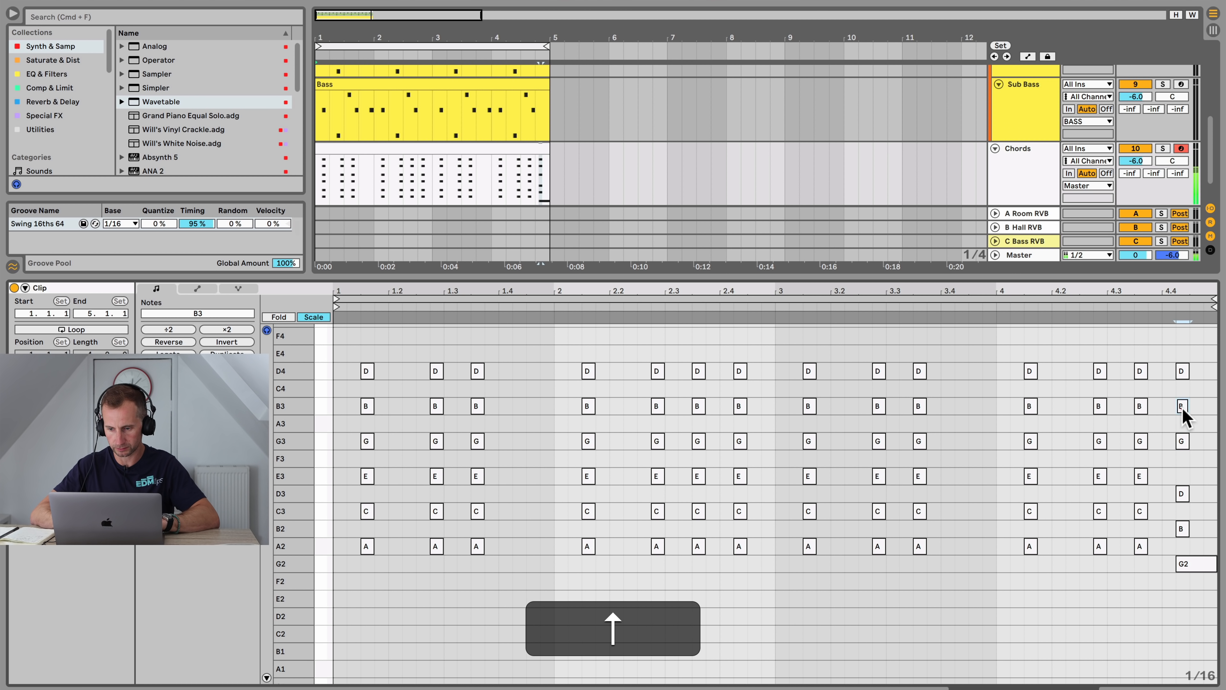
{"action": "left_click", "coordinate": [1183, 409]}
{"action": "left_click", "coordinate": [1086, 308]}
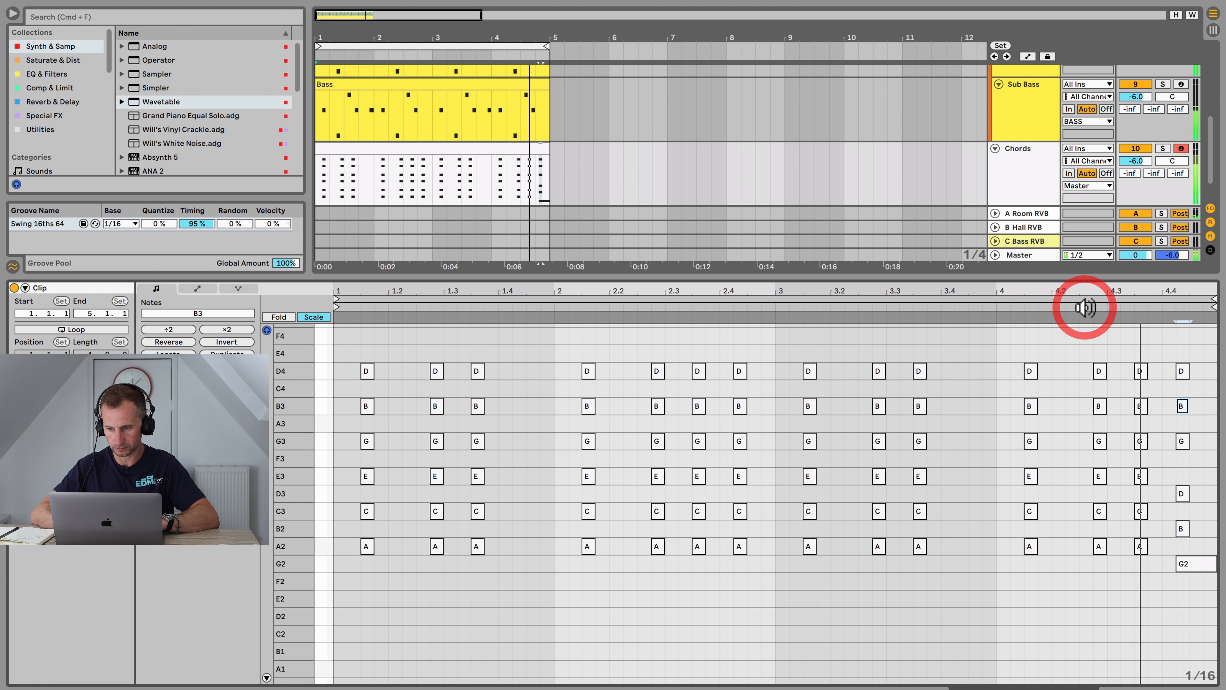
{"action": "key", "text": "space"}
Step: Solo the Chords track and delete all the G3 notes from the chords
{"action": "left_click", "coordinate": [1164, 150]}
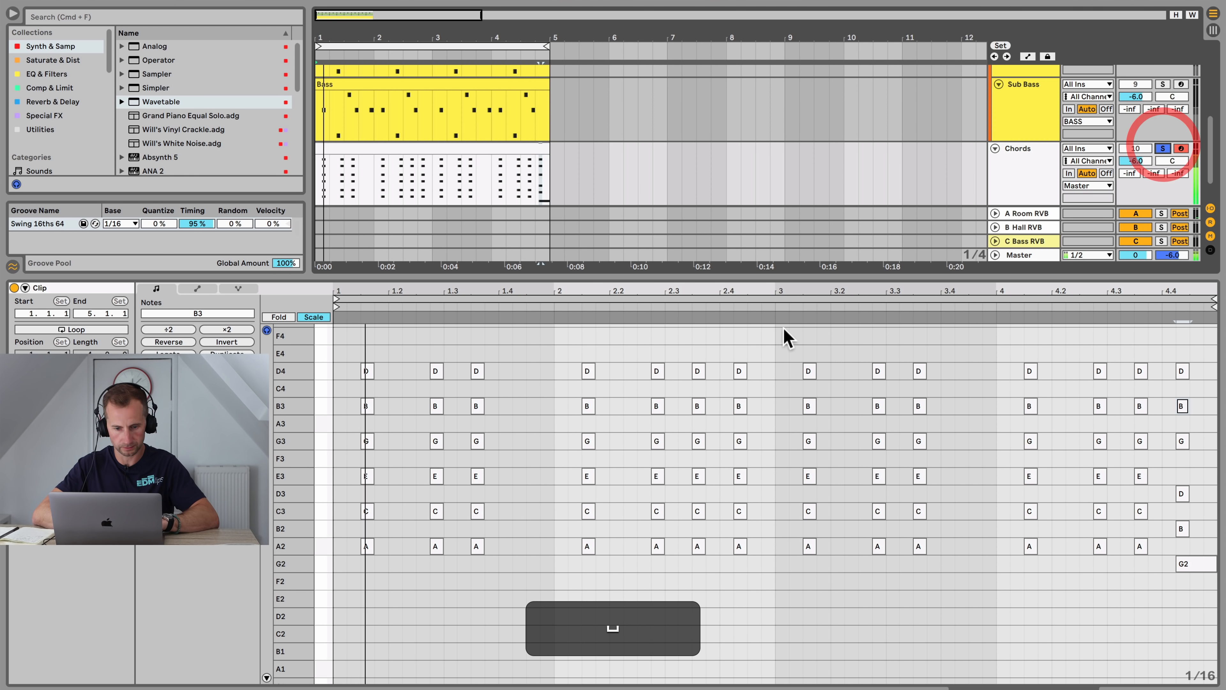
{"action": "left_click", "coordinate": [349, 375]}
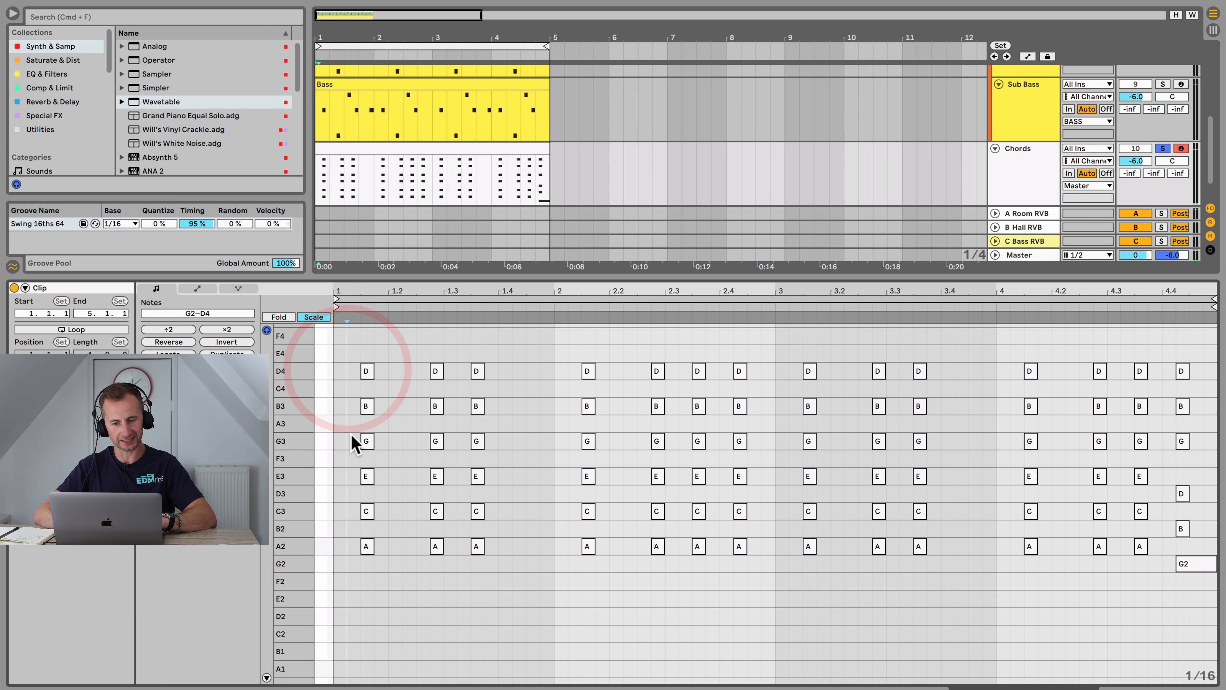
{"action": "left_click_drag", "start_coordinate": [349, 434], "coordinate": [1183, 444]}
{"action": "key", "text": "BackSpace"}
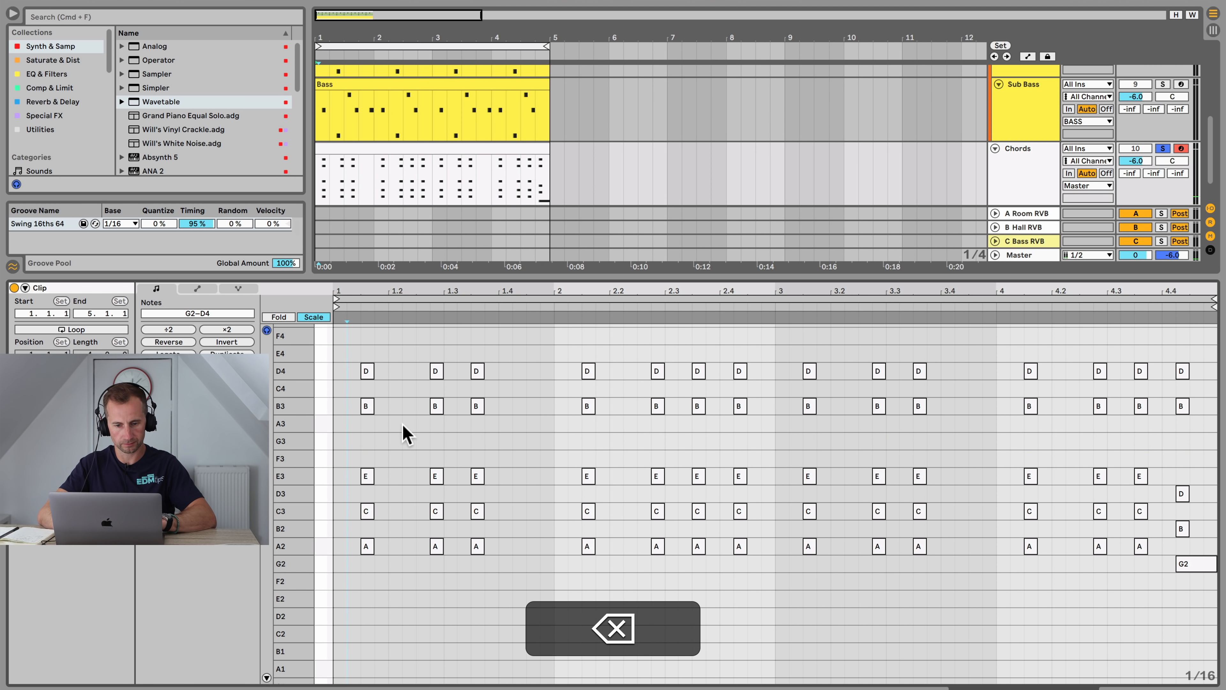
Step: Move all the D4 chord notes down an octave to D3
{"action": "left_click_drag", "start_coordinate": [346, 361], "coordinate": [1182, 382]}
{"action": "key", "text": "shift+Down"}
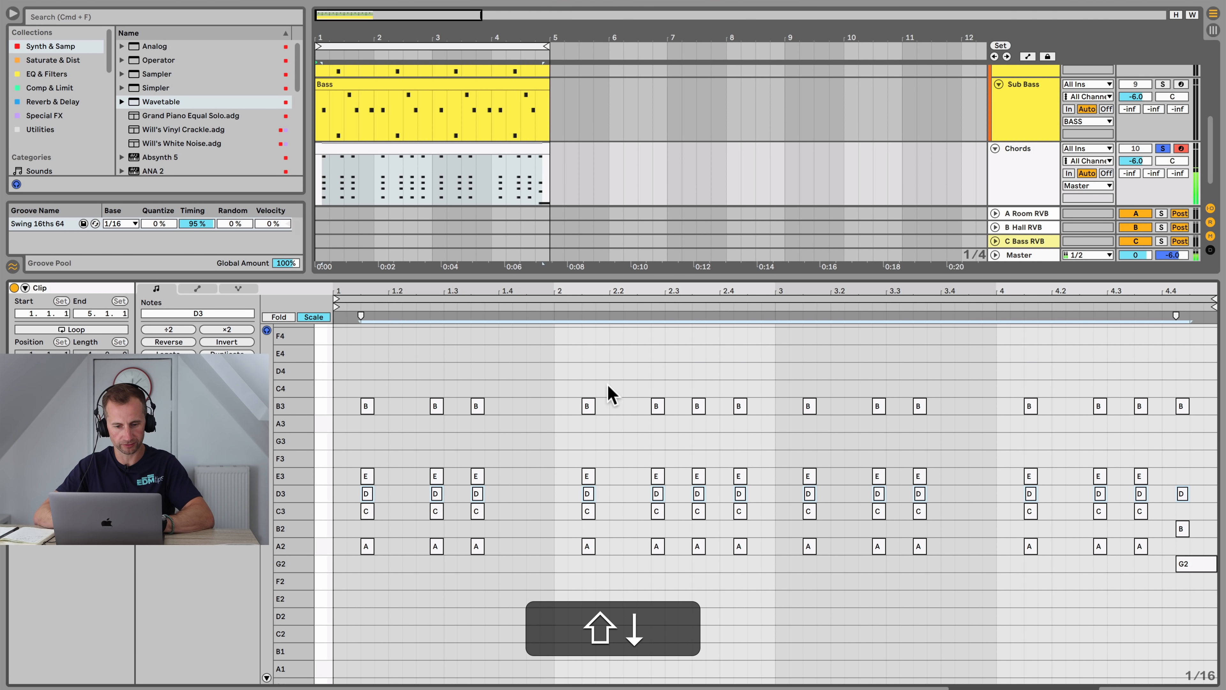
{"action": "left_click_drag", "start_coordinate": [345, 442], "coordinate": [830, 458]}
Step: Try moving the C3 chord notes down an octave and back
{"action": "left_click_drag", "start_coordinate": [346, 513], "coordinate": [1139, 516]}
{"action": "key", "text": "shift+Down"}
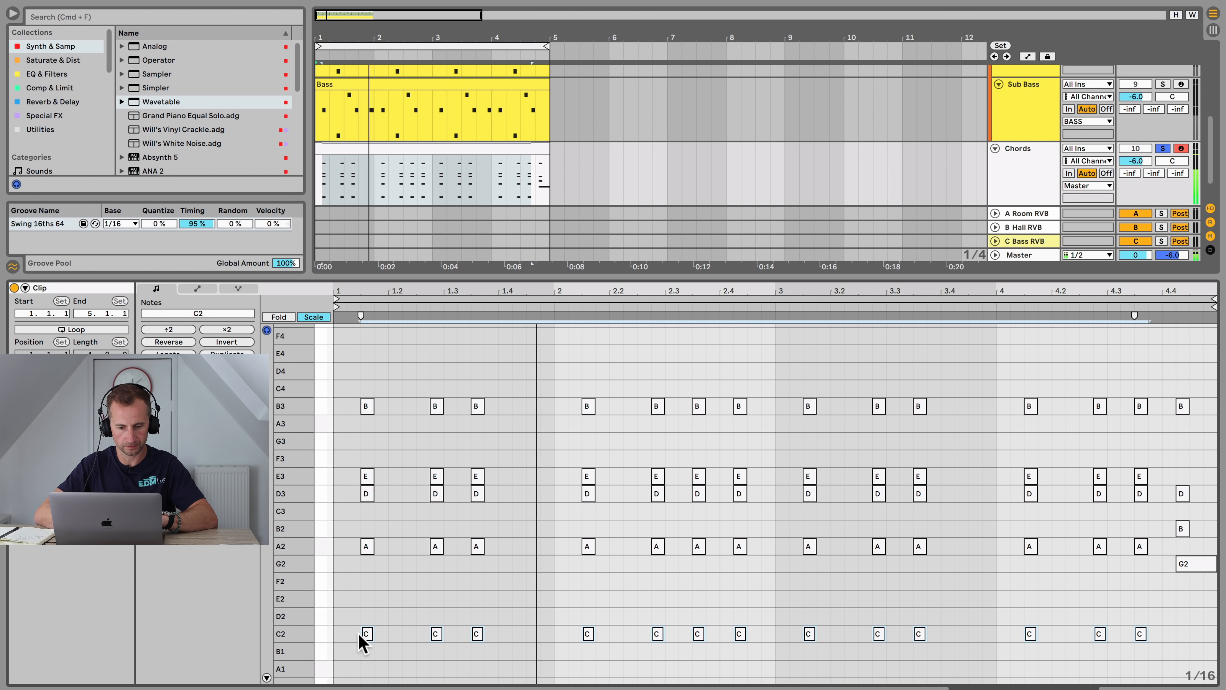
{"action": "key", "text": "shift+Up"}
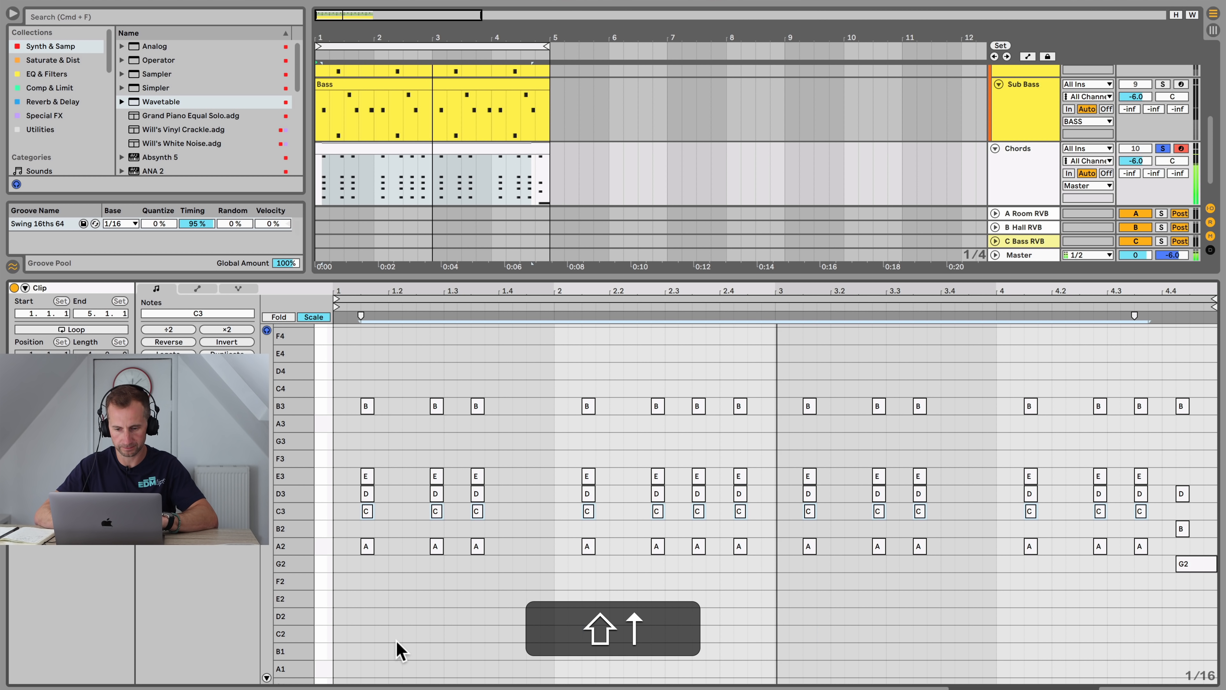
{"action": "key", "text": "space"}
Step: Try moving the D3 notes back up an octave, then undo it
{"action": "left_click_drag", "start_coordinate": [345, 495], "coordinate": [1186, 498]}
{"action": "key", "text": "shift+Up"}
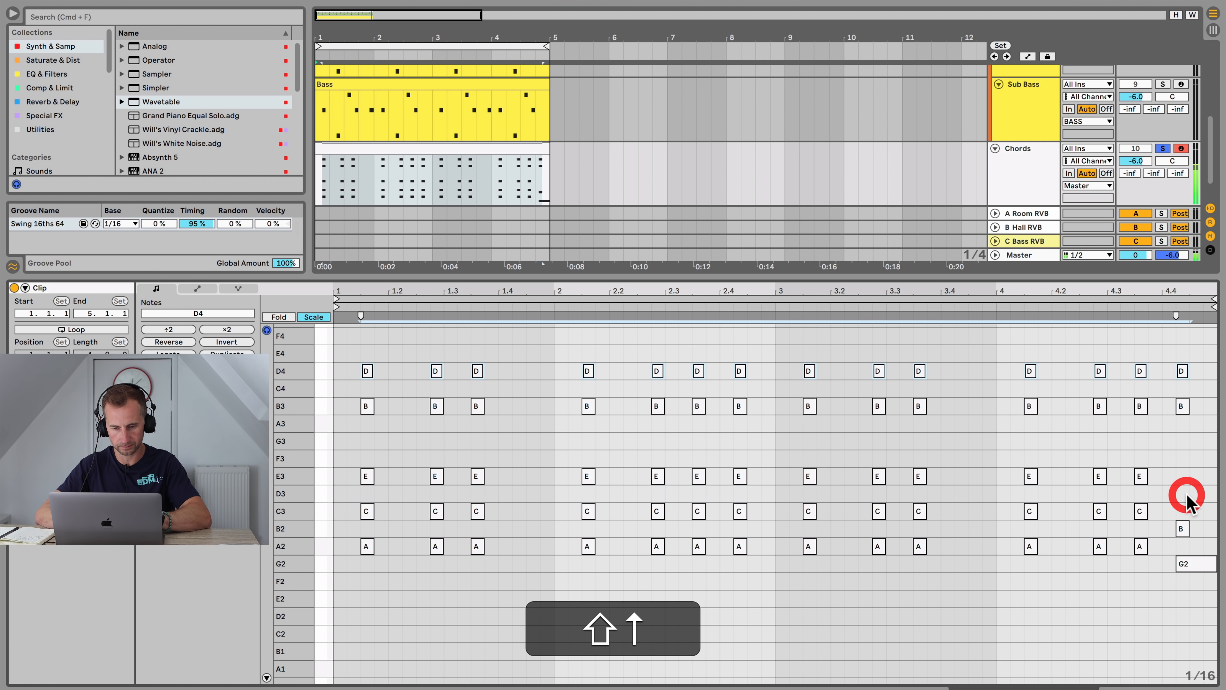
{"action": "key", "text": "super+z"}
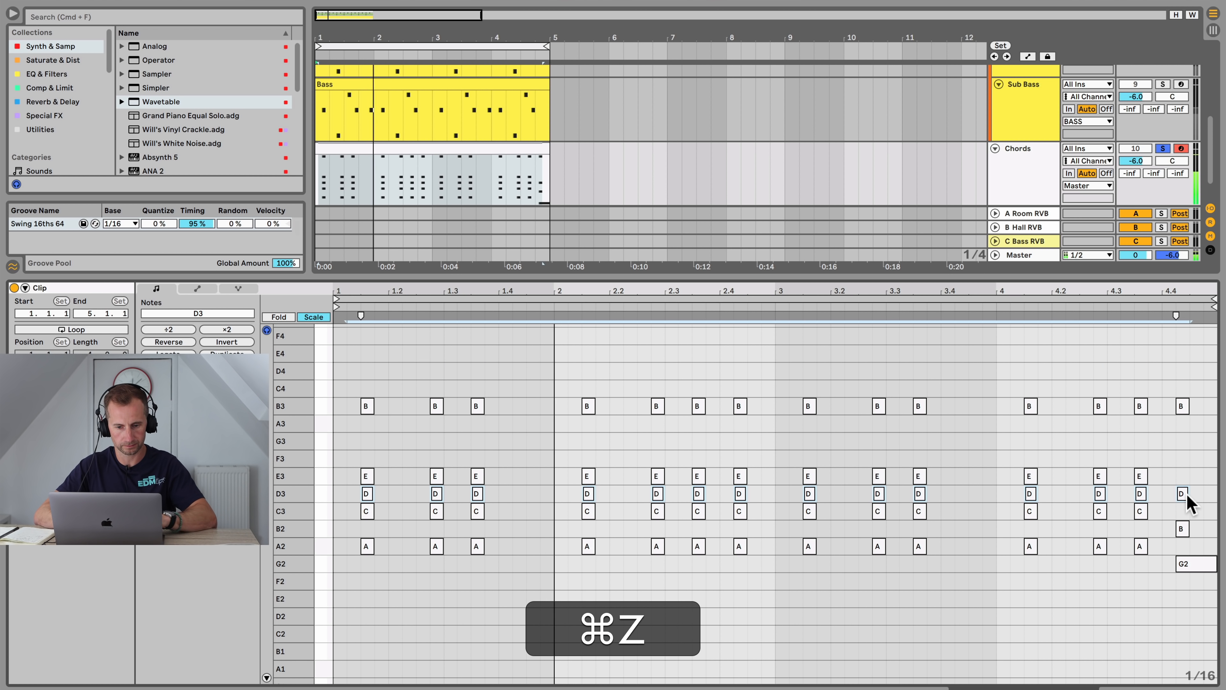
{"action": "key", "text": "space"}
Step: Try moving the B3 chord notes down an octave, then undo it
{"action": "left_click_drag", "start_coordinate": [361, 391], "coordinate": [1218, 417]}
{"action": "key", "text": "shift+Down"}
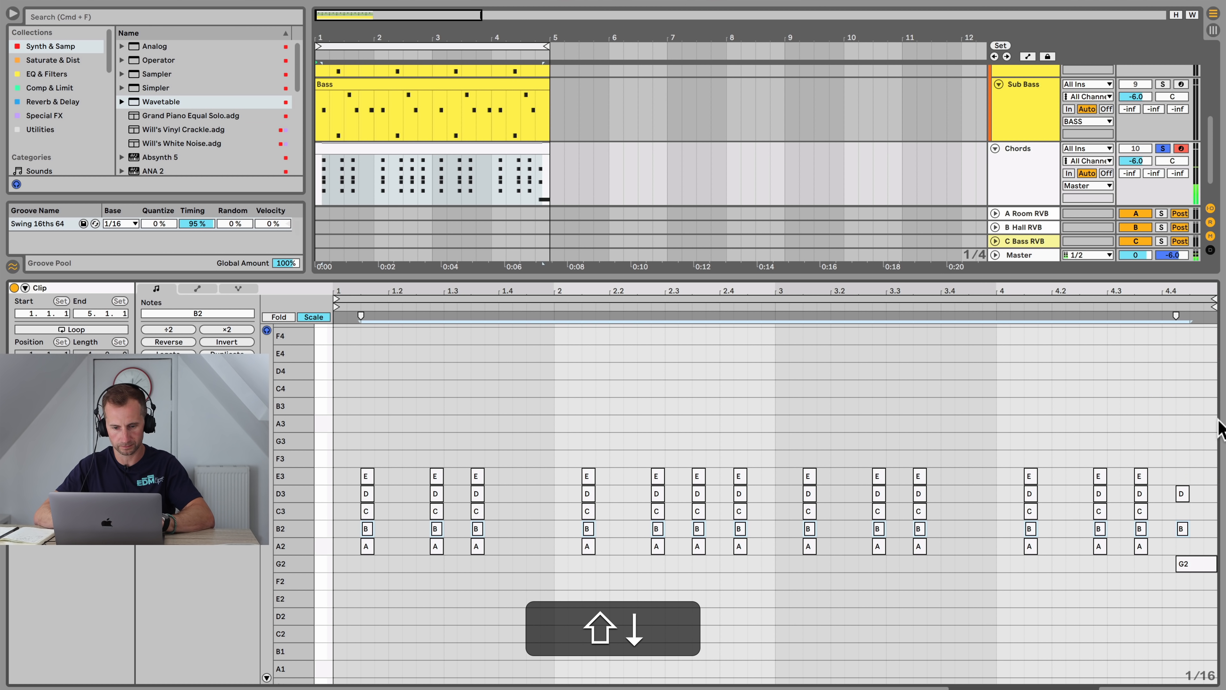
{"action": "key", "text": "shift+Down"}
{"action": "key", "text": "shift+space"}
{"action": "key", "text": "cmd+z"}
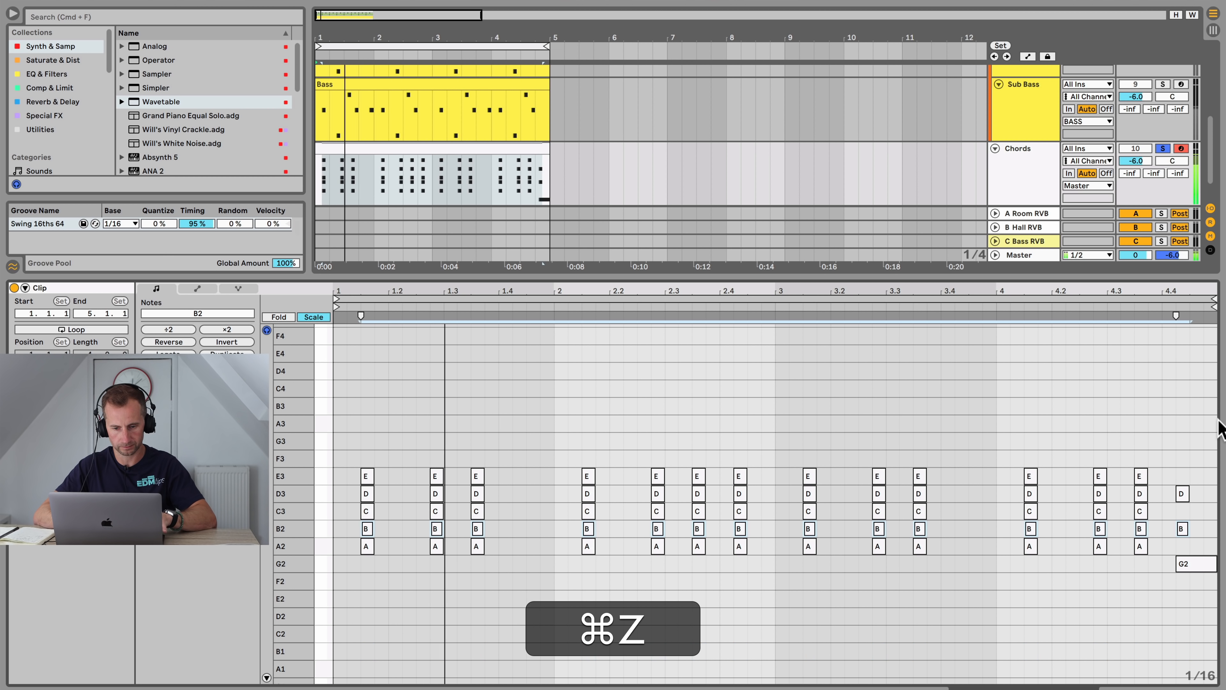
{"action": "key", "text": "cmd+z"}
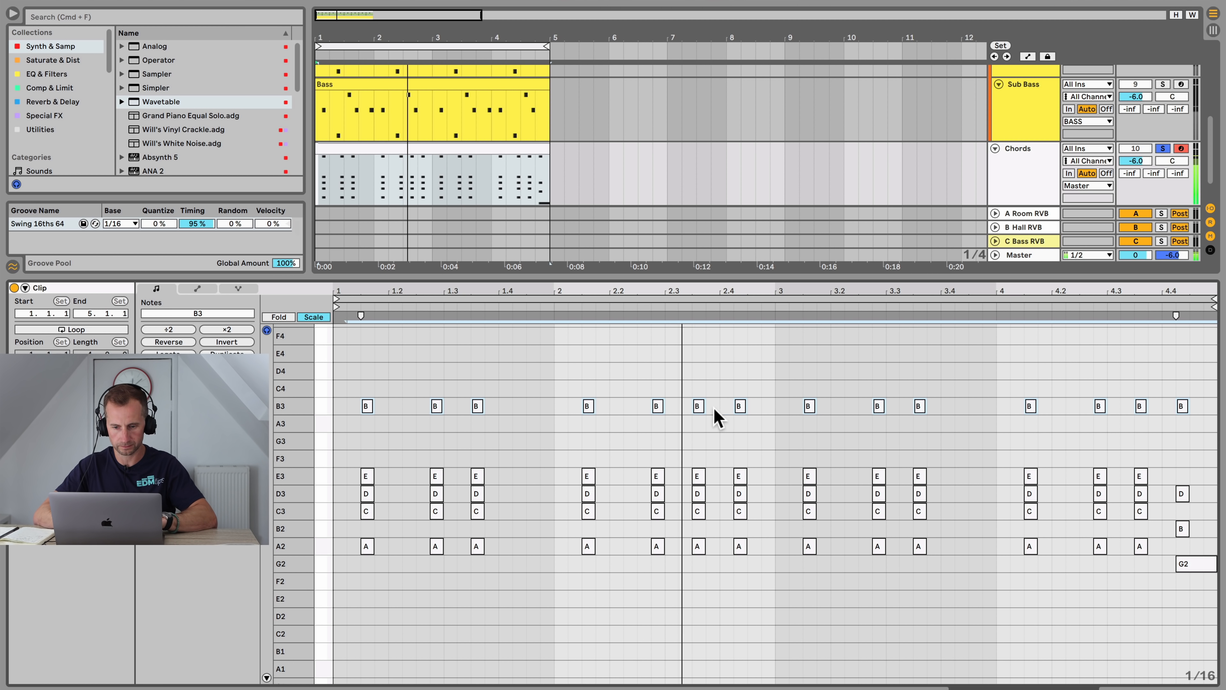
Step: Unsolo the Chords track and play the chords back with the full mix
{"action": "left_click", "coordinate": [676, 368]}
{"action": "key", "text": "space"}
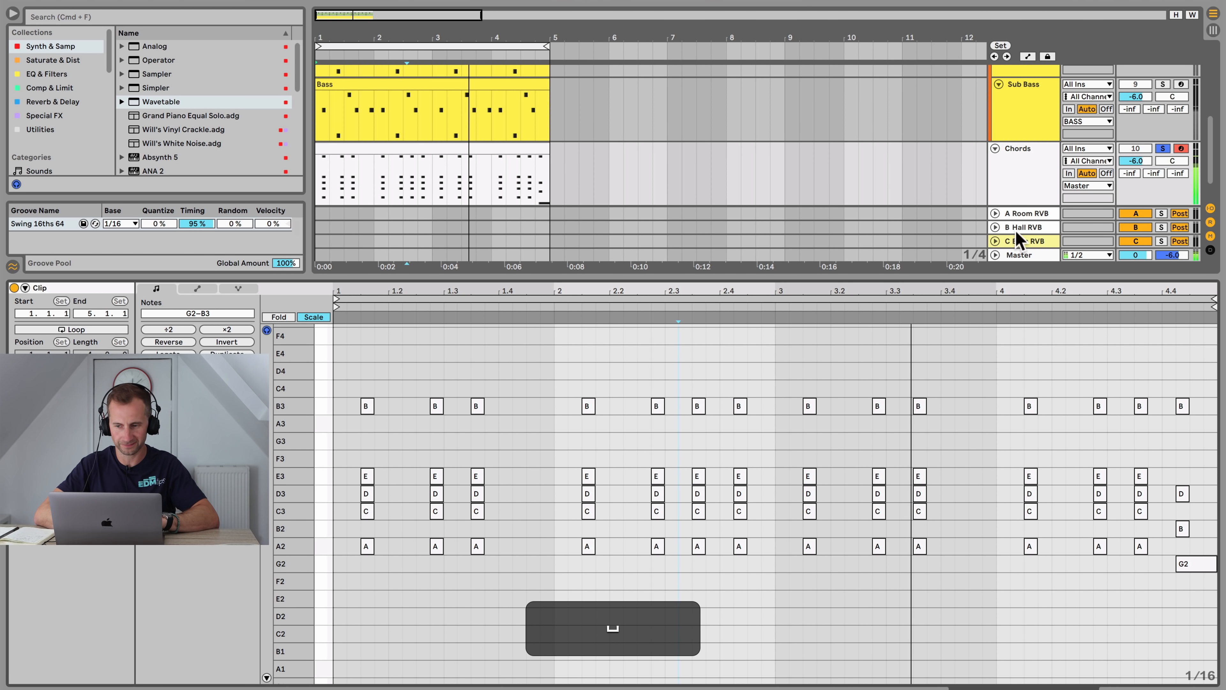
{"action": "left_click", "coordinate": [1169, 151]}
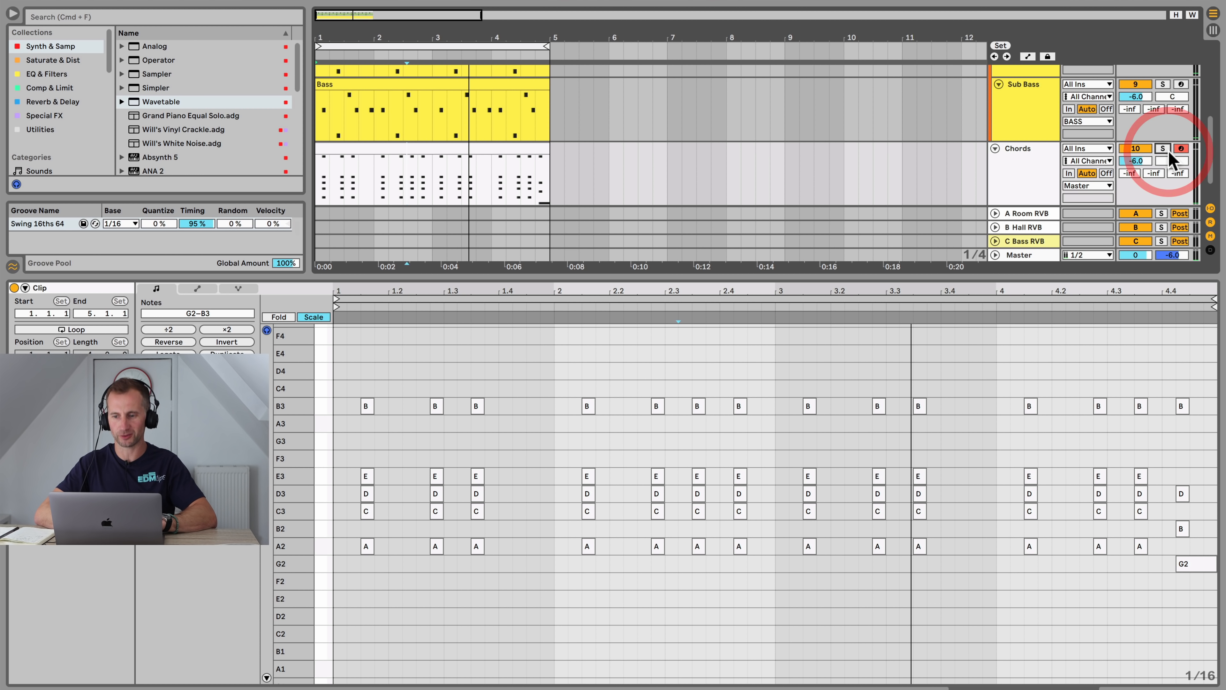
{"action": "key", "text": "space"}
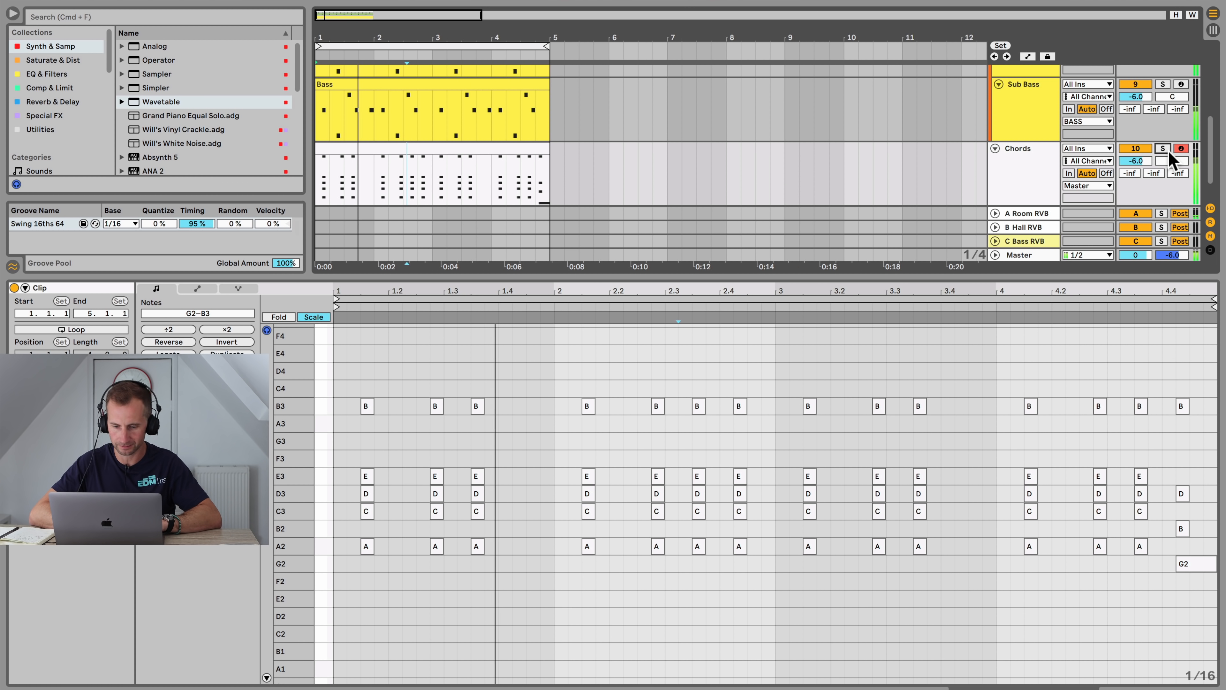
{"action": "key", "text": "space"}
{"action": "key", "text": "space"}
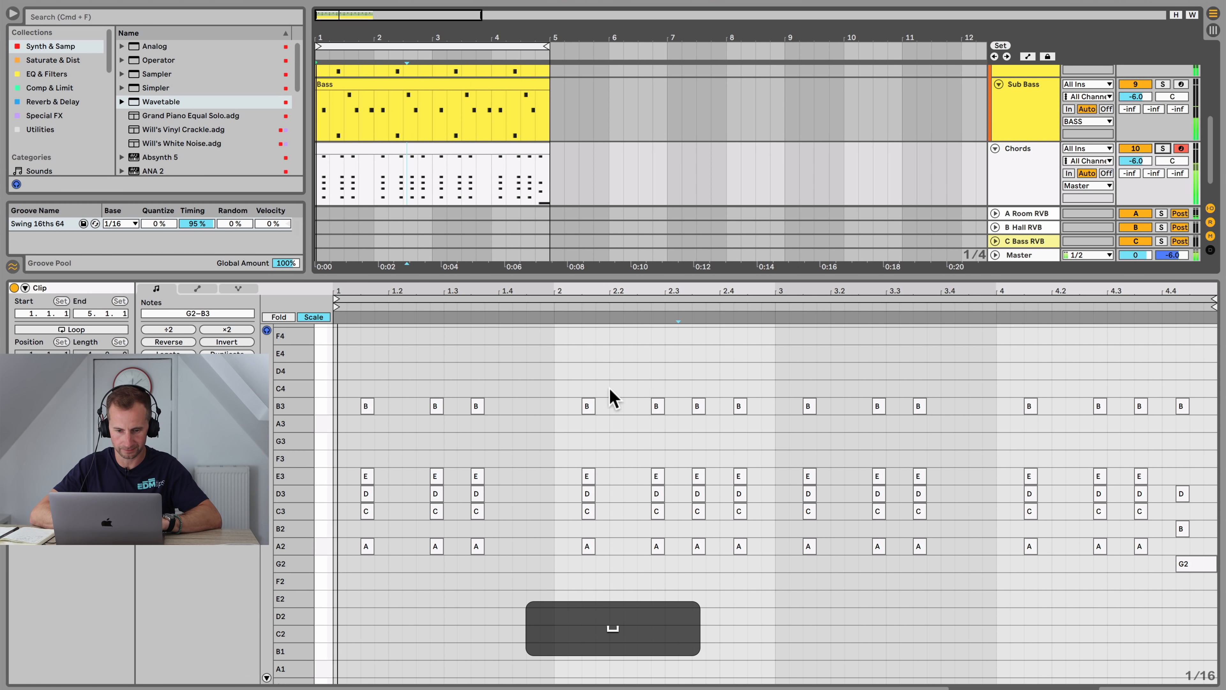
Step: Add D4 and G3 top-line notes over the chords around beats 1.2 and 2.2, previewing playback
{"action": "double_click", "coordinate": [418, 389]}
{"action": "key", "text": "Up"}
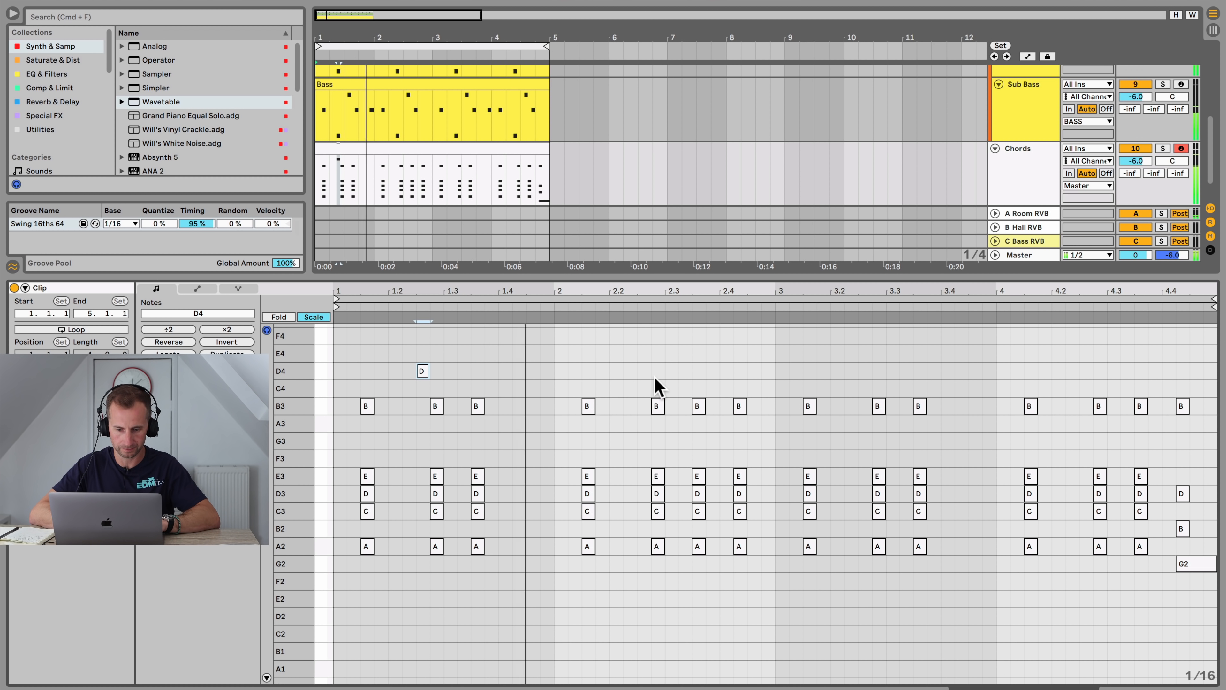
{"action": "key", "text": "space"}
{"action": "double_click", "coordinate": [629, 441]}
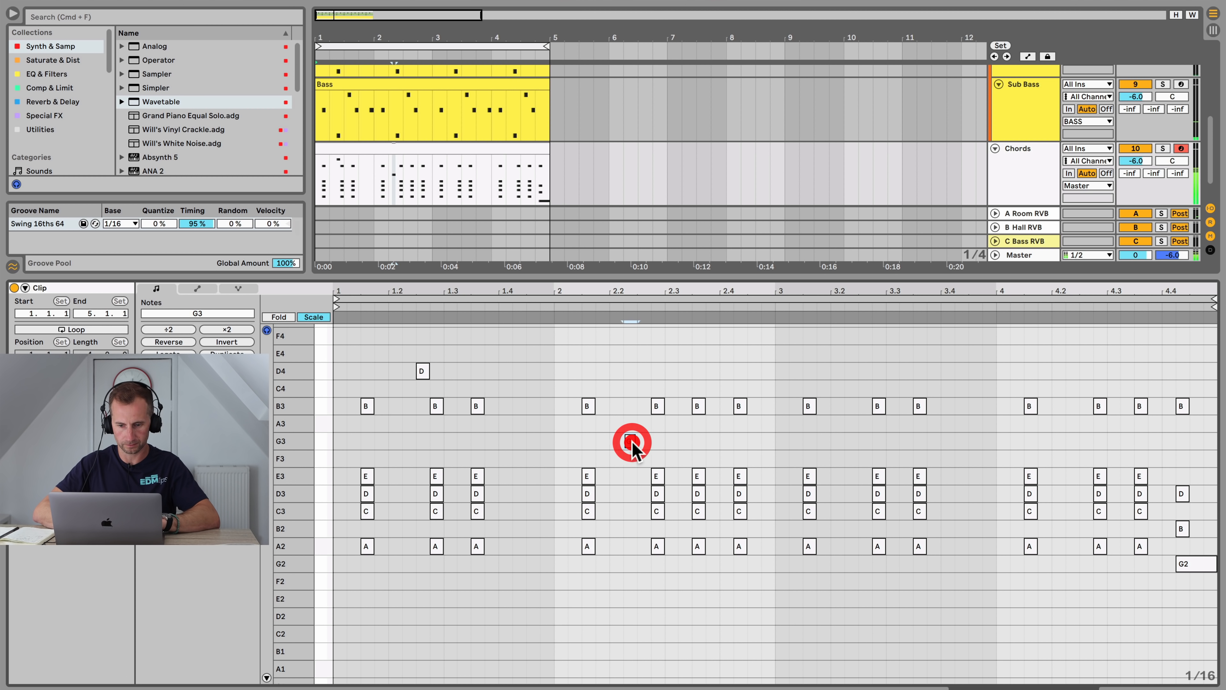
{"action": "key", "text": "space"}
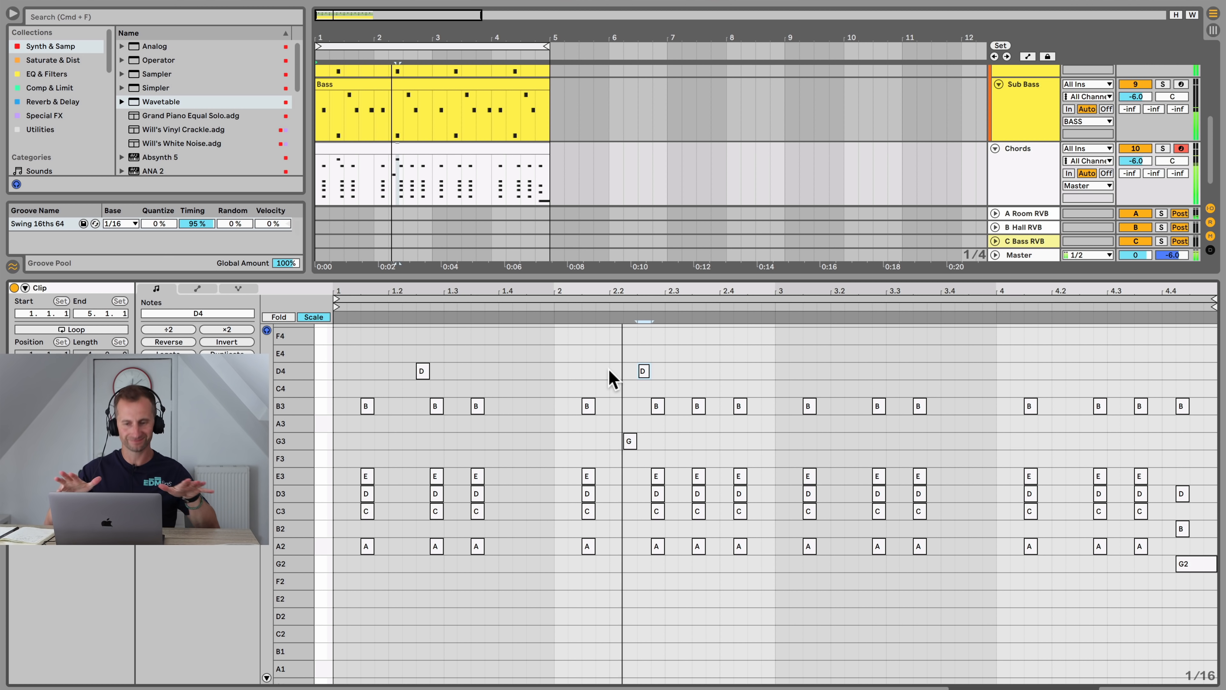
{"action": "key", "text": "space"}
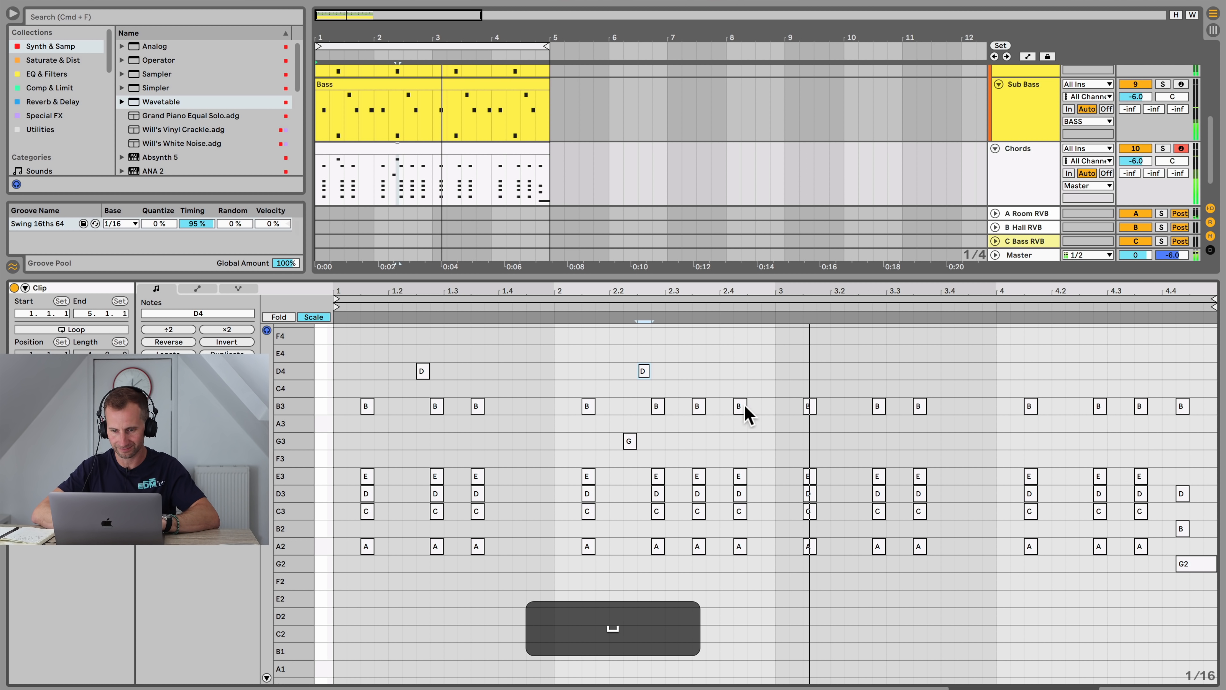
Step: Lower the B3 chord note at beat 2.4 to G3 and add more D4 and G3 top notes in bars 3 and 4
{"action": "key", "text": "shift+Down"}
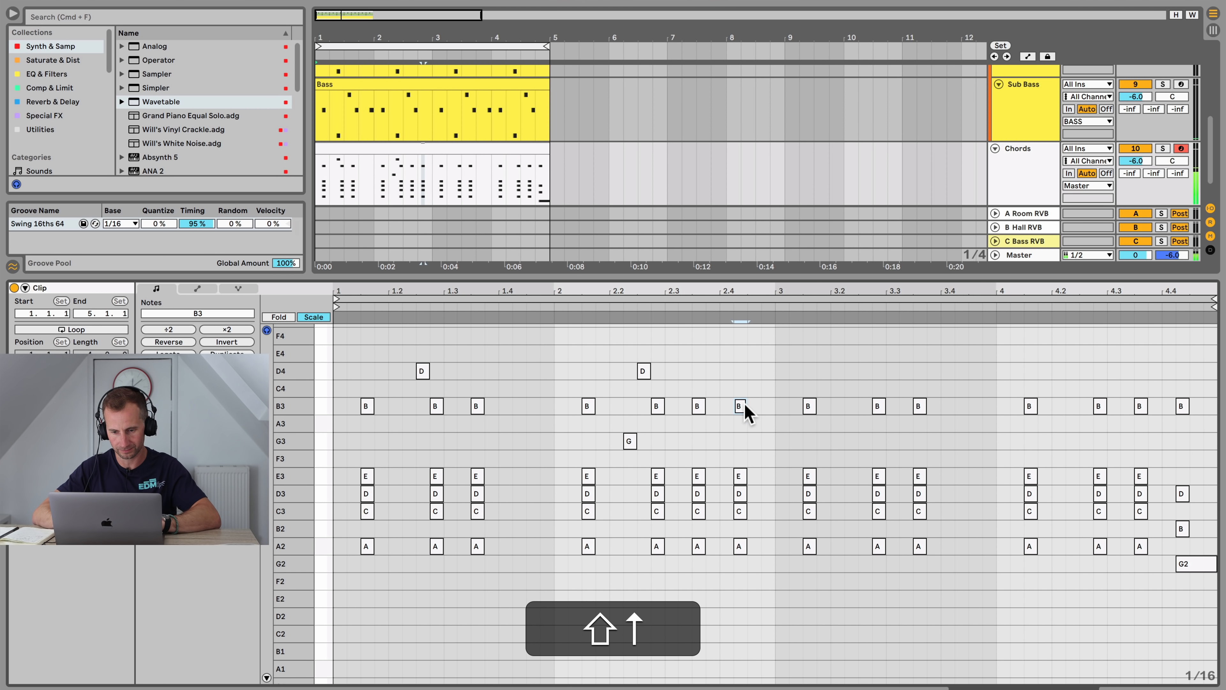
{"action": "left_click", "coordinate": [789, 403]}
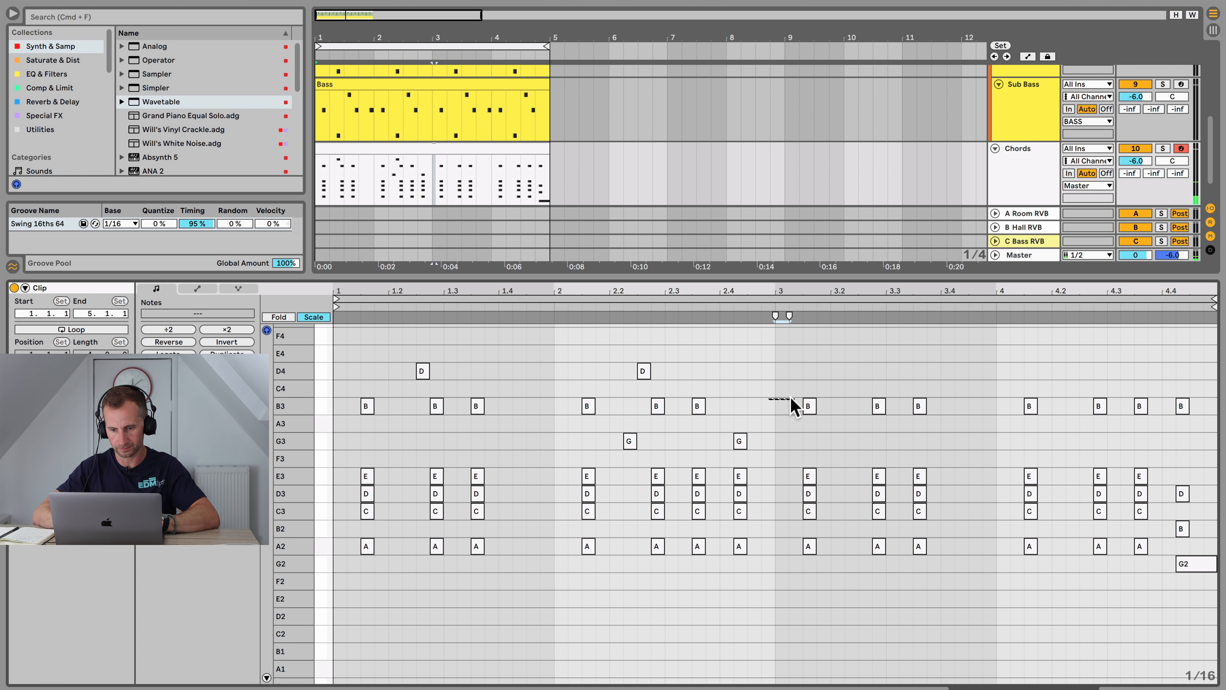
{"action": "key", "text": "space"}
{"action": "left_click", "coordinate": [791, 440]}
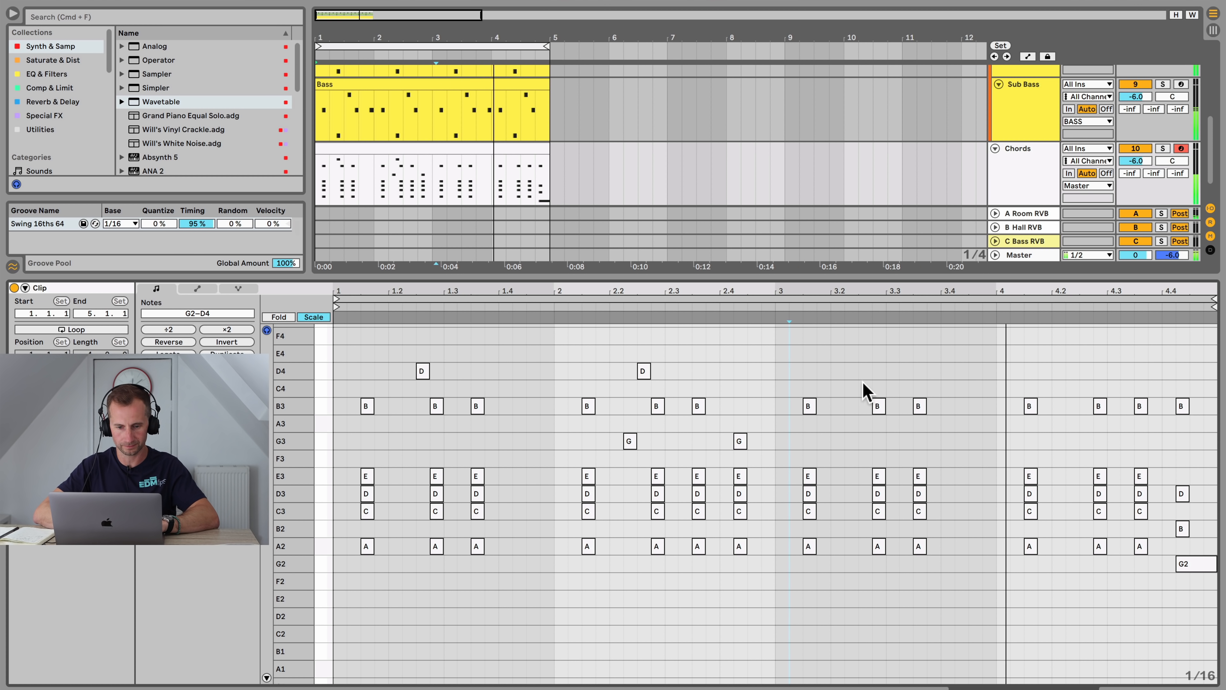
{"action": "key", "text": "space"}
{"action": "double_click", "coordinate": [863, 371]}
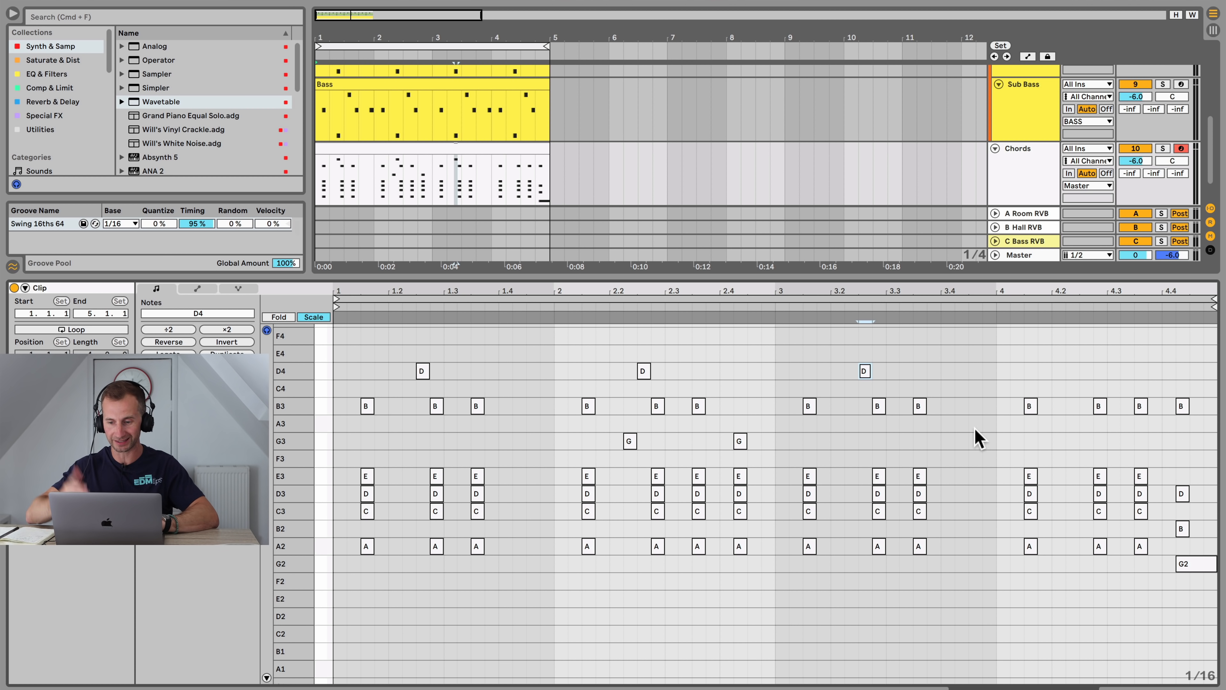
{"action": "left_click", "coordinate": [1014, 376]}
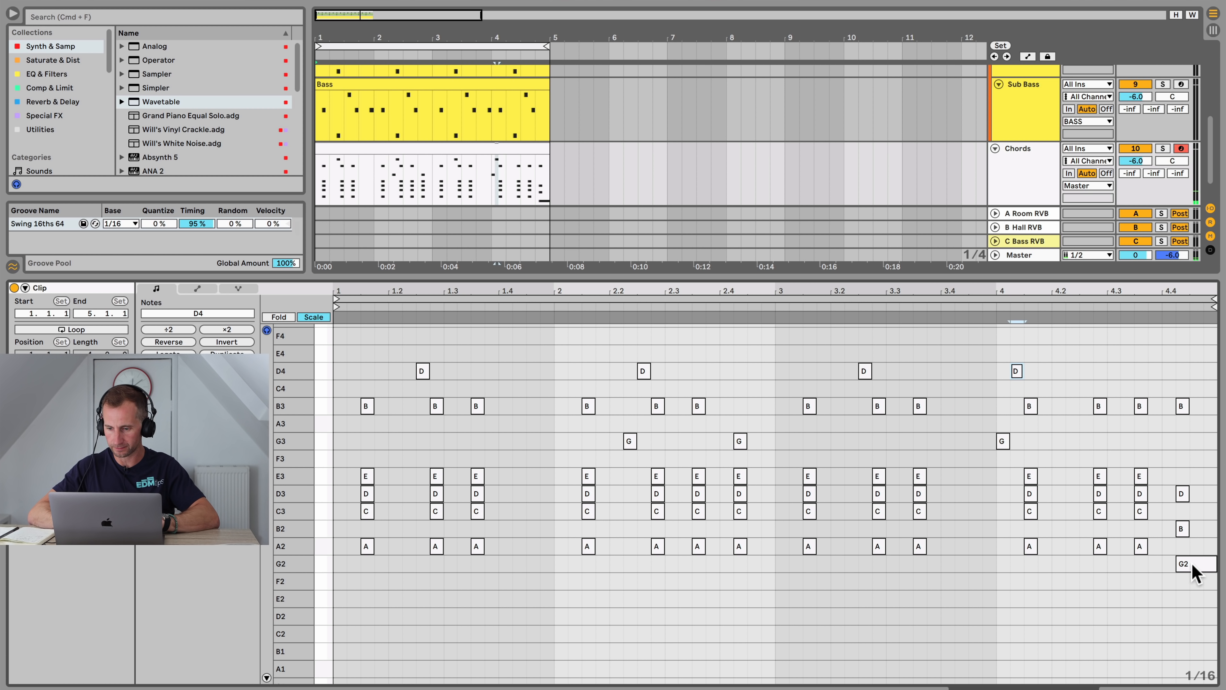
Step: Turn off scale view and revoice the final chord at beat 4.4 as E2, G2, B2 and D3
{"action": "left_click", "coordinate": [314, 317]}
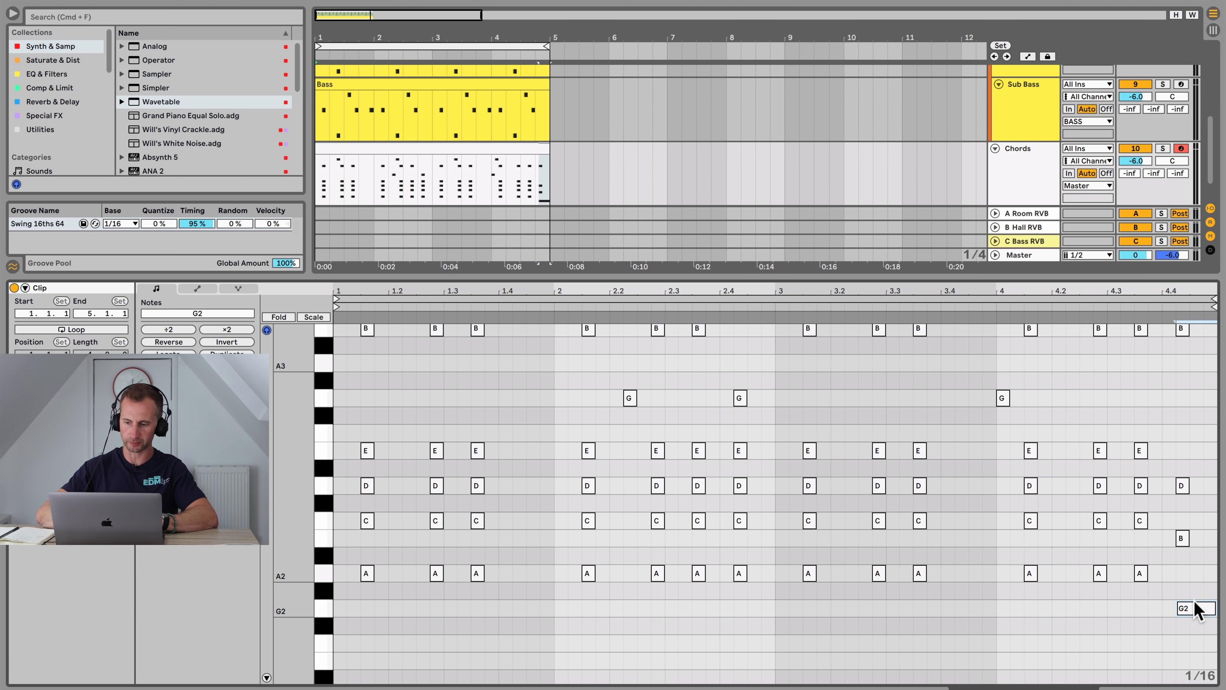
{"action": "left_click", "coordinate": [1184, 608]}
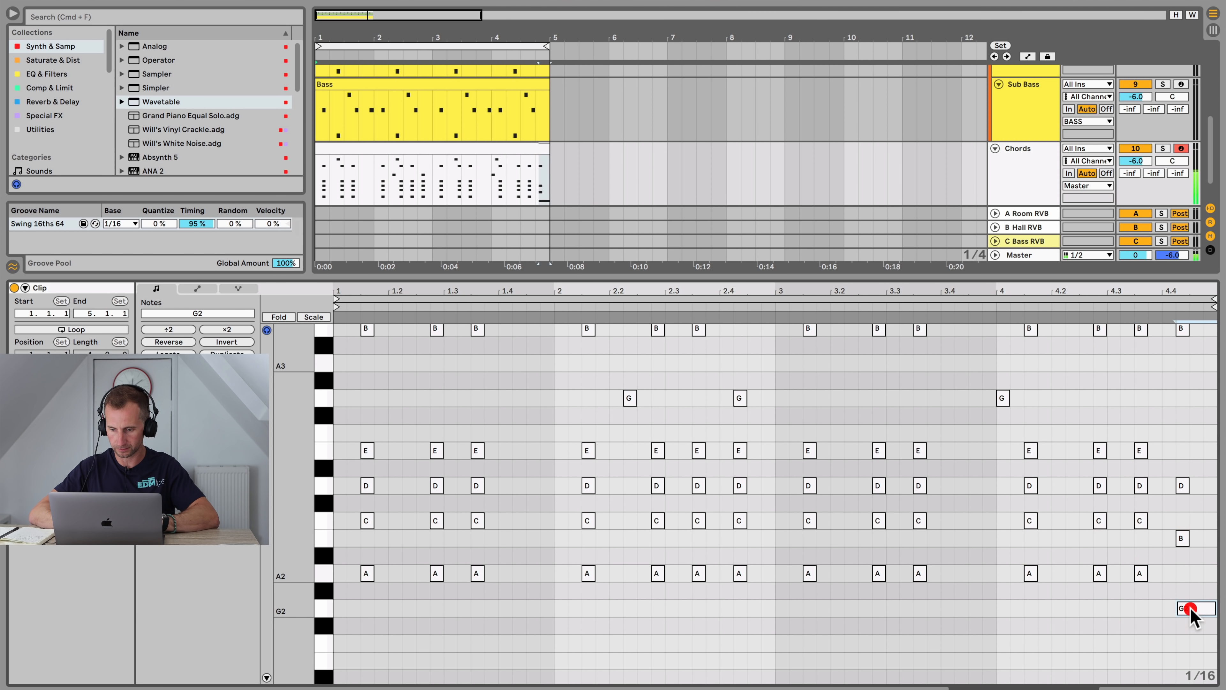
{"action": "key", "text": "Down"}
{"action": "key", "text": "Down"}
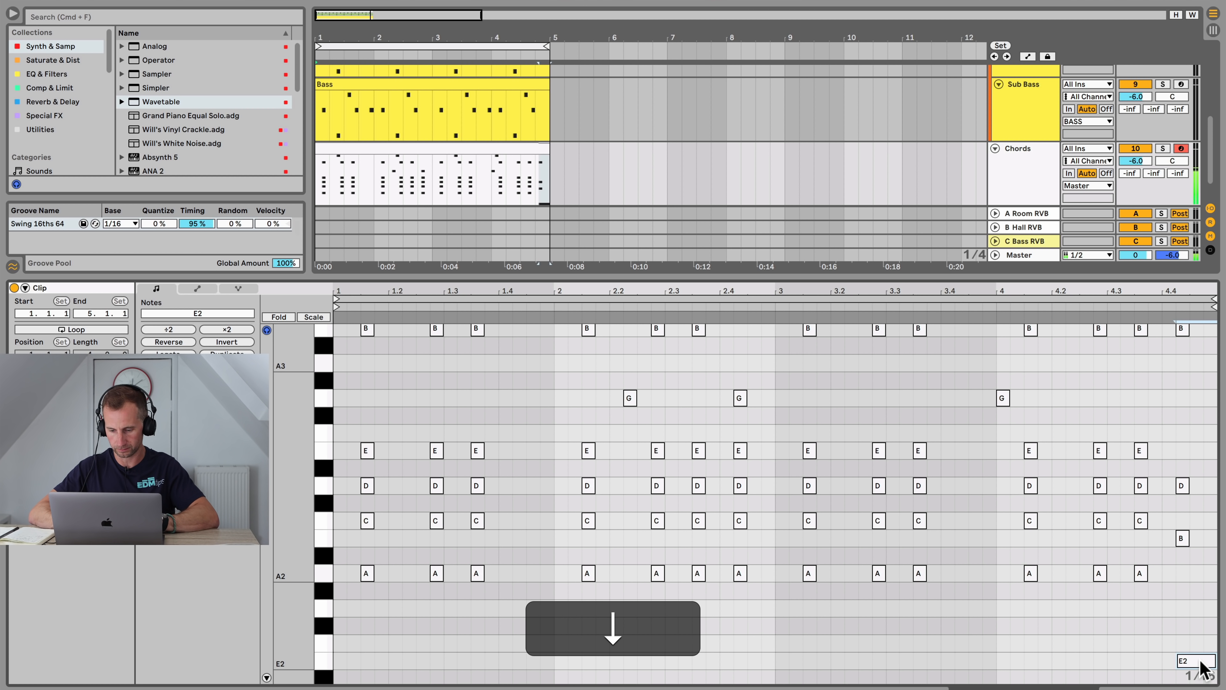
{"action": "left_click_drag", "start_coordinate": [1199, 610], "coordinate": [1197, 485]}
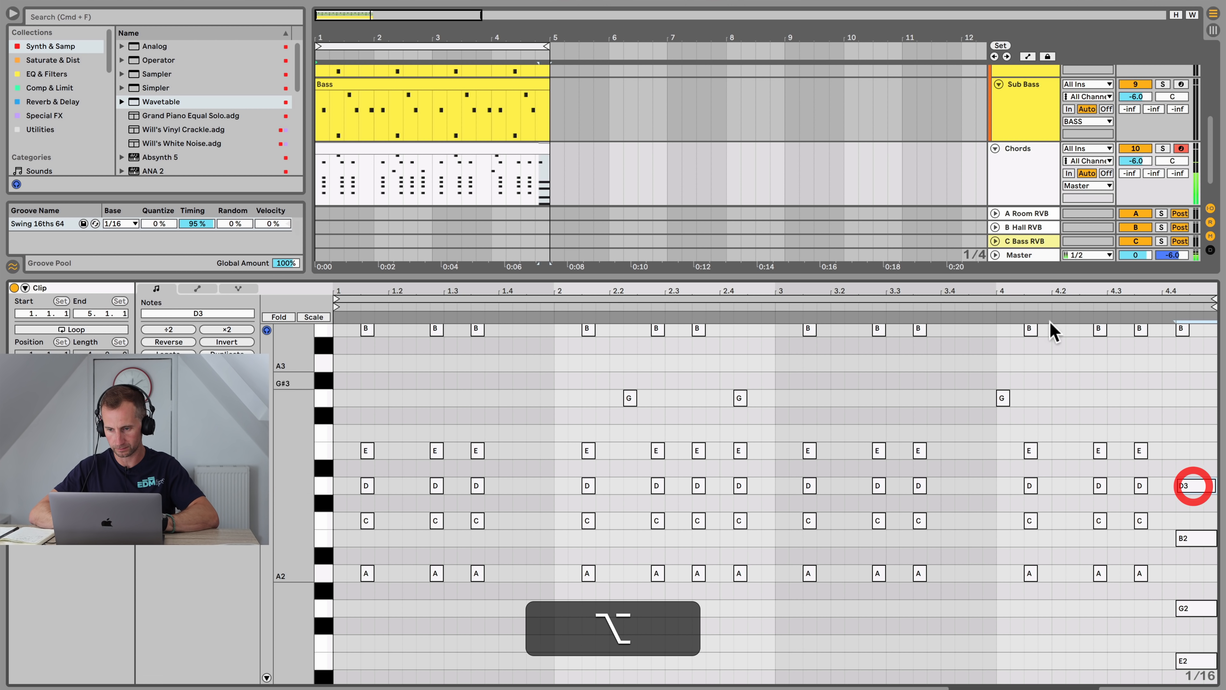
{"action": "left_click", "coordinate": [1009, 307]}
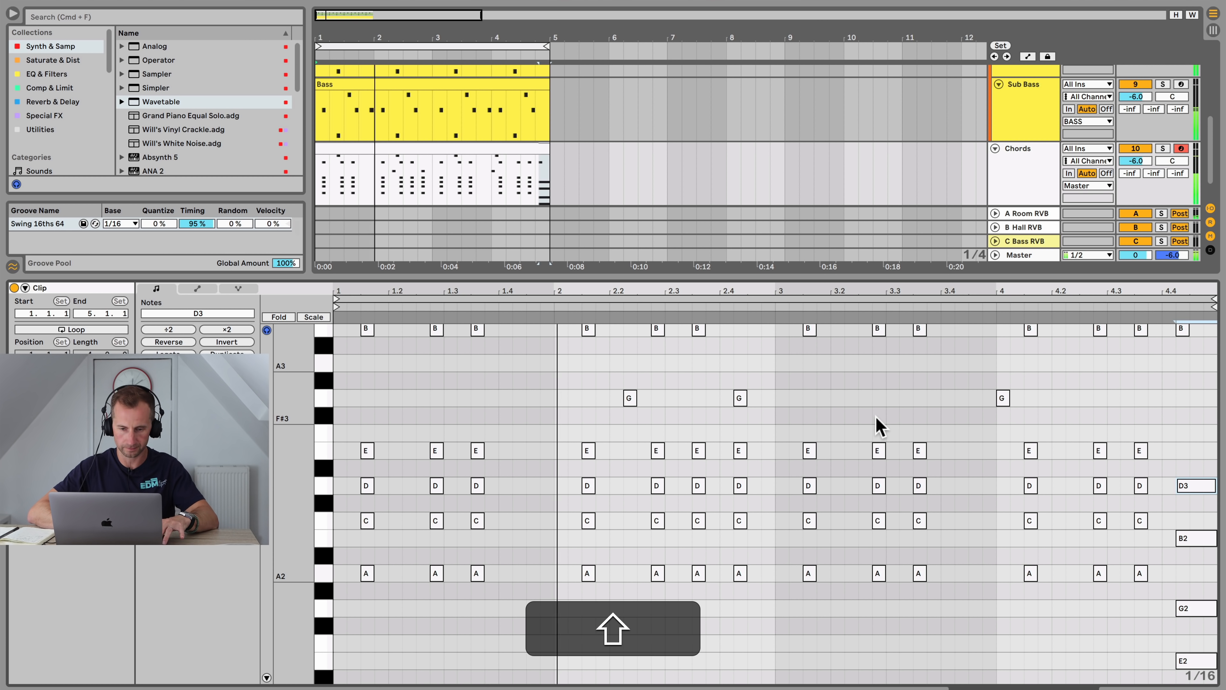
Step: Reopen the chords clip and move the G3 note in bar 4 later to about beat 4.2
{"action": "key", "text": "shift+Tab"}
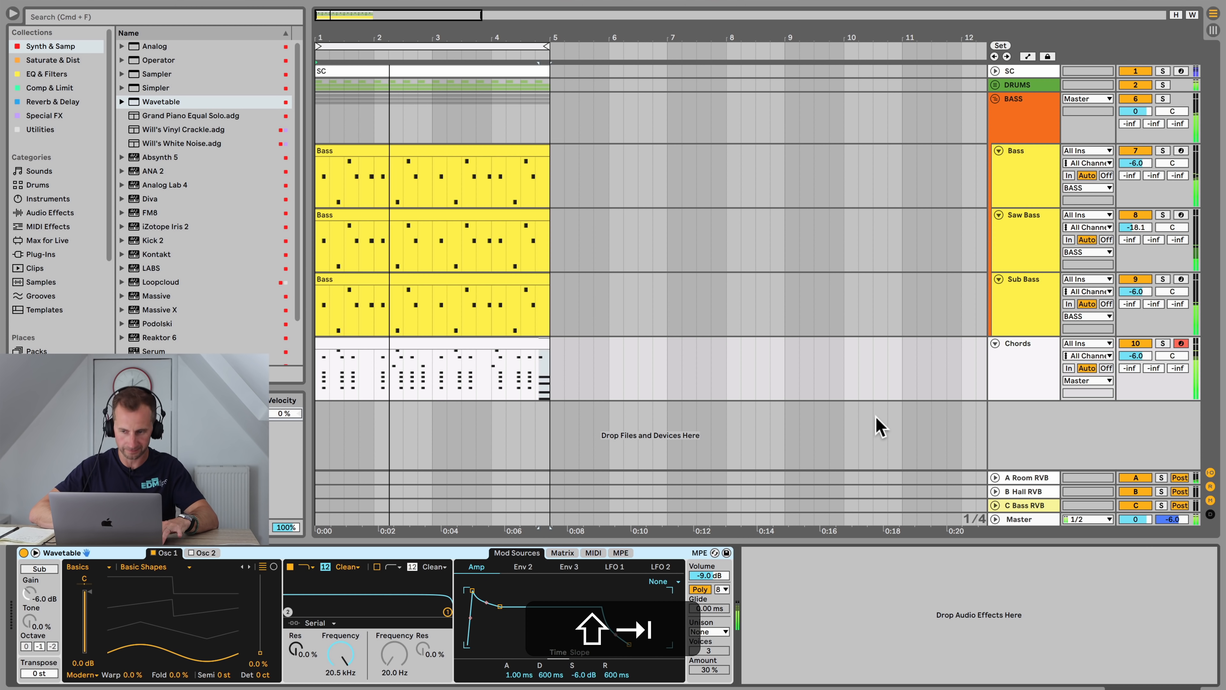
{"action": "left_click", "coordinate": [1020, 363]}
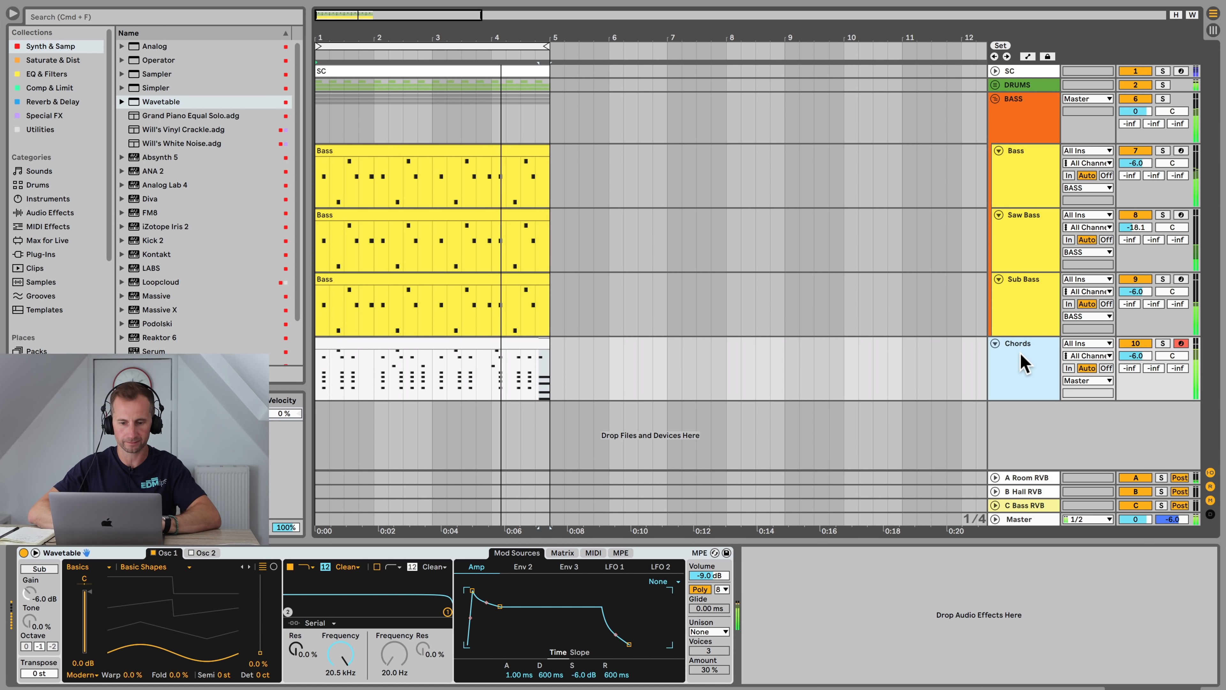
{"action": "double_click", "coordinate": [512, 340]}
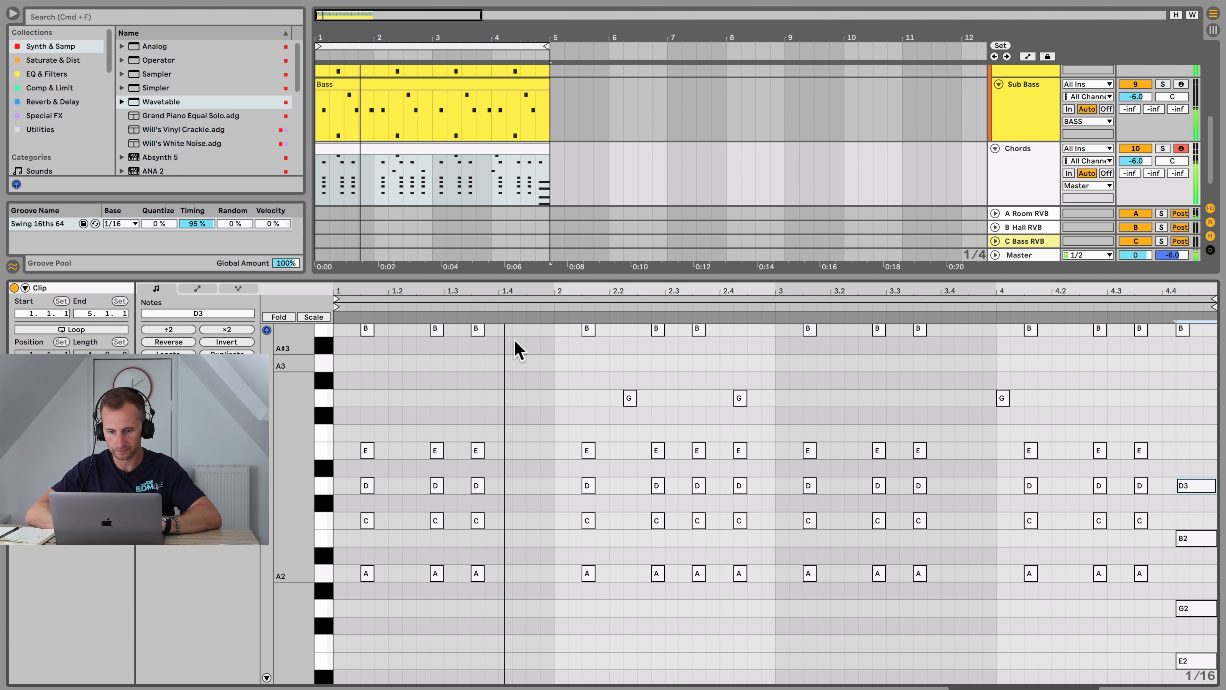
{"action": "left_click", "coordinate": [1004, 398]}
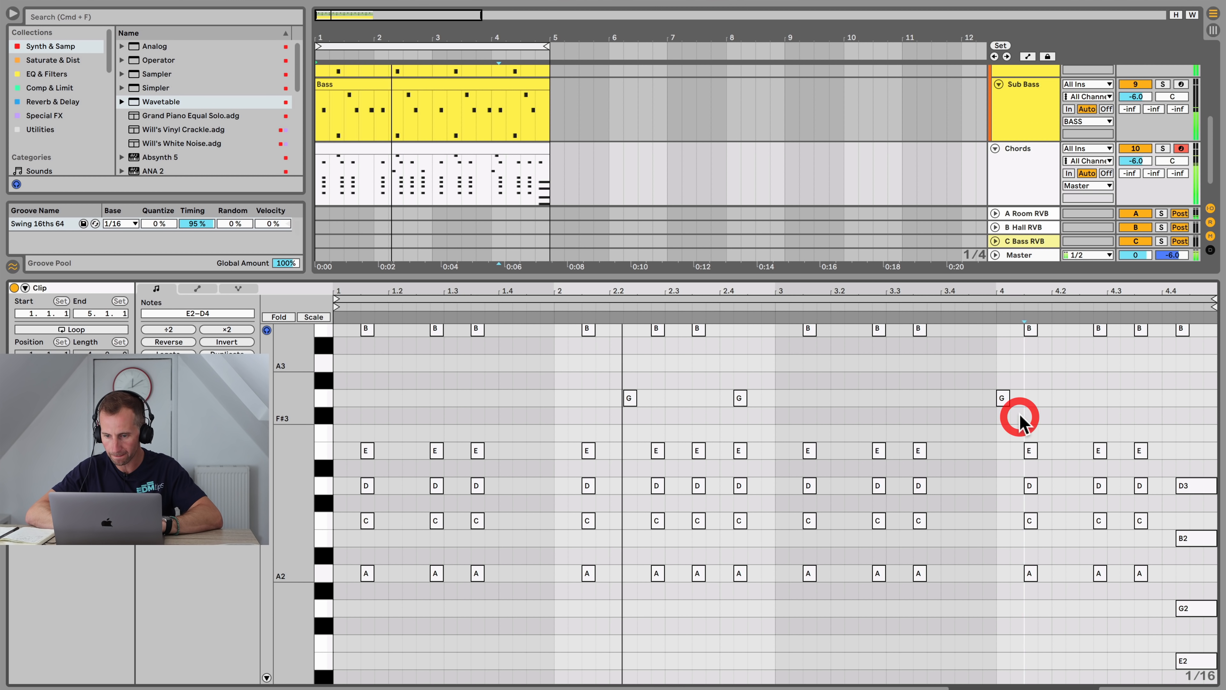
{"action": "key", "text": "Right"}
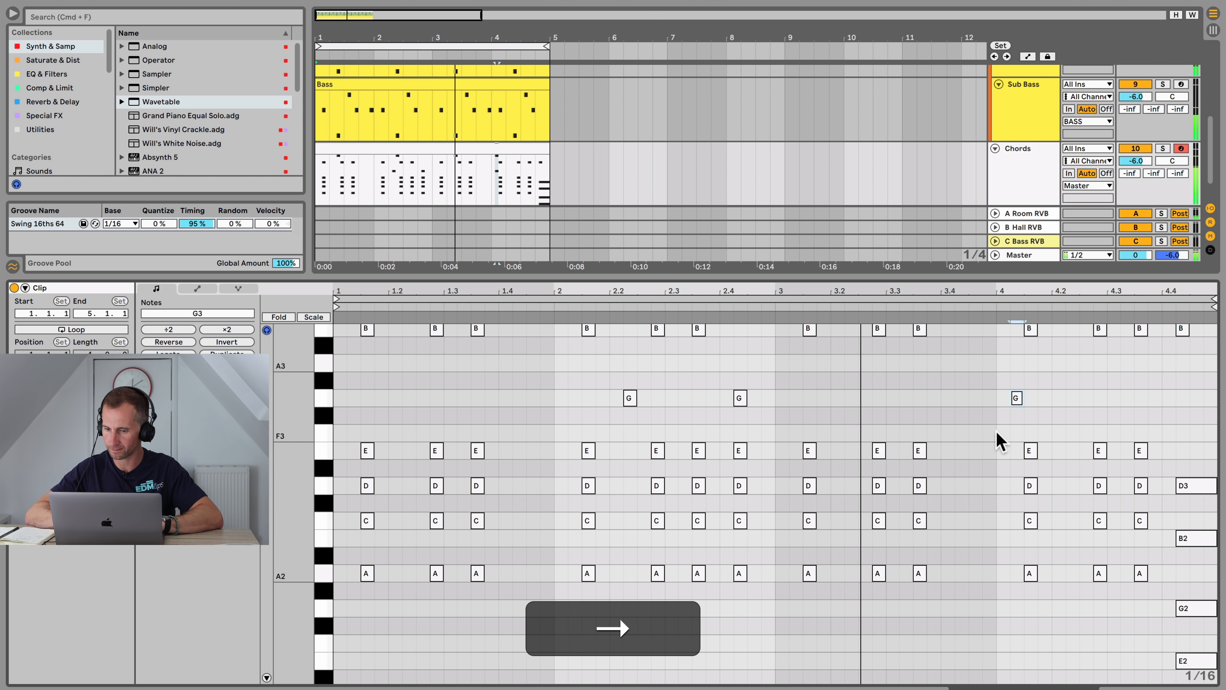
{"action": "scroll", "coordinate": [999, 438], "scroll_direction": "up", "scroll_amount": 2}
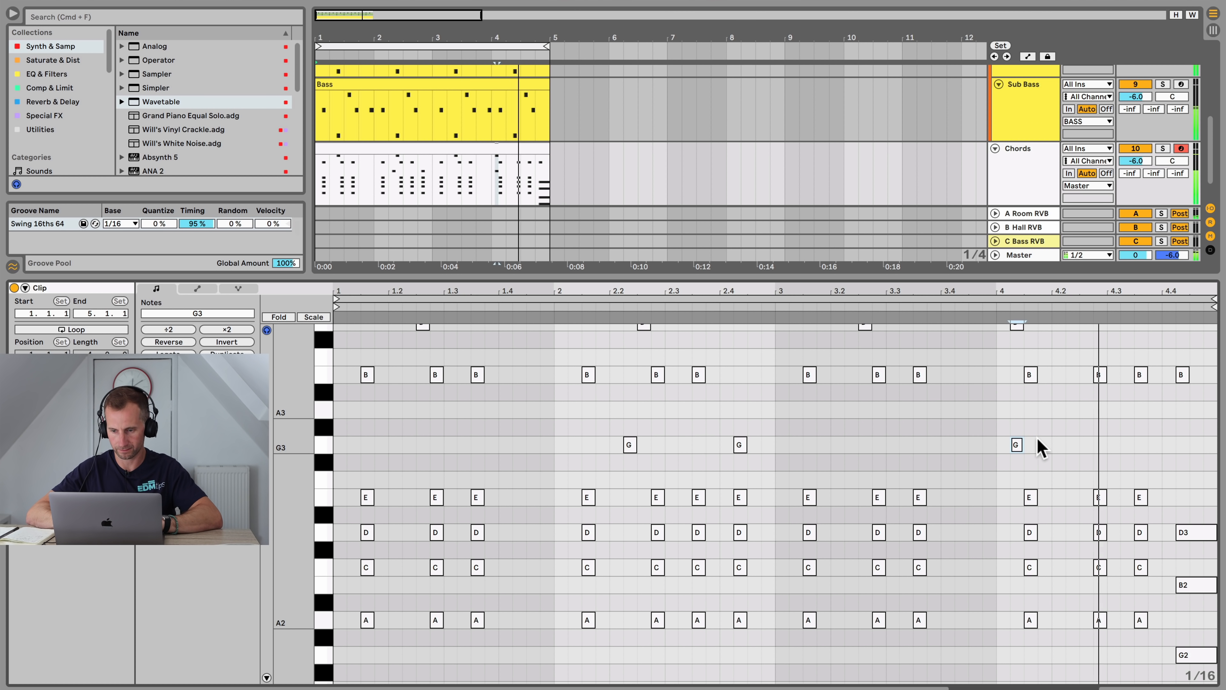
{"action": "left_click_drag", "start_coordinate": [1017, 445], "coordinate": [1087, 449]}
{"action": "left_click", "coordinate": [974, 305]}
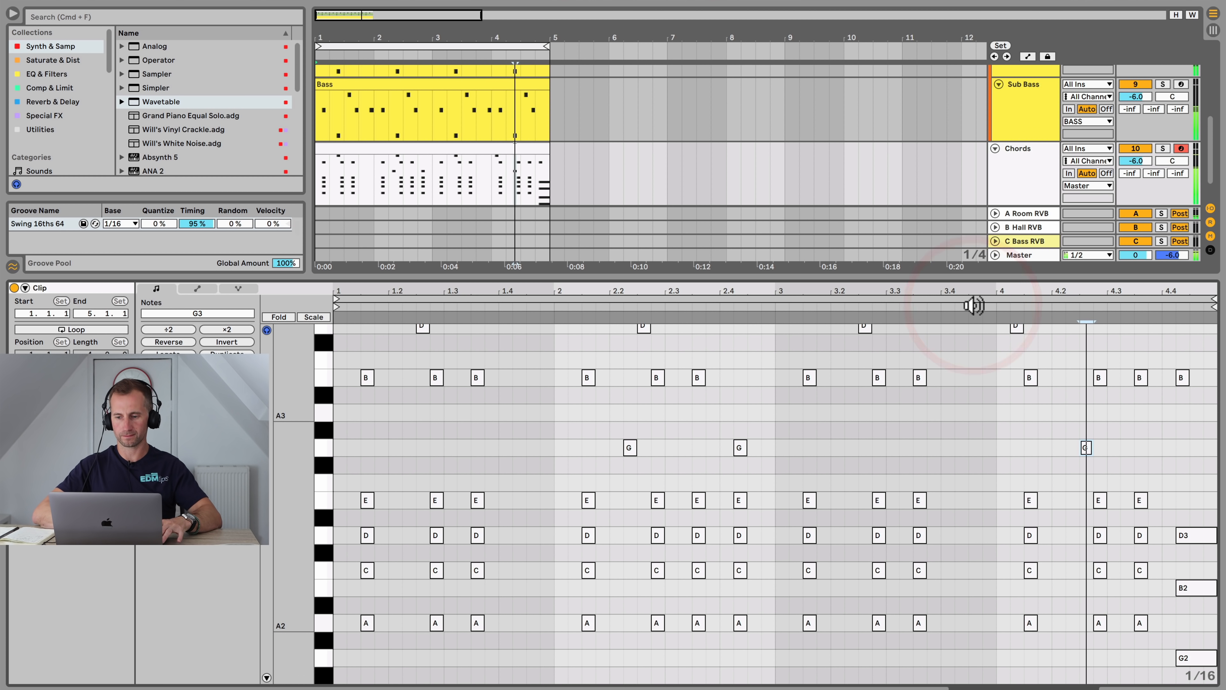
Step: Solo the Chords track and raise the Wavetable oscillator 1 wavetable position to about 47% while playing
{"action": "key", "text": "shift+Tab"}
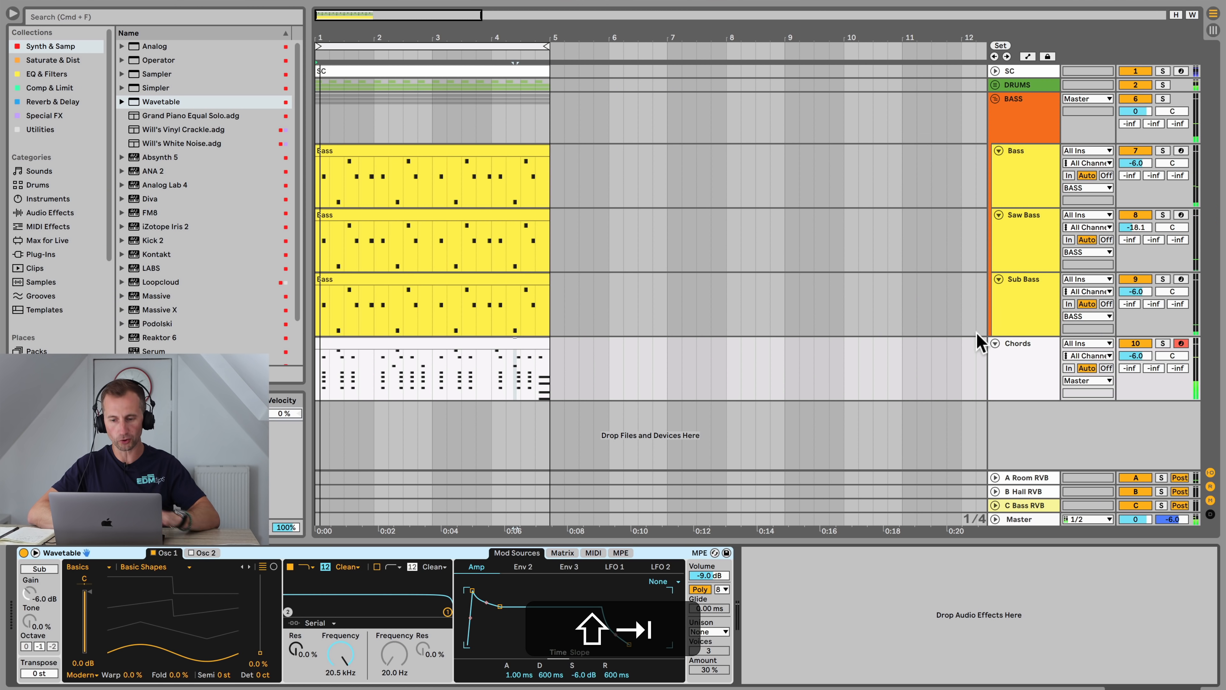
{"action": "left_click", "coordinate": [1163, 343]}
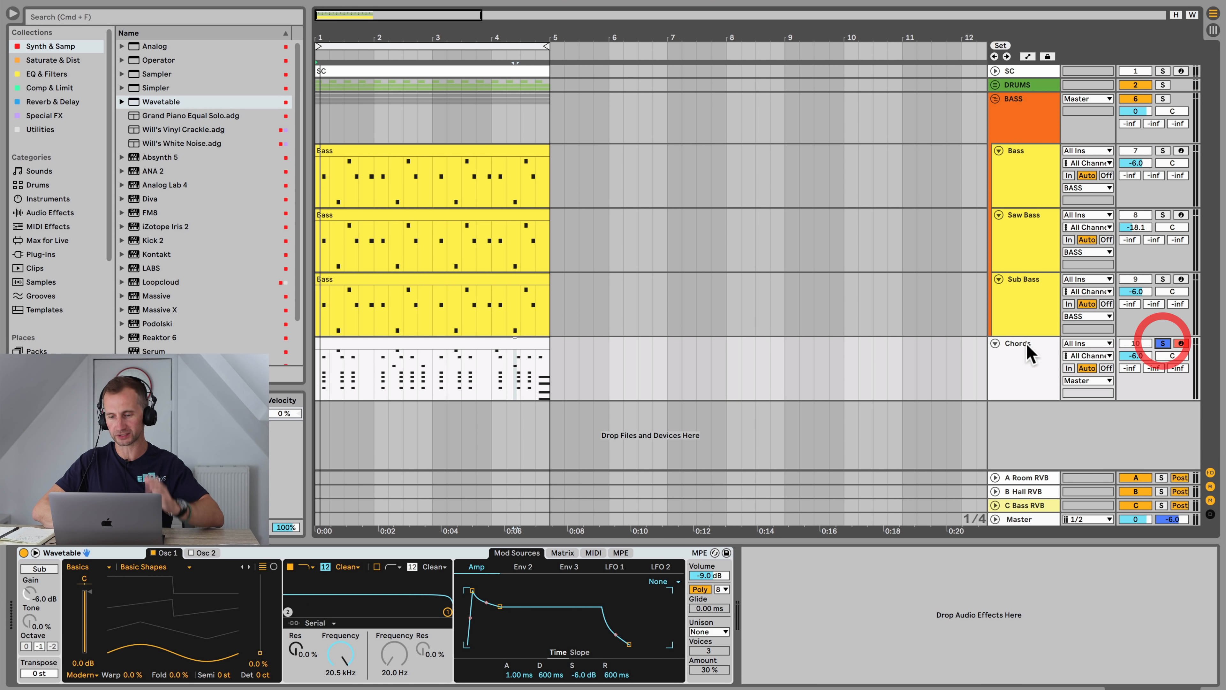
{"action": "left_click", "coordinate": [1024, 348]}
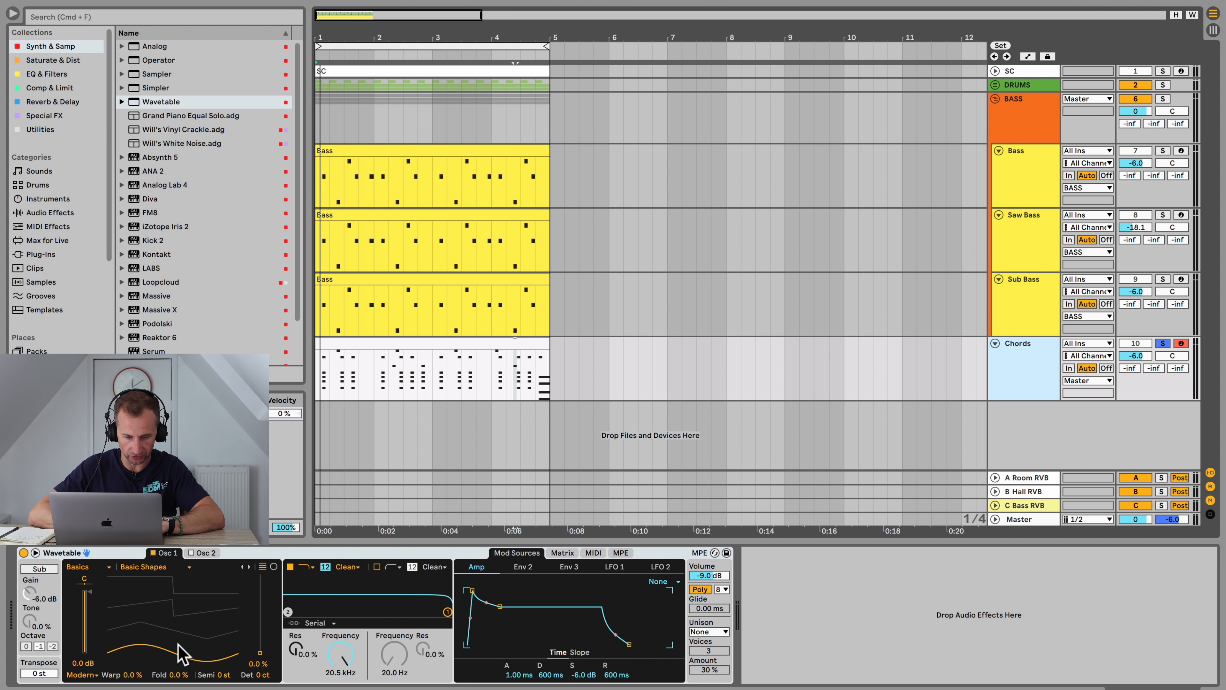
{"action": "left_click_drag", "start_coordinate": [183, 655], "coordinate": [182, 640]}
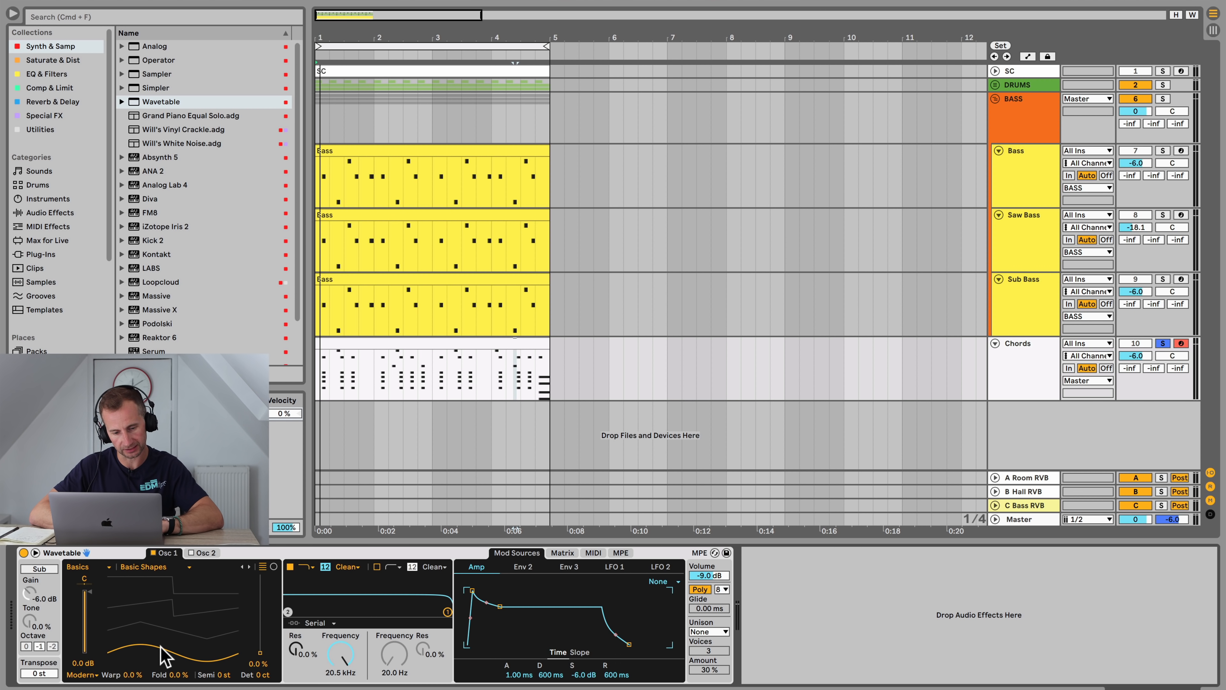
{"action": "key", "text": "space"}
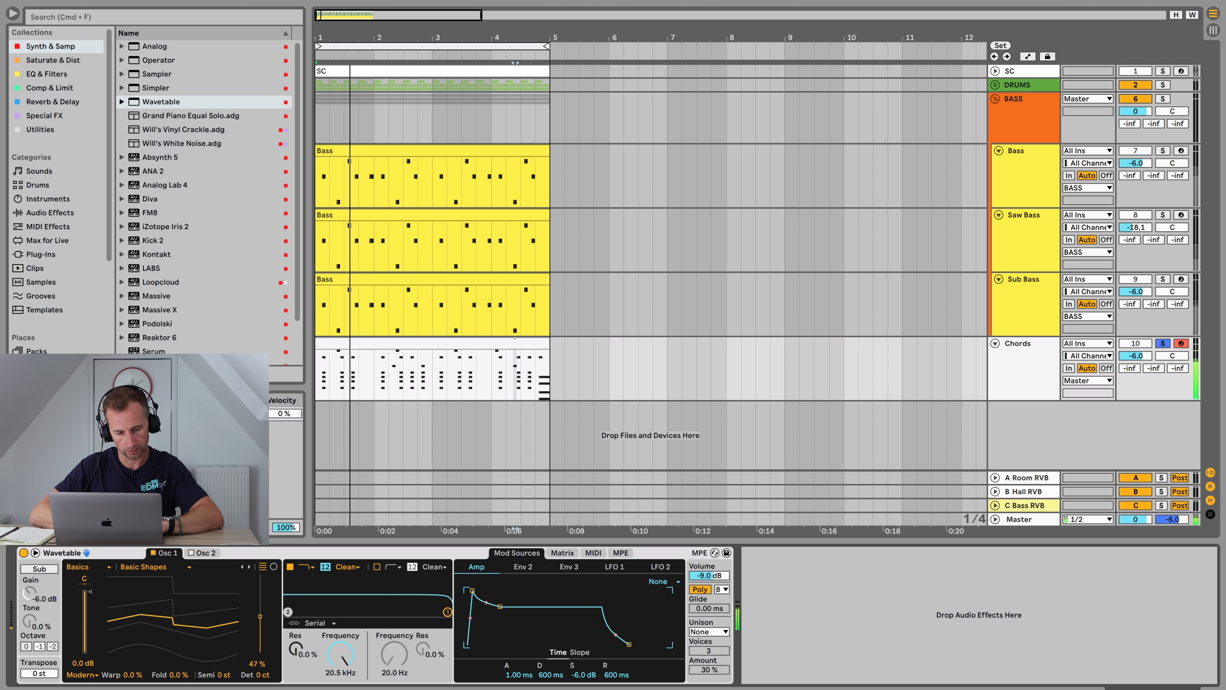
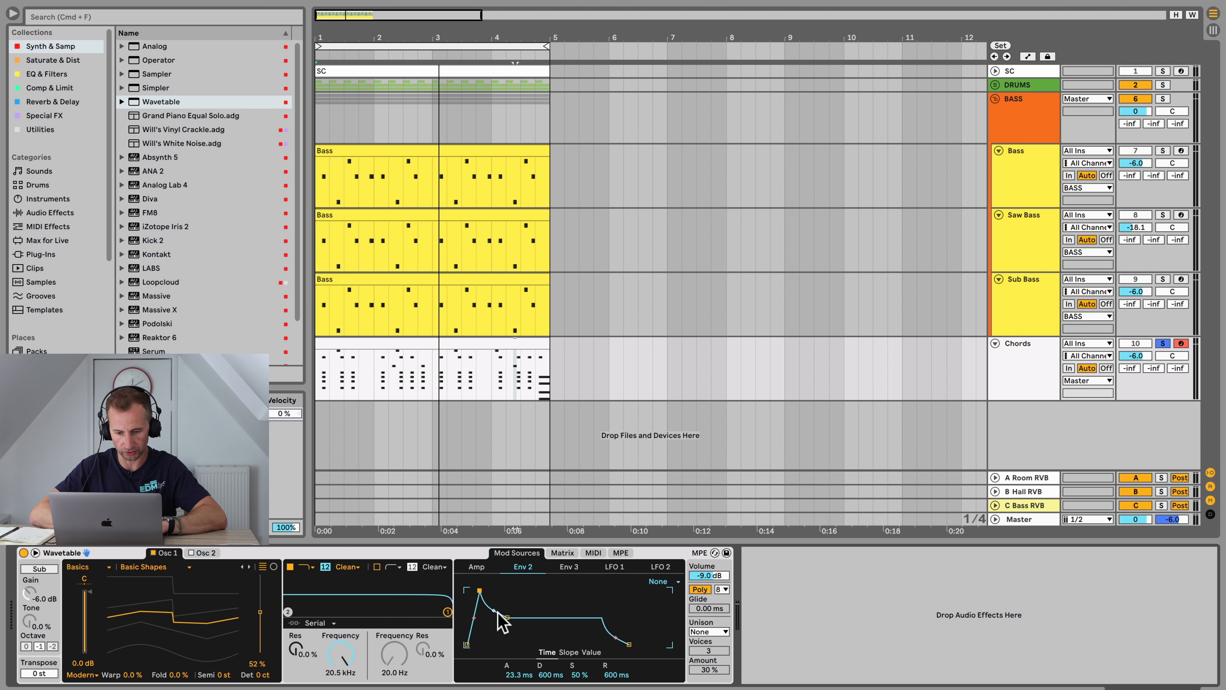
Step: Play the chords and lower Filter 1's frequency to 460 Hz, reviewing Env 2's Filter 1 Freq modulation in the matrix
{"action": "left_click_drag", "start_coordinate": [340, 645], "coordinate": [340, 657]}
{"action": "key", "text": "space"}
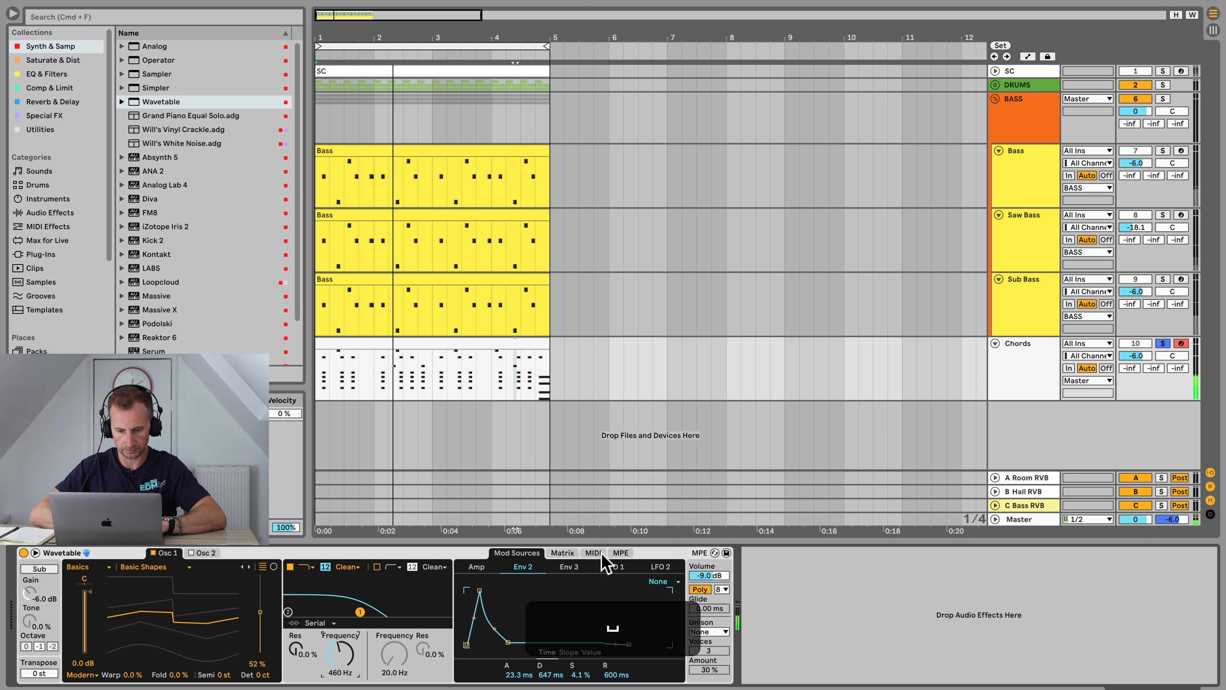
{"action": "left_click", "coordinate": [594, 554]}
{"action": "left_click", "coordinate": [565, 553]}
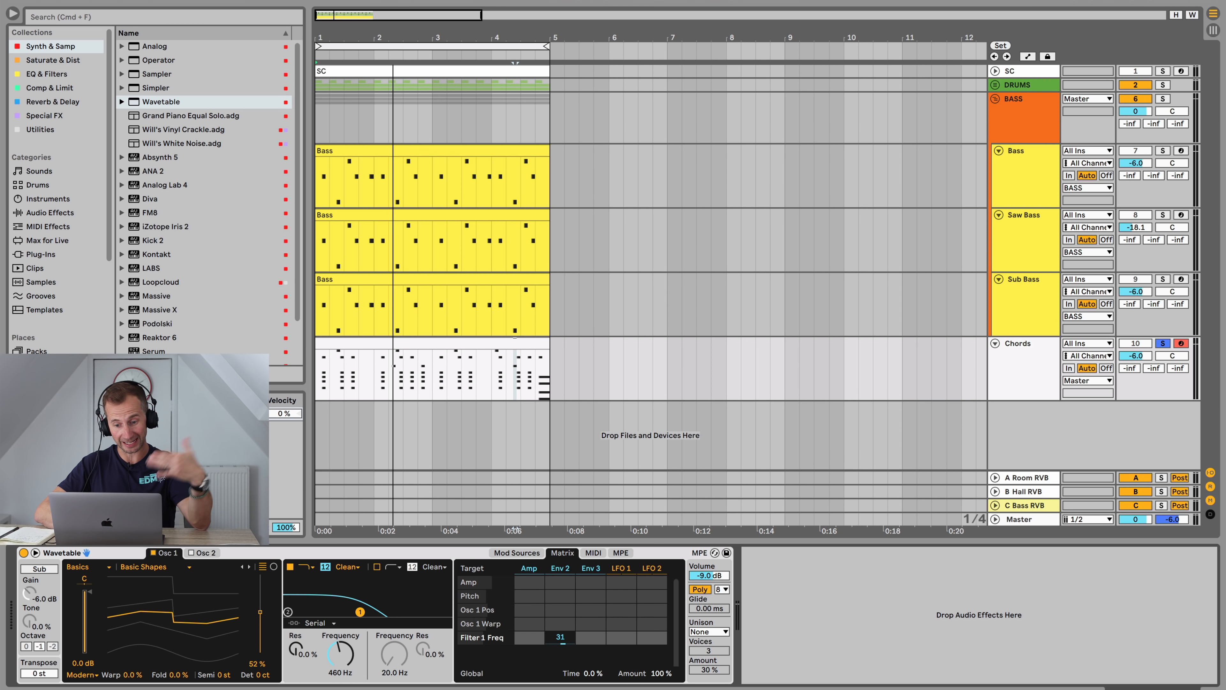
{"action": "left_click_drag", "start_coordinate": [563, 641], "coordinate": [564, 639]}
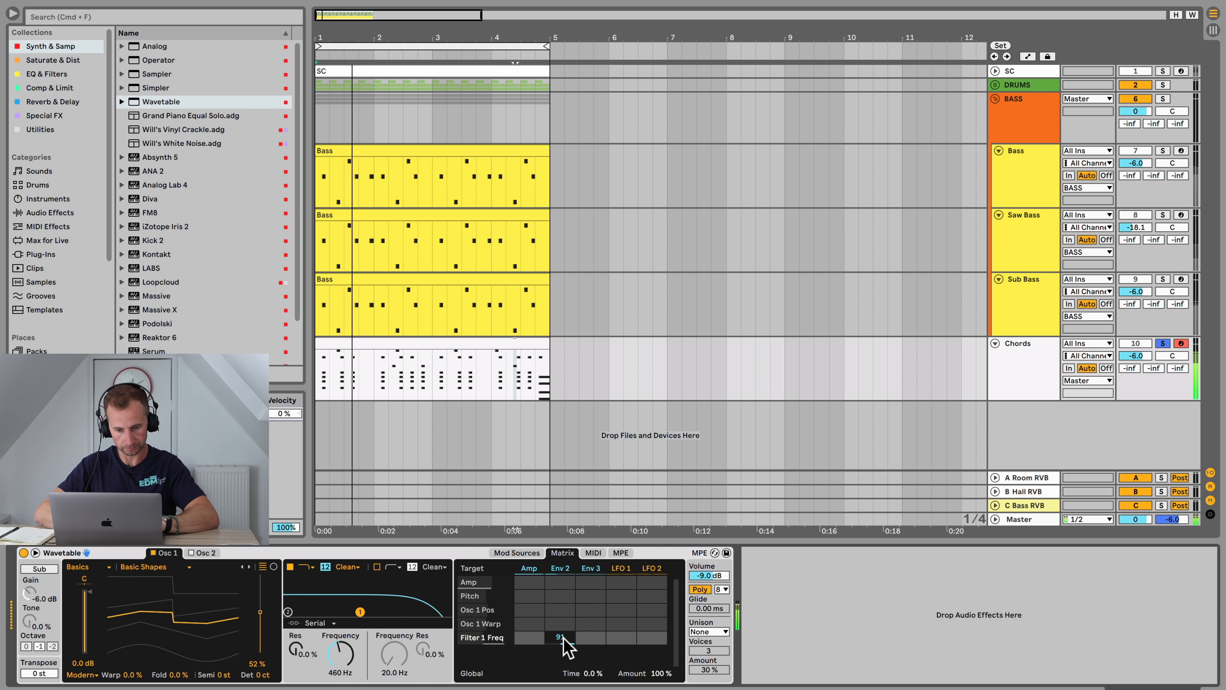
Step: Shorten Env 2's attack to about 1 ms and raise its Filter 1 Freq modulation amount to 36
{"action": "left_click", "coordinate": [514, 554]}
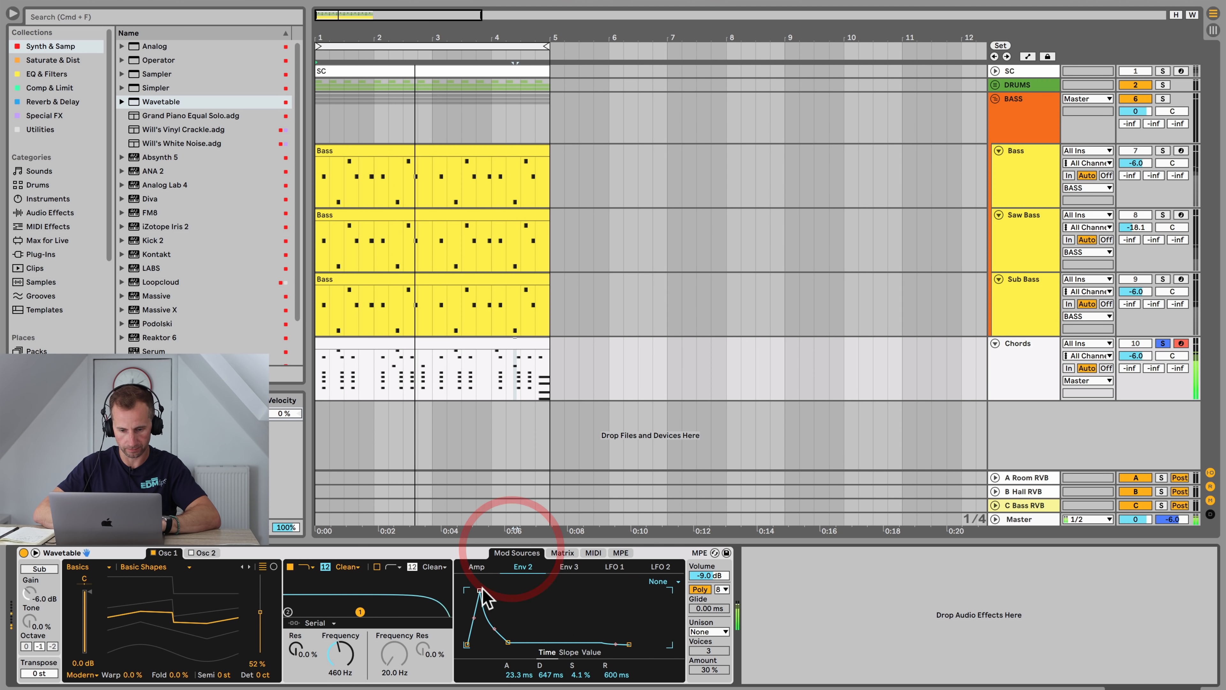
{"action": "left_click_drag", "start_coordinate": [479, 591], "coordinate": [474, 591]}
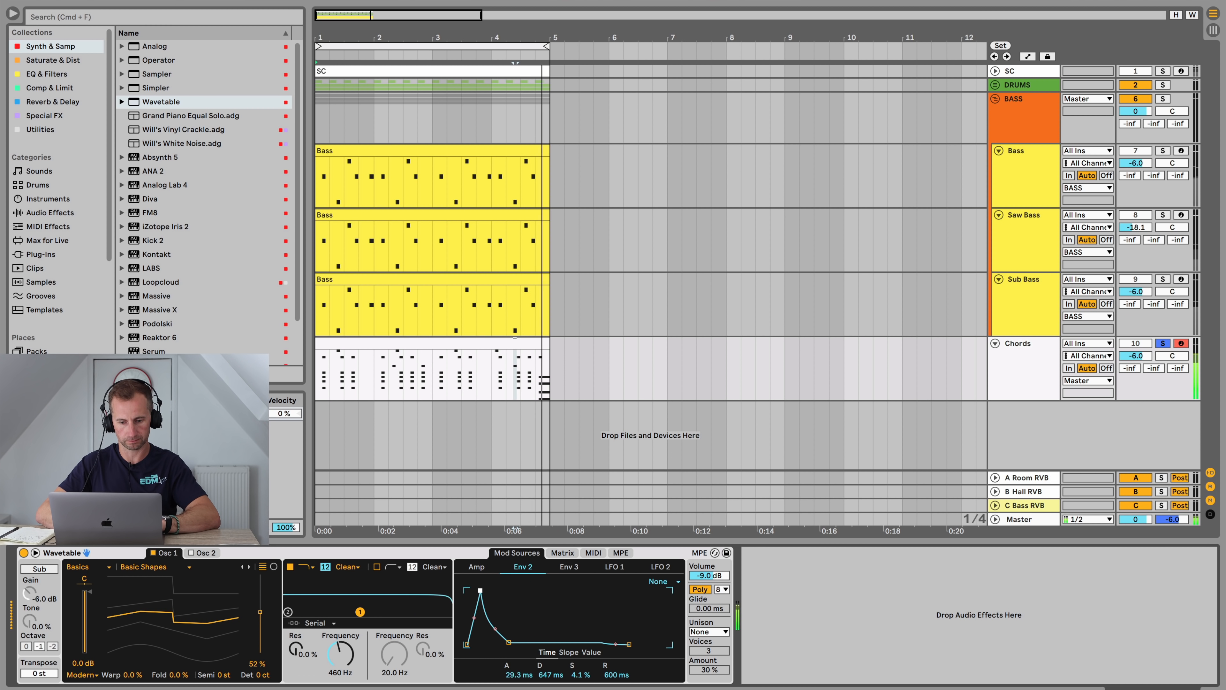
{"action": "left_click", "coordinate": [563, 553]}
{"action": "left_click_drag", "start_coordinate": [563, 637], "coordinate": [563, 663]}
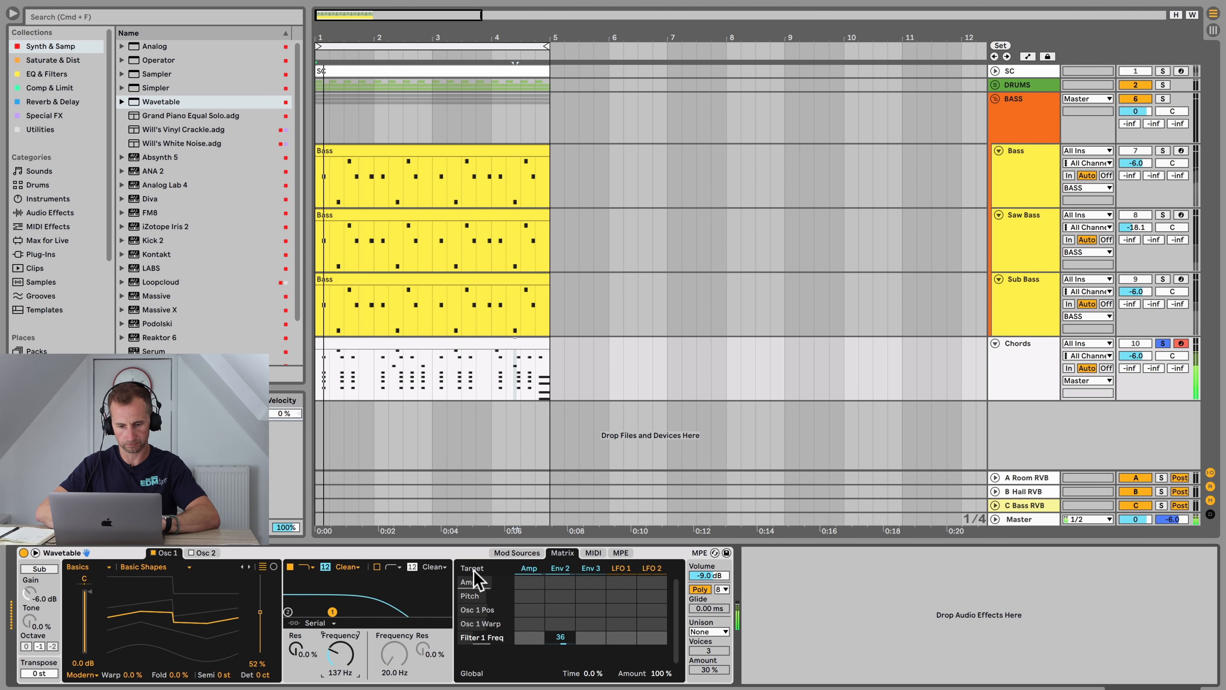
Step: Lengthen Env 2's attack to about 54 ms
{"action": "left_click", "coordinate": [514, 553]}
{"action": "left_click", "coordinate": [563, 552]}
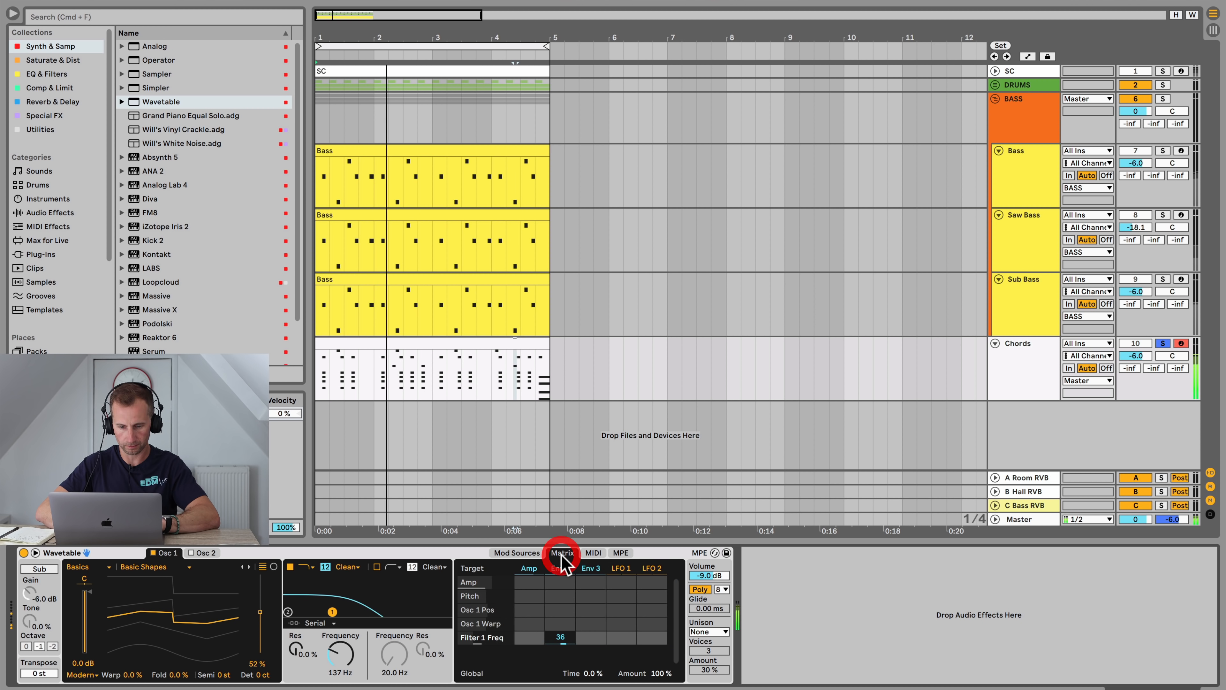
{"action": "left_click", "coordinate": [516, 553]}
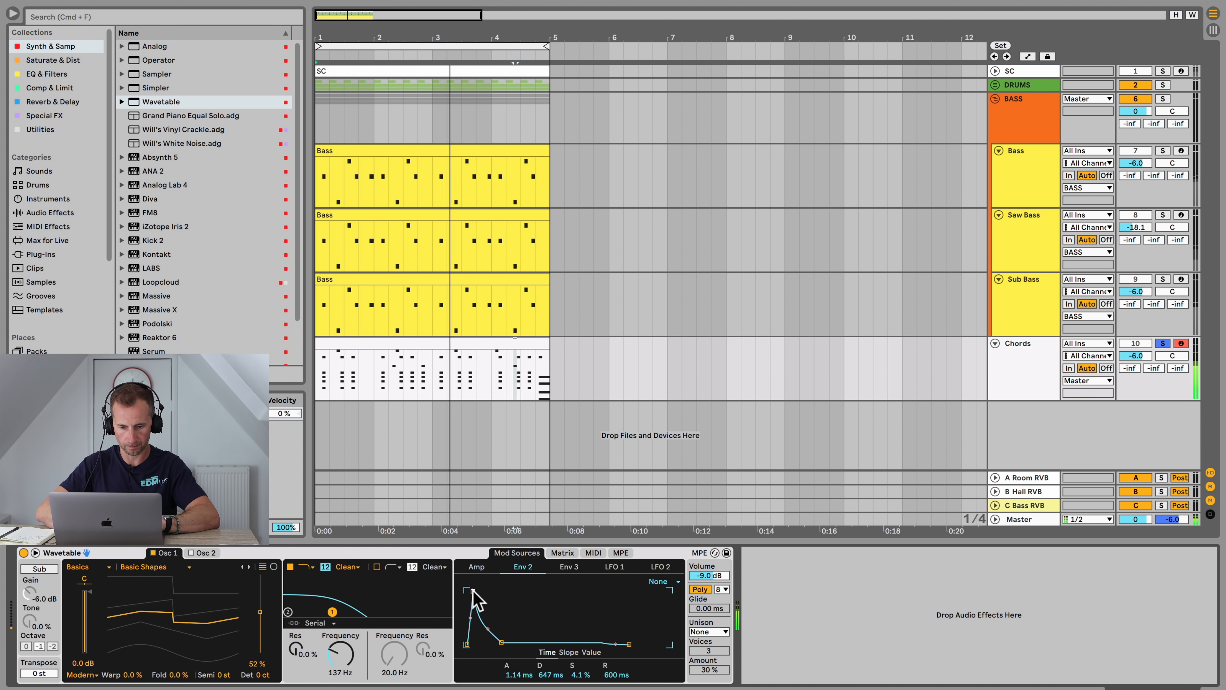
{"action": "left_click_drag", "start_coordinate": [473, 590], "coordinate": [483, 591]}
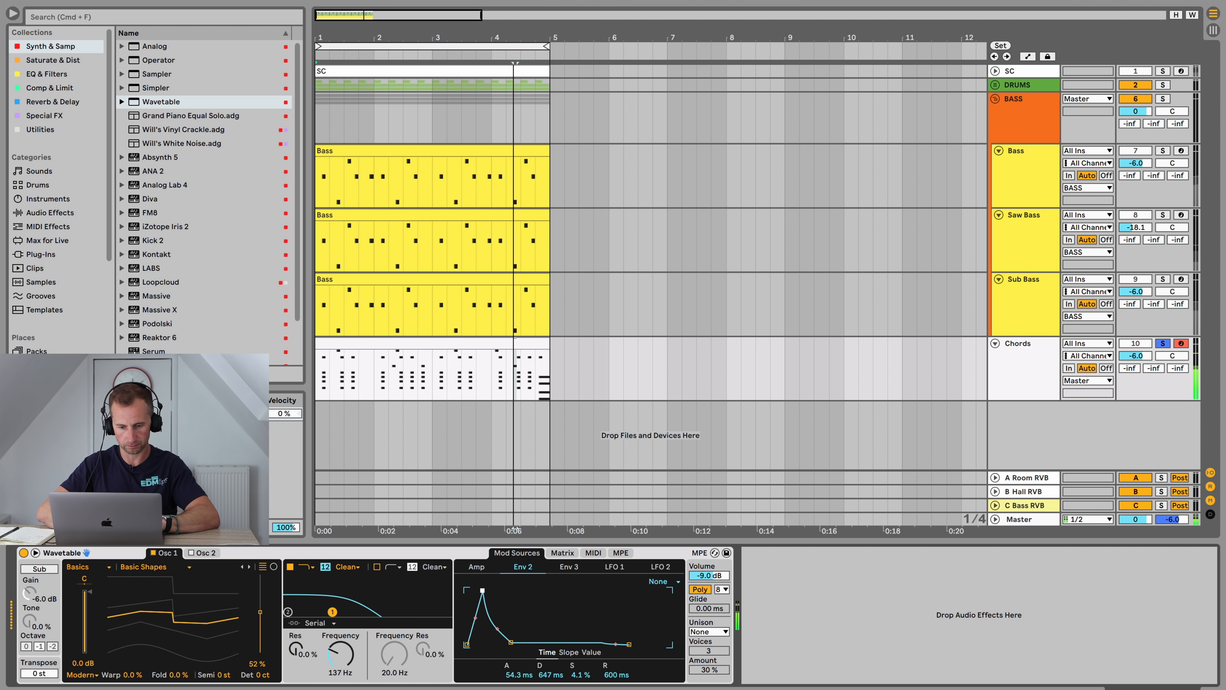
Step: Set the Wavetable unison mode to Classic and audition it
{"action": "left_click", "coordinate": [571, 567]}
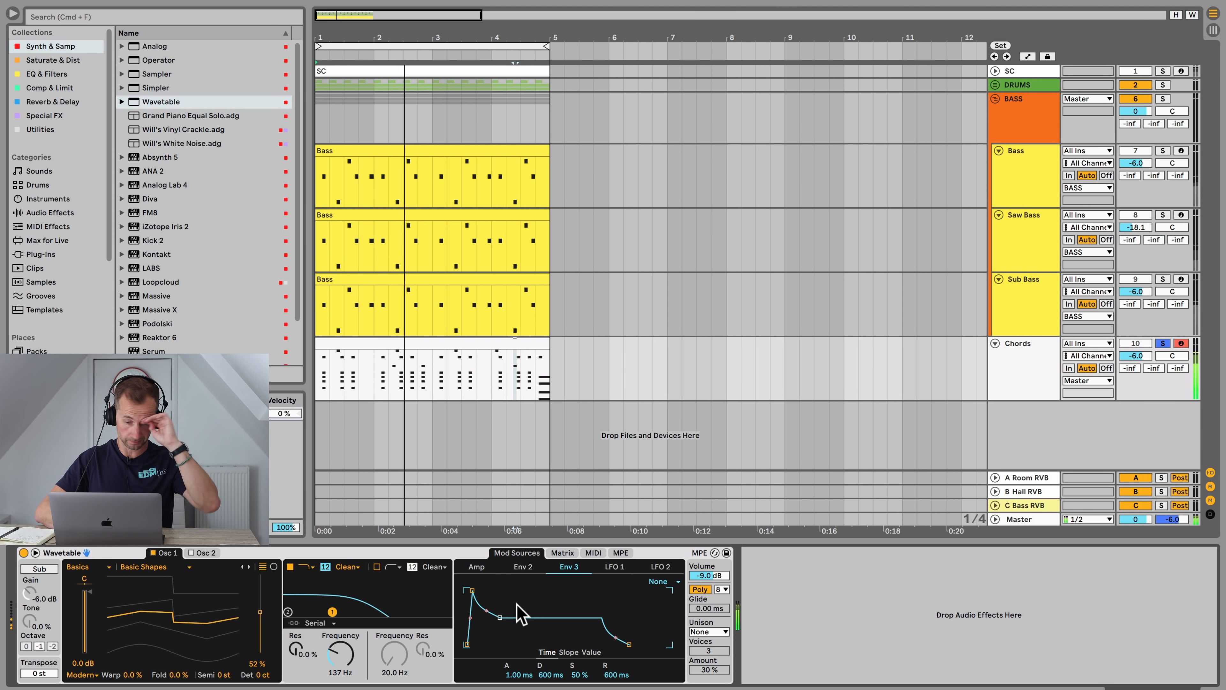
{"action": "key", "text": "space"}
{"action": "left_click", "coordinate": [706, 633]}
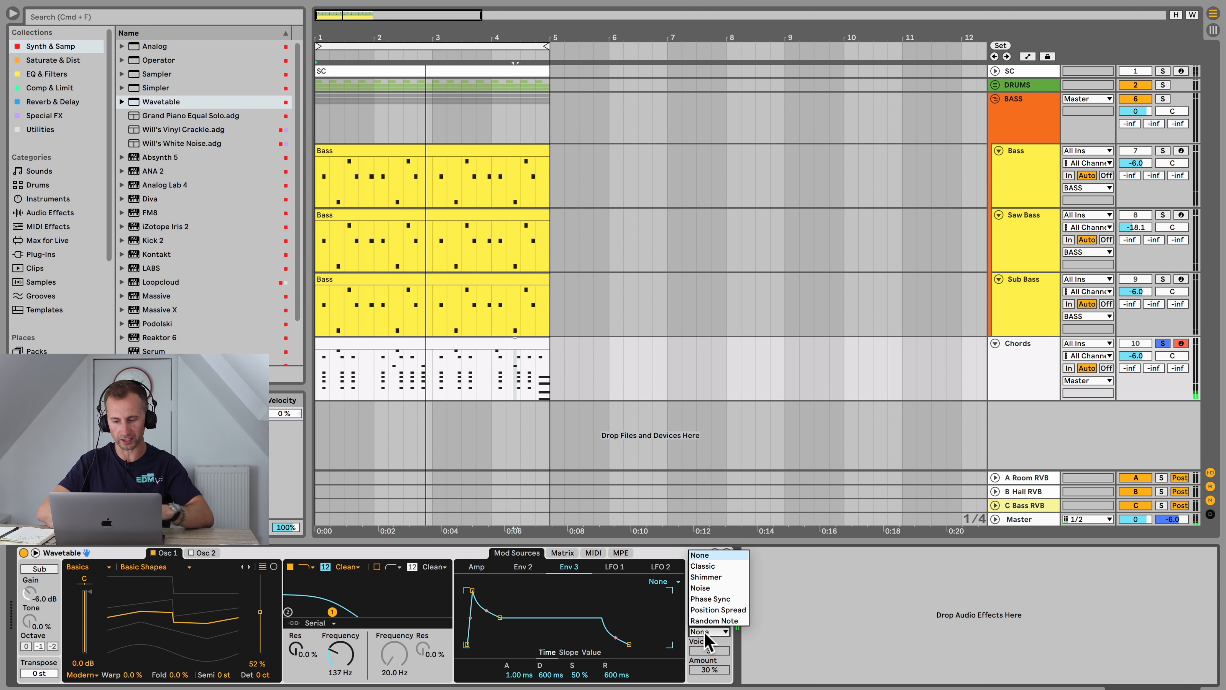
{"action": "left_click", "coordinate": [708, 566]}
{"action": "key", "text": "space"}
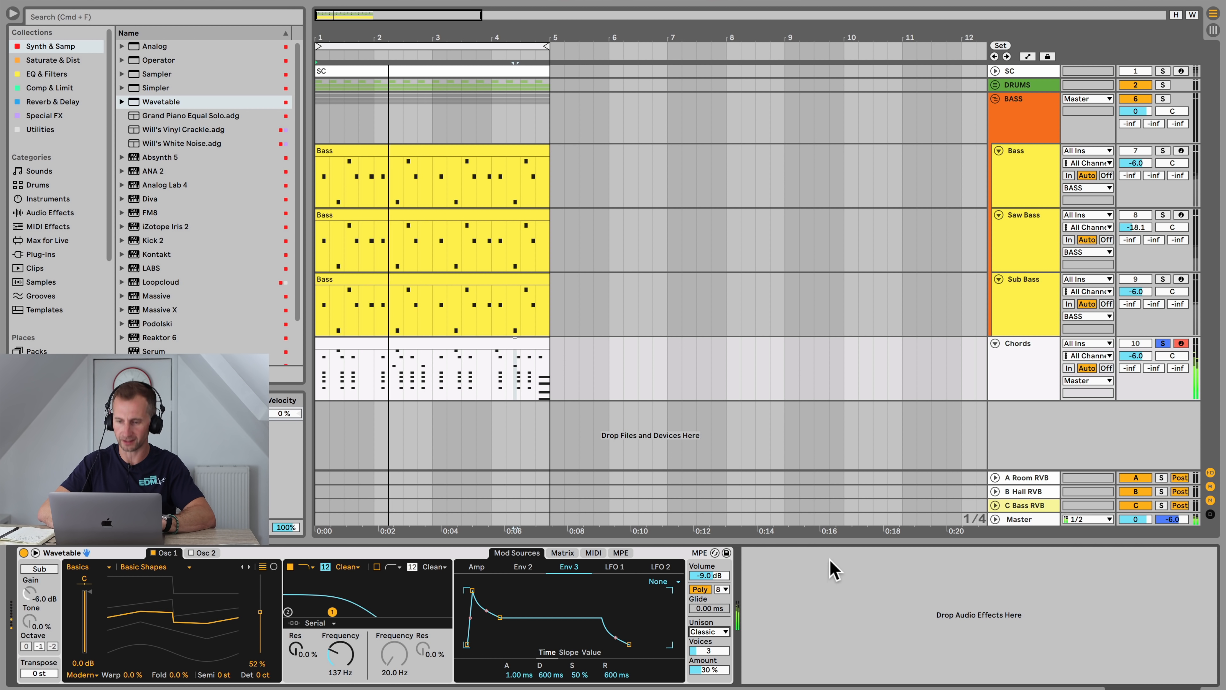
Step: Unsolo the Chords track and play the full mix
{"action": "left_click", "coordinate": [1020, 385]}
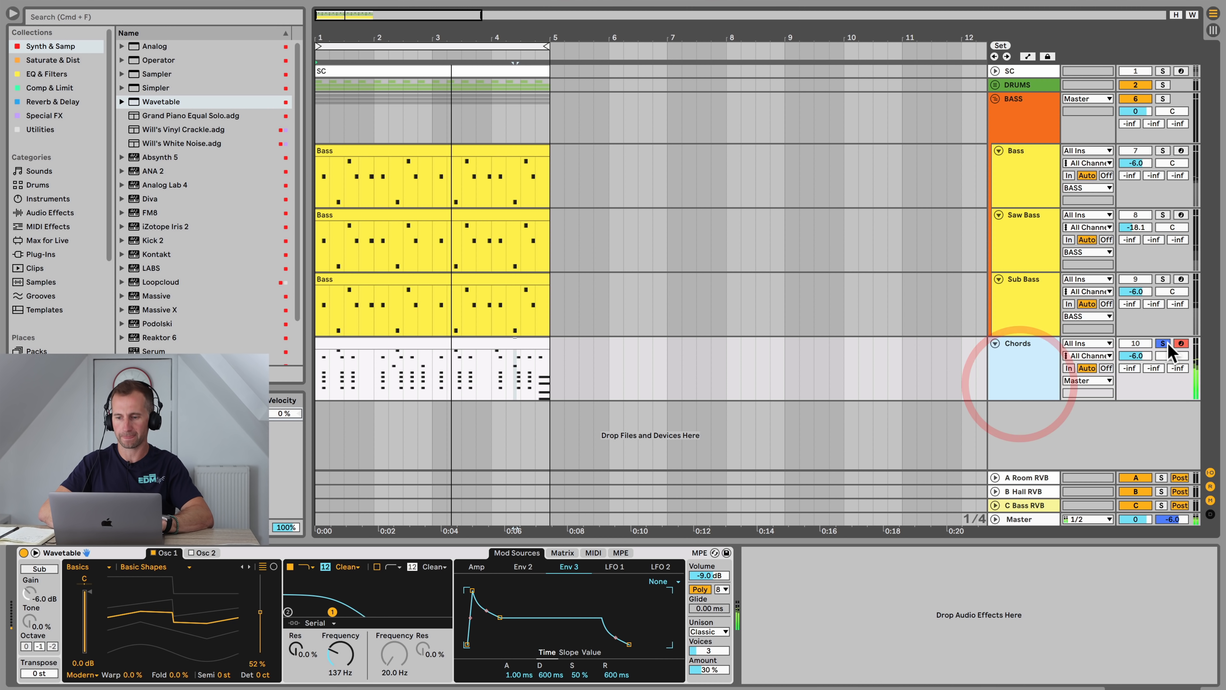
{"action": "key", "text": "space"}
{"action": "left_click", "coordinate": [1168, 343]}
{"action": "key", "text": "space"}
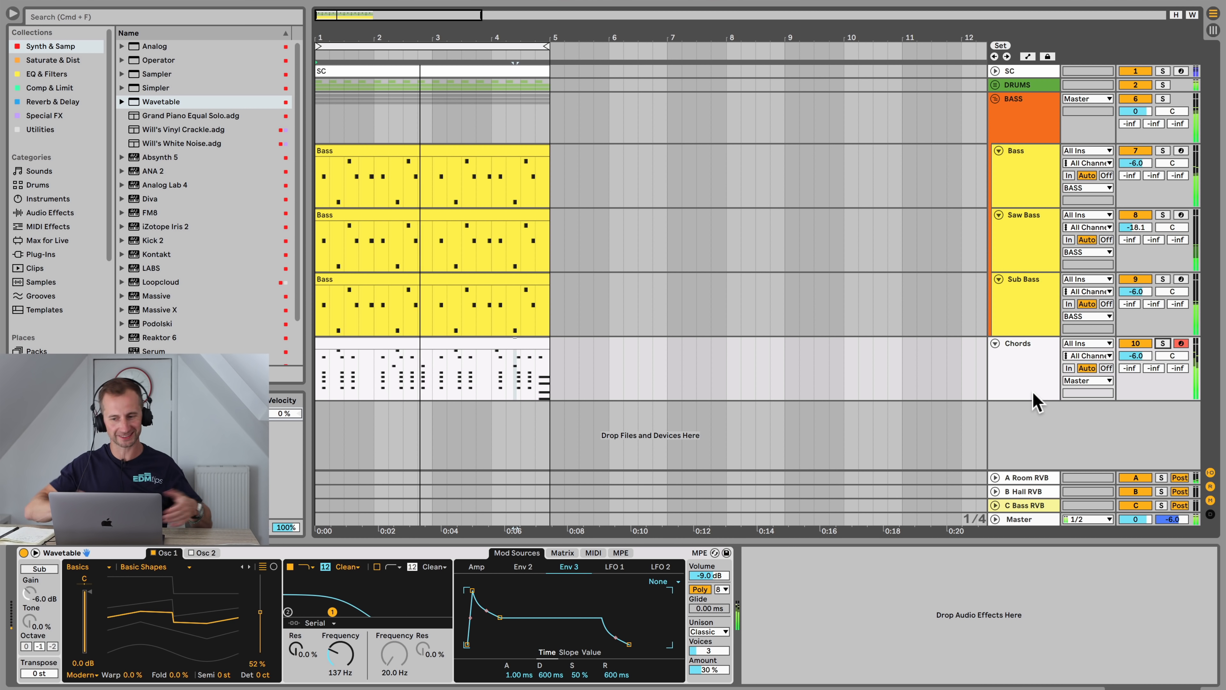
Step: Colour the Chords track cyan and apply the track colour to its clips
{"action": "left_click", "coordinate": [1006, 361]}
{"action": "right_click", "coordinate": [1007, 363]}
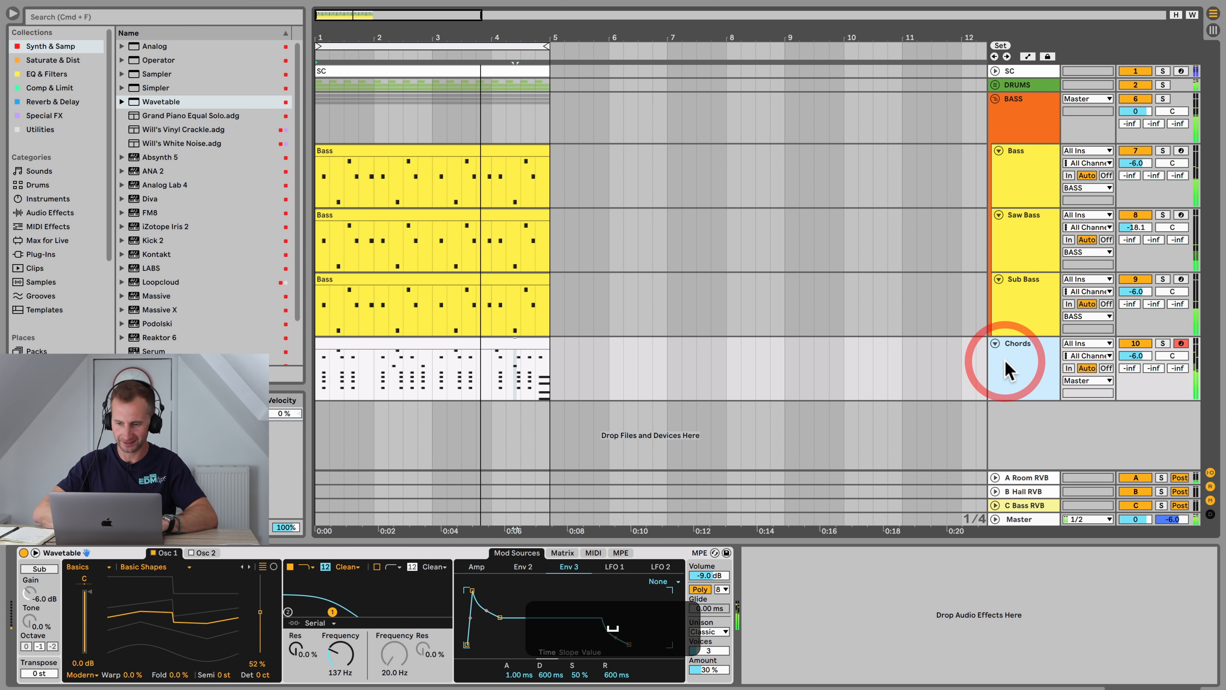
{"action": "left_click", "coordinate": [1103, 607]}
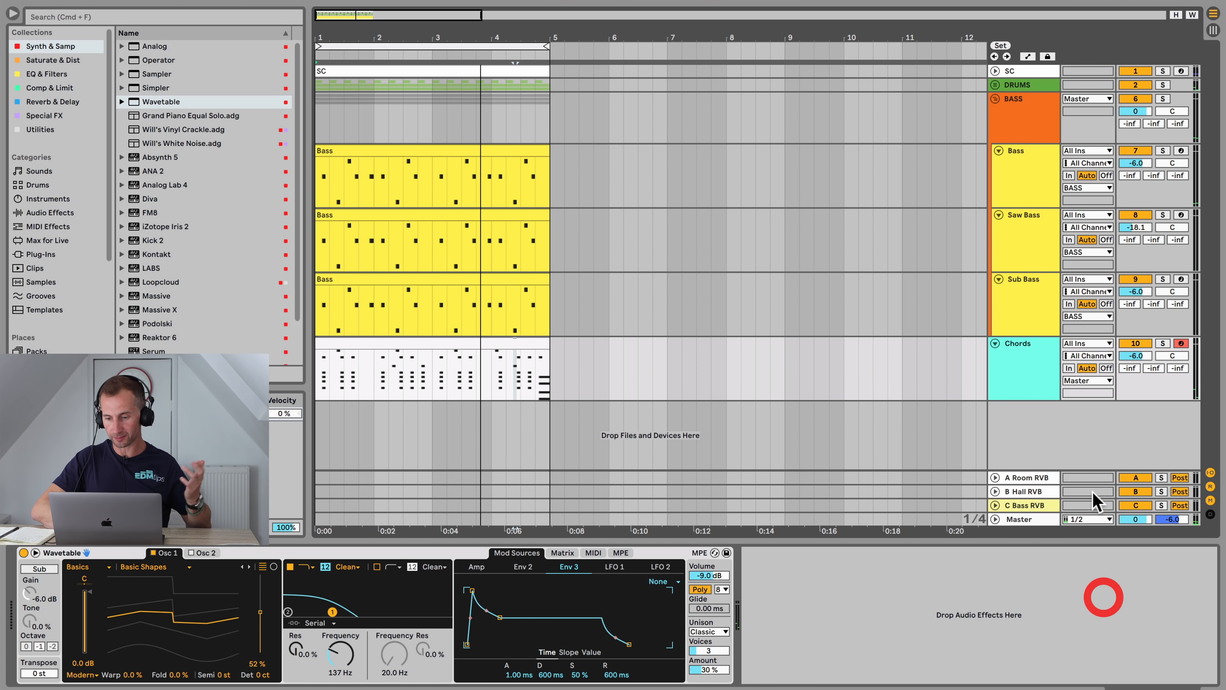
{"action": "left_click", "coordinate": [1041, 373]}
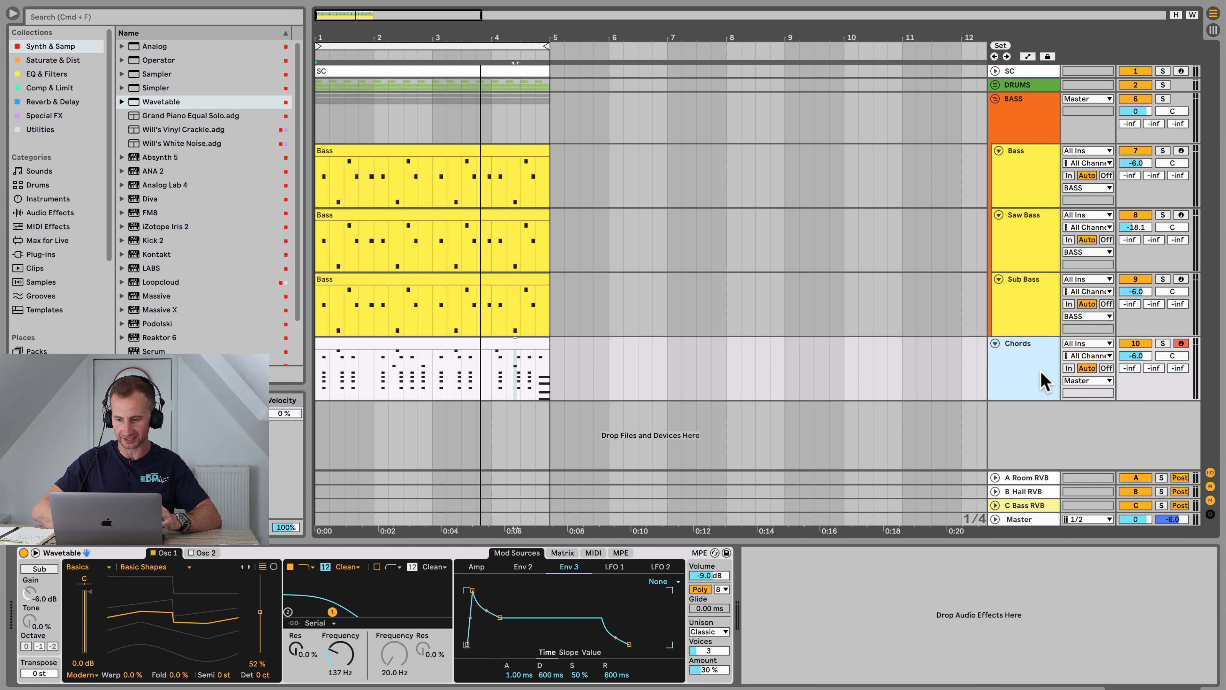
{"action": "right_click", "coordinate": [1041, 374]}
{"action": "left_click", "coordinate": [1050, 676]}
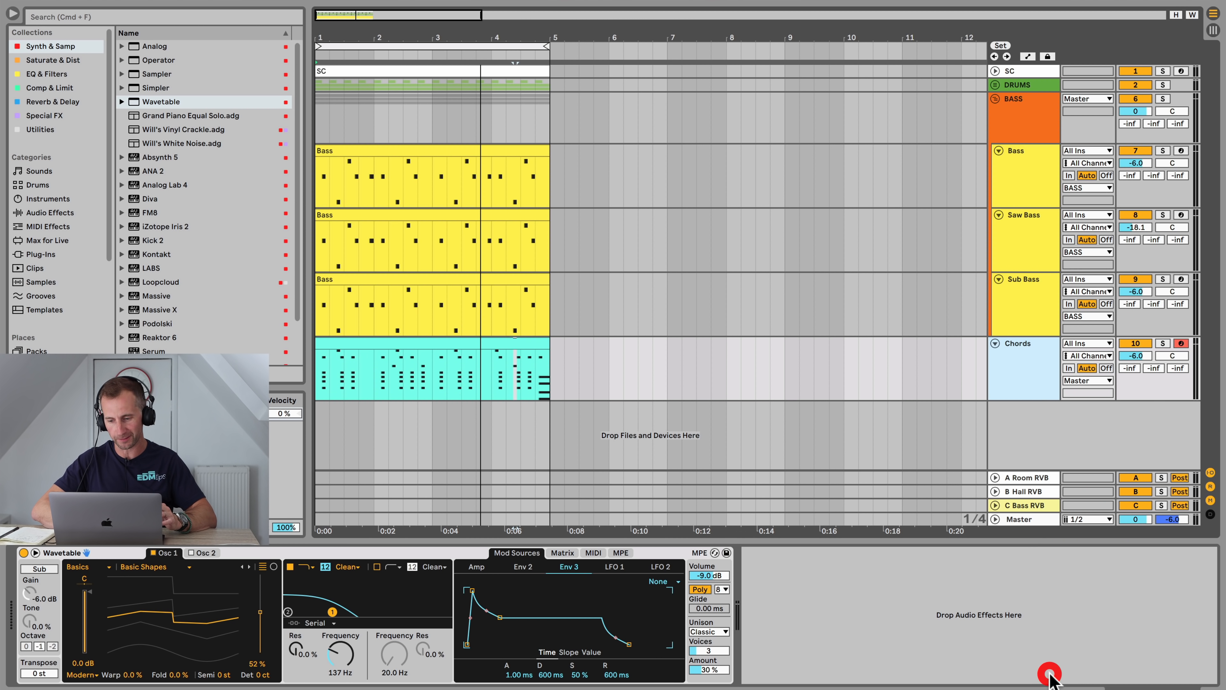
Step: Name the chords clip Chords and save the set
{"action": "left_click", "coordinate": [417, 347]}
{"action": "key", "text": "shift+super+r"}
{"action": "key", "text": "Return"}
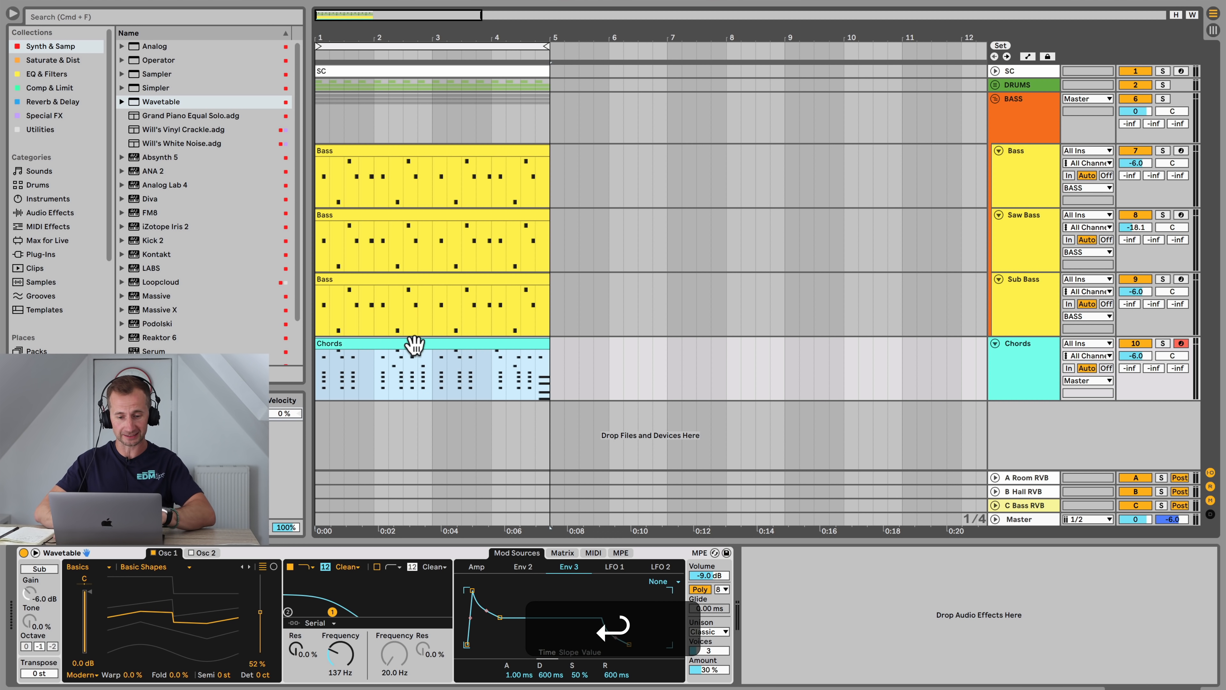
{"action": "left_click", "coordinate": [1014, 371]}
{"action": "key", "text": "super+s"}
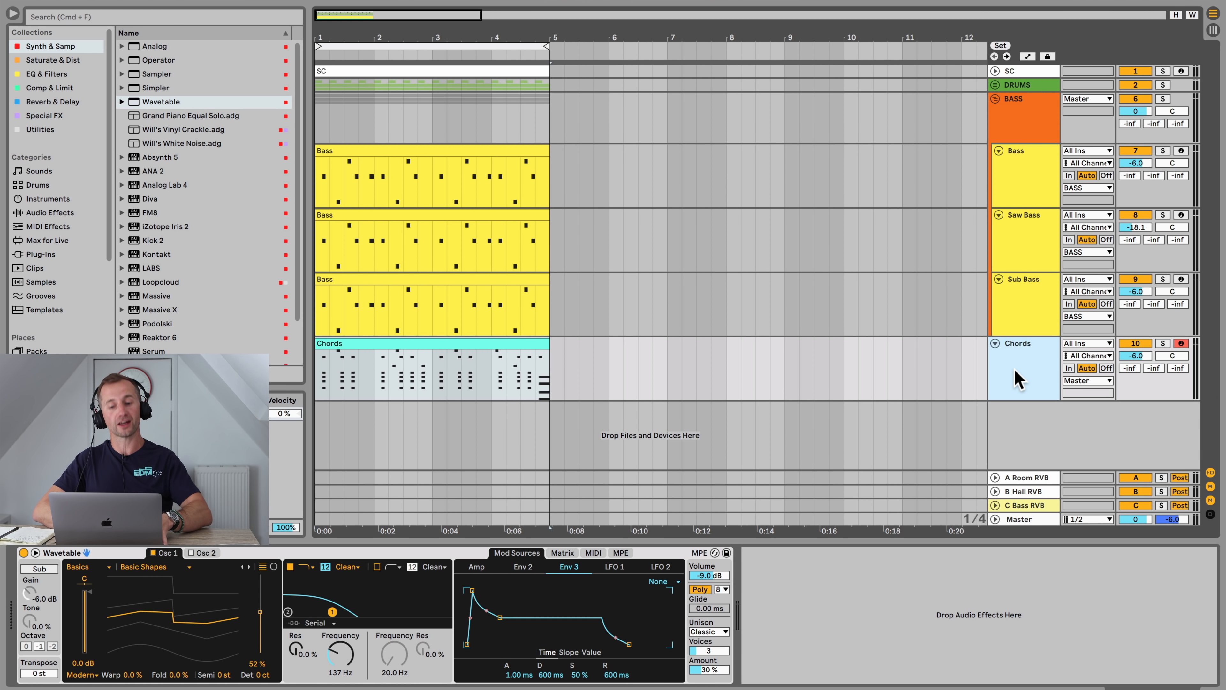
Step: Solo and play the Chords track, then unsolo it
{"action": "left_click", "coordinate": [1163, 343]}
{"action": "key", "text": "space"}
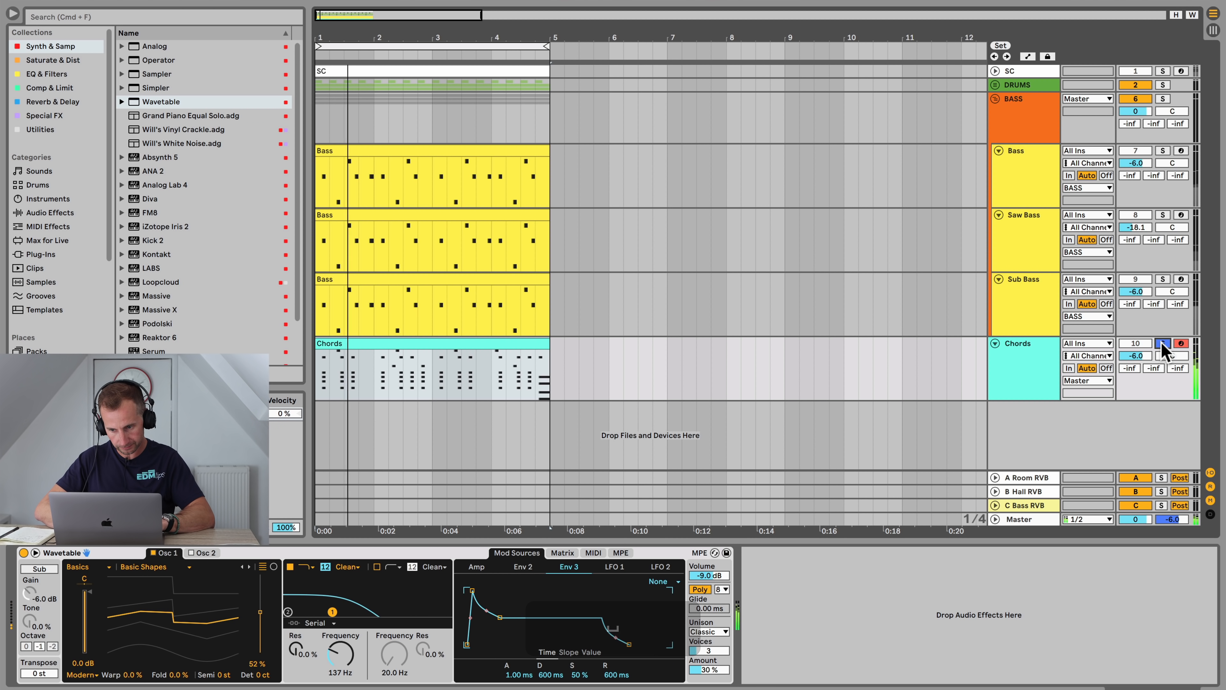
{"action": "left_click", "coordinate": [1025, 371]}
{"action": "left_click", "coordinate": [1161, 343]}
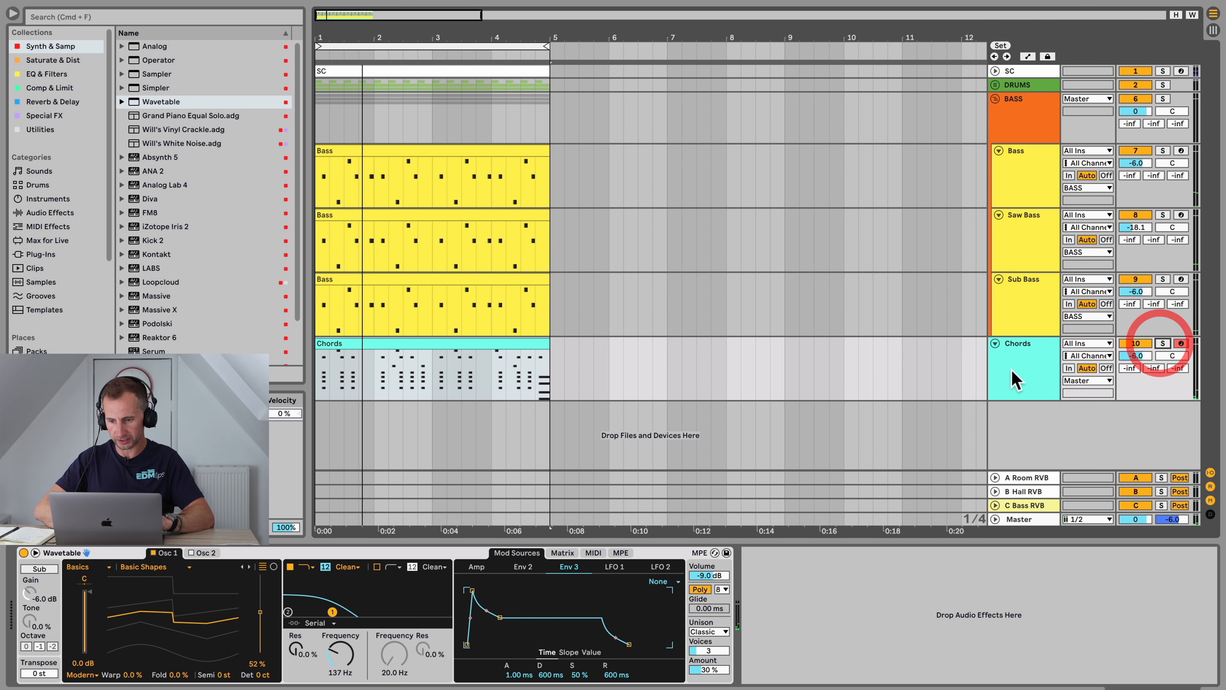
Step: Duplicate the Chords track and move the duplicate clip's G3–D4 top notes down an octave
{"action": "left_click", "coordinate": [1010, 371]}
{"action": "key", "text": "super+d"}
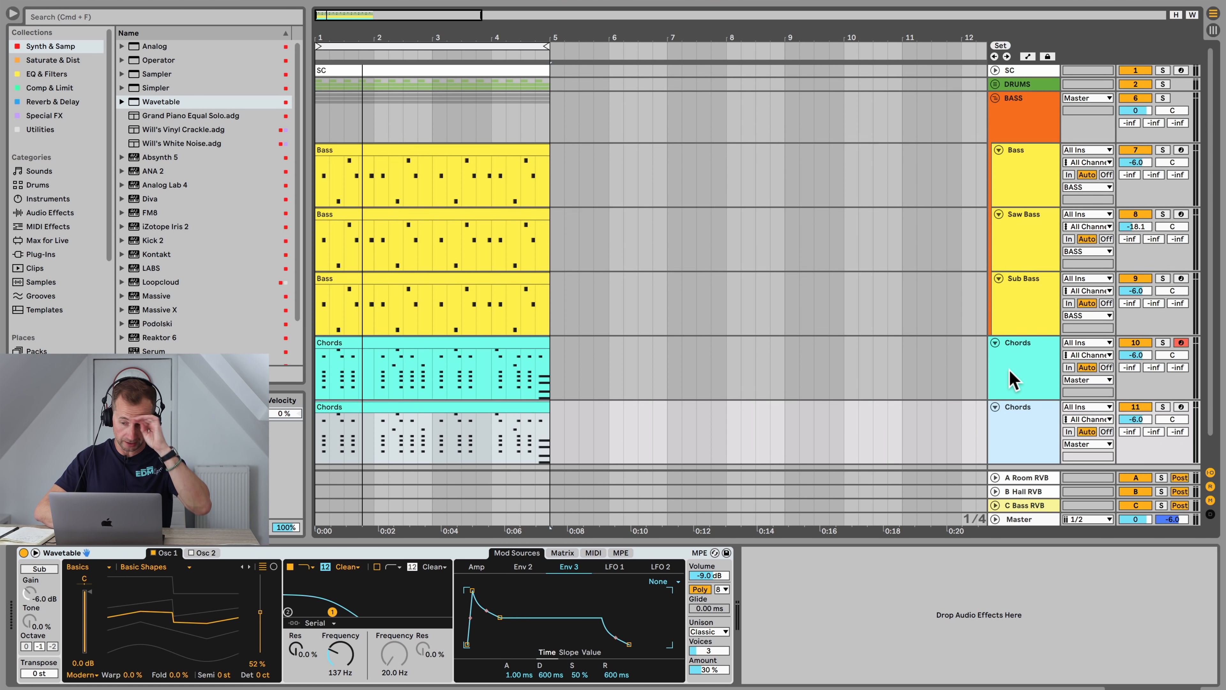
{"action": "scroll", "coordinate": [470, 378], "scroll_direction": "down", "scroll_amount": 1}
{"action": "double_click", "coordinate": [458, 374]}
{"action": "scroll", "coordinate": [392, 466], "scroll_direction": "up", "scroll_amount": 3}
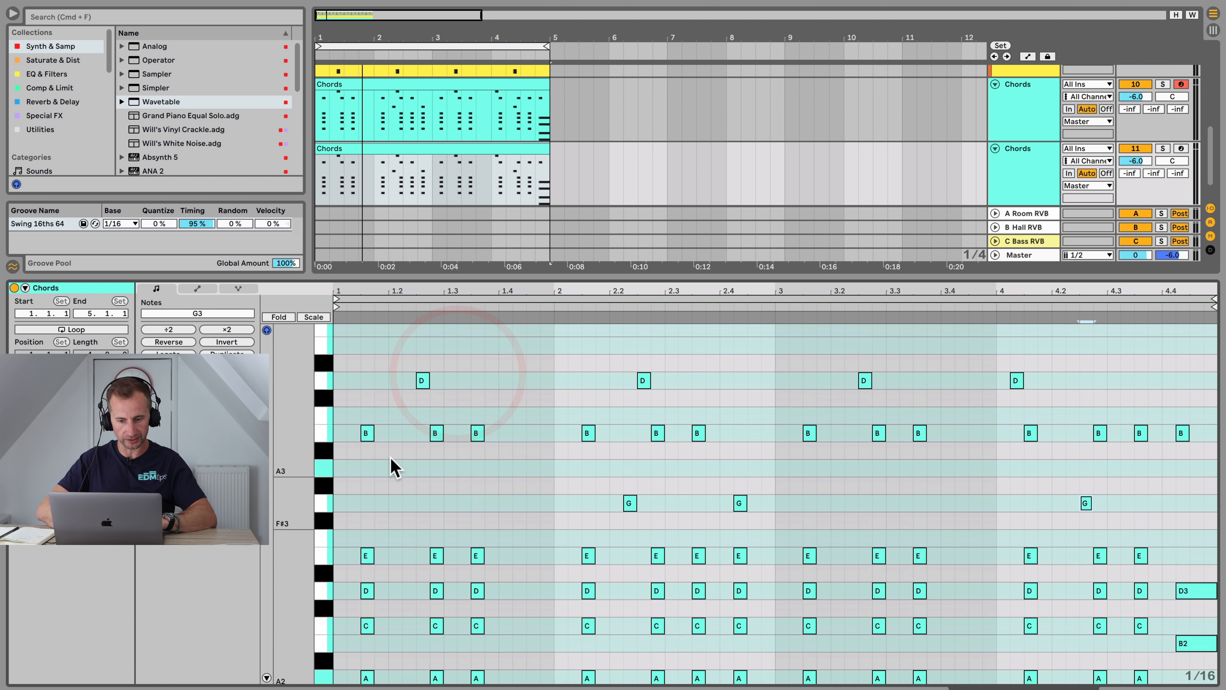
{"action": "left_click_drag", "start_coordinate": [498, 422], "coordinate": [1192, 513]}
{"action": "scroll", "coordinate": [1161, 383], "scroll_direction": "down", "scroll_amount": 4}
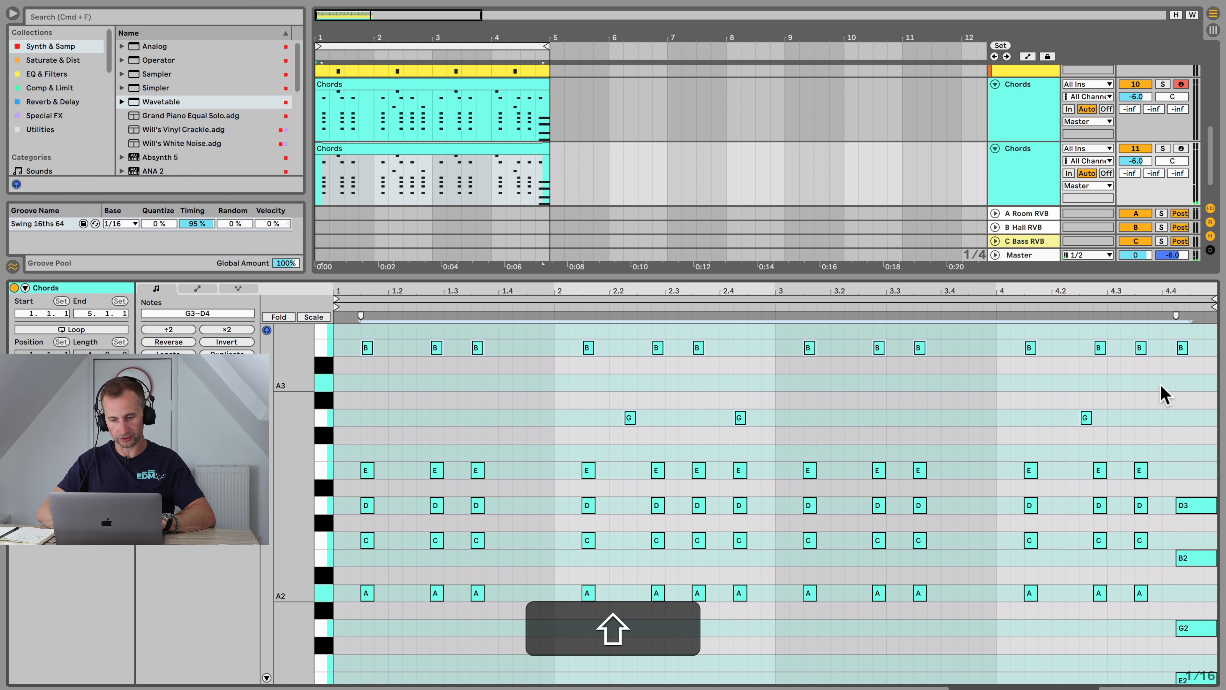
{"action": "key", "text": "shift+Down"}
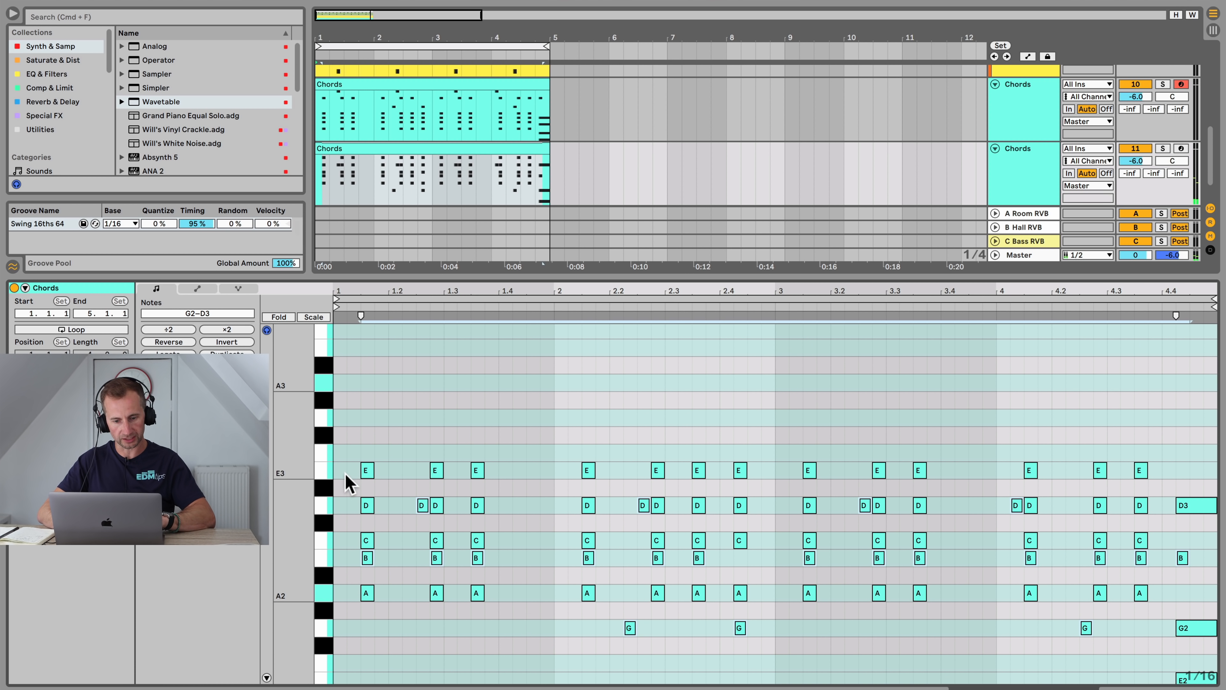
Step: Move the duplicate clip's D3 notes down an octave to D2
{"action": "left_click_drag", "start_coordinate": [349, 512], "coordinate": [1185, 512]}
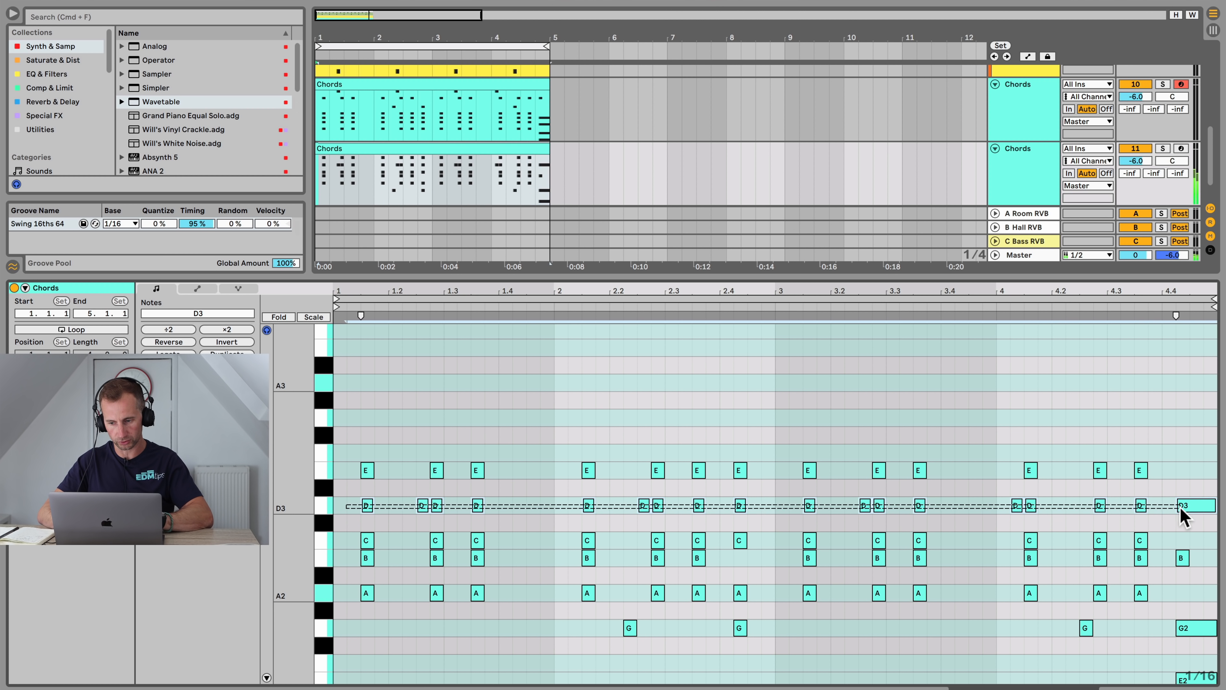
{"action": "key", "text": "shift+Down"}
{"action": "scroll", "coordinate": [1184, 510], "scroll_direction": "down", "scroll_amount": 4}
{"action": "scroll", "coordinate": [1008, 496], "scroll_direction": "up", "scroll_amount": 2}
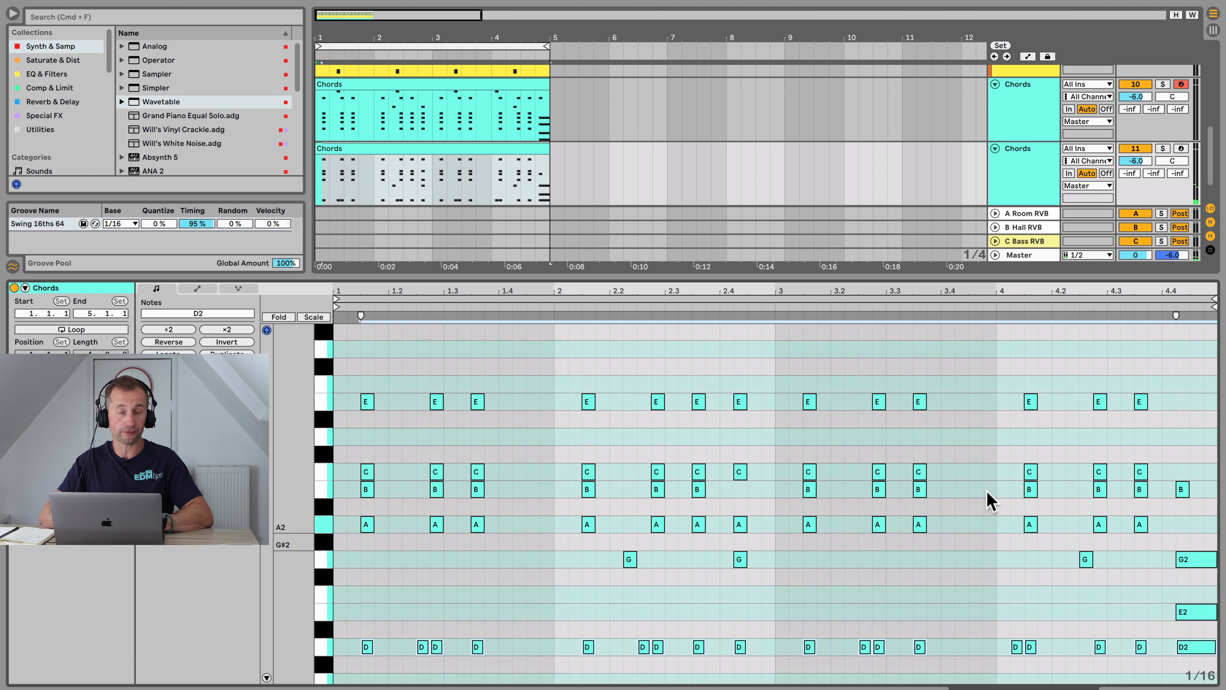
Step: Solo the duplicate Chords track and play it
{"action": "key", "text": "shift+Tab"}
{"action": "left_click", "coordinate": [1162, 381]}
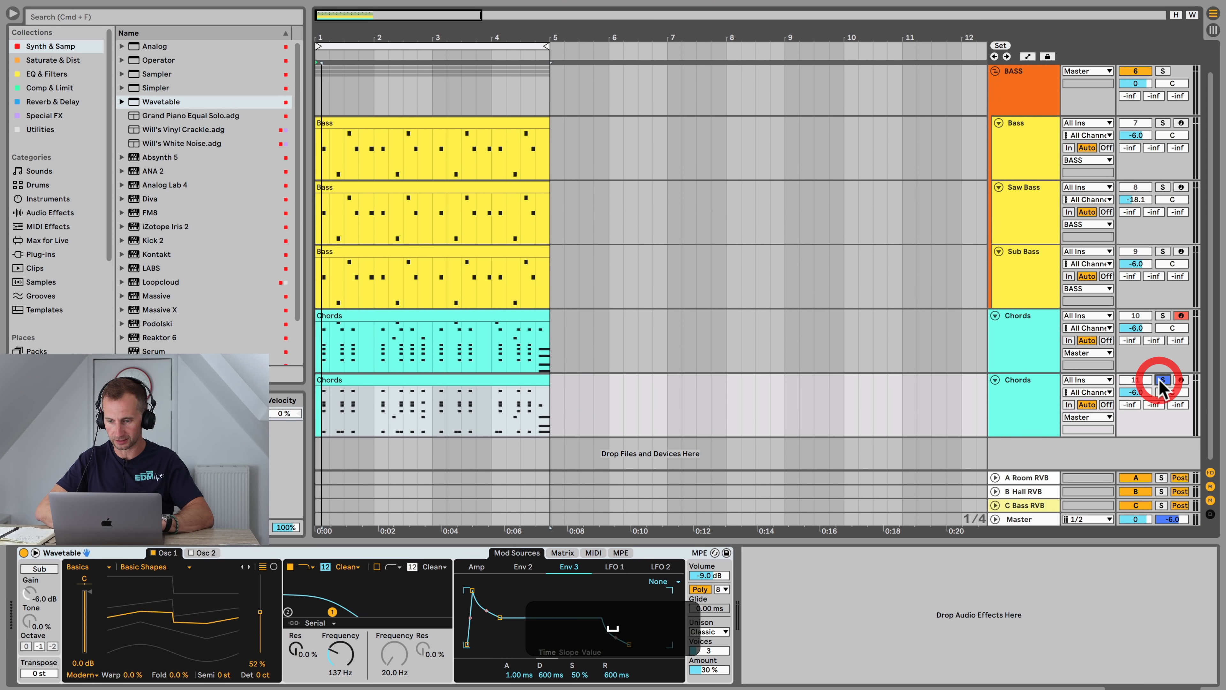
{"action": "key", "text": "space"}
{"action": "left_click", "coordinate": [1035, 407]}
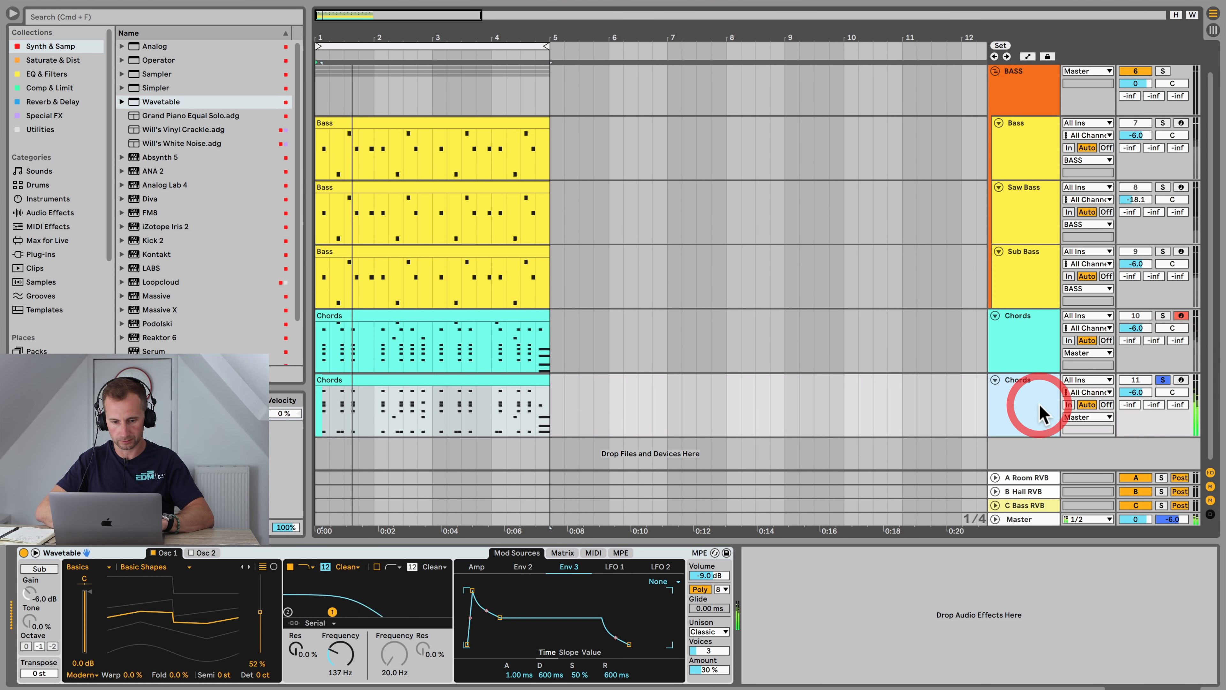
{"action": "double_click", "coordinate": [395, 379]}
{"action": "left_click_drag", "start_coordinate": [349, 377], "coordinate": [1181, 402]}
{"action": "key", "text": "shift+Down"}
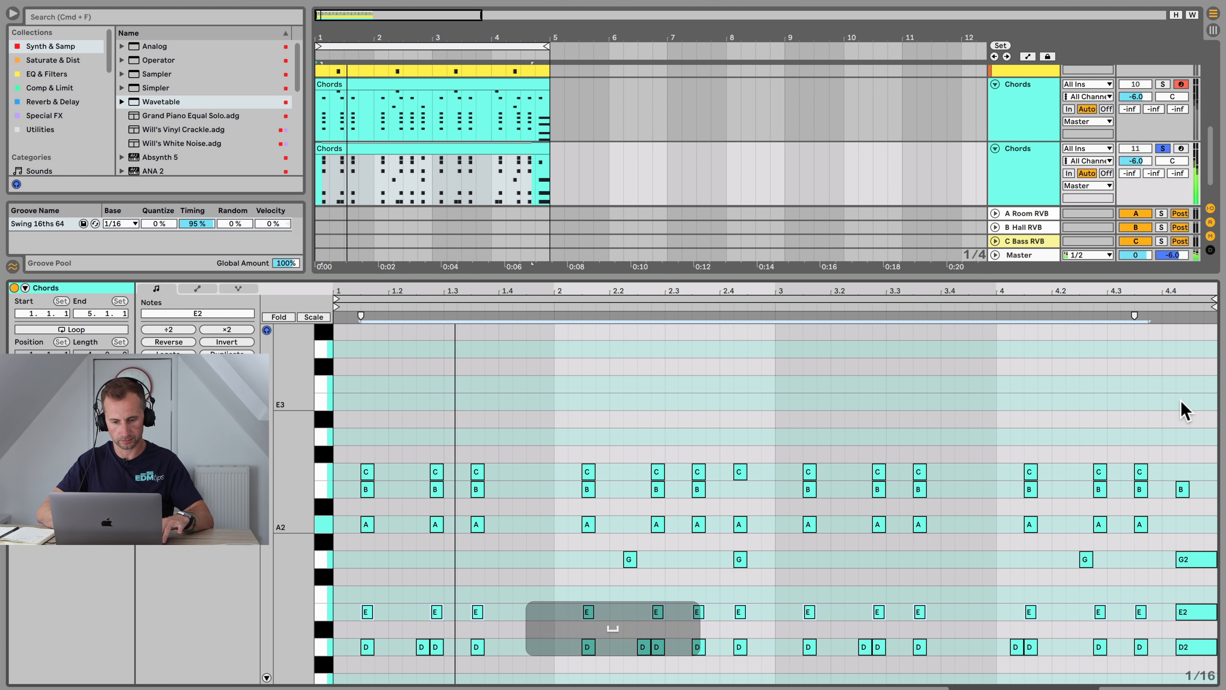
{"action": "key", "text": "super+z"}
{"action": "scroll", "coordinate": [1131, 409], "scroll_direction": "down", "scroll_amount": 1}
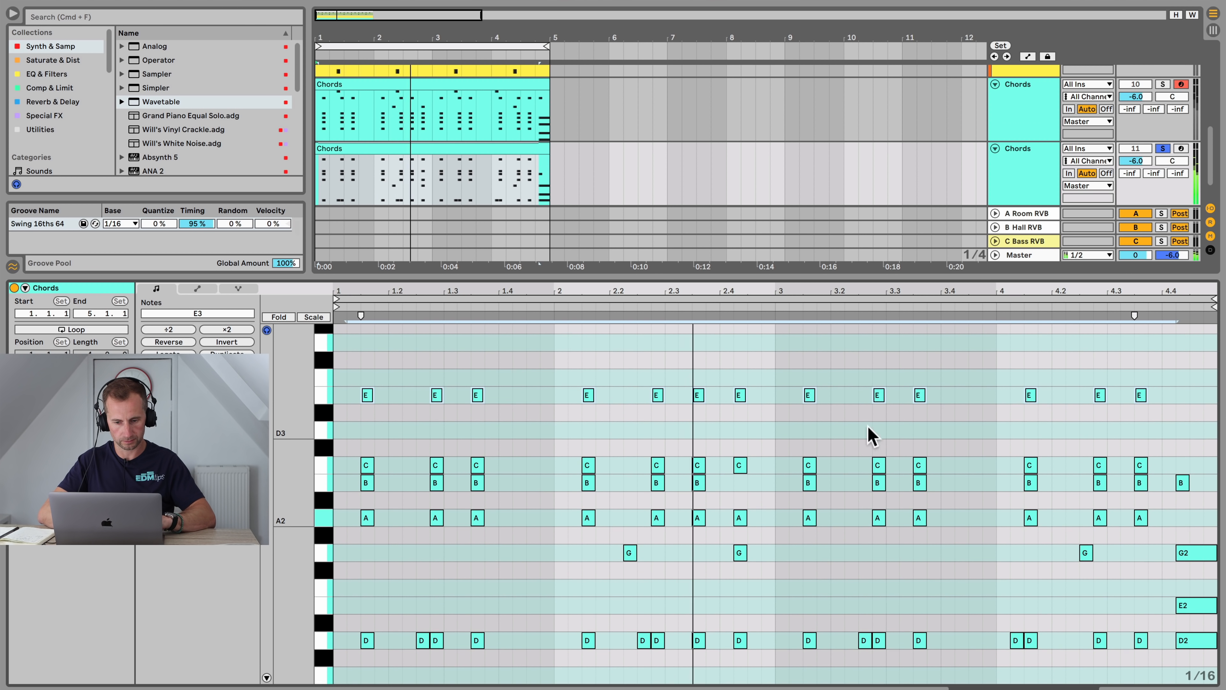
Step: Delete all D2 notes from the duplicate chords clip
{"action": "key", "text": "space"}
{"action": "left_click", "coordinate": [321, 635]}
{"action": "key", "text": "Delete"}
{"action": "key", "text": "space"}
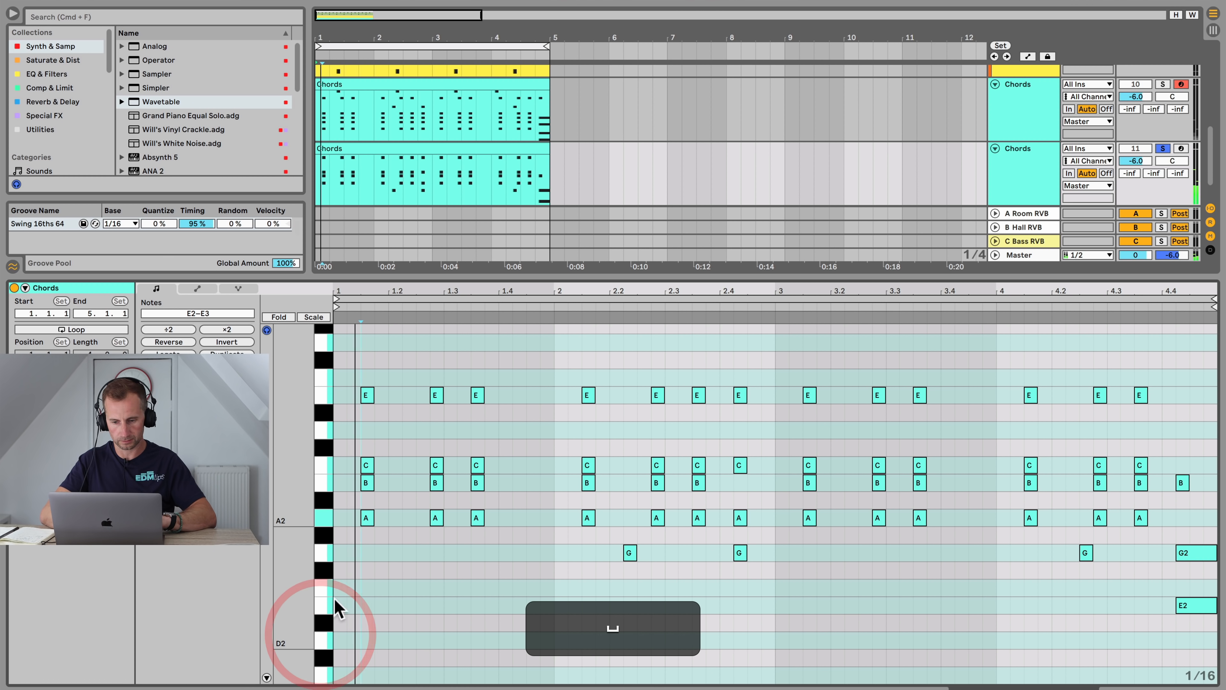
{"action": "left_click_drag", "start_coordinate": [347, 465], "coordinate": [1160, 471]}
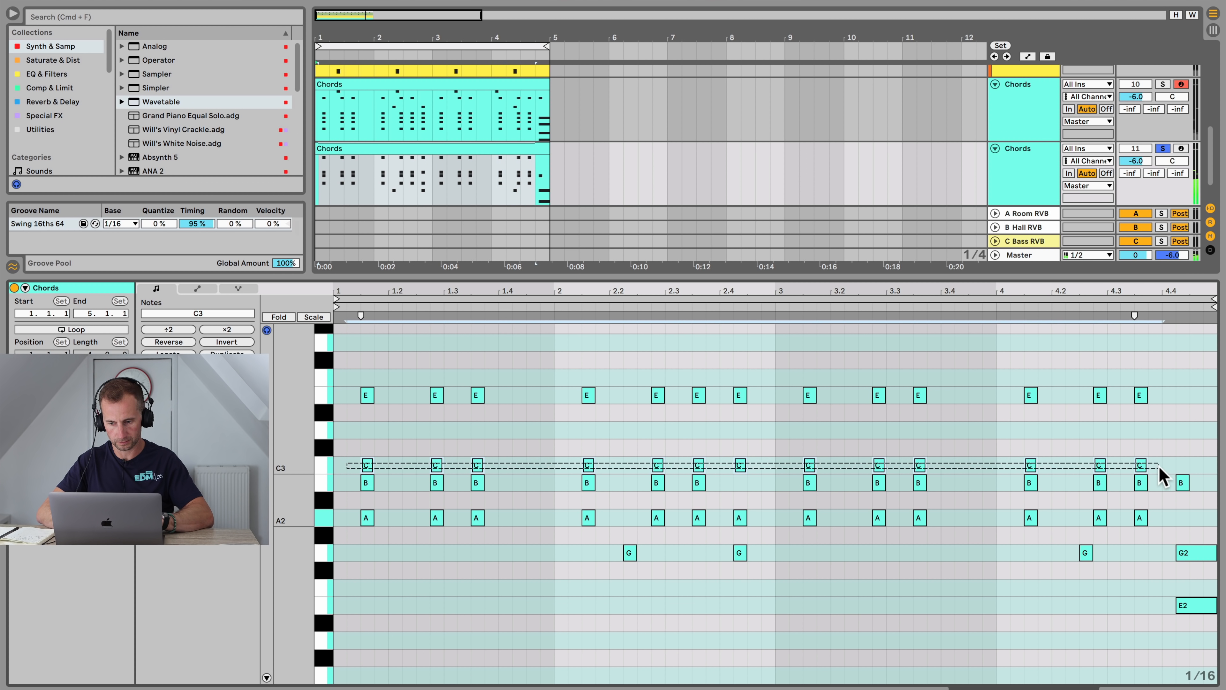
{"action": "key", "text": "shift+Down"}
{"action": "key", "text": "super+z"}
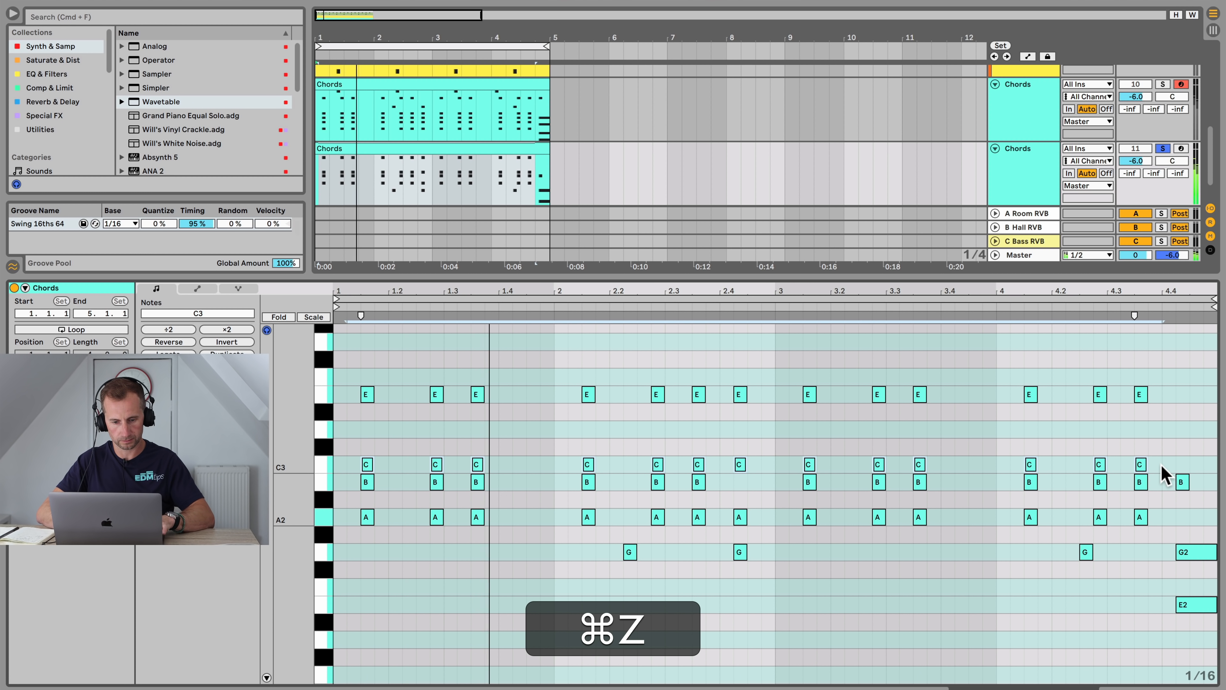
Step: Lower the duplicate Chords track's Wavetable oscillator 1 wavetable position to 23% and start playback
{"action": "key", "text": "shift+Tab"}
{"action": "left_click", "coordinate": [995, 405]}
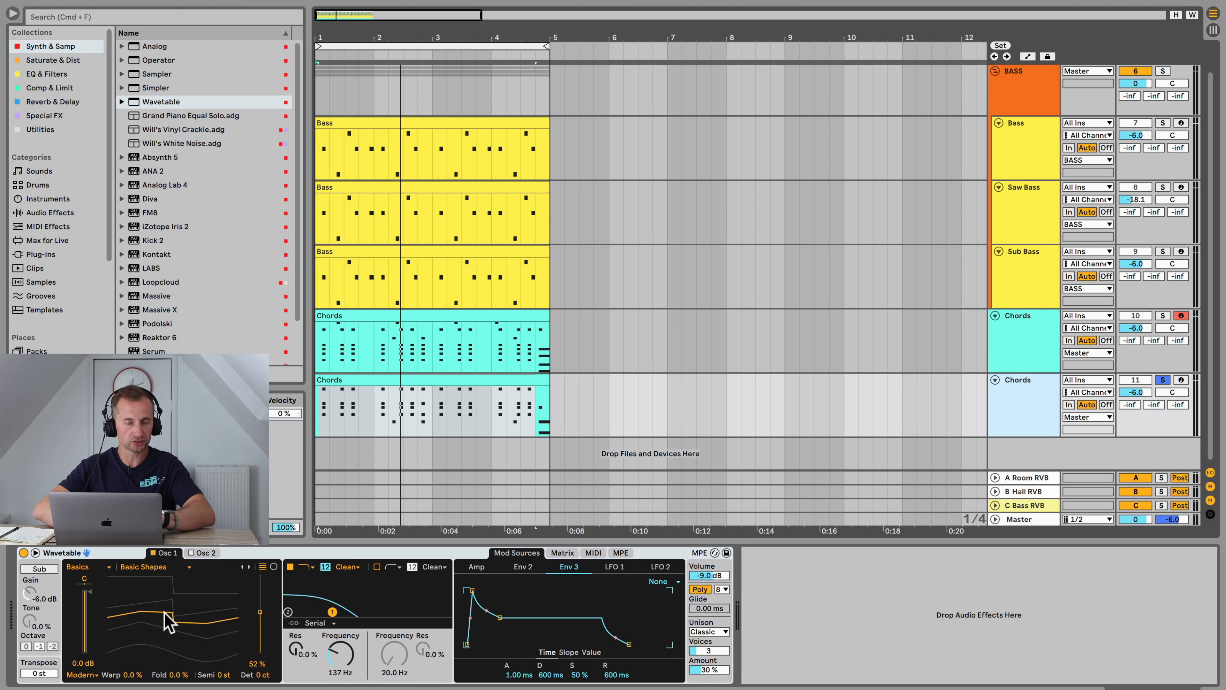
{"action": "mouse_move", "coordinate": [166, 620]}
{"action": "left_mouse_down"}
{"action": "mouse_move", "coordinate": [166, 591]}
{"action": "mouse_move", "coordinate": [166, 641]}
{"action": "left_mouse_up"}
{"action": "key", "text": "space"}
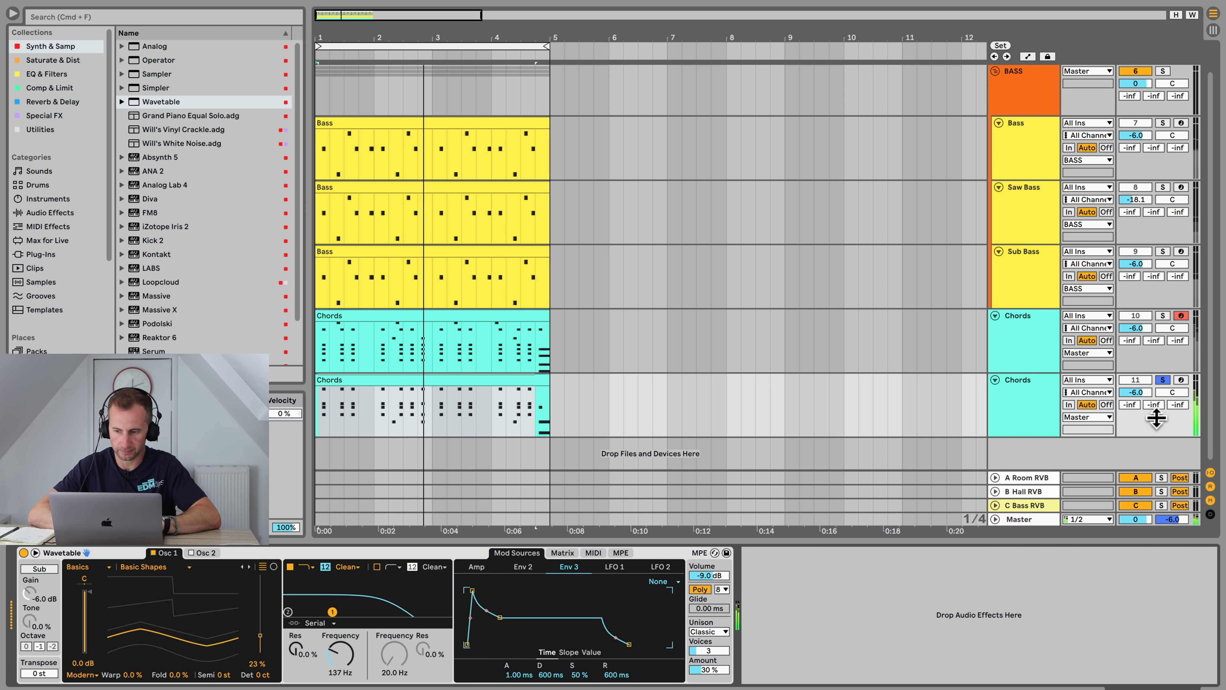
Step: Solo both Chords tracks together and play them to compare the two chord layers
{"action": "left_click", "coordinate": [1026, 405]}
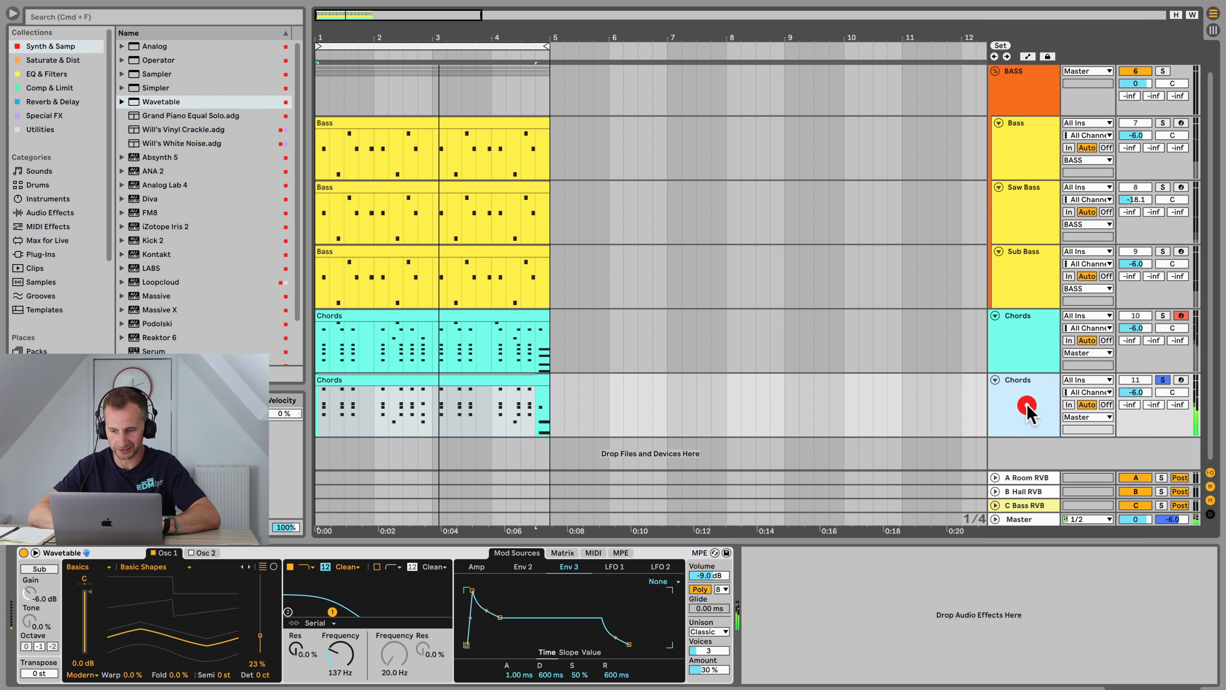
{"action": "left_click", "coordinate": [1164, 316], "text": "super"}
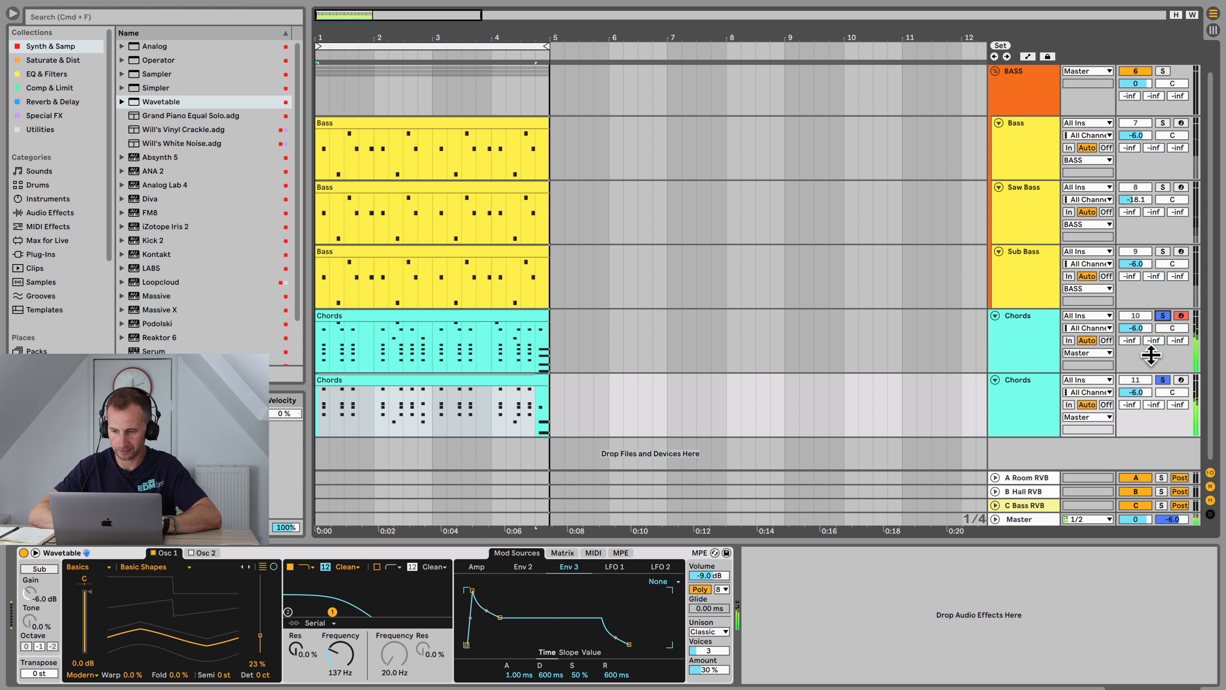
{"action": "left_click", "coordinate": [1045, 358]}
{"action": "left_click", "coordinate": [1035, 392]}
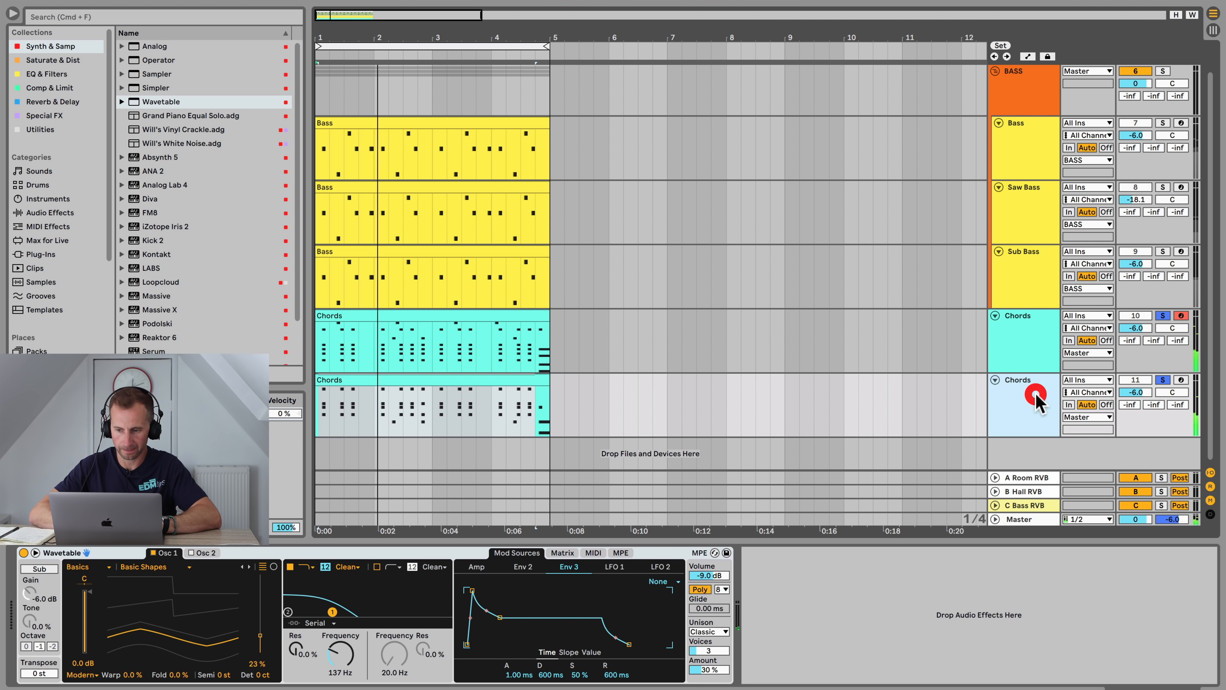
{"action": "left_click", "coordinate": [1041, 348]}
{"action": "left_click", "coordinate": [1038, 390]}
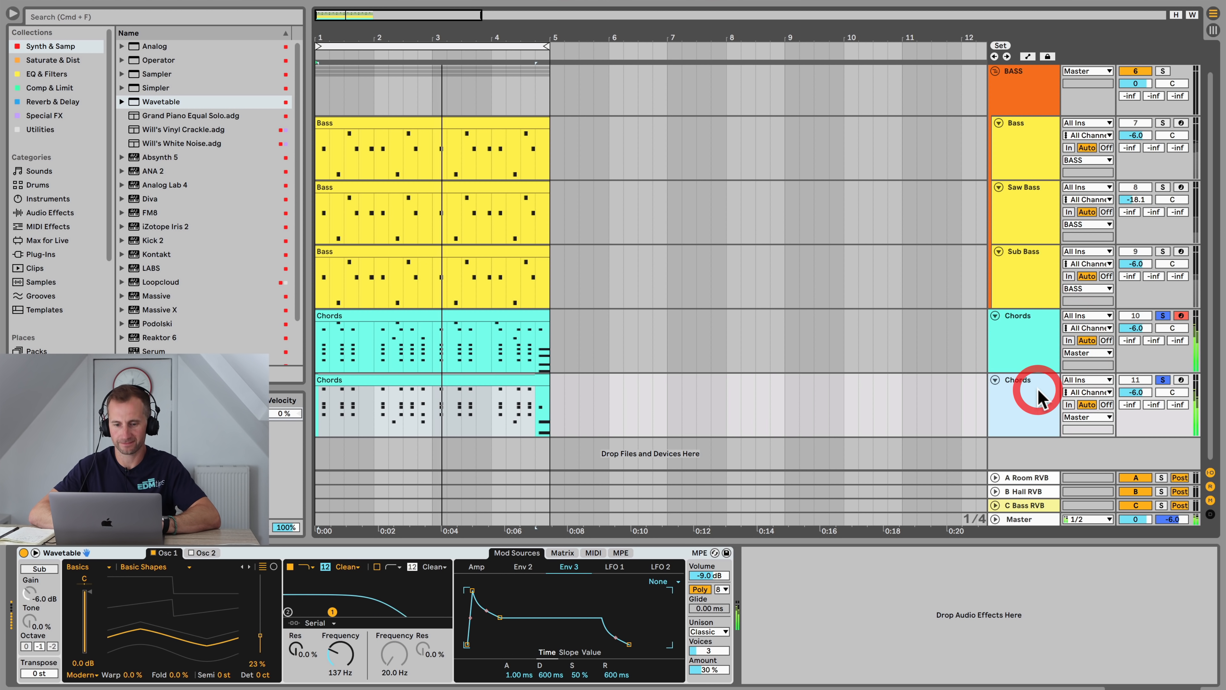
{"action": "key", "text": "space"}
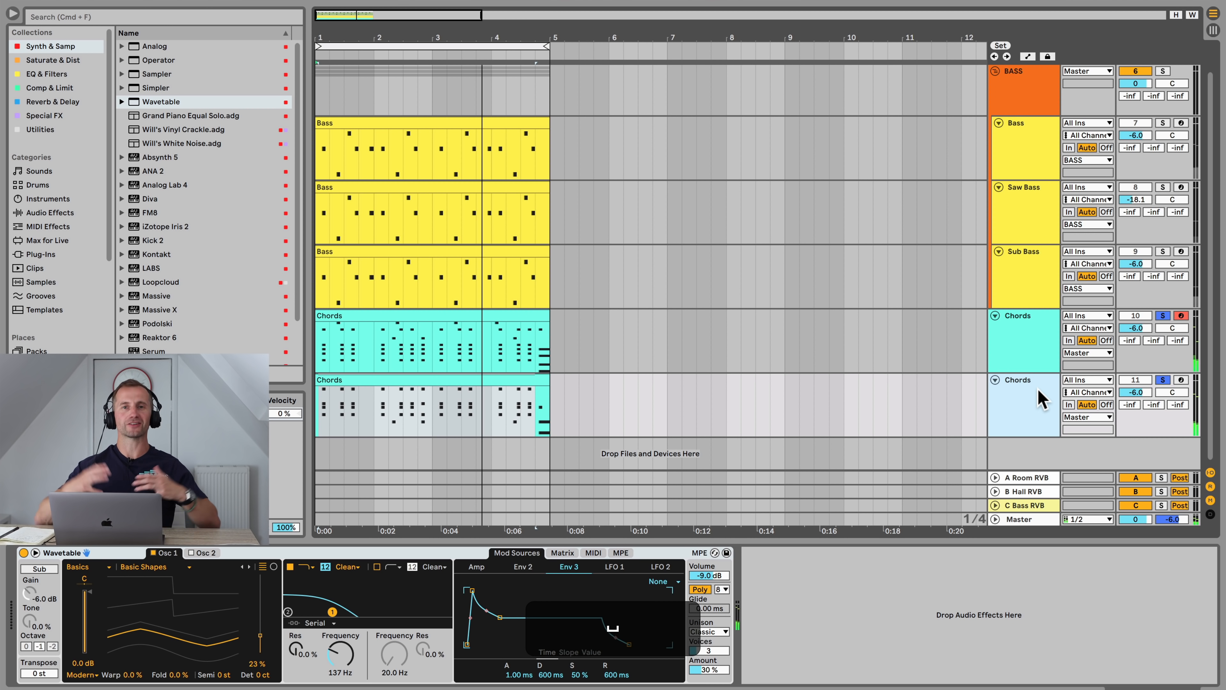
{"action": "key", "text": "super"}
{"action": "left_click", "coordinate": [1168, 379], "text": "super"}
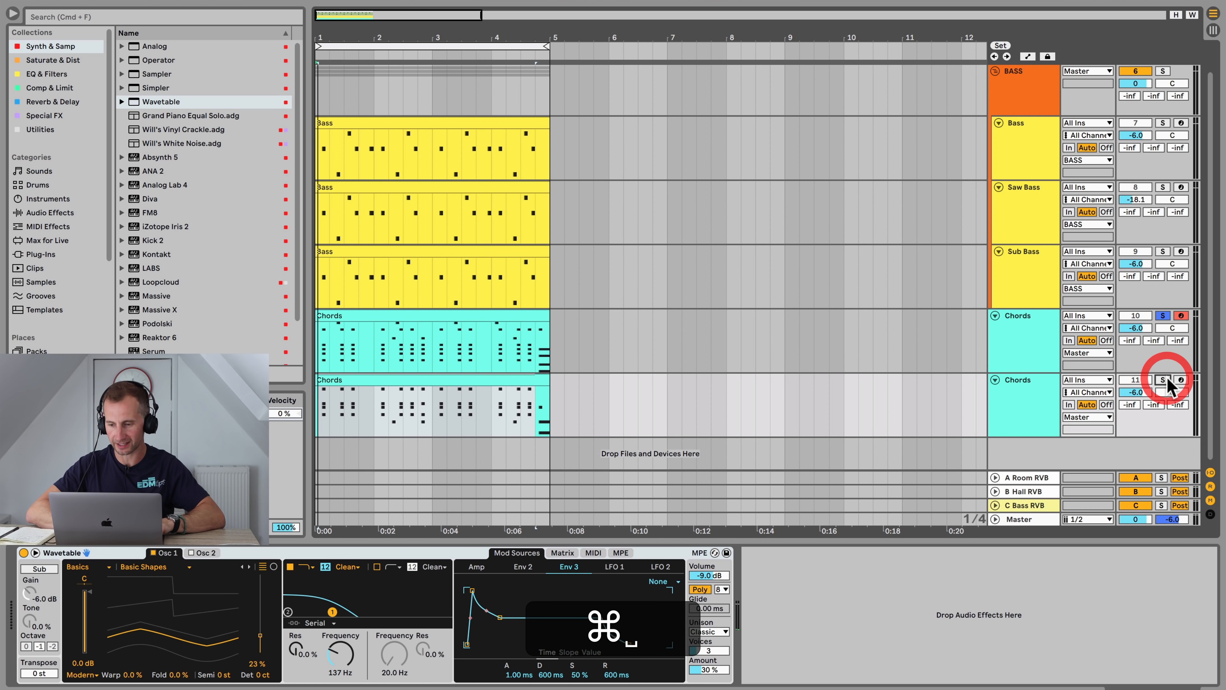
{"action": "key", "text": "super"}
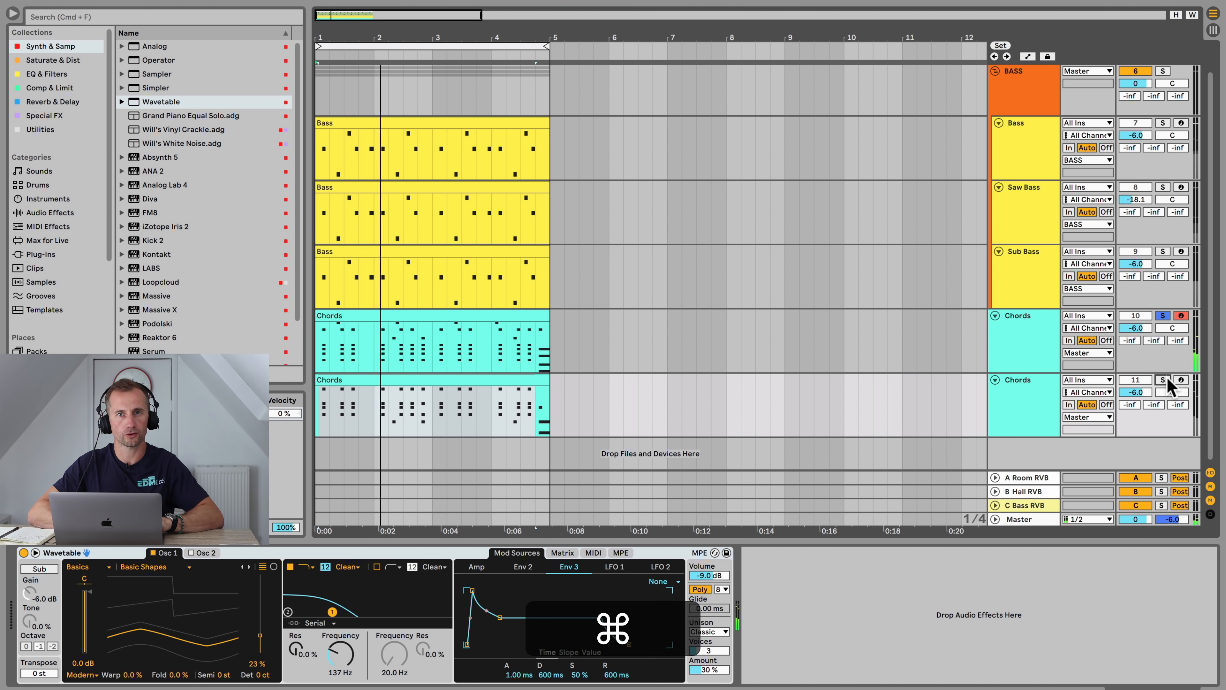
{"action": "left_click", "coordinate": [1168, 379], "text": "super"}
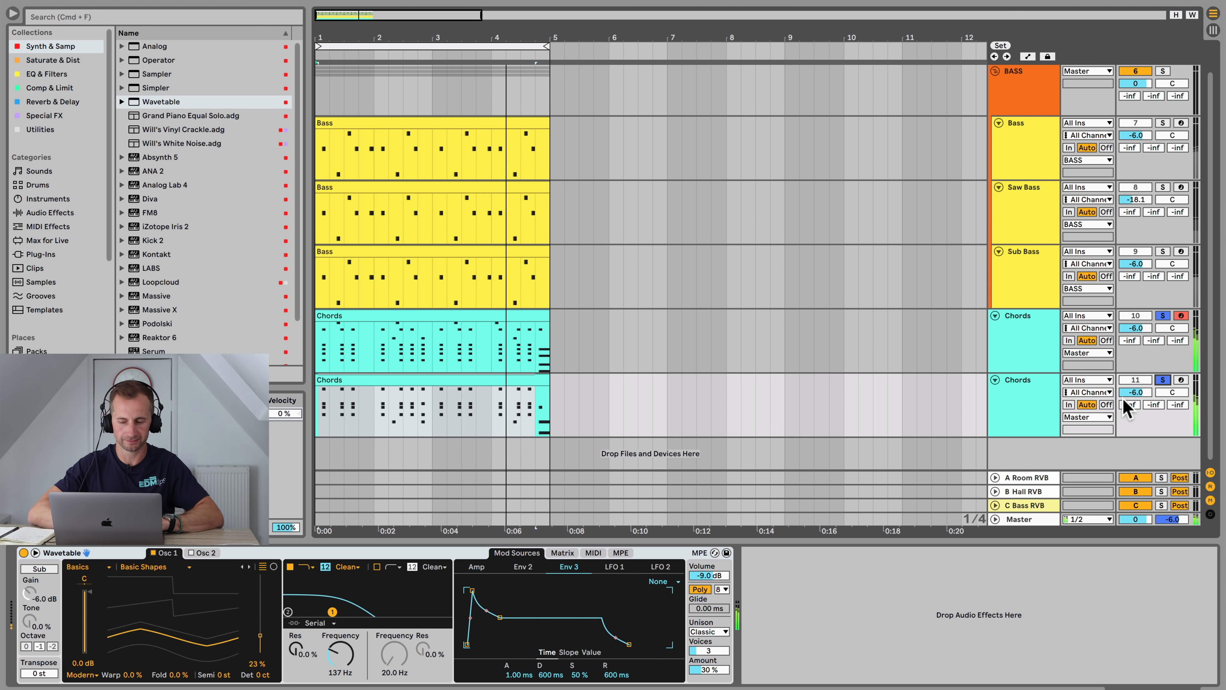
{"action": "key", "text": "space"}
Step: Duplicate the Chords track again and copy the original Chords clip onto the new third Chords track
{"action": "left_click", "coordinate": [1031, 424]}
{"action": "key", "text": "super+d"}
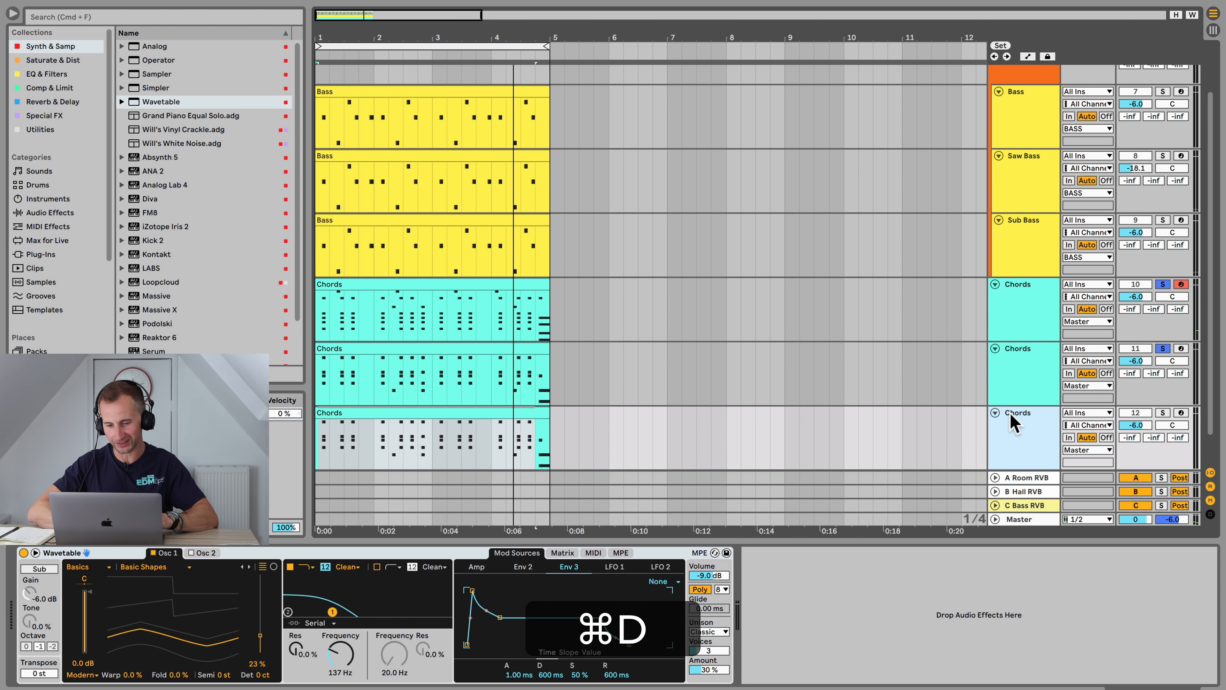
{"action": "scroll", "coordinate": [460, 380], "scroll_direction": "down", "scroll_amount": 2}
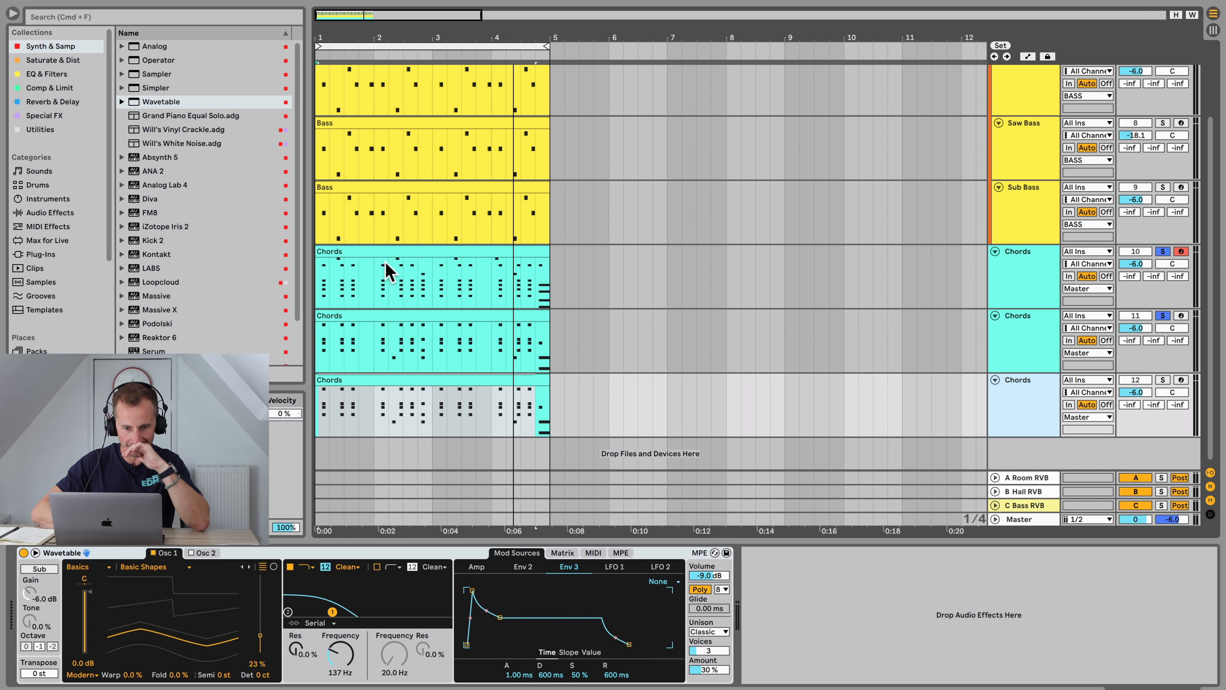
{"action": "left_click_drag", "start_coordinate": [385, 254], "coordinate": [387, 388]}
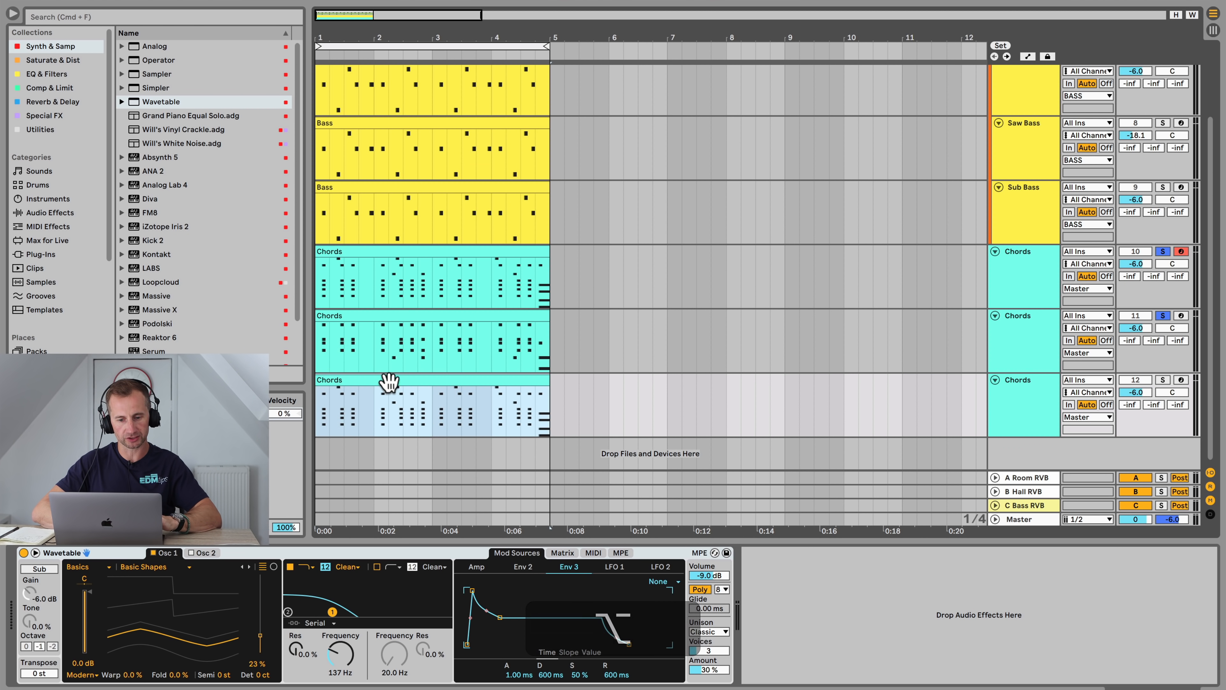
Step: Delete all notes above A2 in the third Chords track's clip, keeping only the lowest notes
{"action": "double_click", "coordinate": [389, 381]}
{"action": "left_click_drag", "start_coordinate": [356, 589], "coordinate": [1216, 293]}
{"action": "key", "text": "BackSpace"}
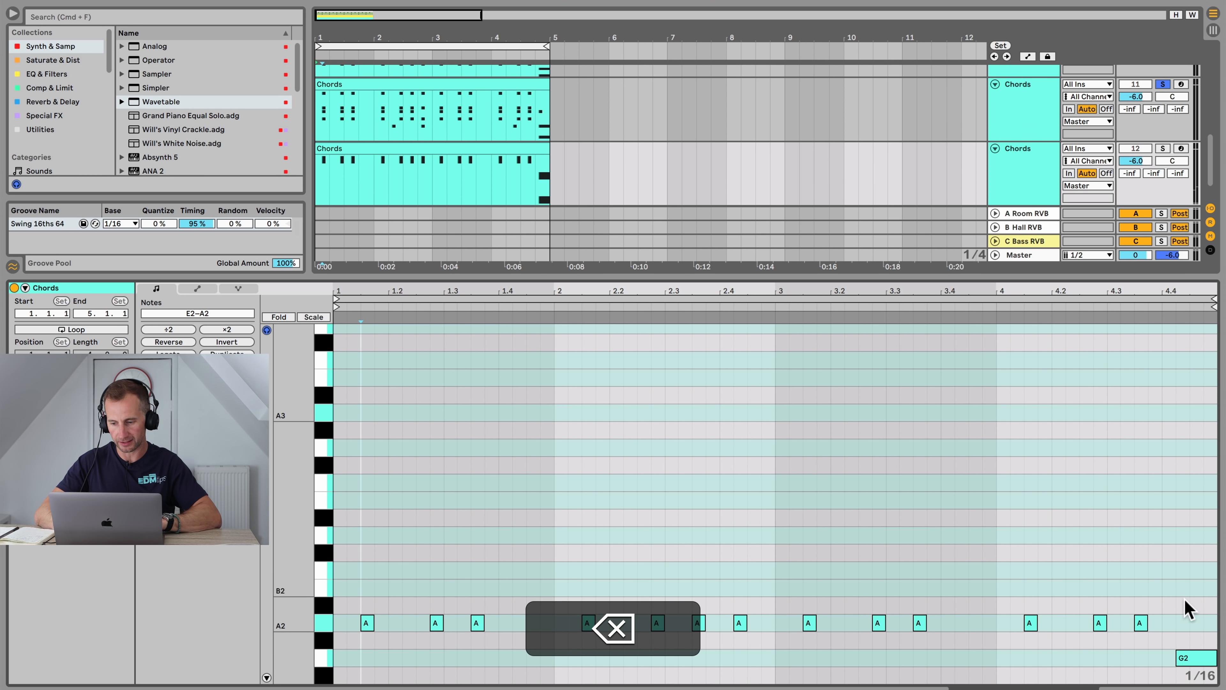
{"action": "left_click", "coordinate": [1185, 656]}
{"action": "scroll", "coordinate": [1059, 528], "scroll_direction": "down", "scroll_amount": 5}
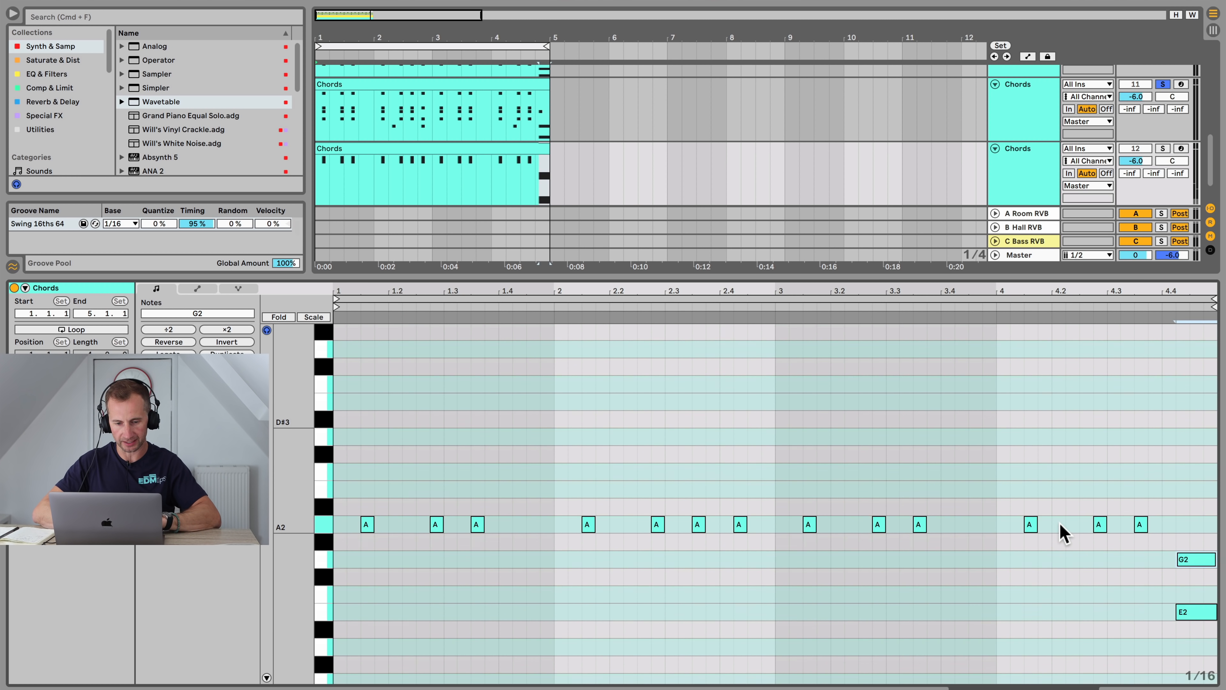
Step: Replace the third Chords track's instrument with Simpler
{"action": "key", "text": "shift+Tab"}
{"action": "left_click", "coordinate": [1053, 394]}
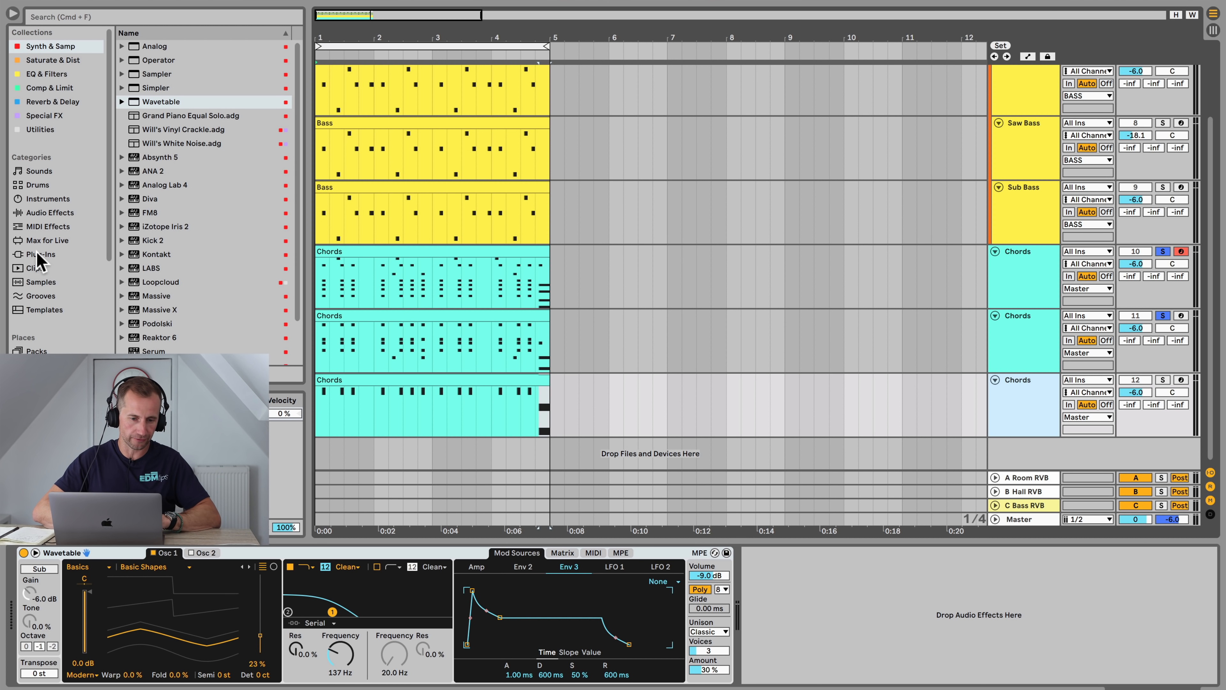
{"action": "scroll", "coordinate": [38, 250], "scroll_direction": "down", "scroll_amount": 5}
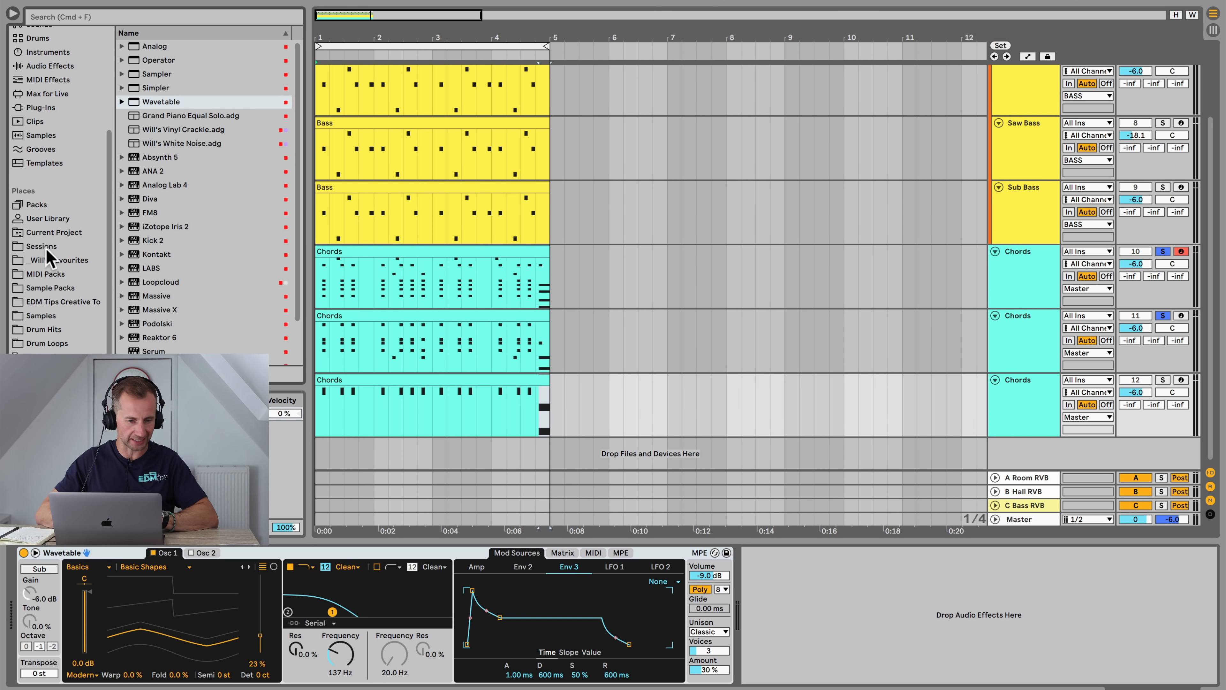
{"action": "scroll", "coordinate": [43, 232], "scroll_direction": "up", "scroll_amount": 5}
{"action": "left_click", "coordinate": [154, 57]}
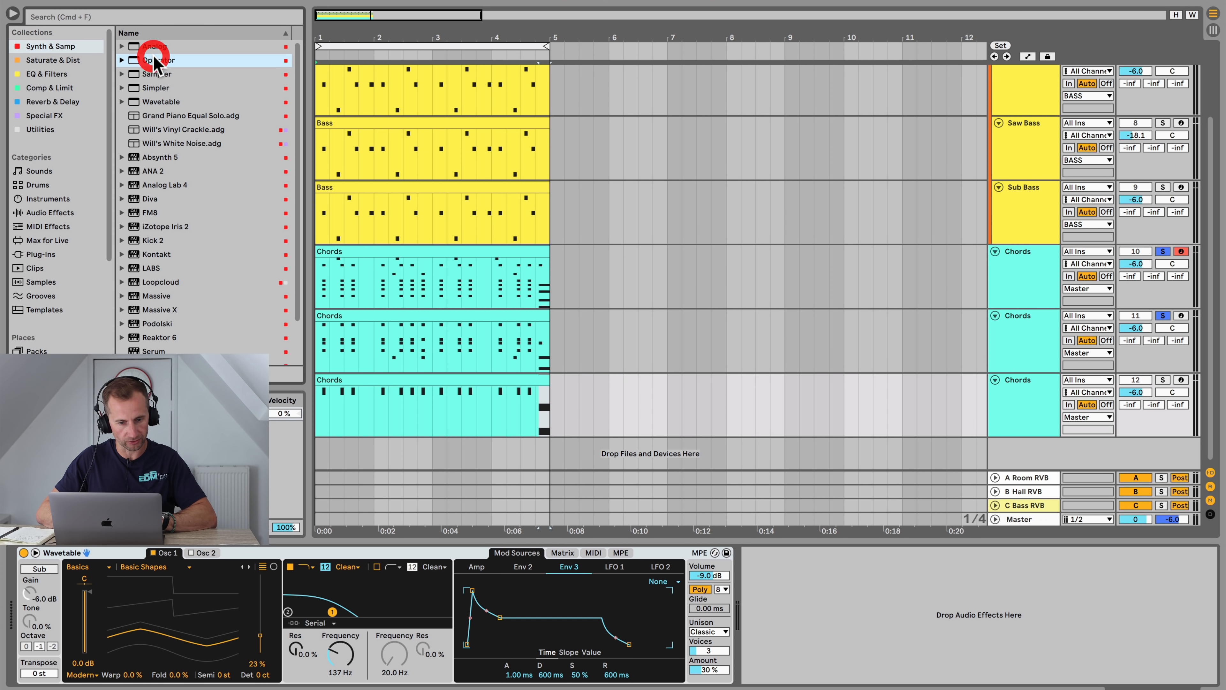
{"action": "key", "text": "Down"}
{"action": "key", "text": "Down"}
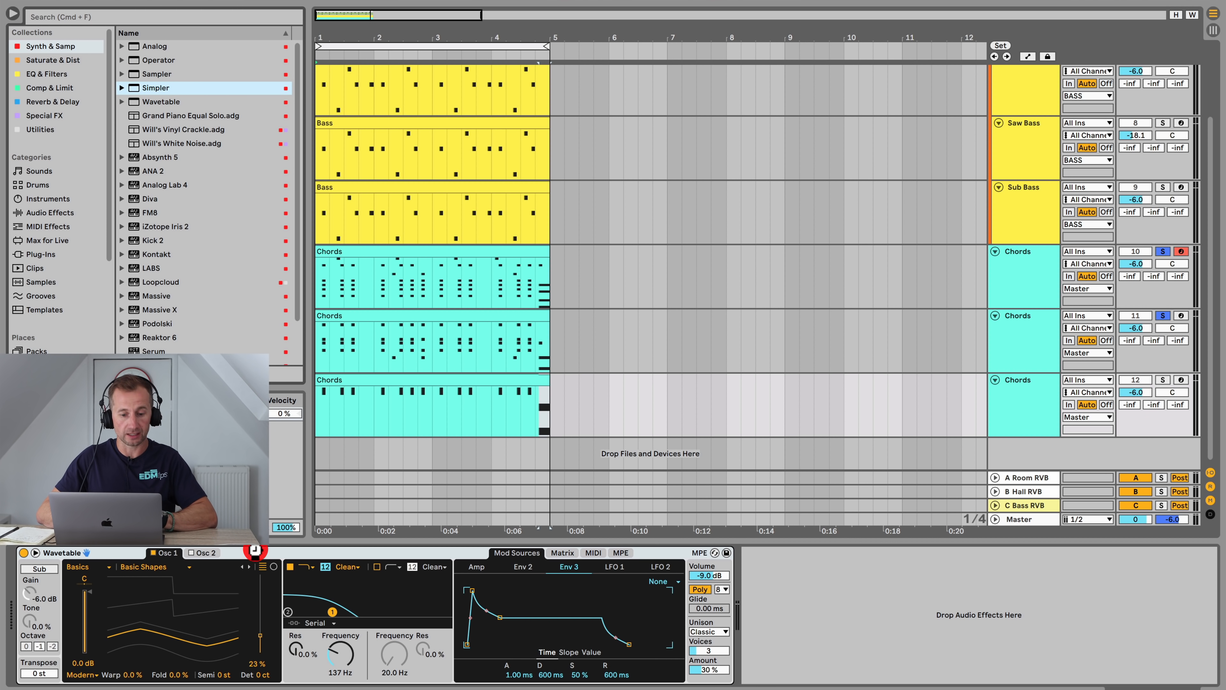
{"action": "key", "text": "Return"}
{"action": "scroll", "coordinate": [62, 202], "scroll_direction": "down", "scroll_amount": 5}
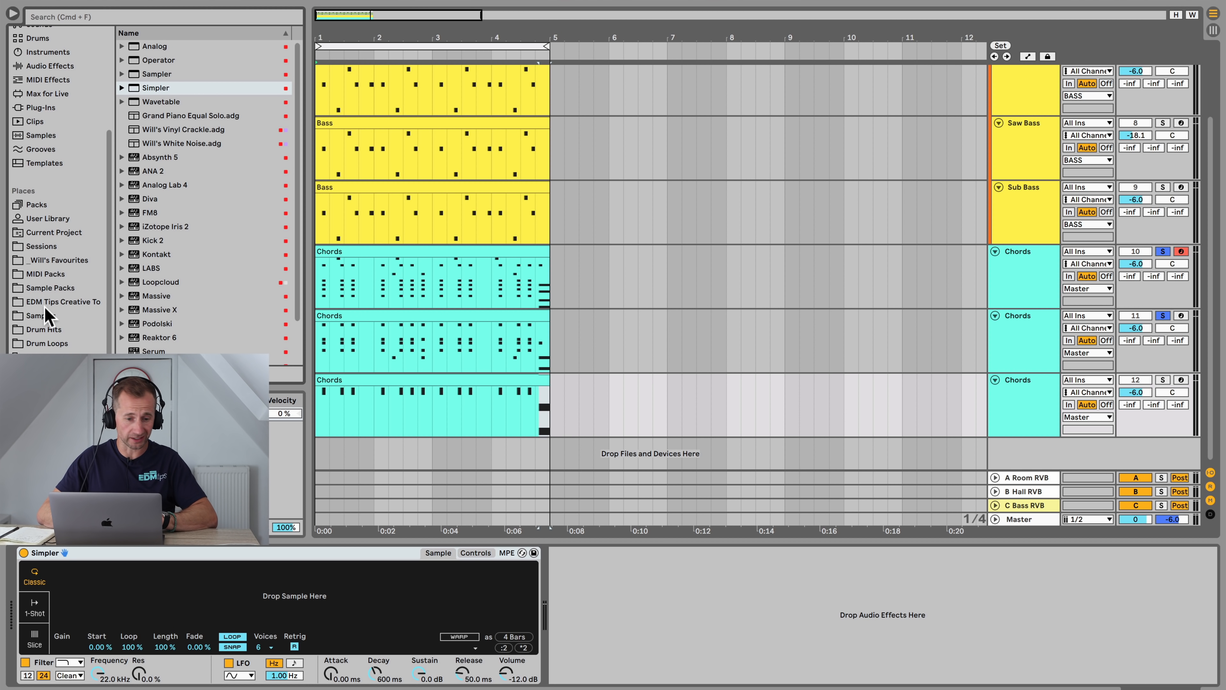
Step: Browse the Keys and Organ samples and preview files in the Wuzelaa Multisample folder
{"action": "left_click", "coordinate": [47, 317]}
{"action": "left_click", "coordinate": [152, 202]}
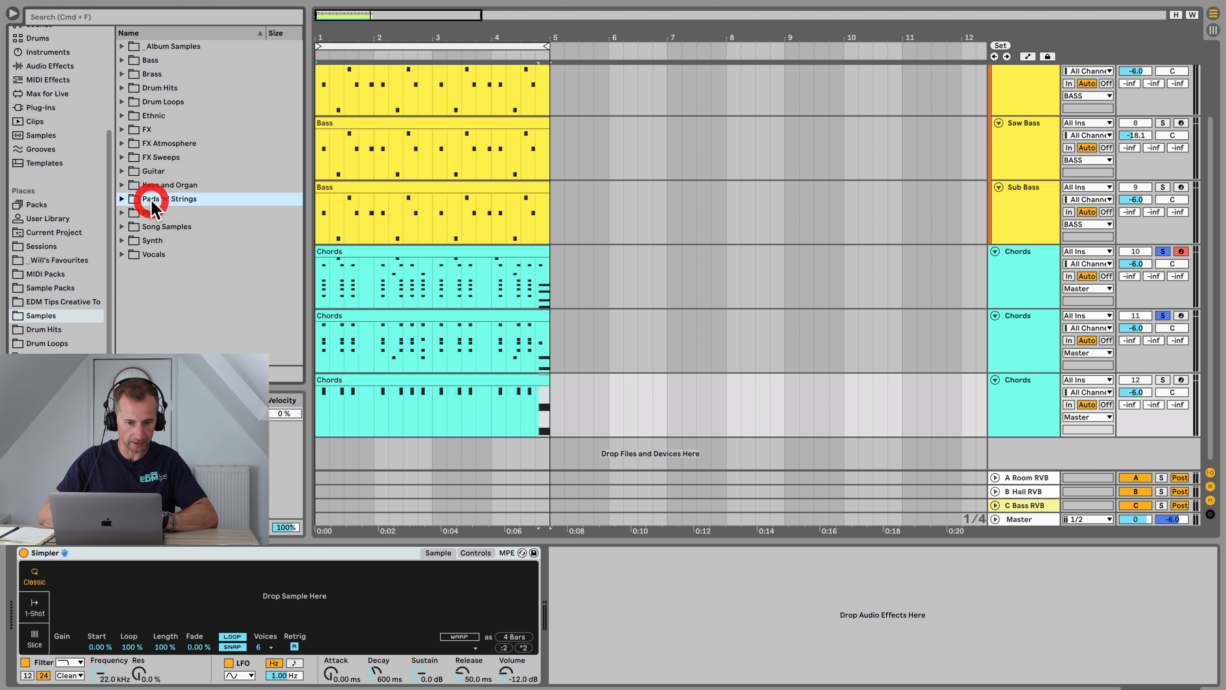
{"action": "key", "text": "Up"}
{"action": "key", "text": "Right"}
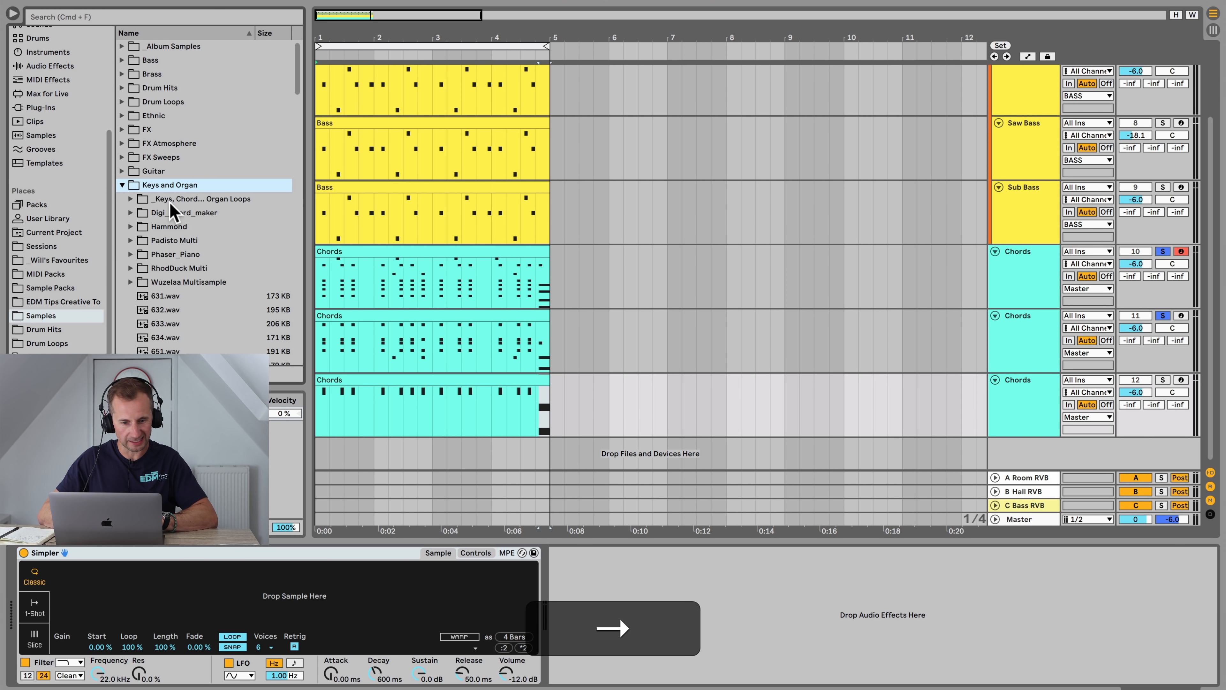
{"action": "left_click", "coordinate": [168, 312]}
{"action": "key", "text": "Up"}
{"action": "key", "text": "Up"}
{"action": "key", "text": "Right"}
{"action": "key", "text": "Down"}
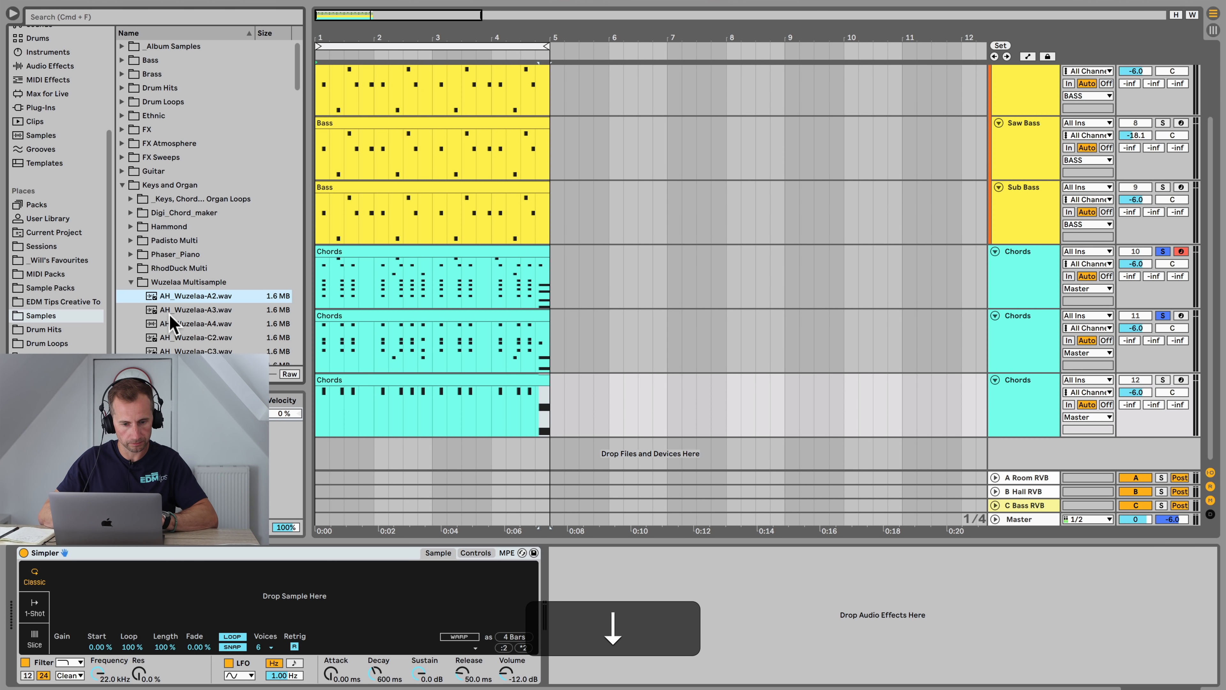
{"action": "key", "text": "Down"}
{"action": "key", "text": "Down"}
{"action": "key", "text": "Down"}
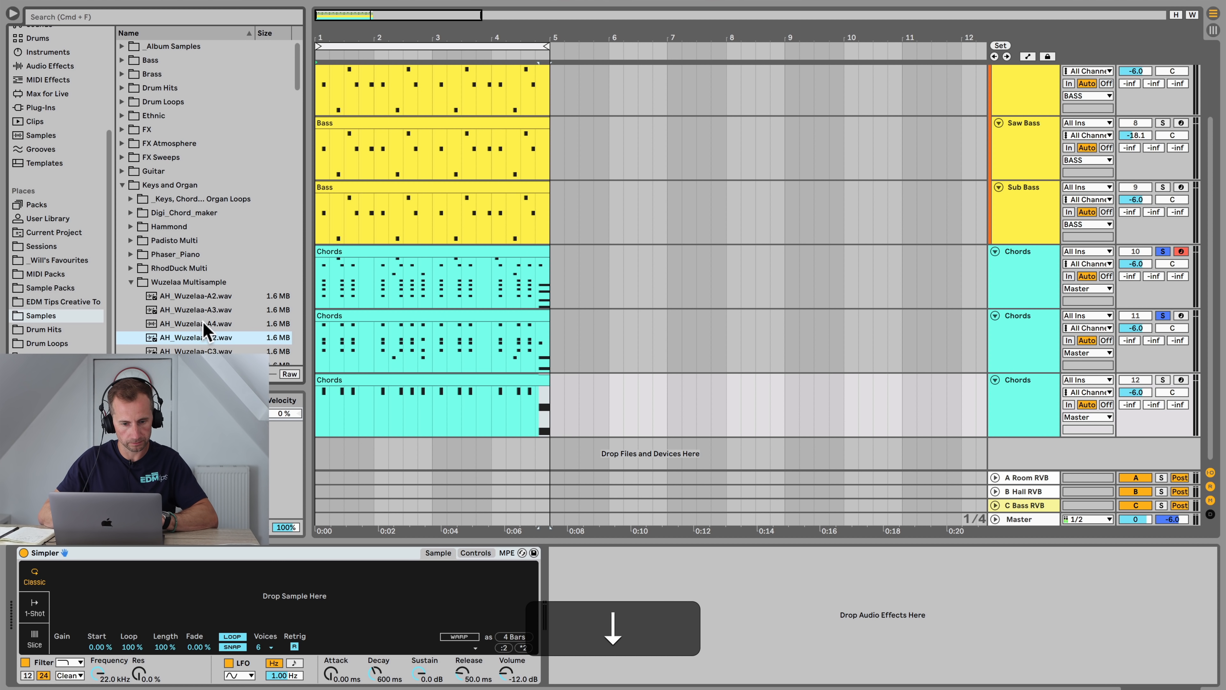
Step: Load CS_RhodDuck-C2.wav from the RhodDuck Multi folder into Simpler
{"action": "scroll", "coordinate": [203, 321], "scroll_direction": "down", "scroll_amount": 5}
{"action": "left_click", "coordinate": [202, 287]}
{"action": "key", "text": "Up"}
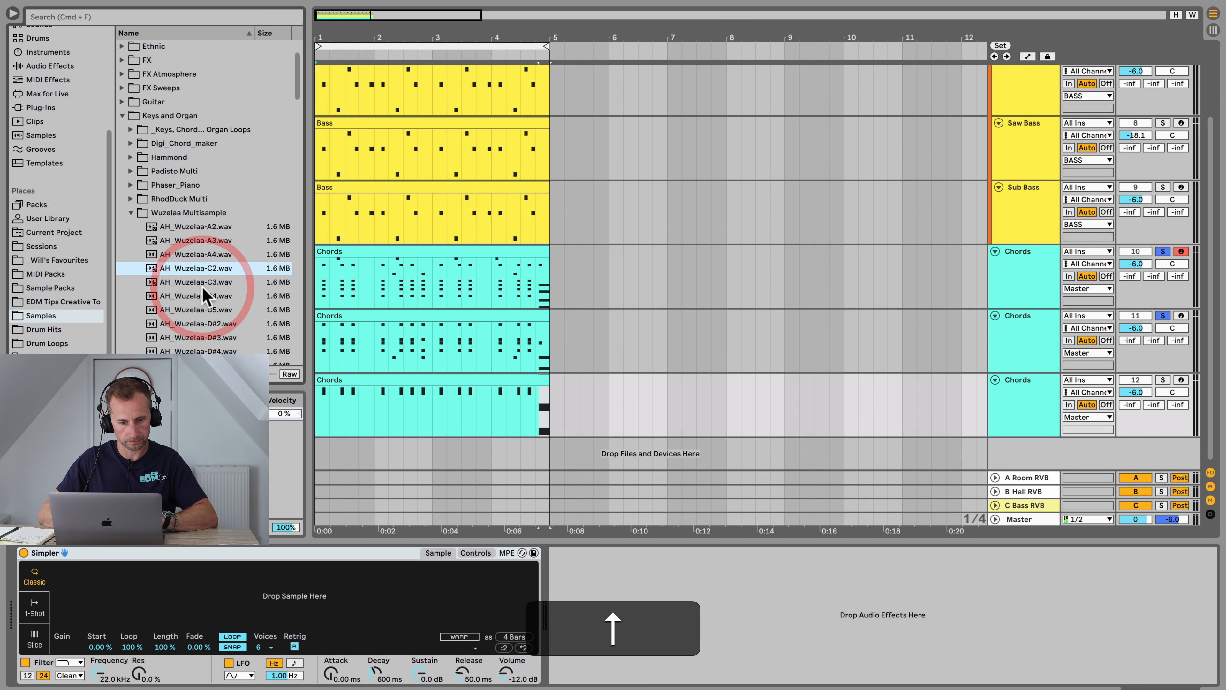
{"action": "left_click", "coordinate": [183, 216]}
{"action": "key", "text": "Left"}
{"action": "key", "text": "Up"}
{"action": "key", "text": "Right"}
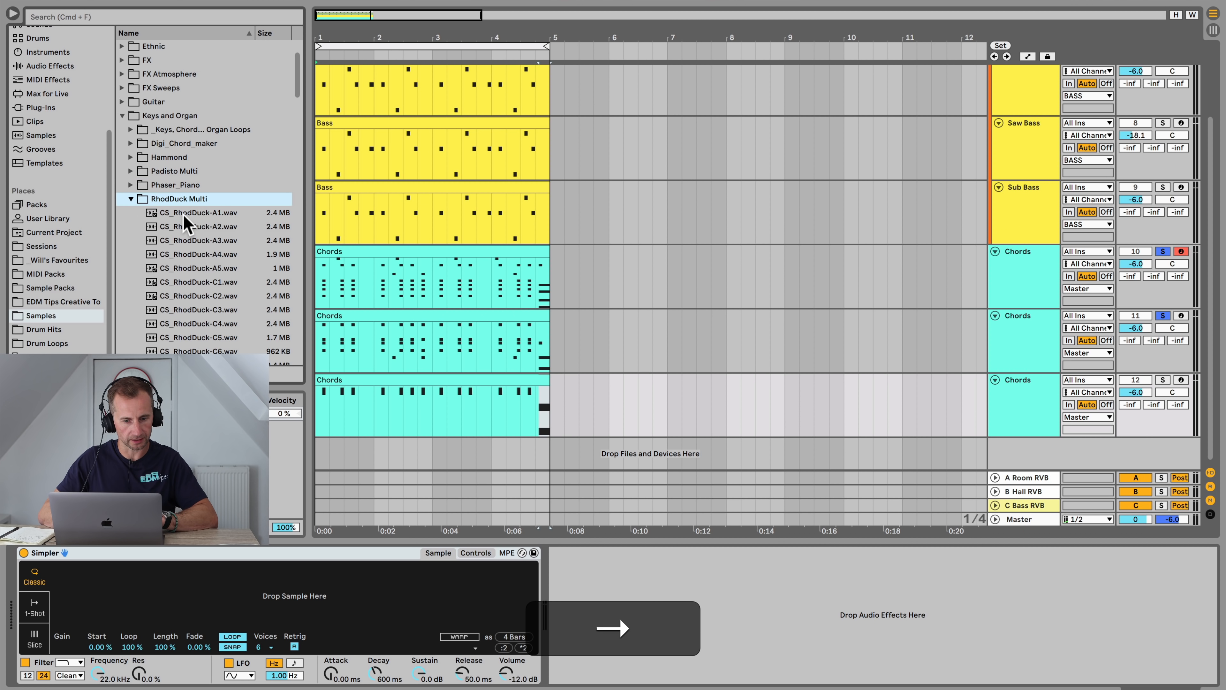
{"action": "key", "text": "Down"}
{"action": "left_click", "coordinate": [203, 265]}
{"action": "key", "text": "Down"}
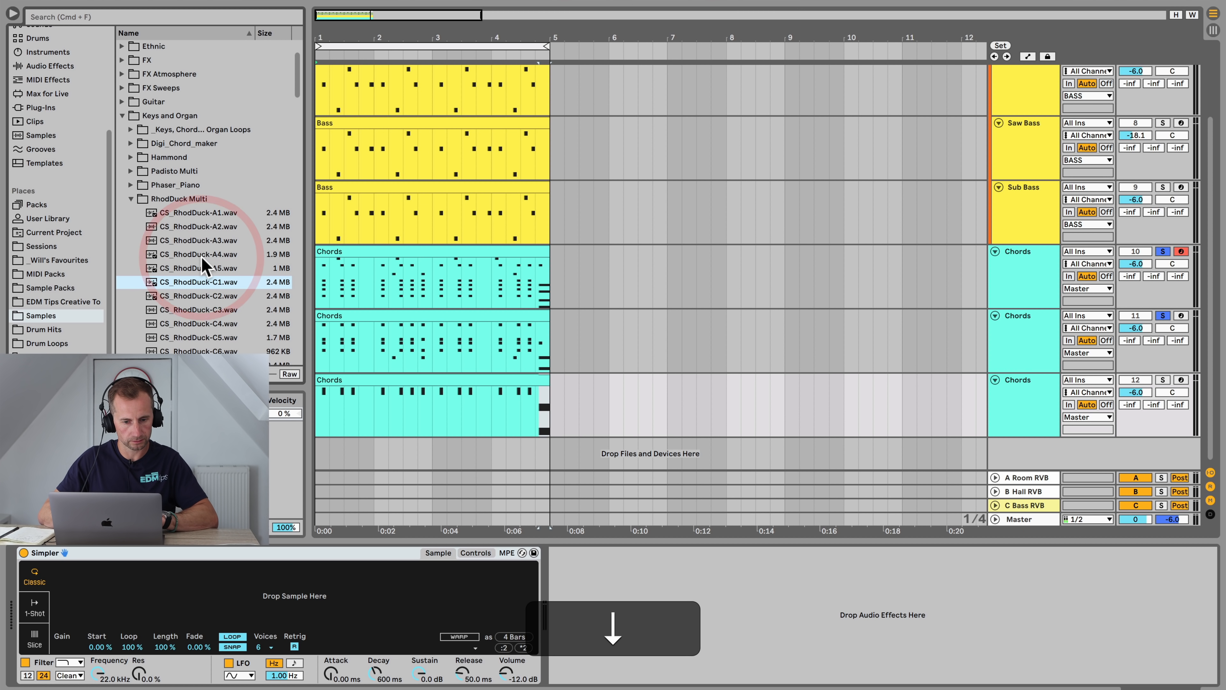
{"action": "key", "text": "Down"}
{"action": "key", "text": "space"}
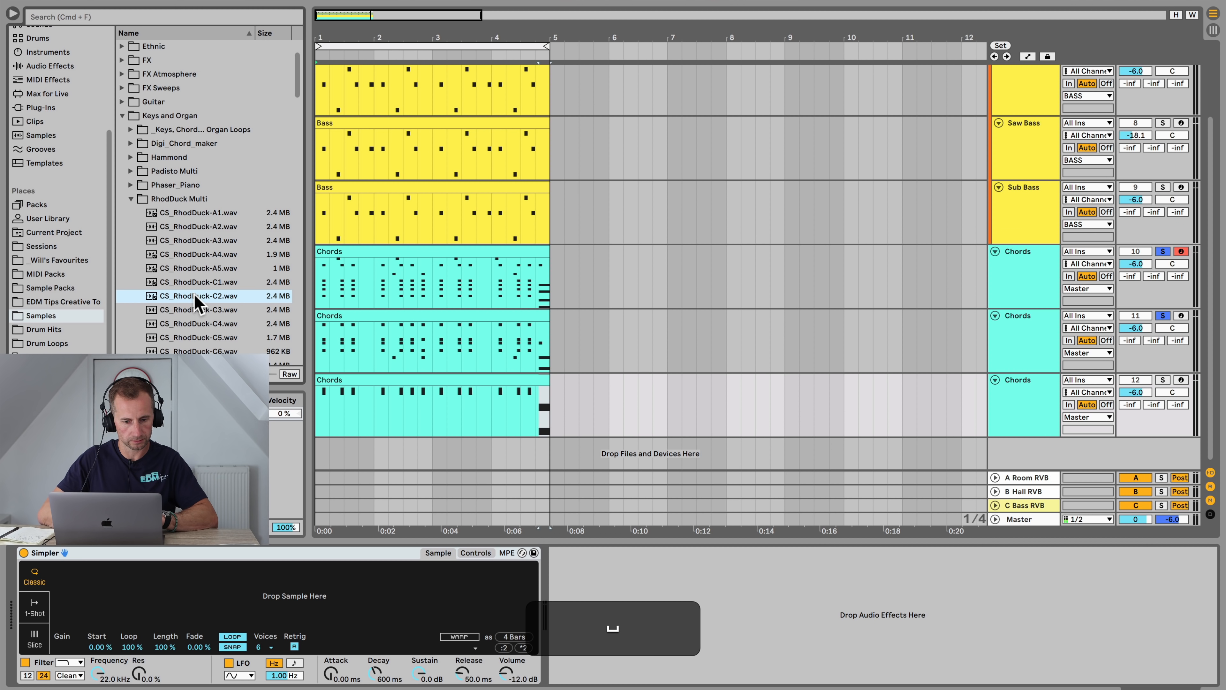
{"action": "left_click_drag", "start_coordinate": [199, 296], "coordinate": [192, 594]}
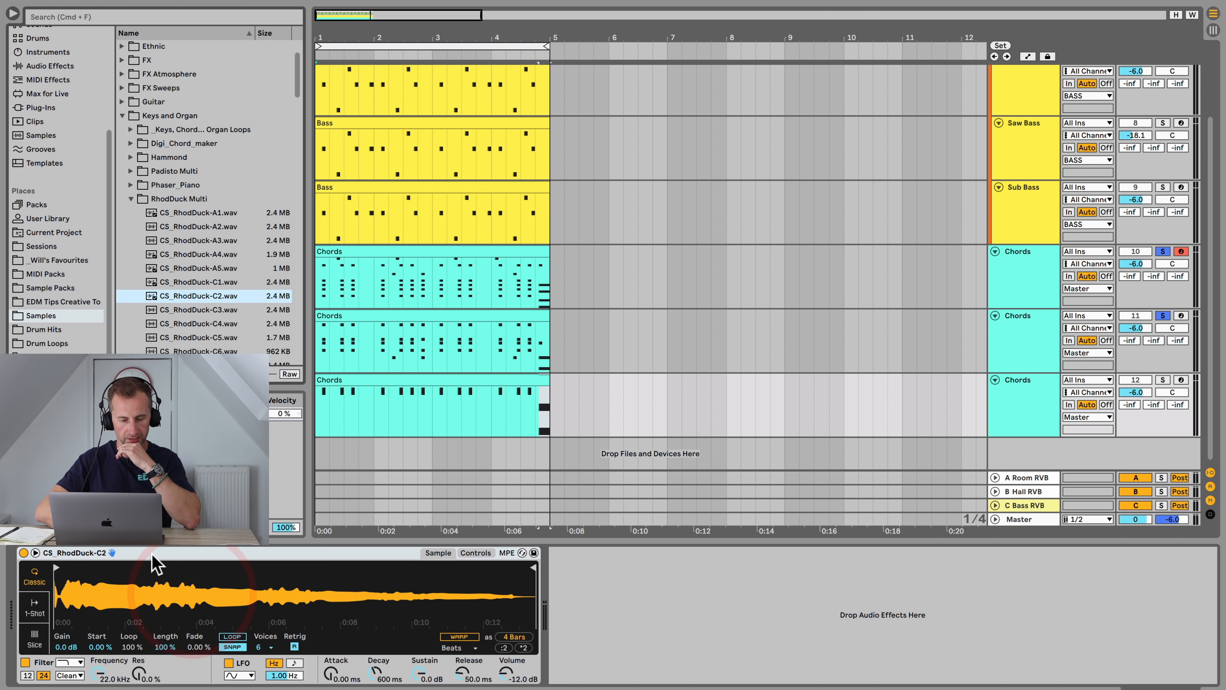
Step: Solo the third Chords track and play it
{"action": "left_click", "coordinate": [1163, 379]}
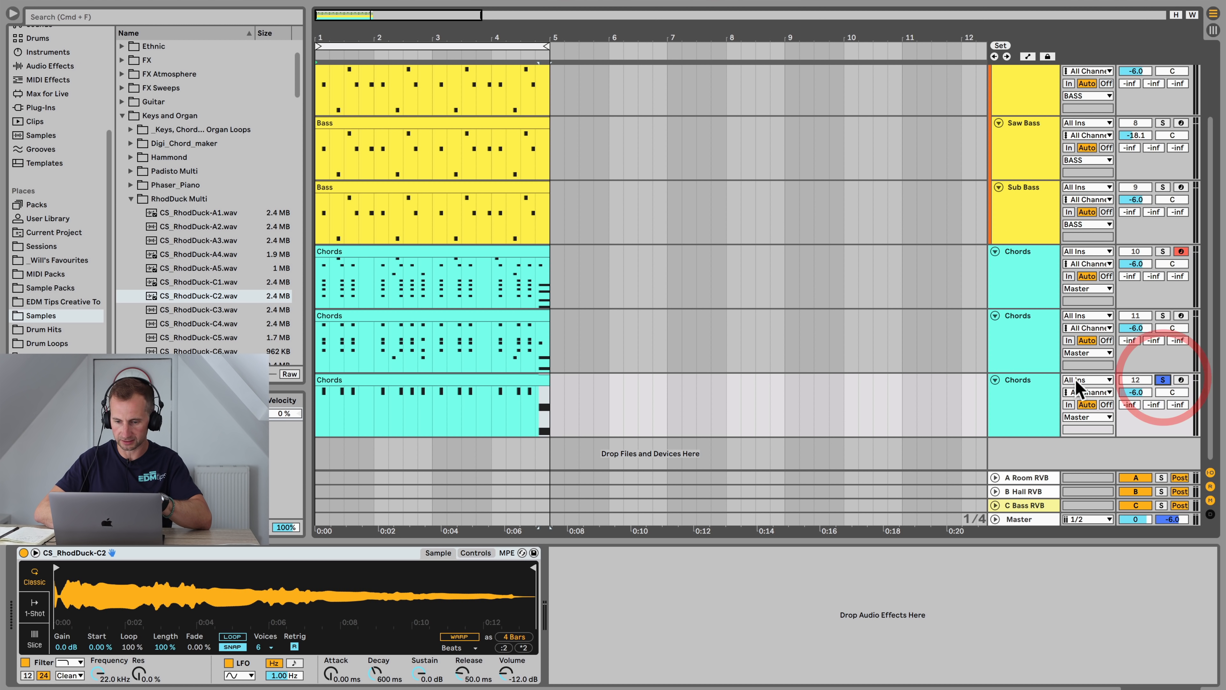
{"action": "left_click", "coordinate": [1038, 399]}
{"action": "key", "text": "space"}
Step: Delete the final E2 note from the third Chords track's clip
{"action": "double_click", "coordinate": [531, 378]}
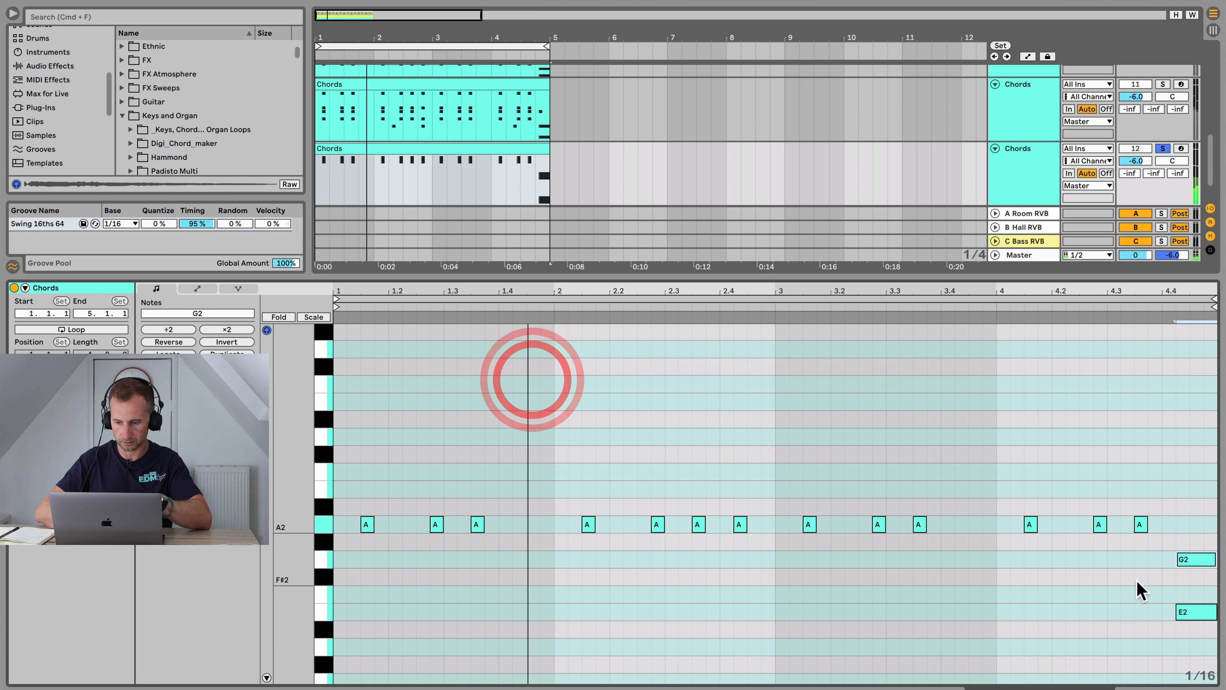
{"action": "left_click", "coordinate": [1186, 611]}
{"action": "key", "text": "BackSpace"}
{"action": "key", "text": "shift+Tab"}
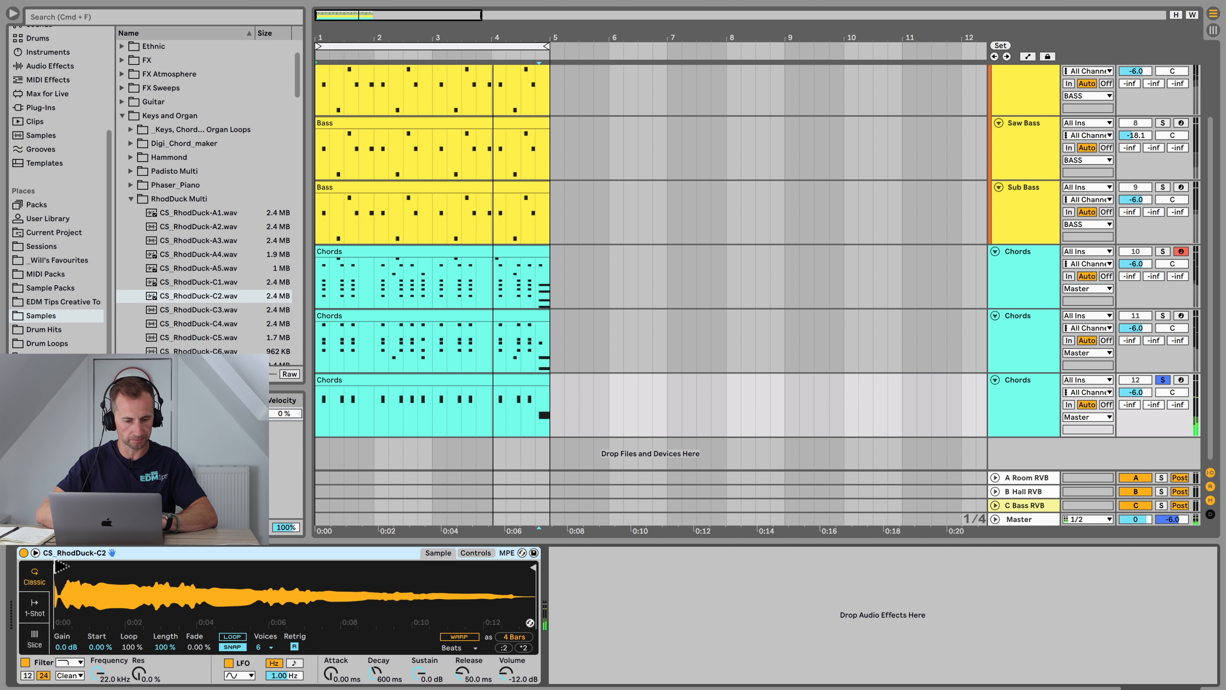
Step: Move the Simpler sample start marker slightly later and play the arrangement
{"action": "mouse_move", "coordinate": [55, 568]}
{"action": "left_mouse_down"}
{"action": "mouse_move", "coordinate": [102, 565]}
{"action": "mouse_move", "coordinate": [59, 569]}
{"action": "mouse_move", "coordinate": [70, 570]}
{"action": "left_mouse_up"}
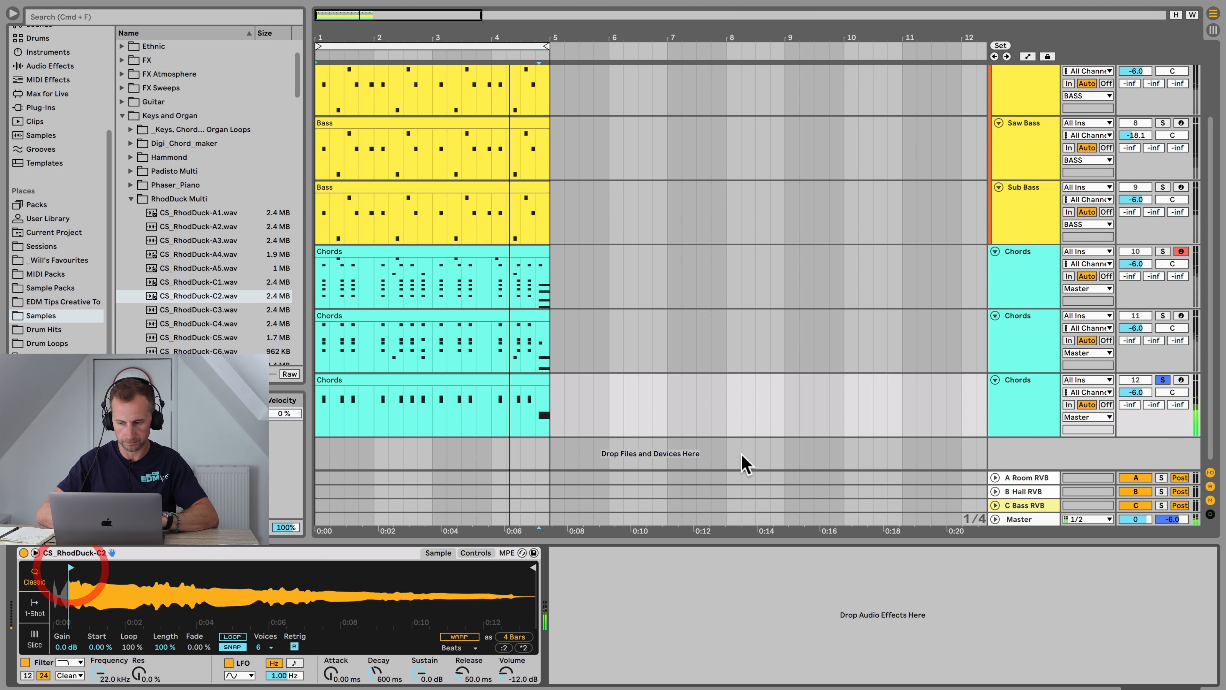
{"action": "key", "text": "space"}
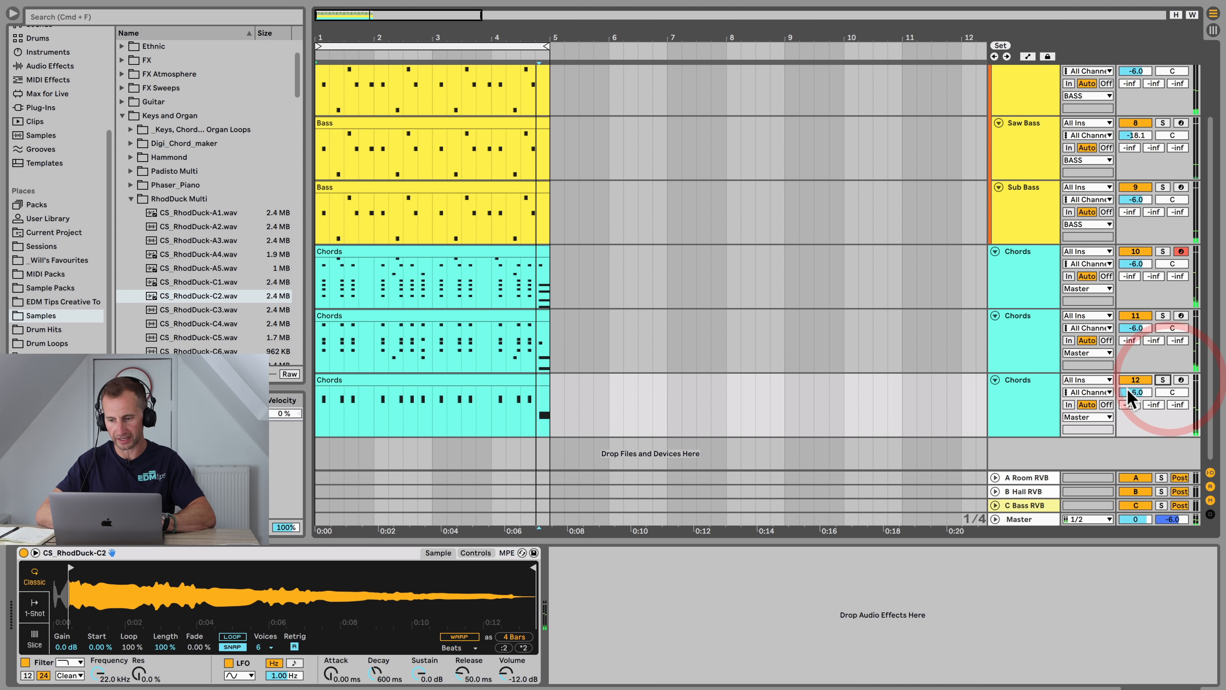
{"action": "key", "text": "space"}
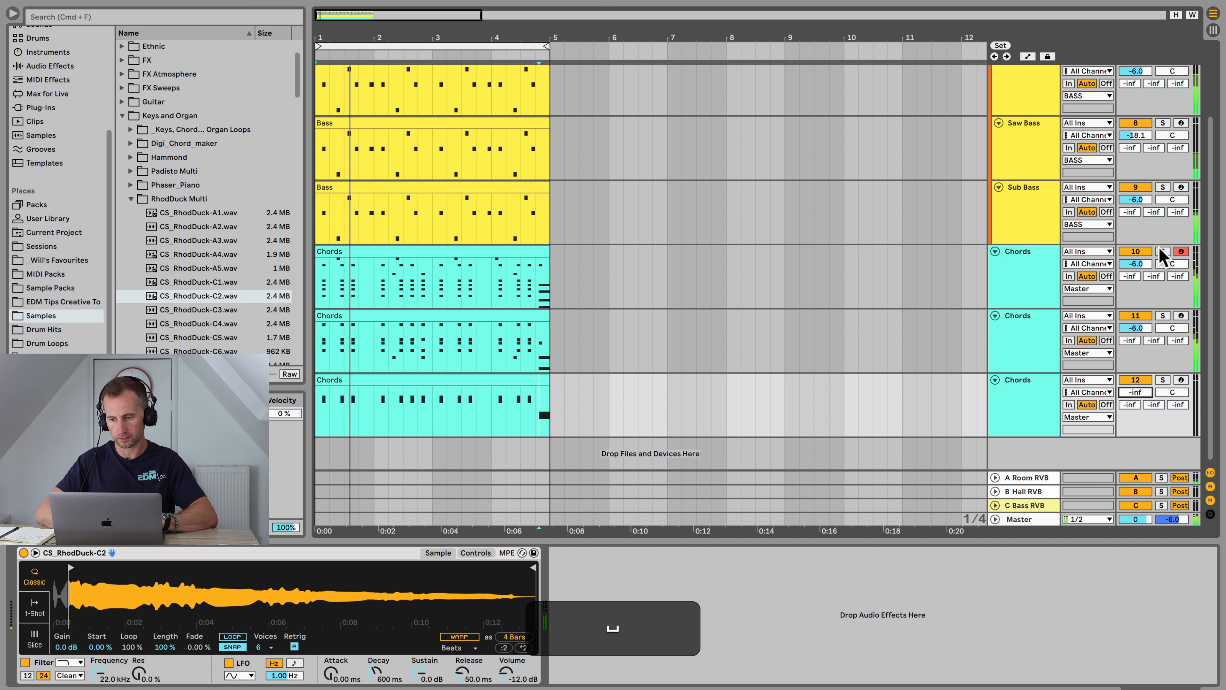
Step: Solo the first Chords track and raise the third Chords track's volume to about -9 dB
{"action": "left_click", "coordinate": [1162, 251], "text": "super"}
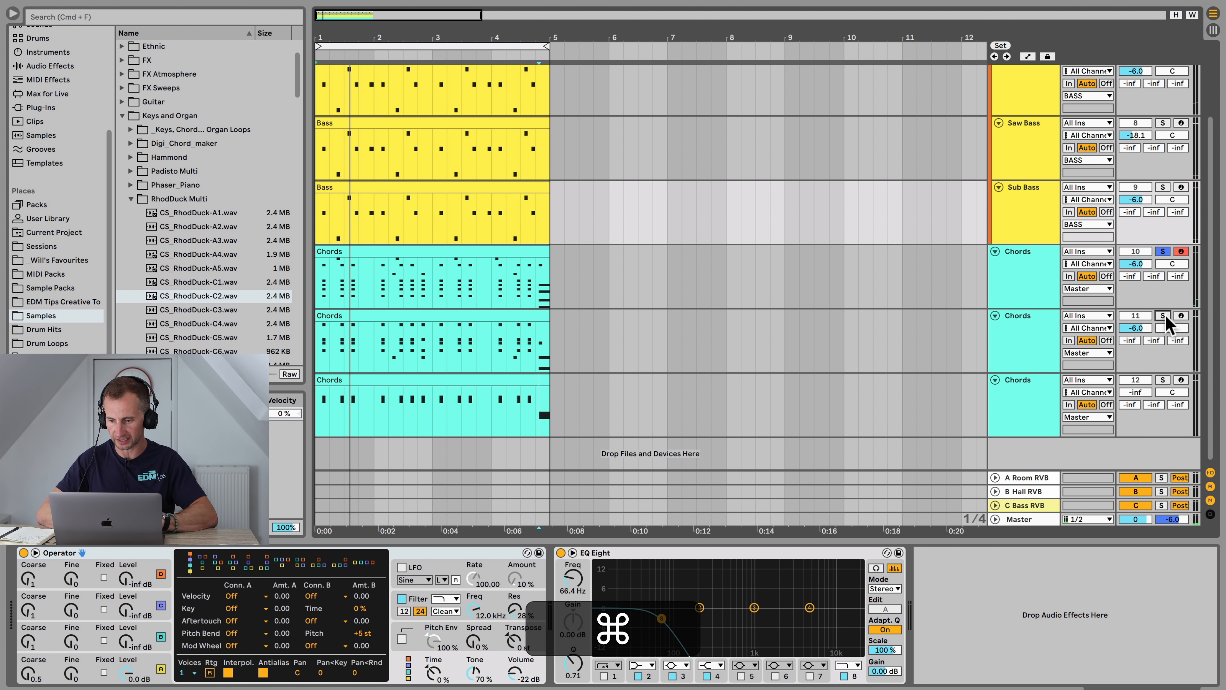
{"action": "left_click_drag", "start_coordinate": [1136, 391], "coordinate": [1136, 382]}
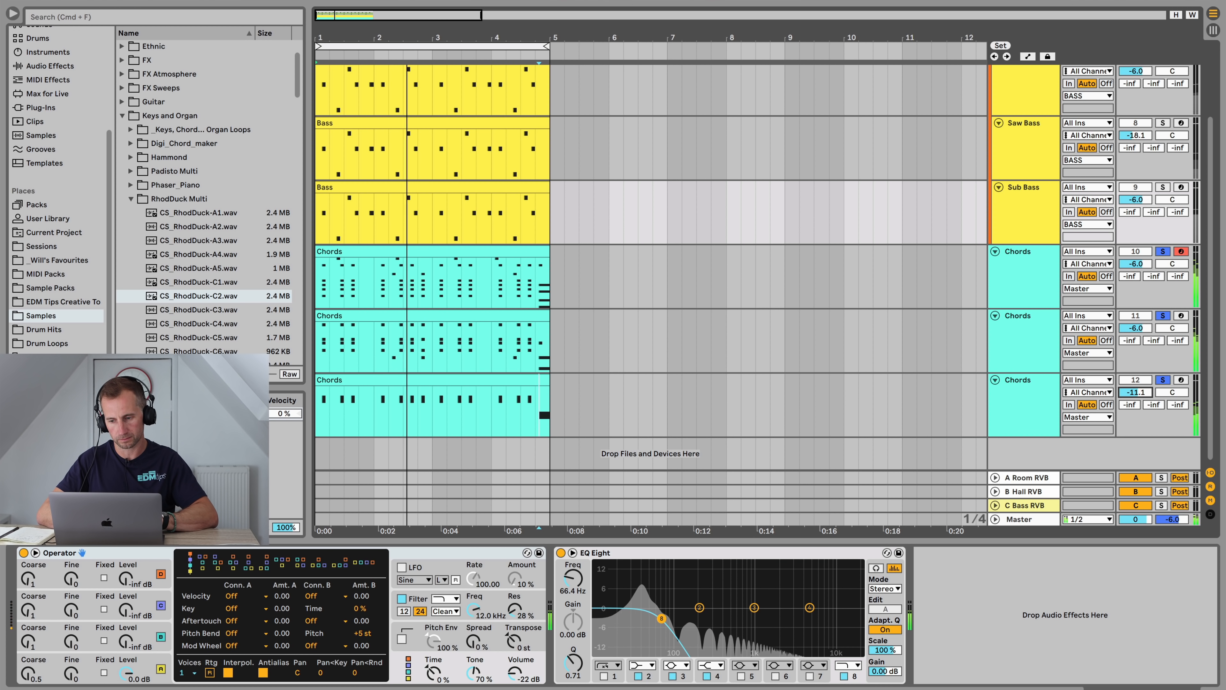
Step: Transpose all notes in the third Chords track's clip down one octave
{"action": "double_click", "coordinate": [507, 377]}
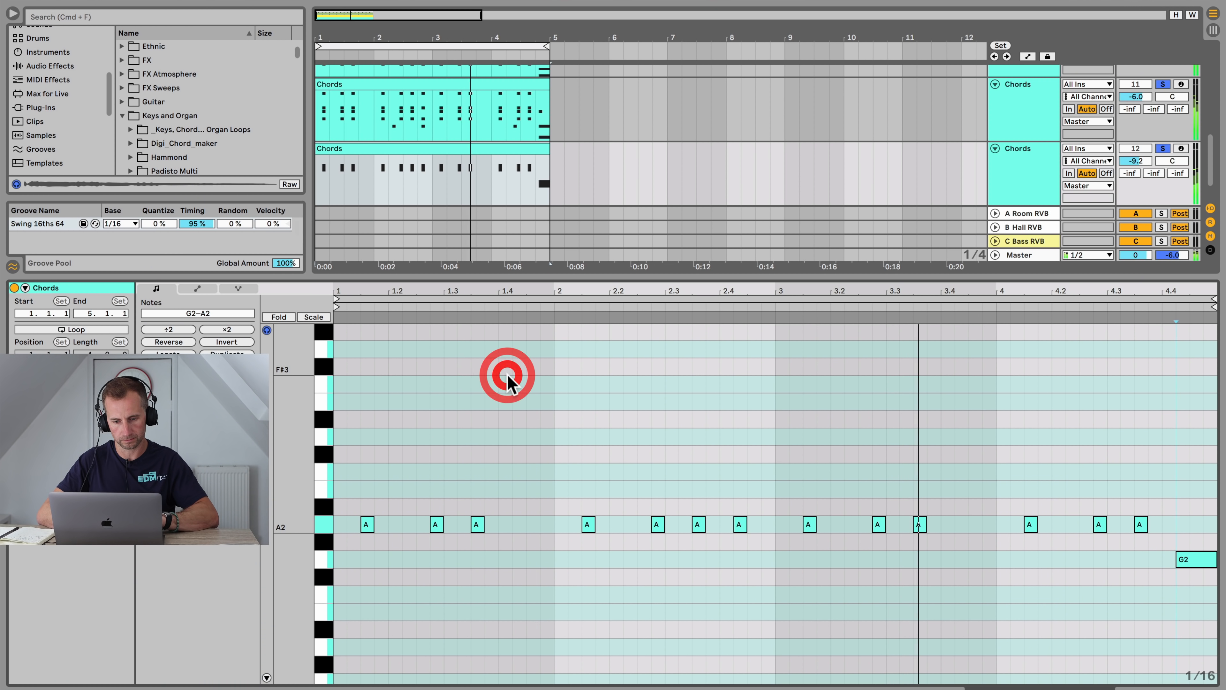
{"action": "key", "text": "super+shift+Down"}
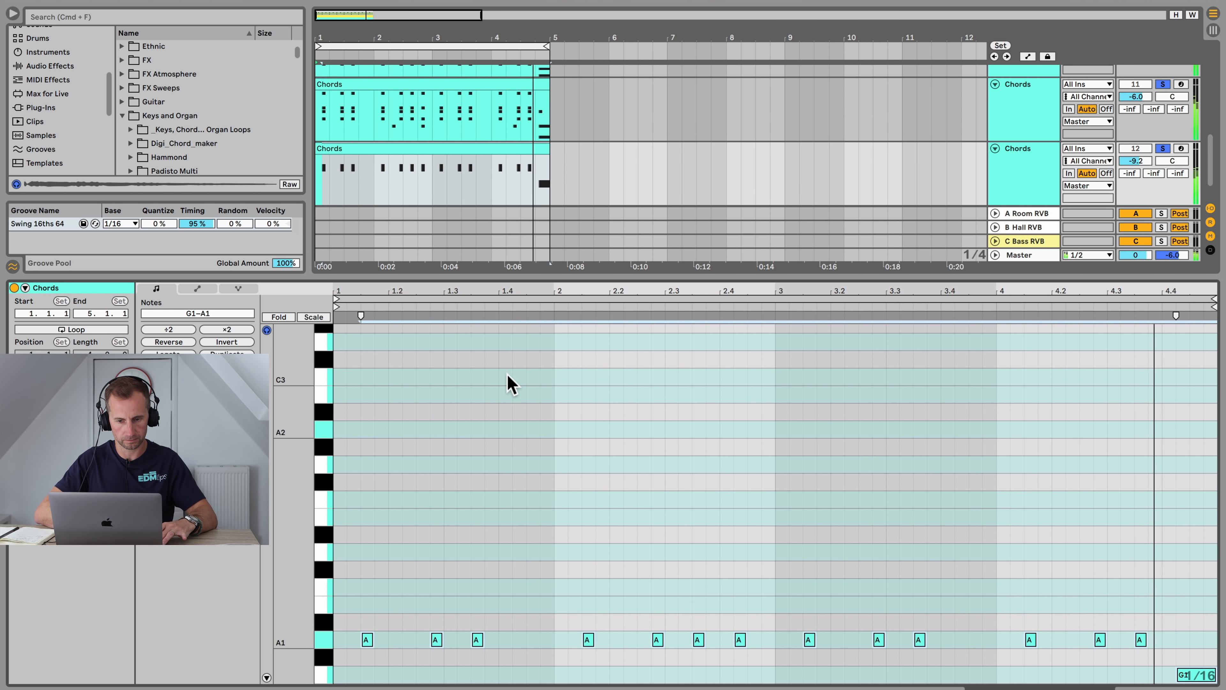
{"action": "key", "text": "shift+Tab"}
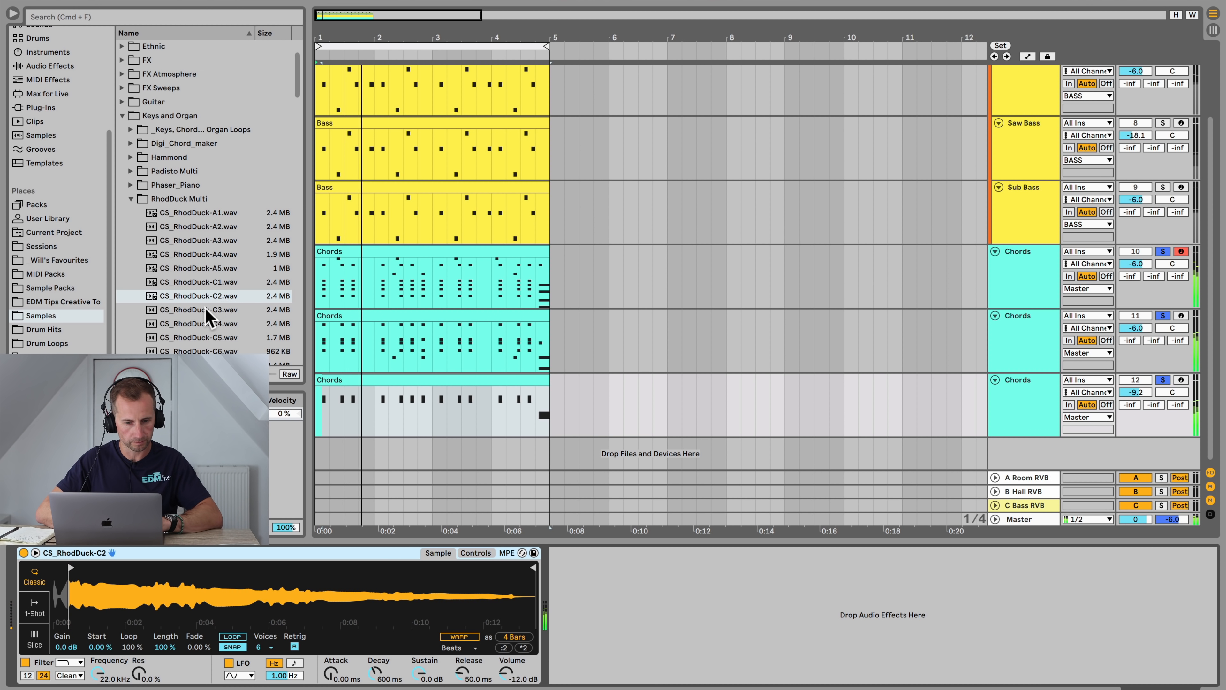
Step: Try loading C1.wav from the Phaser_Piano folder into Simpler, then undo the sample swap
{"action": "left_click", "coordinate": [130, 199]}
{"action": "left_click", "coordinate": [131, 185]}
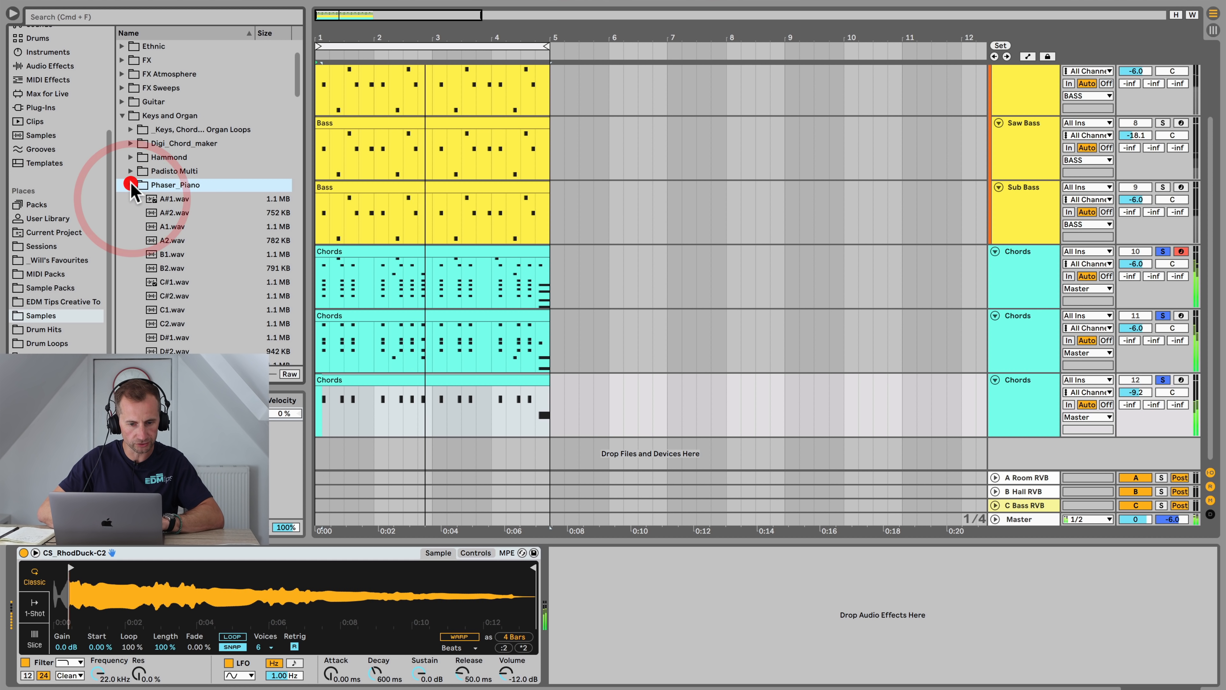
{"action": "scroll", "coordinate": [194, 247], "scroll_direction": "down", "scroll_amount": 1}
{"action": "left_click_drag", "start_coordinate": [172, 293], "coordinate": [180, 583]}
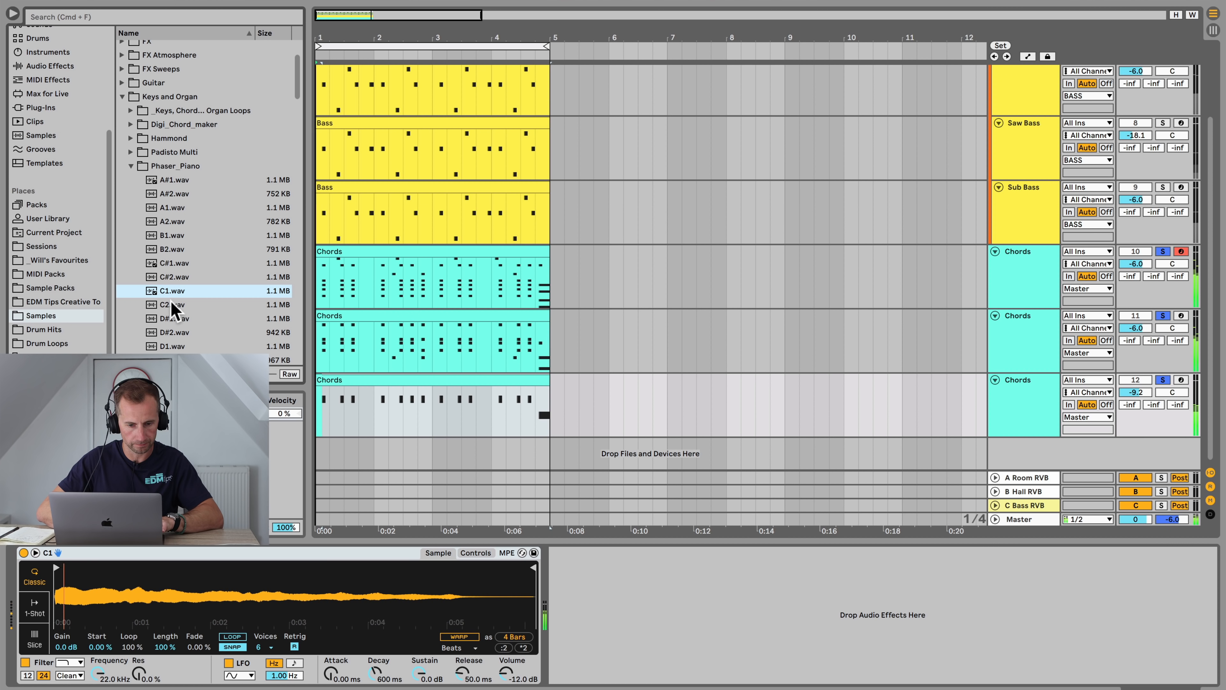
{"action": "key", "text": "super+z"}
Step: Load AH_Wuzelaa-C3.wav from the Wuzelaa Multisample folder into Simpler and move its sample start slightly later
{"action": "scroll", "coordinate": [170, 300], "scroll_direction": "down", "scroll_amount": 20}
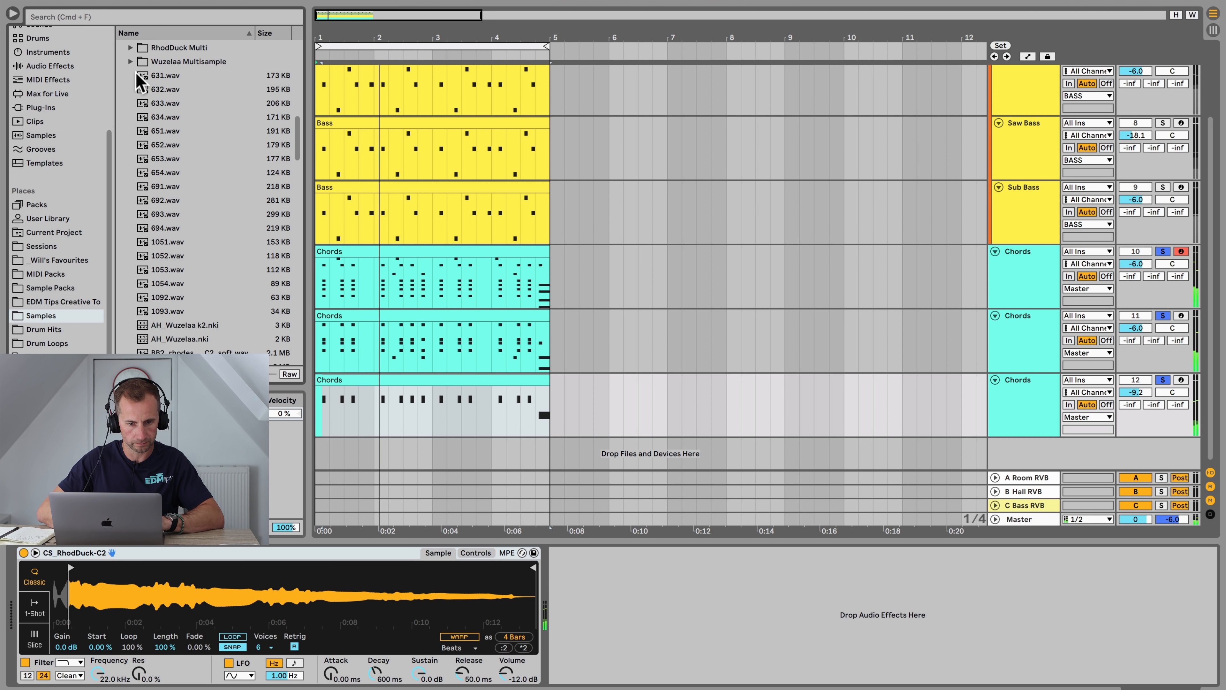
{"action": "left_click", "coordinate": [130, 62]}
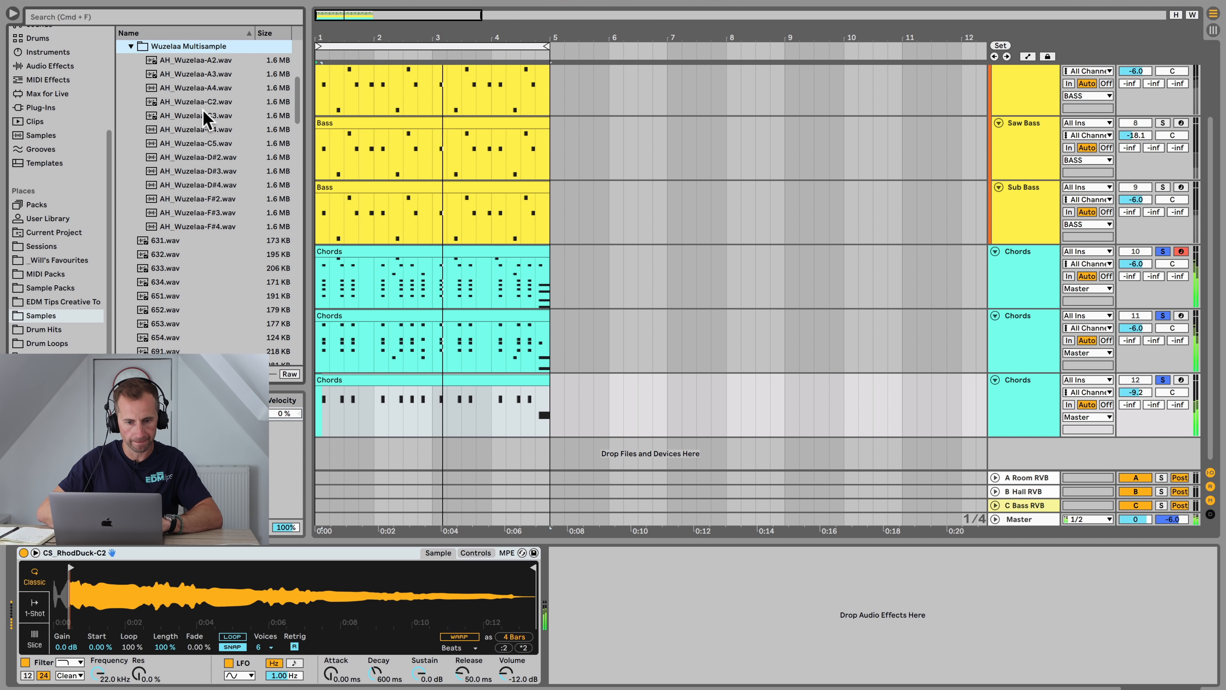
{"action": "left_click_drag", "start_coordinate": [203, 115], "coordinate": [211, 601]}
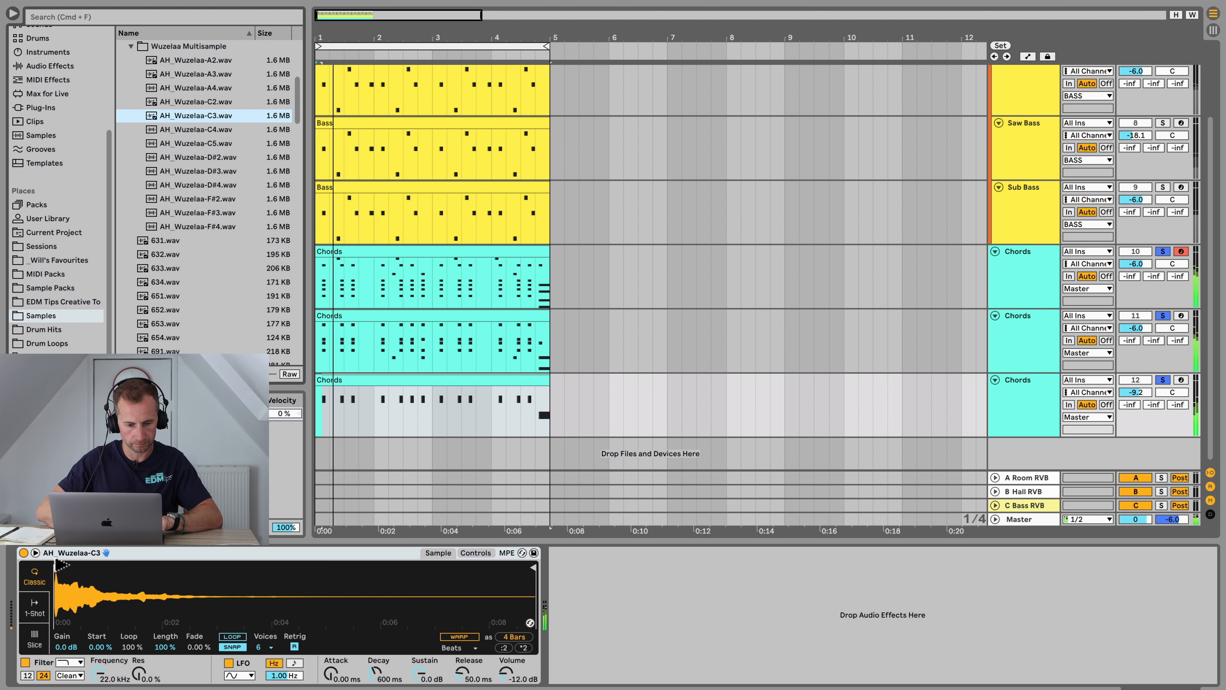
{"action": "left_click_drag", "start_coordinate": [56, 564], "coordinate": [64, 563]}
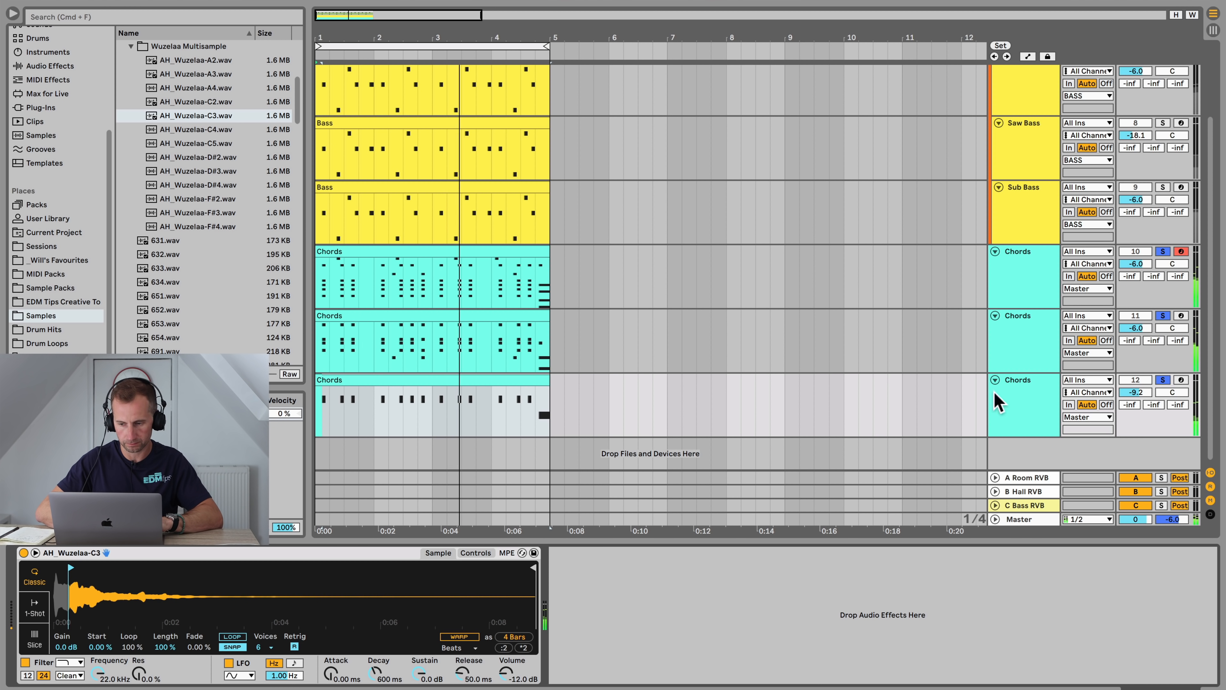
Step: Group the three Chords tracks together and name the group CHORDS
{"action": "left_click", "coordinate": [1013, 282]}
{"action": "left_click", "coordinate": [1041, 401], "text": "shift"}
{"action": "key", "text": "shift+super+g"}
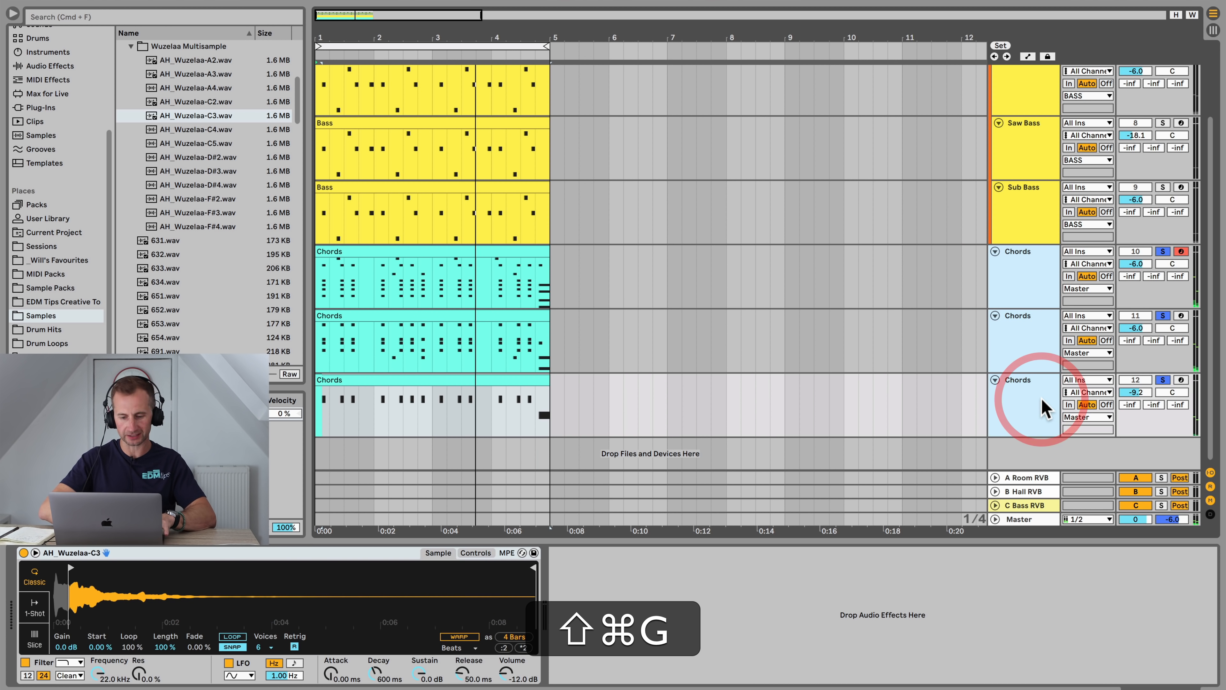
{"action": "left_click", "coordinate": [1026, 265]}
{"action": "key", "text": "super+r"}
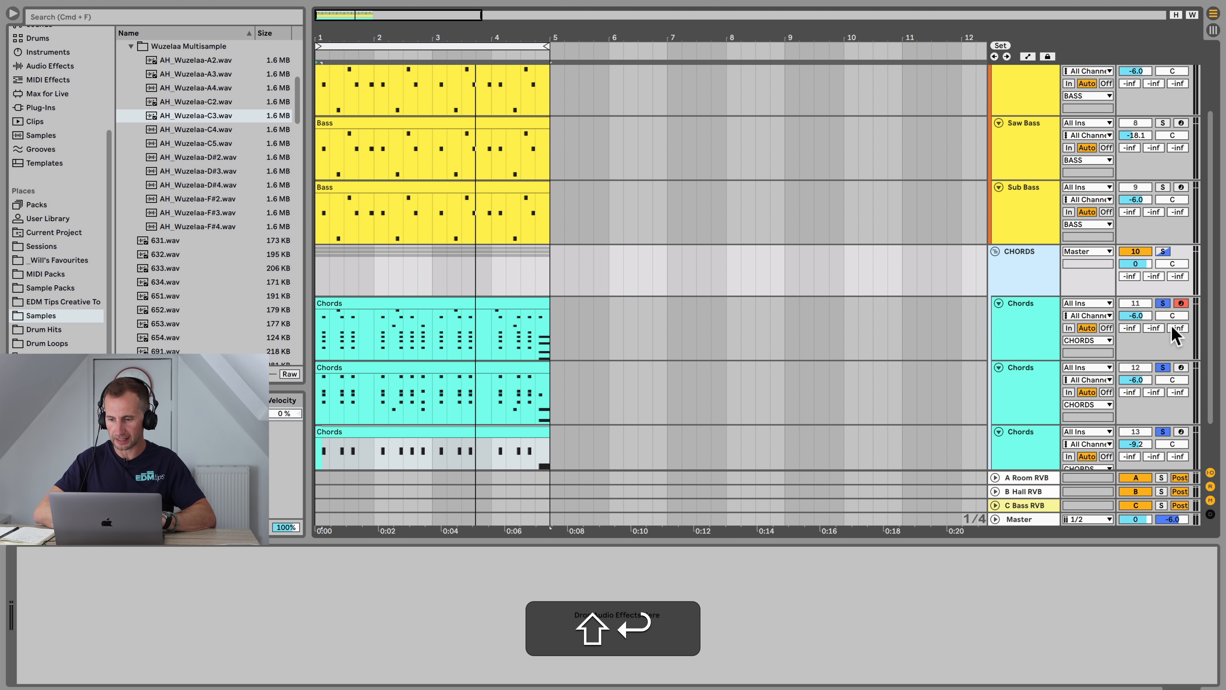
Step: Unsolo the first Chords track and colour the CHORDS group turquoise
{"action": "left_click", "coordinate": [1163, 302]}
{"action": "left_click", "coordinate": [1063, 264]}
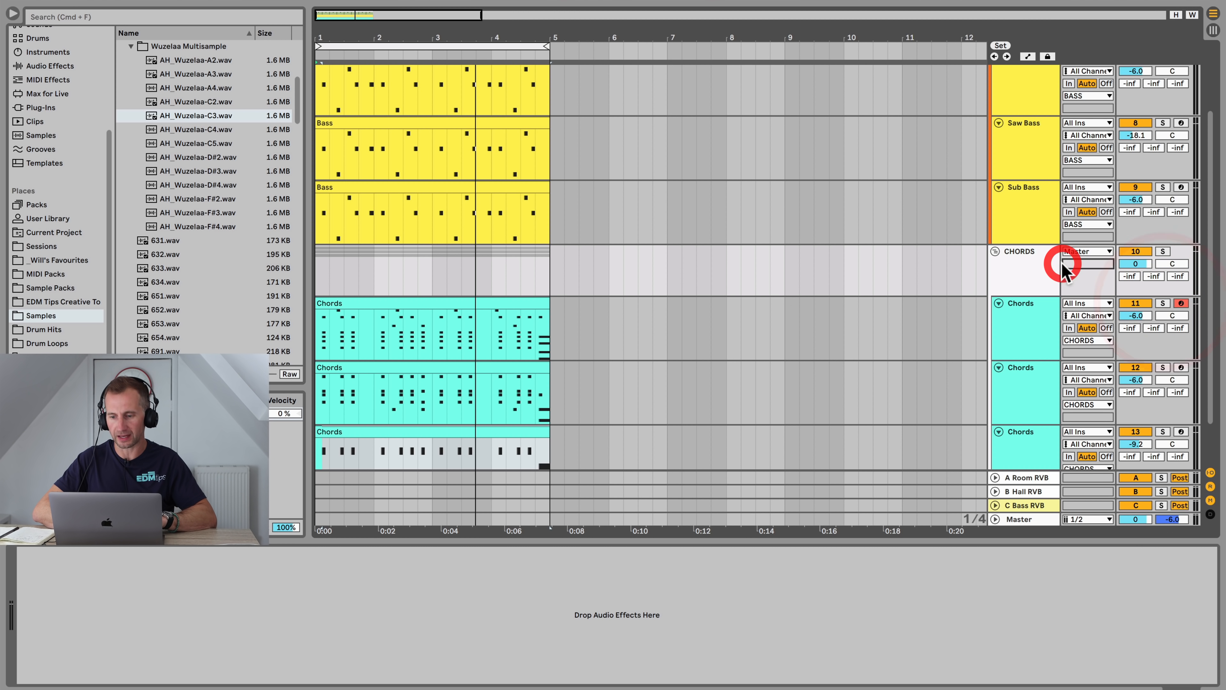
{"action": "right_click", "coordinate": [1031, 263]}
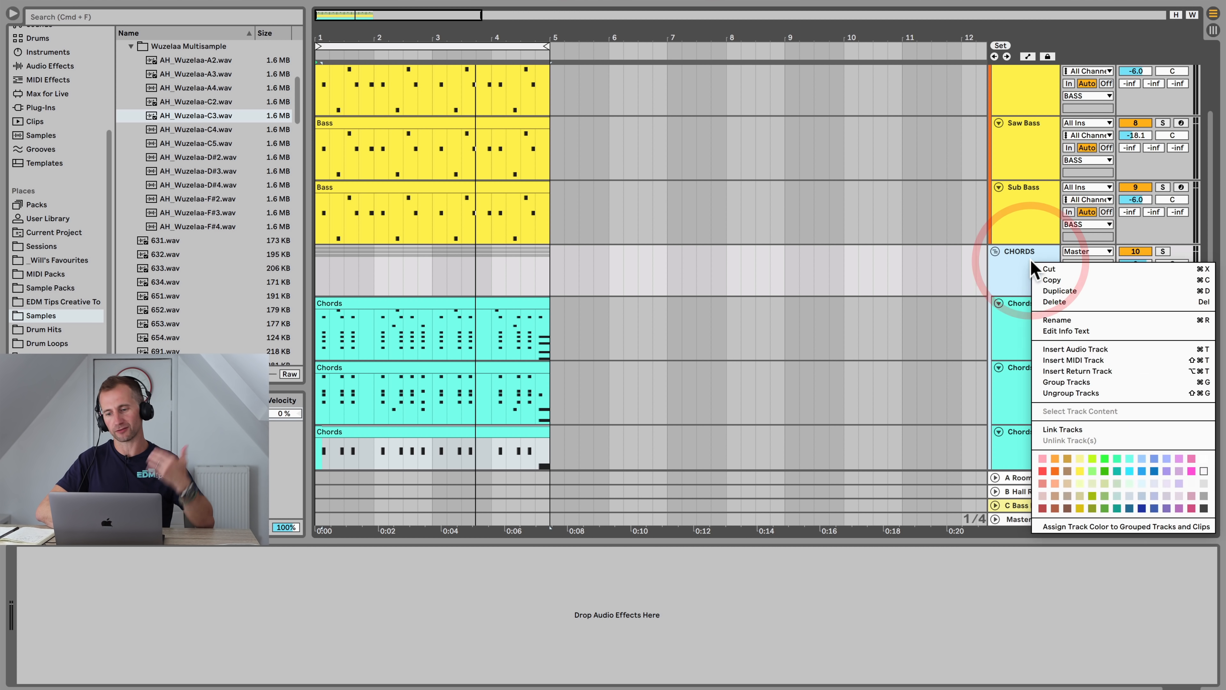
{"action": "left_click", "coordinate": [1130, 472]}
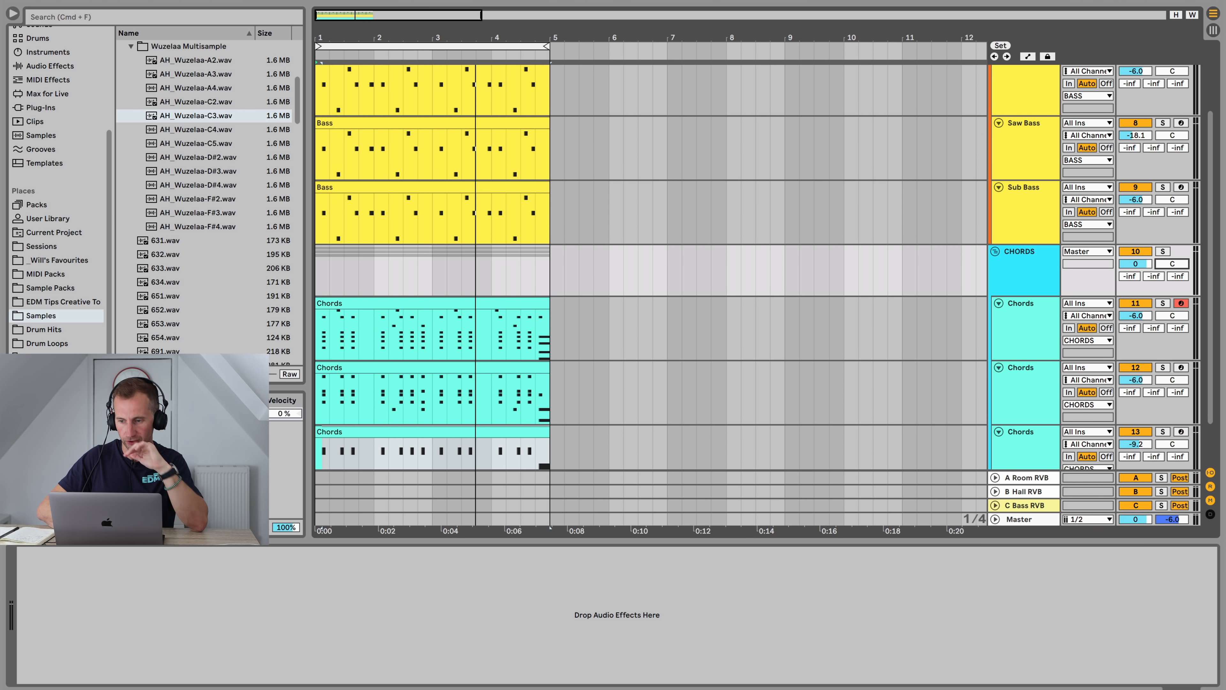
Step: Solo the third Chords track and add an EQ Eight to its device chain
{"action": "key", "text": "space"}
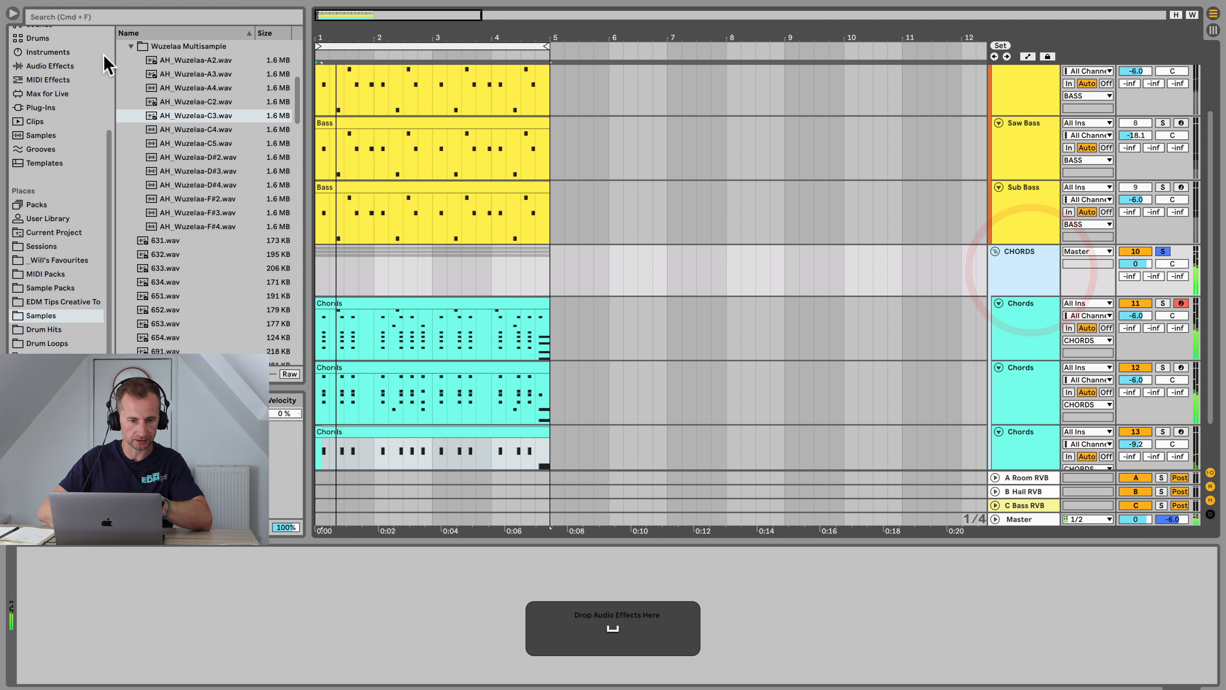
{"action": "scroll", "coordinate": [145, 193], "scroll_direction": "up", "scroll_amount": 5}
{"action": "left_click", "coordinate": [130, 184]}
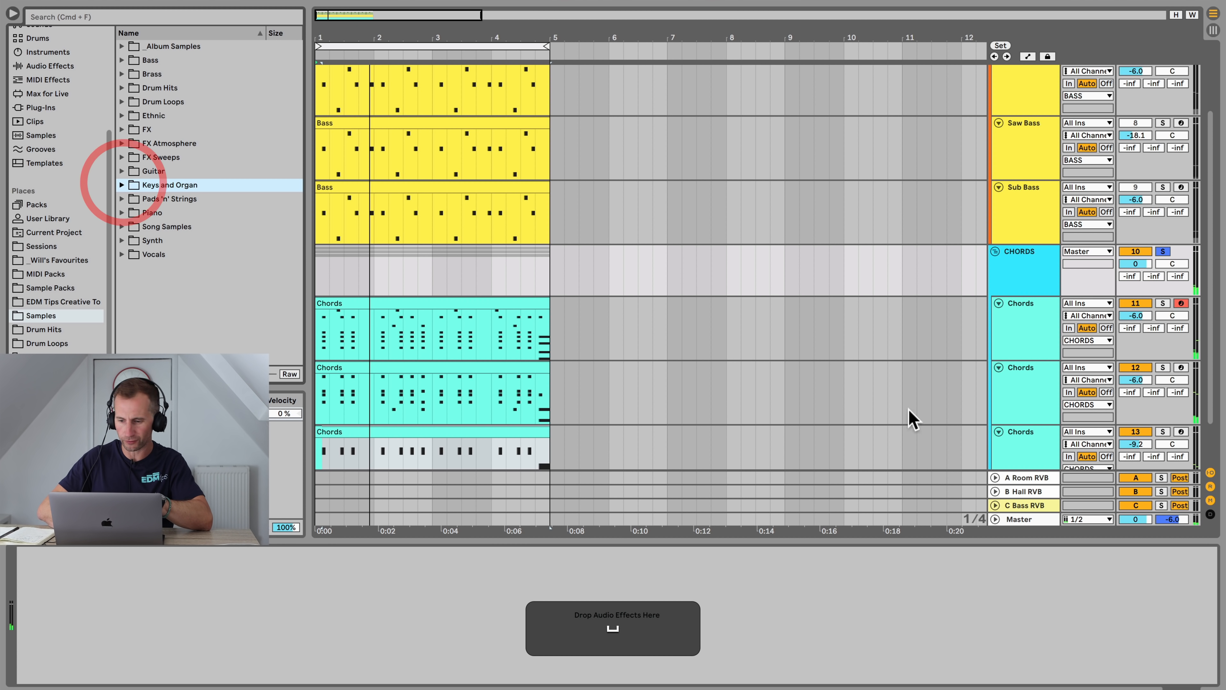
{"action": "scroll", "coordinate": [966, 410], "scroll_direction": "down", "scroll_amount": 2}
{"action": "left_click", "coordinate": [1027, 408]}
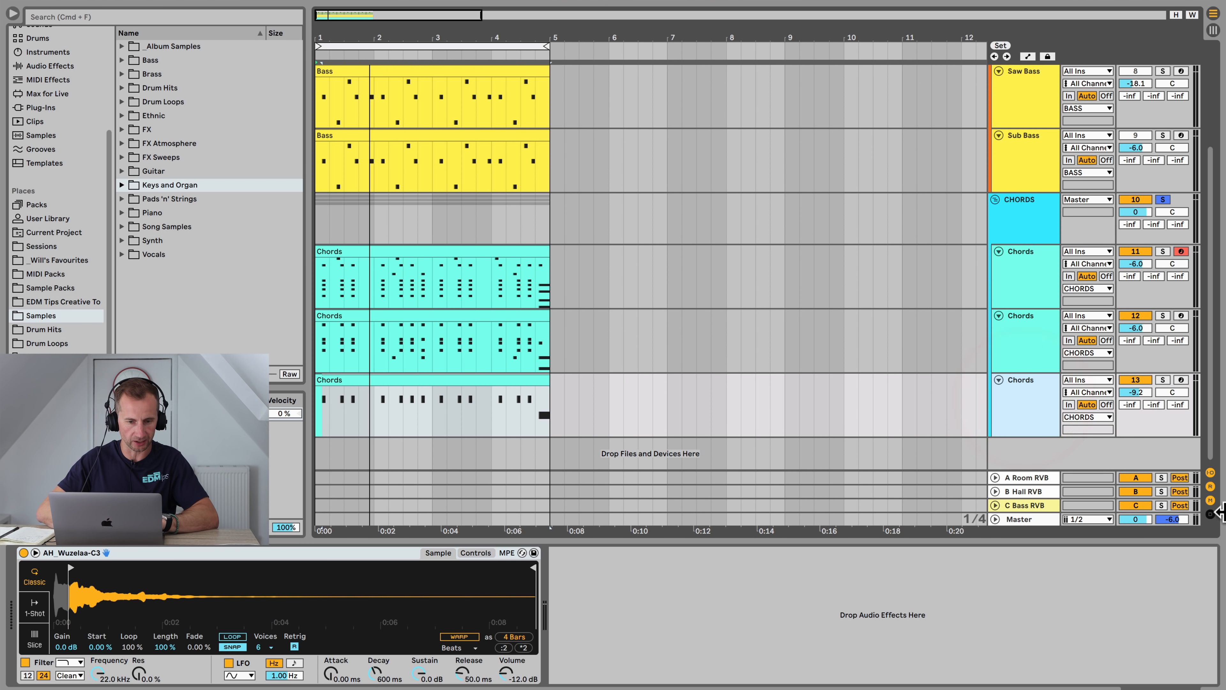
{"action": "left_click", "coordinate": [1163, 380]}
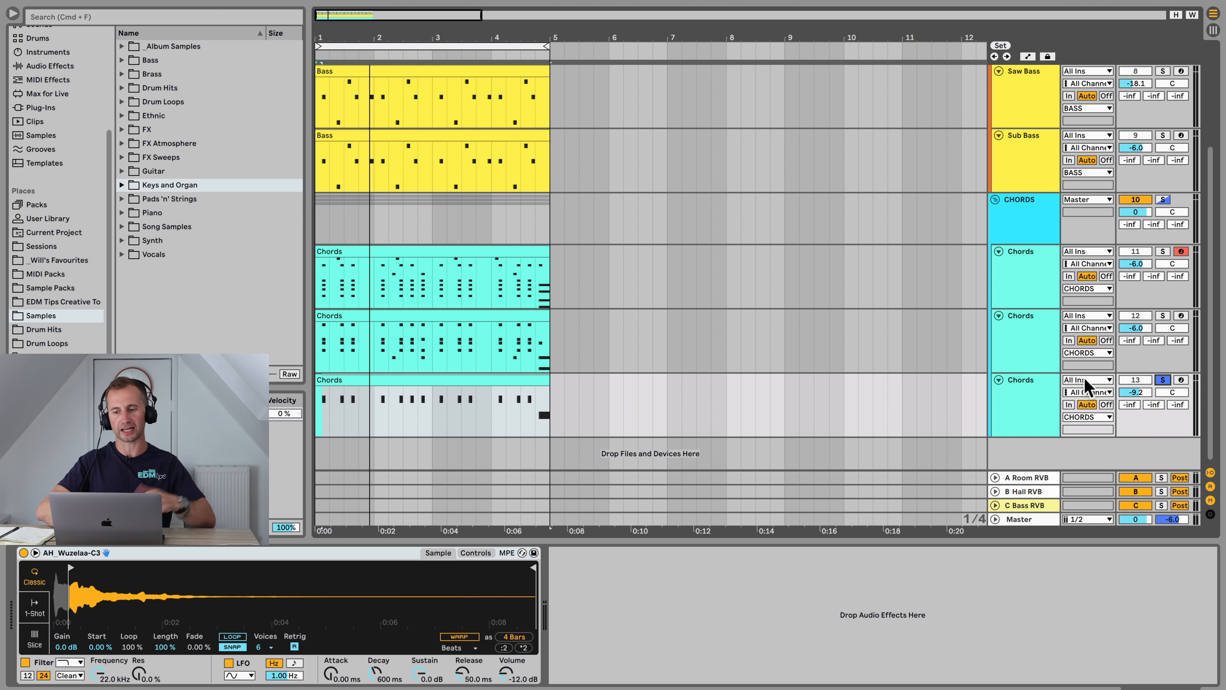
{"action": "left_click", "coordinate": [1042, 399]}
{"action": "scroll", "coordinate": [42, 73], "scroll_direction": "up", "scroll_amount": 5}
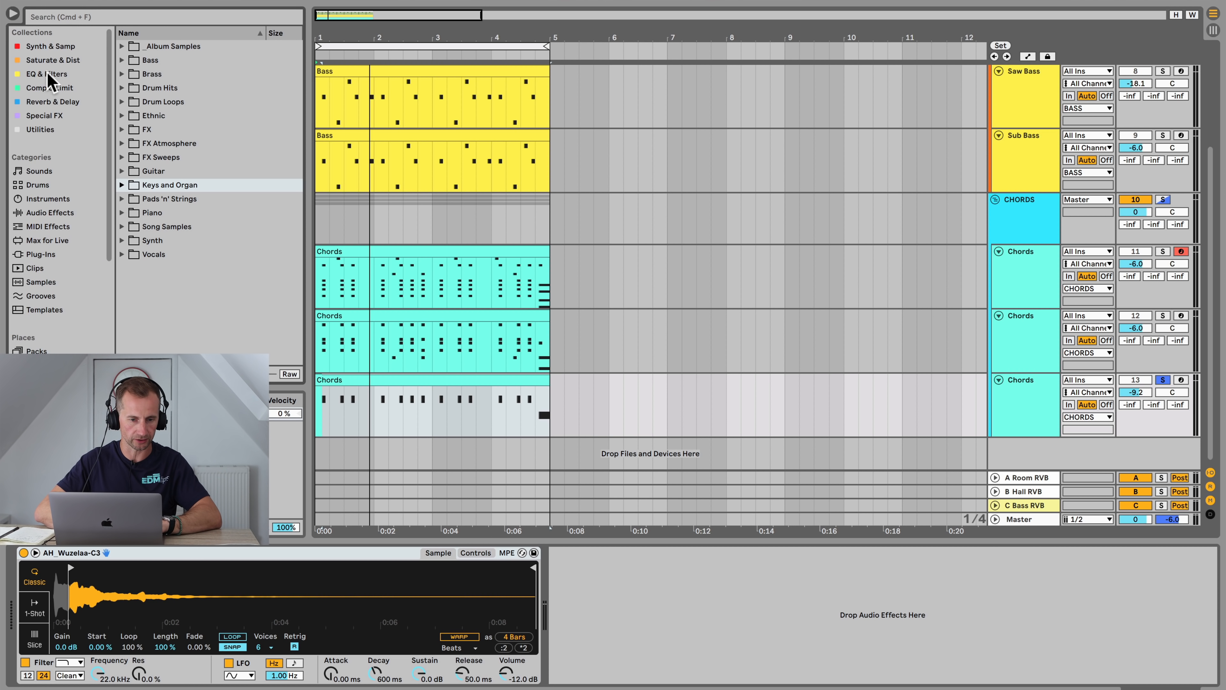
{"action": "left_click", "coordinate": [48, 74]}
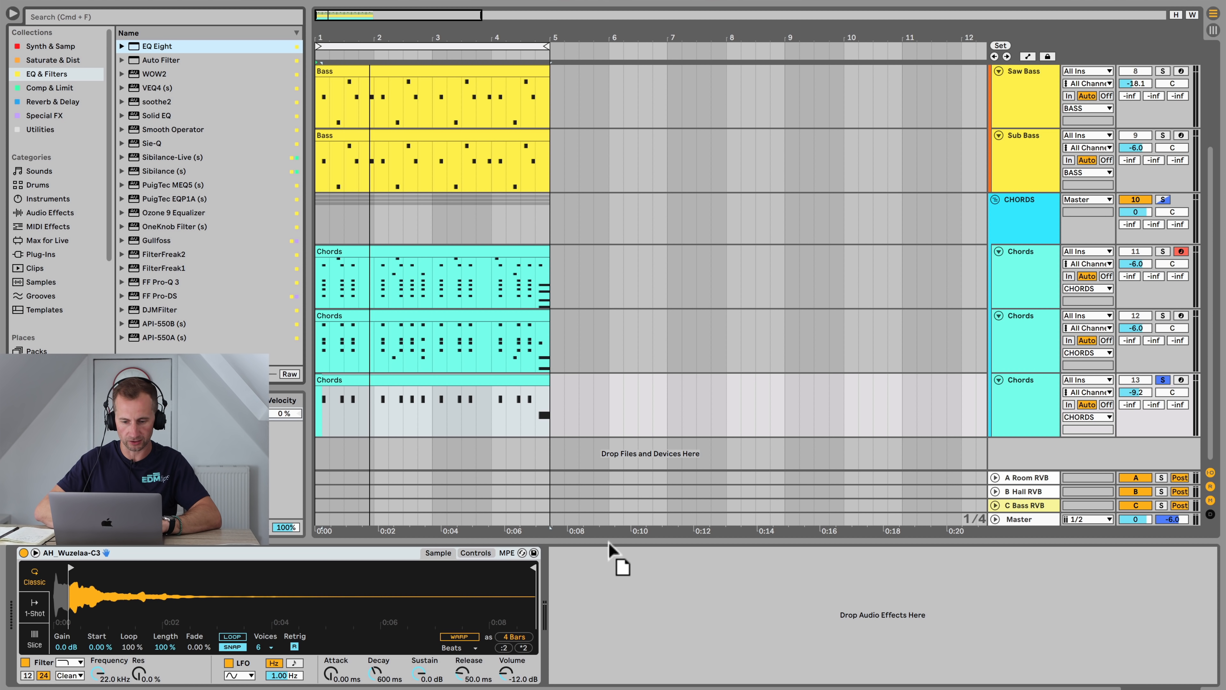
{"action": "left_click_drag", "start_coordinate": [609, 544], "coordinate": [568, 556]}
{"action": "key", "text": "space"}
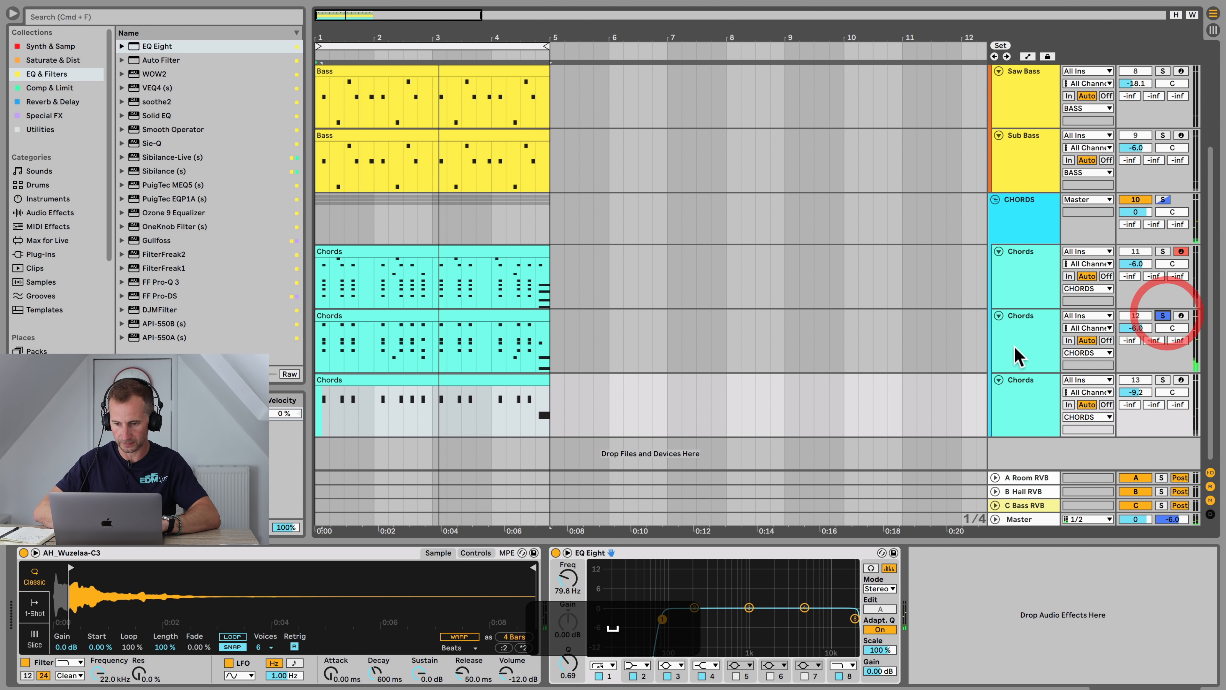
Step: Add an EQ Eight to the second Chords track's device chain
{"action": "left_click", "coordinate": [1018, 356]}
{"action": "left_click_drag", "start_coordinate": [157, 46], "coordinate": [866, 619]}
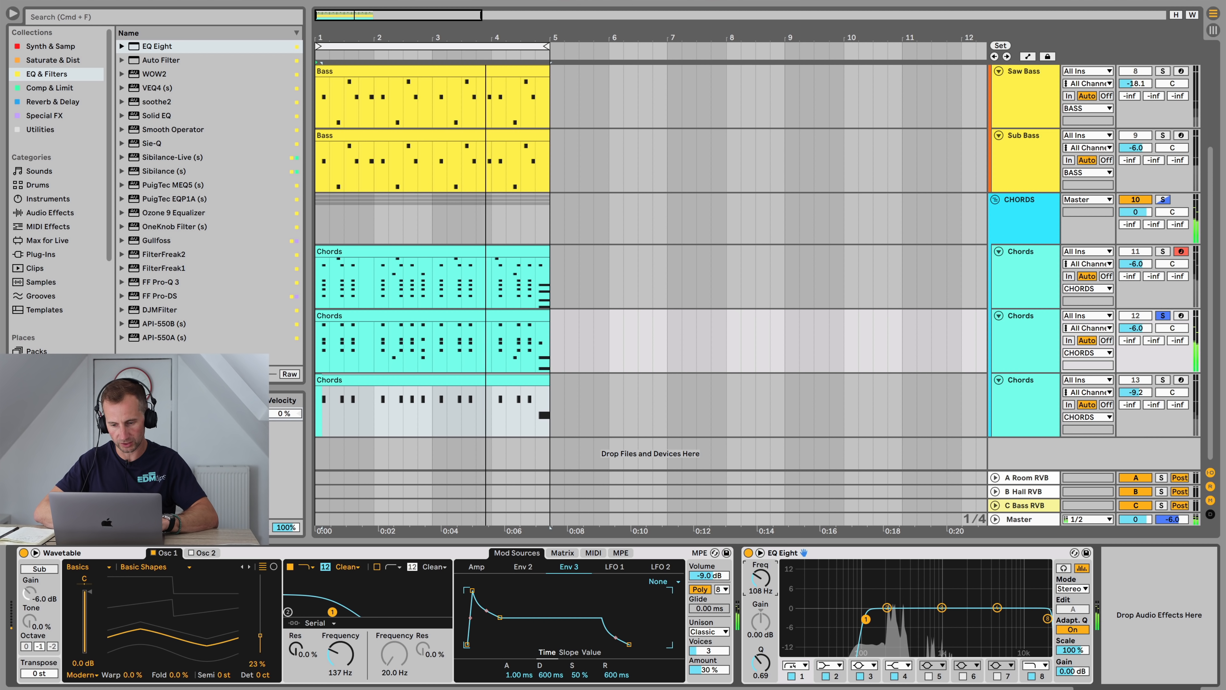
{"action": "left_click", "coordinate": [1047, 619]}
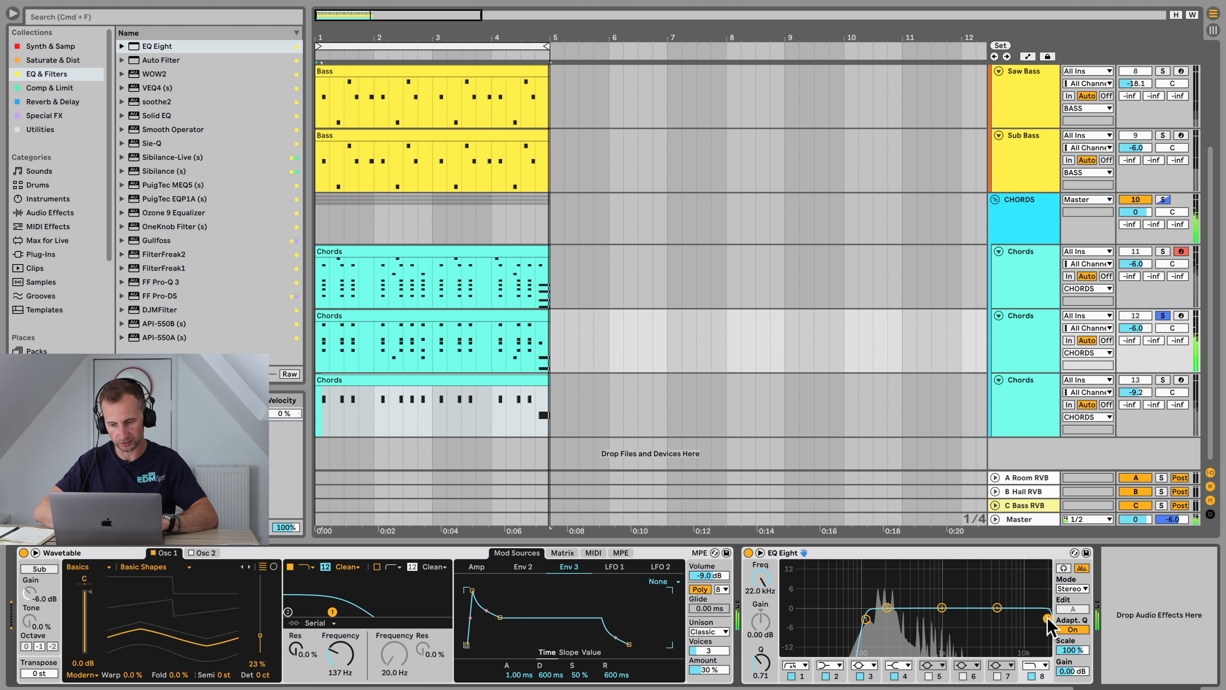
Step: Add an EQ Eight to the first Chords track and set its low cut to about 108 Hz
{"action": "left_click", "coordinate": [1162, 251]}
{"action": "left_click", "coordinate": [1032, 272]}
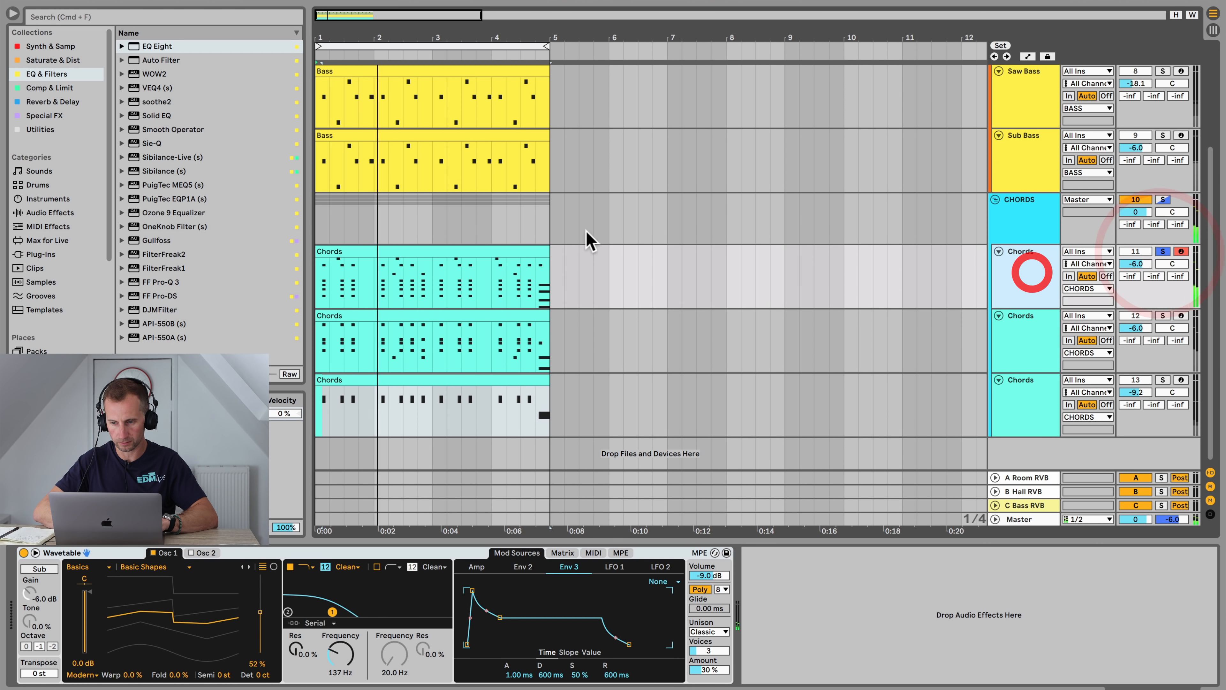
{"action": "left_click_drag", "start_coordinate": [149, 47], "coordinate": [800, 570]}
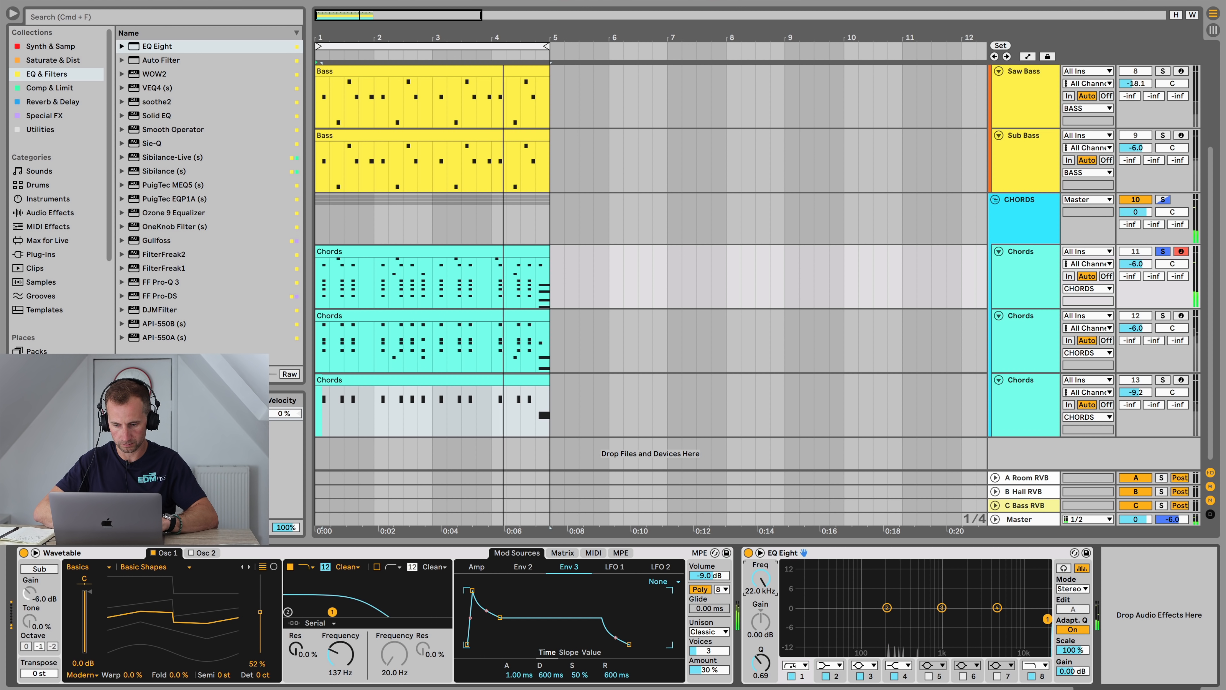
{"action": "left_click_drag", "start_coordinate": [1048, 619], "coordinate": [854, 619]}
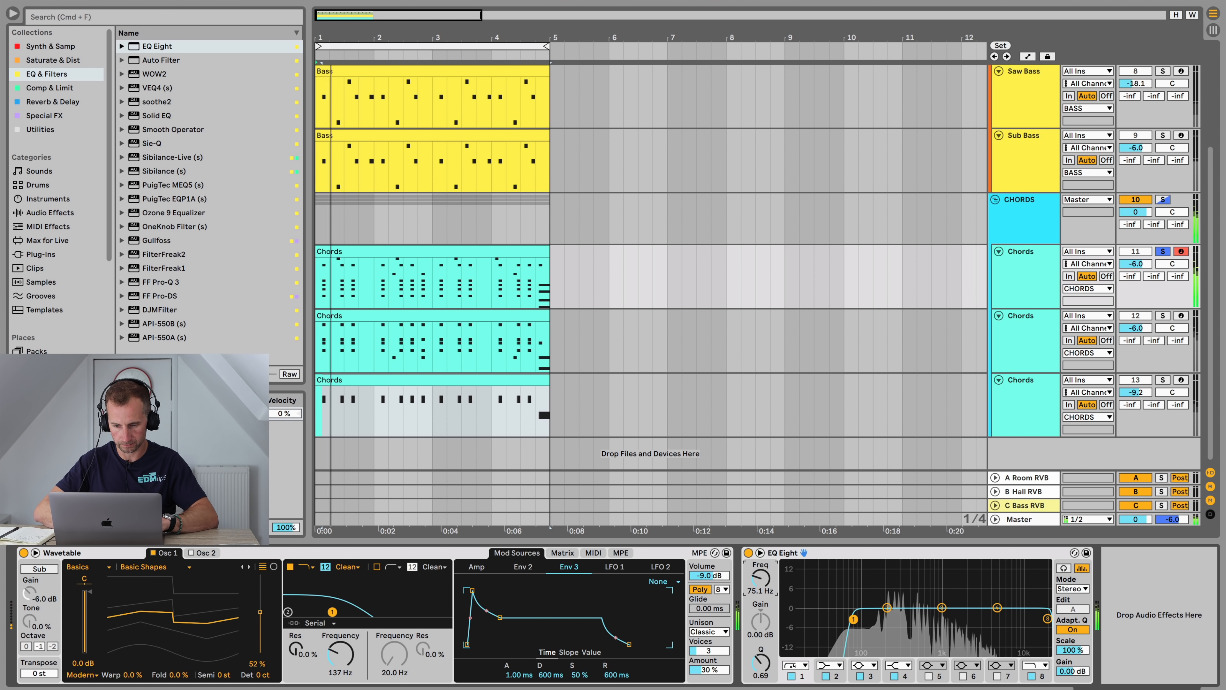
{"action": "left_click_drag", "start_coordinate": [758, 580], "coordinate": [757, 576]}
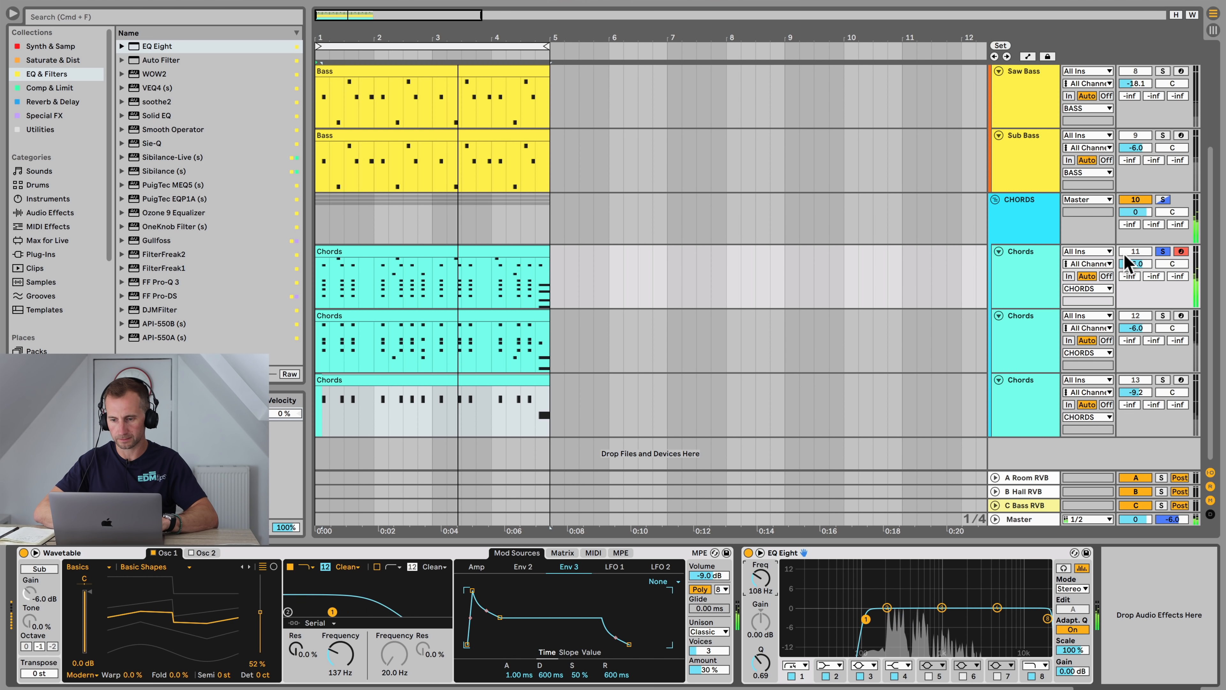
Step: Add a Drum Buss to the CHORDS group's device chain and play the arrangement
{"action": "left_click", "coordinate": [1028, 228]}
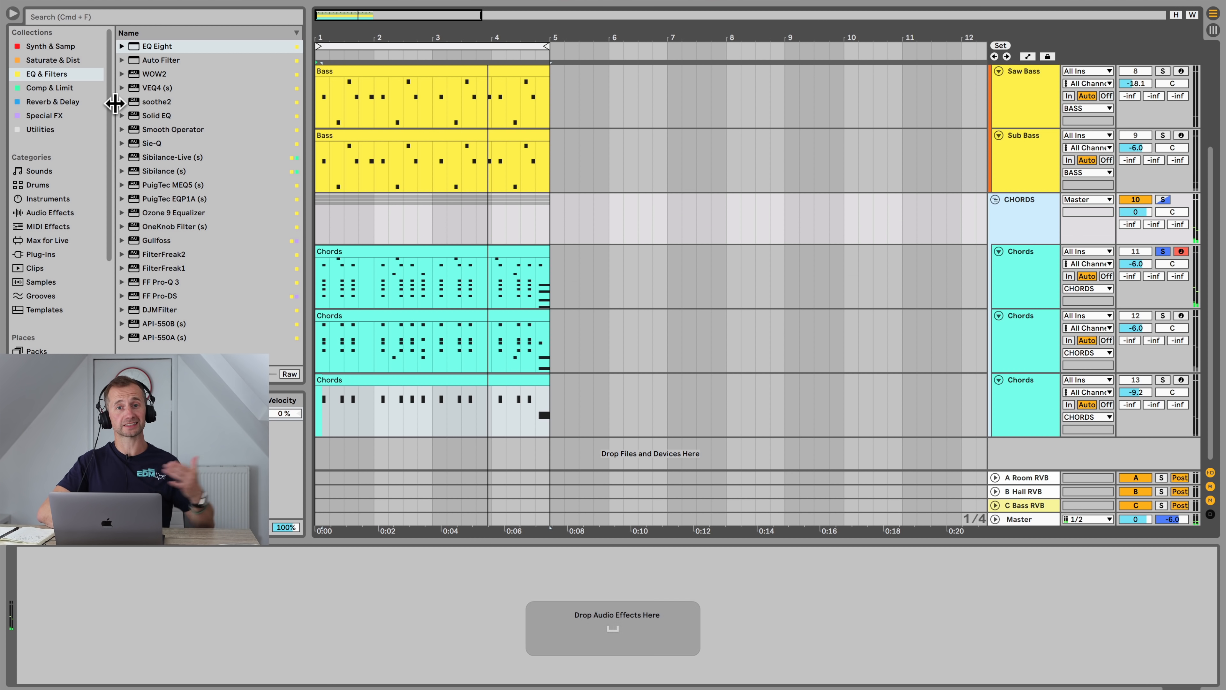
{"action": "left_click", "coordinate": [67, 88]}
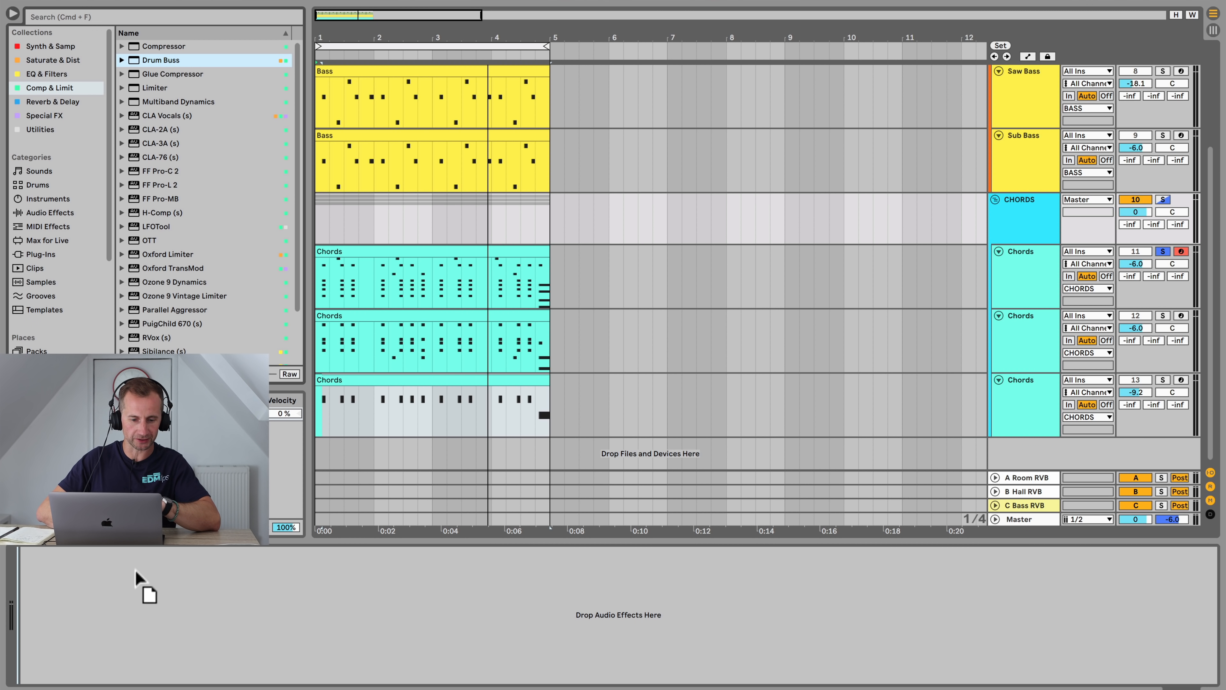
{"action": "left_click_drag", "start_coordinate": [135, 572], "coordinate": [134, 590]}
{"action": "key", "text": "space"}
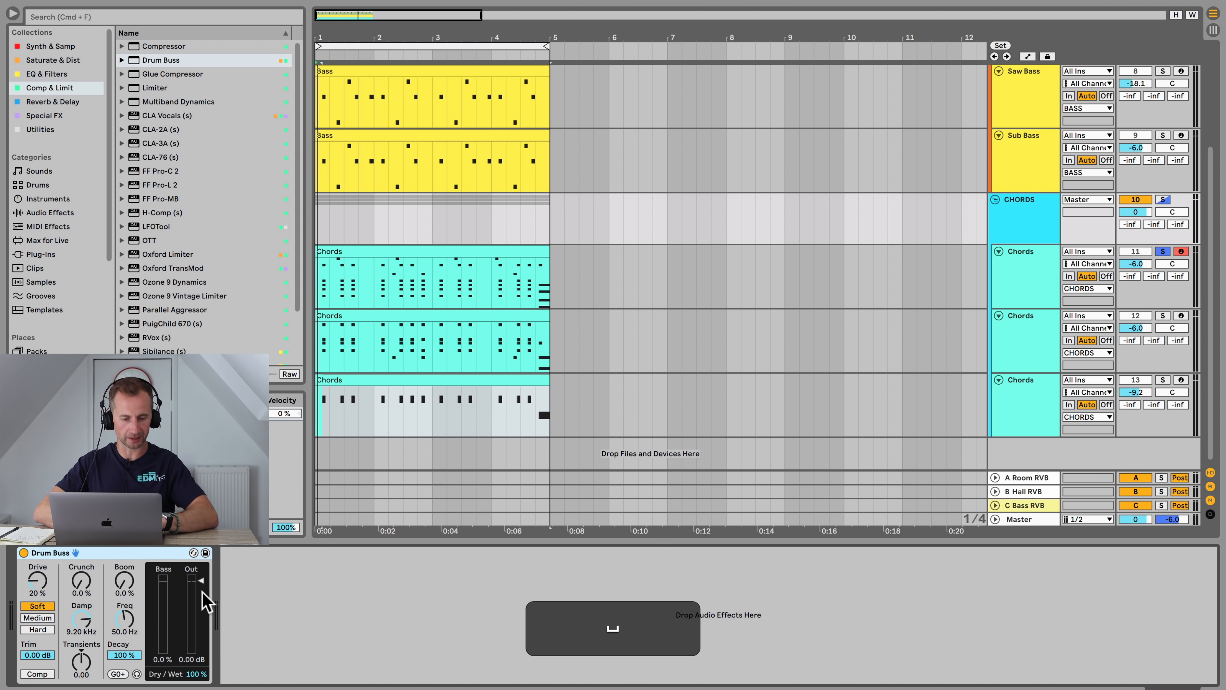
Step: Raise the Drum Buss Crunch to 73 %, toggling the device on and off to compare
{"action": "left_click", "coordinate": [23, 553]}
{"action": "left_click", "coordinate": [24, 552]}
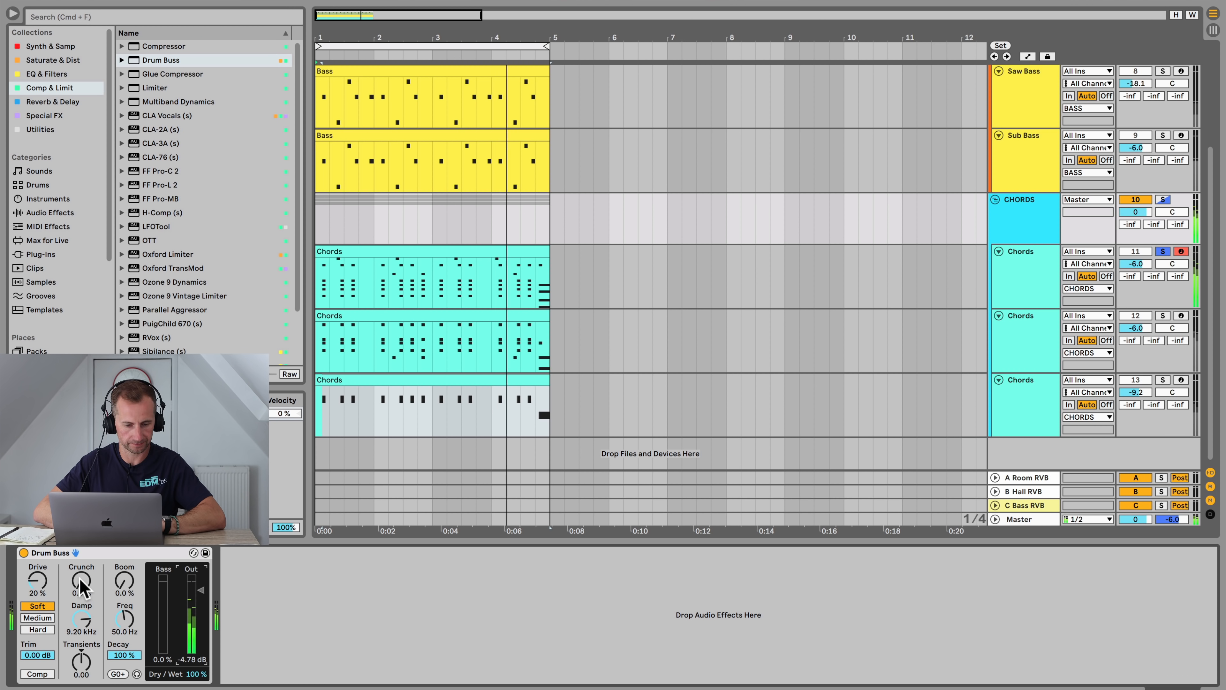
{"action": "left_click_drag", "start_coordinate": [82, 582], "coordinate": [85, 648]}
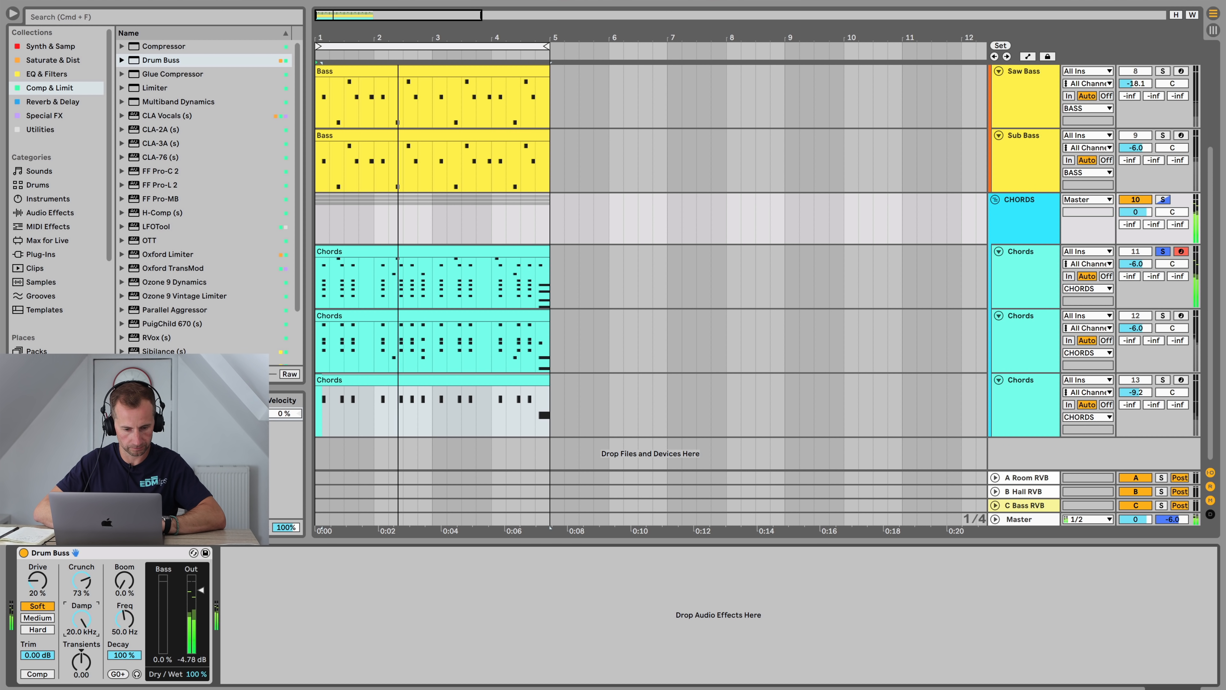
{"action": "left_click", "coordinate": [23, 552]}
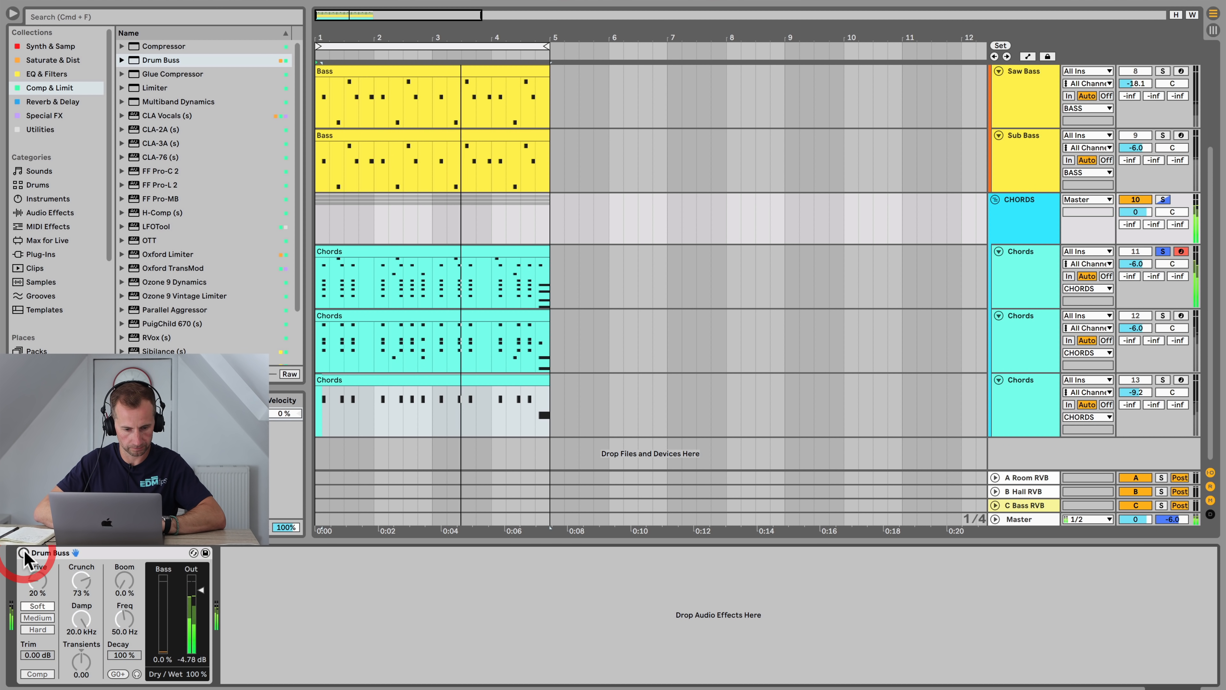
Step: Re-enable the Drum Buss on the CHORDS group and stop playback
{"action": "left_click", "coordinate": [23, 553]}
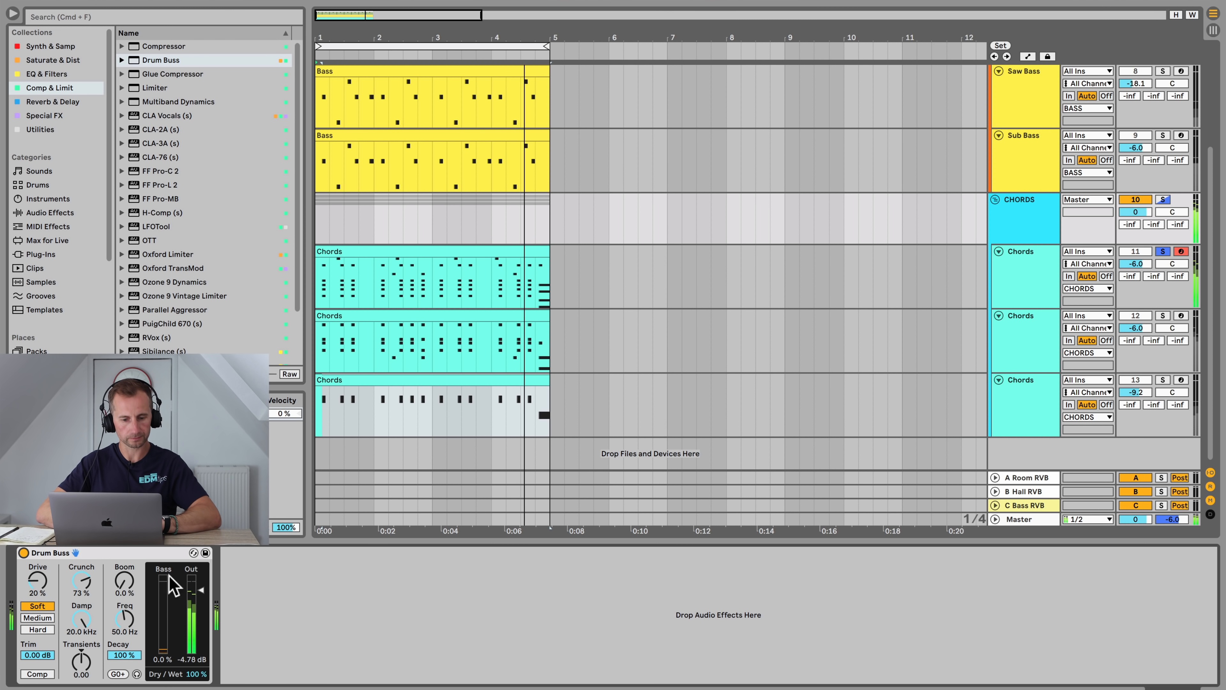
{"action": "key", "text": "space"}
{"action": "scroll", "coordinate": [1051, 159], "scroll_direction": "up", "scroll_amount": 5}
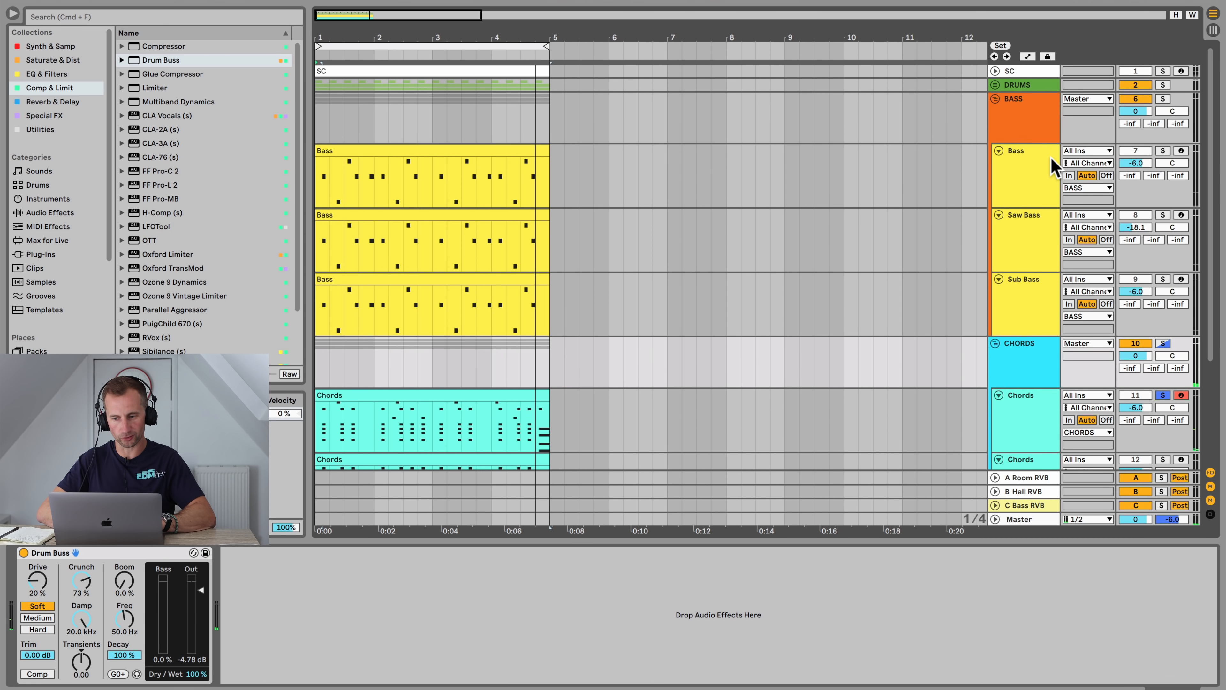
Step: Copy the sidechain Compressor from the BASS group's device chain and paste it into the CHORDS group's chain
{"action": "left_click", "coordinate": [1037, 126]}
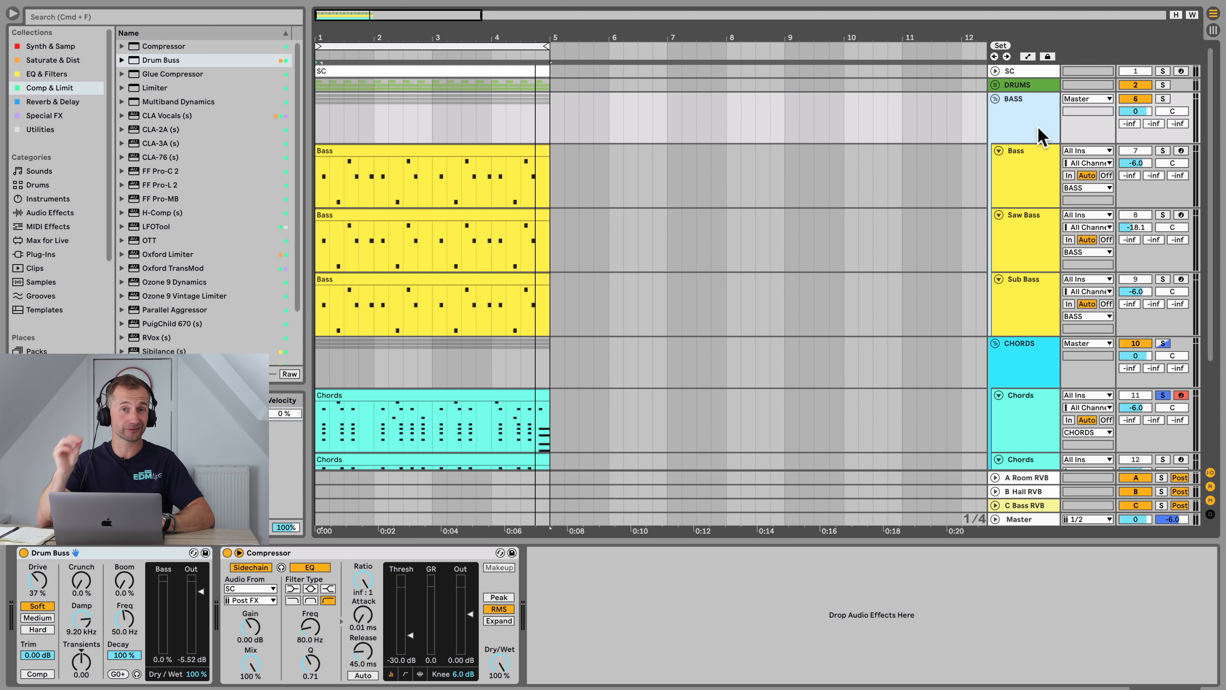
{"action": "left_click", "coordinate": [438, 551]}
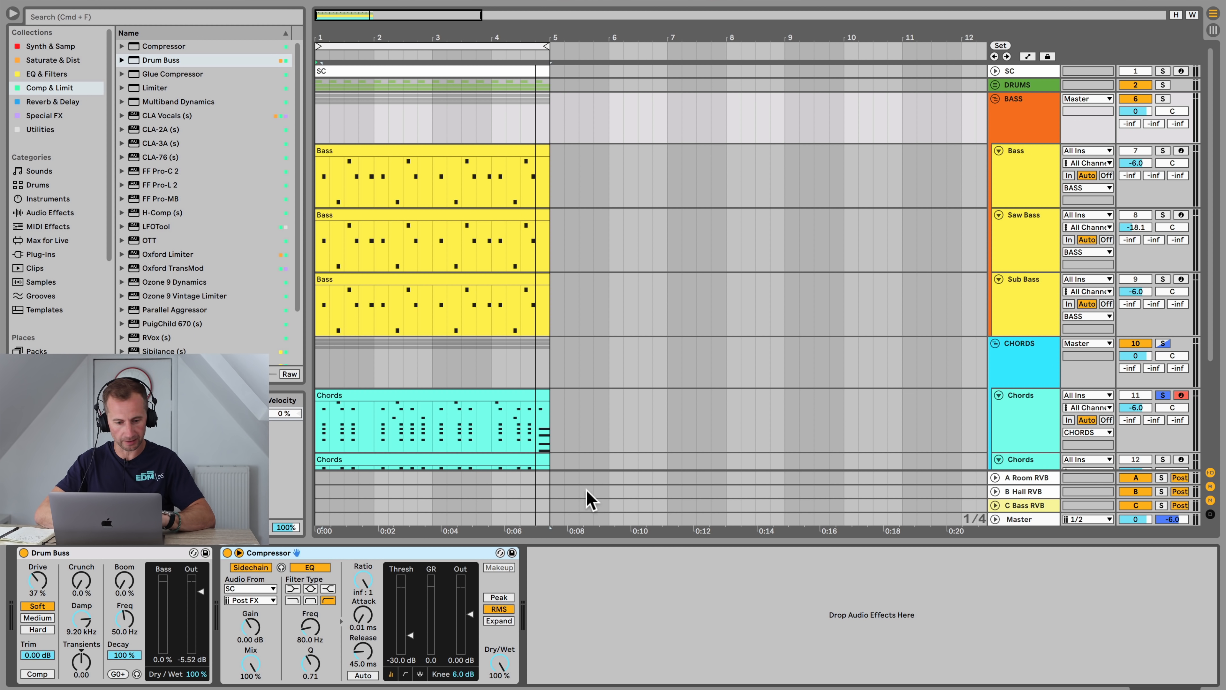
{"action": "left_click", "coordinate": [464, 551]}
{"action": "key", "text": "super+c"}
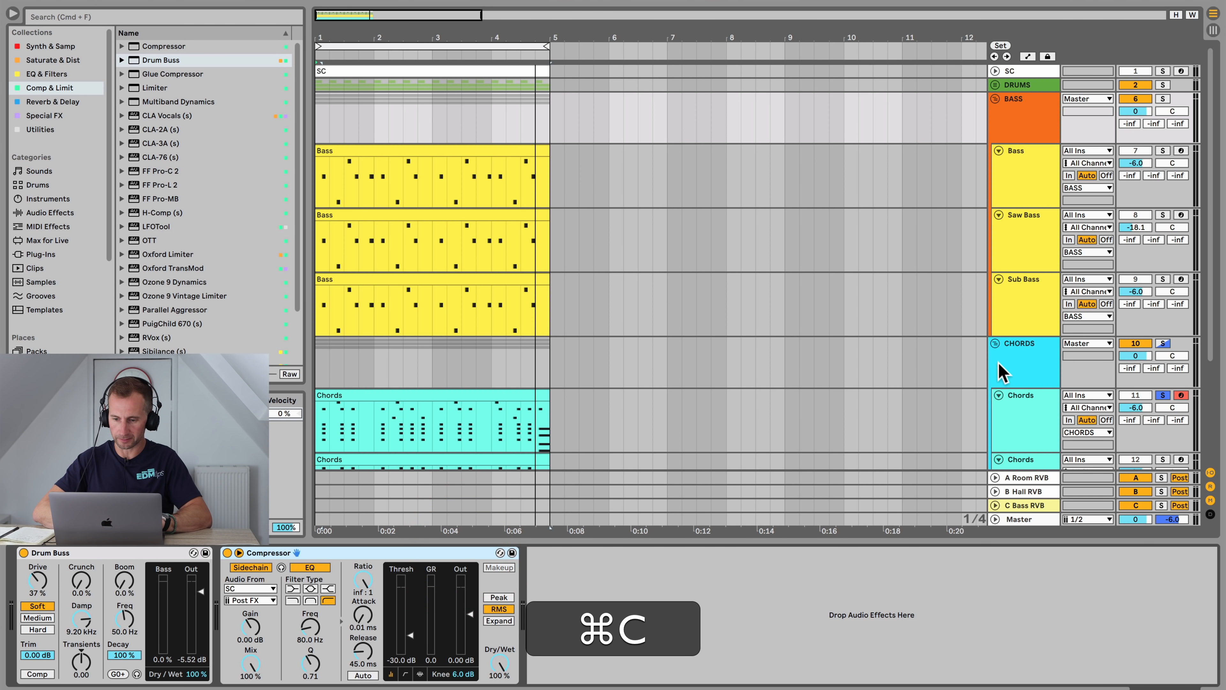
{"action": "left_click", "coordinate": [1002, 357]}
{"action": "left_click", "coordinate": [581, 583]}
{"action": "key", "text": "super+v"}
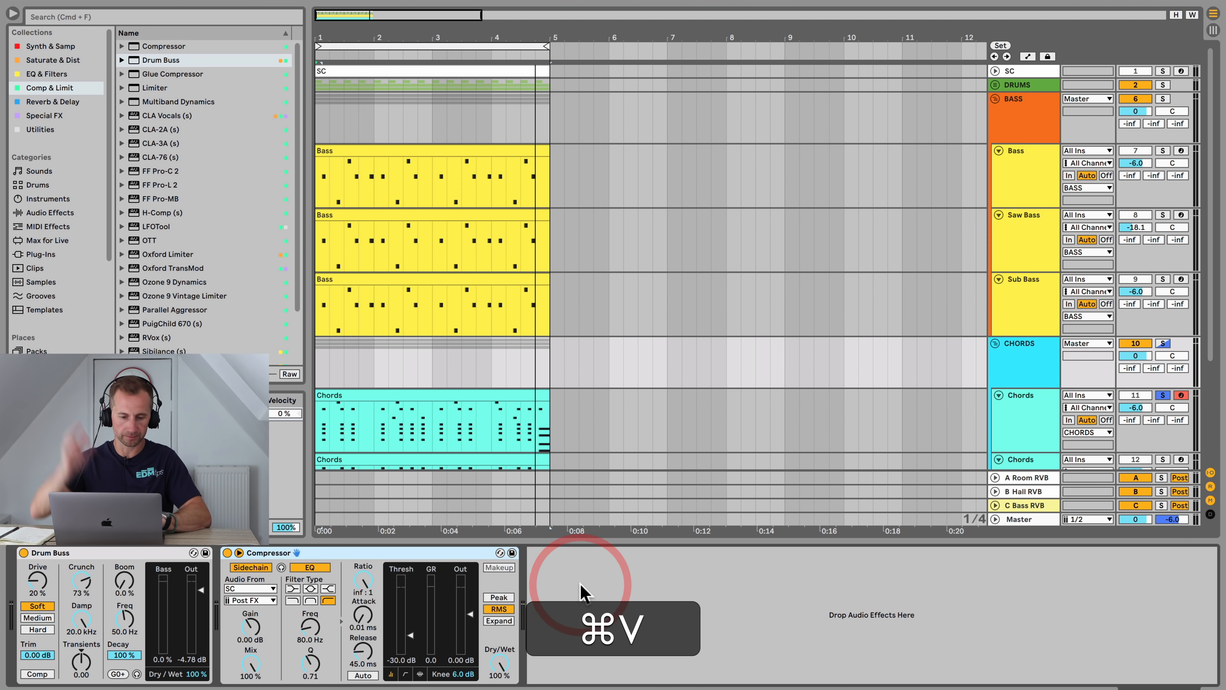
Step: Solo the CHORDS group and play the arrangement
{"action": "left_click", "coordinate": [1164, 344]}
{"action": "key", "text": "space"}
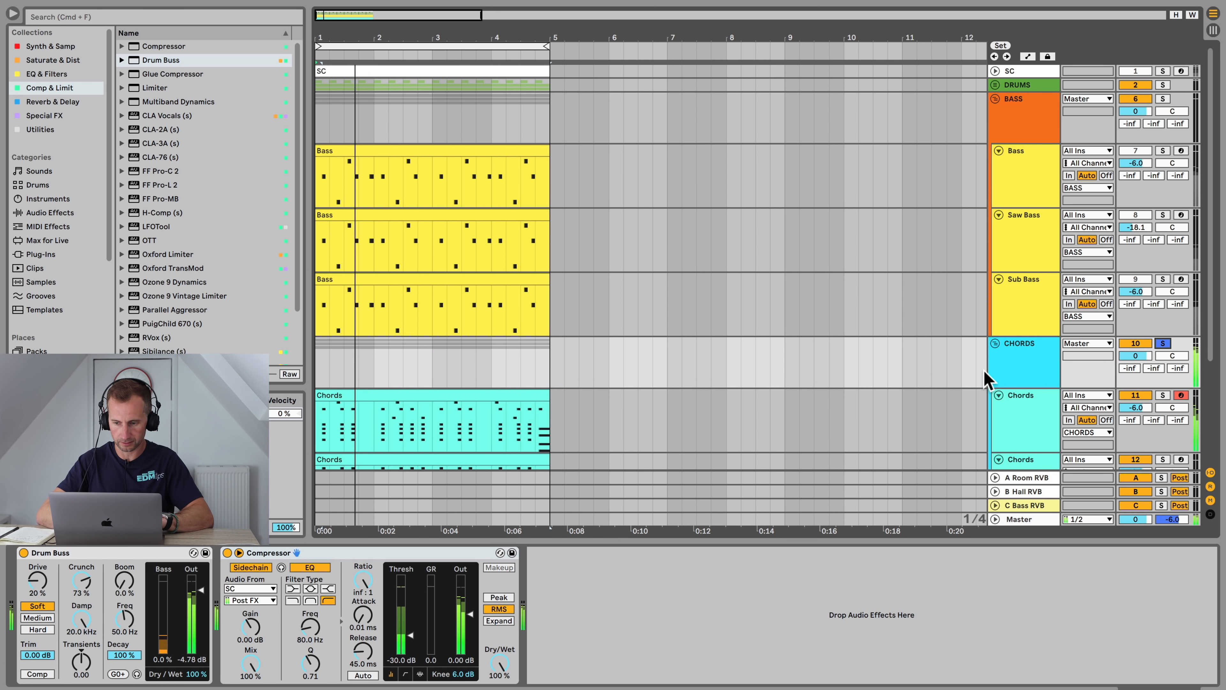
{"action": "scroll", "coordinate": [1005, 357], "scroll_direction": "down", "scroll_amount": 3}
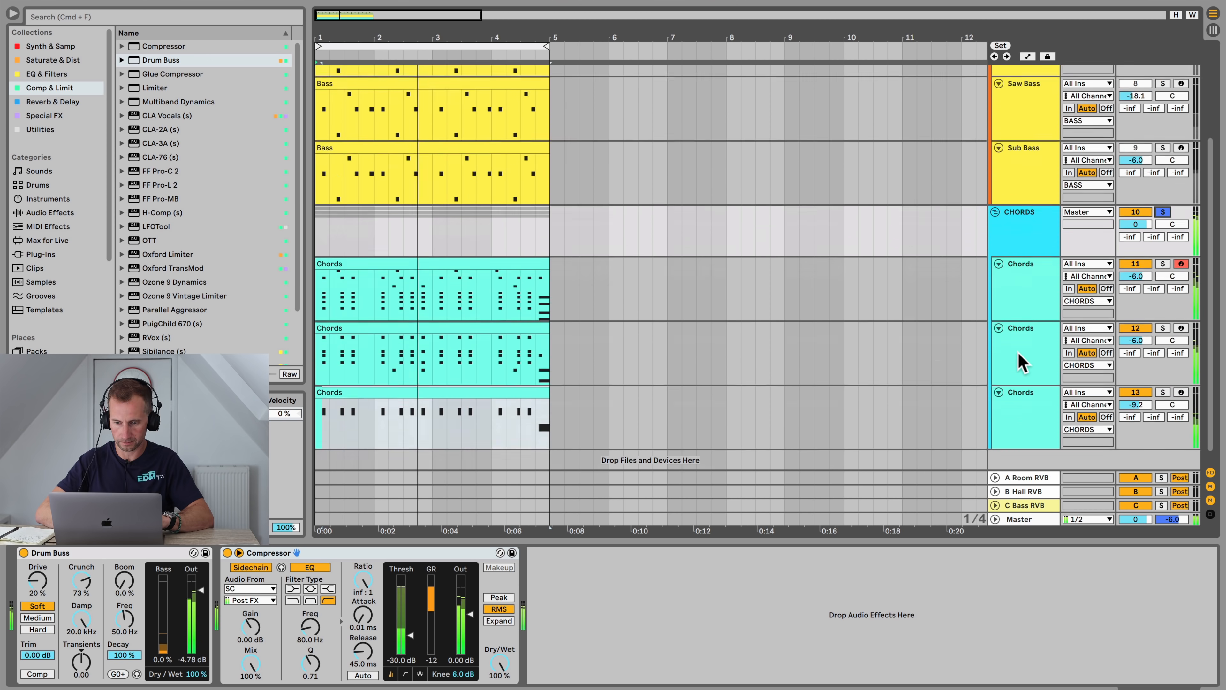
{"action": "scroll", "coordinate": [1017, 351], "scroll_direction": "down", "scroll_amount": 1}
Step: Pull the third Chords track's EQ Eight high cut down to about 250 Hz
{"action": "left_click", "coordinate": [1023, 413]}
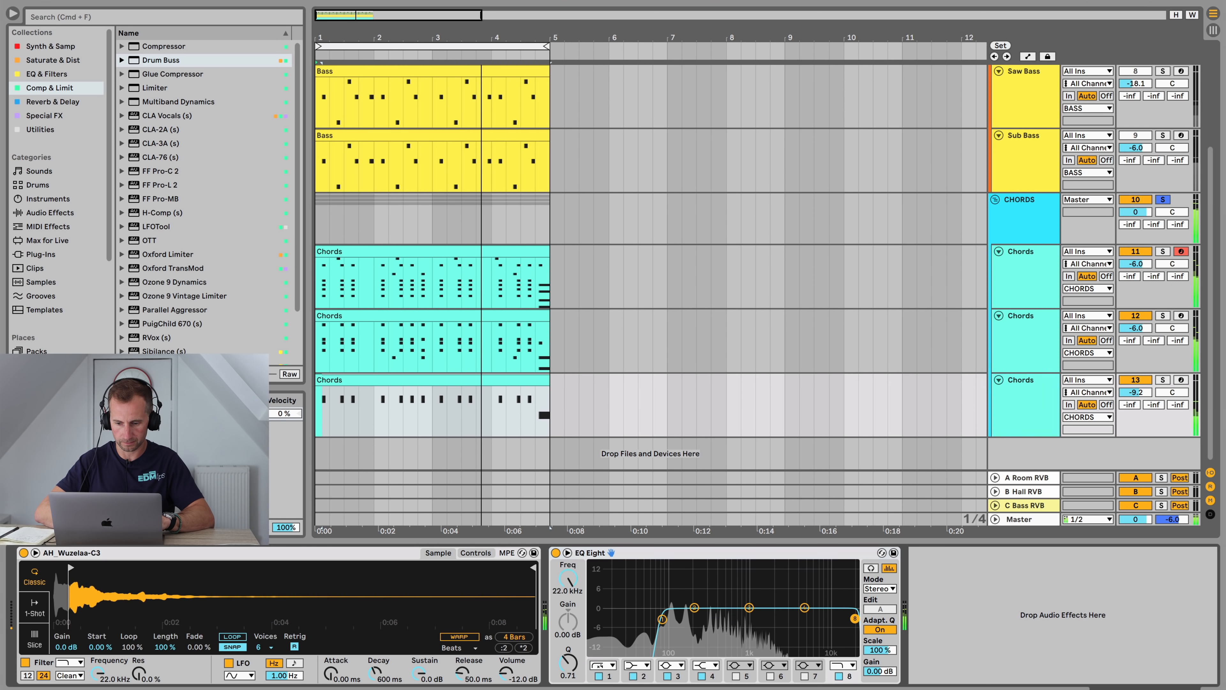
{"action": "left_click_drag", "start_coordinate": [855, 618], "coordinate": [702, 619]}
Step: Delete the third Chords track, the Simpler layer
{"action": "left_click", "coordinate": [1138, 381]}
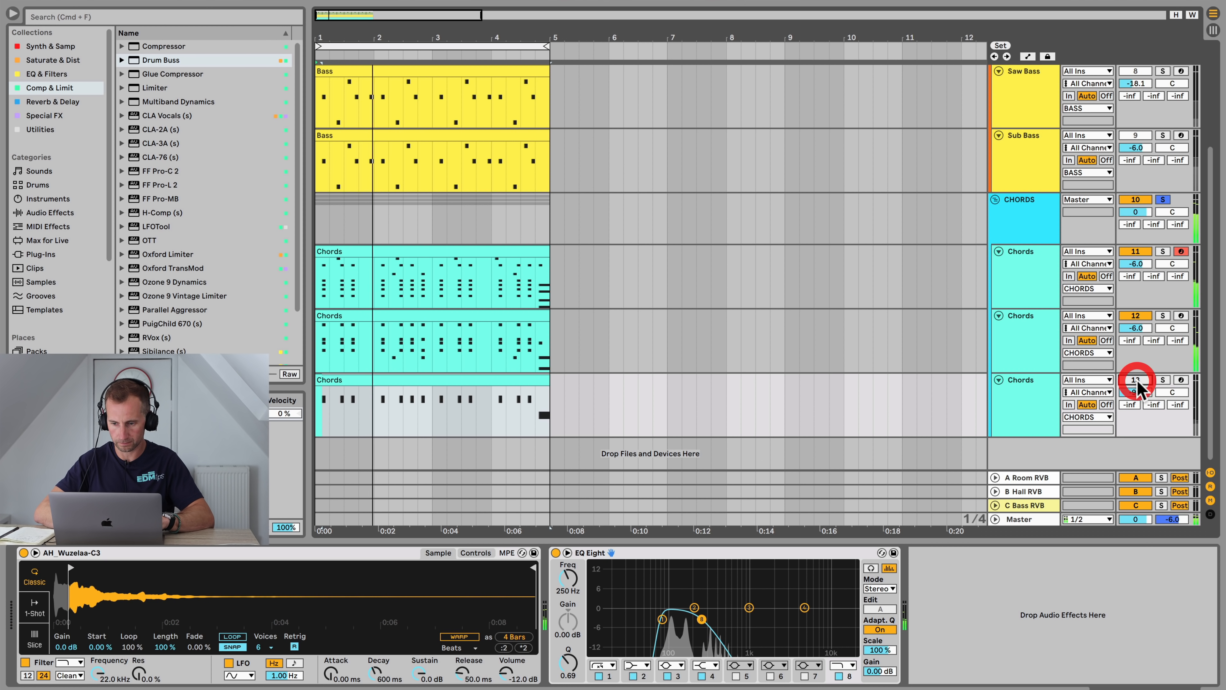
{"action": "left_click", "coordinate": [1056, 397]}
{"action": "key", "text": "BackSpace"}
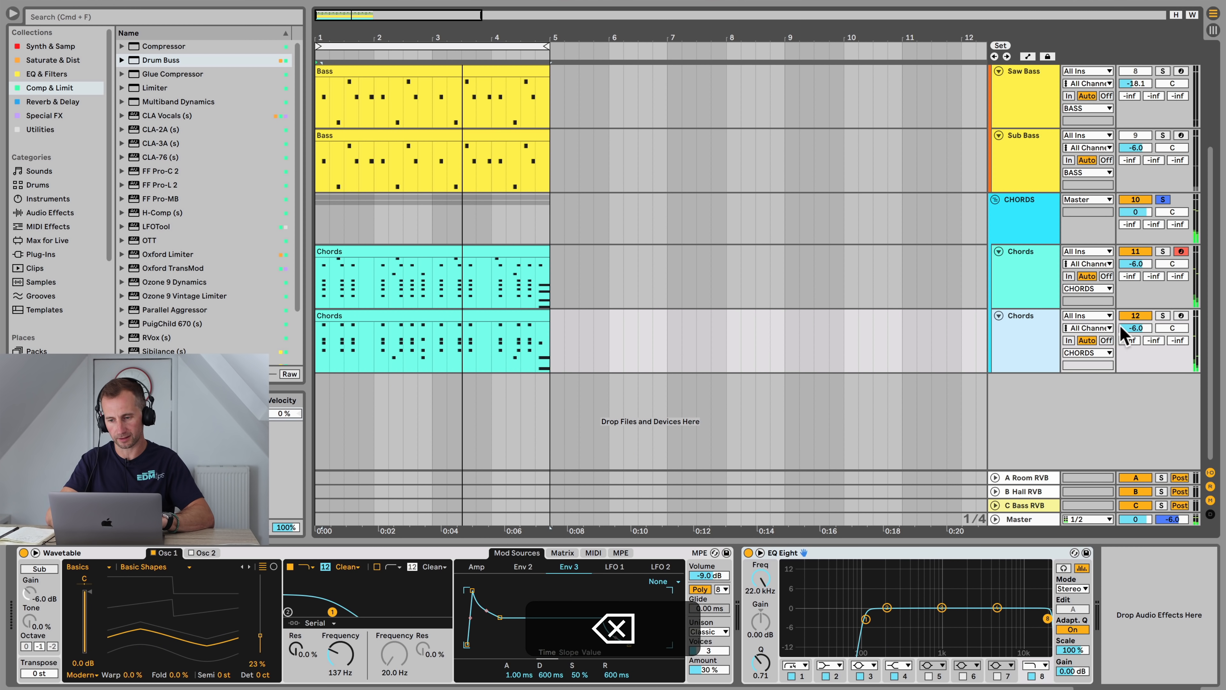
{"action": "left_click_drag", "start_coordinate": [1121, 333], "coordinate": [1132, 336]}
{"action": "key", "text": "space"}
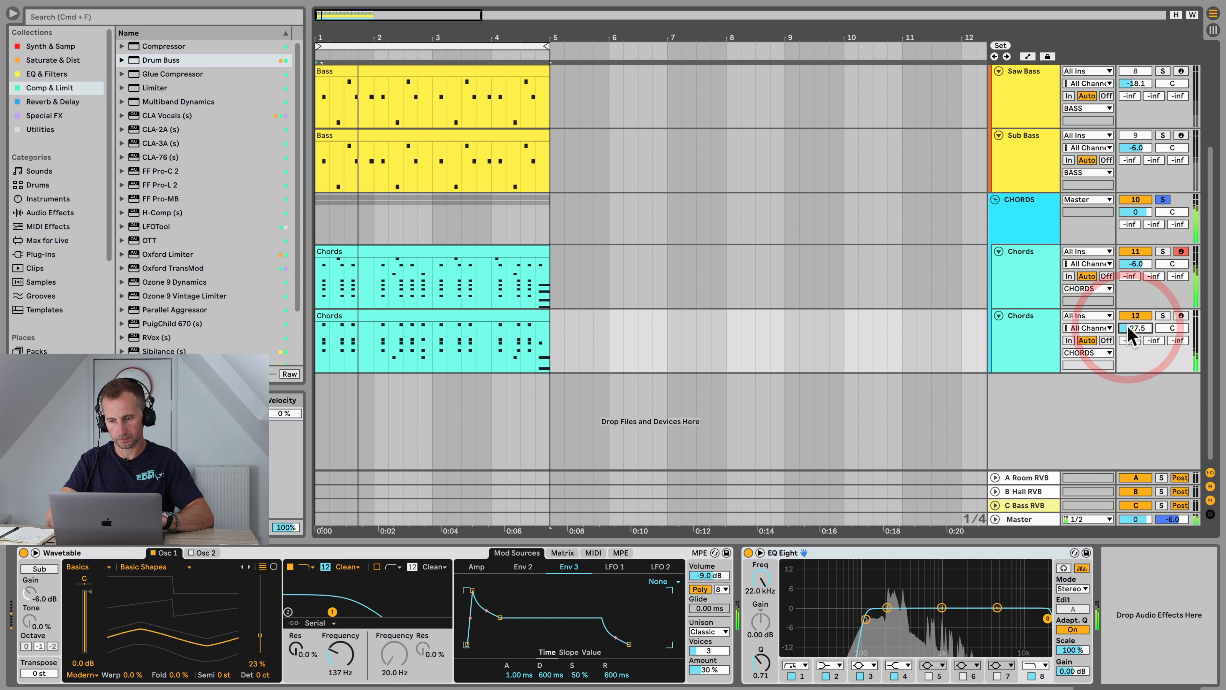
{"action": "key", "text": "super+z"}
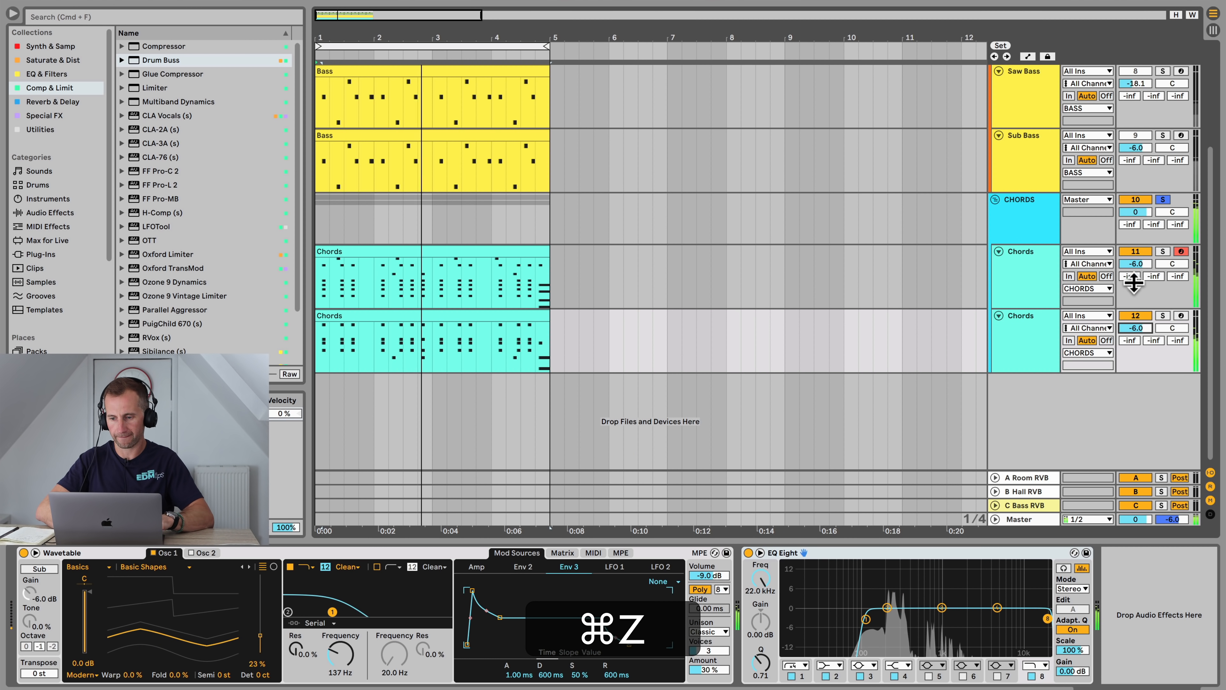
Step: Set the first Chords track's volume to -6.2 dB and raise its EQ Eight low cut to 240 Hz
{"action": "left_click_drag", "start_coordinate": [1137, 264], "coordinate": [1136, 262]}
{"action": "left_click", "coordinate": [1024, 276]}
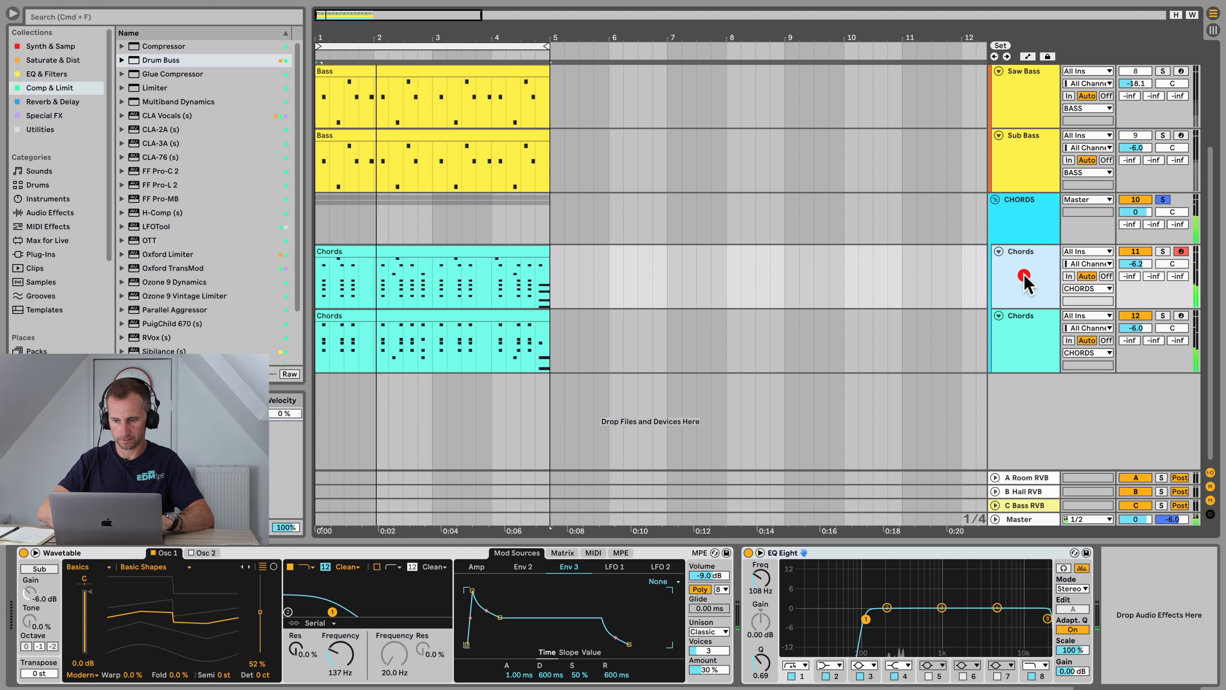
{"action": "left_click_drag", "start_coordinate": [761, 579], "coordinate": [761, 561]}
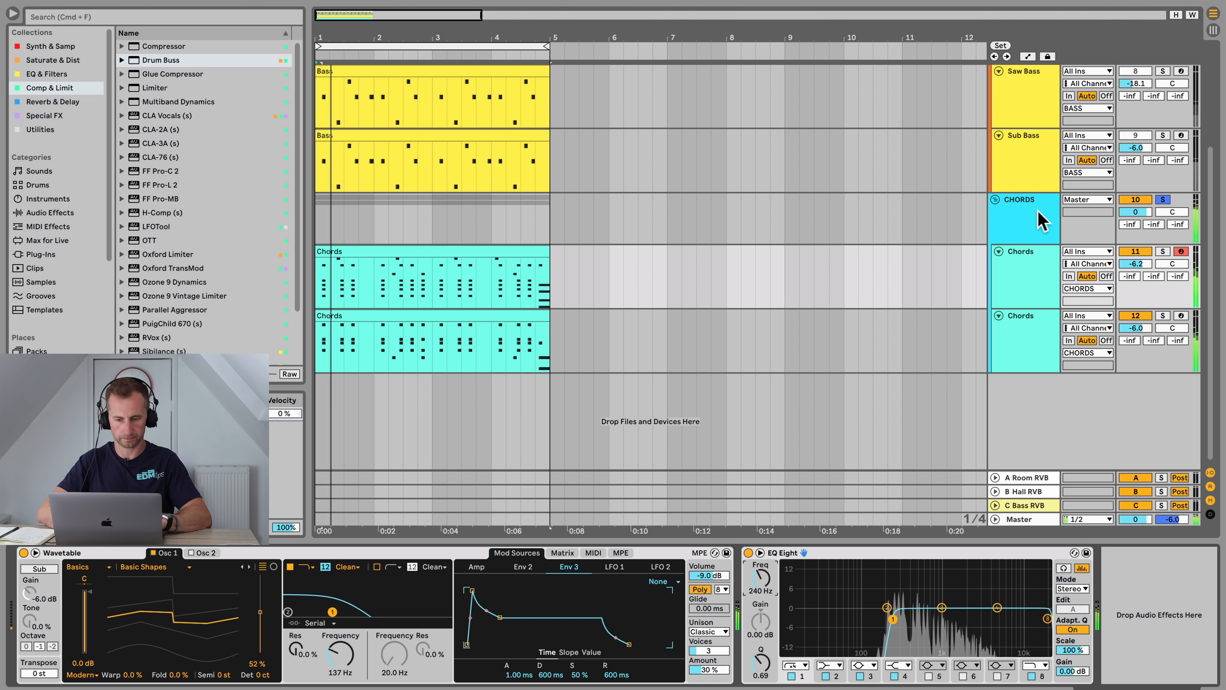
{"action": "key", "text": "space"}
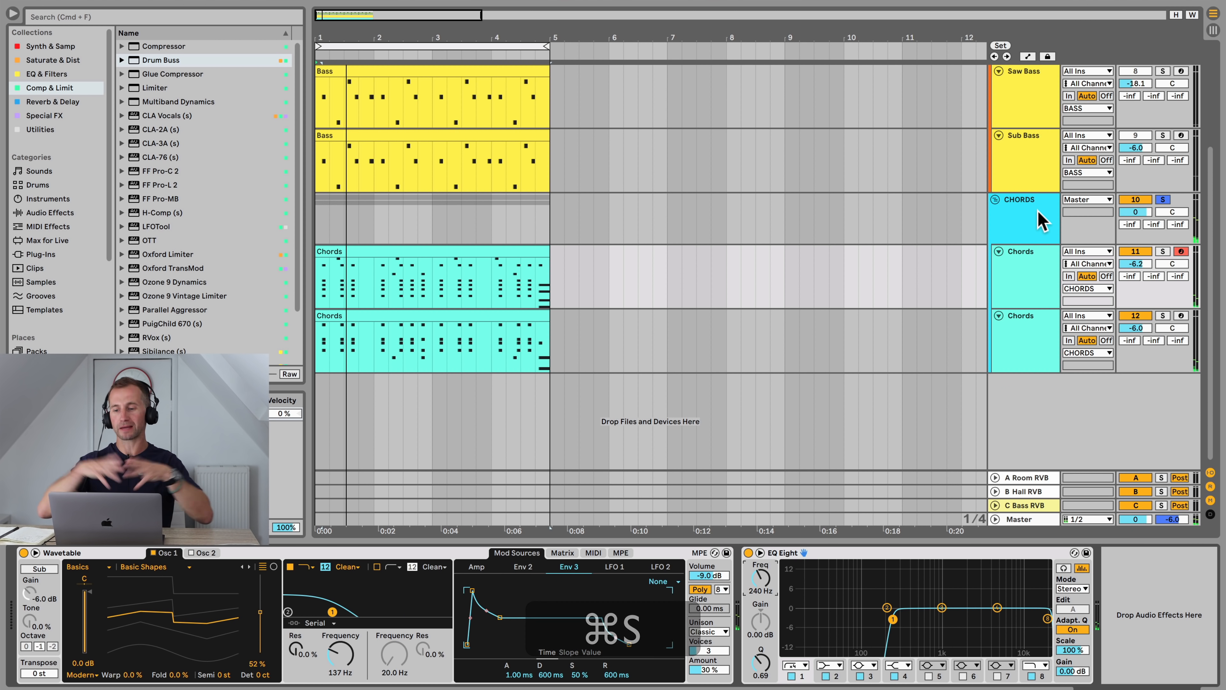
Step: Switch to Session View and insert two new return tracks before the Bass RVB return
{"action": "key", "text": "Tab"}
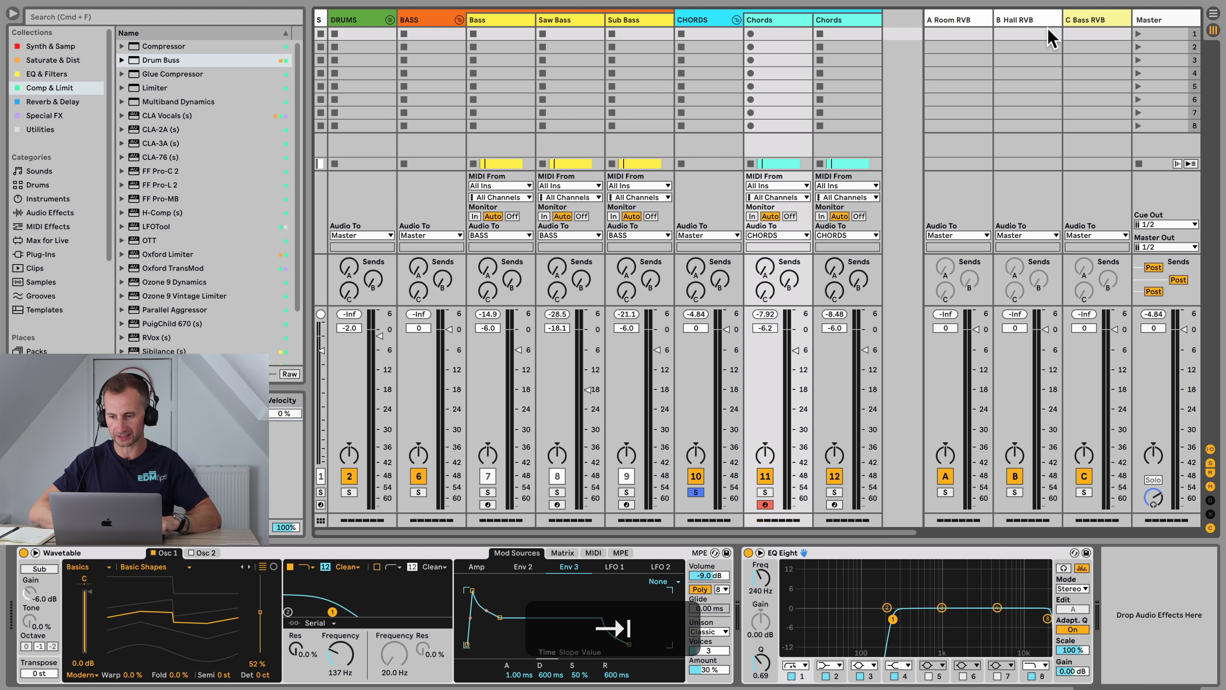
{"action": "left_click", "coordinate": [1043, 25]}
{"action": "key", "text": "alt+super+t"}
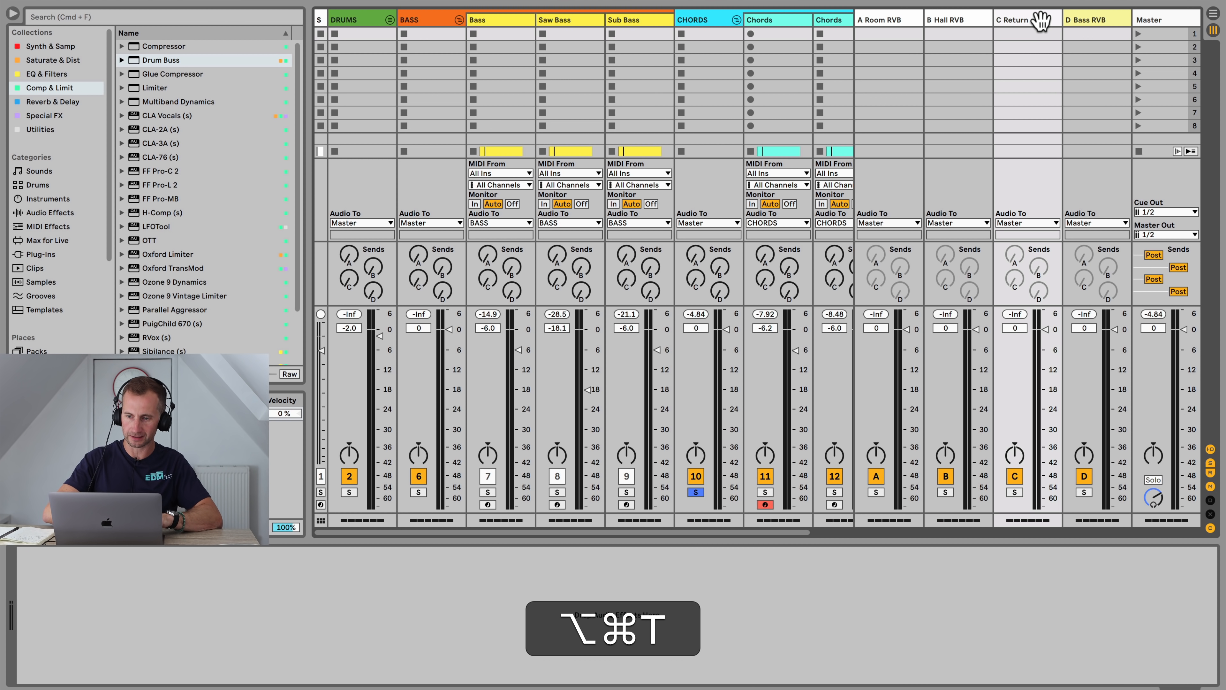
{"action": "key", "text": "alt+super+t"}
Step: Rename the first new return track Chords DEL
{"action": "left_click", "coordinate": [917, 20]}
{"action": "left_click", "coordinate": [939, 21]}
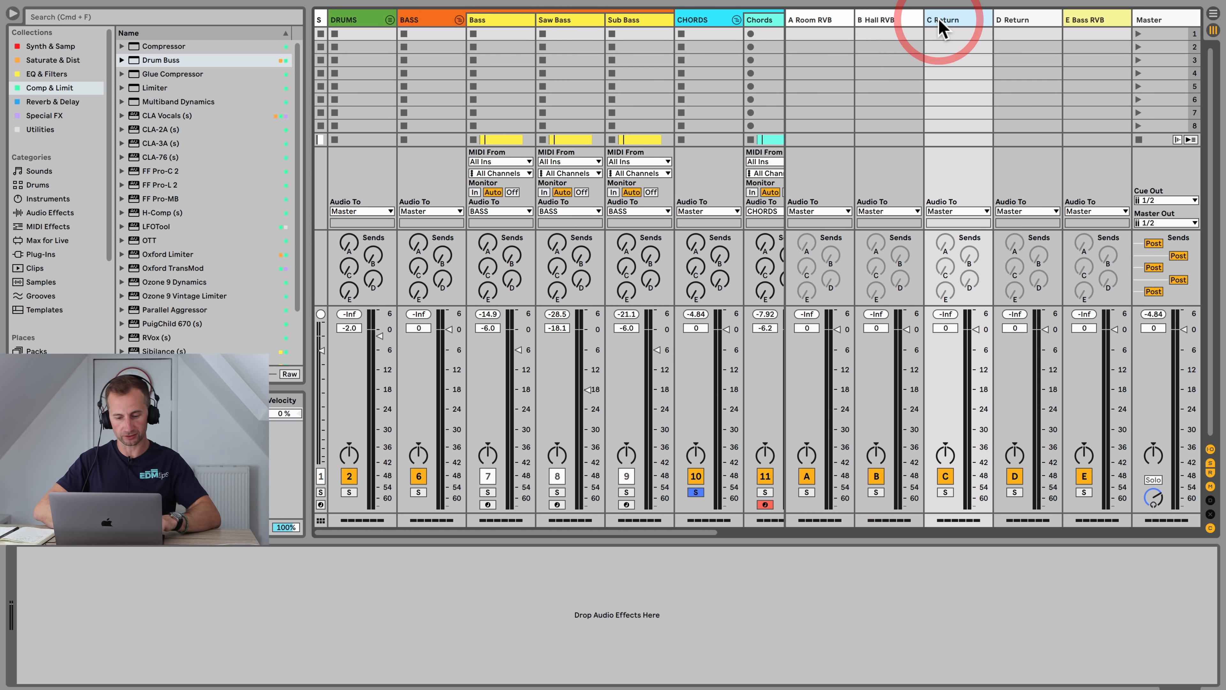
{"action": "key", "text": "super+r"}
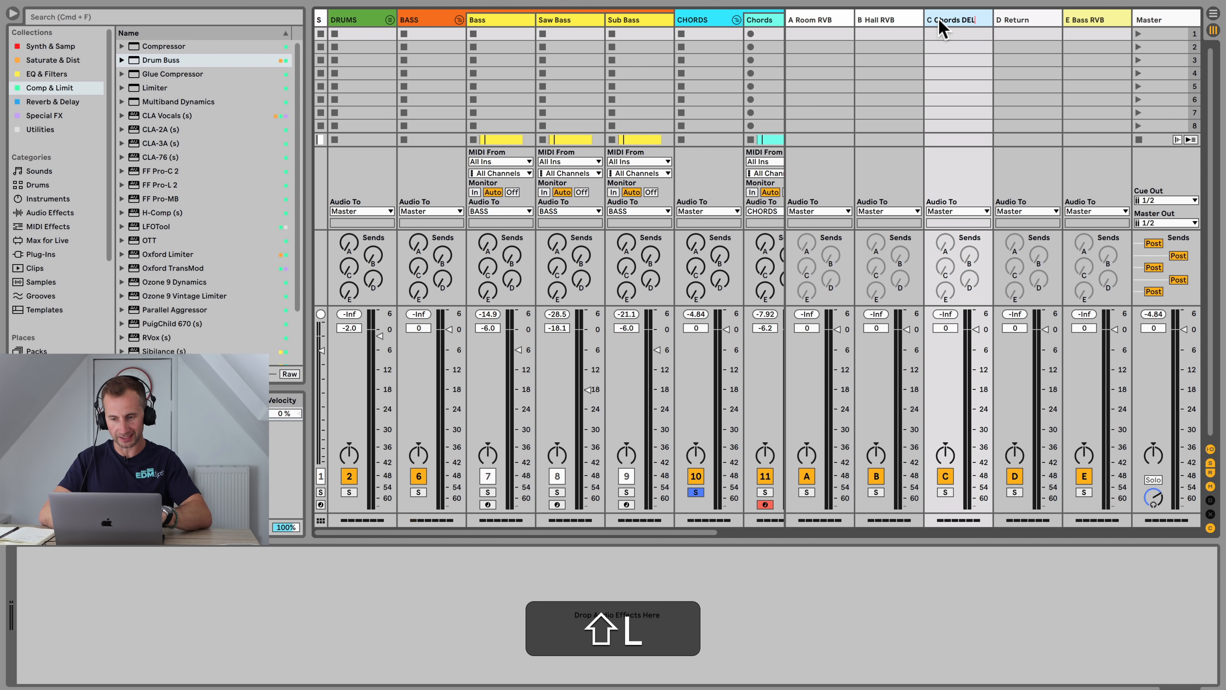
Step: Rename the second new return track Chords RVB
{"action": "left_click", "coordinate": [1004, 22]}
{"action": "key", "text": "shift+super+r"}
{"action": "type", "text": "Chor"}
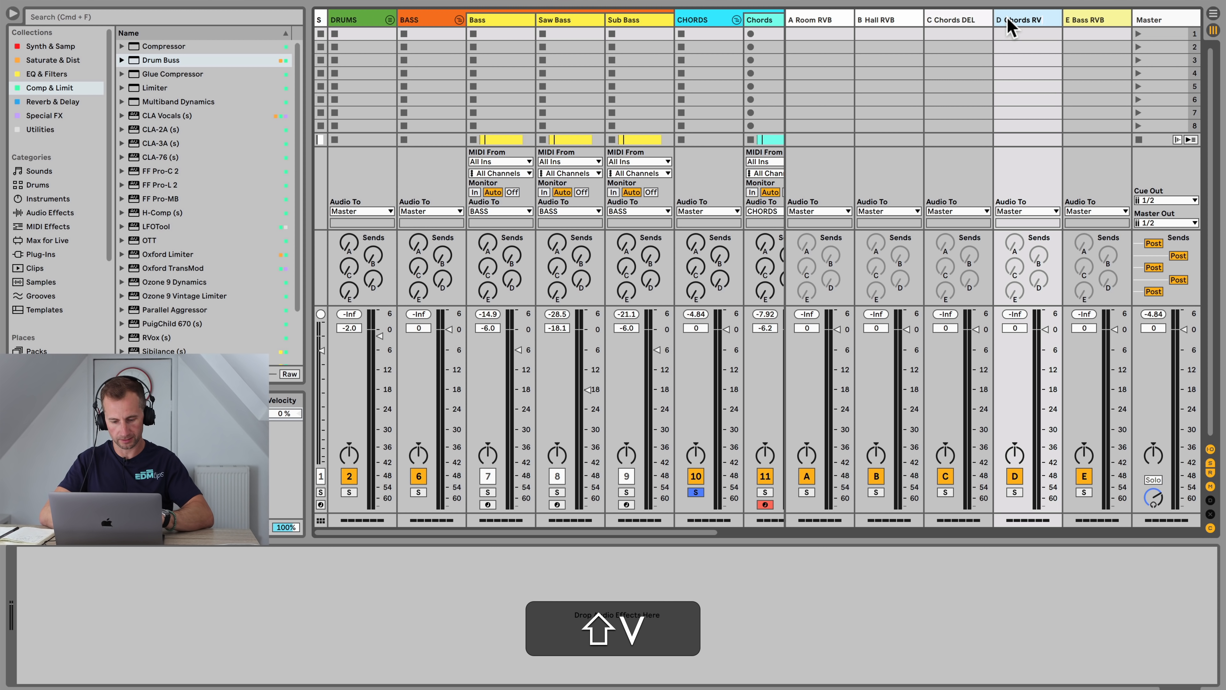
{"action": "left_click", "coordinate": [1037, 24]}
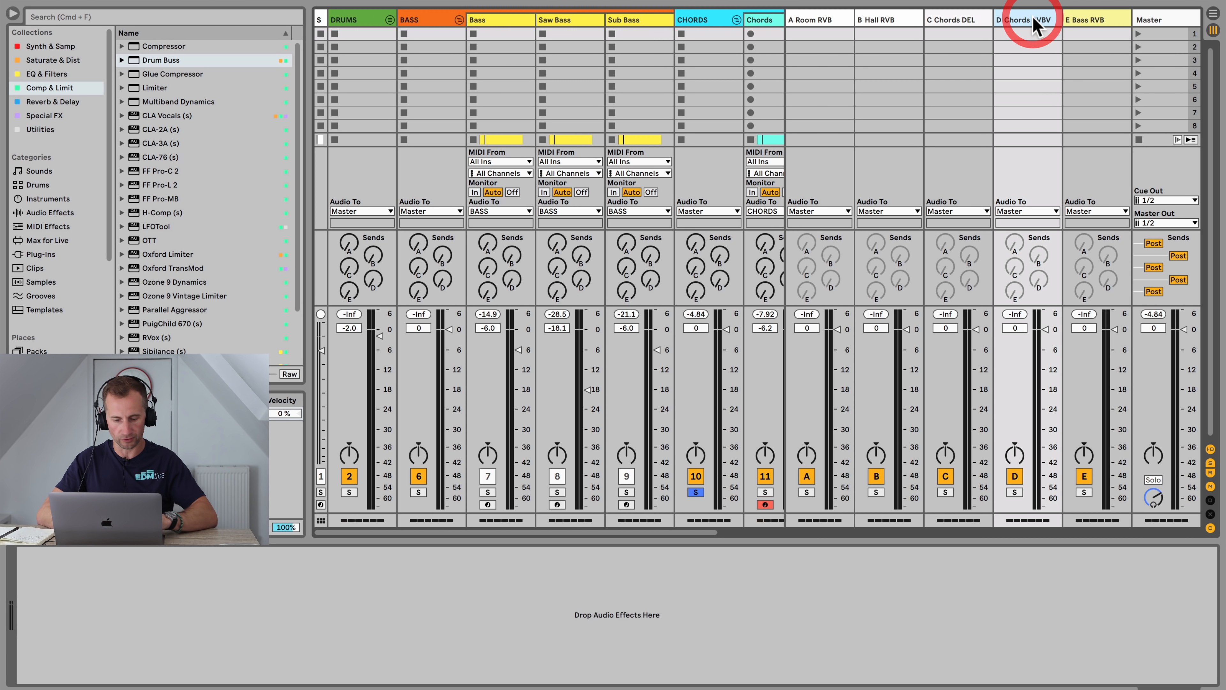
{"action": "key", "text": "super+r"}
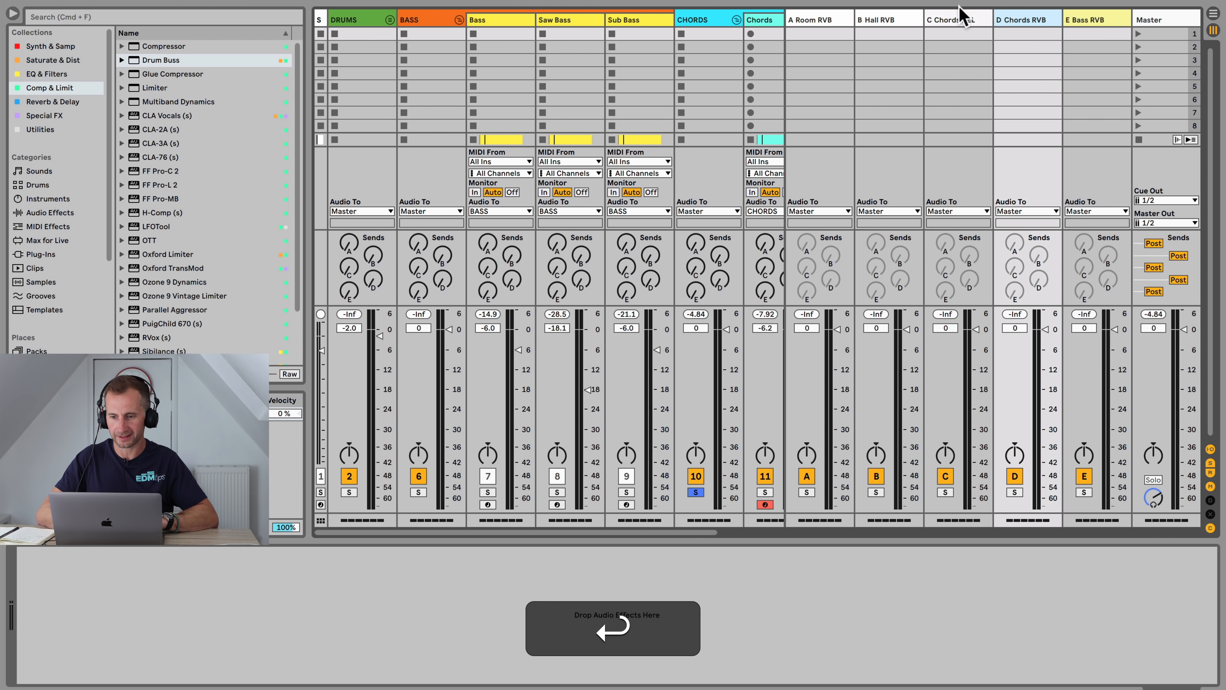
Step: Color both Chords return tracks light blue
{"action": "left_click", "coordinate": [956, 14]}
{"action": "right_click", "coordinate": [1010, 24]}
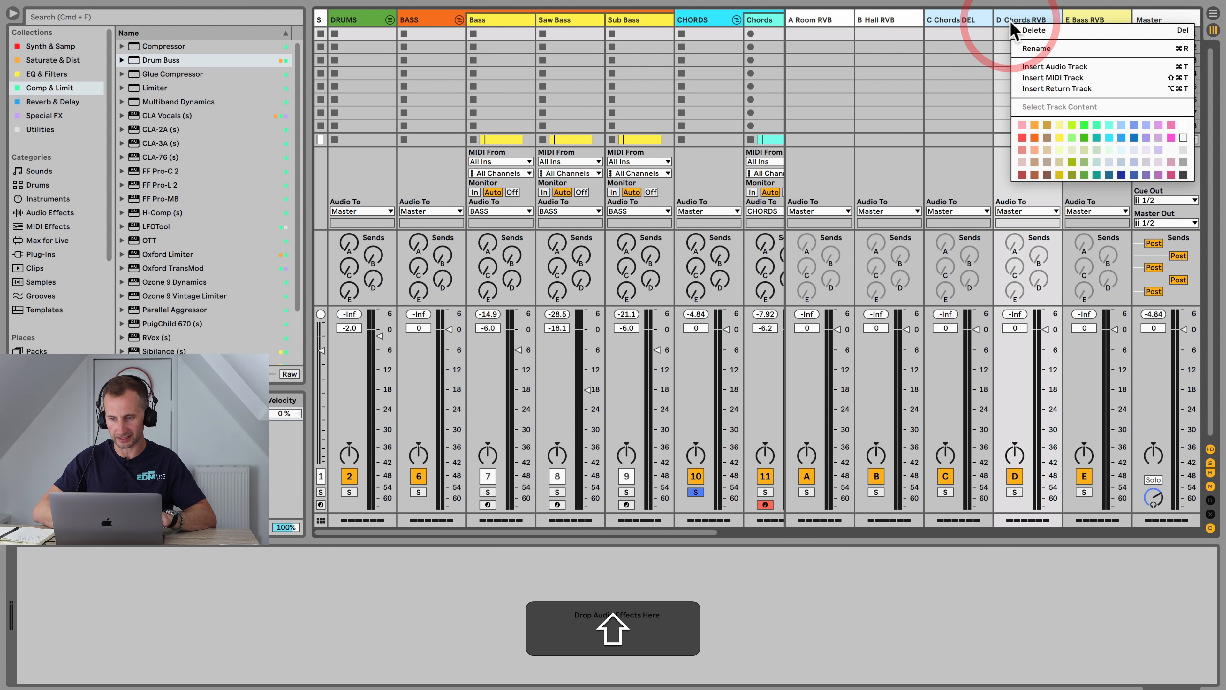
{"action": "left_click", "coordinate": [1109, 123]}
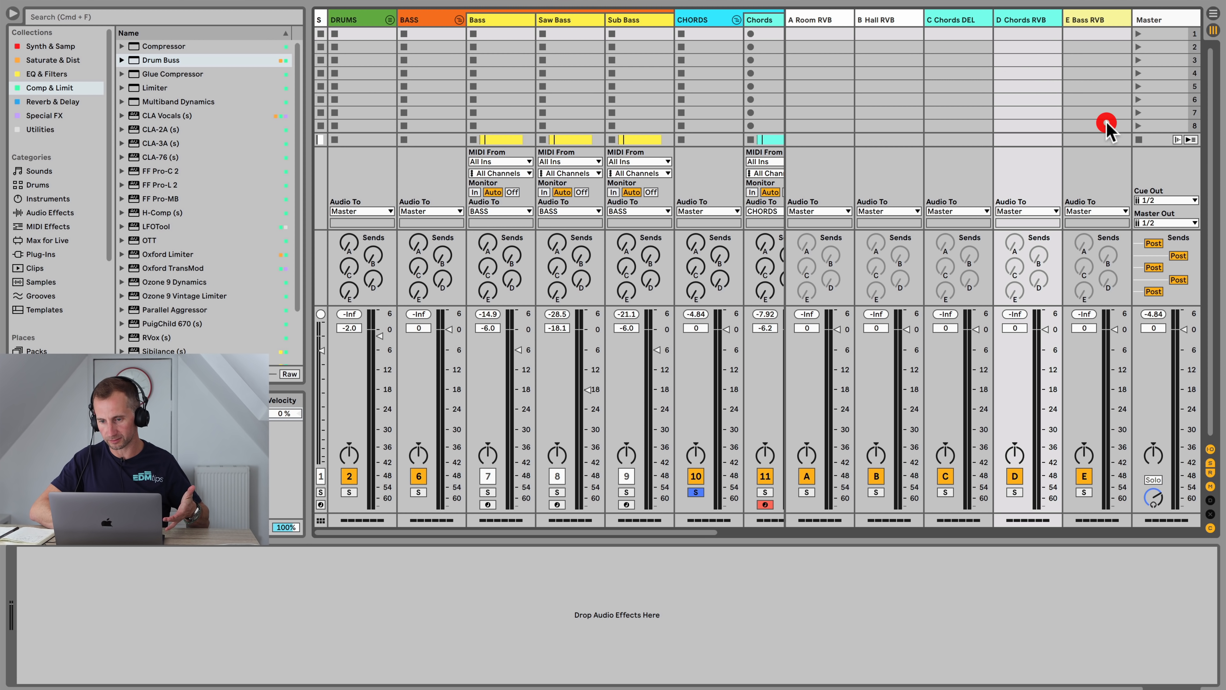
Step: Add an Echo device to the Chords DEL return track
{"action": "left_click", "coordinate": [974, 27]}
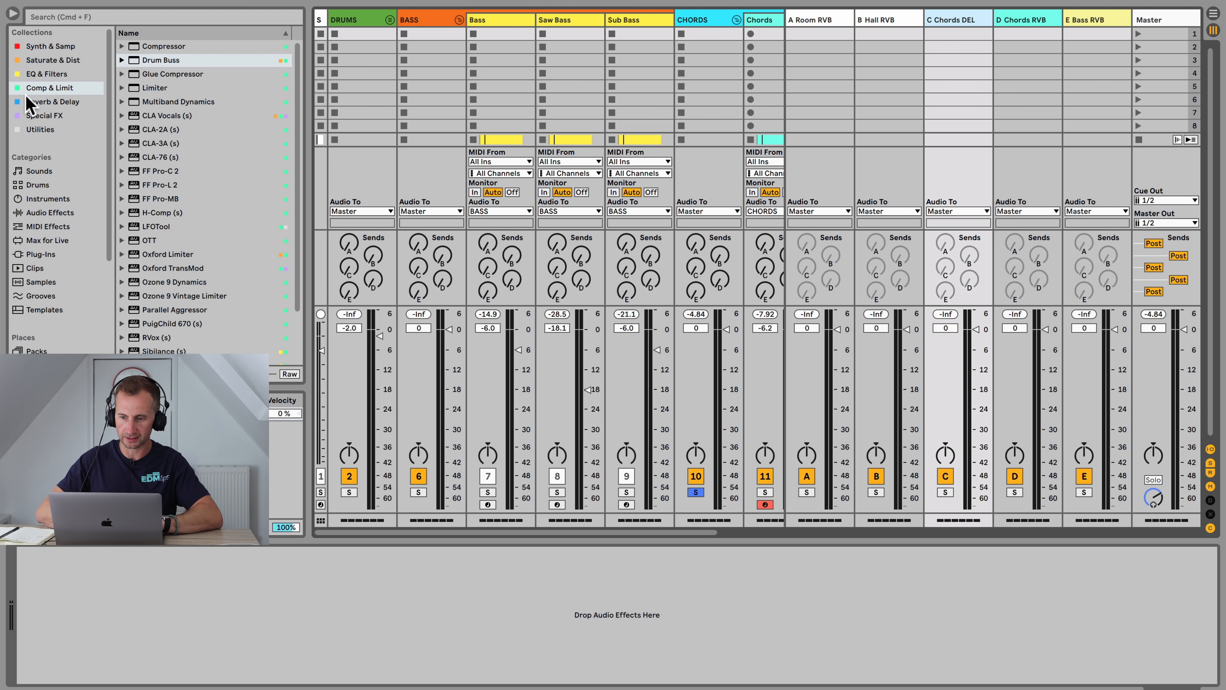
{"action": "left_click", "coordinate": [42, 75]}
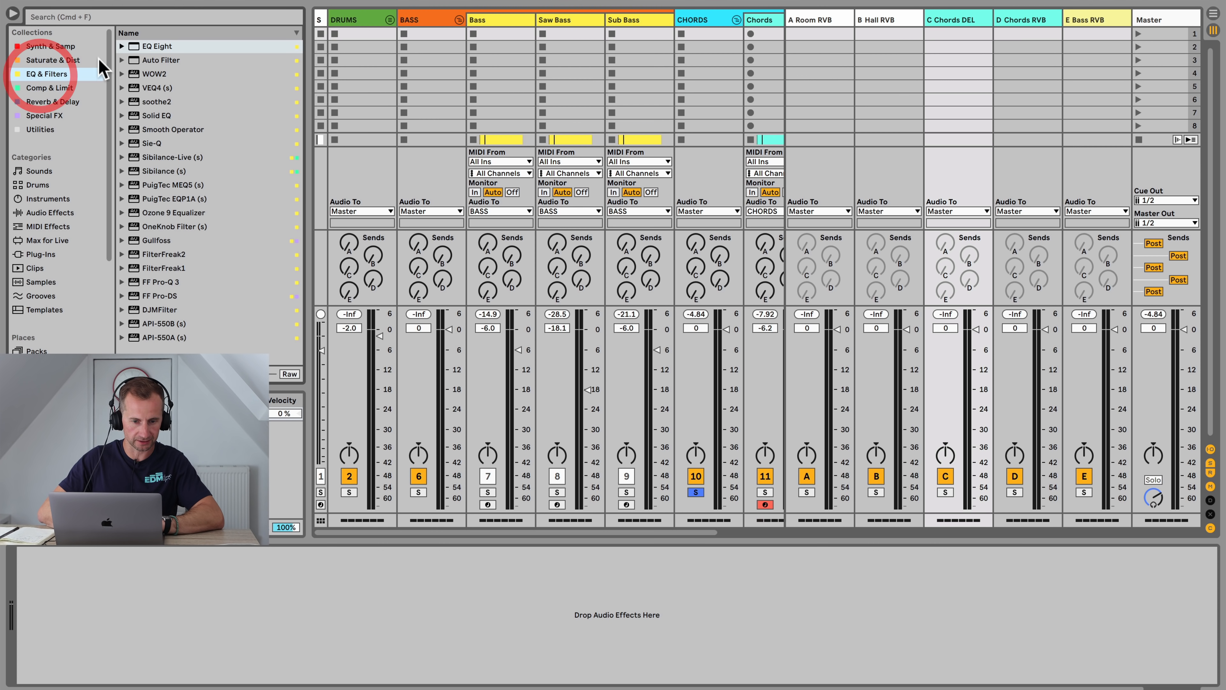
{"action": "left_click", "coordinate": [48, 102]}
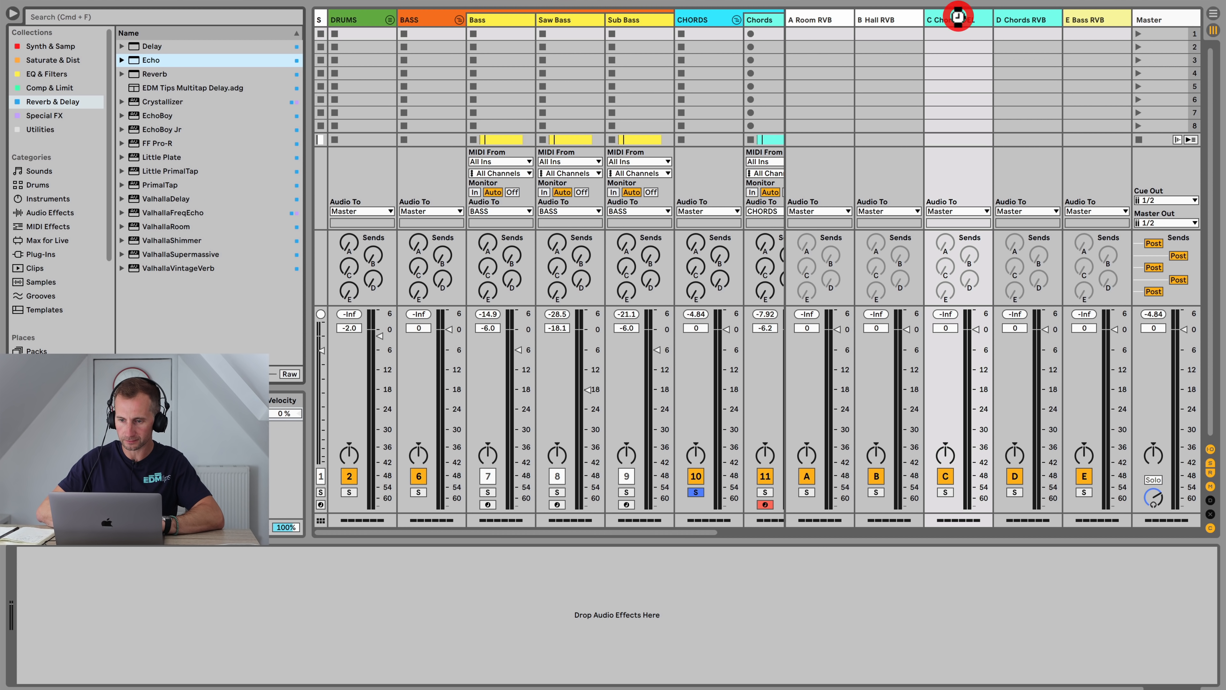
Step: Change the Chords RVB return track's color to a teal shade
{"action": "left_click", "coordinate": [1019, 21], "text": "shift"}
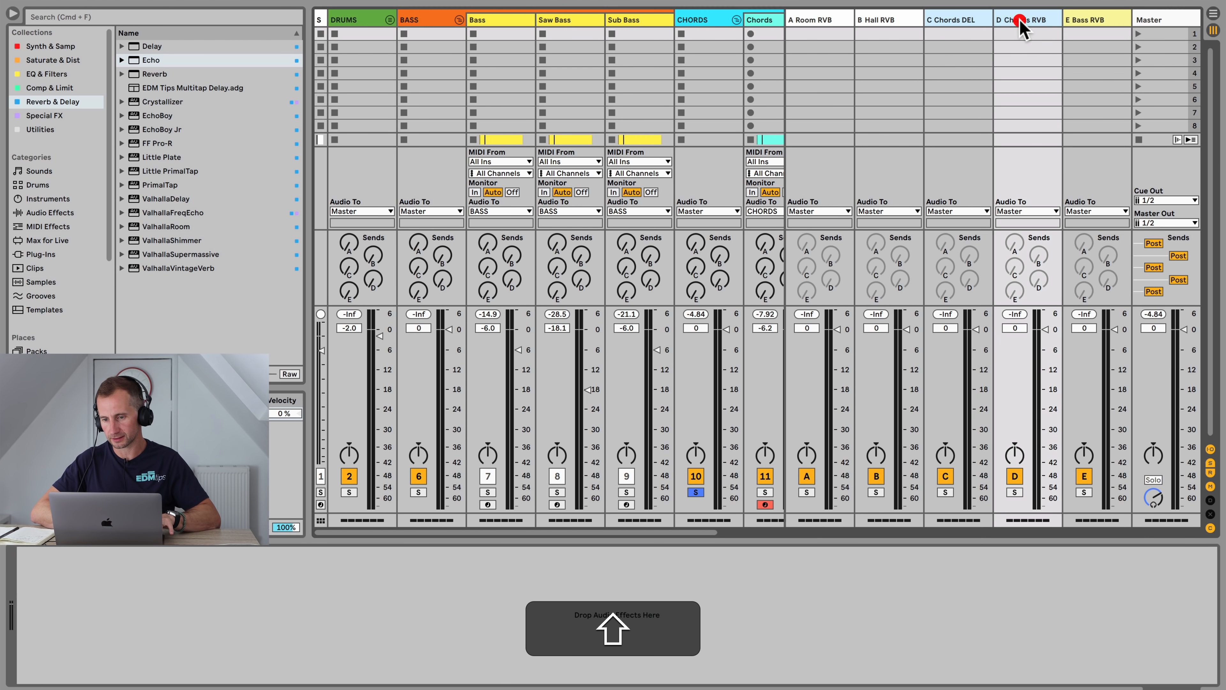
{"action": "right_click", "coordinate": [1021, 22]}
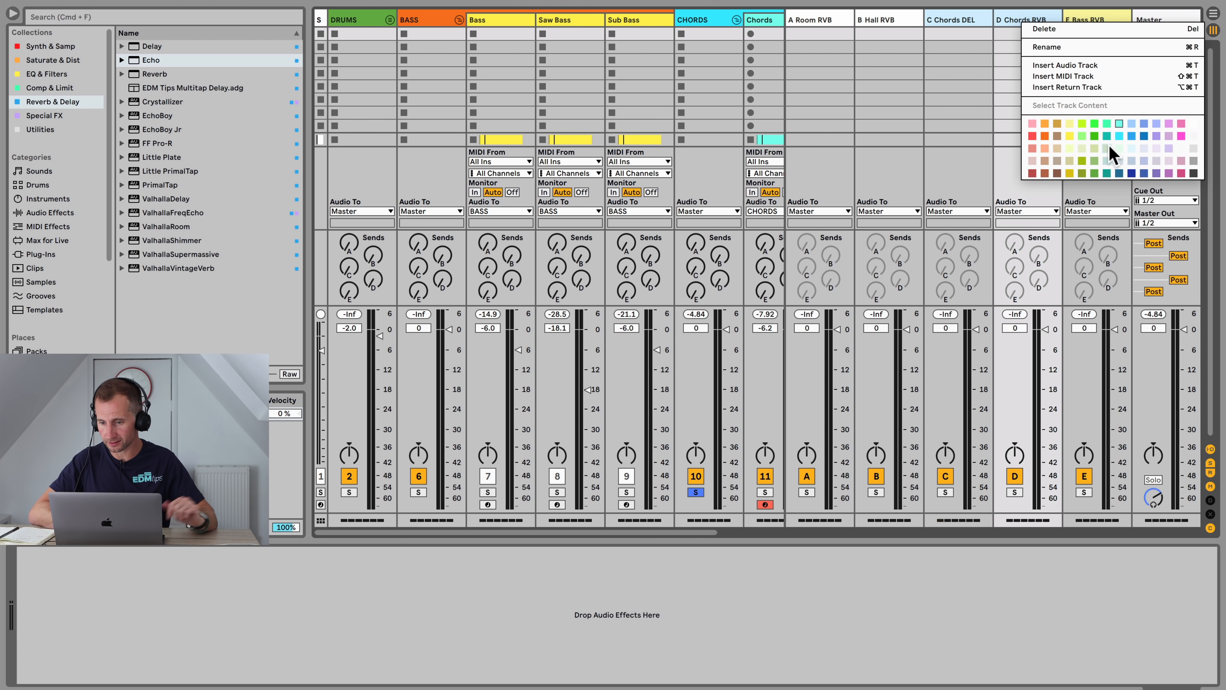
{"action": "left_click", "coordinate": [1120, 148]}
Step: Set the Echo's Dry/Wet to 100 % and switch both delay times to Notes sync mode
{"action": "left_click", "coordinate": [976, 23]}
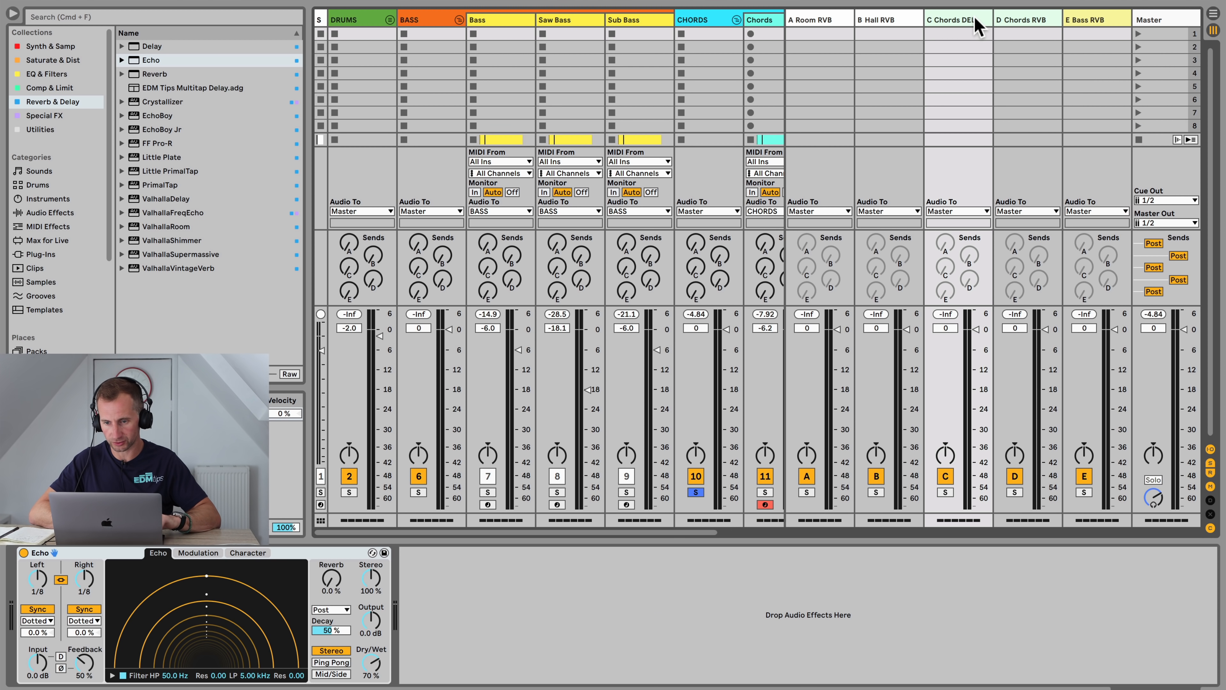
{"action": "left_click_drag", "start_coordinate": [380, 678], "coordinate": [379, 662]}
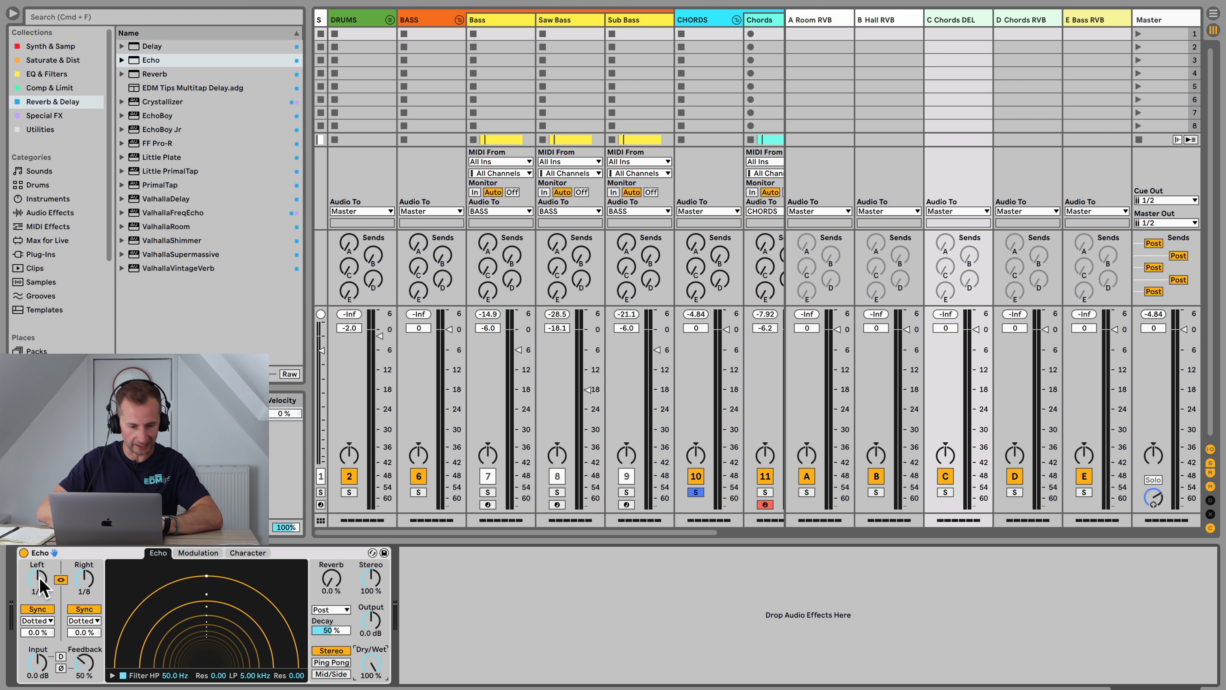
{"action": "left_click", "coordinate": [90, 632]}
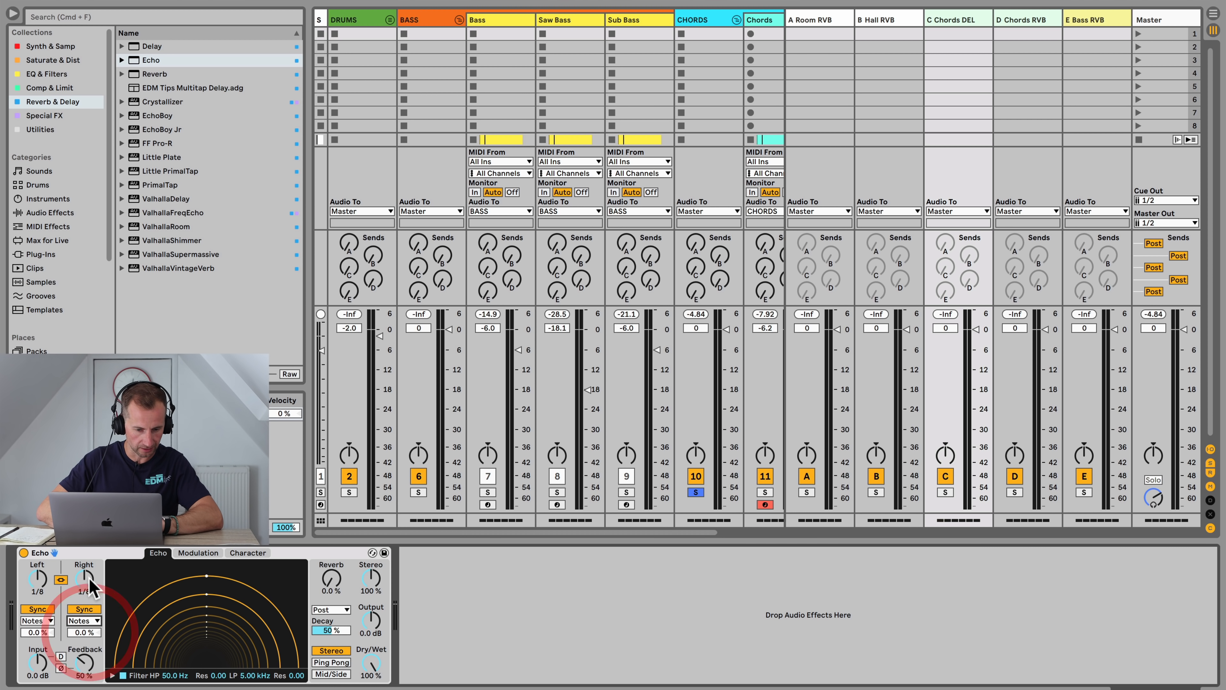
{"action": "left_click_drag", "start_coordinate": [89, 578], "coordinate": [91, 577]}
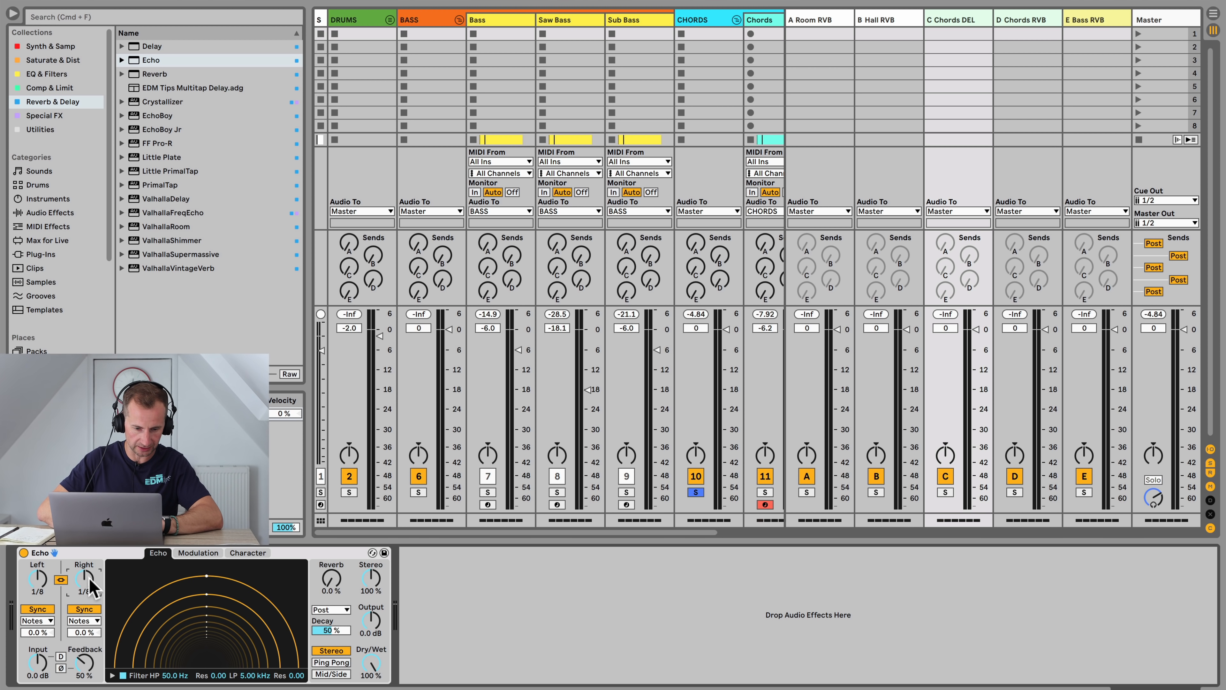
{"action": "scroll", "coordinate": [730, 319], "scroll_direction": "right", "scroll_amount": 3}
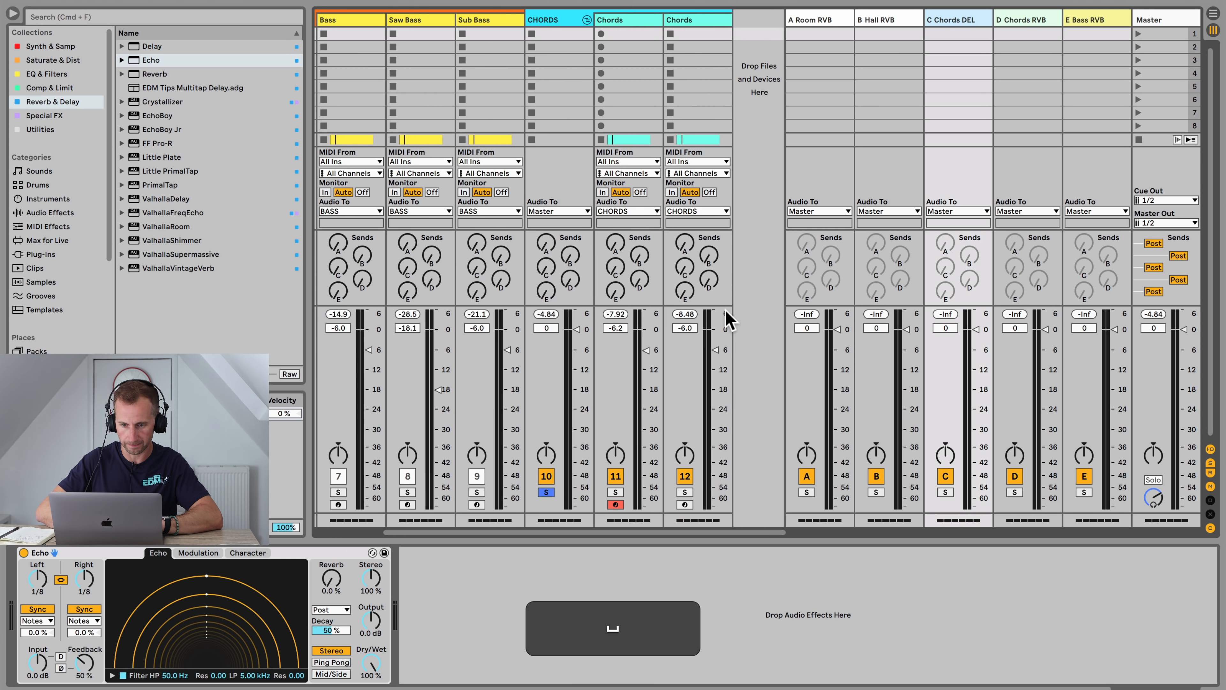
Step: Raise the CHORDS group's send to the Chords DEL return and switch the Echo to Ping Pong mode
{"action": "left_click_drag", "start_coordinate": [546, 267], "coordinate": [546, 244]}
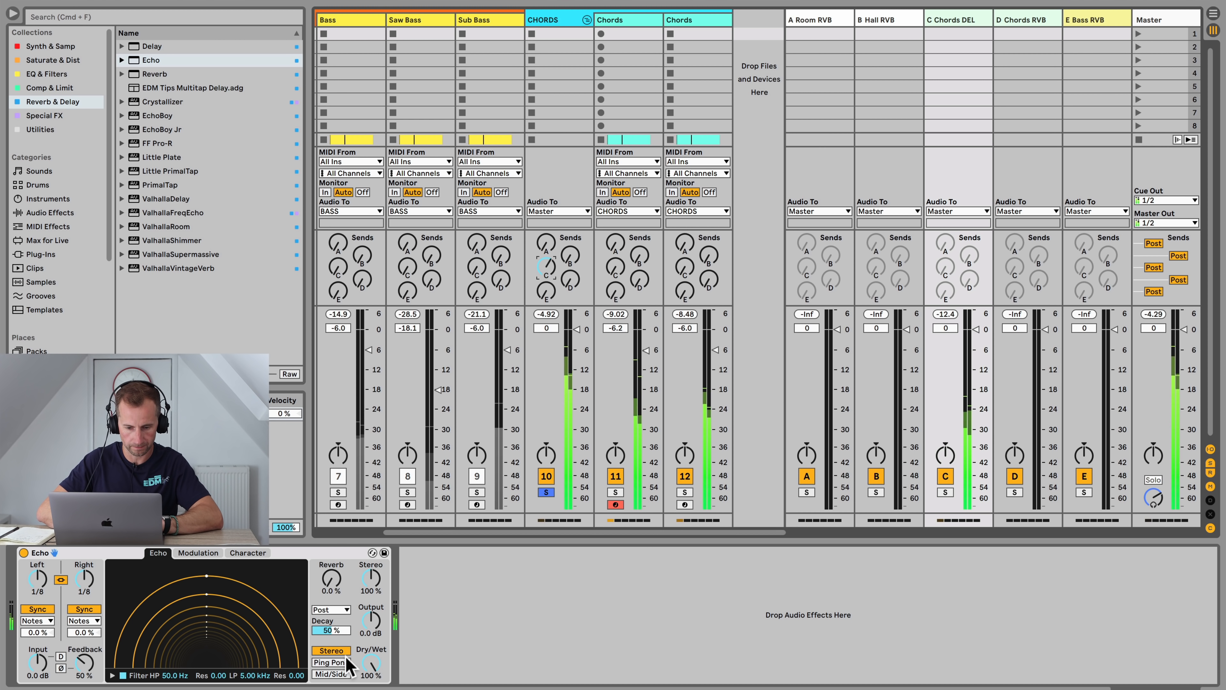
{"action": "left_click", "coordinate": [338, 662]}
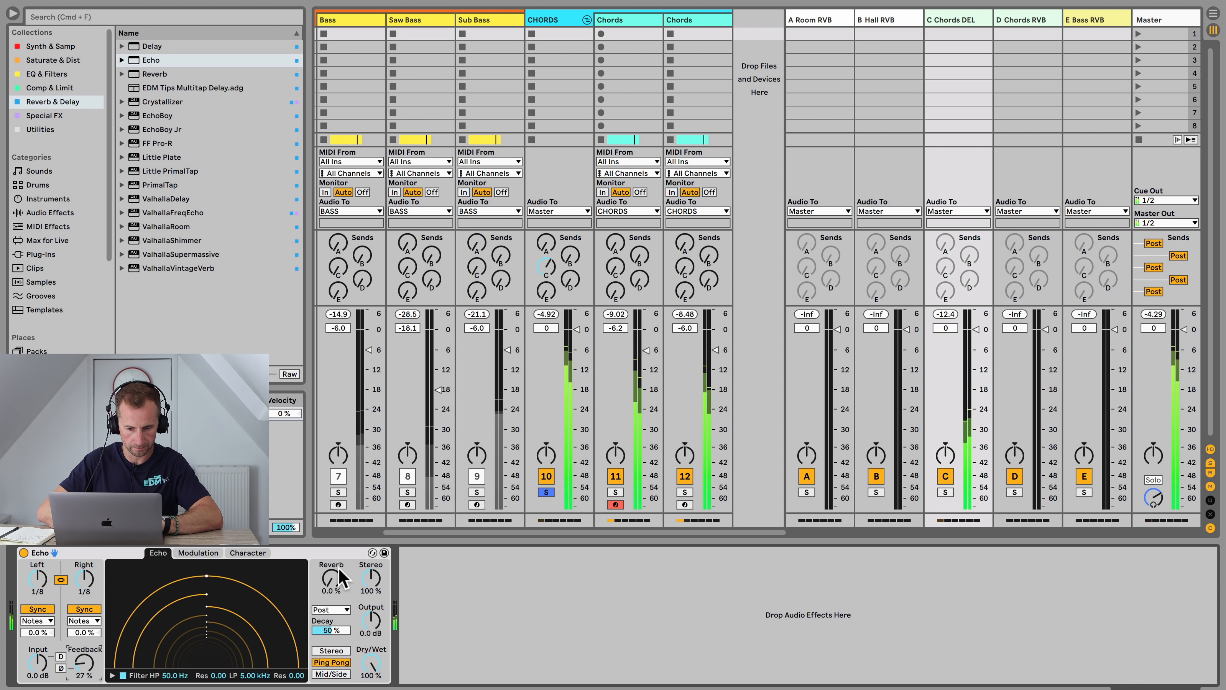
Step: Add a Reverb device to the Chords RVB return track and start playback
{"action": "left_click", "coordinate": [1043, 21]}
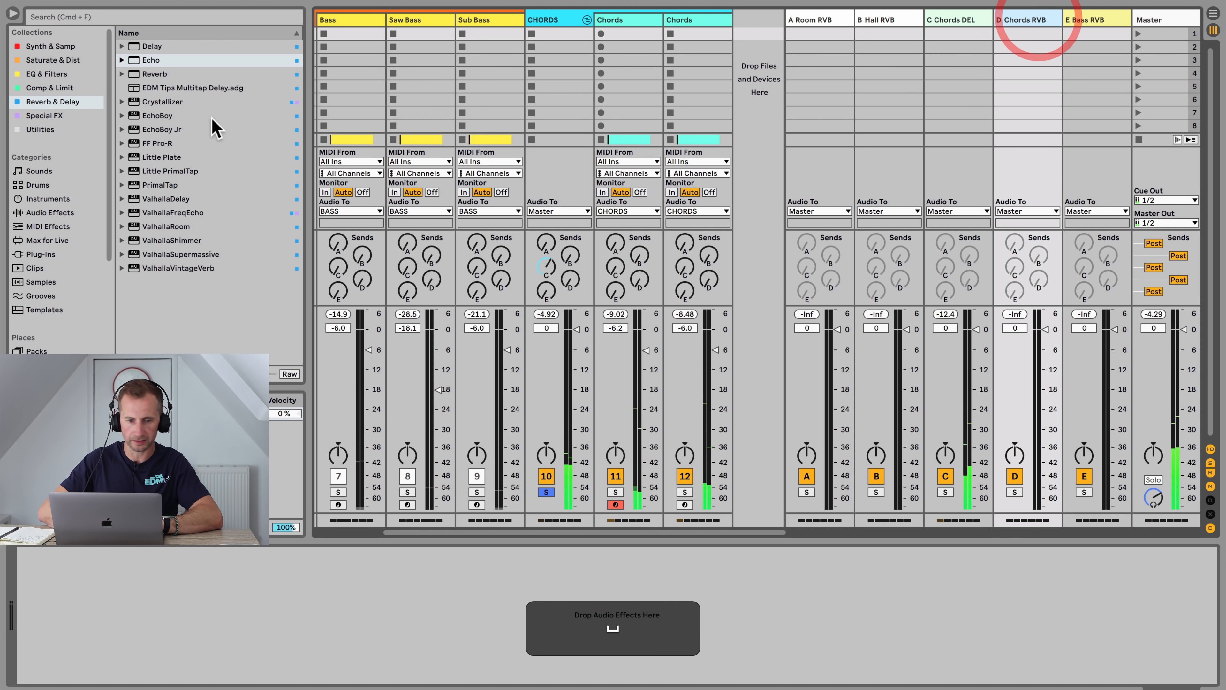
{"action": "double_click", "coordinate": [150, 75]}
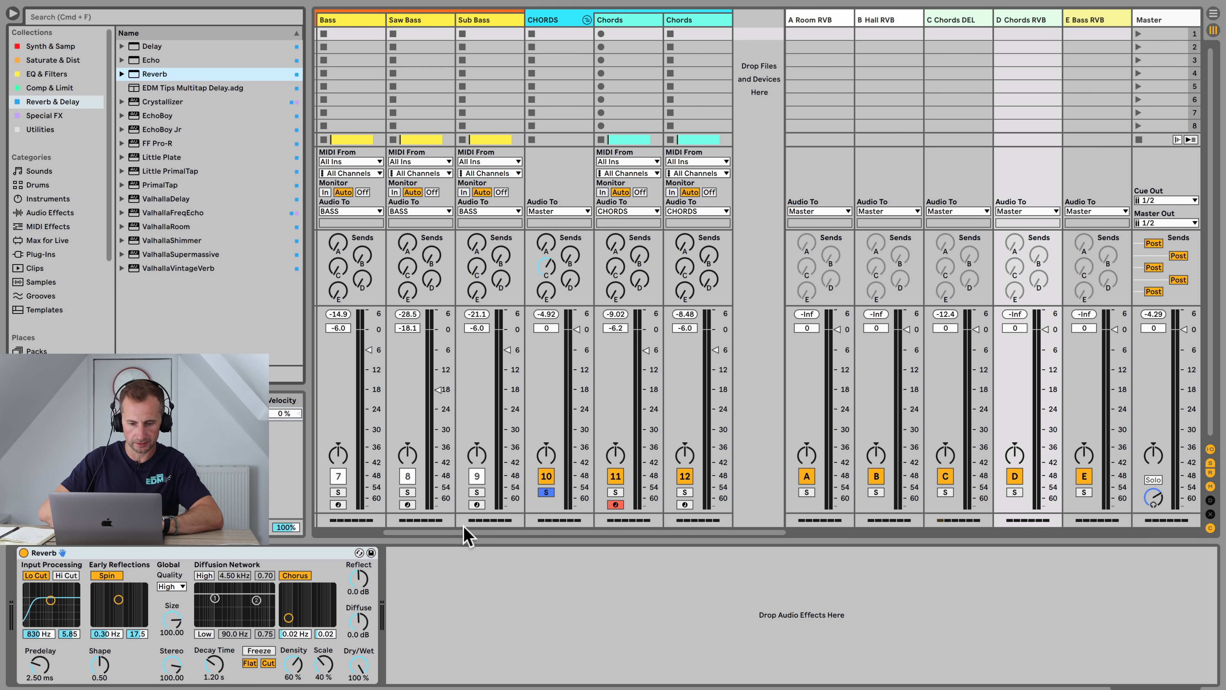
{"action": "left_click", "coordinate": [454, 619]}
{"action": "key", "text": "space"}
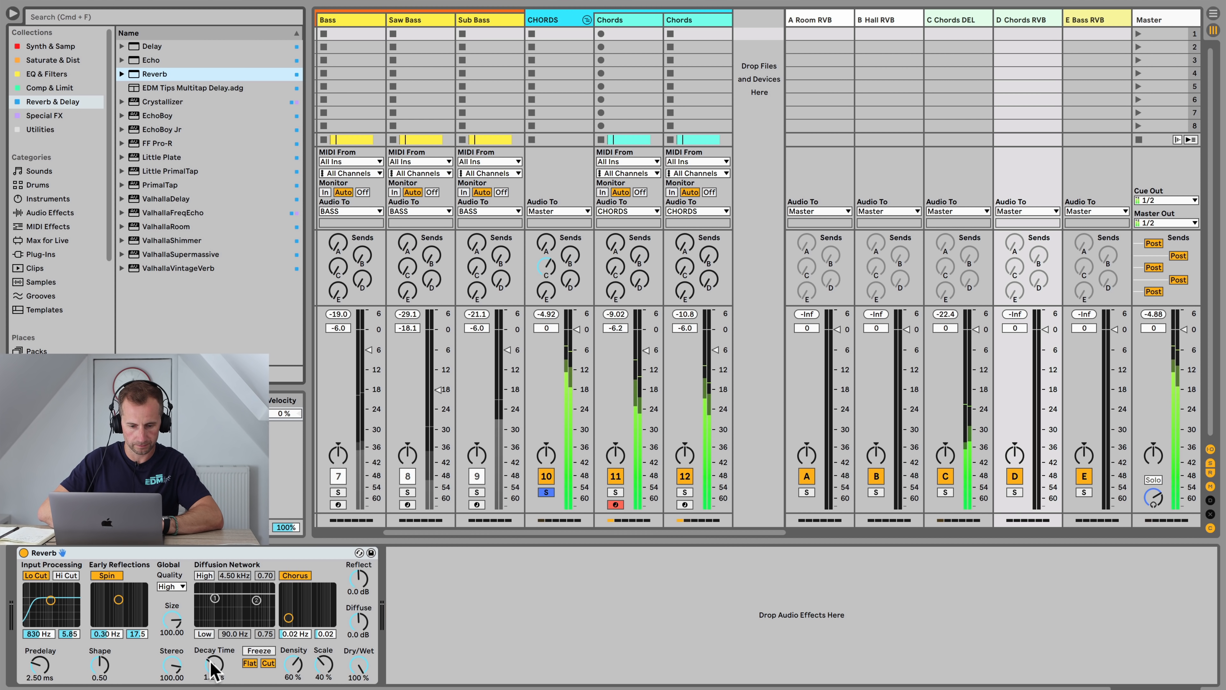
Step: Set the Reverb's decay time to about 4.15 s and send the CHORDS group into the Chords RVB return
{"action": "left_click_drag", "start_coordinate": [214, 664], "coordinate": [214, 650]}
{"action": "mouse_move", "coordinate": [570, 255]}
{"action": "left_mouse_down"}
{"action": "mouse_move", "coordinate": [571, 217]}
{"action": "mouse_move", "coordinate": [572, 261]}
{"action": "left_mouse_up"}
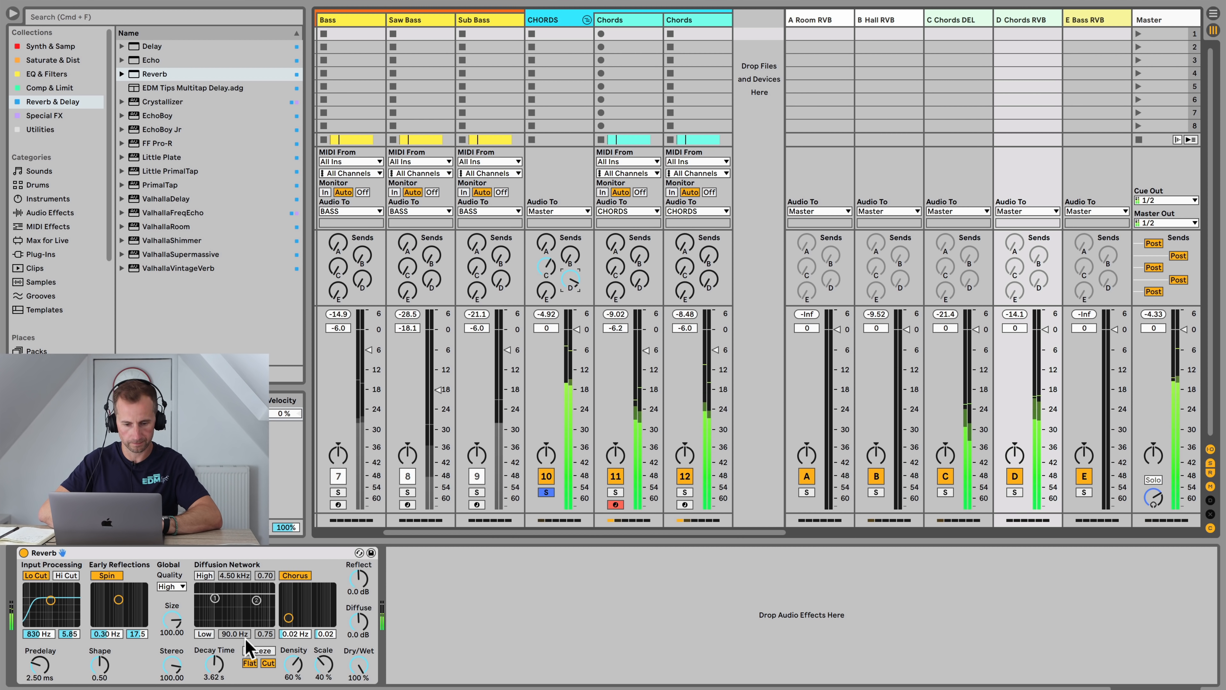
{"action": "left_click_drag", "start_coordinate": [214, 664], "coordinate": [214, 655]}
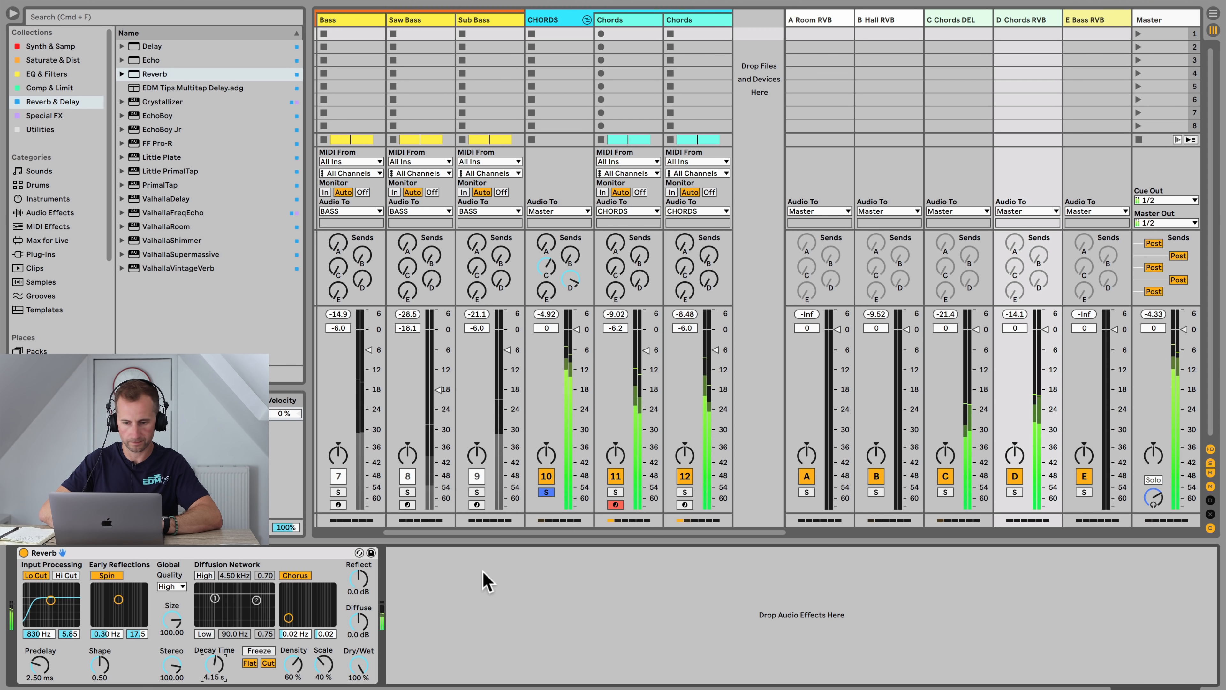
{"action": "key", "text": "space"}
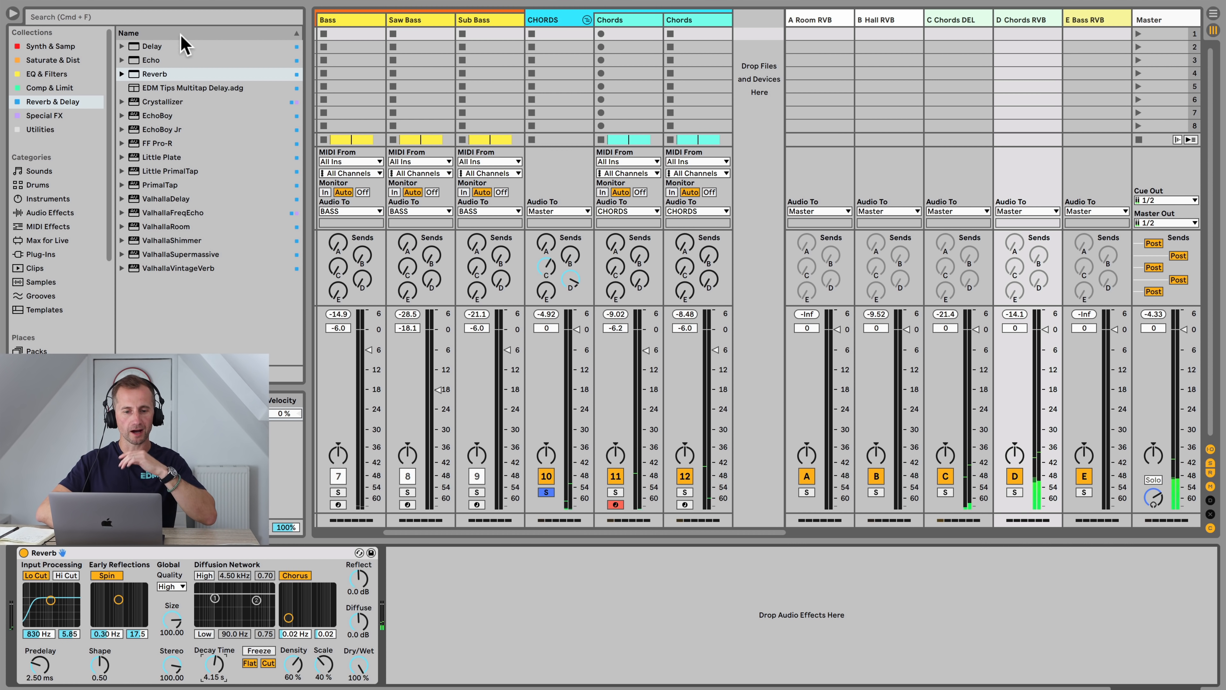
Step: Add a Compressor after the Reverb on Chords RVB and enable its sidechain from the CHORDS group
{"action": "left_click", "coordinate": [53, 87]}
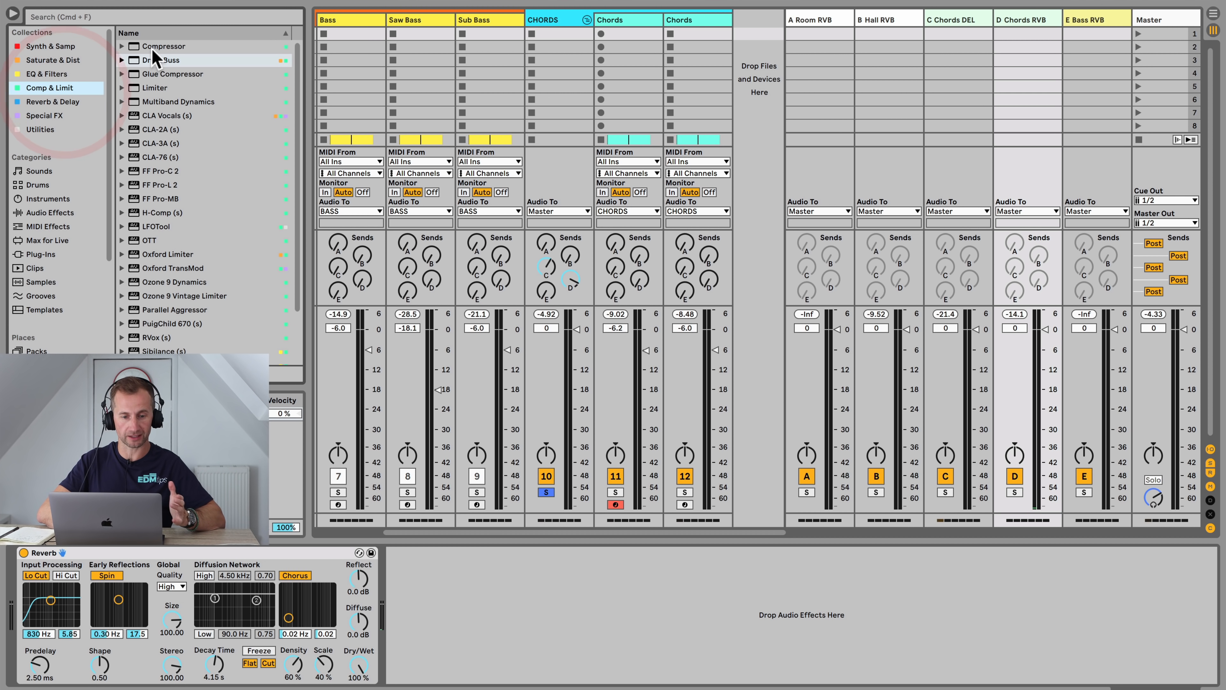
{"action": "left_click_drag", "start_coordinate": [163, 46], "coordinate": [545, 553]}
{"action": "left_click_drag", "start_coordinate": [568, 598], "coordinate": [569, 598]}
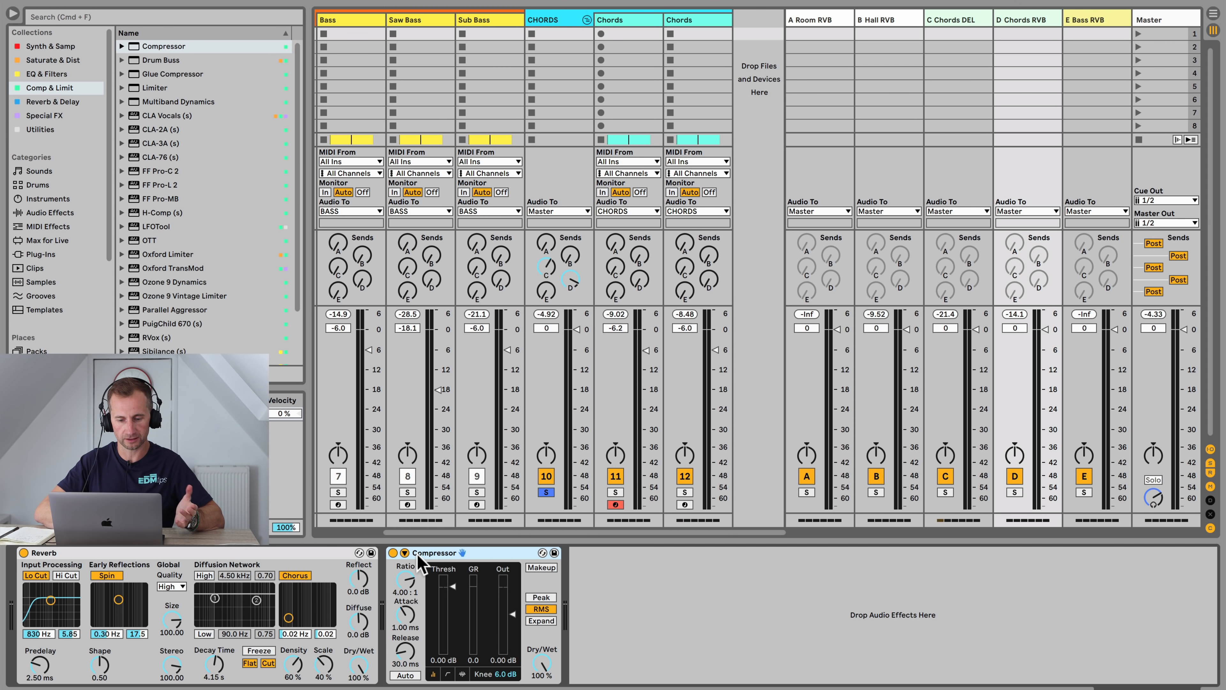
{"action": "left_click", "coordinate": [405, 552]}
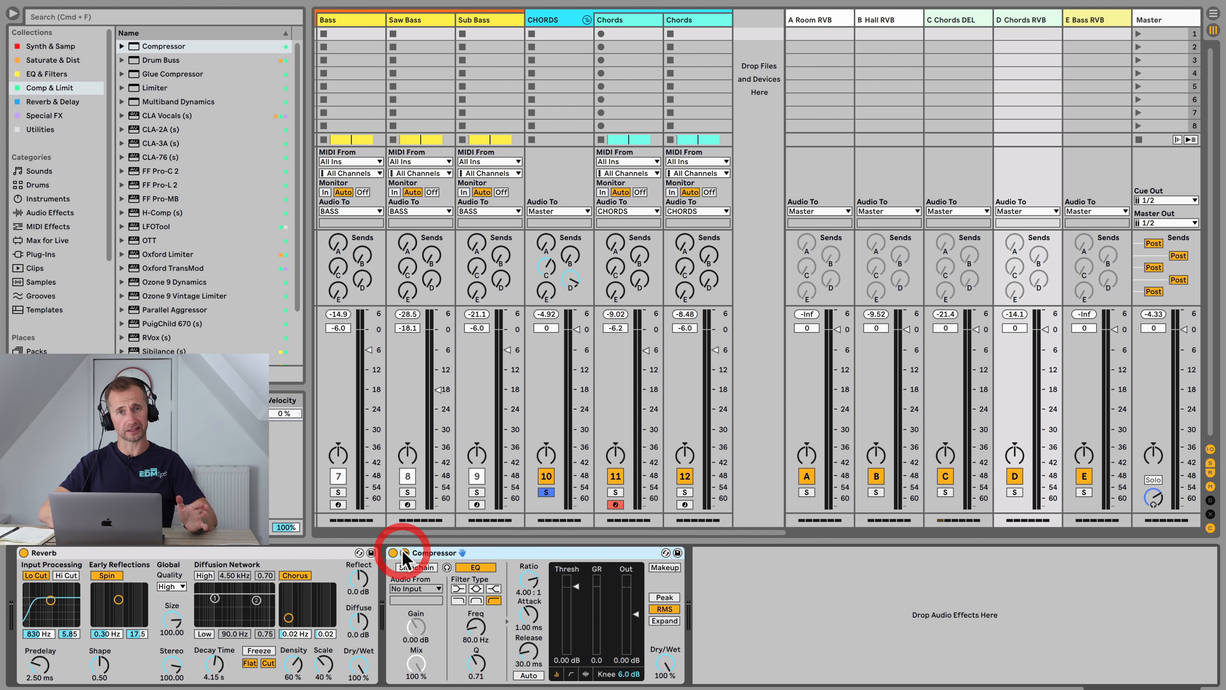
{"action": "left_click", "coordinate": [416, 569]}
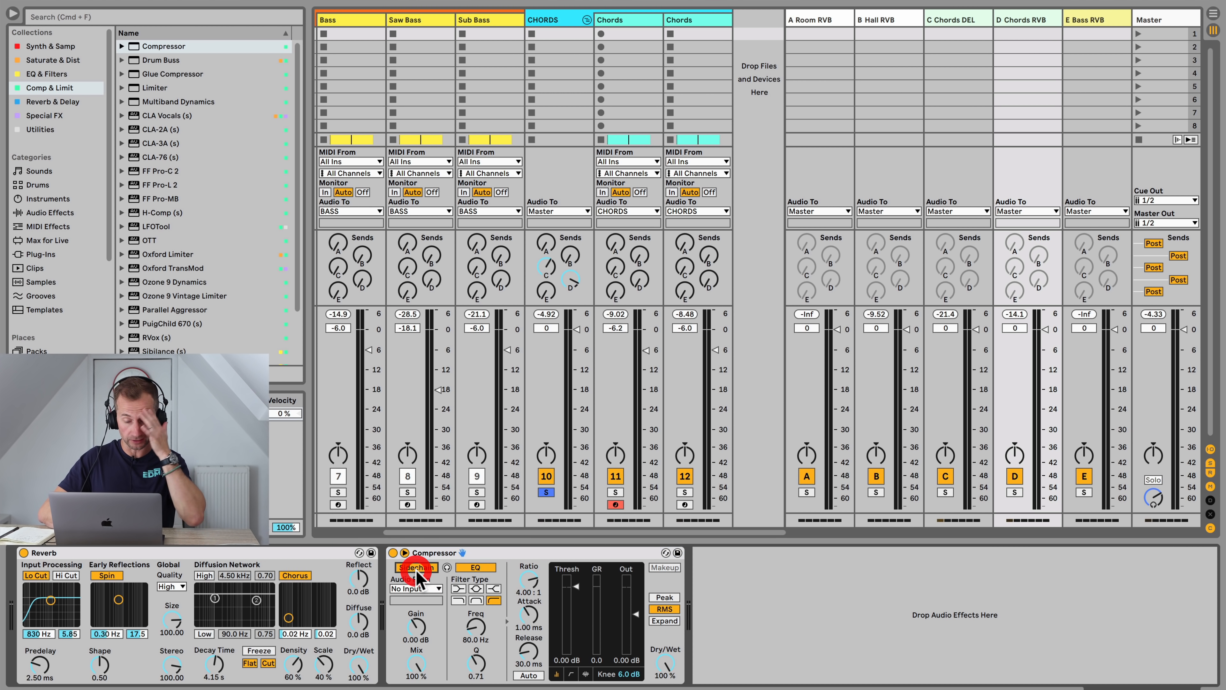
{"action": "left_click", "coordinate": [436, 591]}
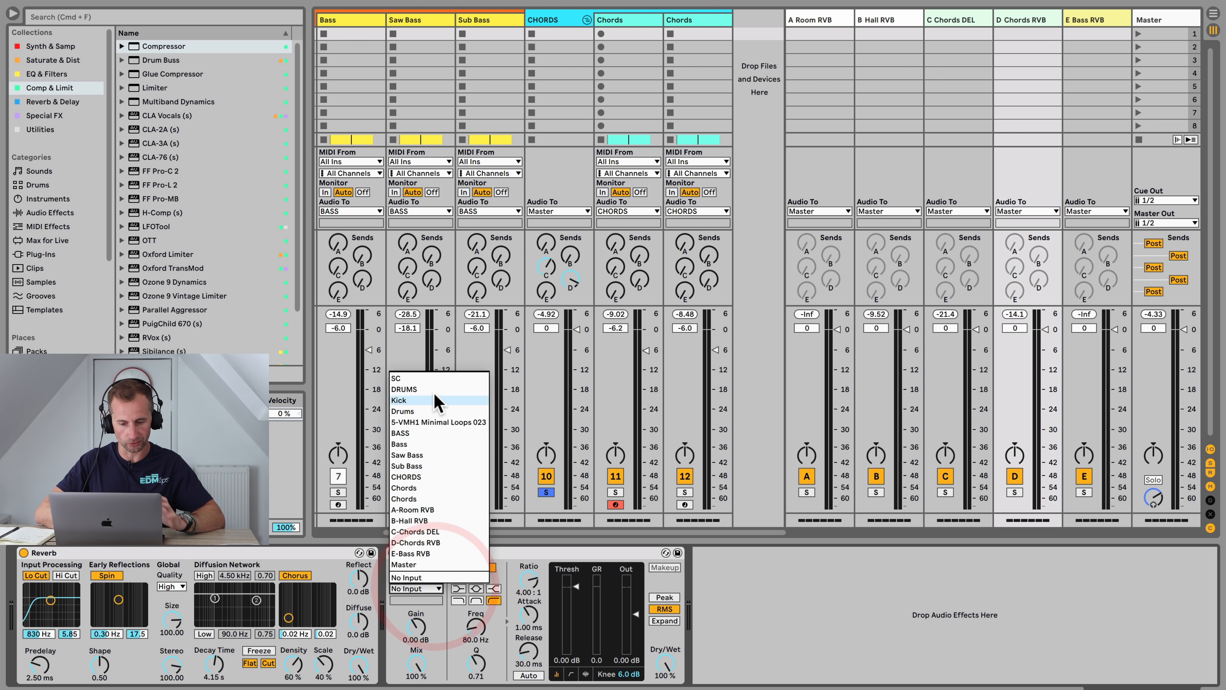
{"action": "left_click", "coordinate": [437, 477]}
Step: Compare with the CHORDS group's compressor, then set this compressor's threshold to about -20.7 dB and attack to 0.01 ms
{"action": "left_click", "coordinate": [565, 20]}
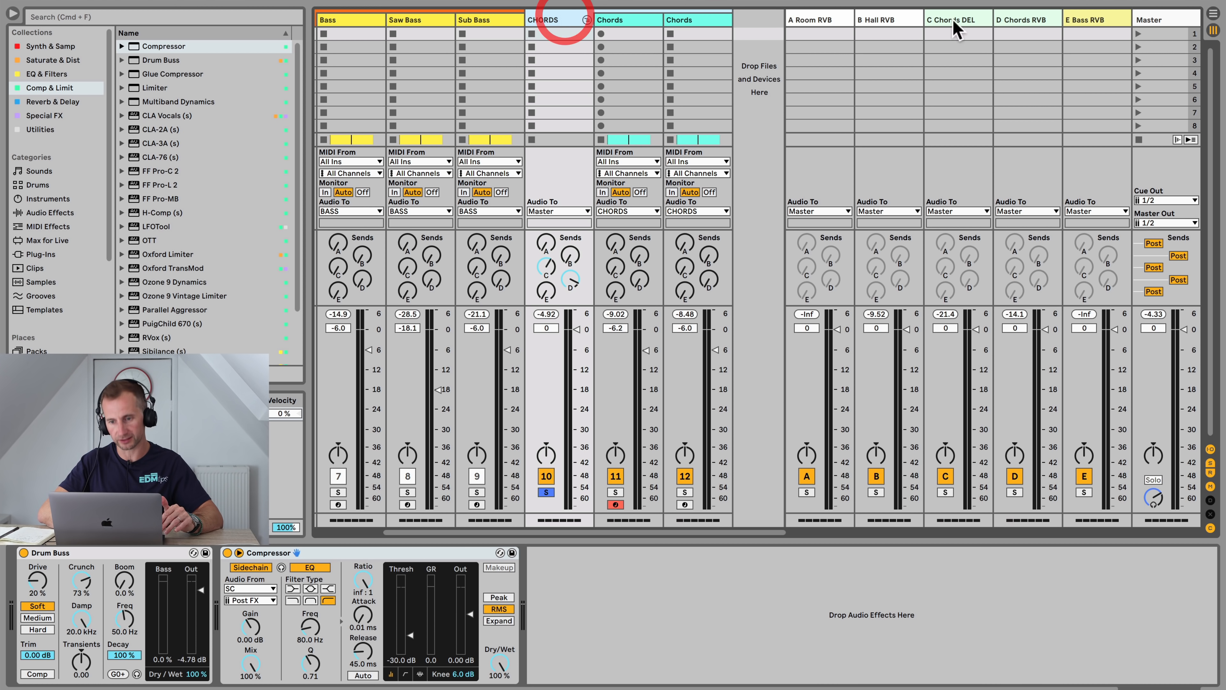
{"action": "left_click", "coordinate": [1027, 21]}
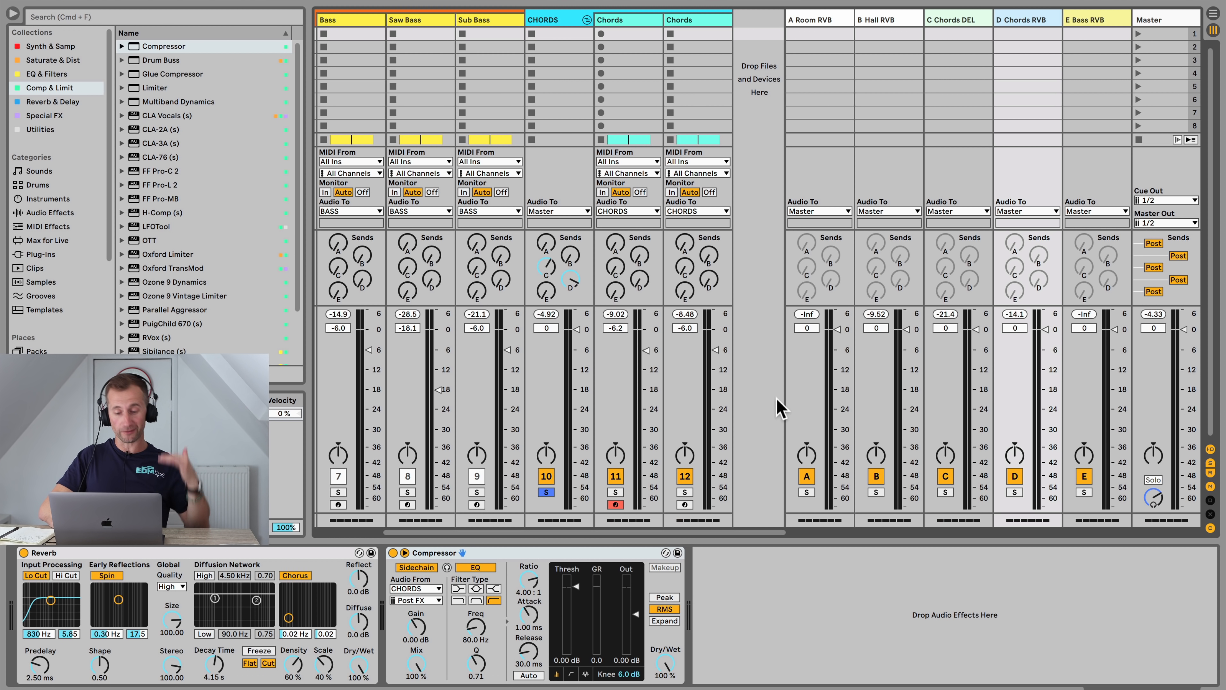
{"action": "left_click_drag", "start_coordinate": [578, 589], "coordinate": [578, 591]}
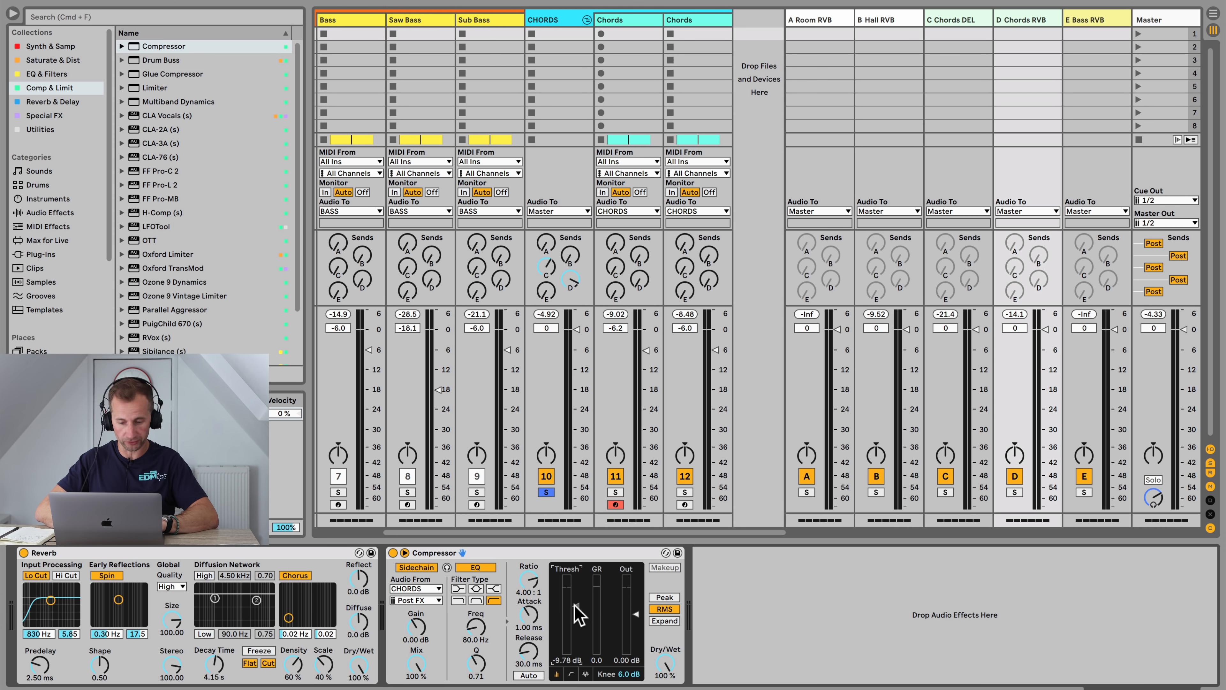
{"action": "key", "text": "space"}
{"action": "mouse_move", "coordinate": [577, 609]}
{"action": "left_mouse_down"}
{"action": "mouse_move", "coordinate": [576, 634]}
{"action": "mouse_move", "coordinate": [525, 645]}
{"action": "left_mouse_up"}
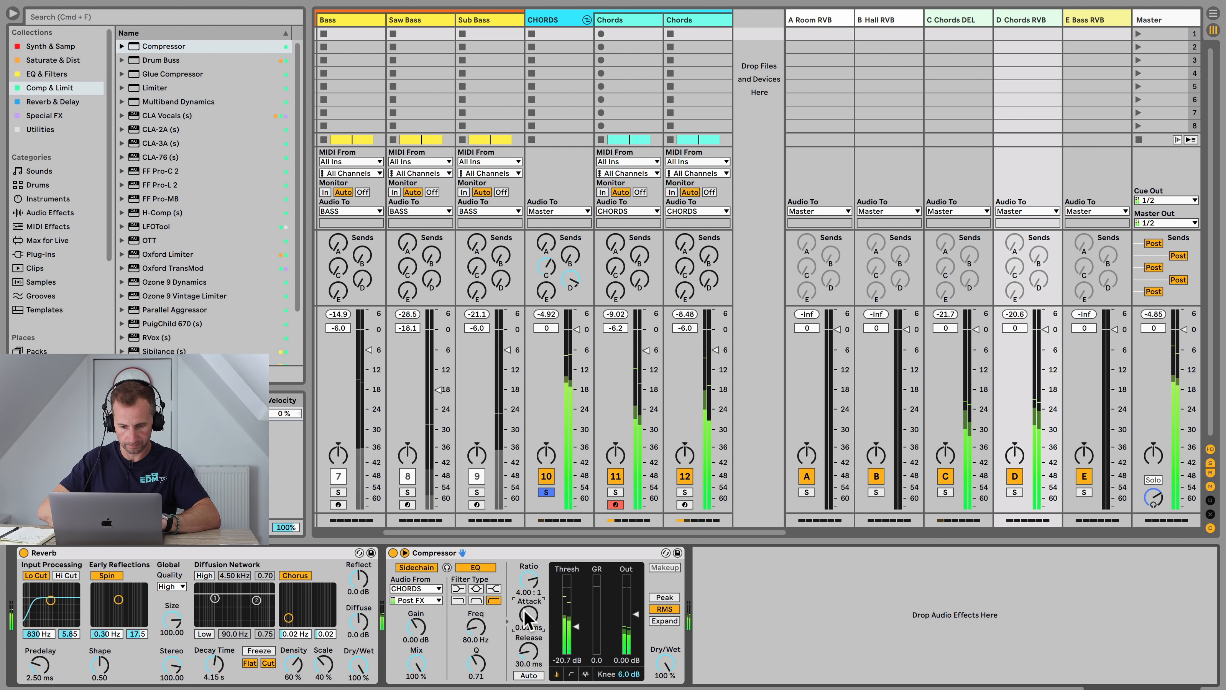
Step: Copy the sidechained Compressor onto the Chords DEL return after the Echo and fold it
{"action": "left_click", "coordinate": [393, 553]}
{"action": "left_click", "coordinate": [393, 553]}
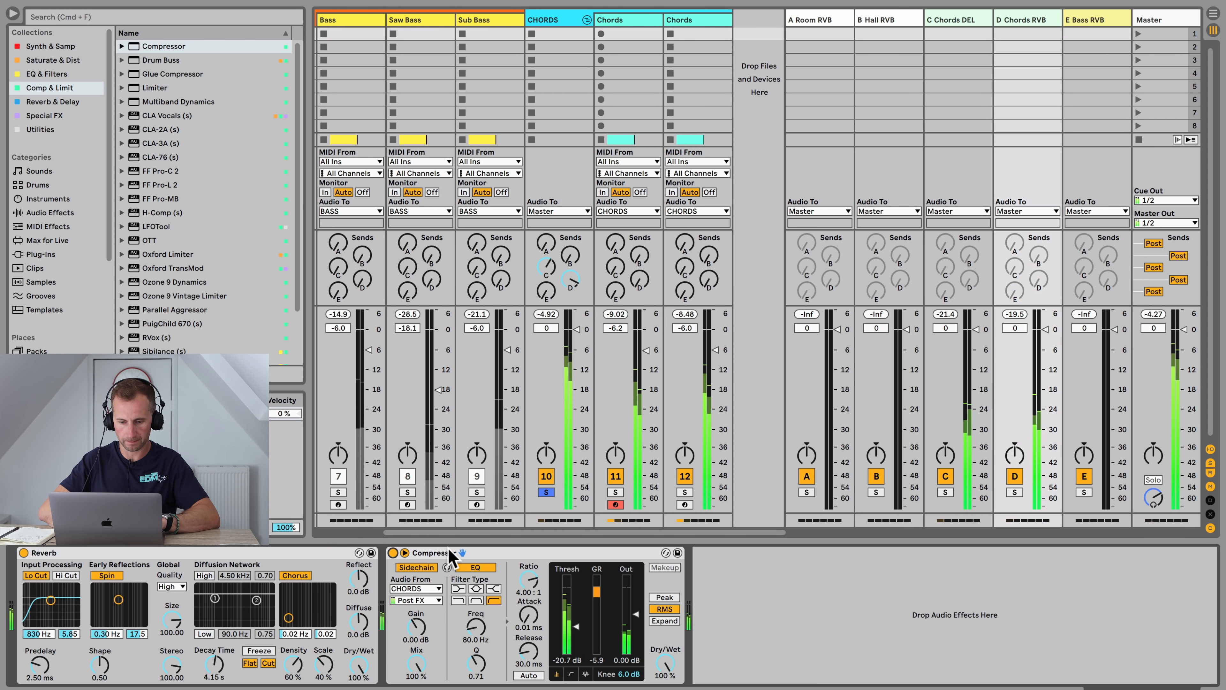
{"action": "key", "text": "super+c"}
{"action": "left_click", "coordinate": [971, 22]}
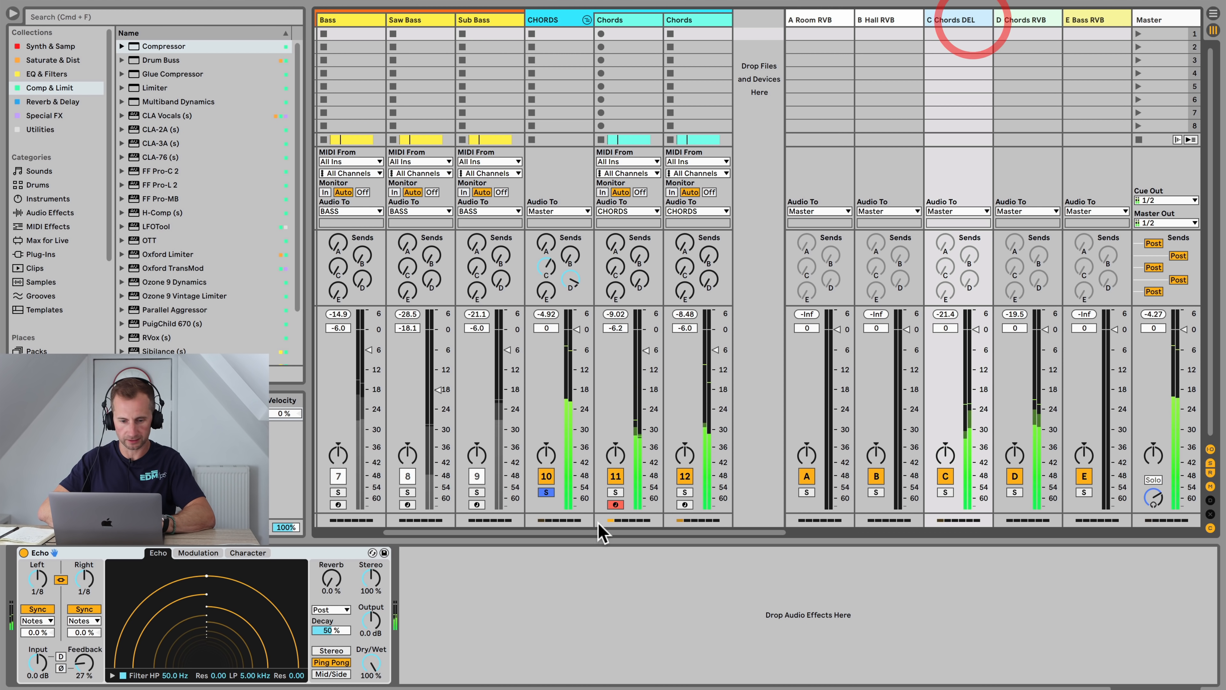
{"action": "left_click", "coordinate": [550, 570]}
{"action": "key", "text": "super+v"}
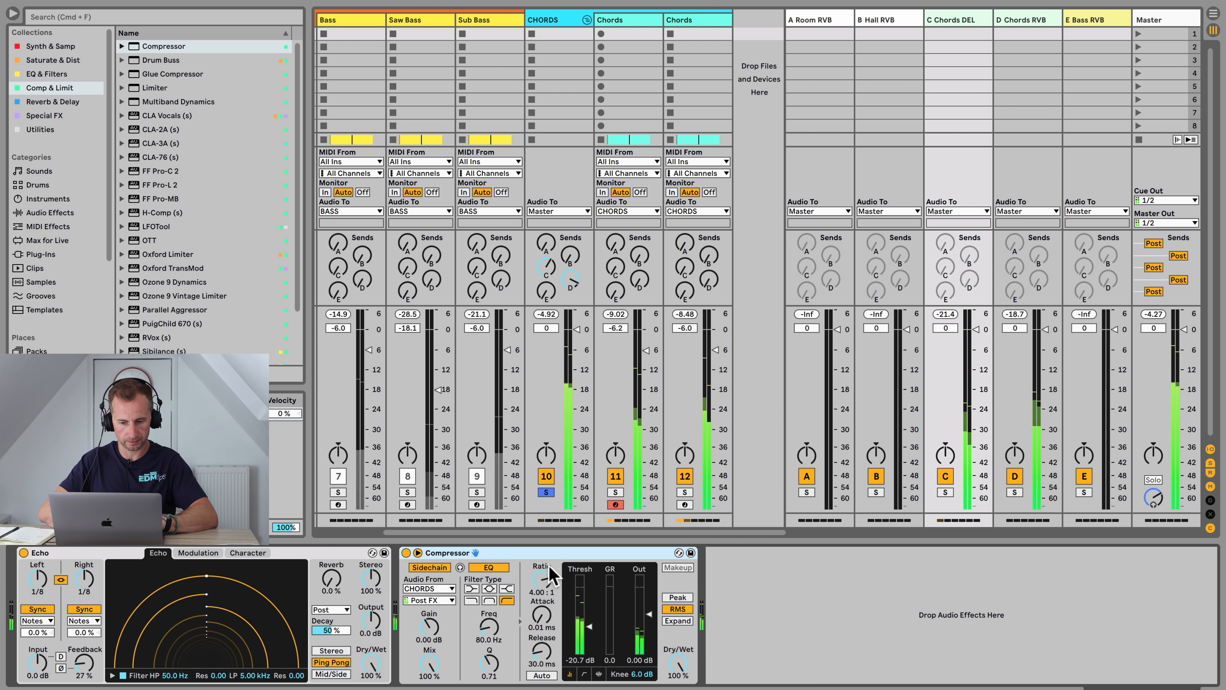
{"action": "double_click", "coordinate": [554, 553]}
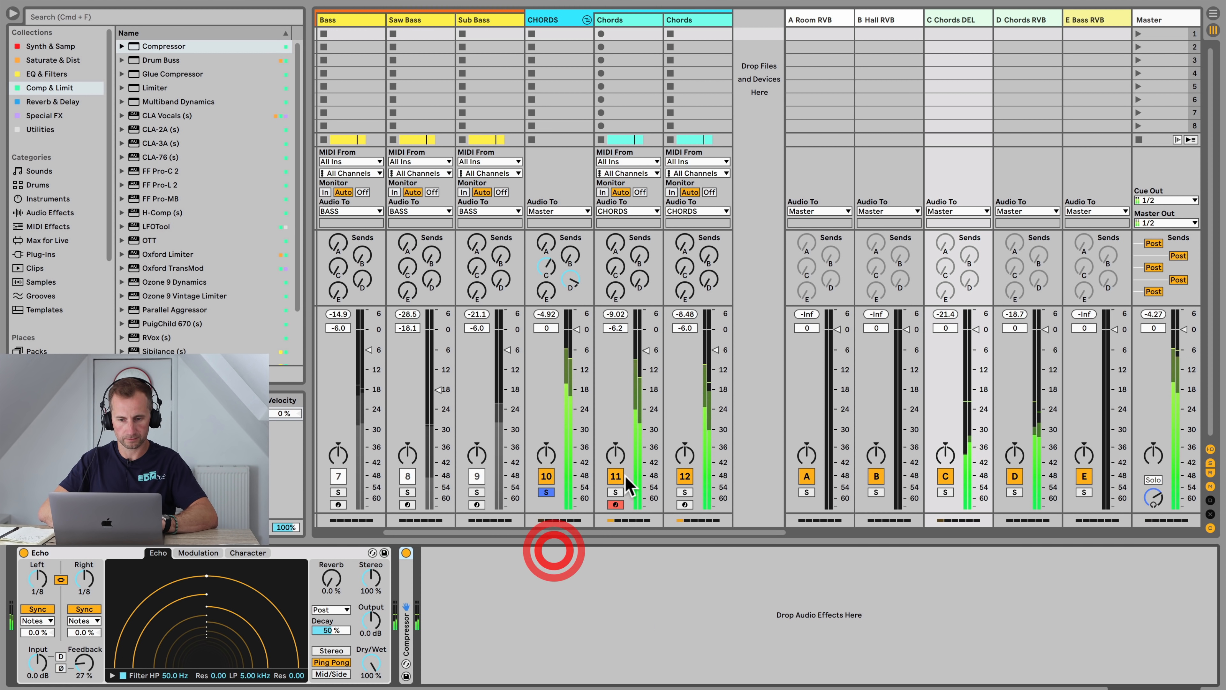
Step: Add an EQ Eight to the CHORDS group and move its low cut to about 90 Hz
{"action": "left_click", "coordinate": [560, 20]}
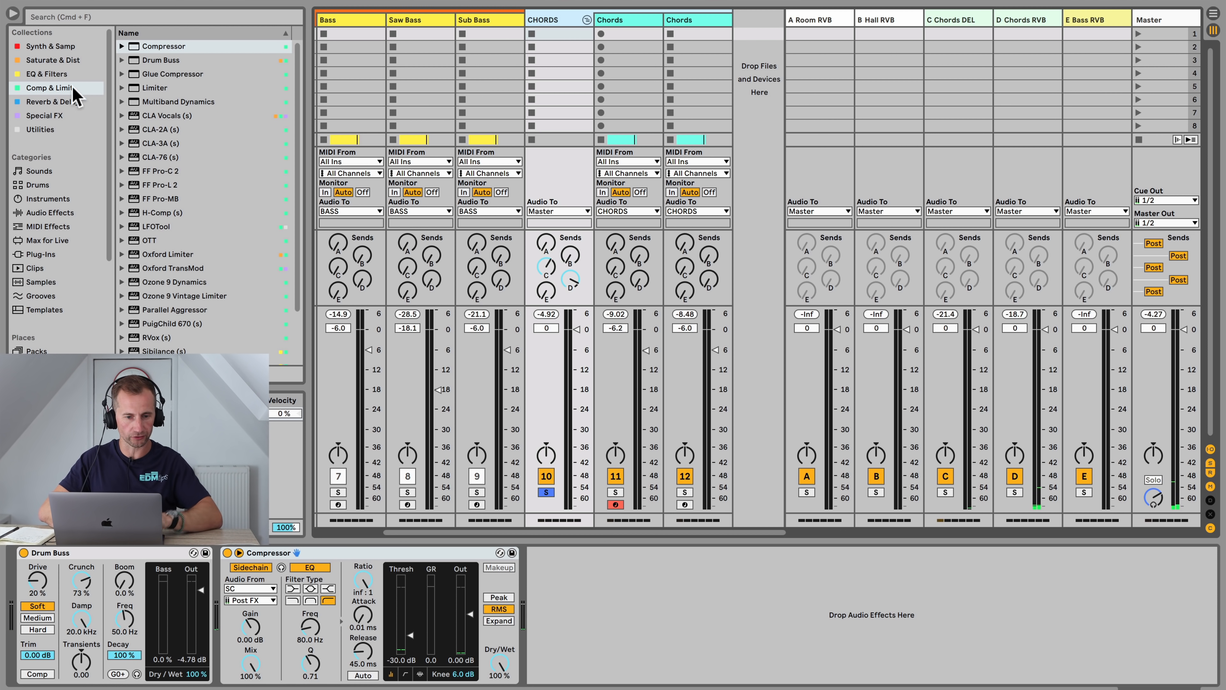
{"action": "left_click", "coordinate": [53, 74]}
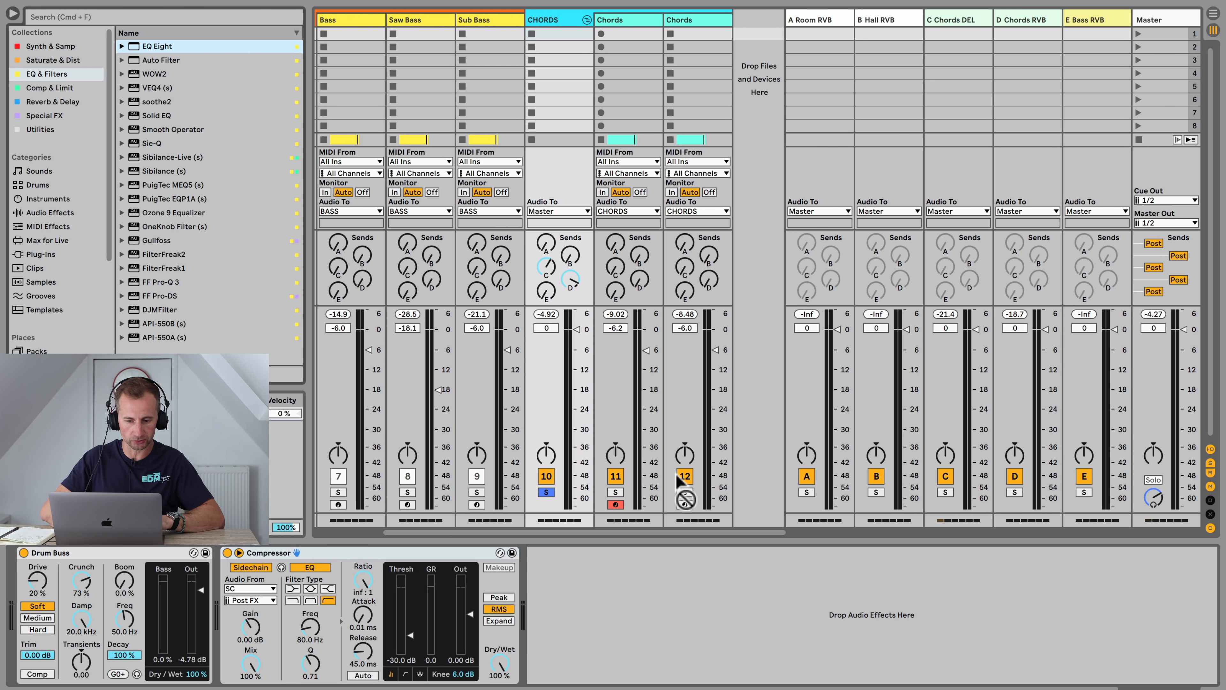
{"action": "left_click_drag", "start_coordinate": [680, 480], "coordinate": [741, 595]}
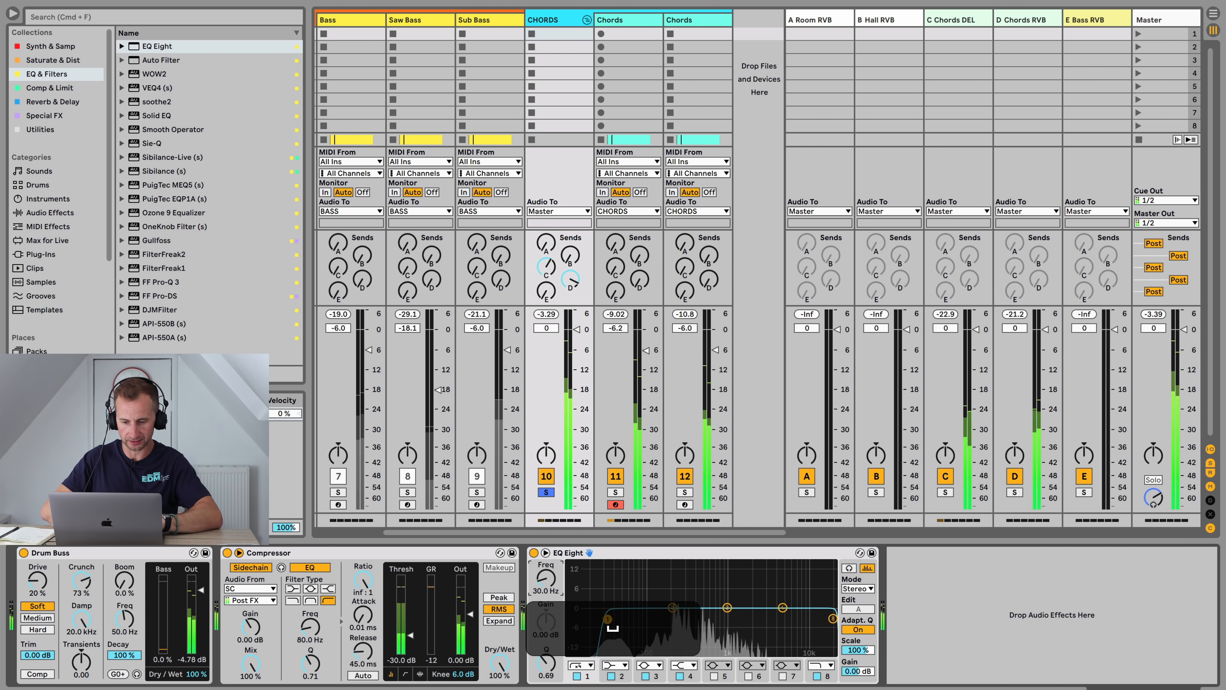
{"action": "left_click_drag", "start_coordinate": [610, 622], "coordinate": [646, 622]}
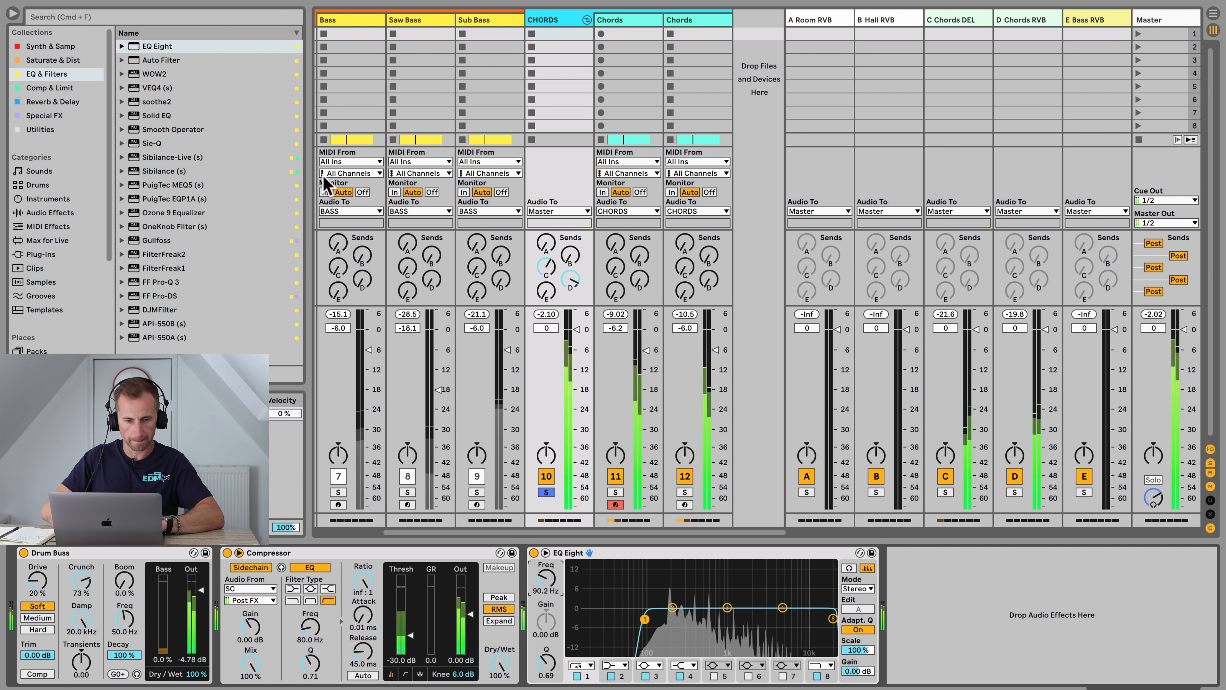
Step: Add an Auto Filter to the CHORDS group before the EQ Eight and lower its cutoff to about 293 Hz
{"action": "left_click_drag", "start_coordinate": [161, 60], "coordinate": [527, 599]}
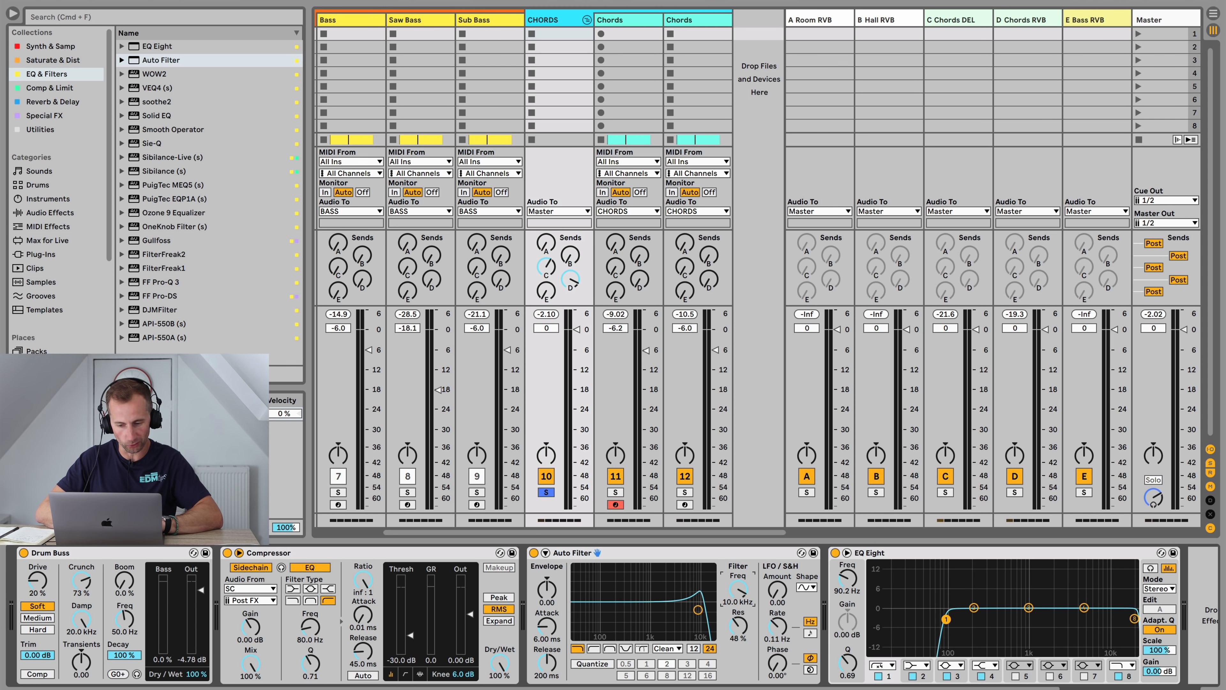
{"action": "key", "text": "space"}
{"action": "left_click_drag", "start_coordinate": [739, 589], "coordinate": [738, 658]}
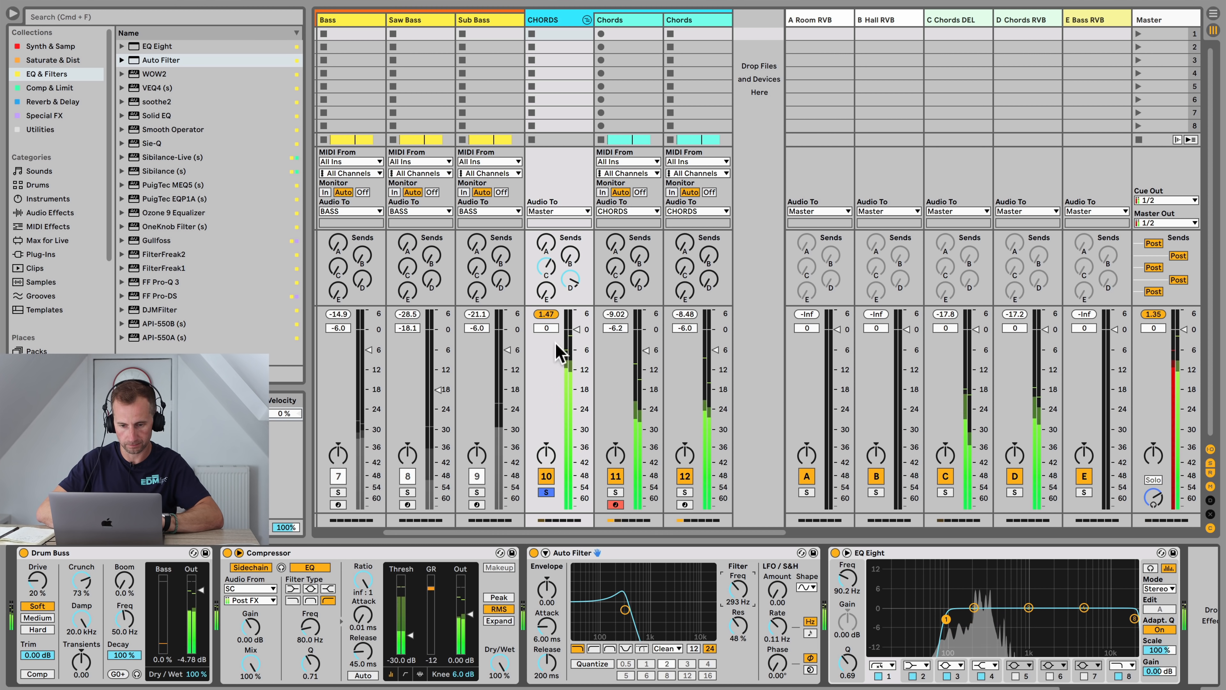
{"action": "key", "text": "space"}
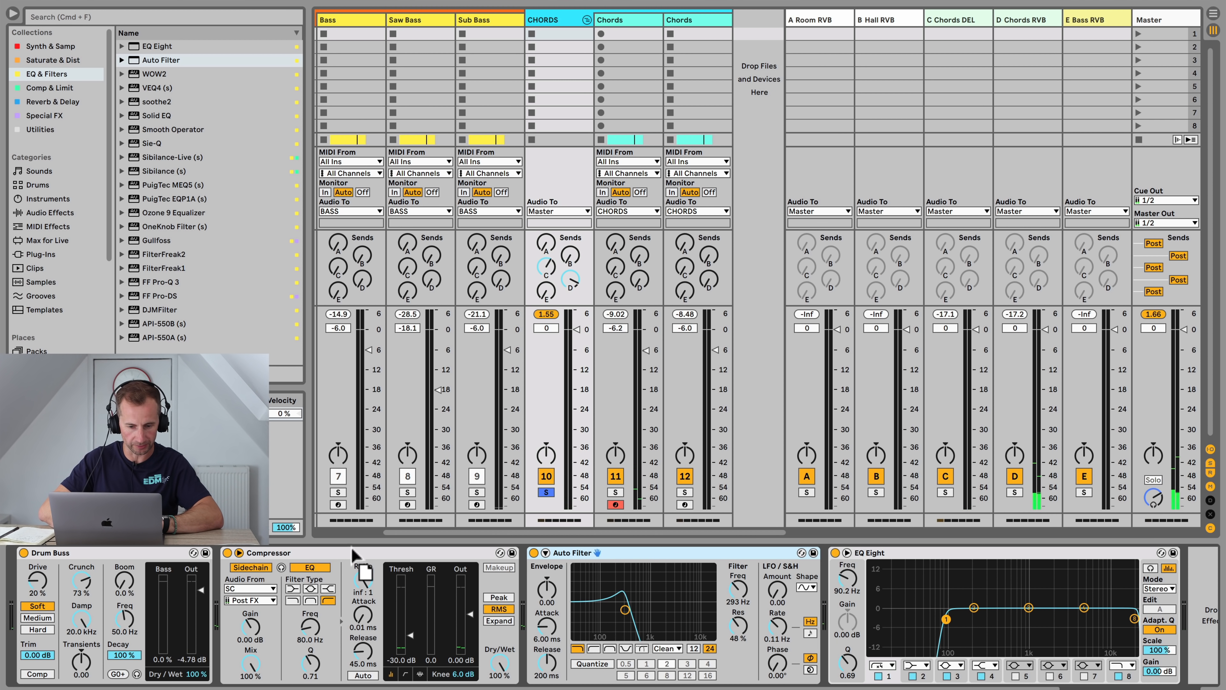
Step: Move the Auto Filter to the start of the CHORDS chain and set its cutoff to about 278 Hz
{"action": "left_click_drag", "start_coordinate": [353, 556], "coordinate": [47, 578]}
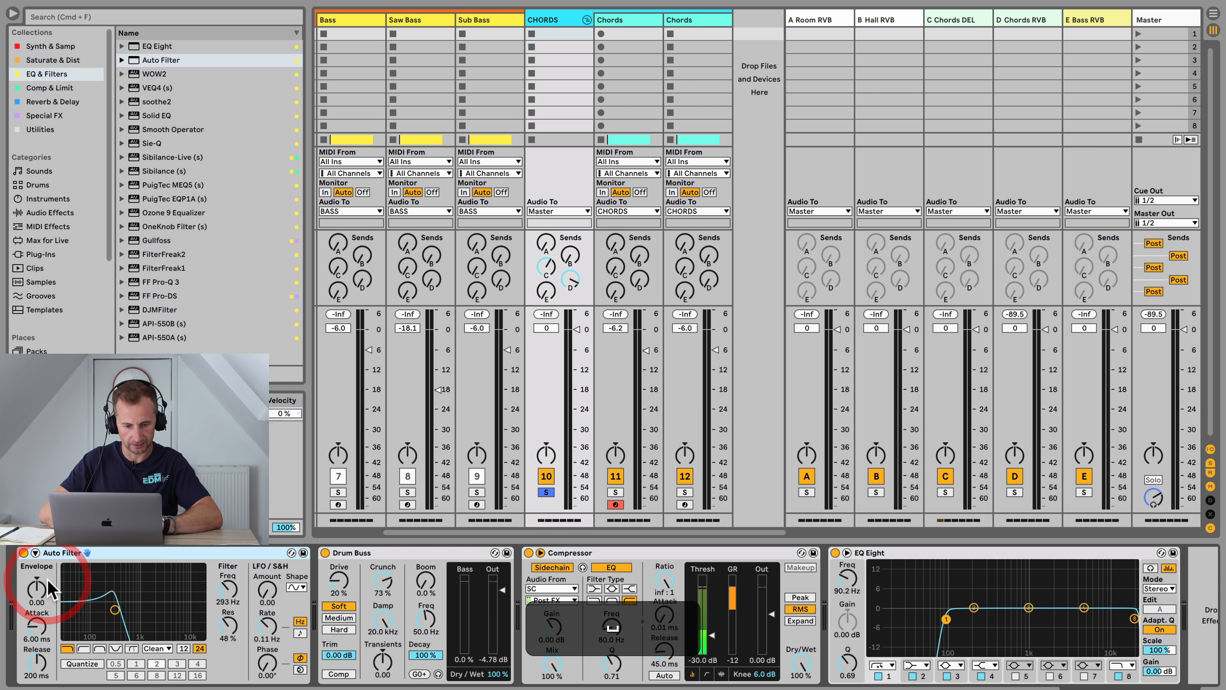
{"action": "key", "text": "space"}
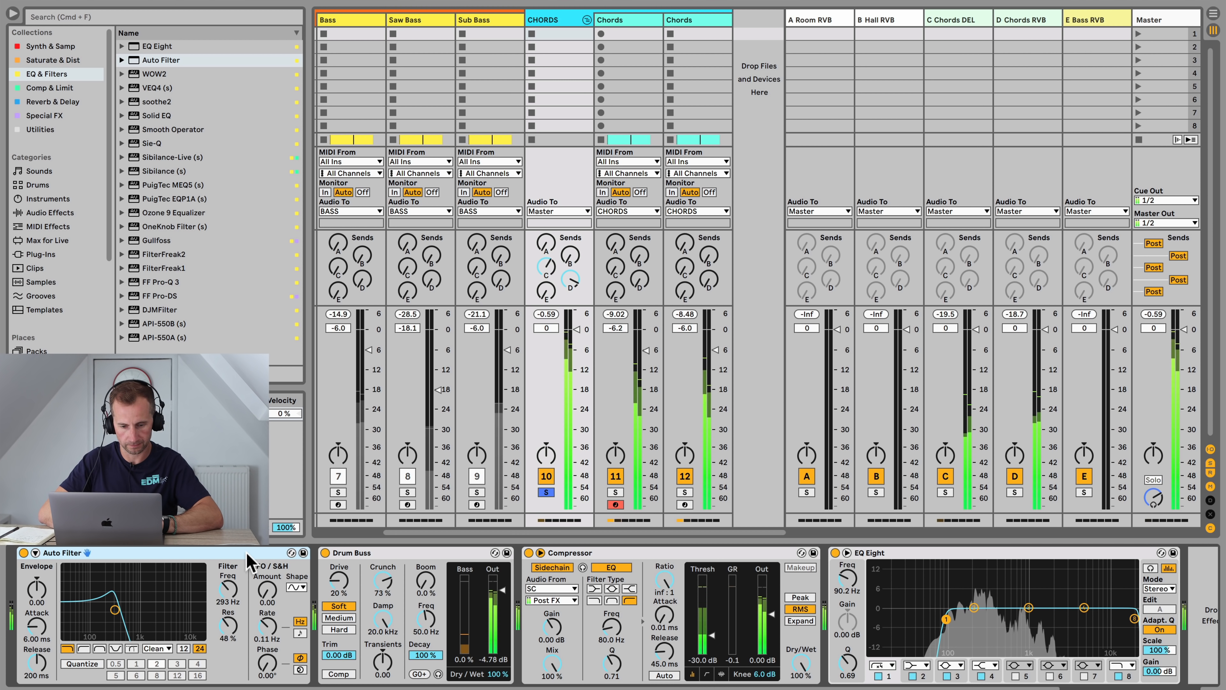
{"action": "left_click_drag", "start_coordinate": [228, 588], "coordinate": [228, 609]}
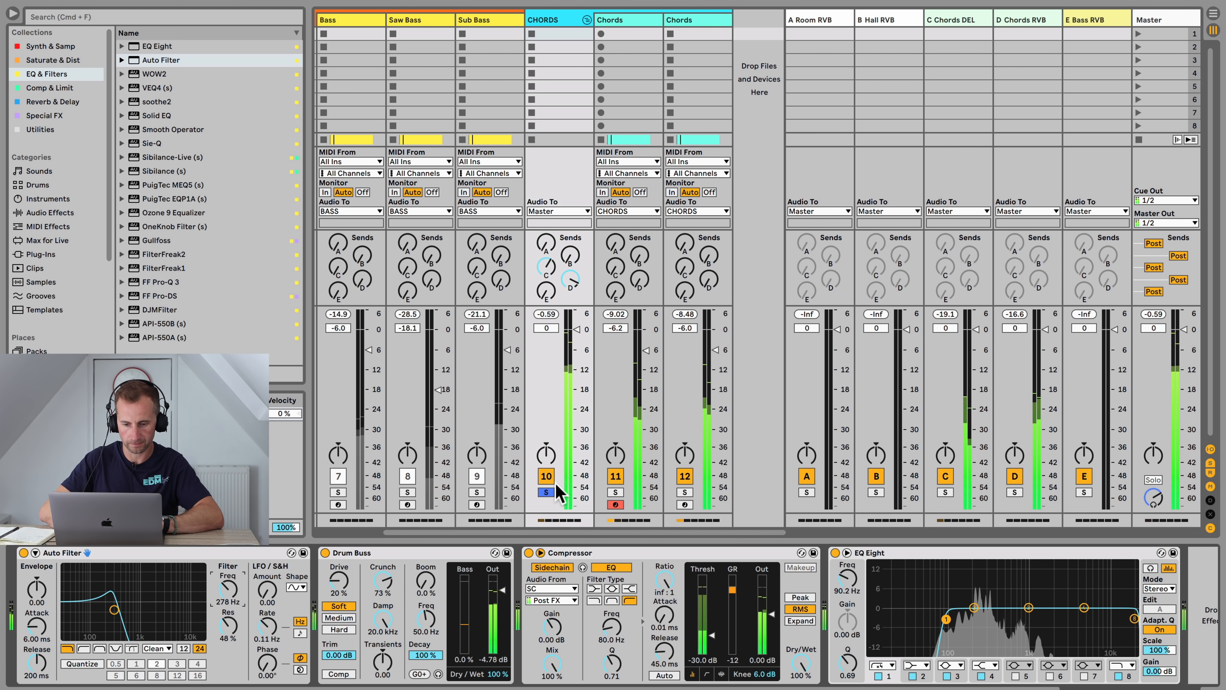
Step: Unsolo the CHORDS group and pull its volume fader down to about -2.8 dB
{"action": "left_click", "coordinate": [546, 492]}
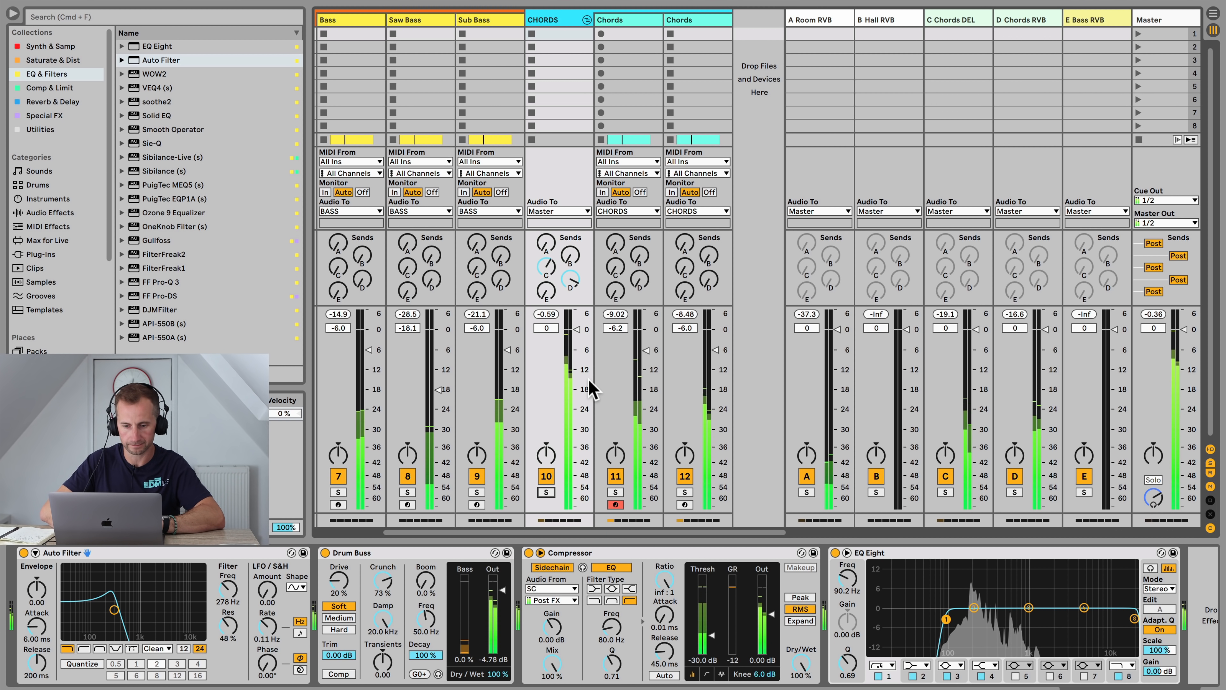
{"action": "left_click_drag", "start_coordinate": [577, 329], "coordinate": [576, 334]}
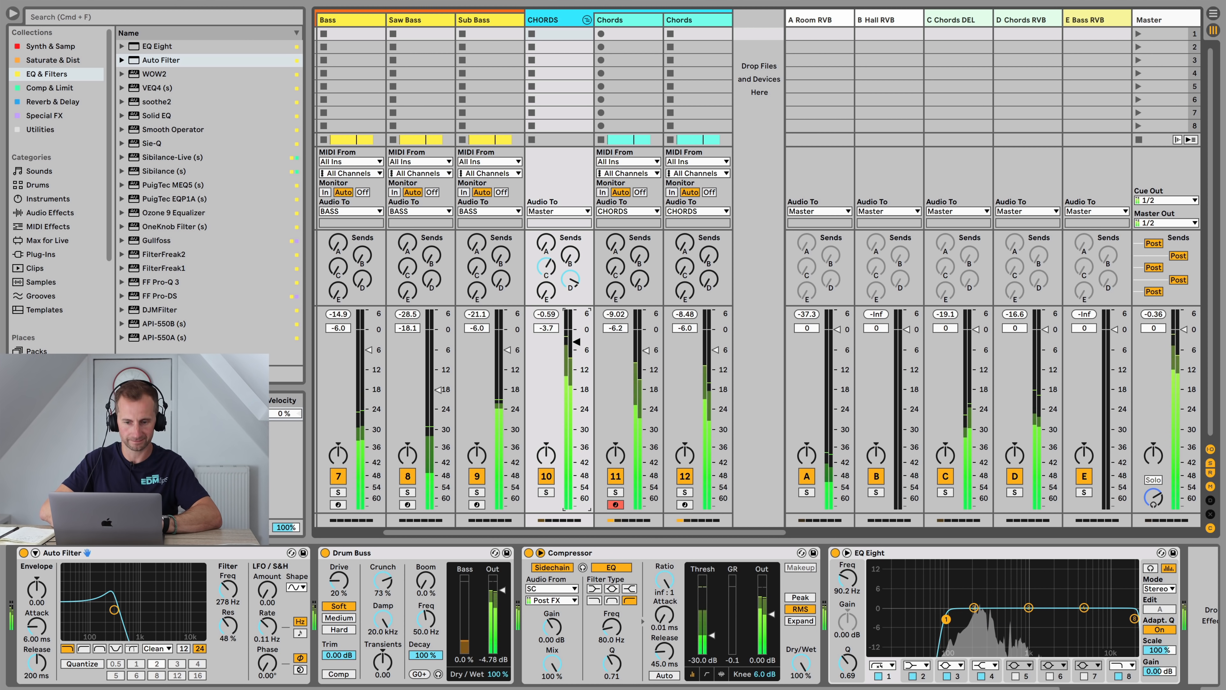
Step: Raise the Auto Filter's cutoff frequency to about 4.80 kHz
{"action": "left_click", "coordinate": [227, 588]}
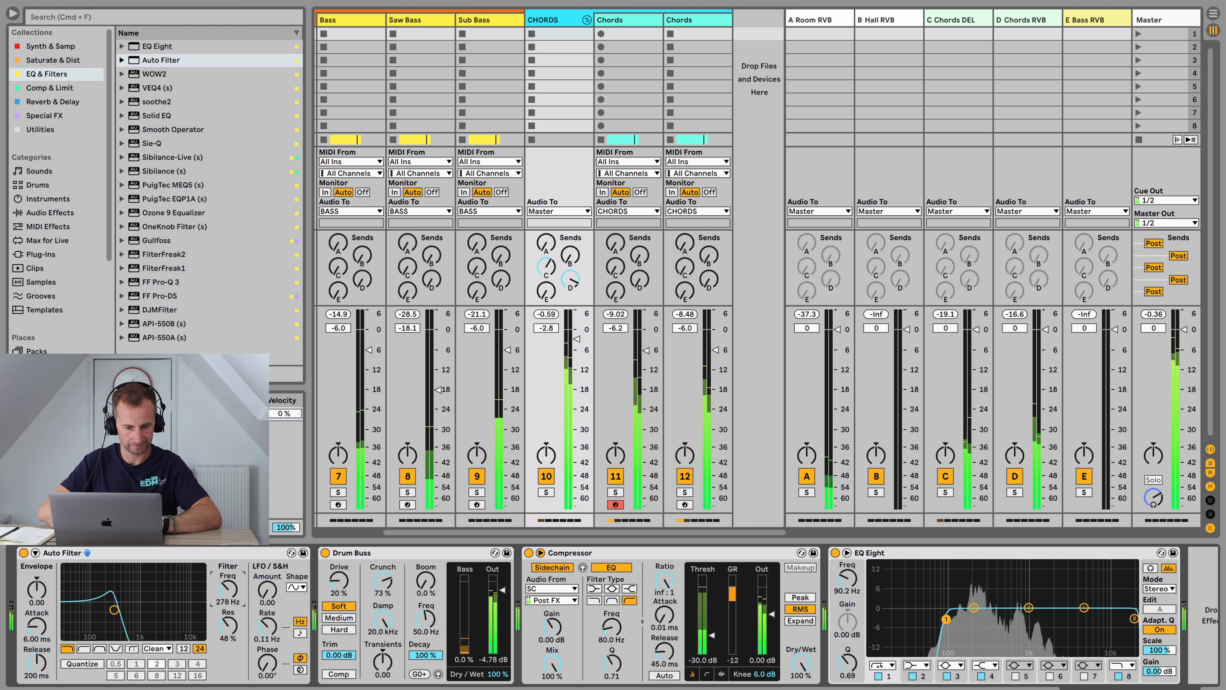
{"action": "left_click_drag", "start_coordinate": [227, 588], "coordinate": [228, 561]}
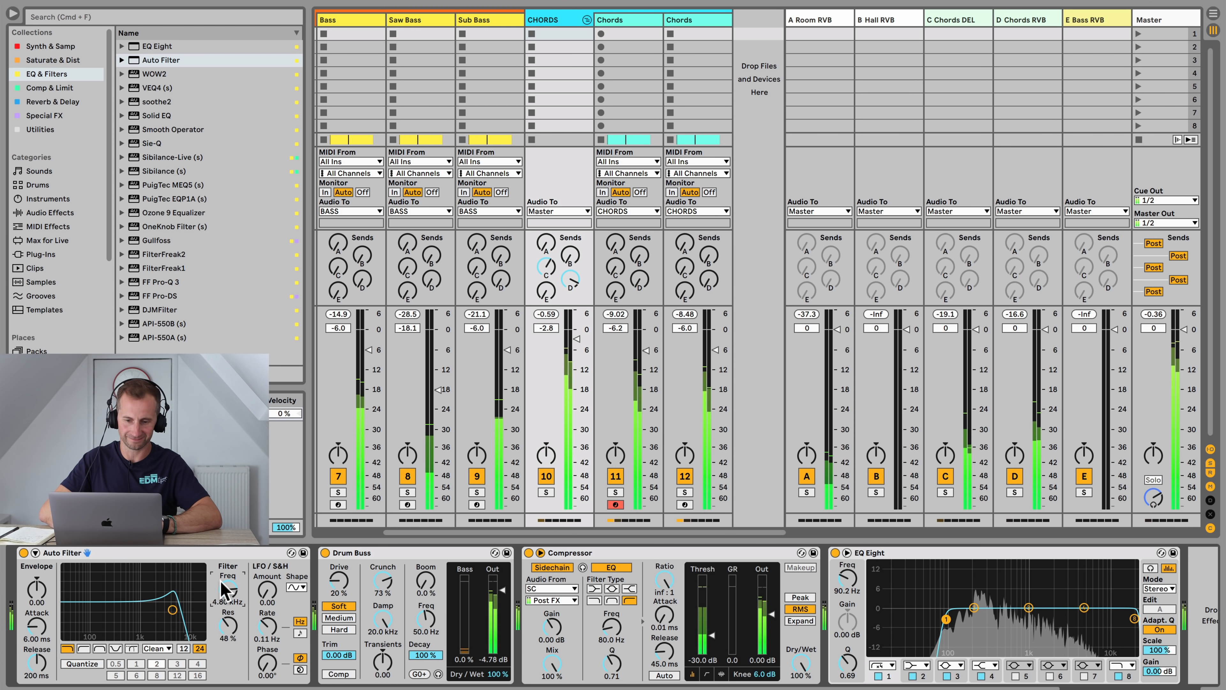
Step: Raise the Saw Bass track's sends into the E Bass RVB return
{"action": "scroll", "coordinate": [459, 97], "scroll_direction": "left", "scroll_amount": 5}
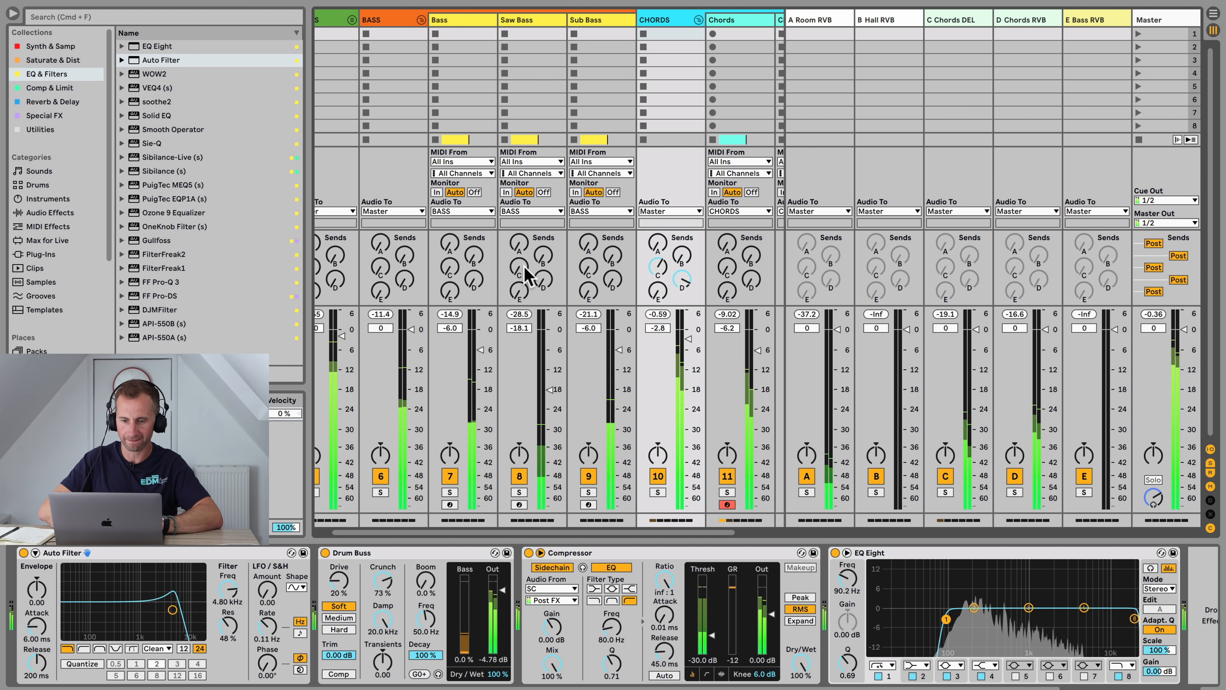
{"action": "left_click_drag", "start_coordinate": [521, 266], "coordinate": [521, 258]}
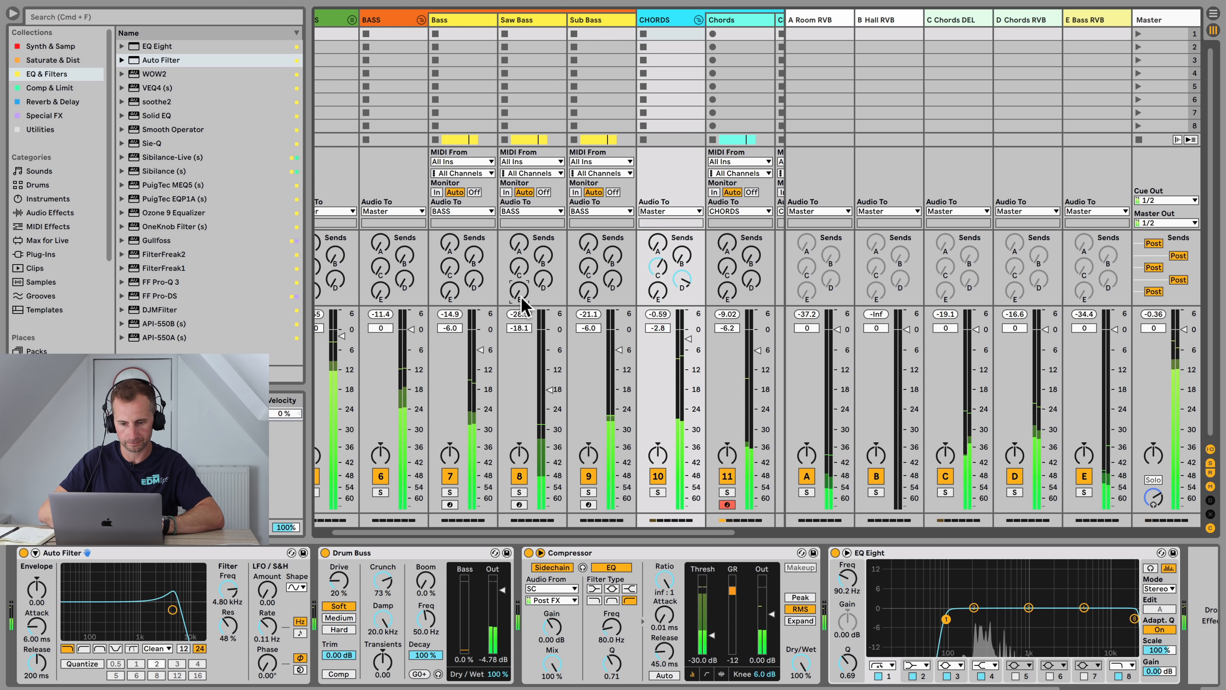
{"action": "left_click_drag", "start_coordinate": [520, 292], "coordinate": [520, 278]}
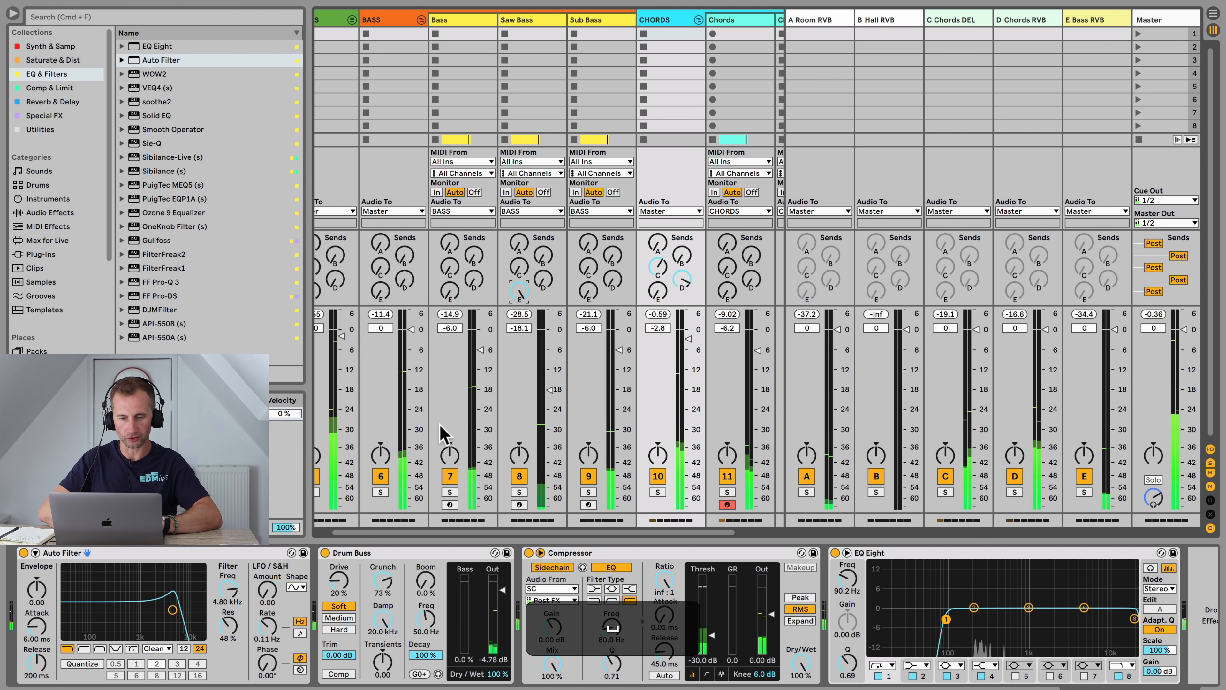
Step: Solo the BASS group, start playback and adjust a bass track's send to the E Bass RVB return
{"action": "left_click", "coordinate": [380, 492]}
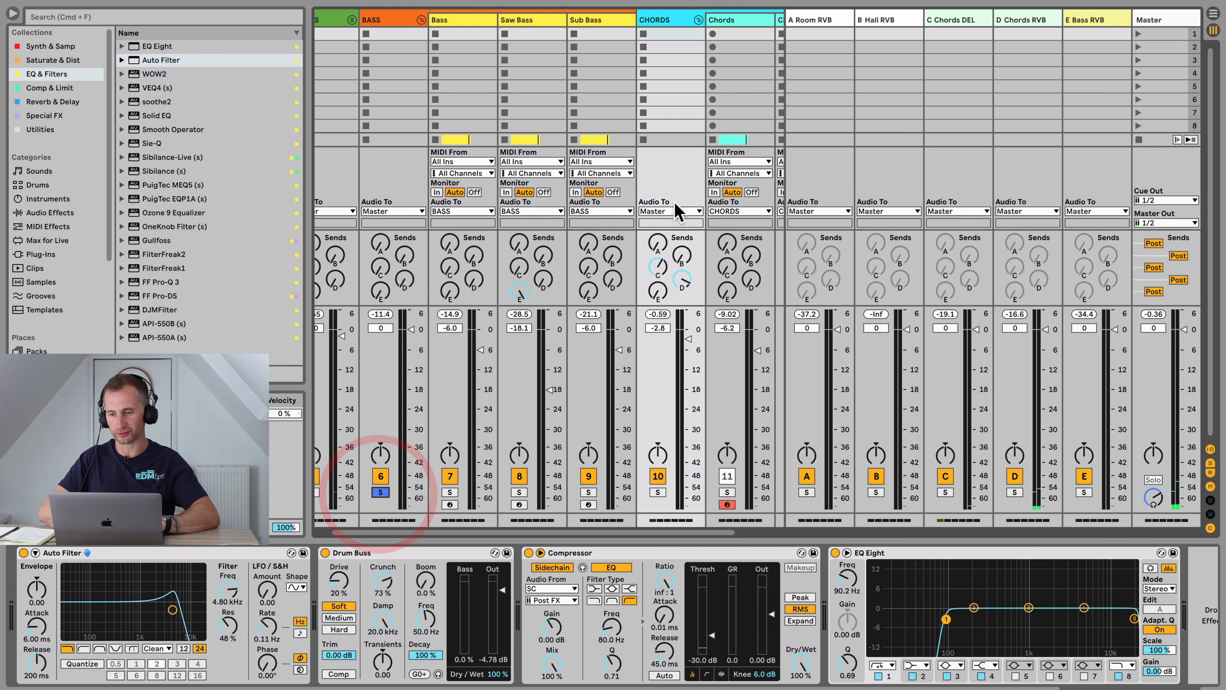
{"action": "key", "text": "space"}
{"action": "left_click_drag", "start_coordinate": [517, 290], "coordinate": [517, 367]}
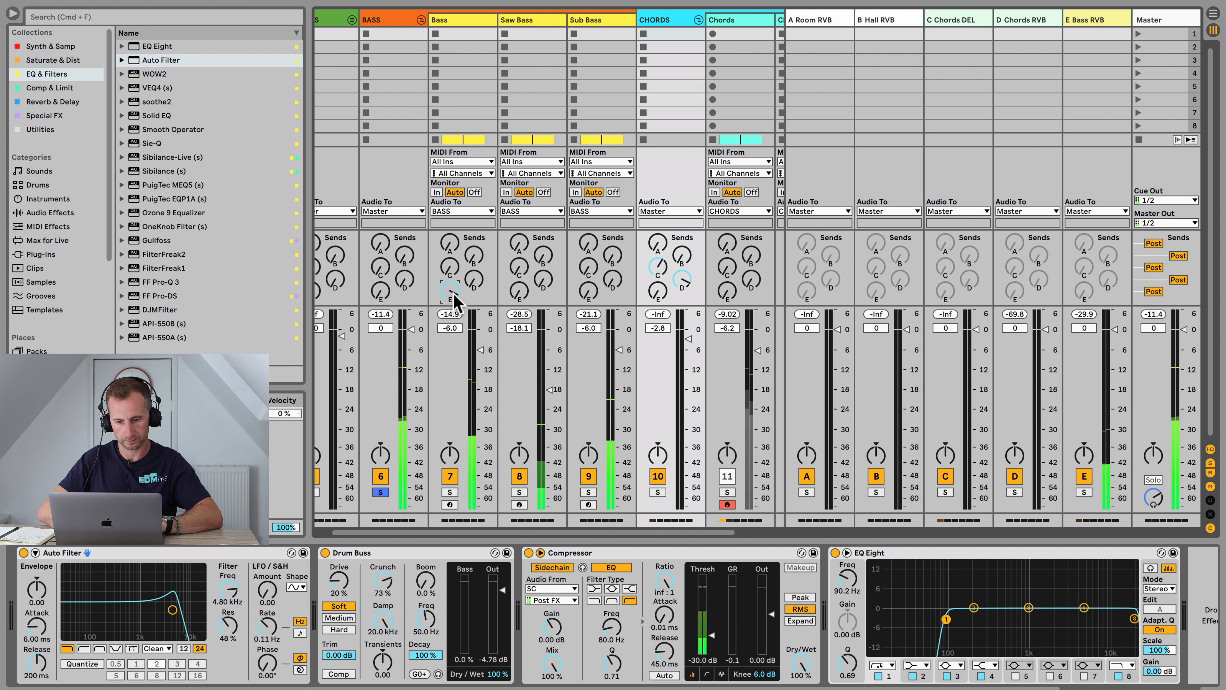
Step: Open the E Bass RVB return's reverb device and unsolo the BASS group
{"action": "left_click", "coordinate": [1088, 19]}
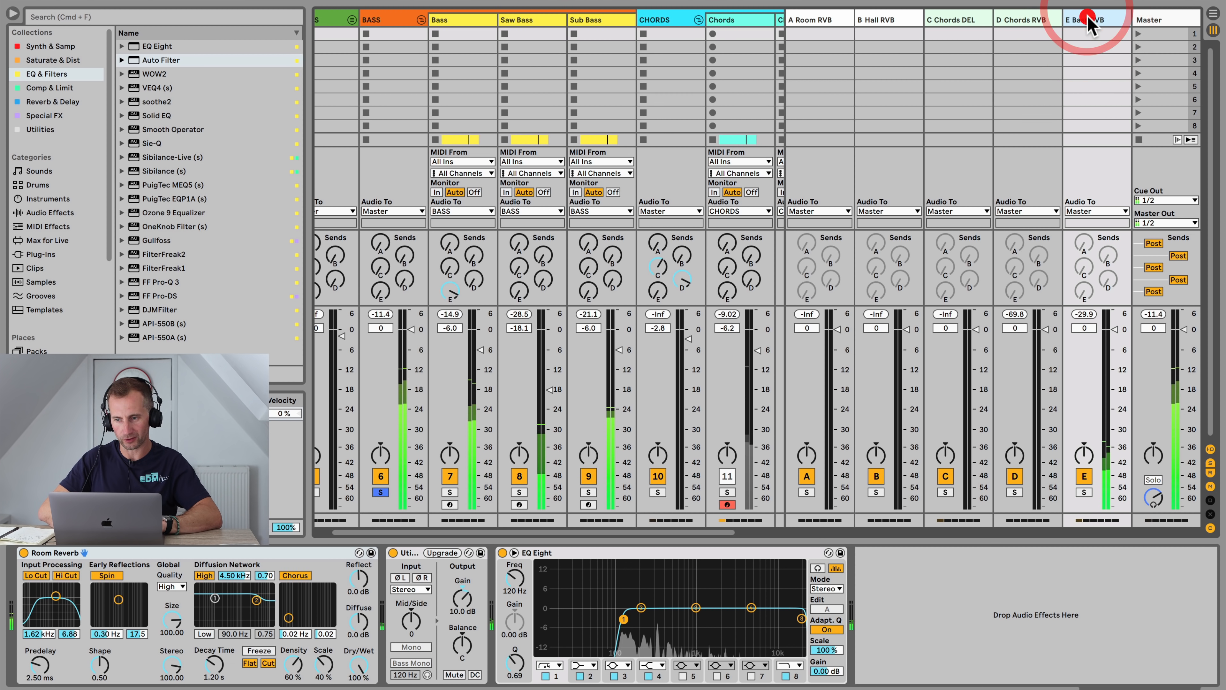
{"action": "left_click", "coordinate": [380, 492]}
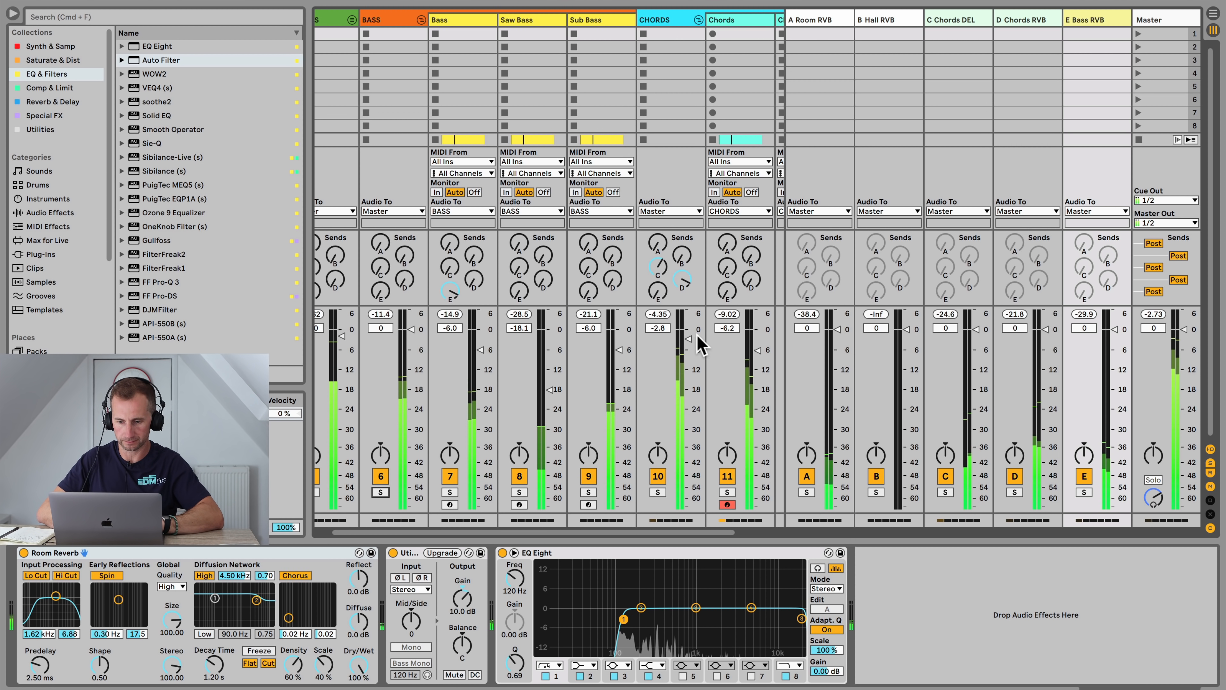
Step: Switch to Arrangement view, save the set and collapse the CHORDS group
{"action": "key", "text": "Tab"}
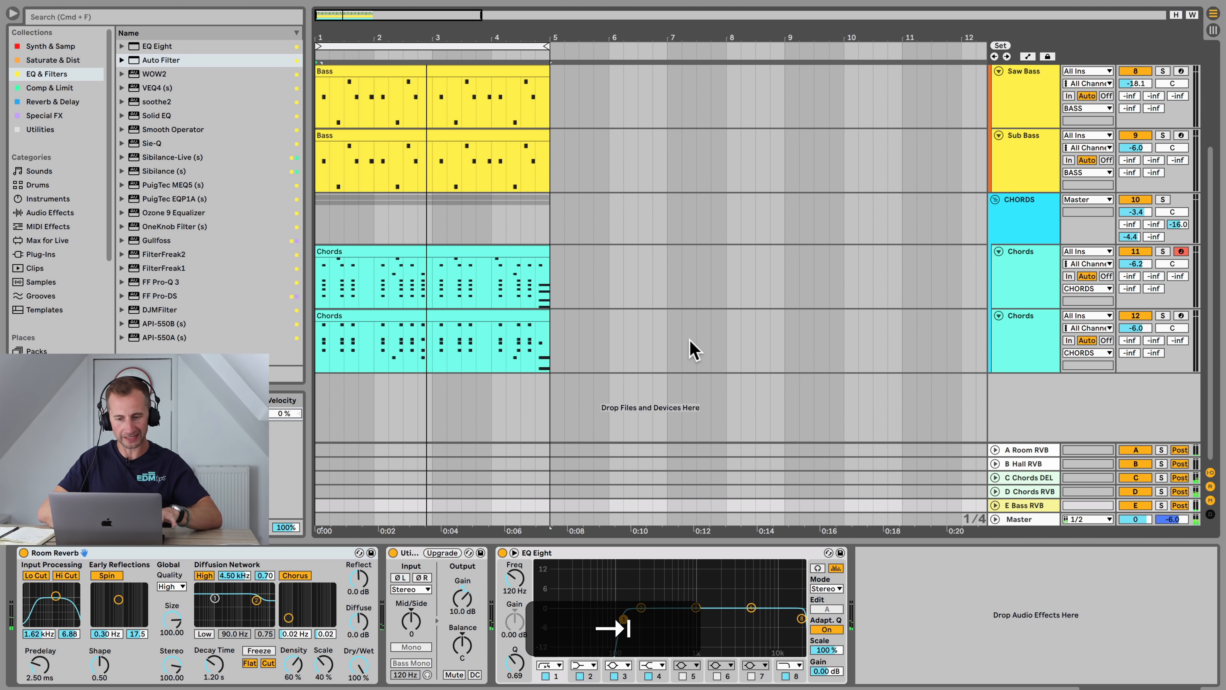
{"action": "key", "text": "super+s"}
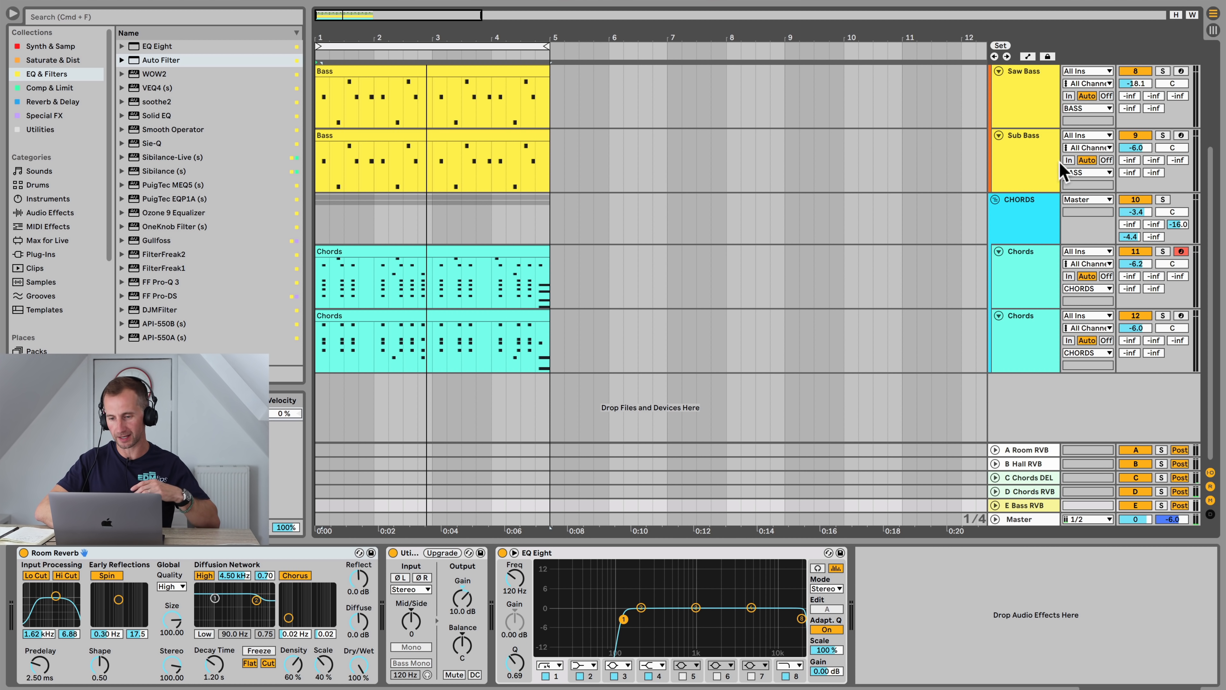
{"action": "left_click", "coordinate": [994, 194]}
{"action": "left_click", "coordinate": [1037, 344]}
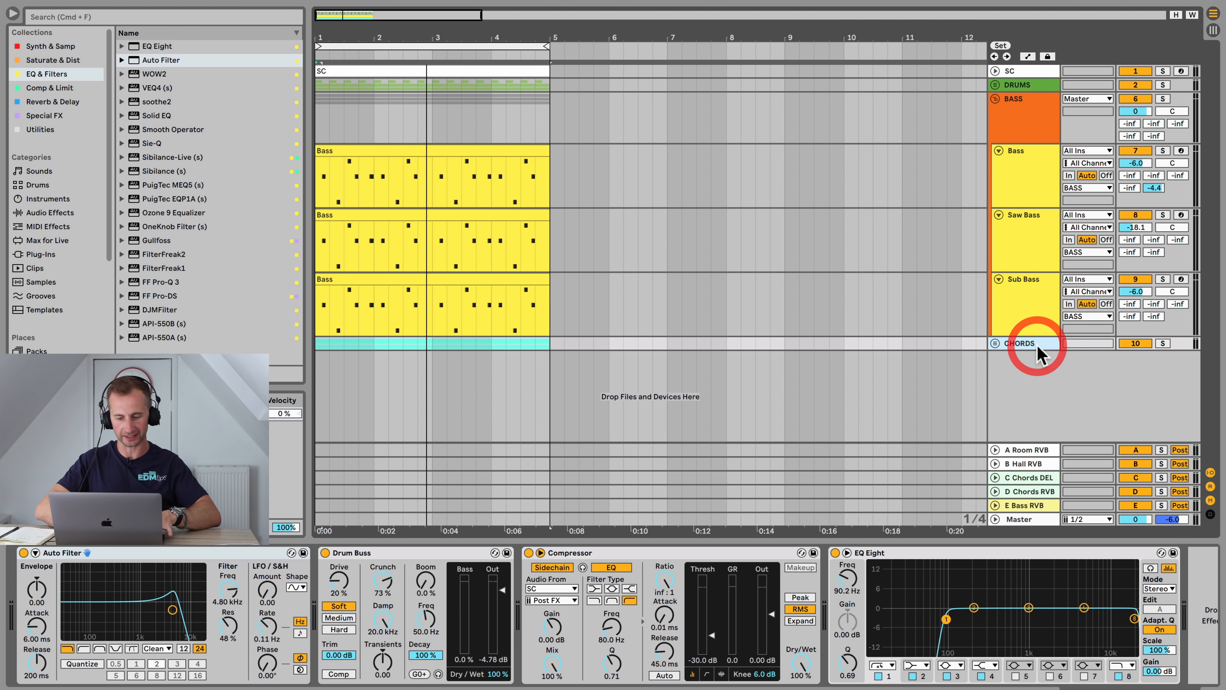
Step: Insert a new MIDI track below CHORDS, name it Bloopy and colour it cyan
{"action": "key", "text": "shift+super+t"}
{"action": "key", "text": "super+r"}
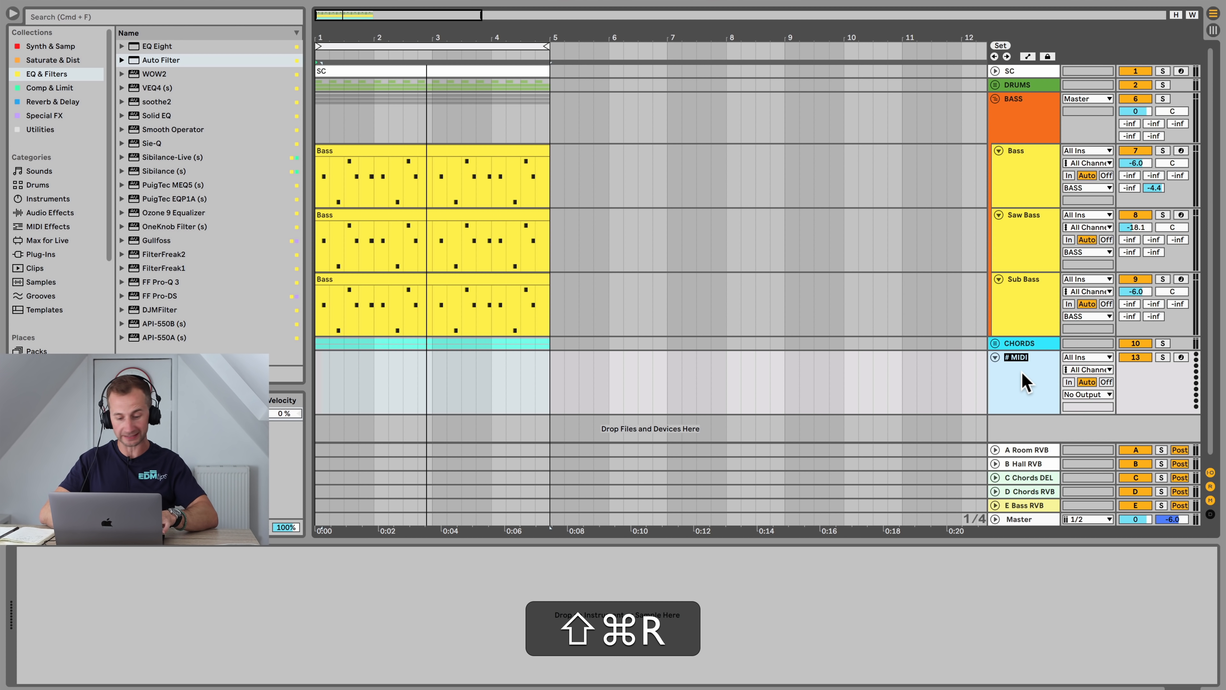
{"action": "type", "text": "Bloopy"}
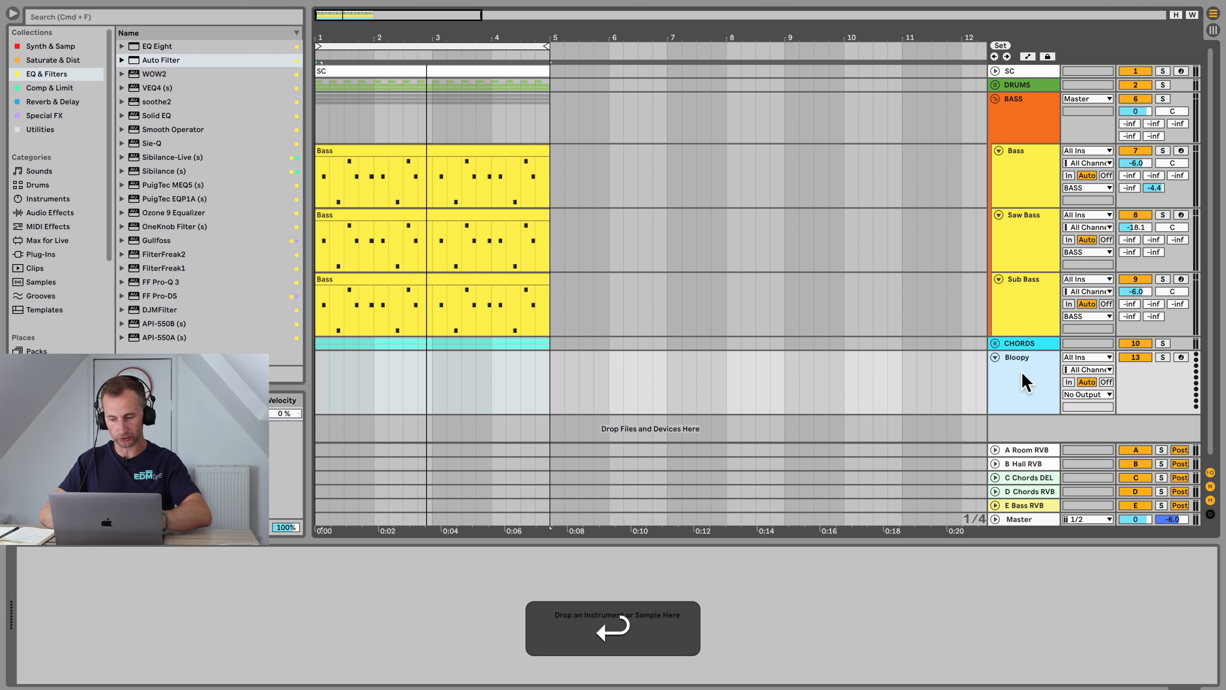
{"action": "right_click", "coordinate": [1023, 374]}
{"action": "left_click", "coordinate": [1122, 608]}
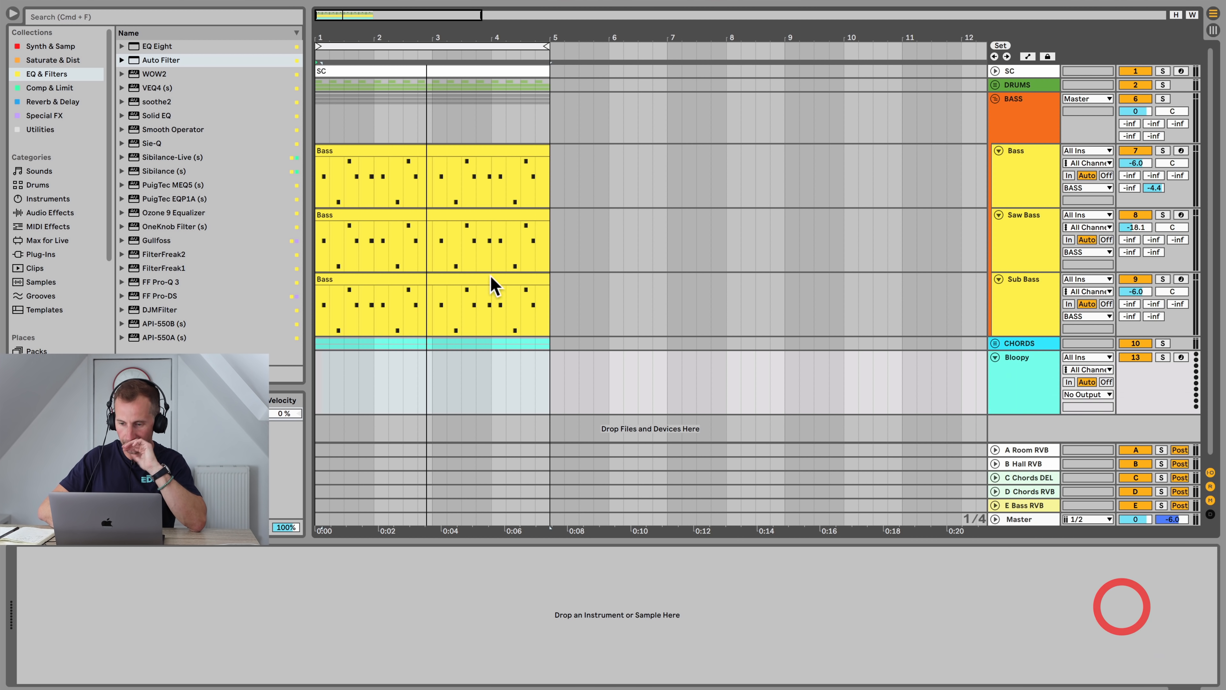
Step: Browse the Synth & Samp collection and load a Simpler onto the Bloopy track
{"action": "left_click", "coordinate": [64, 61]}
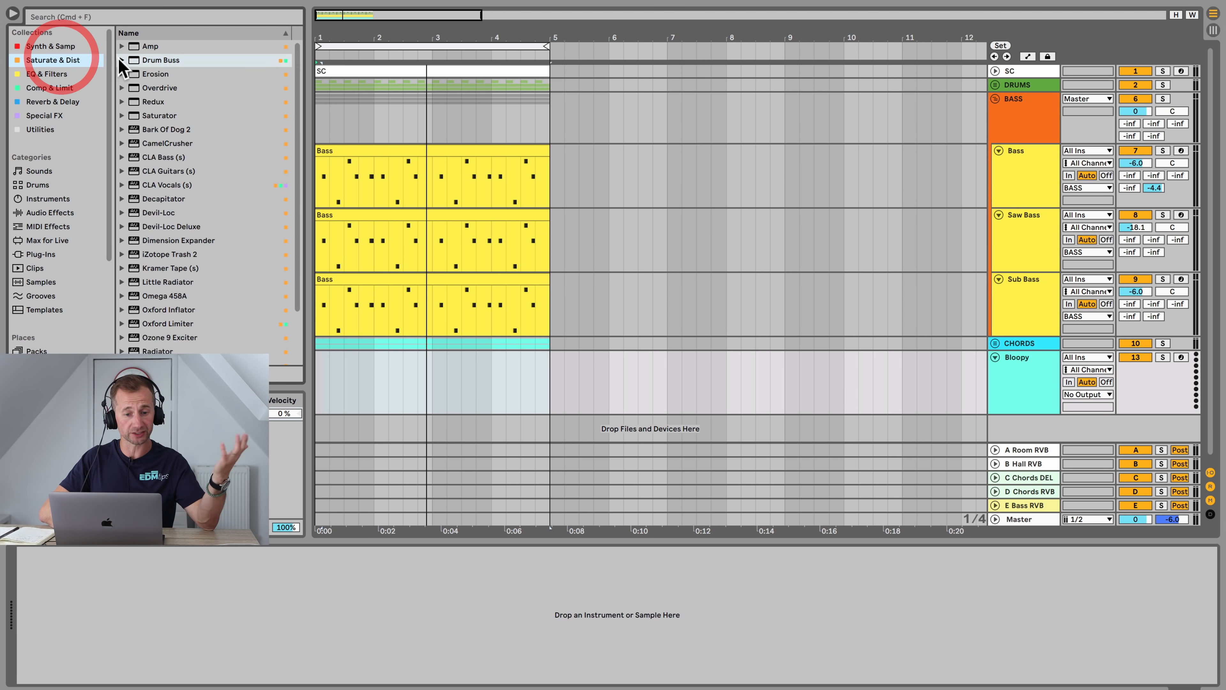
{"action": "left_click", "coordinate": [68, 74]}
{"action": "left_click", "coordinate": [77, 88]}
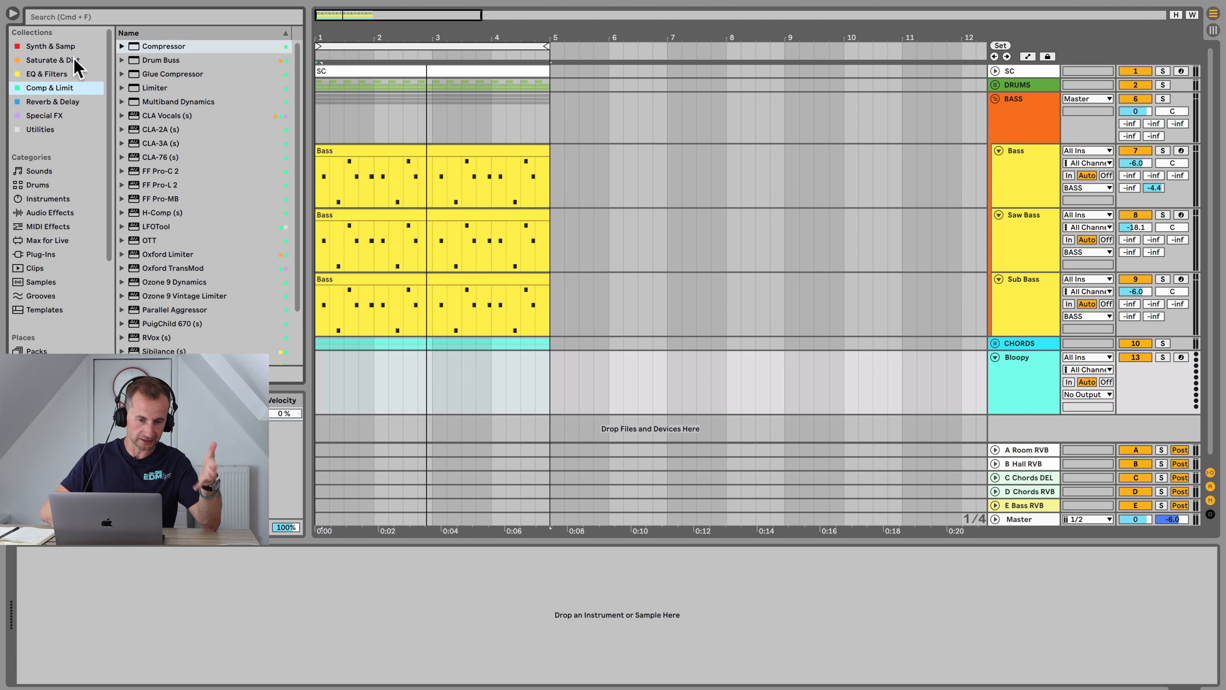
{"action": "left_click", "coordinate": [72, 47]}
{"action": "left_click", "coordinate": [168, 88]}
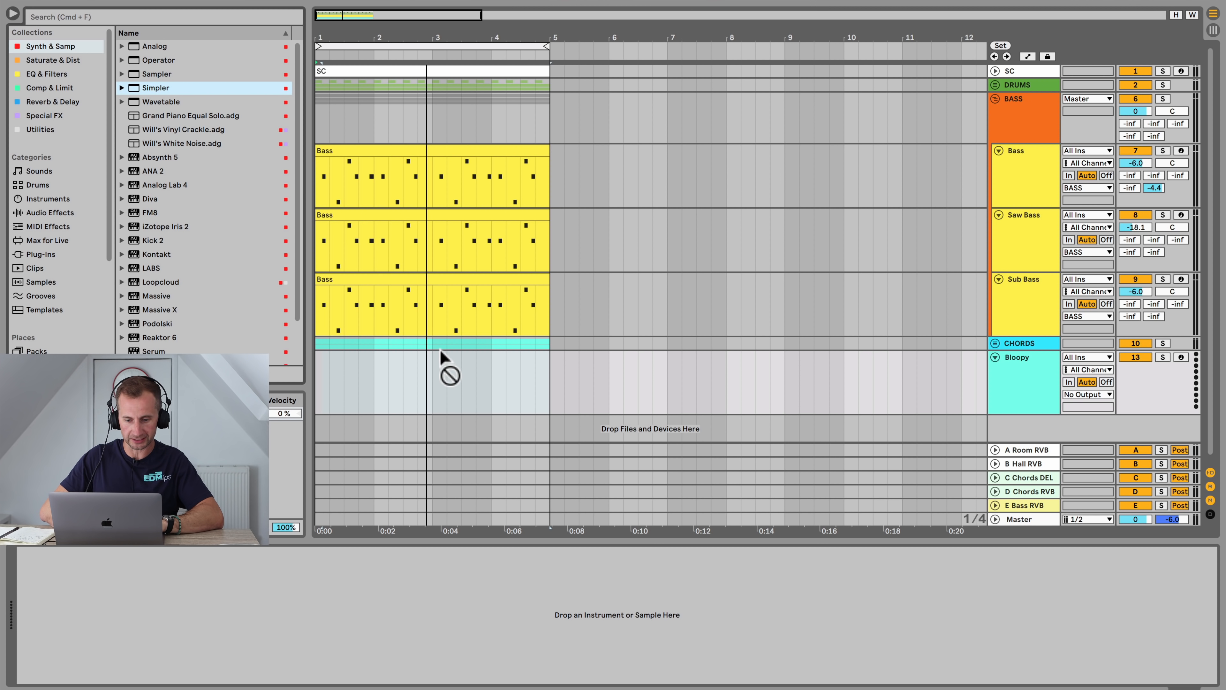
{"action": "left_click_drag", "start_coordinate": [359, 392], "coordinate": [358, 391]}
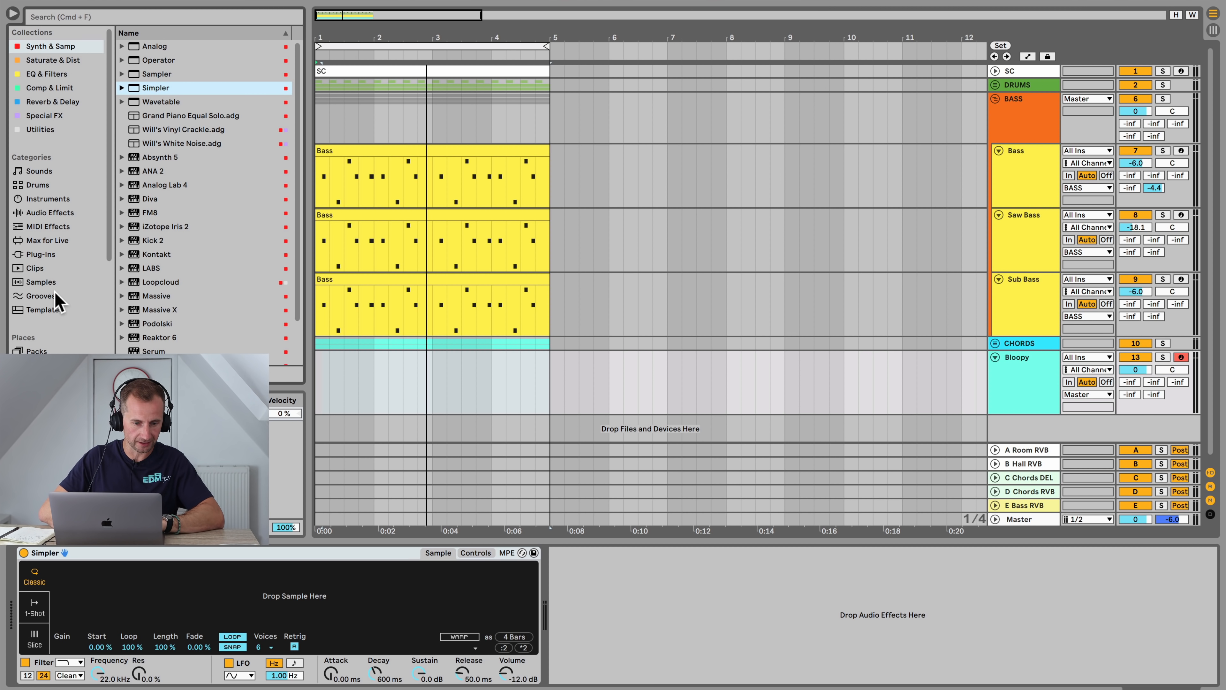
Step: Load andywhitmore1_2.wav from the Samples Synth > Andy Whitmore folder into the Simpler
{"action": "scroll", "coordinate": [55, 300], "scroll_direction": "down", "scroll_amount": 5}
{"action": "left_click", "coordinate": [49, 319]}
{"action": "left_click", "coordinate": [147, 217]}
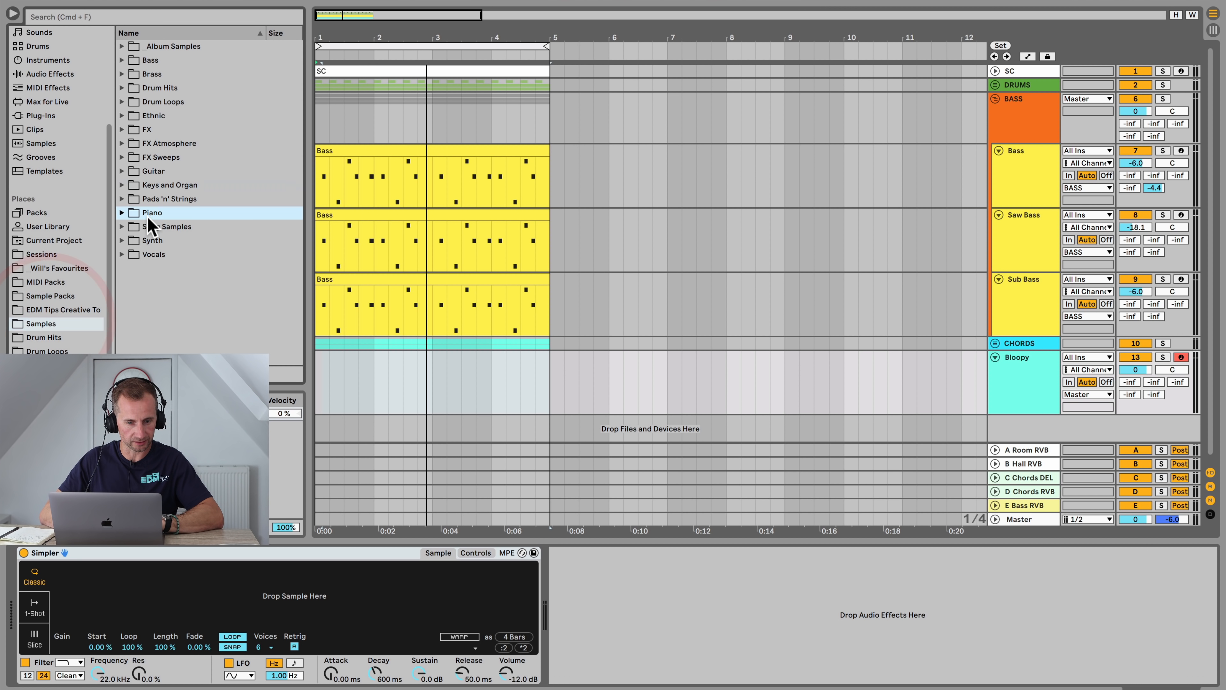
{"action": "key", "text": "Down"}
{"action": "left_click", "coordinate": [204, 241]}
{"action": "scroll", "coordinate": [206, 244], "scroll_direction": "down", "scroll_amount": 4}
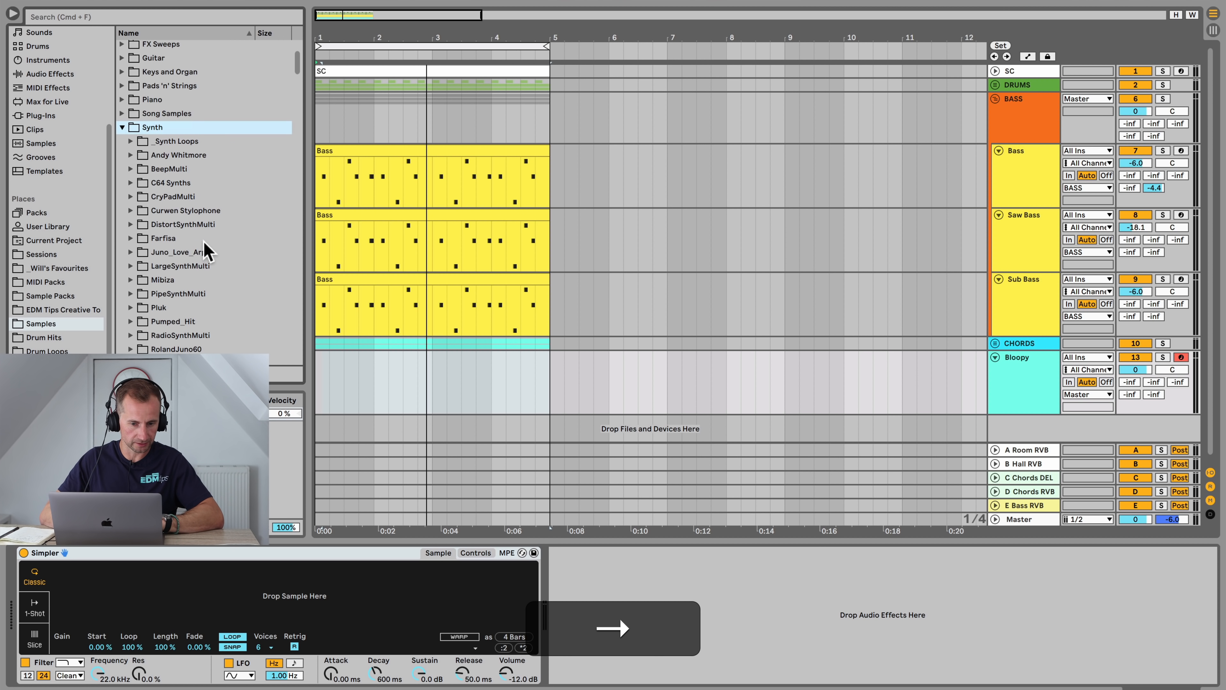
{"action": "left_click", "coordinate": [163, 156]}
{"action": "key", "text": "Down"}
{"action": "key", "text": "Down"}
{"action": "key", "text": "Down"}
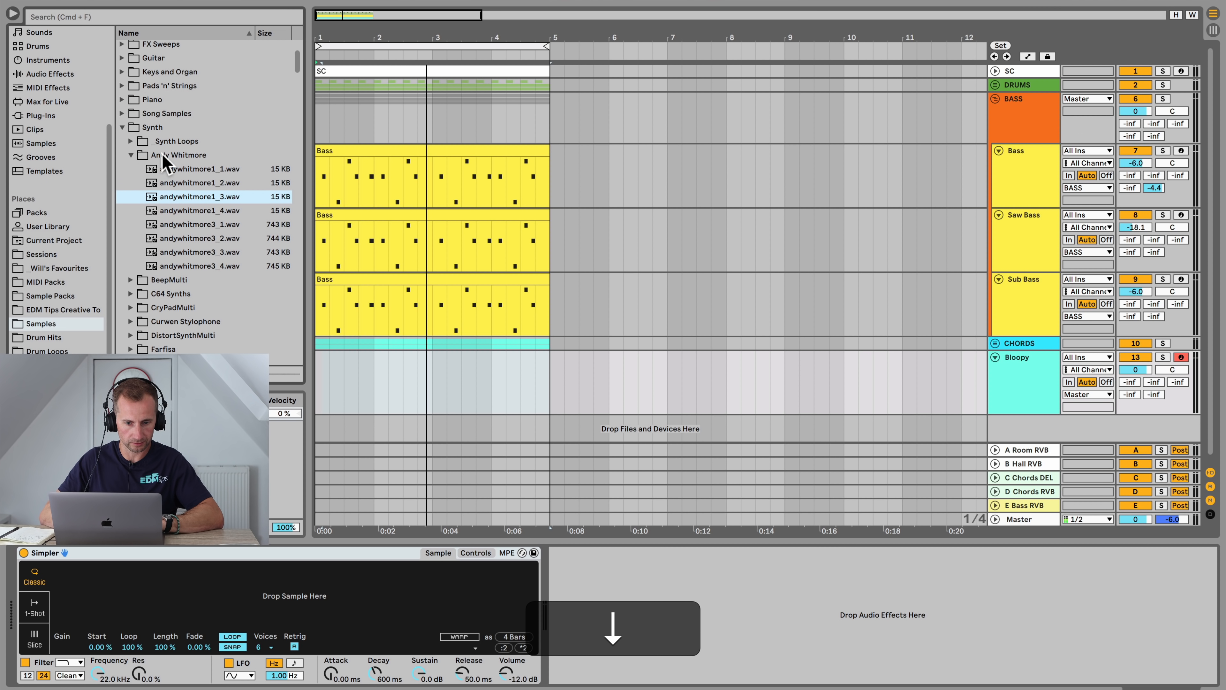
{"action": "key", "text": "Up"}
{"action": "left_click_drag", "start_coordinate": [199, 183], "coordinate": [192, 599]}
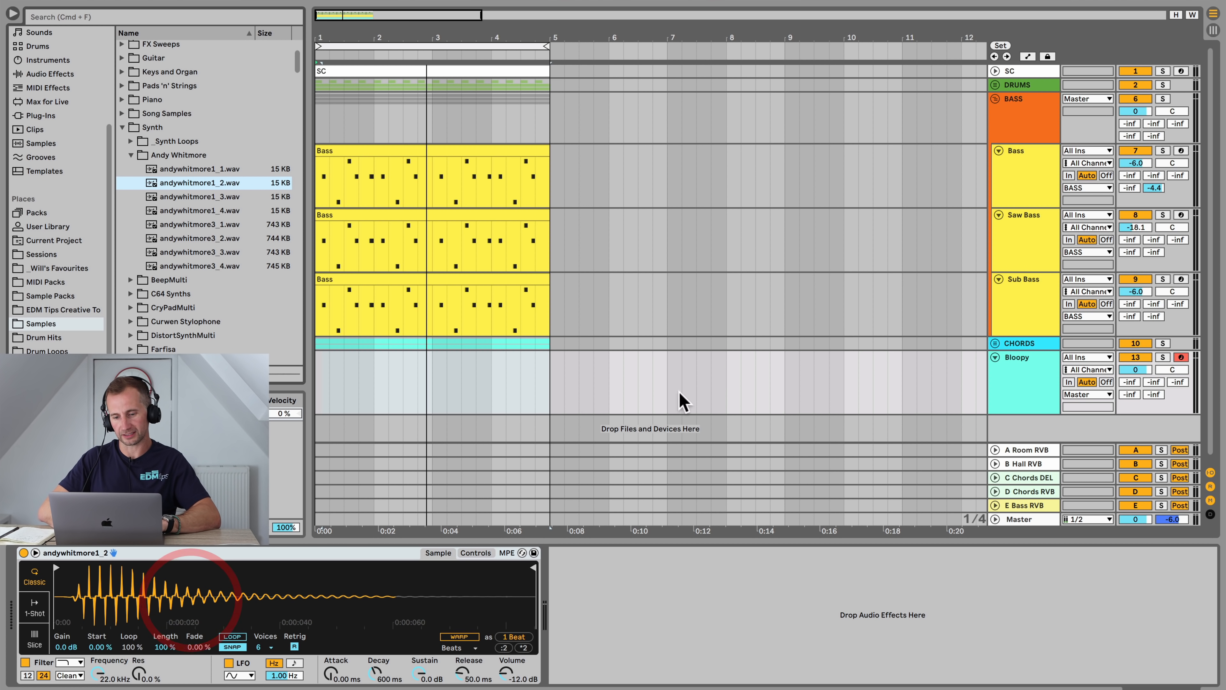
Step: Convert the Simpler to a Sampler and open its Pitch/Osc section
{"action": "left_click", "coordinate": [478, 552]}
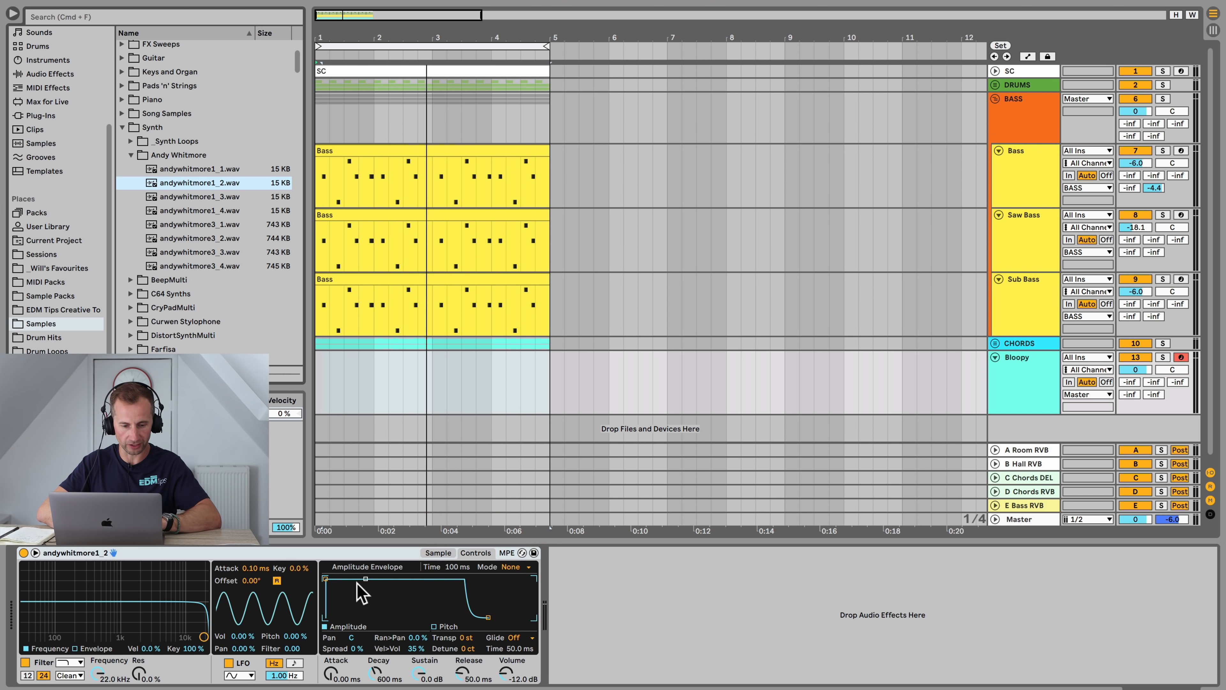
{"action": "right_click", "coordinate": [380, 553]}
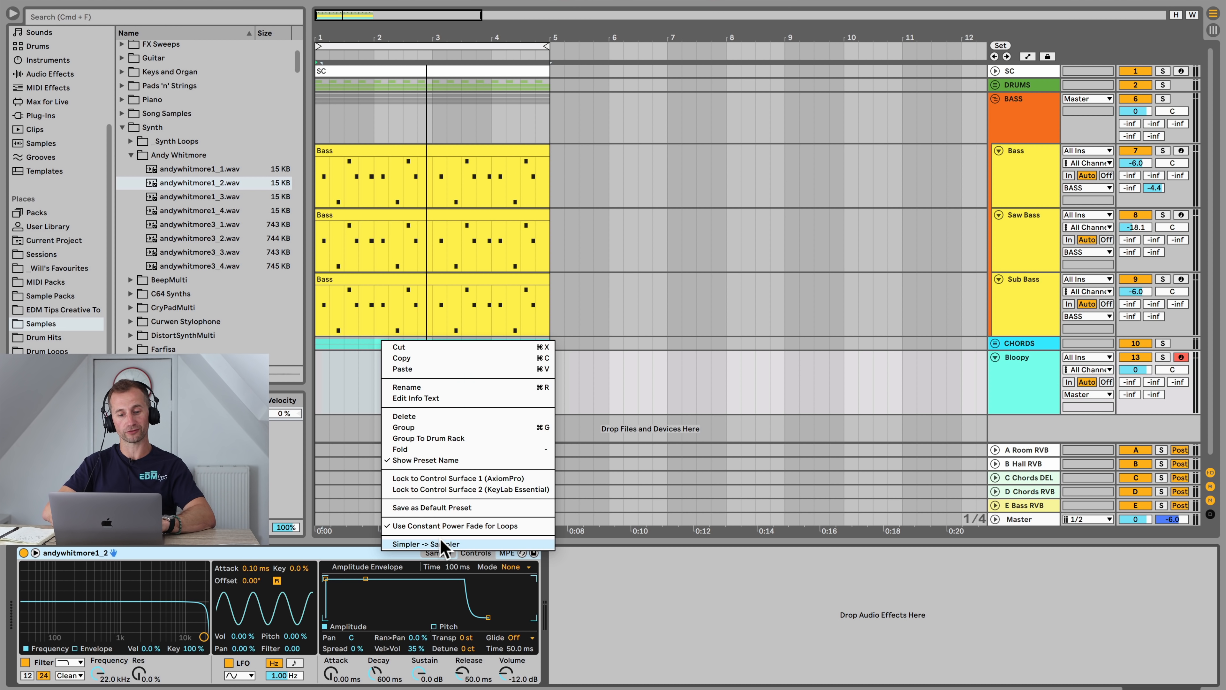
{"action": "left_click", "coordinate": [442, 544]}
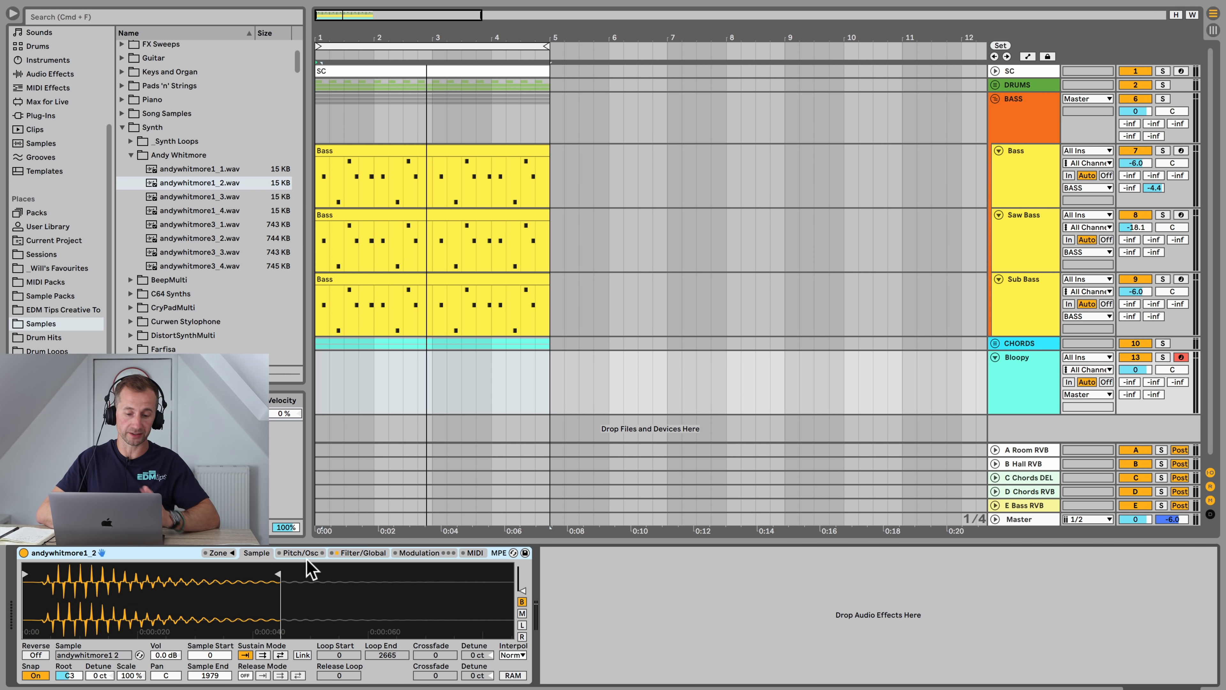
{"action": "left_click", "coordinate": [337, 555]}
{"action": "left_click", "coordinate": [300, 553]}
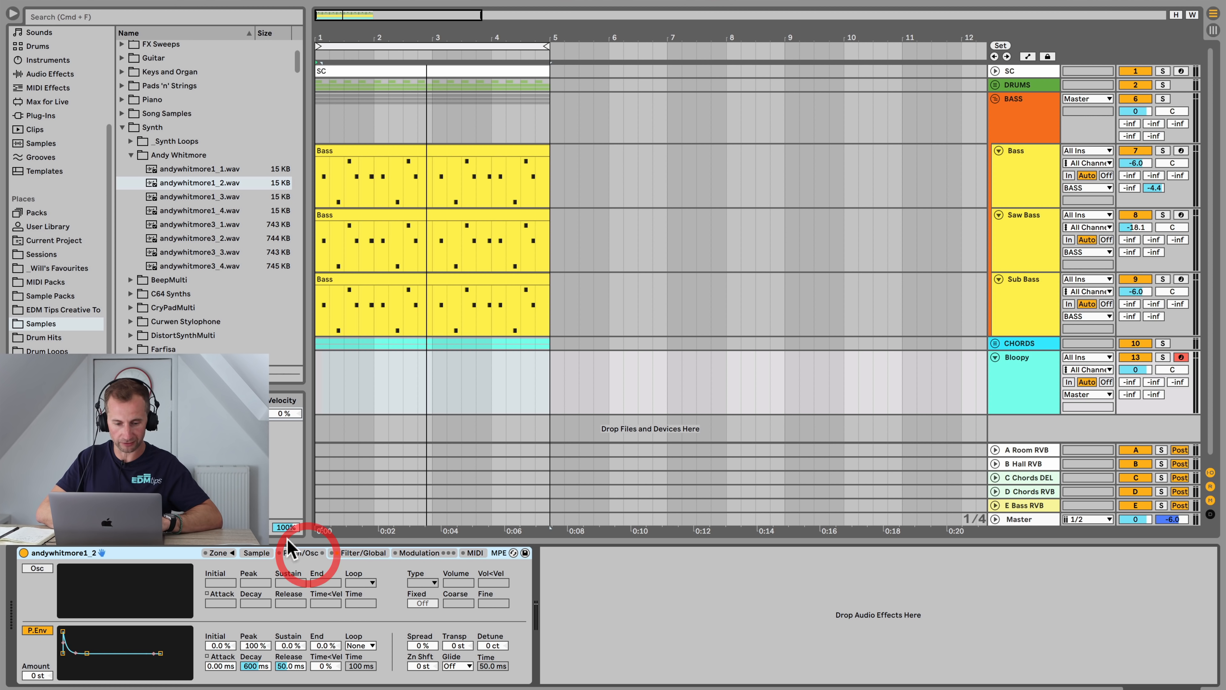
Step: Insert a four-bar MIDI clip on the Bloopy track
{"action": "left_click_drag", "start_coordinate": [545, 384], "coordinate": [344, 379]}
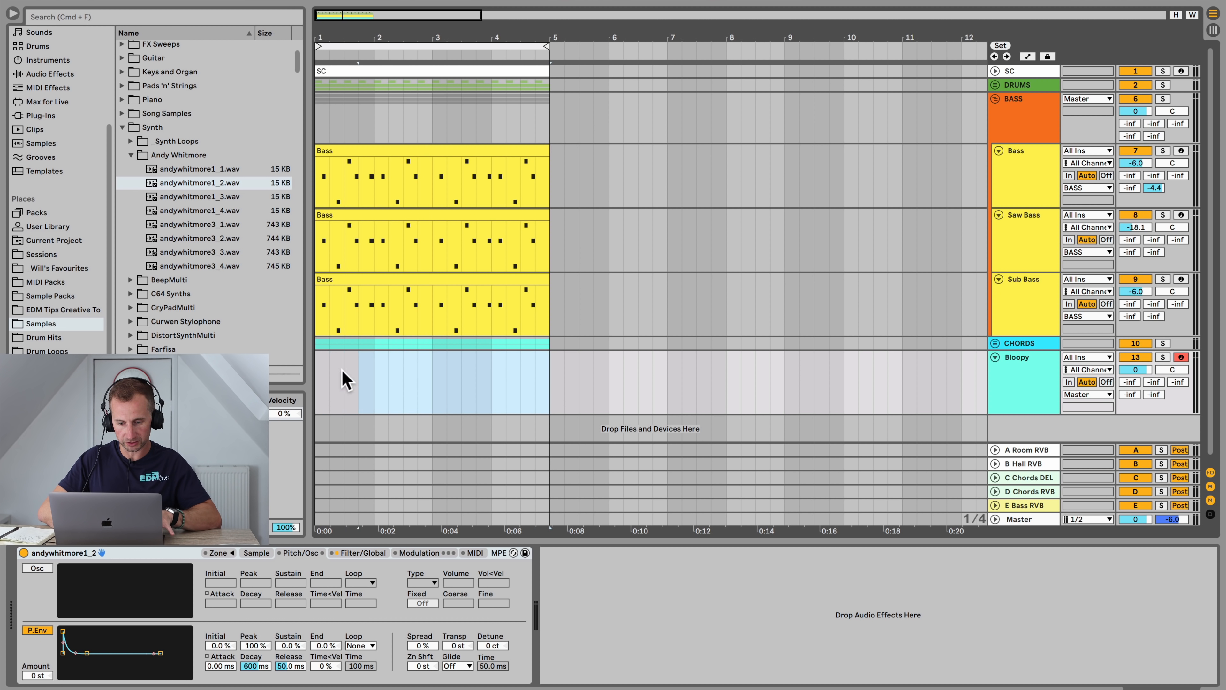
{"action": "key", "text": "shift+super+m"}
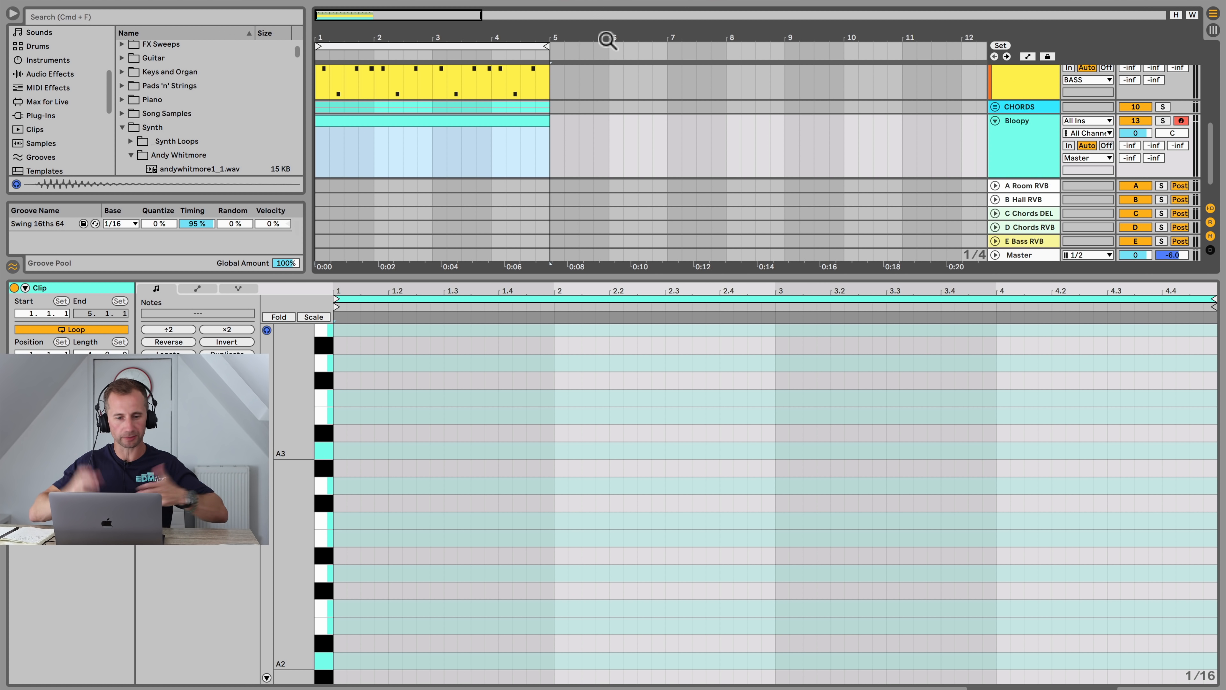
Step: Draw a note in the clip's first bar and transpose it to B2
{"action": "key", "text": "space"}
{"action": "key", "text": "space"}
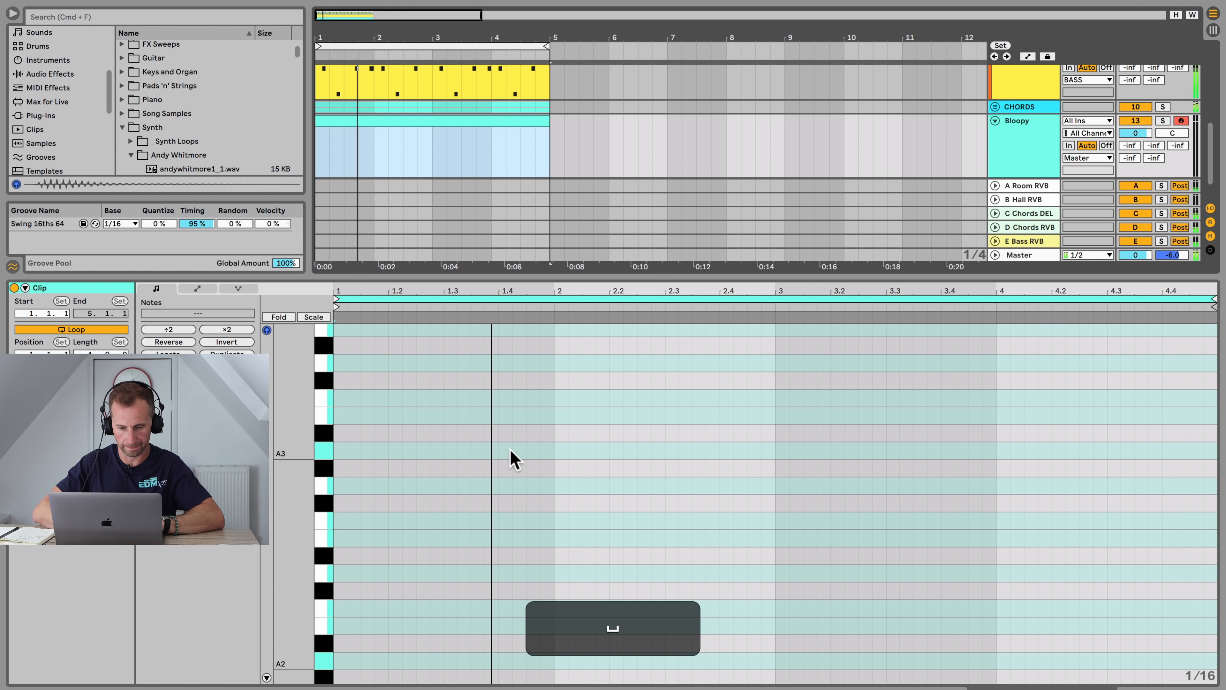
{"action": "left_click", "coordinate": [494, 450]}
{"action": "double_click", "coordinate": [494, 449]}
{"action": "key", "text": "shift+Down"}
{"action": "key", "text": "Up"}
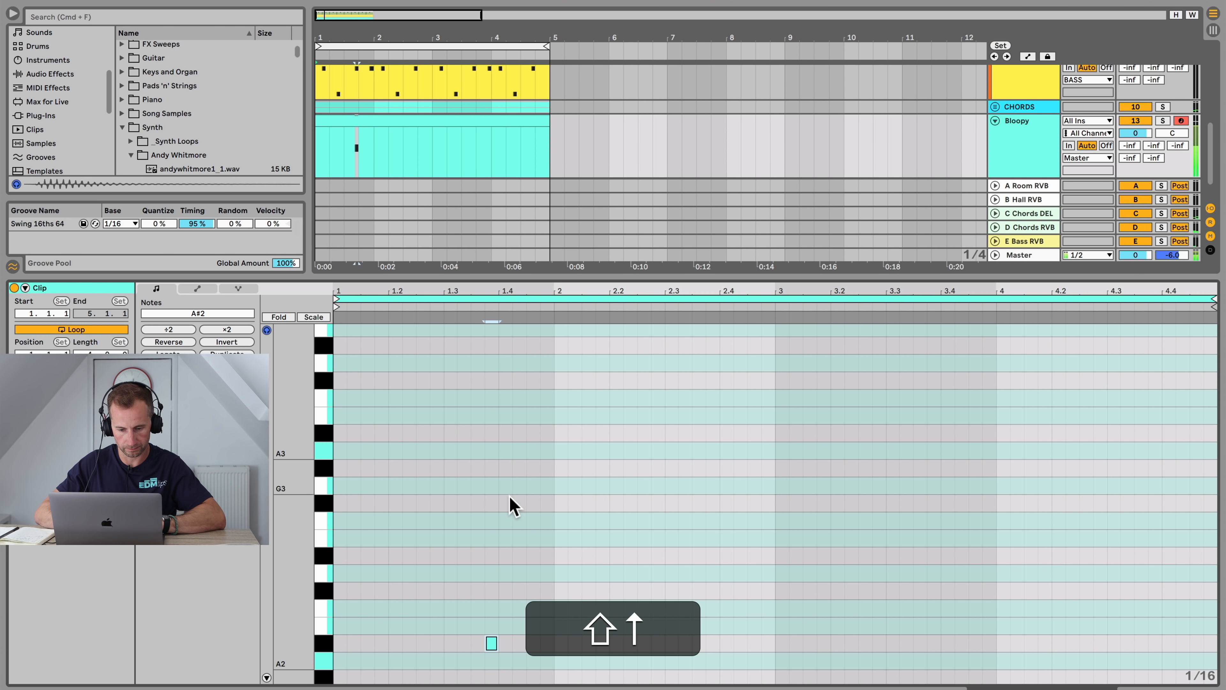
{"action": "key", "text": "Up"}
{"action": "key", "text": "Down"}
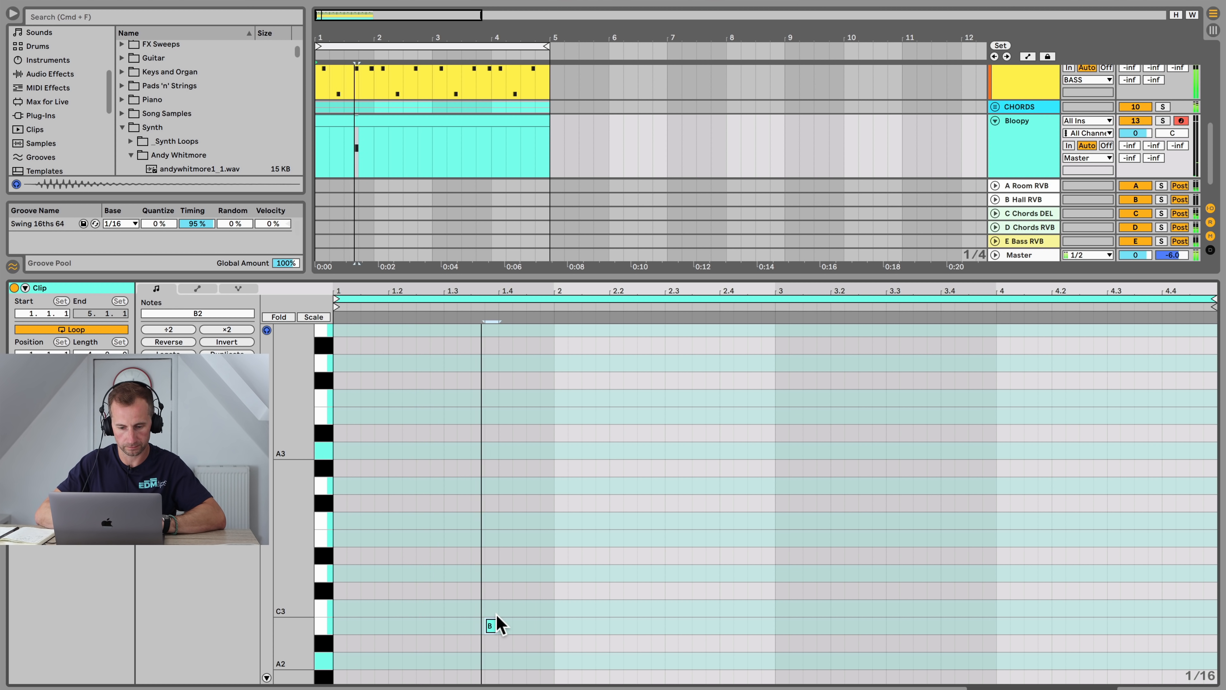
Step: Add a second note just after it and transpose it down to G2
{"action": "key", "text": "space"}
{"action": "key", "text": "Down"}
{"action": "key", "text": "Down"}
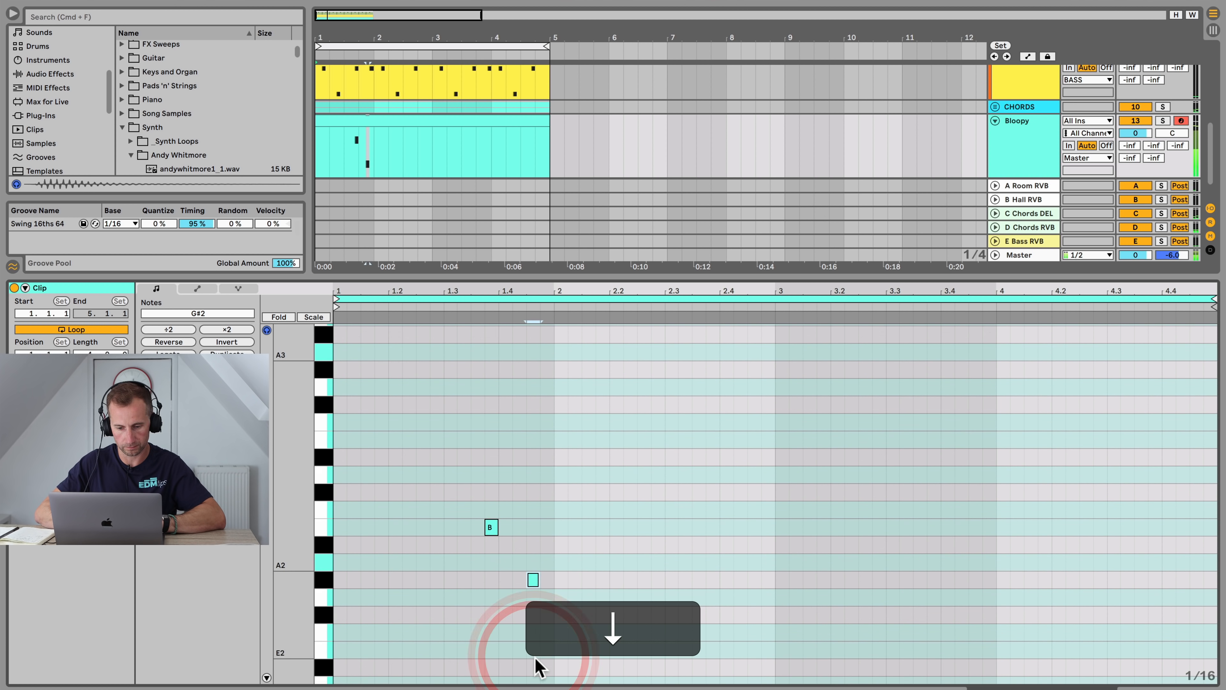
{"action": "key", "text": "space"}
Step: Lower the Bloopy track's volume to about -8.8 dB and resume playback
{"action": "left_click_drag", "start_coordinate": [1133, 133], "coordinate": [1133, 145]}
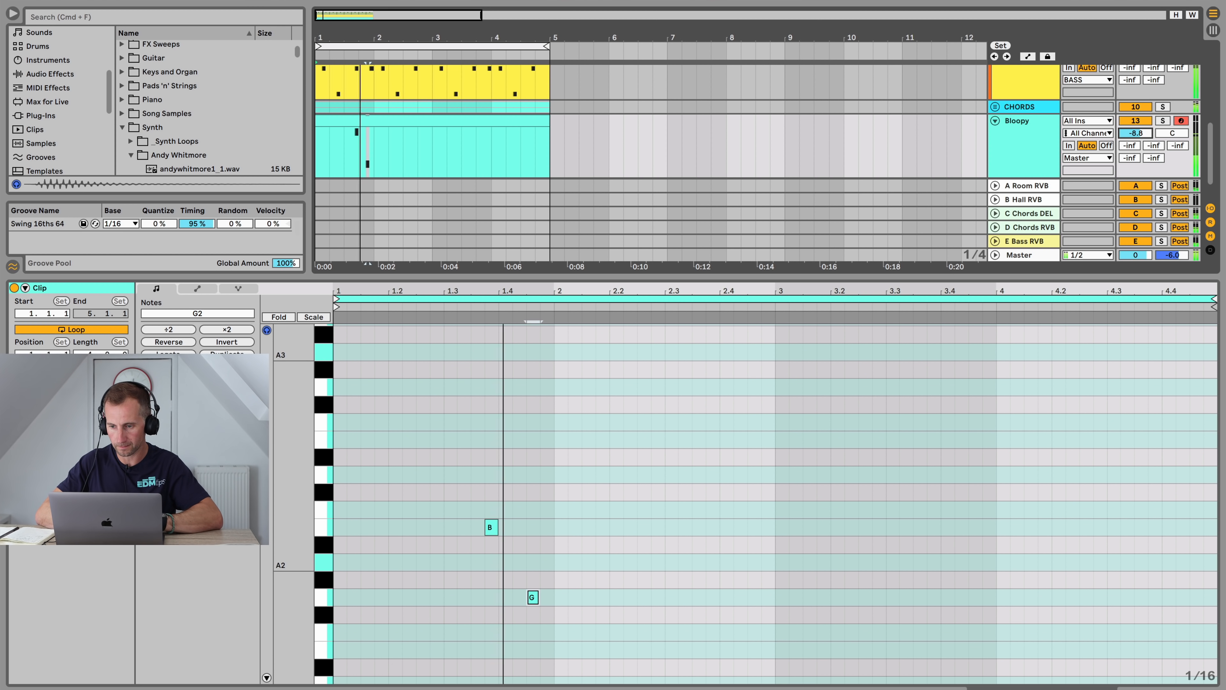
{"action": "key", "text": "space"}
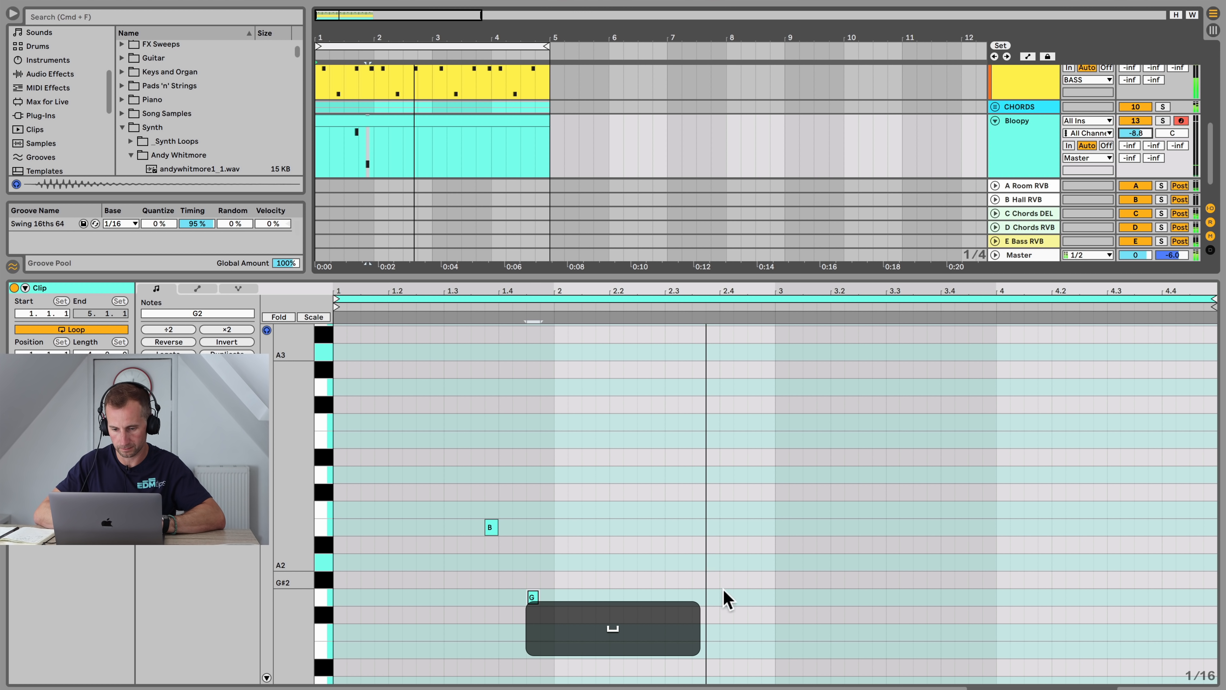
Step: Add another B2 note just before beat 2.4 and play the clip
{"action": "left_click", "coordinate": [714, 602]}
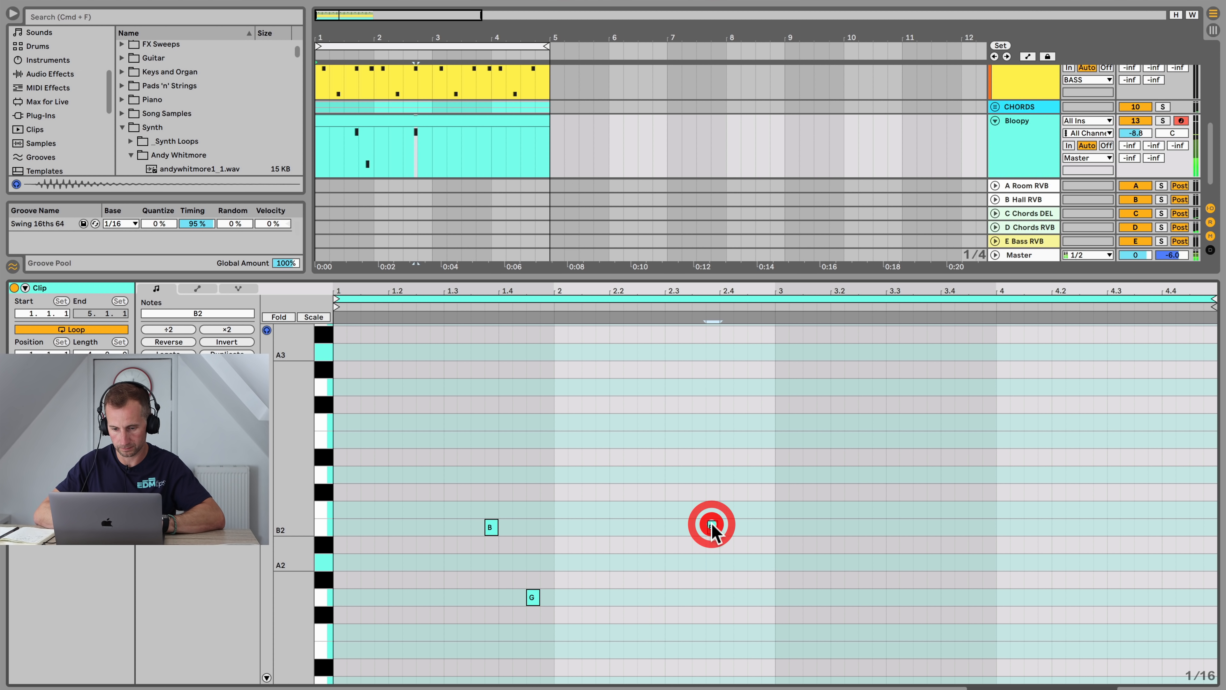
{"action": "key", "text": "space"}
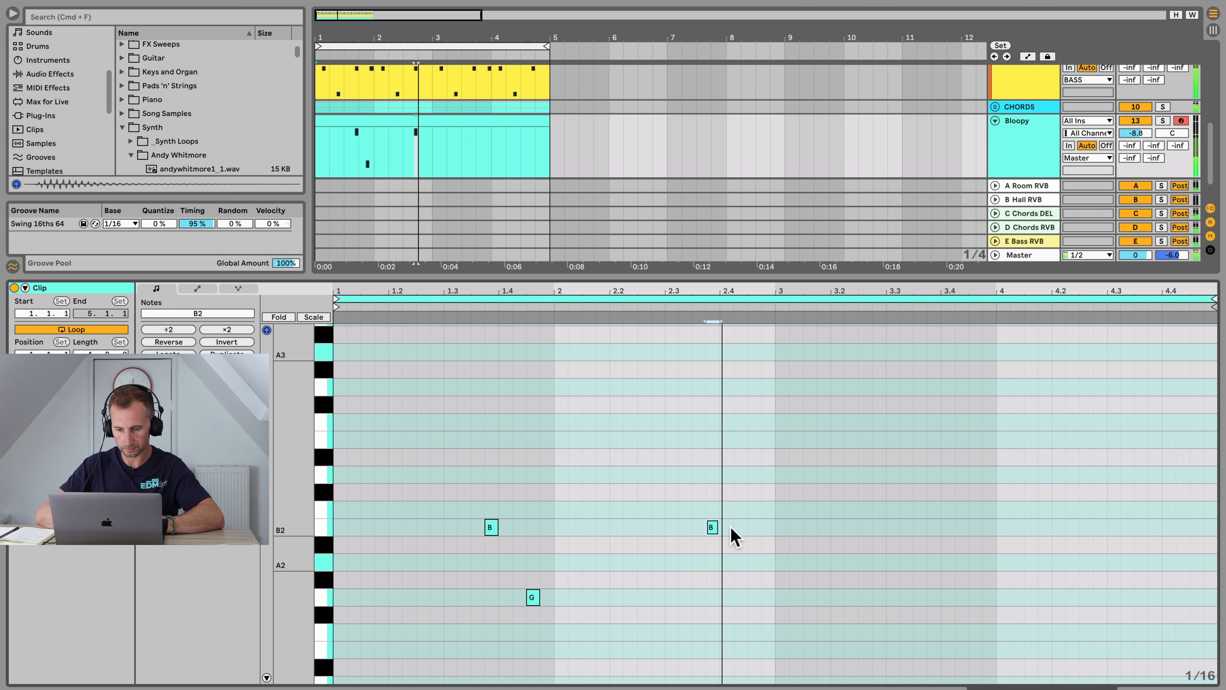
Step: Add a note just after beat 2.4, raise it to C3, and play the clip from beat 2.2
{"action": "key", "text": "space"}
{"action": "left_click", "coordinate": [766, 526]}
{"action": "key", "text": "Left"}
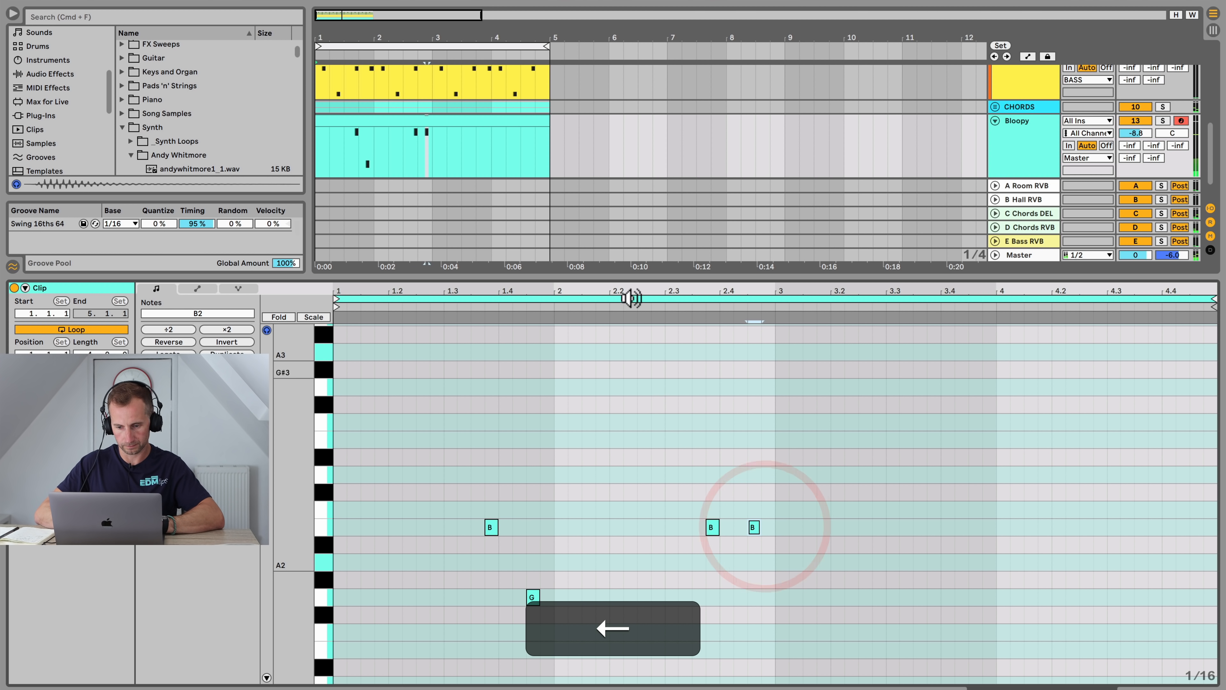
{"action": "left_click", "coordinate": [643, 311]}
{"action": "key", "text": "space"}
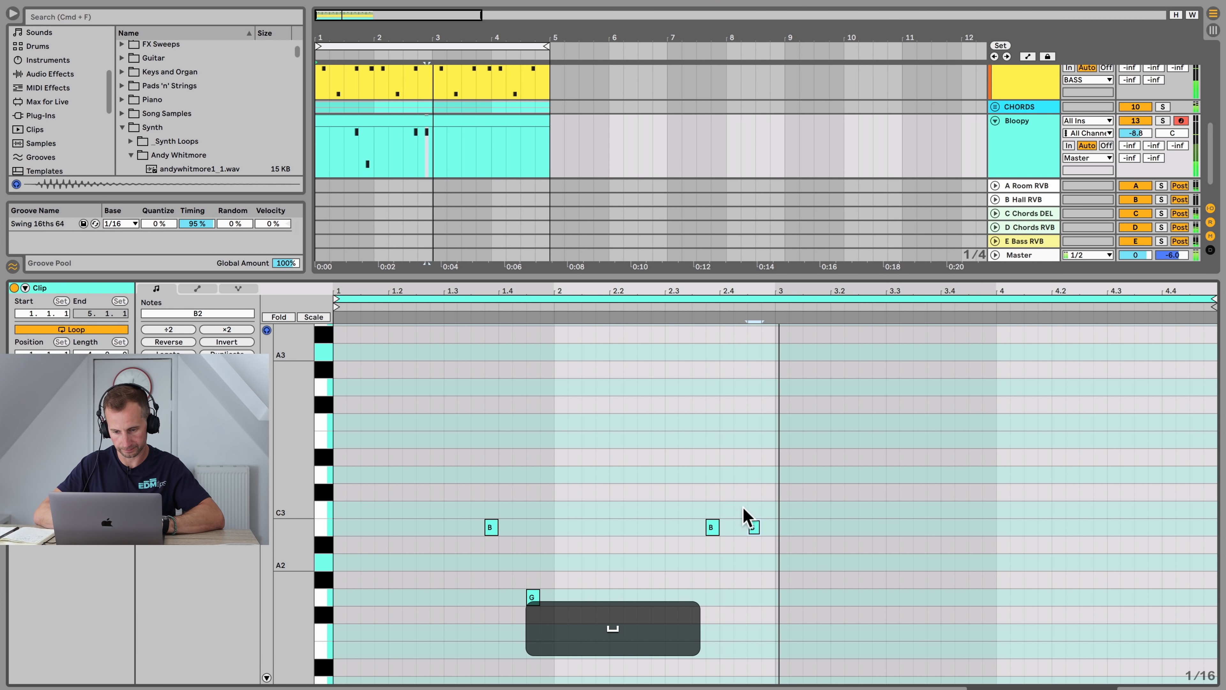
{"action": "key", "text": "space"}
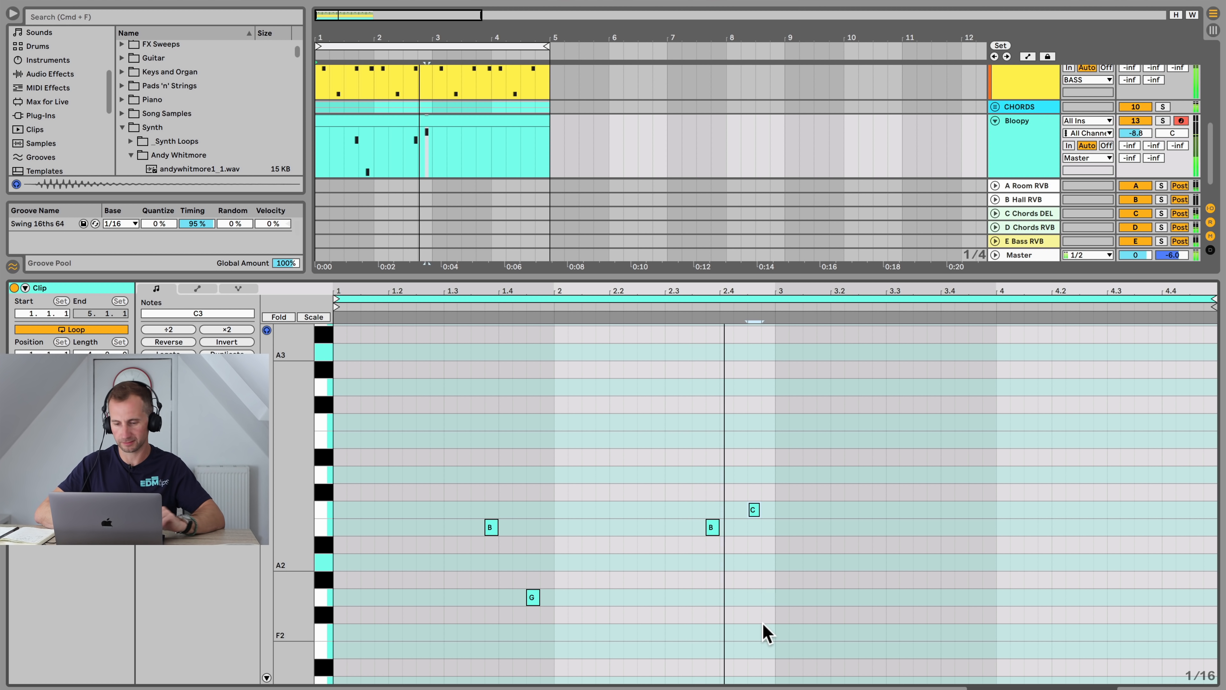
Step: Select all the clip's notes and duplicate them into the clip's second half
{"action": "key", "text": "space"}
{"action": "left_click_drag", "start_coordinate": [772, 601], "coordinate": [338, 486]}
{"action": "key", "text": "super+d"}
{"action": "key", "text": "space"}
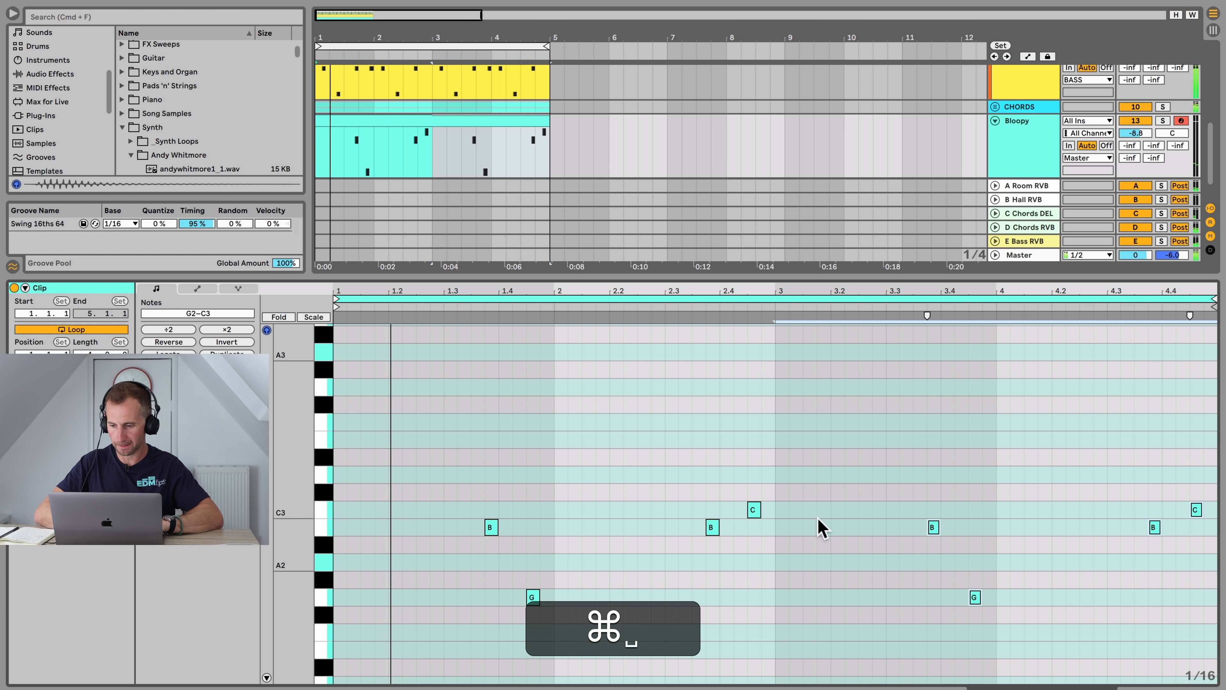
Step: Delete the C3 note in the clip's first half
{"action": "scroll", "coordinate": [1022, 563], "scroll_direction": "up", "scroll_amount": 1}
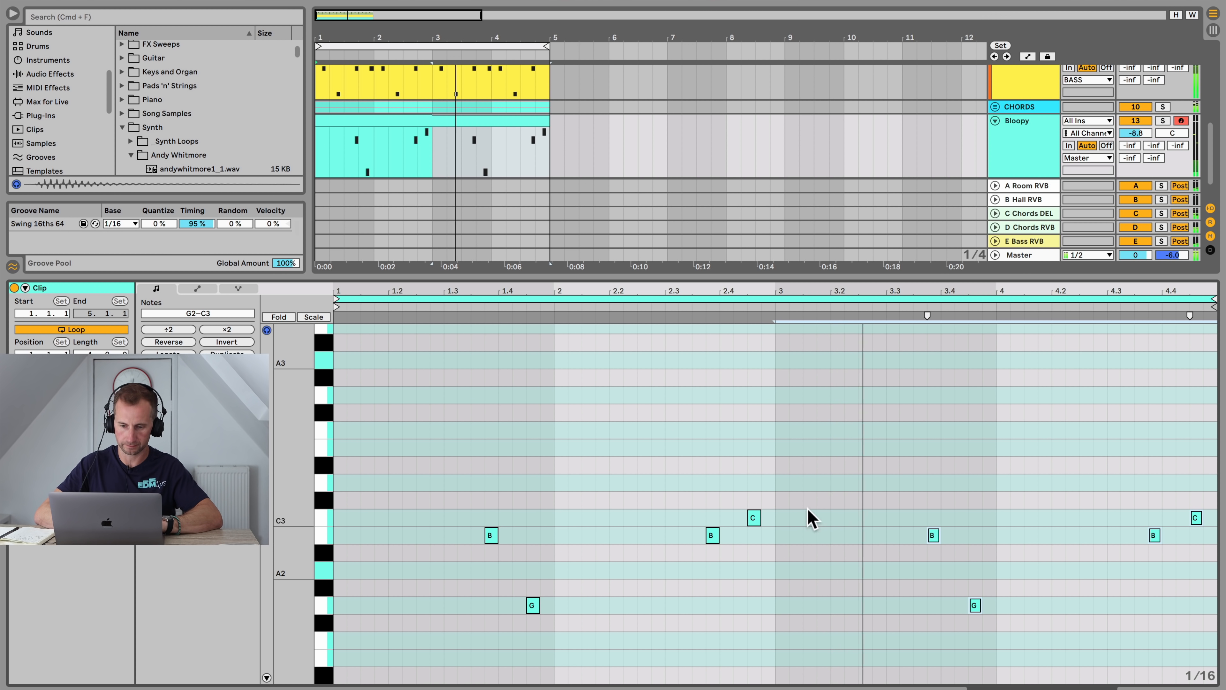
{"action": "left_click", "coordinate": [775, 497]}
{"action": "key", "text": "p"}
{"action": "left_click", "coordinate": [753, 516]}
{"action": "key", "text": "BackSpace"}
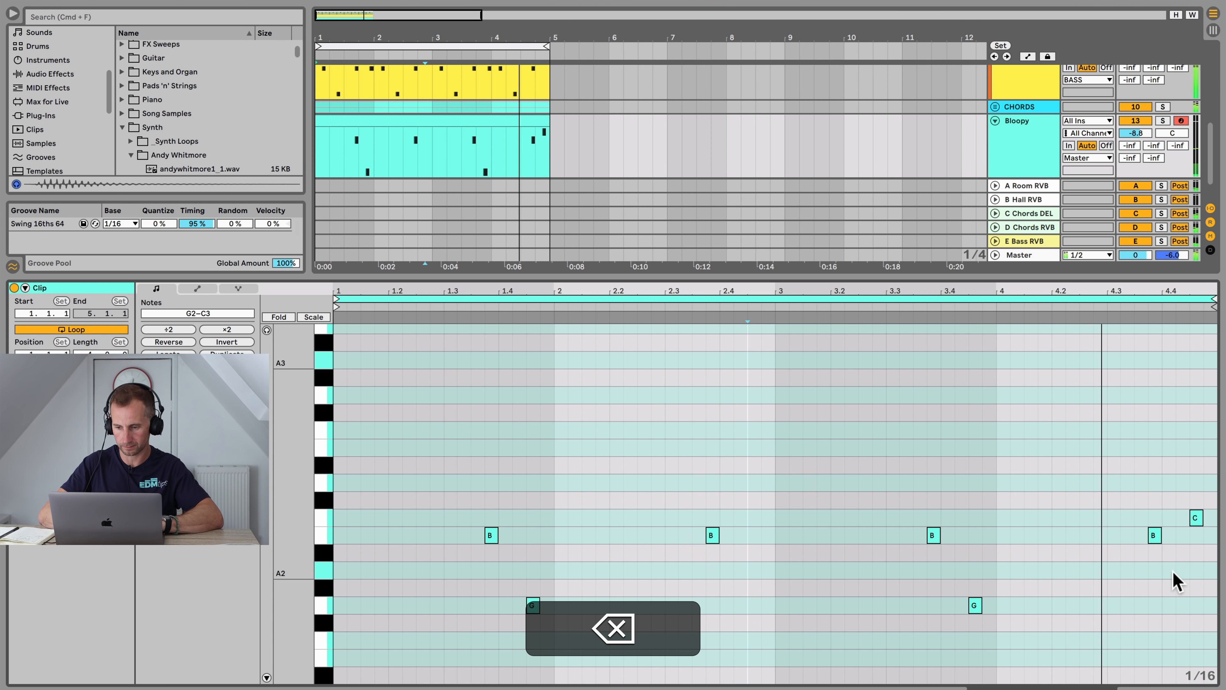
Step: Fill the clip's last beat with four short B2 notes and delete the final C3 note
{"action": "key", "text": "space"}
{"action": "double_click", "coordinate": [1169, 535]}
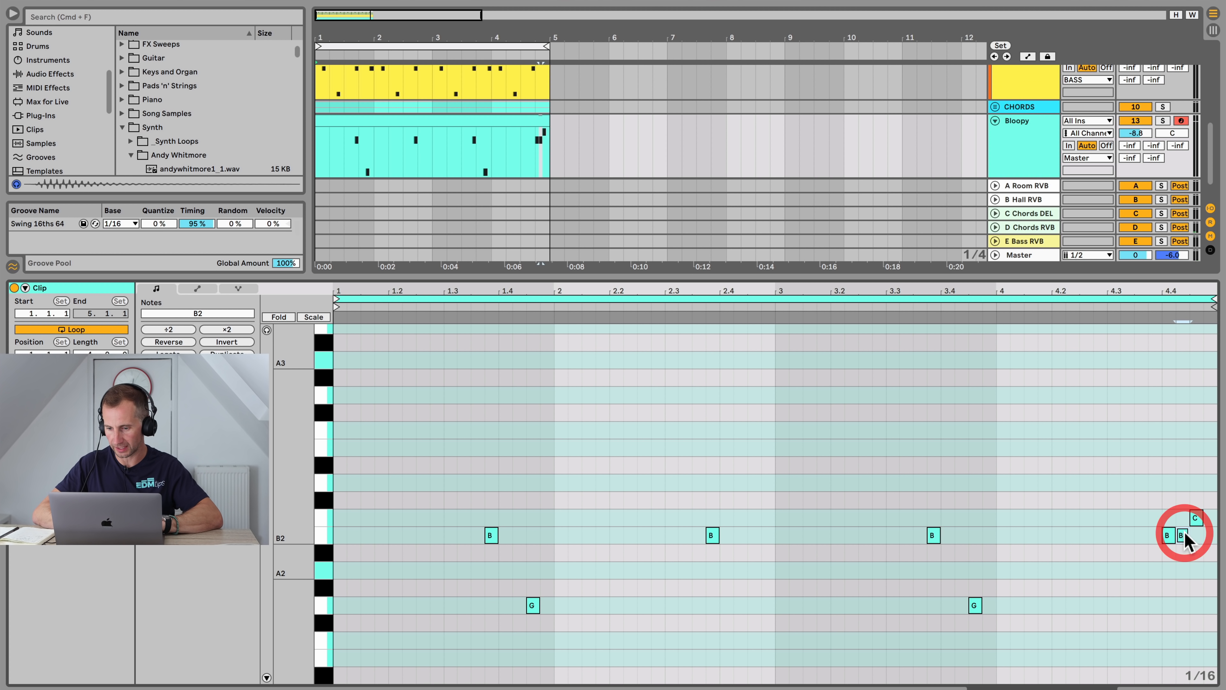
{"action": "key", "text": "alt"}
{"action": "left_click_drag", "start_coordinate": [1199, 531], "coordinate": [1211, 532]}
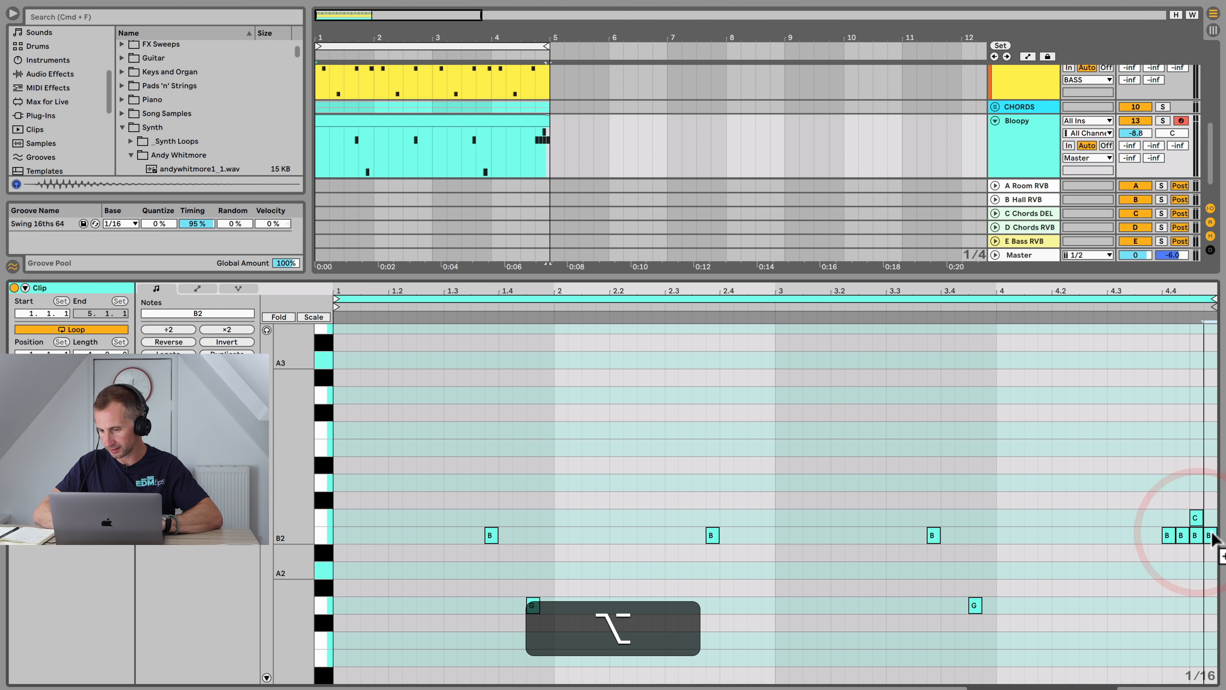
{"action": "left_click", "coordinate": [1212, 531], "text": "alt"}
{"action": "left_click", "coordinate": [1199, 520], "text": "alt"}
{"action": "key", "text": "BackSpace"}
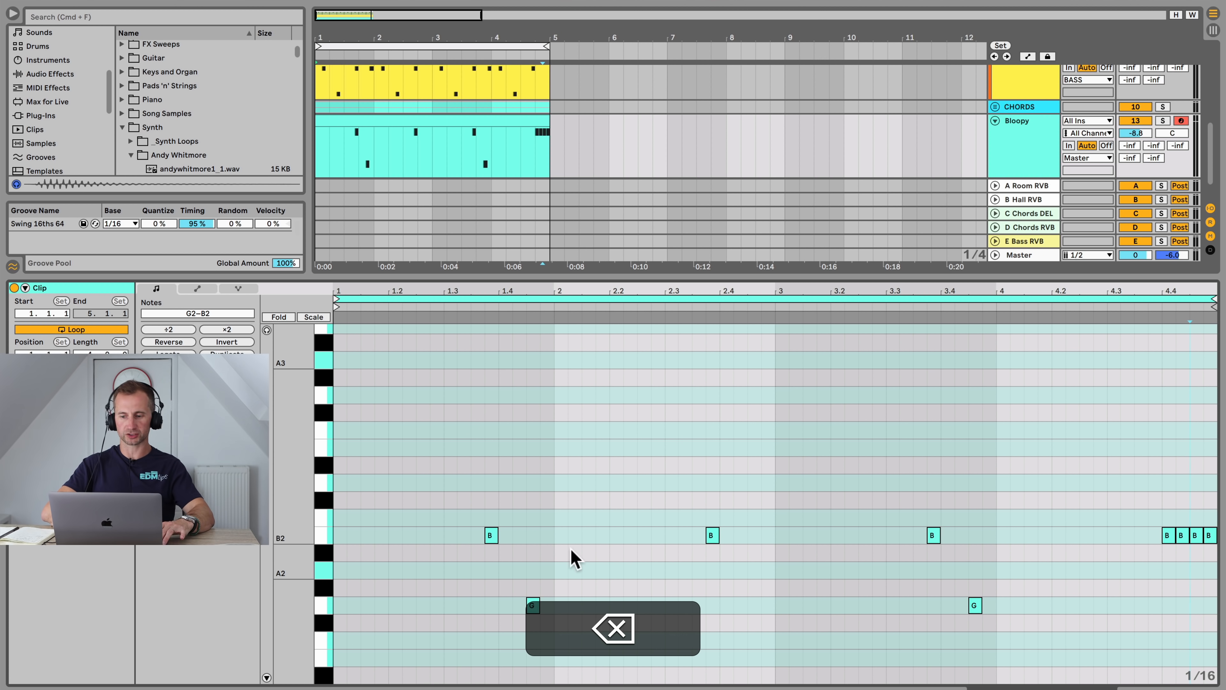
Step: Show the Bloopy track's Sampler and solo the Bloopy track during playback
{"action": "key", "text": "shift"}
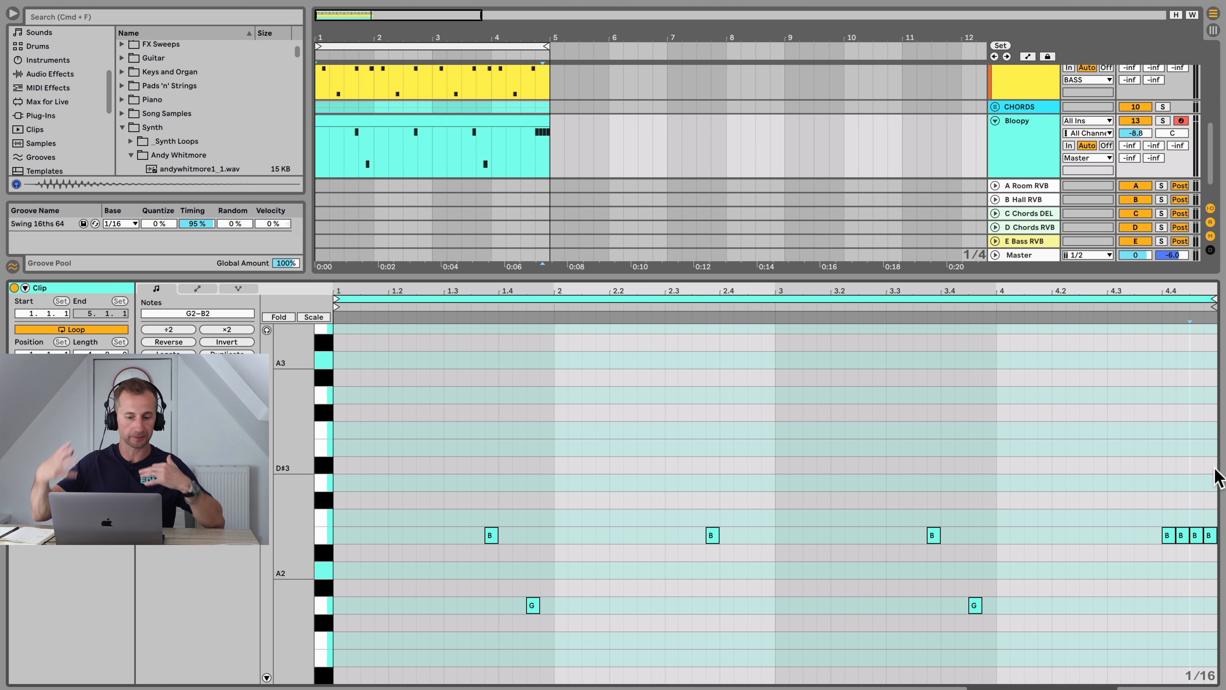
{"action": "key", "text": "shift+Tab"}
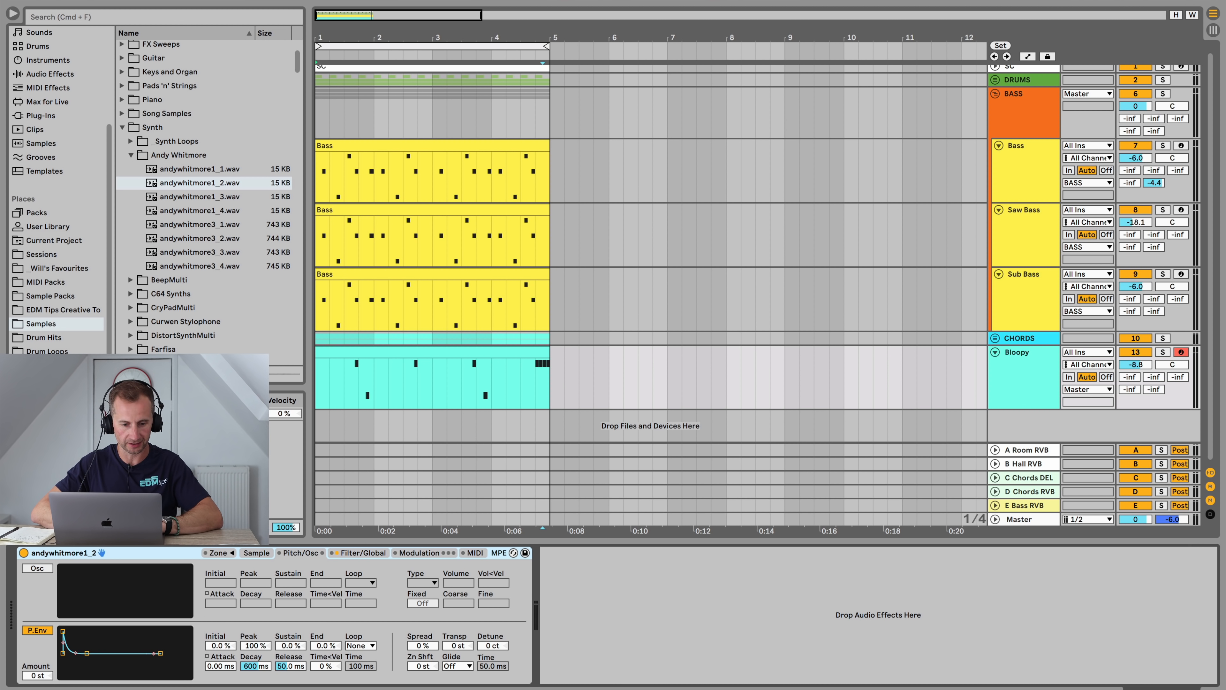
{"action": "left_click", "coordinate": [381, 351]}
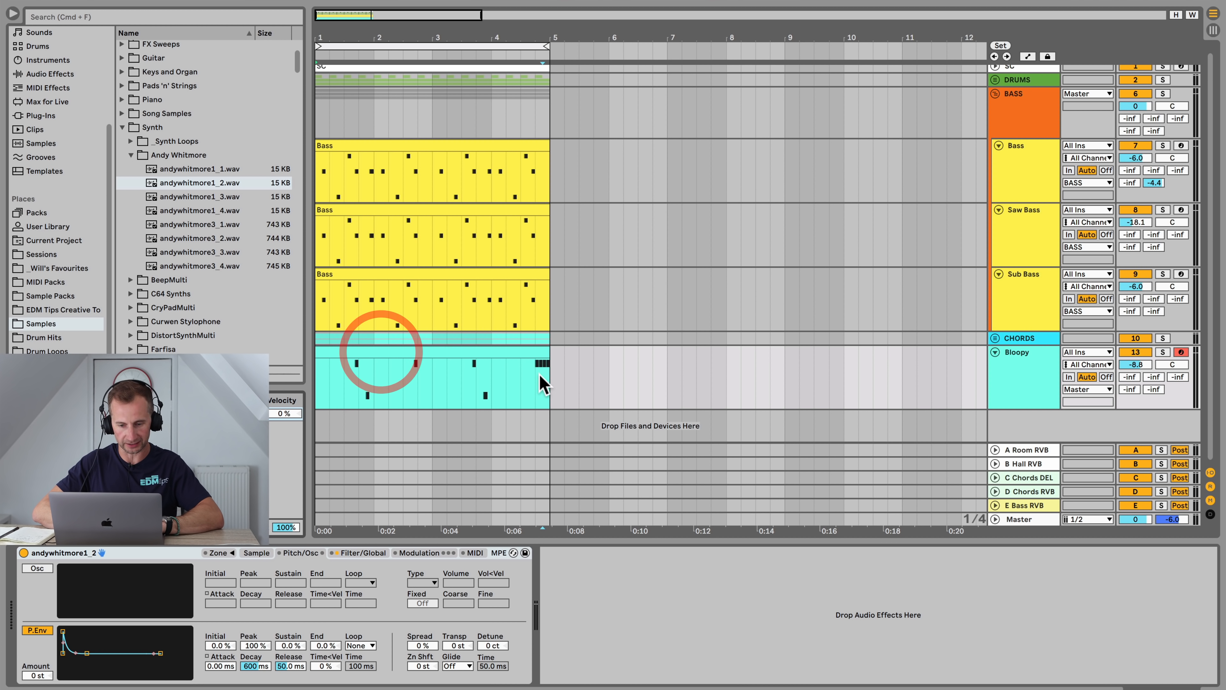
{"action": "left_click", "coordinate": [486, 382]}
{"action": "key", "text": "space"}
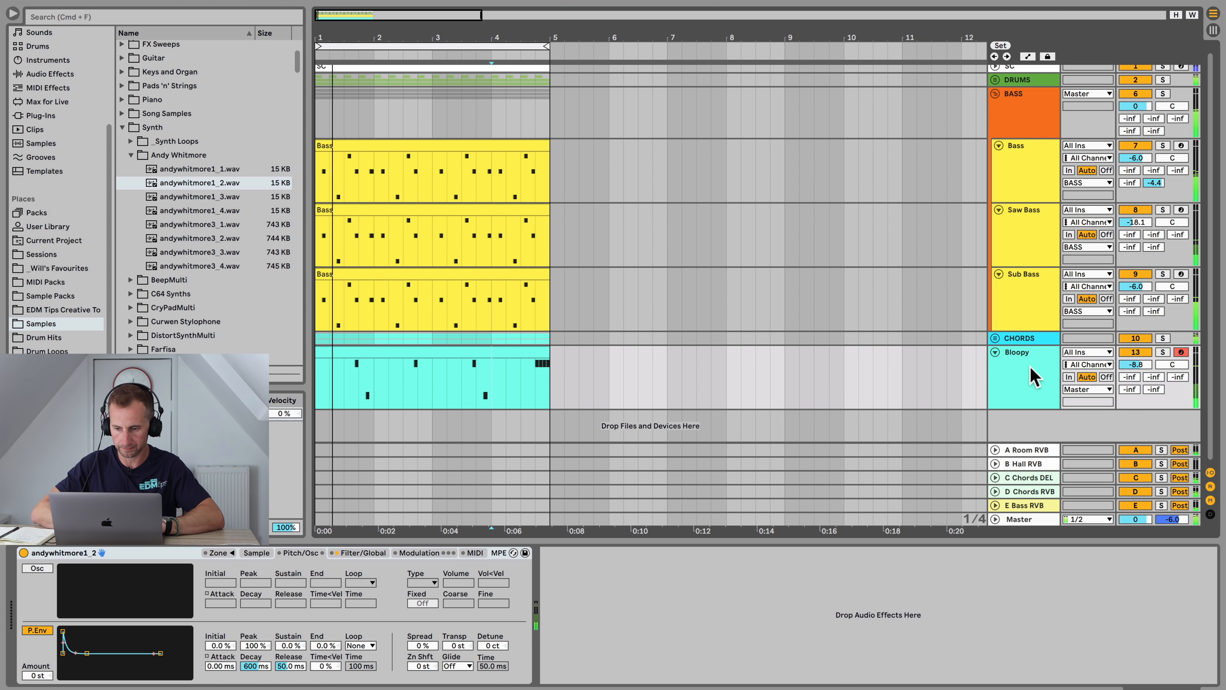
{"action": "left_click", "coordinate": [1032, 376]}
{"action": "key", "text": "space"}
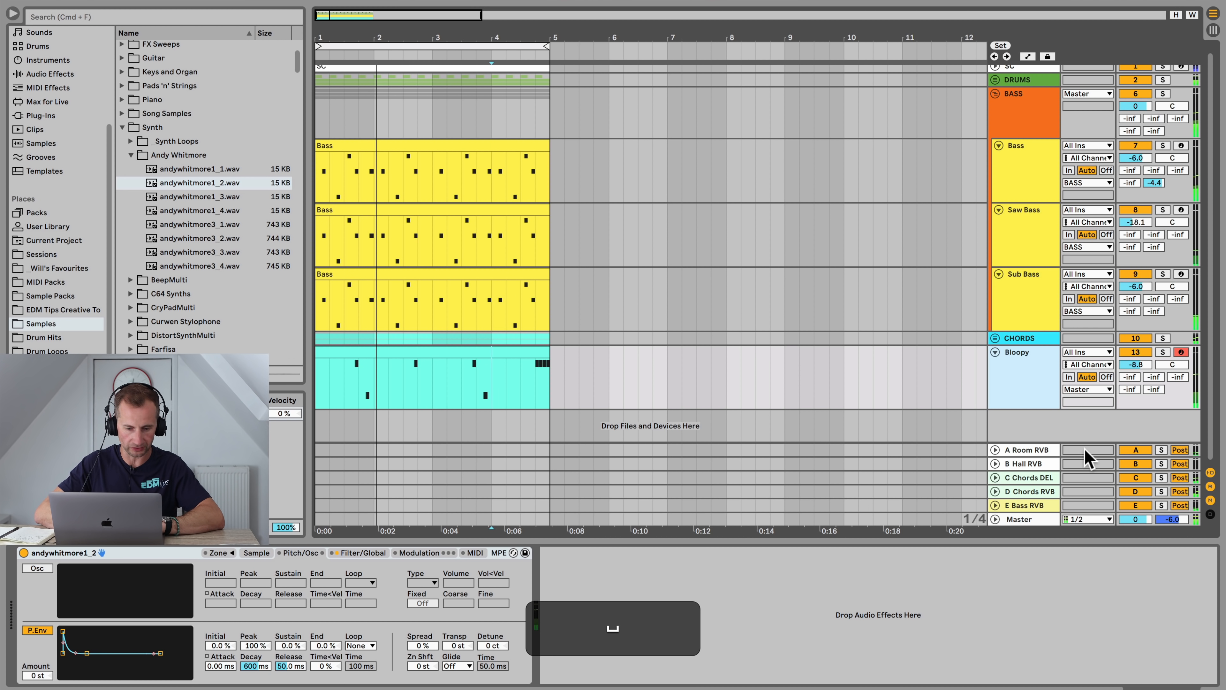
{"action": "left_click", "coordinate": [1163, 352]}
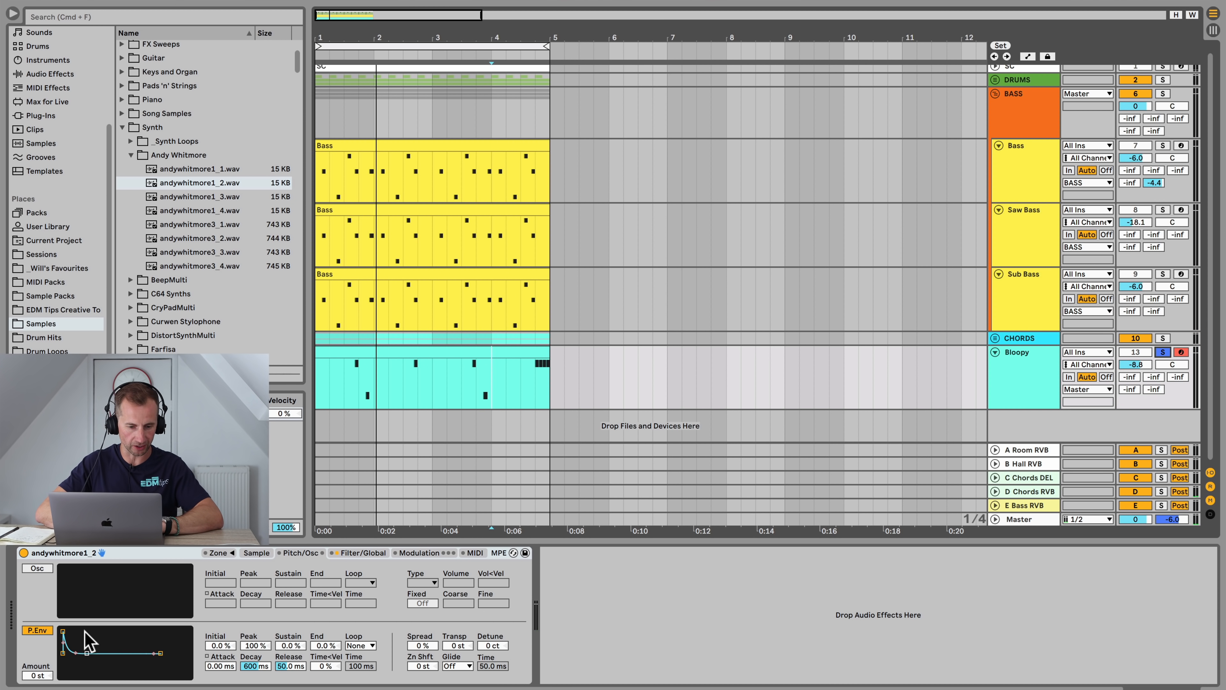
Step: Set the Sampler's pitch envelope amount to +12 st
{"action": "left_click_drag", "start_coordinate": [62, 631], "coordinate": [70, 632]}
{"action": "key", "text": "space"}
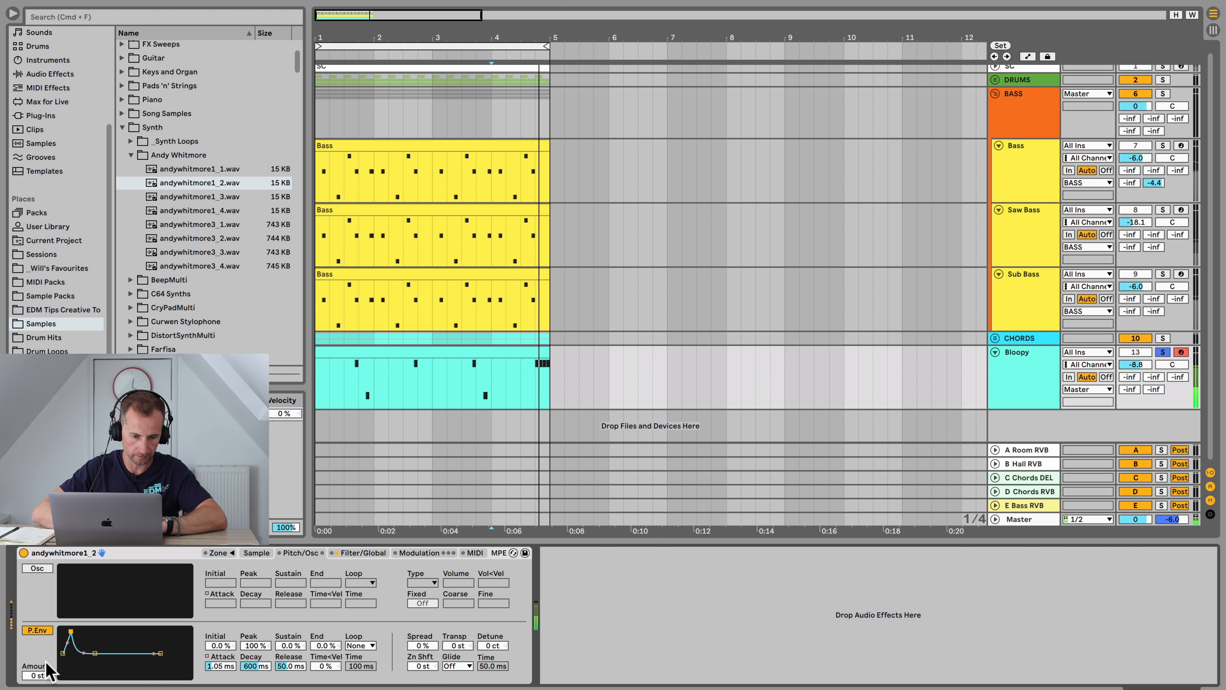
{"action": "key", "text": "space"}
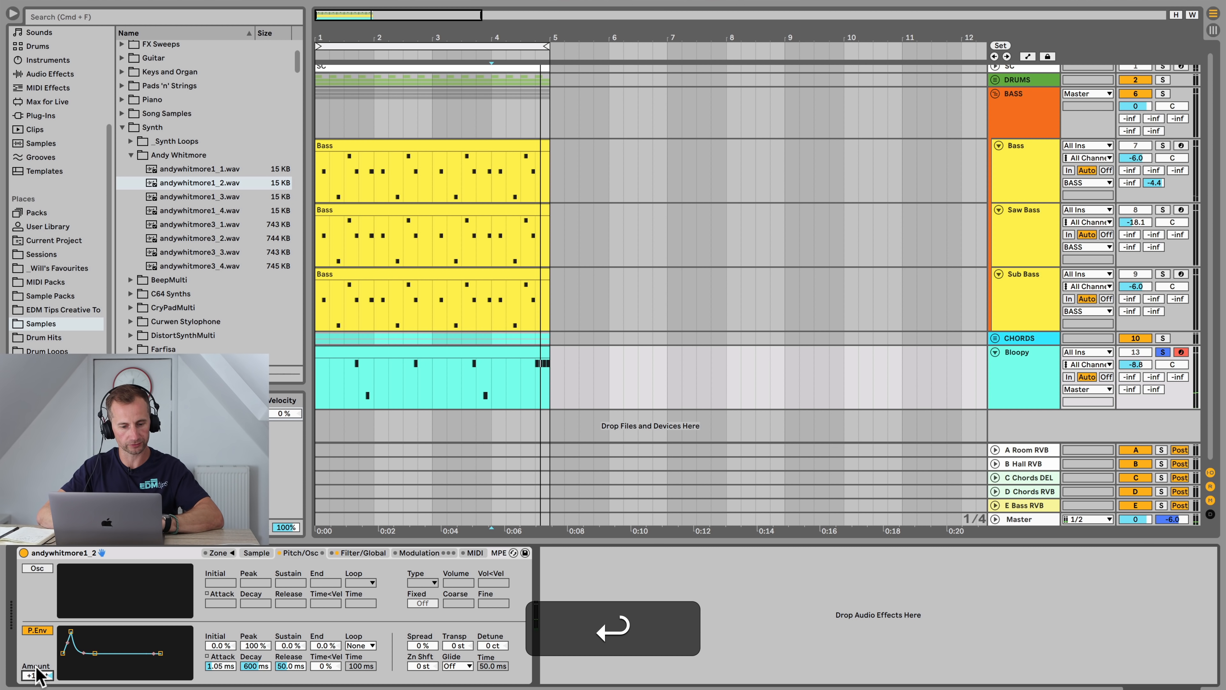
{"action": "left_click_drag", "start_coordinate": [65, 634], "coordinate": [63, 634]}
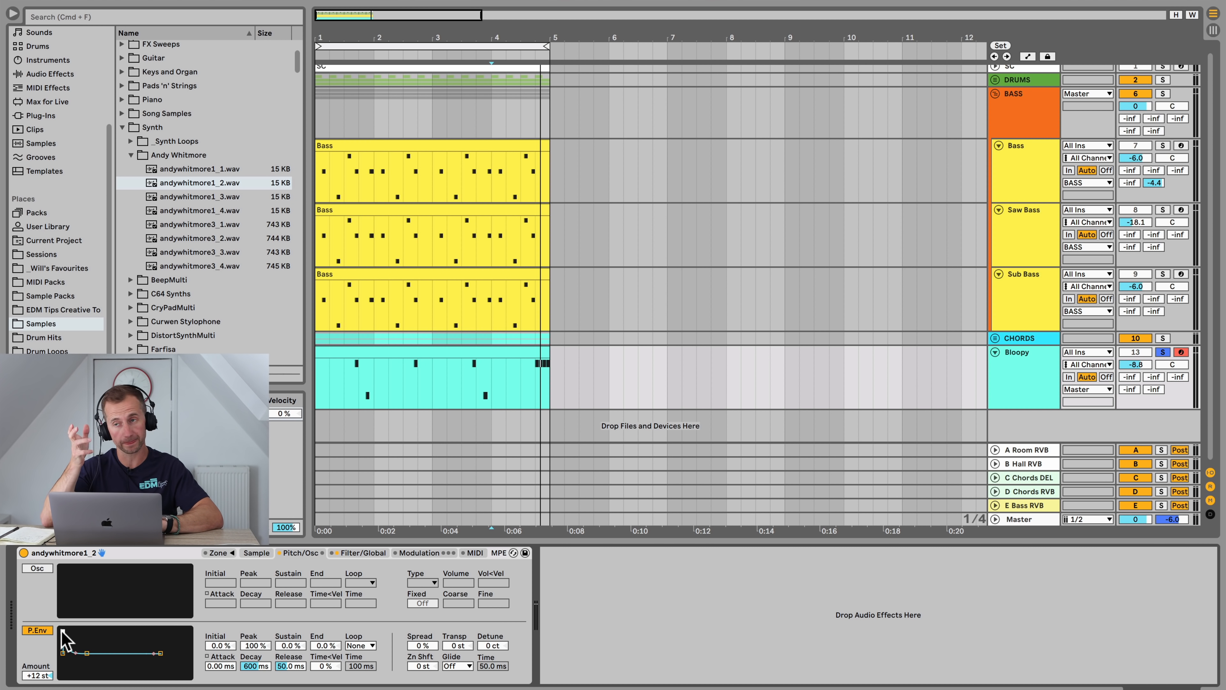
{"action": "key", "text": "space"}
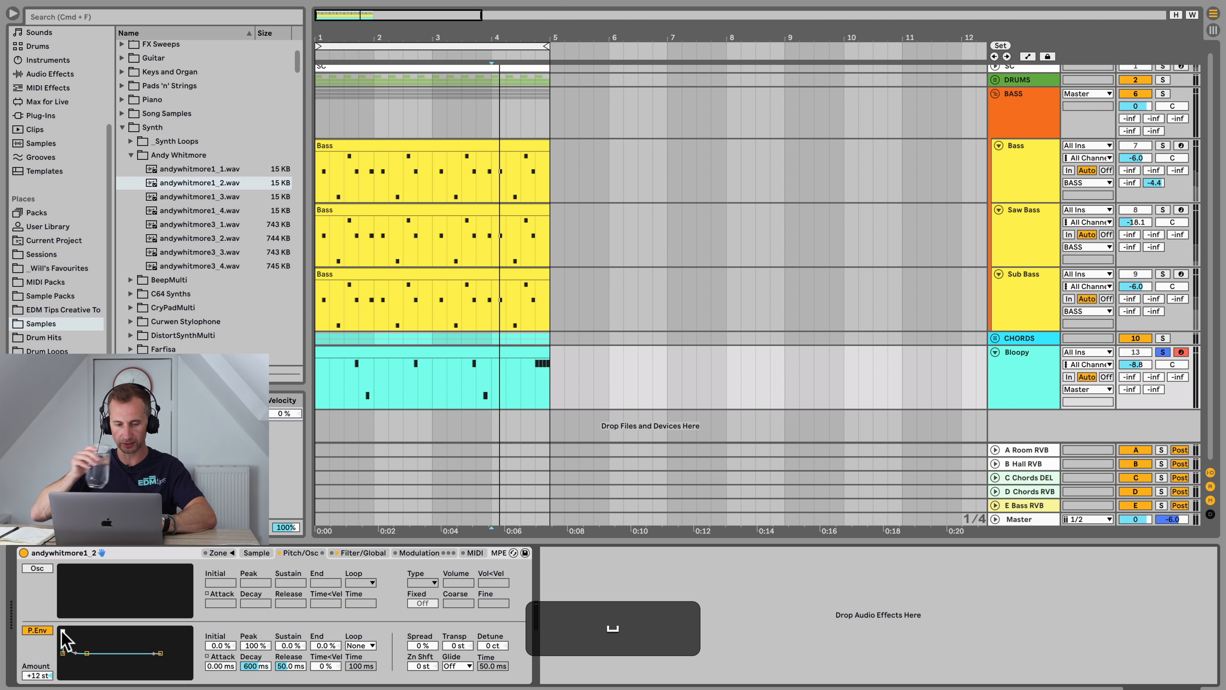
Step: Shape the pitch envelope with -100% initial level, 100% peak and about 0.55 ms attack
{"action": "left_click_drag", "start_coordinate": [63, 632], "coordinate": [65, 675]}
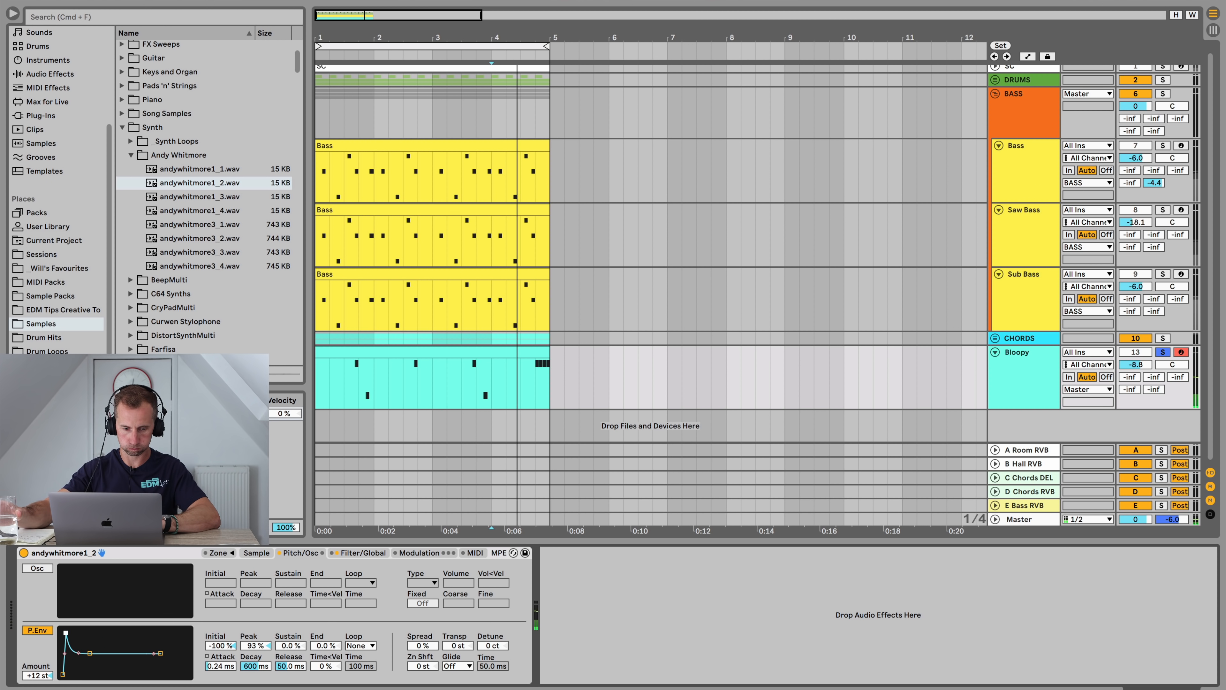
{"action": "left_click_drag", "start_coordinate": [66, 631], "coordinate": [69, 631]}
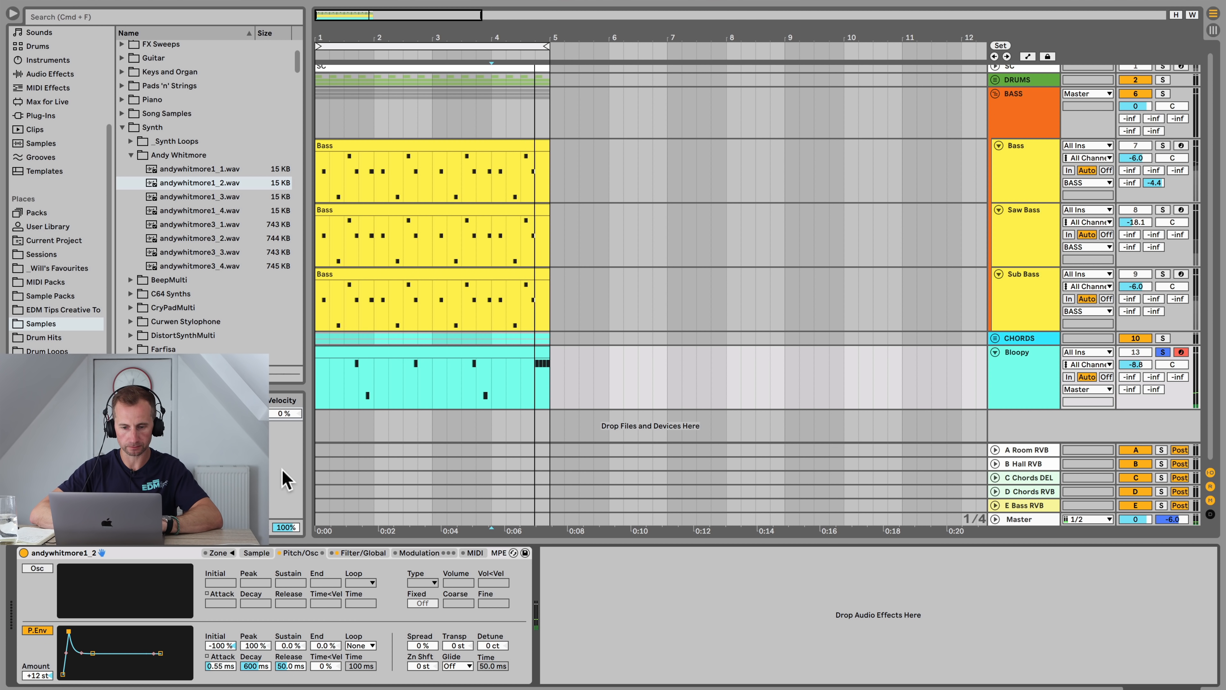
{"action": "key", "text": "space"}
Step: Select all notes in the Bloopy clip and transpose them down an octave
{"action": "left_click", "coordinate": [430, 352]}
{"action": "double_click", "coordinate": [430, 352]}
{"action": "left_click", "coordinate": [430, 394]}
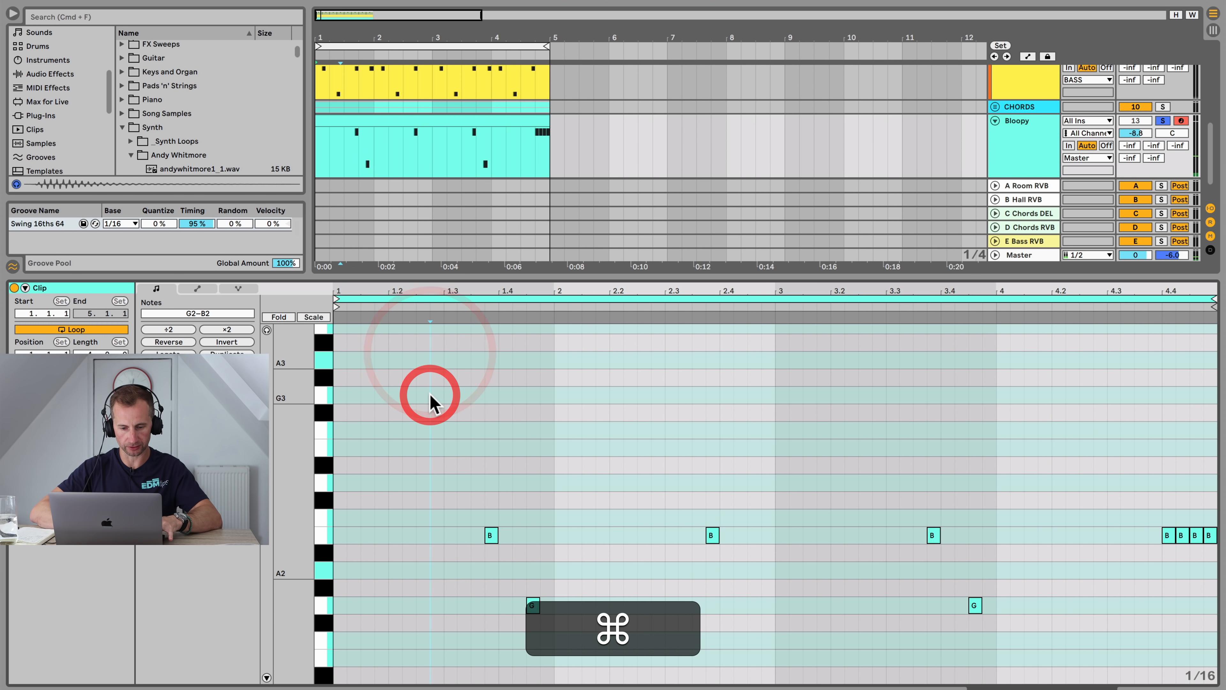
{"action": "key", "text": "super+a"}
{"action": "key", "text": "shift+super+Down"}
{"action": "key", "text": "shift+space"}
{"action": "key", "text": "shift+Tab"}
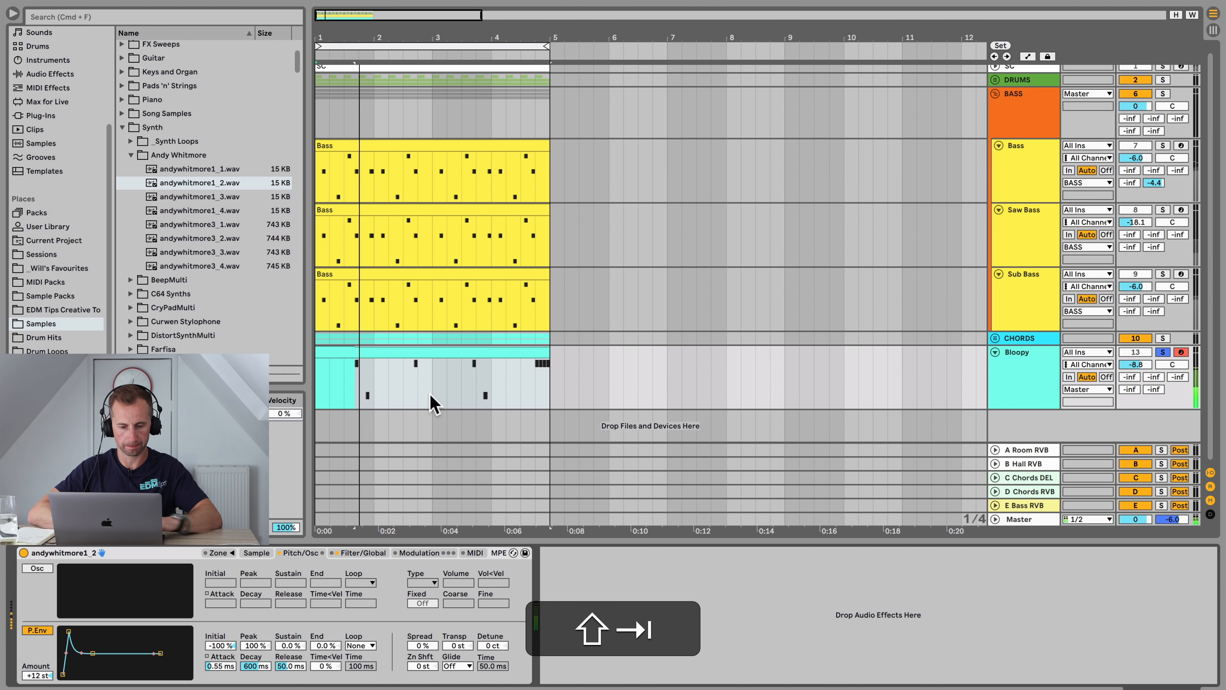
Step: Shorten the pitch envelope's attack to about 0.36 ms and unsolo the Bloopy track
{"action": "left_click_drag", "start_coordinate": [69, 631], "coordinate": [63, 652]}
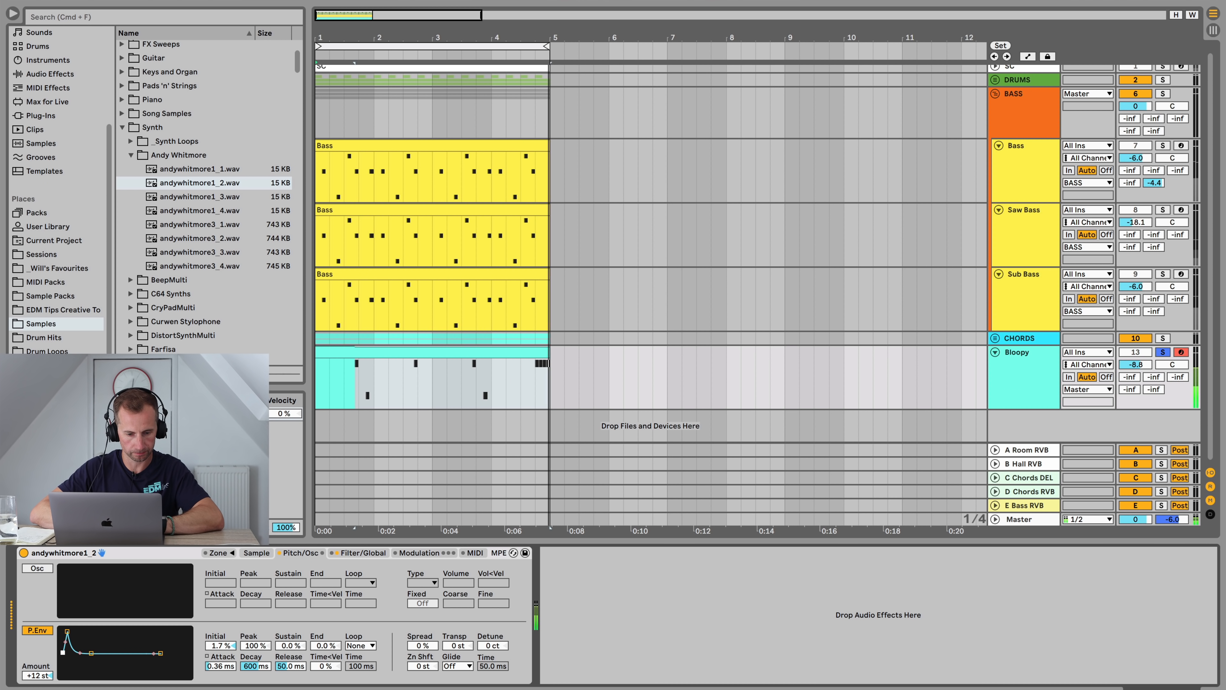
{"action": "key", "text": "space"}
{"action": "left_click", "coordinate": [1163, 352]}
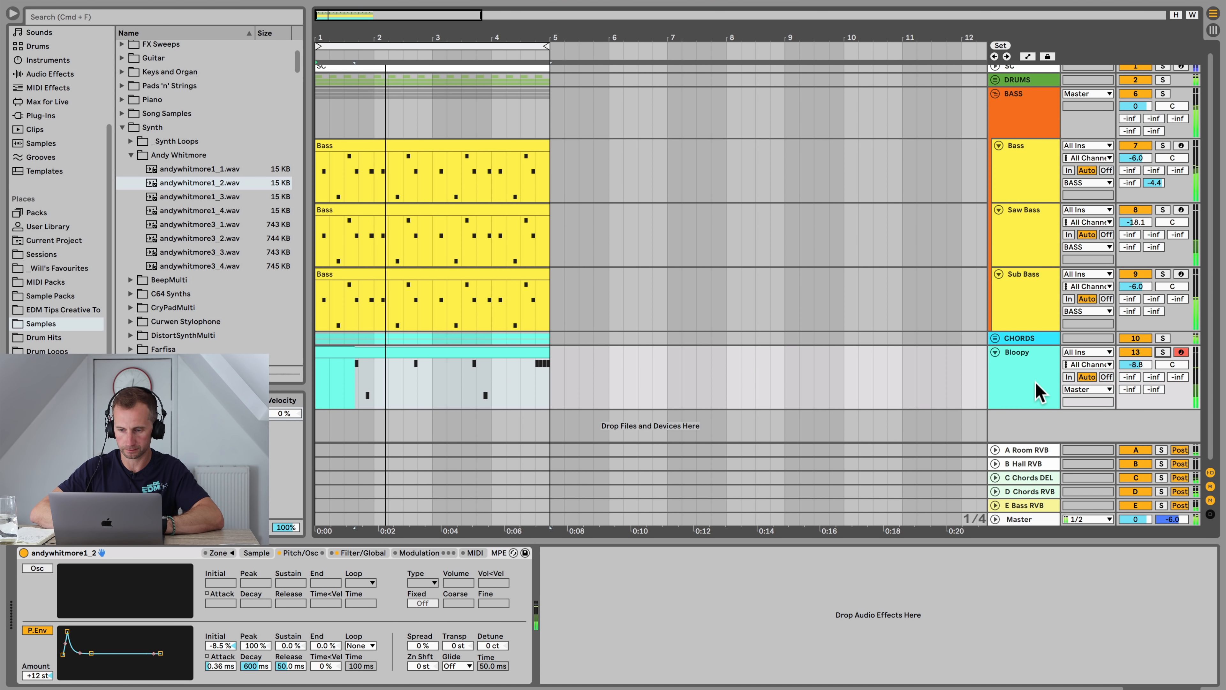
Step: Compare the pitch envelope switched off and on, and set the Bloopy track's volume to about -8.2 dB
{"action": "left_click", "coordinate": [33, 631]}
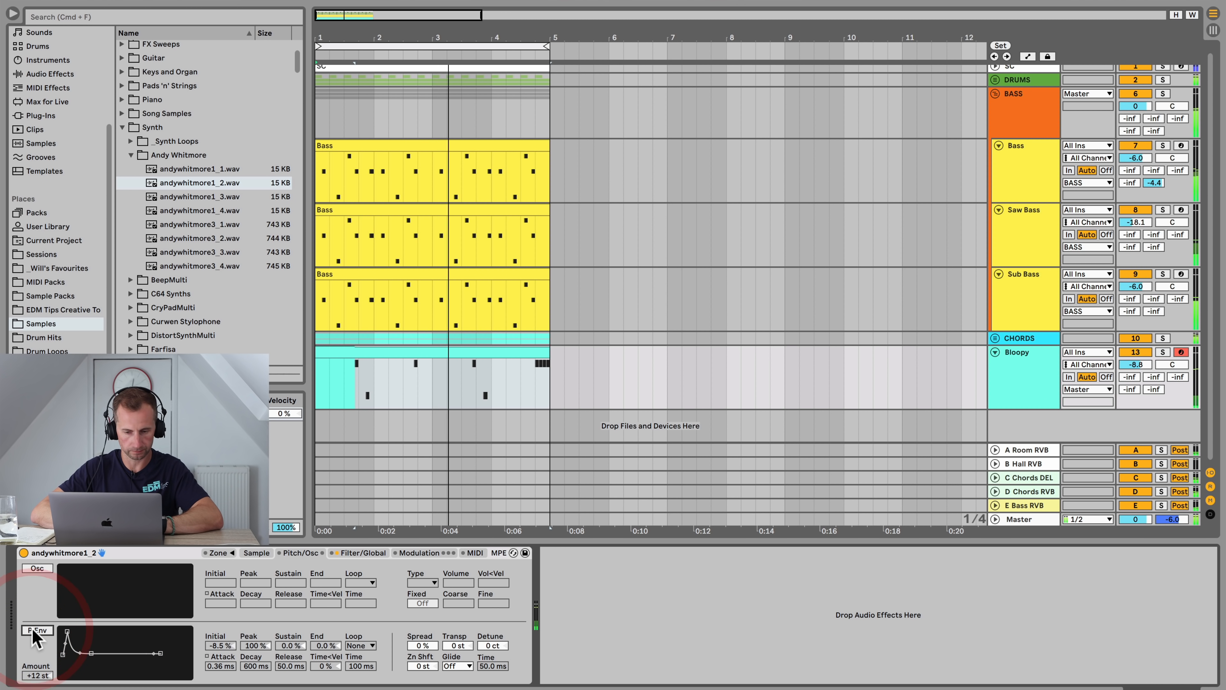
{"action": "left_click", "coordinate": [34, 630]}
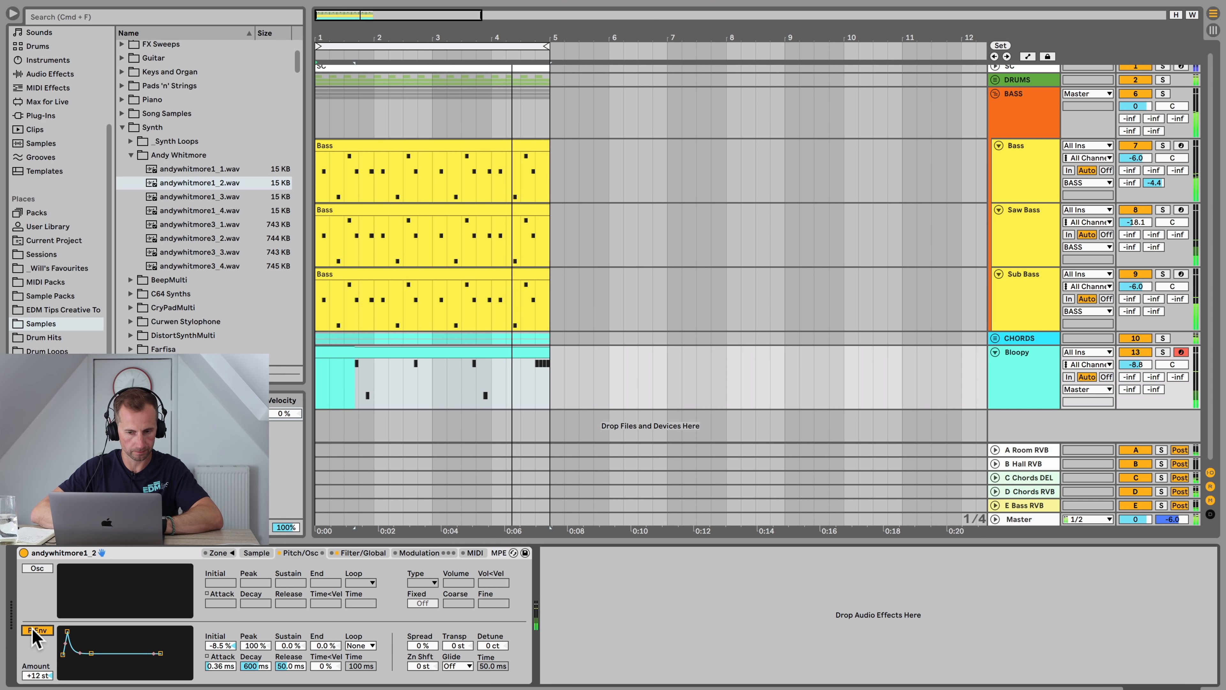
{"action": "left_click", "coordinate": [1026, 391]}
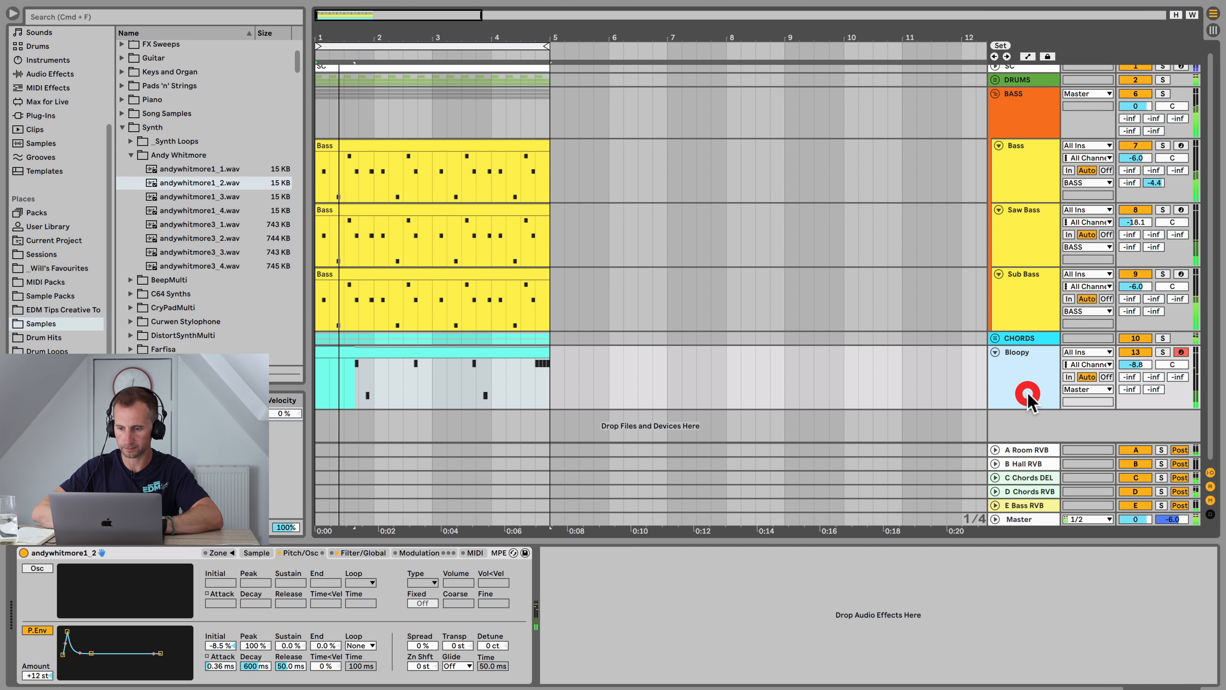
{"action": "left_click_drag", "start_coordinate": [1135, 365], "coordinate": [1135, 369]}
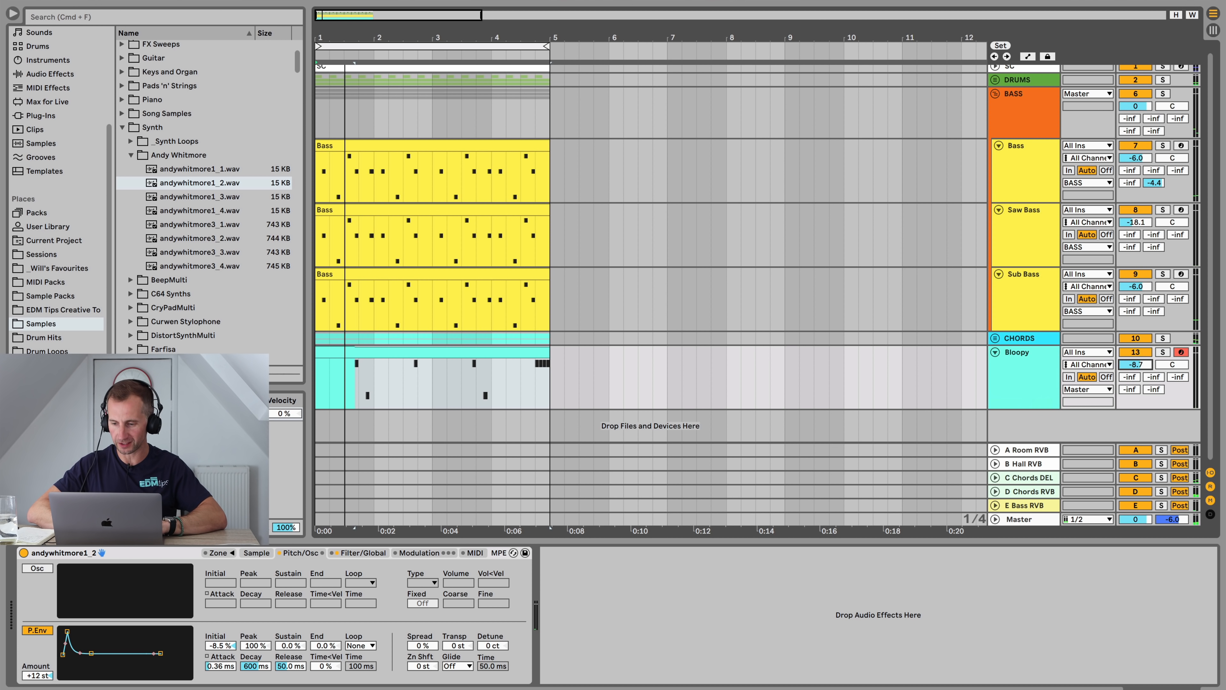
{"action": "left_click", "coordinate": [1022, 370]}
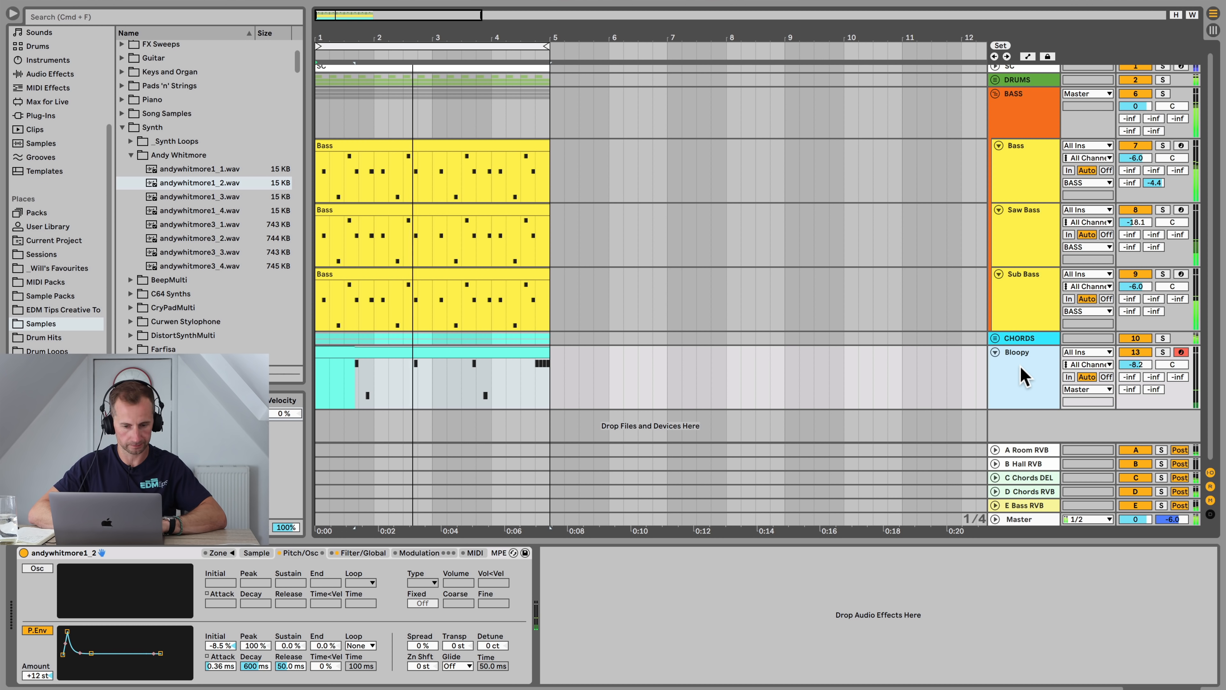
Step: On the Chords group, boost an EQ Eight band to about 2.61 kHz, +10 dB and lower the Auto Filter frequency
{"action": "left_click", "coordinate": [1026, 339]}
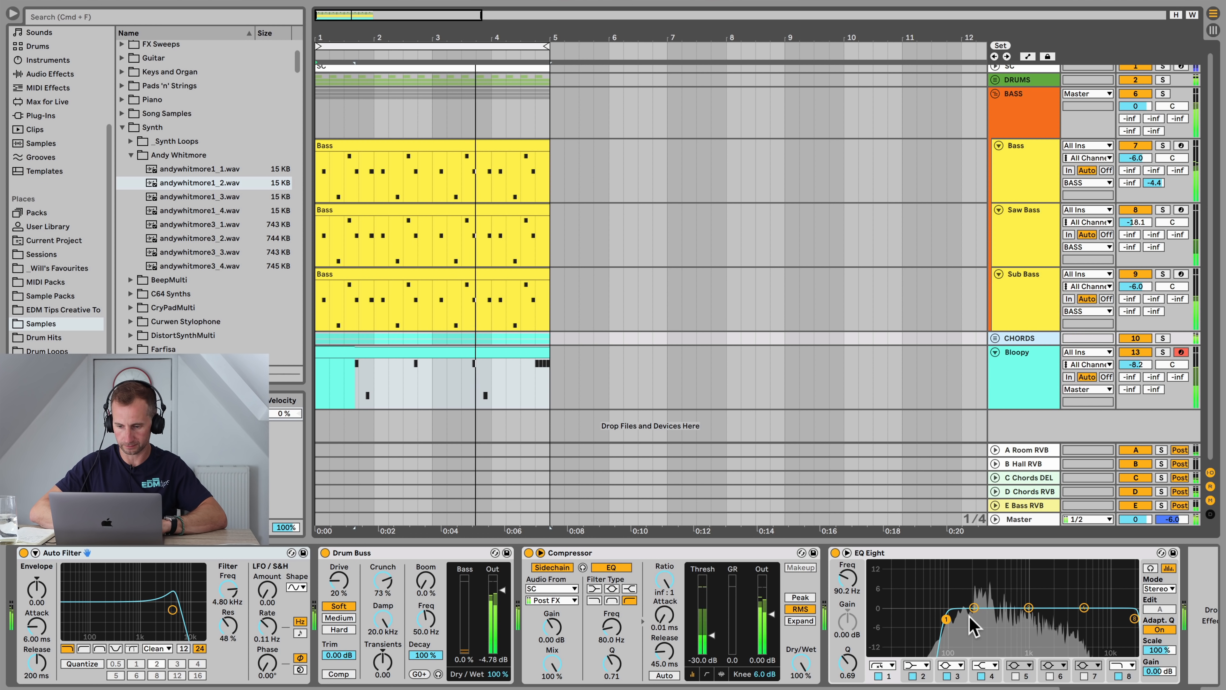
{"action": "left_click_drag", "start_coordinate": [973, 610], "coordinate": [978, 624]}
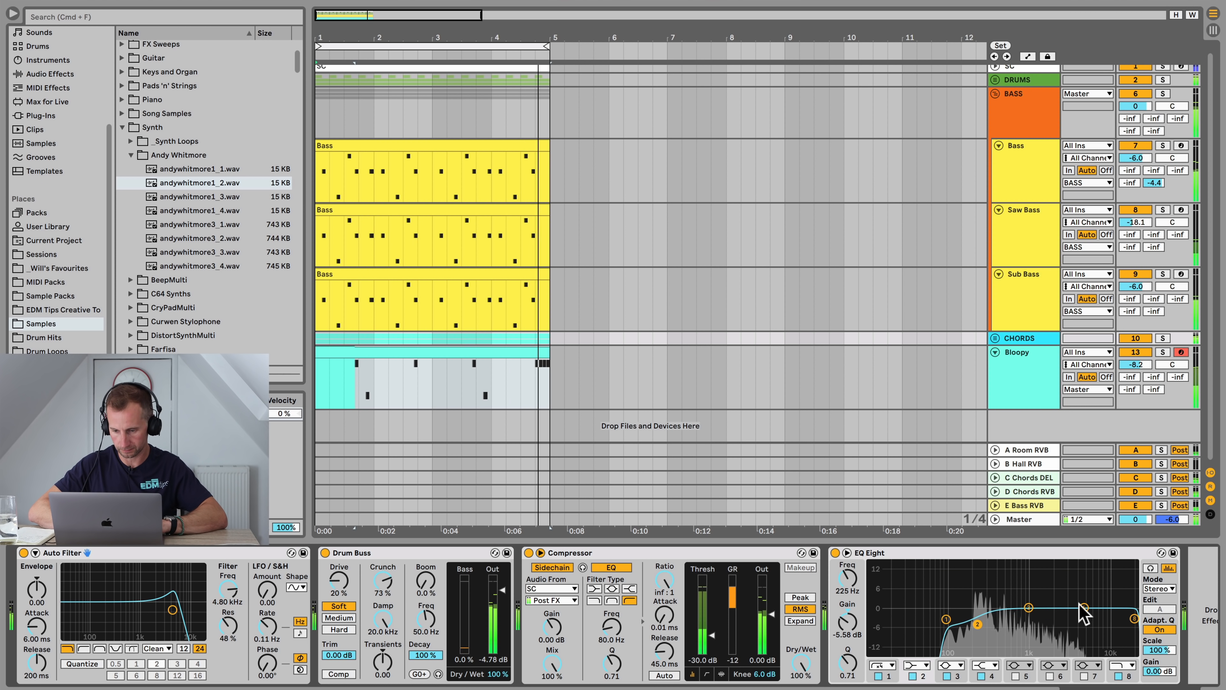
{"action": "left_click_drag", "start_coordinate": [1080, 604], "coordinate": [1061, 579]}
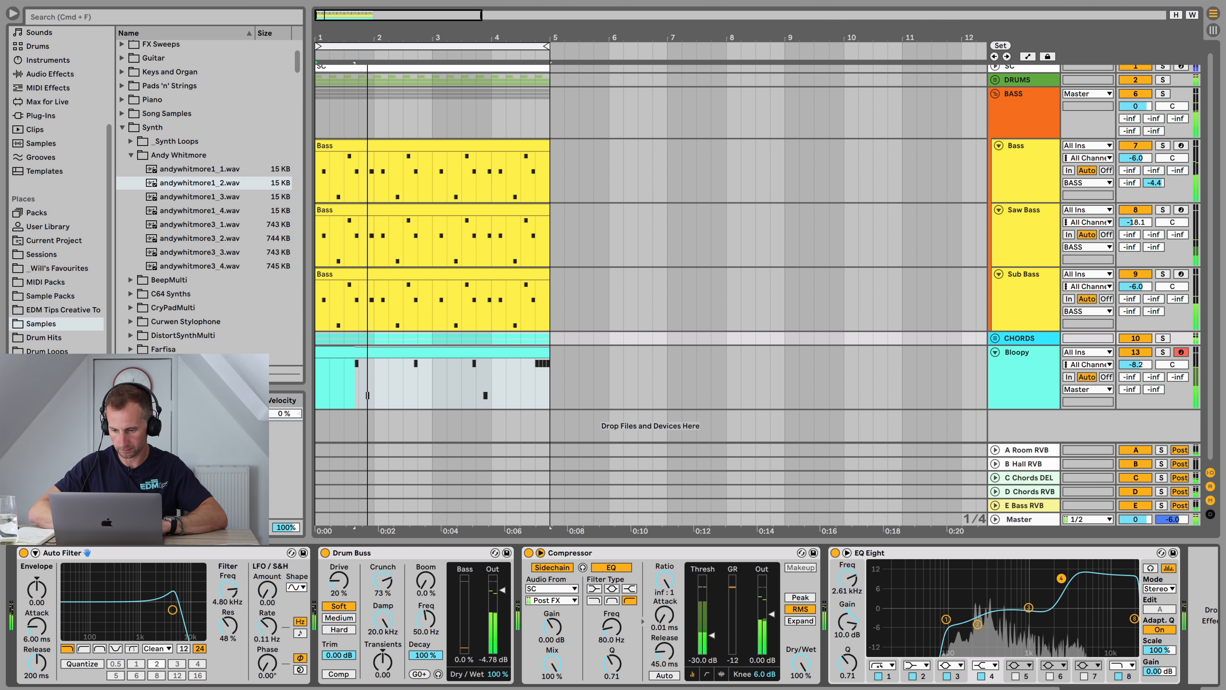
{"action": "left_click_drag", "start_coordinate": [228, 589], "coordinate": [229, 653]}
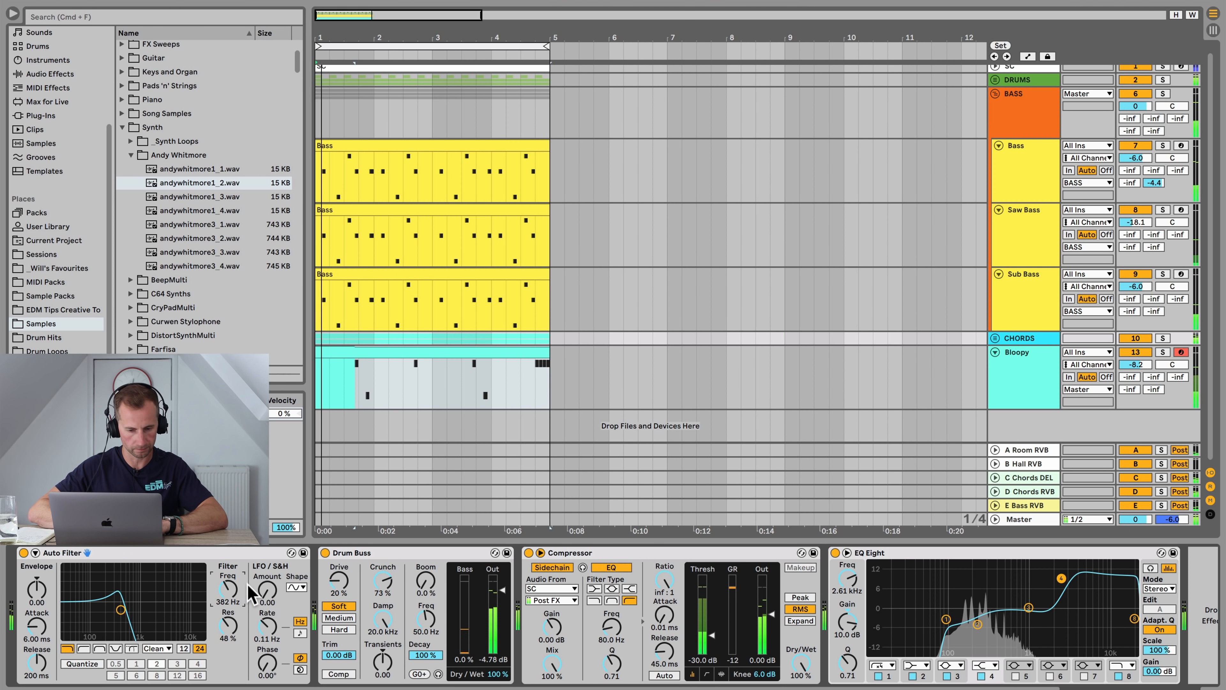
{"action": "key", "text": "space"}
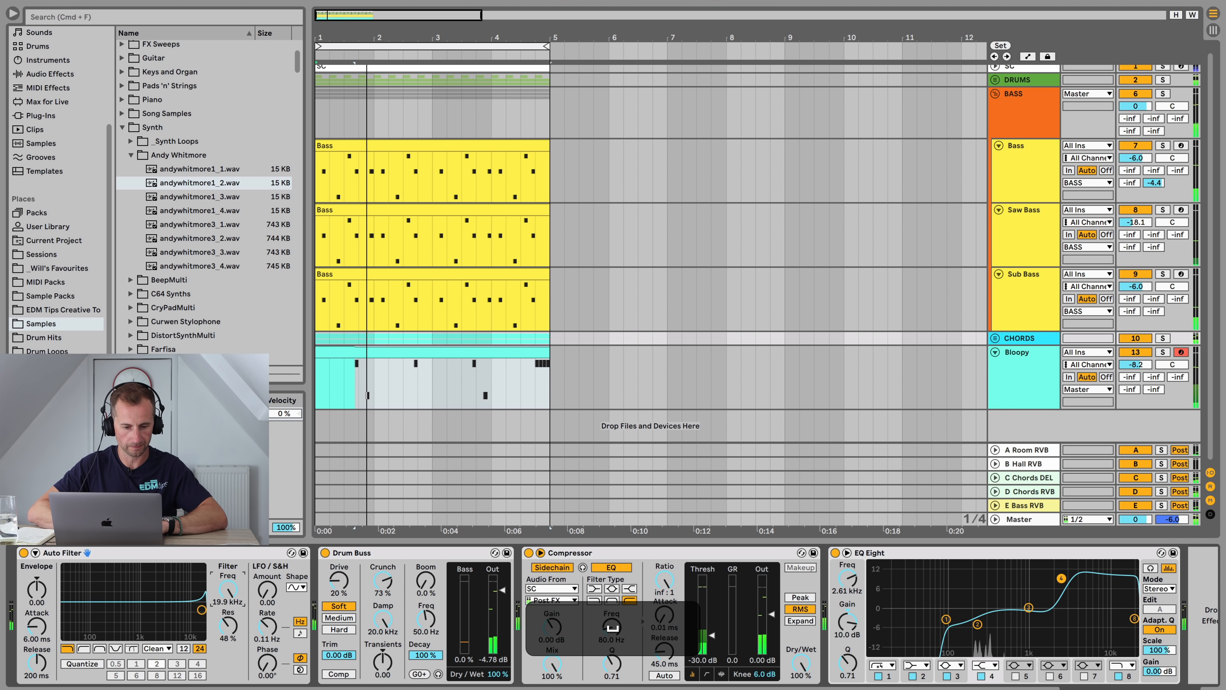
Step: Solo the Chords group, switch to Session View and save the project
{"action": "key", "text": "shift+Tab"}
{"action": "key", "text": "shift+Tab"}
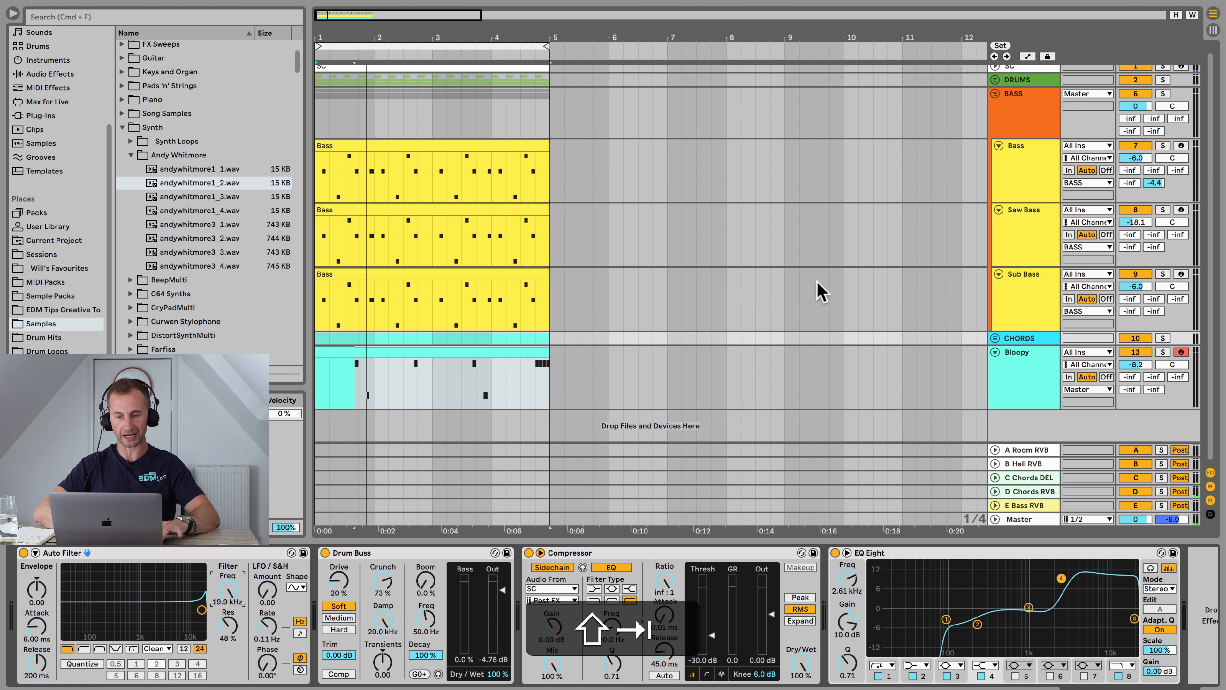
{"action": "left_click", "coordinate": [994, 218]}
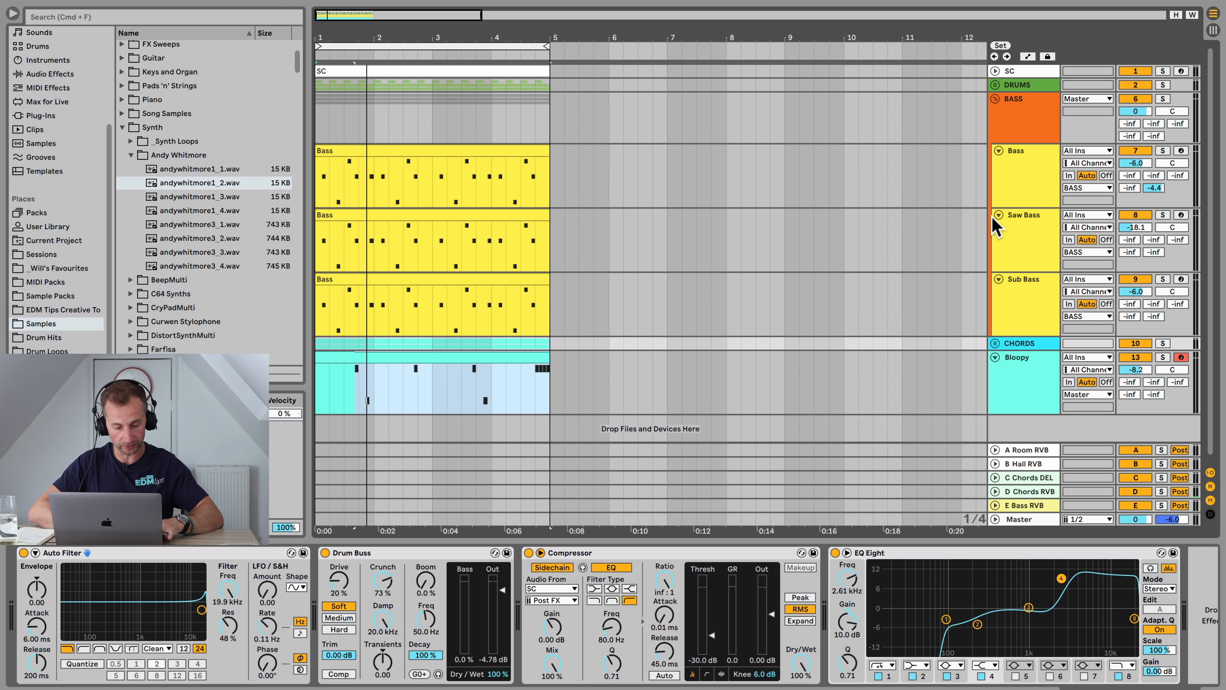
{"action": "left_click", "coordinate": [1164, 343]}
{"action": "key", "text": "Tab"}
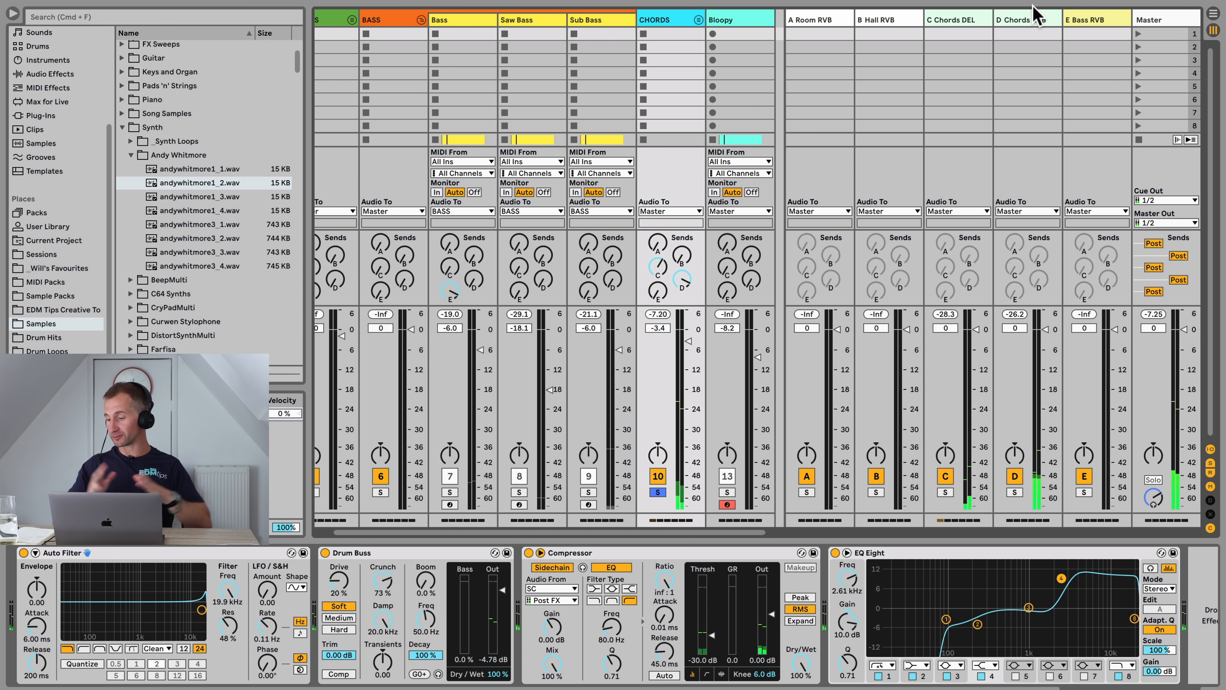
{"action": "key", "text": "super+s"}
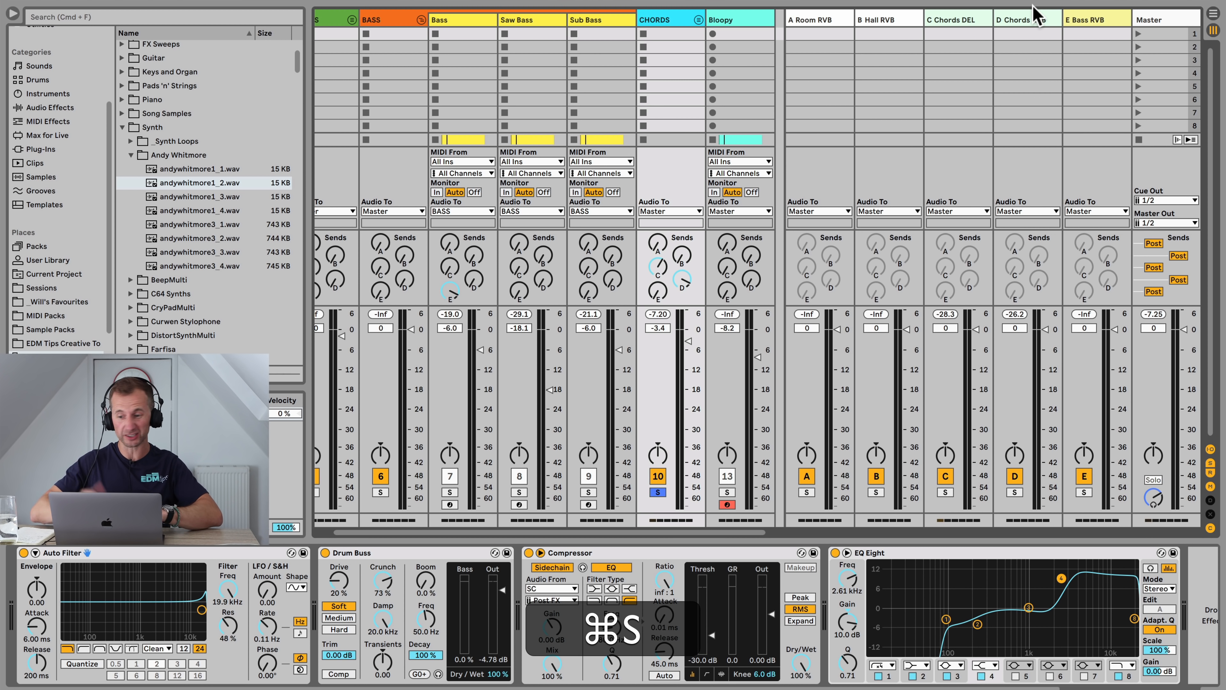
Step: Add an Auto Pan from the Utilities collection to the end of the D Chords RVB return's device chain
{"action": "left_click", "coordinate": [1044, 22]}
{"action": "left_click", "coordinate": [969, 24]}
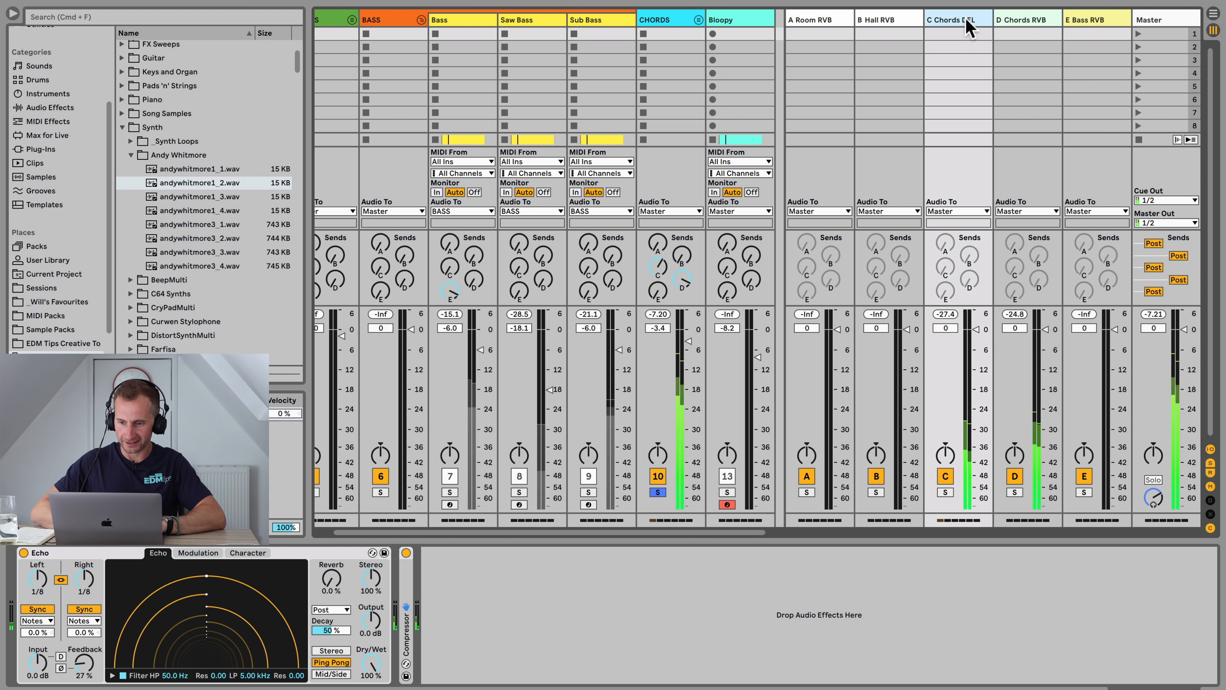
{"action": "left_click", "coordinate": [1038, 20]}
{"action": "key", "text": "space"}
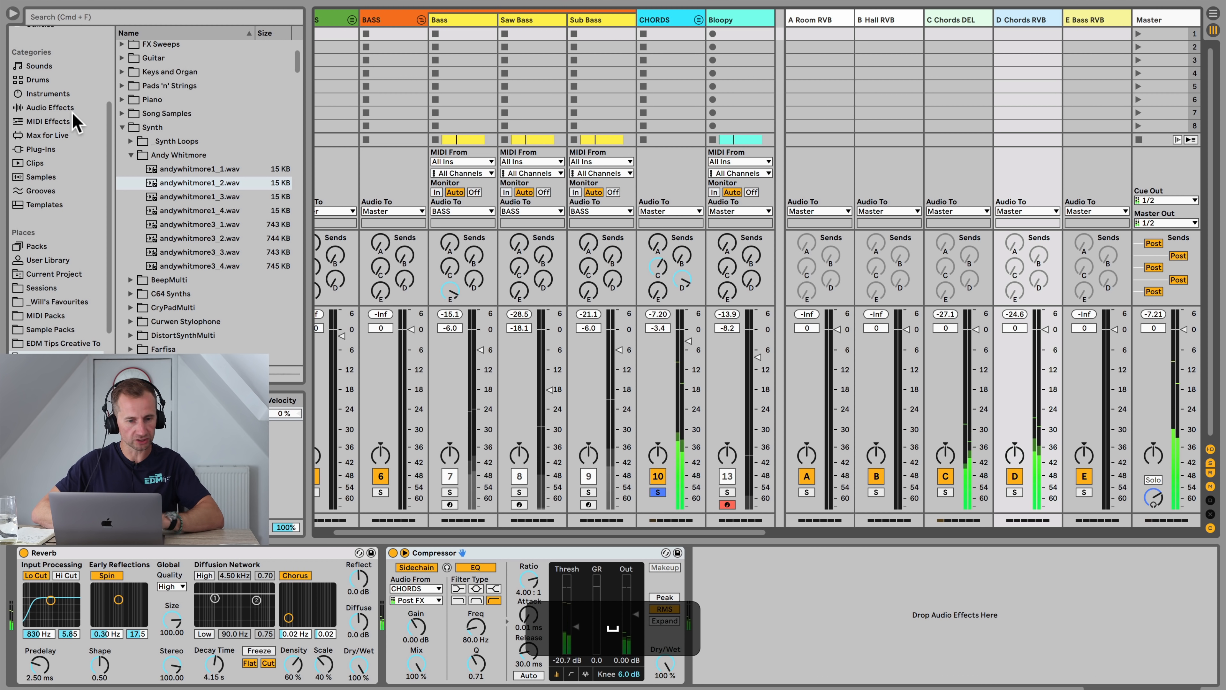
{"action": "scroll", "coordinate": [74, 123], "scroll_direction": "up", "scroll_amount": 3}
{"action": "left_click", "coordinate": [43, 129]}
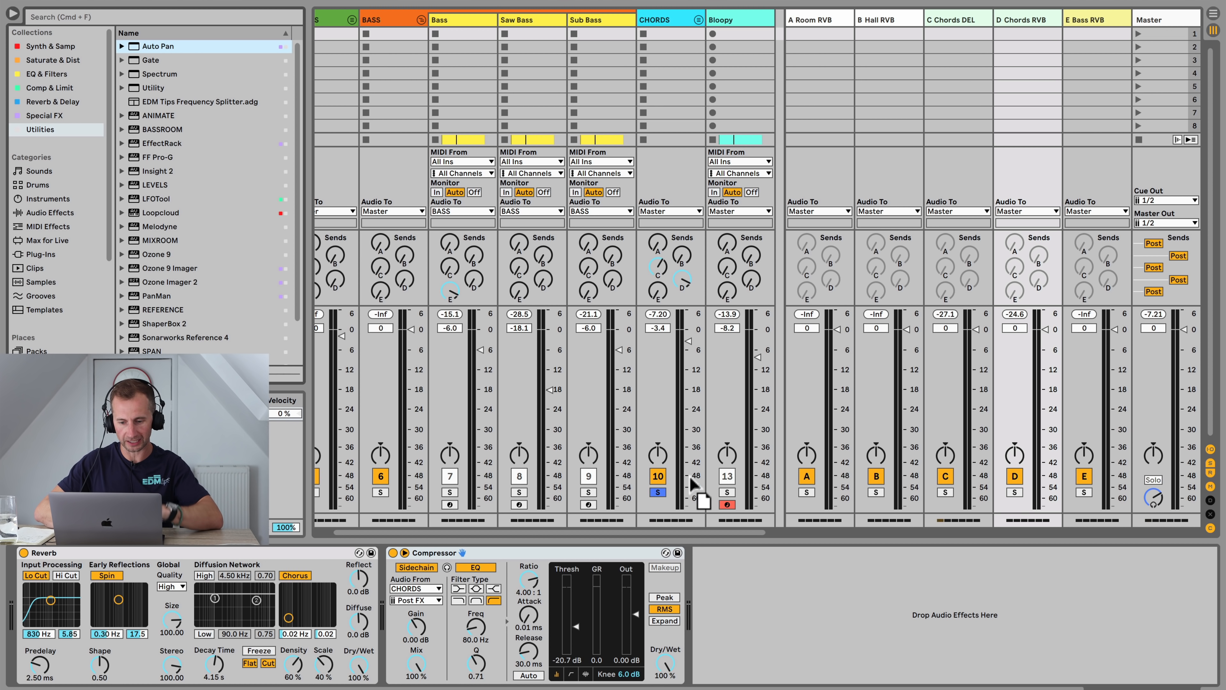
{"action": "left_click_drag", "start_coordinate": [758, 590], "coordinate": [759, 589]}
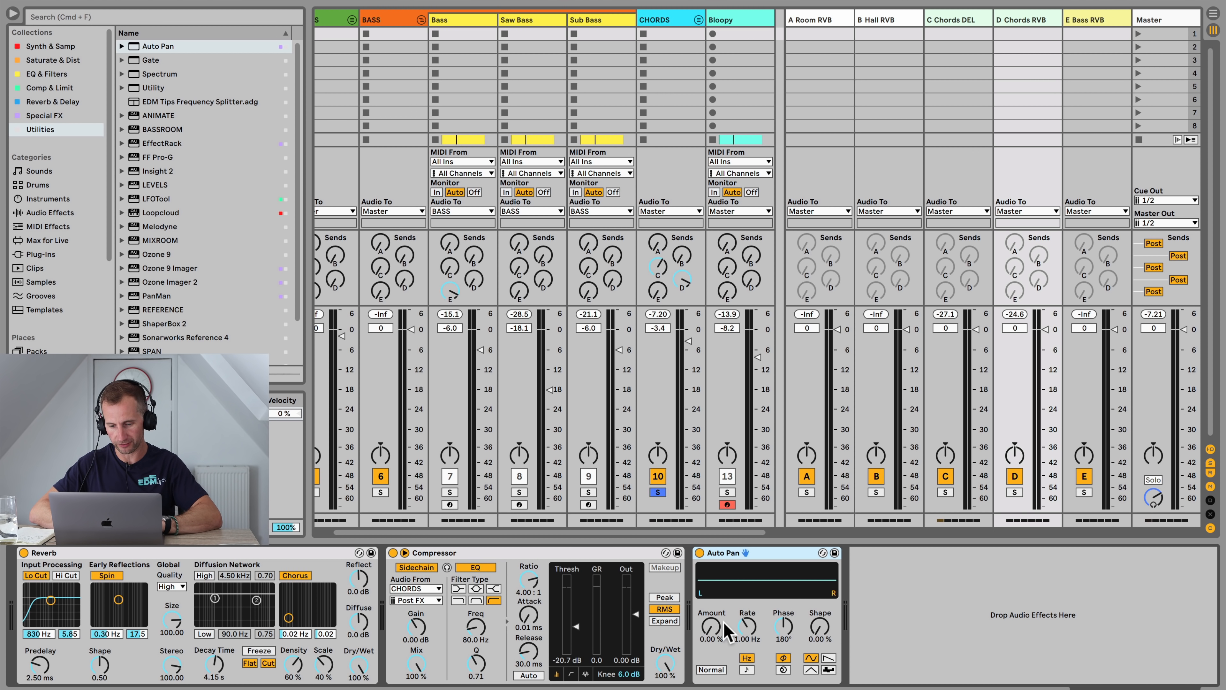
Step: Play the track, set the Auto Pan amount to about 71.4 % and switch the device off to compare
{"action": "key", "text": "space"}
{"action": "left_click_drag", "start_coordinate": [715, 626], "coordinate": [755, 631]}
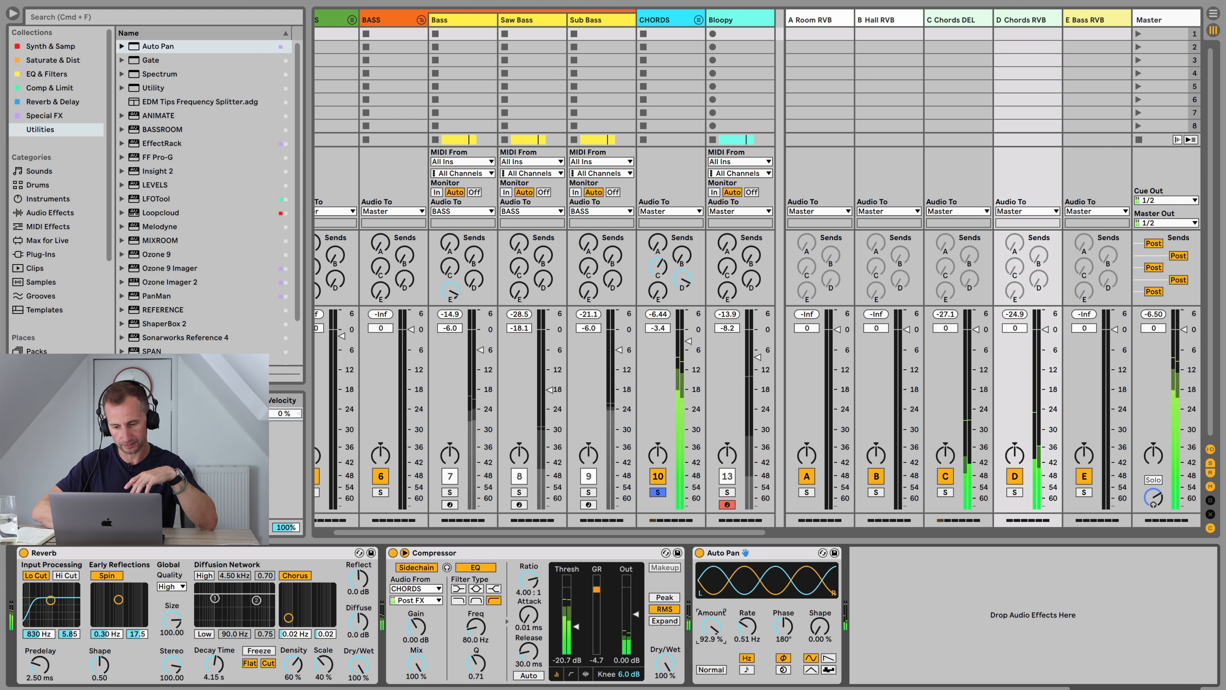
{"action": "left_click", "coordinate": [700, 554]}
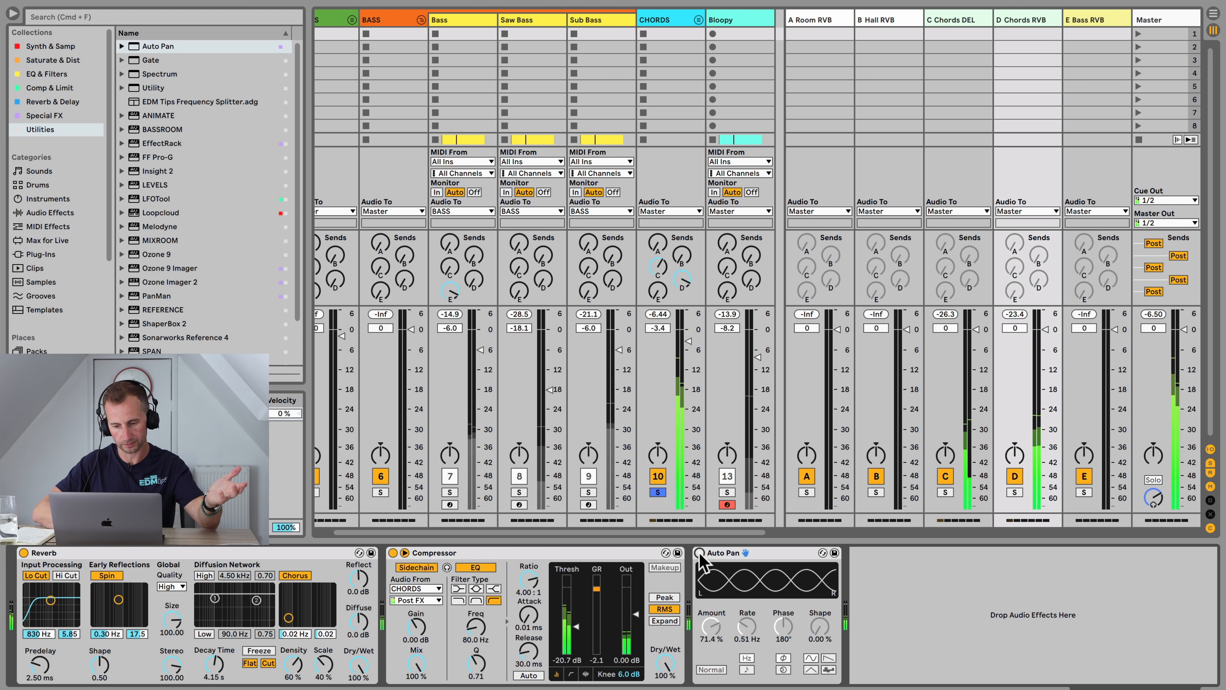
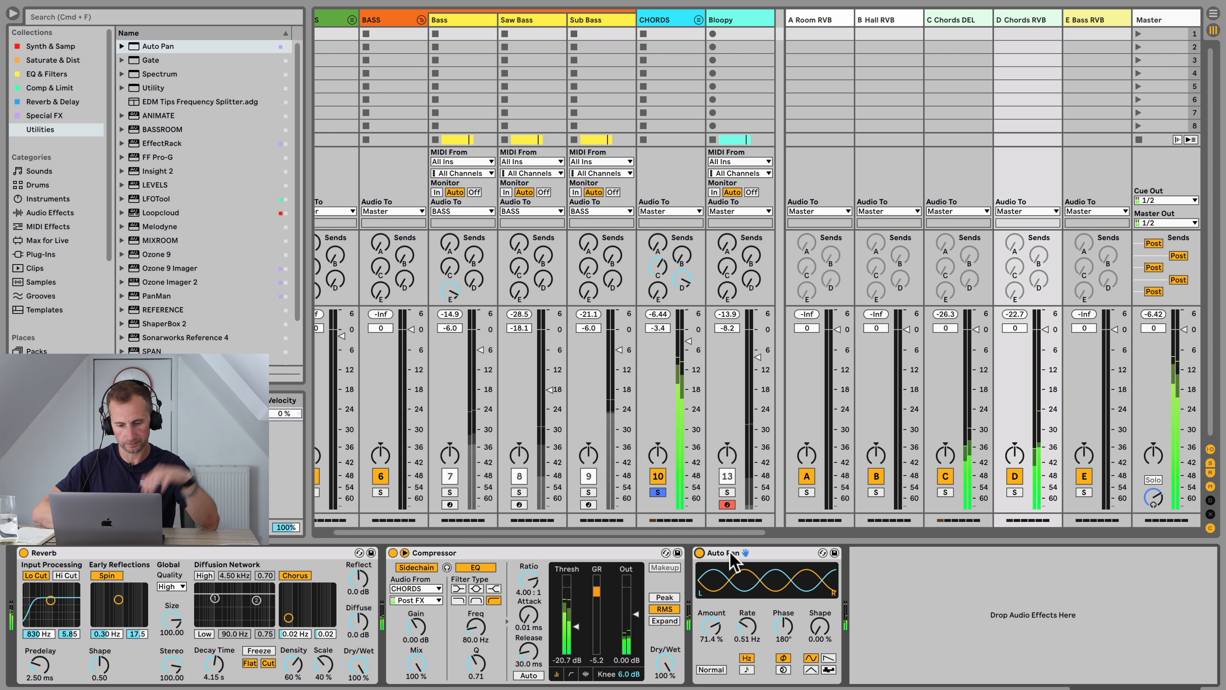
Step: Unsolo the Chords group and switch to Arrangement View
{"action": "left_click", "coordinate": [657, 491]}
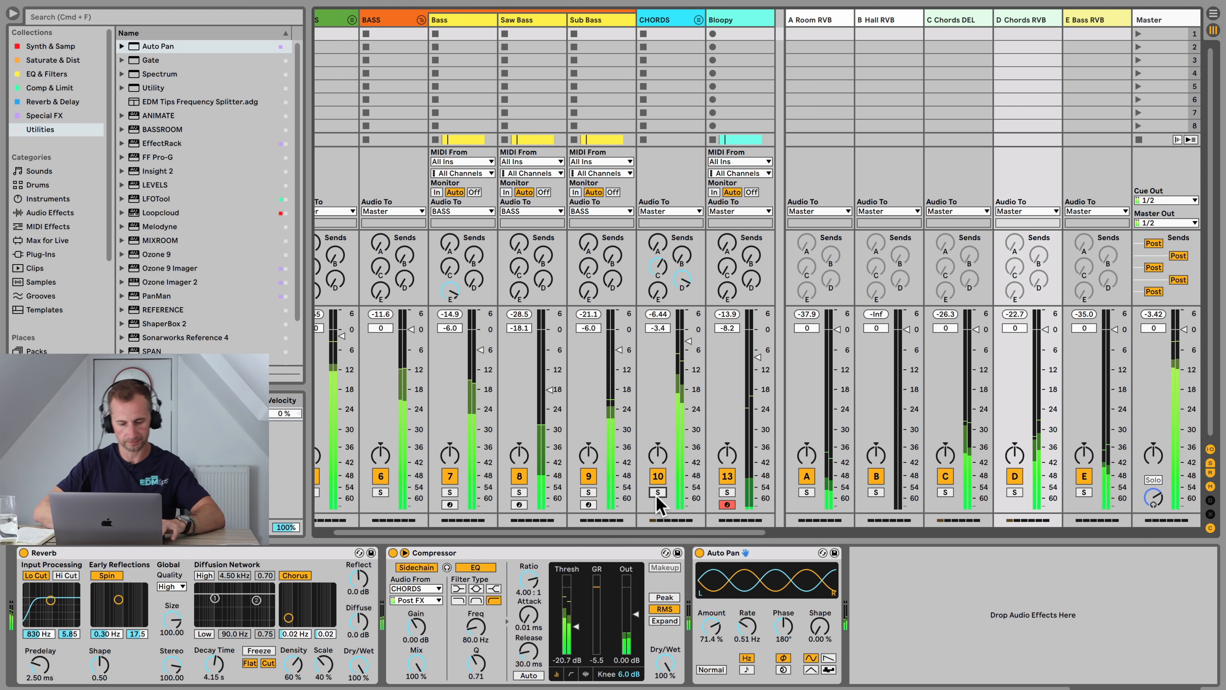
{"action": "key", "text": "Tab"}
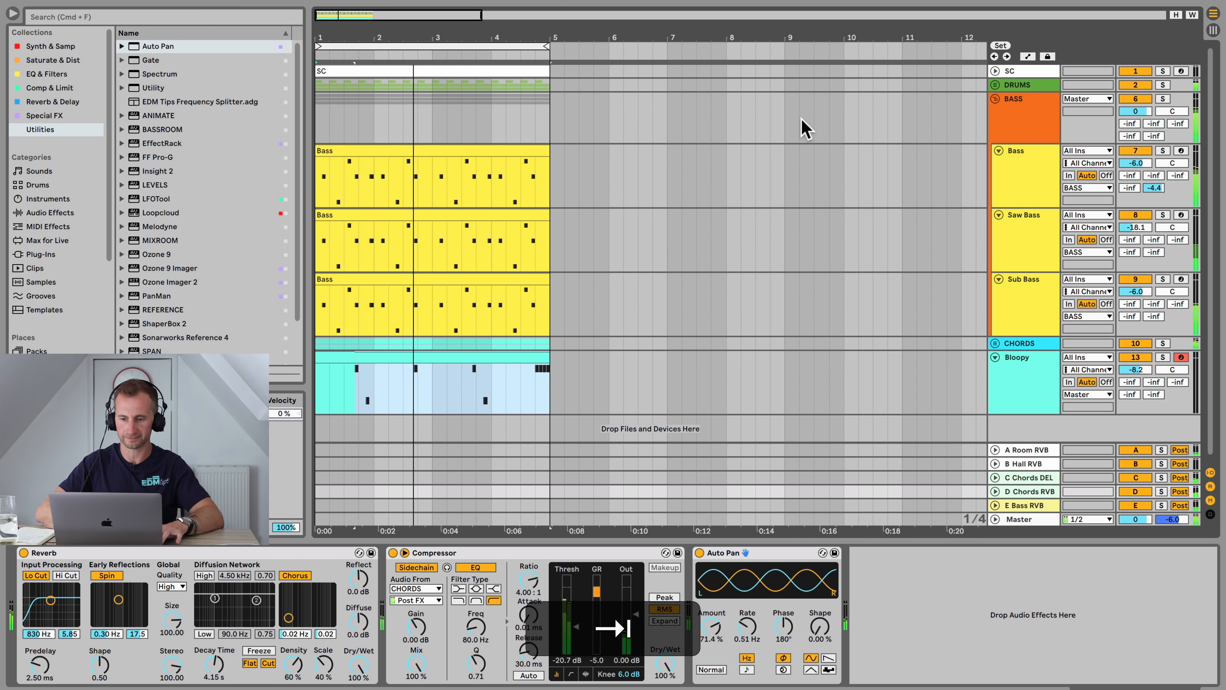
Step: Insert a new audio track below the Bloopy track and save the project
{"action": "left_click", "coordinate": [1007, 382]}
{"action": "key", "text": "super+t"}
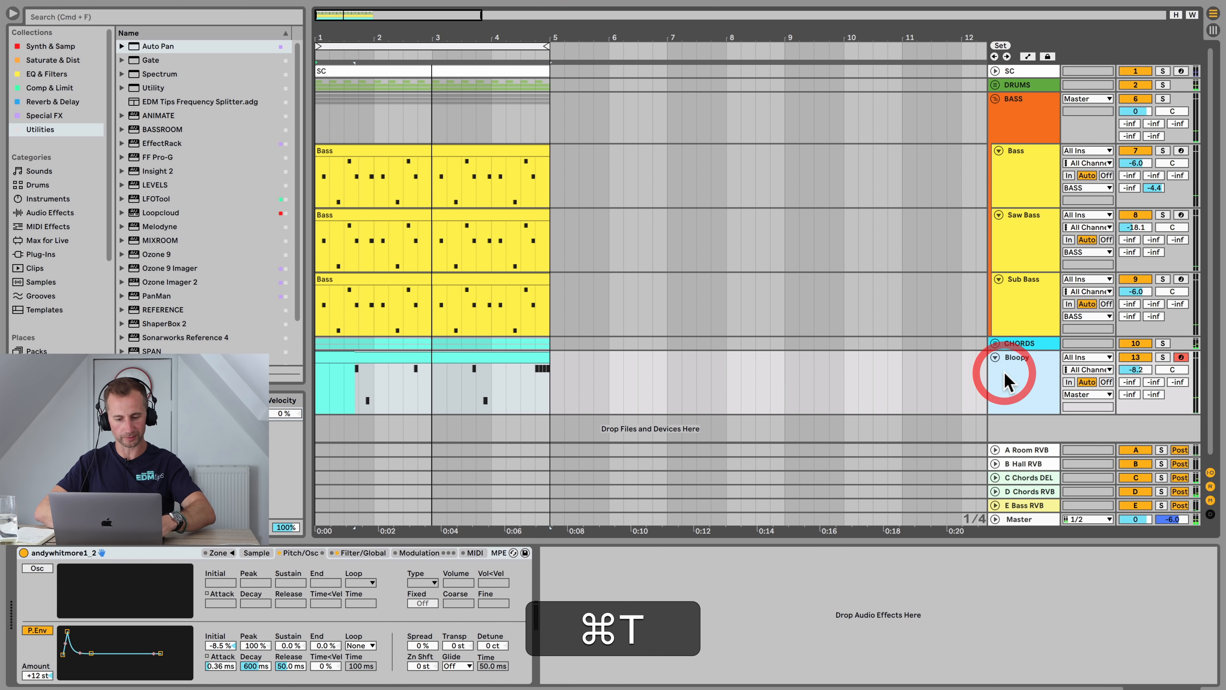
{"action": "left_click", "coordinate": [1009, 347]}
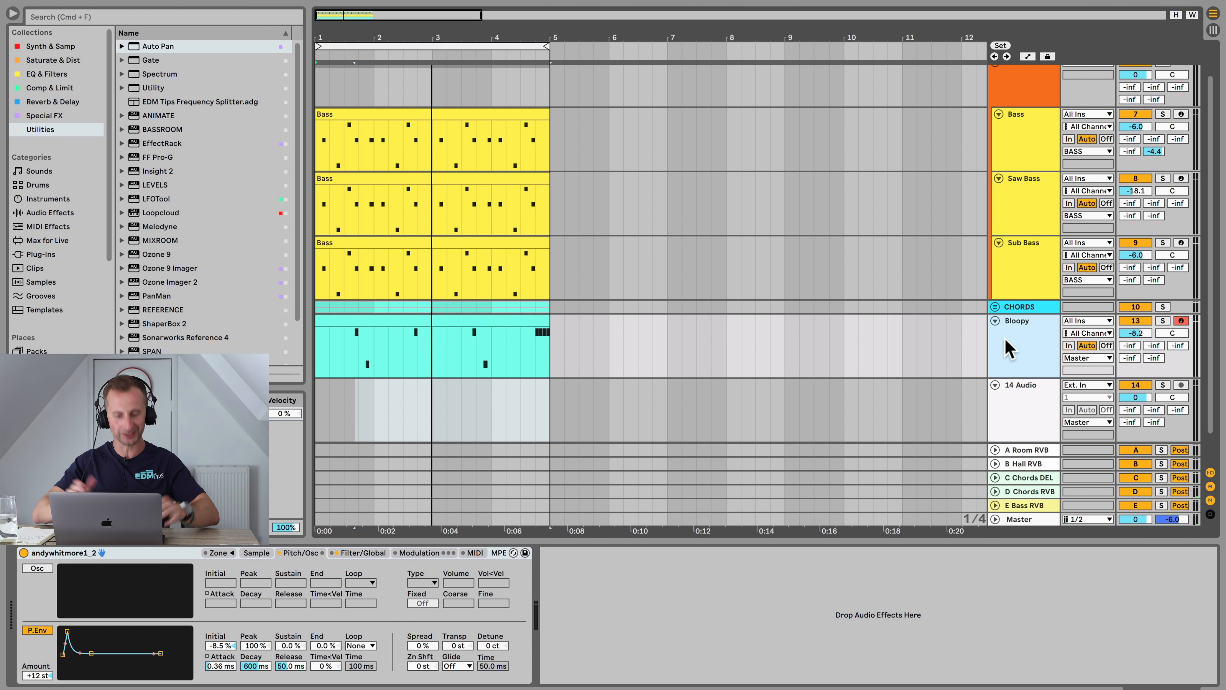
{"action": "key", "text": "super+s"}
Step: Rename the new audio track as Vocal
{"action": "left_click", "coordinate": [1029, 423]}
{"action": "key", "text": "super+r"}
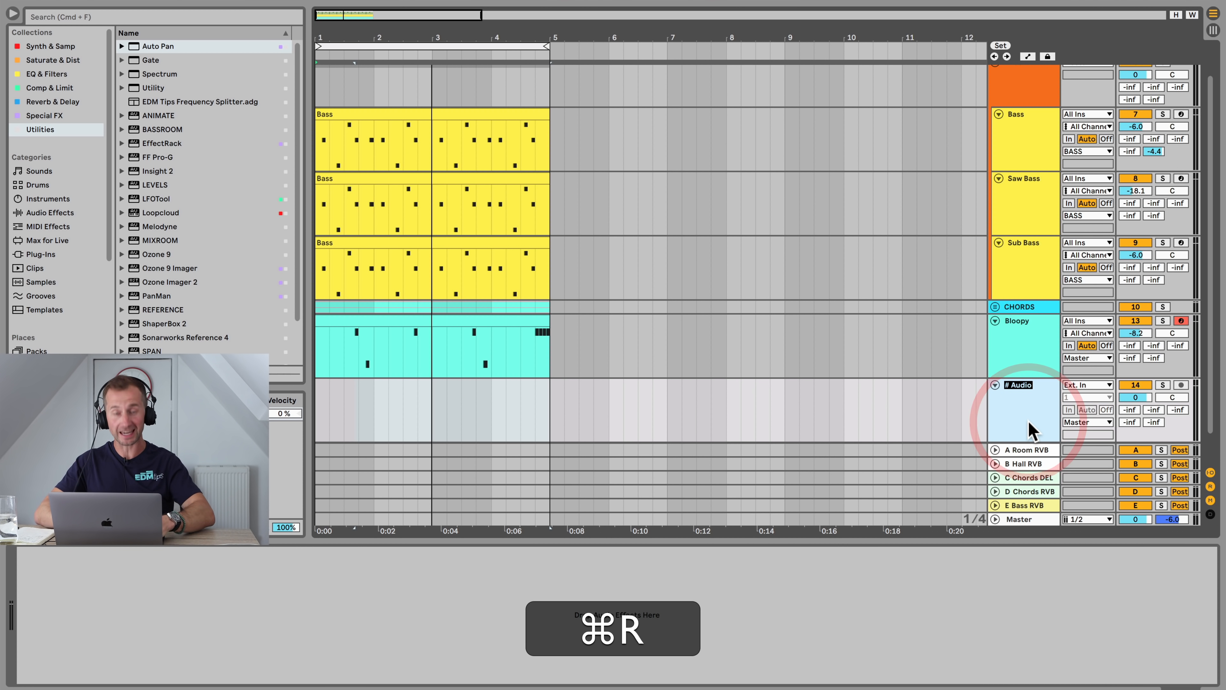
{"action": "type", "text": "Vocal"}
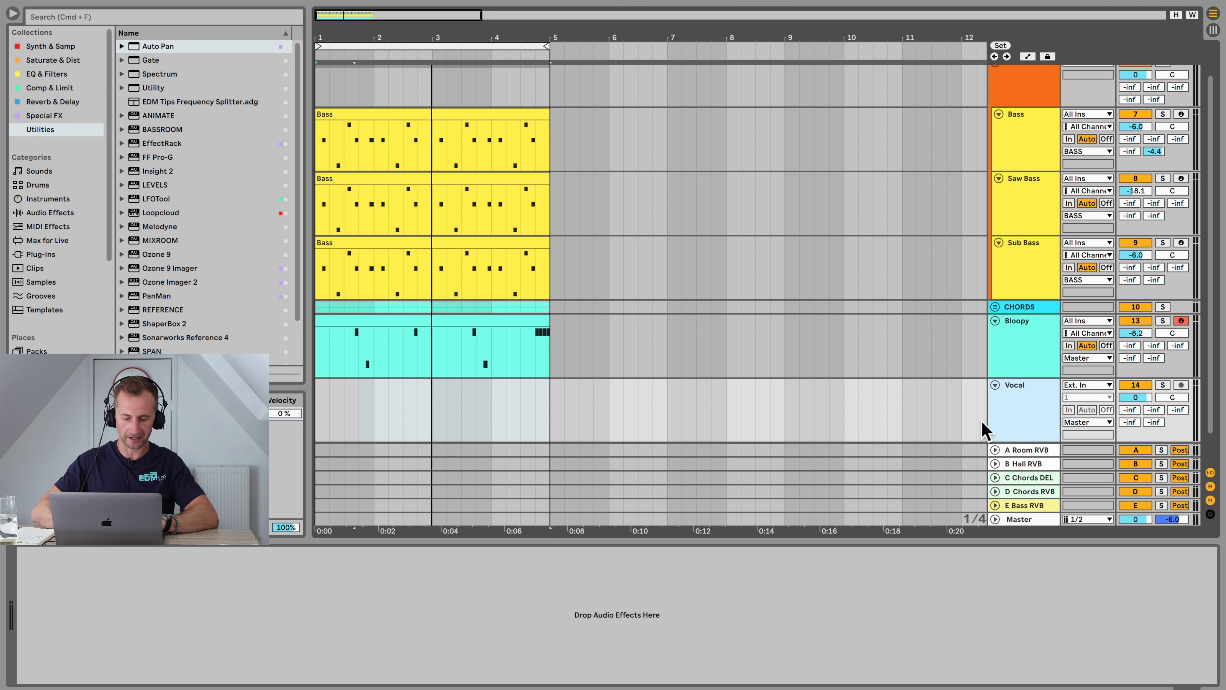
Step: Open the Splice app and move its window beside the arrangement
{"action": "key", "text": "ctrl+space"}
{"action": "type", "text": "spli"}
{"action": "key", "text": "Return"}
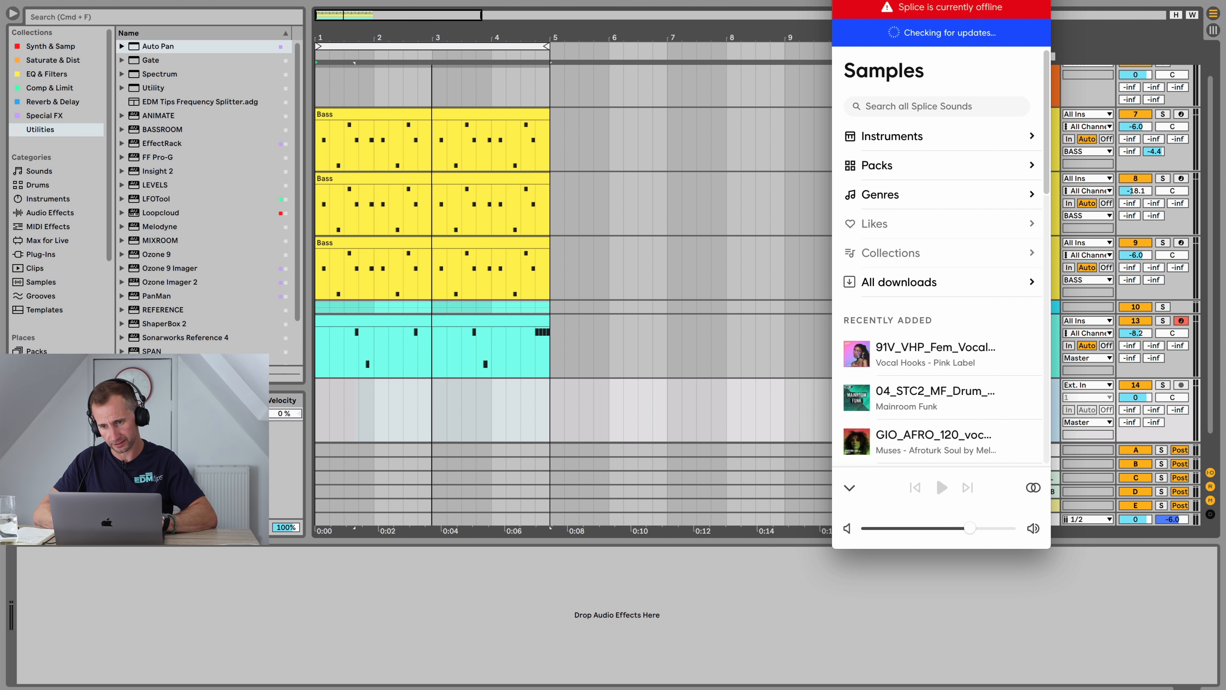
{"action": "left_click_drag", "start_coordinate": [971, 0], "coordinate": [923, 1]}
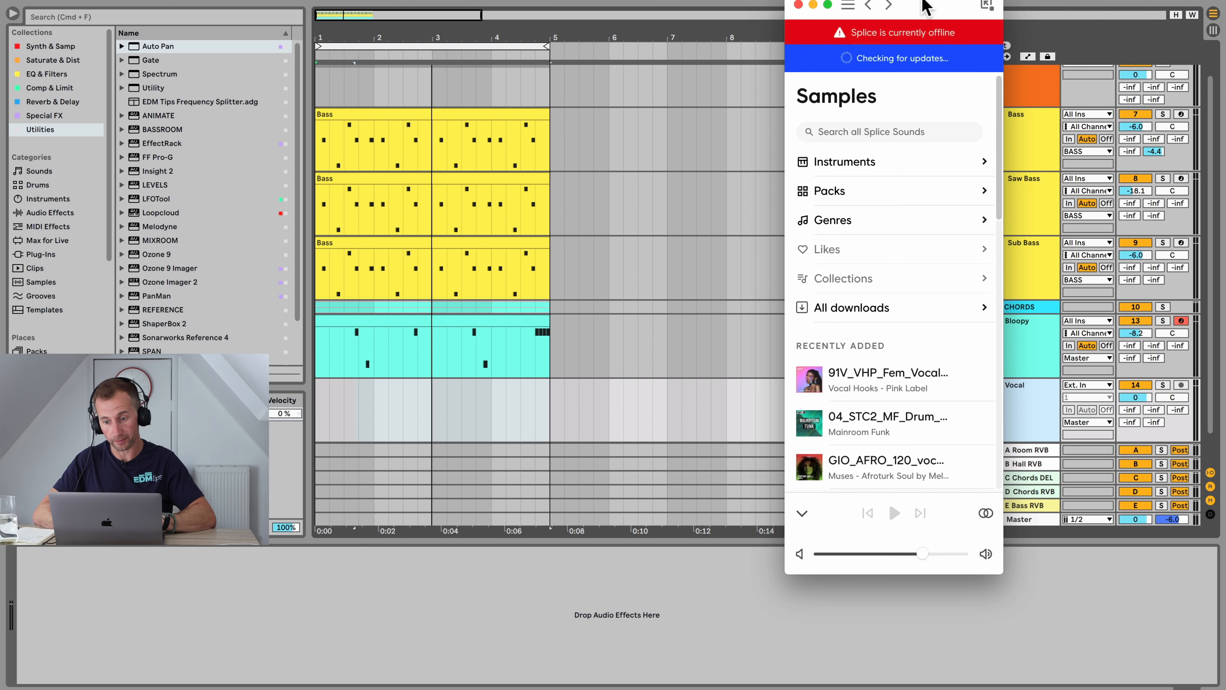
Step: Preview several of the recently added samples in Splice
{"action": "left_click", "coordinate": [809, 384]}
{"action": "scroll", "coordinate": [812, 377], "scroll_direction": "down", "scroll_amount": 3}
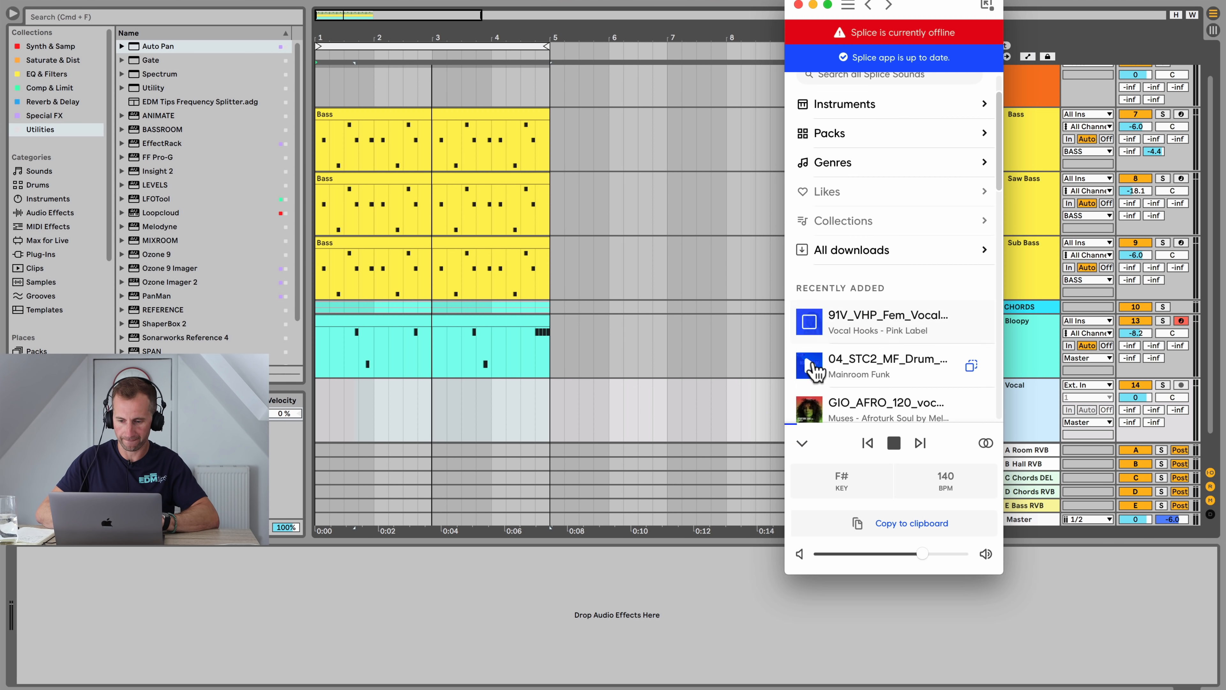
{"action": "left_click", "coordinate": [812, 363]}
{"action": "scroll", "coordinate": [812, 363], "scroll_direction": "down", "scroll_amount": 1}
{"action": "left_click", "coordinate": [811, 311]}
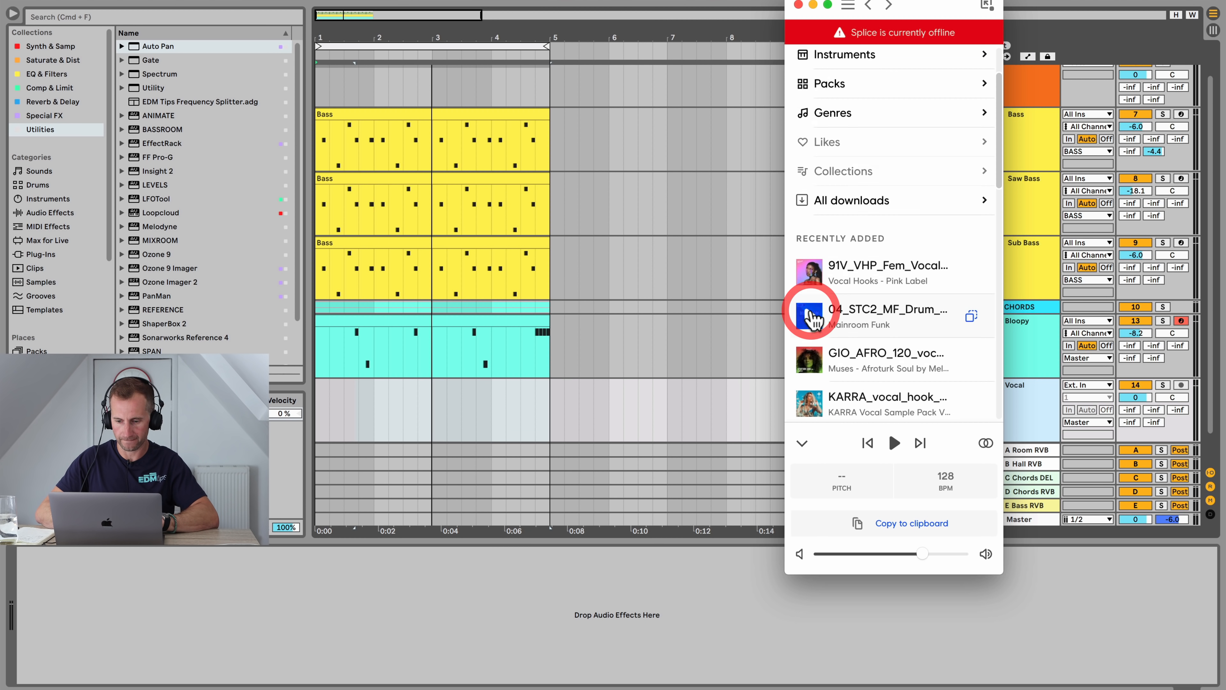
{"action": "scroll", "coordinate": [811, 193], "scroll_direction": "up", "scroll_amount": 2}
Step: Enlarge the Splice window and search the sample library for vocal
{"action": "left_click_drag", "start_coordinate": [786, 94], "coordinate": [376, 81]}
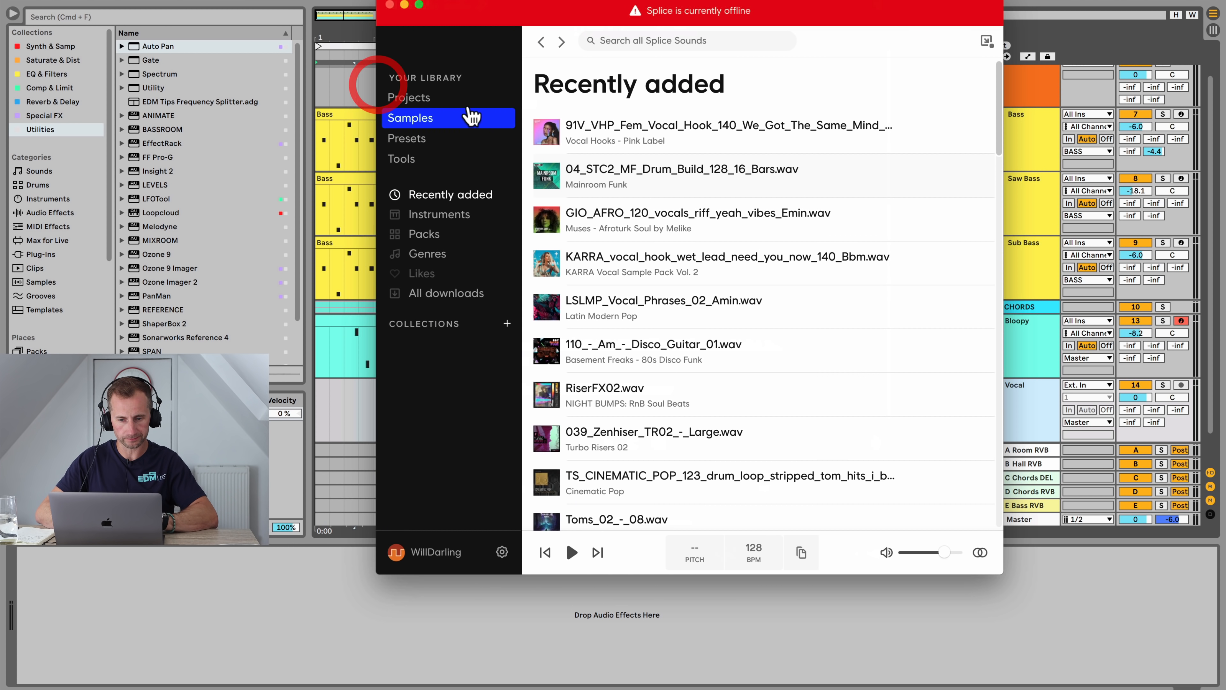
{"action": "type", "text": "vocal"}
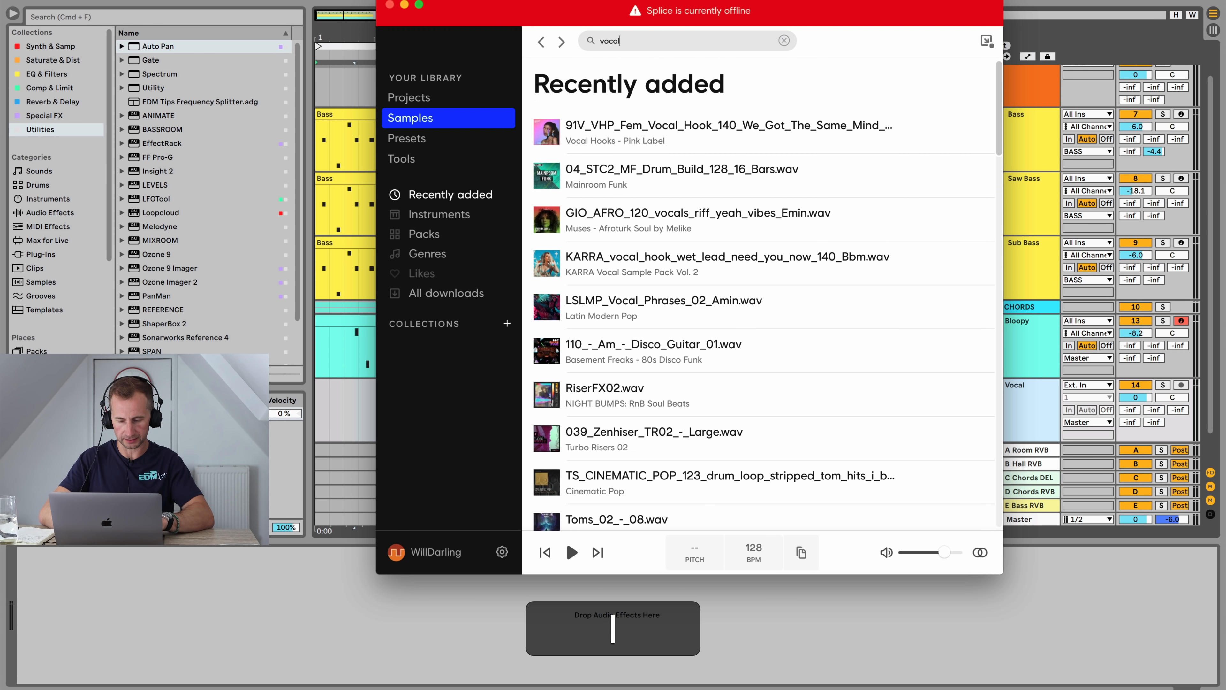
{"action": "key", "text": "Return"}
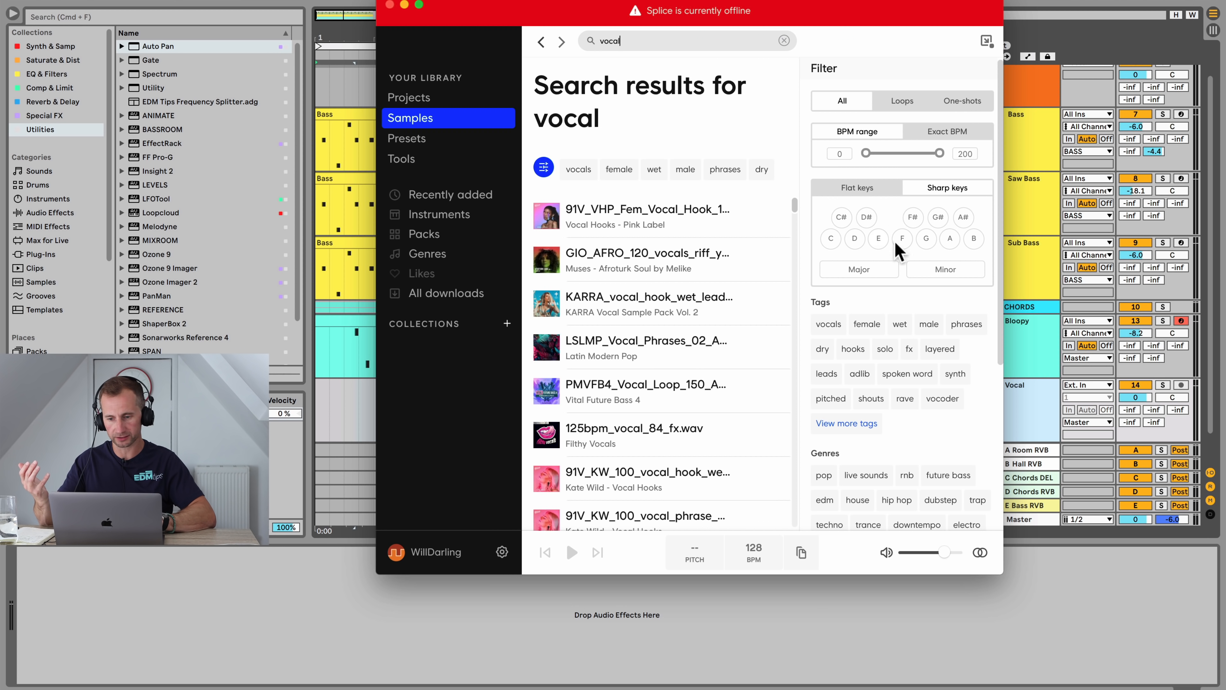
Step: Filter the vocal search results to the key of A minor
{"action": "left_click", "coordinate": [950, 239]}
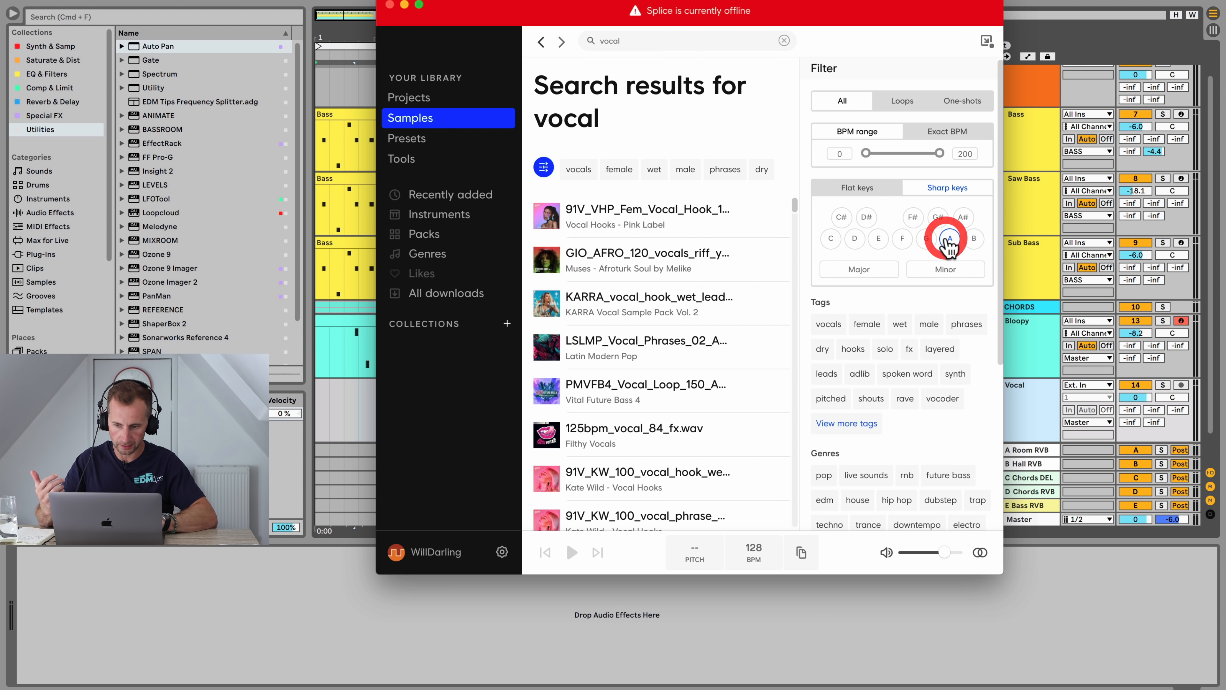
{"action": "left_click", "coordinate": [945, 268]}
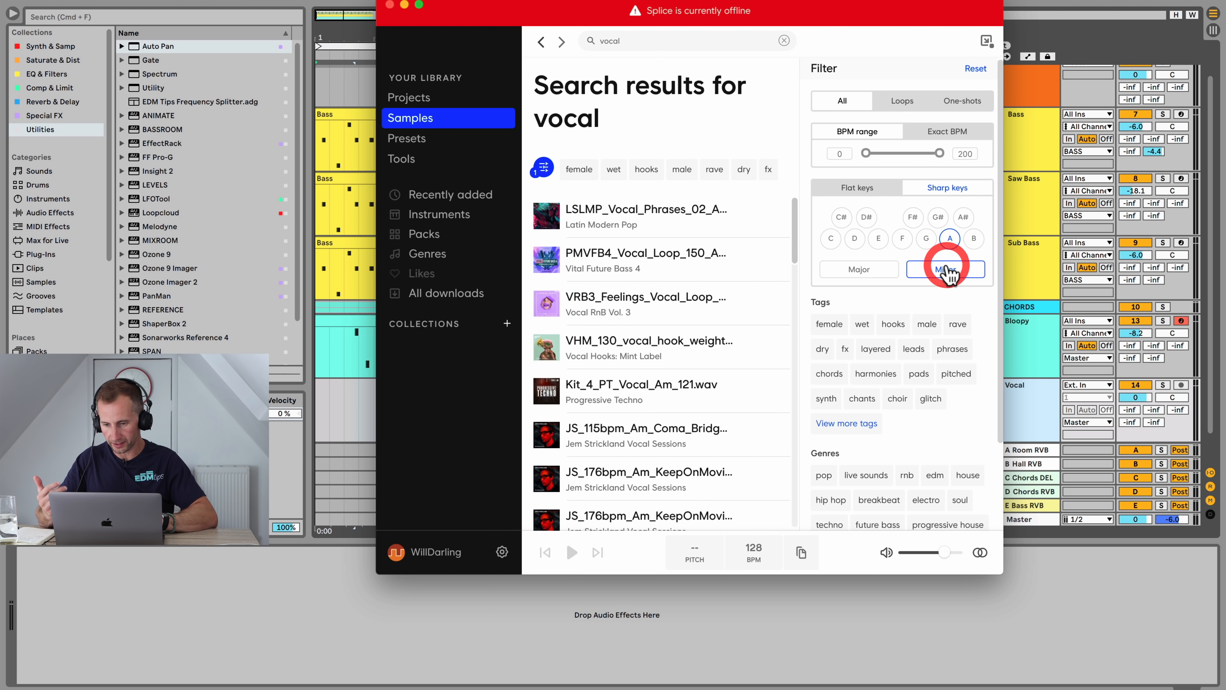
Step: Preview vocal loops and place PMVFB4_Vocal_Loop_150_Amin_Birdy at the start of the Vocal track
{"action": "left_click", "coordinate": [548, 215]}
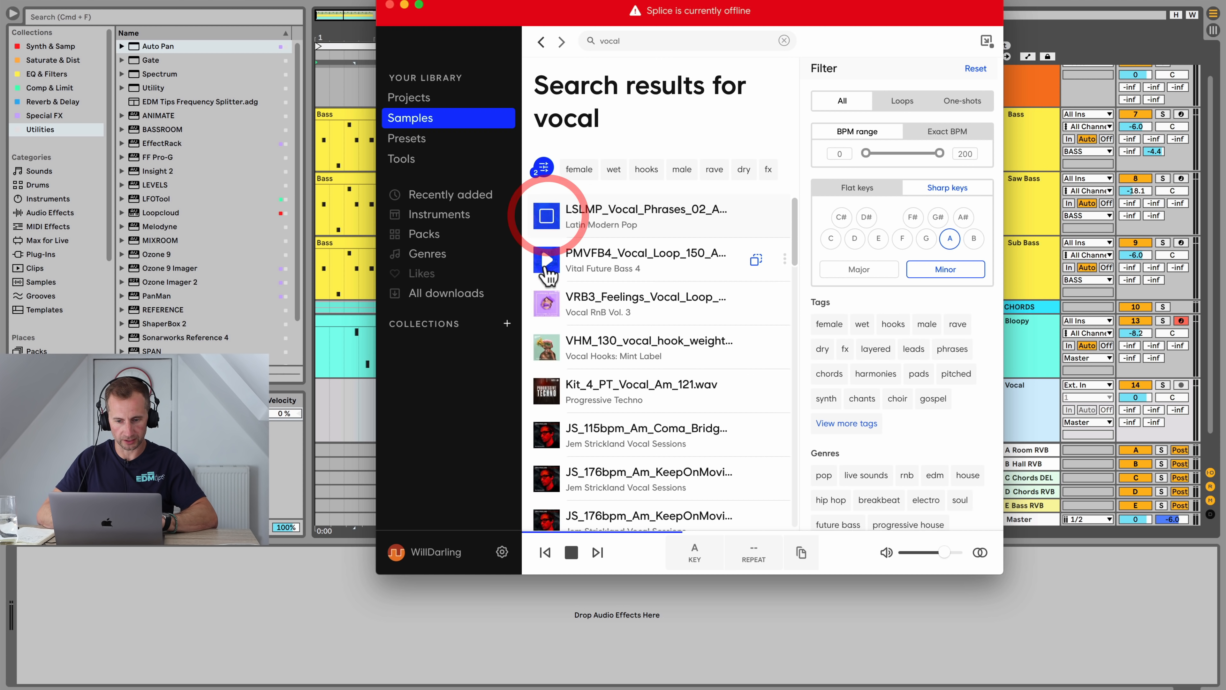
{"action": "left_click", "coordinate": [546, 300]}
{"action": "left_click", "coordinate": [545, 302]}
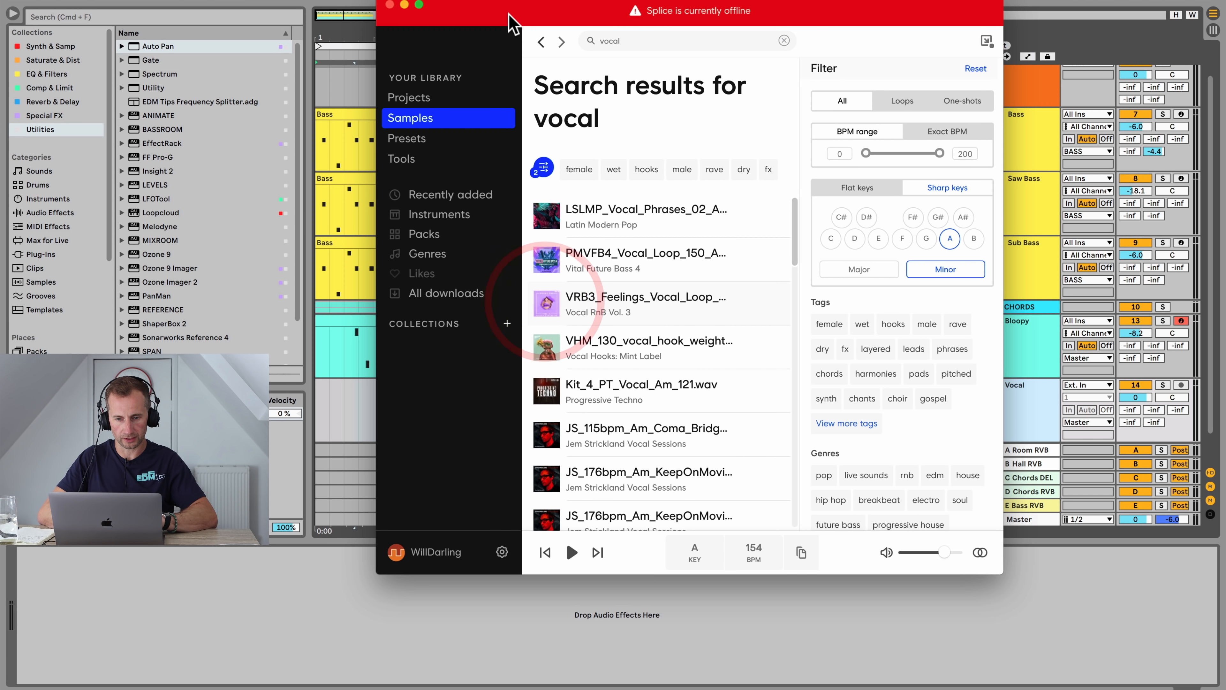
{"action": "left_click", "coordinate": [814, 77]}
{"action": "left_click_drag", "start_coordinate": [624, 299], "coordinate": [322, 405]}
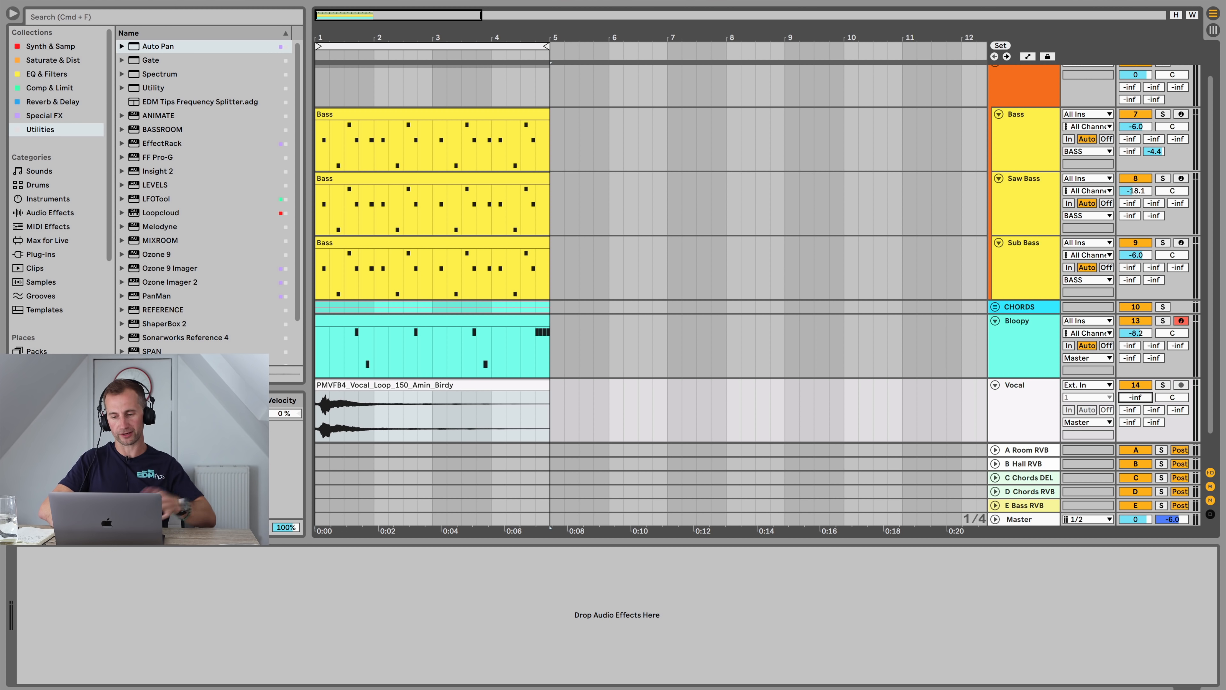
Step: Play the track and set the Vocal track's volume to -26 dB
{"action": "key", "text": "space"}
{"action": "type", "text": "-26"}
{"action": "key", "text": "Return"}
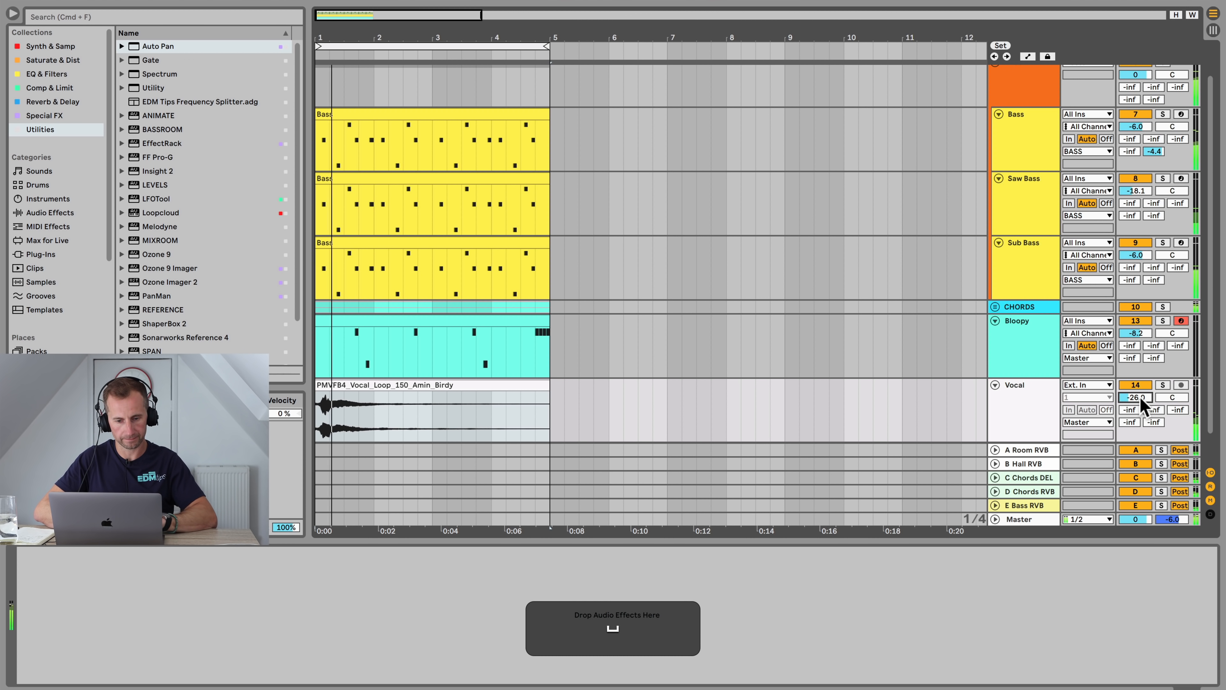
Step: Open the vocal clip, switch off its Warp, and return to the arrangement
{"action": "left_click", "coordinate": [510, 384]}
{"action": "double_click", "coordinate": [511, 384]}
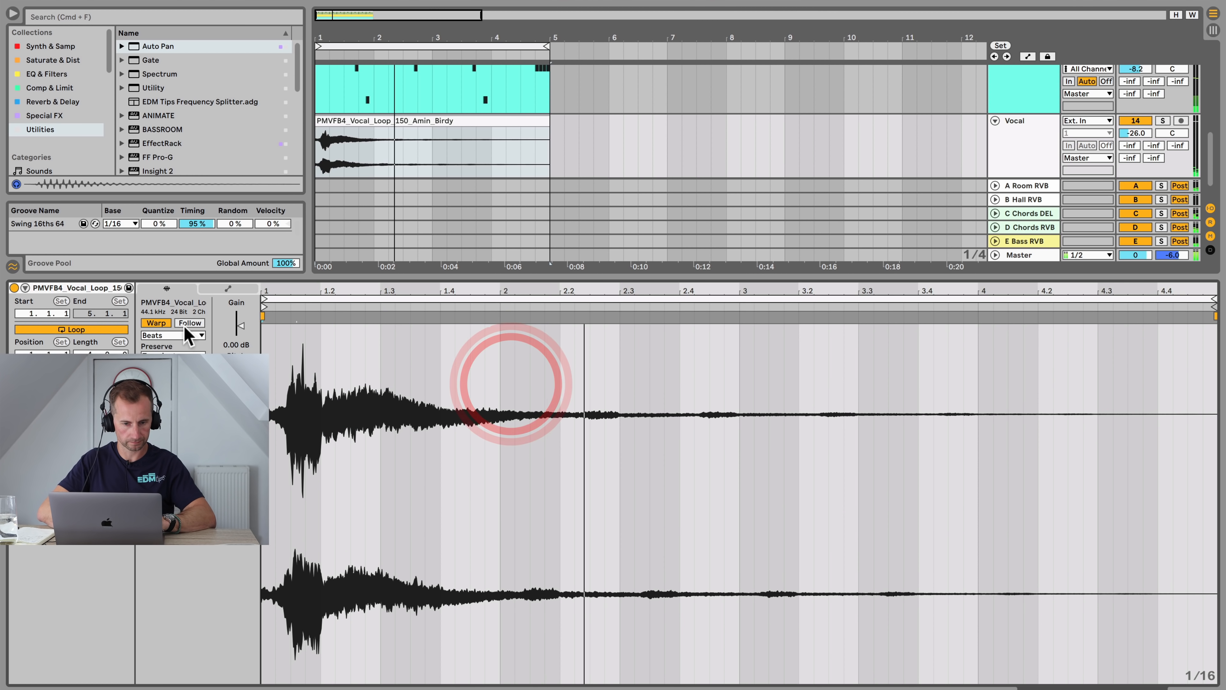
{"action": "left_click", "coordinate": [156, 322]}
{"action": "key", "text": "shift+Tab"}
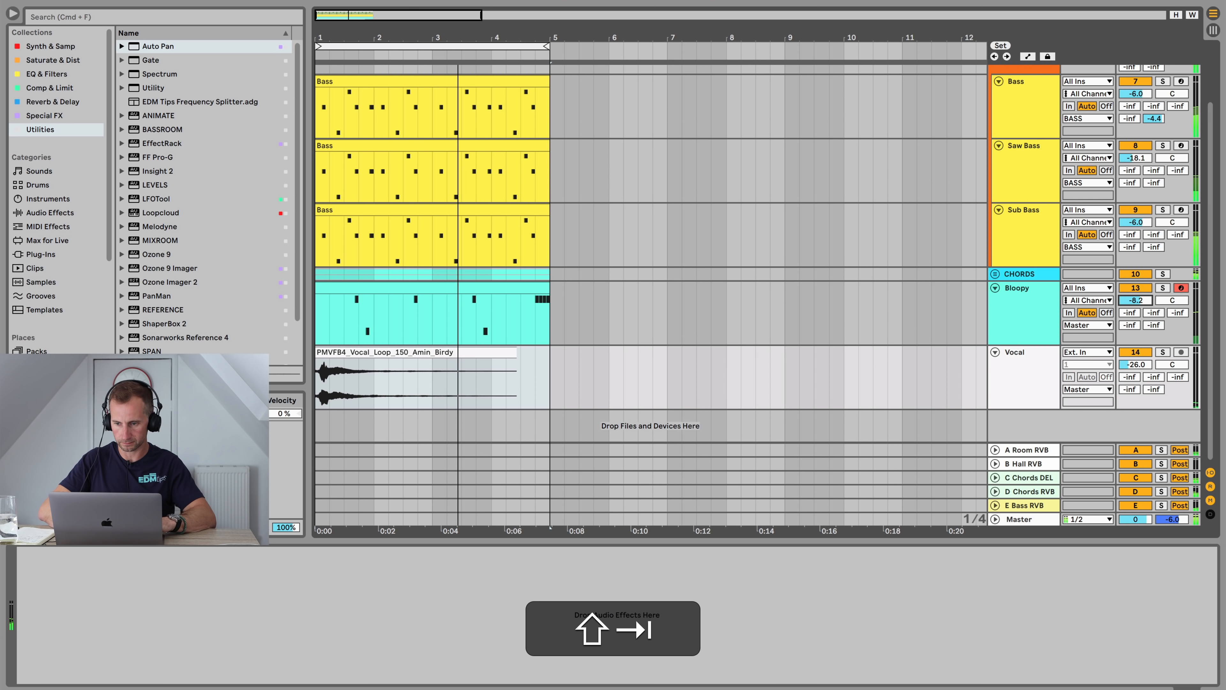
Step: While playing, set the Bloopy track's volume to about -10.8 dB and its first send to about -9.4 dB
{"action": "left_click_drag", "start_coordinate": [1146, 300], "coordinate": [1127, 316]}
{"action": "key", "text": "space"}
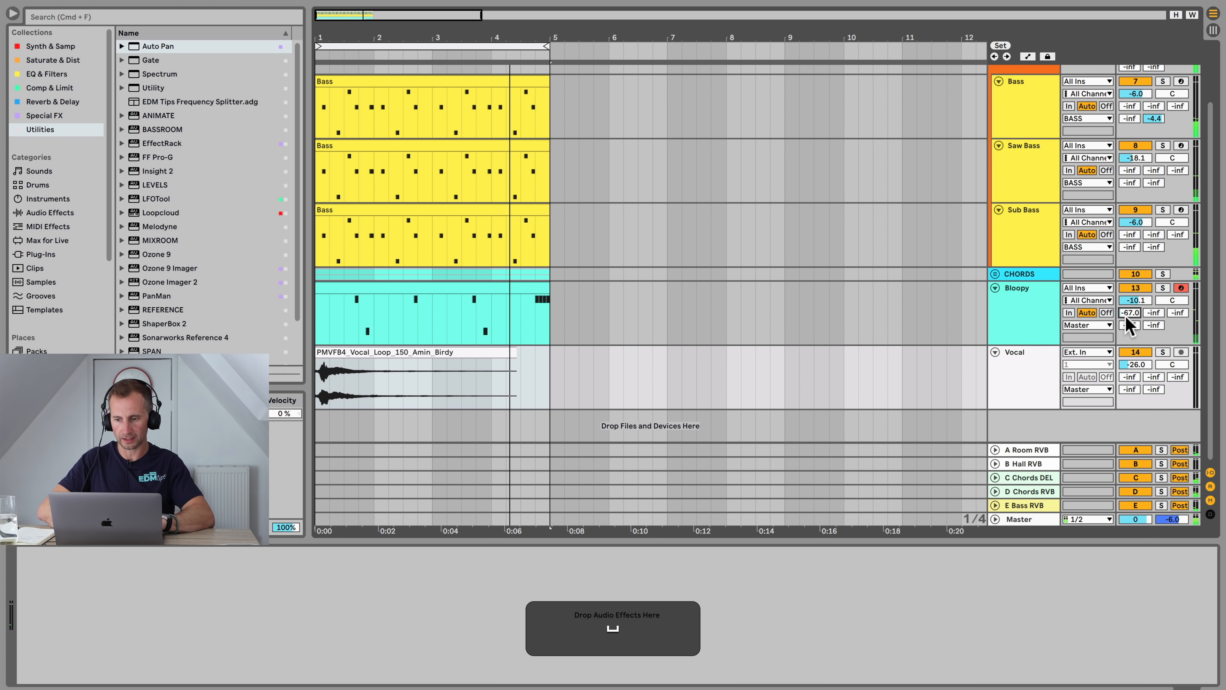
{"action": "key", "text": "space"}
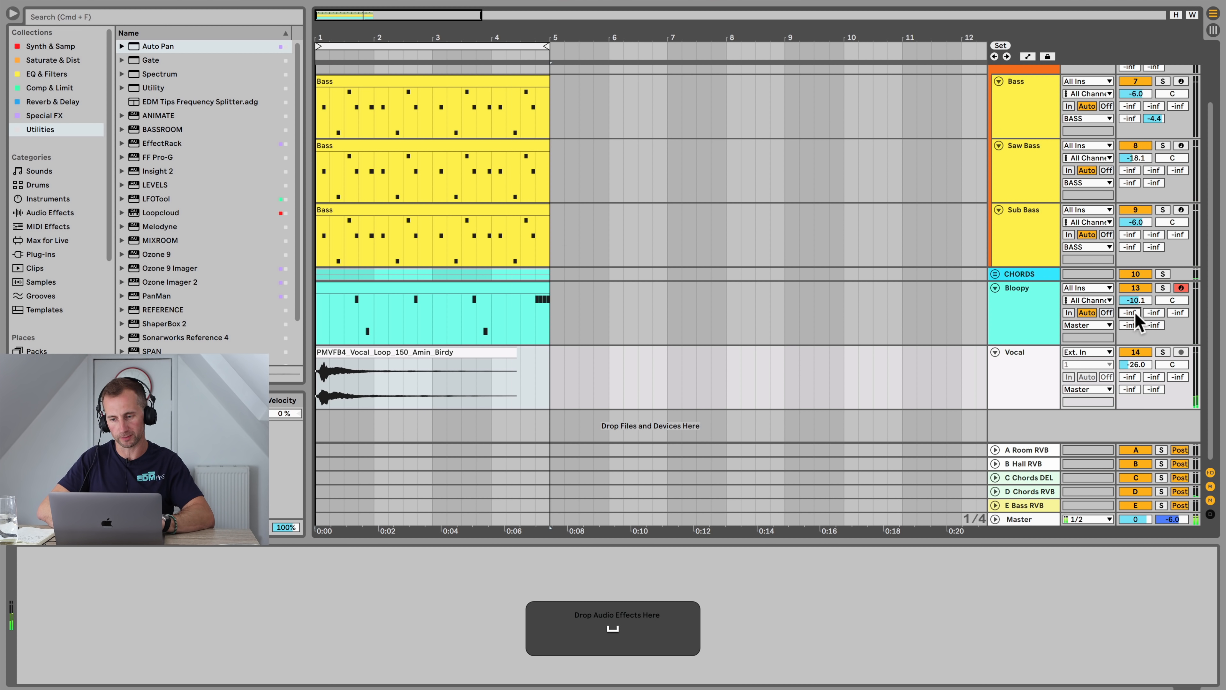
{"action": "mouse_move", "coordinate": [1133, 312]}
{"action": "left_mouse_down"}
{"action": "mouse_move", "coordinate": [1133, 271]}
{"action": "mouse_move", "coordinate": [1135, 302]}
{"action": "left_mouse_up"}
{"action": "left_click", "coordinate": [1137, 301]}
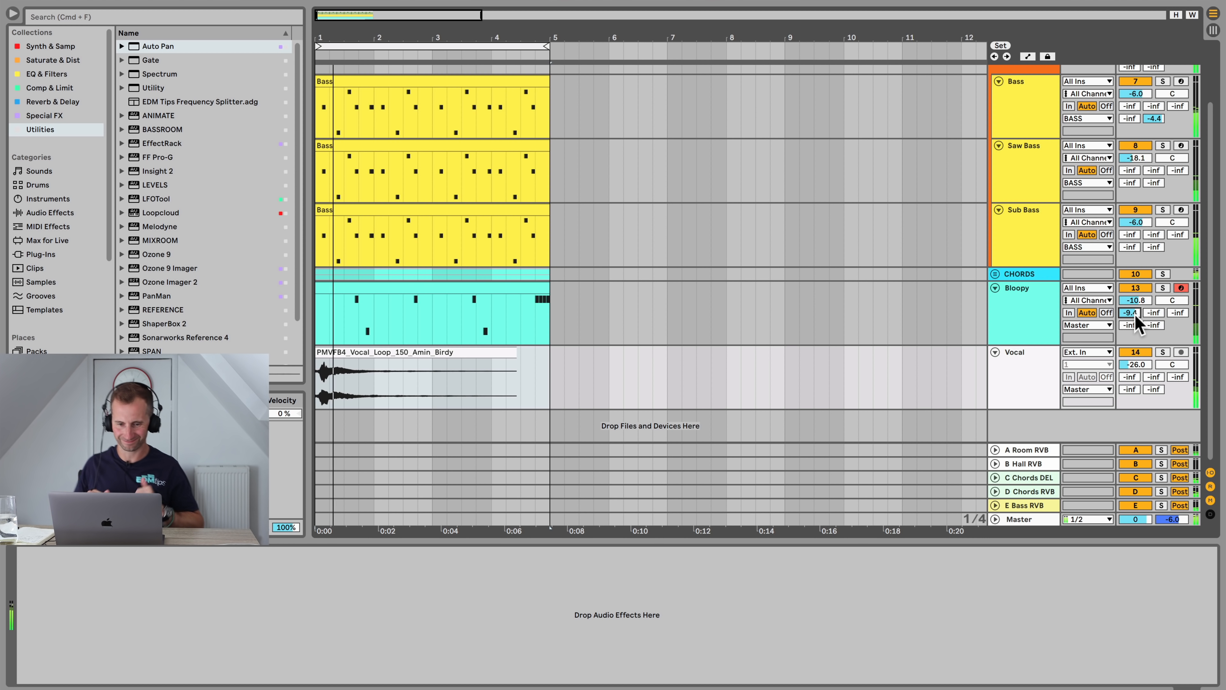
{"action": "key", "text": "space"}
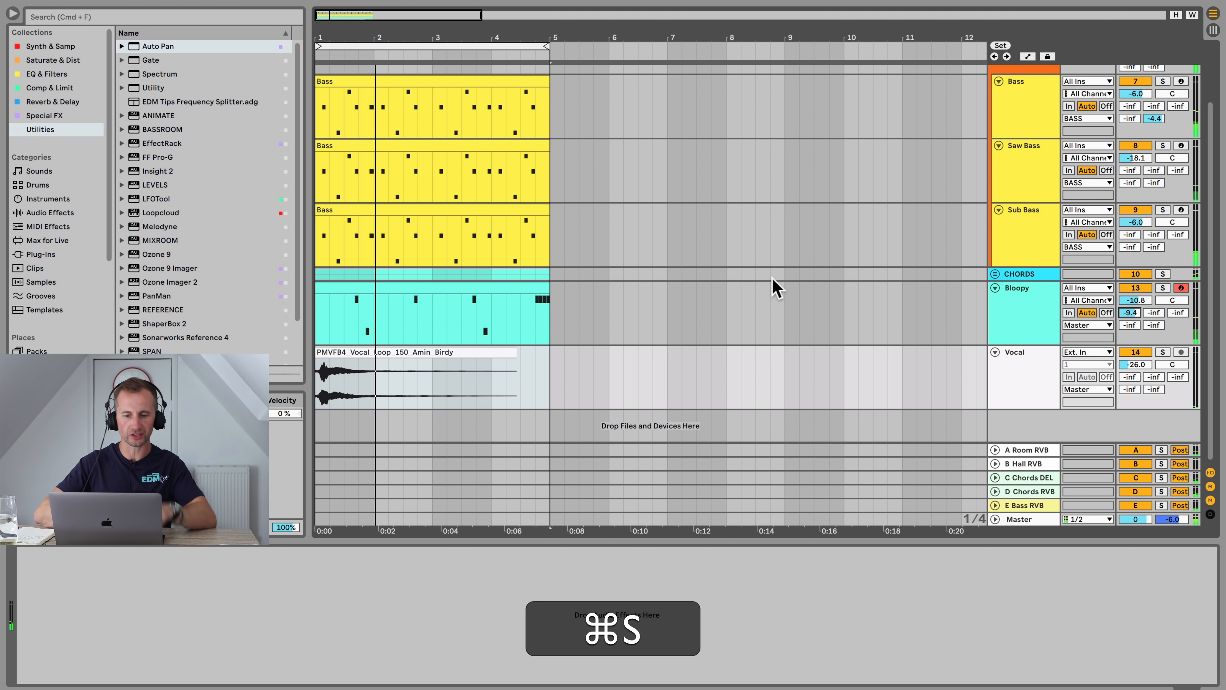
Step: Color the Vocal track lilac and assign the track color to its clips
{"action": "left_click", "coordinate": [1039, 365]}
{"action": "right_click", "coordinate": [1033, 371]}
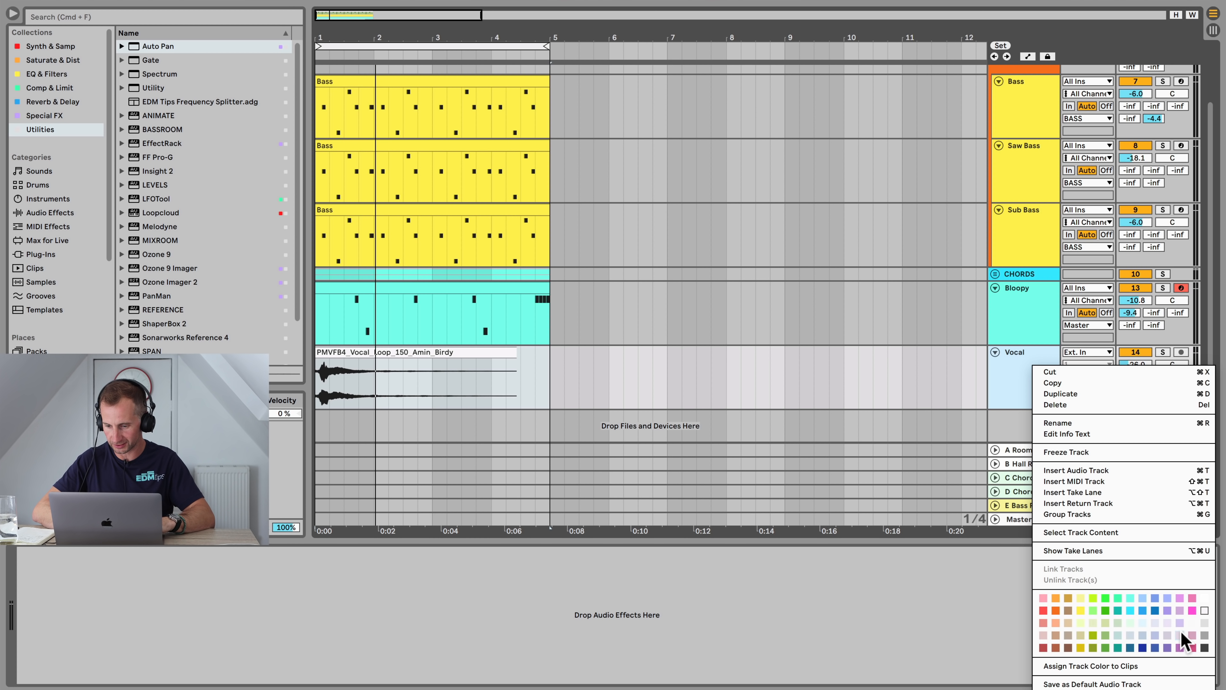
{"action": "left_click", "coordinate": [1180, 611]}
{"action": "right_click", "coordinate": [1032, 385]}
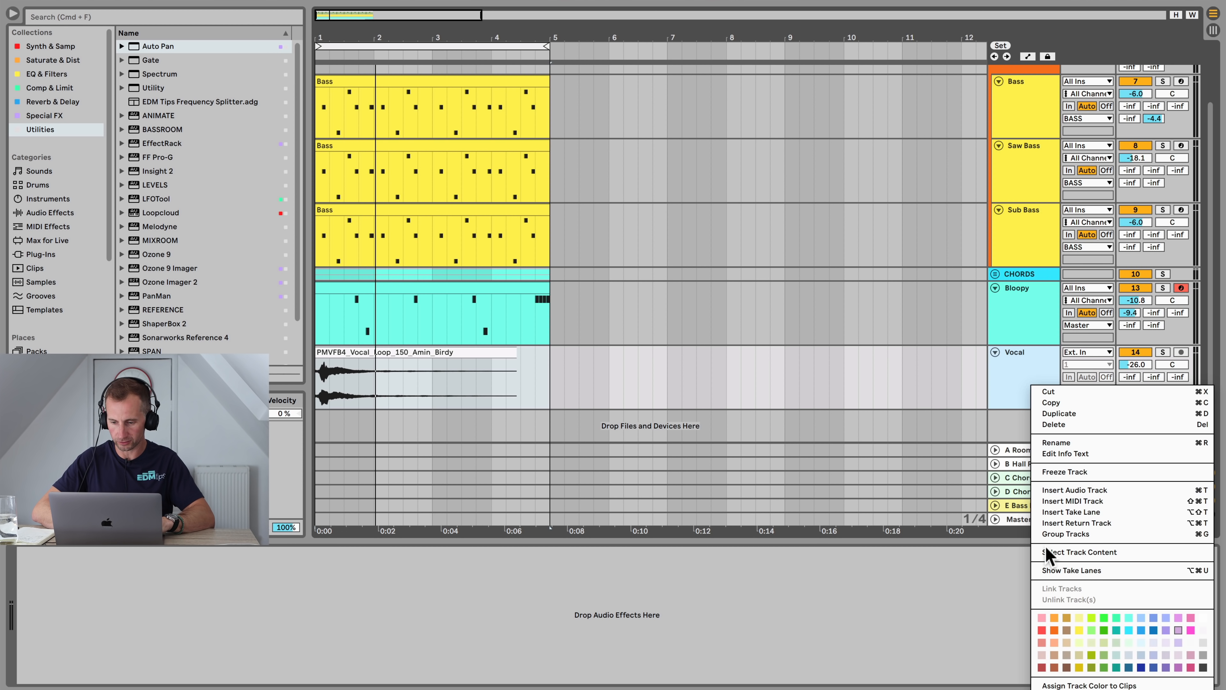
{"action": "left_click", "coordinate": [1071, 685]}
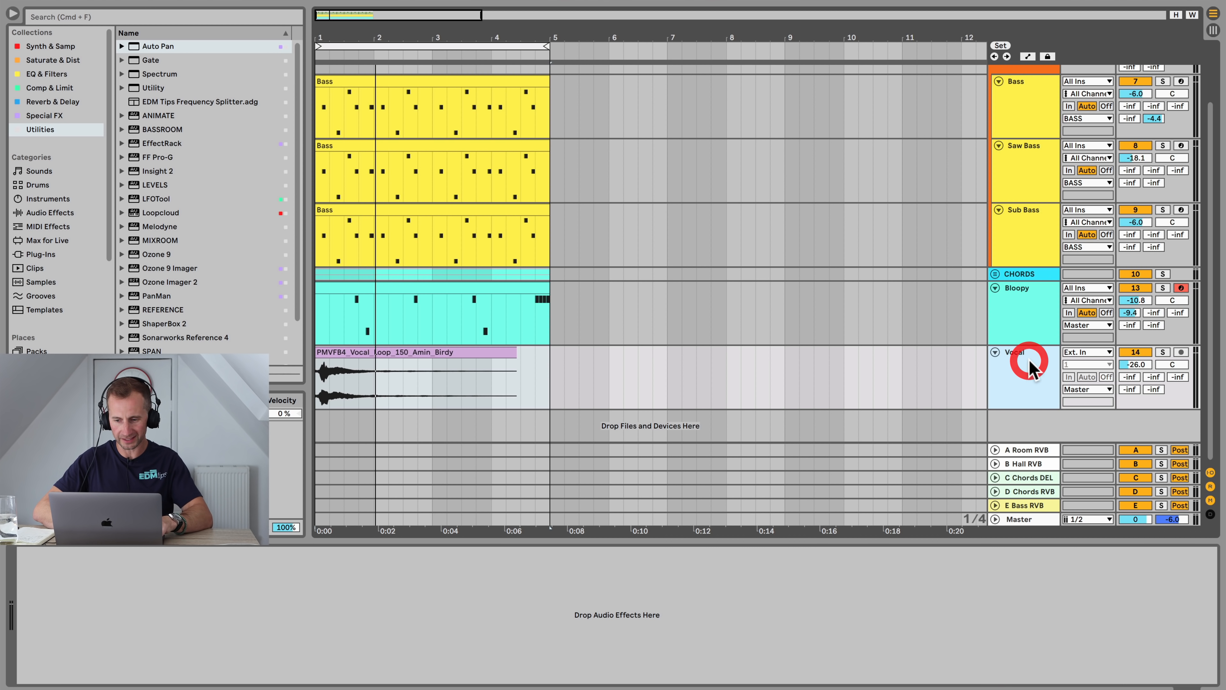
Step: Add a Glue Compressor from the Comp & Limit collection to the Master track after Utility
{"action": "key", "text": "super"}
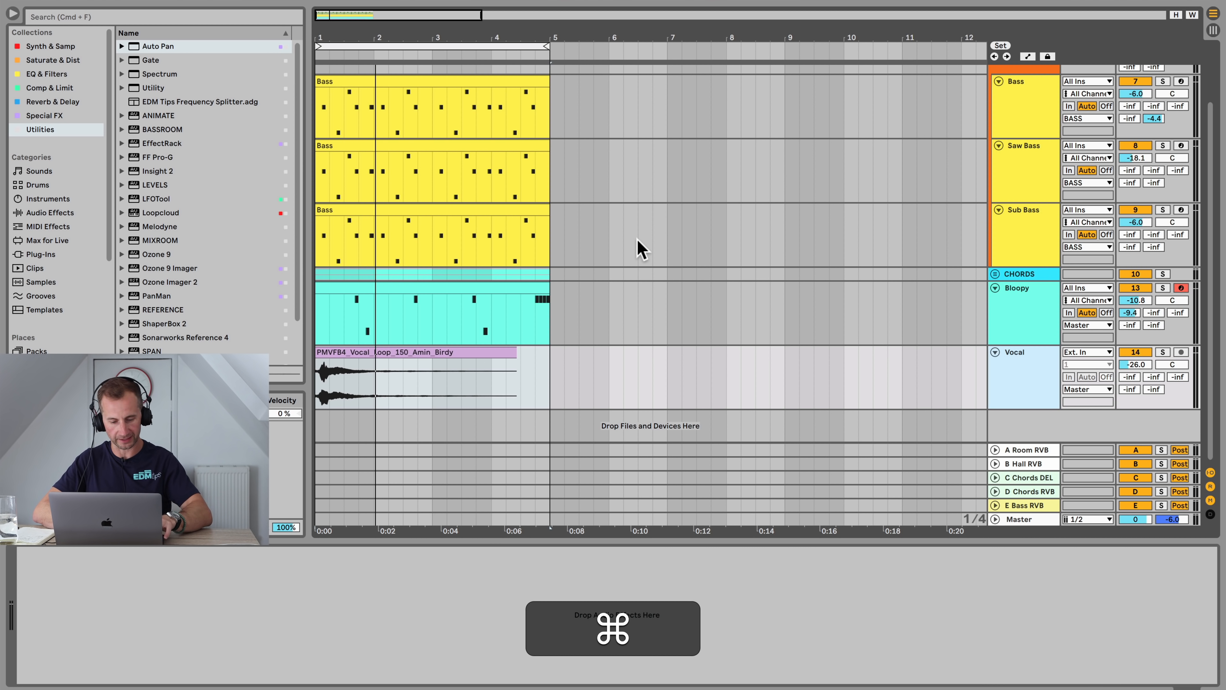
{"action": "left_click", "coordinate": [1026, 519]}
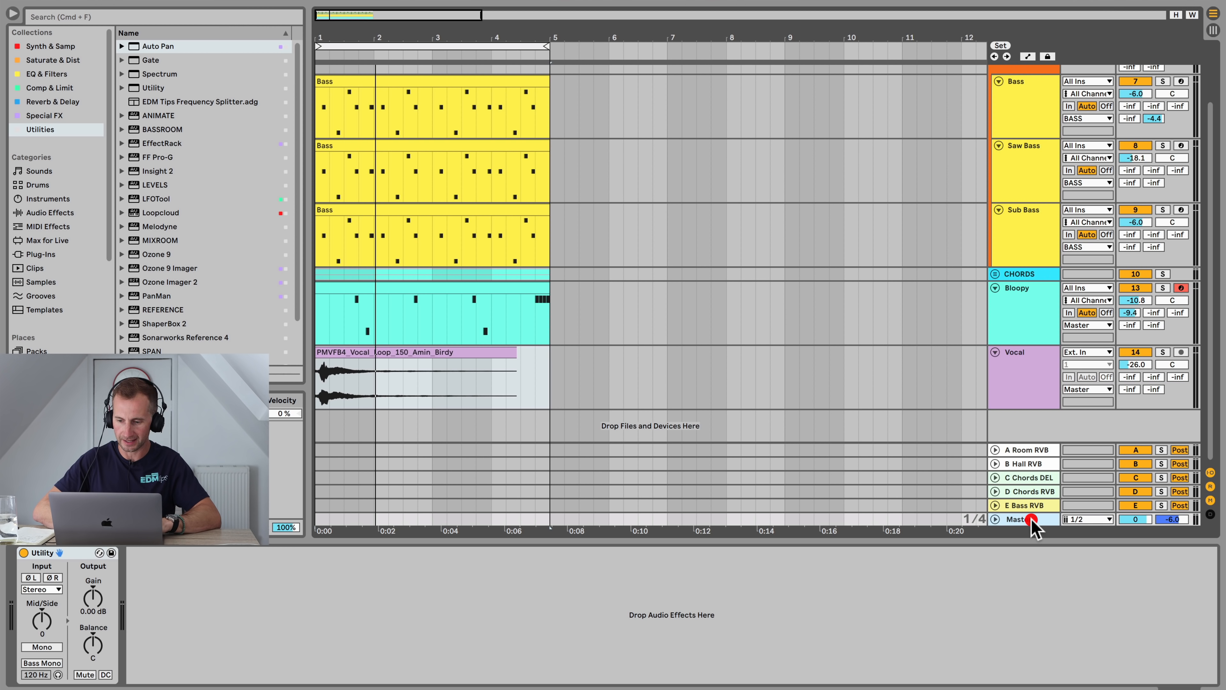
{"action": "key", "text": "space"}
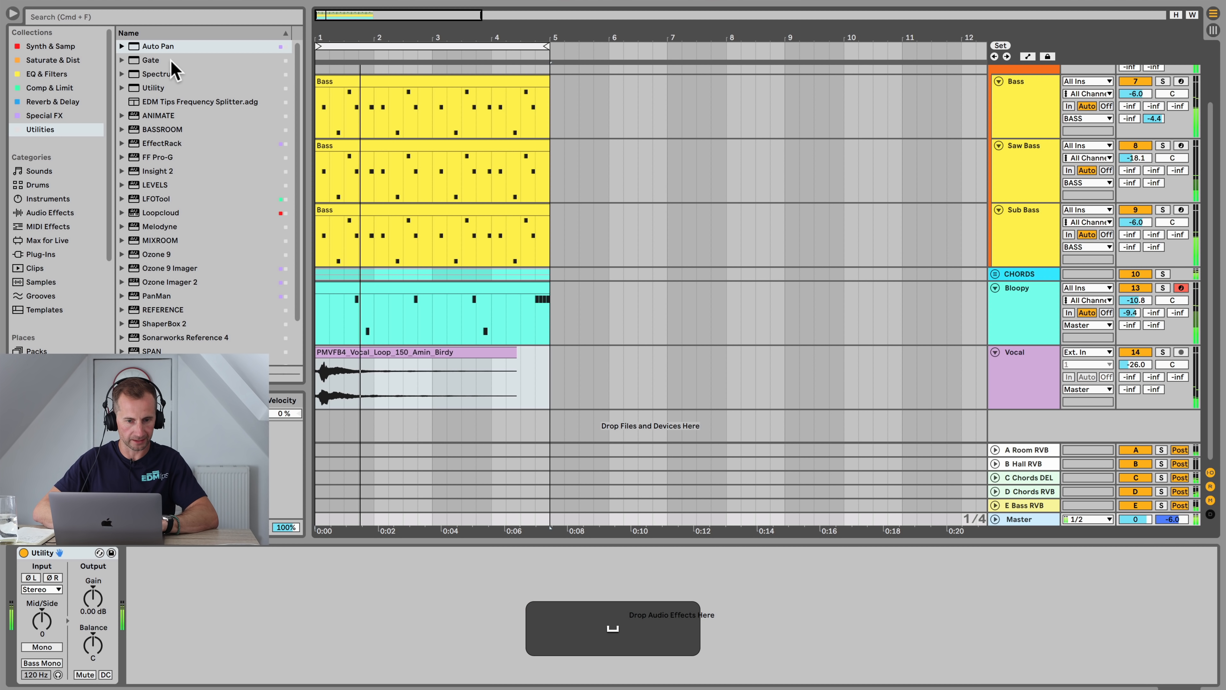
{"action": "left_click", "coordinate": [57, 73]}
{"action": "left_click", "coordinate": [54, 88]}
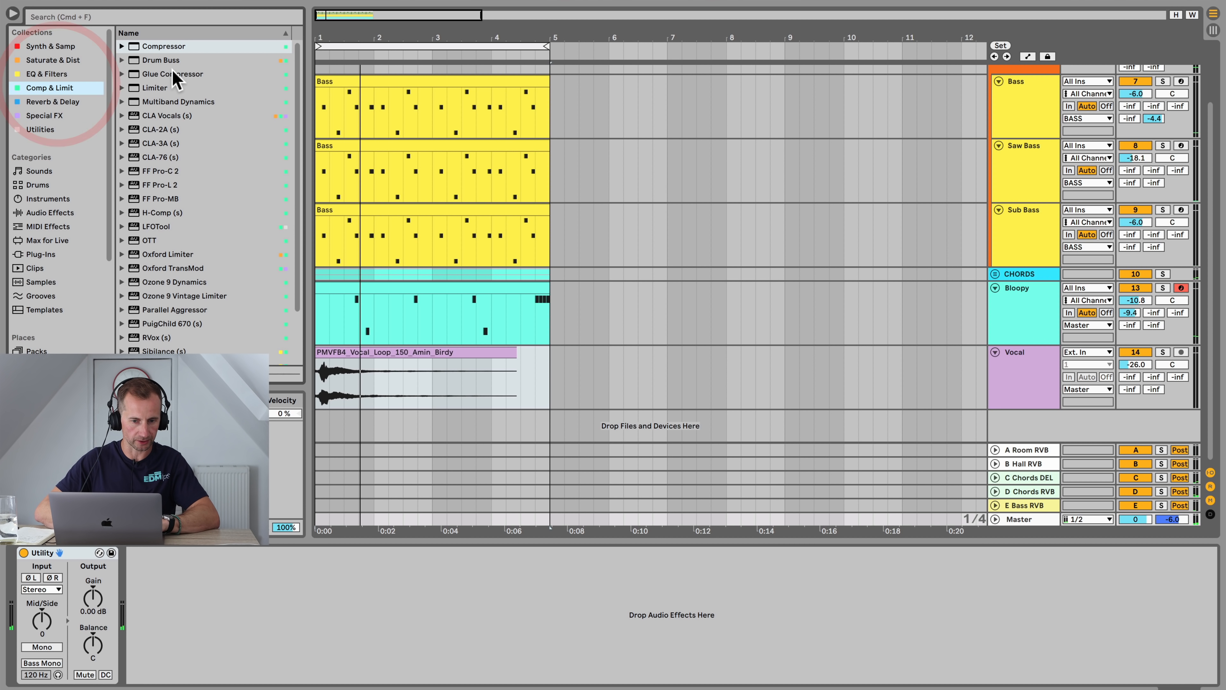
{"action": "left_click", "coordinate": [57, 60]}
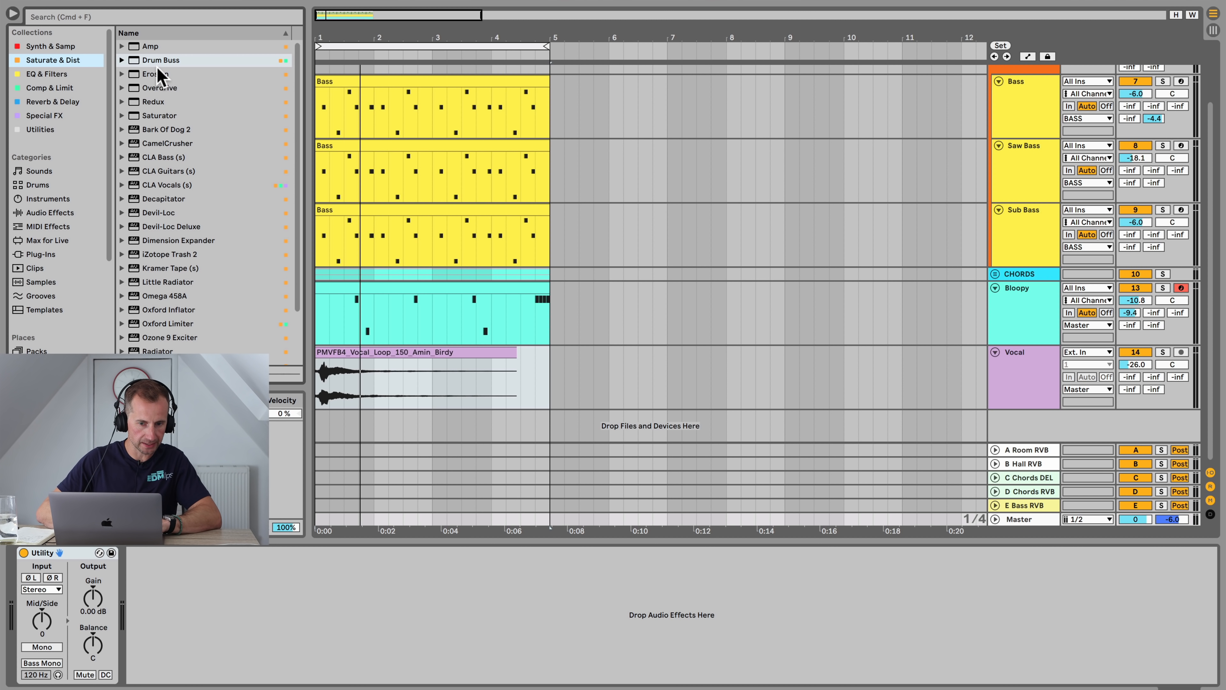
{"action": "left_click", "coordinate": [68, 87]}
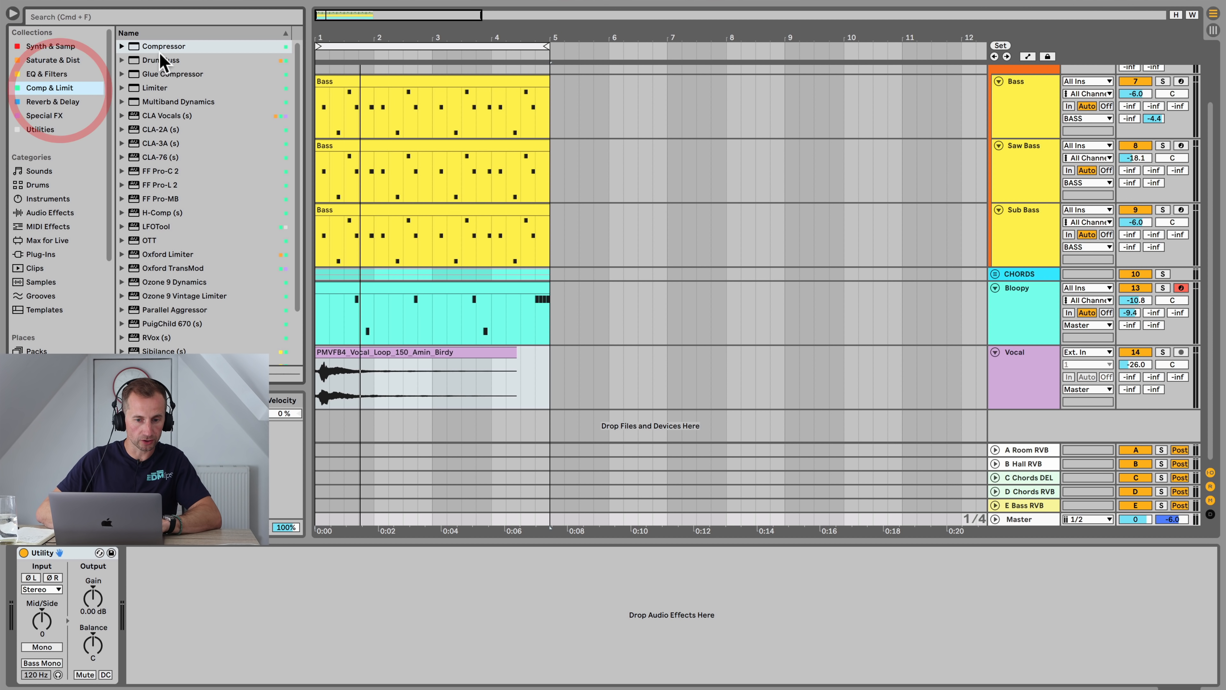
{"action": "left_click_drag", "start_coordinate": [172, 80], "coordinate": [206, 678]}
Step: Play the track and lower the Glue Compressor's attack
{"action": "key", "text": "space"}
{"action": "left_click", "coordinate": [153, 588]}
{"action": "left_click_drag", "start_coordinate": [154, 588], "coordinate": [214, 672]}
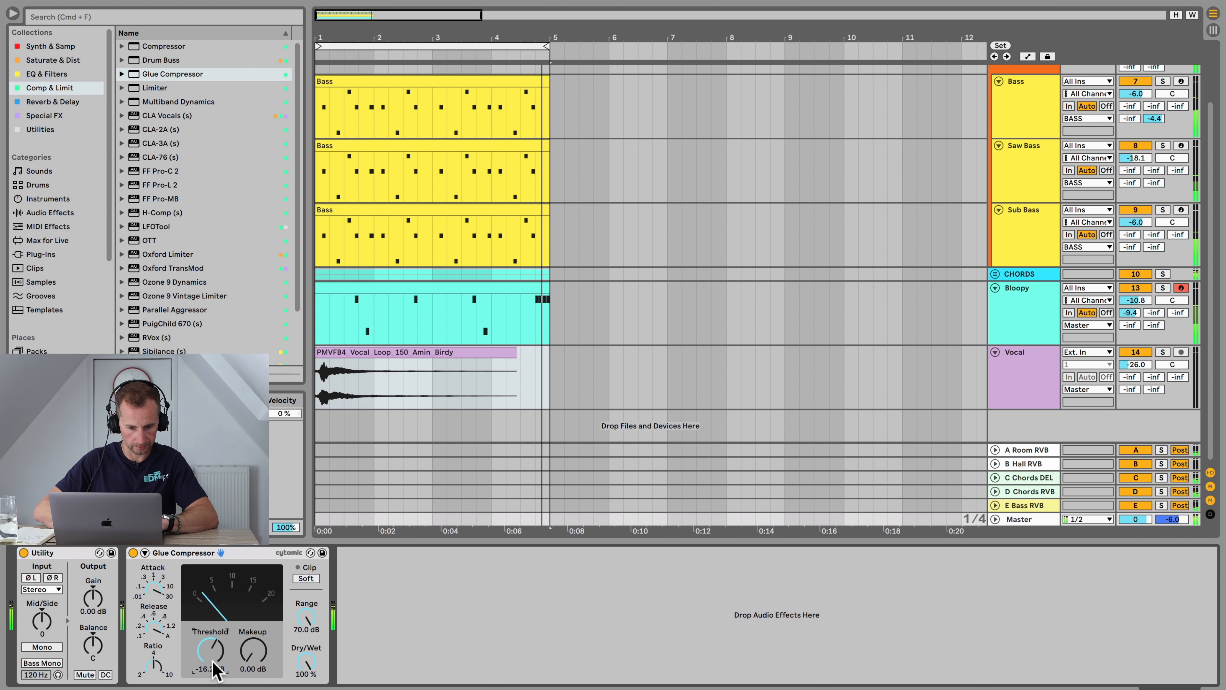
Step: Enable the Glue Compressor's Soft clip, adjust its release, and bypass it briefly to compare
{"action": "left_click", "coordinate": [306, 579]}
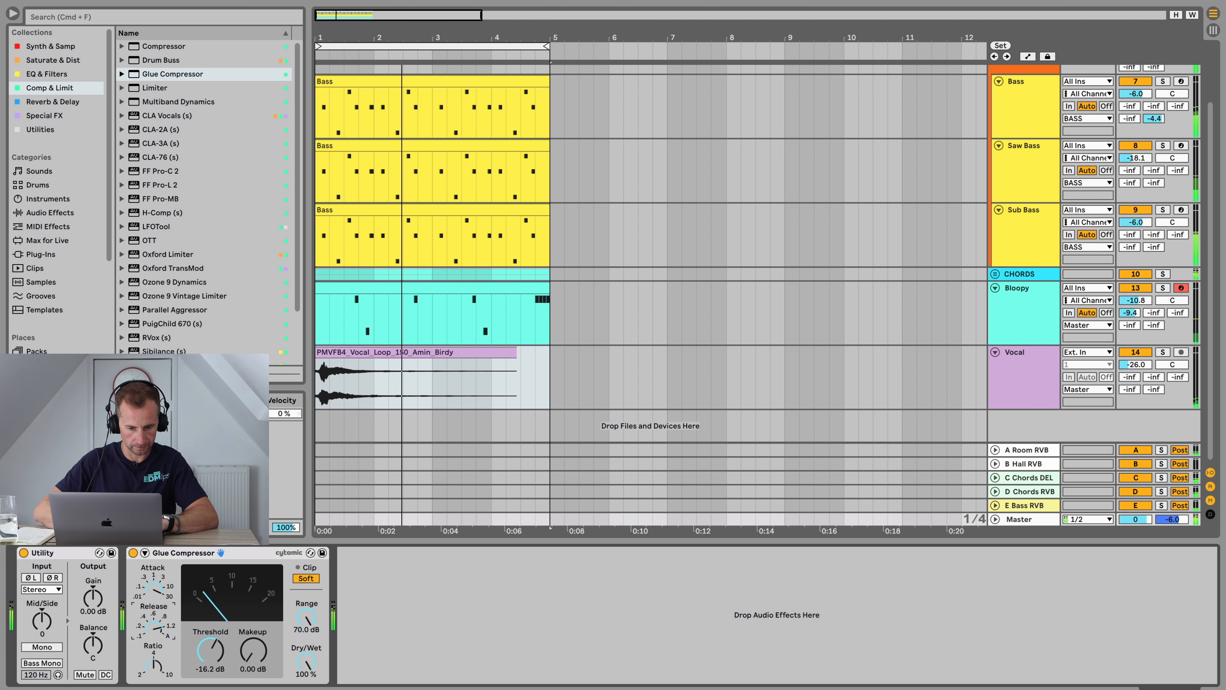
{"action": "left_click_drag", "start_coordinate": [153, 628], "coordinate": [154, 652]}
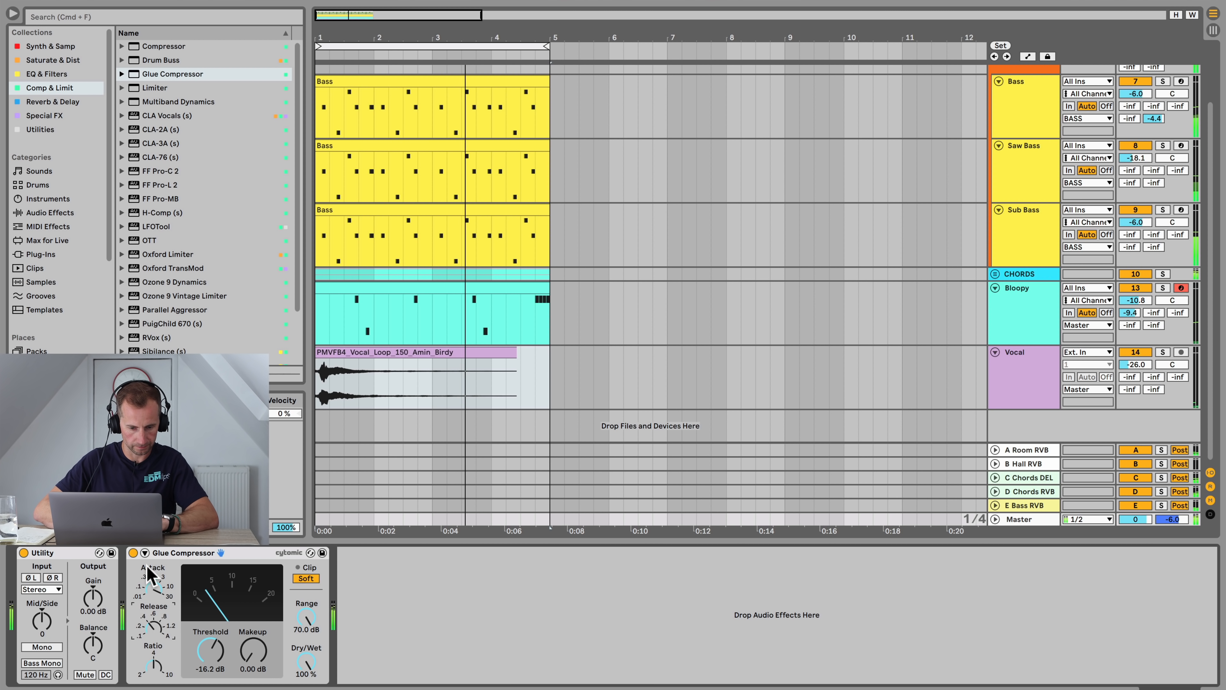
{"action": "left_click", "coordinate": [133, 552]}
{"action": "left_click", "coordinate": [133, 553]}
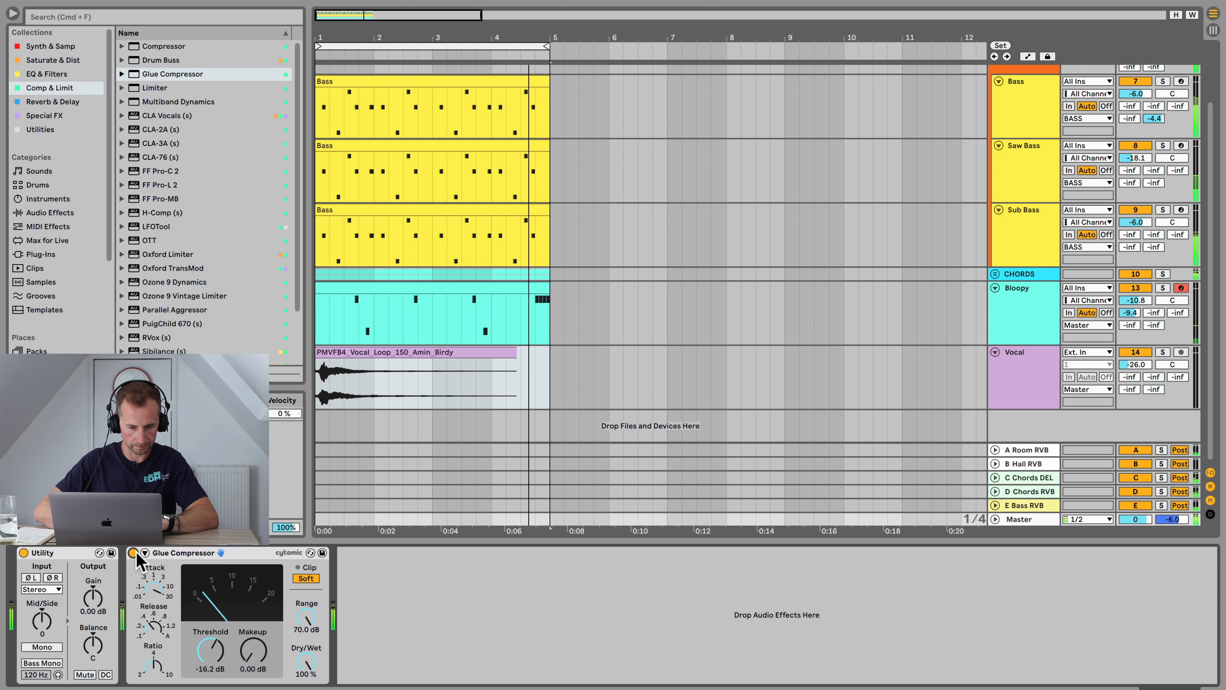
Step: Set the Glue Compressor's makeup gain to 2.5 dB and toggle the device off and on to compare
{"action": "left_click", "coordinate": [254, 671]}
{"action": "type", "text": "2.5"}
{"action": "key", "text": "Return"}
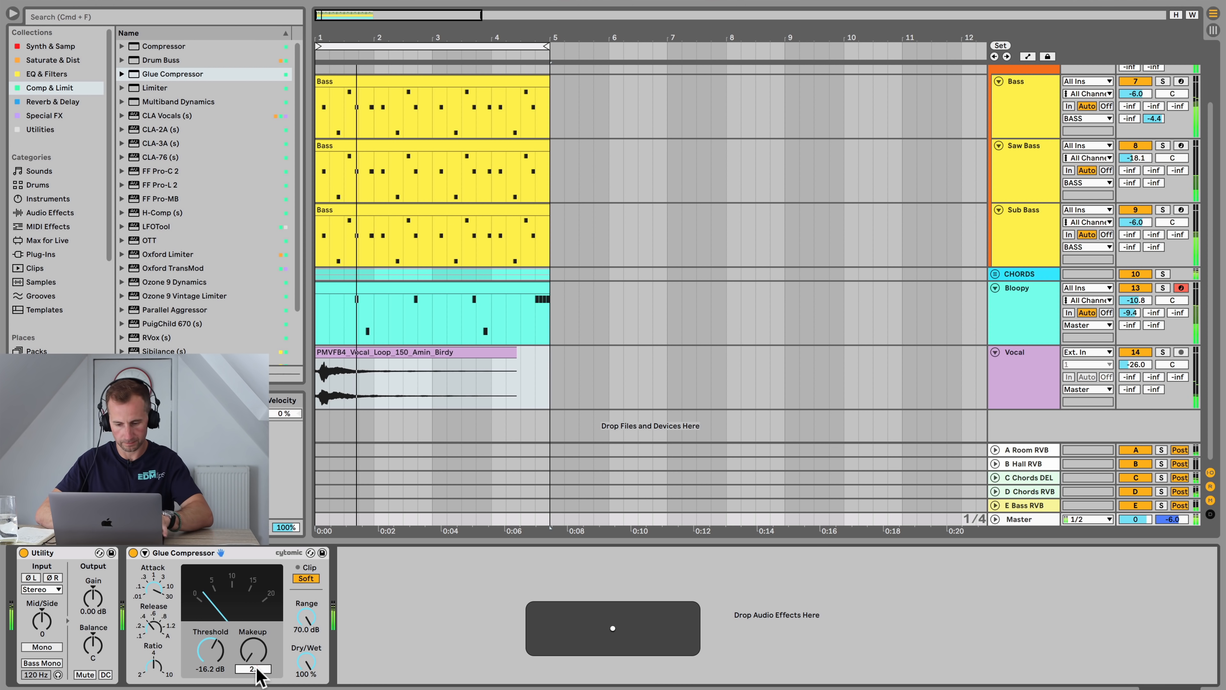
{"action": "left_click", "coordinate": [133, 554]}
{"action": "left_click", "coordinate": [133, 553]}
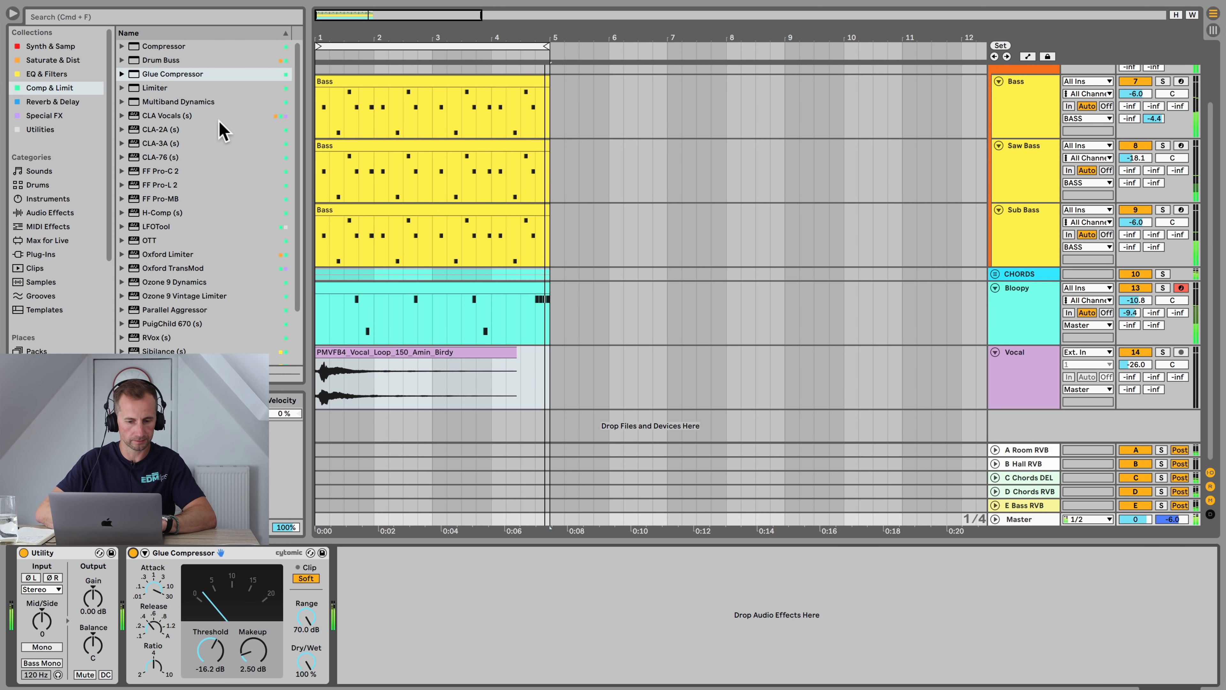
Step: Add EQ Eight from the EQ & Filters collection to the Master track after the Glue Compressor
{"action": "left_click", "coordinate": [61, 73]}
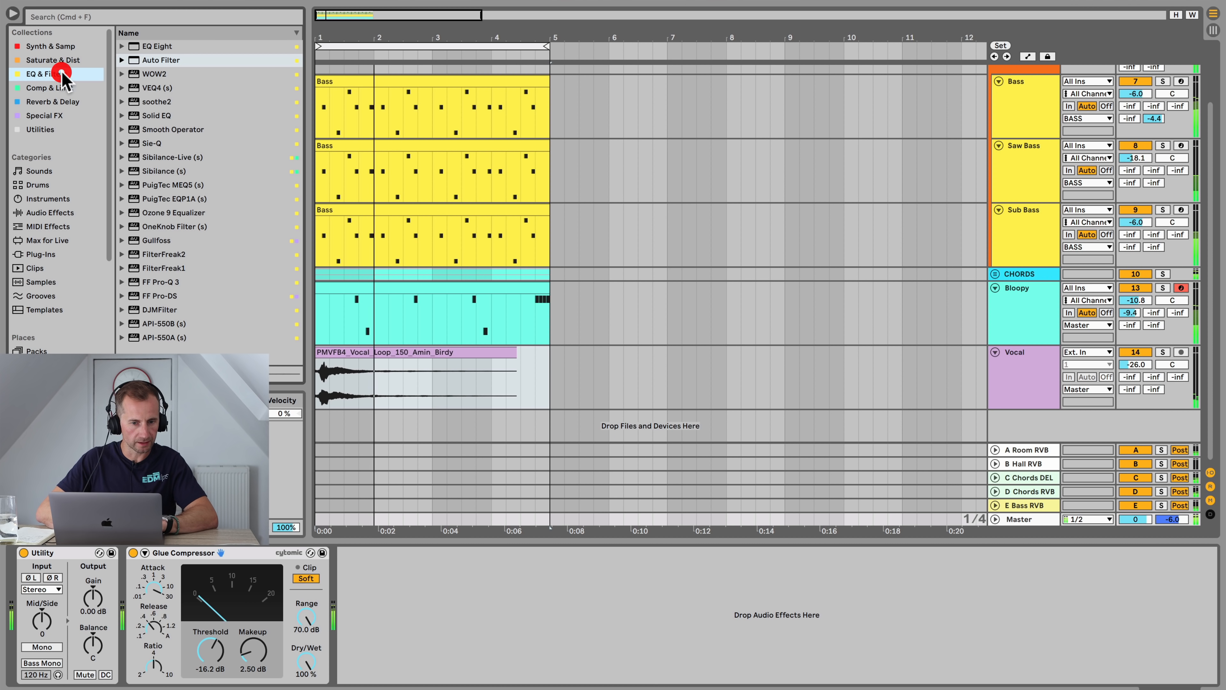
{"action": "left_click_drag", "start_coordinate": [157, 47], "coordinate": [458, 572]}
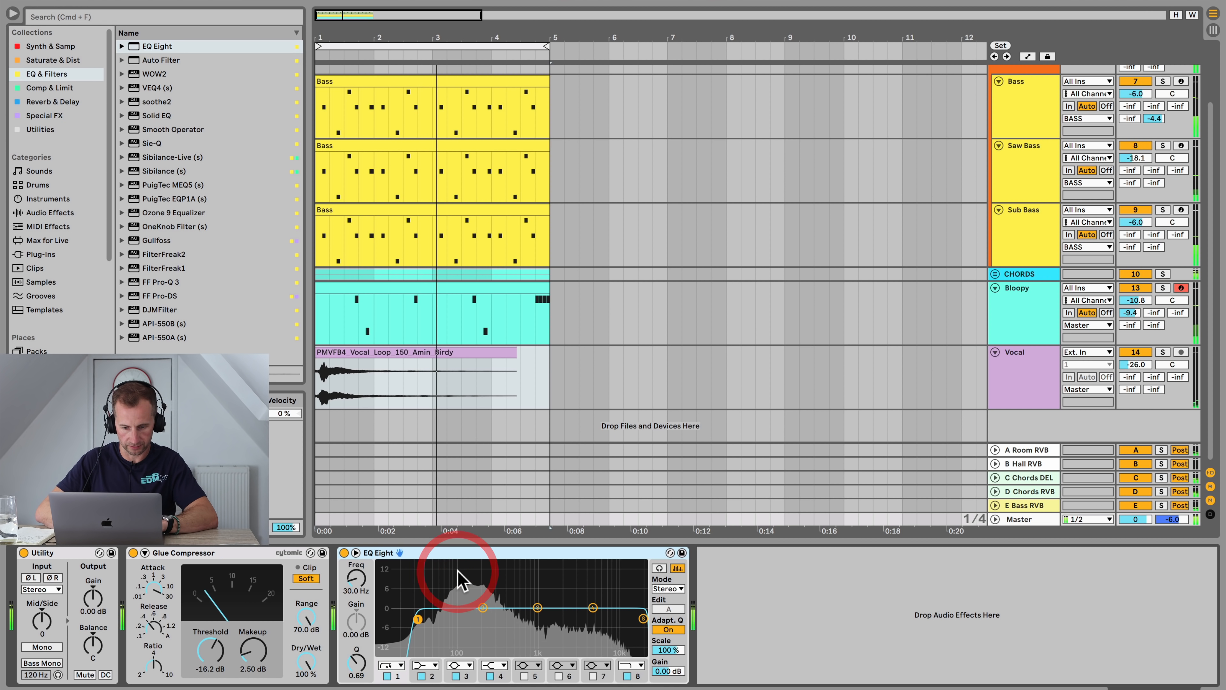
Step: Turn band 1 into a low cut near 30 Hz and raise band 4 by about 2.1 dB at 4.35 kHz
{"action": "left_click", "coordinate": [388, 676]}
{"action": "left_click_drag", "start_coordinate": [488, 553], "coordinate": [414, 560]}
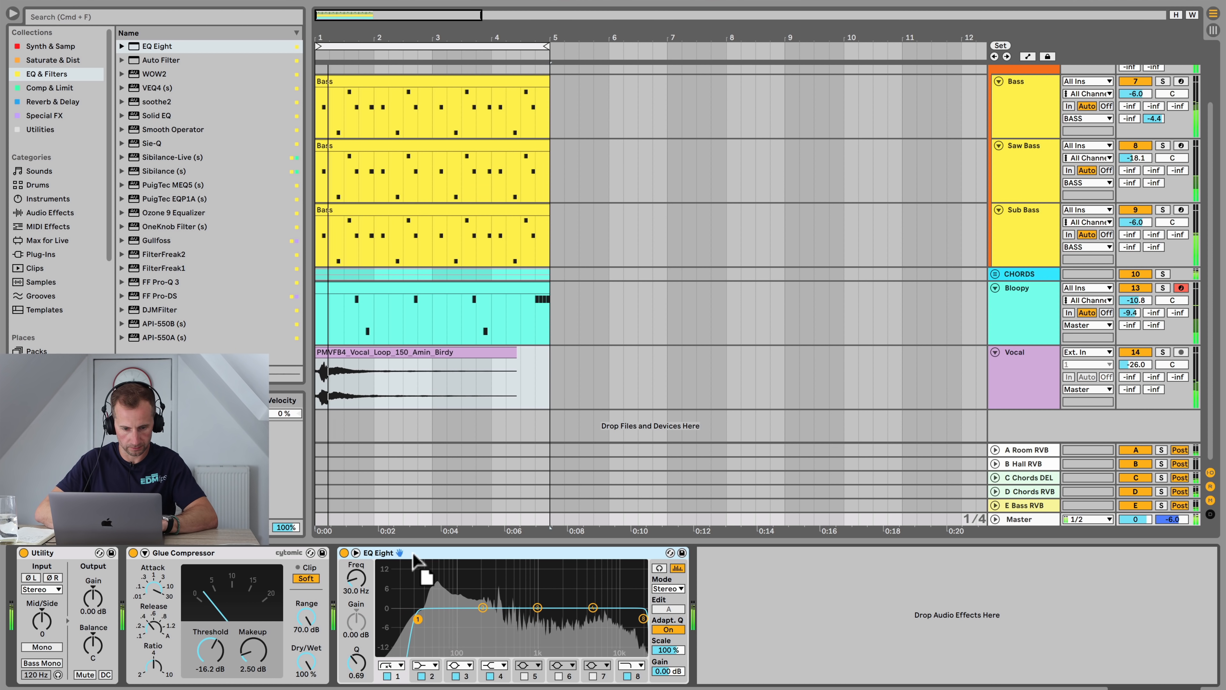
{"action": "left_click", "coordinate": [593, 607]}
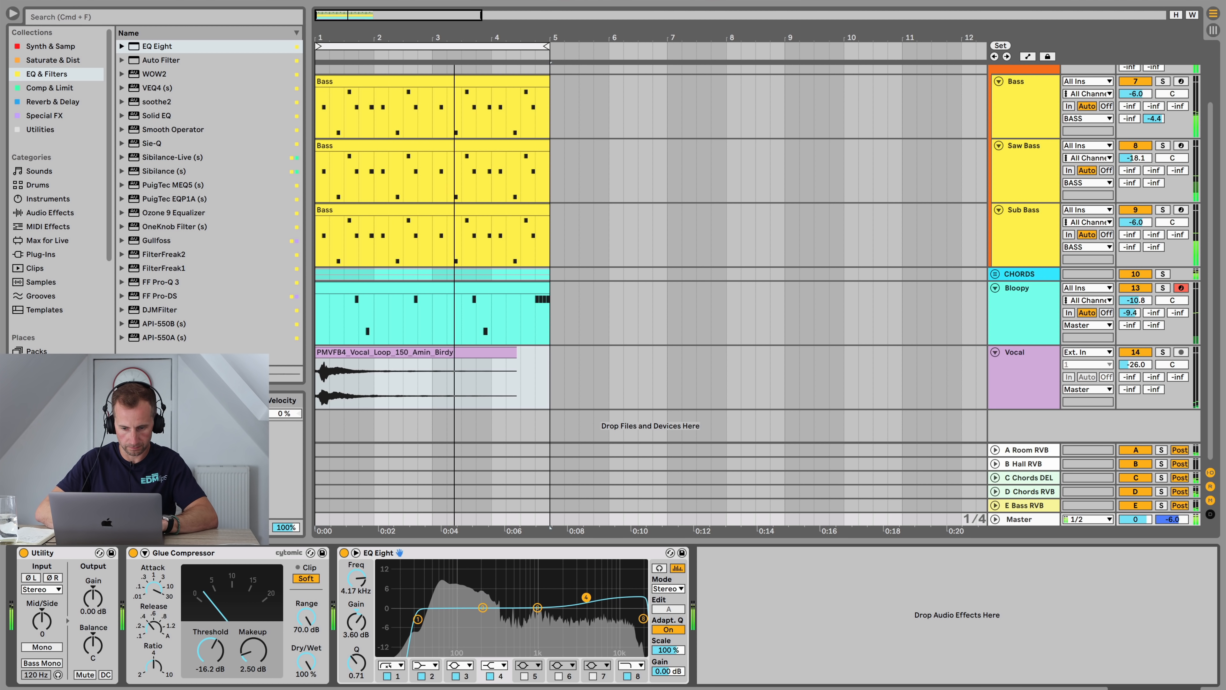
{"action": "left_click_drag", "start_coordinate": [586, 598], "coordinate": [587, 599]}
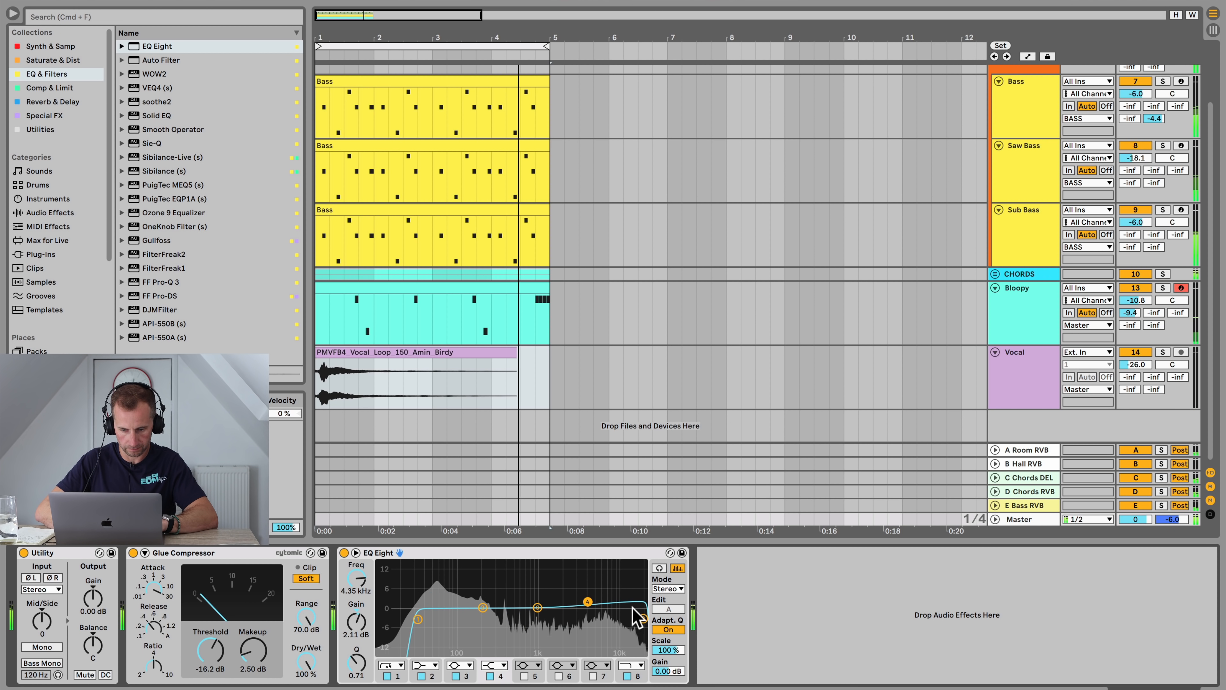
Step: Set band 8 to a high cut near 15.3 kHz and enable band 5 as a 2.85 dB cut at 235 Hz, Q 0.82
{"action": "left_click", "coordinate": [644, 618]}
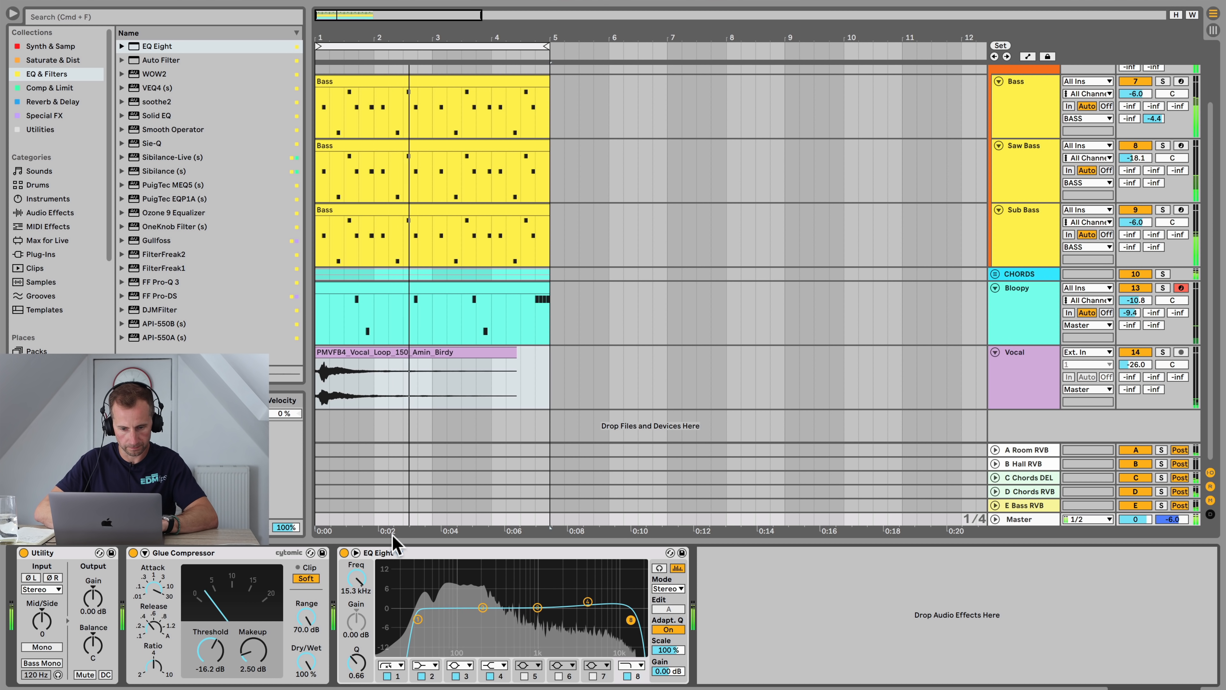
{"action": "left_click", "coordinate": [350, 554]}
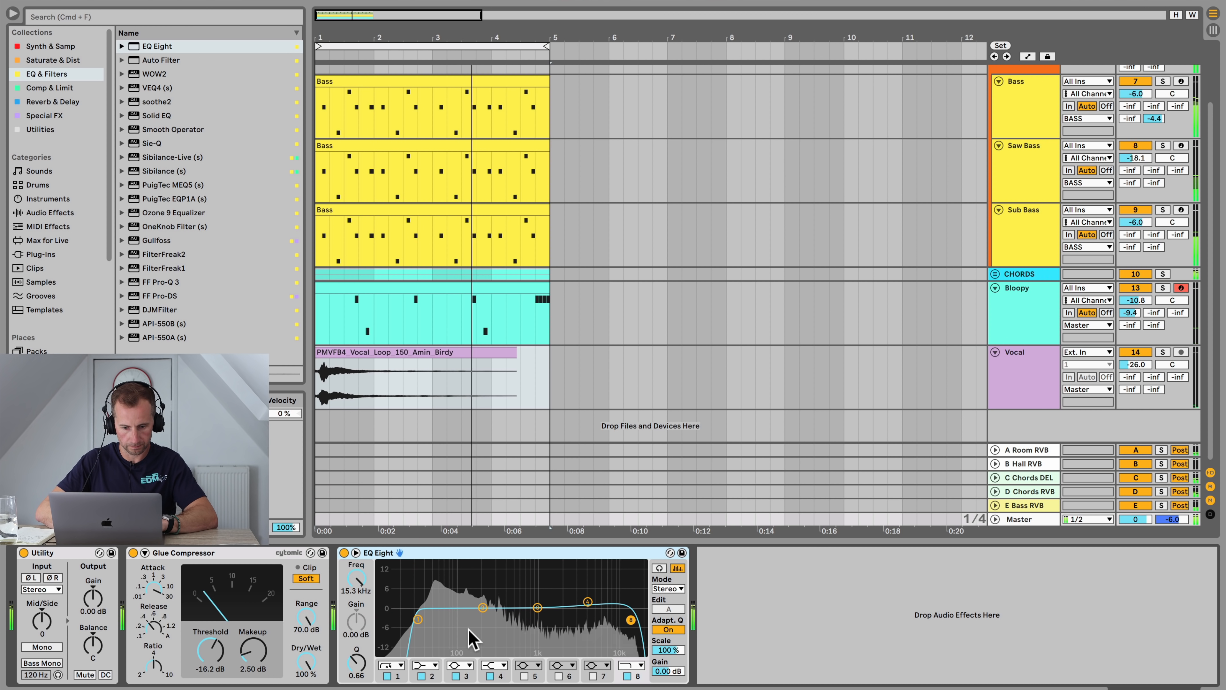
{"action": "left_click", "coordinate": [524, 676]}
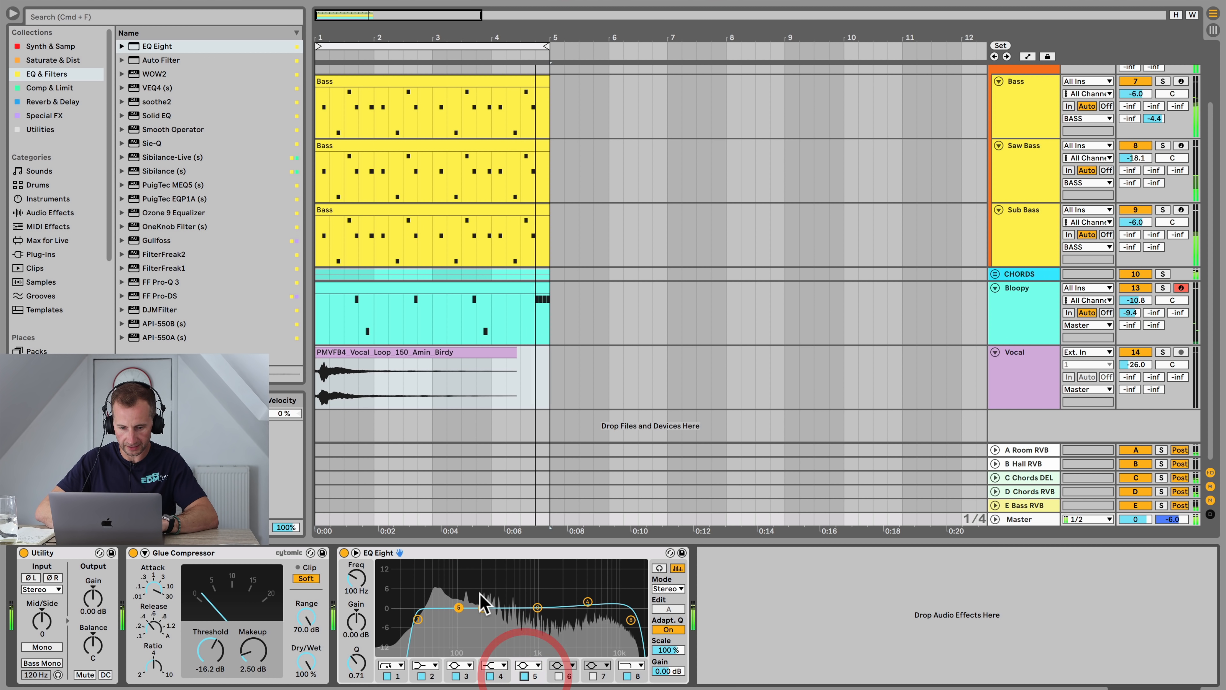
{"action": "left_click_drag", "start_coordinate": [460, 607], "coordinate": [488, 616]}
{"action": "left_click_drag", "start_coordinate": [356, 662], "coordinate": [356, 664]}
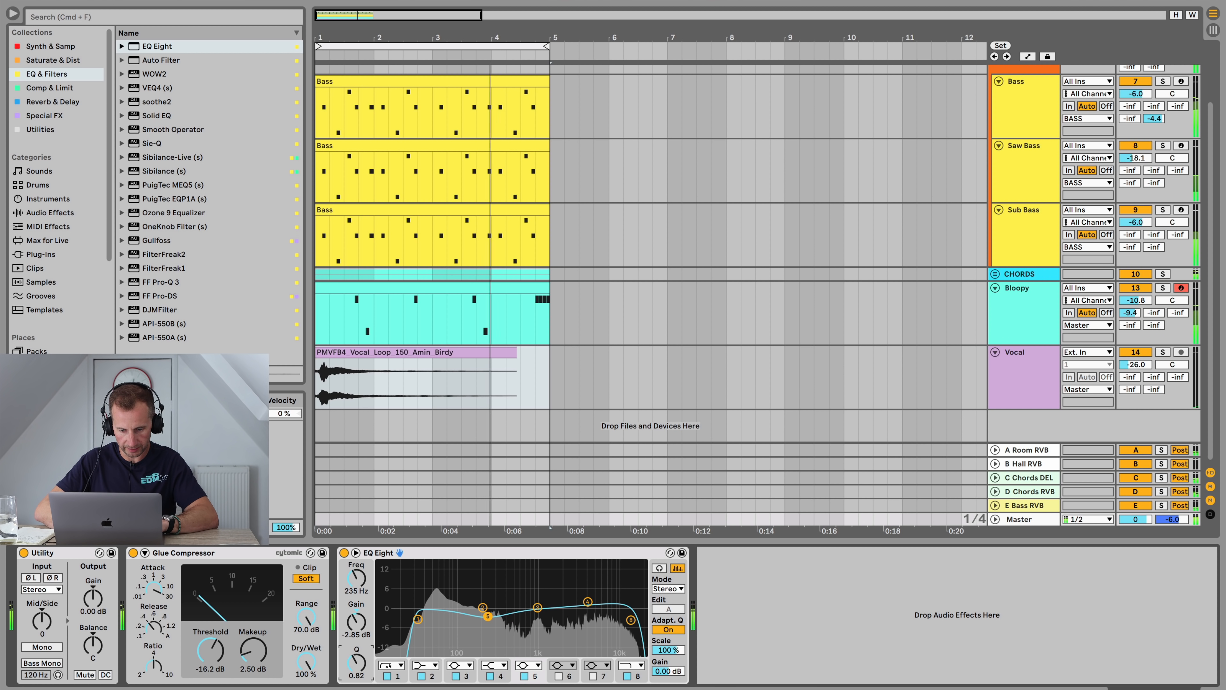
Step: Enable band 6 as a boost around 135 Hz with Q 1.58 and gain about 2.62 dB
{"action": "left_click", "coordinate": [559, 676]}
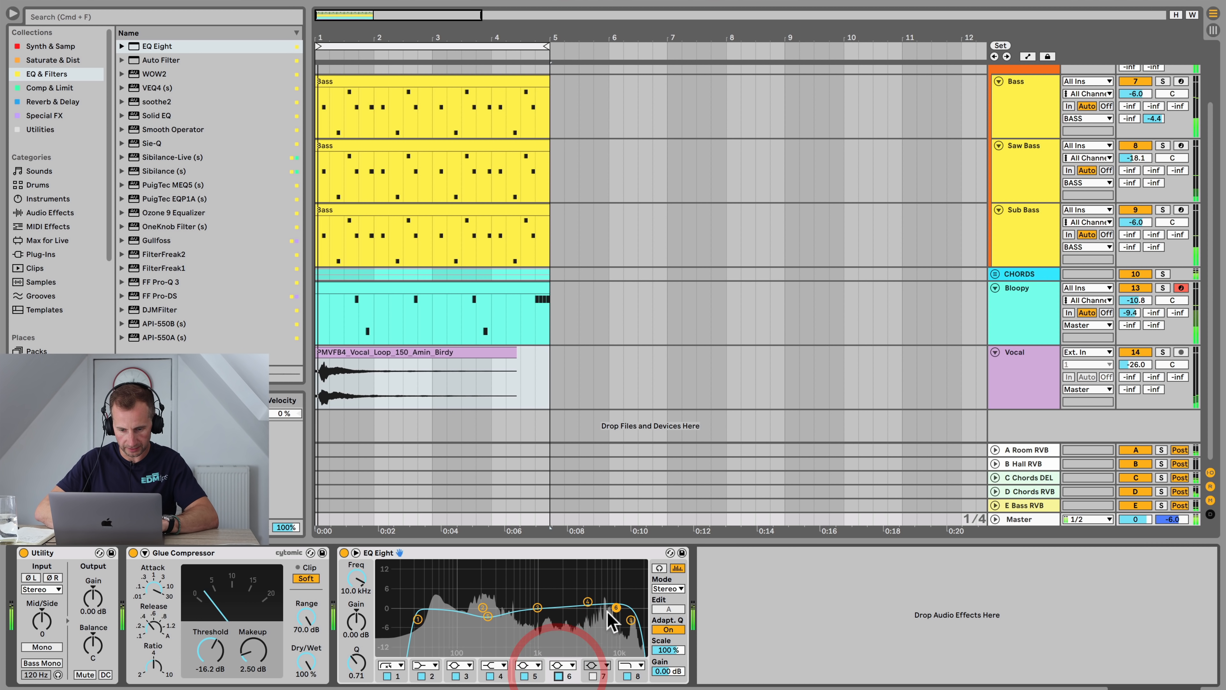
{"action": "left_click_drag", "start_coordinate": [610, 611], "coordinate": [469, 595]}
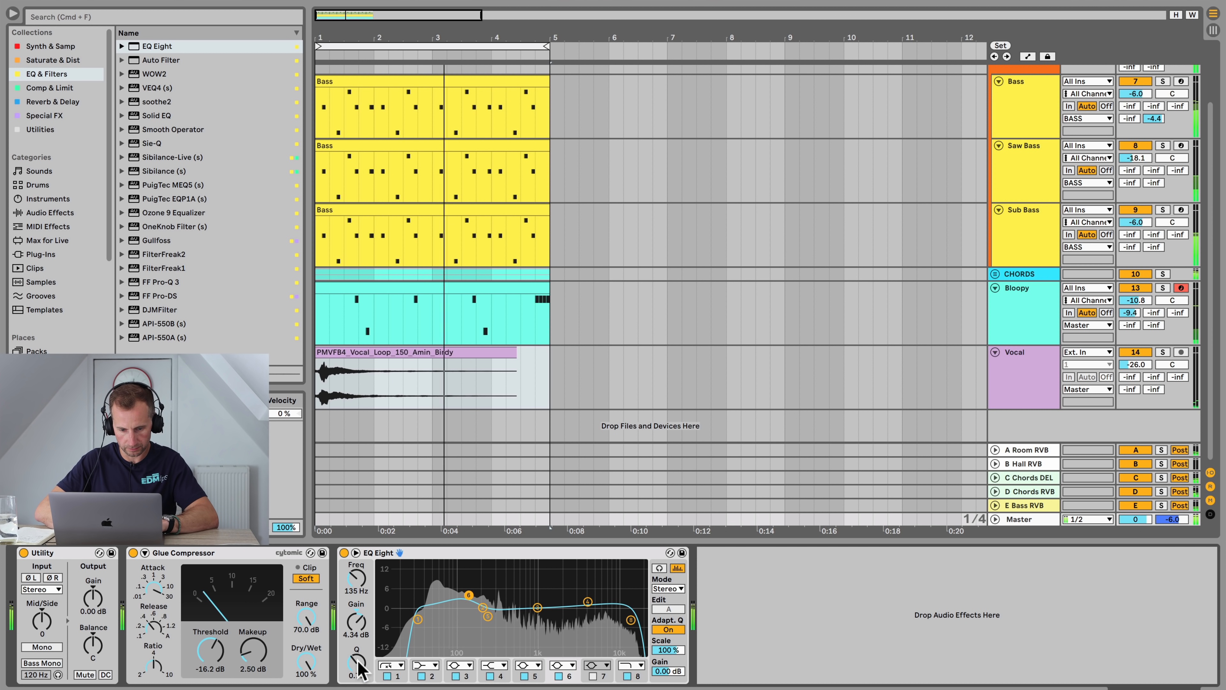
{"action": "left_click_drag", "start_coordinate": [359, 661], "coordinate": [359, 636]}
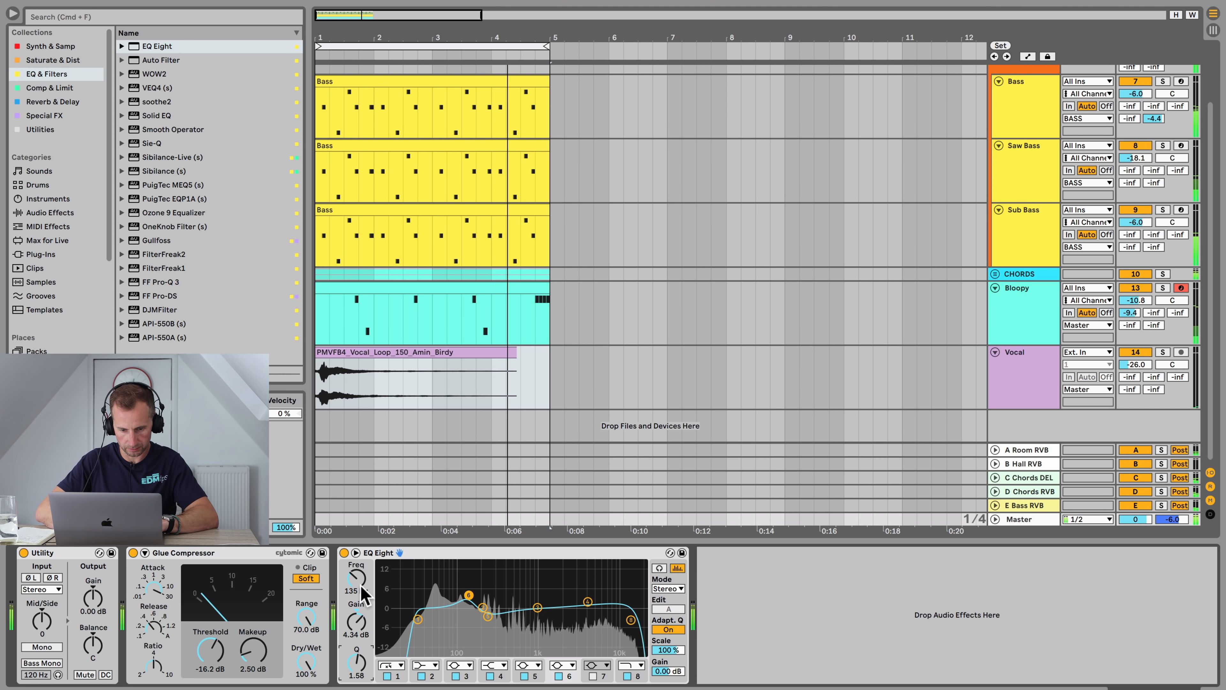
{"action": "key", "text": "super+z"}
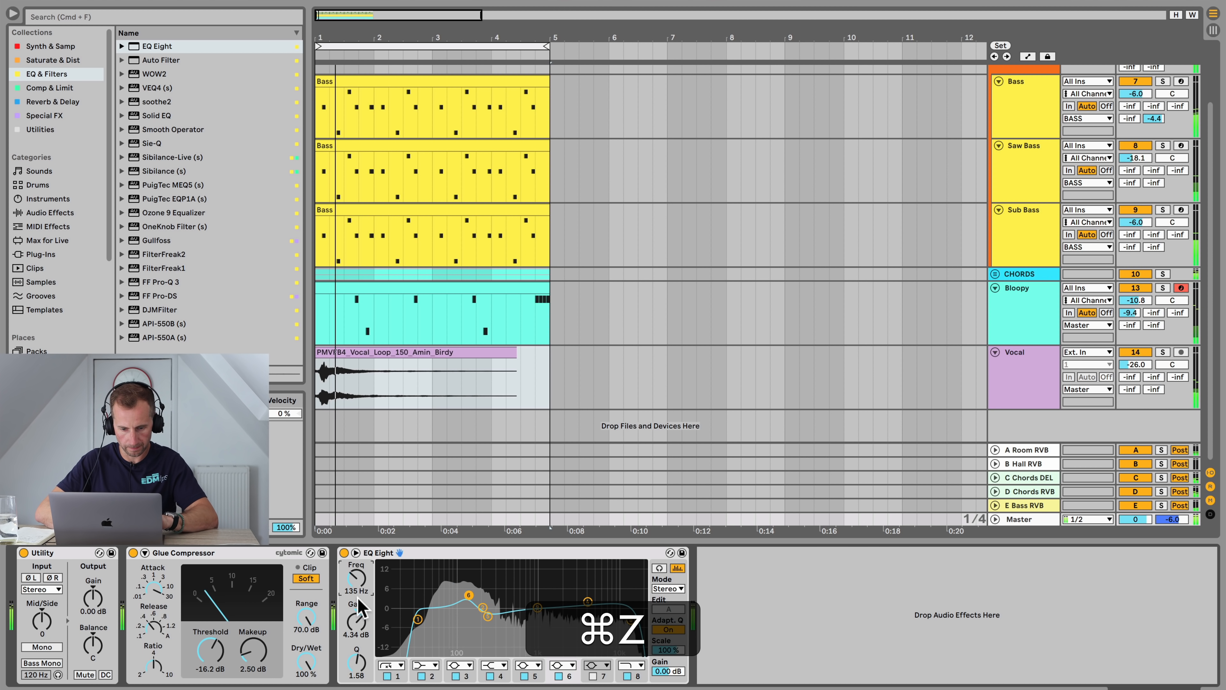
{"action": "left_click_drag", "start_coordinate": [358, 622], "coordinate": [357, 631]}
Step: Toggle the EQ Eight off and on to compare and save the set
{"action": "left_click", "coordinate": [343, 553]}
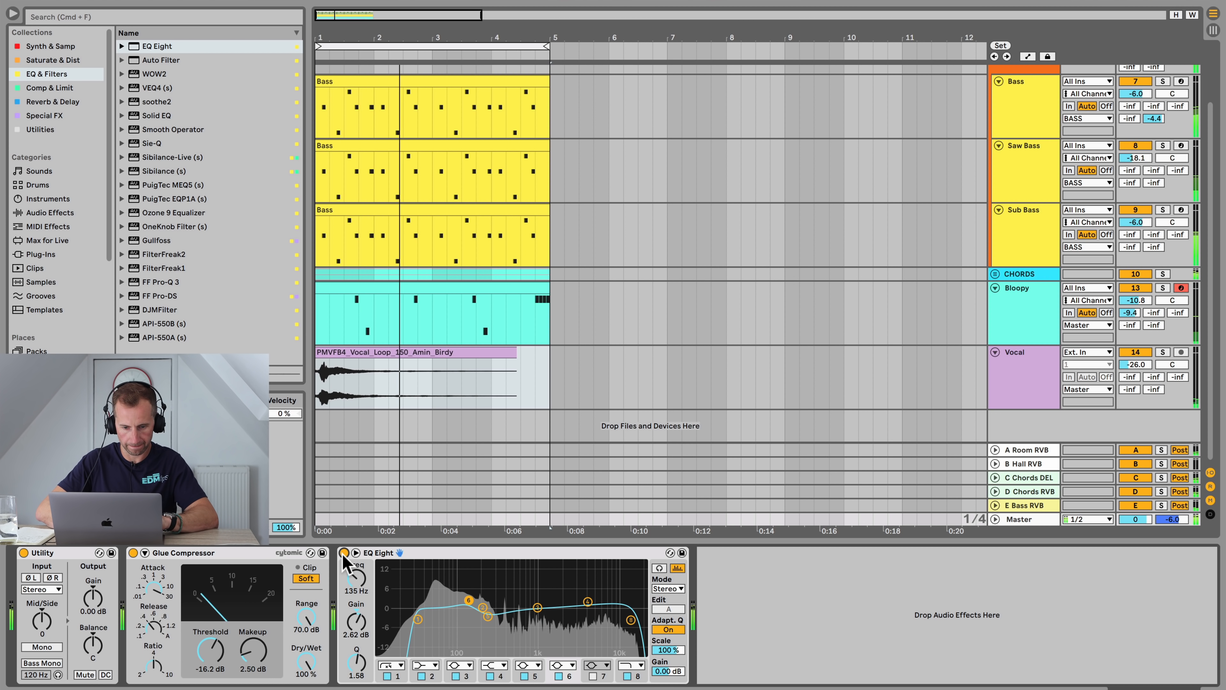
{"action": "left_click", "coordinate": [343, 553]}
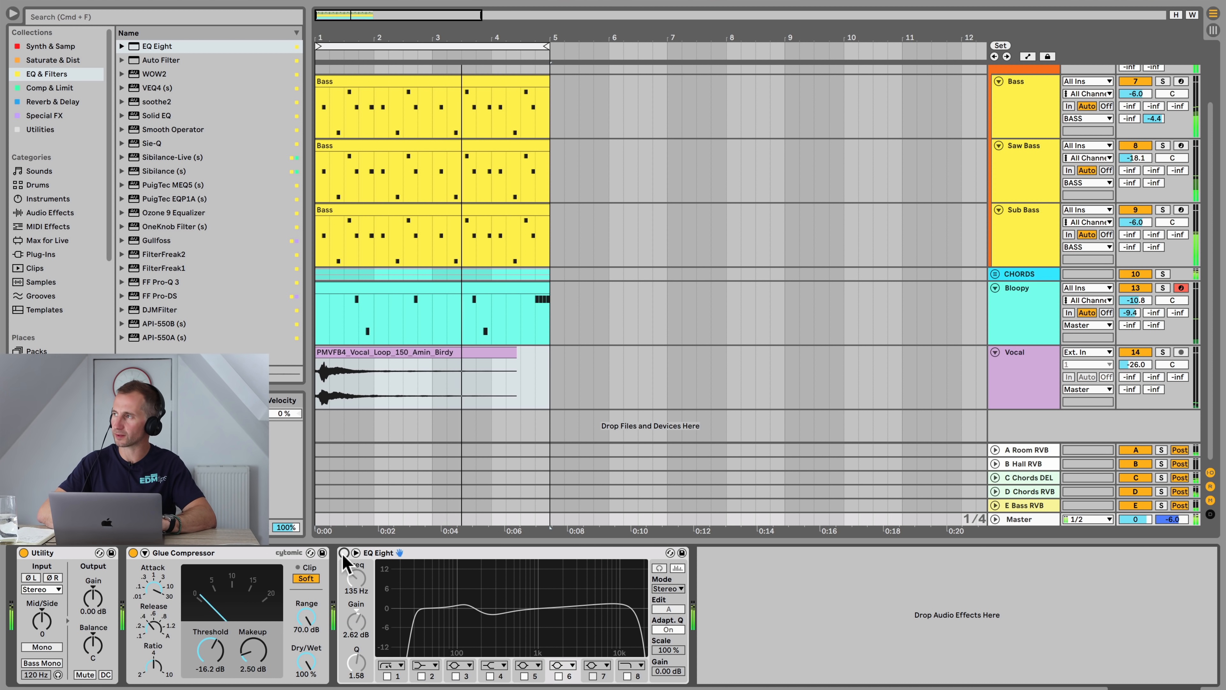
{"action": "left_click", "coordinate": [343, 553]}
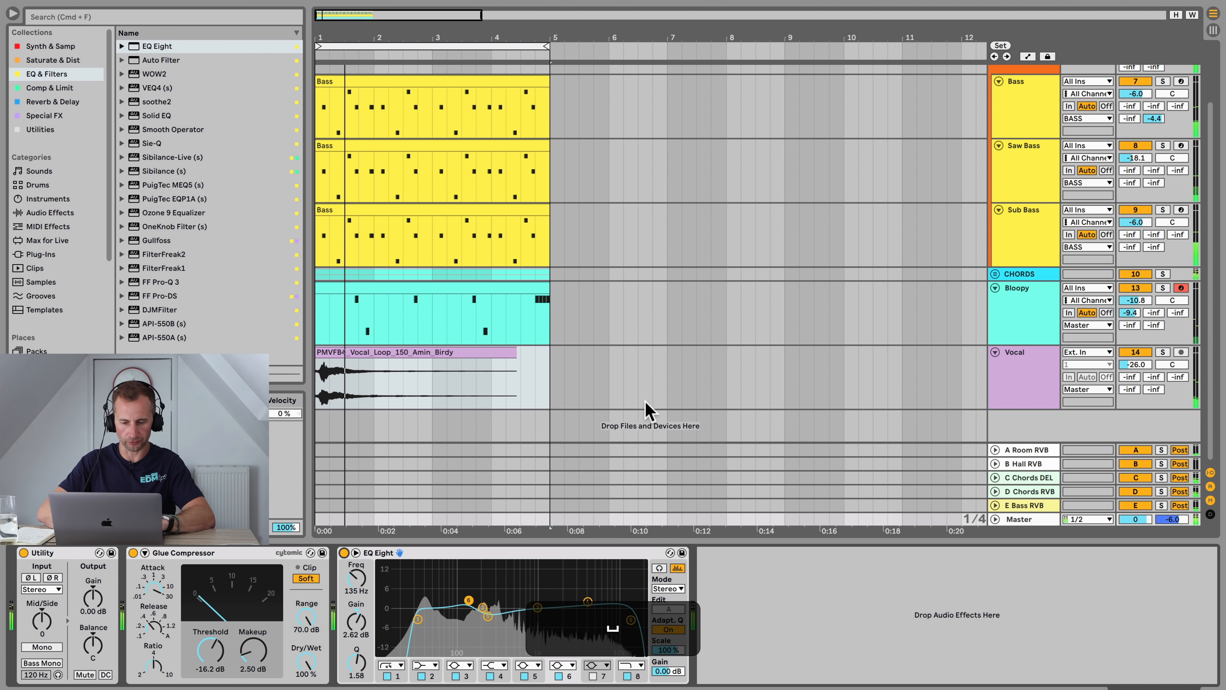
{"action": "key", "text": "super+s"}
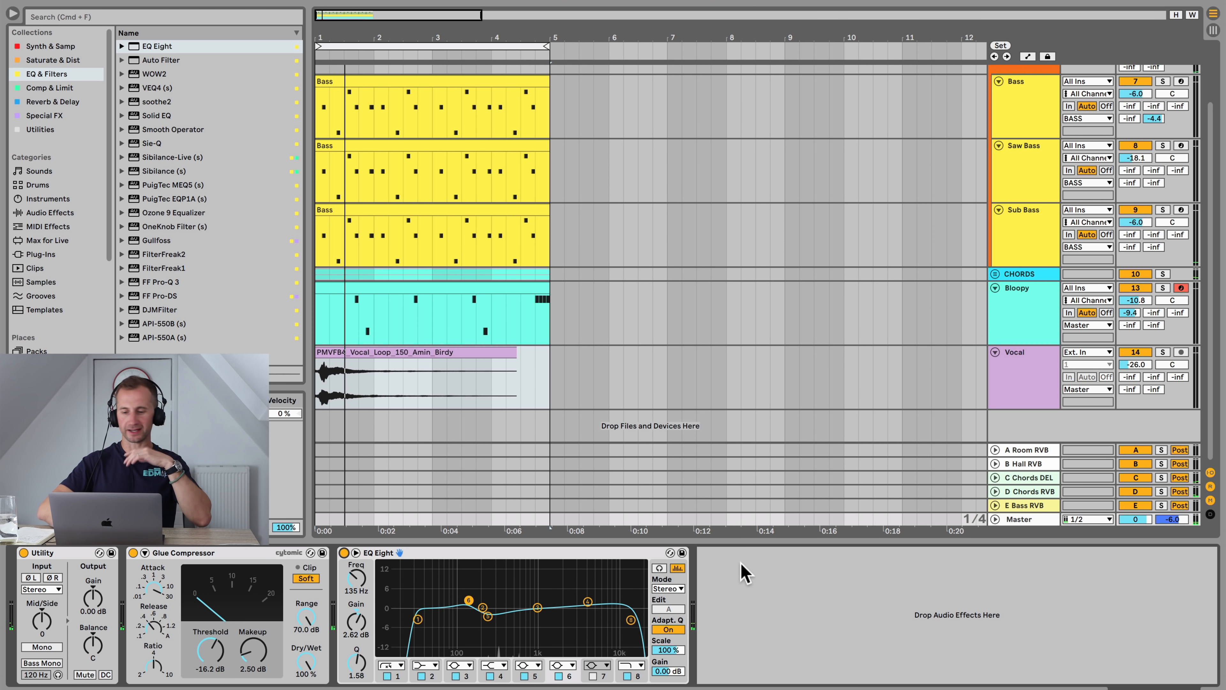
Step: Collapse the Vocal, Bloopy and Bass group tracks and zoom out the arrangement
{"action": "left_click", "coordinate": [1014, 372]}
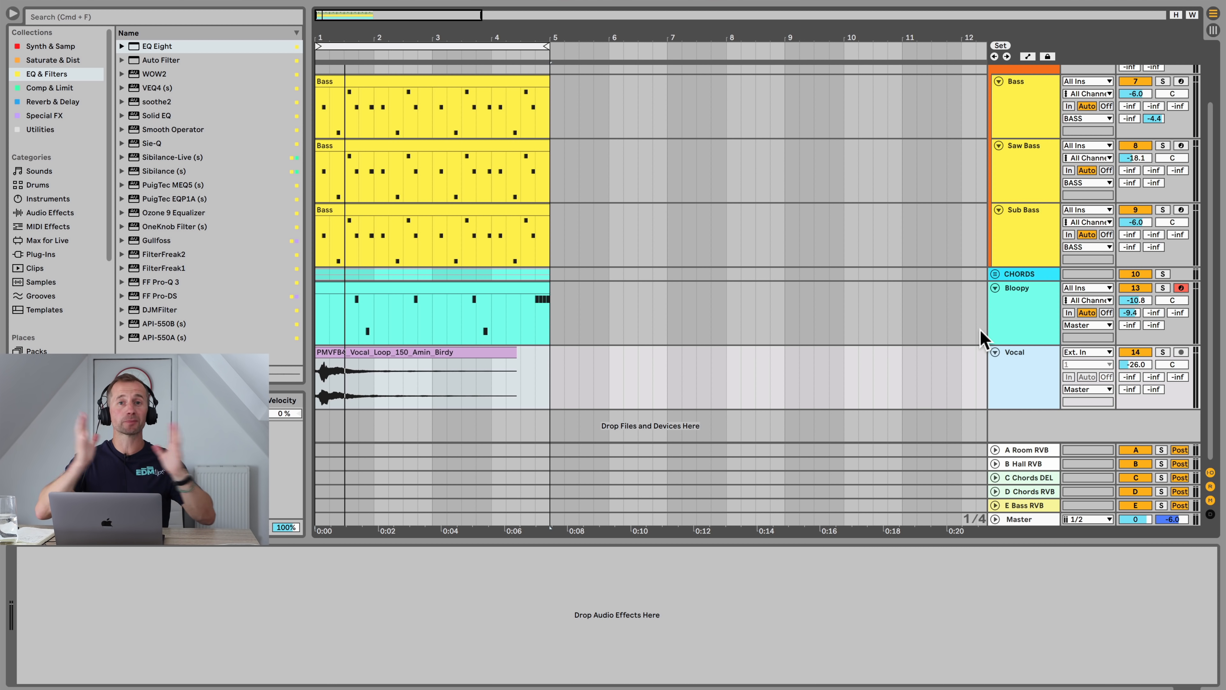
{"action": "left_click", "coordinate": [996, 353]}
{"action": "left_click", "coordinate": [995, 288]}
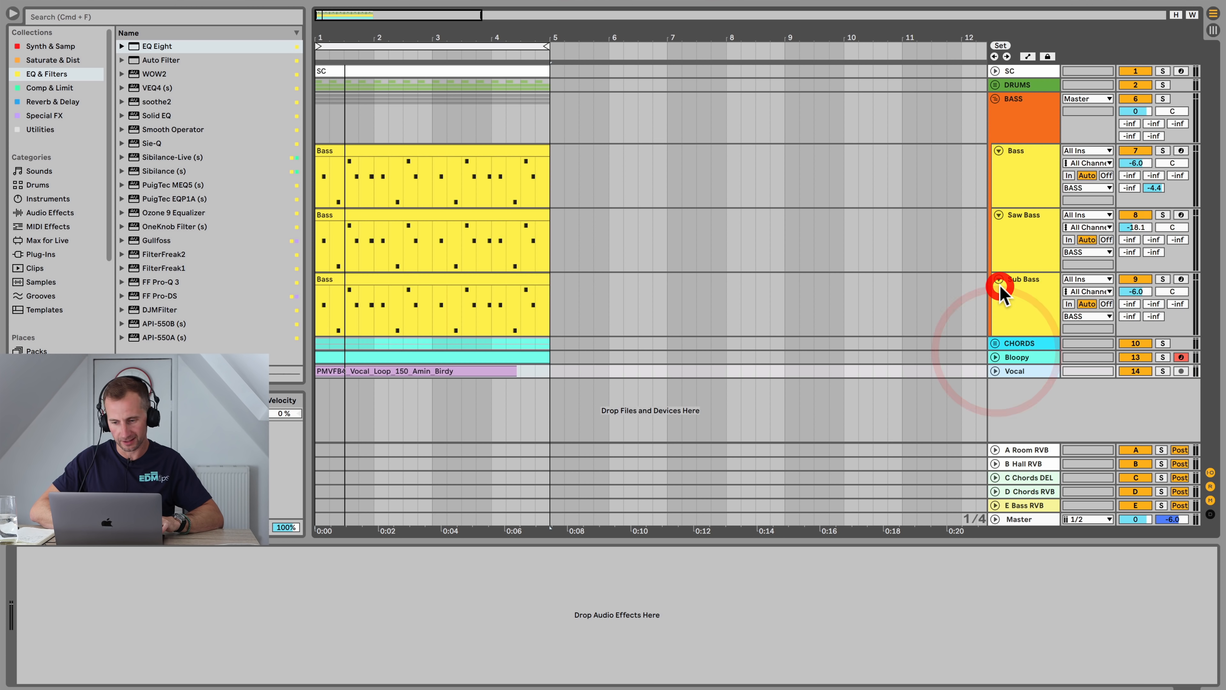
{"action": "left_click", "coordinate": [995, 99]}
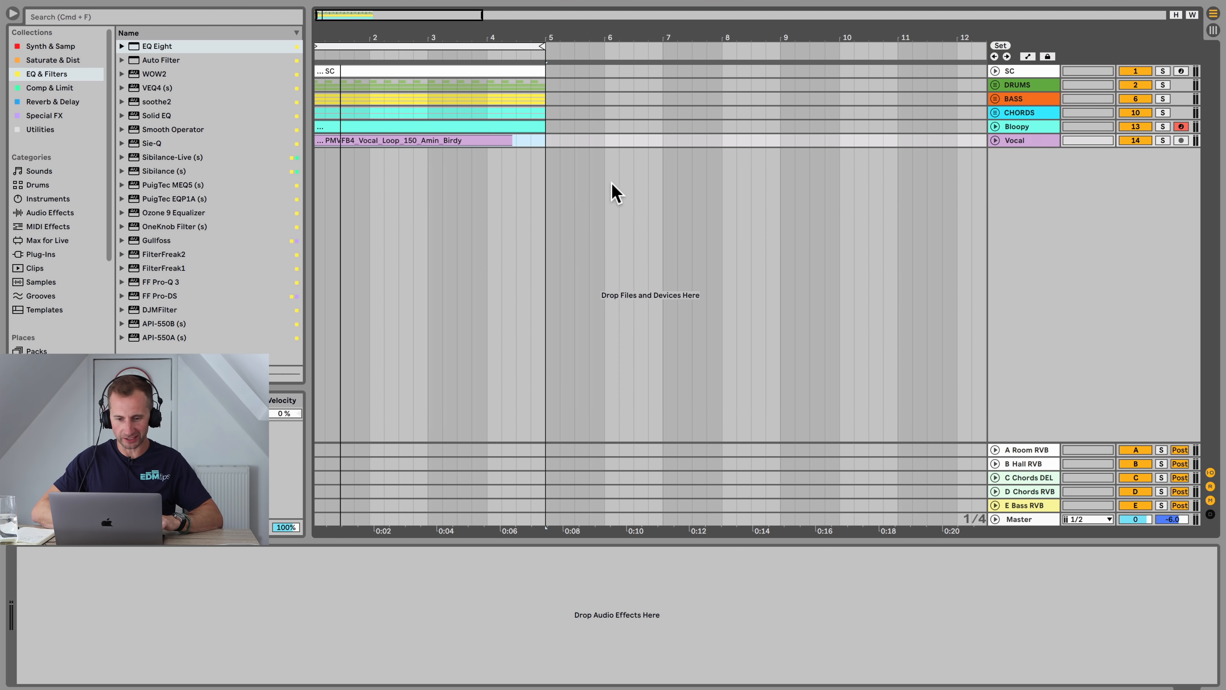
{"action": "left_click_drag", "start_coordinate": [533, 36], "coordinate": [533, 2]}
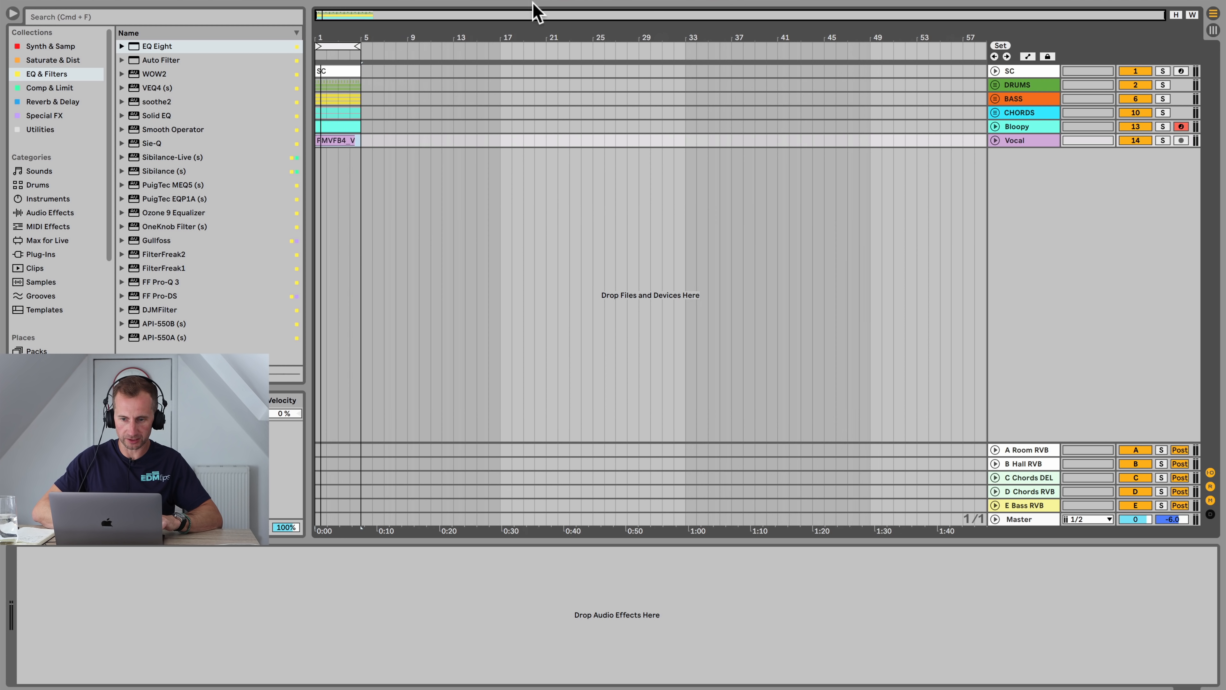
Step: Save the set and duplicate the four-bar section across all tracks six times to fill bars 1 to 40
{"action": "key", "text": "super+s"}
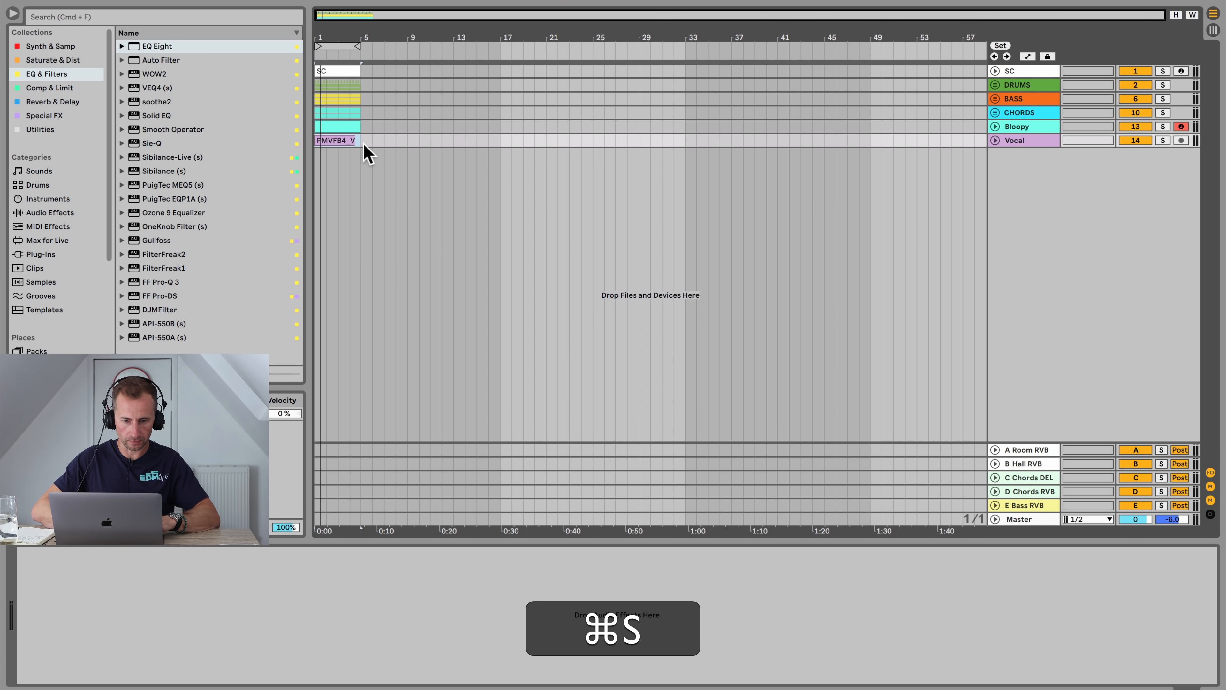
{"action": "left_click_drag", "start_coordinate": [368, 154], "coordinate": [299, 69]}
{"action": "key", "text": "super+d"}
{"action": "key", "text": "super+d"}
{"action": "key", "text": "super+d"}
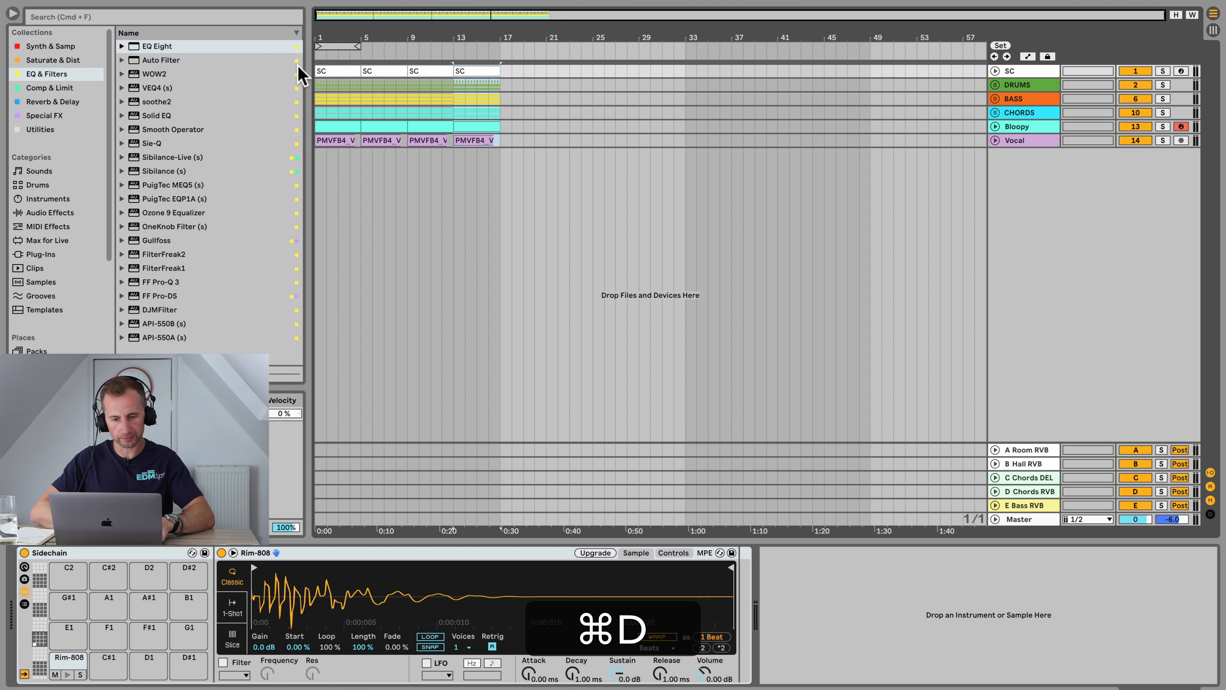
{"action": "key", "text": "super+d"}
{"action": "key", "text": "super+d"}
{"action": "key", "text": "super+d"}
{"action": "key", "text": "super+d"}
{"action": "key", "text": "super+d"}
{"action": "key", "text": "super+d"}
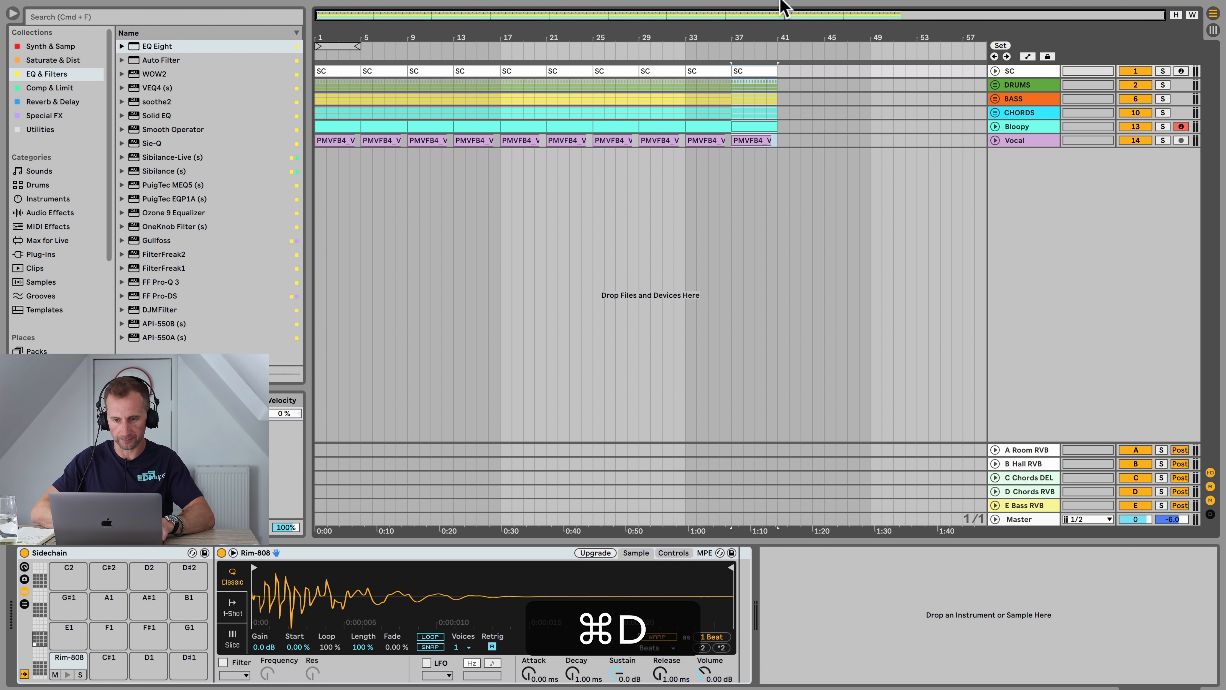
Step: Expand the Drums group and delete the Bass group's clips in the first four bars
{"action": "left_click_drag", "start_coordinate": [697, 38], "coordinate": [698, 41]}
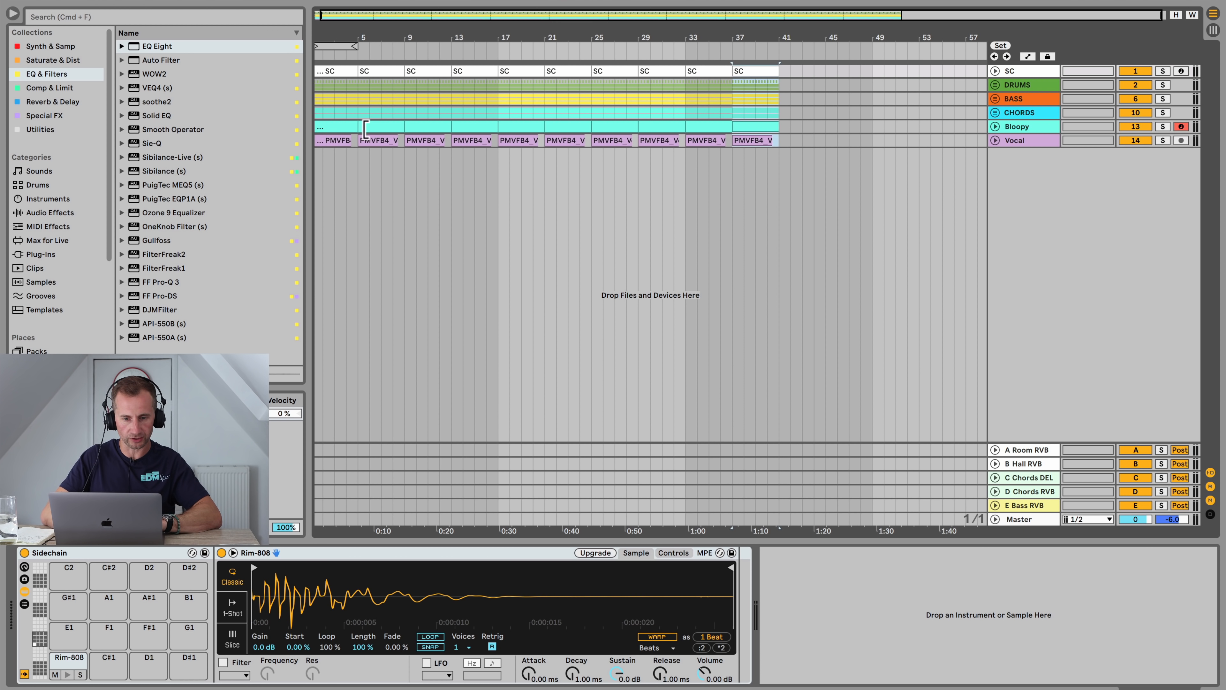
{"action": "left_click", "coordinate": [994, 85]}
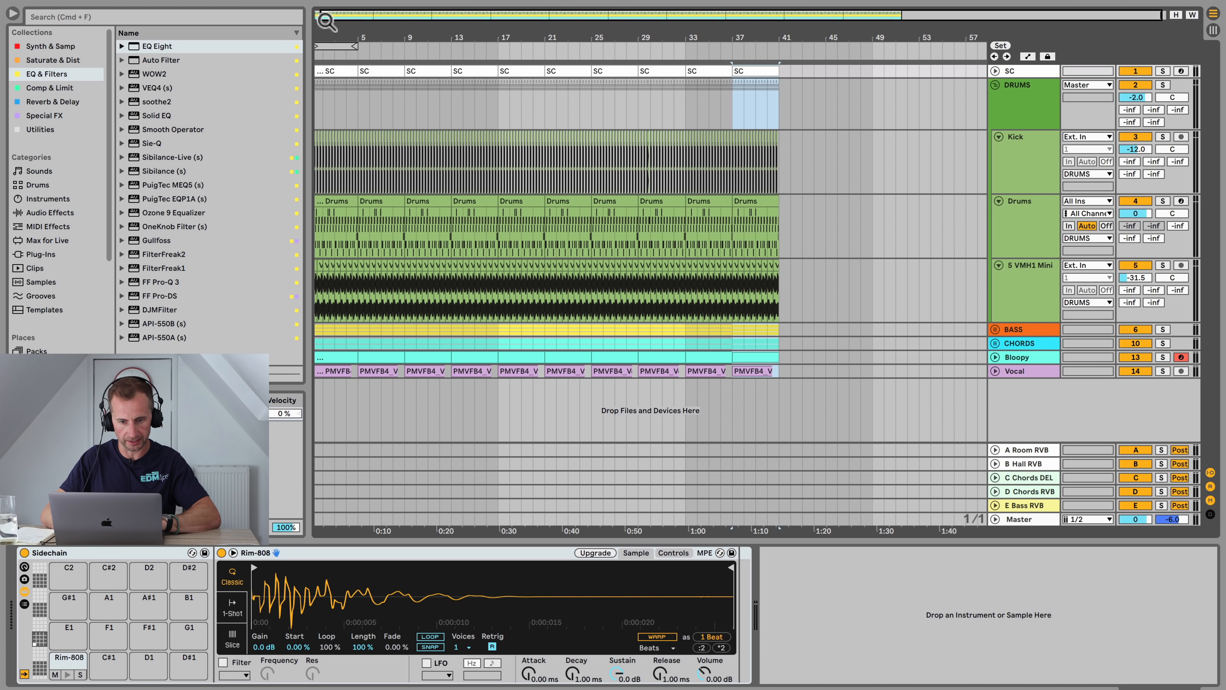
{"action": "left_click_drag", "start_coordinate": [326, 21], "coordinate": [333, 34]}
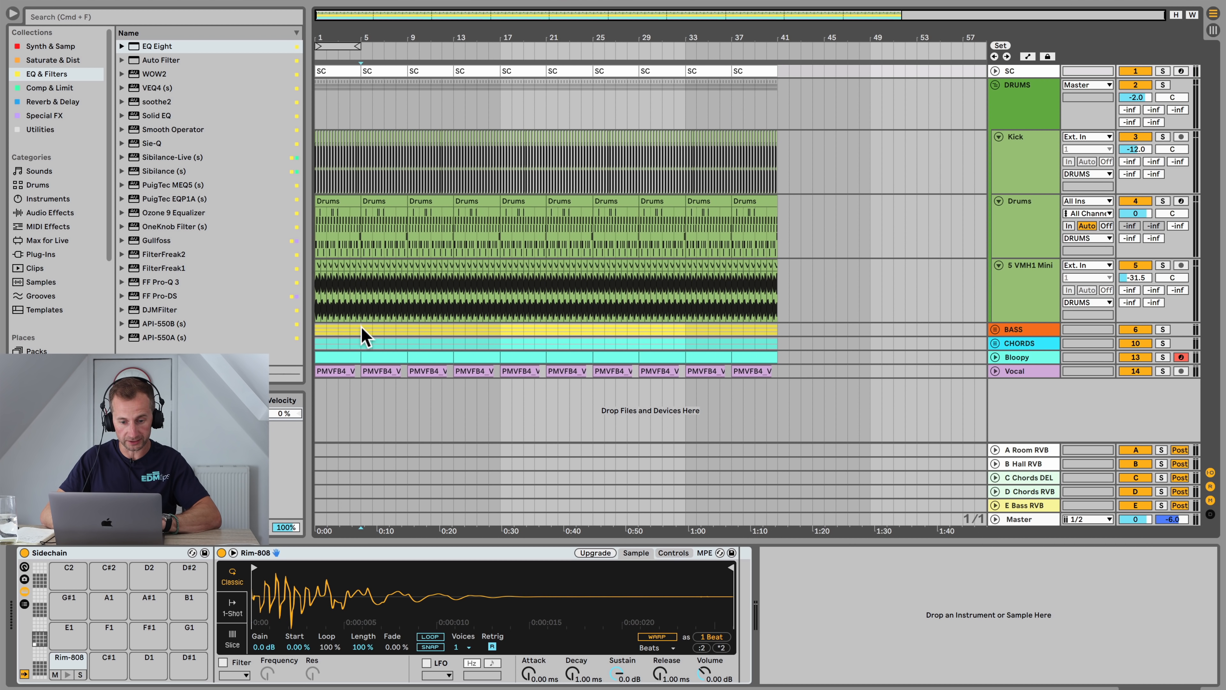
{"action": "left_click_drag", "start_coordinate": [358, 333], "coordinate": [257, 327]}
{"action": "key", "text": "BackSpace"}
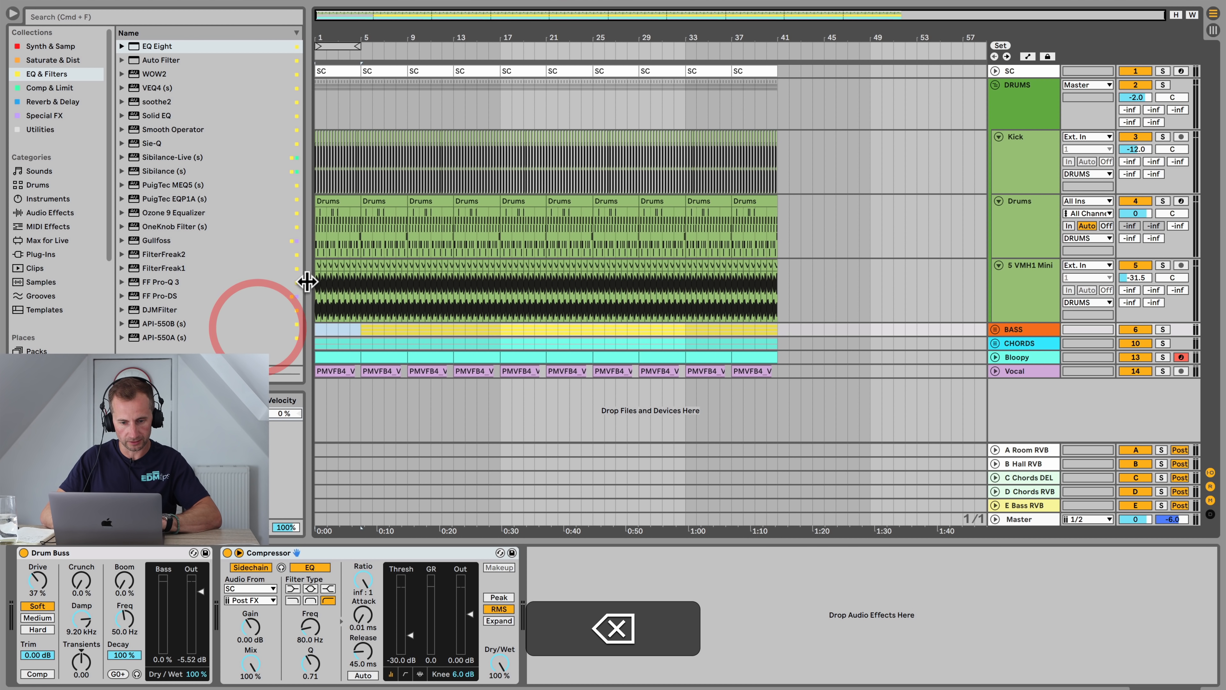
Step: Delete the S VMH1 Mini track's first four bars and start playback
{"action": "left_click", "coordinate": [362, 280]}
{"action": "key", "text": "BackSpace"}
{"action": "left_click_drag", "start_coordinate": [366, 283], "coordinate": [288, 284]}
{"action": "key", "text": "BackSpace"}
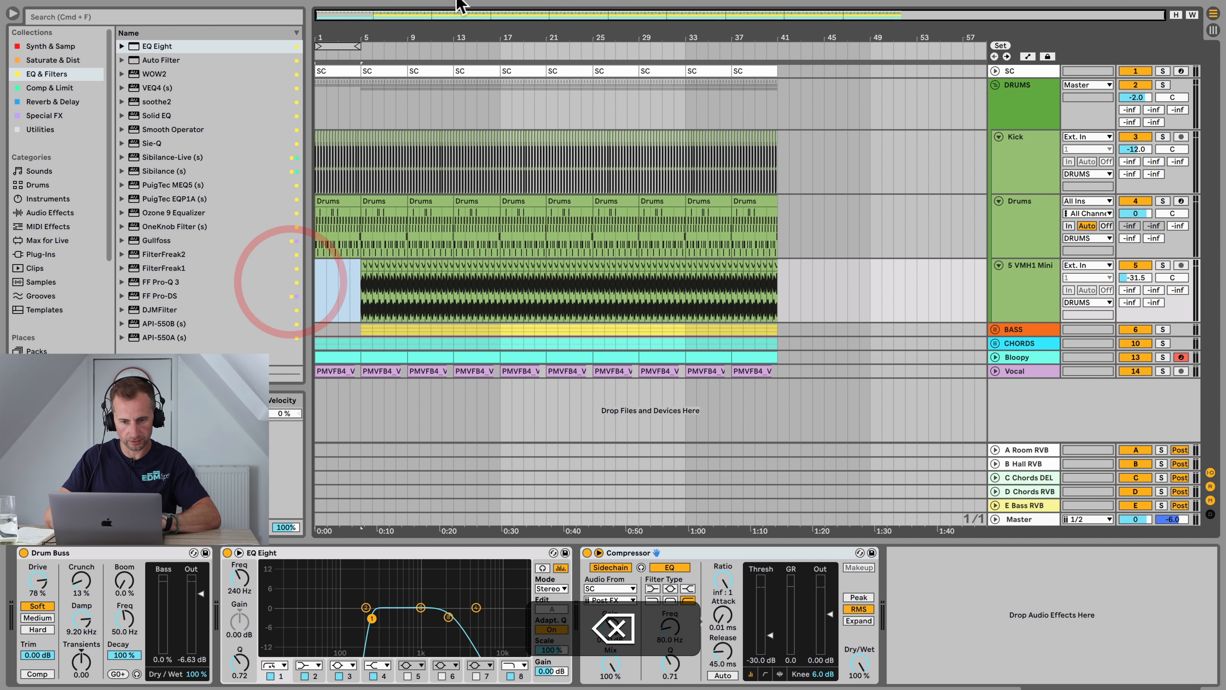
{"action": "key", "text": "space"}
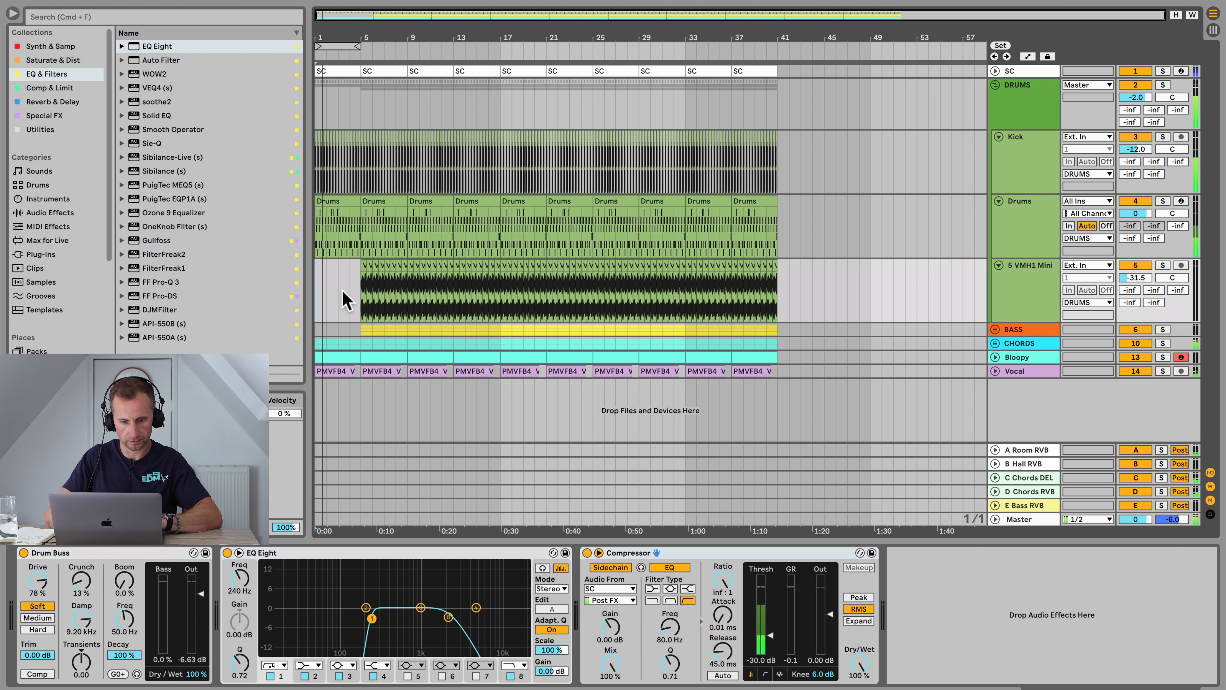
Step: Delete the Chords track's clips in the first twelve bars of the arrangement
{"action": "left_click_drag", "start_coordinate": [364, 338], "coordinate": [274, 341]}
{"action": "key", "text": "BackSpace"}
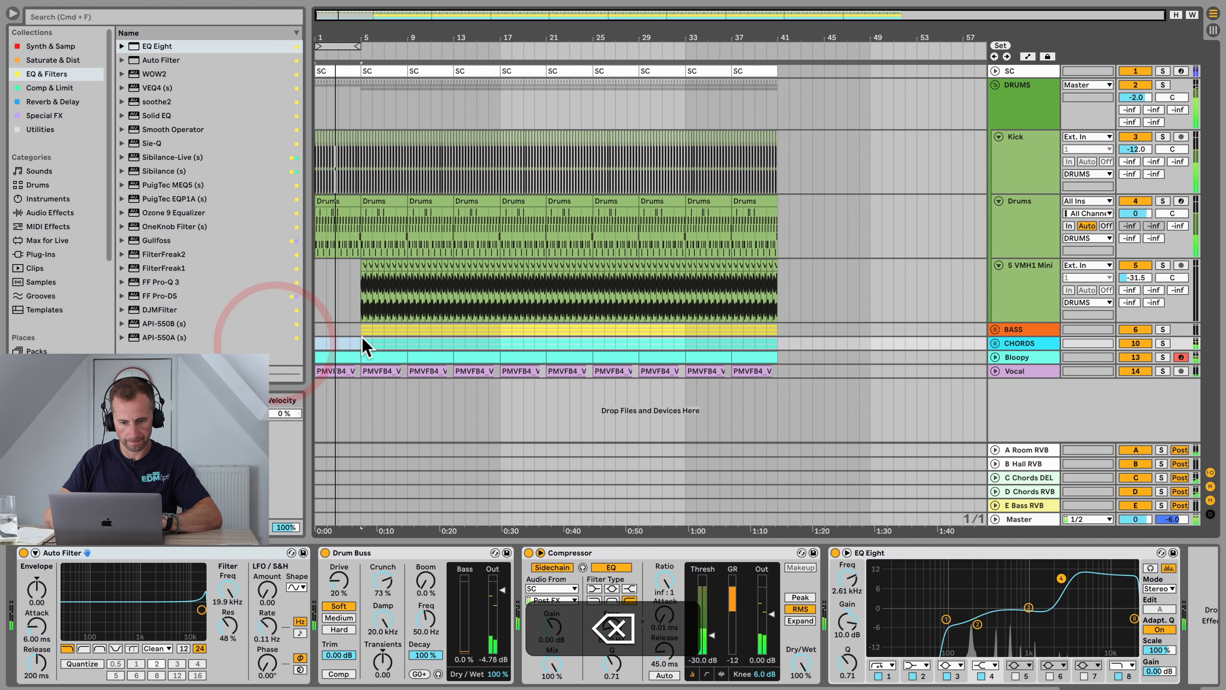
{"action": "left_click_drag", "start_coordinate": [381, 348], "coordinate": [452, 344]}
{"action": "key", "text": "BackSpace"}
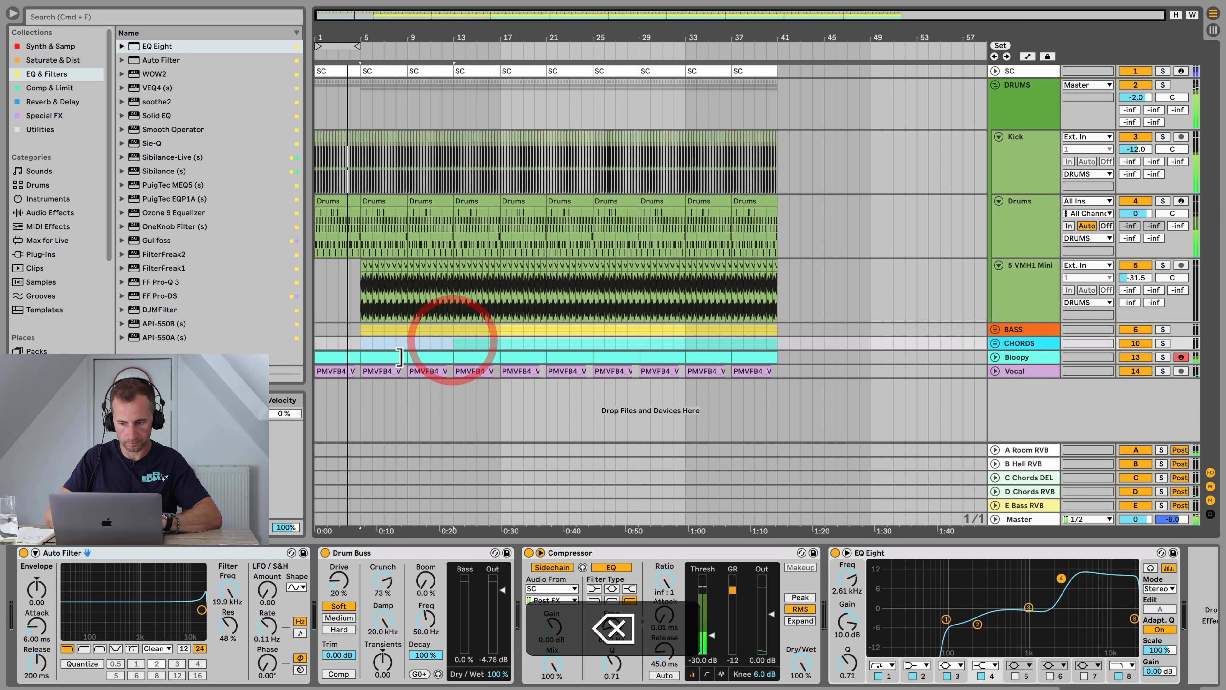
{"action": "left_click", "coordinate": [347, 357]}
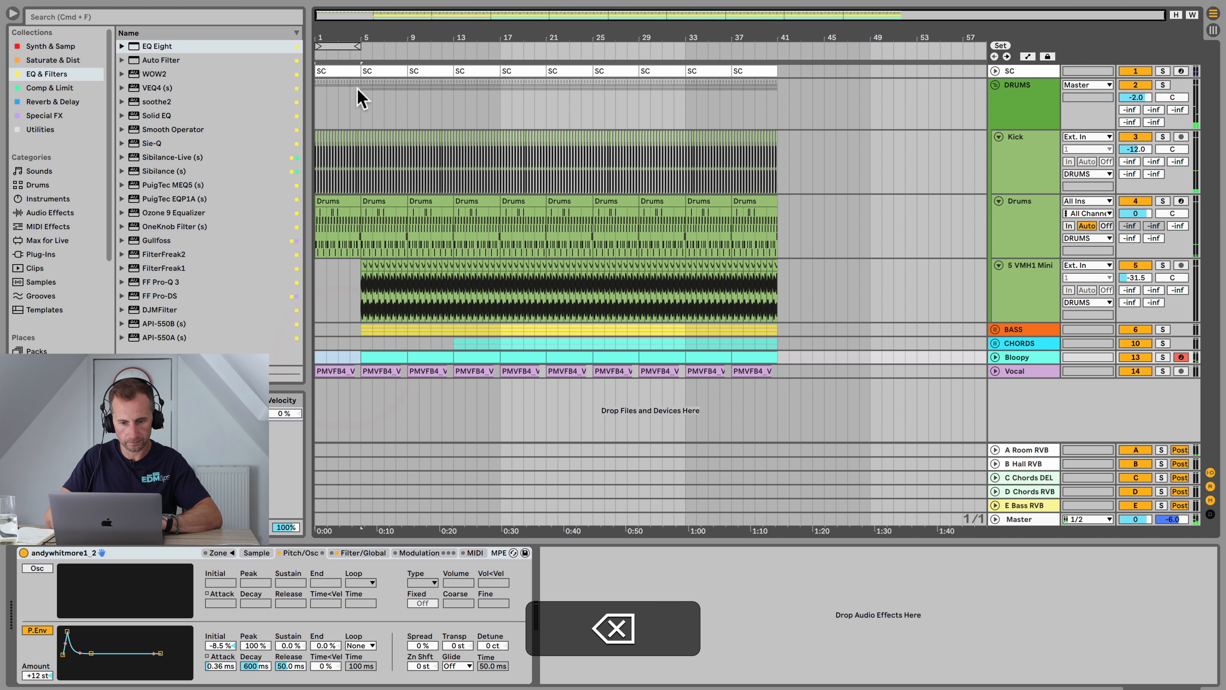
Step: In the first Drums clip, delete all the 909 Open Hat and VEH1 Shaker notes
{"action": "double_click", "coordinate": [332, 202]}
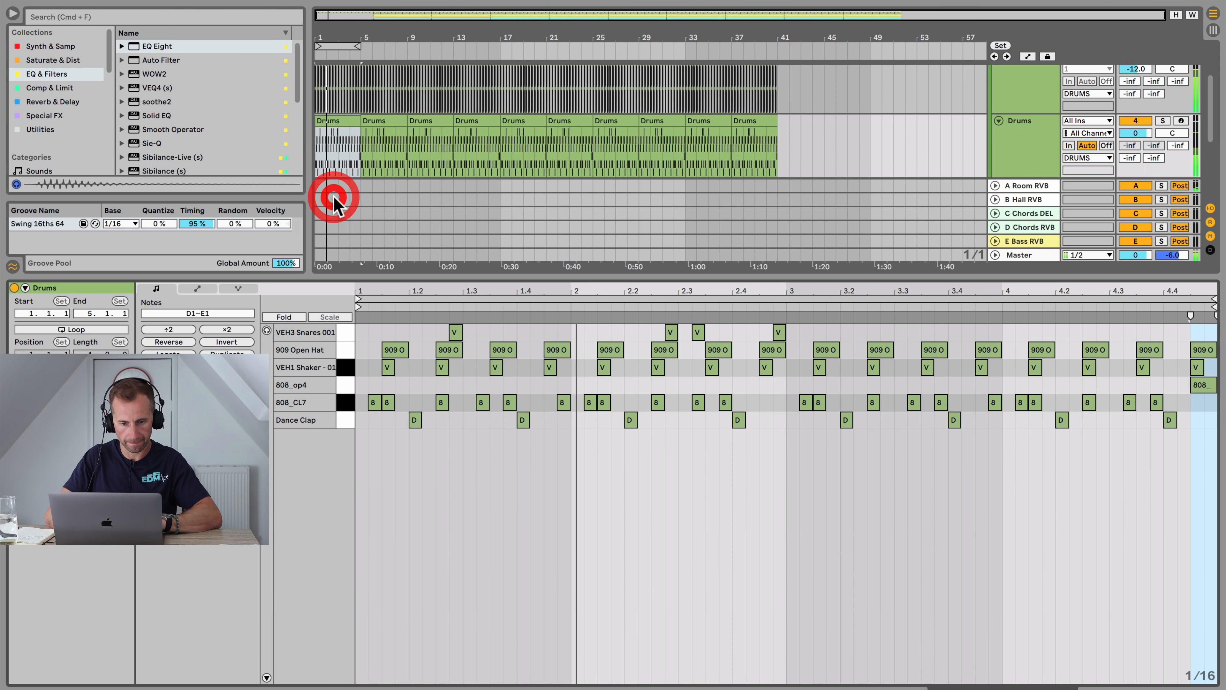
{"action": "key", "text": "space"}
{"action": "left_click", "coordinate": [345, 348]}
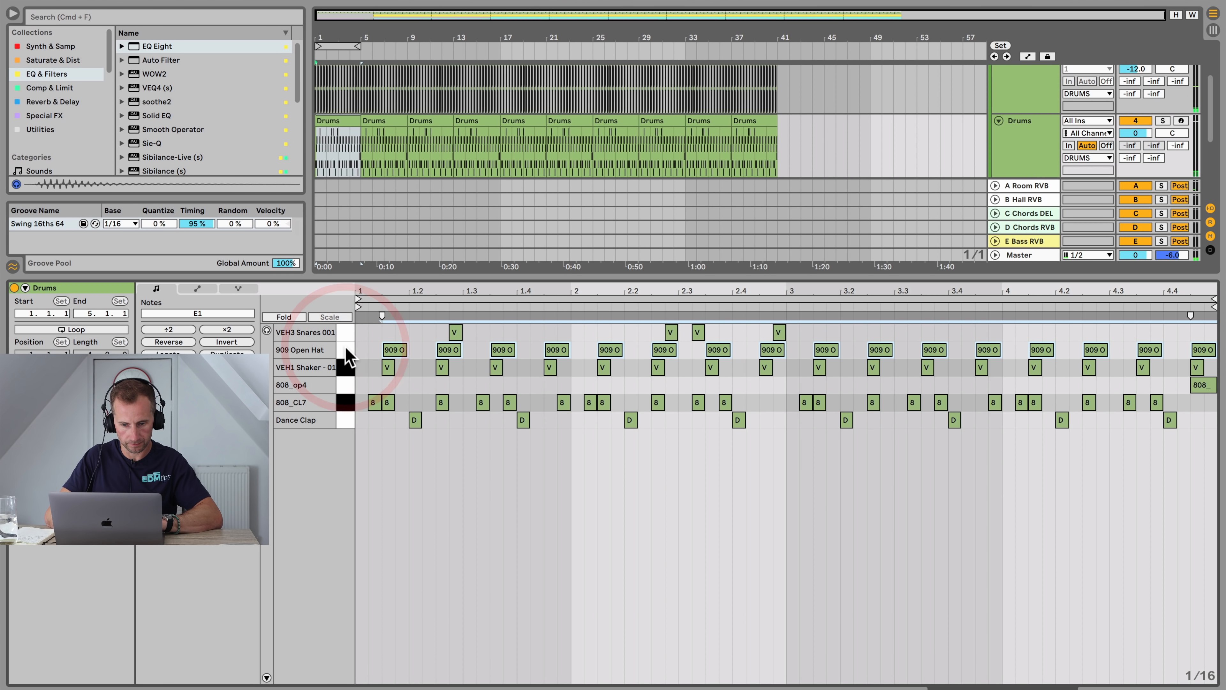
{"action": "key", "text": "p"}
{"action": "left_click", "coordinate": [345, 347]}
{"action": "key", "text": "BackSpace"}
{"action": "key", "text": "space"}
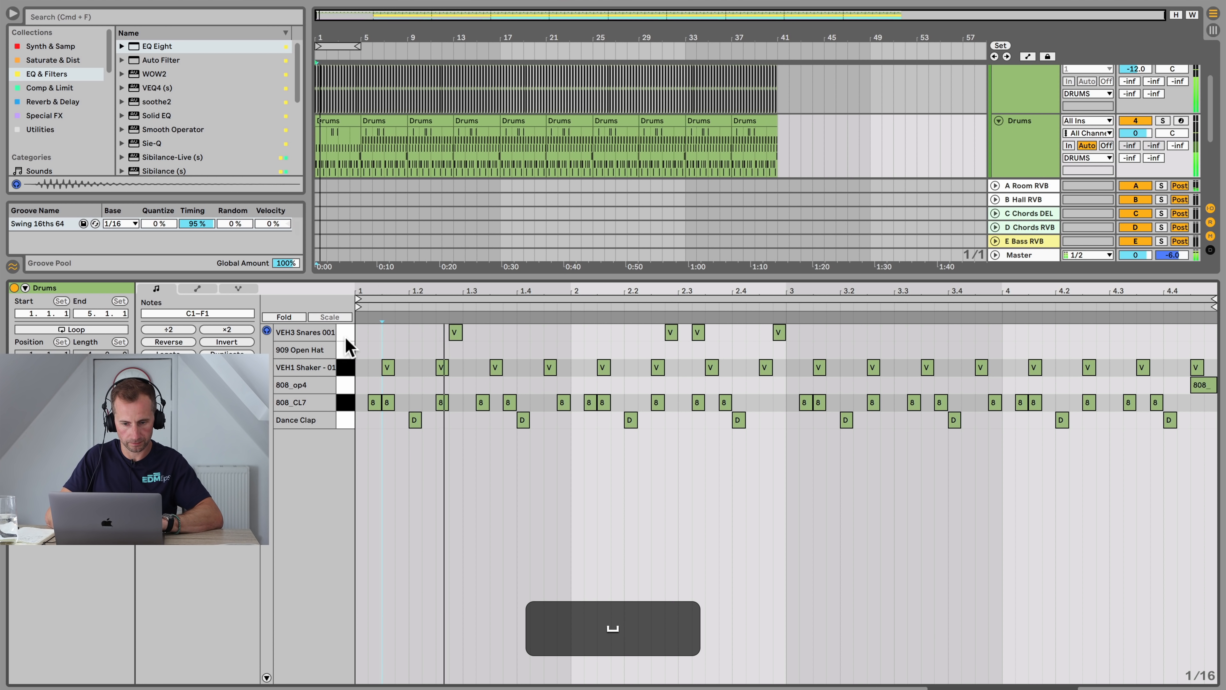
{"action": "key", "text": "space"}
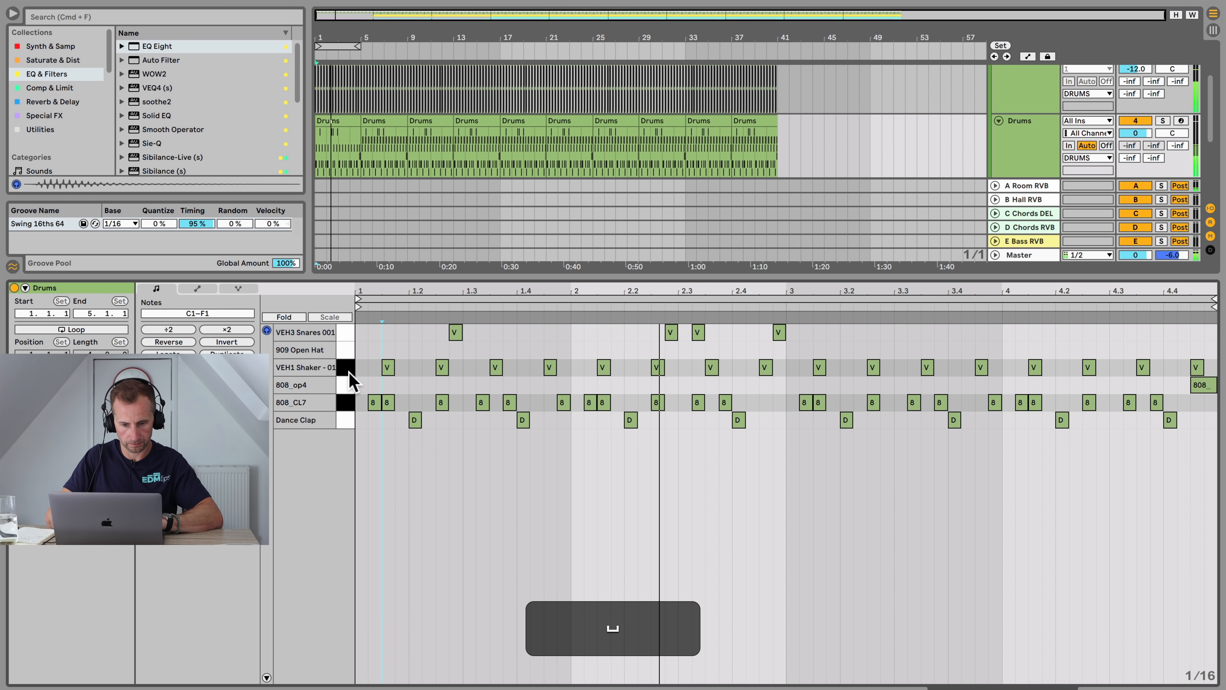
{"action": "left_click", "coordinate": [351, 373]}
{"action": "key", "text": "BackSpace"}
{"action": "key", "text": "space"}
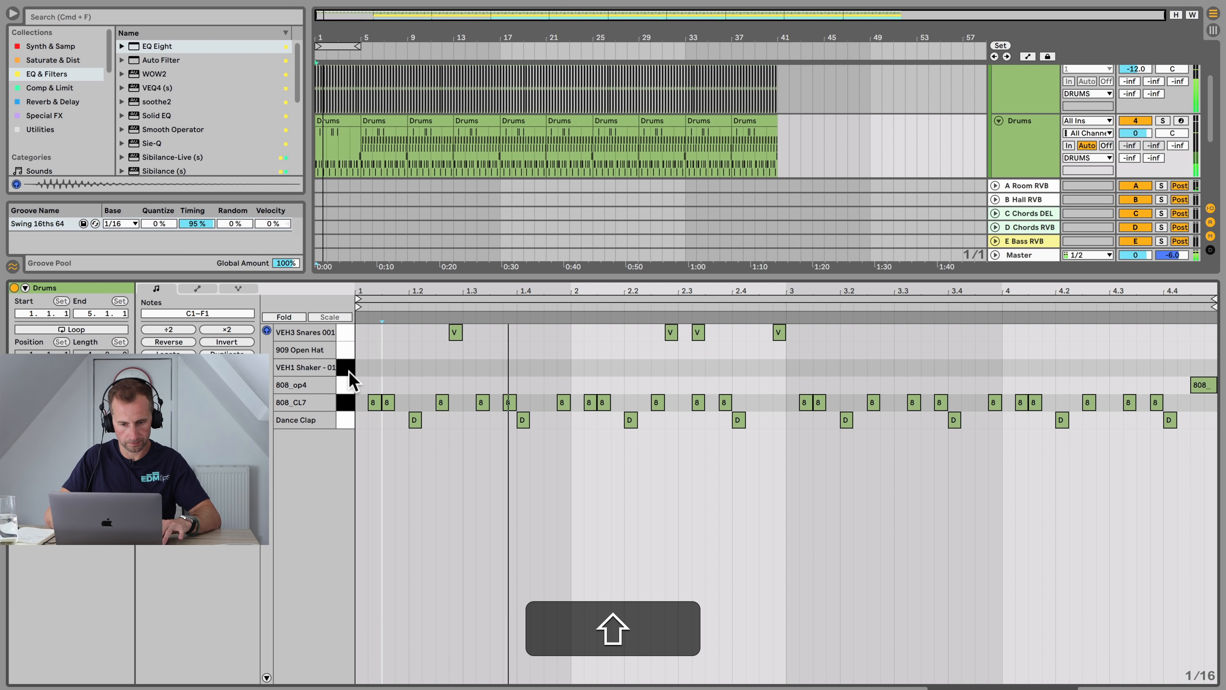
{"action": "key", "text": "shift+Tab"}
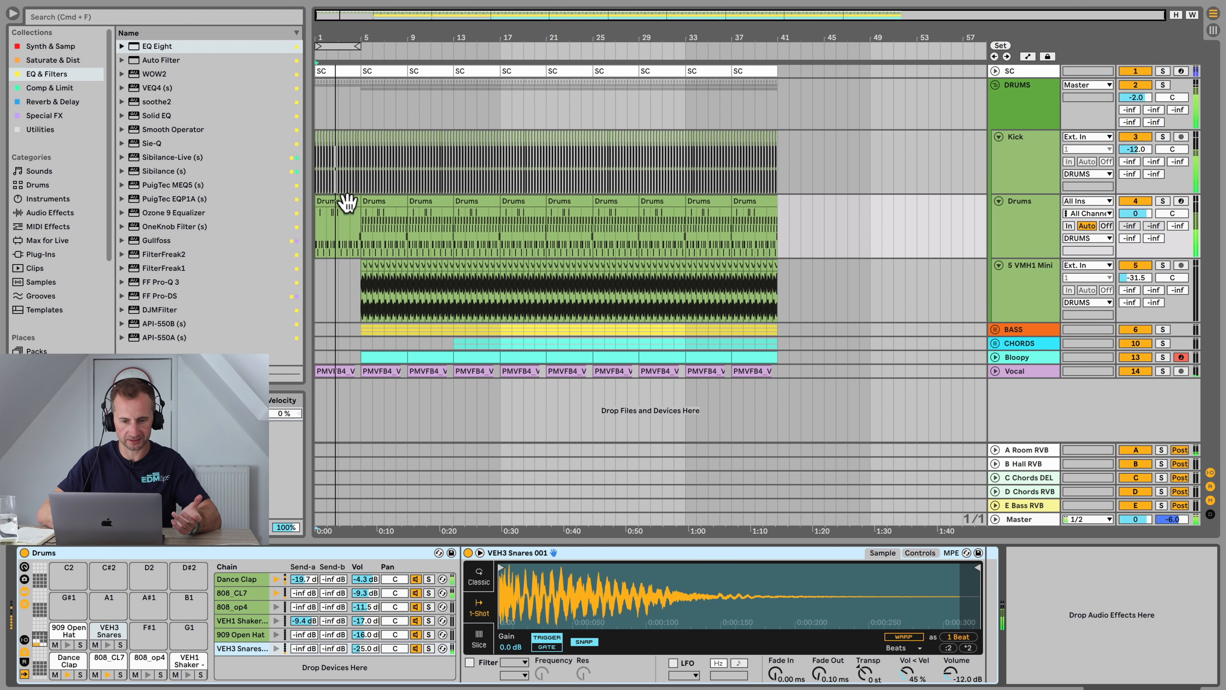
Step: Select and duplicate the first VEH3 Snares note in the opening Drums clip
{"action": "double_click", "coordinate": [346, 202]}
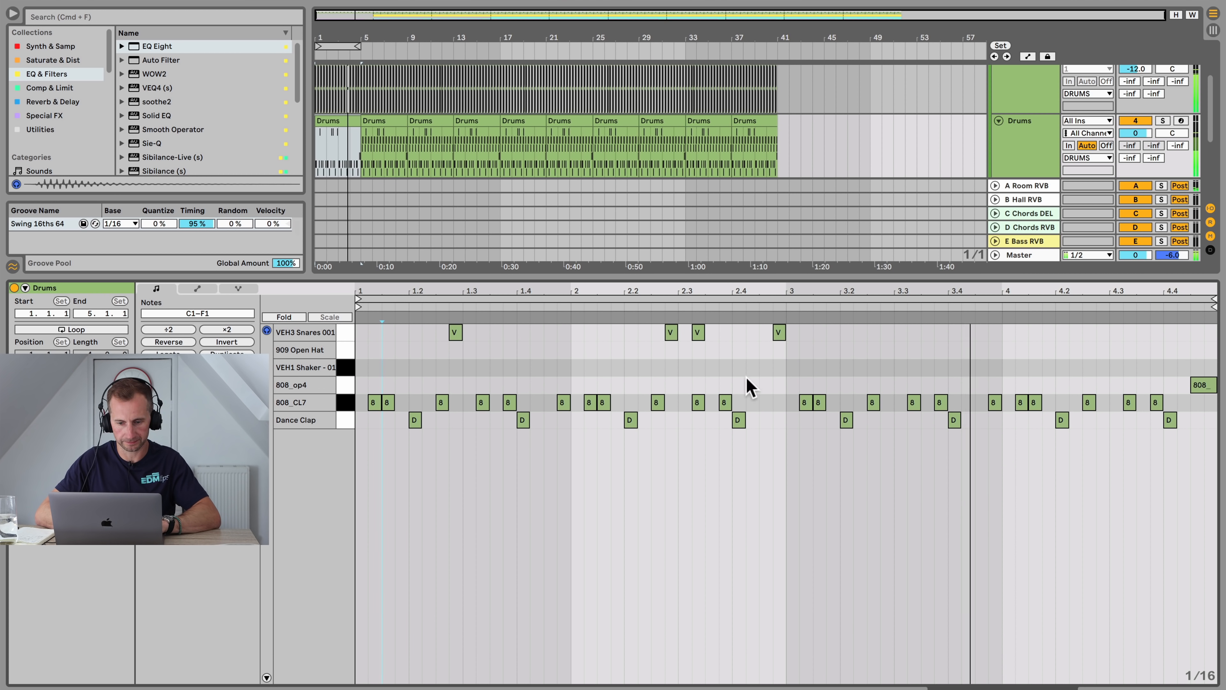
{"action": "left_click", "coordinate": [364, 336]}
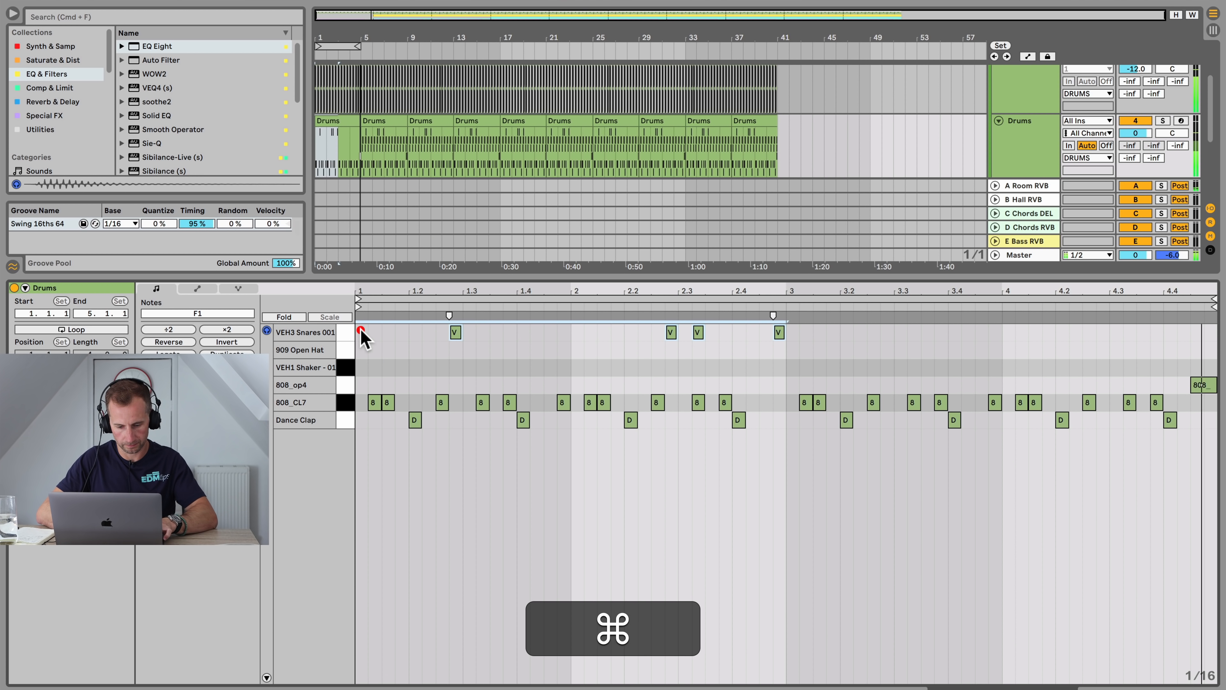
{"action": "key", "text": "cmd+d"}
Step: In the bar 5 Drums clip, duplicate the VEH3 Snares pattern into the clip's second half
{"action": "left_click", "coordinate": [379, 124]}
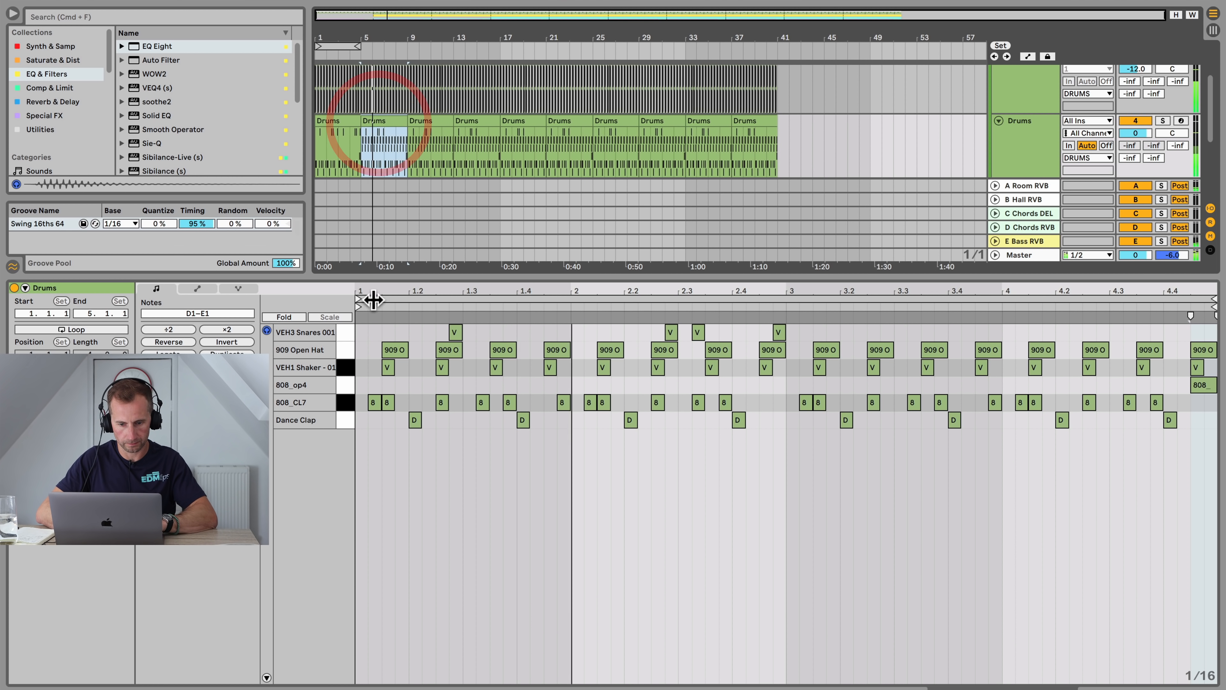
{"action": "left_click", "coordinate": [774, 330]}
{"action": "key", "text": "super+d"}
{"action": "key", "text": "shift+super+Tab"}
{"action": "key", "text": "shift+space"}
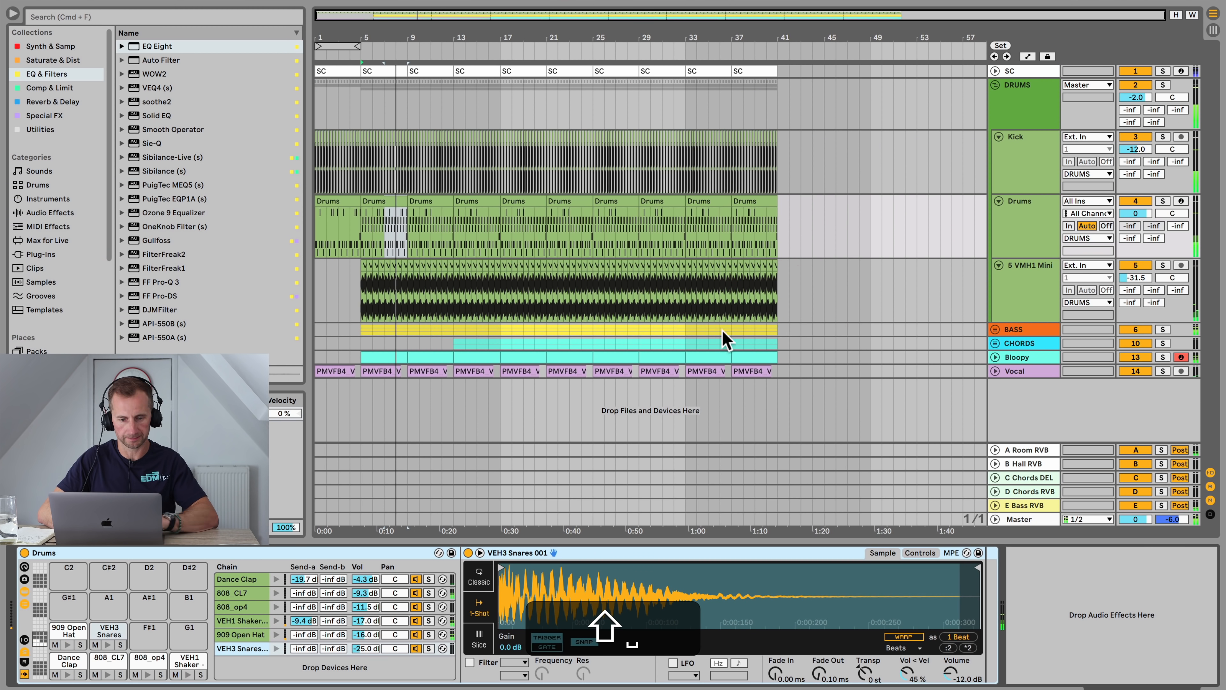
Step: Delete bars 5 to 8 on the S VMH1 Mini, Bass and Bloopy tracks
{"action": "left_click", "coordinate": [355, 222]}
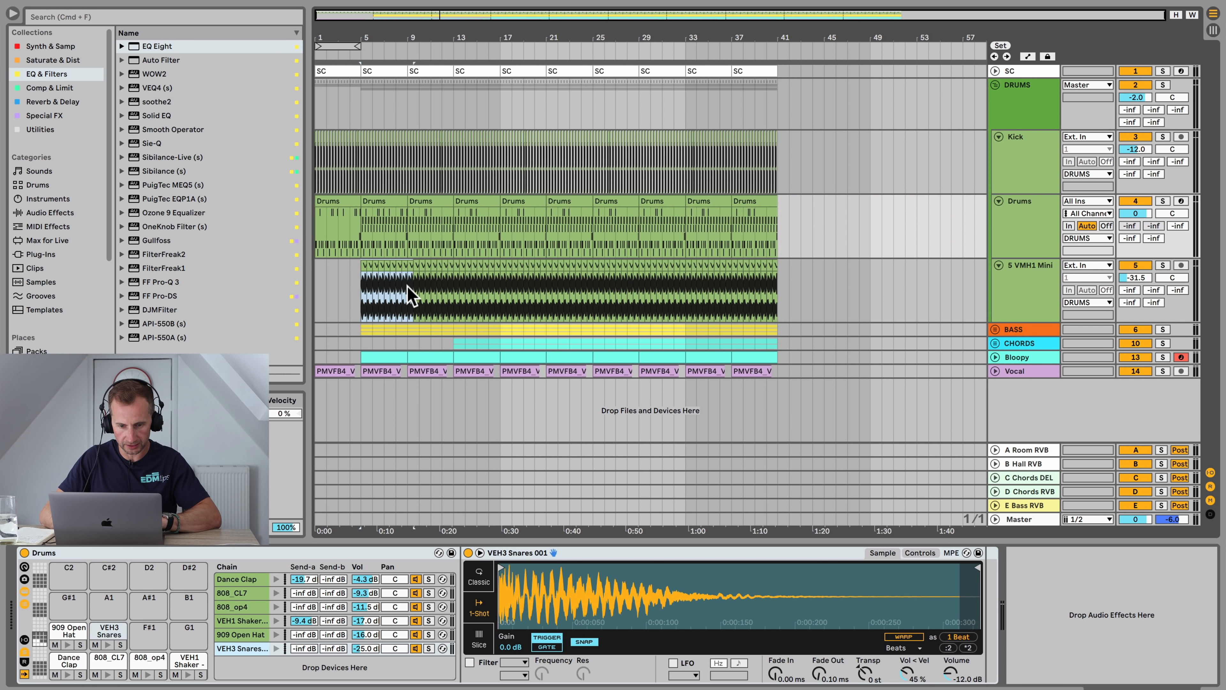
{"action": "left_click", "coordinate": [408, 293]}
{"action": "key", "text": "BackSpace"}
{"action": "left_click_drag", "start_coordinate": [361, 332], "coordinate": [407, 330]}
{"action": "key", "text": "BackSpace"}
{"action": "left_click", "coordinate": [396, 355]}
{"action": "key", "text": "BackSpace"}
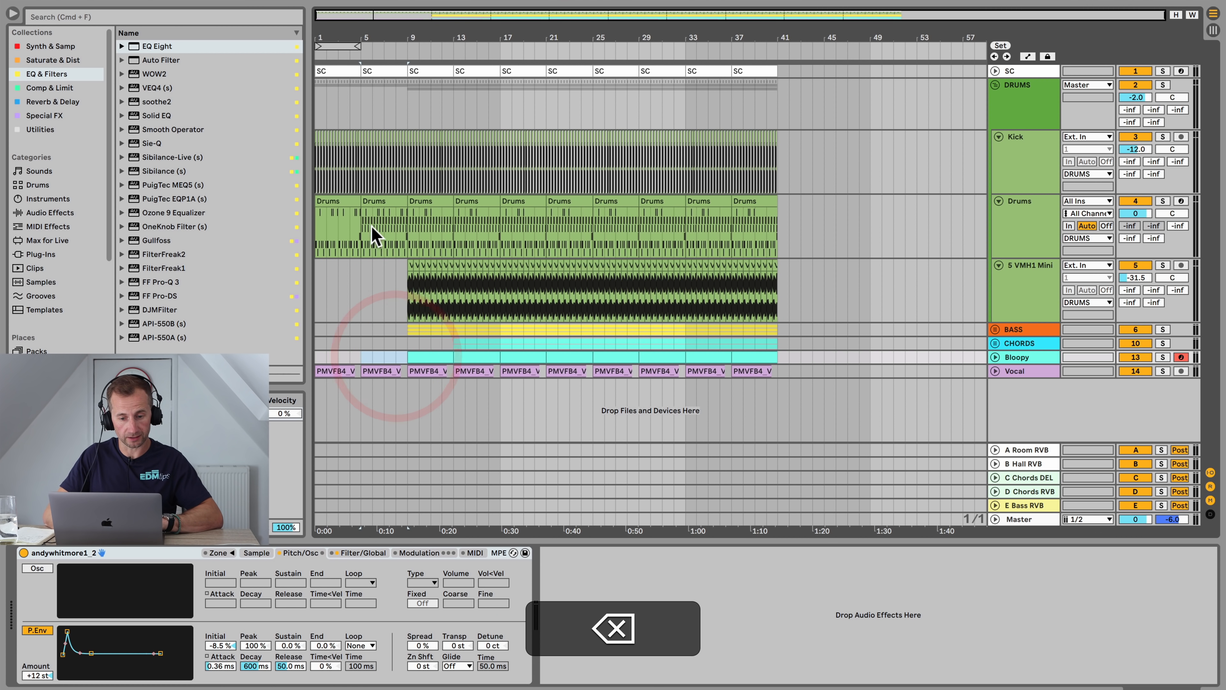
Step: Delete the 909 Open Hat notes from the bar 5 Drums clip
{"action": "double_click", "coordinate": [374, 201]}
{"action": "left_click", "coordinate": [352, 350]}
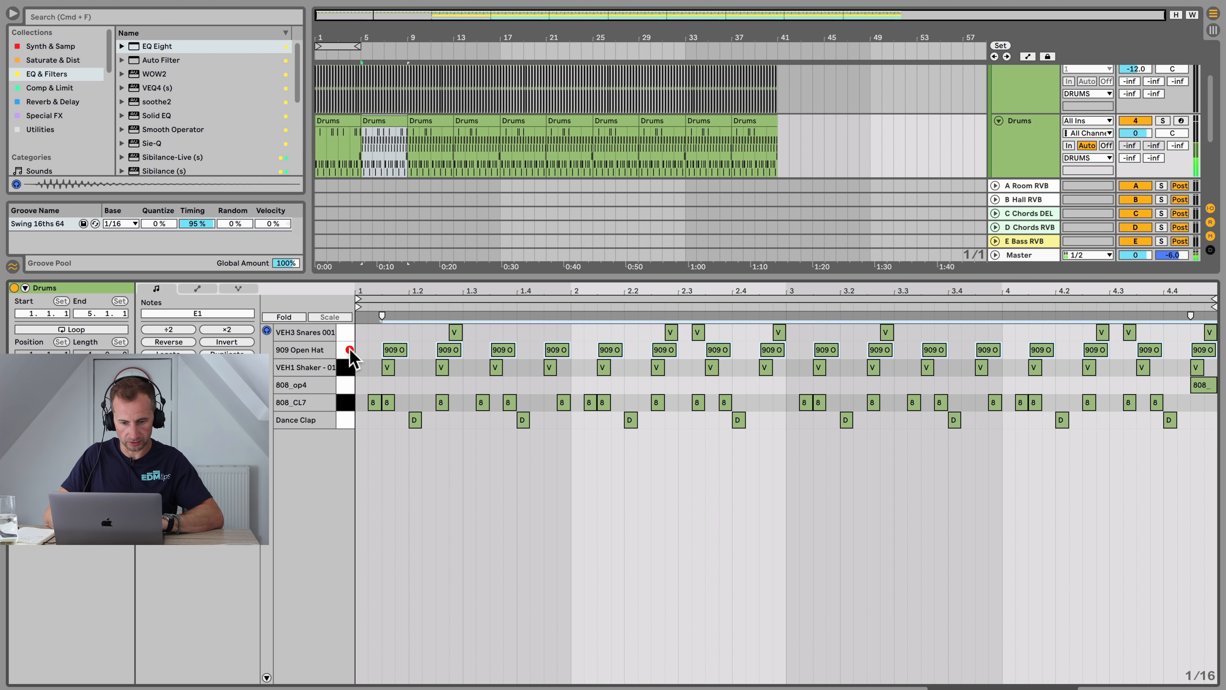
{"action": "key", "text": "BackSpace"}
{"action": "key", "text": "BackSpace"}
{"action": "key", "text": "space"}
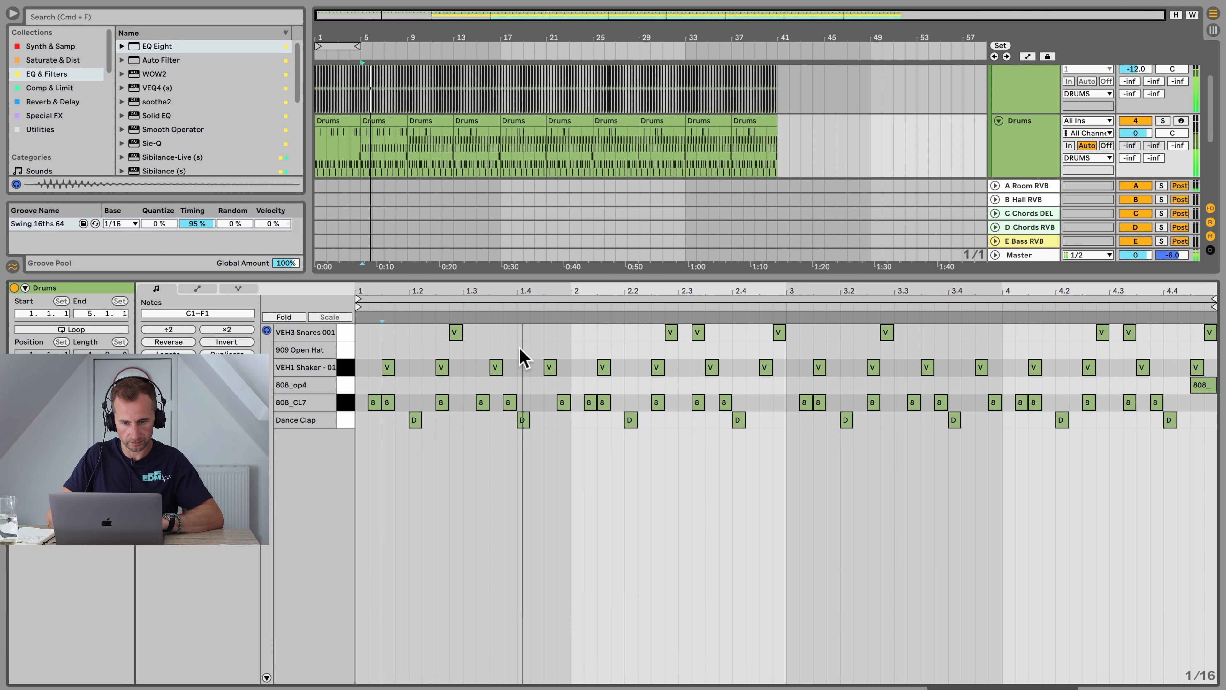
{"action": "key", "text": "shift+Tab"}
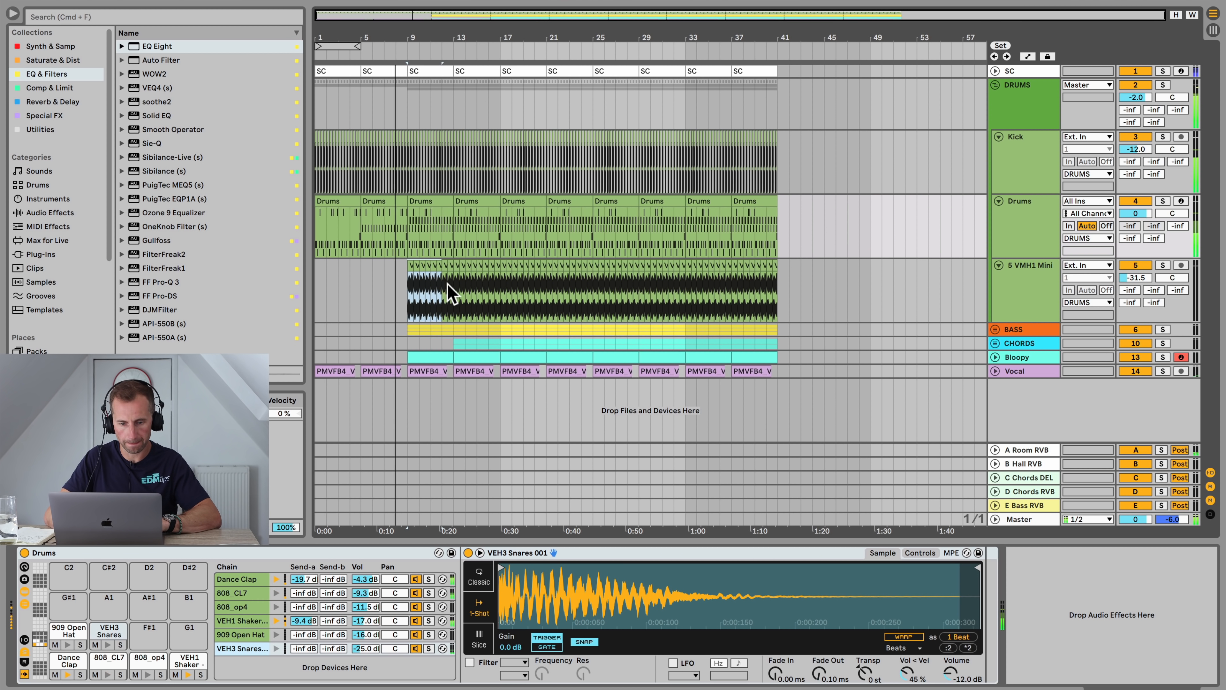
{"action": "left_click", "coordinate": [497, 294]}
{"action": "key", "text": "BackSpace"}
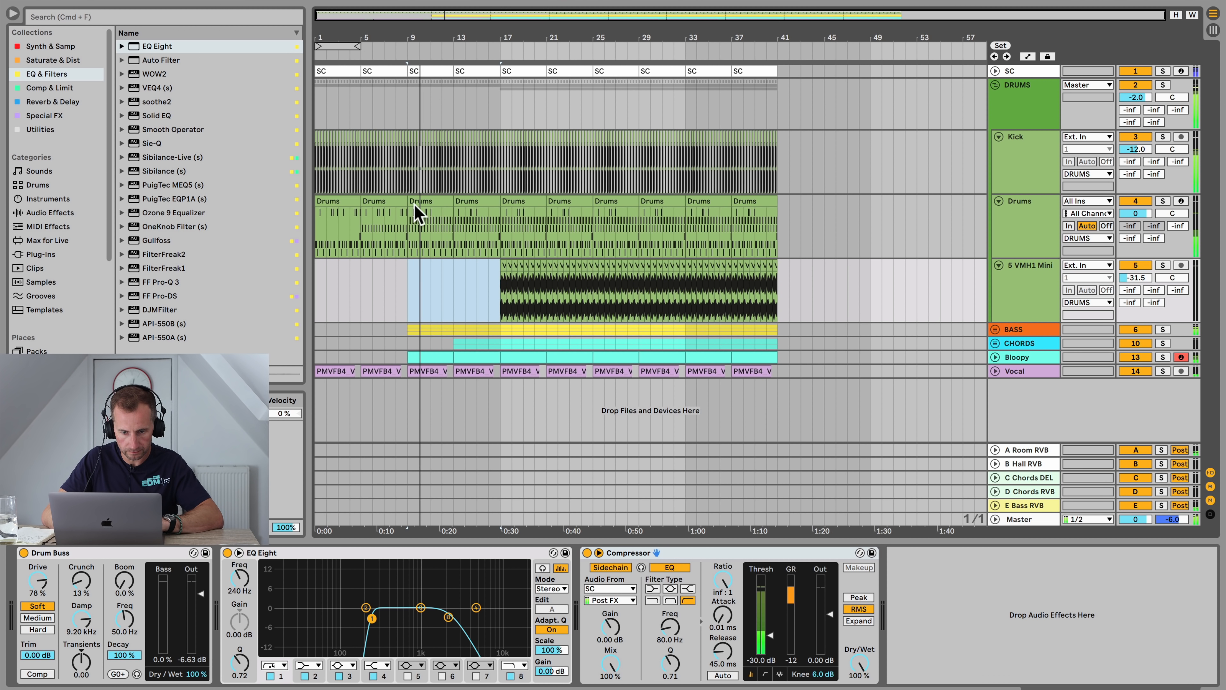
{"action": "key", "text": "super+z"}
Step: Delete the 909 Open Hat notes from the Drums clips at bars 9 and 13
{"action": "double_click", "coordinate": [427, 201]}
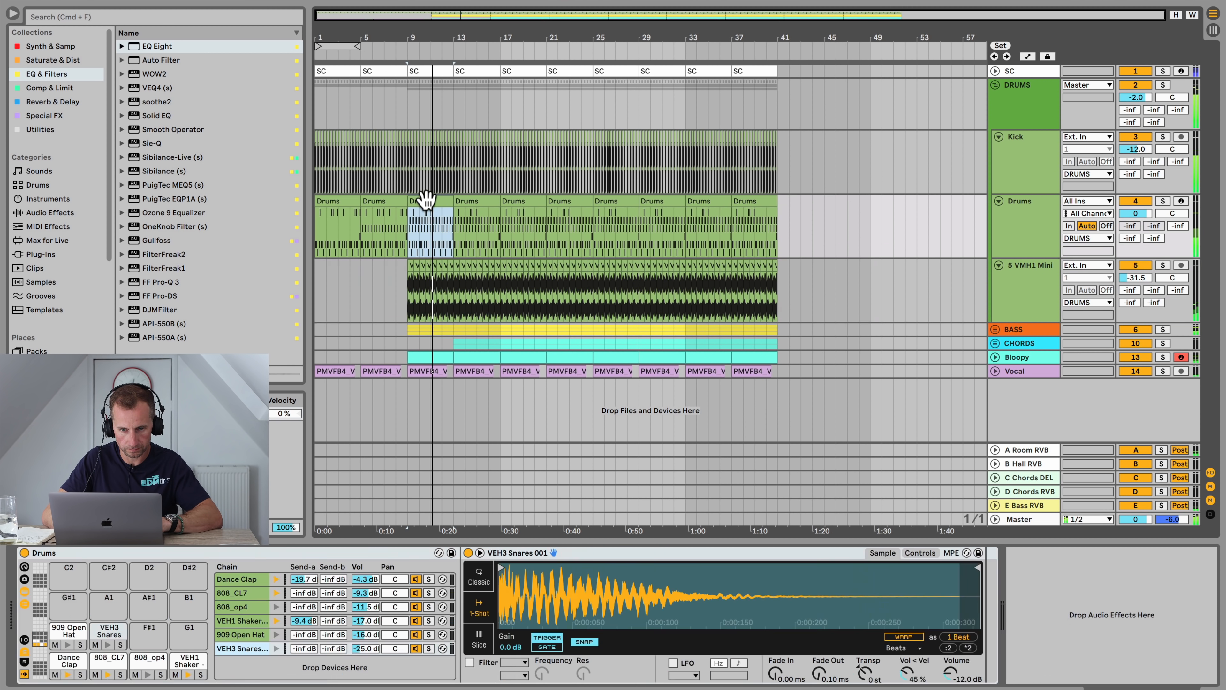
{"action": "left_click", "coordinate": [343, 348]}
{"action": "key", "text": "BackSpace"}
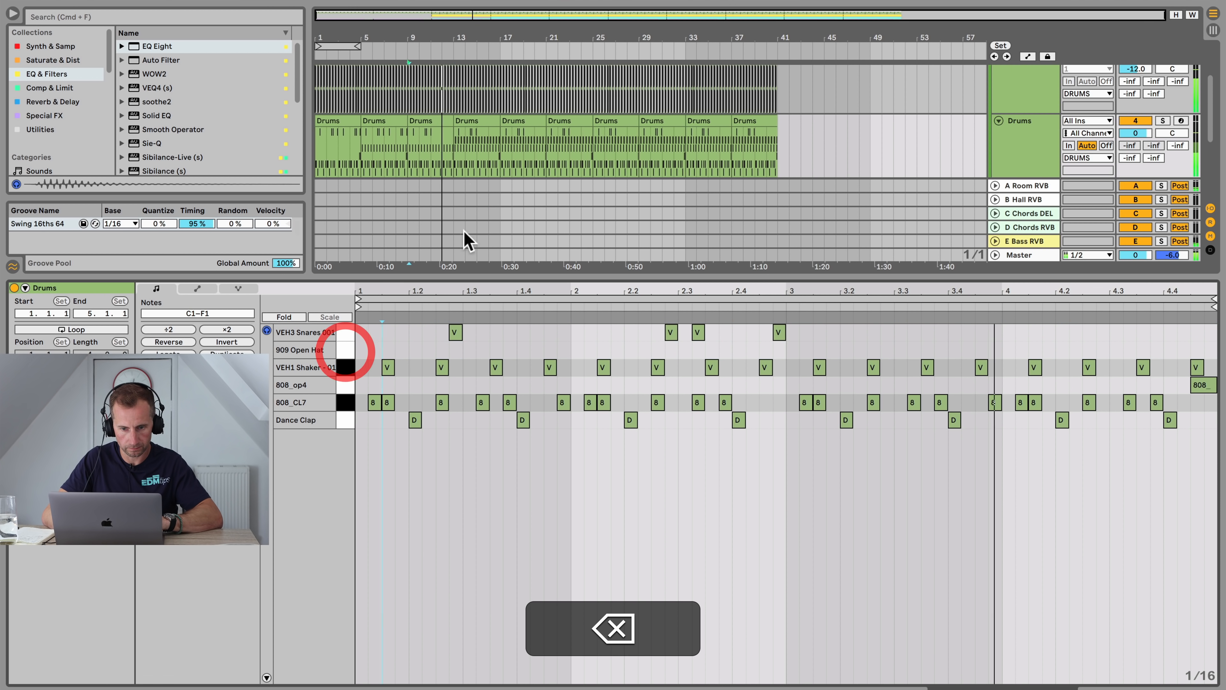
{"action": "left_click", "coordinate": [465, 120]}
{"action": "left_click", "coordinate": [344, 349]}
{"action": "key", "text": "BackSpace"}
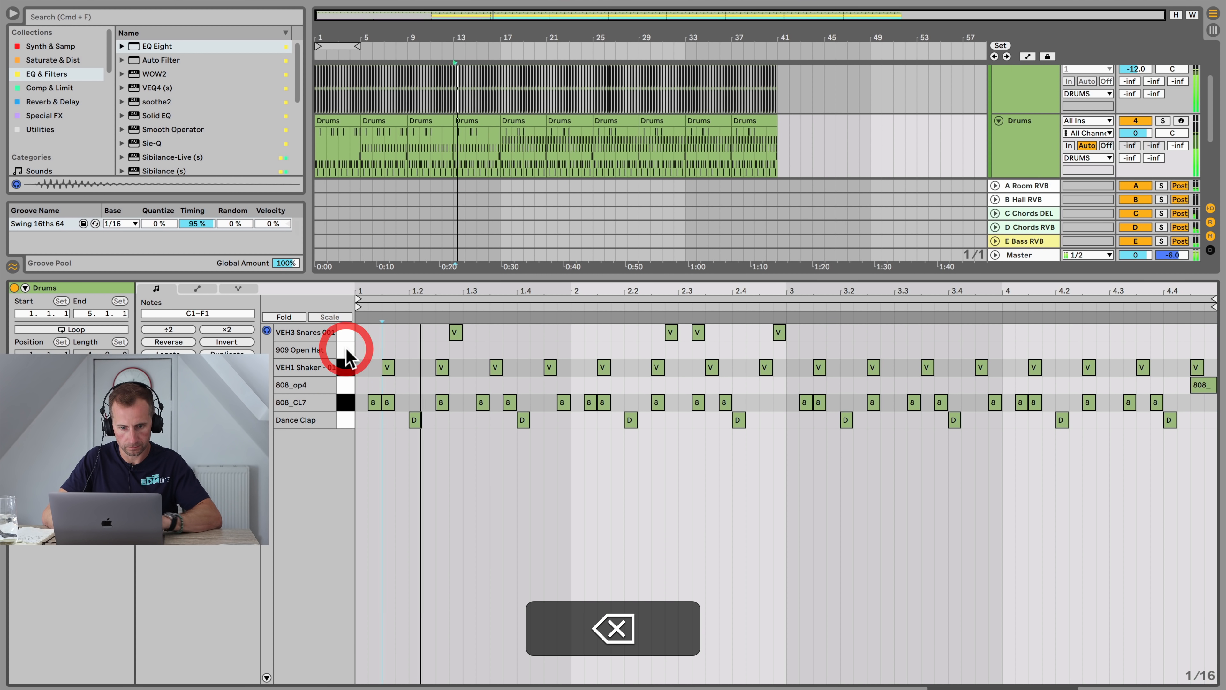
{"action": "key", "text": "shift+Tab"}
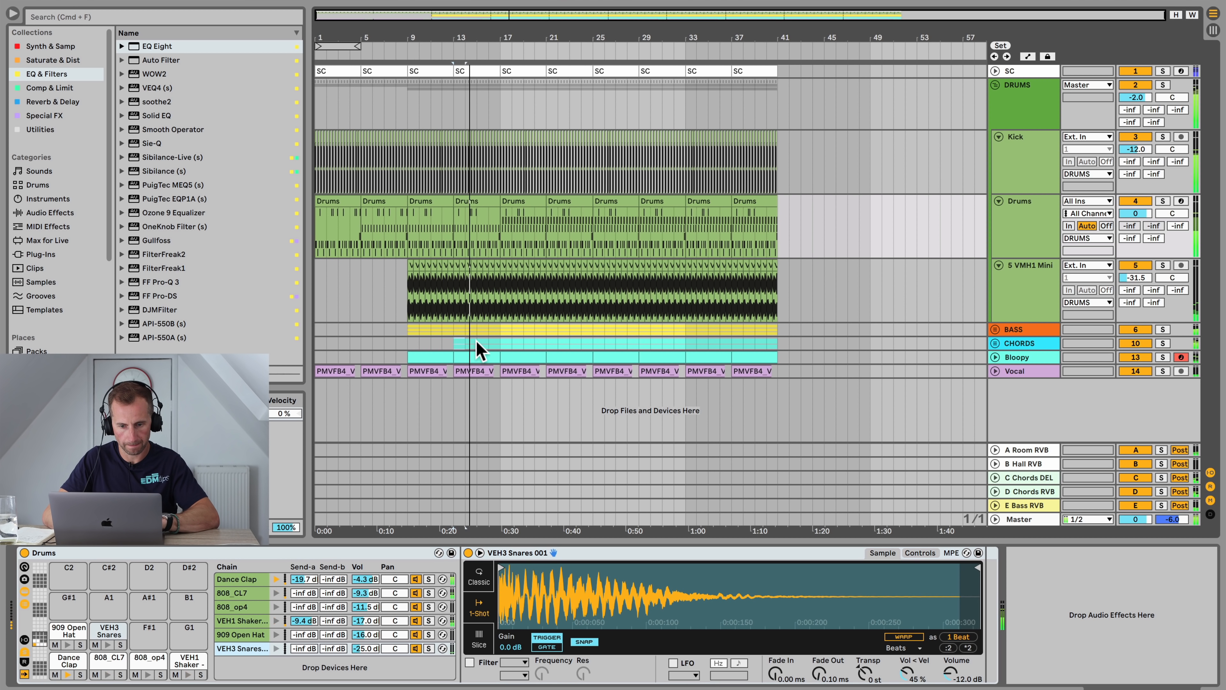
Step: Delete the Chords clip at bars 13 to 16 and start playback
{"action": "left_click", "coordinate": [500, 344]}
{"action": "key", "text": "BackSpace"}
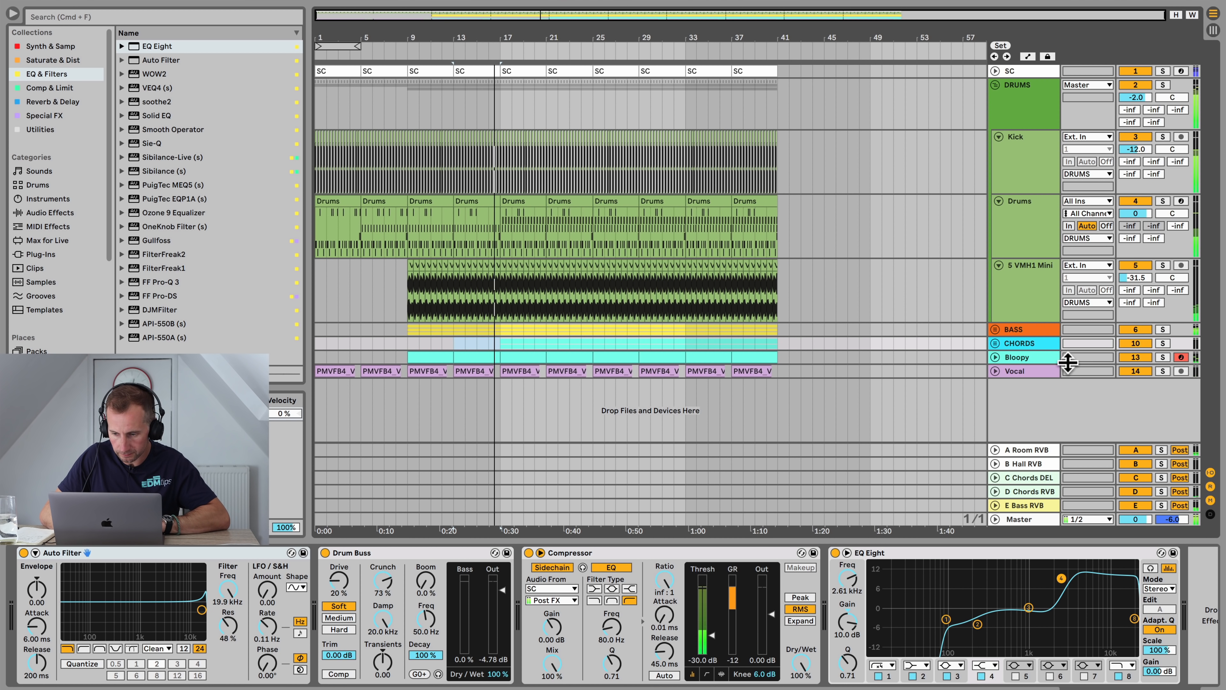
{"action": "key", "text": "space"}
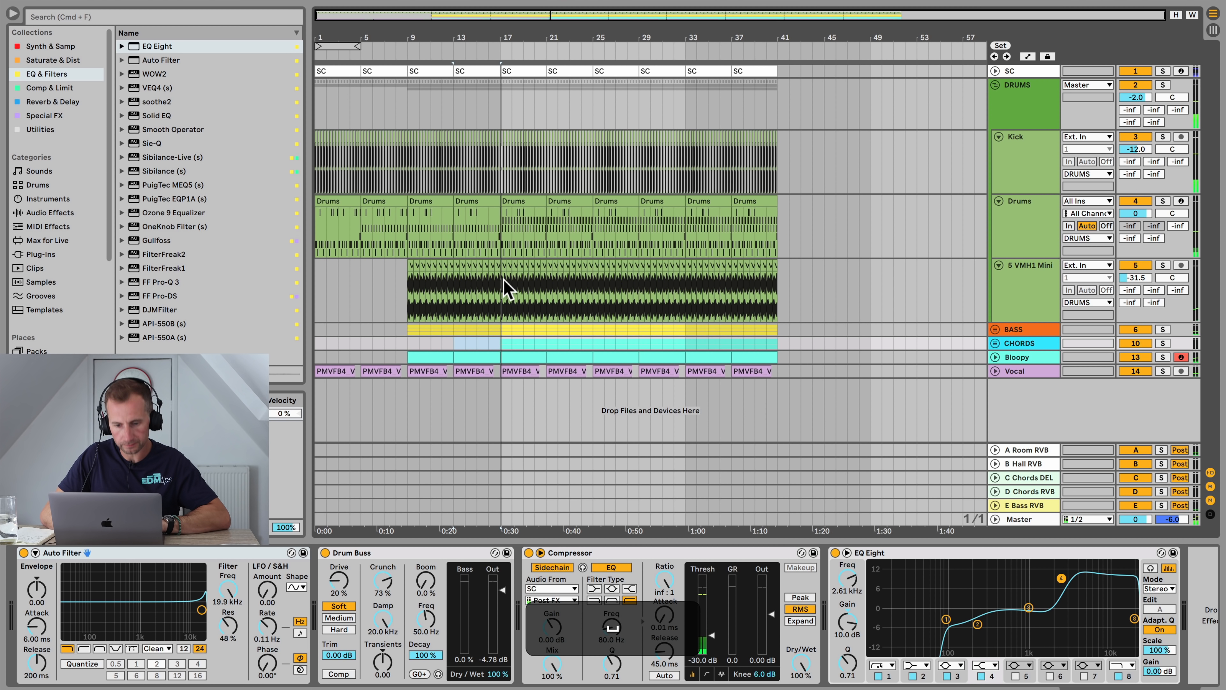
Step: Delete bars 17 to 32 on the Kick, Drums, S VMH1 Mini and Bass tracks
{"action": "left_click", "coordinate": [503, 286]}
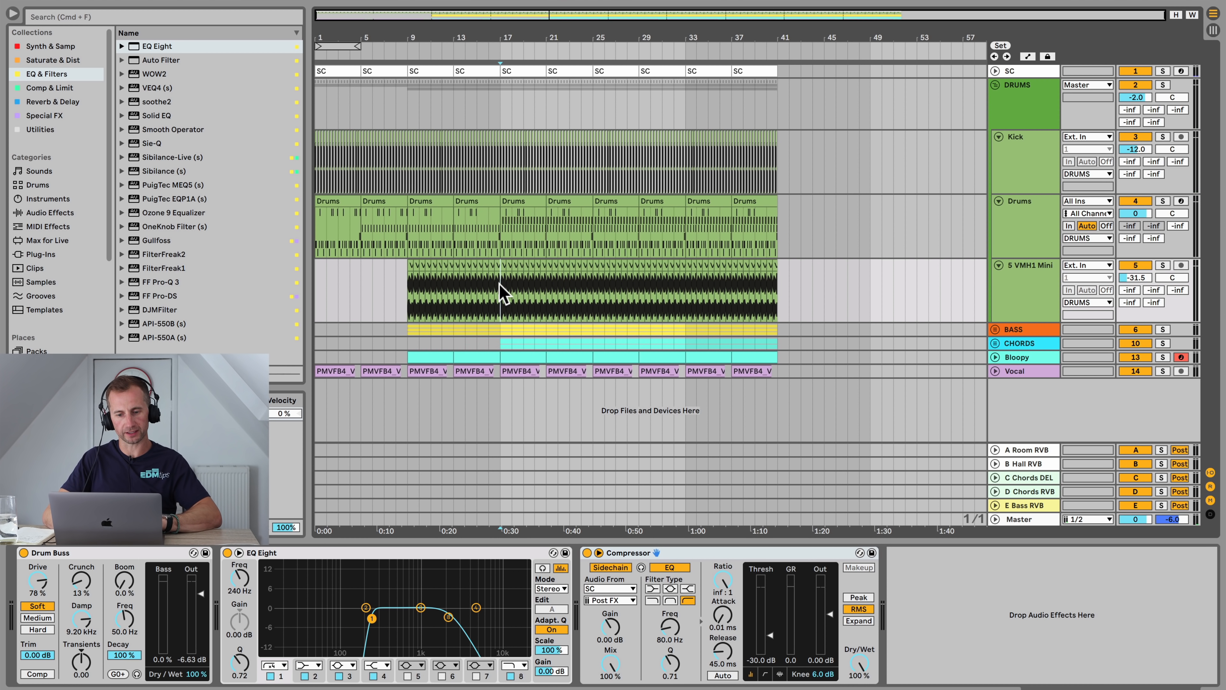
{"action": "left_click_drag", "start_coordinate": [500, 292], "coordinate": [600, 145]}
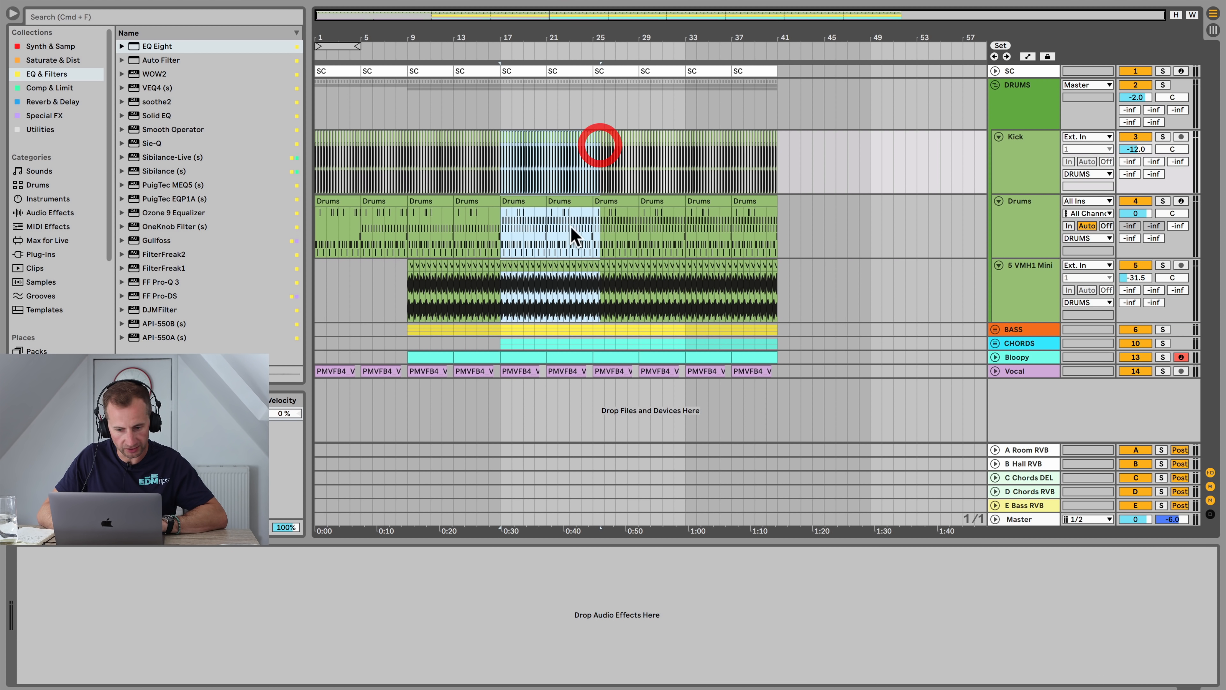
{"action": "left_click", "coordinate": [502, 332]}
{"action": "left_click_drag", "start_coordinate": [526, 218], "coordinate": [671, 188]}
{"action": "key", "text": "BackSpace"}
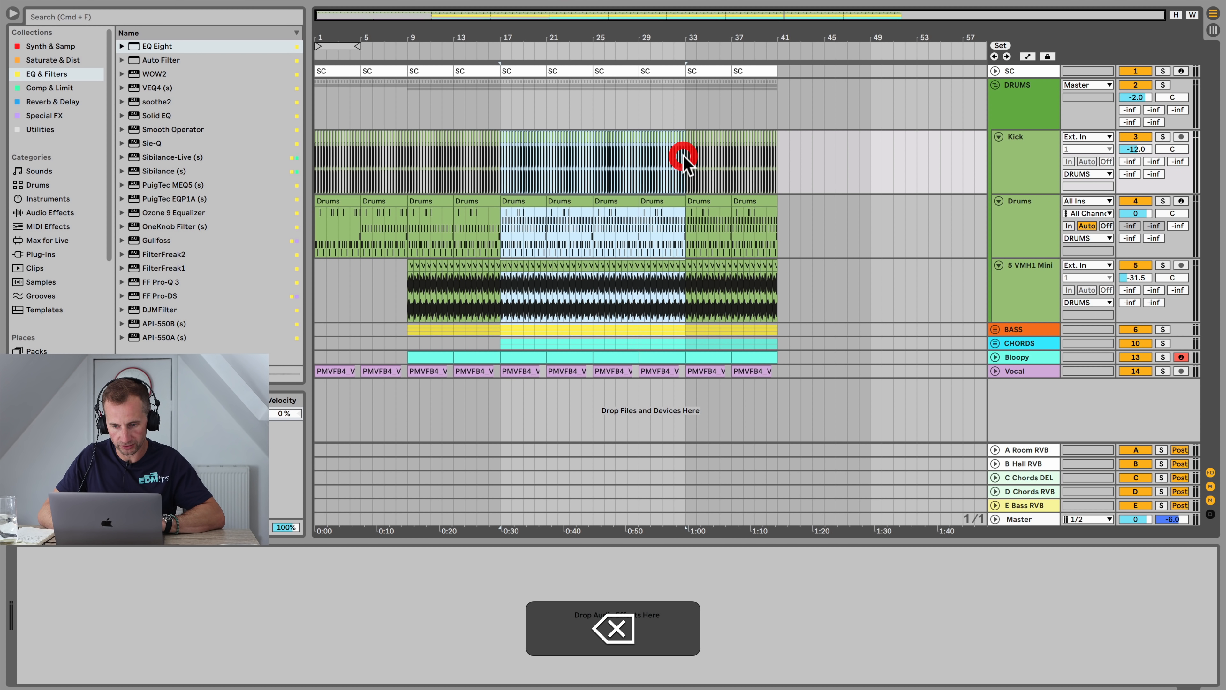
Step: Lower the Auto Filter frequency on the Bloopy track to 140 Hz
{"action": "left_click", "coordinate": [471, 50]}
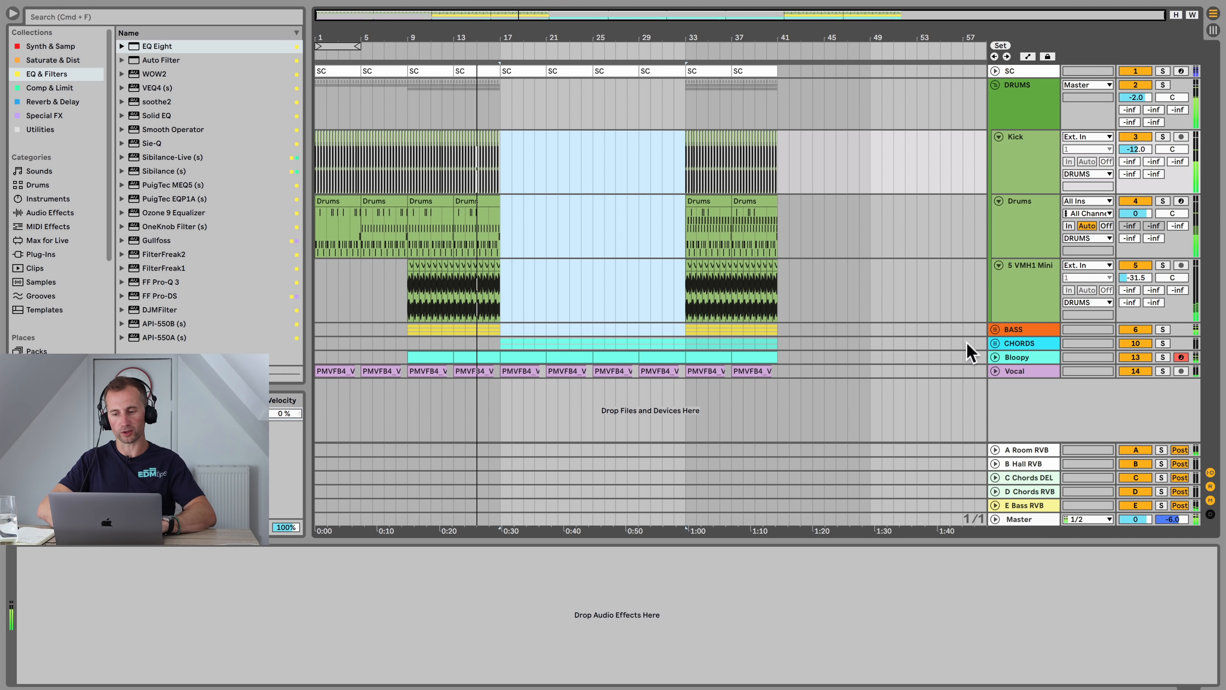
{"action": "left_click", "coordinate": [1023, 356]}
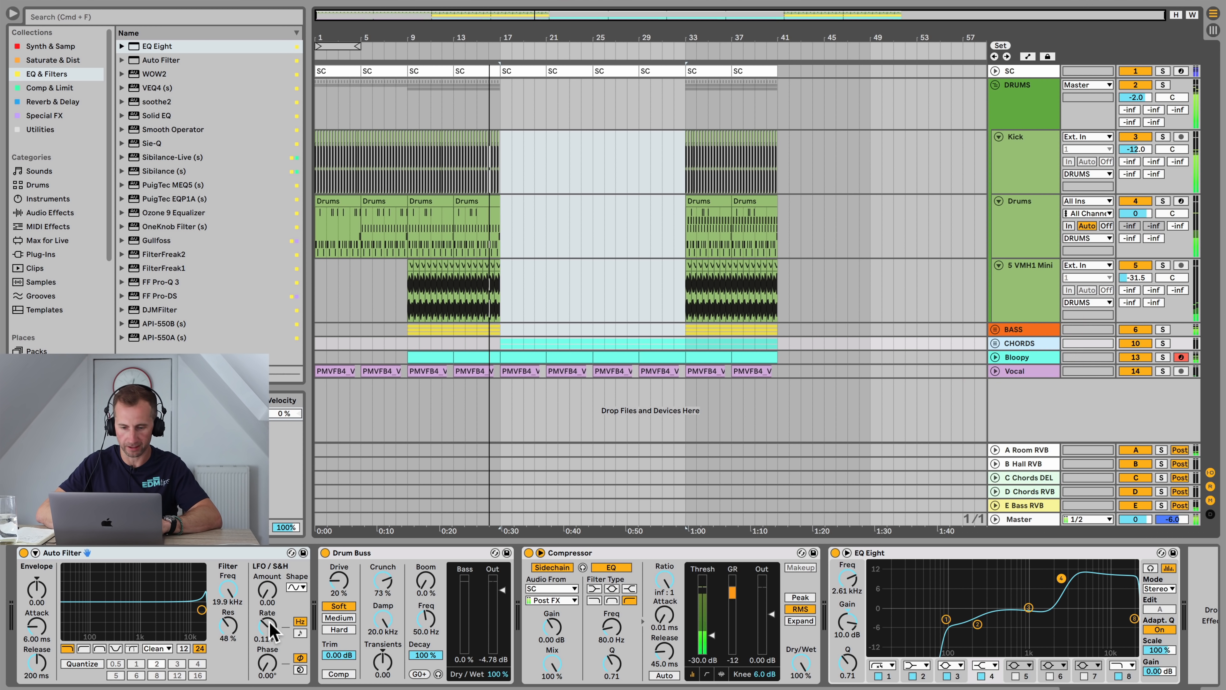
{"action": "left_click_drag", "start_coordinate": [240, 602], "coordinate": [239, 672]}
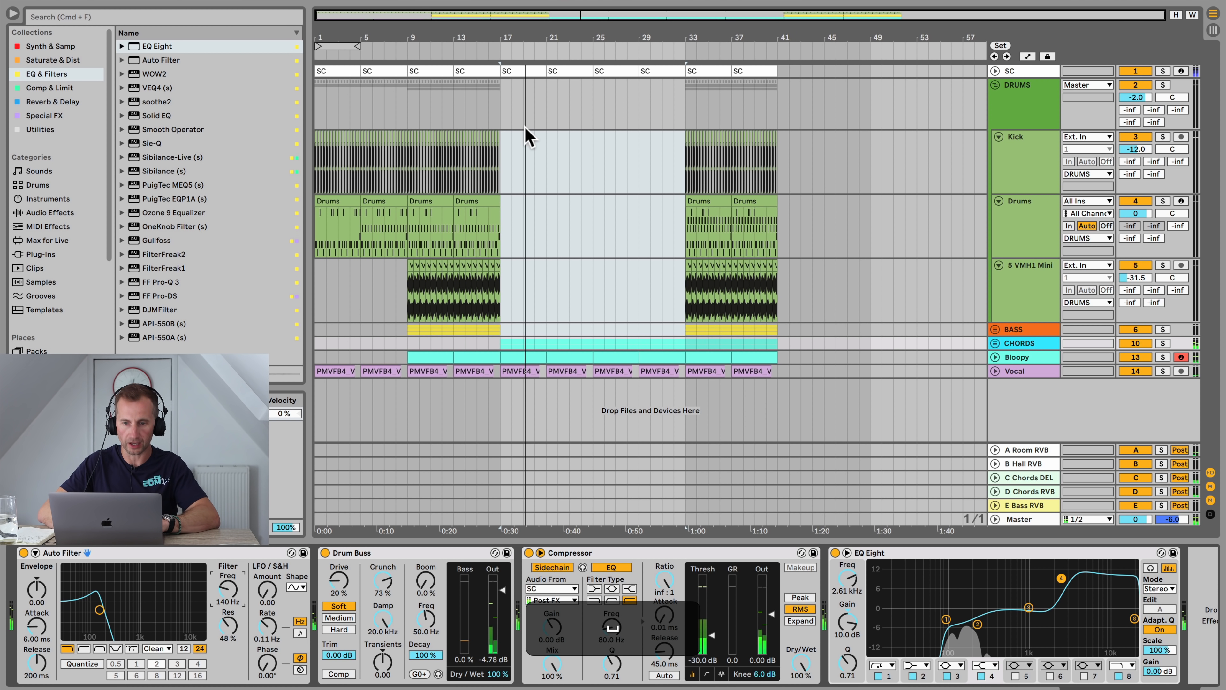
Step: Delete the SC clips from bars 17 to 32
{"action": "left_click", "coordinate": [527, 70]}
{"action": "key", "text": "BackSpace"}
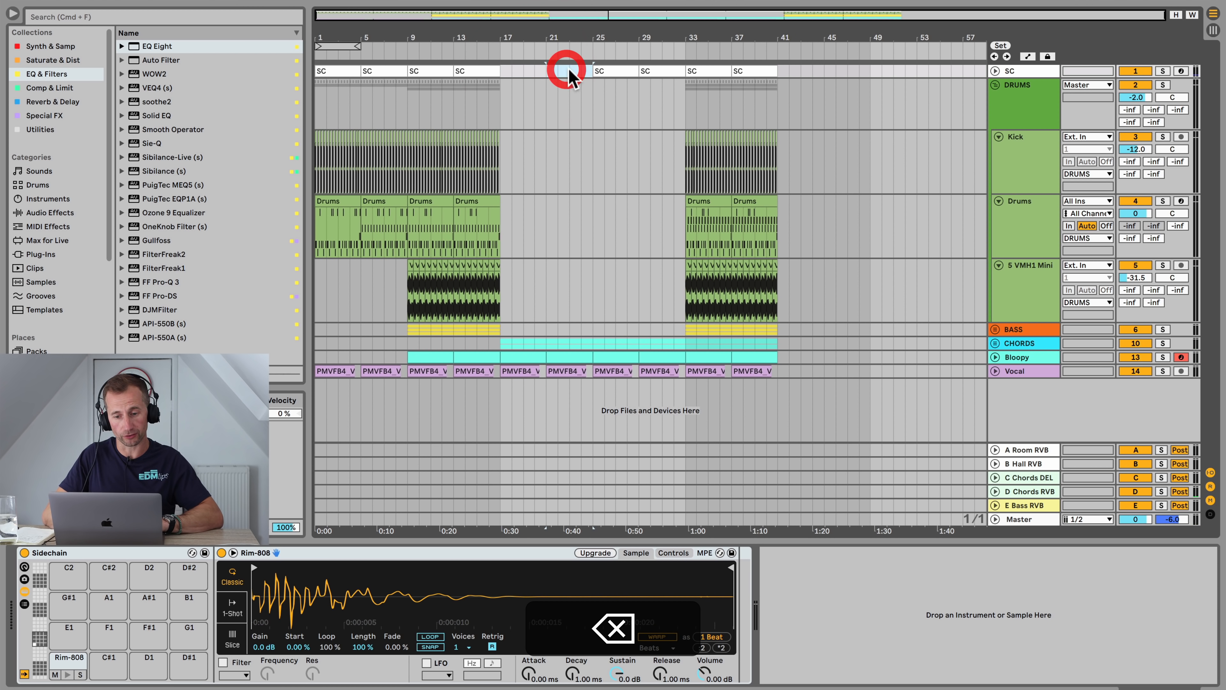
{"action": "left_click", "coordinate": [609, 68]}
{"action": "key", "text": "BackSpace"}
{"action": "left_click", "coordinate": [653, 69]}
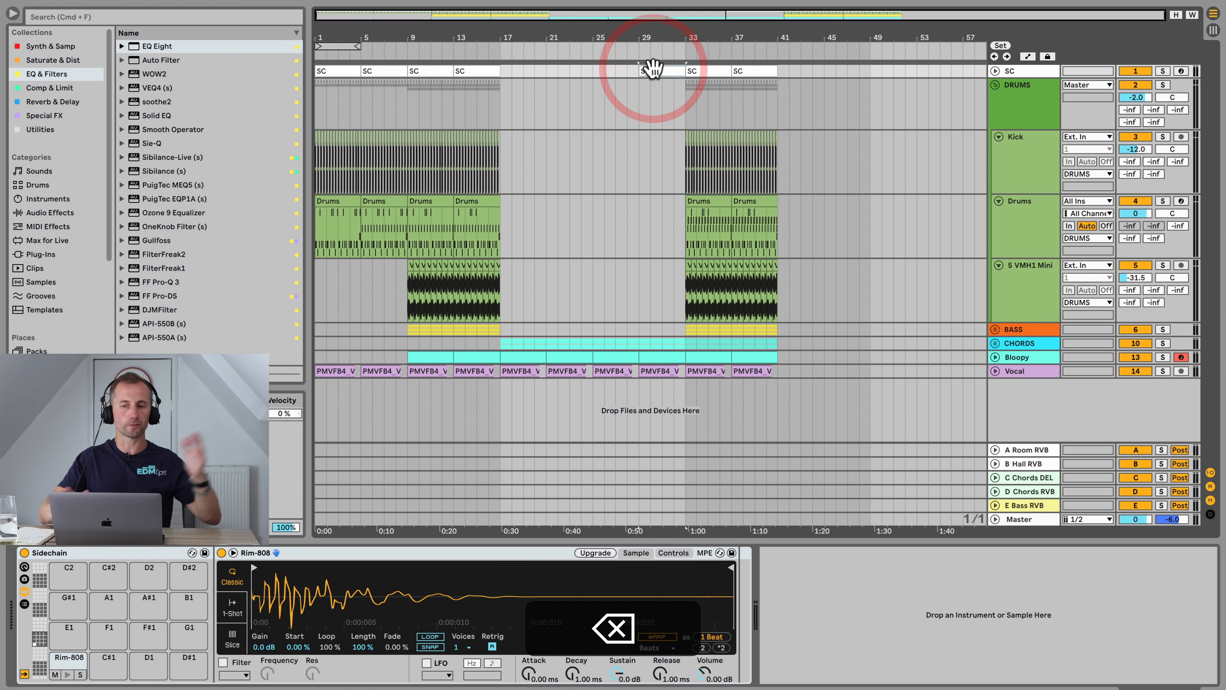
{"action": "key", "text": "BackSpace"}
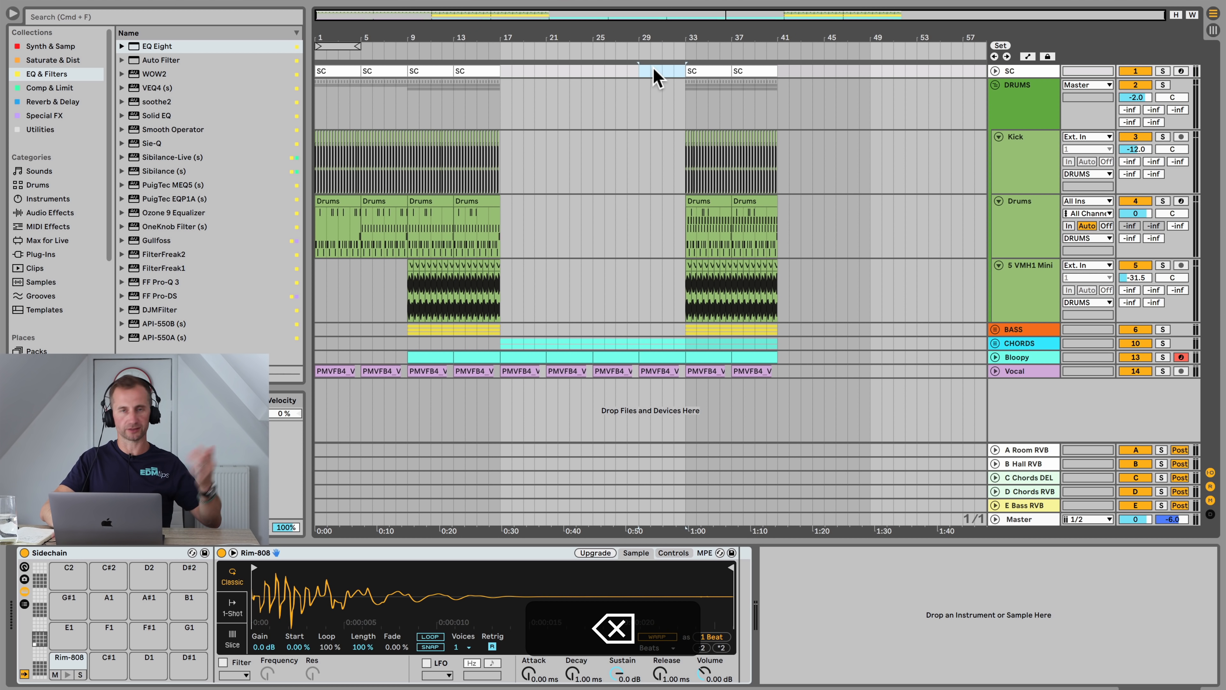
{"action": "left_click", "coordinate": [490, 46]}
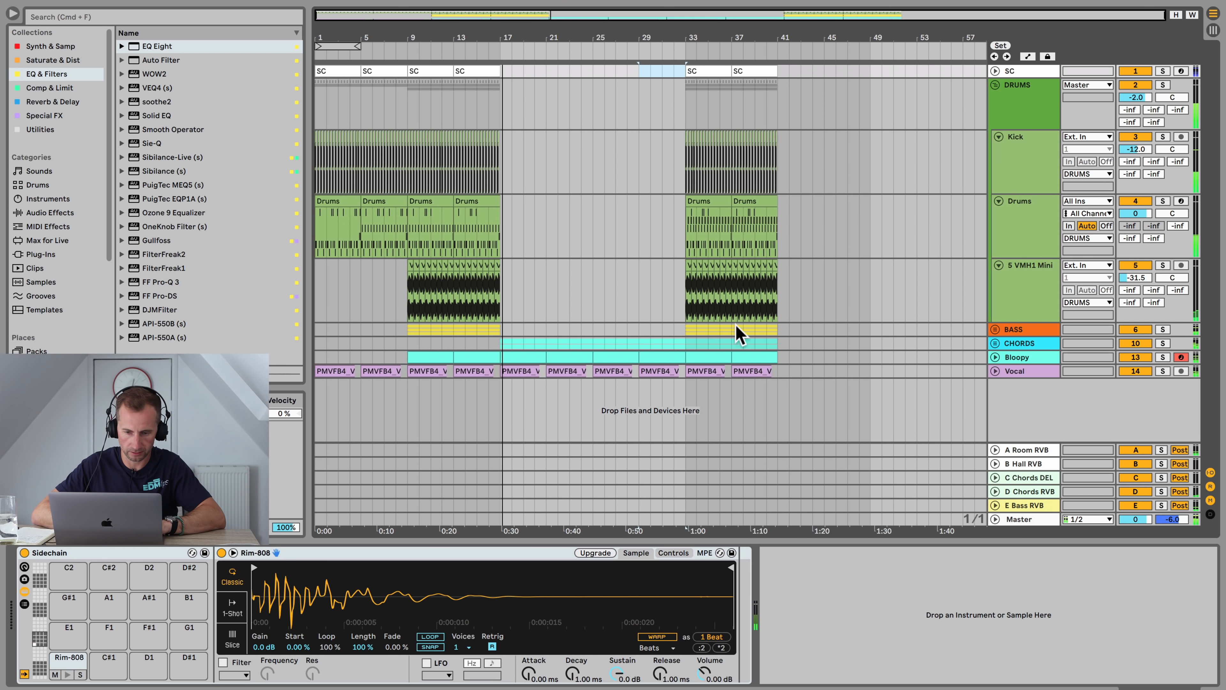
Step: Delete the Bloopy clips from bars 17 to 24
{"action": "left_click", "coordinate": [1026, 346]}
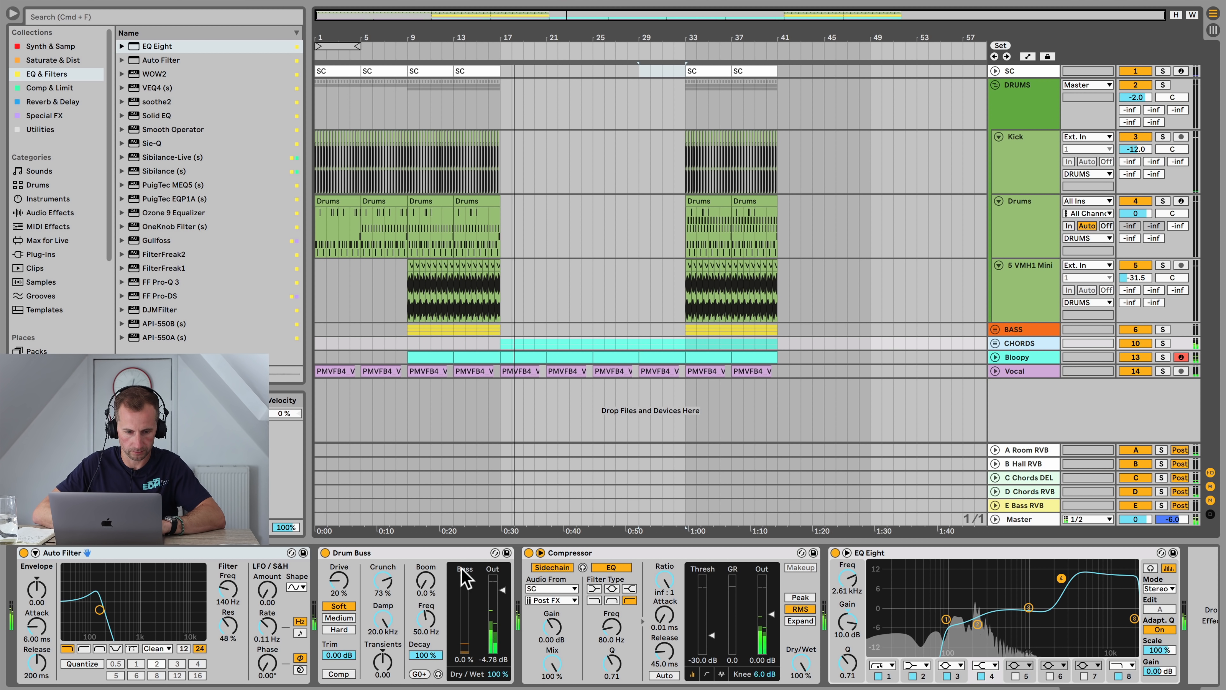
{"action": "left_click", "coordinate": [510, 356]}
{"action": "key", "text": "BackSpace"}
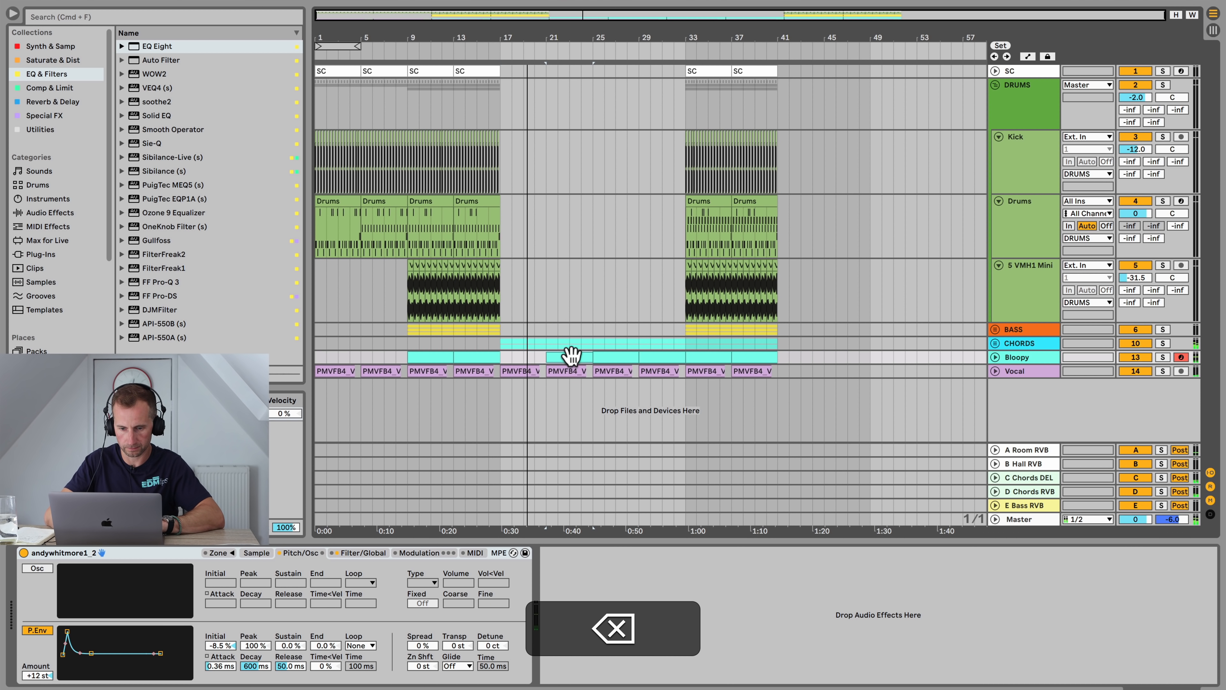
{"action": "left_click", "coordinate": [570, 357]}
{"action": "key", "text": "BackSpace"}
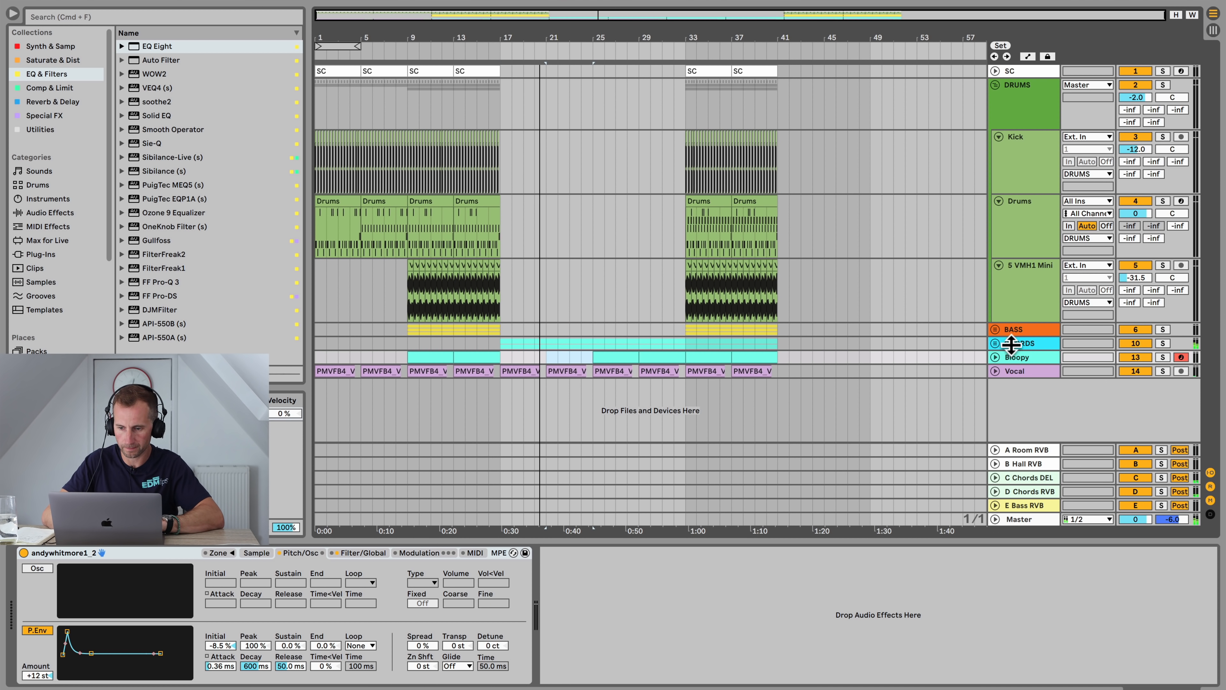
Step: Automate the CHORDS group's Auto Filter frequency rising from bar 17 to about 817 Hz at bar 33, and move Drum Buss before Auto Filter
{"action": "left_click", "coordinate": [1014, 343]}
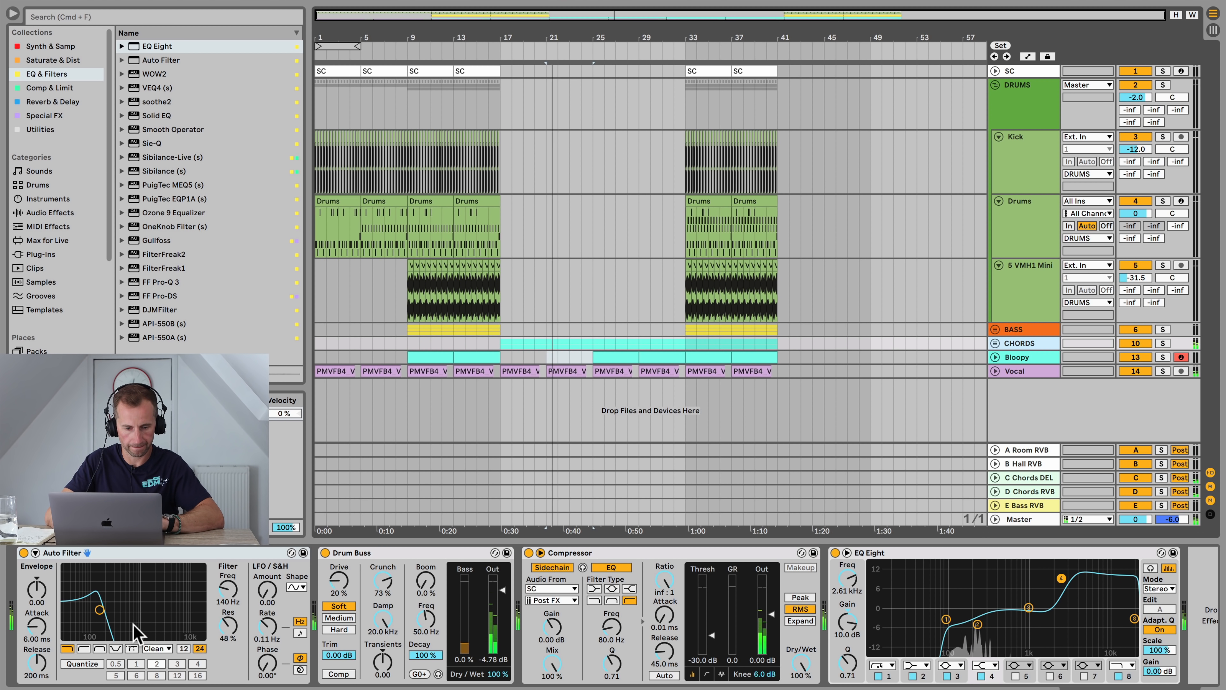
{"action": "right_click", "coordinate": [227, 591]}
{"action": "left_click", "coordinate": [260, 598]}
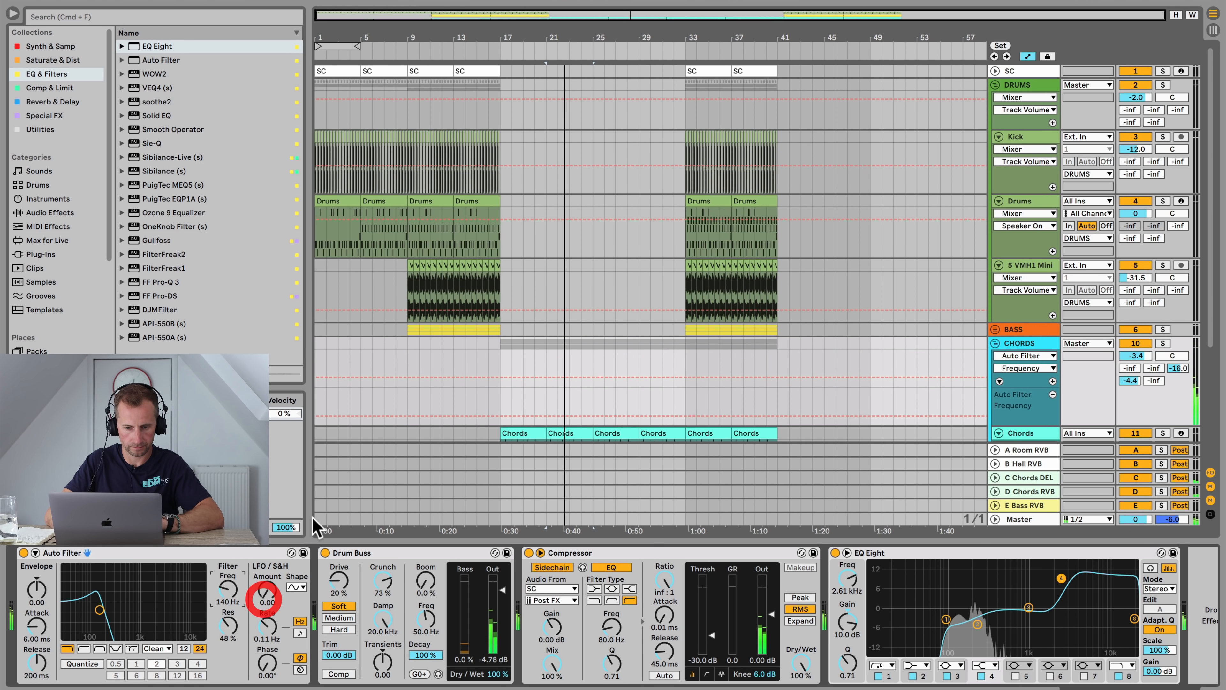
{"action": "left_click", "coordinate": [502, 415]}
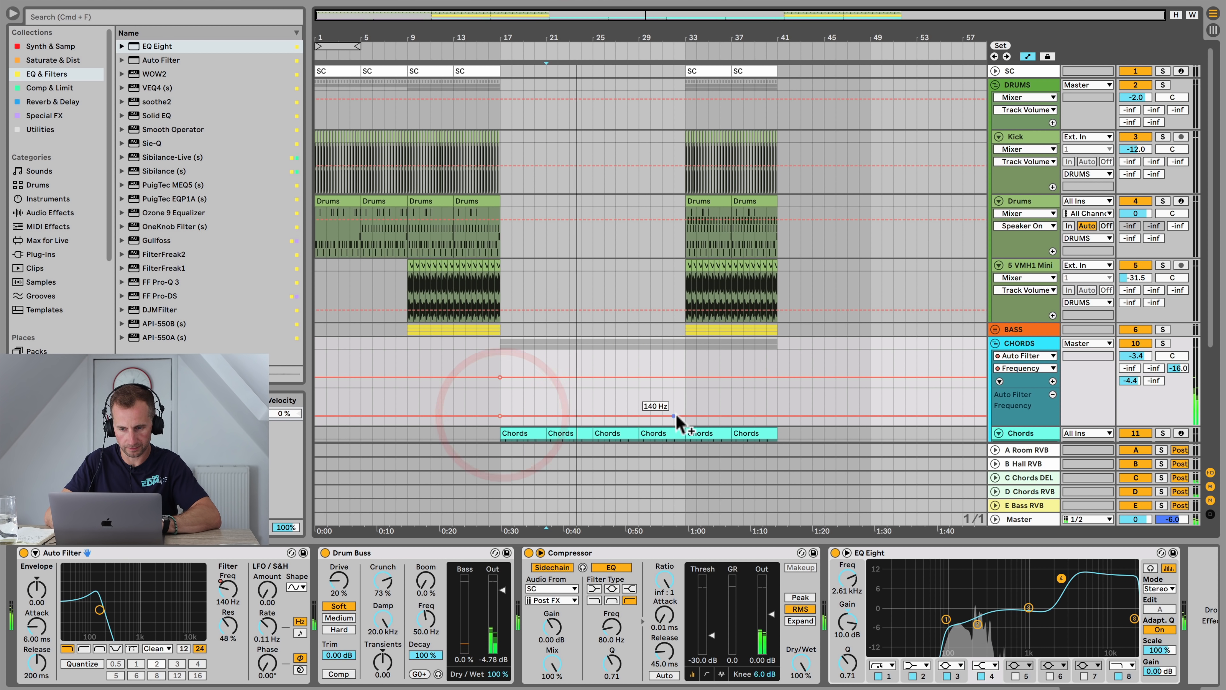
{"action": "left_click_drag", "start_coordinate": [685, 416], "coordinate": [686, 407]}
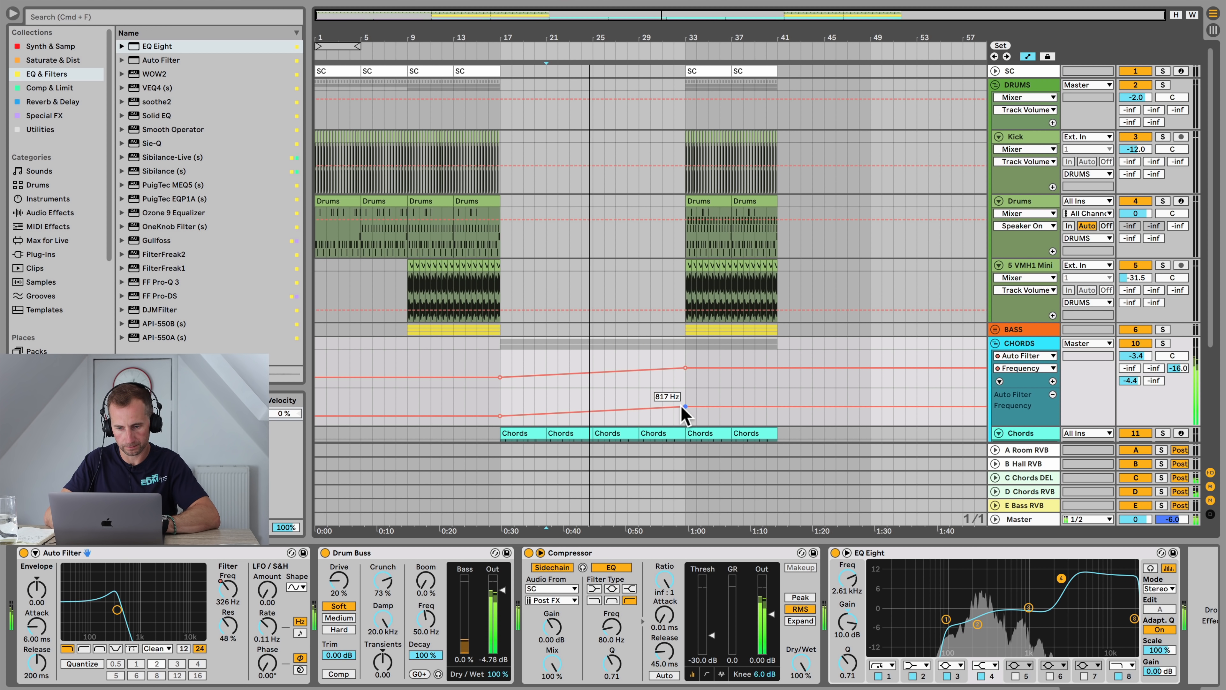
{"action": "left_click_drag", "start_coordinate": [173, 559], "coordinate": [516, 573]}
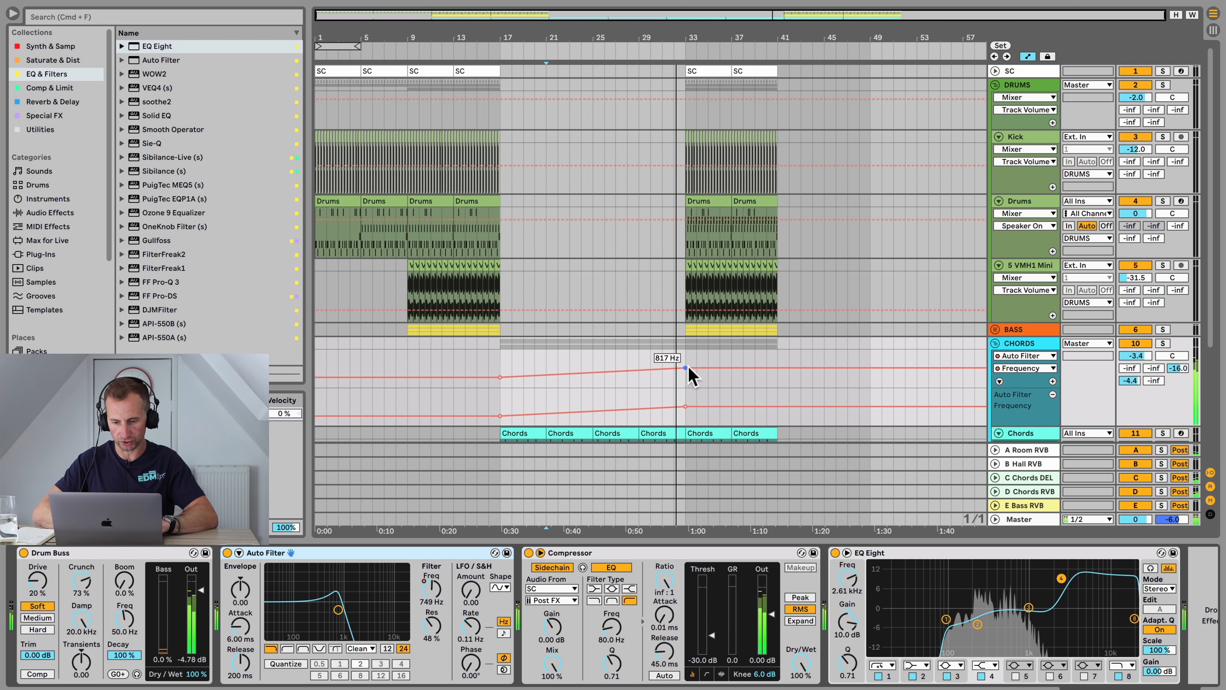
Step: Delete bars 33 to 40 on the Kick, Drums, S VMH1 Mini, Bass and SC tracks
{"action": "left_click_drag", "start_coordinate": [684, 340], "coordinate": [777, 121]}
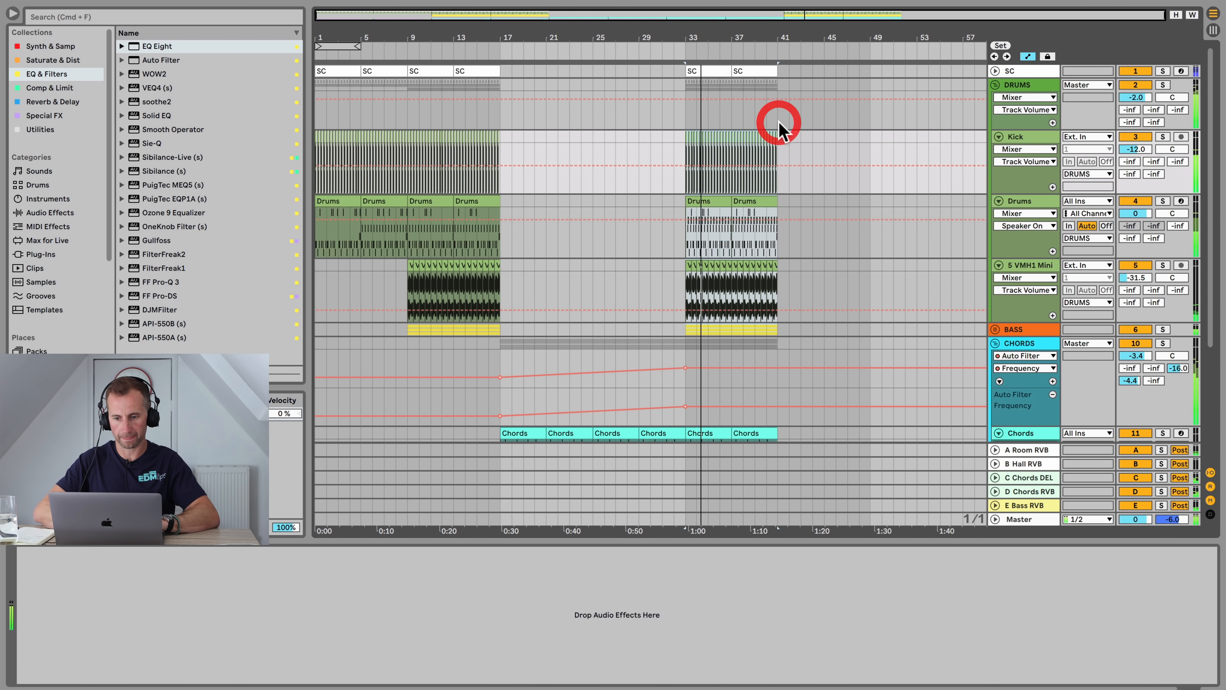
{"action": "key", "text": "BackSpace"}
{"action": "left_click", "coordinate": [699, 72]}
{"action": "key", "text": "BackSpace"}
{"action": "left_click", "coordinate": [767, 72]}
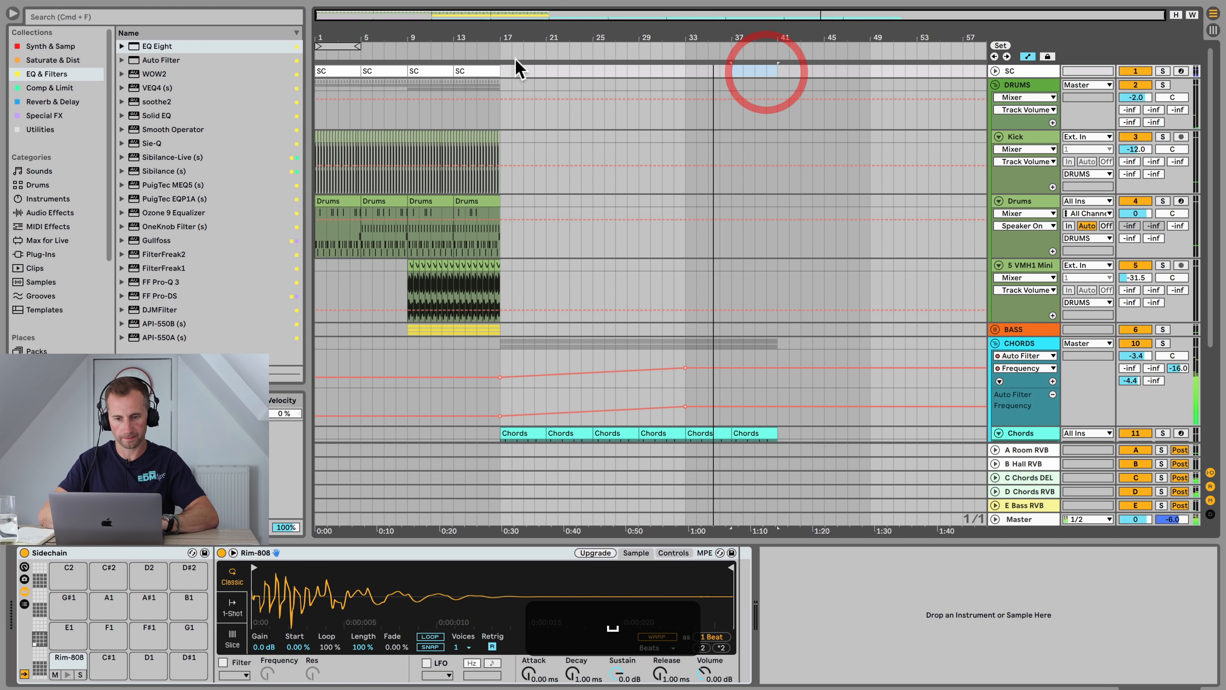
Step: Move the CHORDS filter automation's end point to bar 41 at about 19.9 kHz
{"action": "left_click", "coordinate": [480, 44]}
{"action": "scroll", "coordinate": [811, 242], "scroll_direction": "down", "scroll_amount": 3}
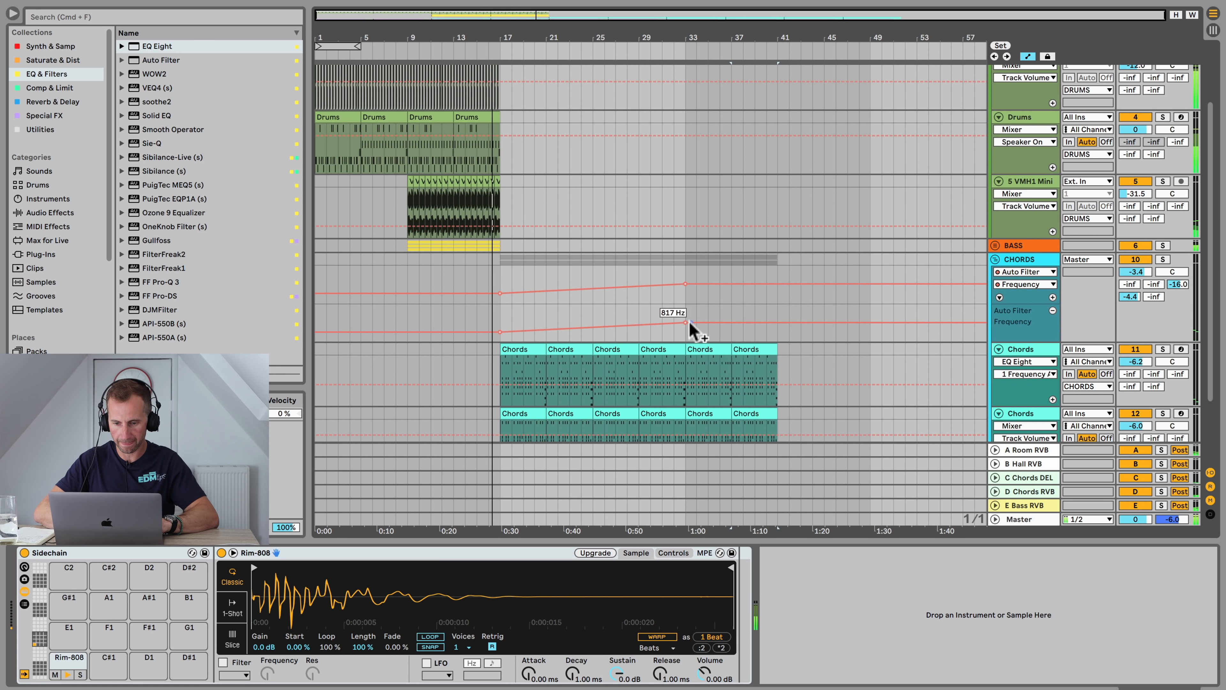
{"action": "left_click_drag", "start_coordinate": [686, 323], "coordinate": [777, 305]}
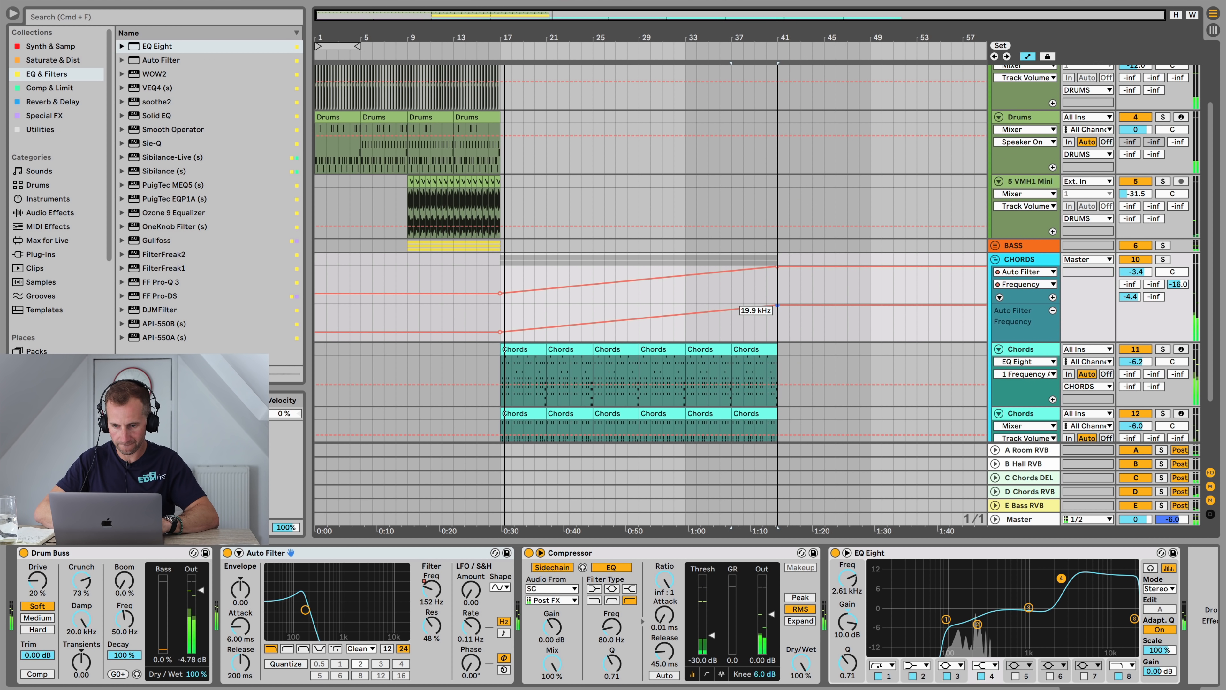
Step: Collapse the CHORDS group and insert a new audio track below the Vocal track
{"action": "left_click", "coordinate": [996, 259]}
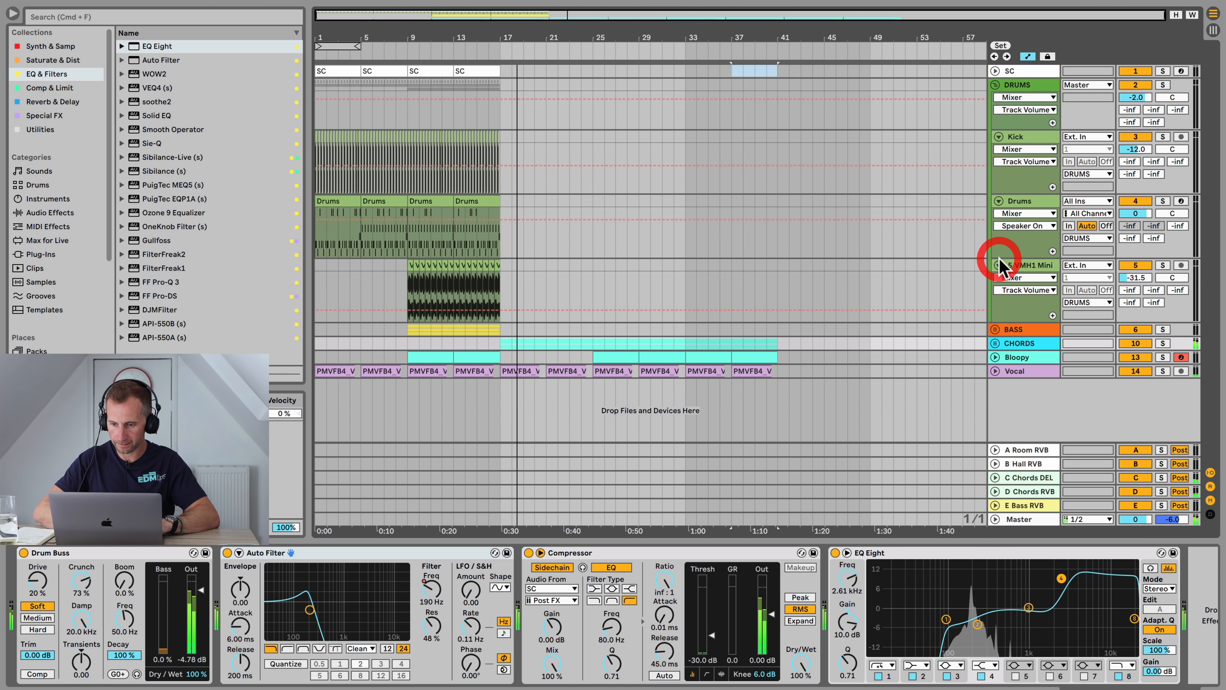
{"action": "left_click", "coordinate": [1038, 373]}
{"action": "key", "text": "super+t"}
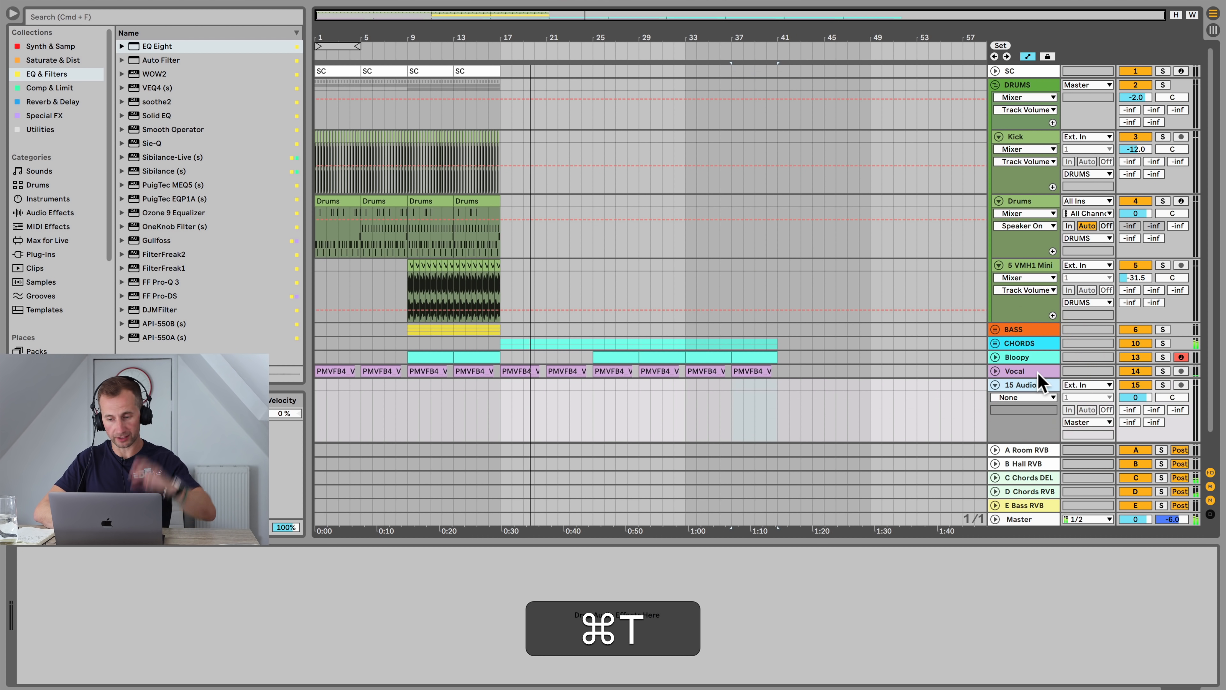
{"action": "key", "text": "ctrl+space"}
{"action": "type", "text": "plice"}
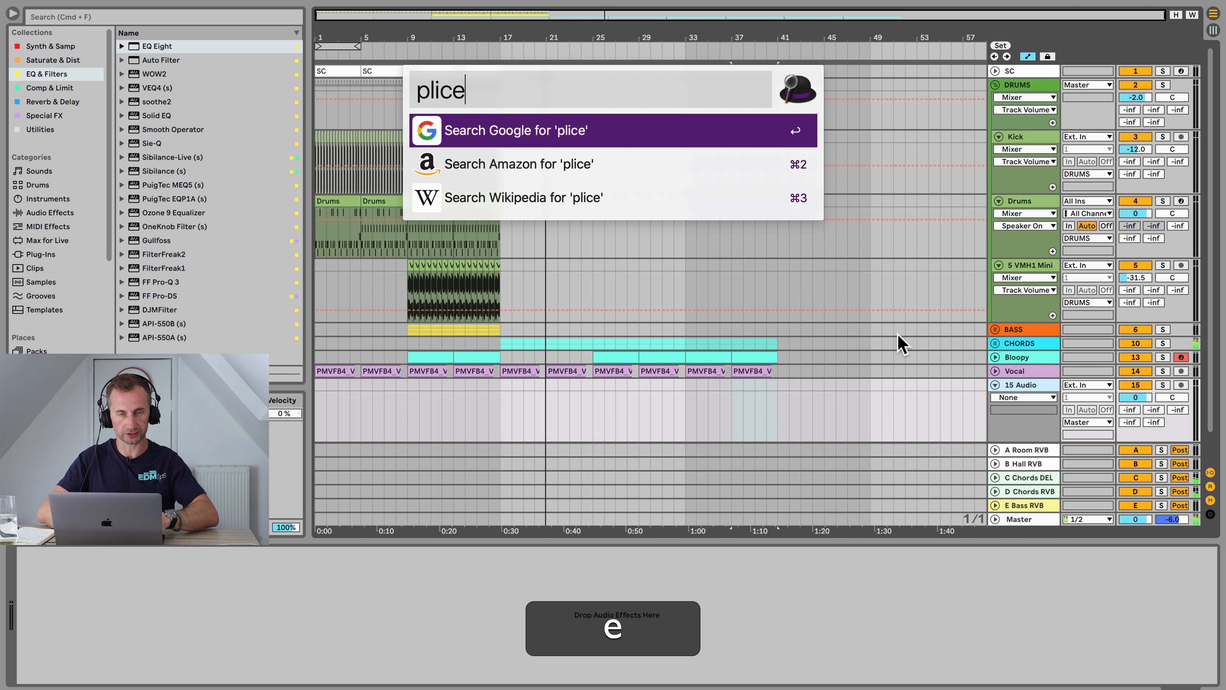
{"action": "key", "text": "Return"}
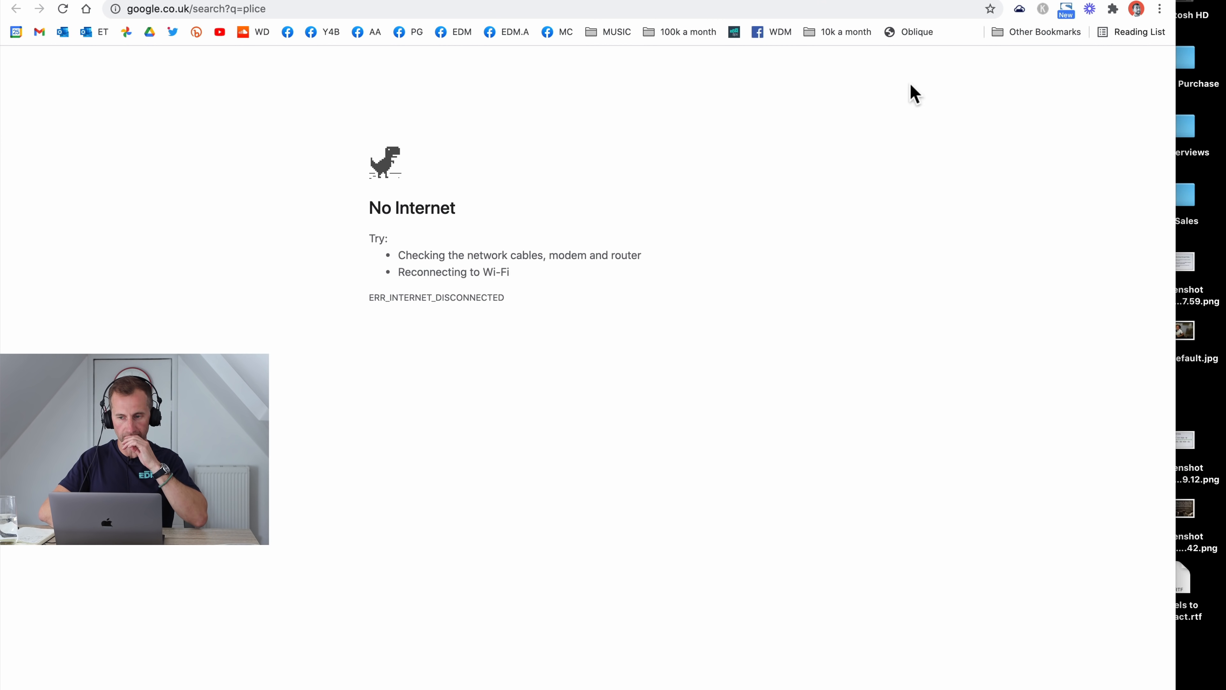
{"action": "key", "text": "ctrl+alt+Right"}
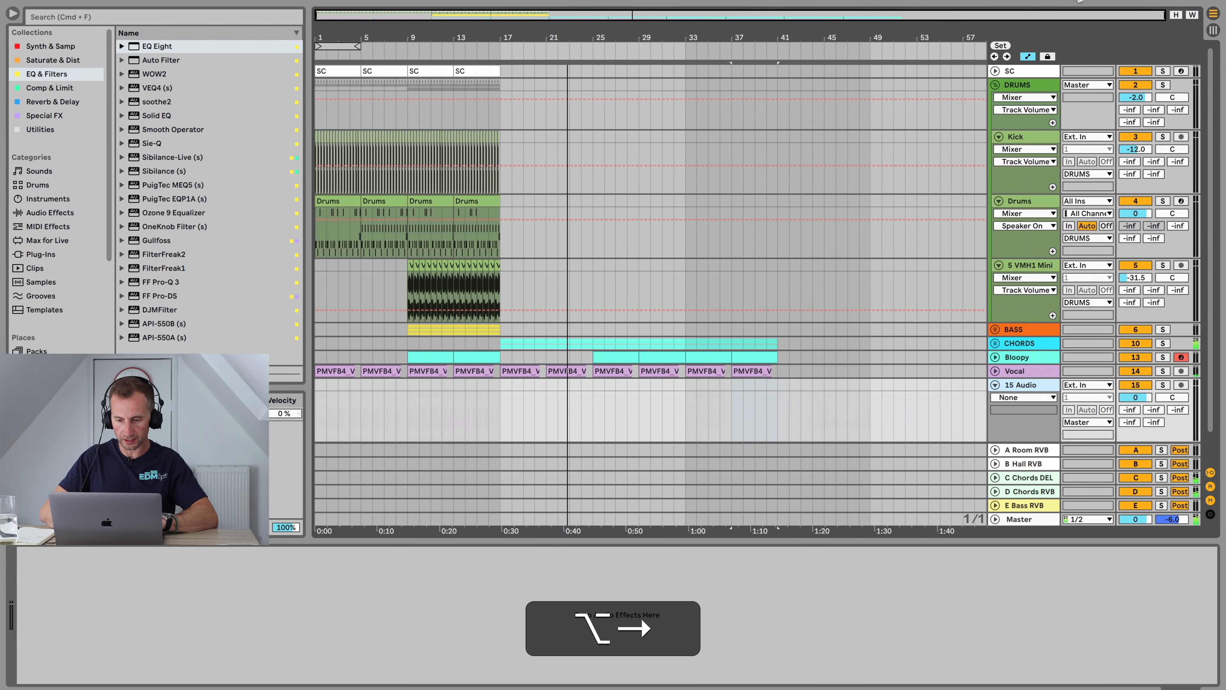
Step: Switch to the Splice app
{"action": "key", "text": "alt+space"}
{"action": "type", "text": "spli"}
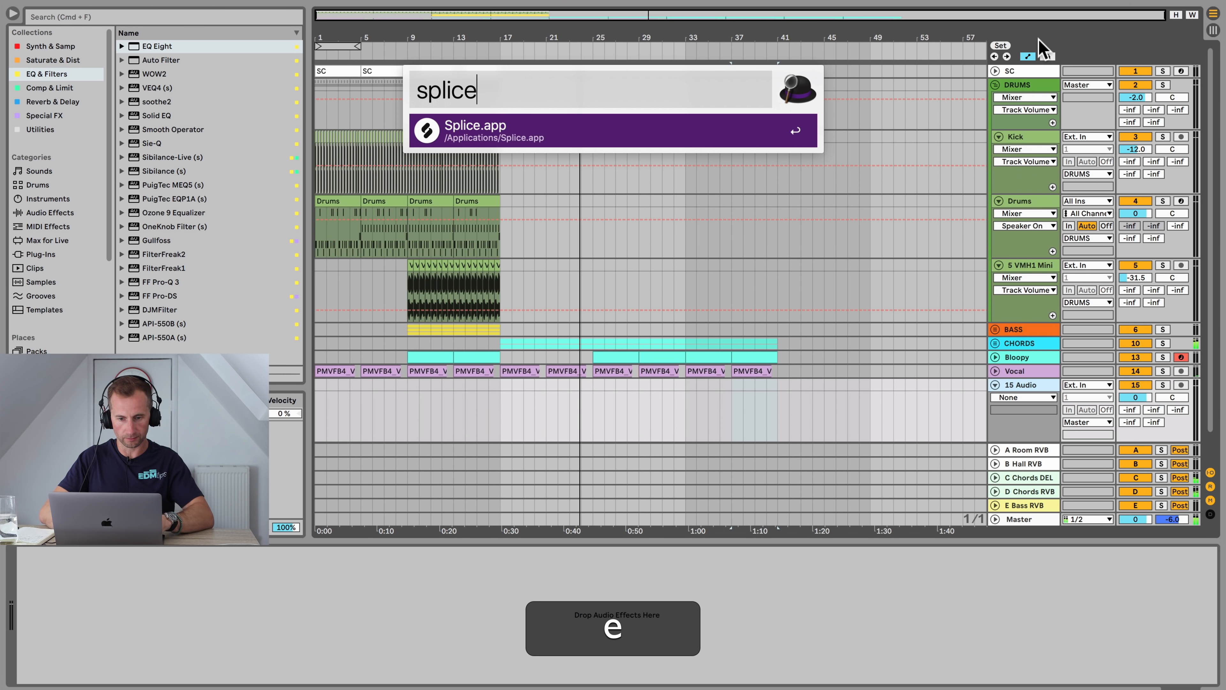
{"action": "type", "text": "ce"}
{"action": "key", "text": "Return"}
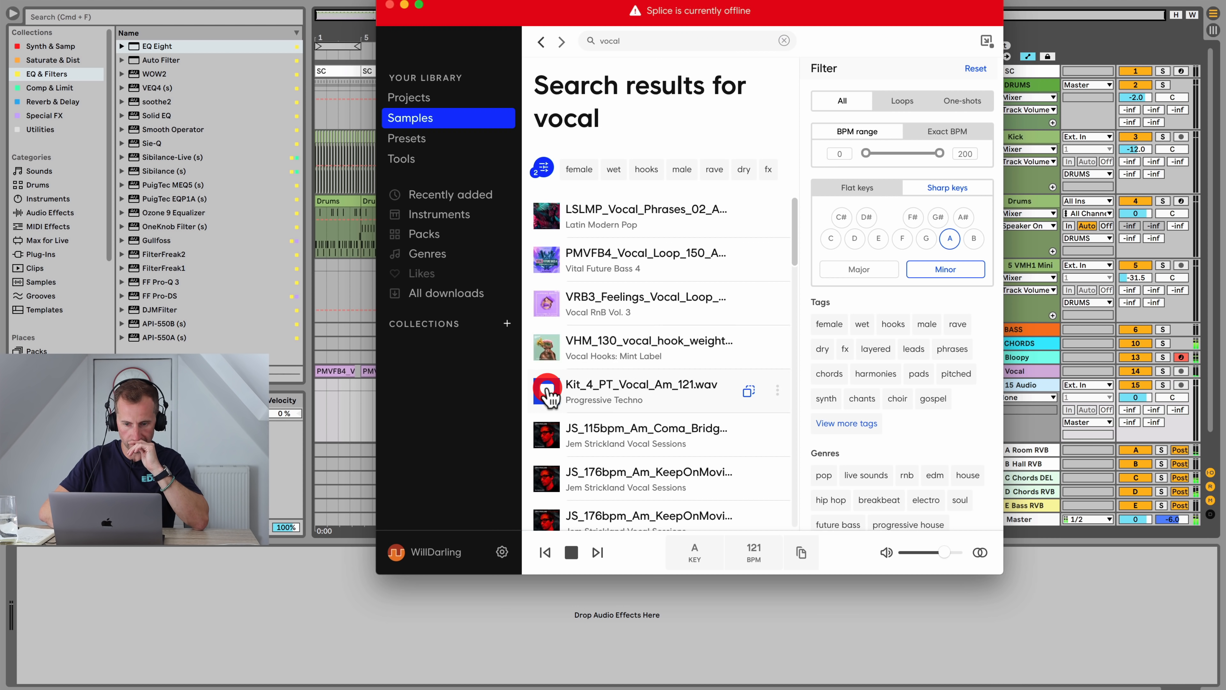
Step: Preview vocal loops in the Splice search results for vocal
{"action": "scroll", "coordinate": [549, 396], "scroll_direction": "down", "scroll_amount": 4}
{"action": "left_click", "coordinate": [548, 412]}
{"action": "scroll", "coordinate": [549, 406], "scroll_direction": "down", "scroll_amount": 2}
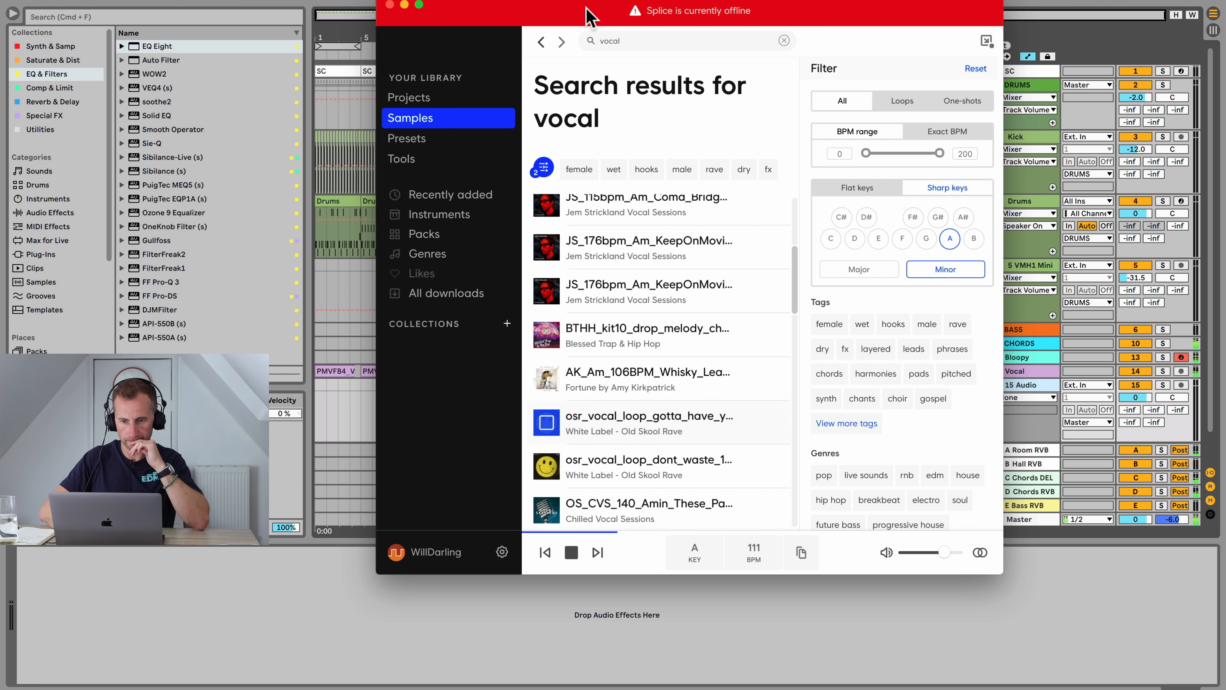
{"action": "left_click", "coordinate": [241, 43]}
{"action": "left_click", "coordinate": [546, 466]}
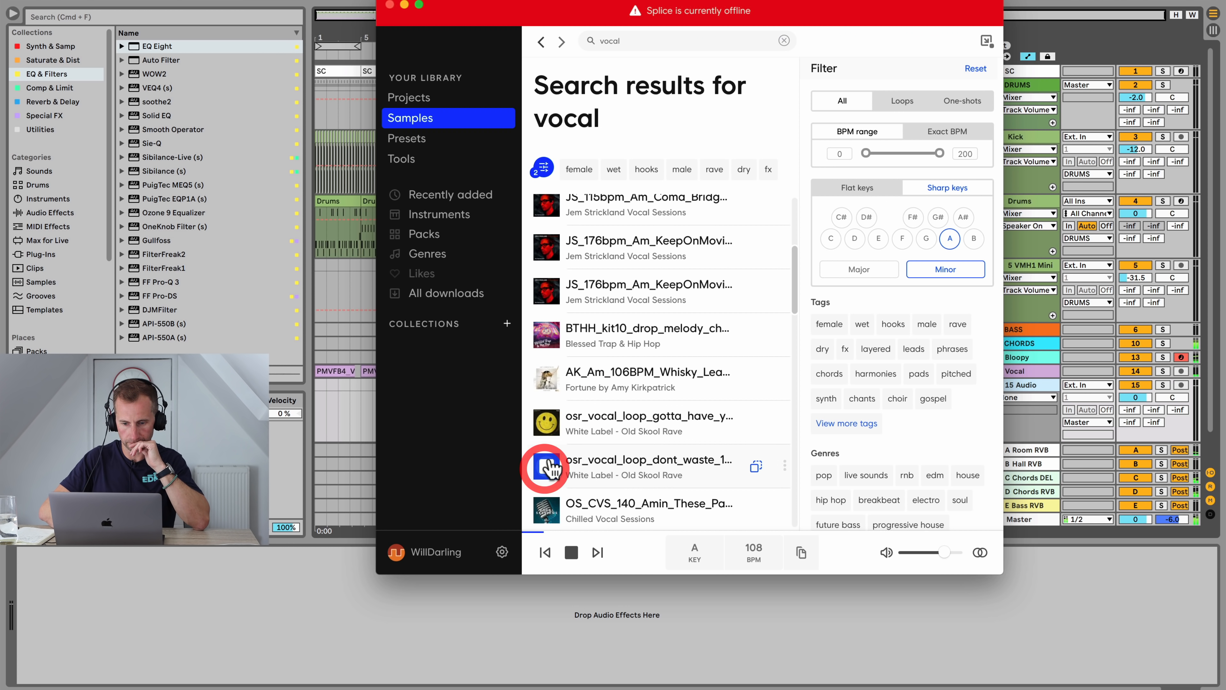
{"action": "scroll", "coordinate": [575, 389], "scroll_direction": "down", "scroll_amount": 1}
{"action": "scroll", "coordinate": [575, 389], "scroll_direction": "down", "scroll_amount": 1}
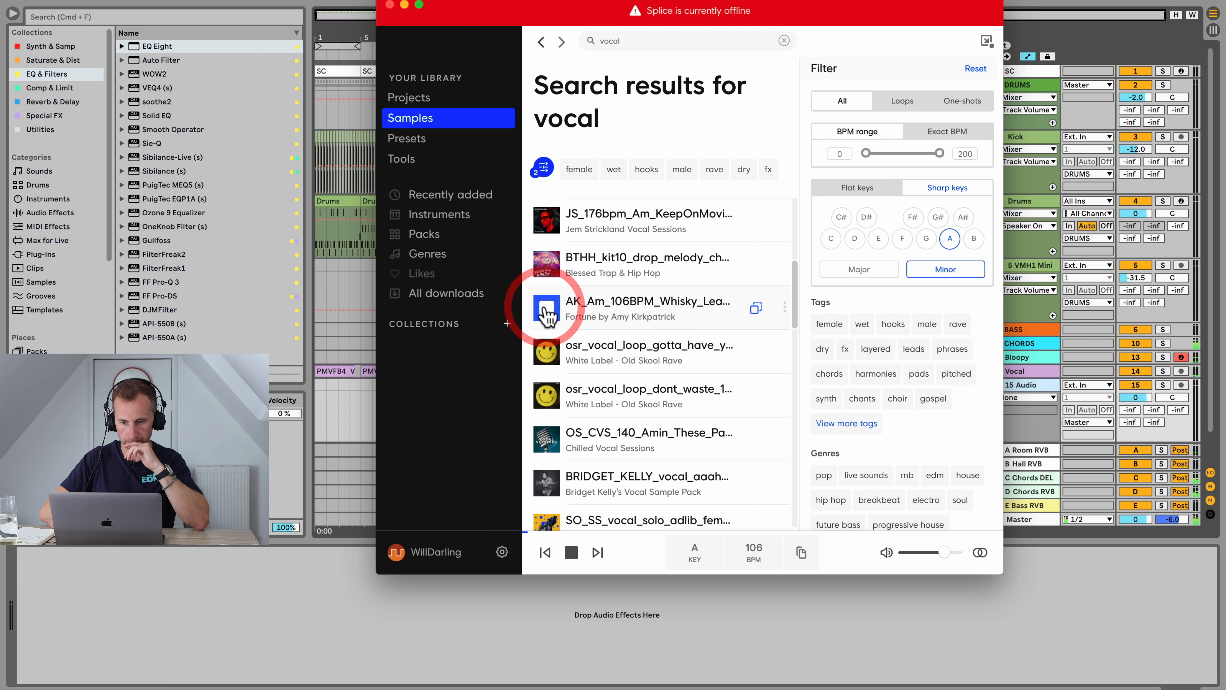
{"action": "scroll", "coordinate": [555, 393], "scroll_direction": "down", "scroll_amount": 4}
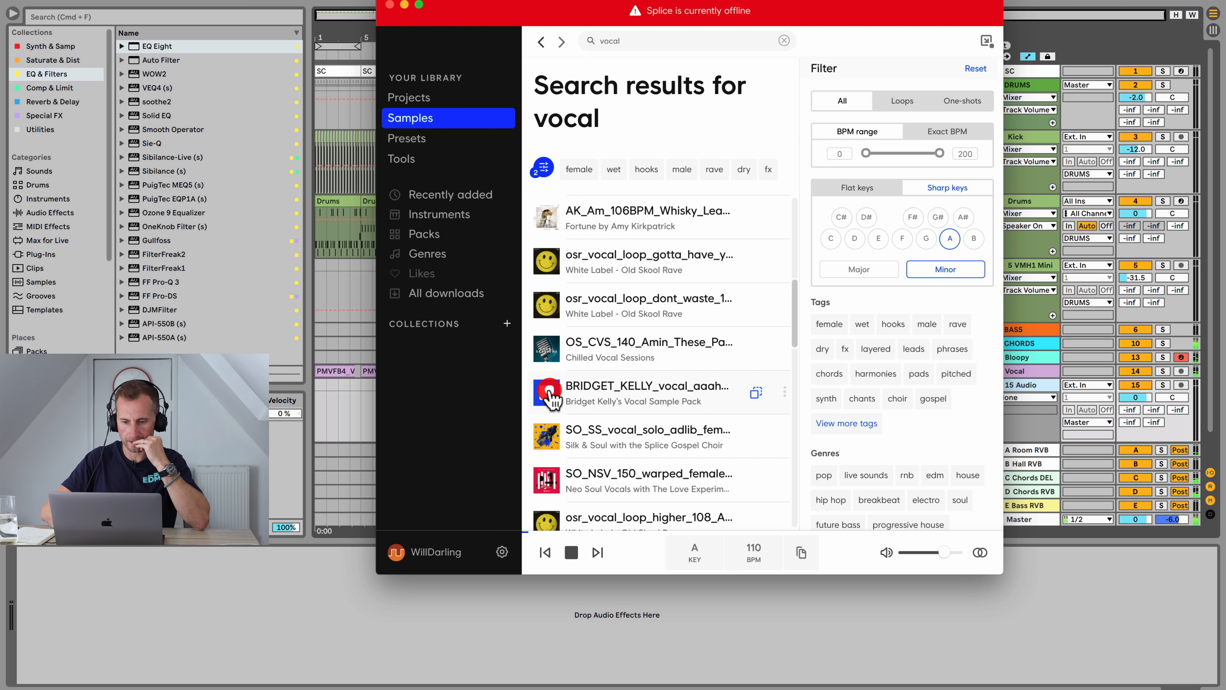
{"action": "scroll", "coordinate": [550, 447], "scroll_direction": "down", "scroll_amount": 1}
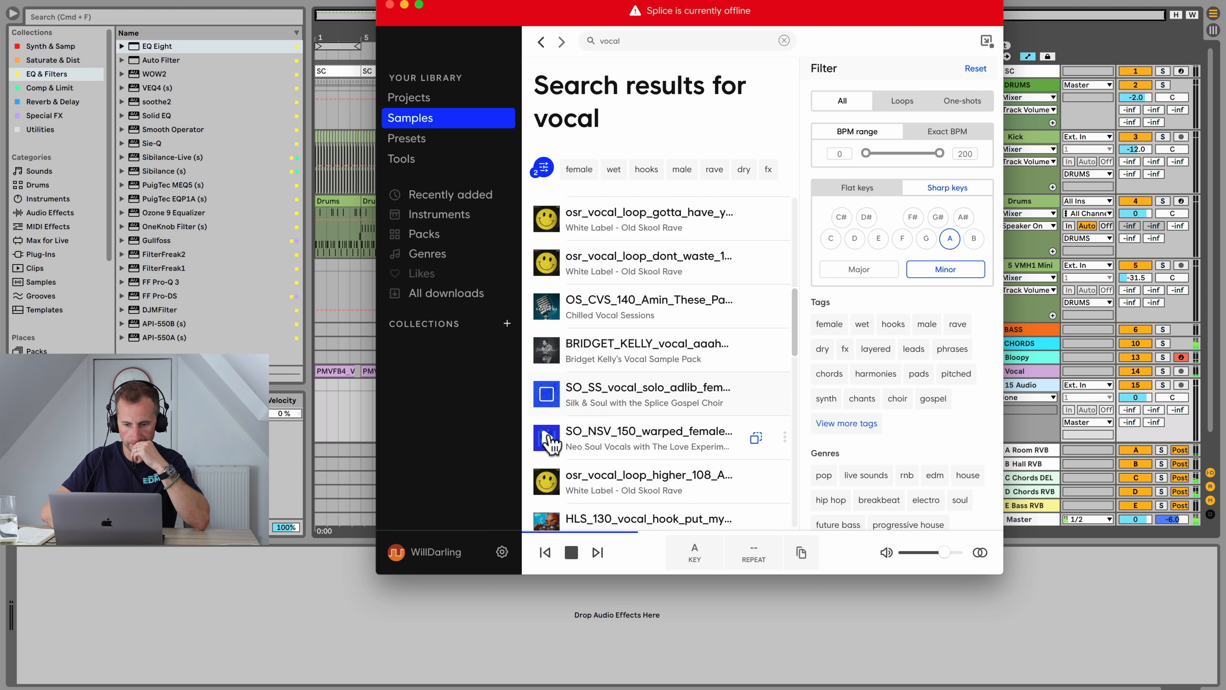
{"action": "left_click", "coordinate": [550, 437]}
{"action": "scroll", "coordinate": [551, 445], "scroll_direction": "down", "scroll_amount": 1}
{"action": "scroll", "coordinate": [551, 437], "scroll_direction": "down", "scroll_amount": 2}
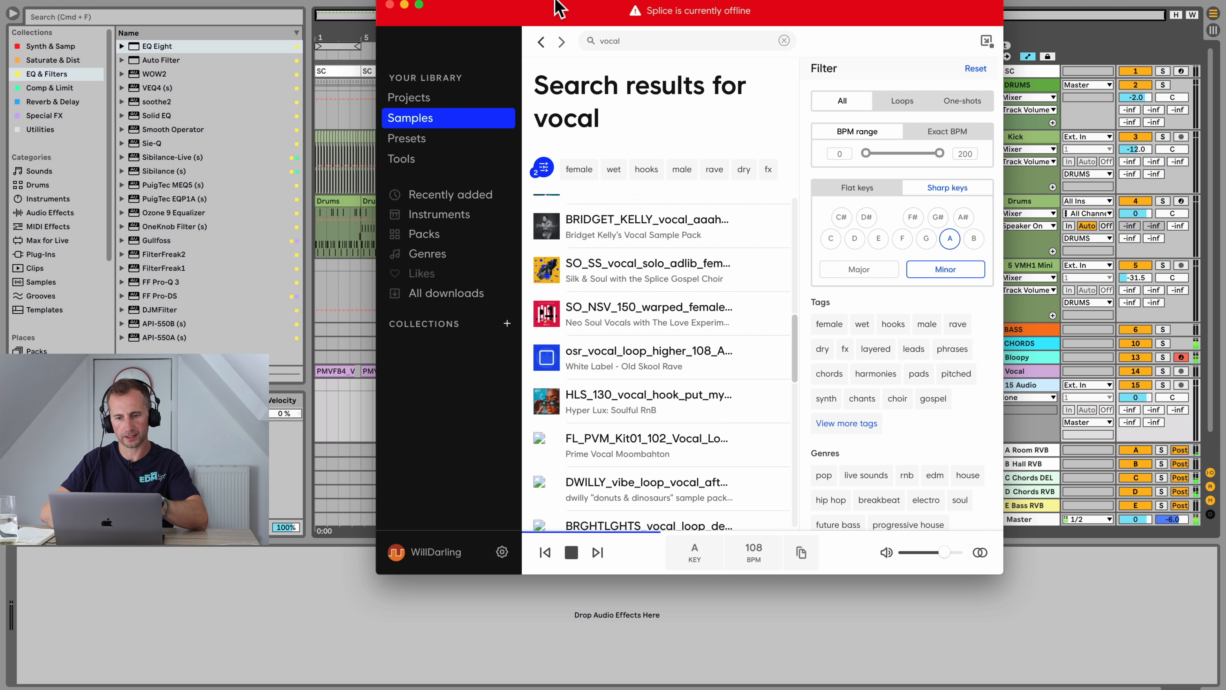
{"action": "left_click", "coordinate": [309, 193]}
{"action": "left_click", "coordinate": [546, 357]}
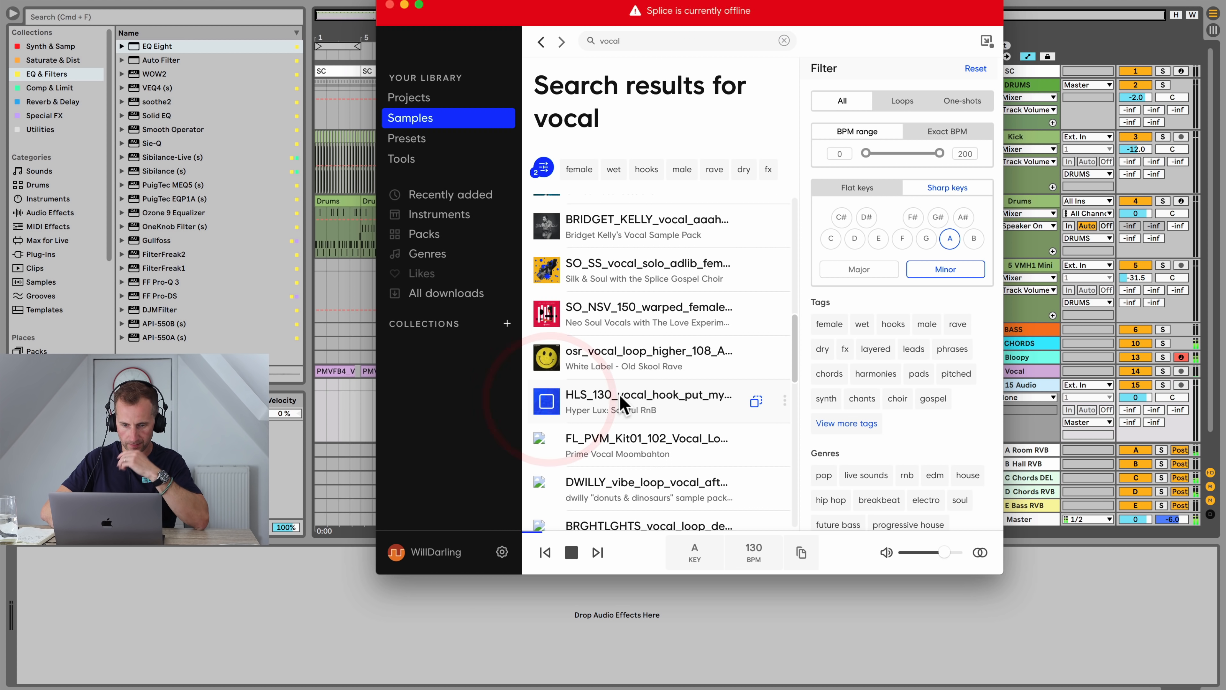
{"action": "left_click", "coordinate": [547, 411]}
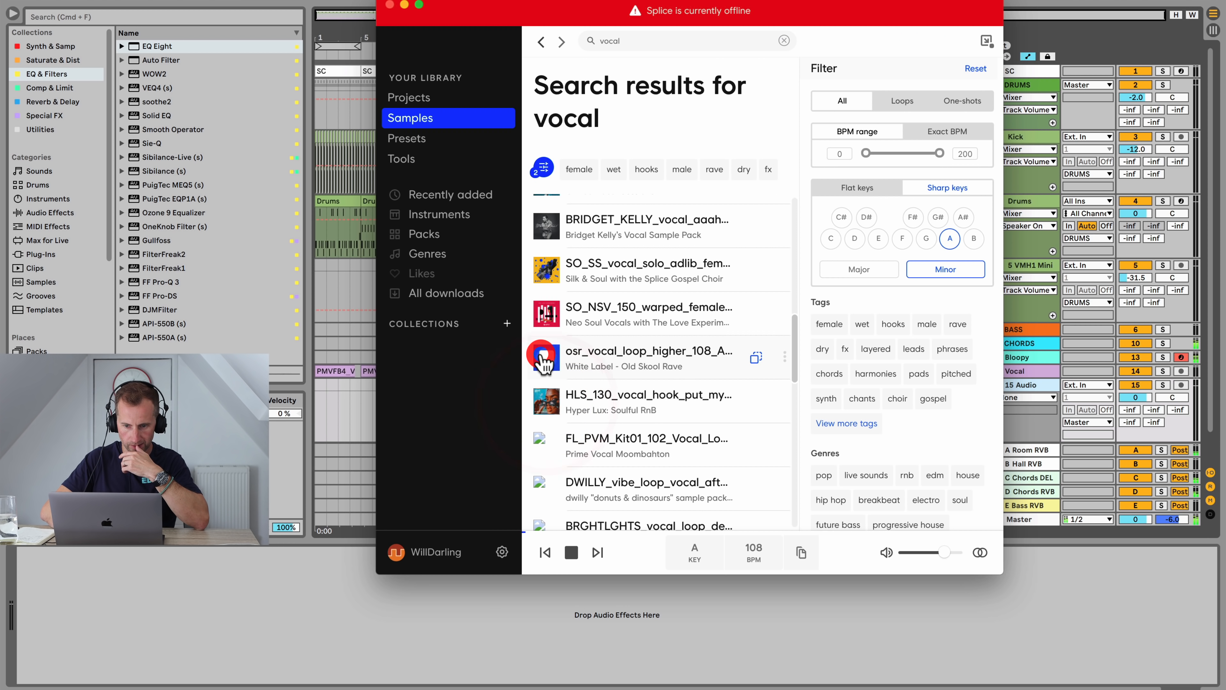
Step: Drag the osr_vocal_loop_higher_108 sample from Splice onto the new audio track at bar 41
{"action": "left_click", "coordinate": [545, 359]}
{"action": "left_click_drag", "start_coordinate": [546, 362], "coordinate": [811, 389]}
{"action": "left_click", "coordinate": [390, 4]}
Step: Open the vocal loop clip and enable Warp on it
{"action": "double_click", "coordinate": [811, 389]}
{"action": "left_click", "coordinate": [156, 322]}
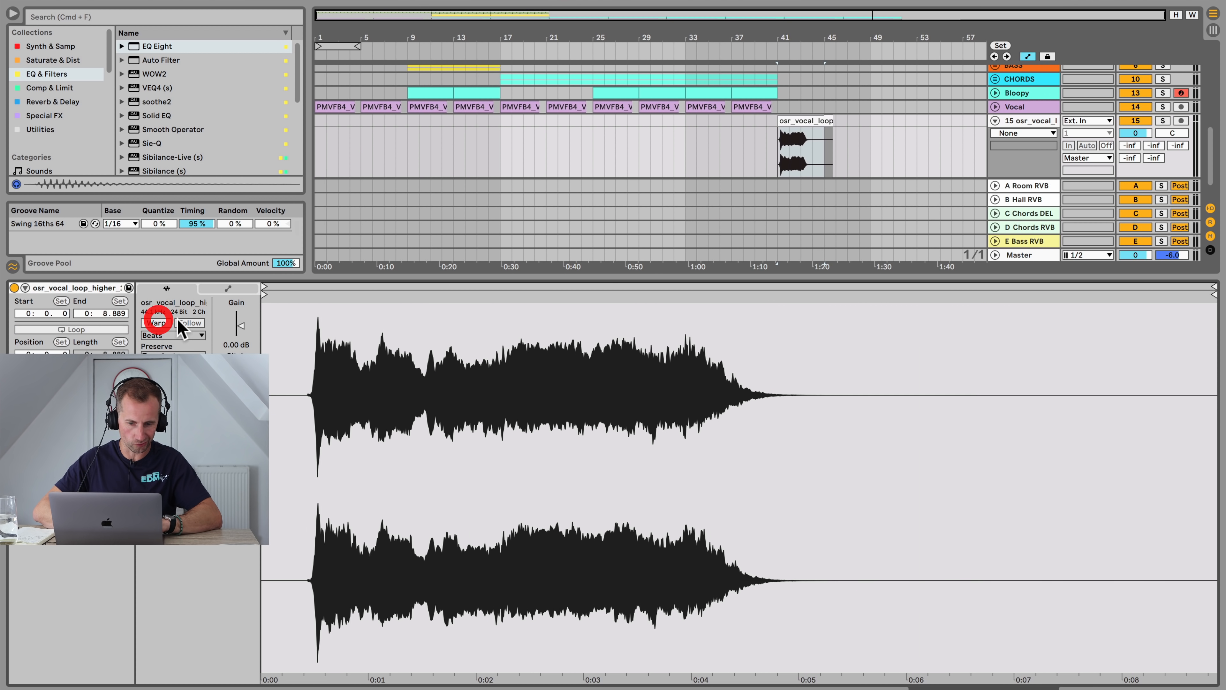
{"action": "key", "text": "shift+Tab"}
Step: Move the vocal loop clip to start at bar 33 and play back the arrangement
{"action": "left_click", "coordinate": [502, 369]}
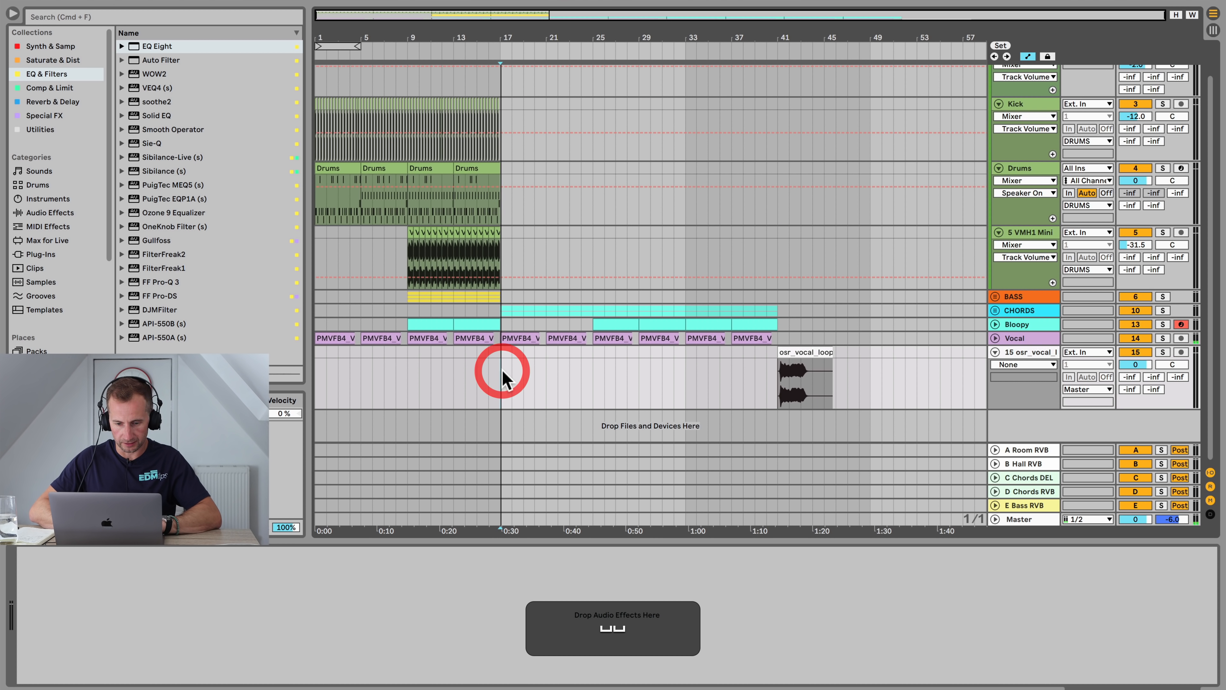
{"action": "mouse_move", "coordinate": [785, 351]}
{"action": "left_mouse_down"}
{"action": "mouse_move", "coordinate": [553, 355]}
{"action": "mouse_move", "coordinate": [710, 356]}
{"action": "left_mouse_up"}
{"action": "key", "text": "space"}
{"action": "left_click", "coordinate": [638, 362]}
{"action": "key", "text": "space"}
{"action": "key", "text": "space"}
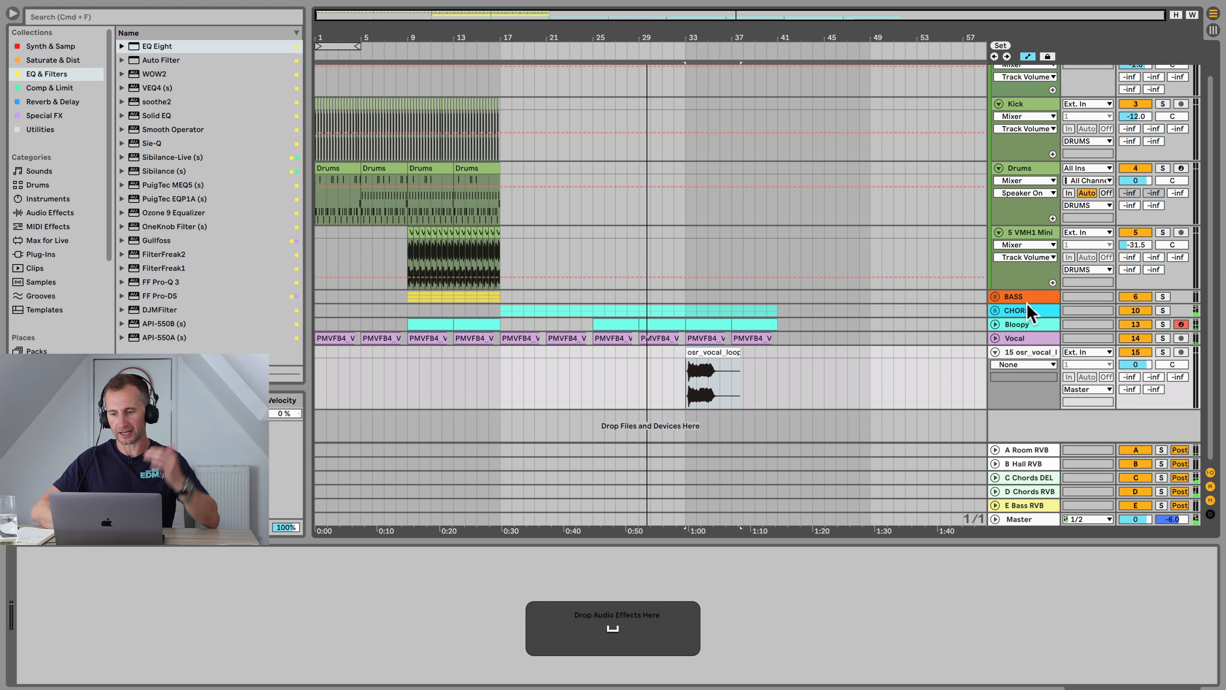
Step: Inspect the C Chords DEL return track's Echo device in the mixer view
{"action": "left_click", "coordinate": [1027, 310]}
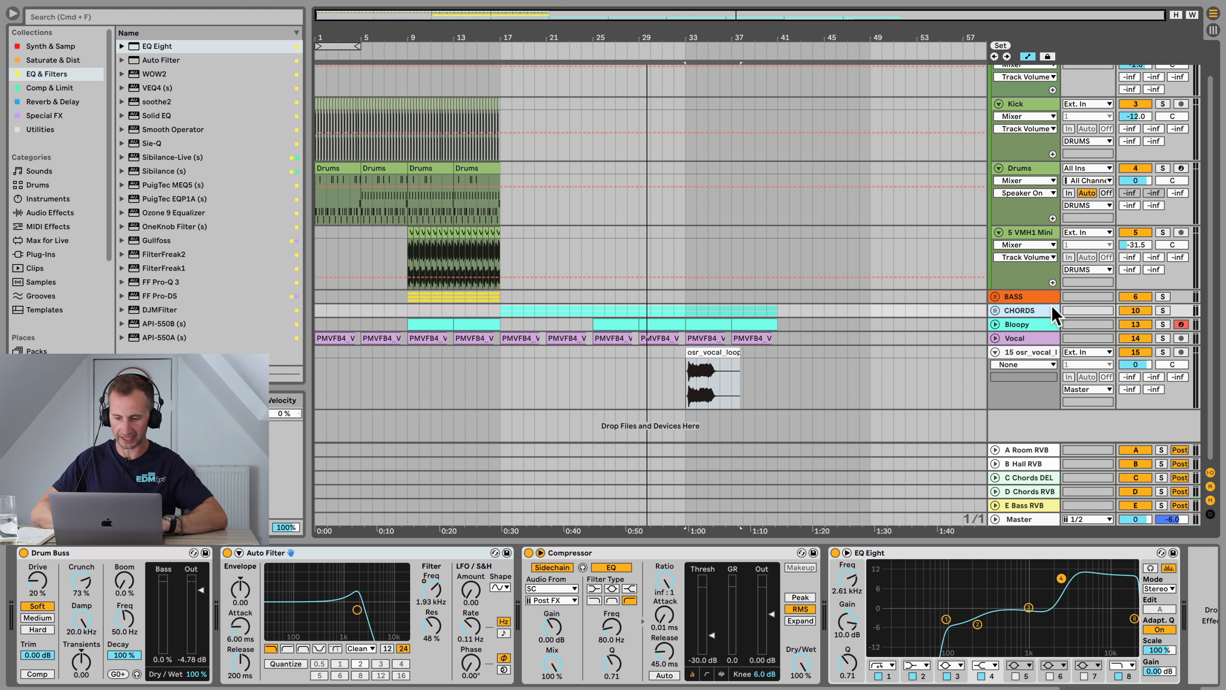
{"action": "key", "text": "Tab"}
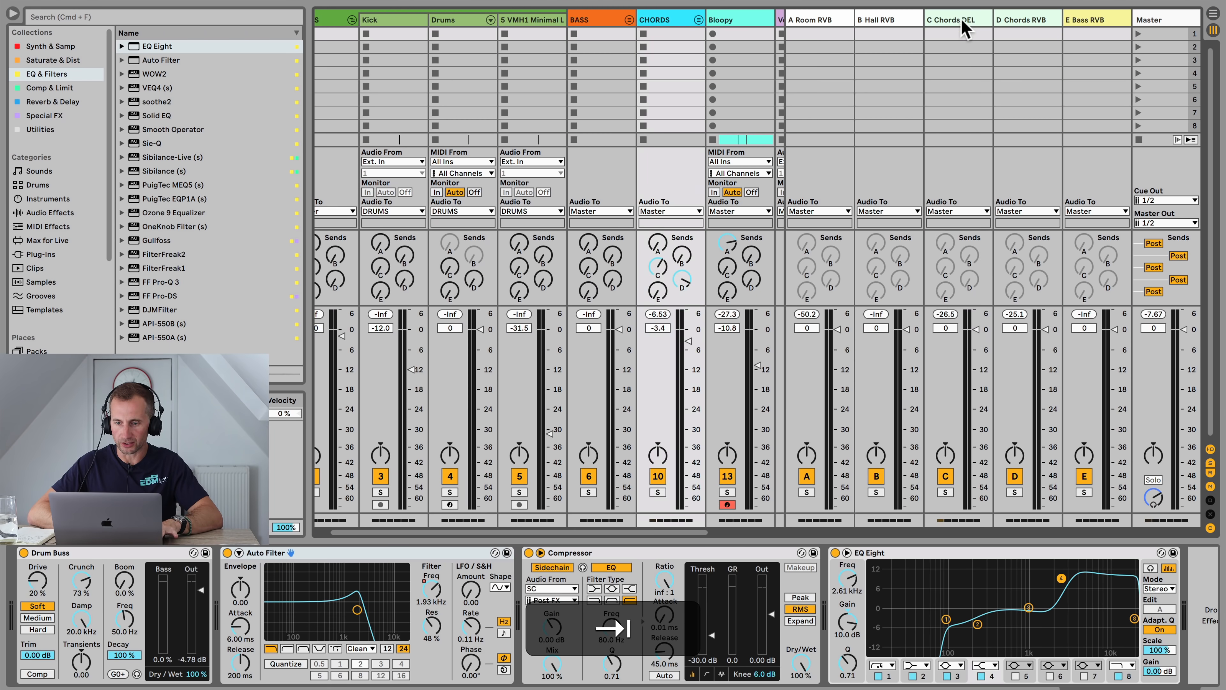
{"action": "left_click", "coordinate": [962, 18]}
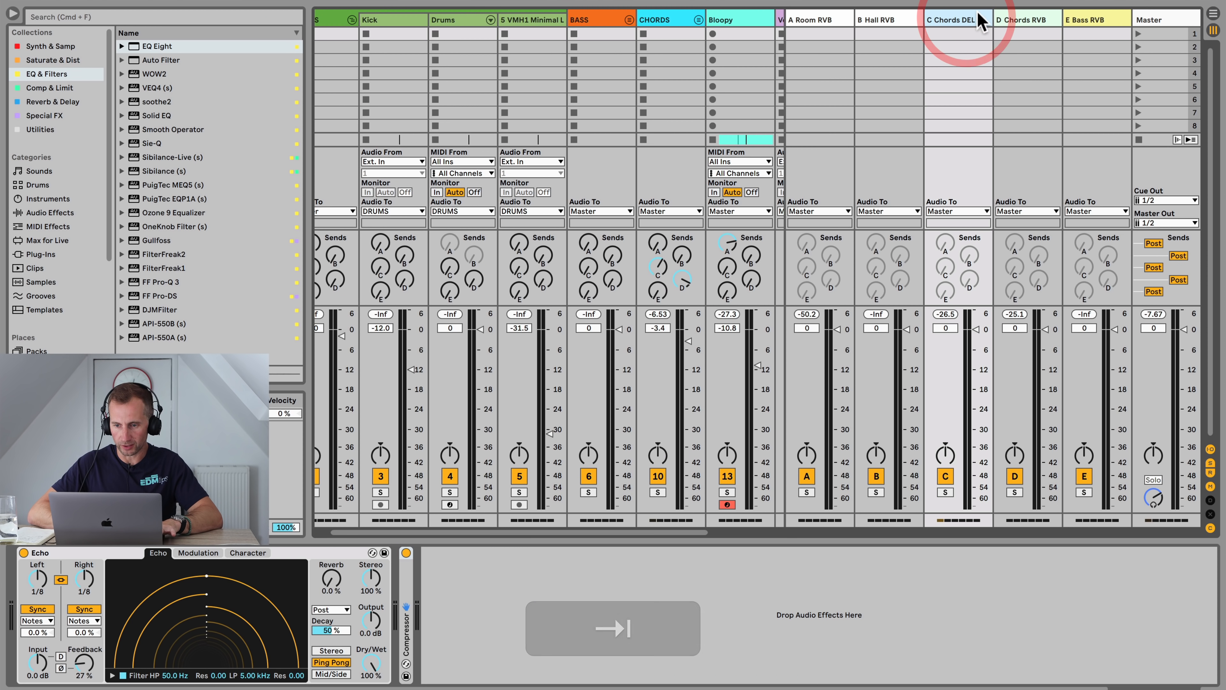
{"action": "left_click", "coordinate": [999, 15]}
{"action": "left_click", "coordinate": [964, 19]}
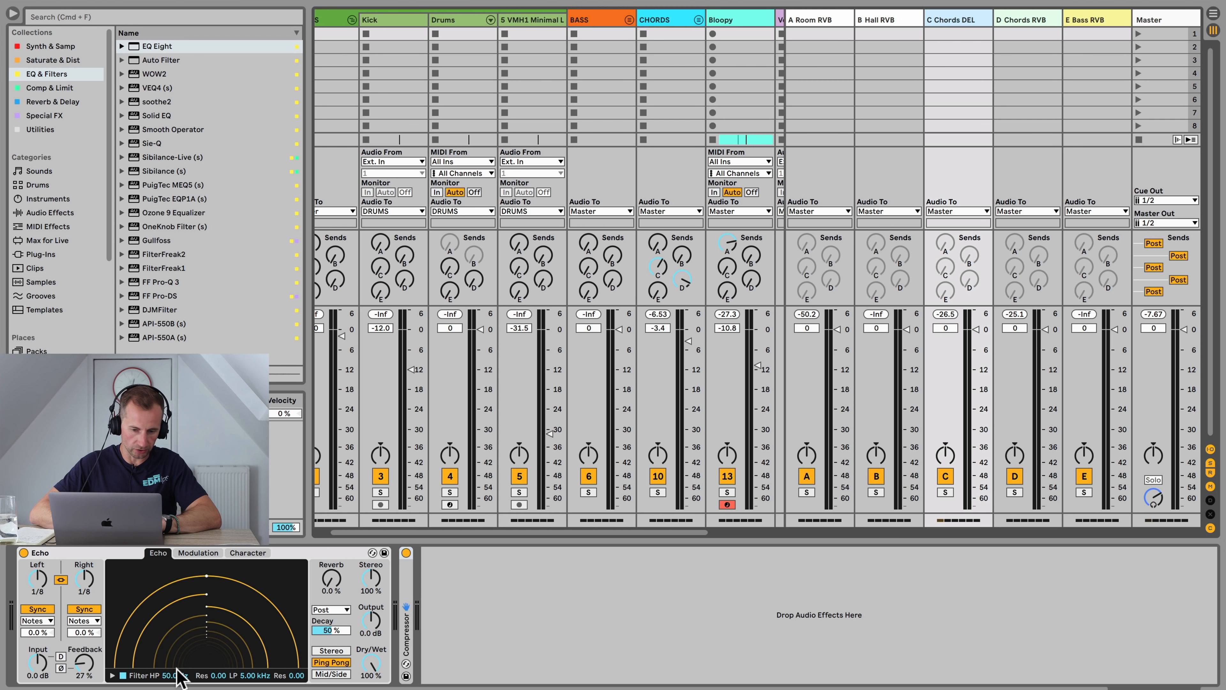
{"action": "key", "text": "Tab"}
{"action": "key", "text": "Tab"}
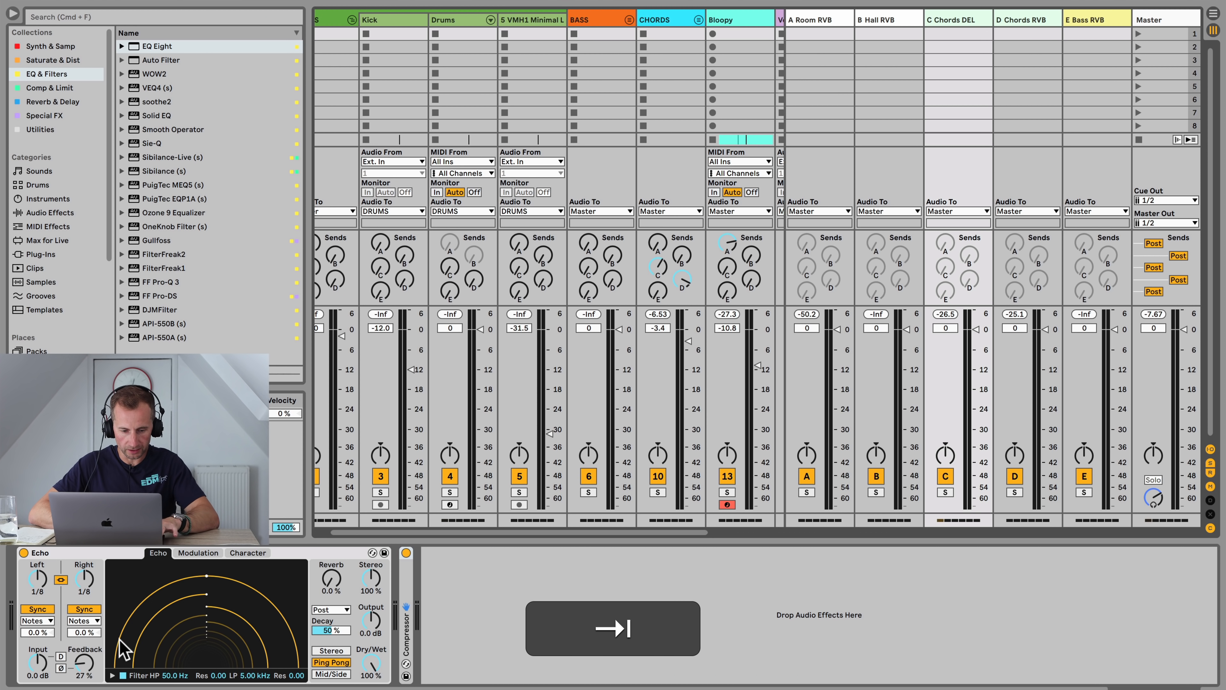
Step: Show the Echo Feedback automation in a new lane and draw a ramp rising to 150% from bar 25 to bar 33
{"action": "right_click", "coordinate": [85, 667]}
{"action": "left_click", "coordinate": [143, 618]}
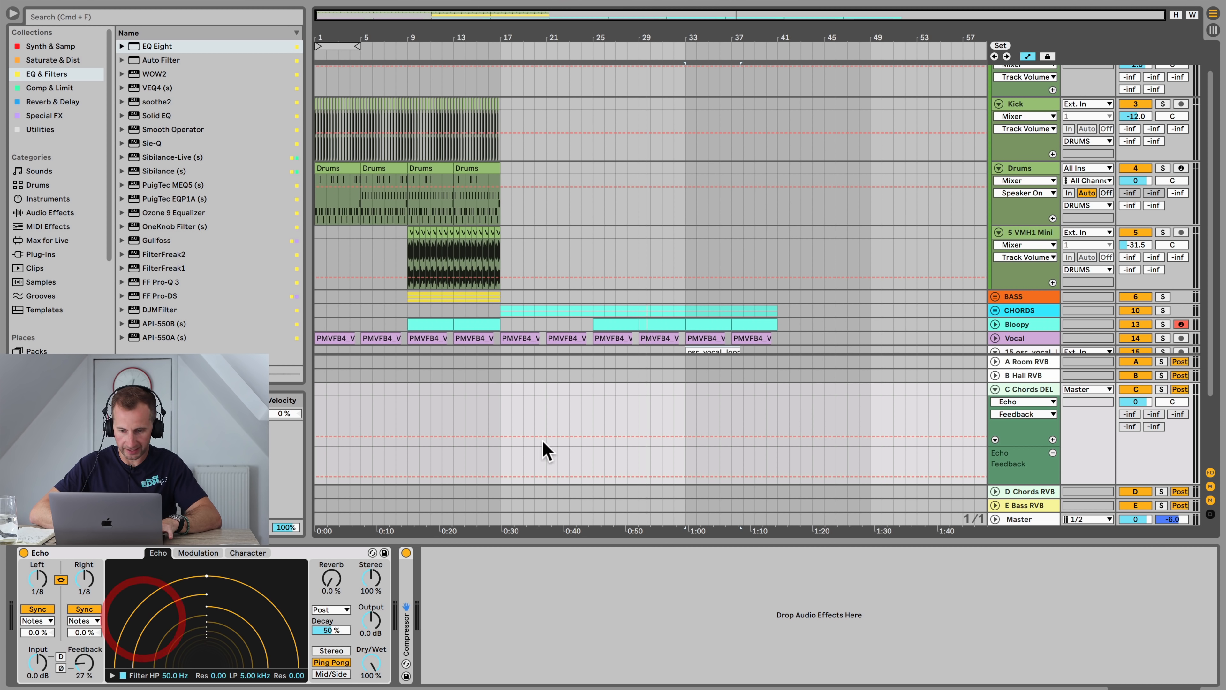
{"action": "left_click", "coordinate": [592, 435]}
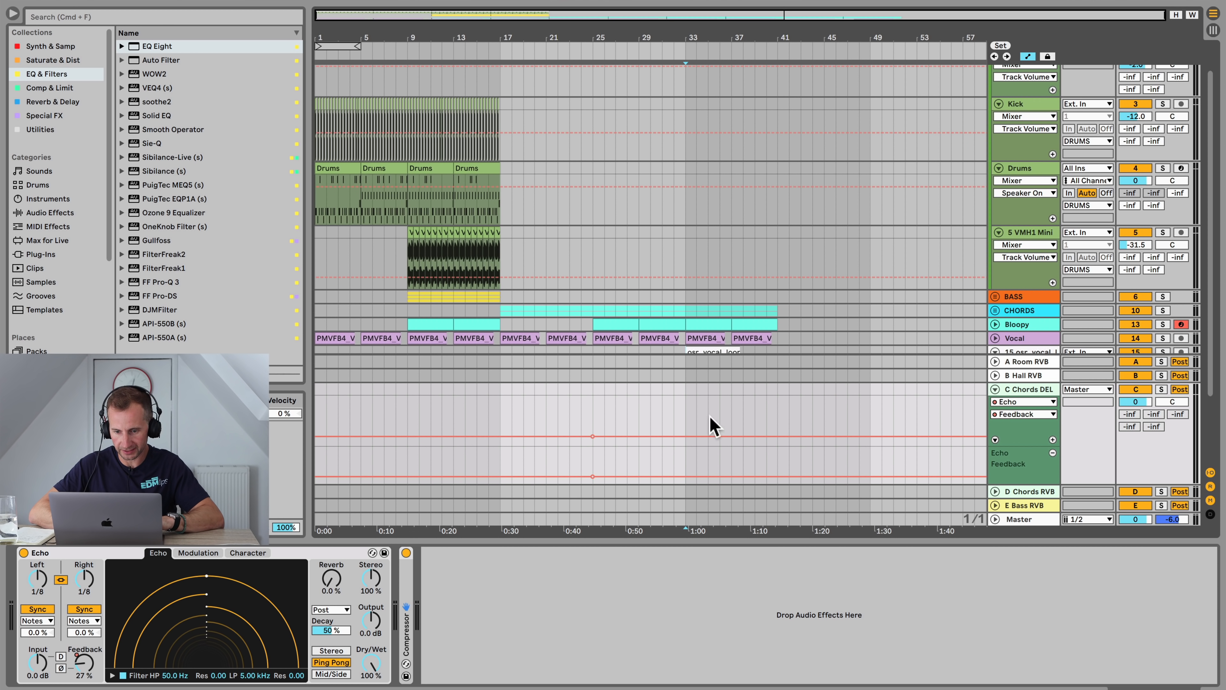
{"action": "left_click_drag", "start_coordinate": [688, 436], "coordinate": [684, 309]}
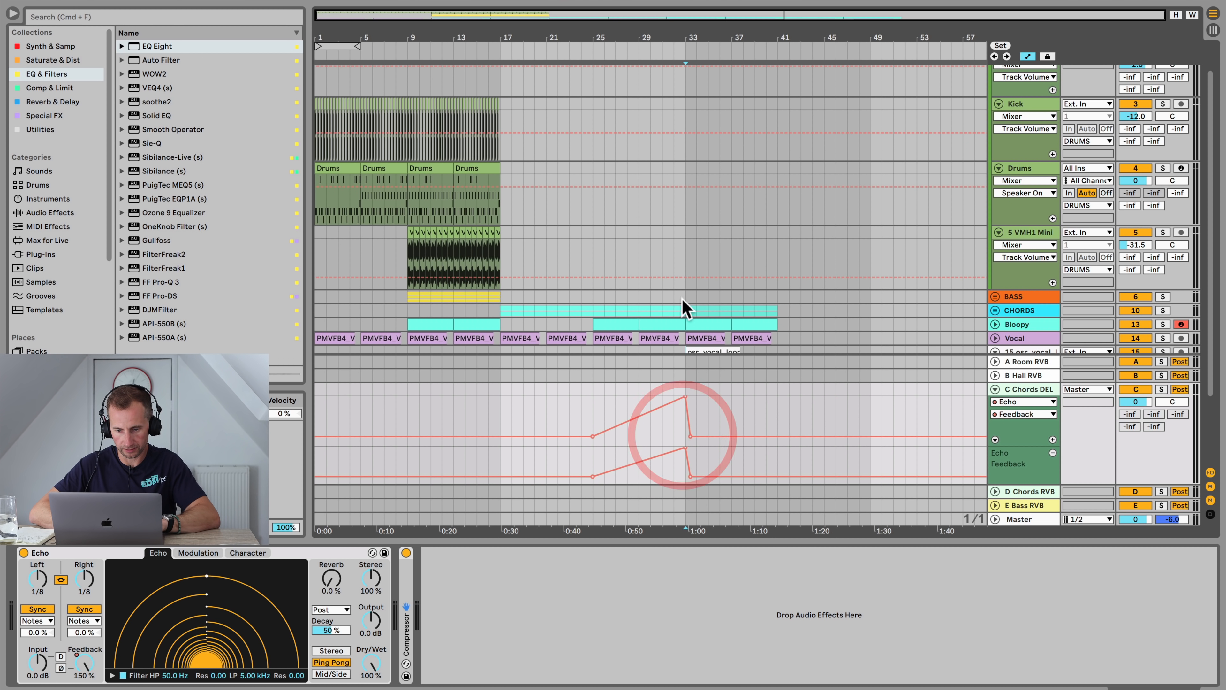
Step: Lower the feedback ramp's peak at bar 33 to about 99%
{"action": "left_click", "coordinate": [605, 50]}
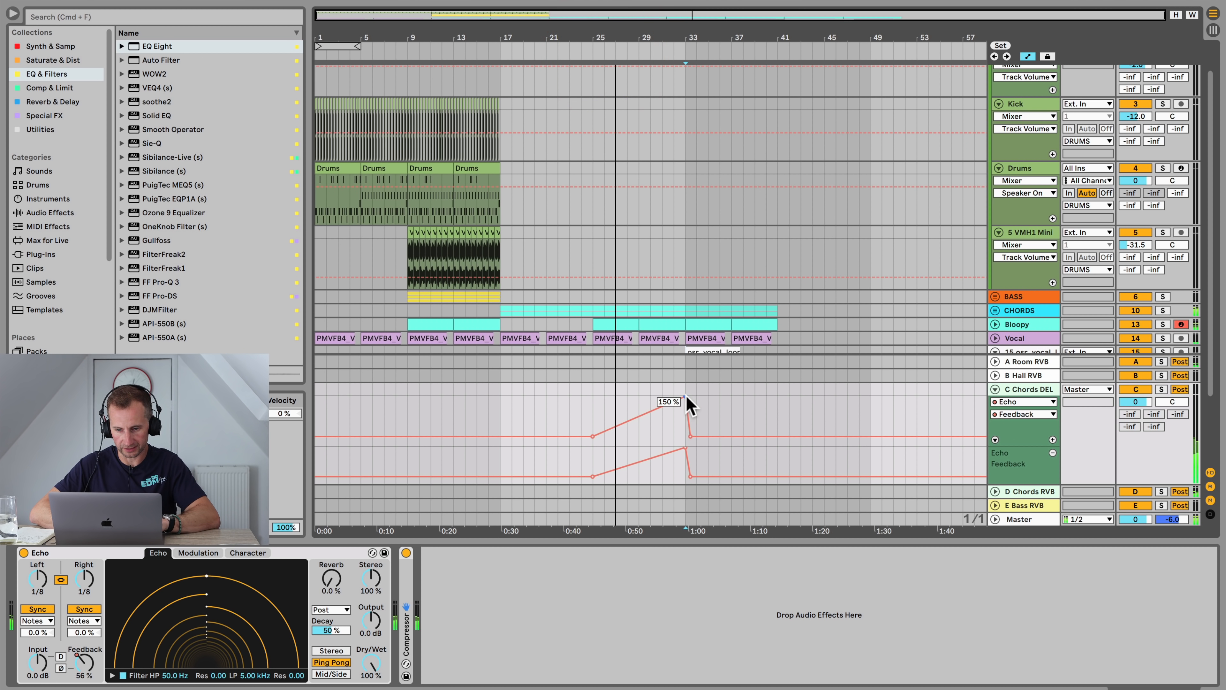
{"action": "left_click_drag", "start_coordinate": [686, 396], "coordinate": [685, 414]}
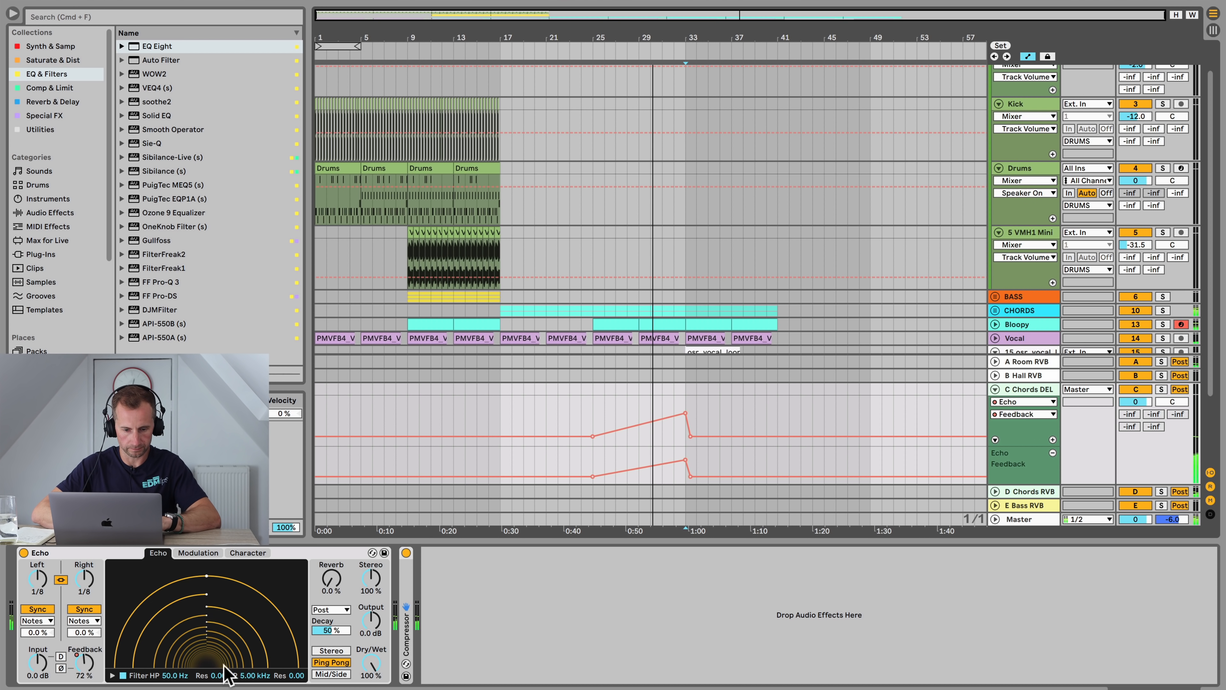
Step: Raise the Echo filter's low-pass cutoff to 13.5 kHz and play the build-up
{"action": "left_click", "coordinate": [124, 677]}
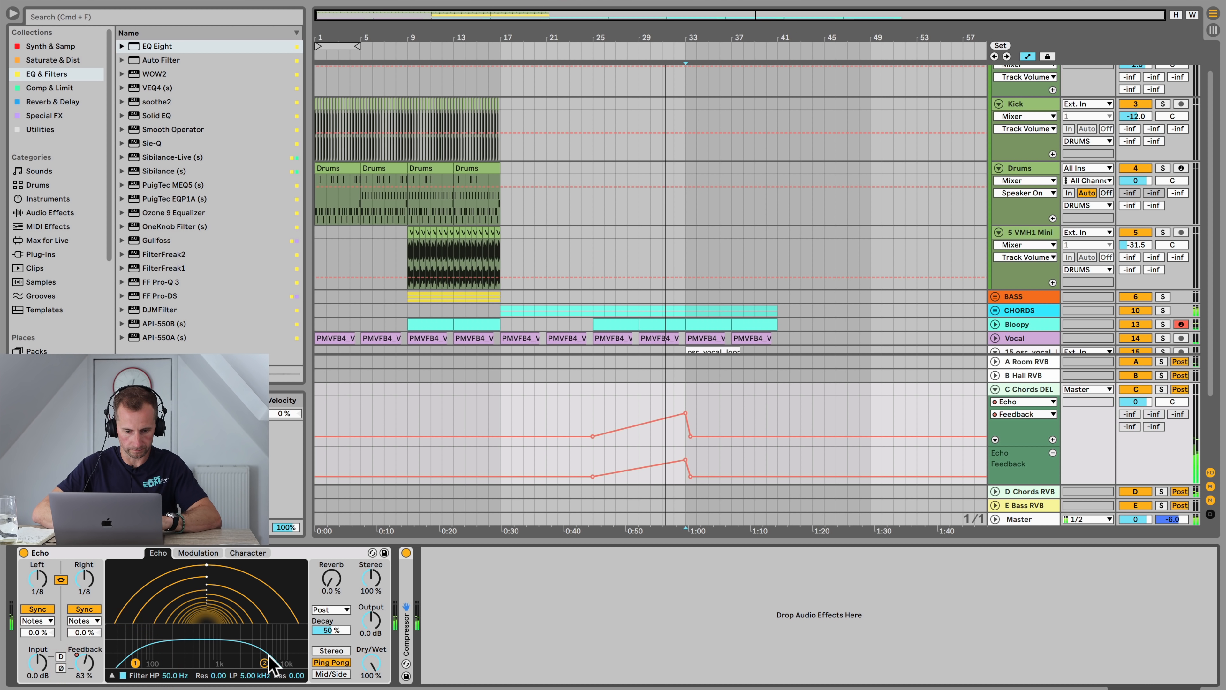
{"action": "left_click_drag", "start_coordinate": [277, 657], "coordinate": [303, 652]}
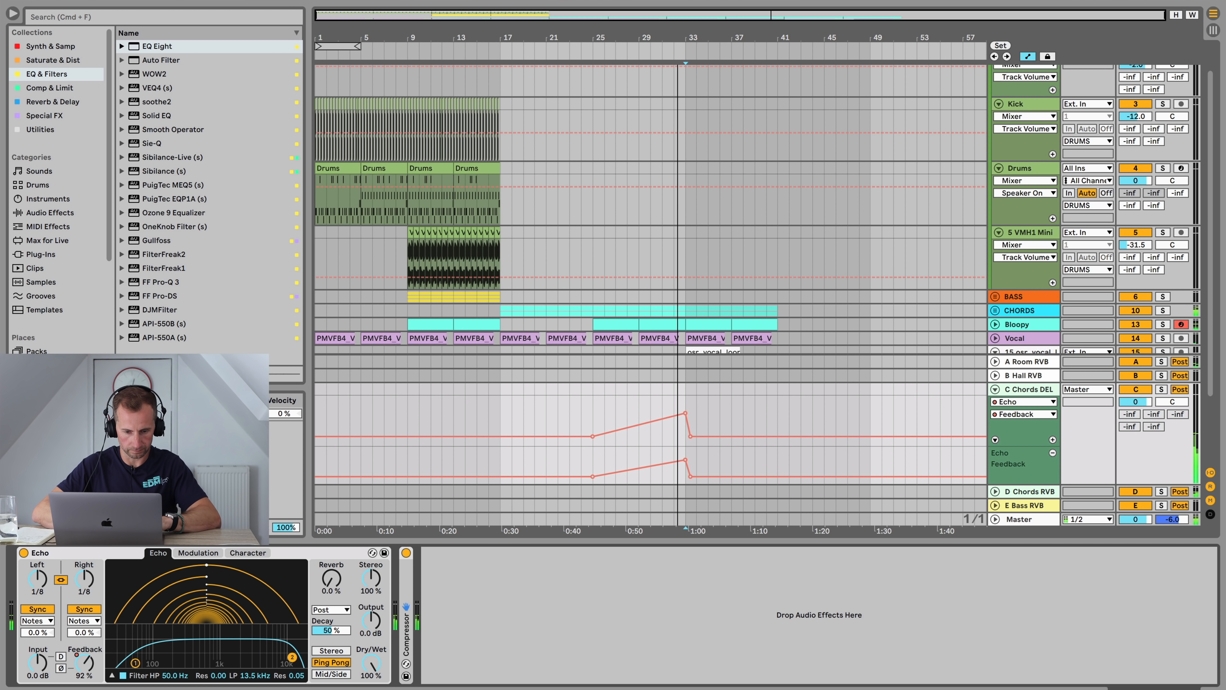
{"action": "key", "text": "space"}
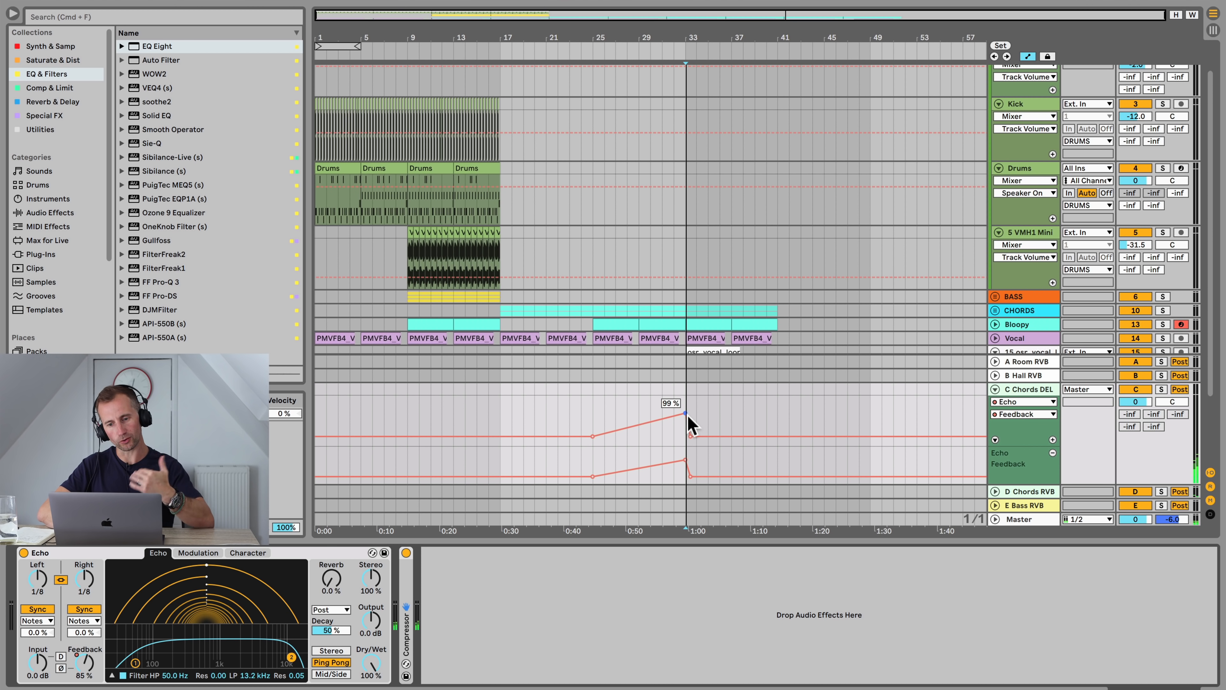
Step: Try dragging the feedback ramp's peak down to 0%, then undo it
{"action": "left_click_drag", "start_coordinate": [687, 414], "coordinate": [686, 444]}
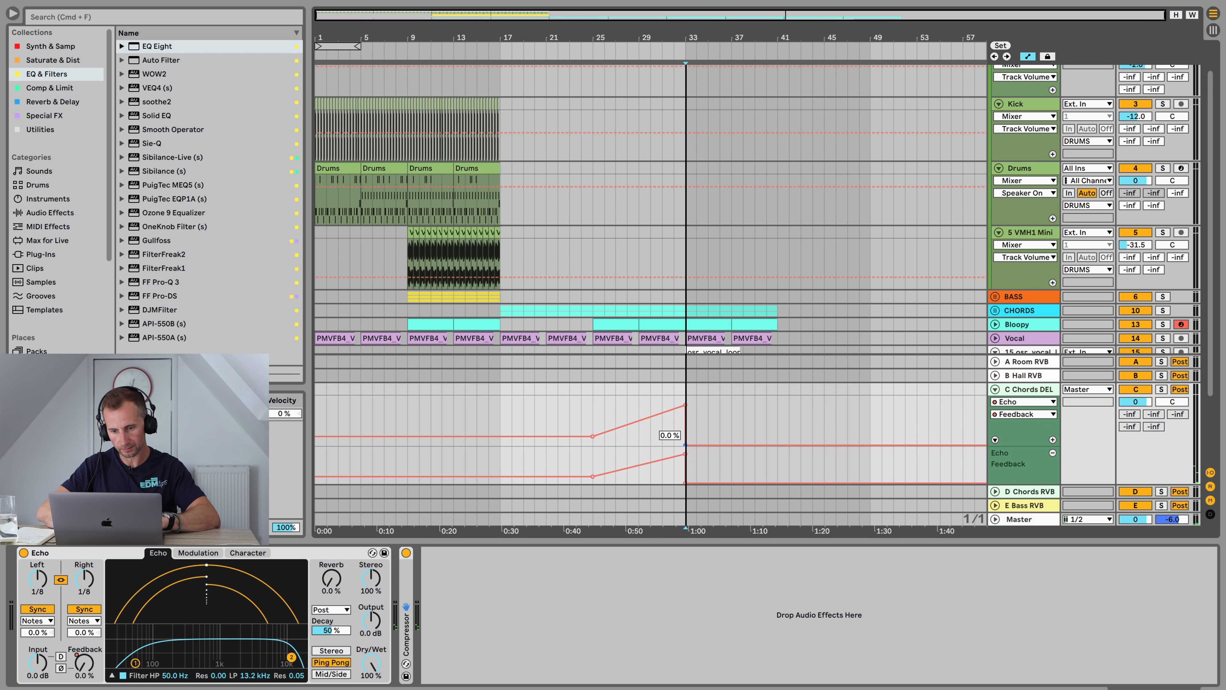
{"action": "key", "text": "super+z"}
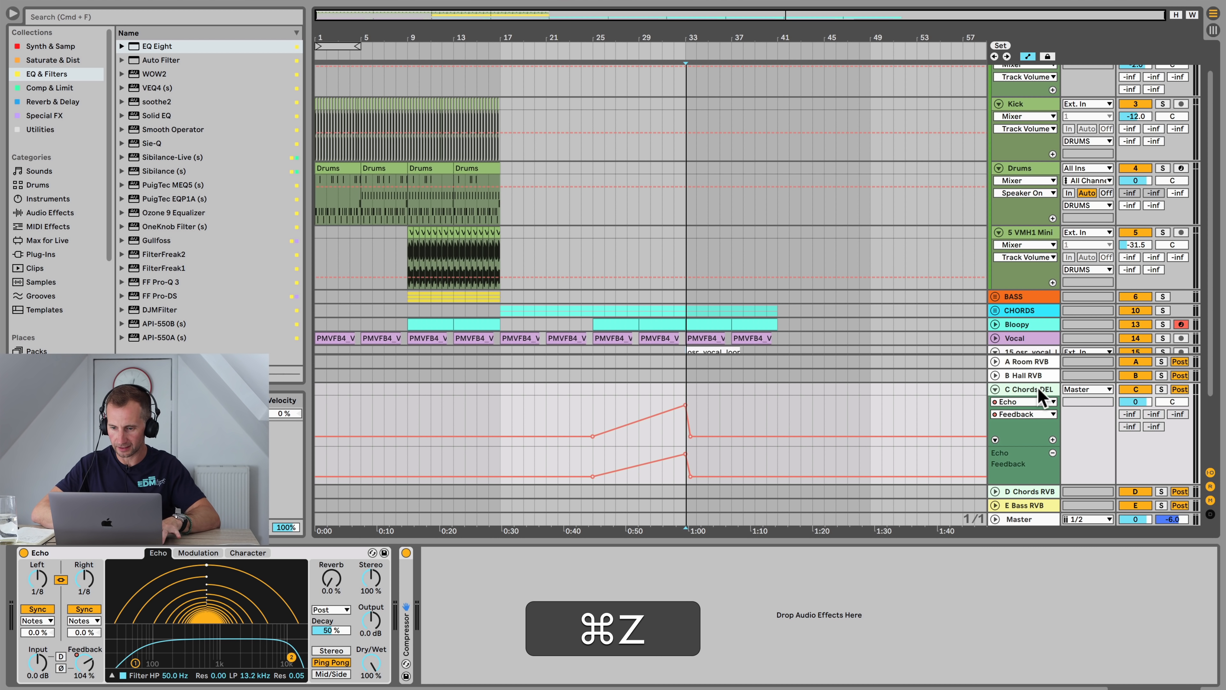
Step: Unfold the CHORDS group and automate its C Chords DEL send to drop after bar 33
{"action": "key", "text": "a"}
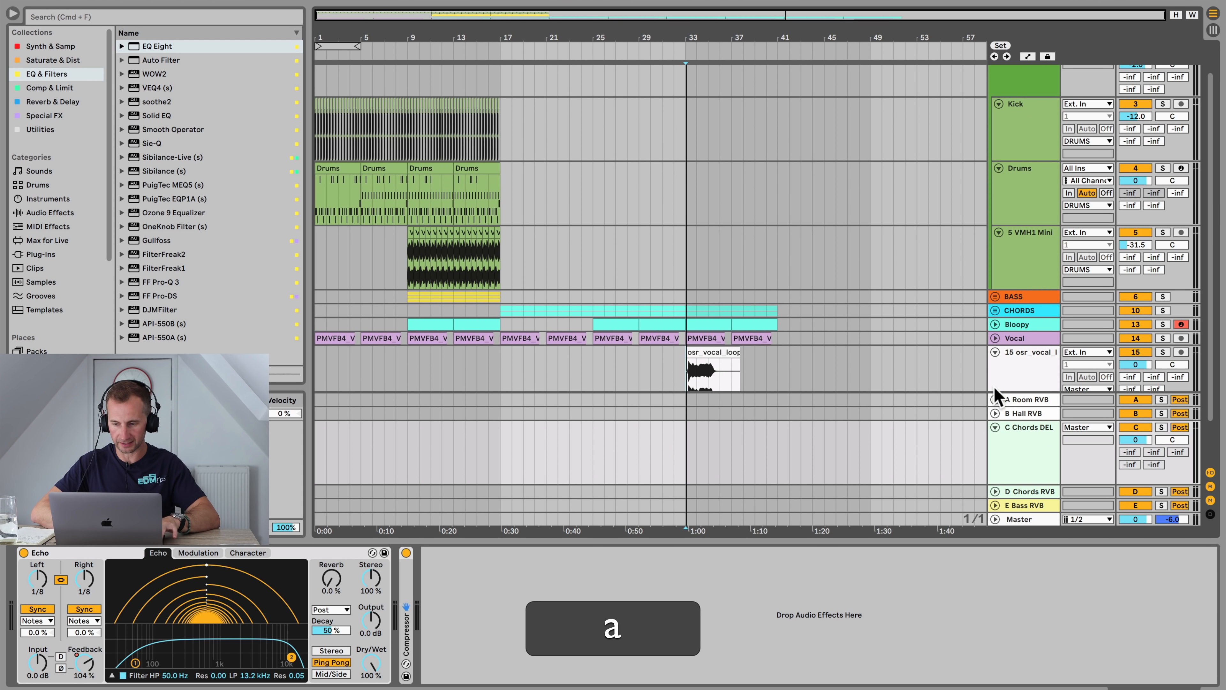
{"action": "left_click", "coordinate": [996, 311]}
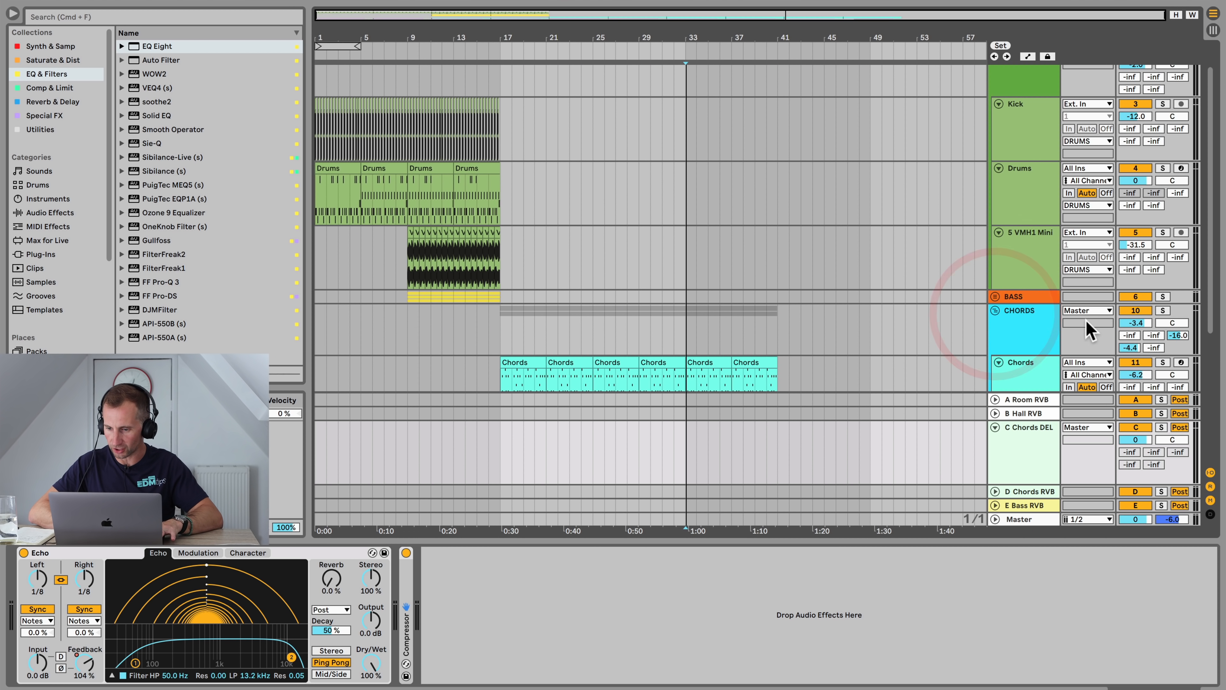
{"action": "right_click", "coordinate": [1174, 341]}
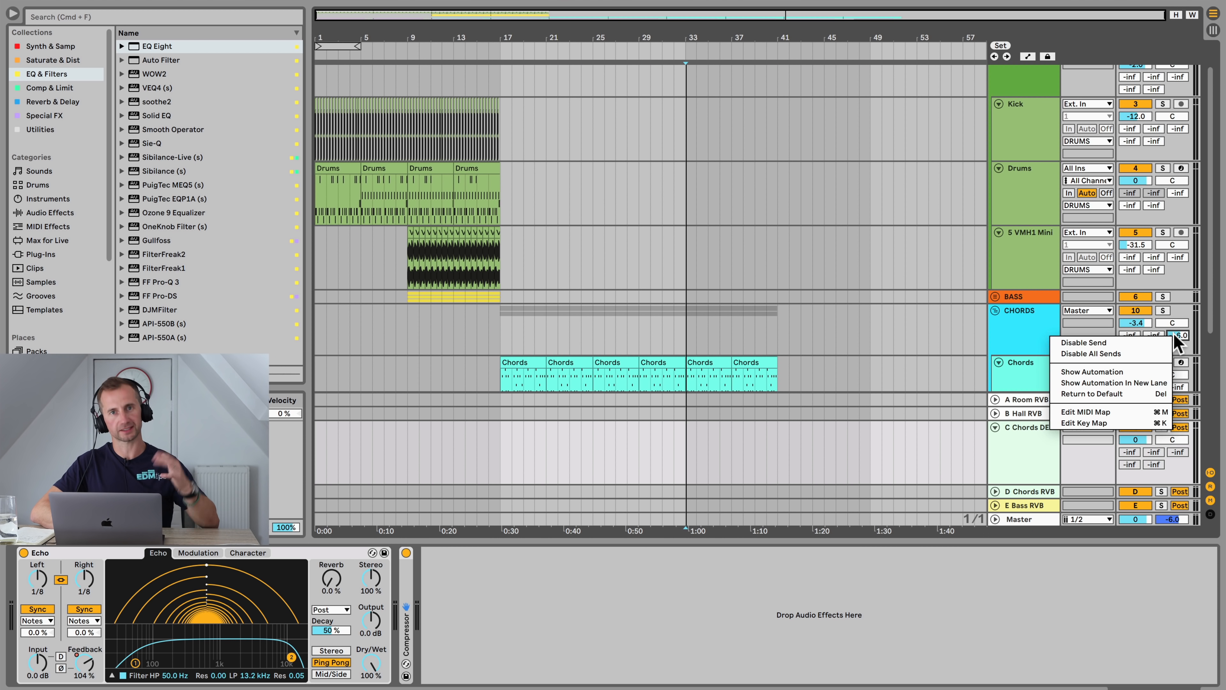
{"action": "left_click", "coordinate": [1124, 371]}
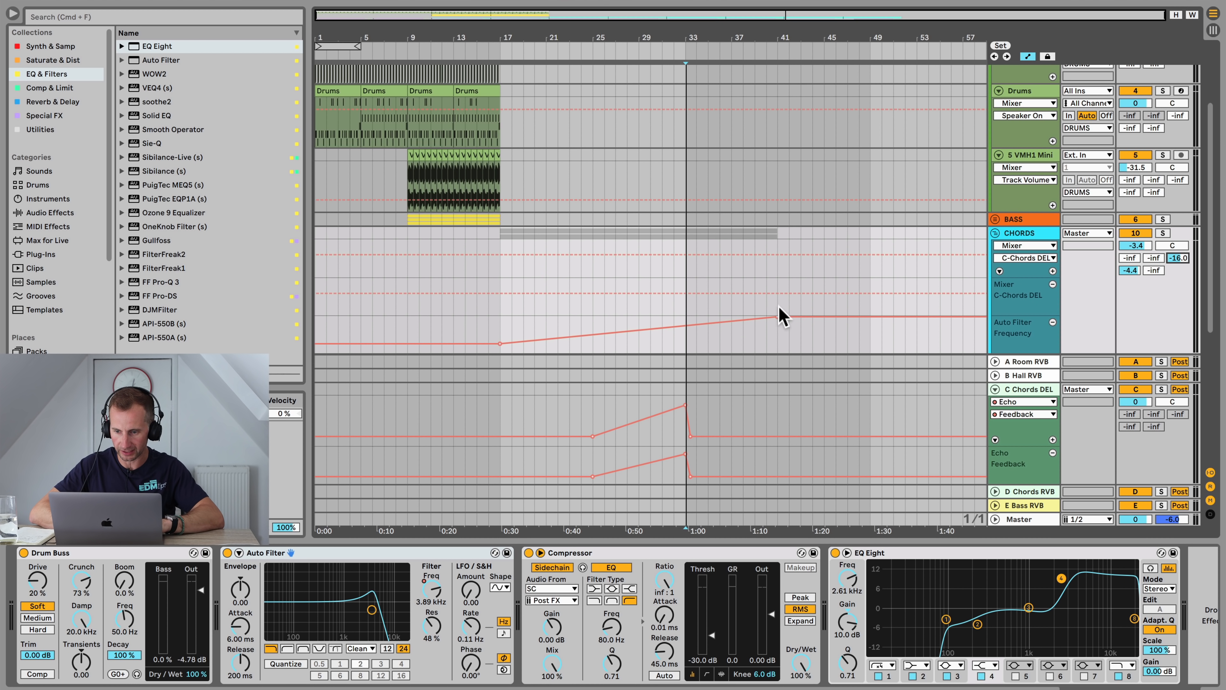
{"action": "left_click", "coordinate": [685, 293]}
{"action": "left_click_drag", "start_coordinate": [703, 296], "coordinate": [699, 306]}
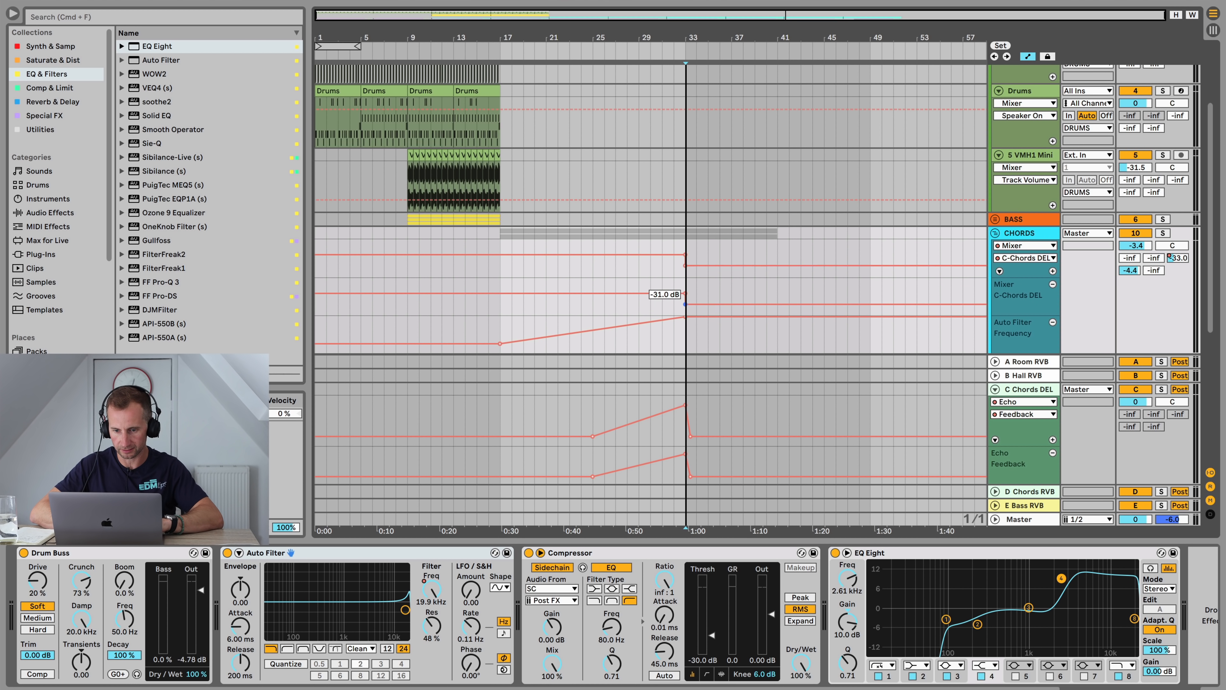
Step: Show the CHORDS group's D Chords RVB send automation in a new lane and make it drop after bar 33
{"action": "right_click", "coordinate": [1130, 270]}
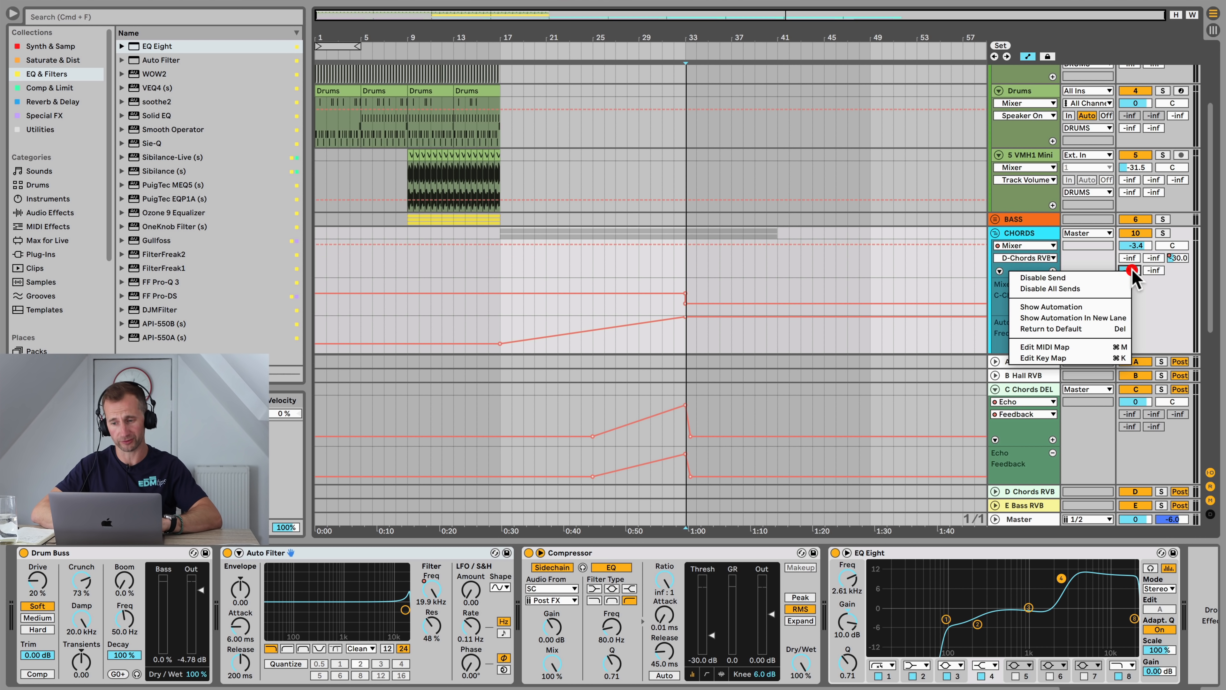
{"action": "left_click", "coordinate": [1098, 317]}
{"action": "left_click", "coordinate": [685, 245]}
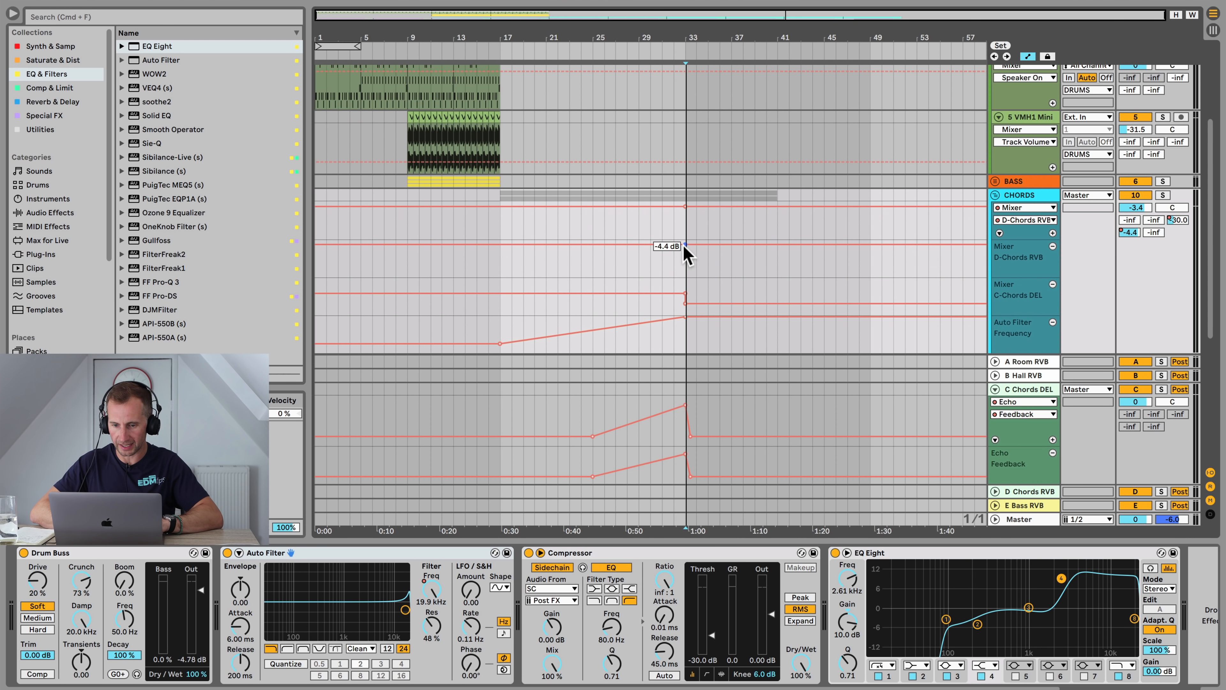
{"action": "left_click_drag", "start_coordinate": [695, 244], "coordinate": [684, 278]}
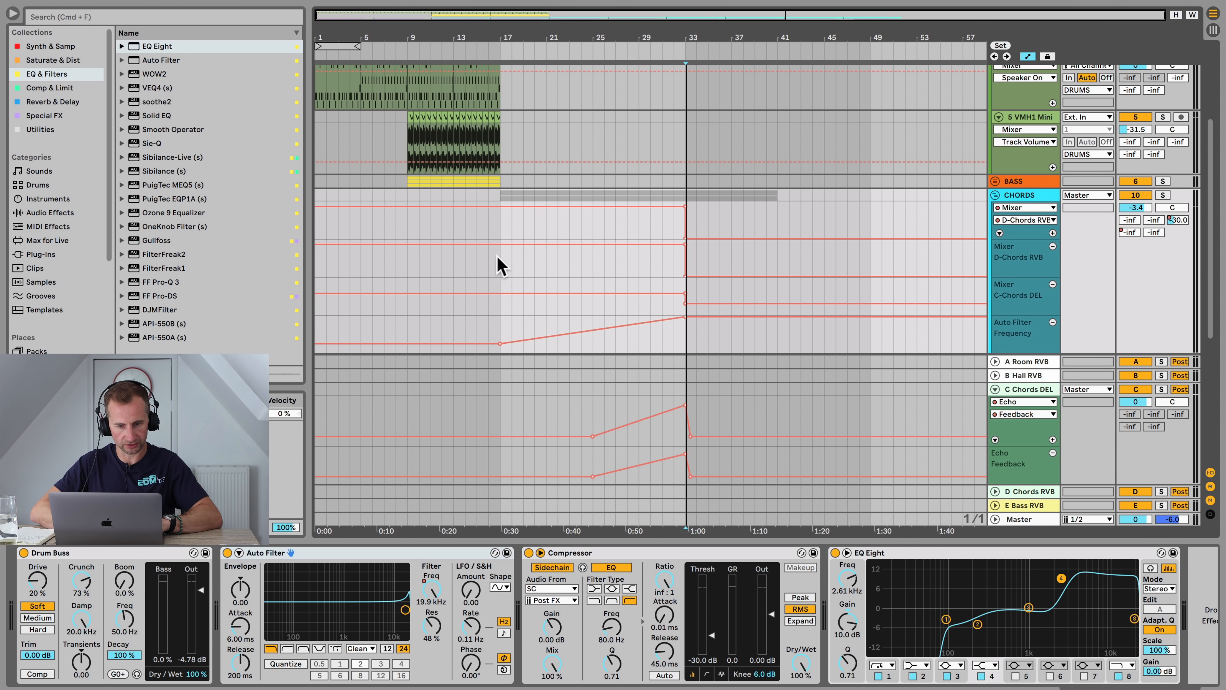
{"action": "left_click", "coordinate": [501, 245]}
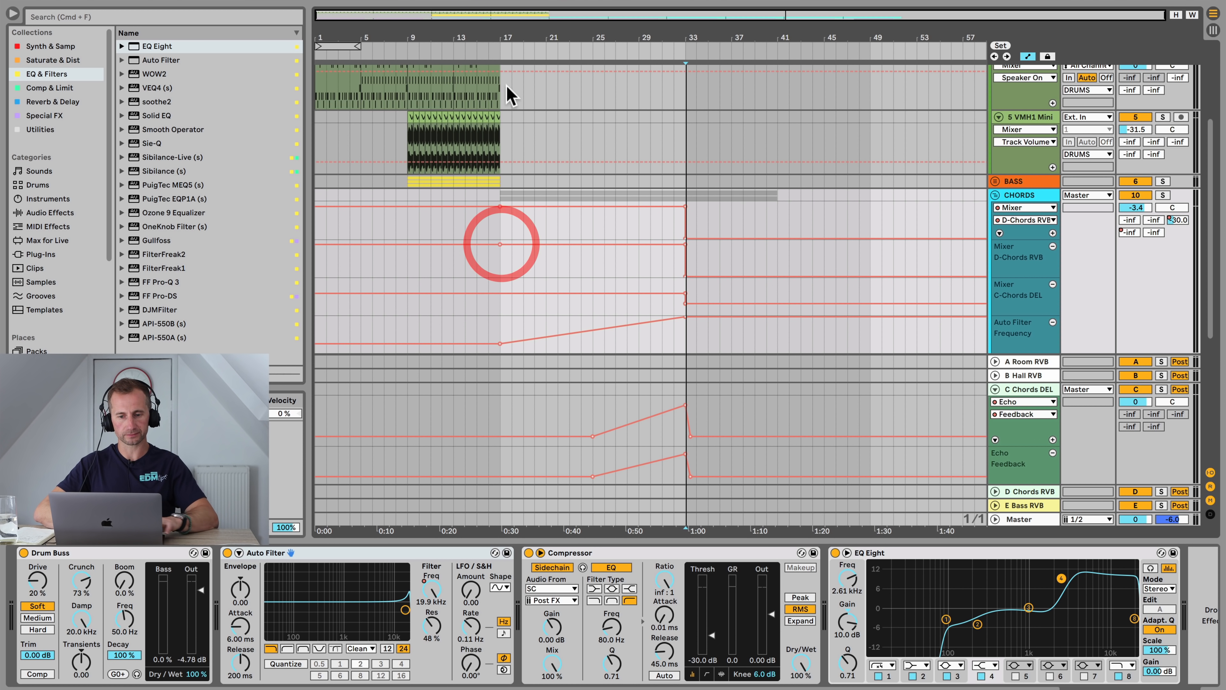
{"action": "left_click", "coordinate": [492, 47]}
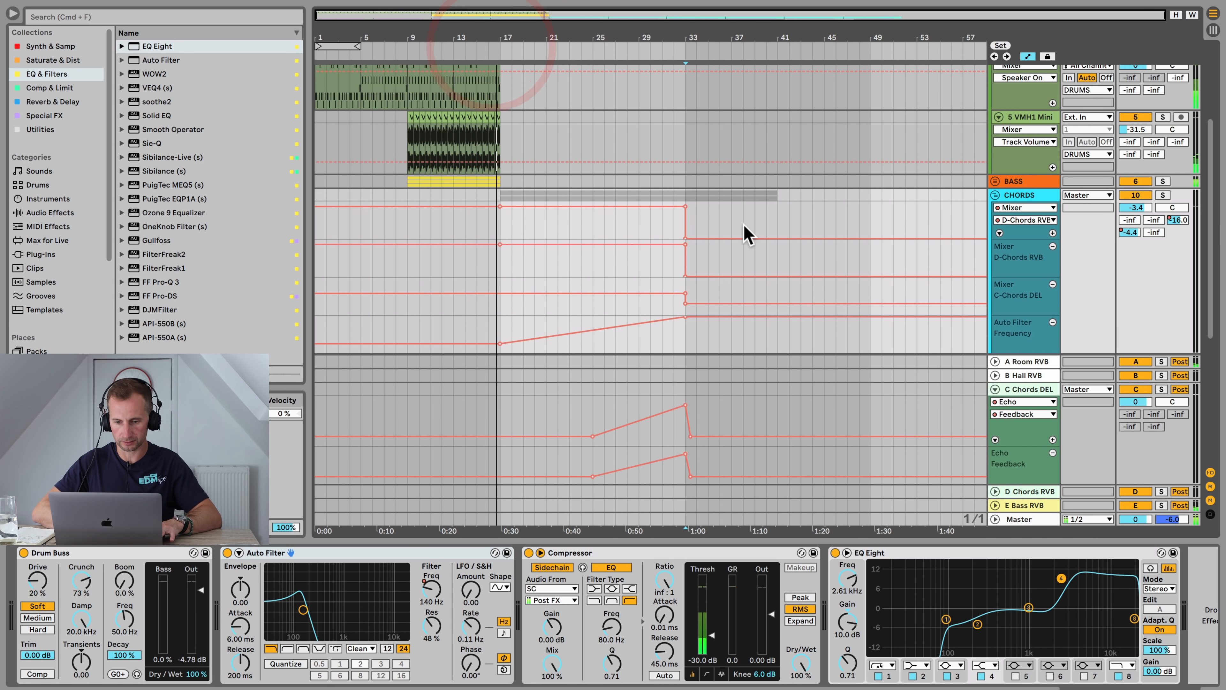
Step: Automate the D Chords RVB reverb's Decay Time to jump to 19.2 s from bar 17
{"action": "key", "text": "Tab"}
{"action": "key", "text": "Tab"}
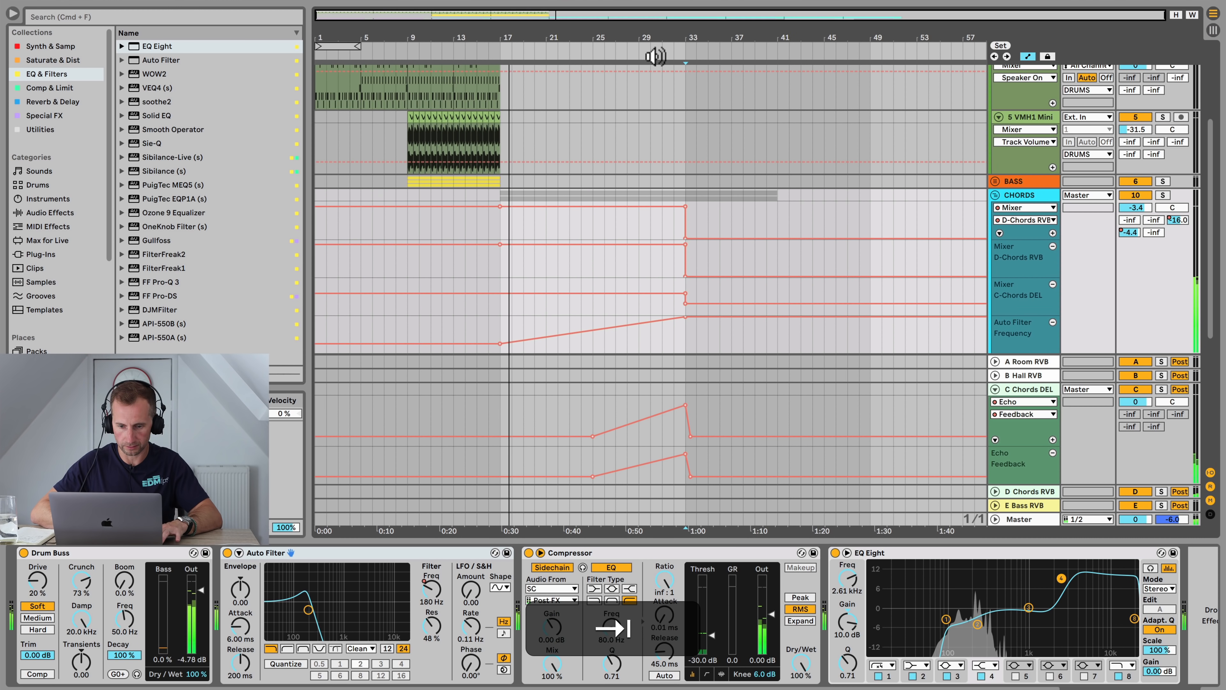
{"action": "key", "text": "Tab"}
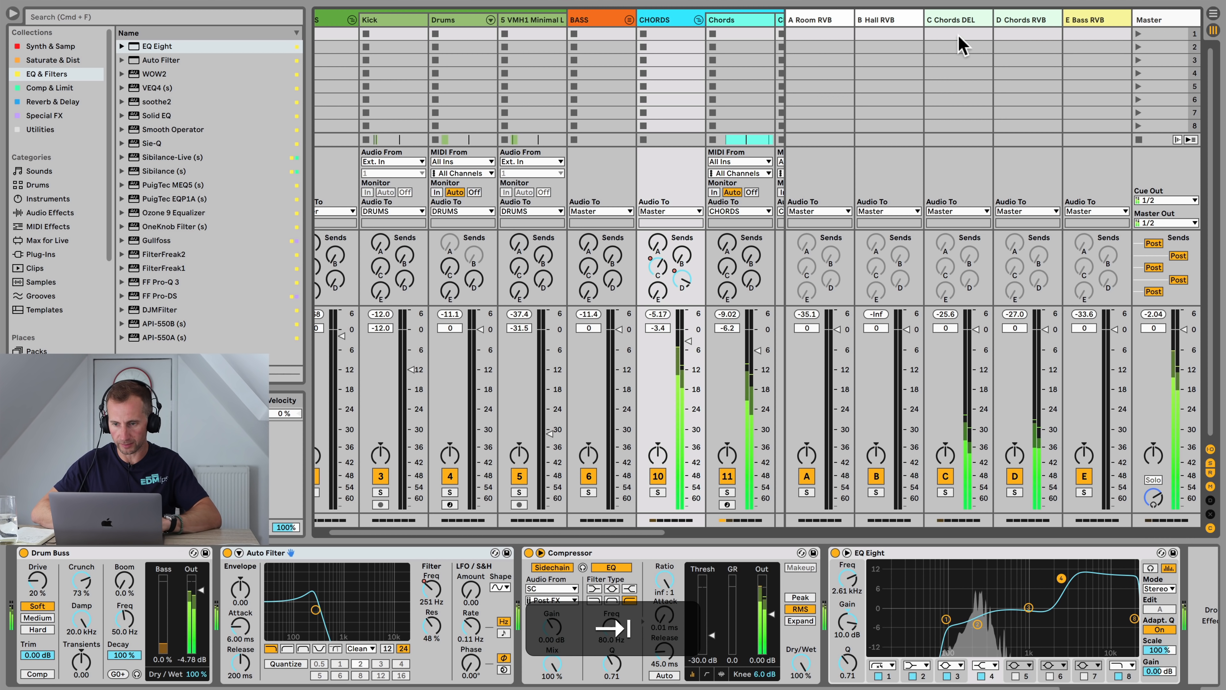
{"action": "left_click", "coordinate": [1016, 19]}
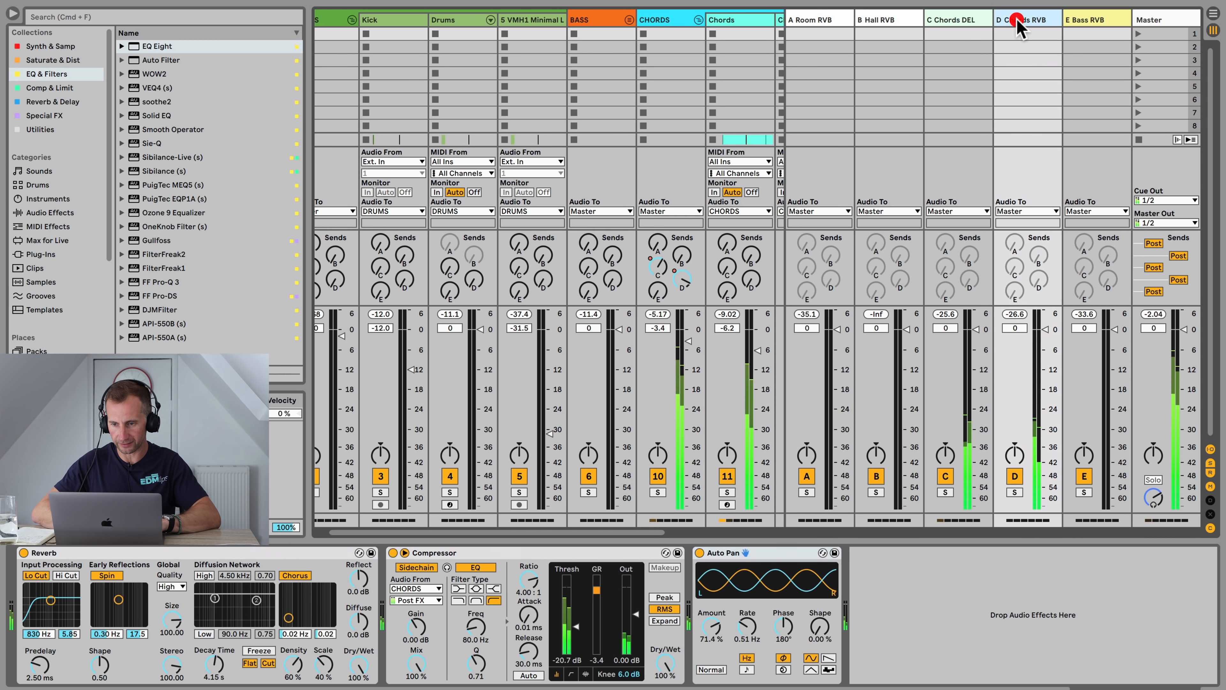
{"action": "right_click", "coordinate": [216, 666]}
{"action": "left_click", "coordinate": [263, 614]}
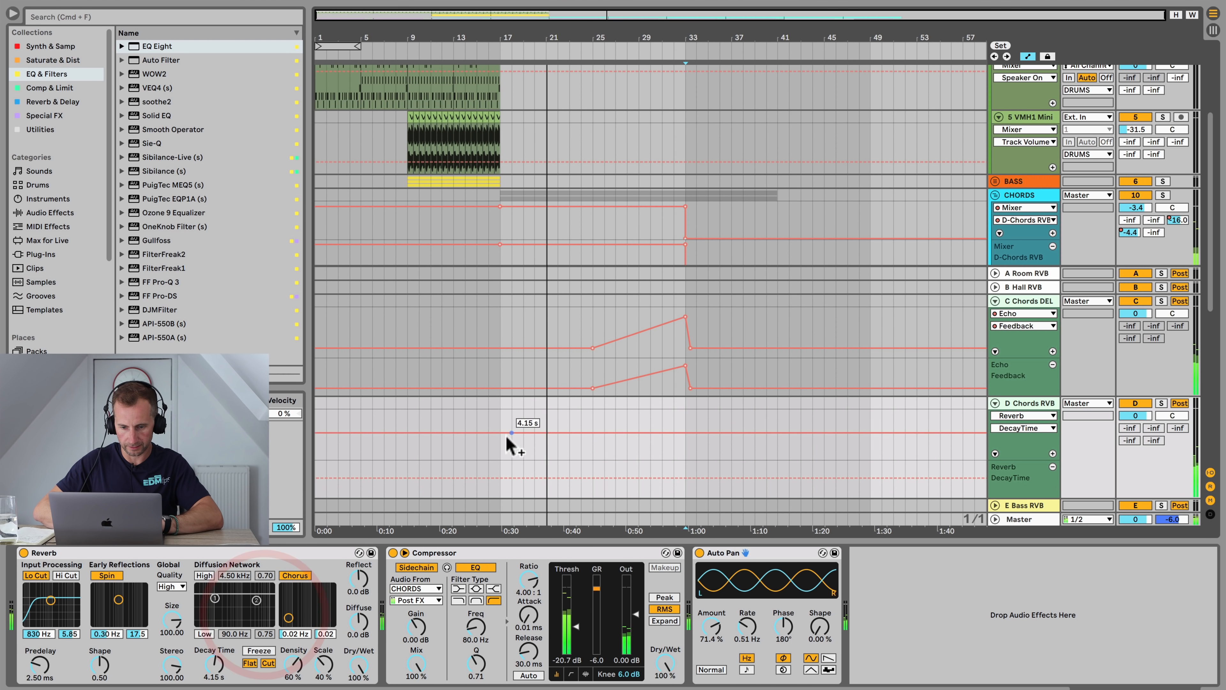
{"action": "left_click", "coordinate": [486, 433]}
{"action": "left_click_drag", "start_coordinate": [501, 432], "coordinate": [489, 419]}
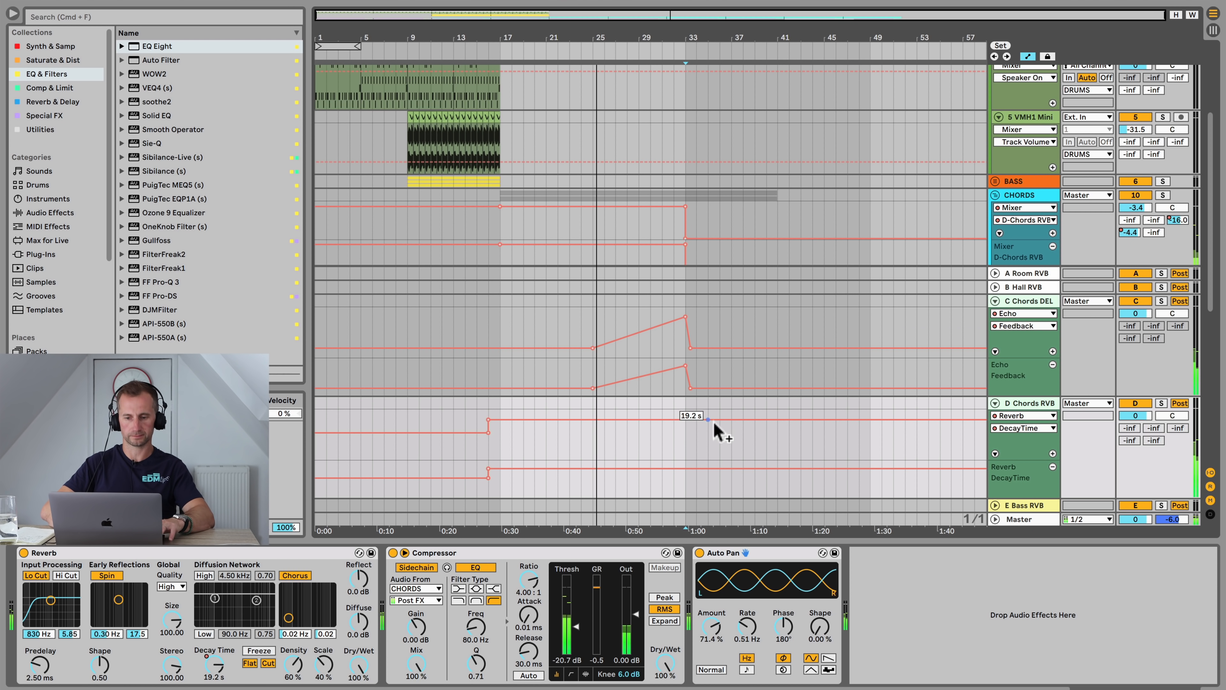
{"action": "key", "text": "shift+Tab"}
{"action": "key", "text": "shift+Tab"}
{"action": "key", "text": "Tab"}
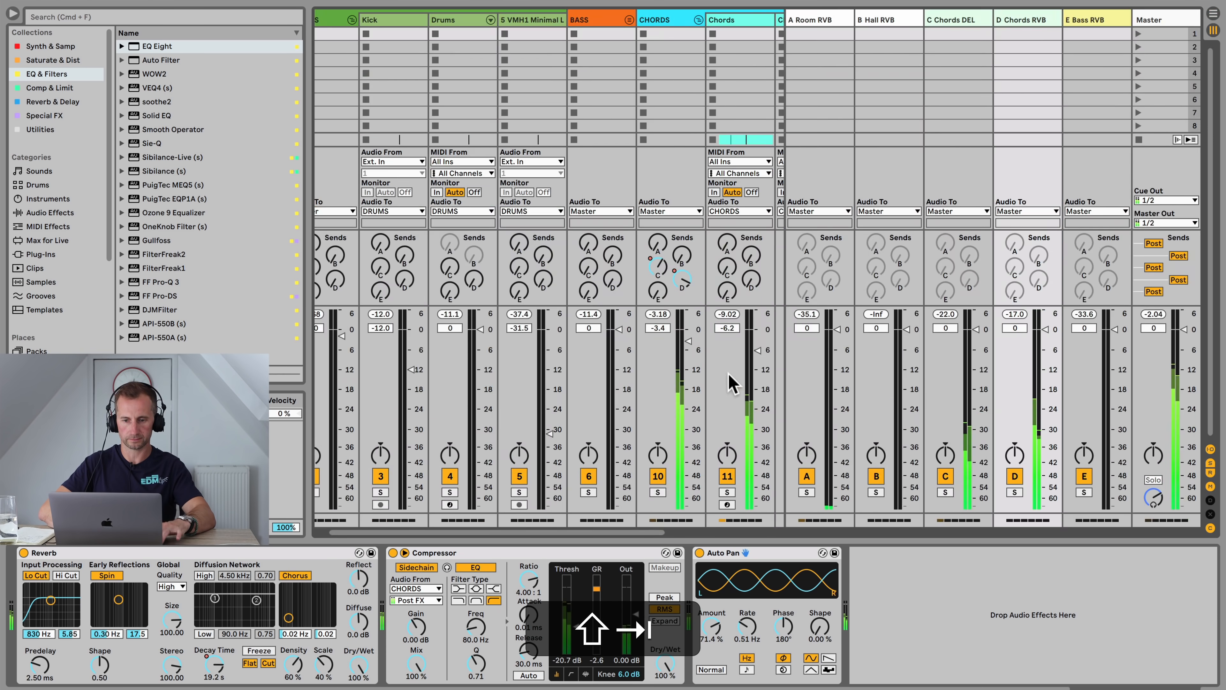
{"action": "key", "text": "Tab"}
{"action": "scroll", "coordinate": [729, 373], "scroll_direction": "up", "scroll_amount": 10}
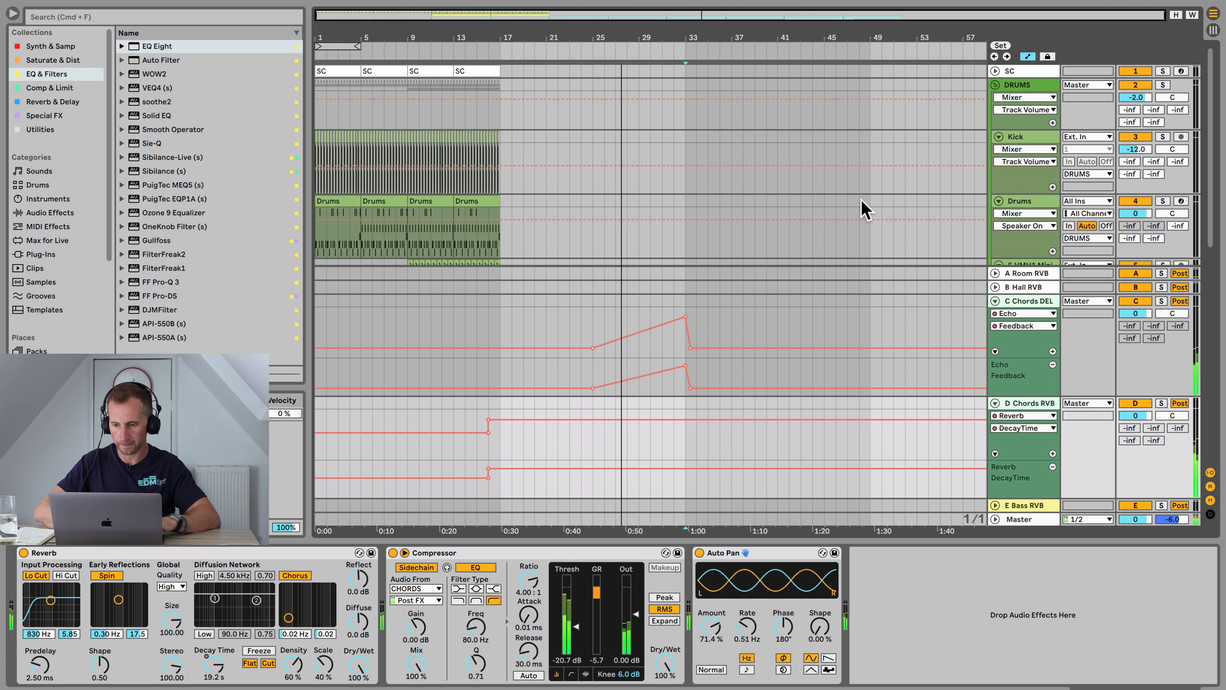
{"action": "key", "text": "a"}
{"action": "scroll", "coordinate": [638, 235], "scroll_direction": "down", "scroll_amount": 5}
{"action": "key", "text": "space"}
{"action": "scroll", "coordinate": [599, 184], "scroll_direction": "up", "scroll_amount": 3}
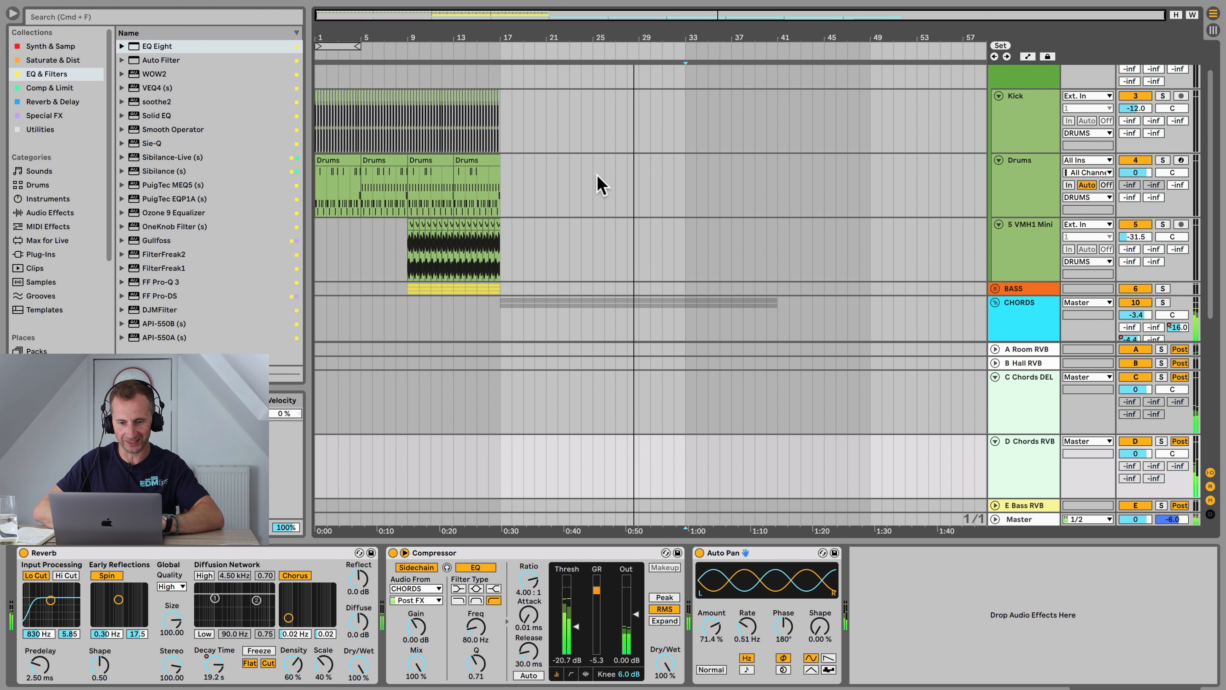
Step: Open the Drums clip at bar 9 to inspect its note pattern
{"action": "left_click", "coordinate": [414, 186]}
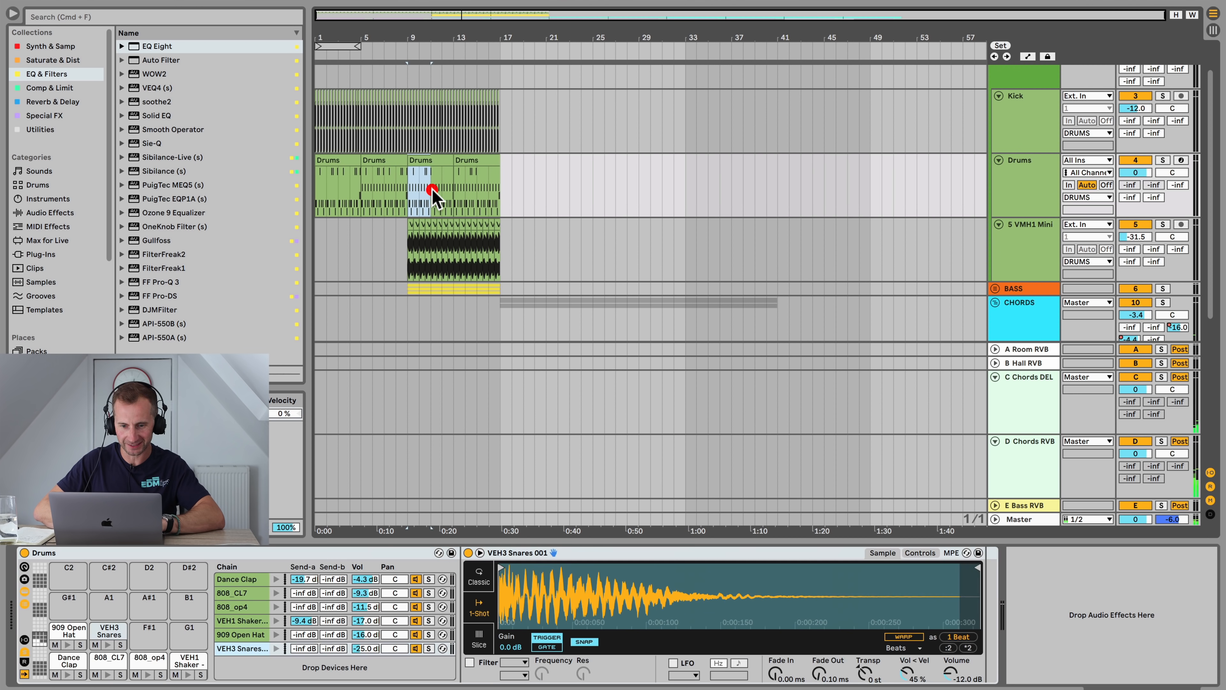
{"action": "left_click", "coordinate": [389, 161]}
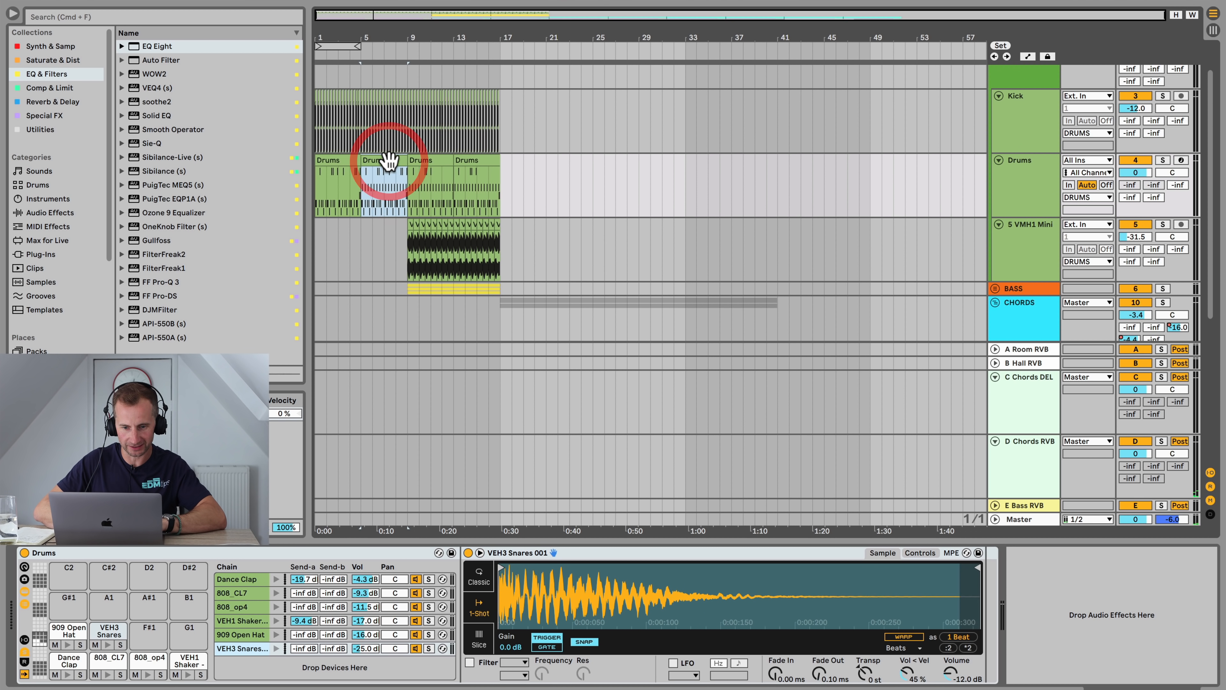
{"action": "double_click", "coordinate": [424, 161]}
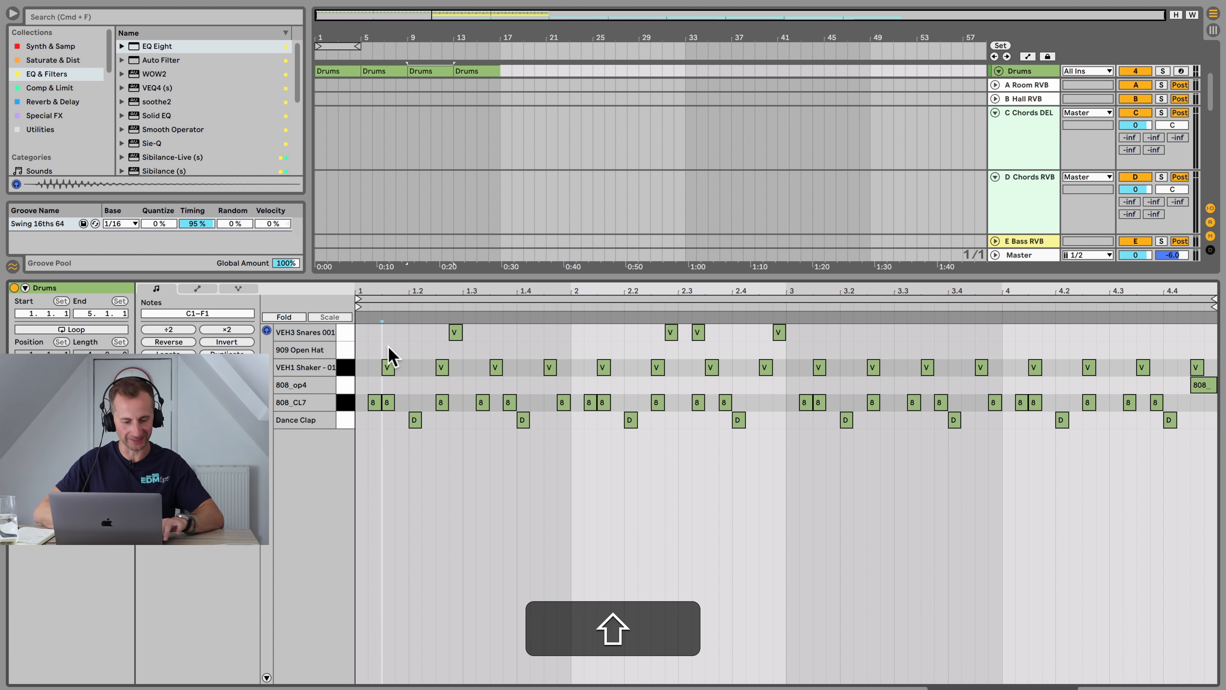
{"action": "key", "text": "shift+Tab"}
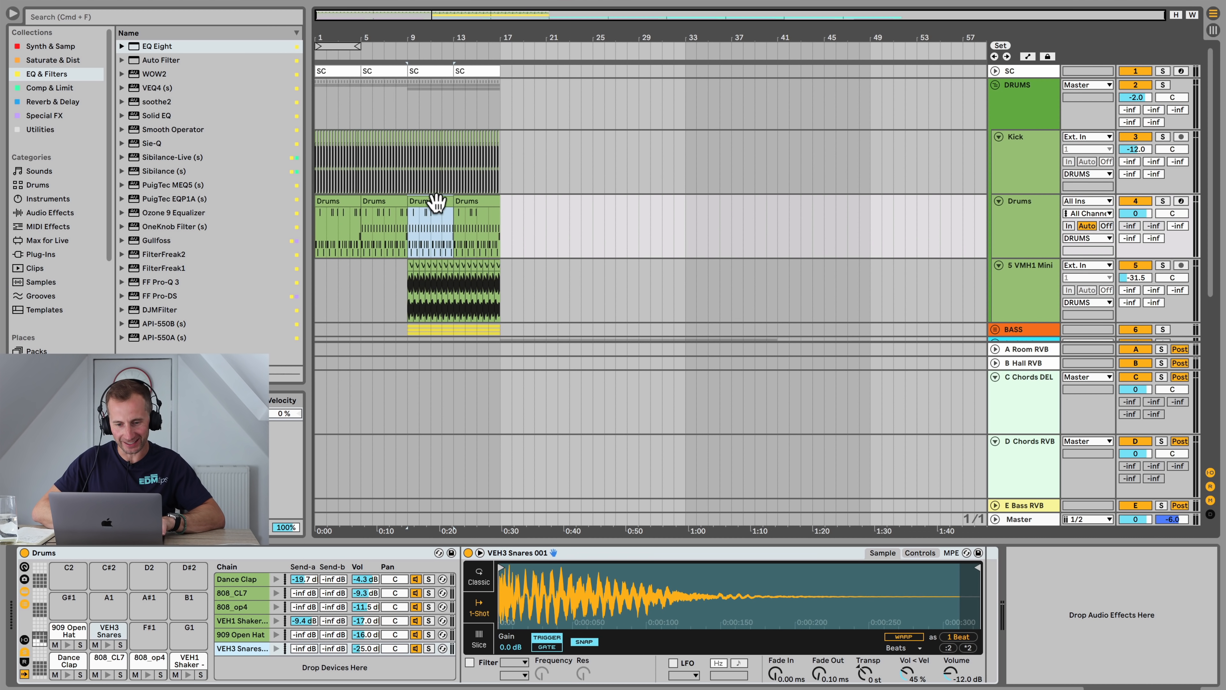
Step: Copy a one-bar snare section of the Drums clip to bar 25
{"action": "double_click", "coordinate": [435, 201]}
{"action": "left_click_drag", "start_coordinate": [438, 329], "coordinate": [781, 329]}
{"action": "key", "text": "super+d"}
{"action": "key", "text": "shift+super+Tab"}
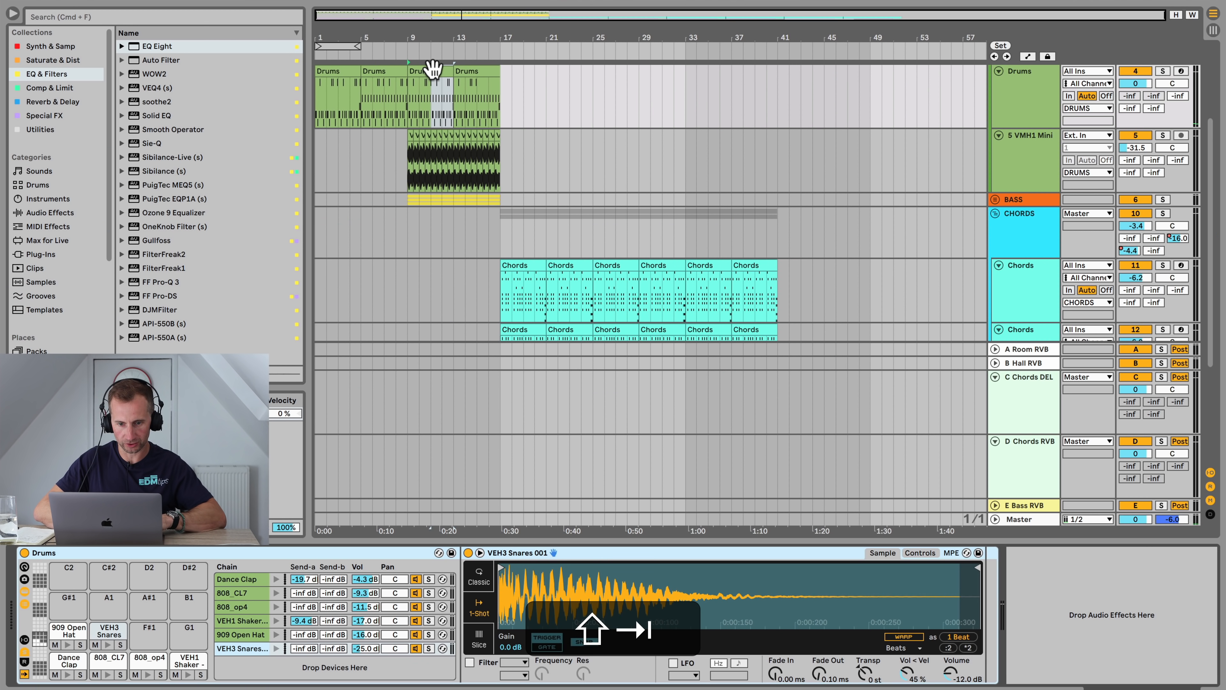
{"action": "mouse_move", "coordinate": [433, 69]}
{"action": "left_mouse_down"}
{"action": "mouse_move", "coordinate": [676, 102]}
{"action": "mouse_move", "coordinate": [595, 99]}
{"action": "left_mouse_up"}
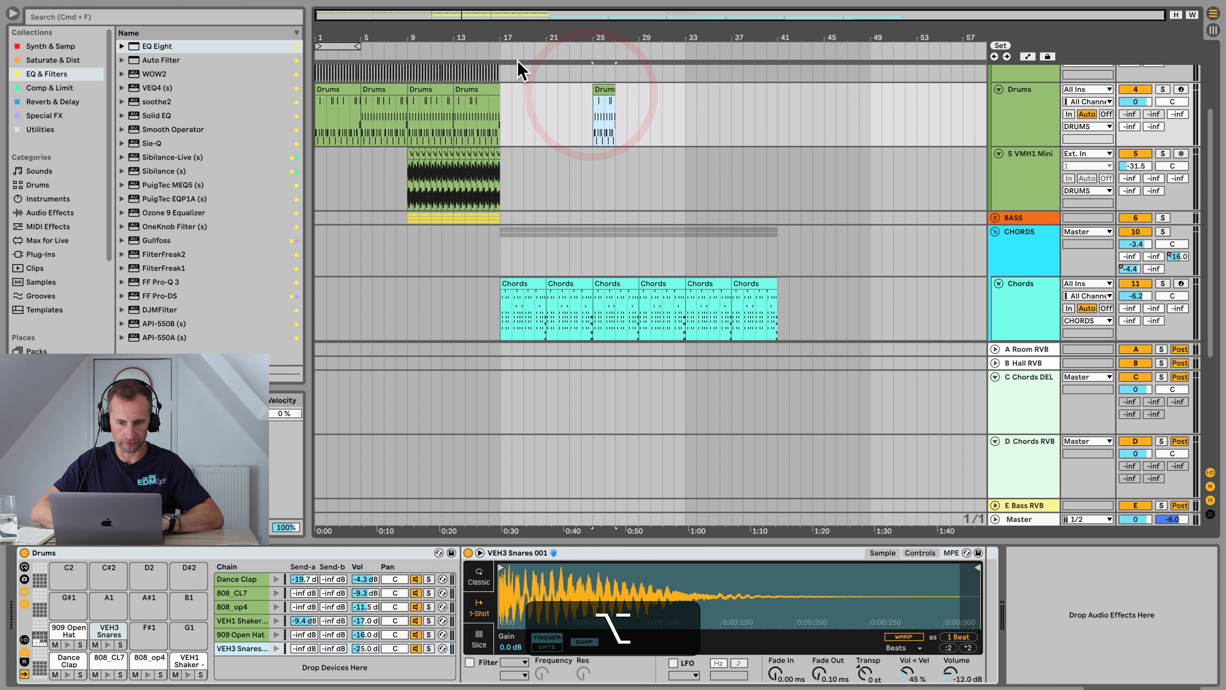
{"action": "left_click", "coordinate": [582, 49]}
{"action": "scroll", "coordinate": [635, 130], "scroll_direction": "up", "scroll_amount": 2}
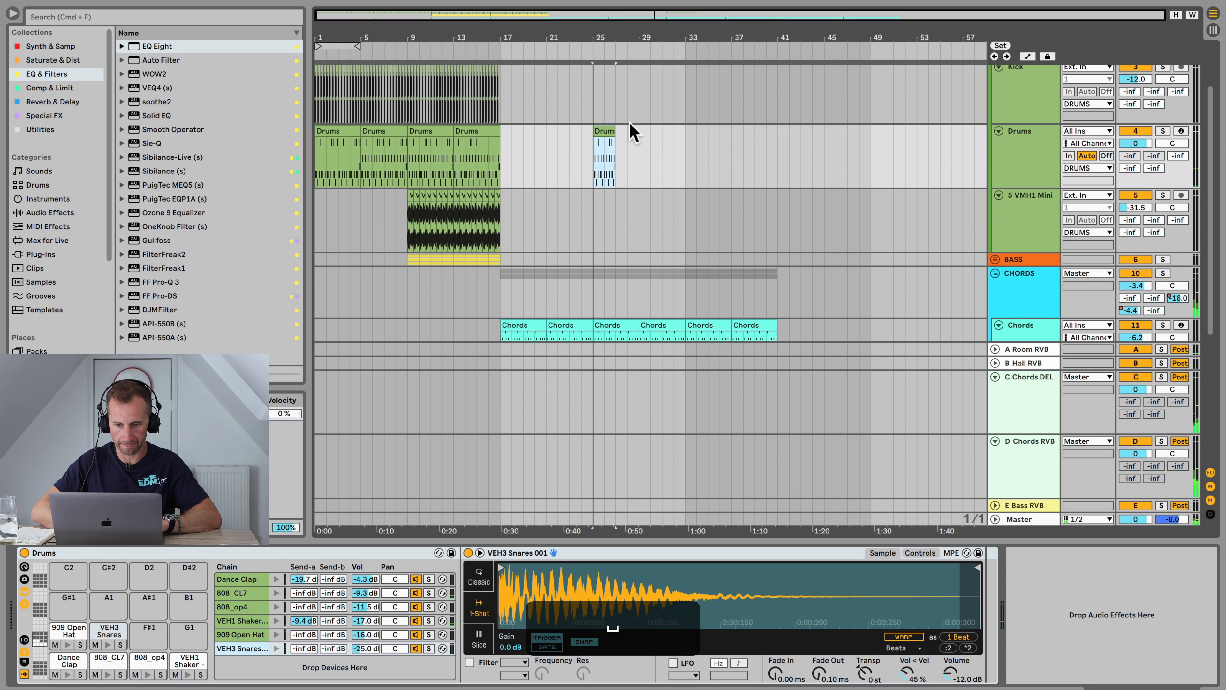
Step: Duplicate the snare clip at bar 25 three times so the snare fill runs to bar 33
{"action": "left_click", "coordinate": [604, 131]}
{"action": "key", "text": "super+d"}
{"action": "key", "text": "super+d"}
{"action": "key", "text": "super+d"}
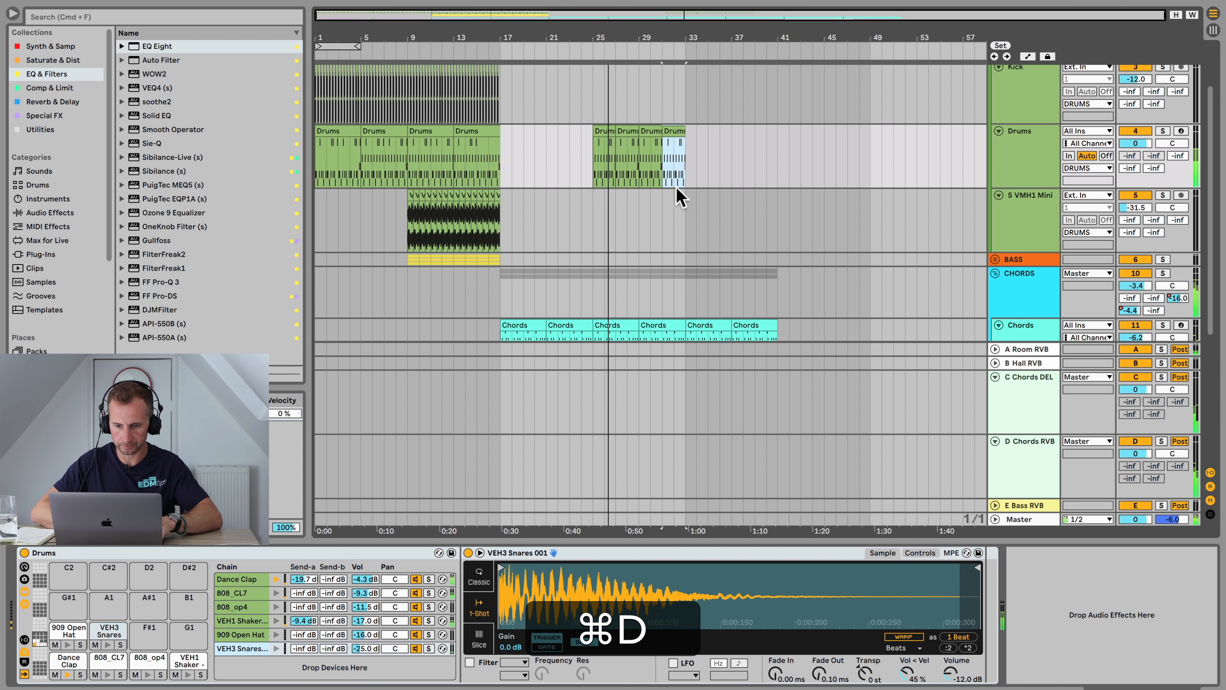
Step: Play the arrangement from around bar 27 to audition the snare fill
{"action": "scroll", "coordinate": [679, 192], "scroll_direction": "down", "scroll_amount": 5}
{"action": "scroll", "coordinate": [681, 196], "scroll_direction": "up", "scroll_amount": 3}
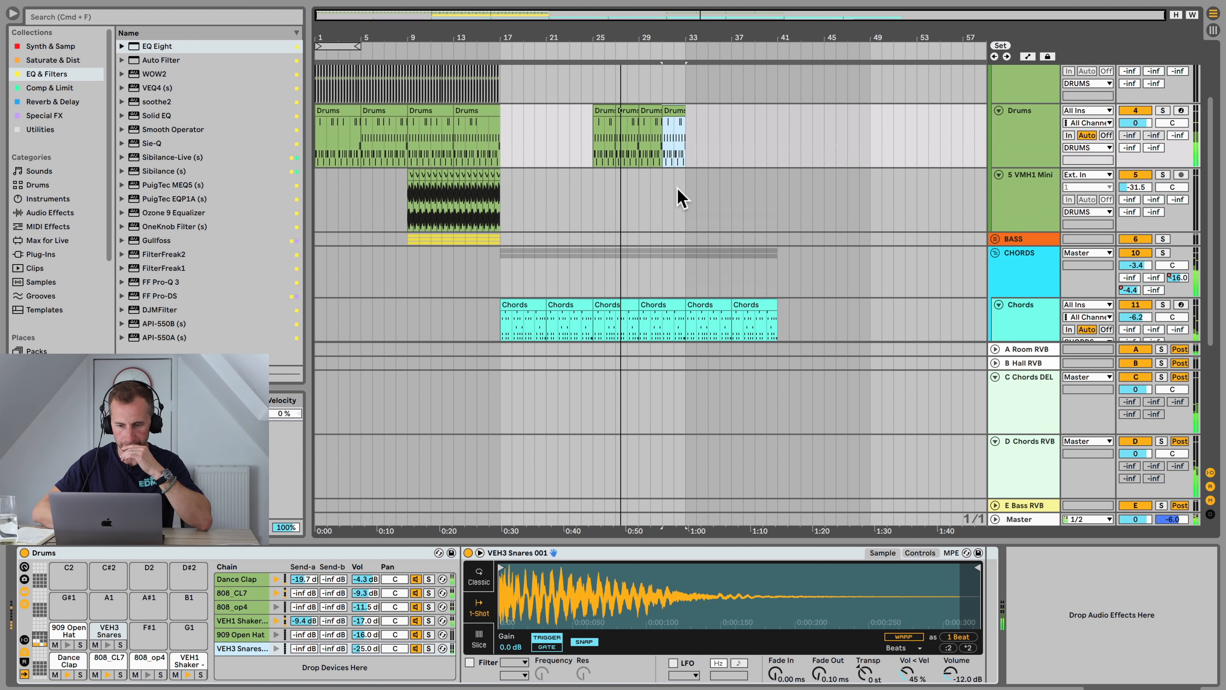
{"action": "scroll", "coordinate": [681, 195], "scroll_direction": "up", "scroll_amount": 2}
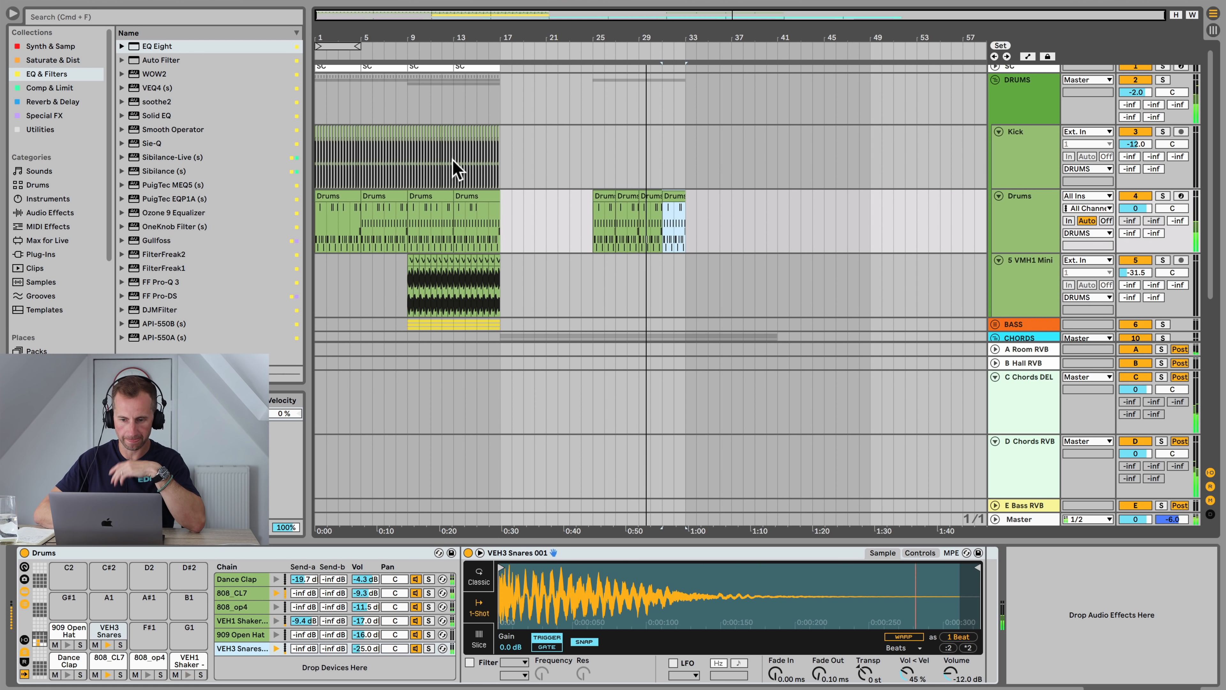
{"action": "scroll", "coordinate": [713, 179], "scroll_direction": "down", "scroll_amount": 5}
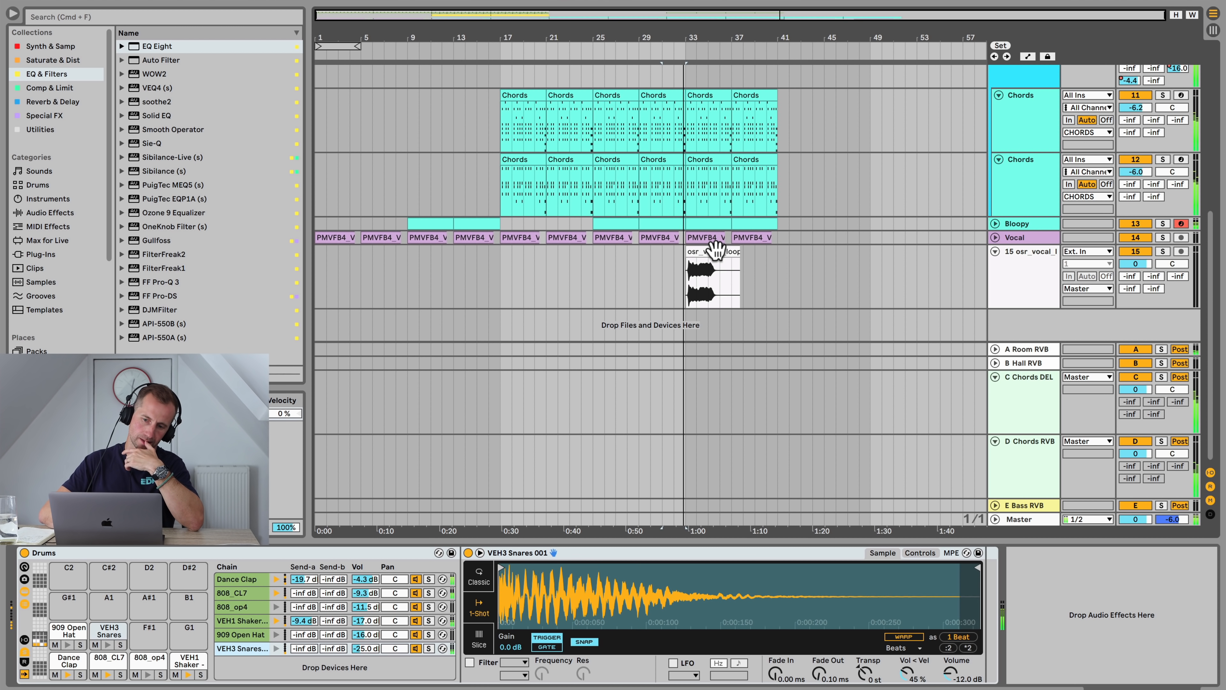
{"action": "key", "text": "space"}
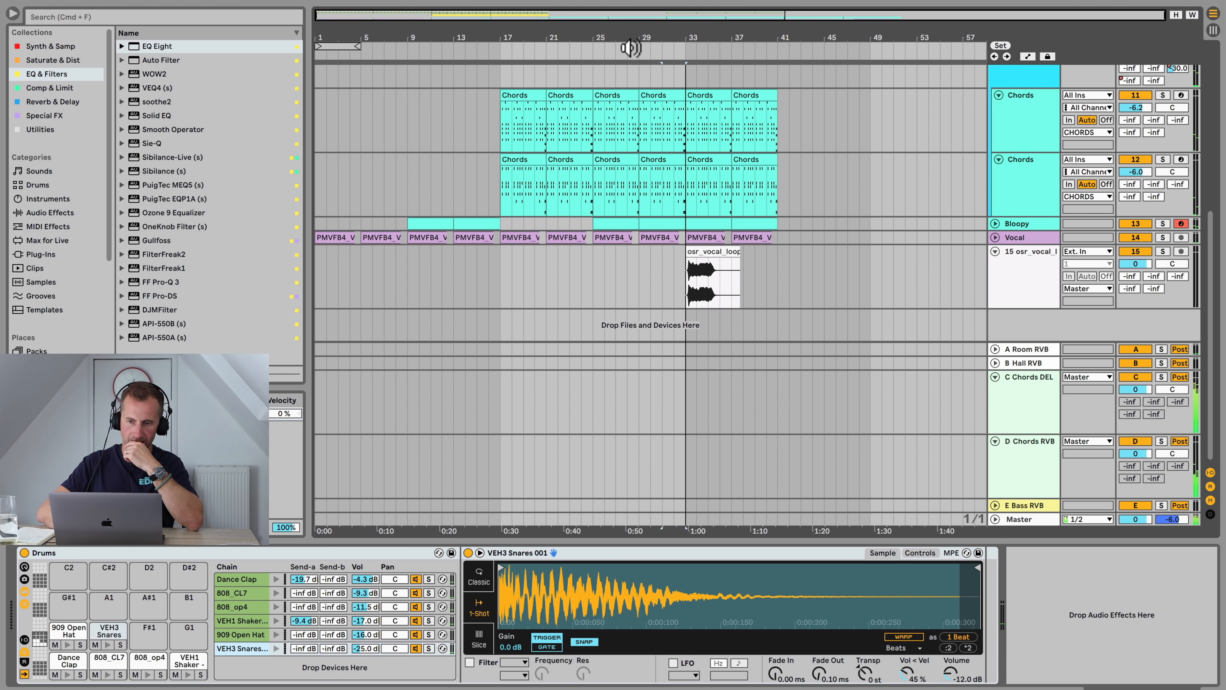
{"action": "left_click", "coordinate": [631, 48]}
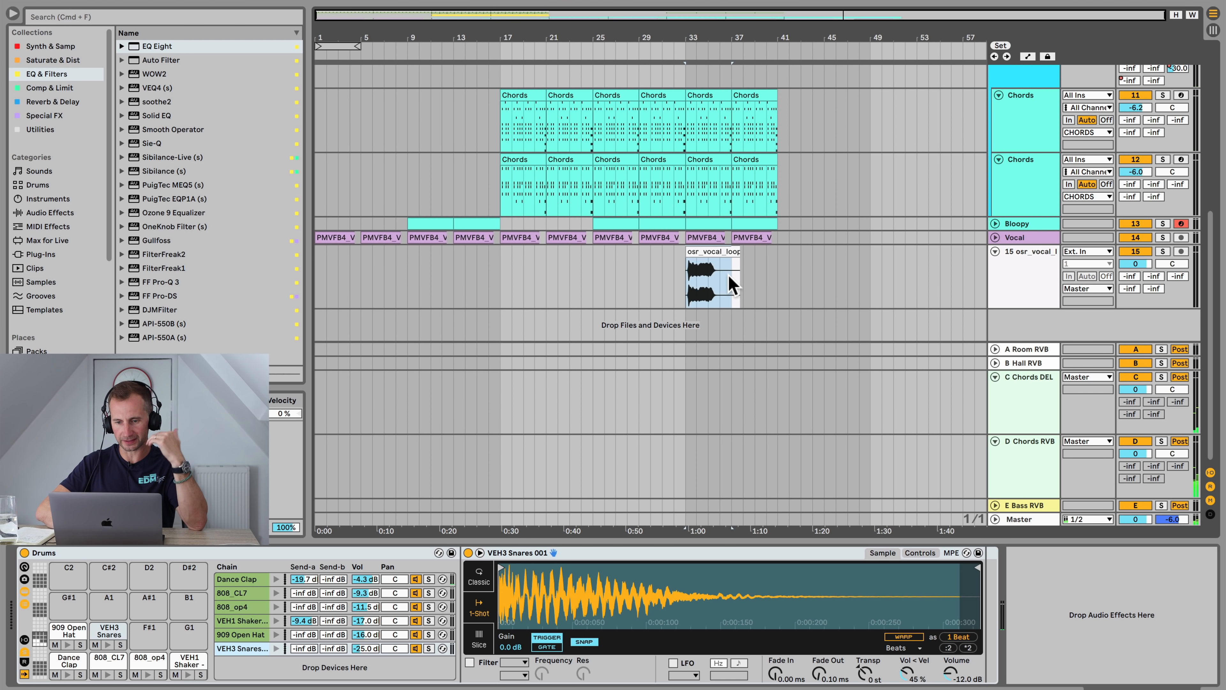
Step: Insert four bars of silence at bar 33 across the whole arrangement
{"action": "left_click", "coordinate": [731, 283]}
{"action": "key", "text": "super+i"}
{"action": "left_click", "coordinate": [683, 269]}
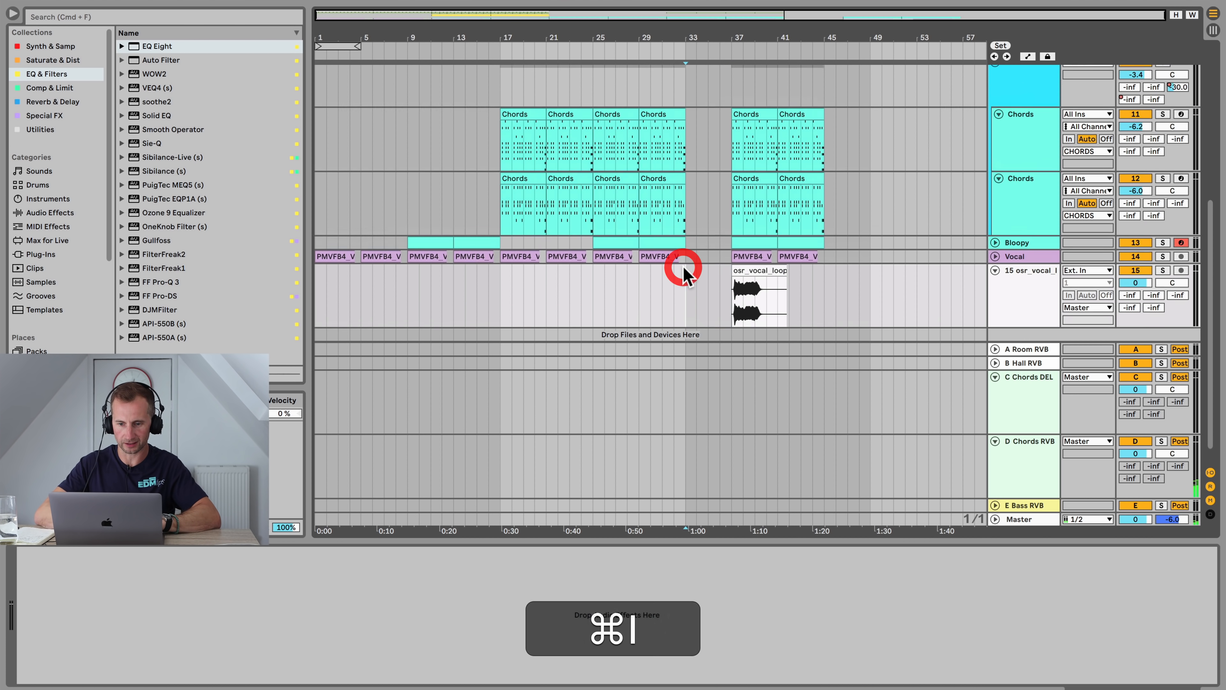
Step: Move the osr_vocal_loop clip back so it starts at bar 33, then play that passage
{"action": "left_click", "coordinate": [669, 50]}
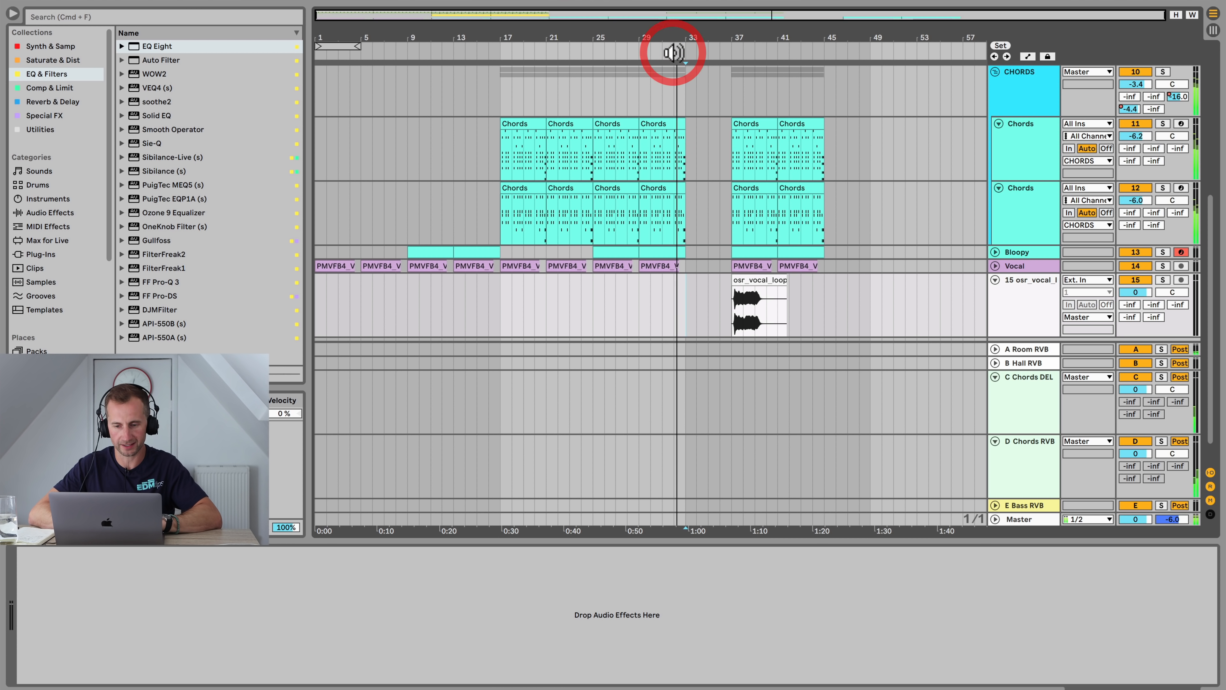
{"action": "left_click", "coordinate": [760, 278]}
{"action": "left_click_drag", "start_coordinate": [760, 278], "coordinate": [715, 278]}
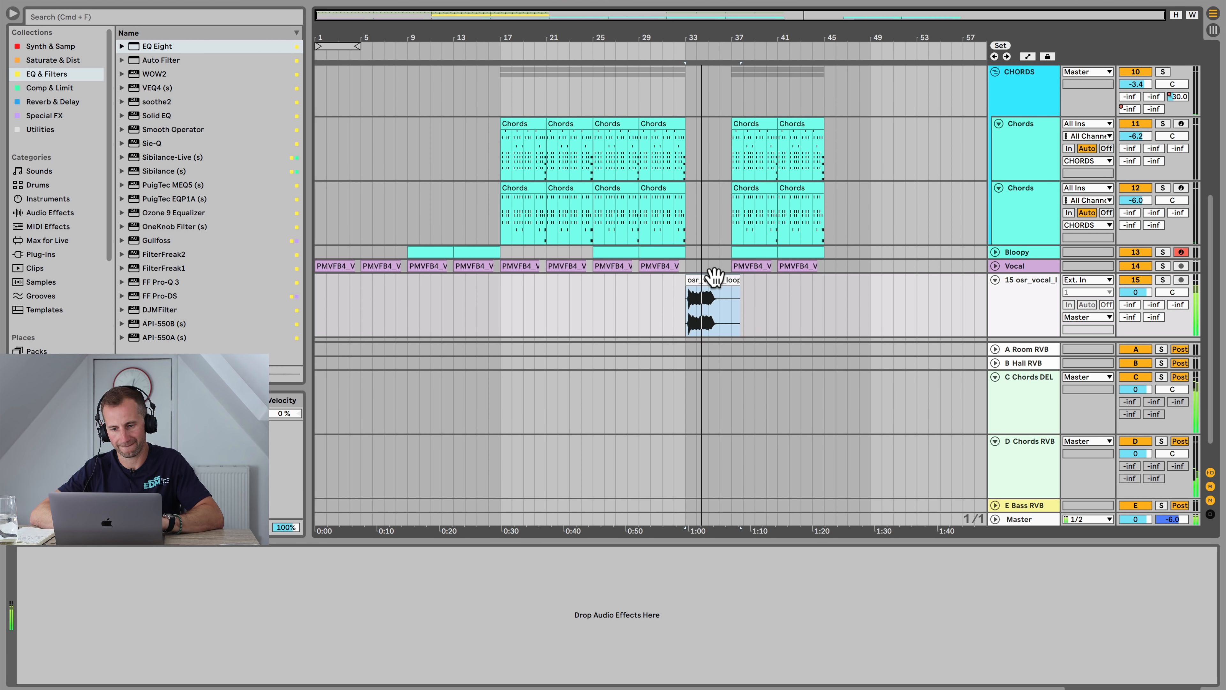
{"action": "left_click", "coordinate": [644, 300]}
{"action": "key", "text": "space"}
Step: Lower the C Chords DEL Echo Feedback automation point at bar 37 so the feedback ramps down after bar 33
{"action": "left_click", "coordinate": [531, 201]}
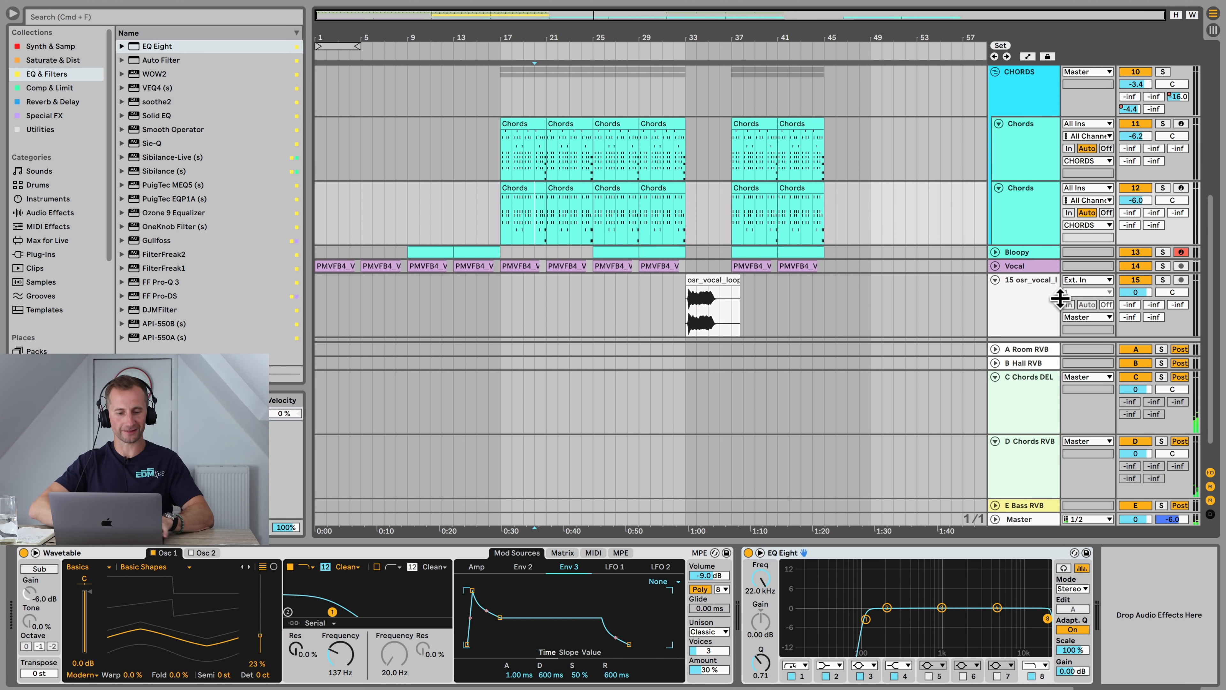
{"action": "key", "text": "Tab"}
{"action": "left_click", "coordinate": [1043, 19]}
{"action": "left_click", "coordinate": [972, 20]}
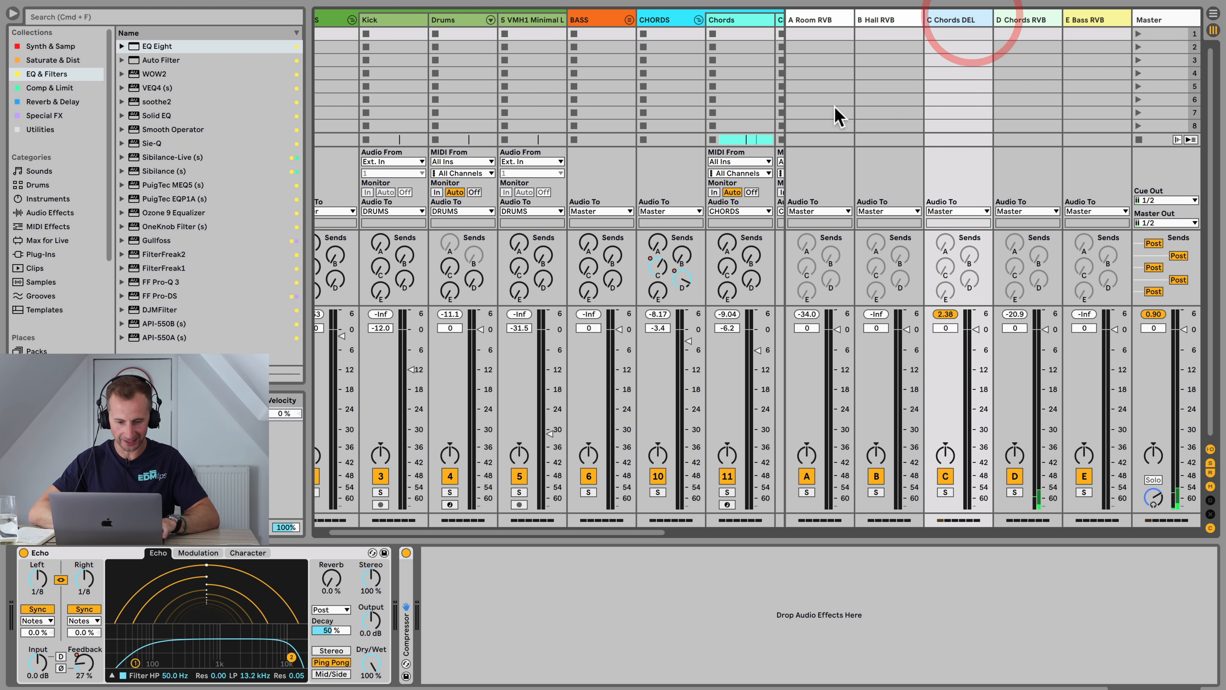
{"action": "key", "text": "Tab"}
{"action": "scroll", "coordinate": [731, 235], "scroll_direction": "down", "scroll_amount": 2}
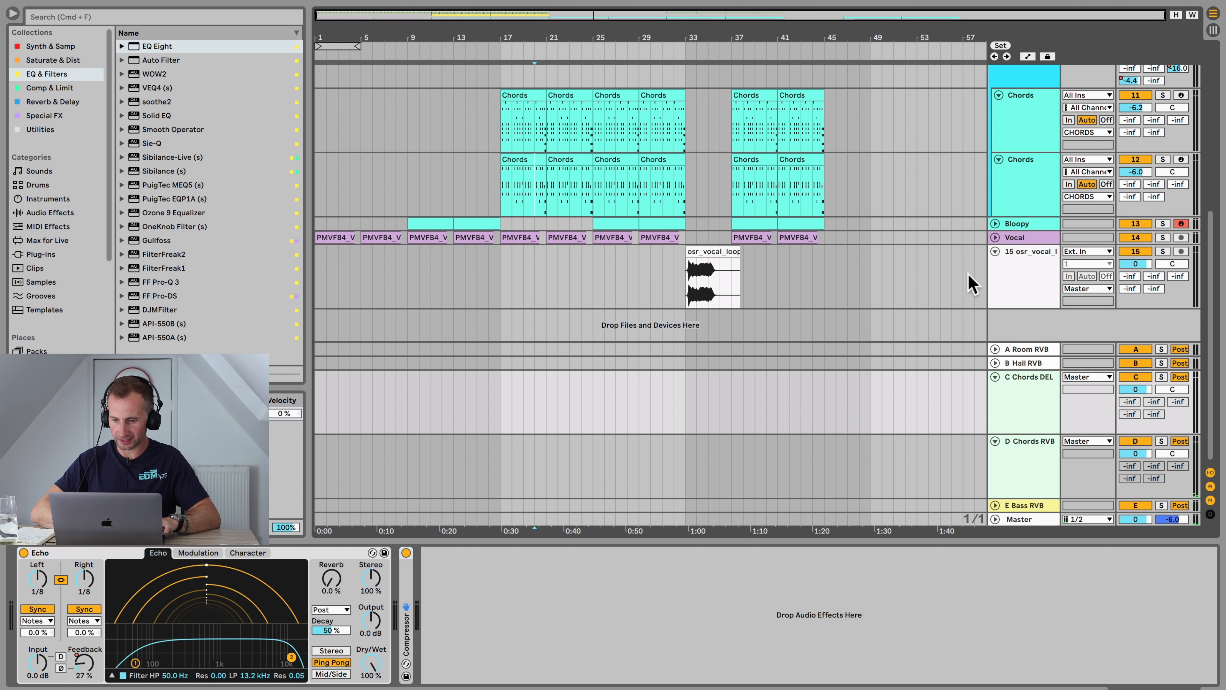
{"action": "left_click", "coordinate": [1019, 389]}
{"action": "key", "text": "a"}
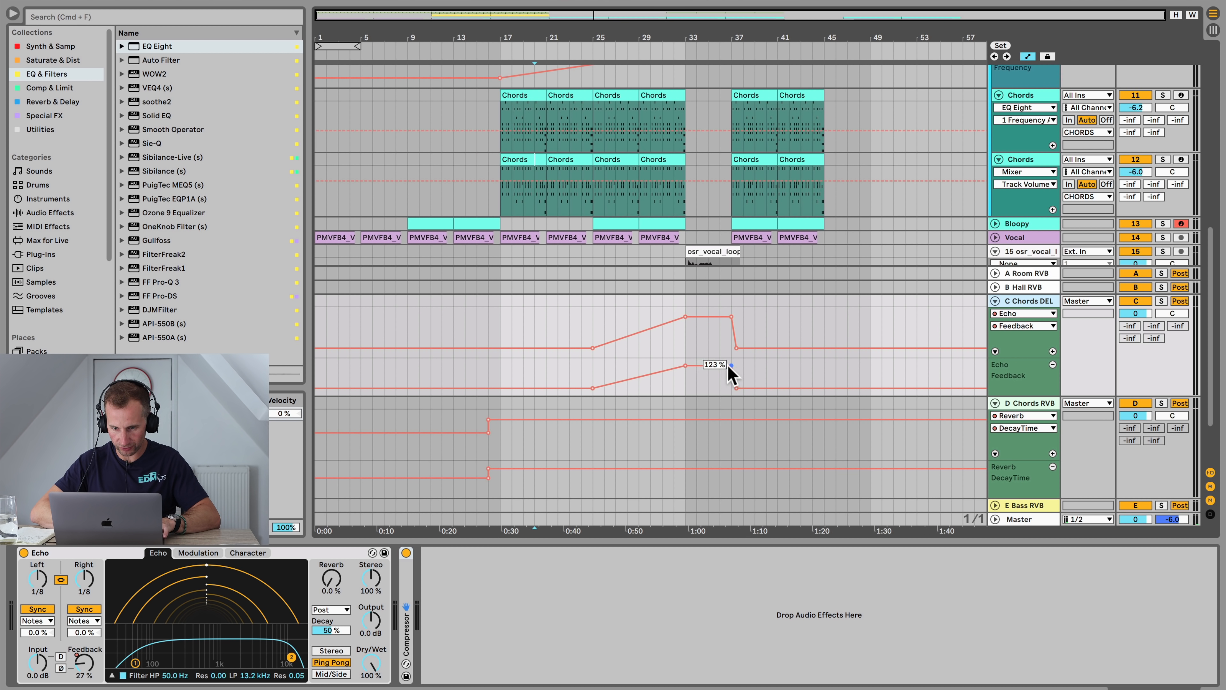
{"action": "left_click_drag", "start_coordinate": [732, 367], "coordinate": [732, 379]}
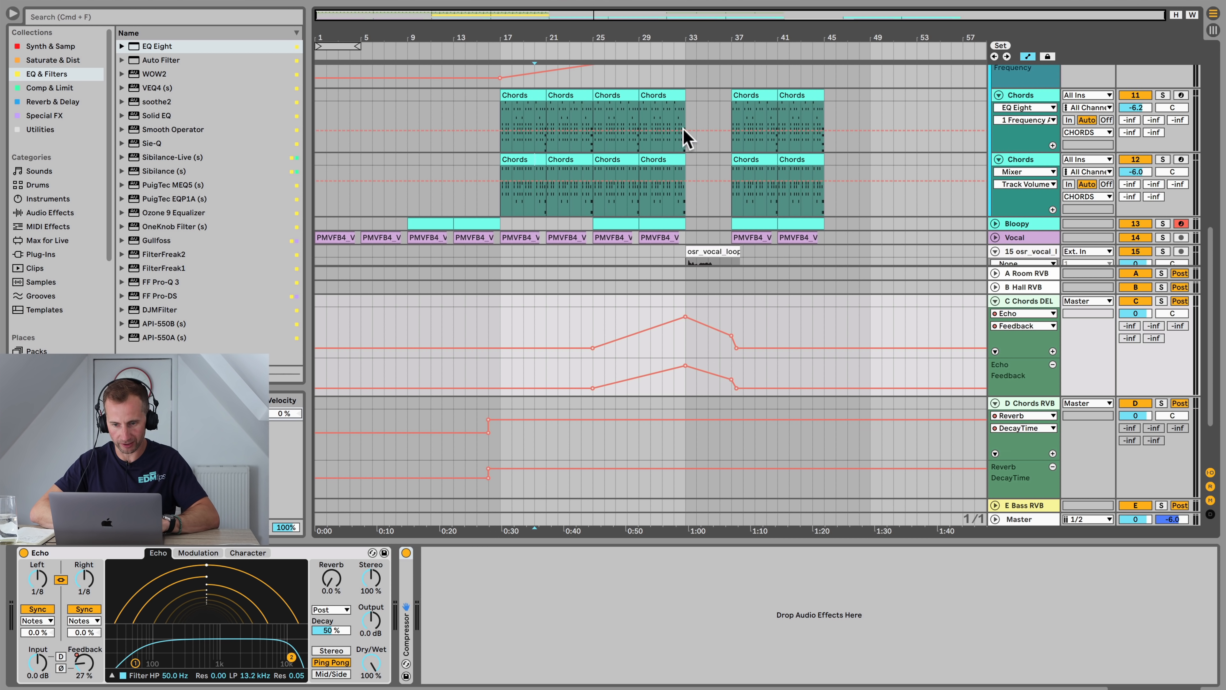
Step: Play from bar 31 to hear the echo feedback ramp, then leave automation view
{"action": "left_click", "coordinate": [678, 46]}
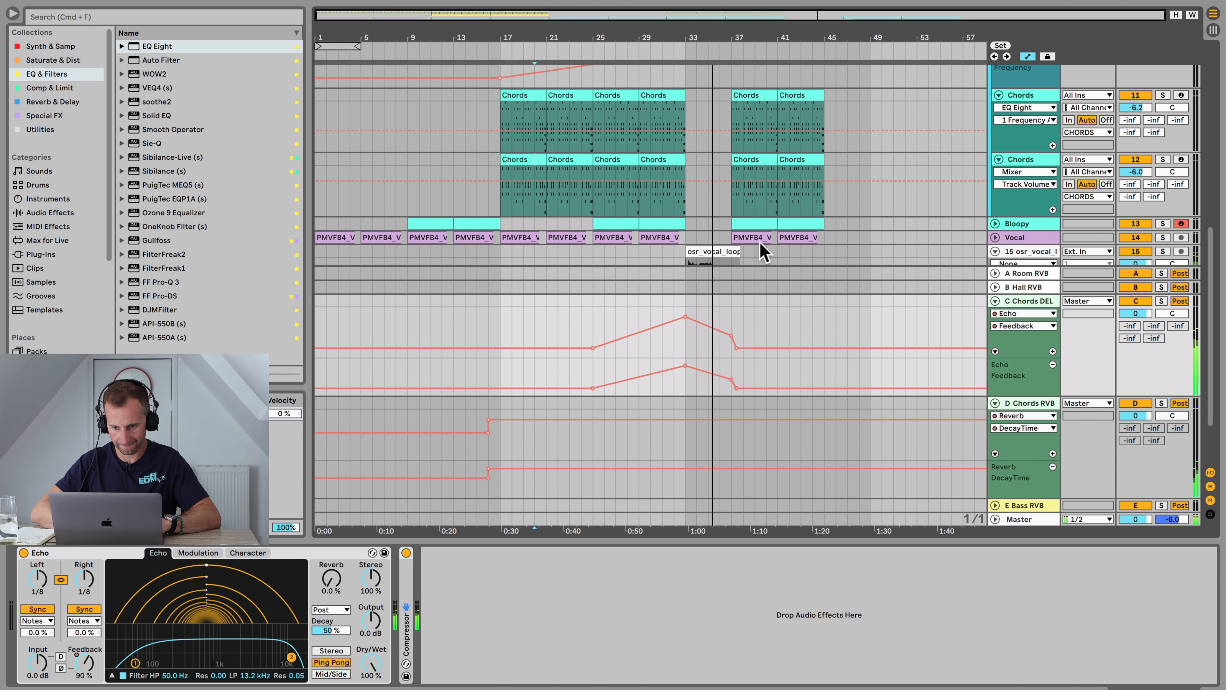
{"action": "left_click", "coordinate": [730, 328]}
{"action": "key", "text": "shift+Tab"}
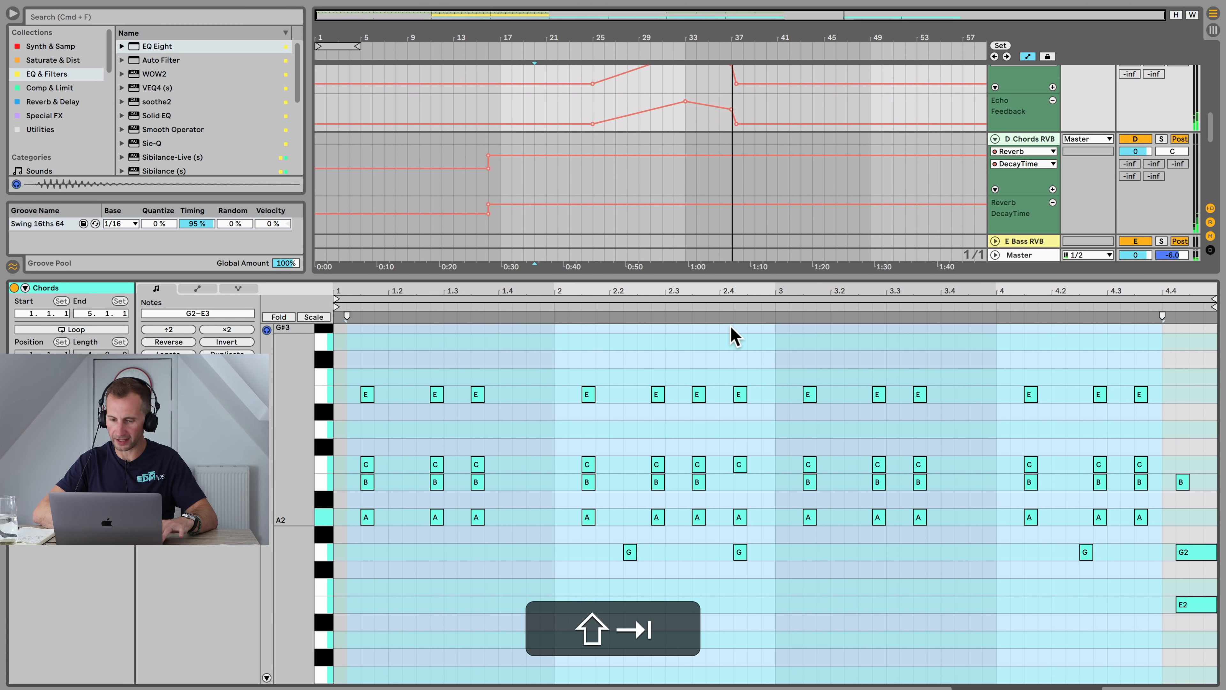
{"action": "key", "text": "a"}
{"action": "key", "text": "shift+Tab"}
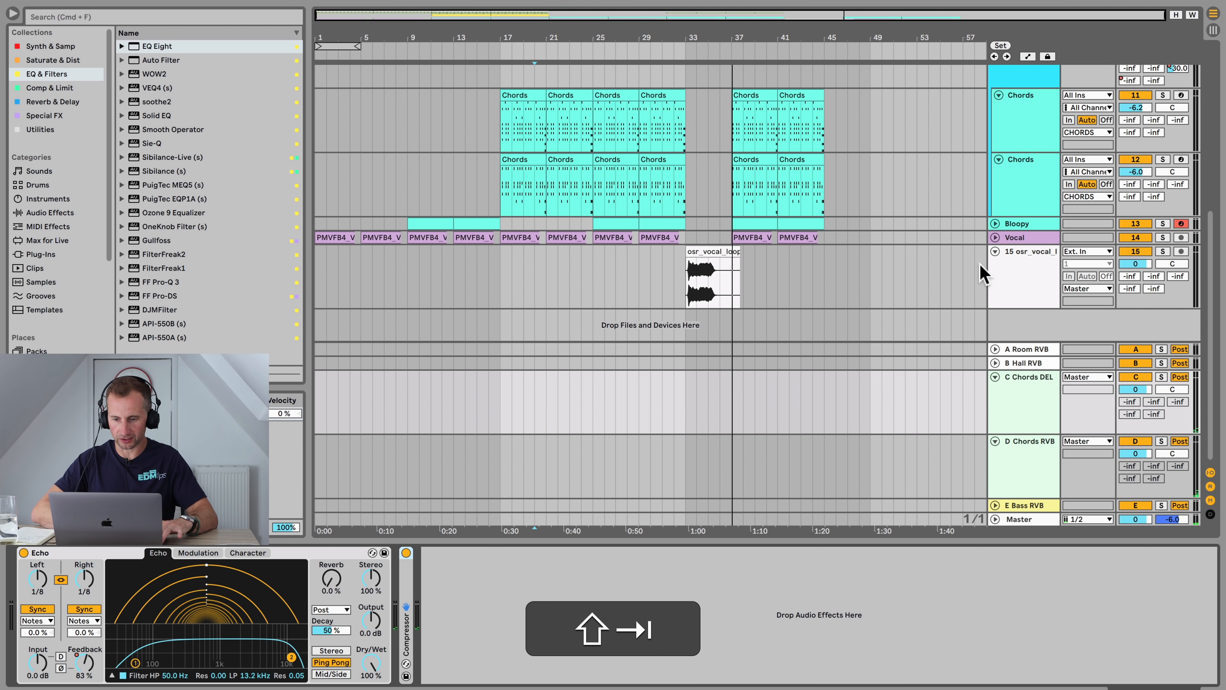
Step: Turn the osr_vocal_loop track's volume down to about -3.6 dB during playback
{"action": "left_click", "coordinate": [1030, 265]}
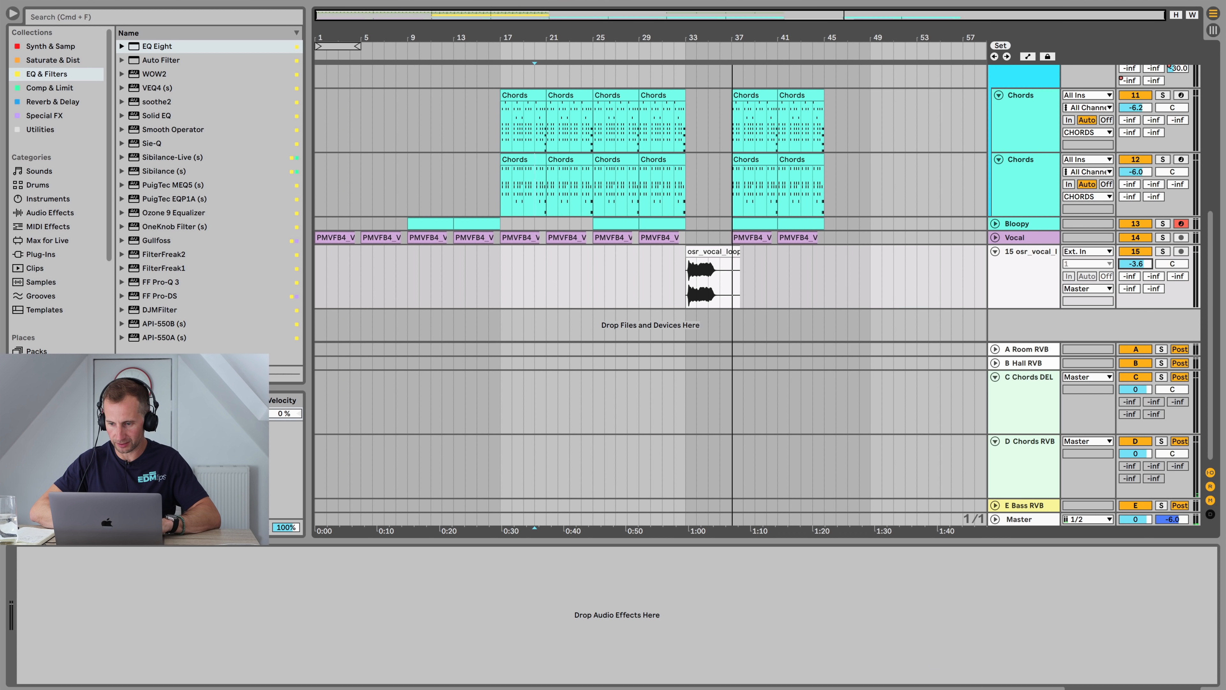
{"action": "key", "text": "space"}
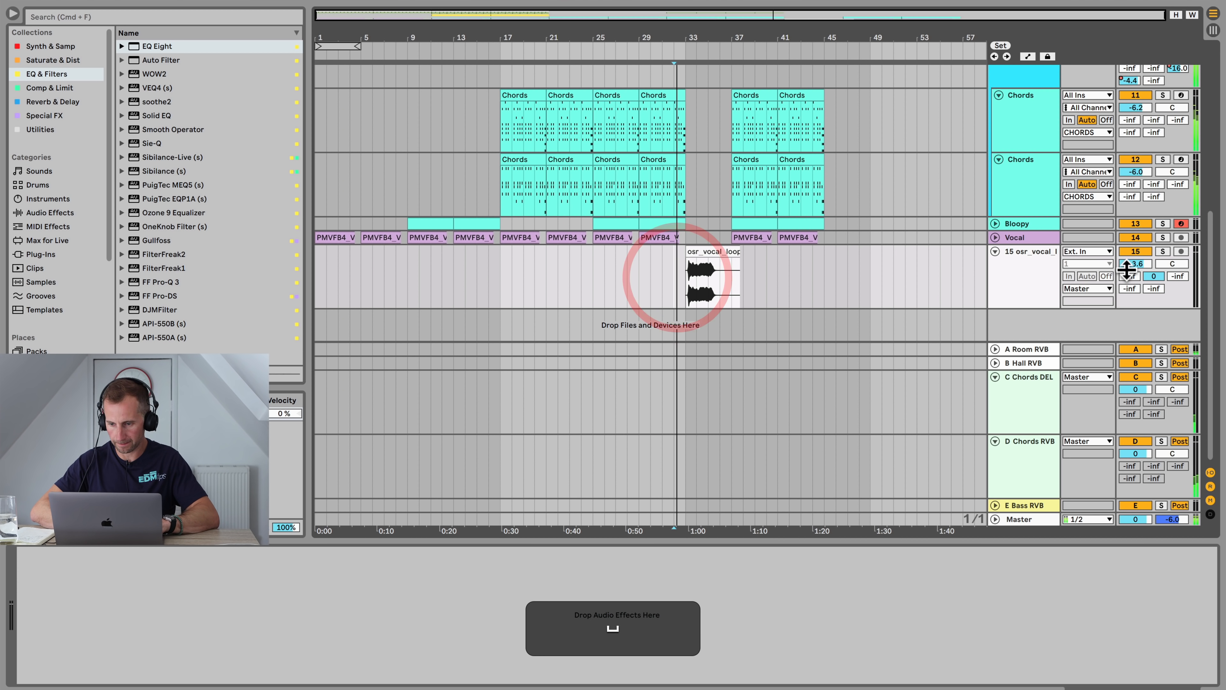
{"action": "left_click", "coordinate": [1140, 264]}
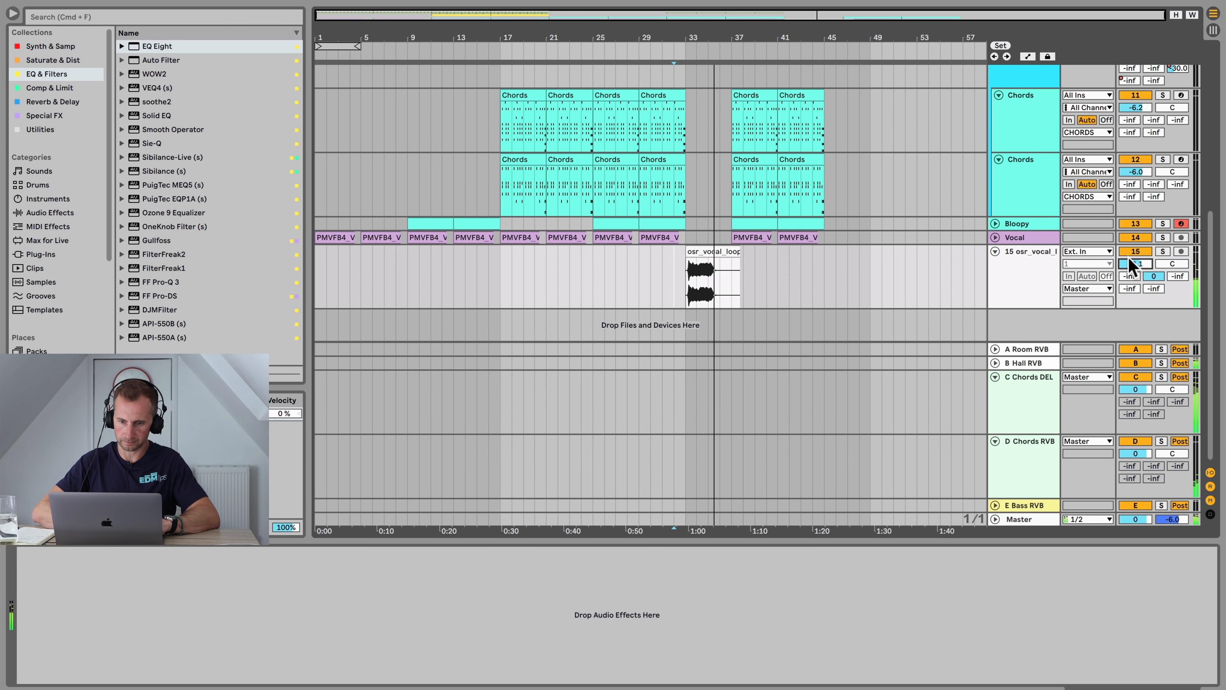
{"action": "scroll", "coordinate": [813, 154], "scroll_direction": "up", "scroll_amount": 10}
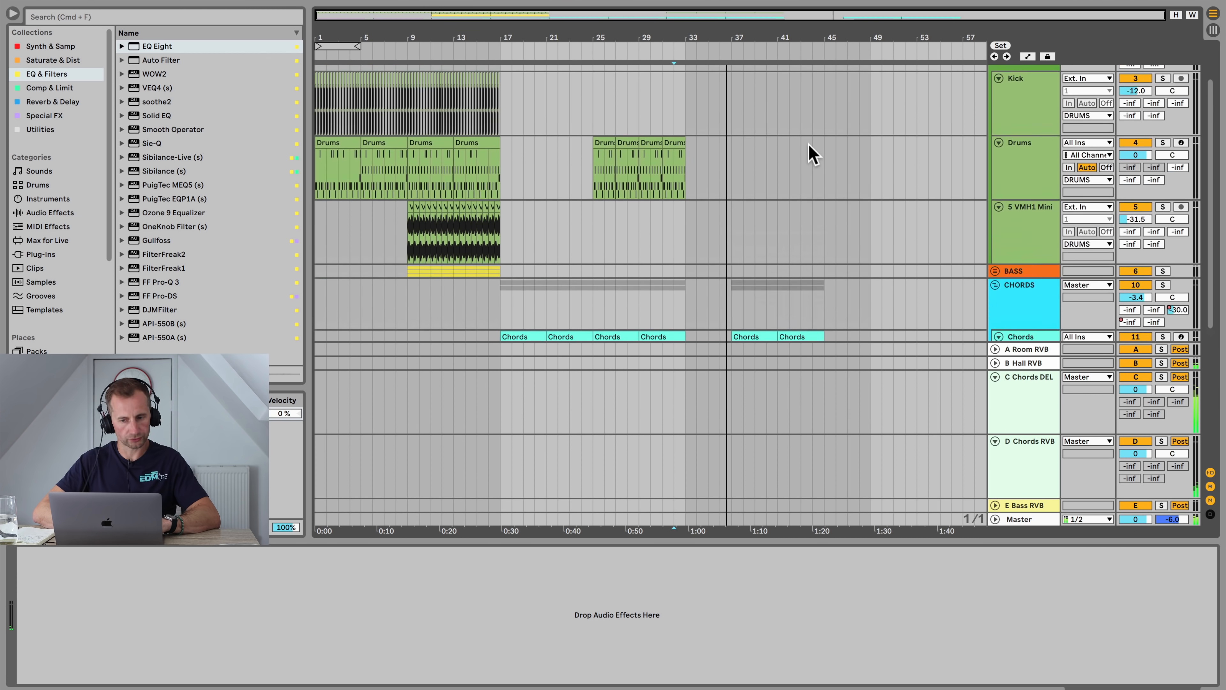
{"action": "key", "text": "space"}
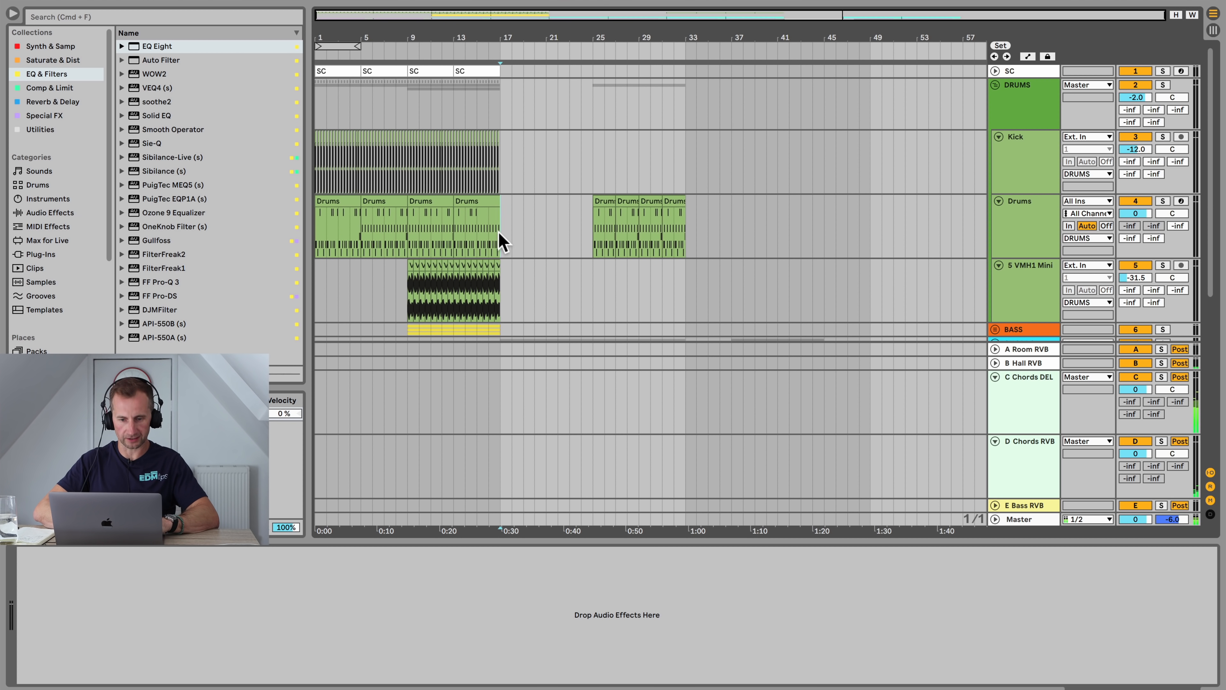
{"action": "left_click_drag", "start_coordinate": [501, 242], "coordinate": [405, 43]}
{"action": "left_click", "coordinate": [409, 35]}
{"action": "key", "text": "super+c"}
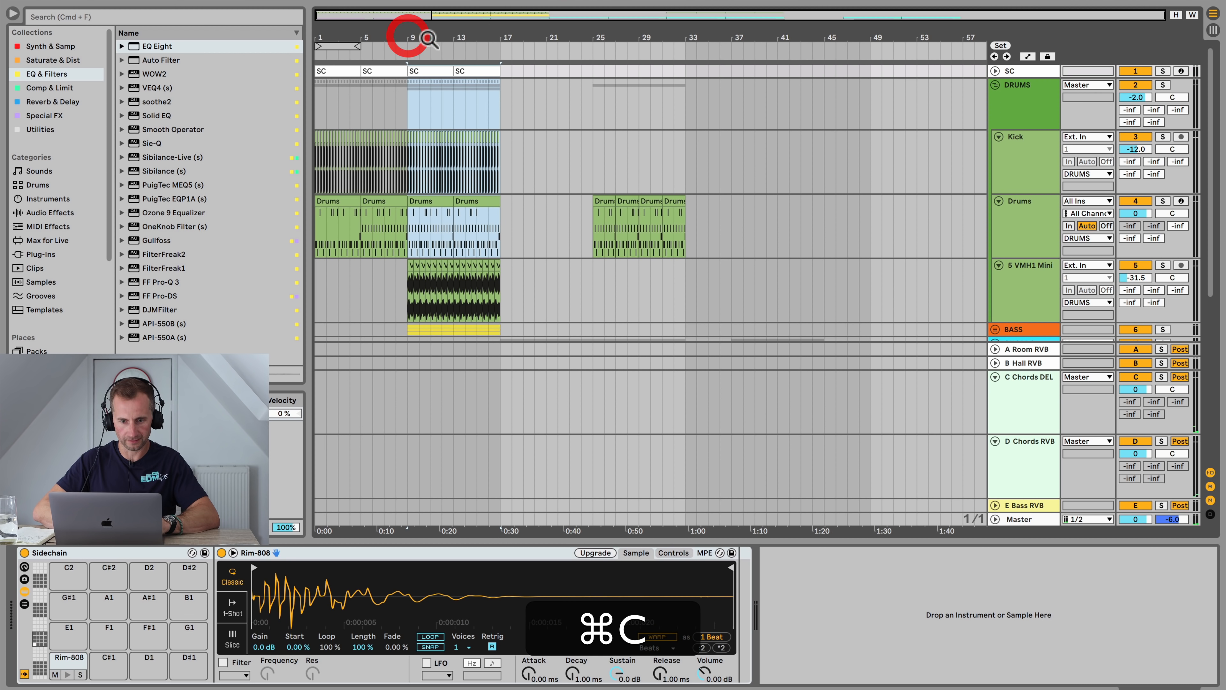
{"action": "left_click", "coordinate": [687, 70]}
{"action": "key", "text": "super+v"}
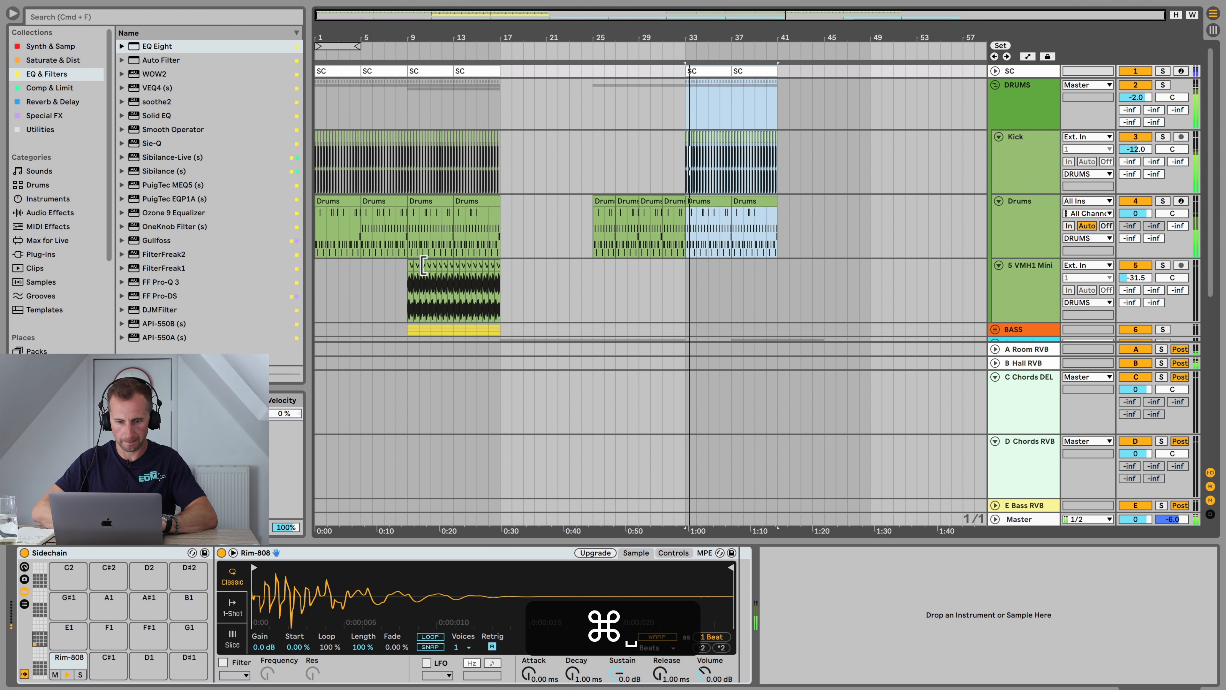
{"action": "left_click_drag", "start_coordinate": [405, 288], "coordinate": [506, 315]}
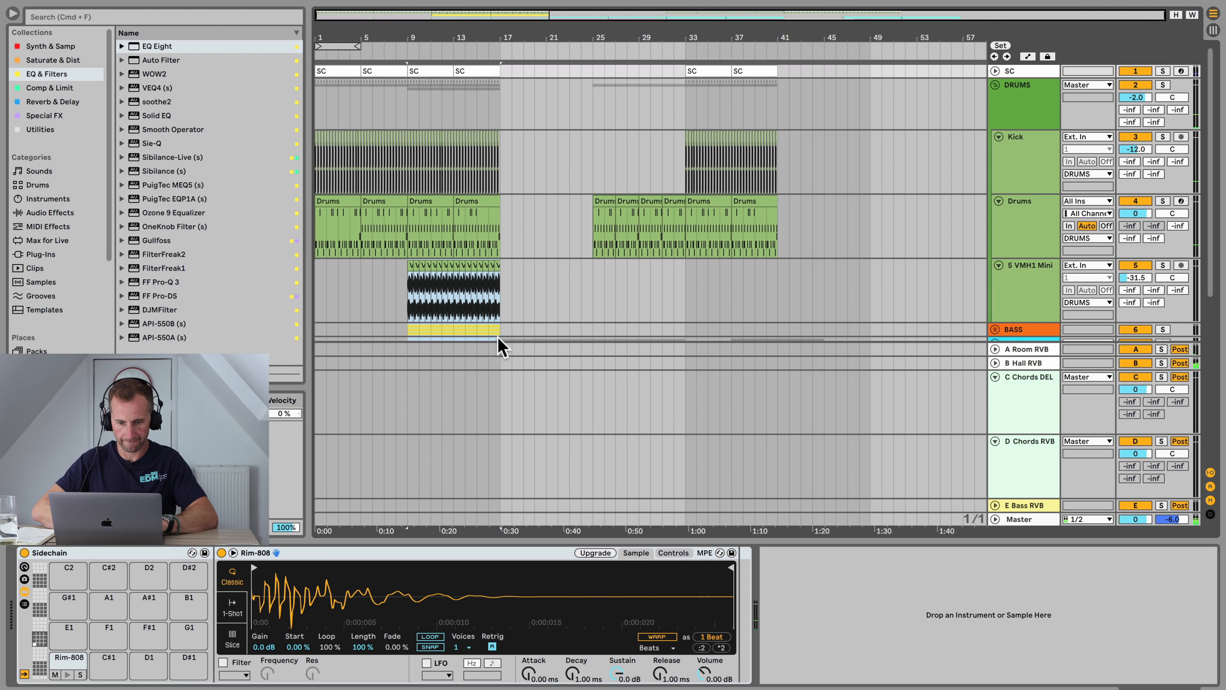
{"action": "key", "text": "super+z"}
{"action": "key", "text": "super+z"}
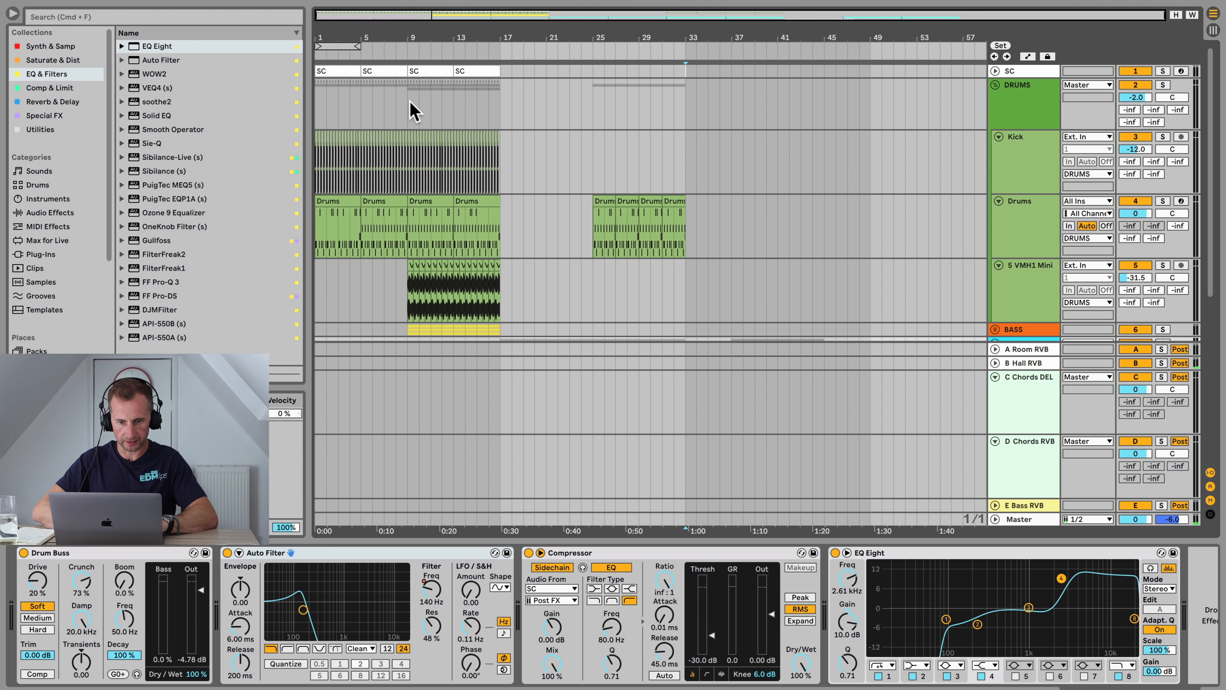
Step: Copy the drum and synth tracks' section from bars 9 to 17 and paste it at bar 37
{"action": "left_click_drag", "start_coordinate": [407, 303], "coordinate": [497, 45]}
{"action": "key", "text": "super+c"}
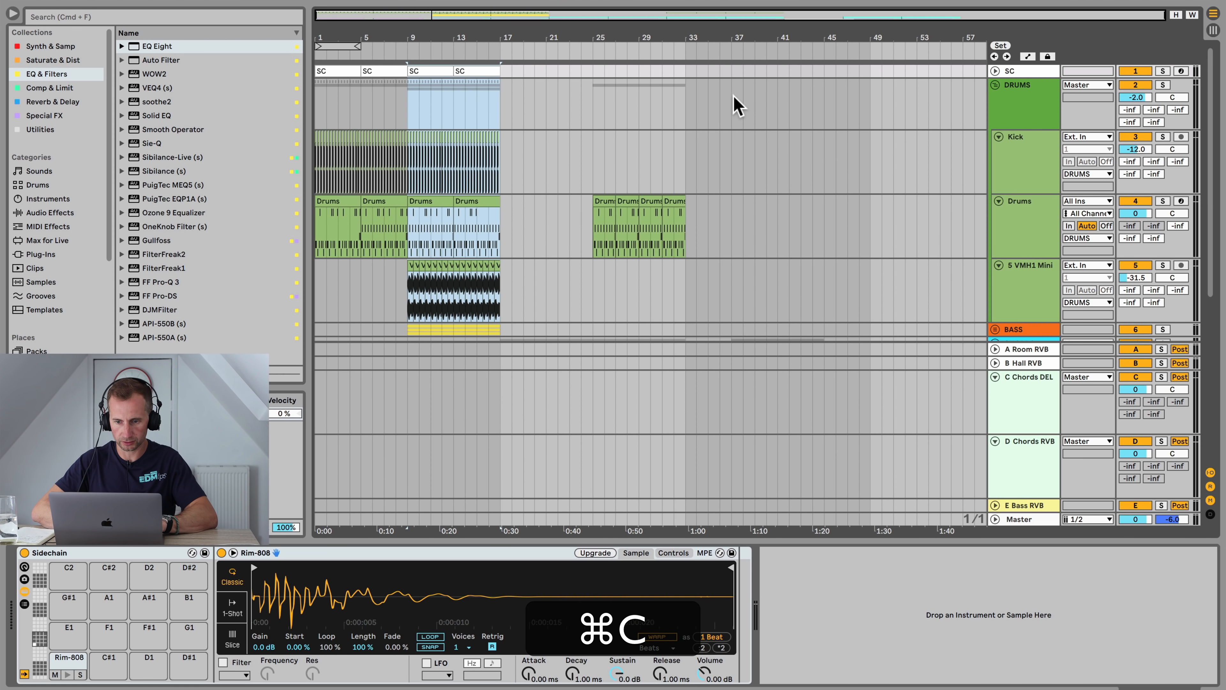
{"action": "left_click", "coordinate": [733, 97]}
{"action": "left_click", "coordinate": [730, 73]}
{"action": "key", "text": "super+v"}
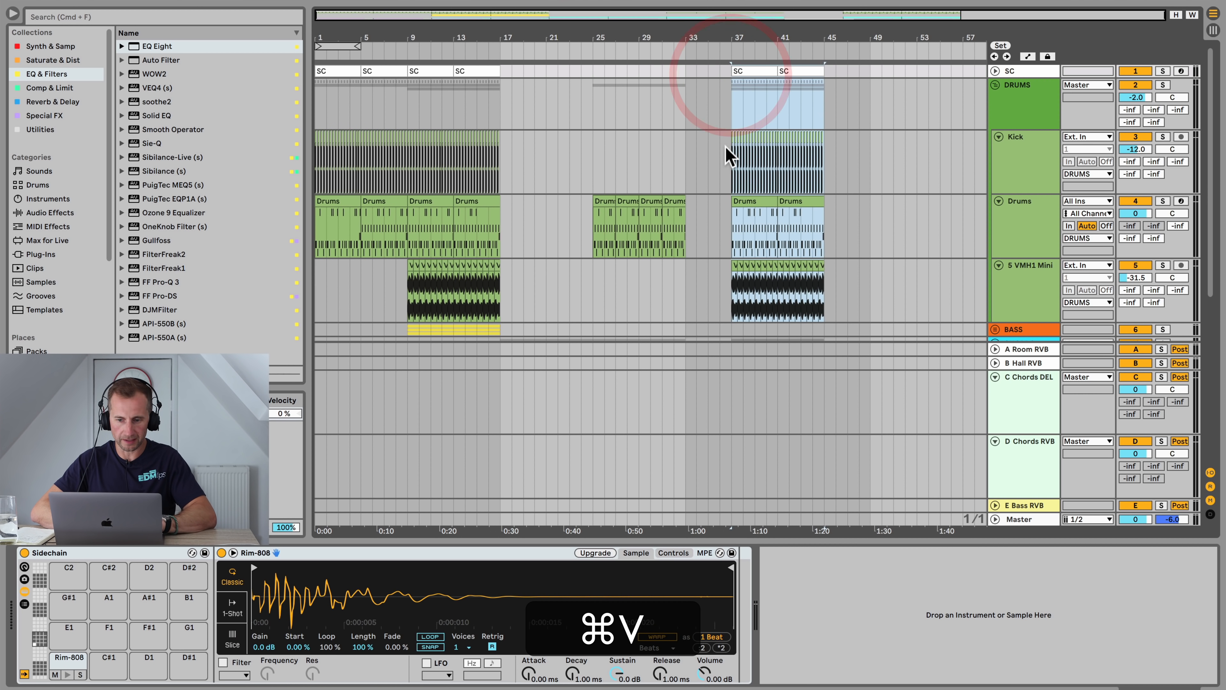
Step: Copy the BASS clip from bars 9 to 17 and paste it at bar 37
{"action": "scroll", "coordinate": [715, 162], "scroll_direction": "down", "scroll_amount": 3}
{"action": "scroll", "coordinate": [725, 162], "scroll_direction": "down", "scroll_amount": 3}
{"action": "scroll", "coordinate": [725, 162], "scroll_direction": "up", "scroll_amount": 3}
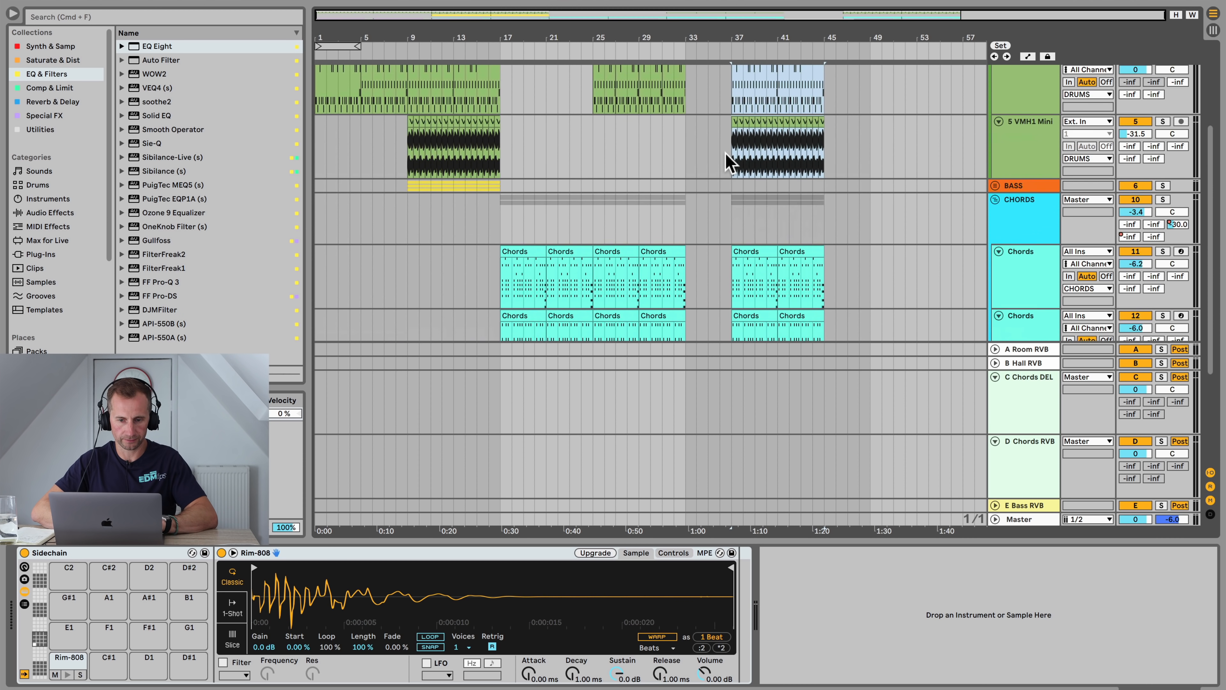
{"action": "left_click", "coordinate": [407, 236]}
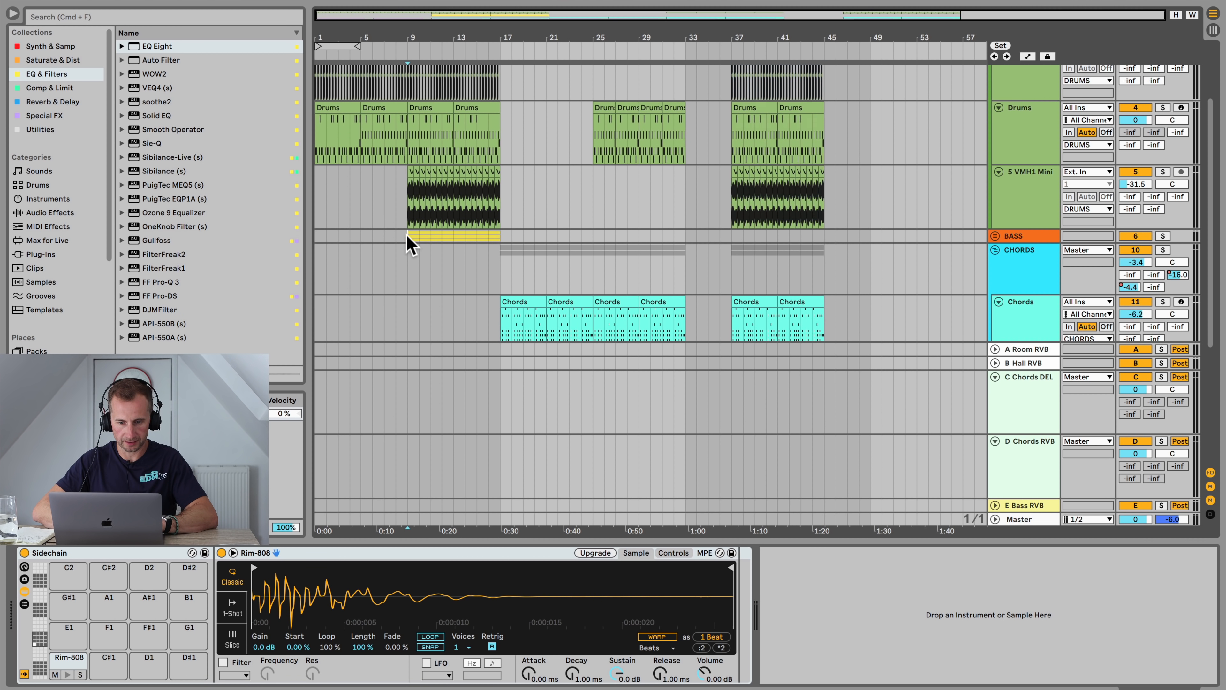
{"action": "left_click", "coordinate": [496, 236]}
{"action": "key", "text": "cmd+c"}
{"action": "left_click", "coordinate": [732, 233]}
{"action": "key", "text": "cmd+v"}
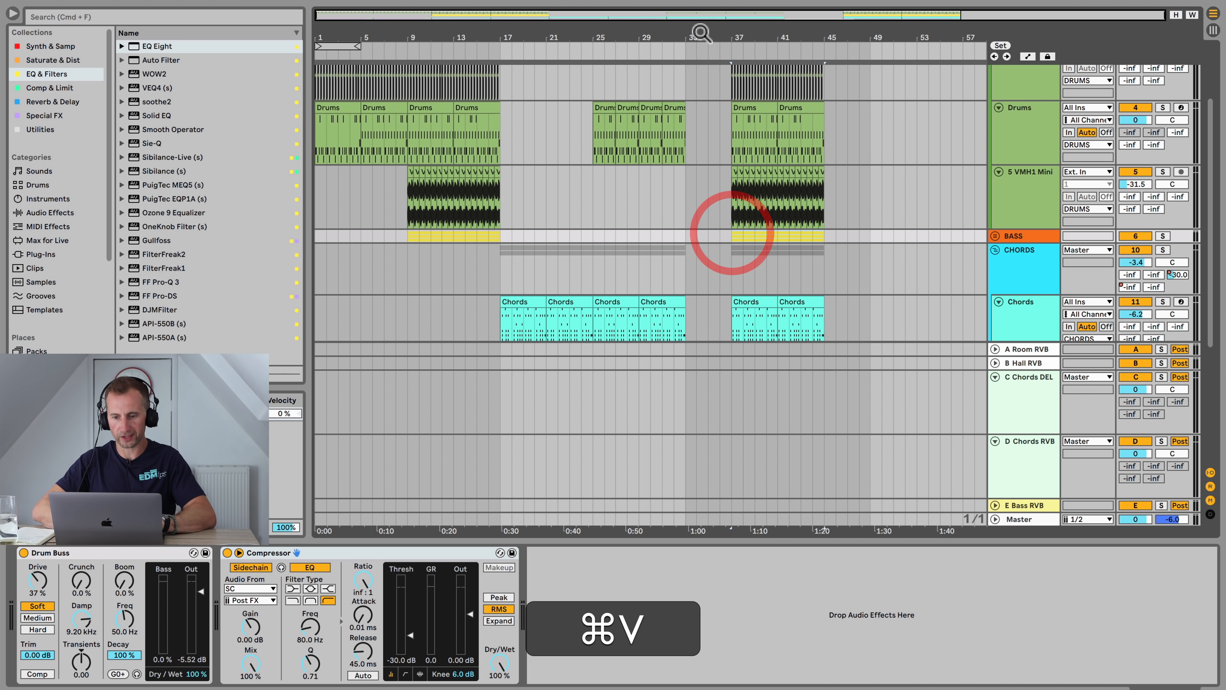
Step: Play from bar 33 and scroll through the tracks to review the new section at bar 37
{"action": "left_click", "coordinate": [684, 46]}
{"action": "scroll", "coordinate": [731, 130], "scroll_direction": "down", "scroll_amount": 5}
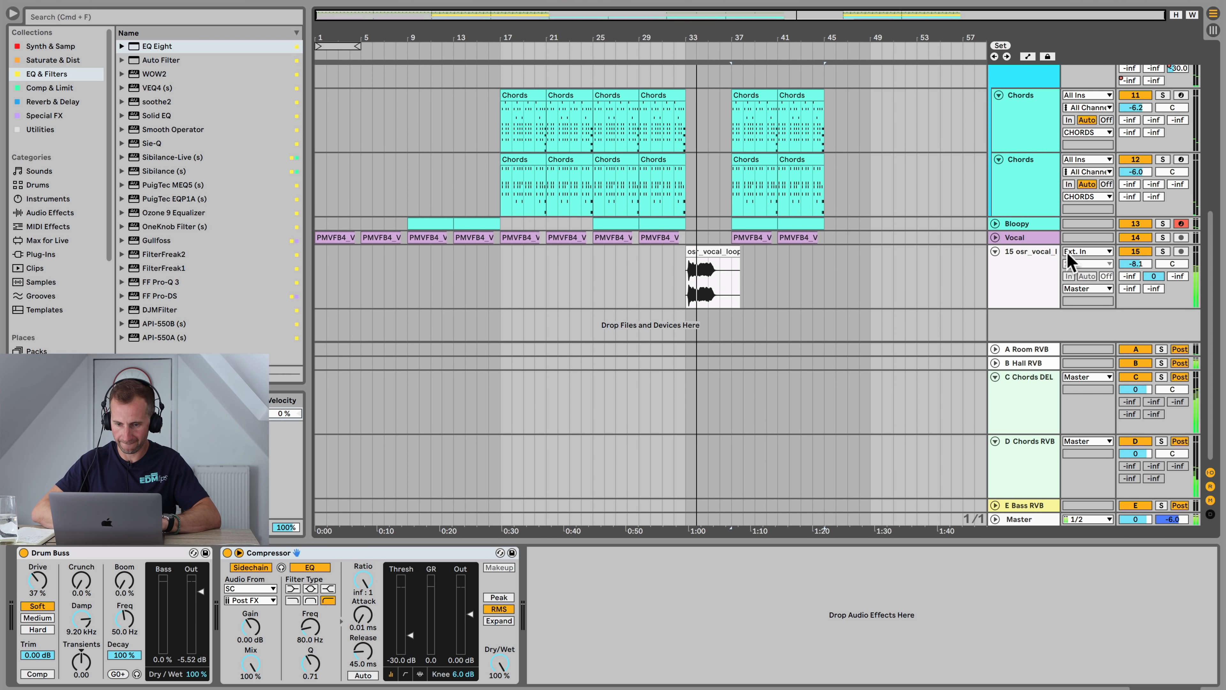
{"action": "left_click", "coordinate": [1055, 262]}
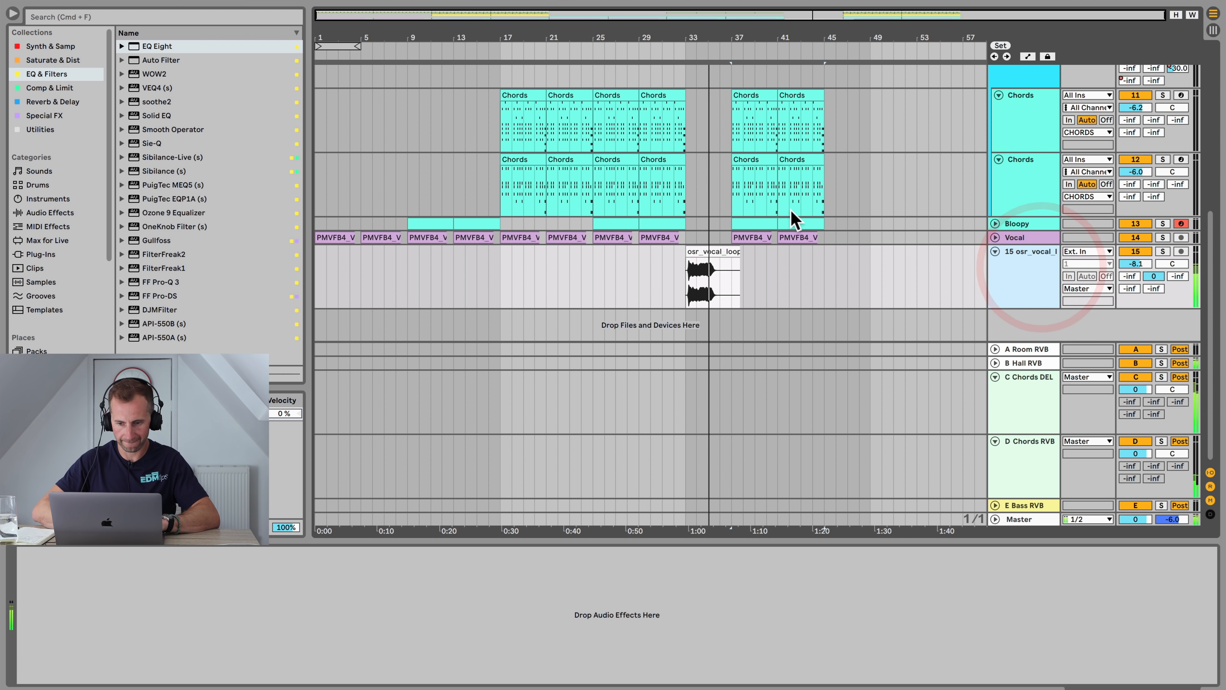
{"action": "scroll", "coordinate": [816, 227], "scroll_direction": "up", "scroll_amount": 5}
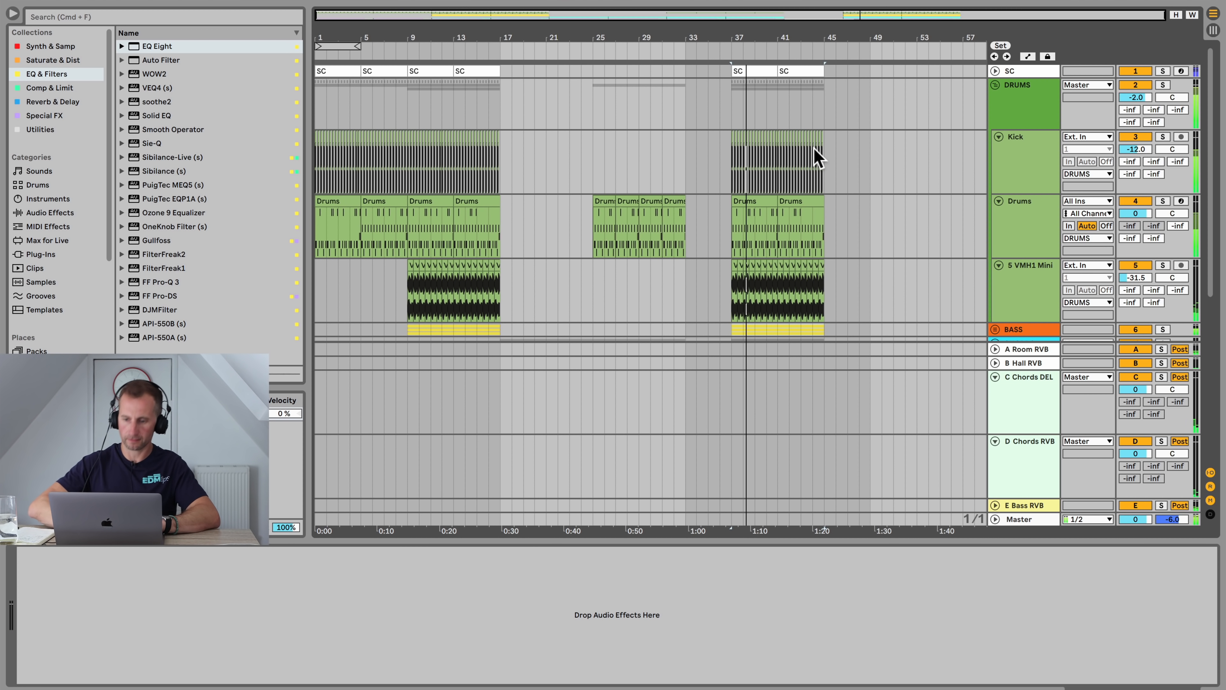
{"action": "scroll", "coordinate": [813, 147], "scroll_direction": "down", "scroll_amount": 5}
{"action": "left_click", "coordinate": [1019, 218]}
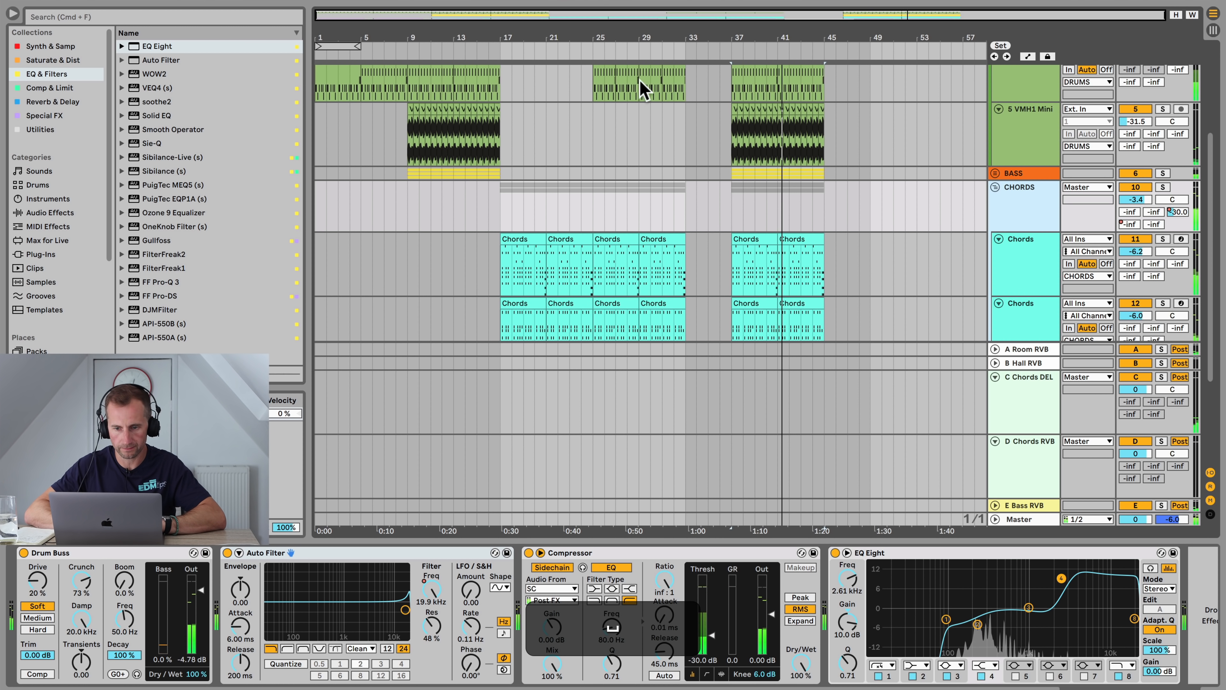
Step: Insert a one-bar MIDI clip on the Drums track in the bar just before bar 37
{"action": "scroll", "coordinate": [777, 193], "scroll_direction": "up", "scroll_amount": 5}
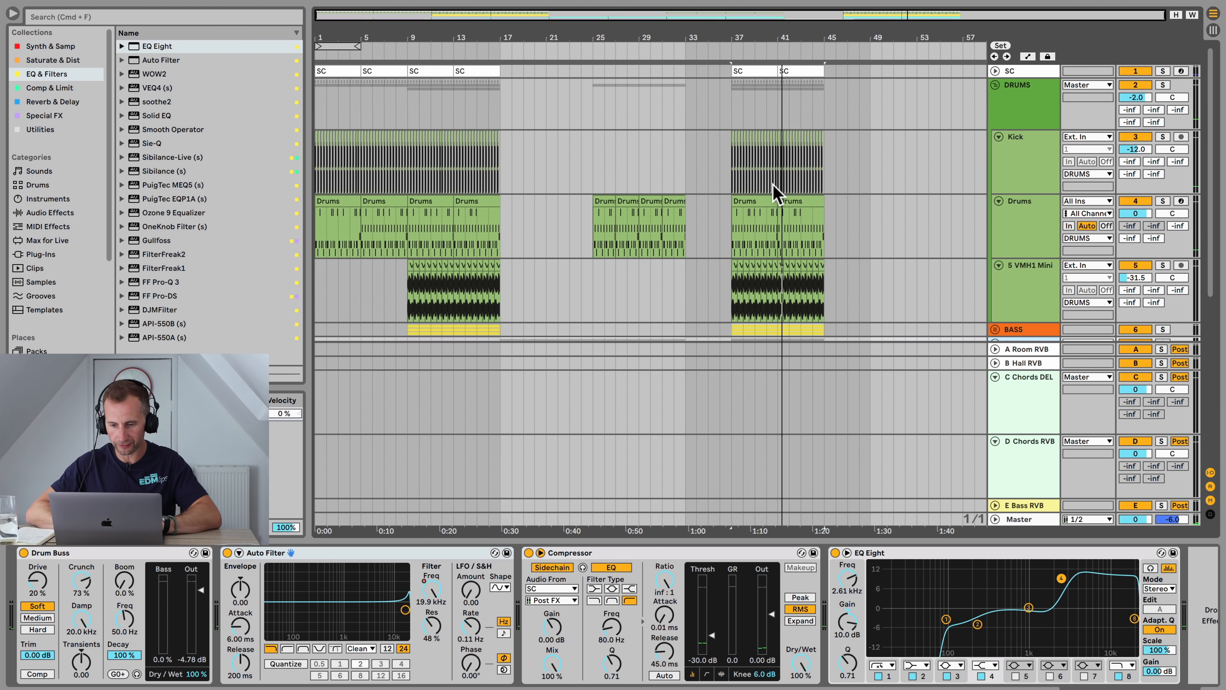
{"action": "left_click", "coordinate": [735, 199]}
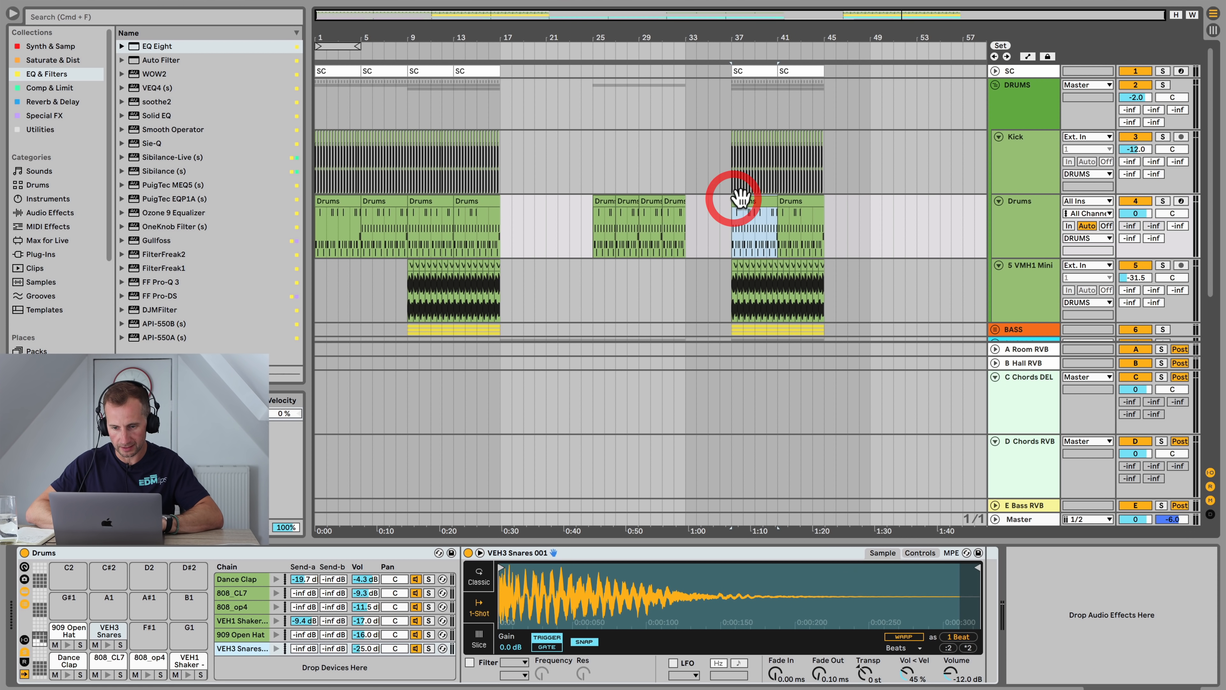
{"action": "left_click", "coordinate": [728, 208]}
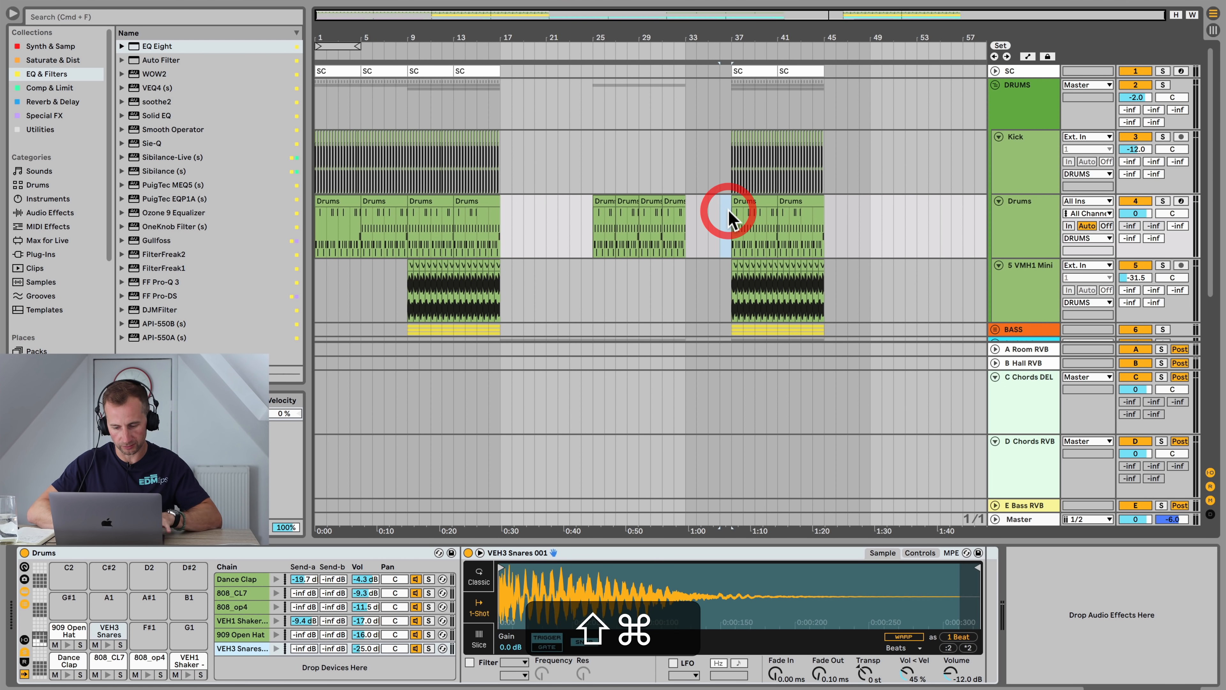
{"action": "key", "text": "shift+super+m"}
Step: Draw a VEH3 Snares 001 fill in the new clip, with snare hits building toward the end of the bar
{"action": "left_click", "coordinate": [344, 333]}
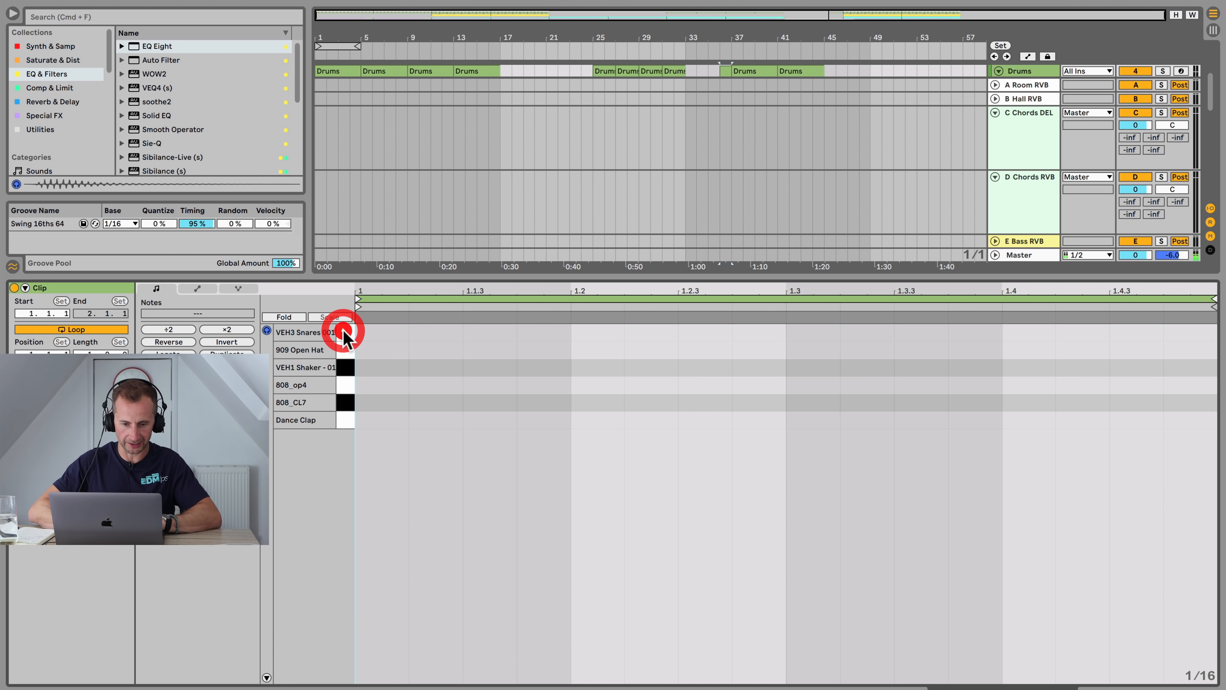
{"action": "key", "text": "space"}
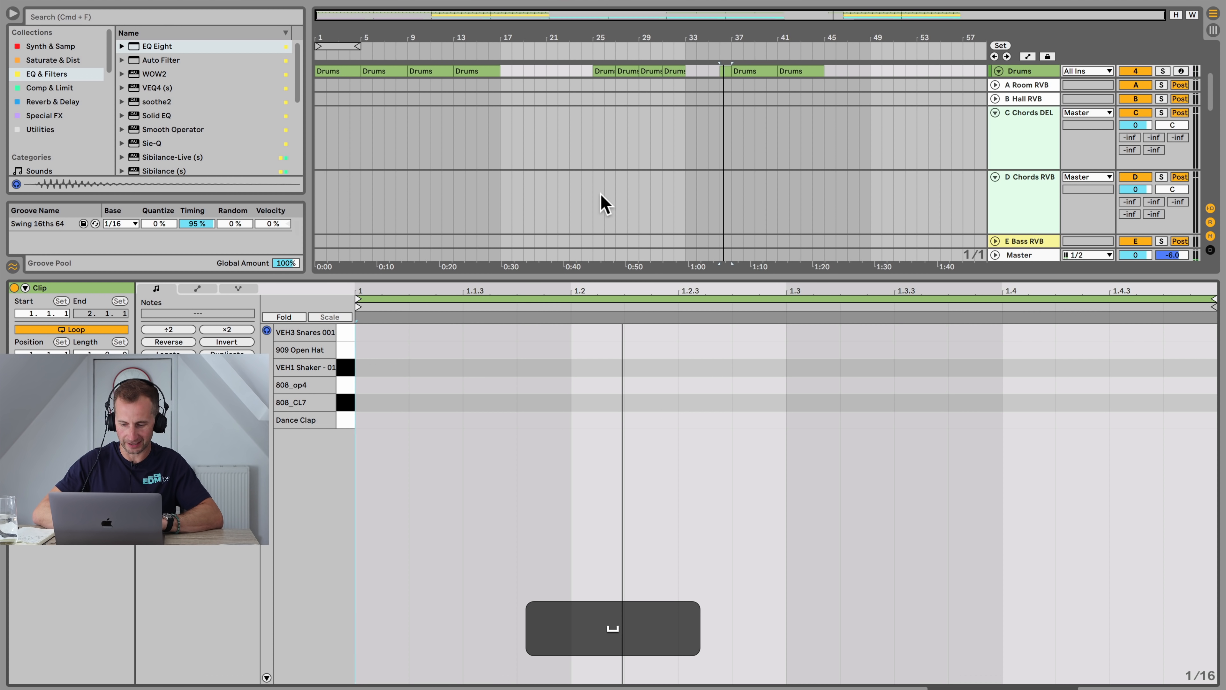
{"action": "key", "text": "space"}
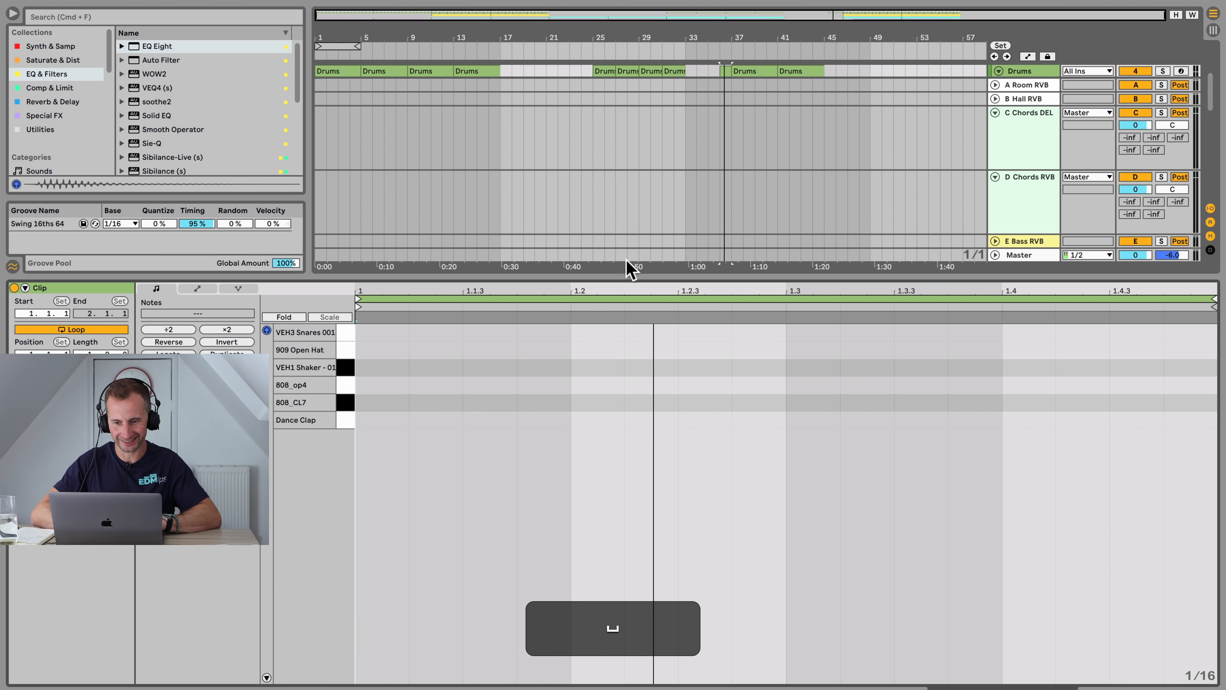
{"action": "double_click", "coordinate": [595, 333]}
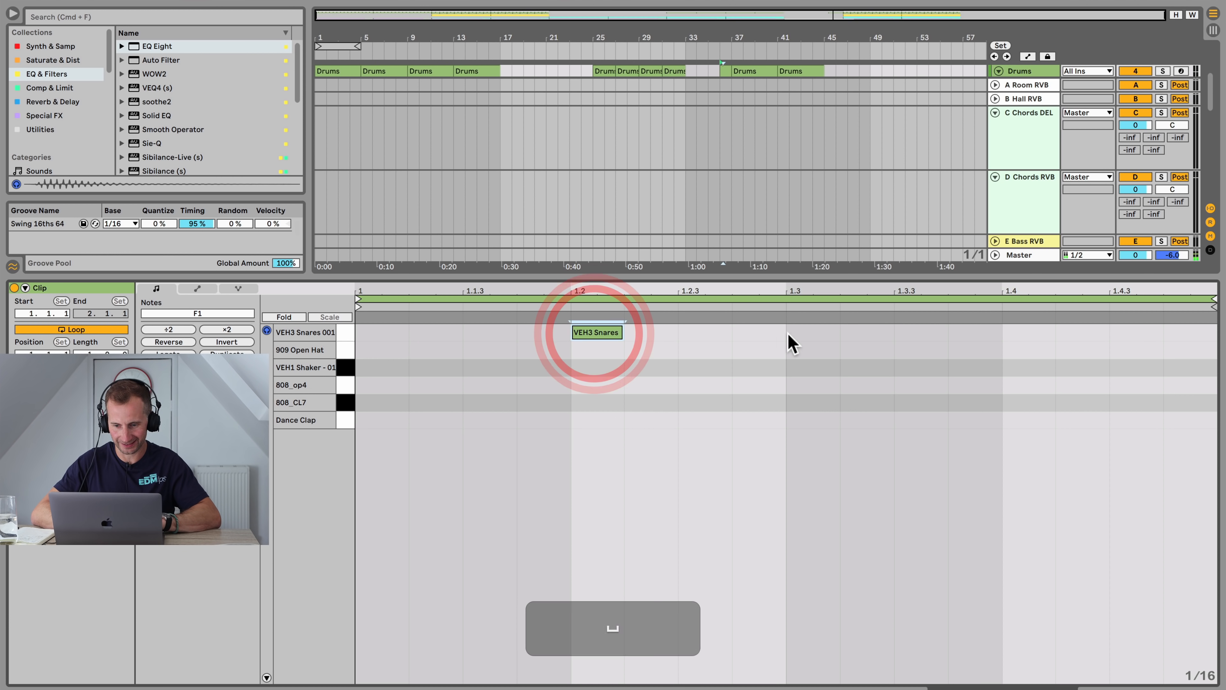
{"action": "double_click", "coordinate": [802, 332]}
{"action": "double_click", "coordinate": [763, 334]}
{"action": "key", "text": "space"}
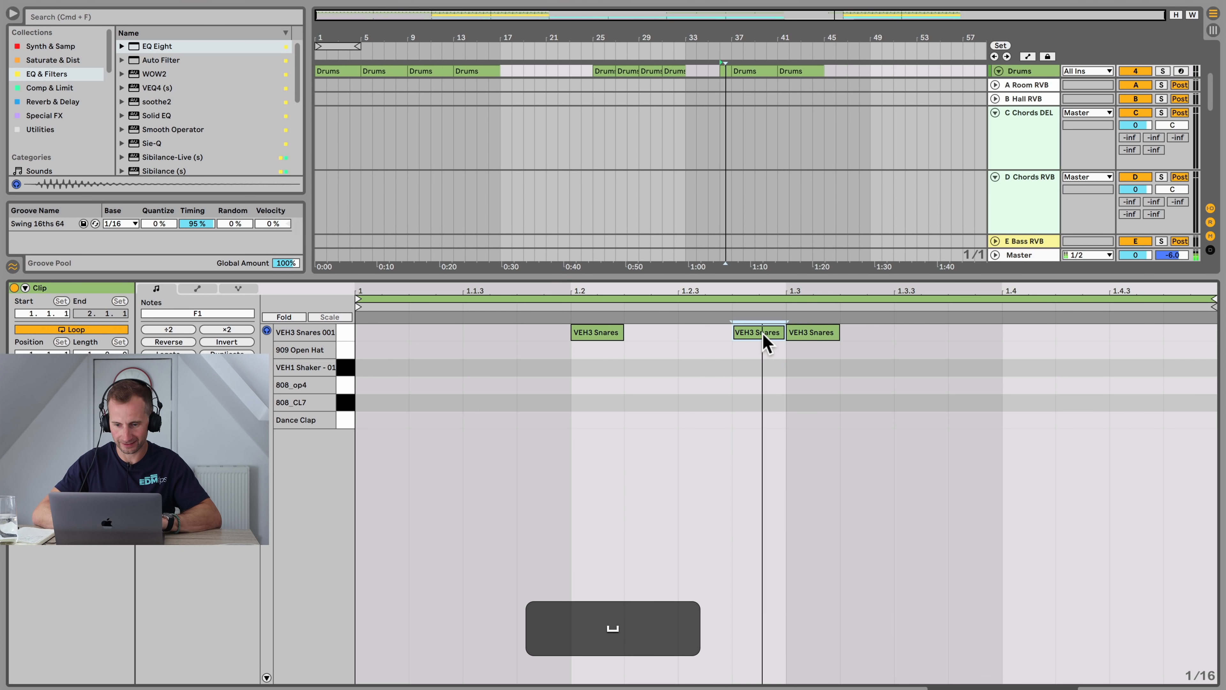
{"action": "double_click", "coordinate": [920, 332]}
{"action": "double_click", "coordinate": [1027, 333]}
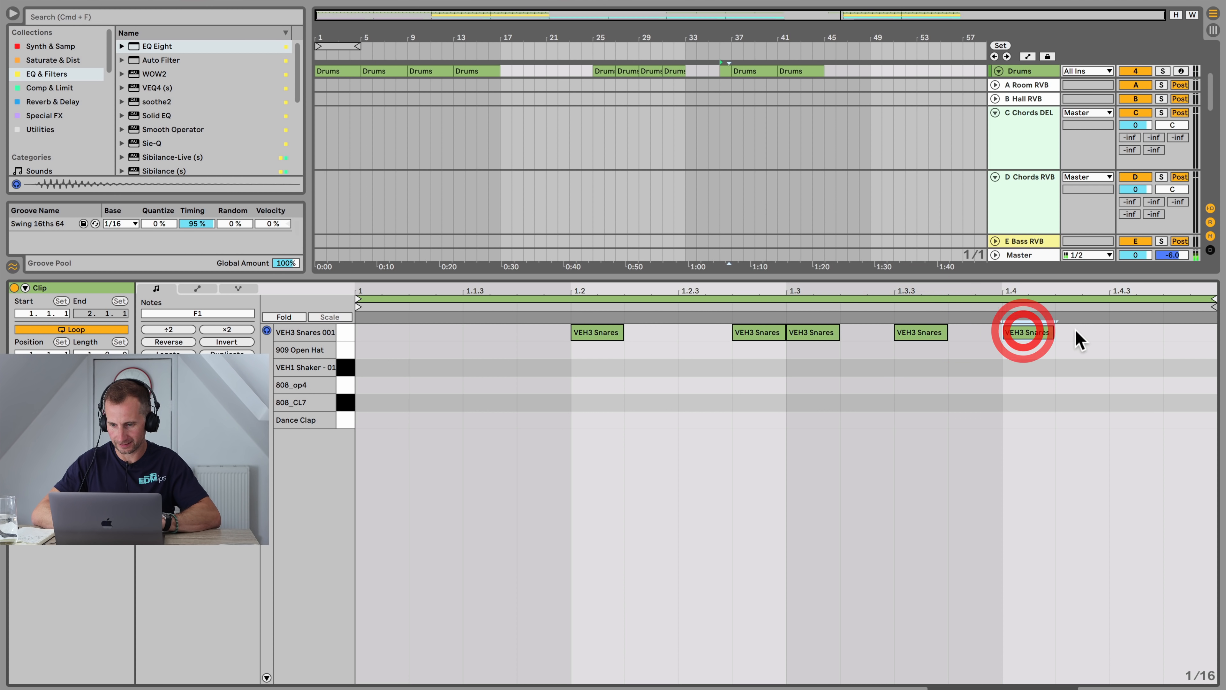
{"action": "double_click", "coordinate": [1082, 333]}
{"action": "double_click", "coordinate": [1136, 333]}
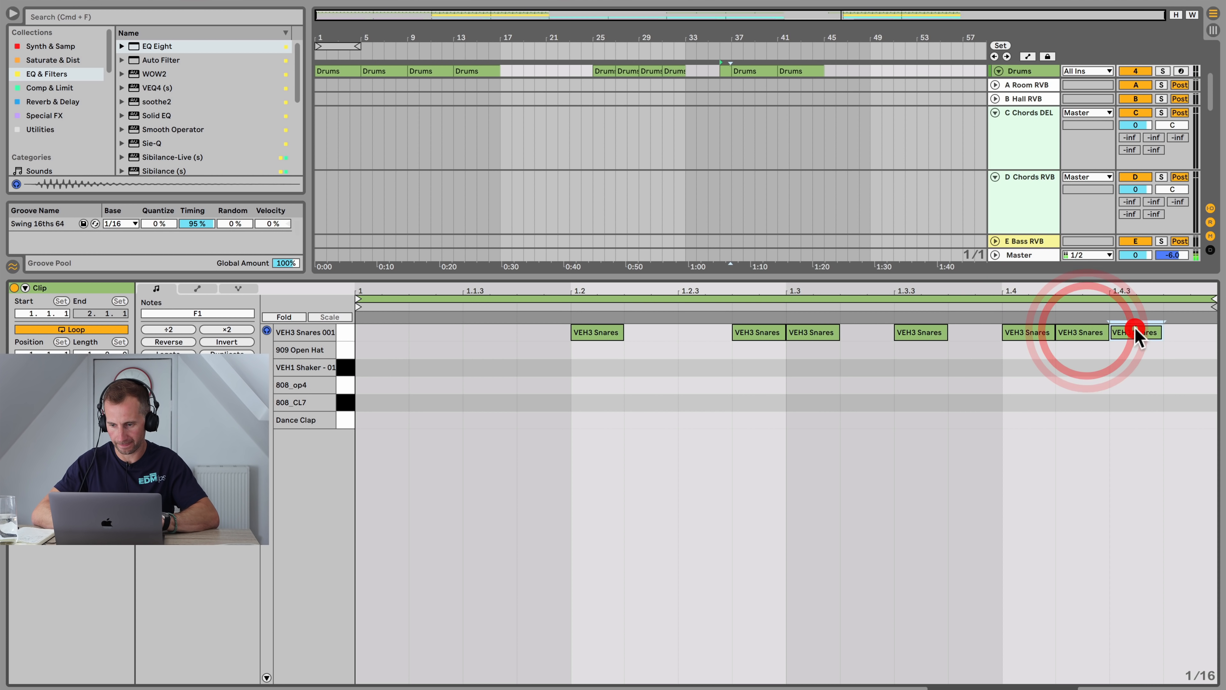
{"action": "double_click", "coordinate": [1171, 333]}
{"action": "key", "text": "space"}
Step: In the Drums clip at bar 37, add a longer 909 Open Hat note on the first offbeat and duplicate it across the clip
{"action": "key", "text": "shift+Tab"}
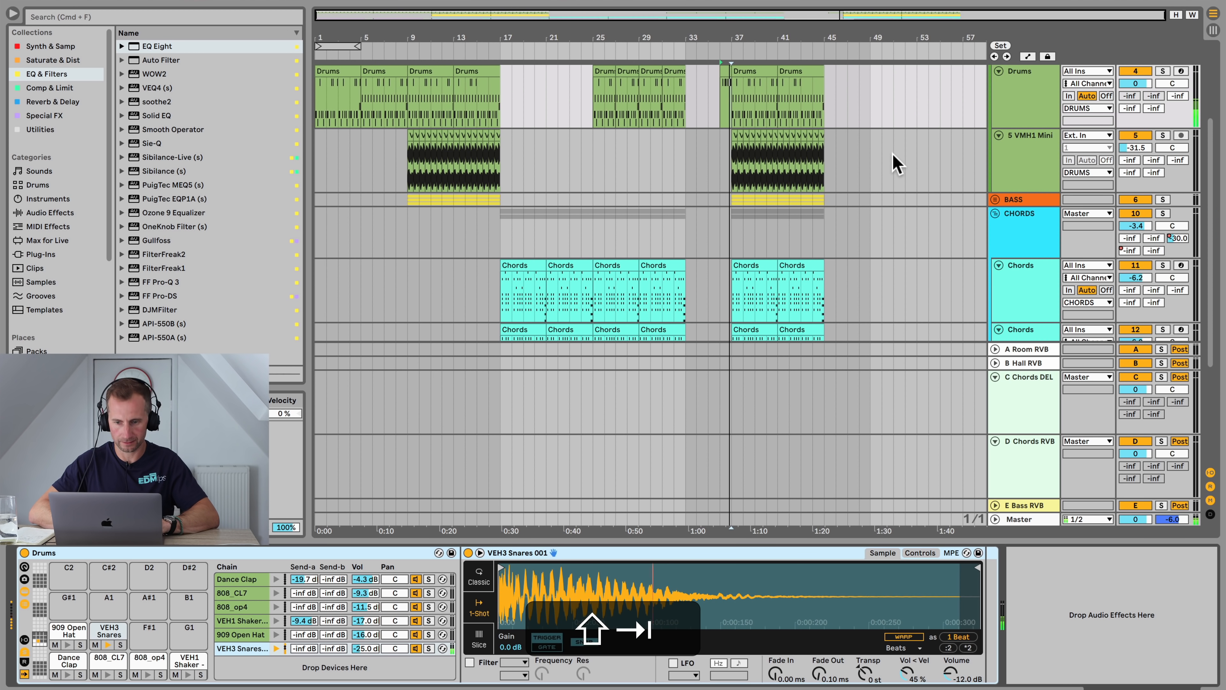
{"action": "key", "text": "k"}
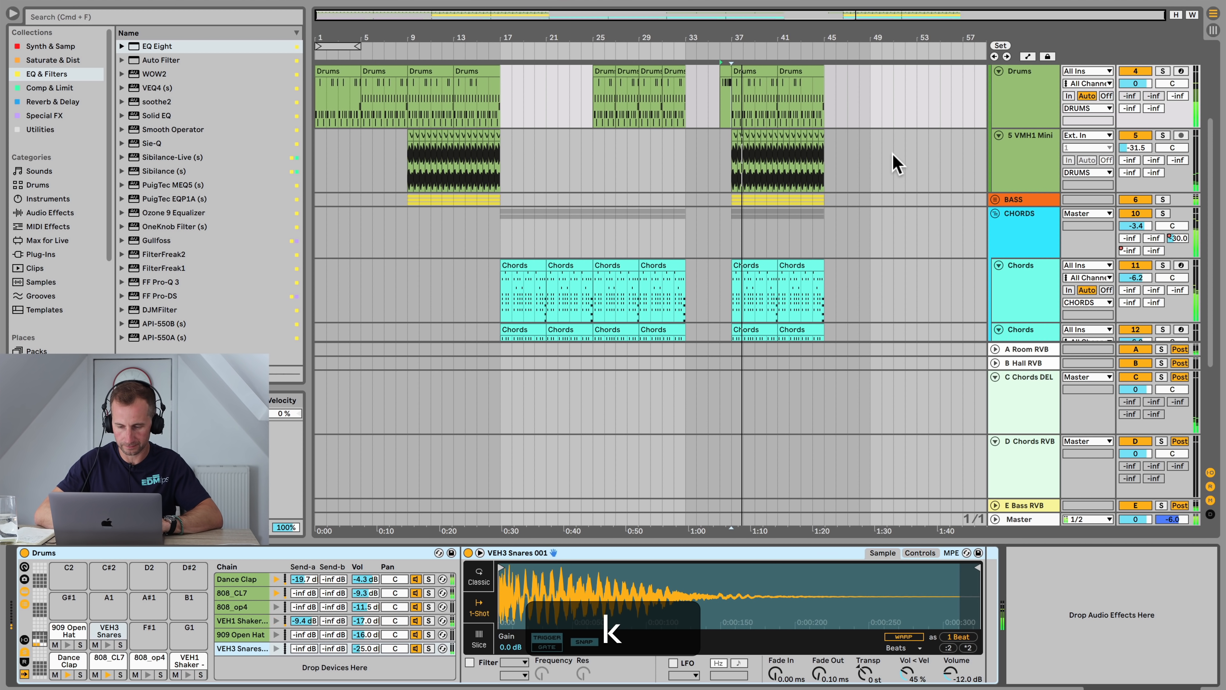
{"action": "scroll", "coordinate": [908, 184], "scroll_direction": "up", "scroll_amount": 2}
{"action": "scroll", "coordinate": [928, 205], "scroll_direction": "down", "scroll_amount": 2}
{"action": "scroll", "coordinate": [950, 224], "scroll_direction": "up", "scroll_amount": 4}
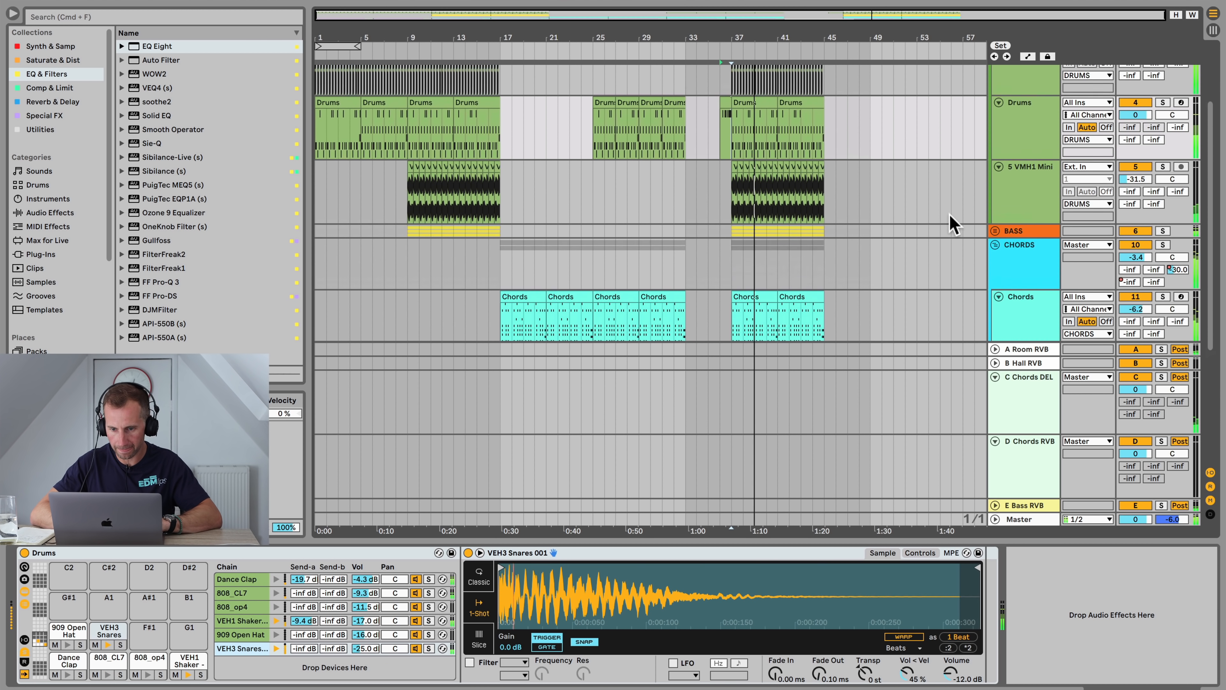
{"action": "double_click", "coordinate": [760, 164]}
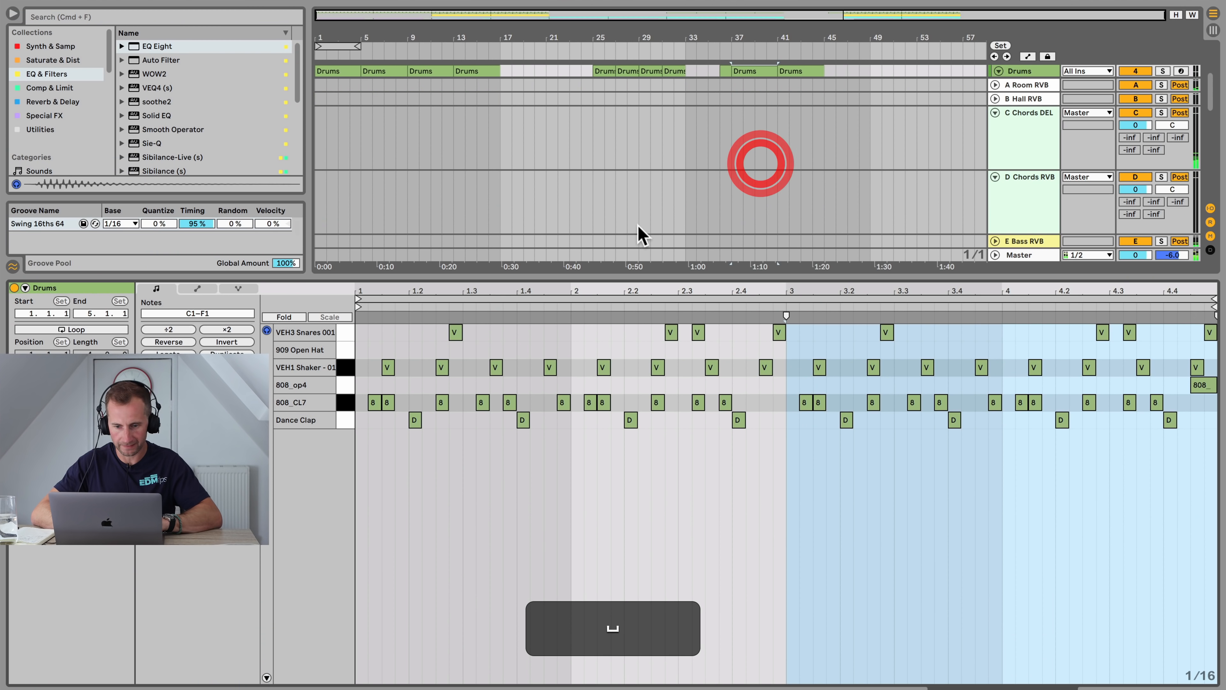
{"action": "double_click", "coordinate": [392, 348]}
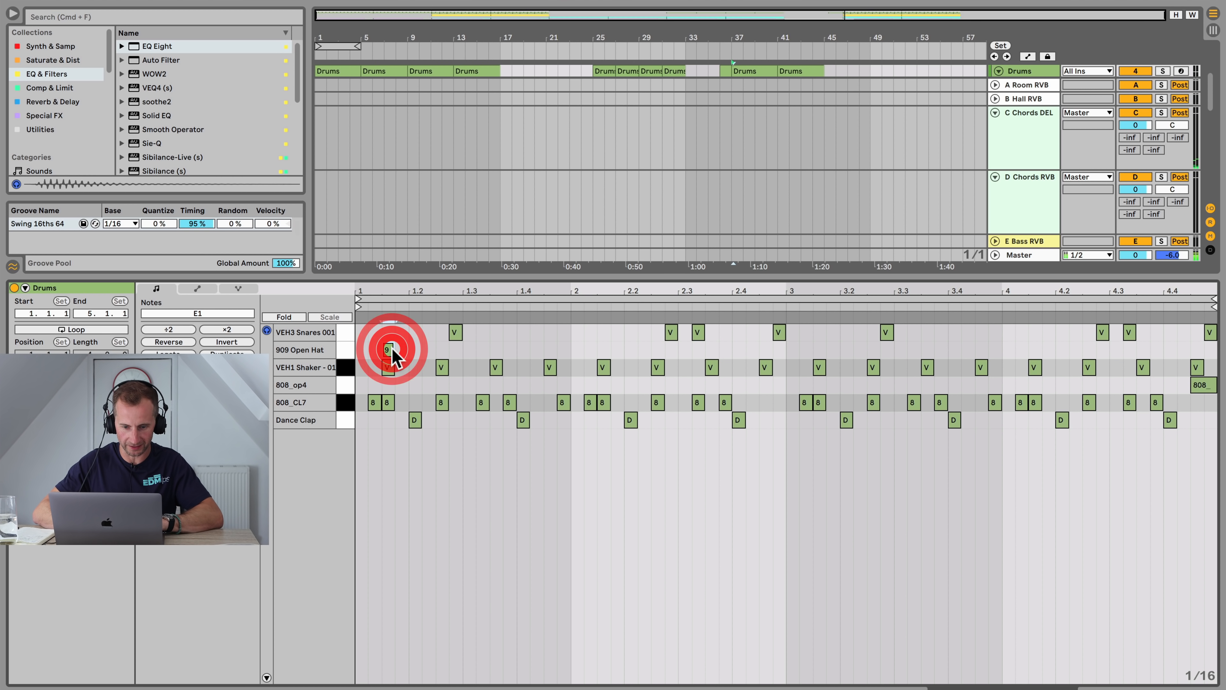
{"action": "key", "text": "space"}
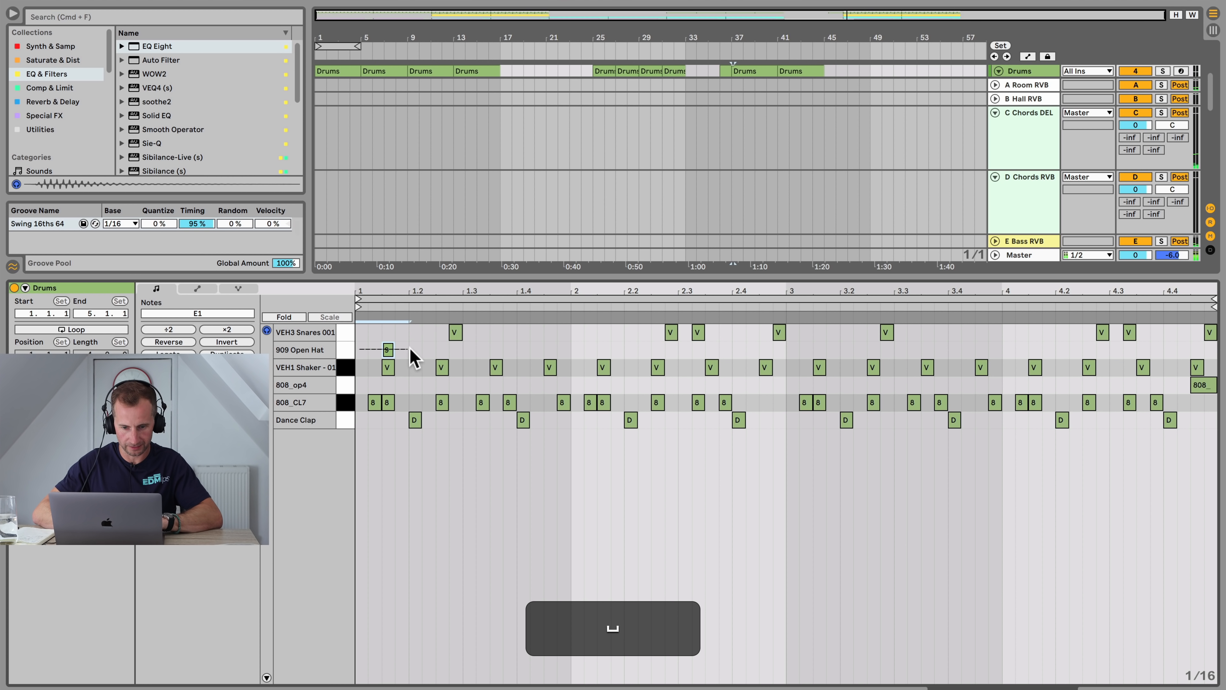
{"action": "left_click_drag", "start_coordinate": [410, 349], "coordinate": [415, 350]}
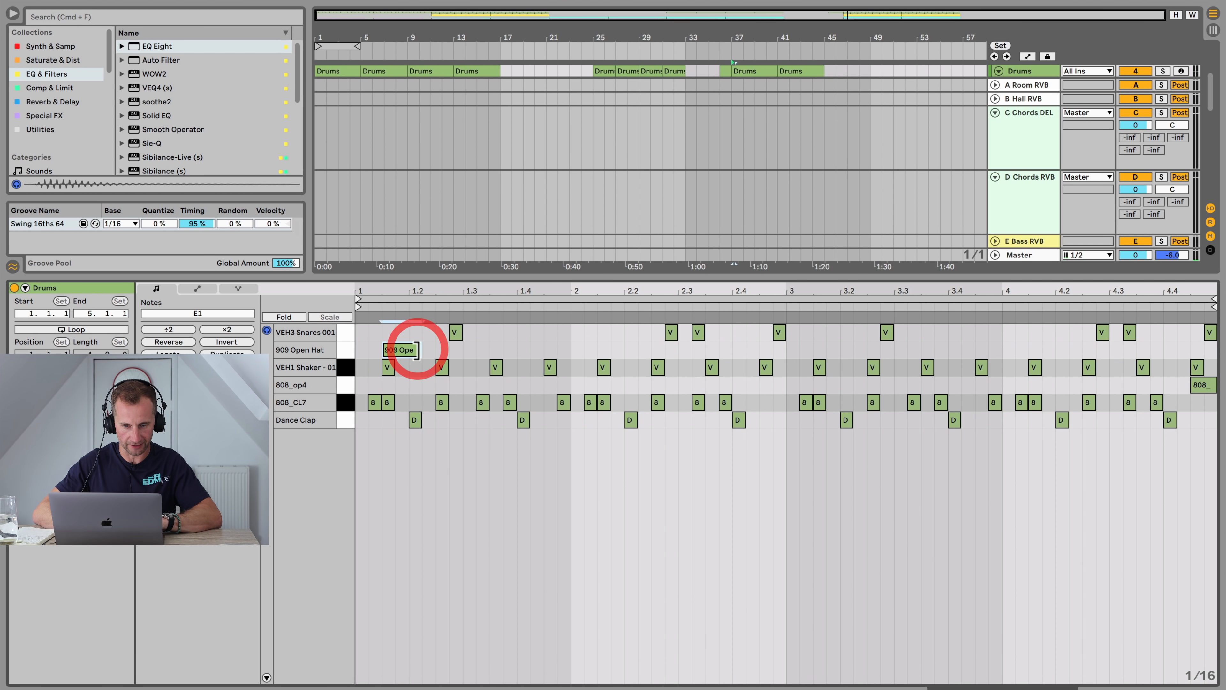
{"action": "left_click", "coordinate": [376, 348]}
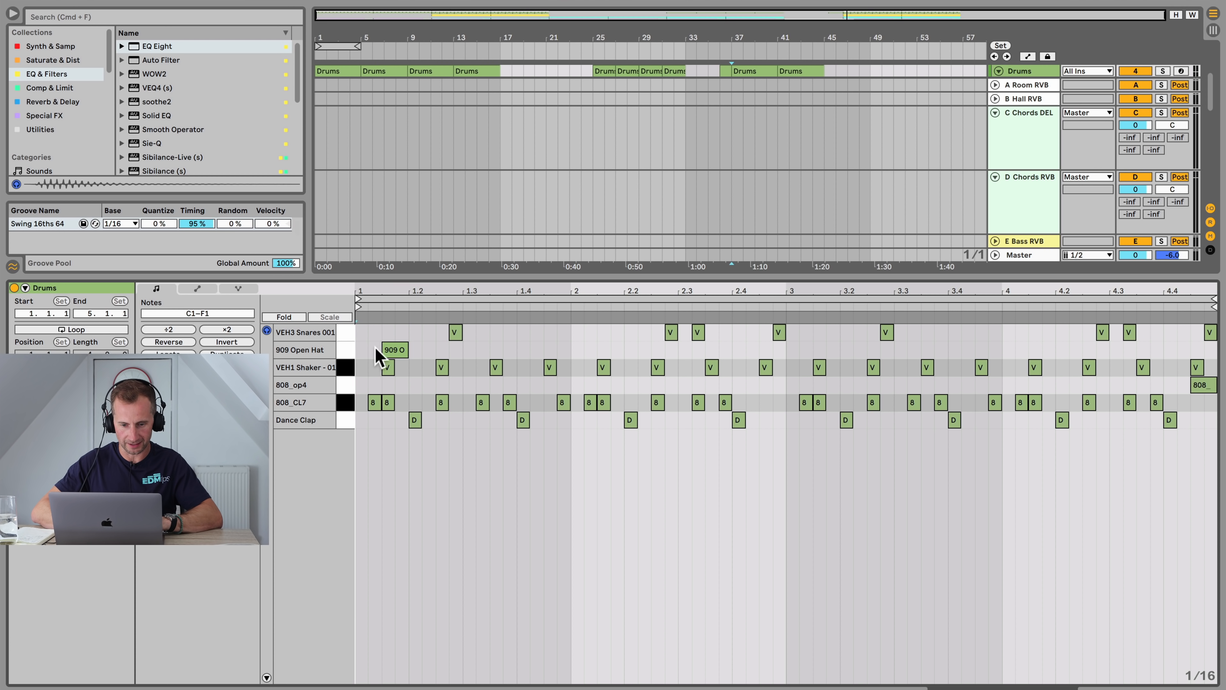
{"action": "left_click", "coordinate": [402, 353]}
{"action": "key", "text": "super+d"}
{"action": "key", "text": "super+d"}
{"action": "key", "text": "super+d"}
{"action": "key", "text": "super+d"}
{"action": "key", "text": "super+d"}
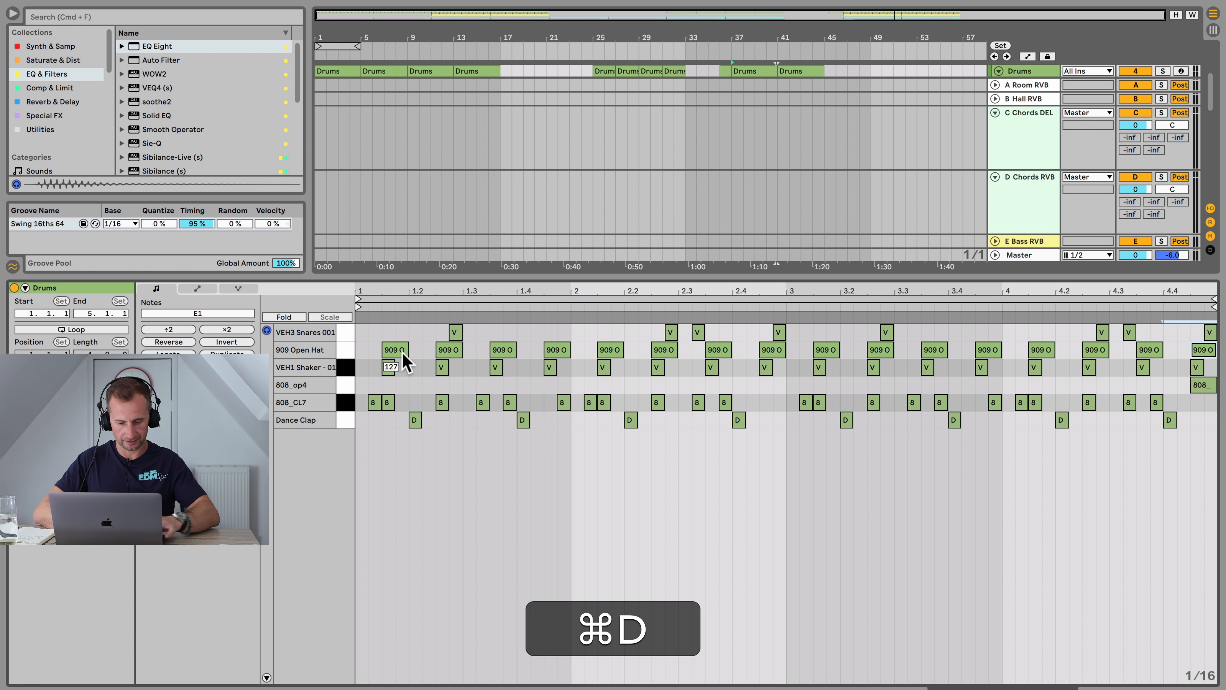
Step: Add an EQ Eight to the osr_vocal_loop track while playing from around bar 29
{"action": "key", "text": "shift+super+Tab"}
{"action": "left_click", "coordinate": [665, 47]}
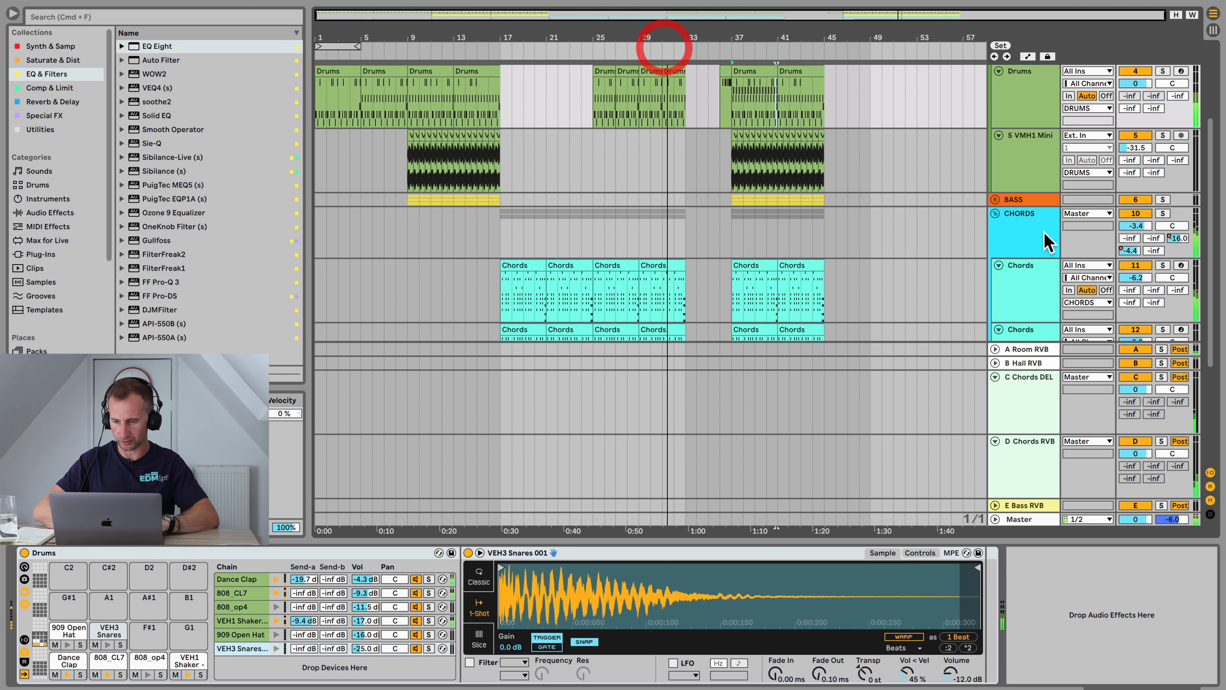
{"action": "scroll", "coordinate": [1048, 242], "scroll_direction": "down", "scroll_amount": 6}
{"action": "left_click", "coordinate": [1024, 223]}
{"action": "left_click", "coordinate": [1038, 237]}
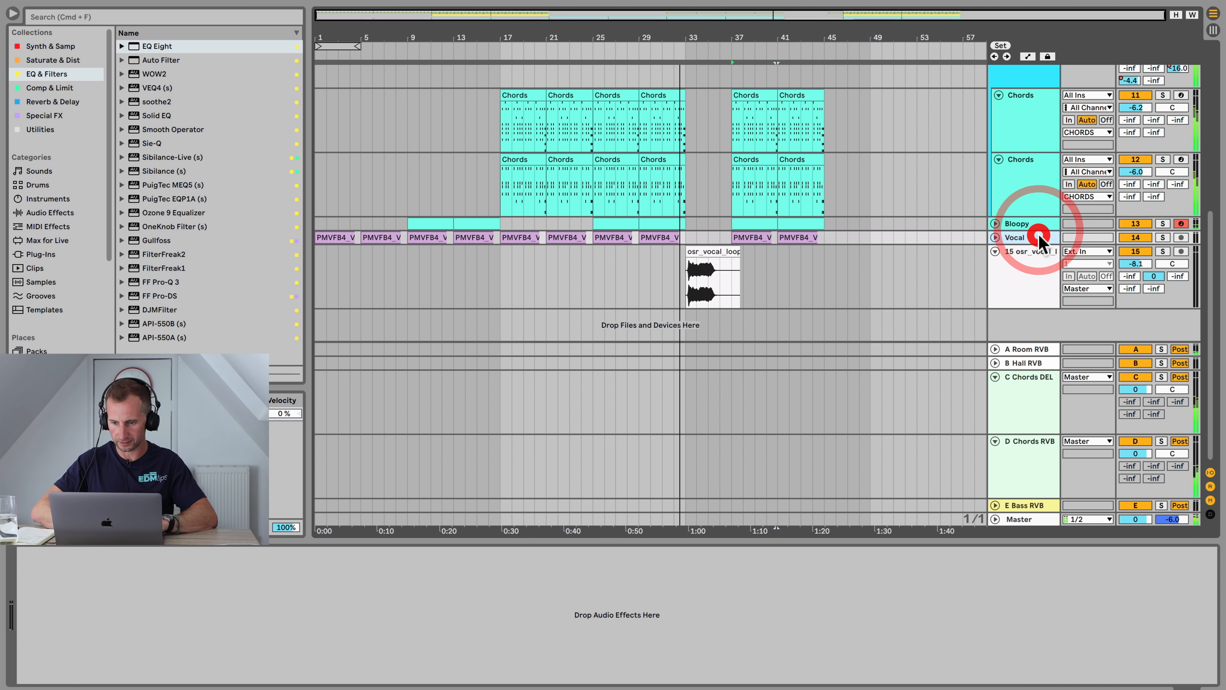
{"action": "left_click", "coordinate": [1029, 273]}
{"action": "key", "text": "space"}
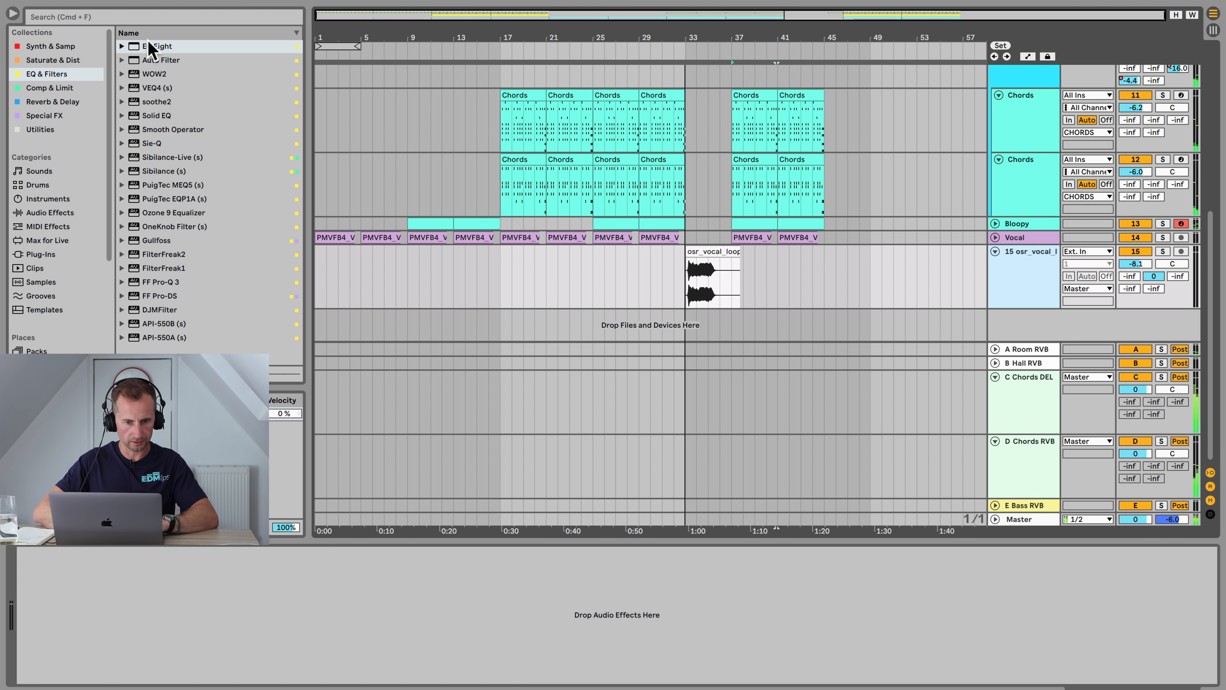
{"action": "left_click", "coordinate": [150, 47]}
{"action": "left_click_drag", "start_coordinate": [235, 558], "coordinate": [236, 561]}
Step: Shape the vocal loop's EQ with a cut around 1 kHz and a dip at 4.95 kHz, -6.32 dB, while listening
{"action": "left_click", "coordinate": [674, 48]}
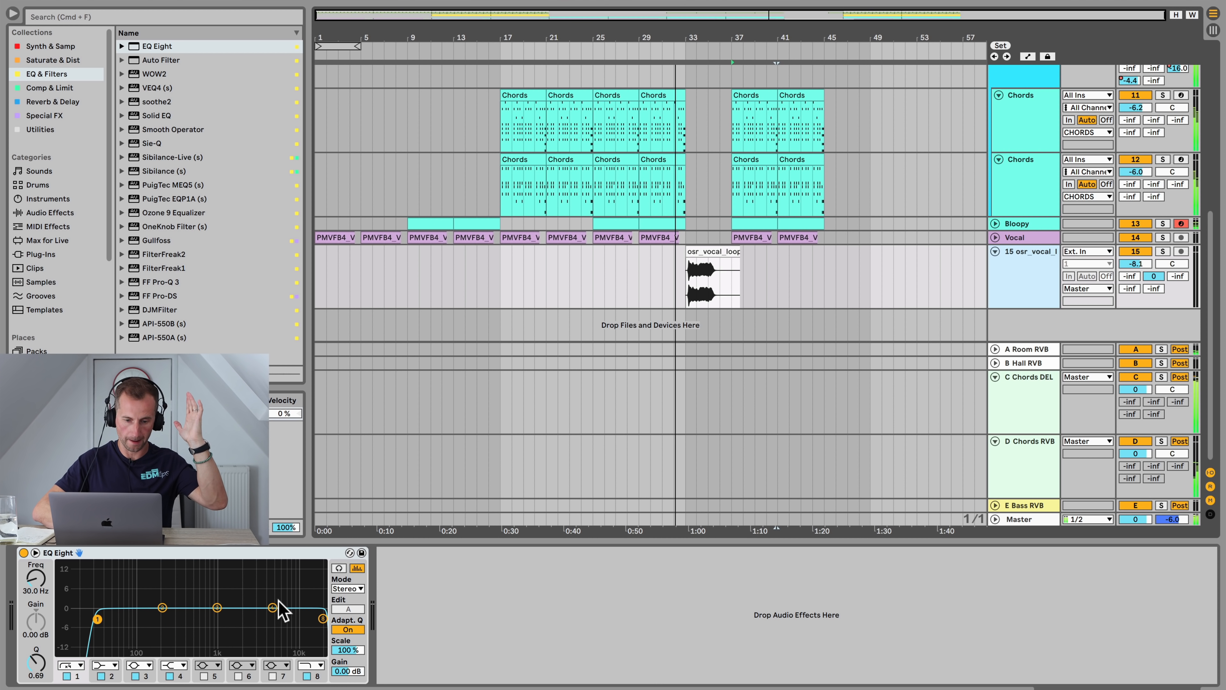
{"action": "left_click_drag", "start_coordinate": [273, 607], "coordinate": [272, 632]}
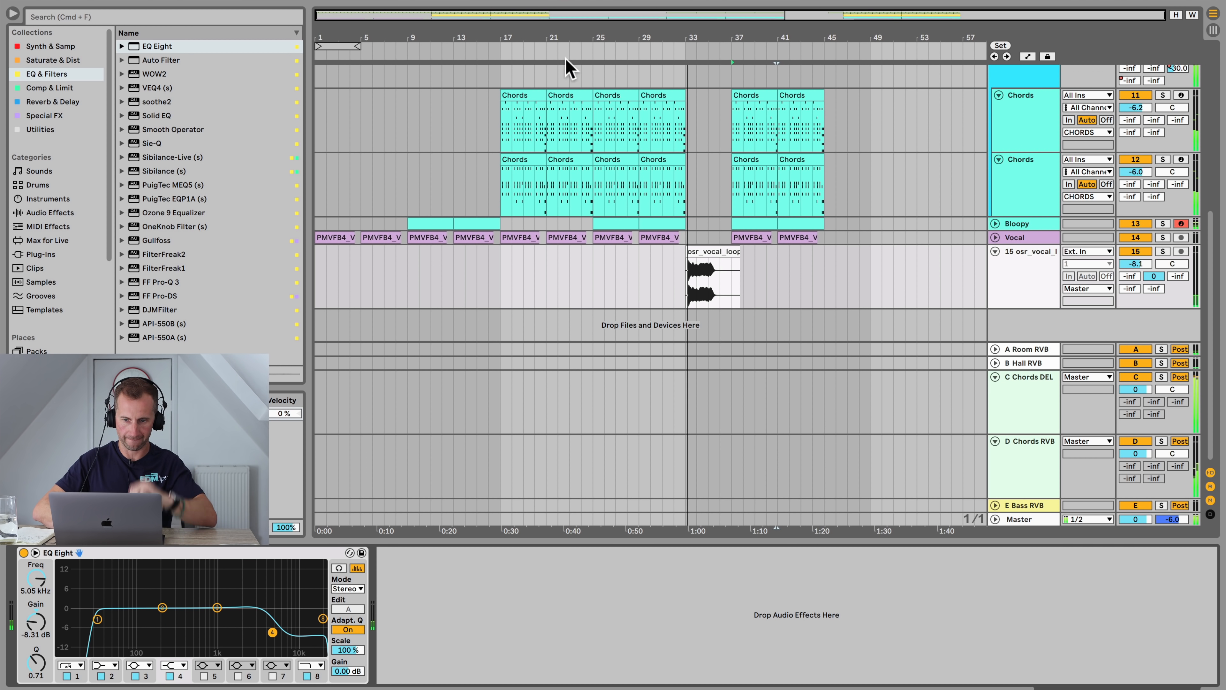
{"action": "left_click", "coordinate": [615, 48]}
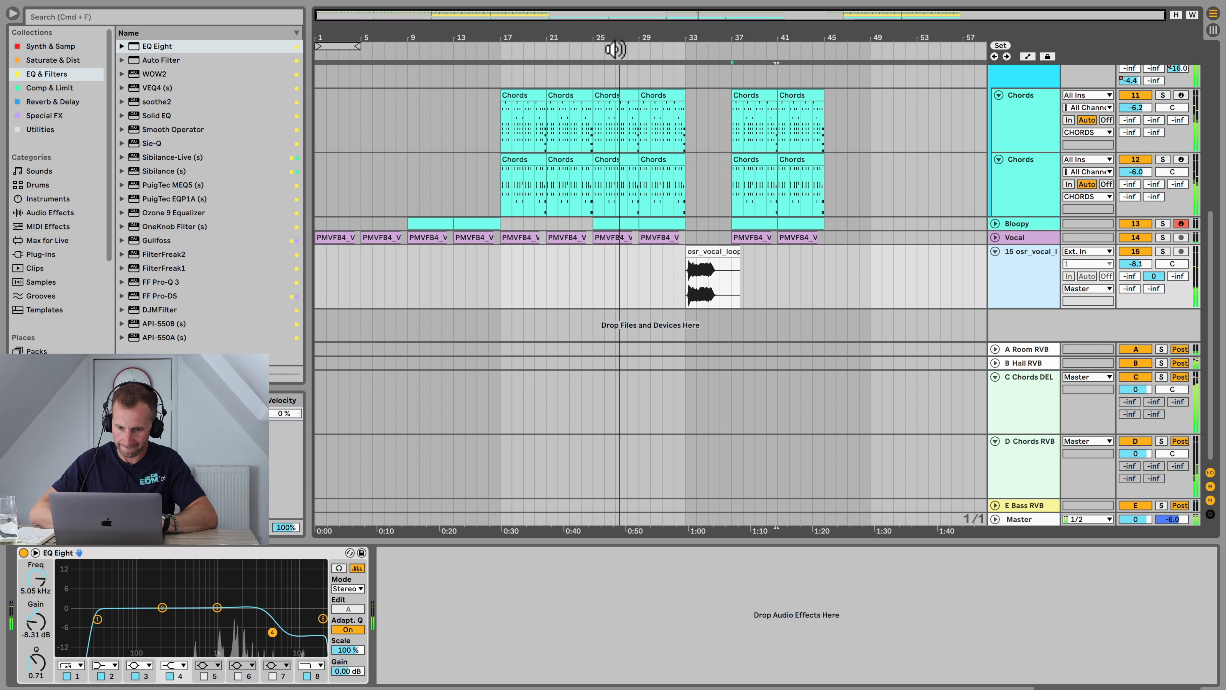
{"action": "left_click", "coordinate": [678, 44]}
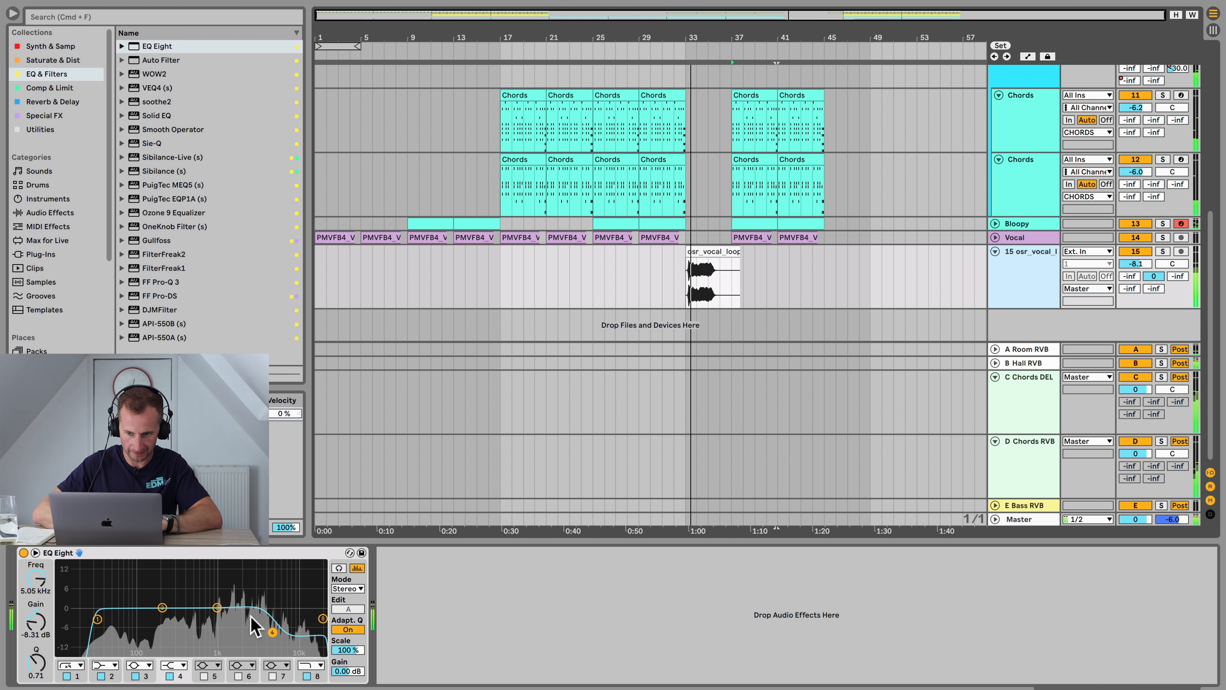
{"action": "left_click_drag", "start_coordinate": [217, 607], "coordinate": [272, 627]}
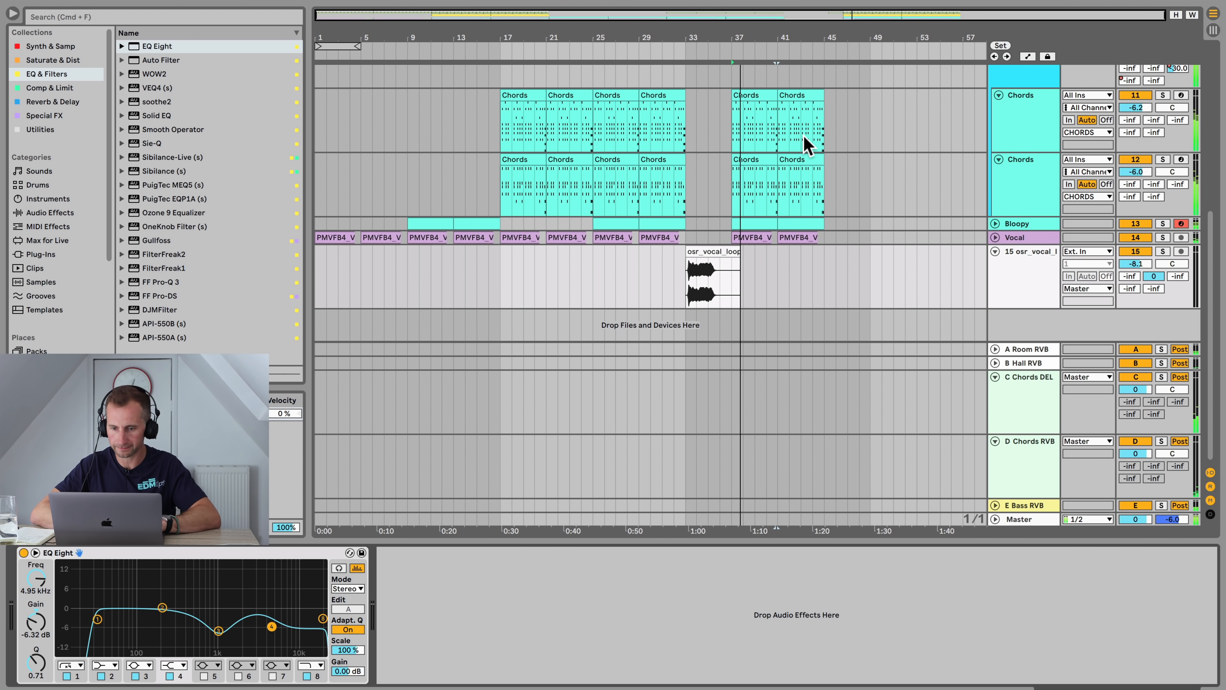
Step: Save the project
{"action": "scroll", "coordinate": [792, 198], "scroll_direction": "up", "scroll_amount": 10}
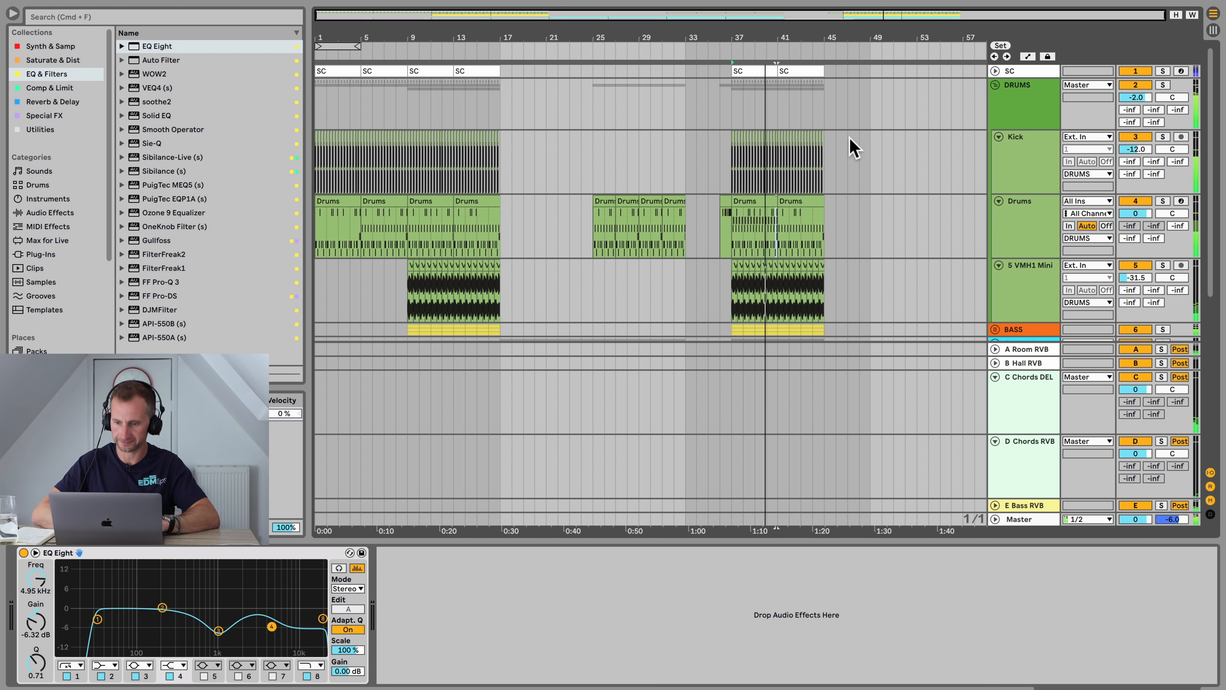
{"action": "scroll", "coordinate": [1028, 189], "scroll_direction": "down", "scroll_amount": 10}
{"action": "key", "text": "super+s"}
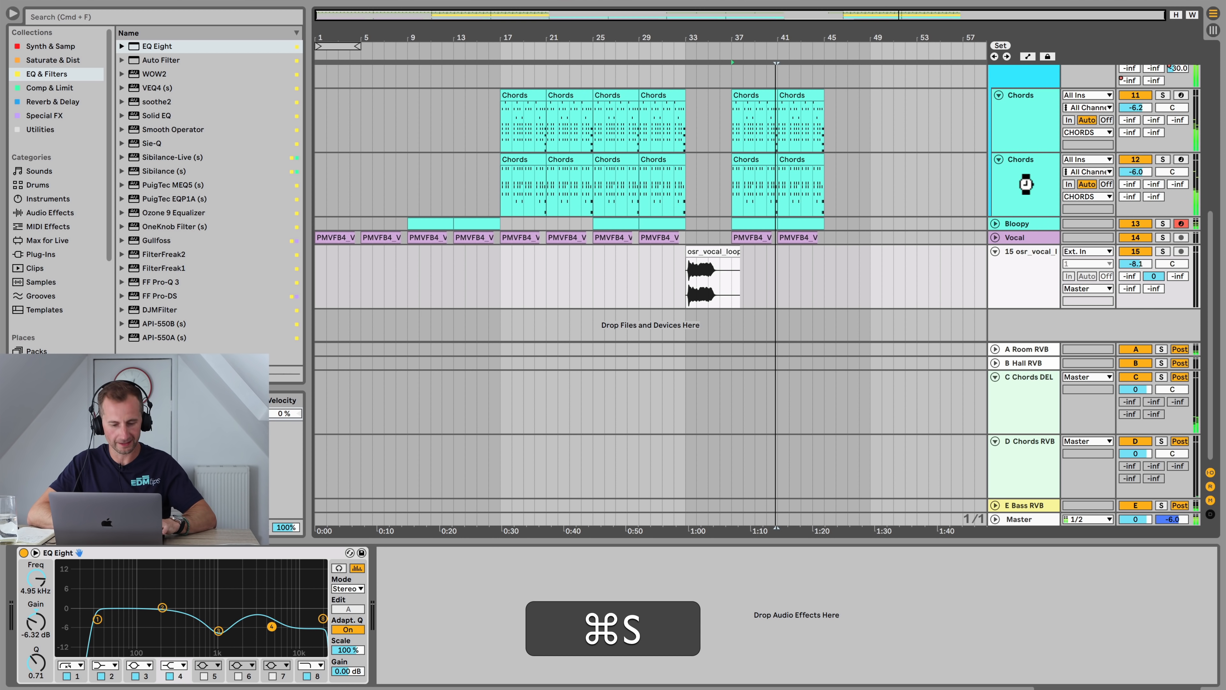